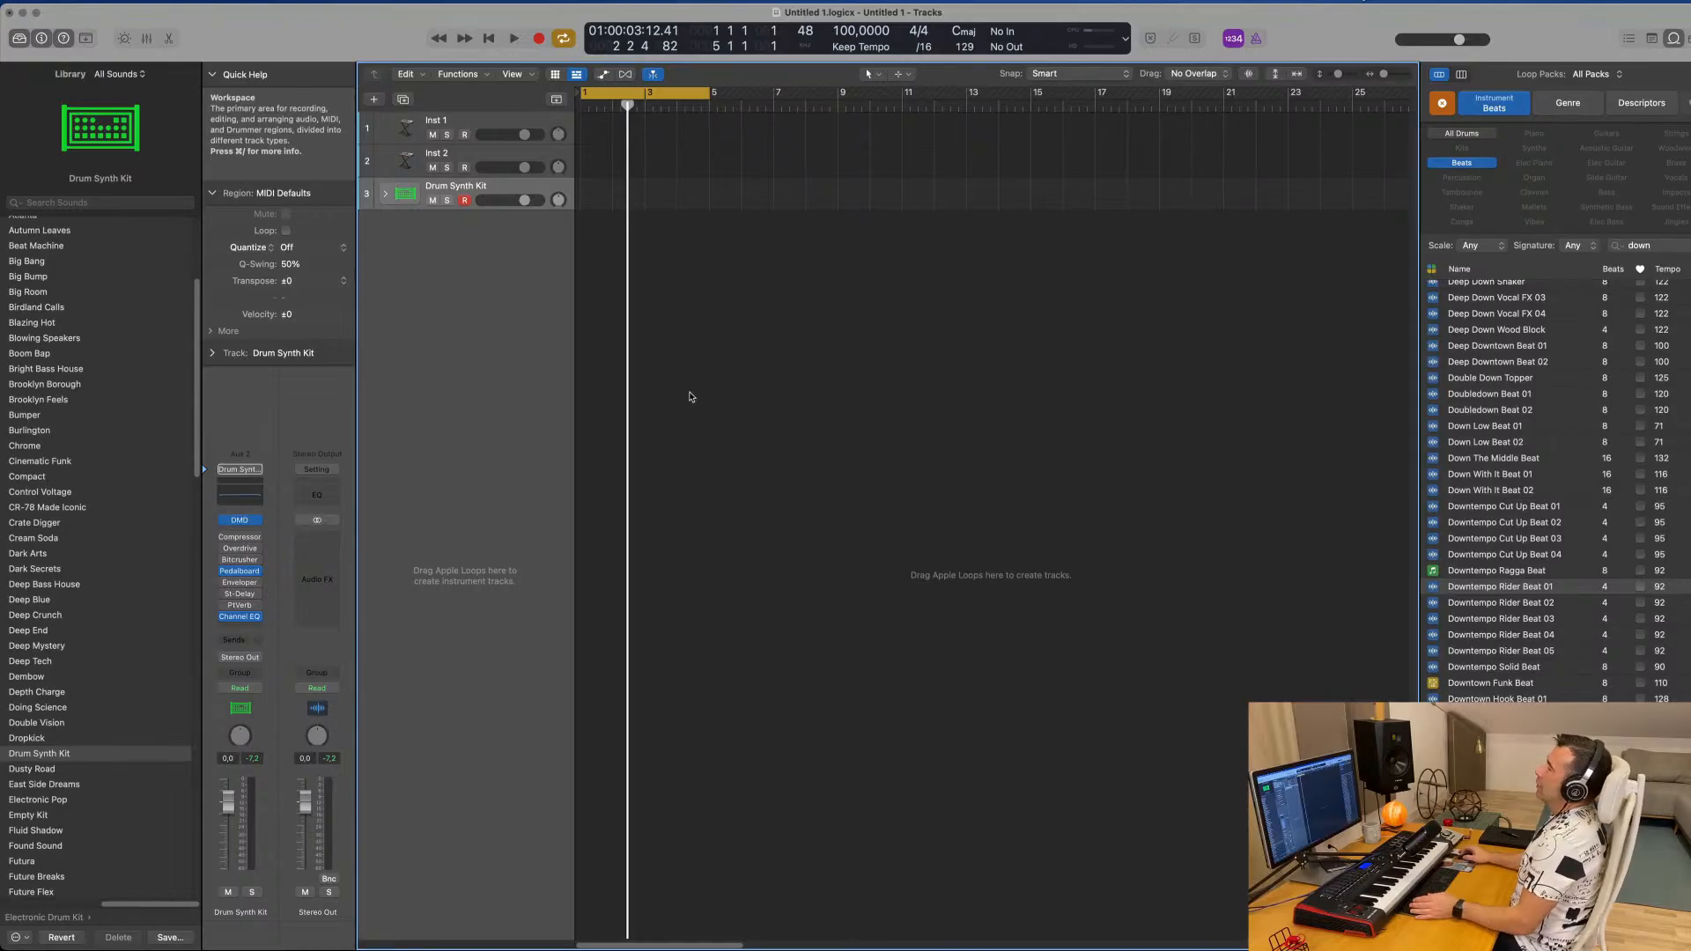
# Audition the Downtempo Rider Beat, Downtempo Cut Up Beat and Downtempo Ragga Beat loops to compare them.
pyautogui.click(1476, 604)
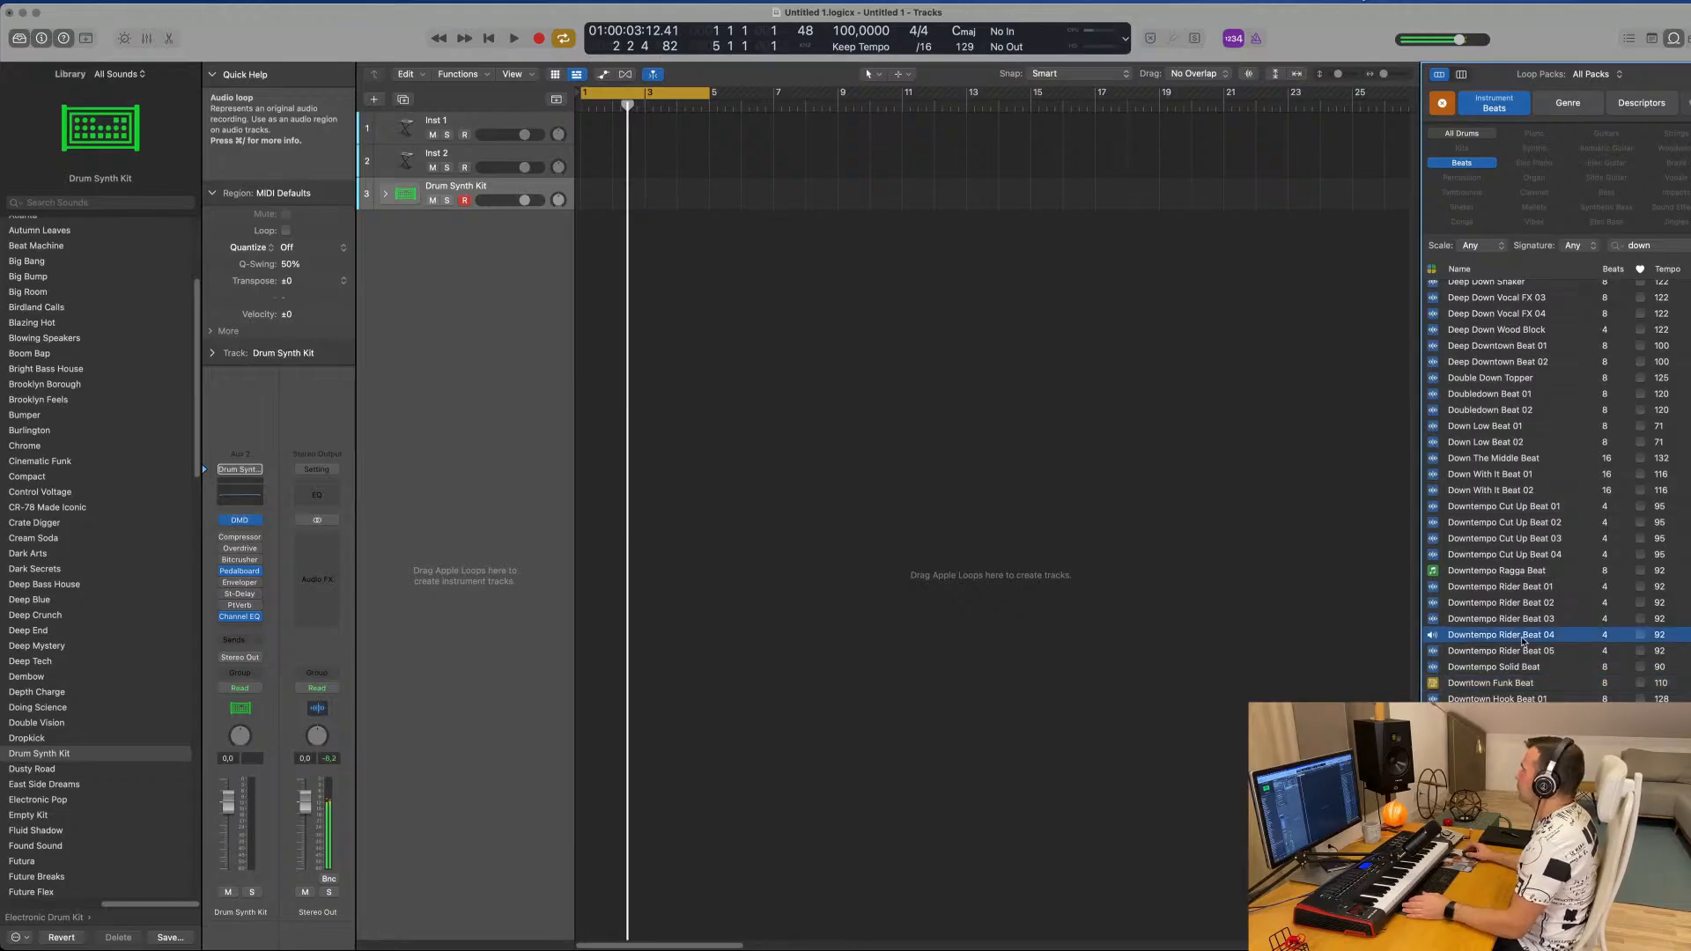
pyautogui.click(1534, 651)
pyautogui.click(1508, 587)
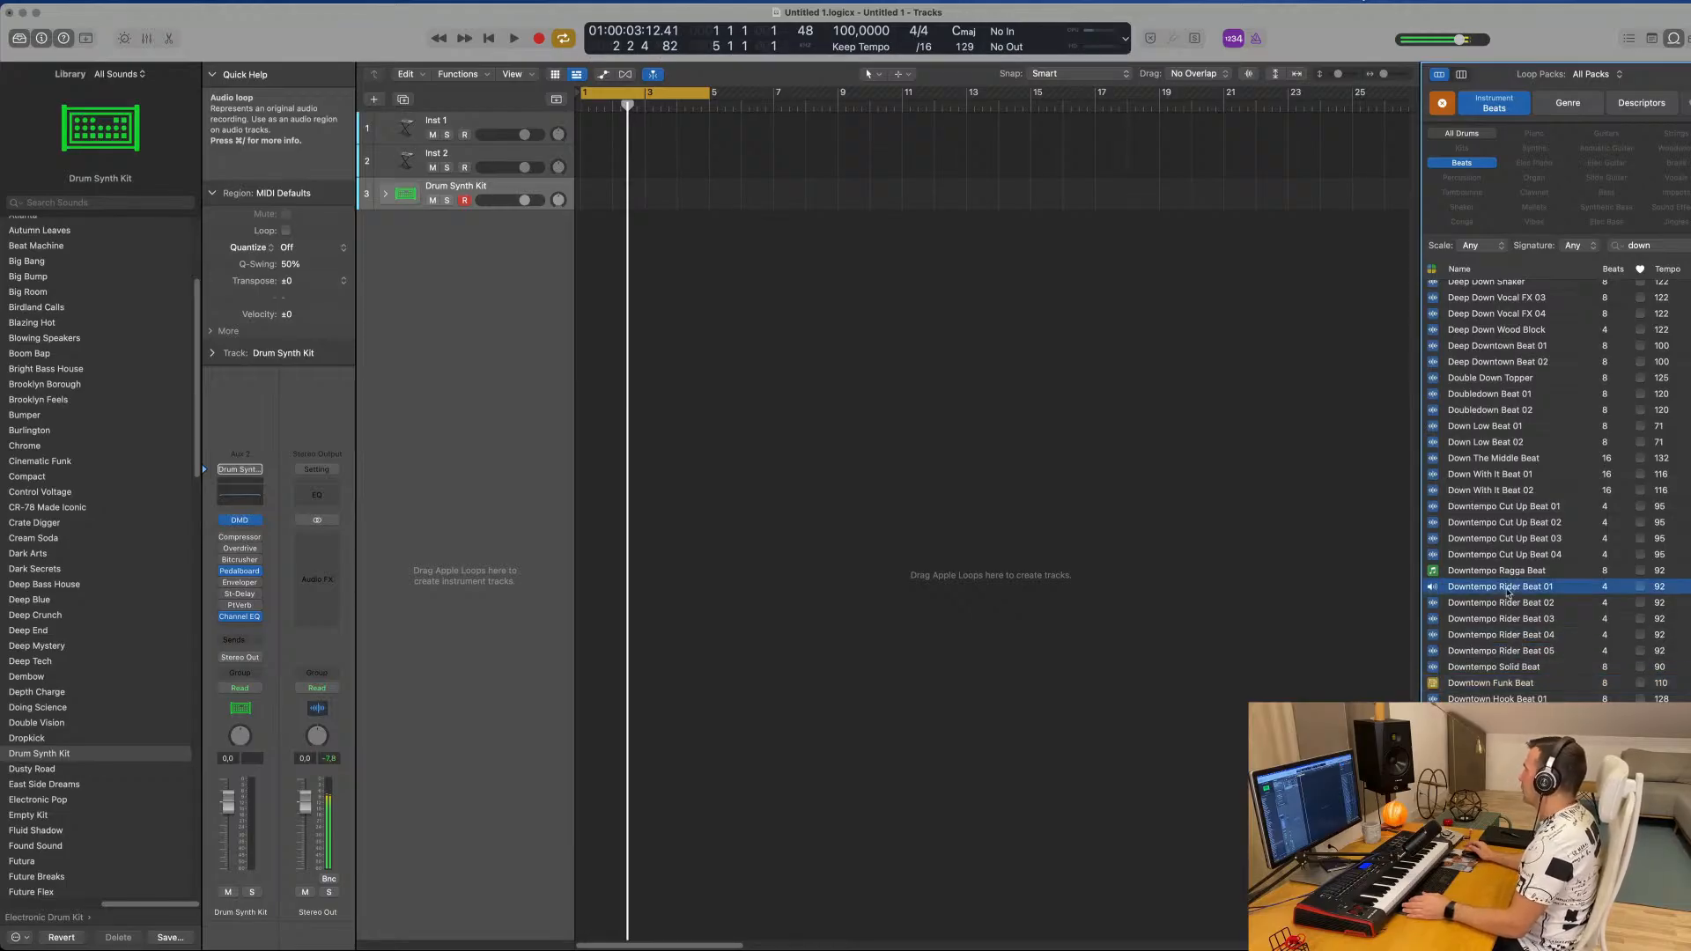
pyautogui.moveTo(1505, 491); pyautogui.dragTo(1509, 508)
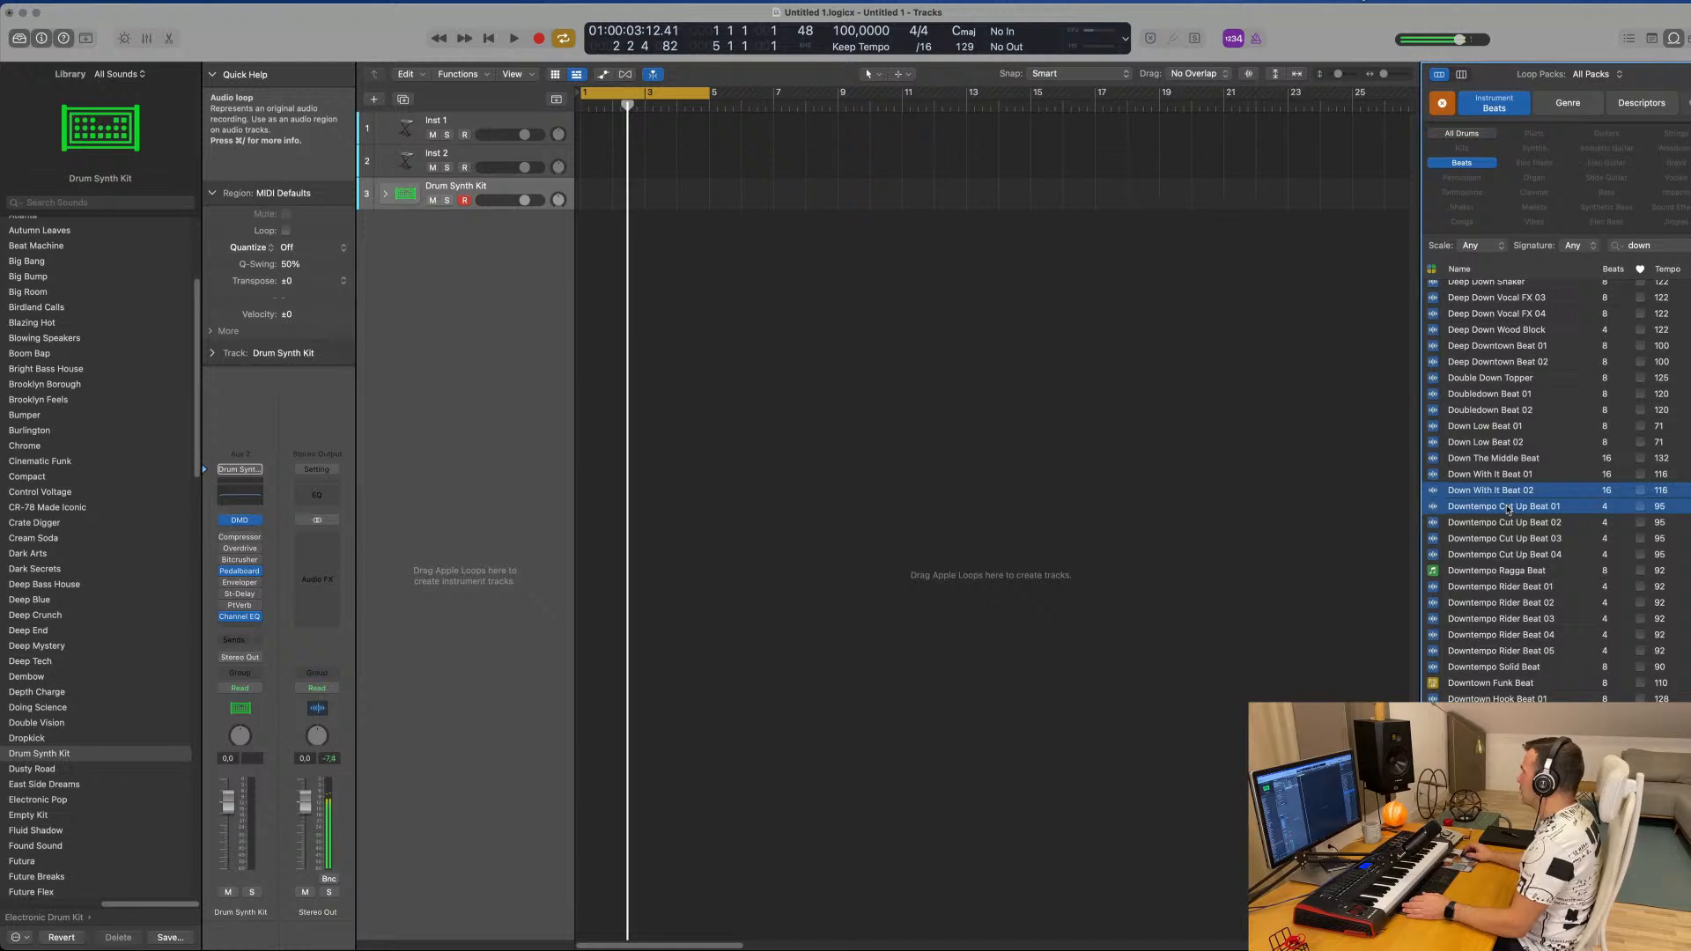
pyautogui.click(1504, 520)
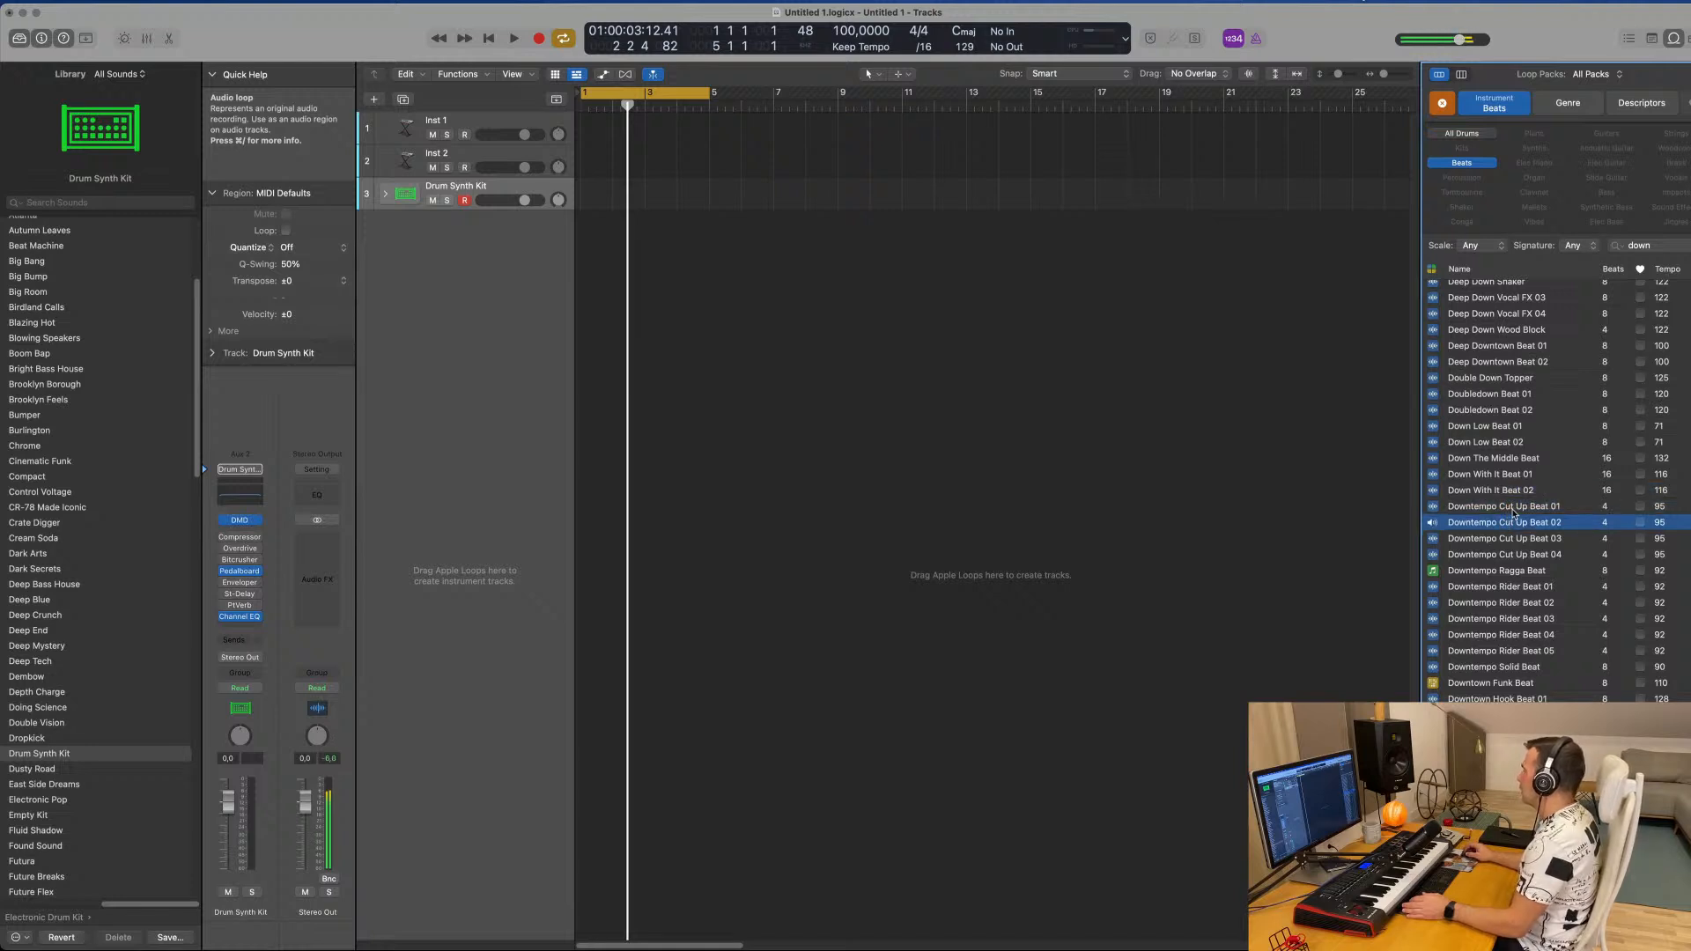
pyautogui.click(1507, 588)
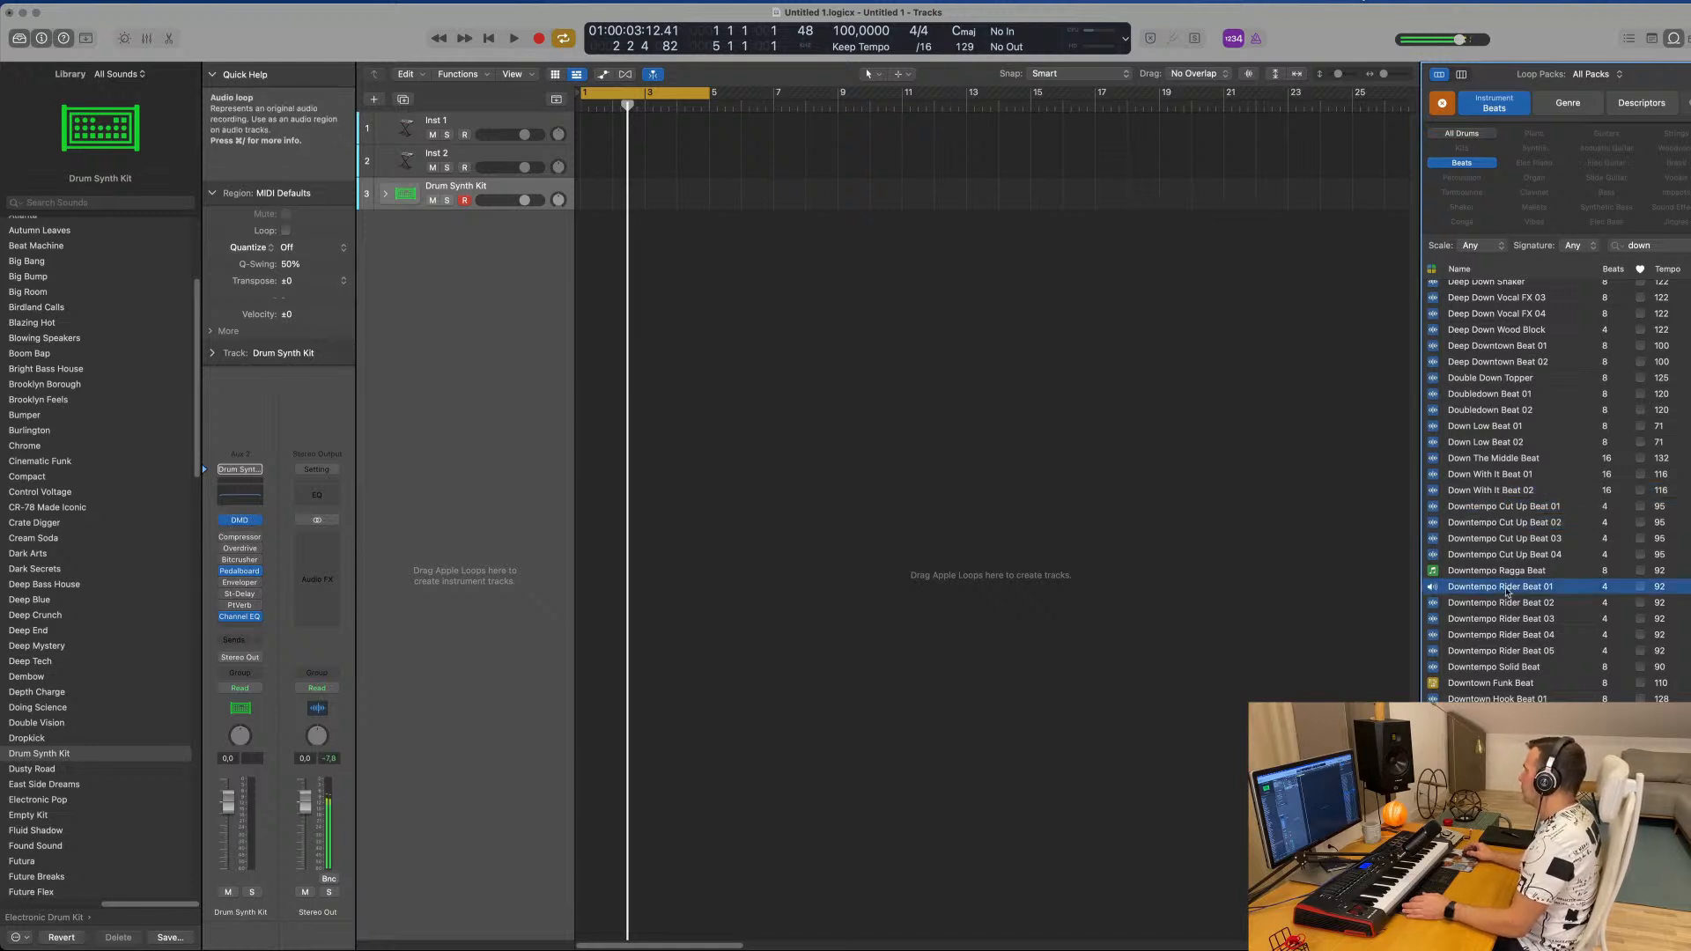
pyautogui.click(1512, 572)
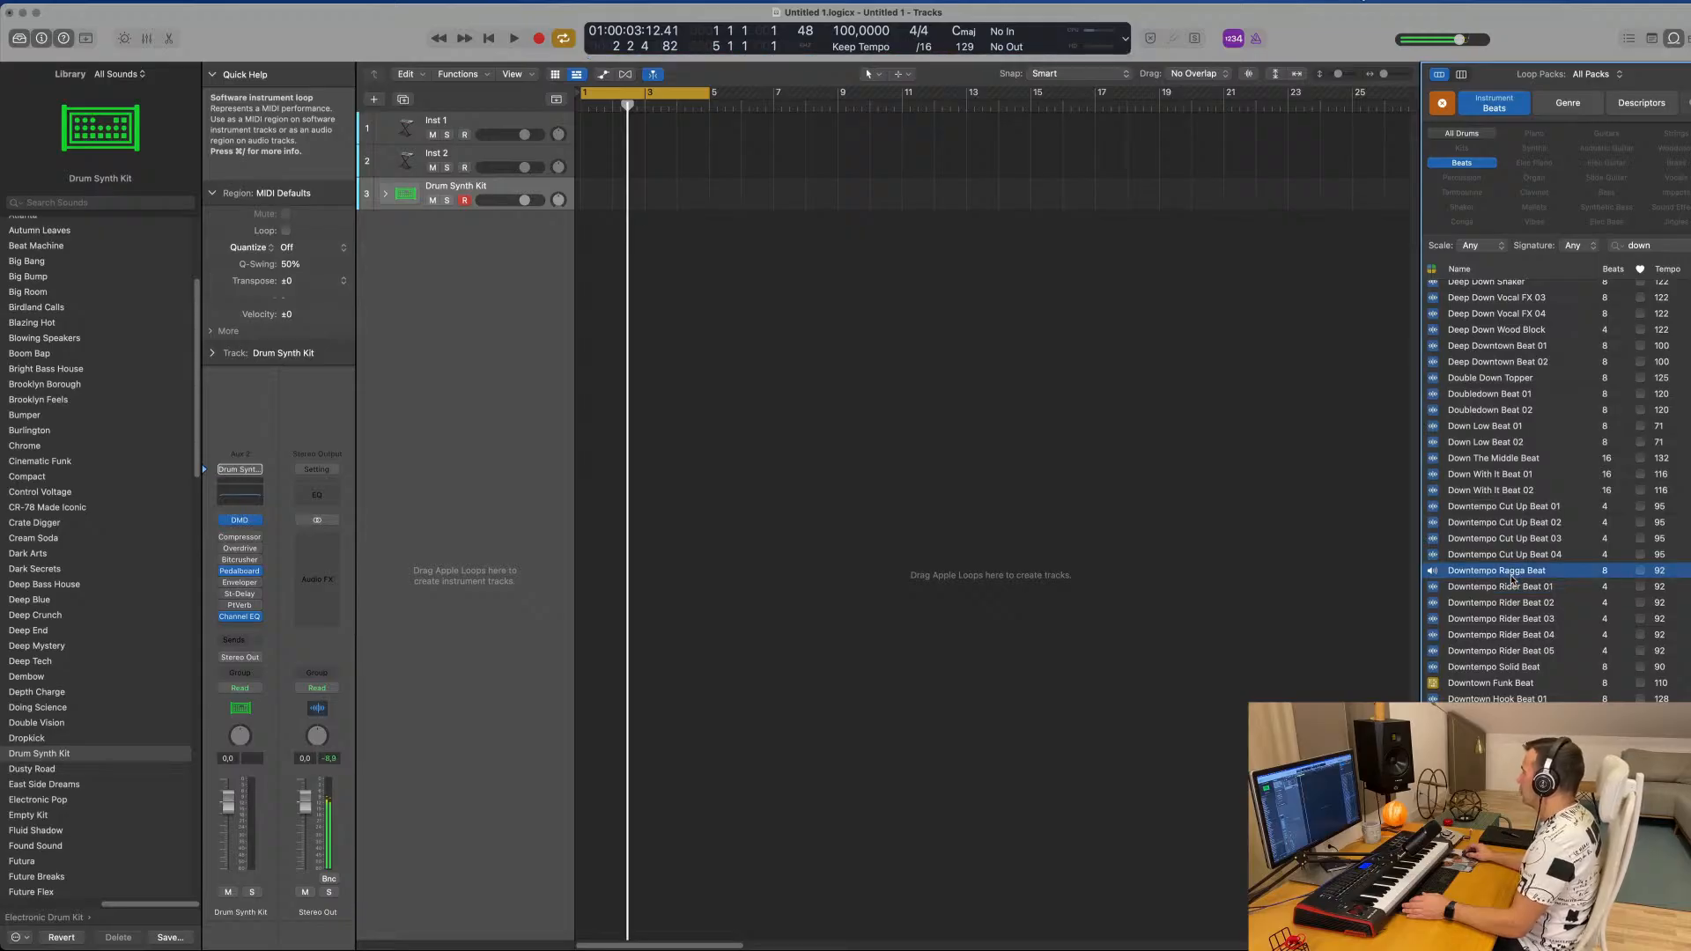
pyautogui.click(1510, 587)
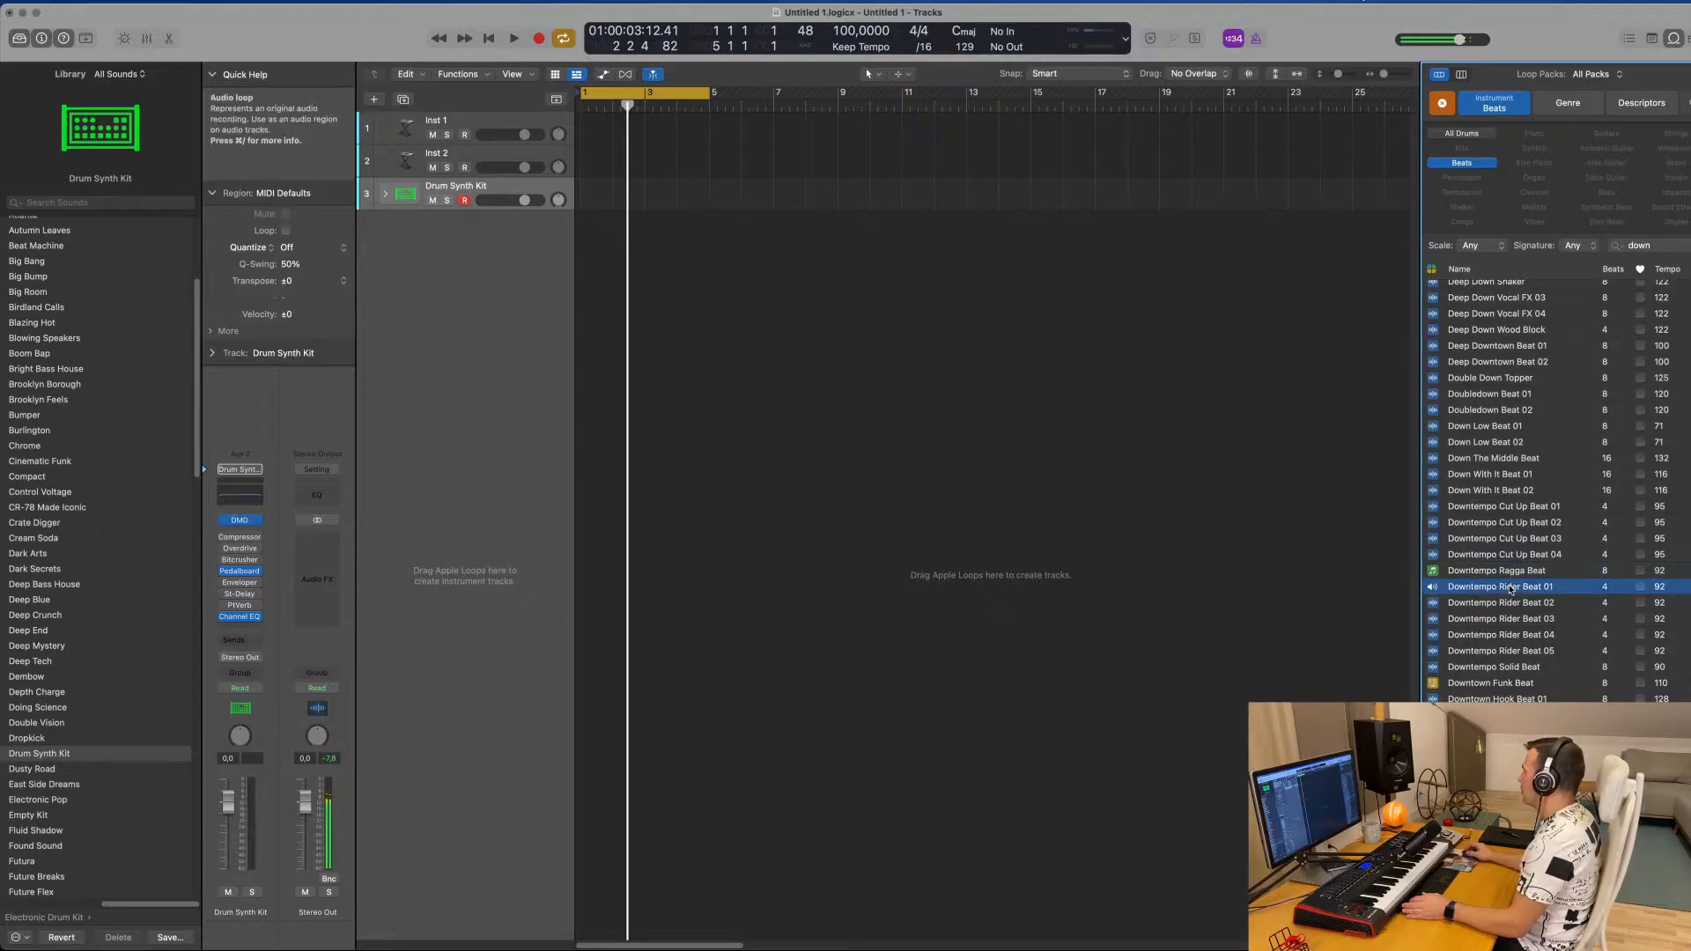
pyautogui.click(1513, 651)
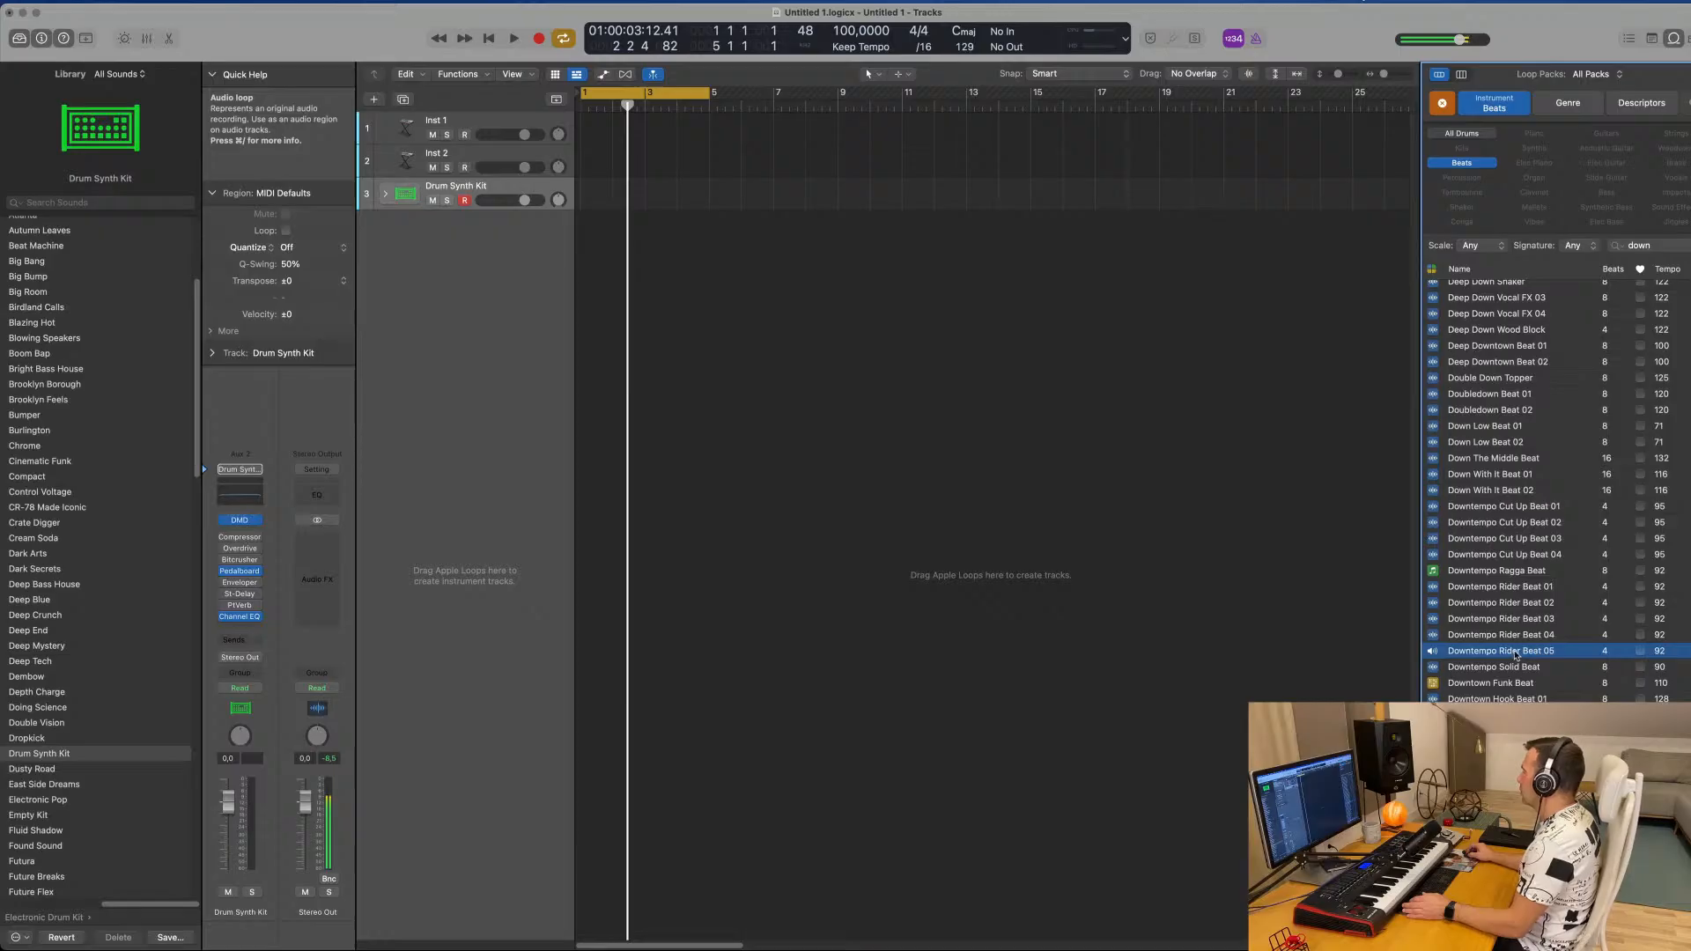
# Add the Downtempo Rider Beat 02 loop to a new audio track, starting at bar 1.
pyautogui.click(1535, 604)
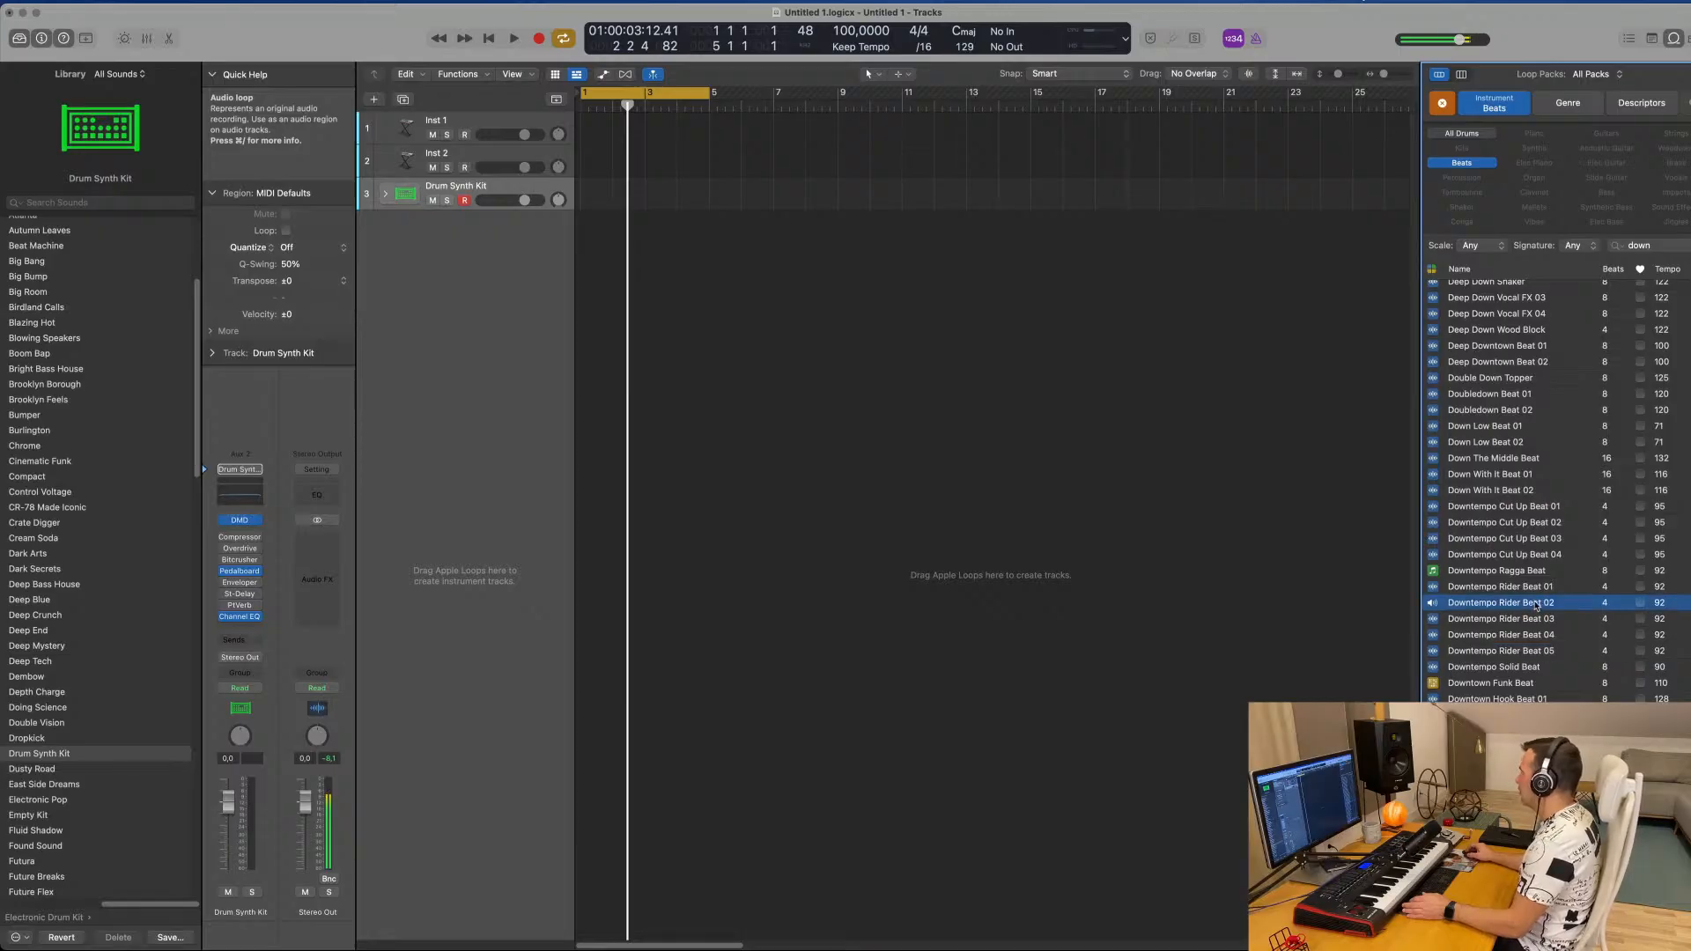
pyautogui.moveTo(1501, 603); pyautogui.dragTo(637, 316)
pyautogui.moveTo(658, 220); pyautogui.dragTo(604, 224)
pyautogui.scroll(3, 604, 249)
pyautogui.scroll(5, 604, 249)
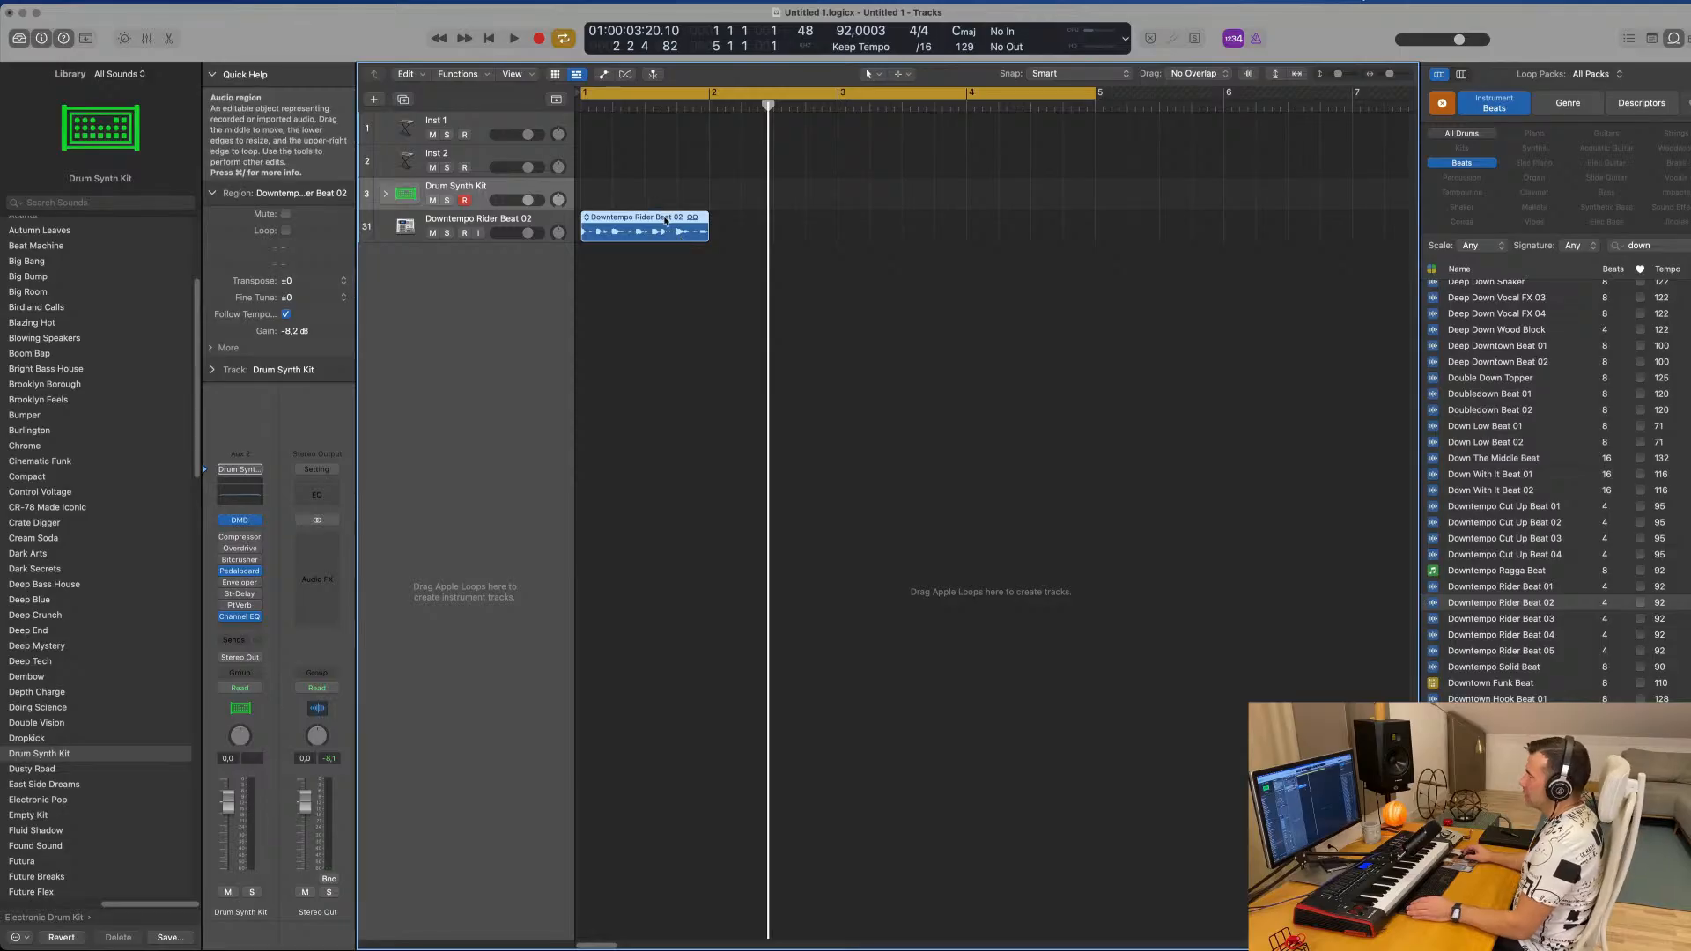
# Repeat the Downtempo Rider Beat 02 region until it fills bars 1 to 4, and play it back.
pyautogui.press('super+r')
pyautogui.press('super+r')
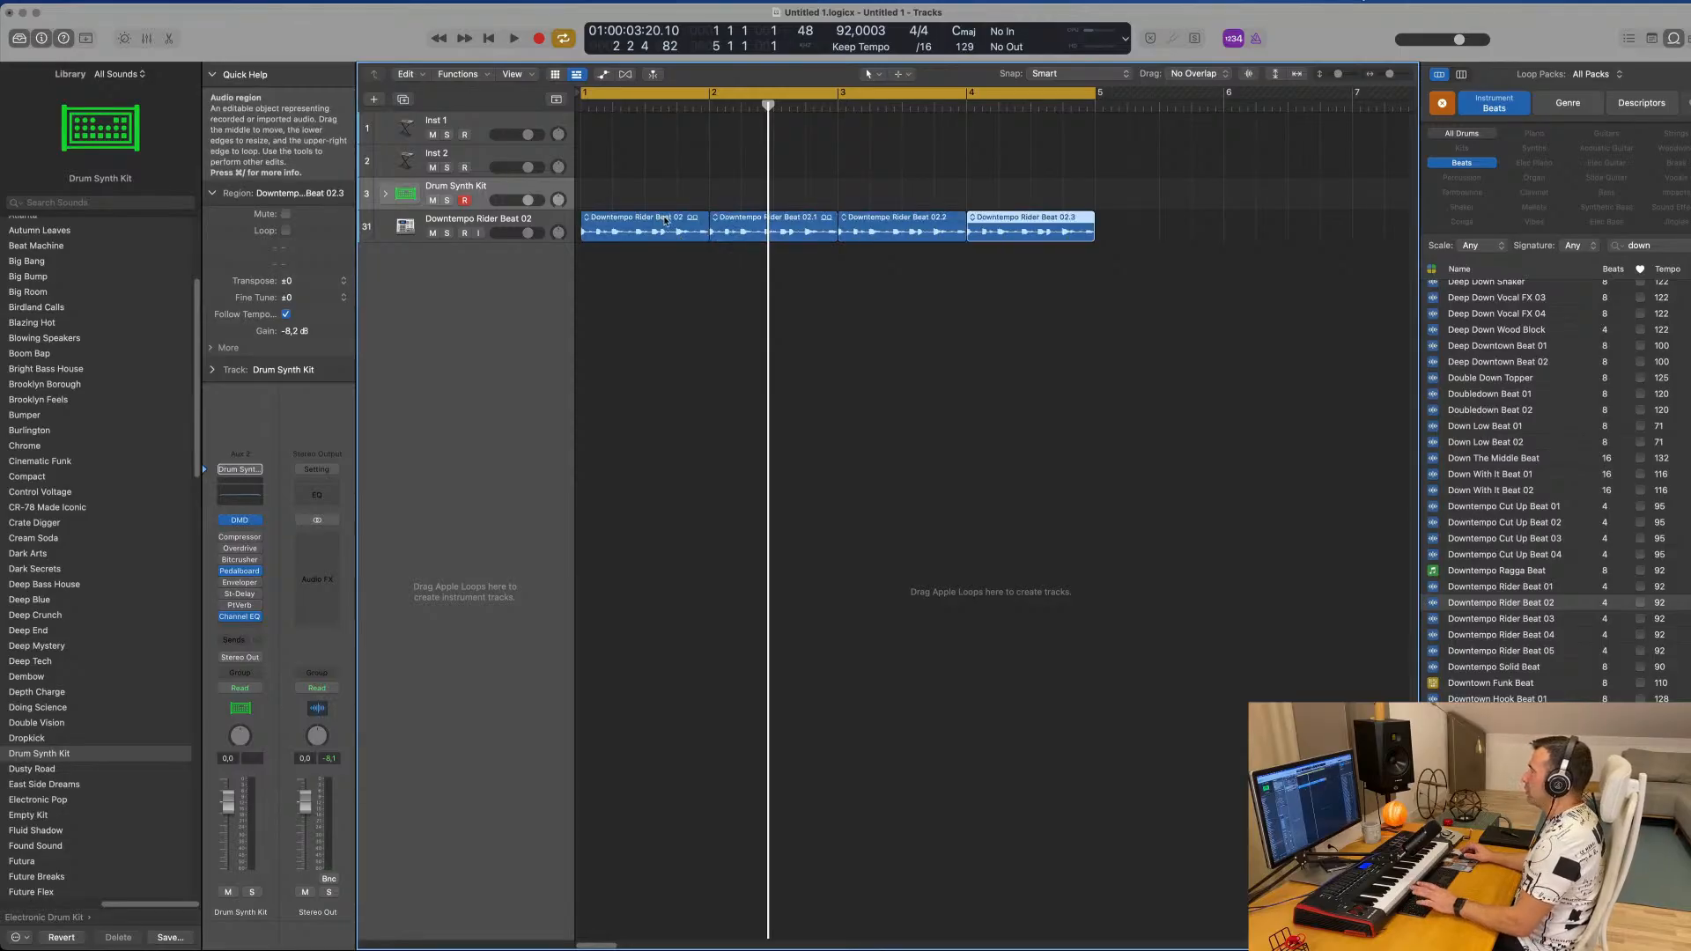
pyautogui.press('space')
pyautogui.press('super+Left')
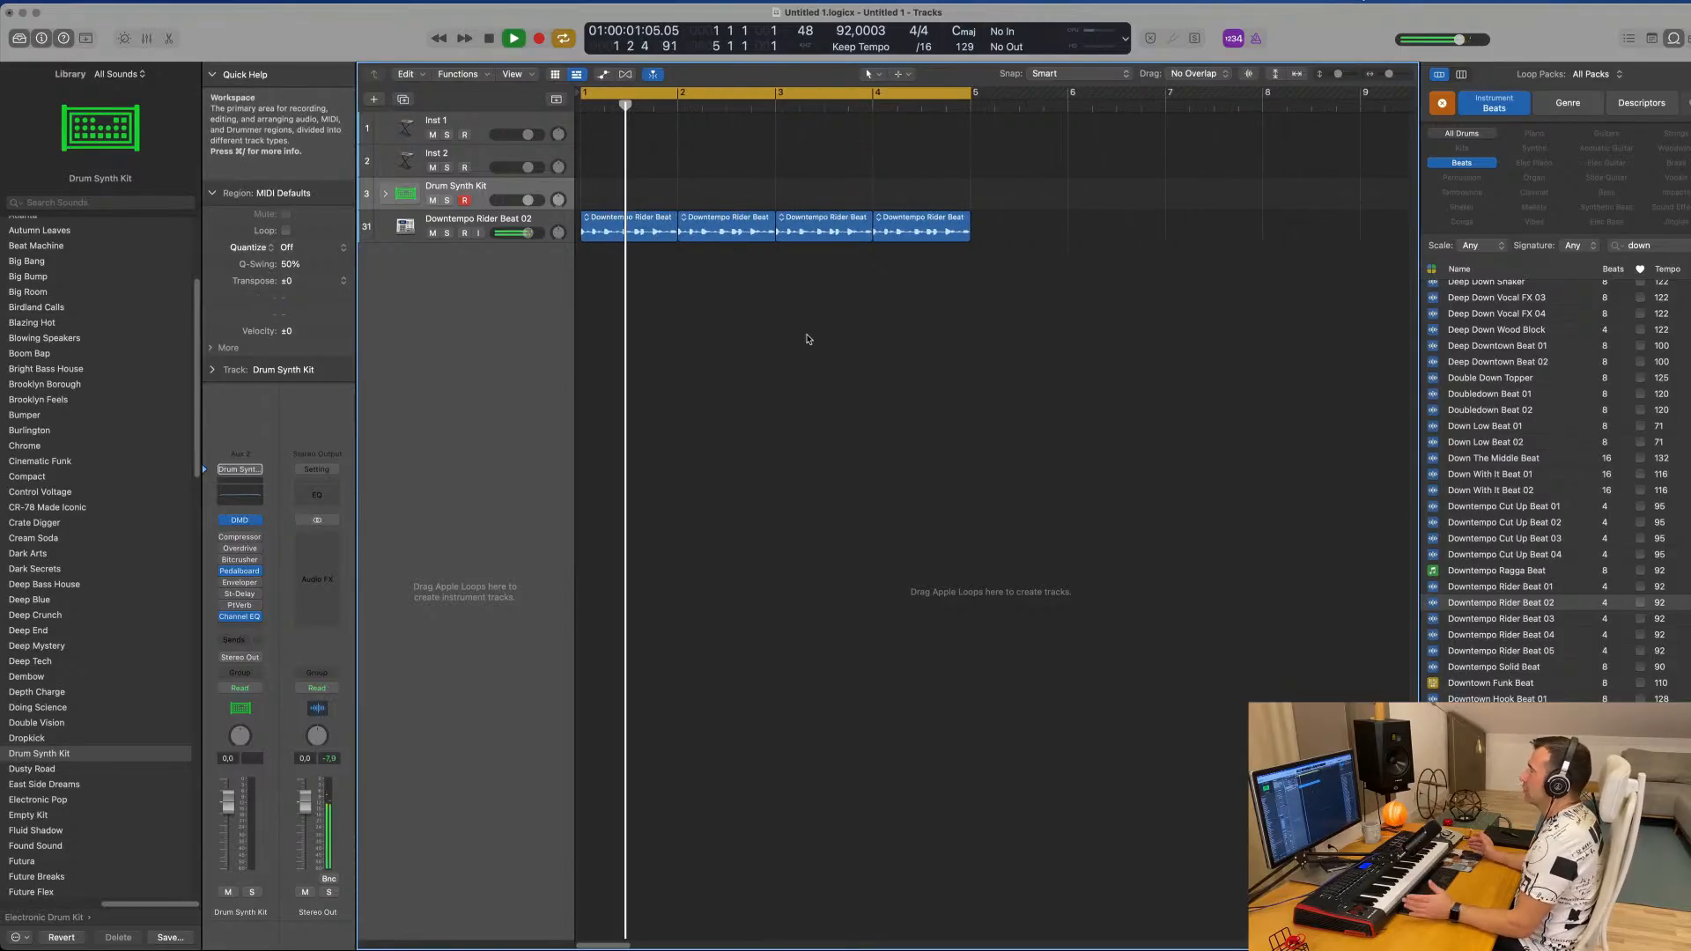
pyautogui.press('super+Left')
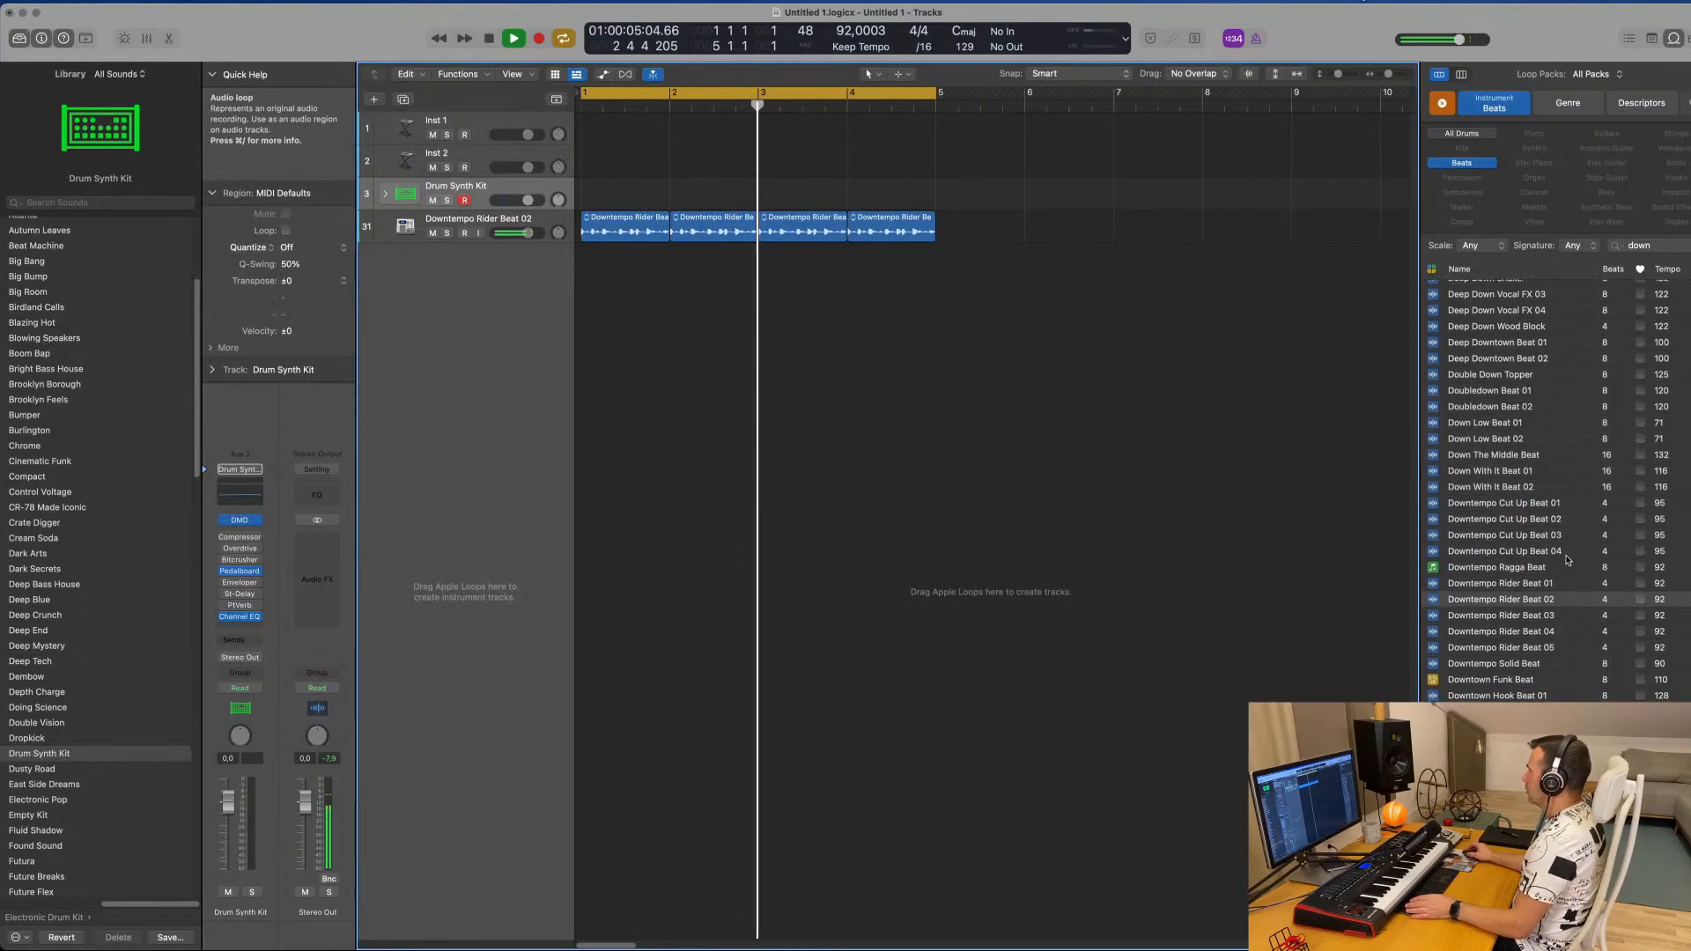
# Clear the loop search text and browse the unfiltered beat loops beyond the Downtempo Rider entries.
pyautogui.scroll(4, 1569, 560)
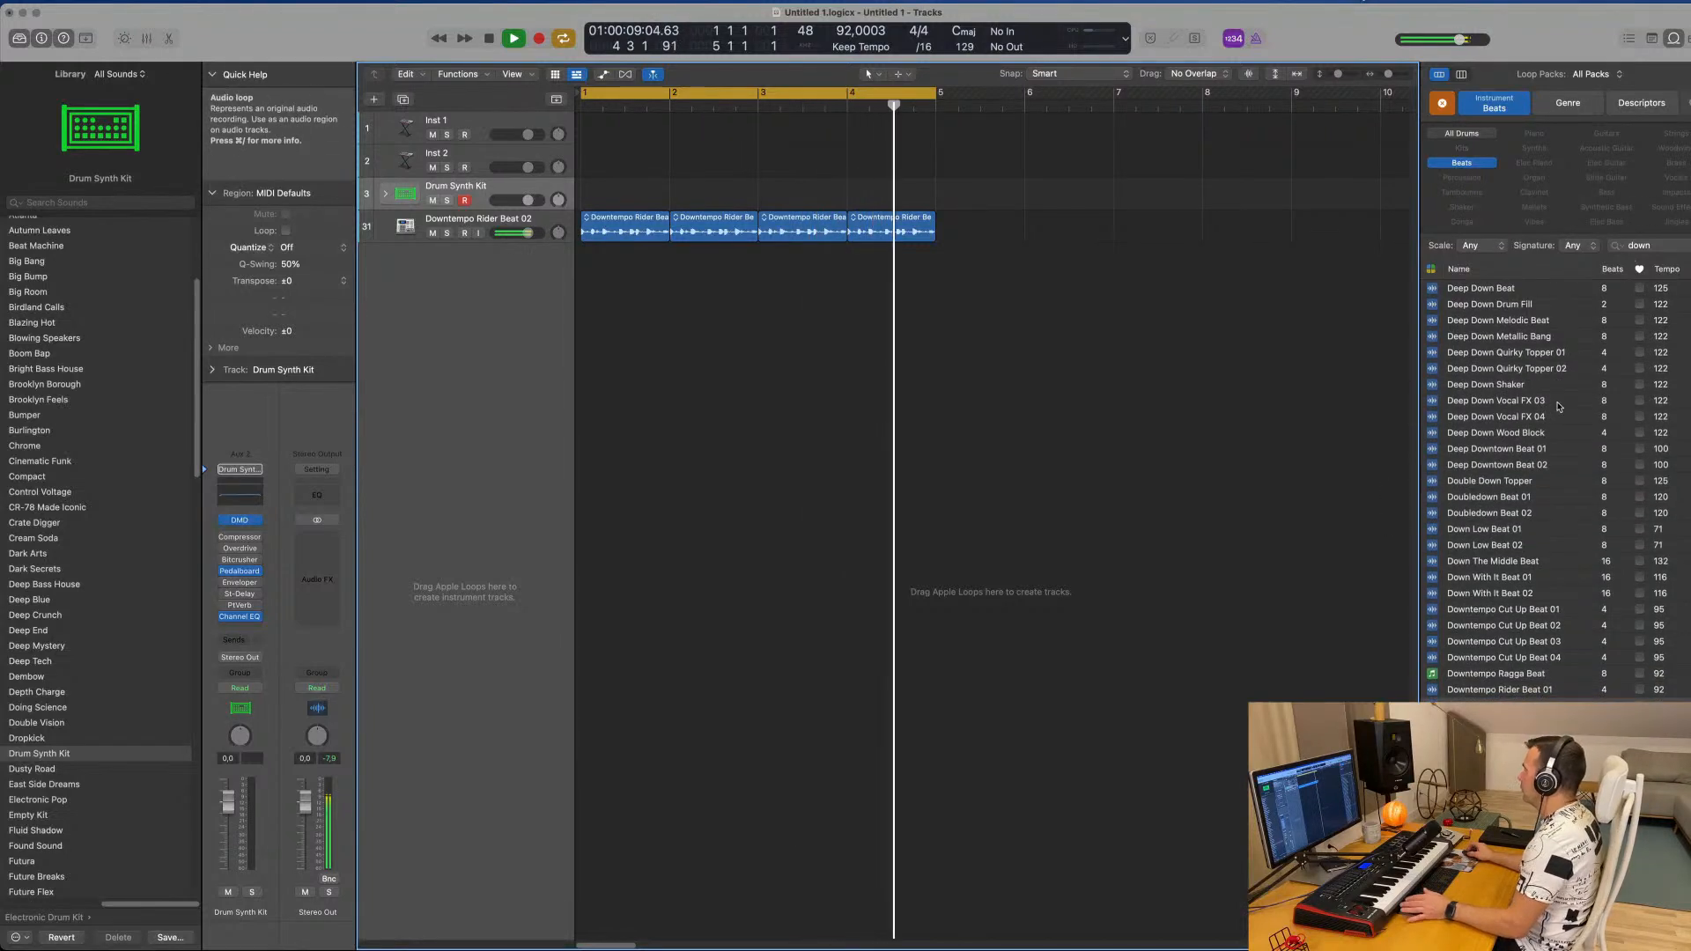
pyautogui.click(1687, 246)
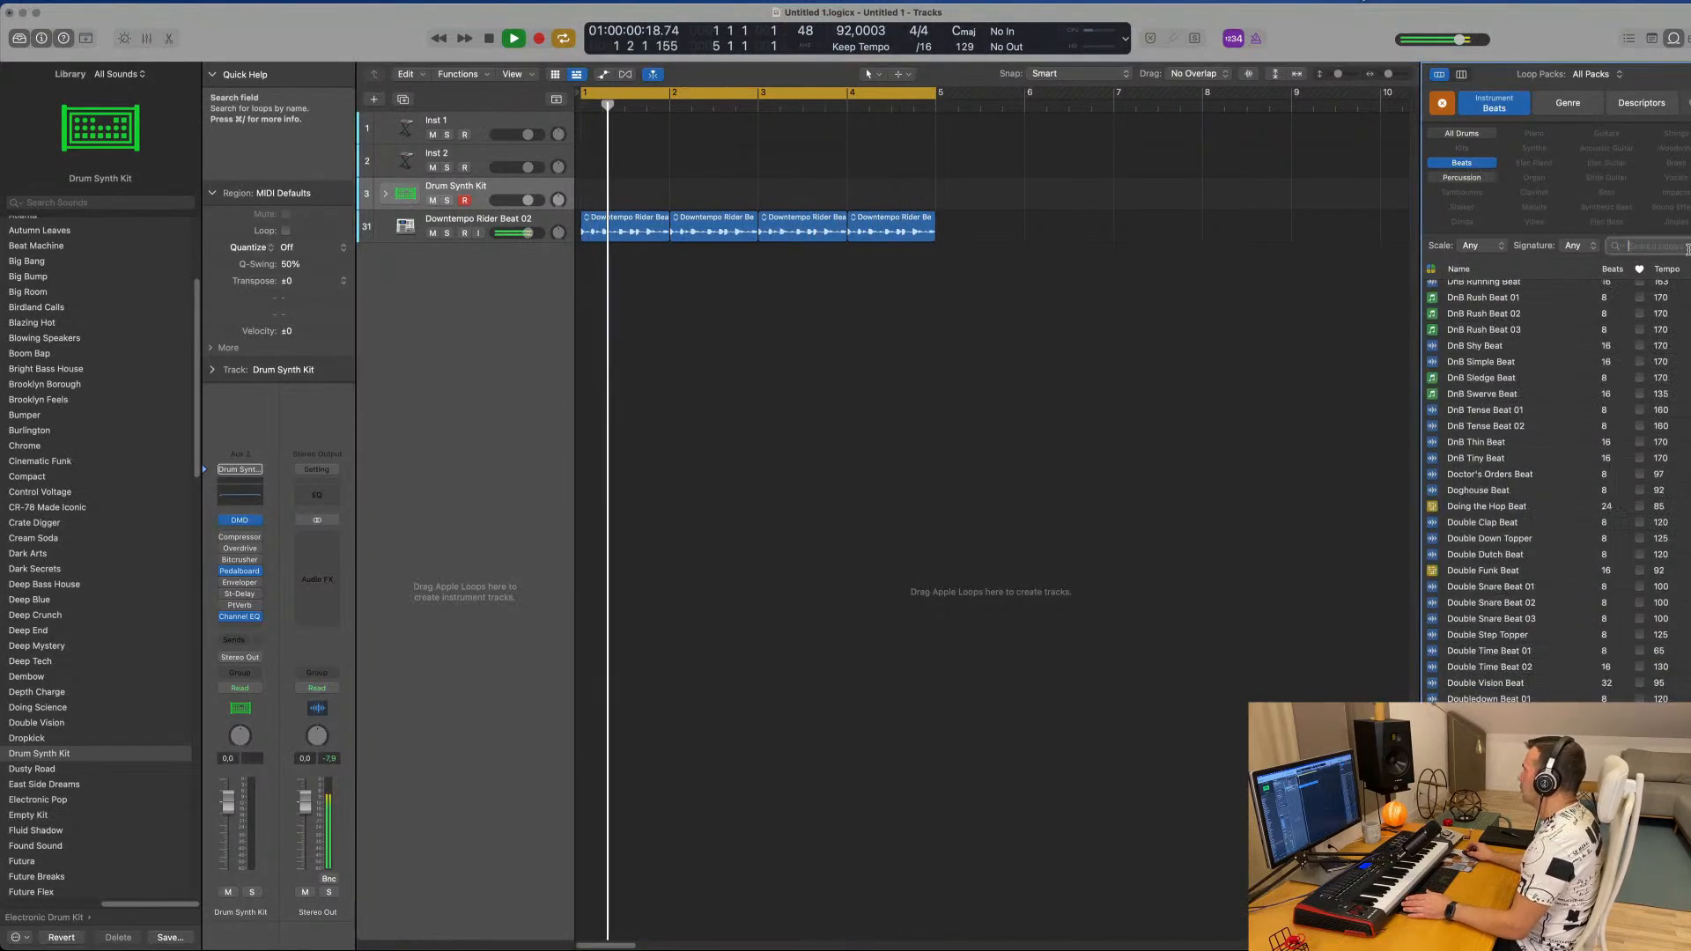
pyautogui.scroll(-4, 1590, 423)
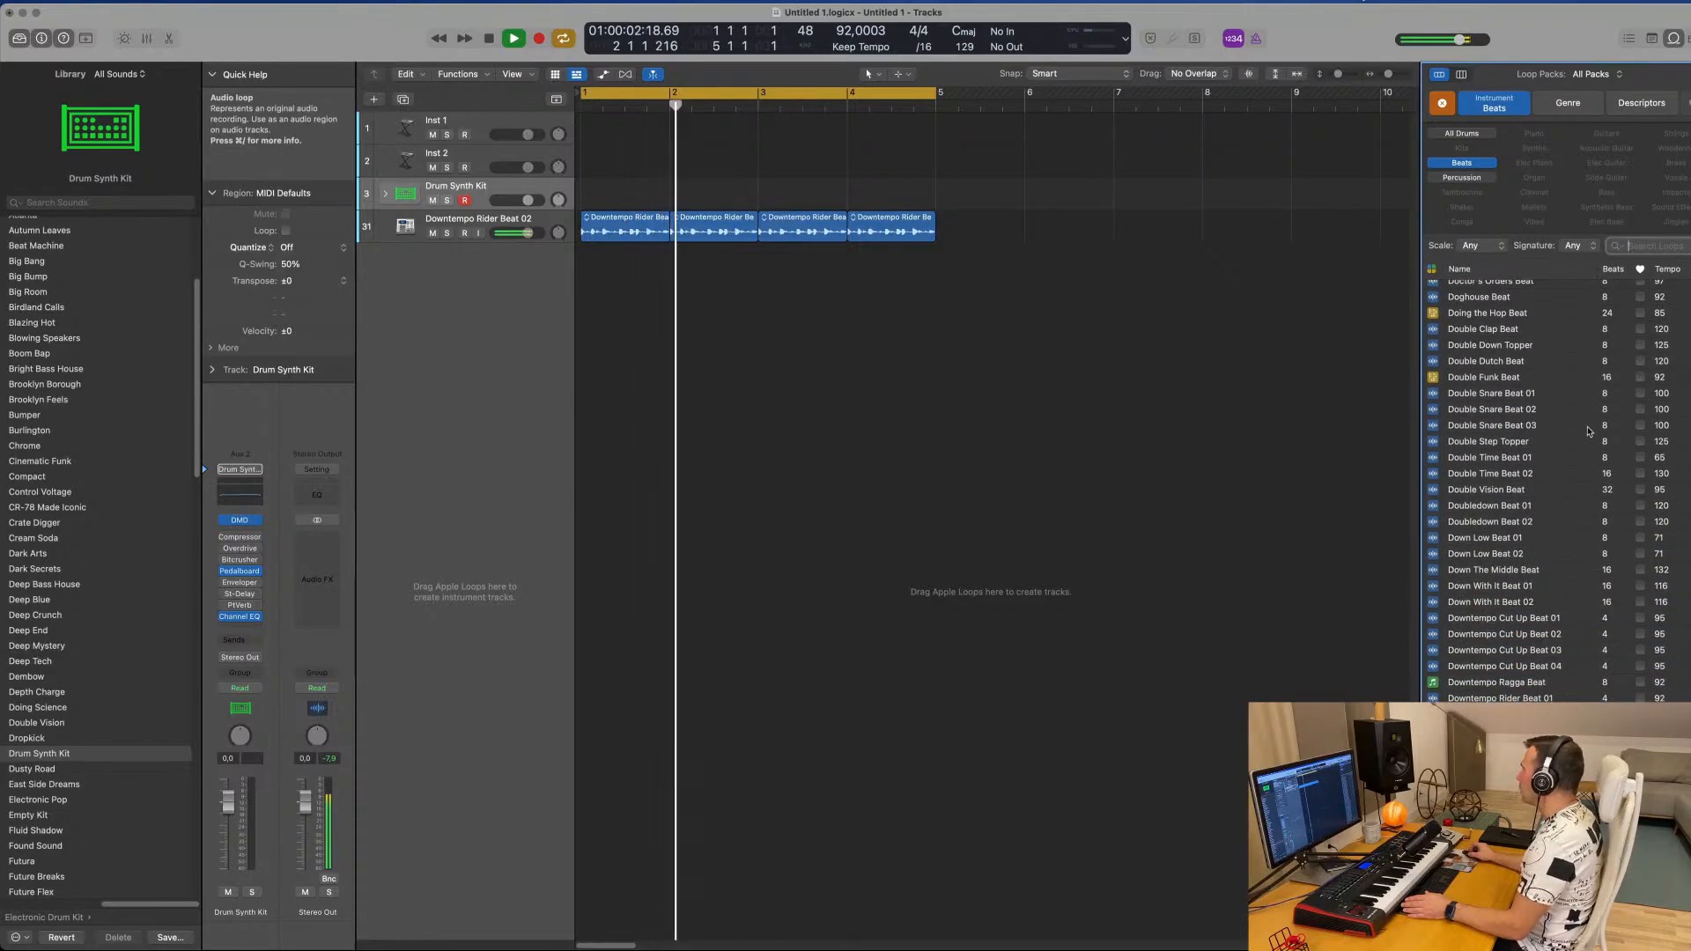
pyautogui.scroll(-10, 1589, 431)
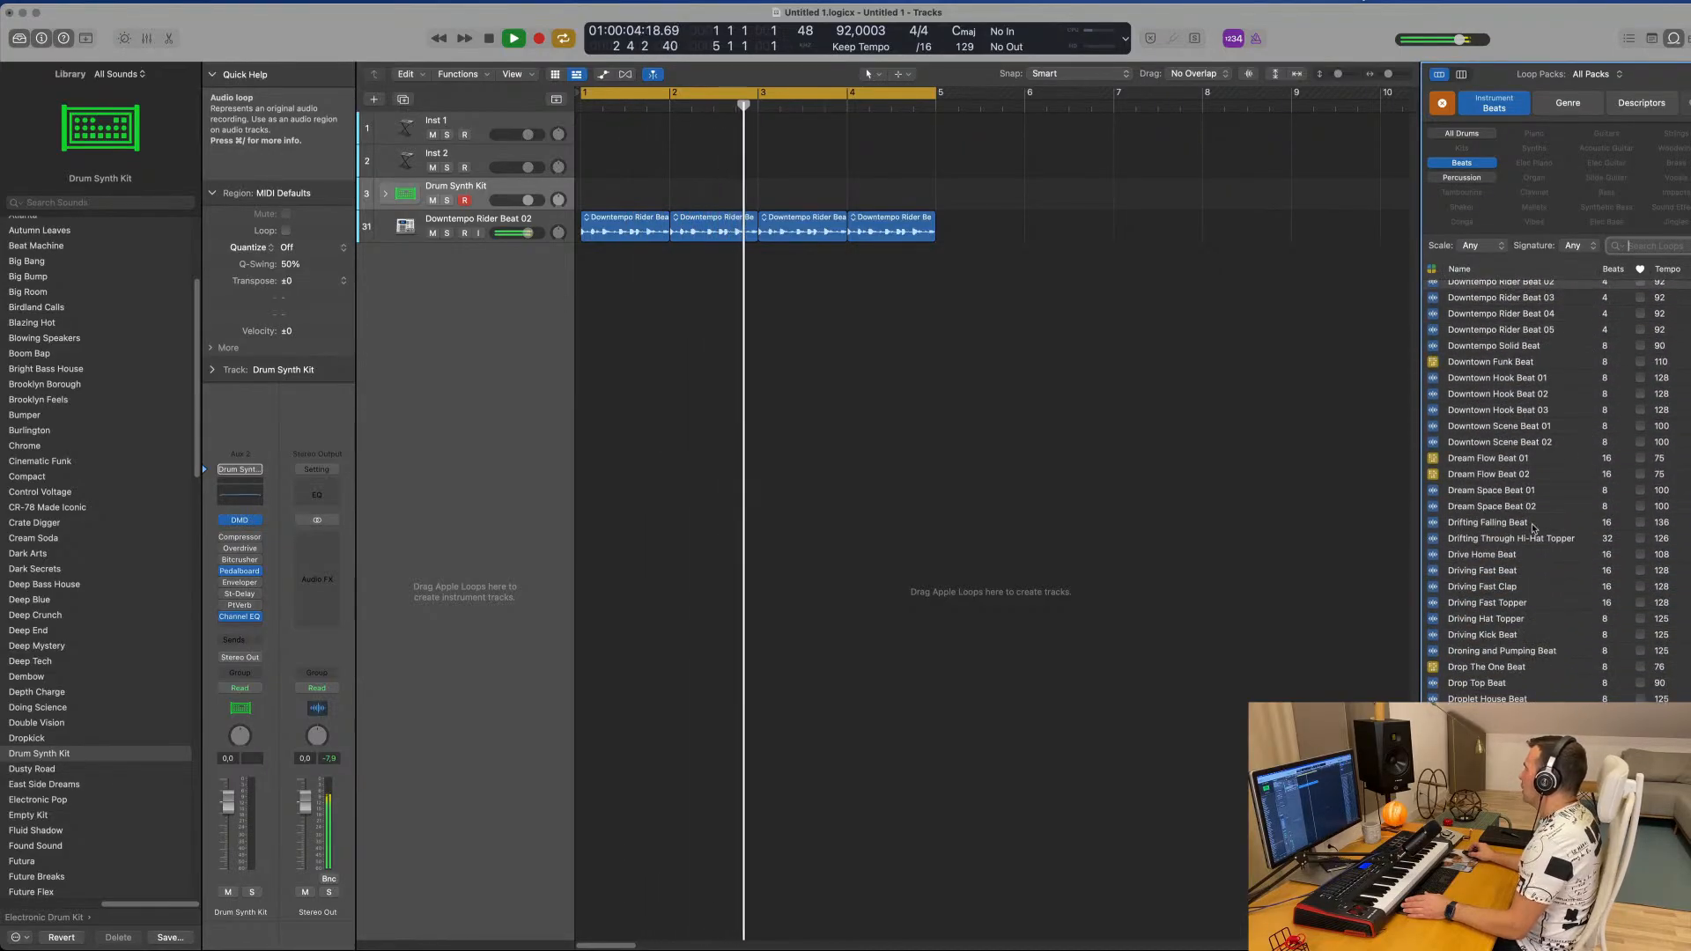
# Audition beat loops from Dream Space Beat 01 through Droning and Pumping Beat against the playing drum track.
pyautogui.click(1498, 491)
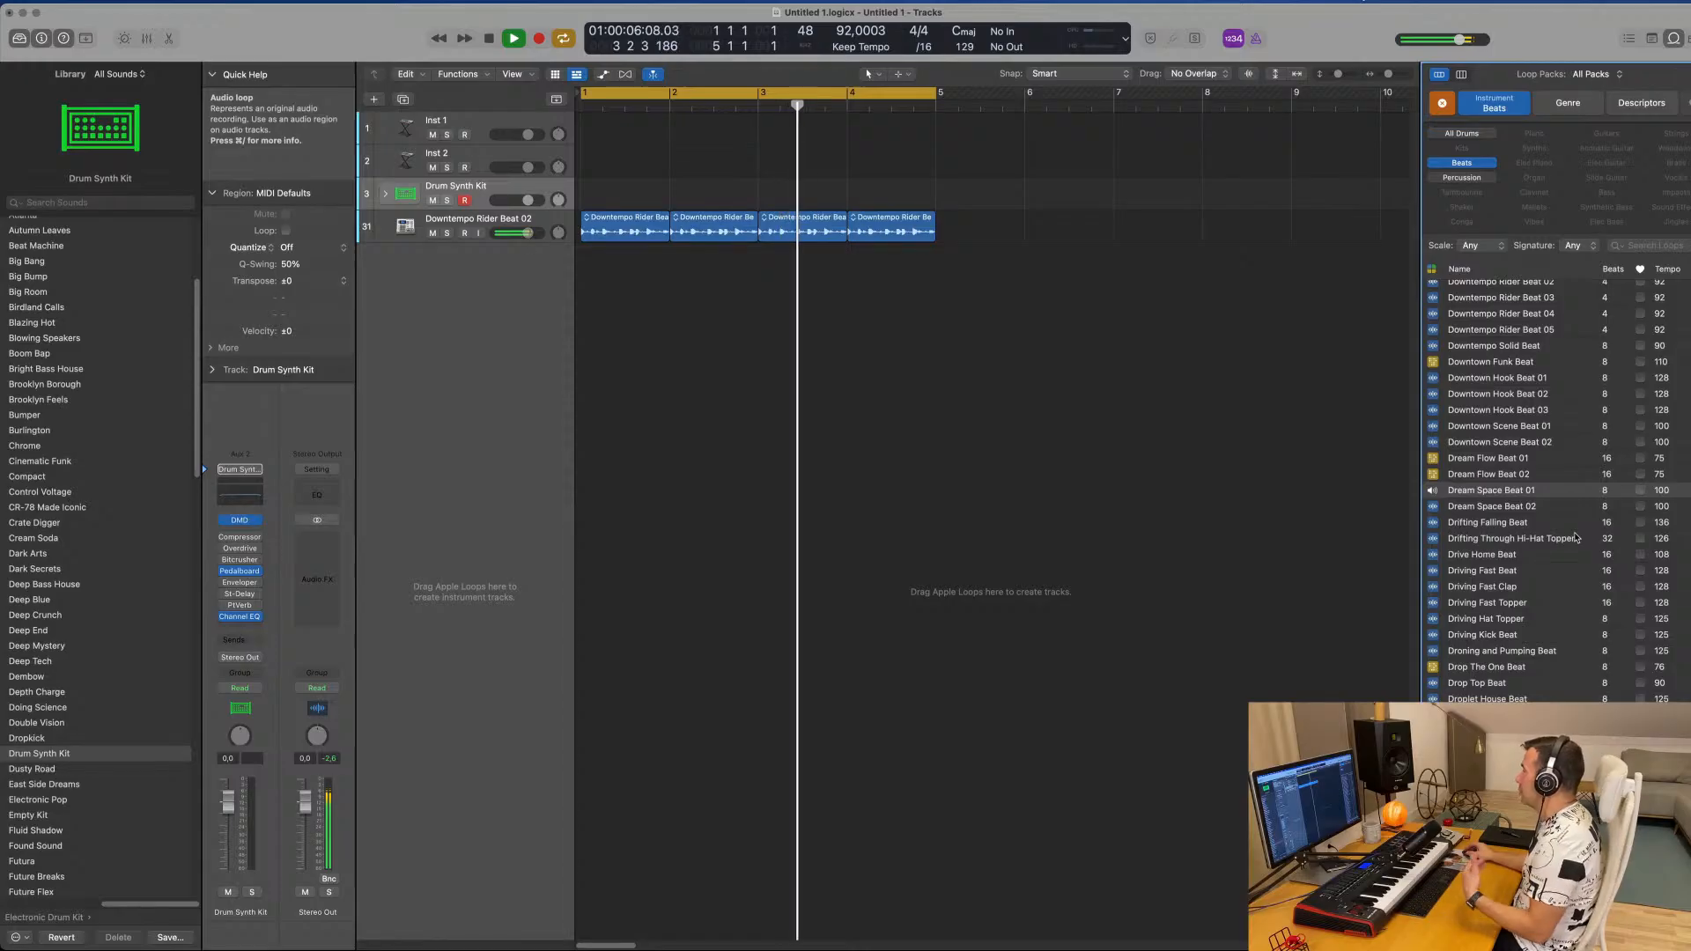
pyautogui.click(1501, 526)
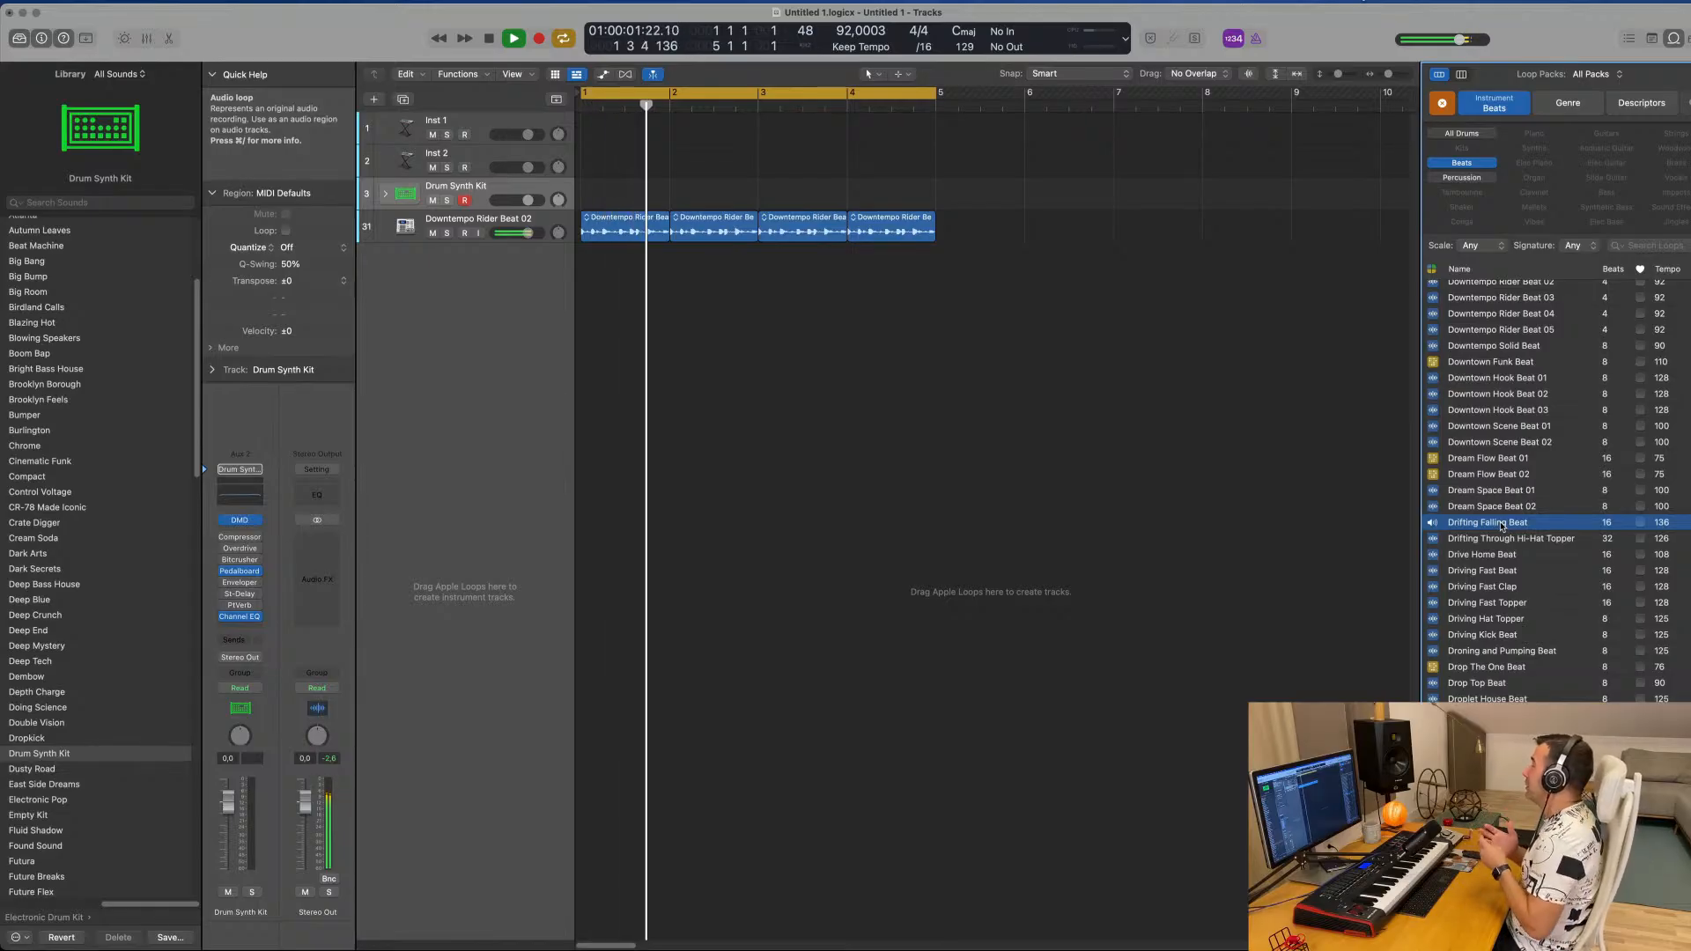
pyautogui.click(1484, 557)
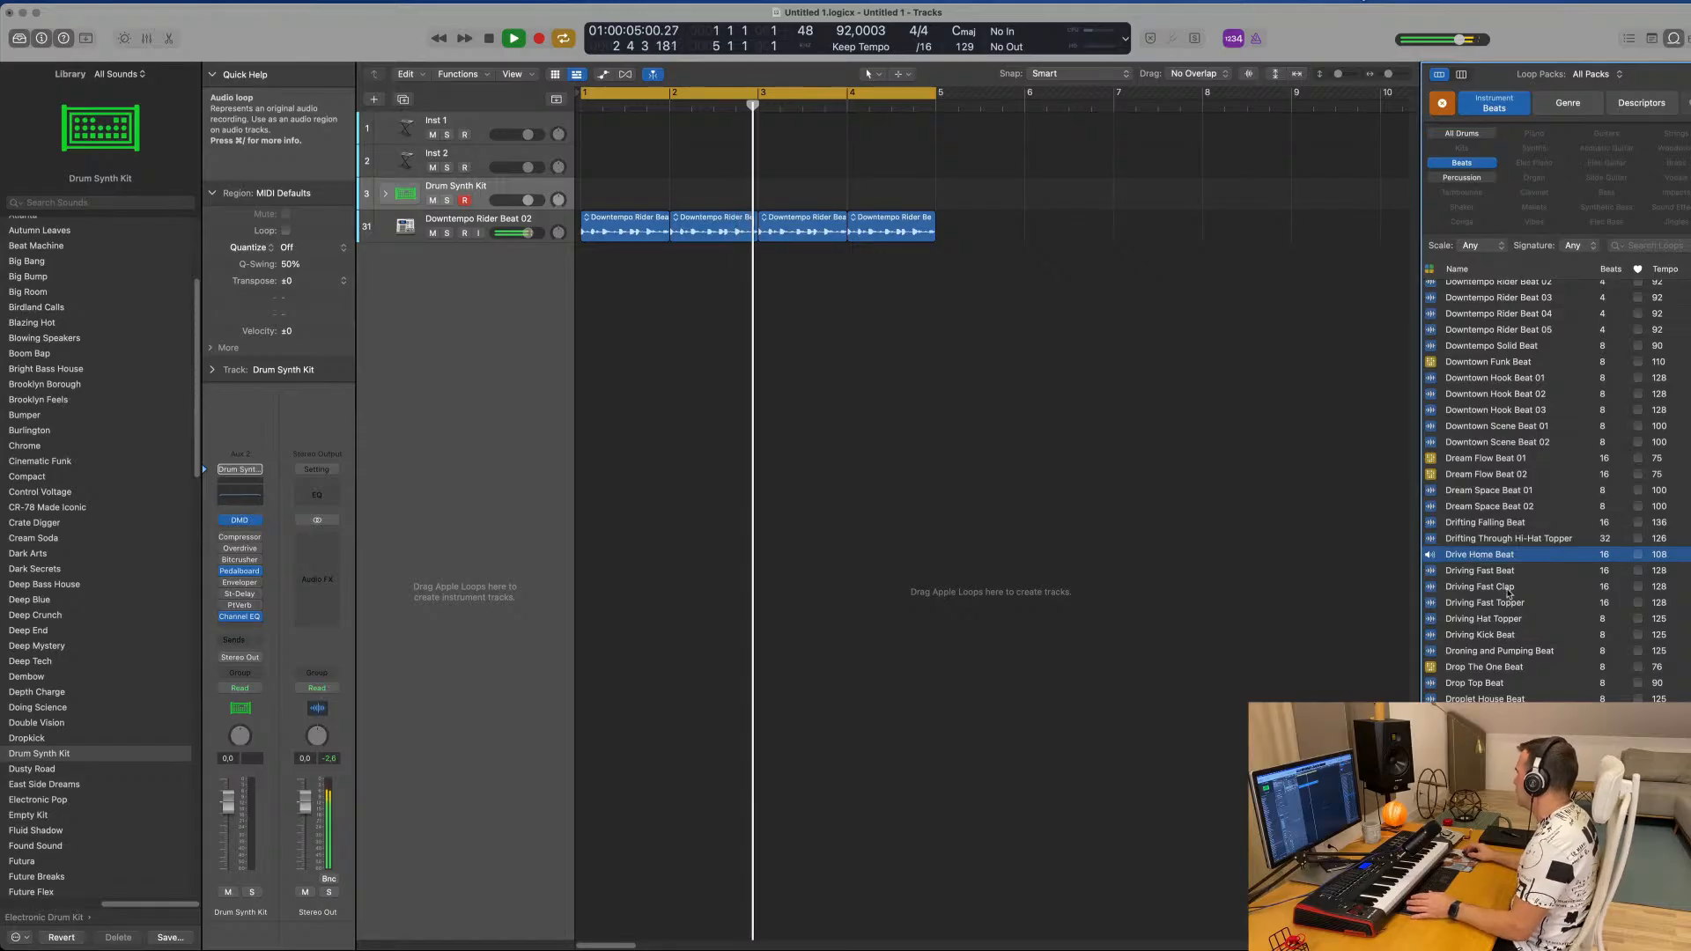
pyautogui.click(1466, 590)
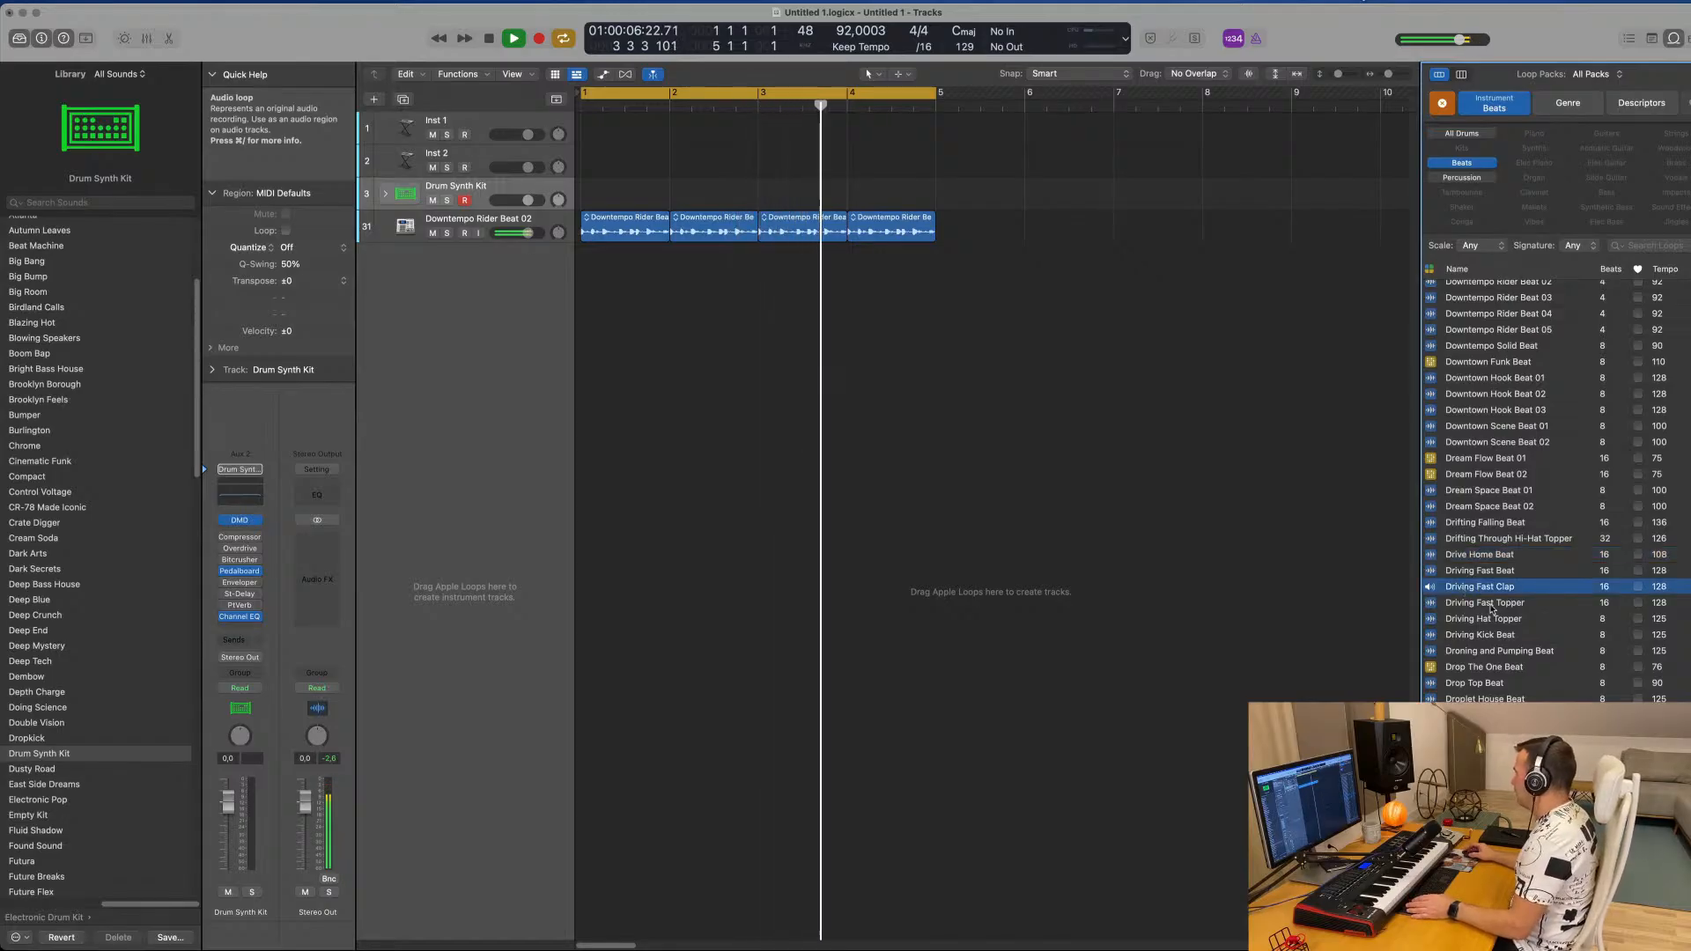
pyautogui.click(1493, 606)
pyautogui.click(1494, 624)
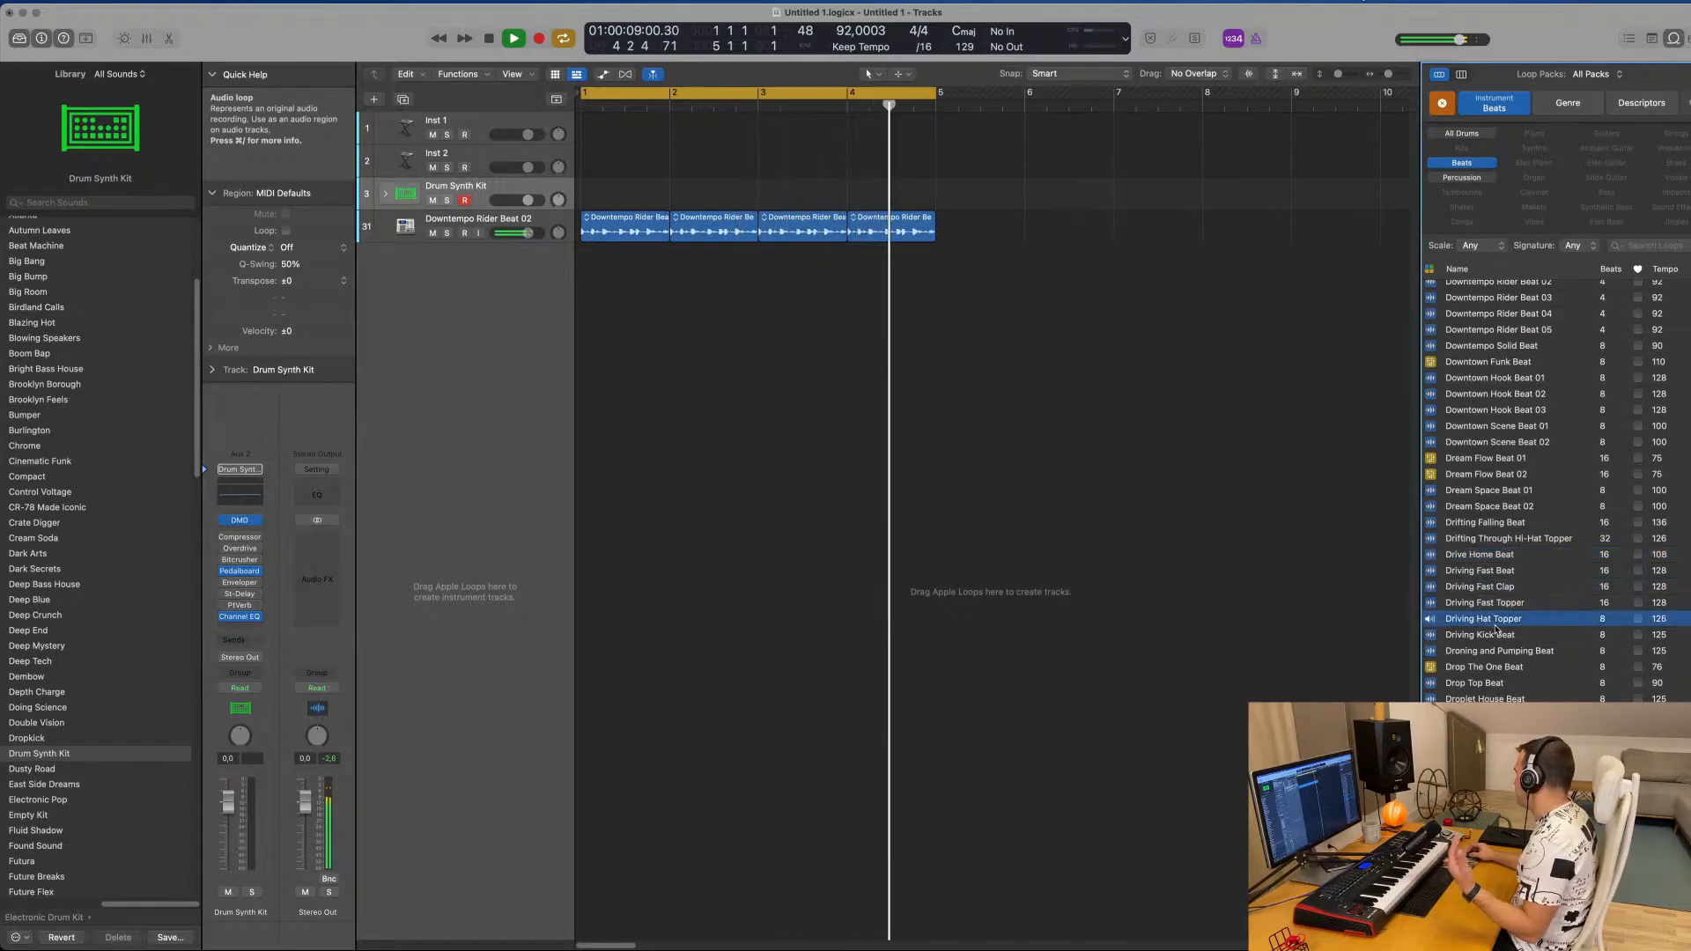
pyautogui.click(1502, 636)
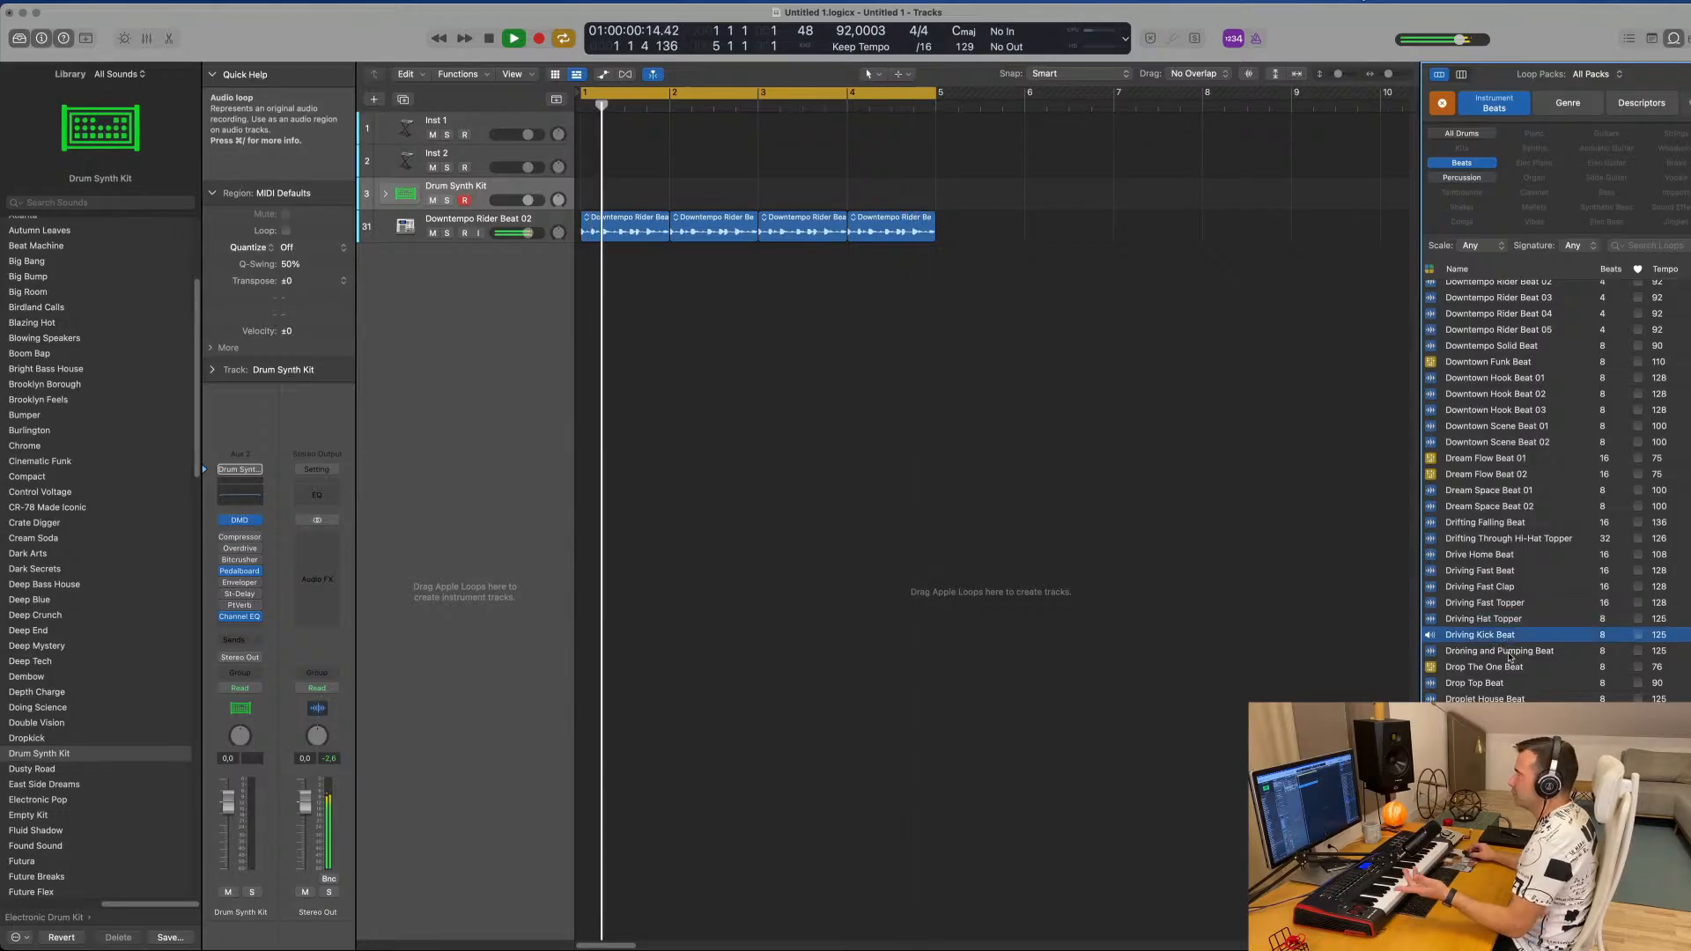
pyautogui.click(1513, 654)
pyautogui.scroll(-5, 1554, 656)
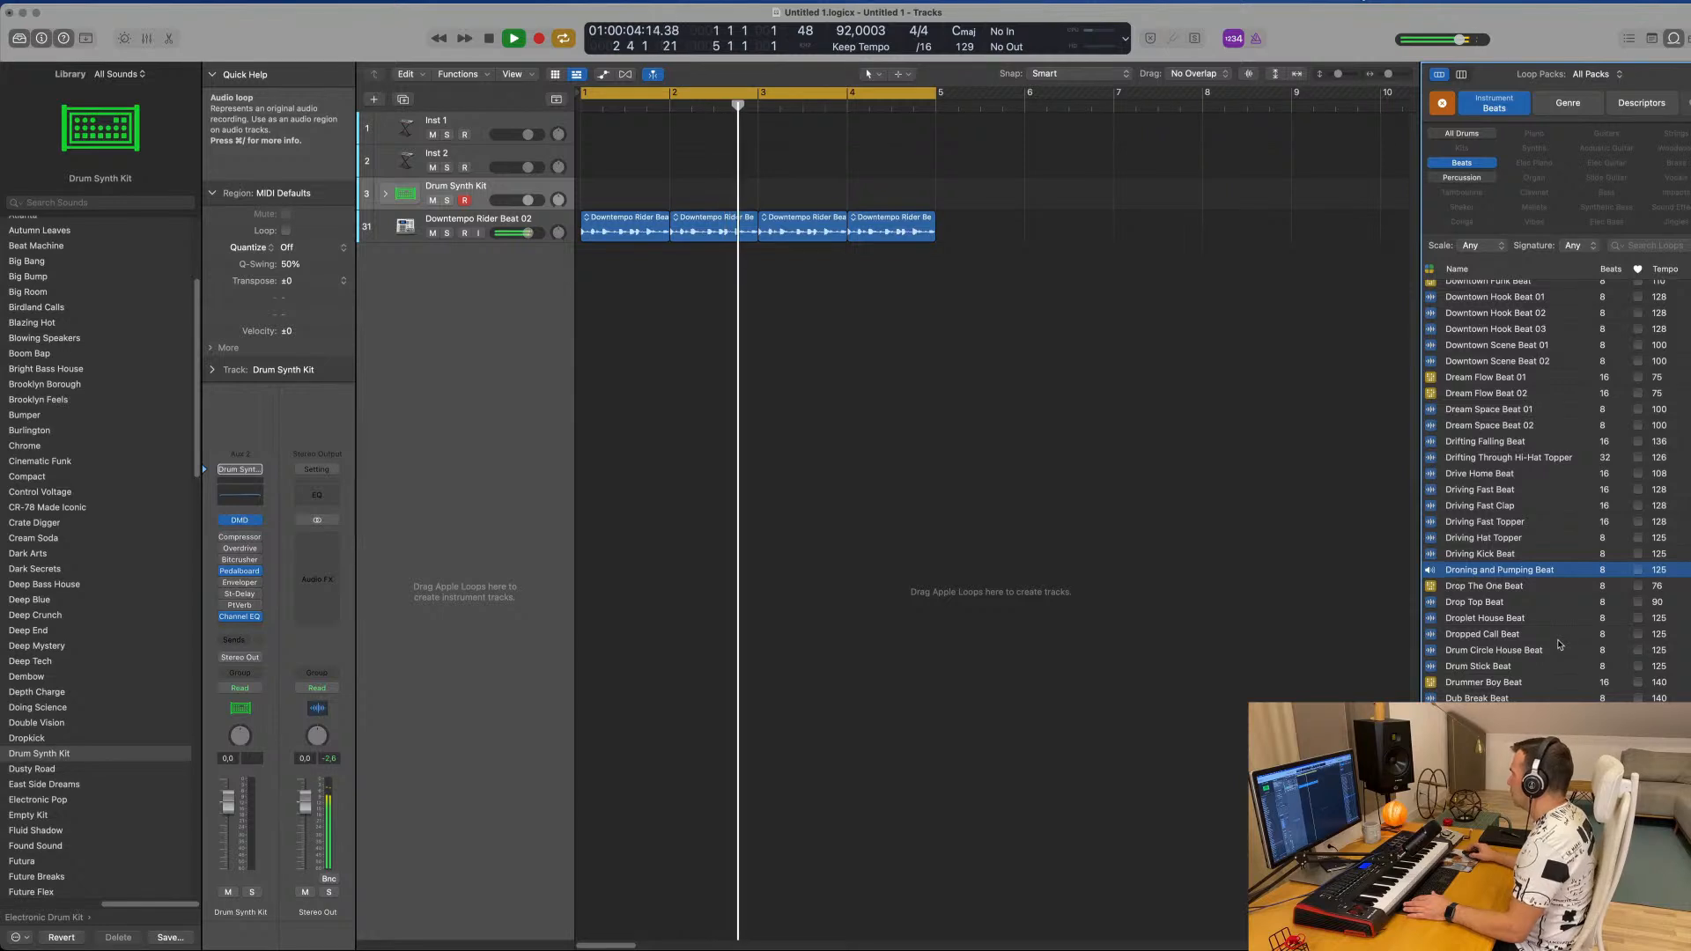
# Add the Droning and Pumping Beat loop on a new track at bar 1, and check it soloed and with the other beat.
pyautogui.moveTo(1479, 571); pyautogui.dragTo(709, 261)
pyautogui.click(693, 361)
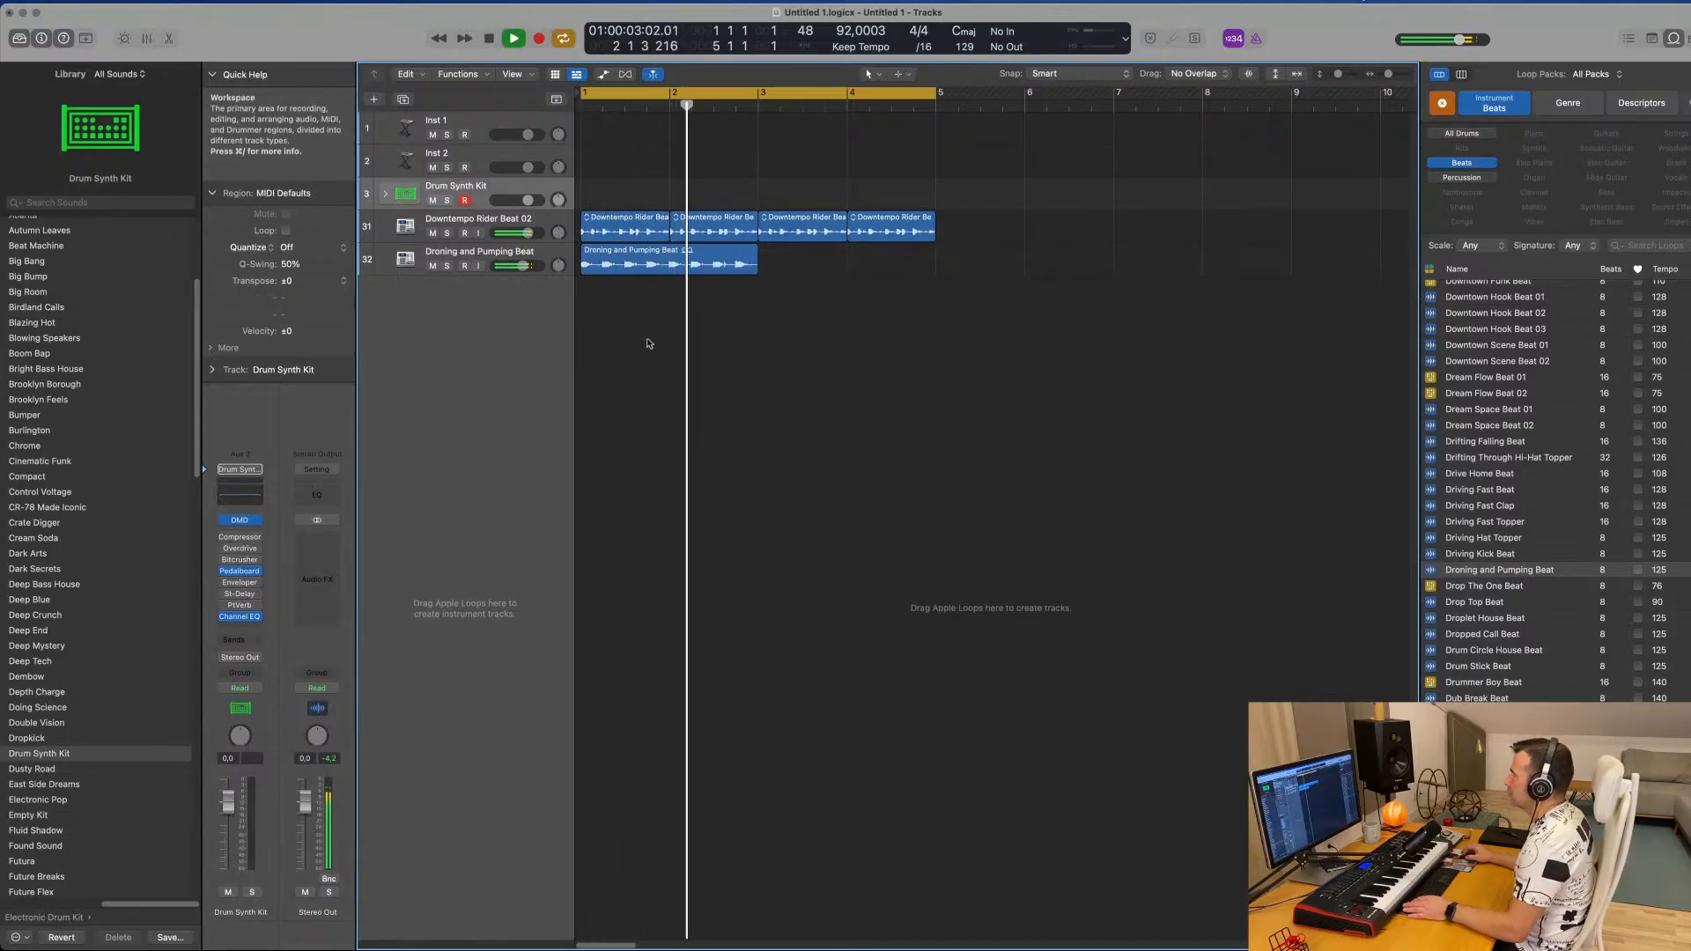
pyautogui.click(445, 265)
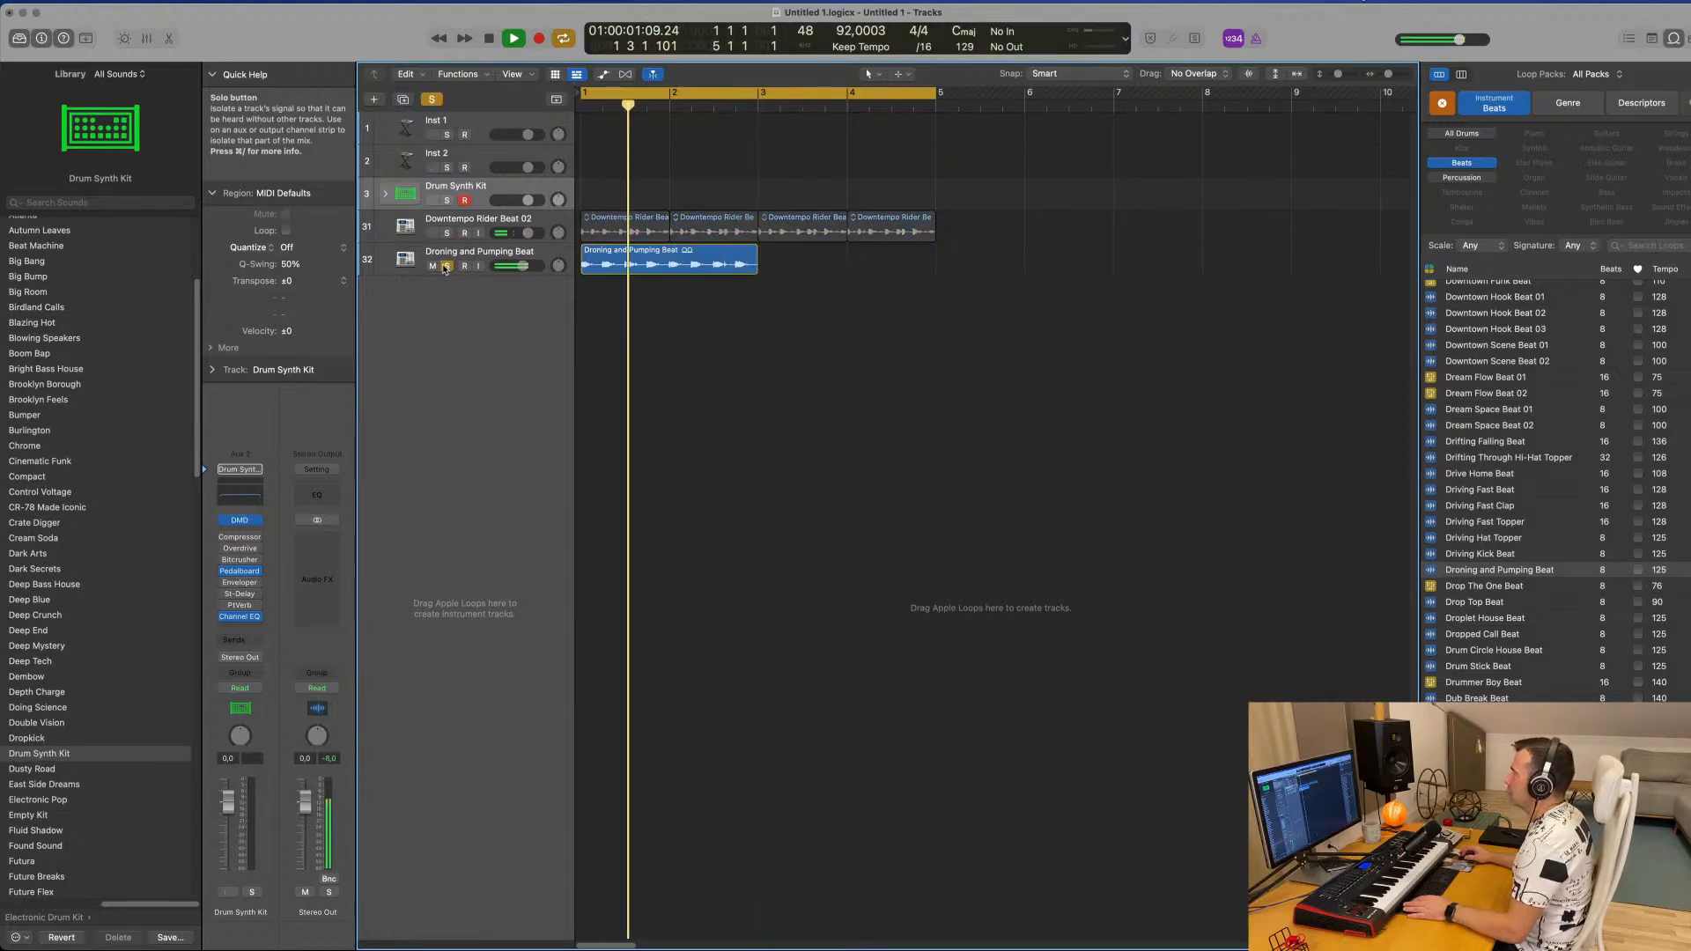
pyautogui.click(445, 266)
pyautogui.press('space')
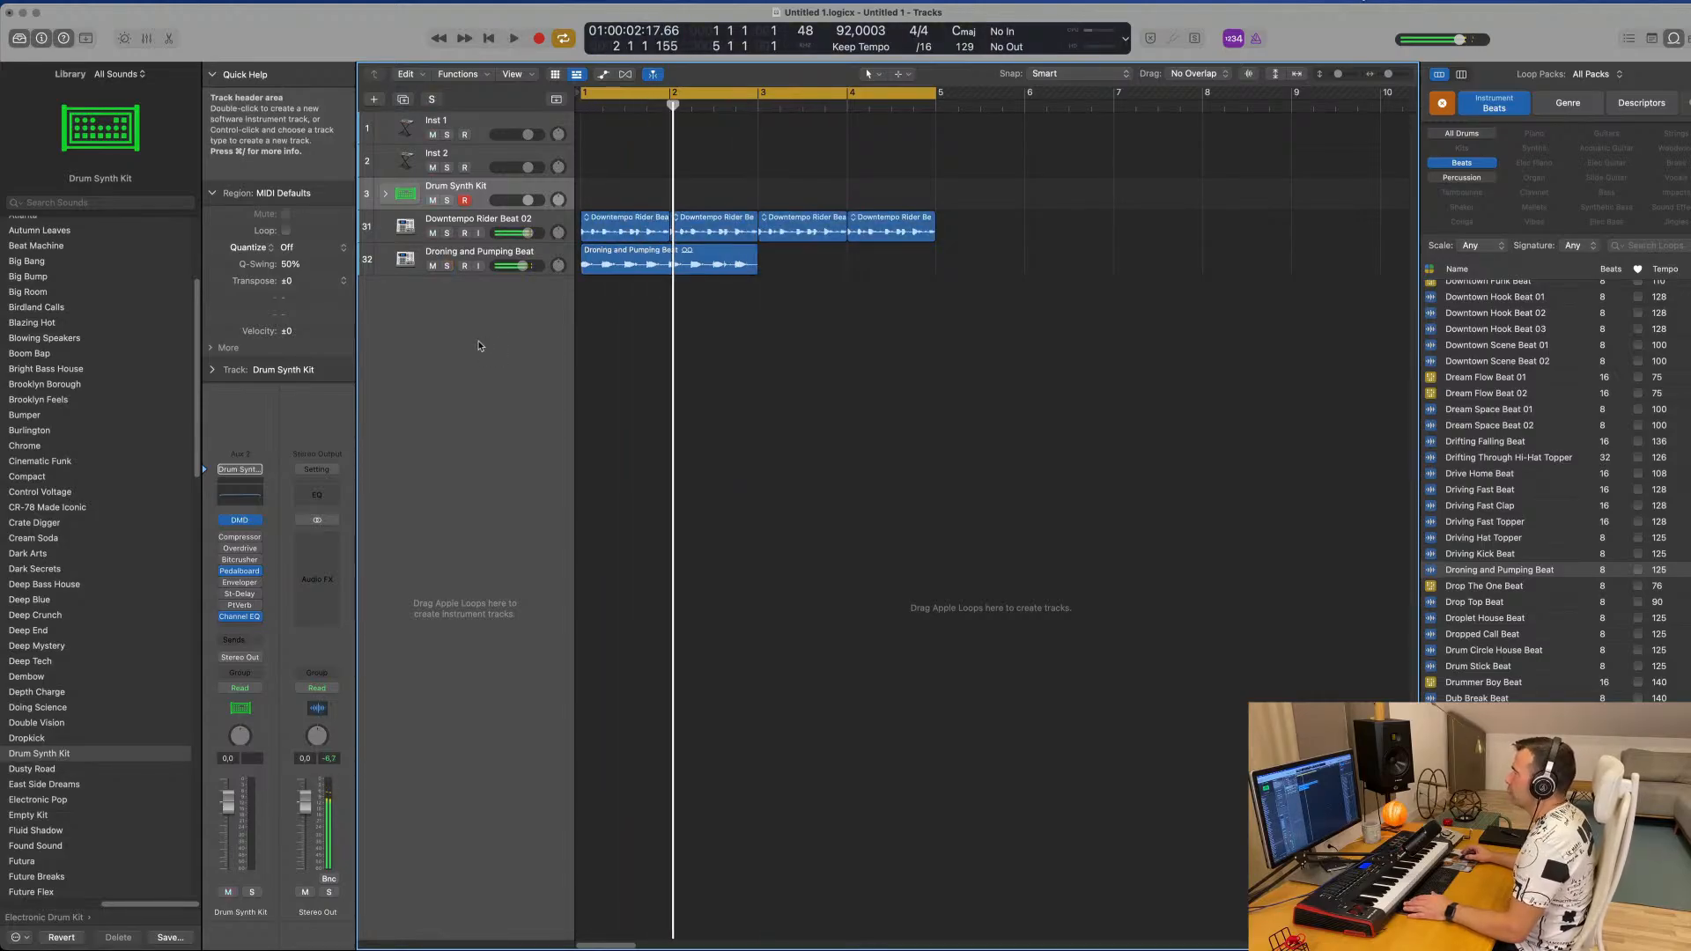
pyautogui.press('space')
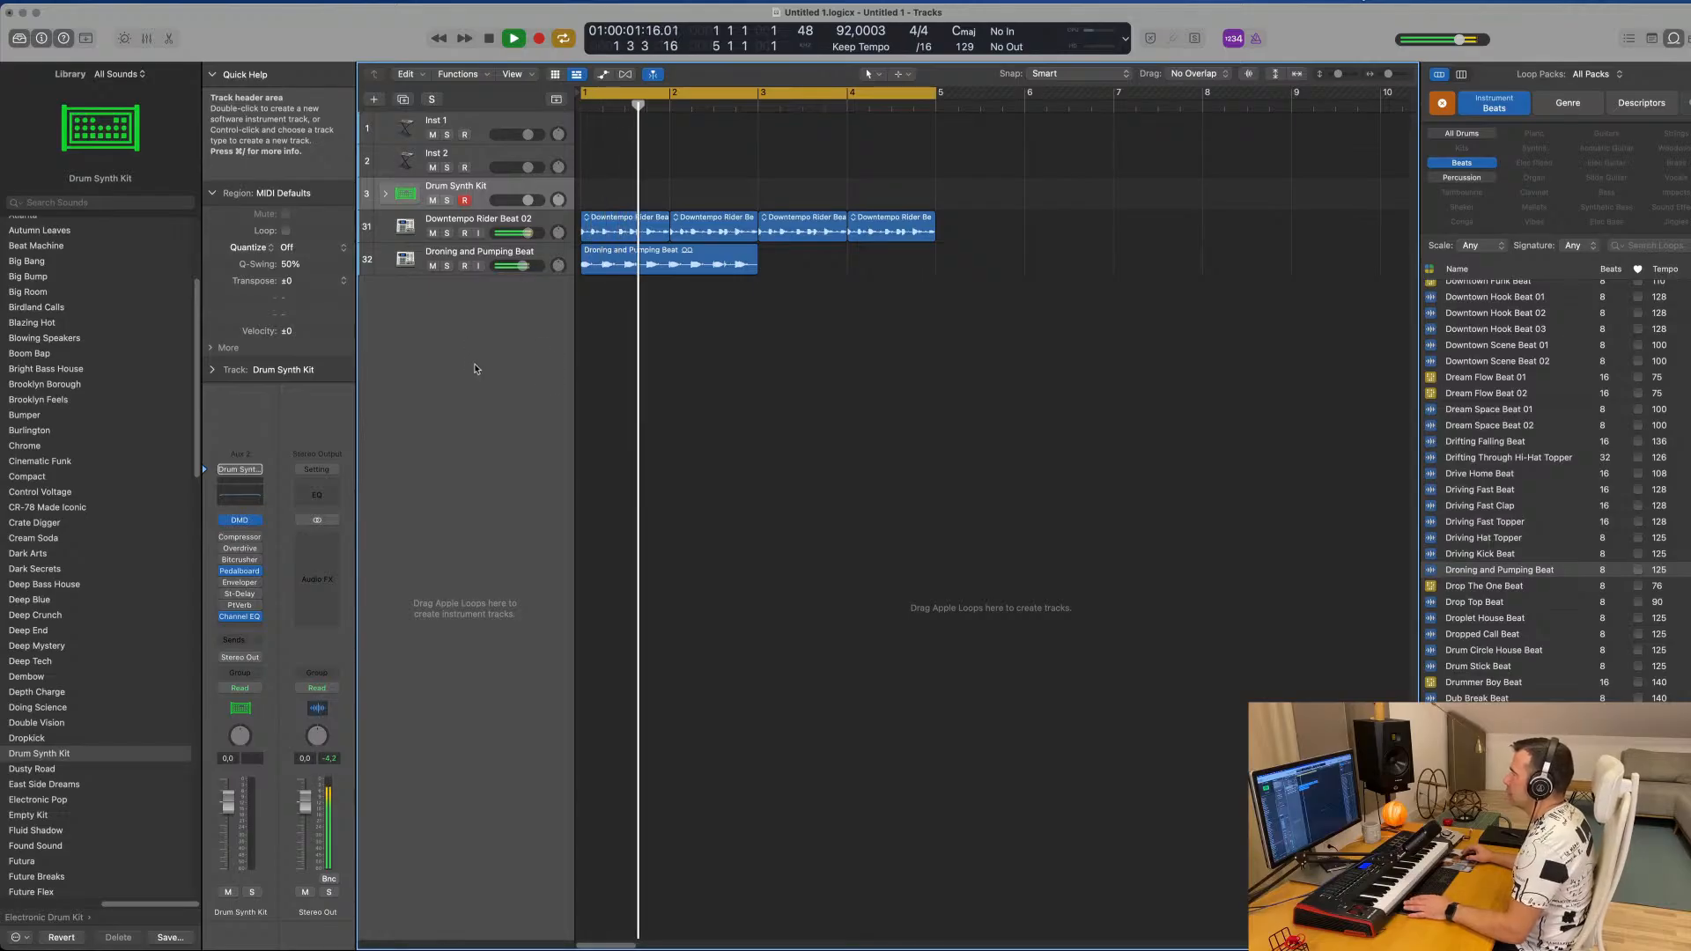
pyautogui.press('space')
# Split the Droning and Pumping Beat region around beat 3 of bar 1, delete that slice and check the playback.
pyautogui.keyDown('super'); pyautogui.doubleClick(624, 255); pyautogui.keyUp('super')
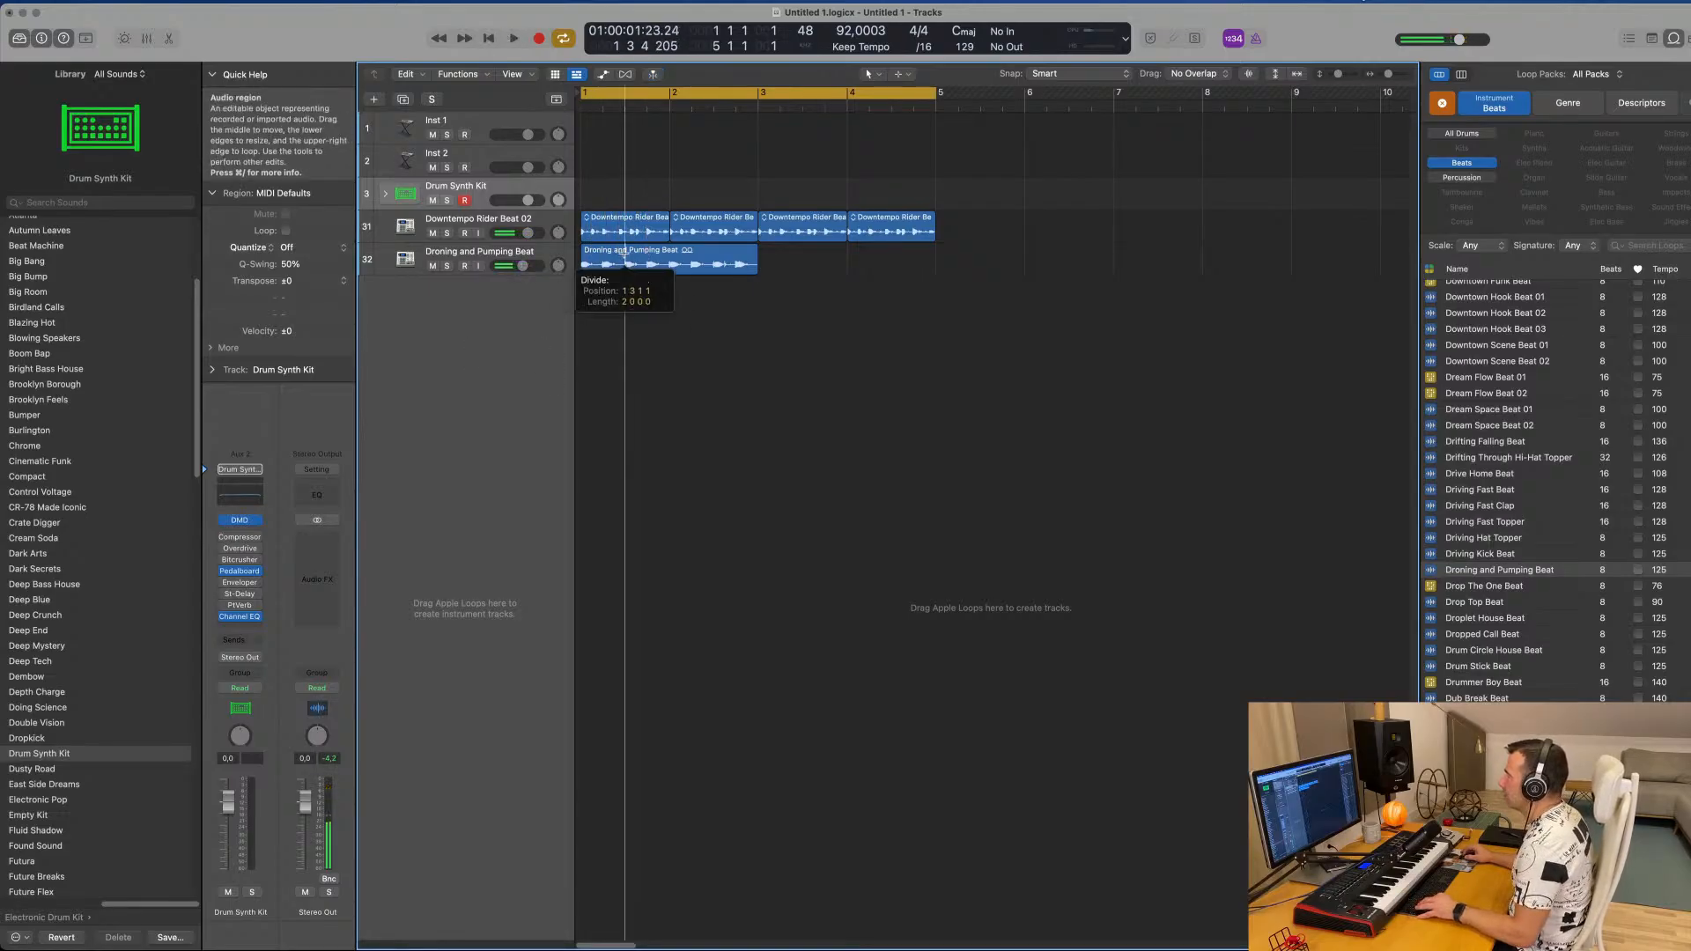
pyautogui.keyDown('super'); pyautogui.doubleClick(648, 255); pyautogui.keyUp('super')
pyautogui.click(631, 257)
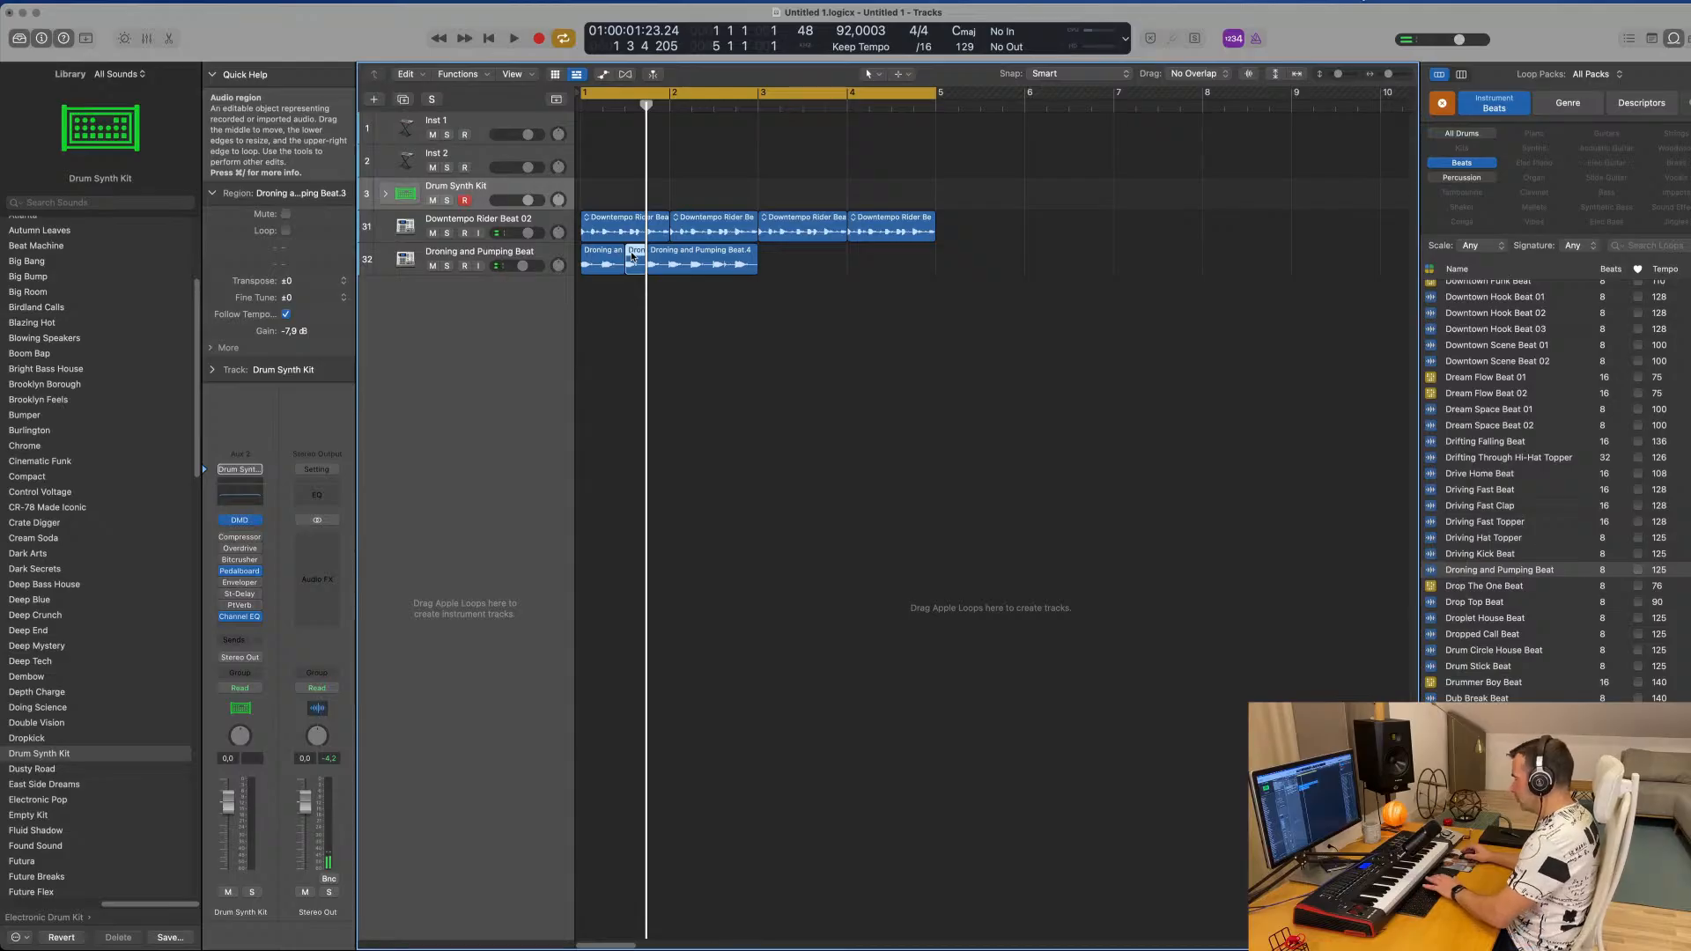
pyautogui.press('Delete')
pyautogui.press('space')
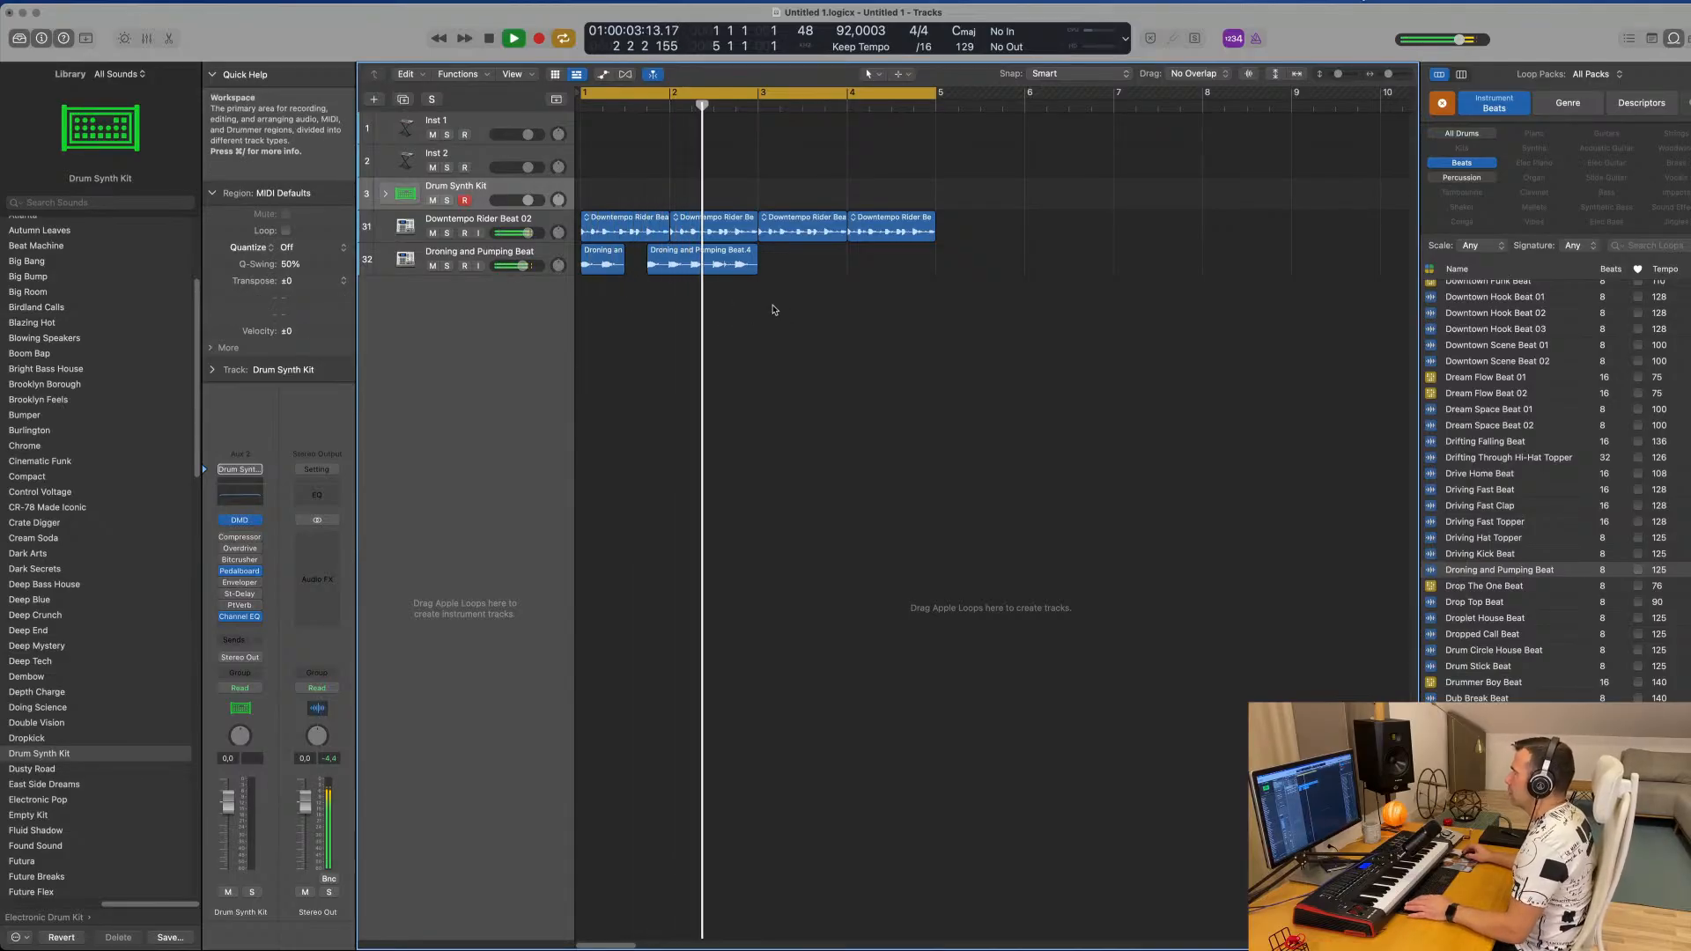
pyautogui.press('space')
# Cut beat 3 of bar 2 out of the Droning and Pumping Beat region and play the result.
pyautogui.click(713, 257)
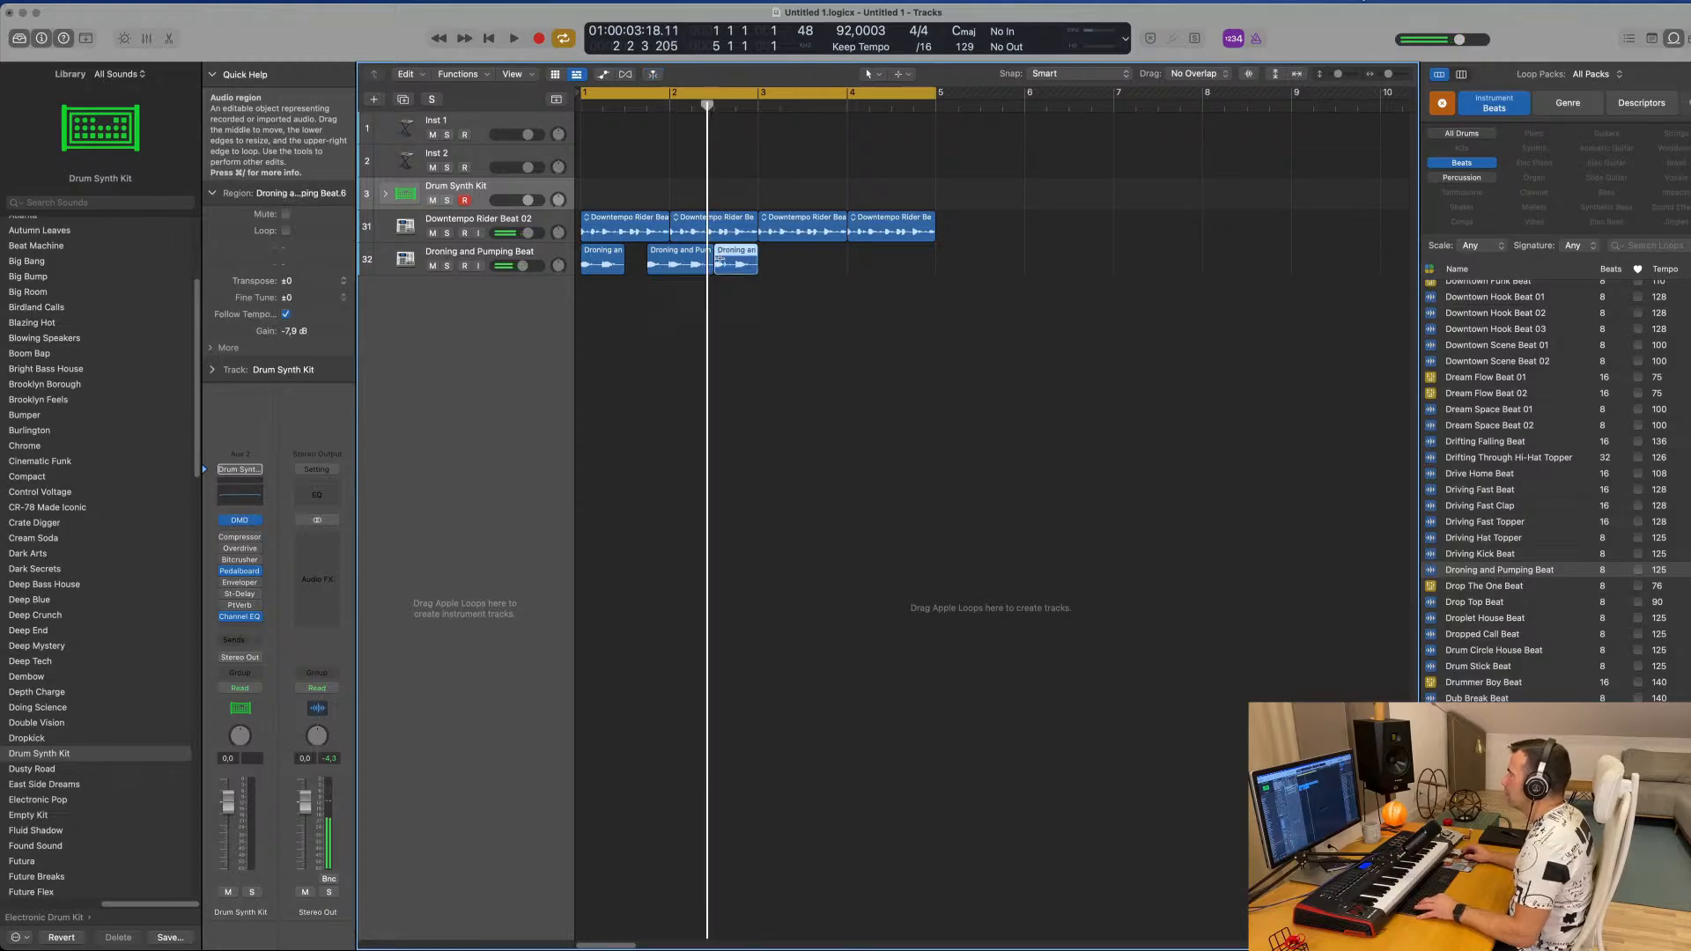
pyautogui.click(733, 258)
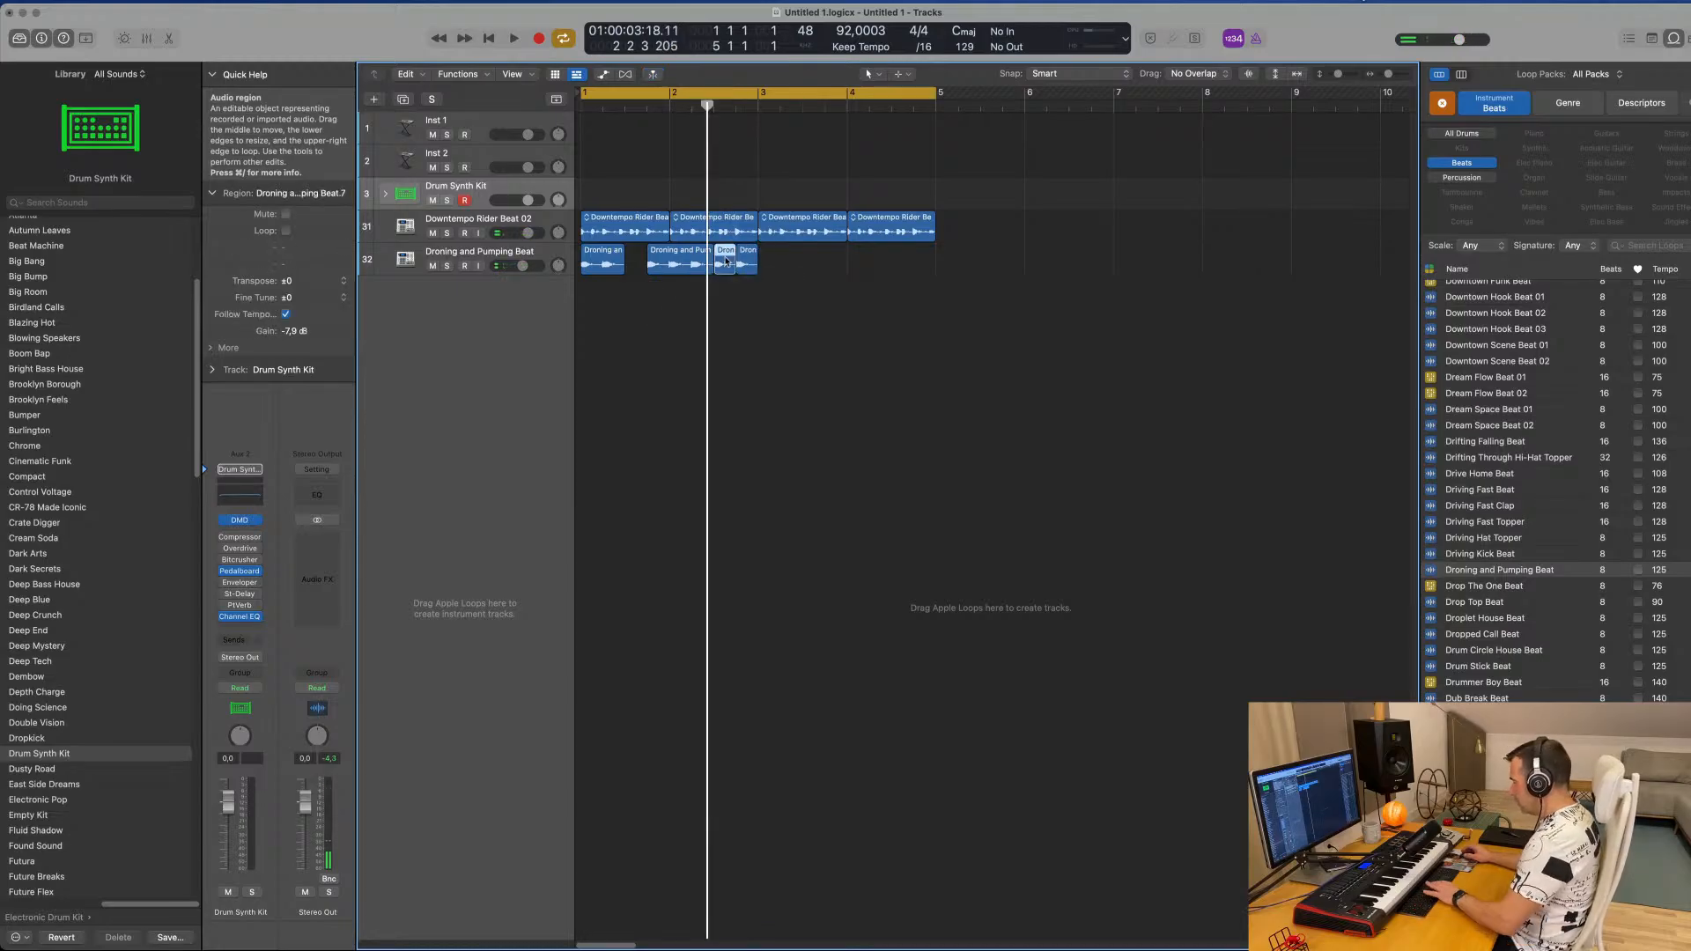
pyautogui.press('Delete')
pyautogui.press('space')
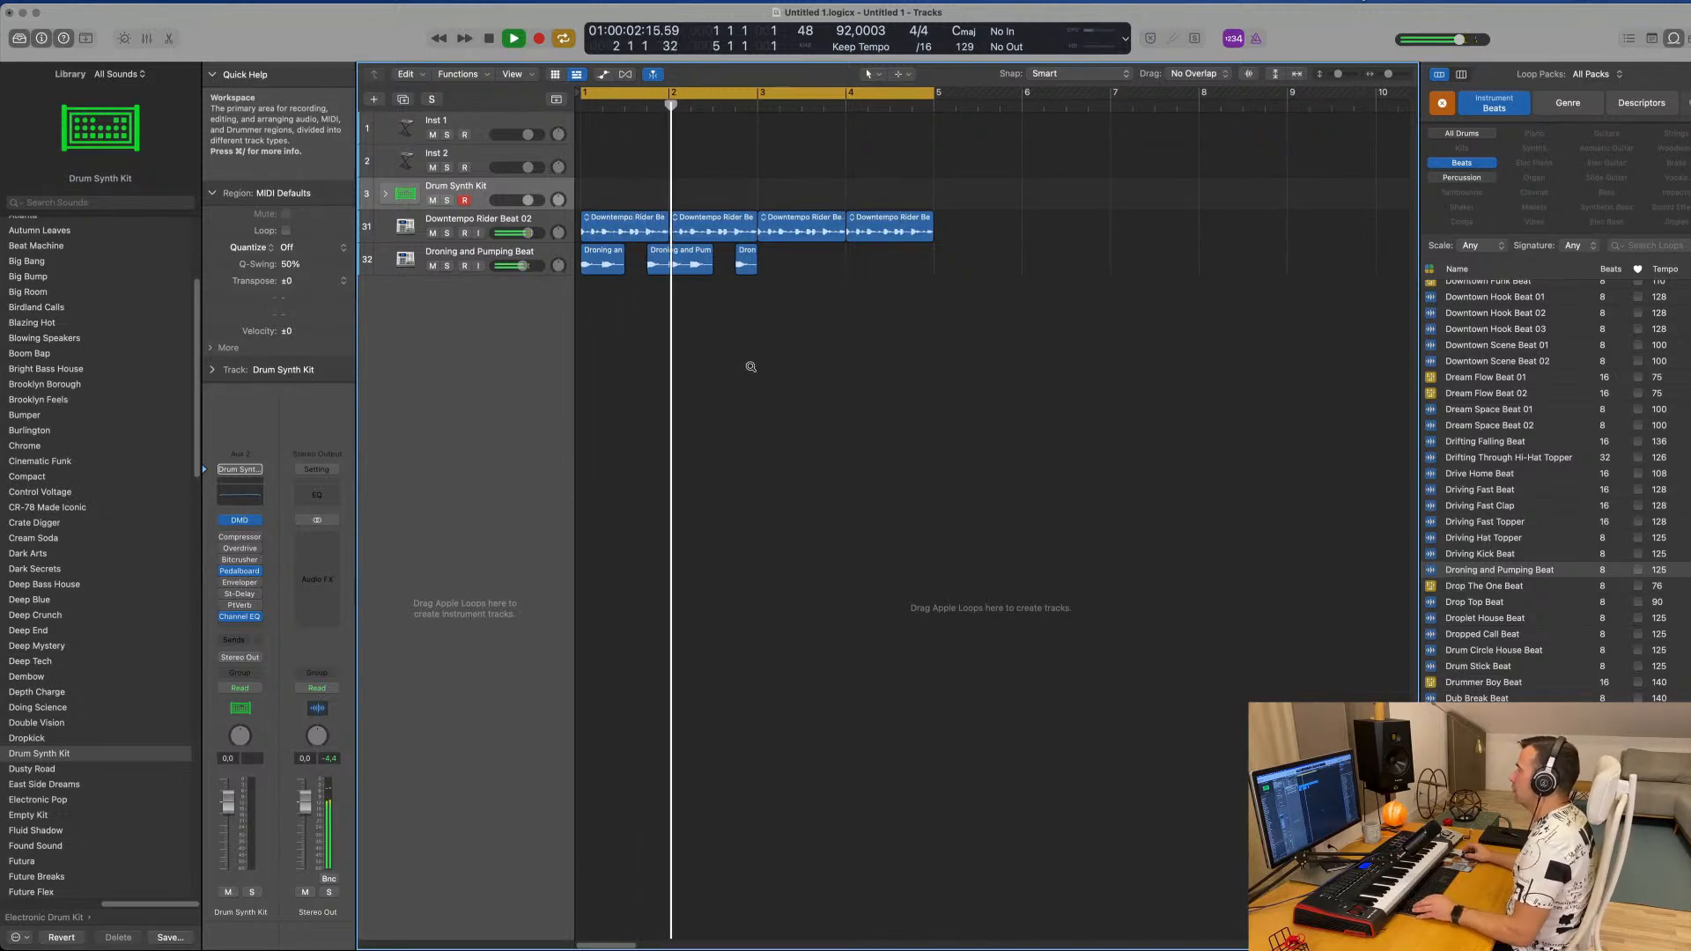
# Repeat the three edited Droning and Pumping Beat regions once so the pattern also fills bars 3 and 4.
pyautogui.scroll(-1, 775, 356)
pyautogui.moveTo(806, 265); pyautogui.dragTo(598, 269)
pyautogui.press('super+r')
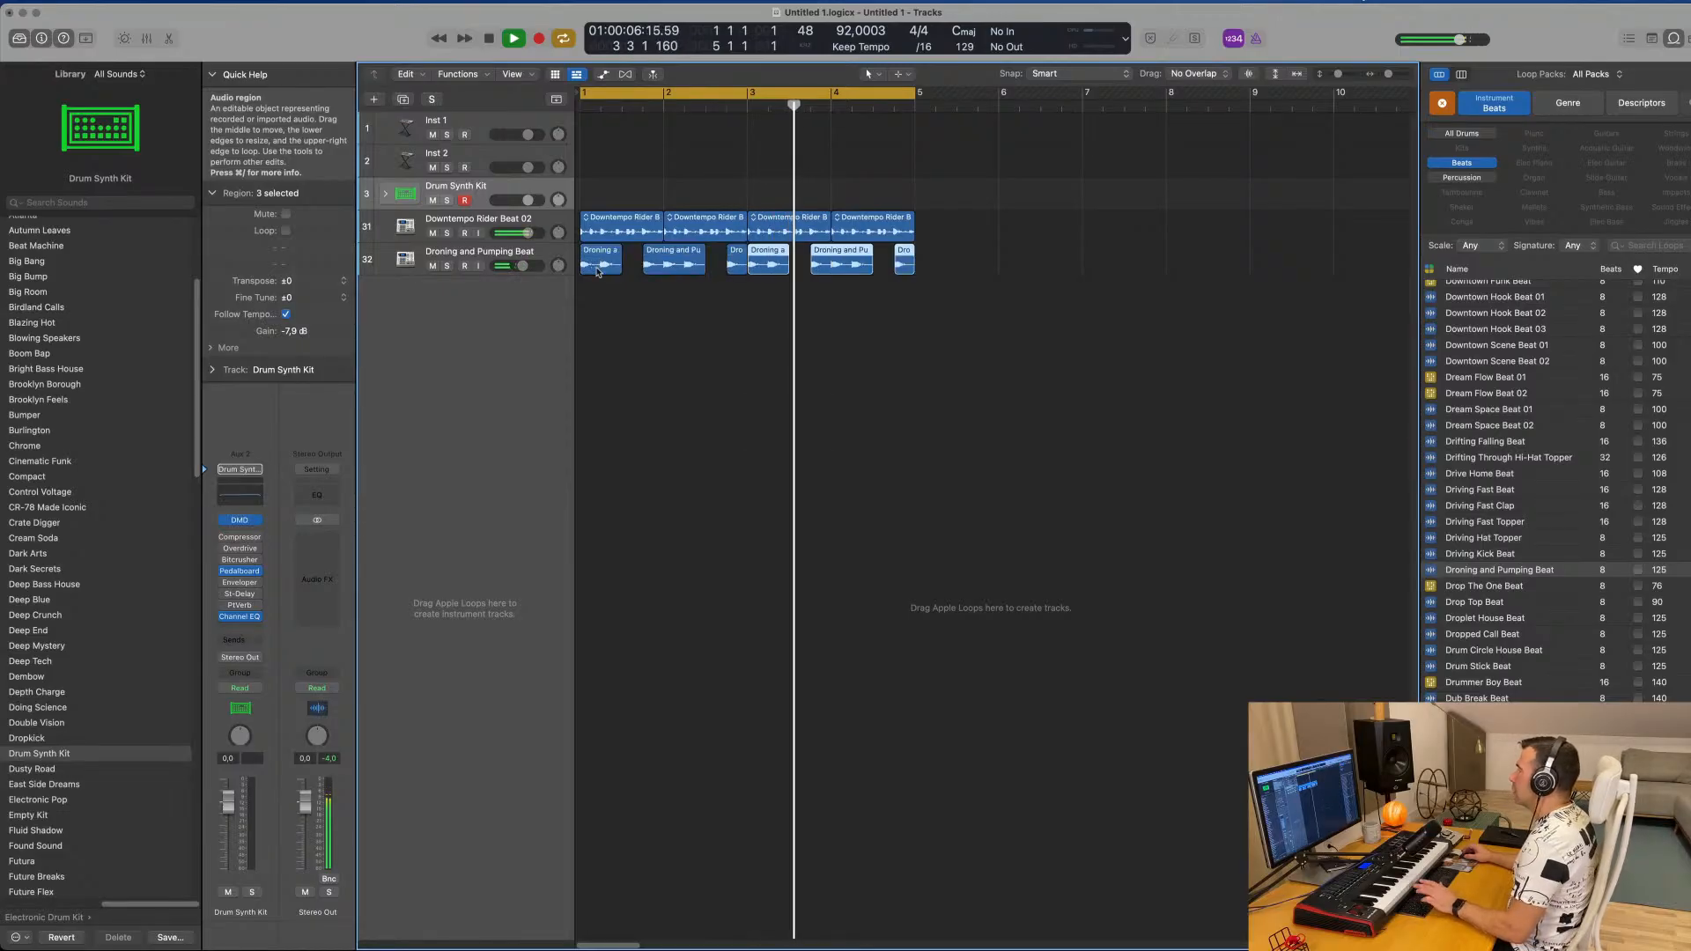
# Add a Channel EQ to the Downtempo Rider Beat 02 track with the high cut on at 20000 Hz, 48 dB/Oct and Q 1.50.
pyautogui.scroll(4, 710, 375)
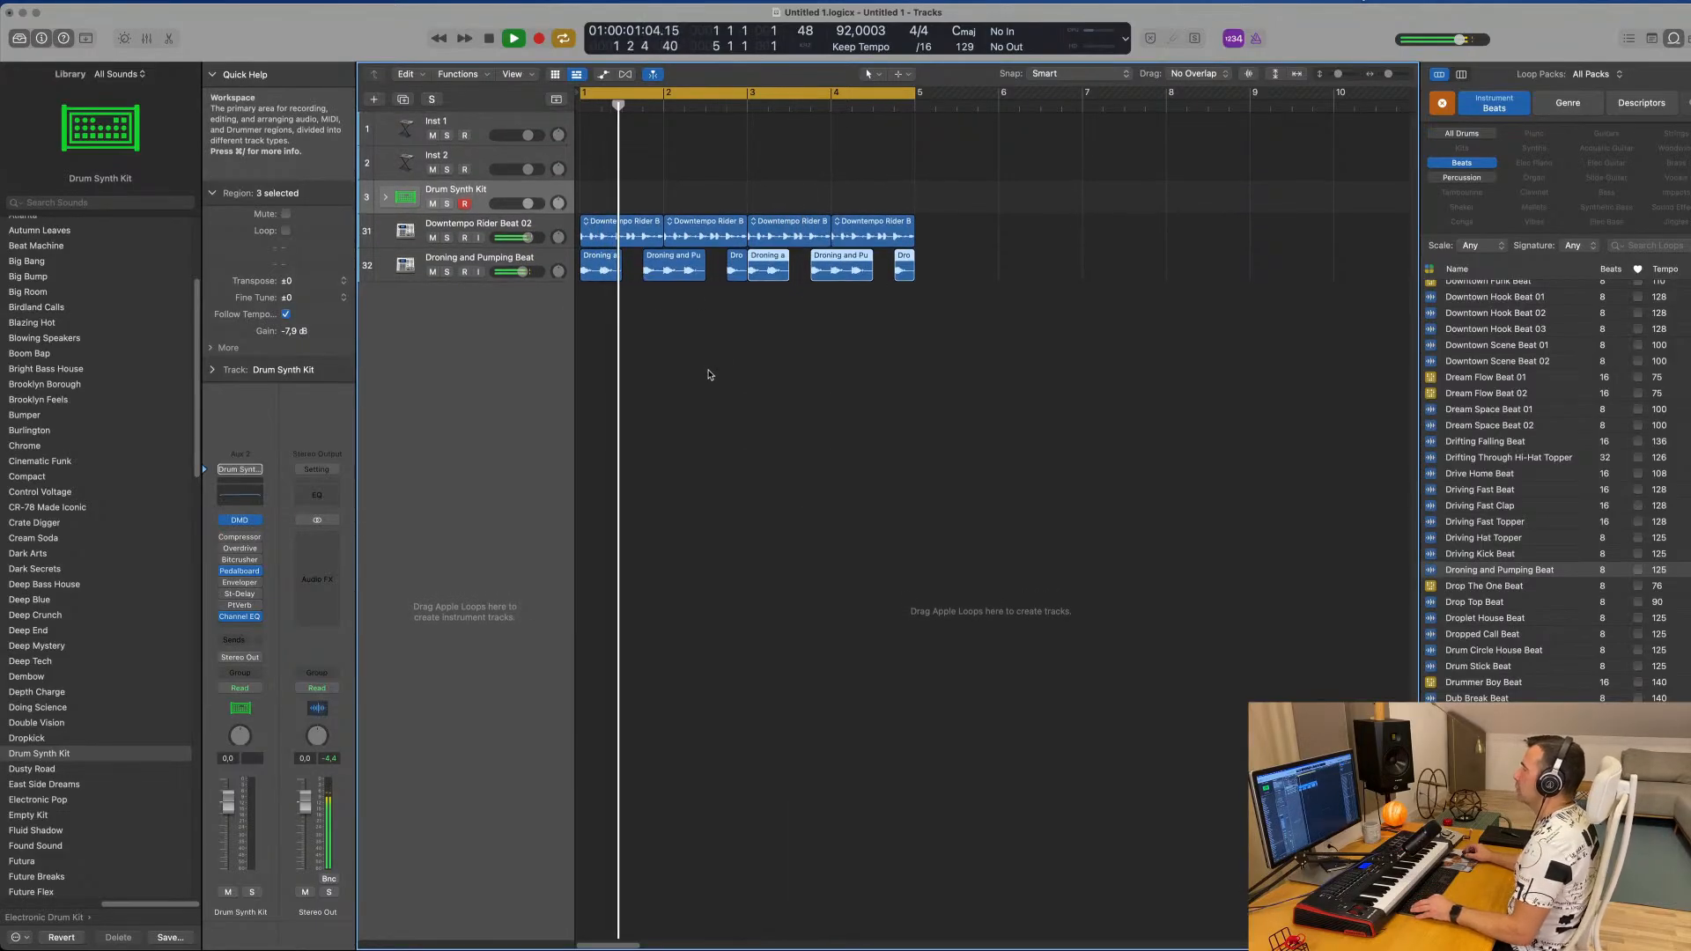
pyautogui.hscroll(-1, 764, 461)
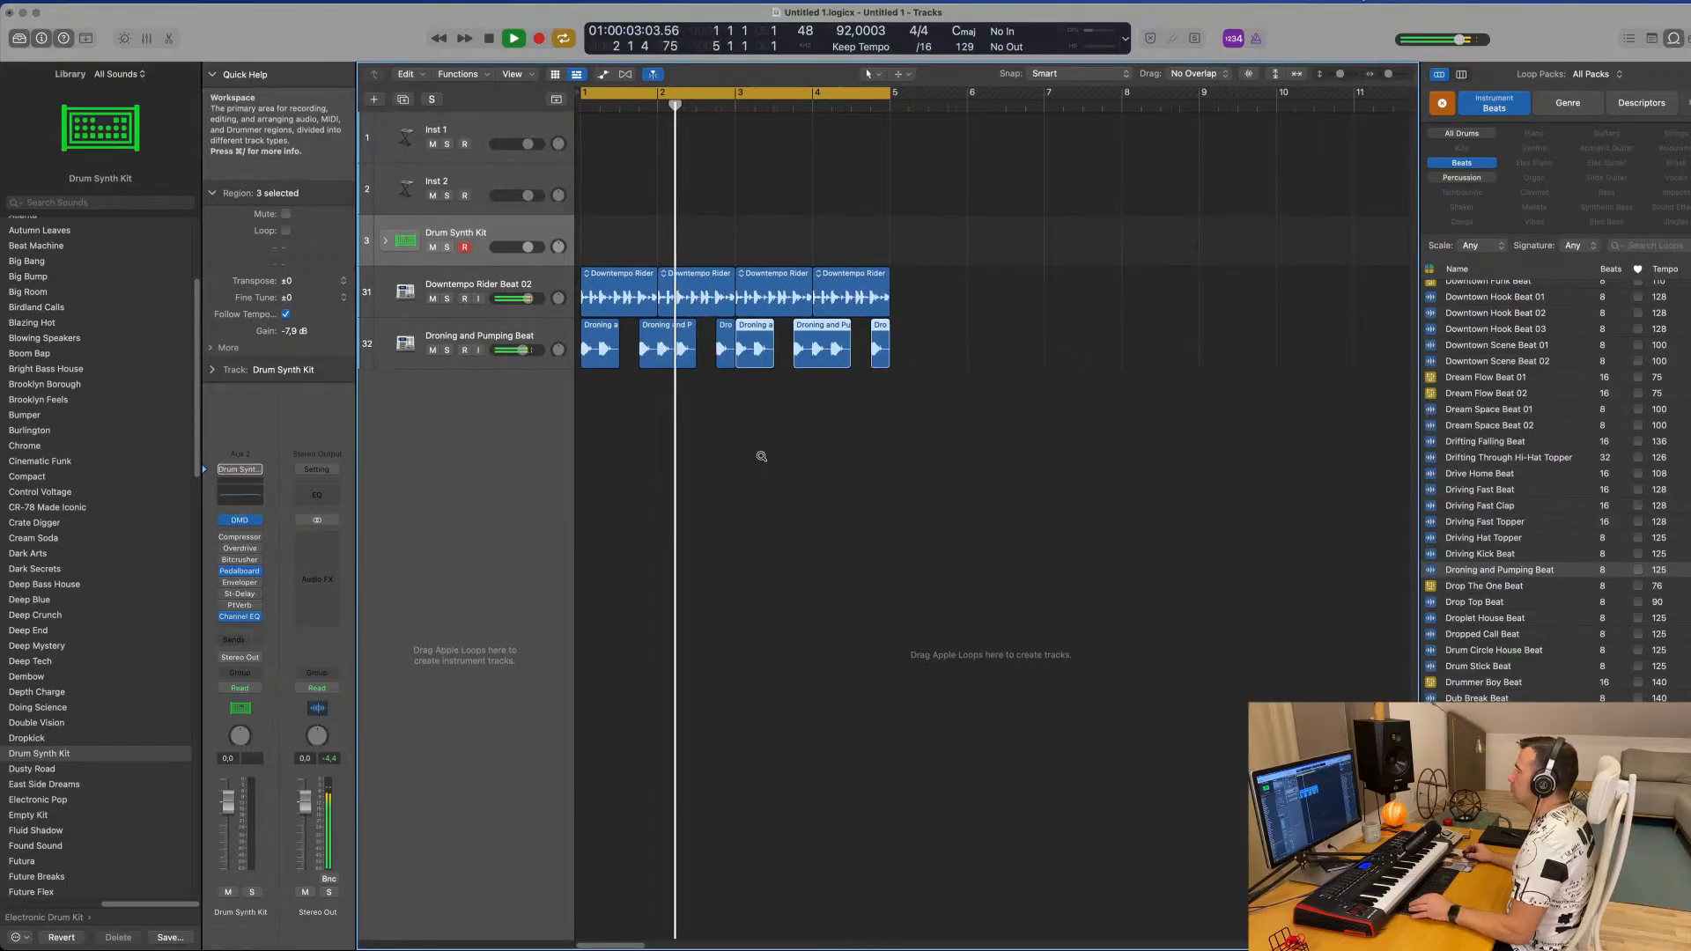
pyautogui.click(547, 284)
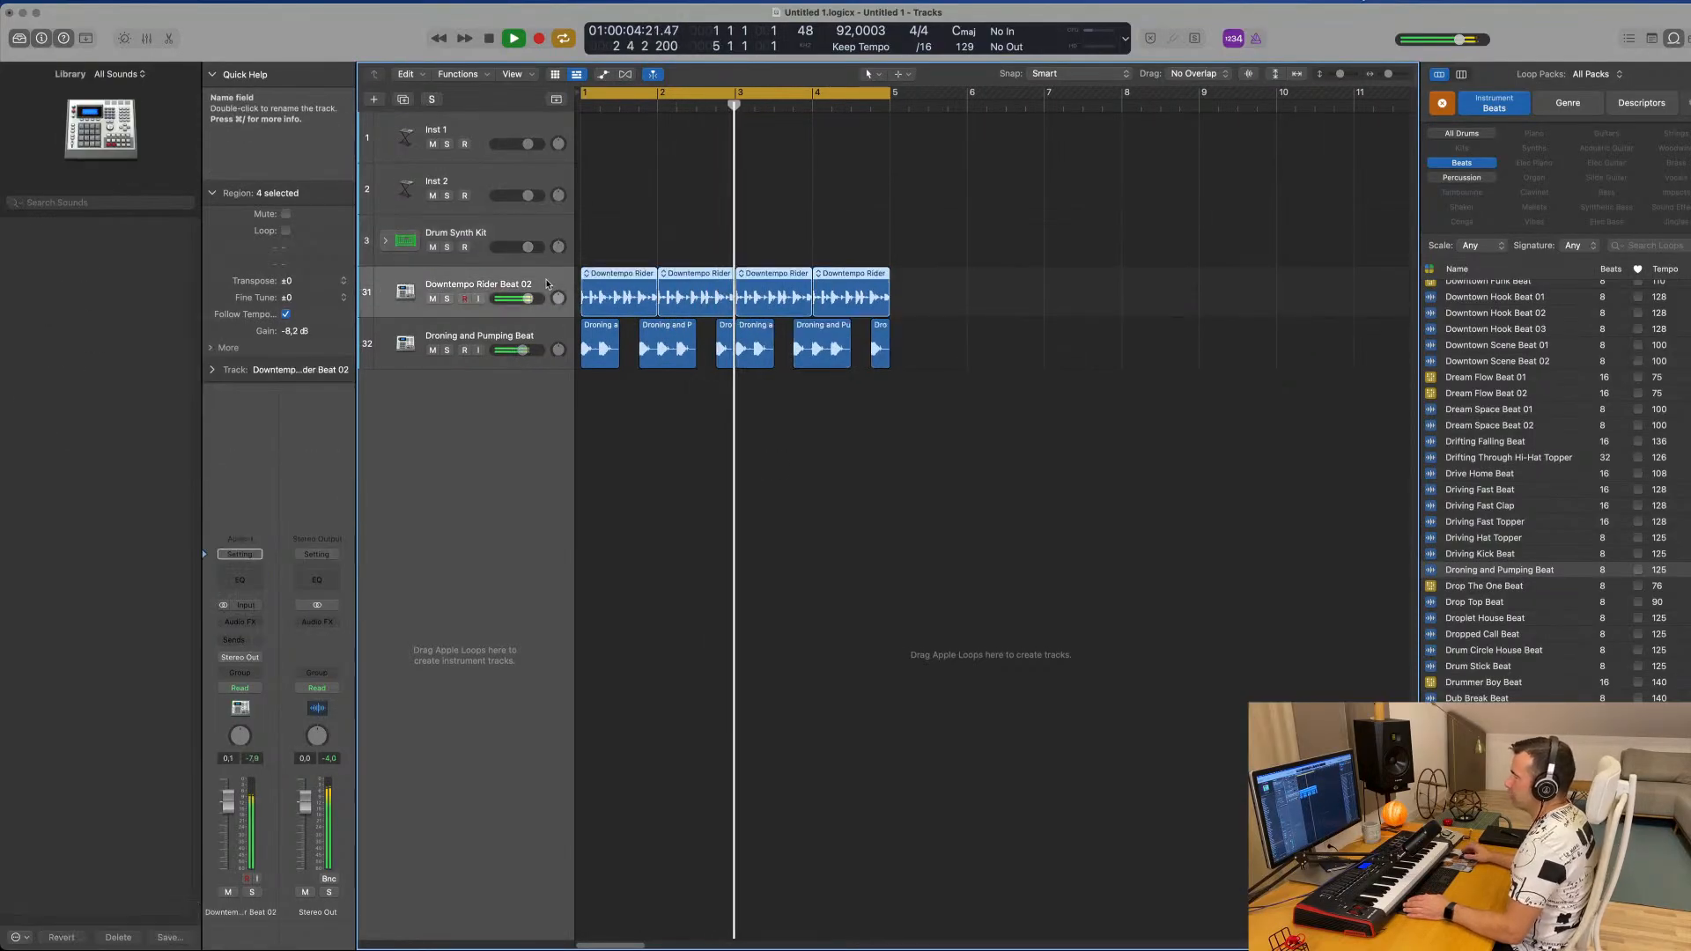
pyautogui.click(240, 580)
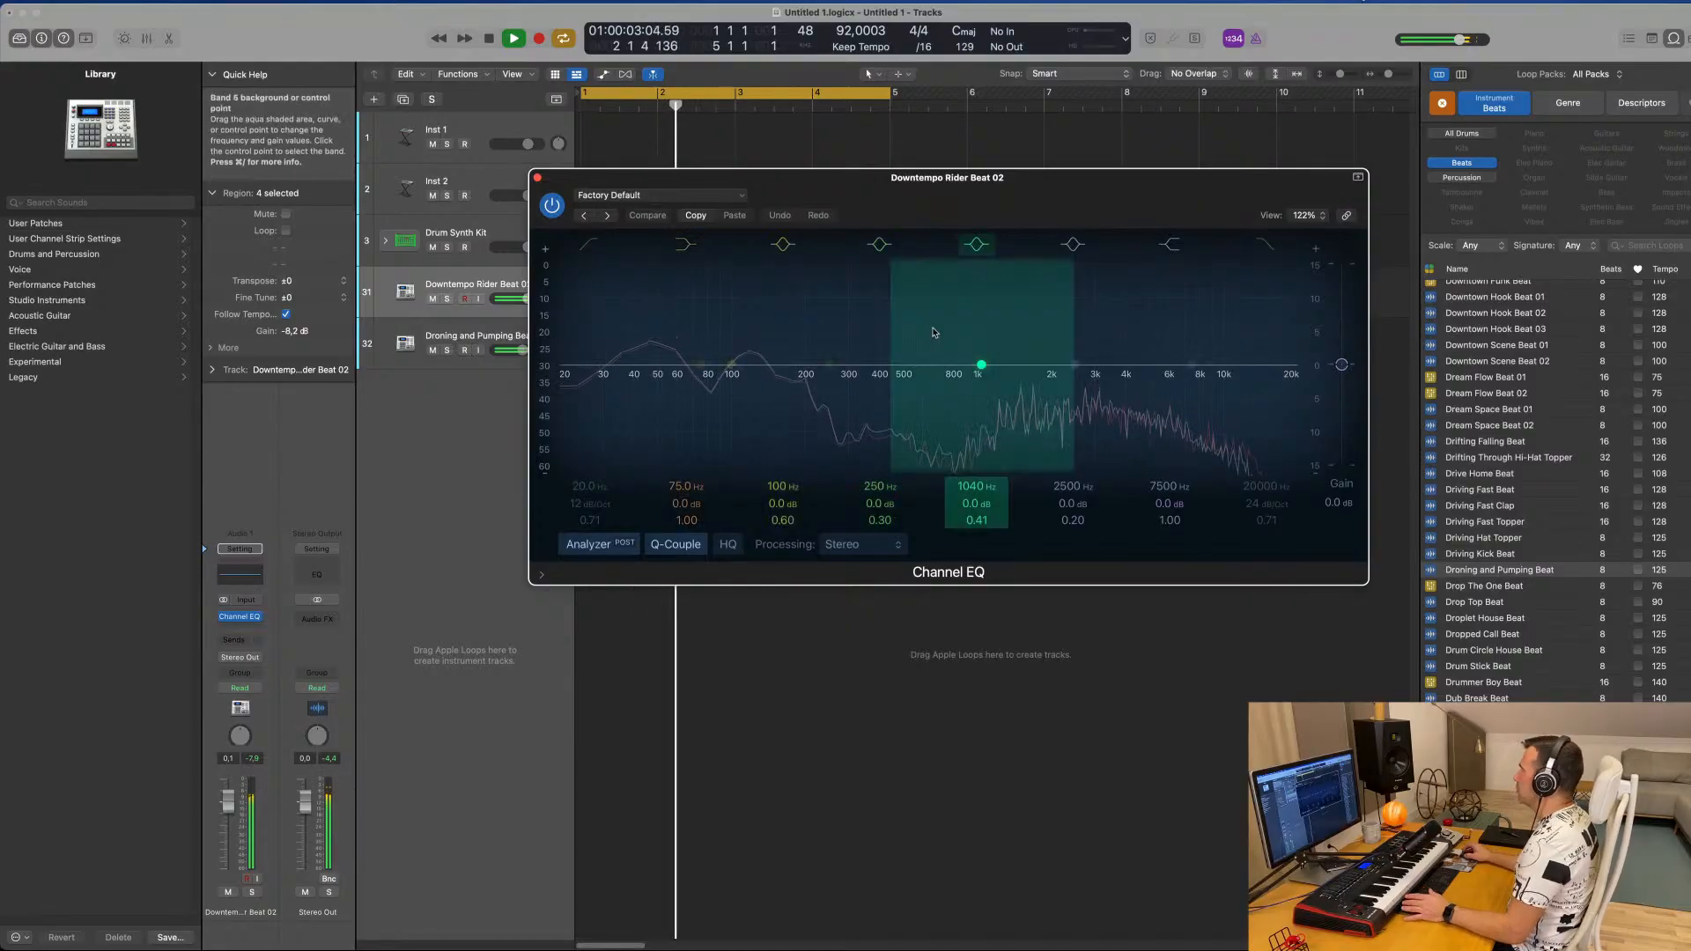
pyautogui.click(1265, 244)
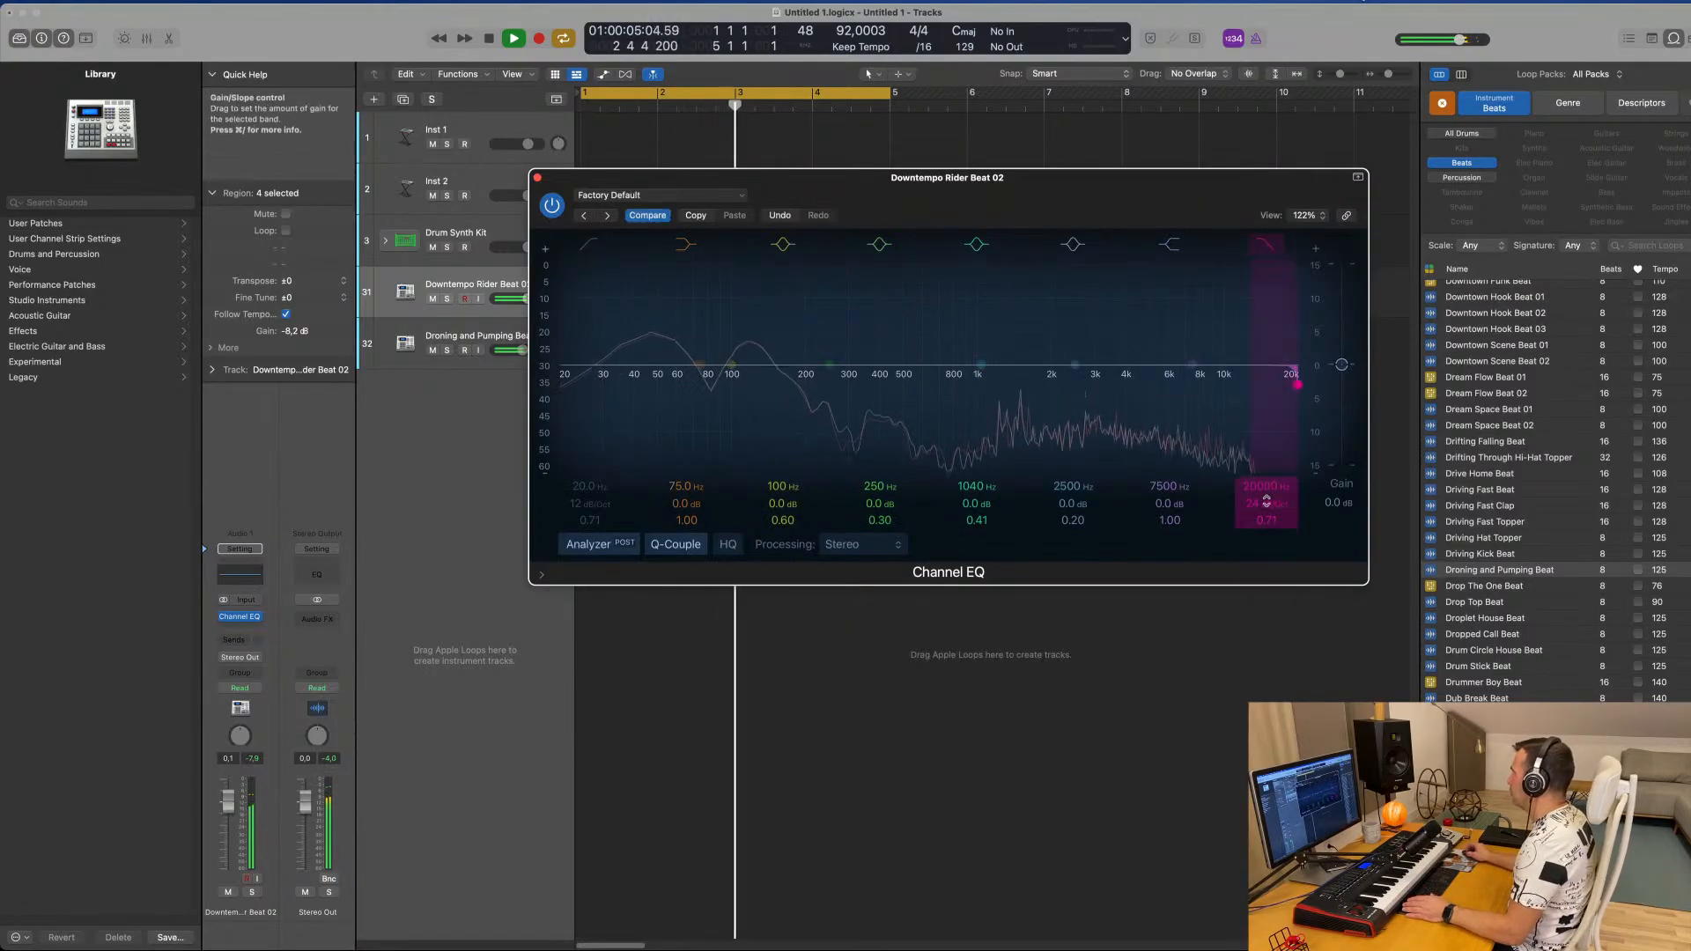
pyautogui.moveTo(1266, 483); pyautogui.dragTo(1266, 492)
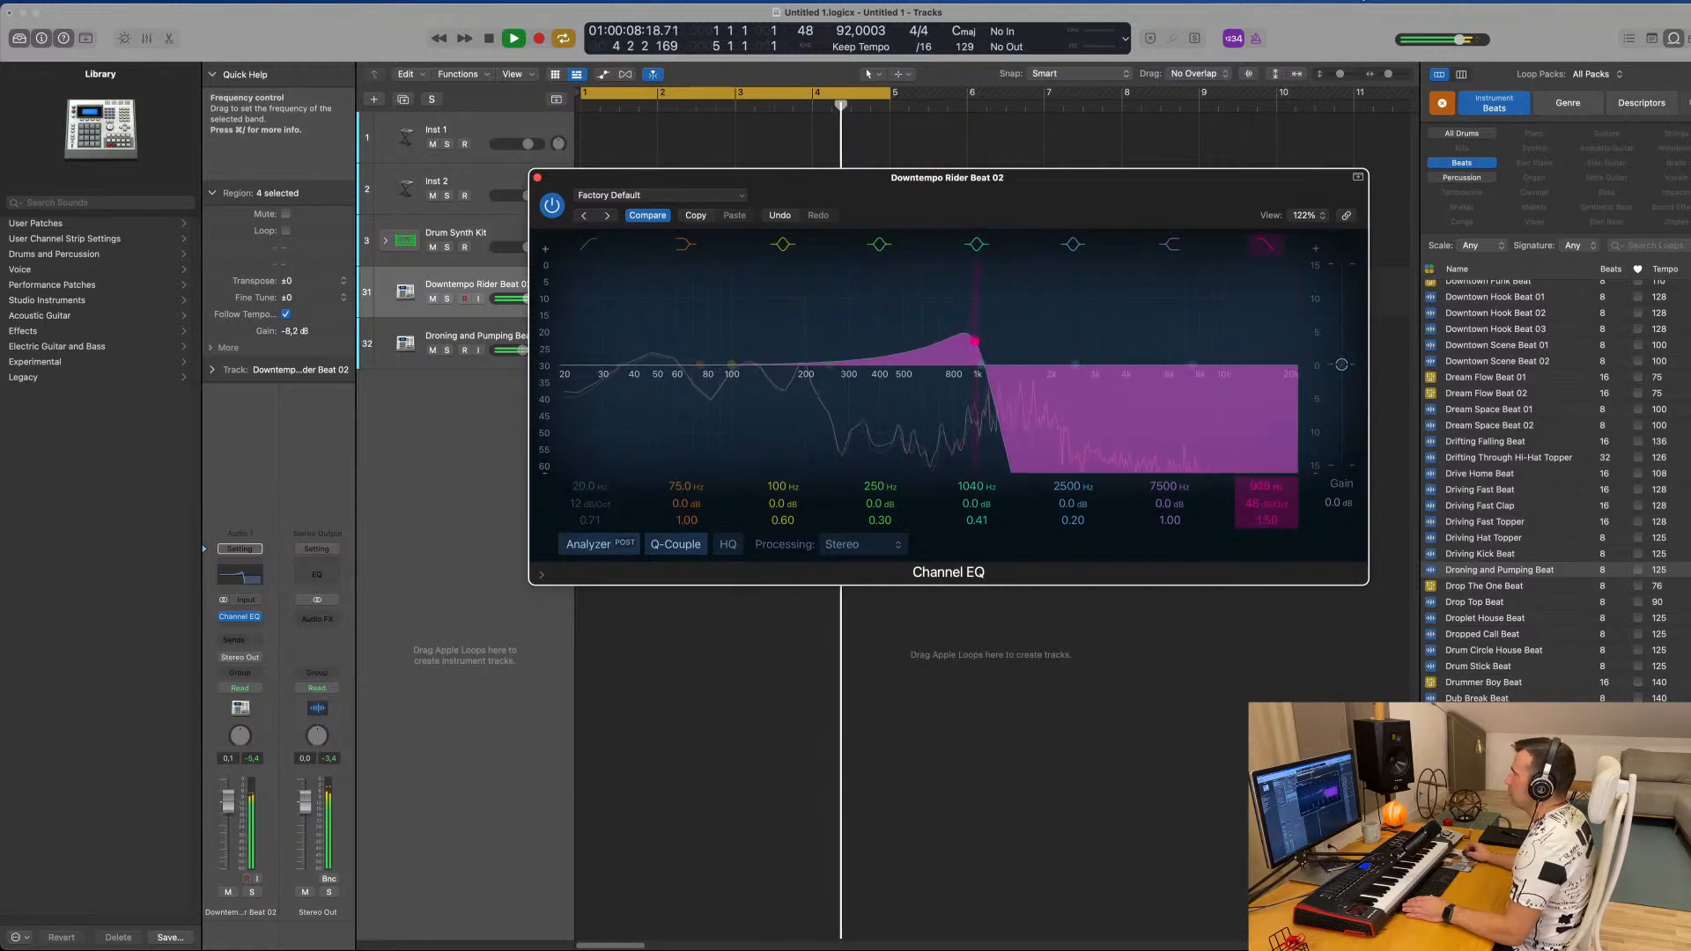
pyautogui.moveTo(1265, 485); pyautogui.dragTo(1265, 422)
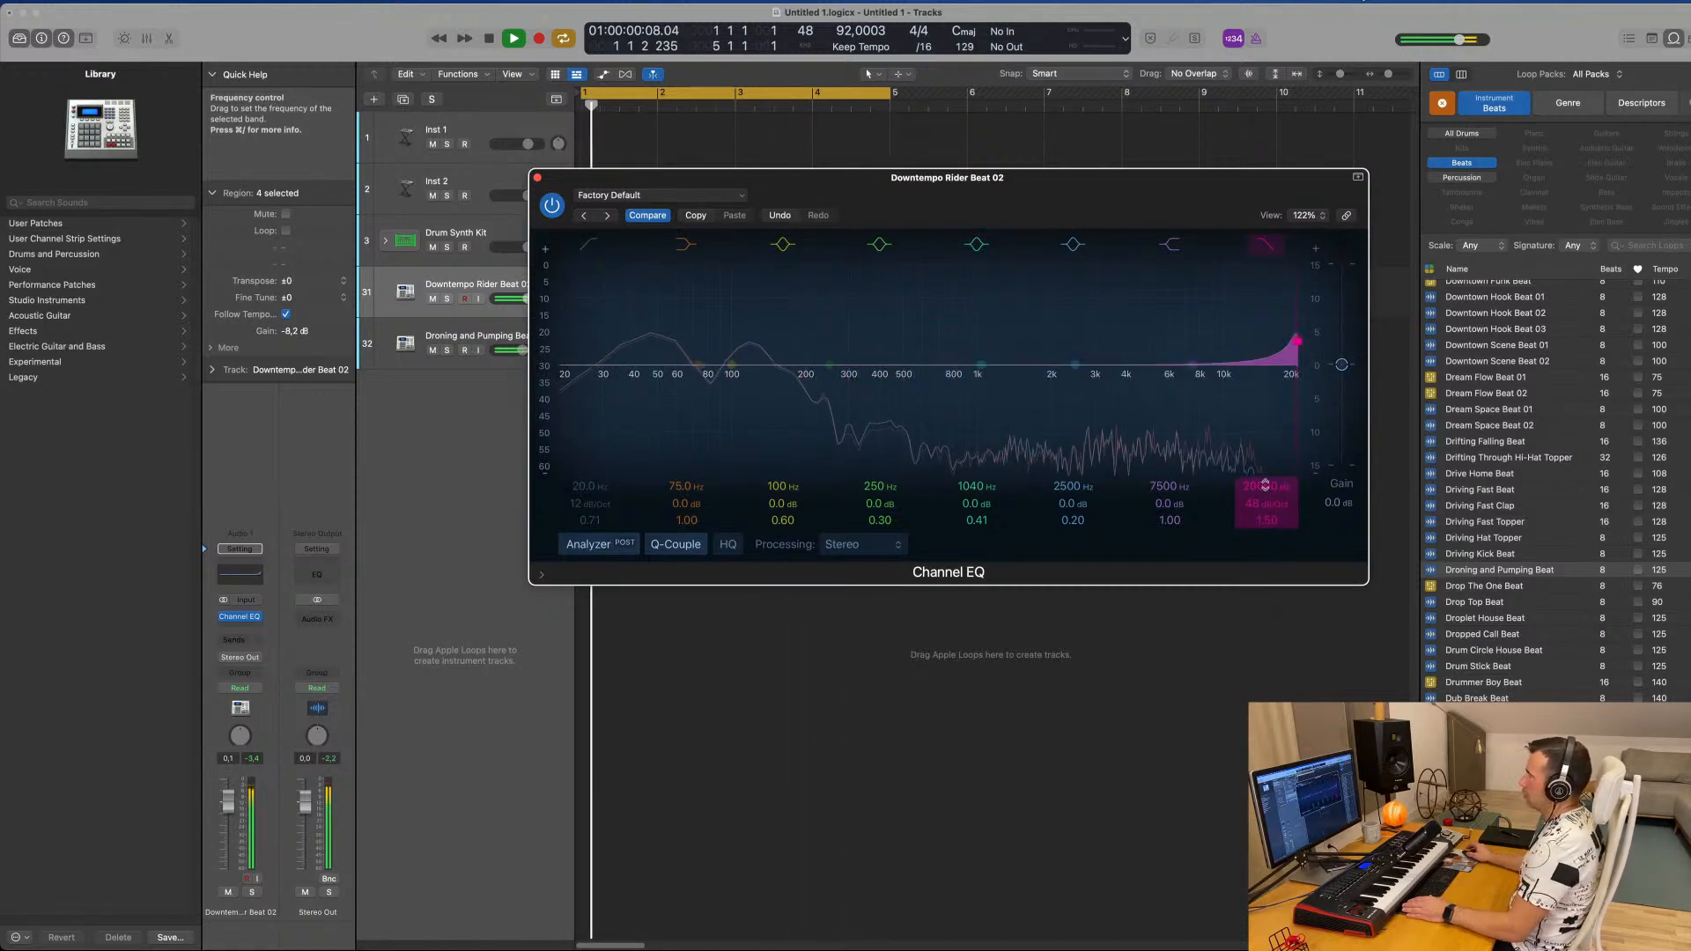
# Put the Downtempo Rider Beat 02 track in Touch automation mode, register the EQ's high cut frequency during playback, and stop.
pyautogui.moveTo(1233, 309); pyautogui.dragTo(1263, 364)
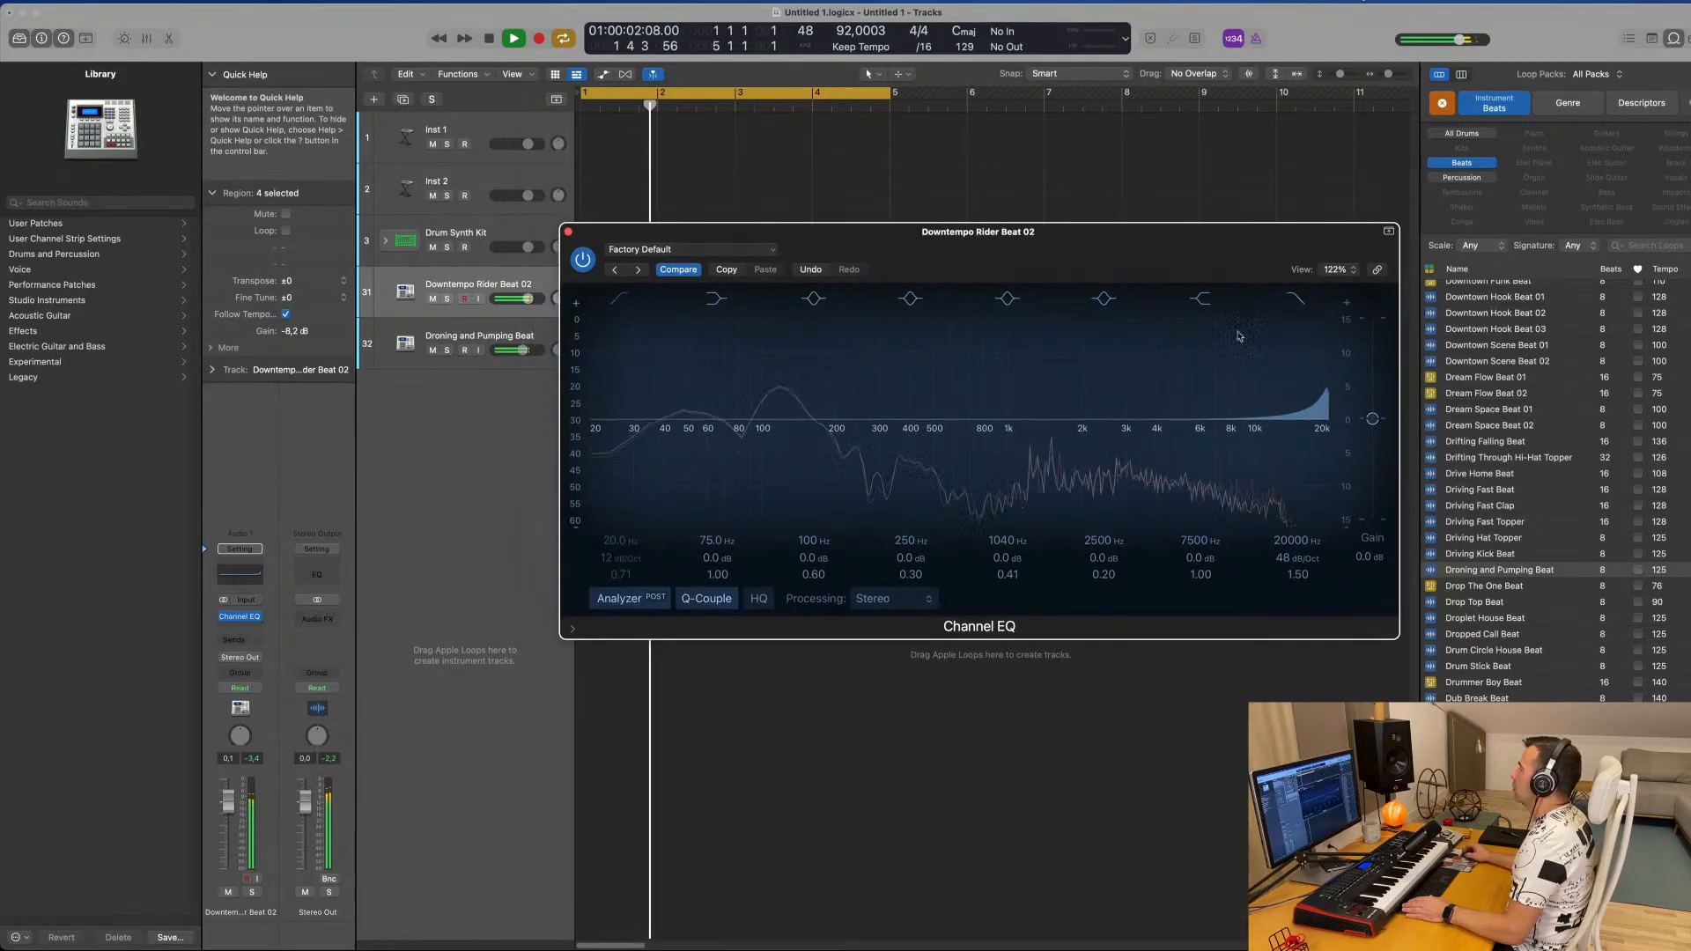
pyautogui.moveTo(1163, 239); pyautogui.dragTo(1256, 416)
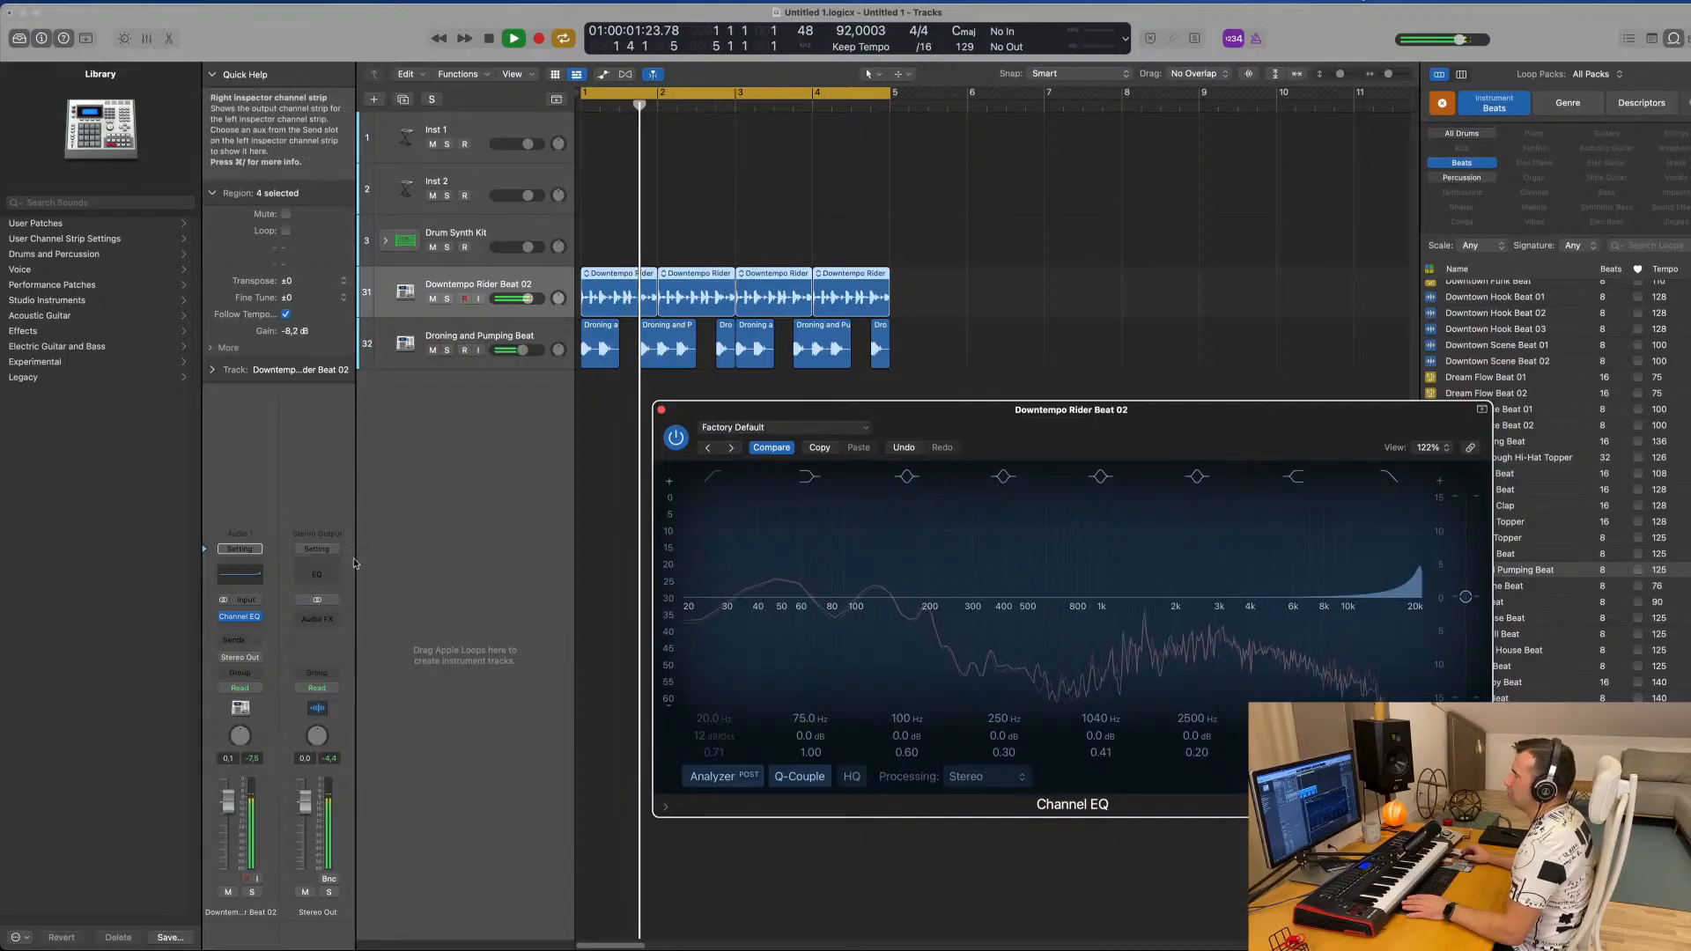
pyautogui.click(251, 686)
pyautogui.click(242, 697)
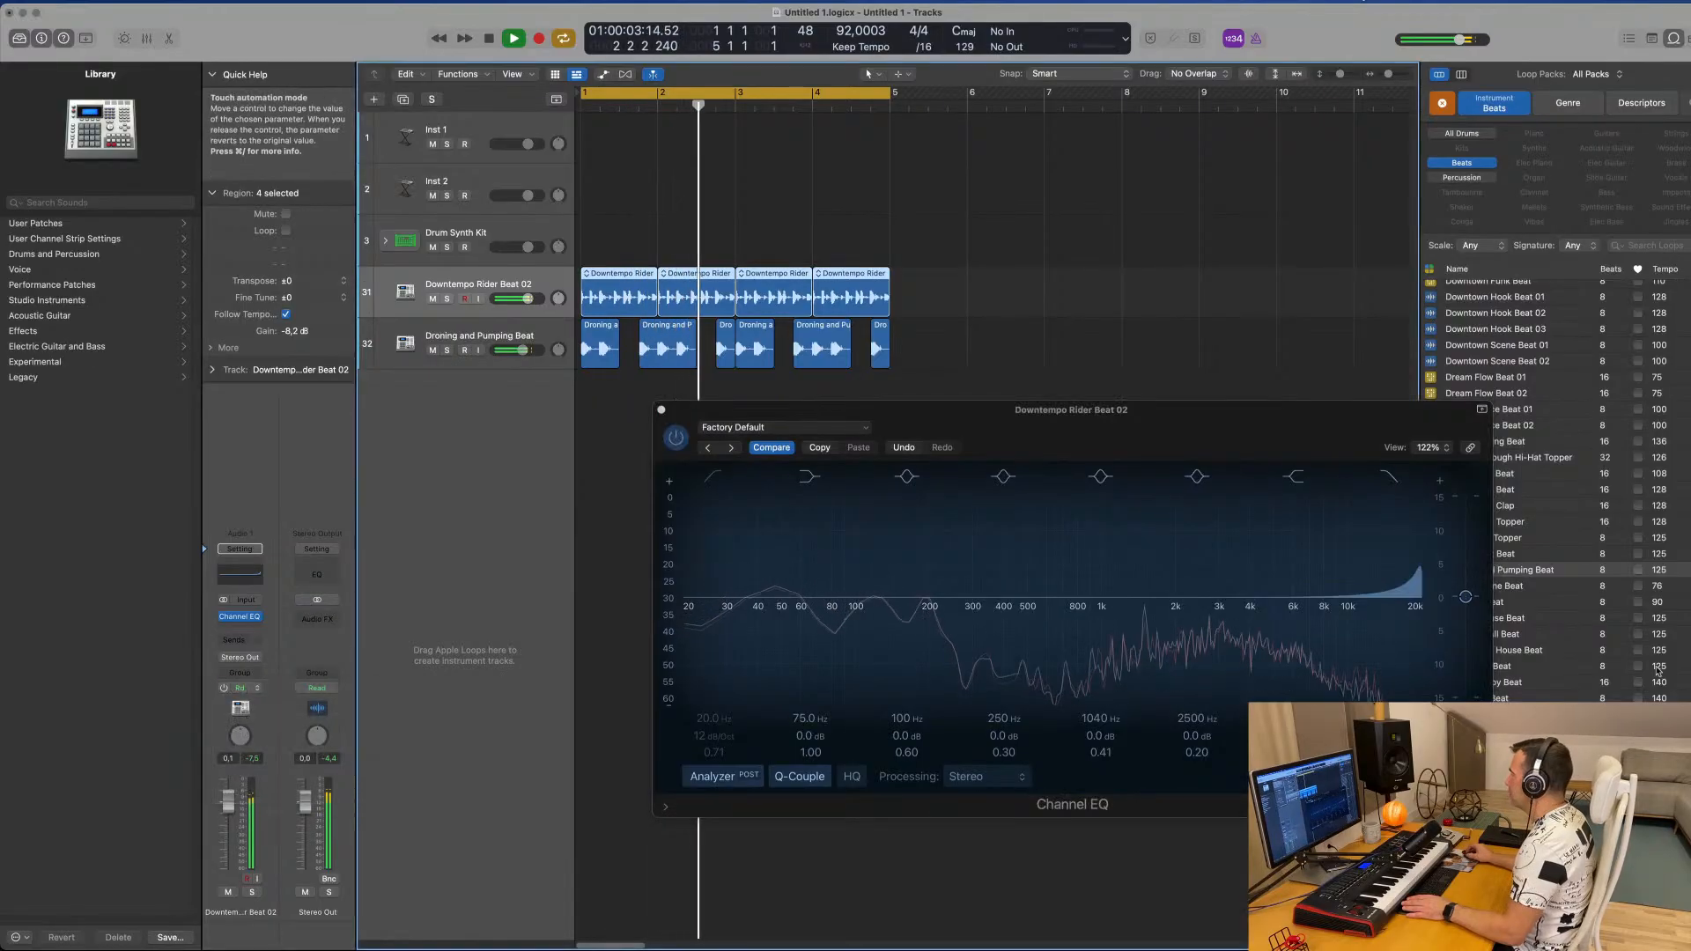
pyautogui.click(1215, 412)
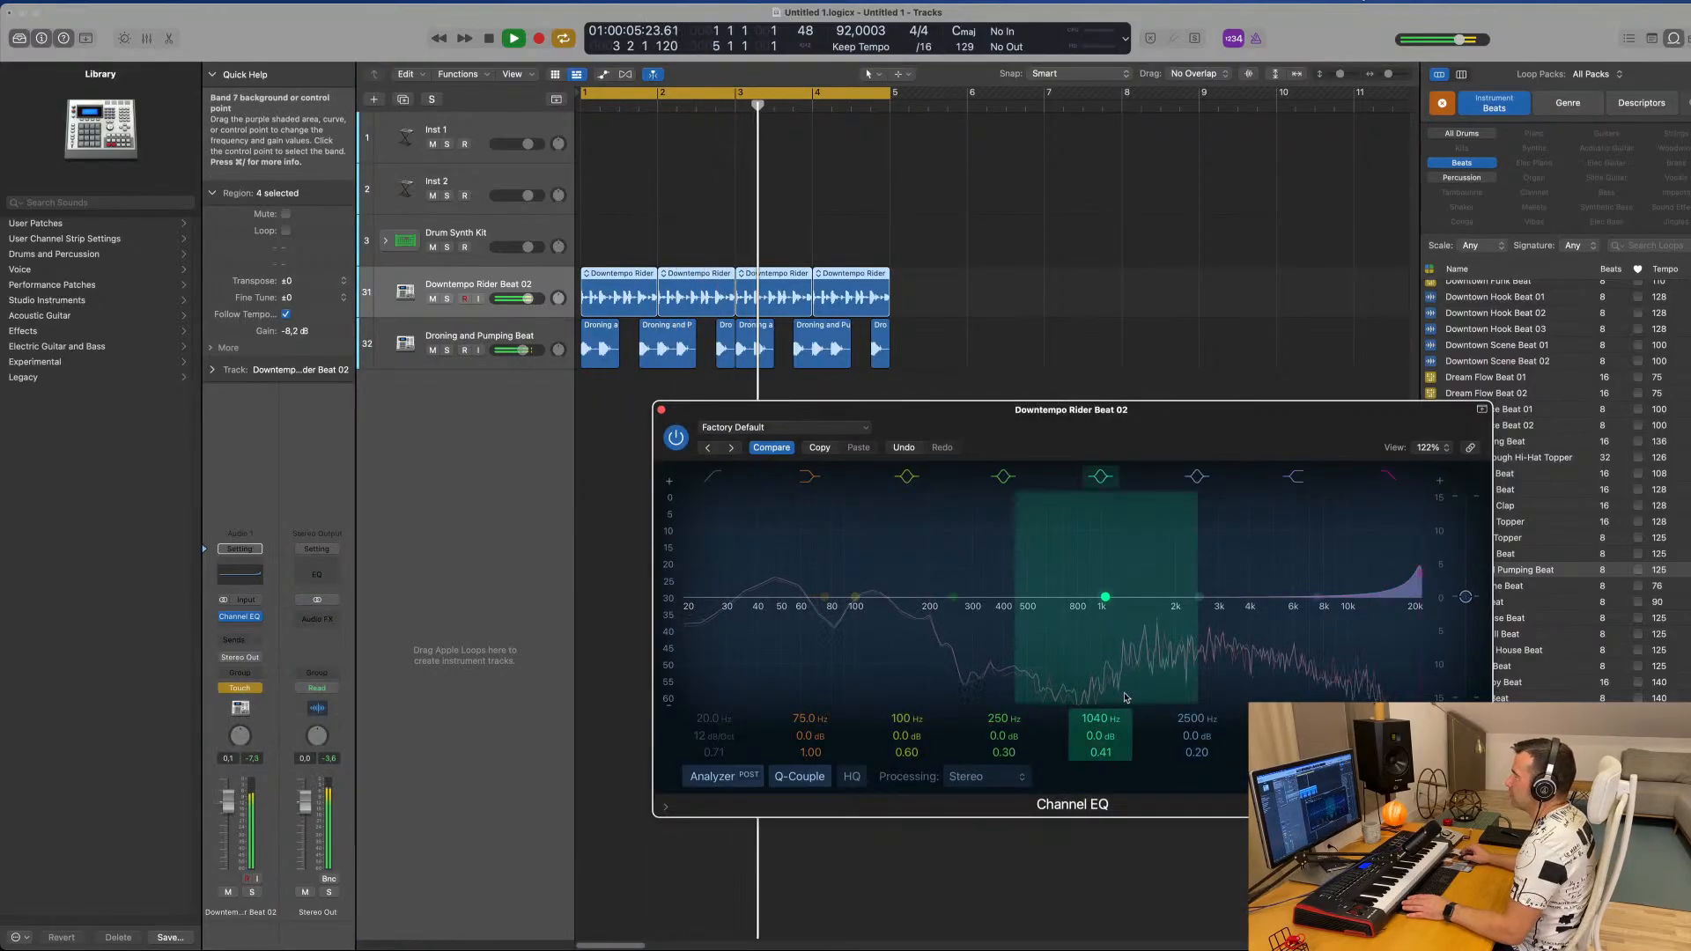
pyautogui.press('space')
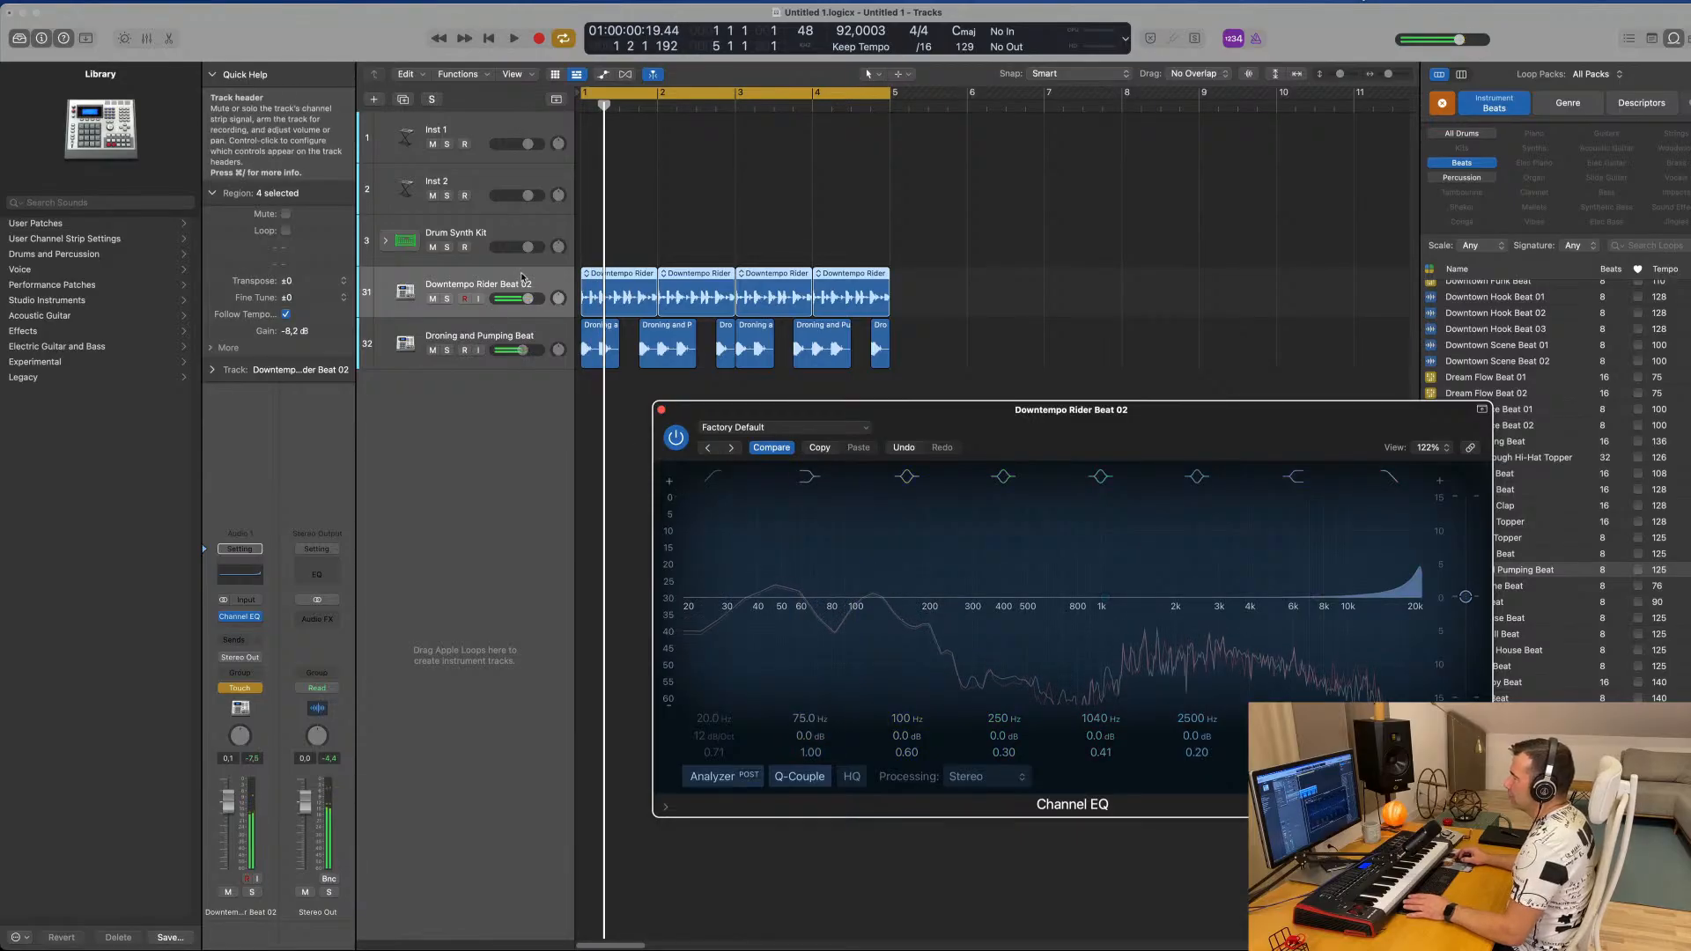
# Show track automation and display the Channel EQ High Cut Frequency lane on the Downtempo Rider Beat 02 track.
pyautogui.click(522, 278)
pyautogui.press('a')
pyautogui.moveTo(513, 353); pyautogui.dragTo(514, 391)
pyautogui.click(499, 362)
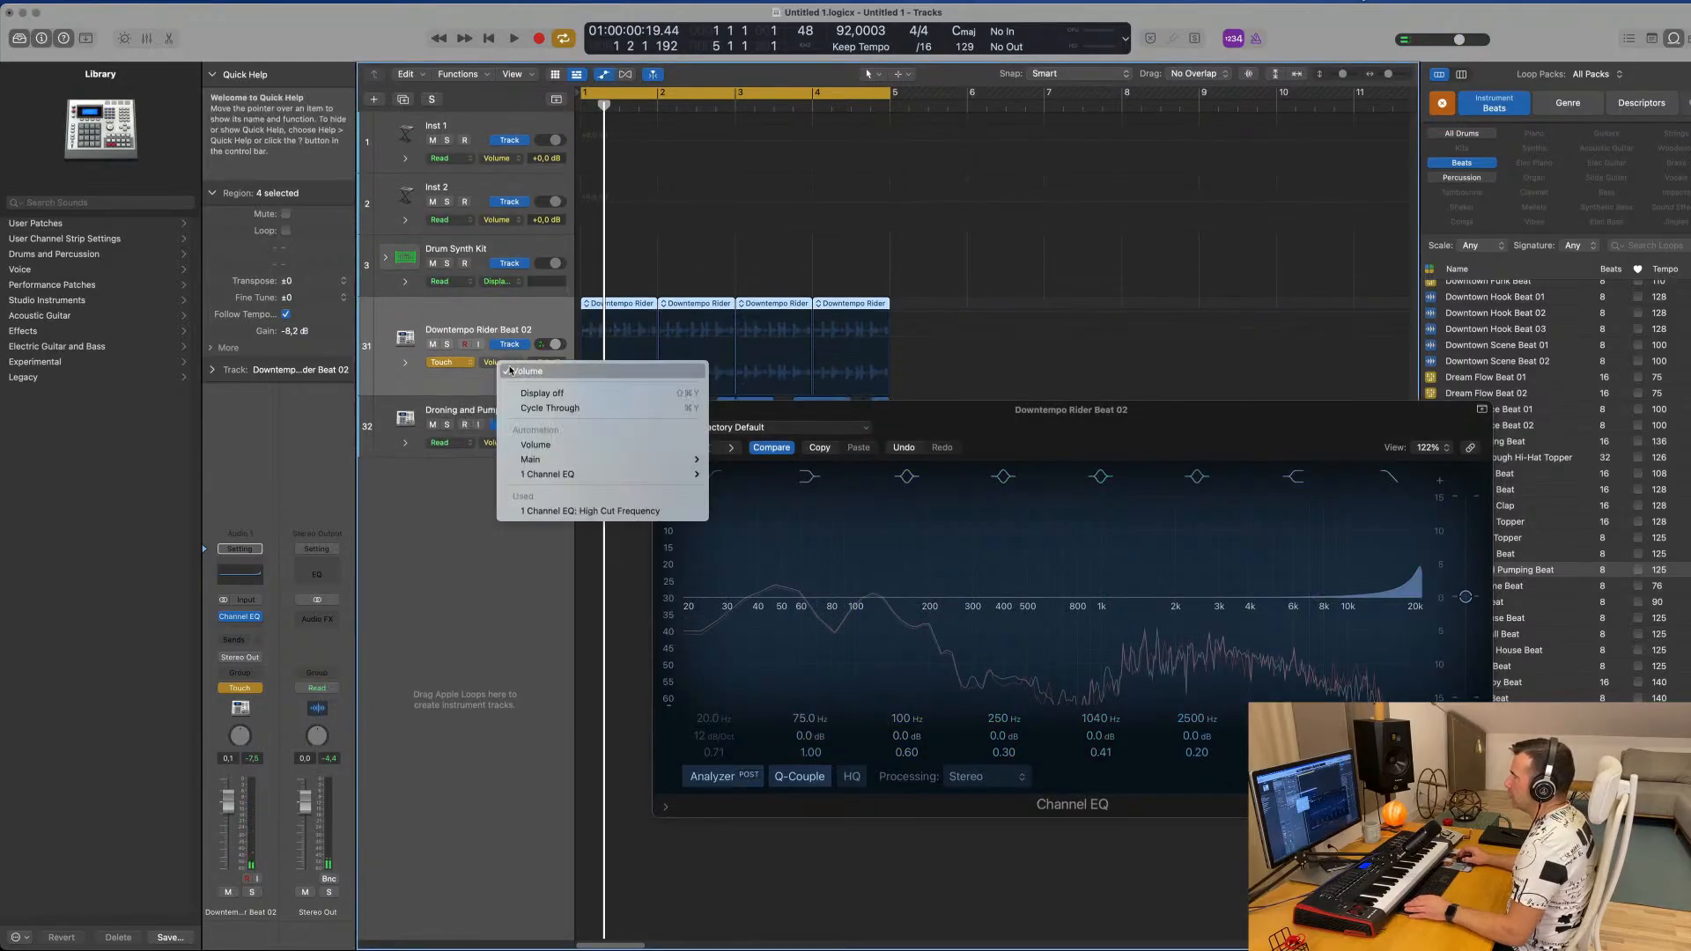
pyautogui.click(566, 512)
pyautogui.moveTo(781, 414); pyautogui.dragTo(901, 428)
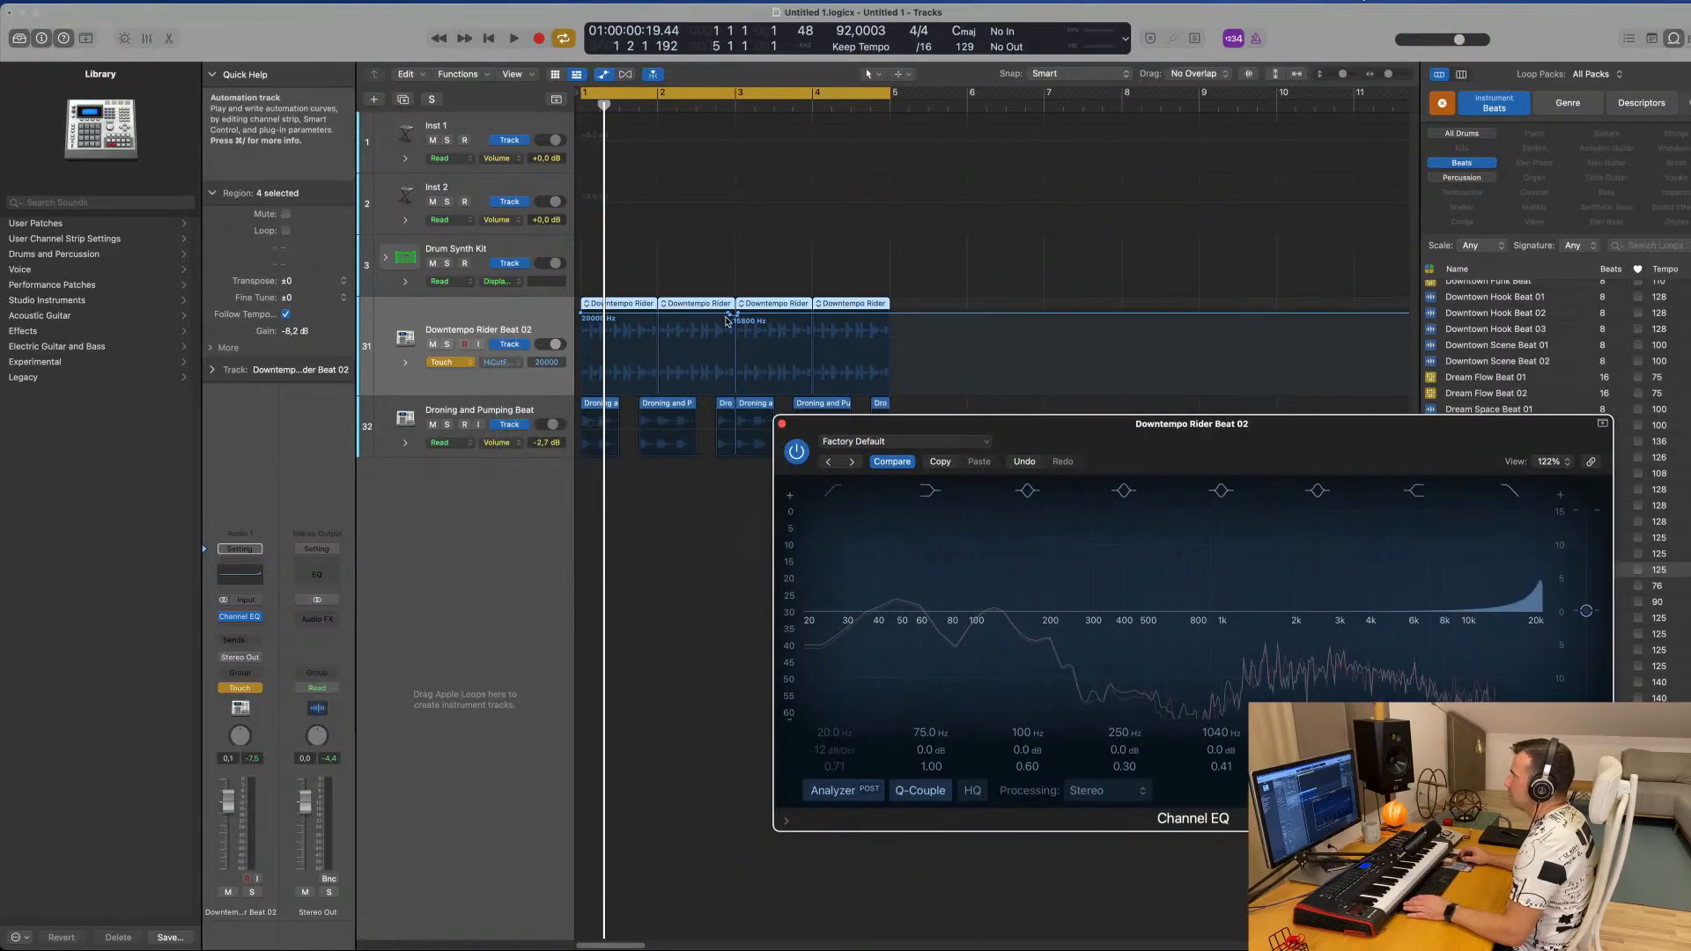
# Draw high cut frequency automation that falls from 20000 Hz at bar 4 to 20 Hz at the end of the bar.
pyautogui.click(812, 317)
pyautogui.press('space')
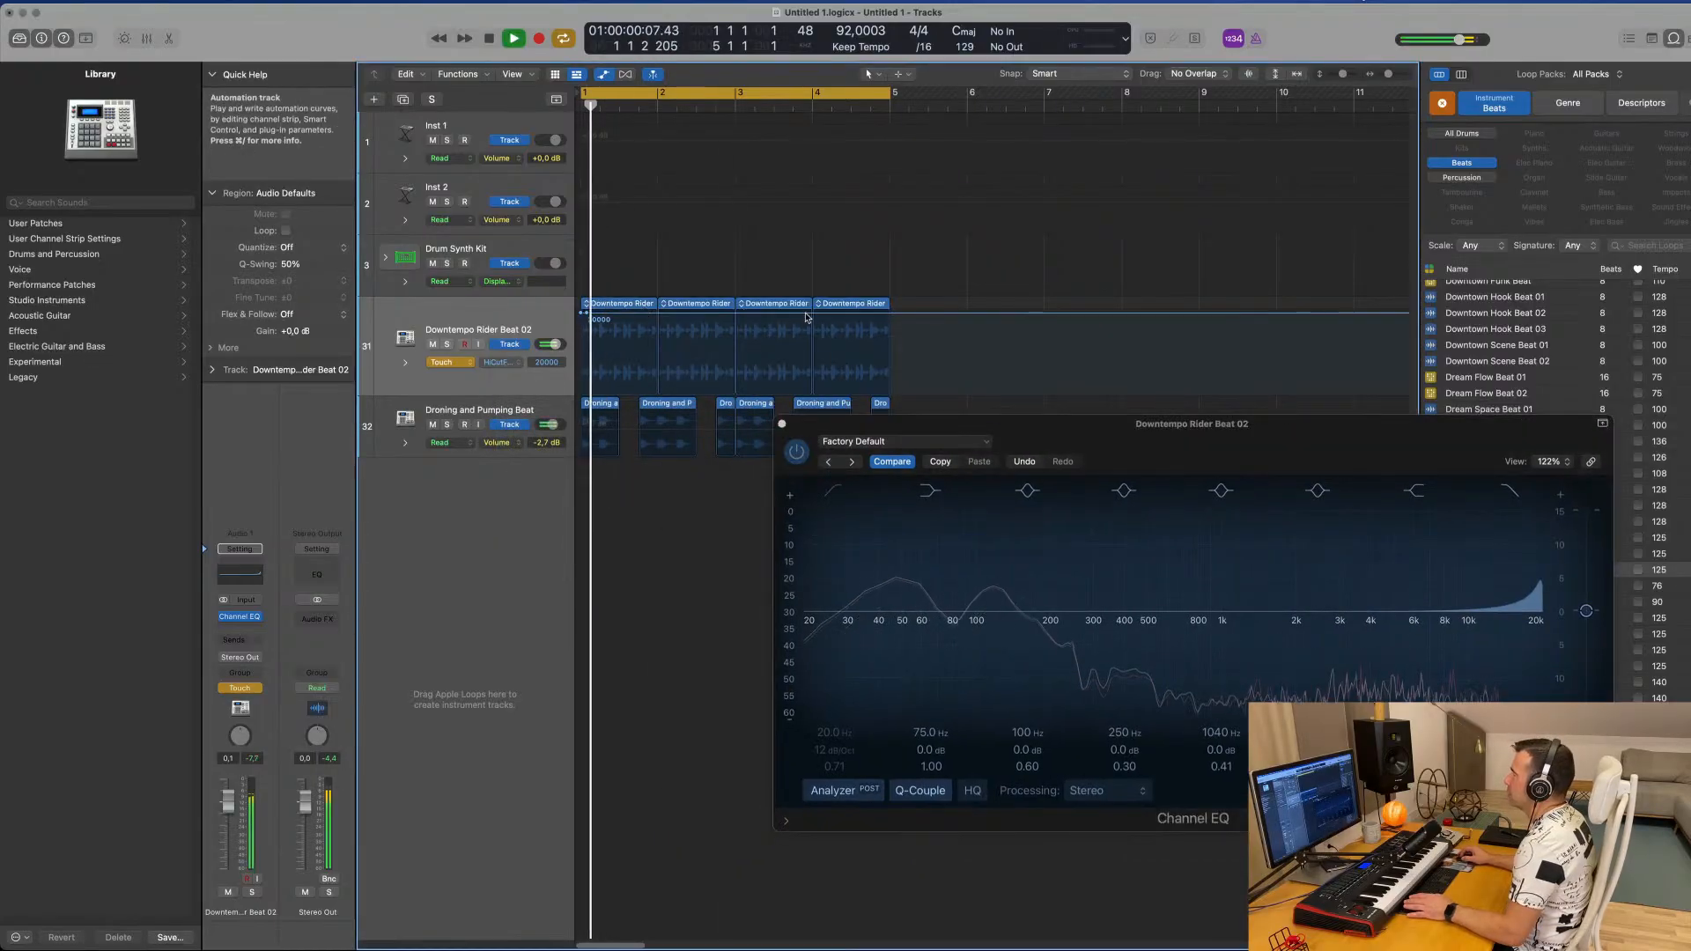
pyautogui.press('space')
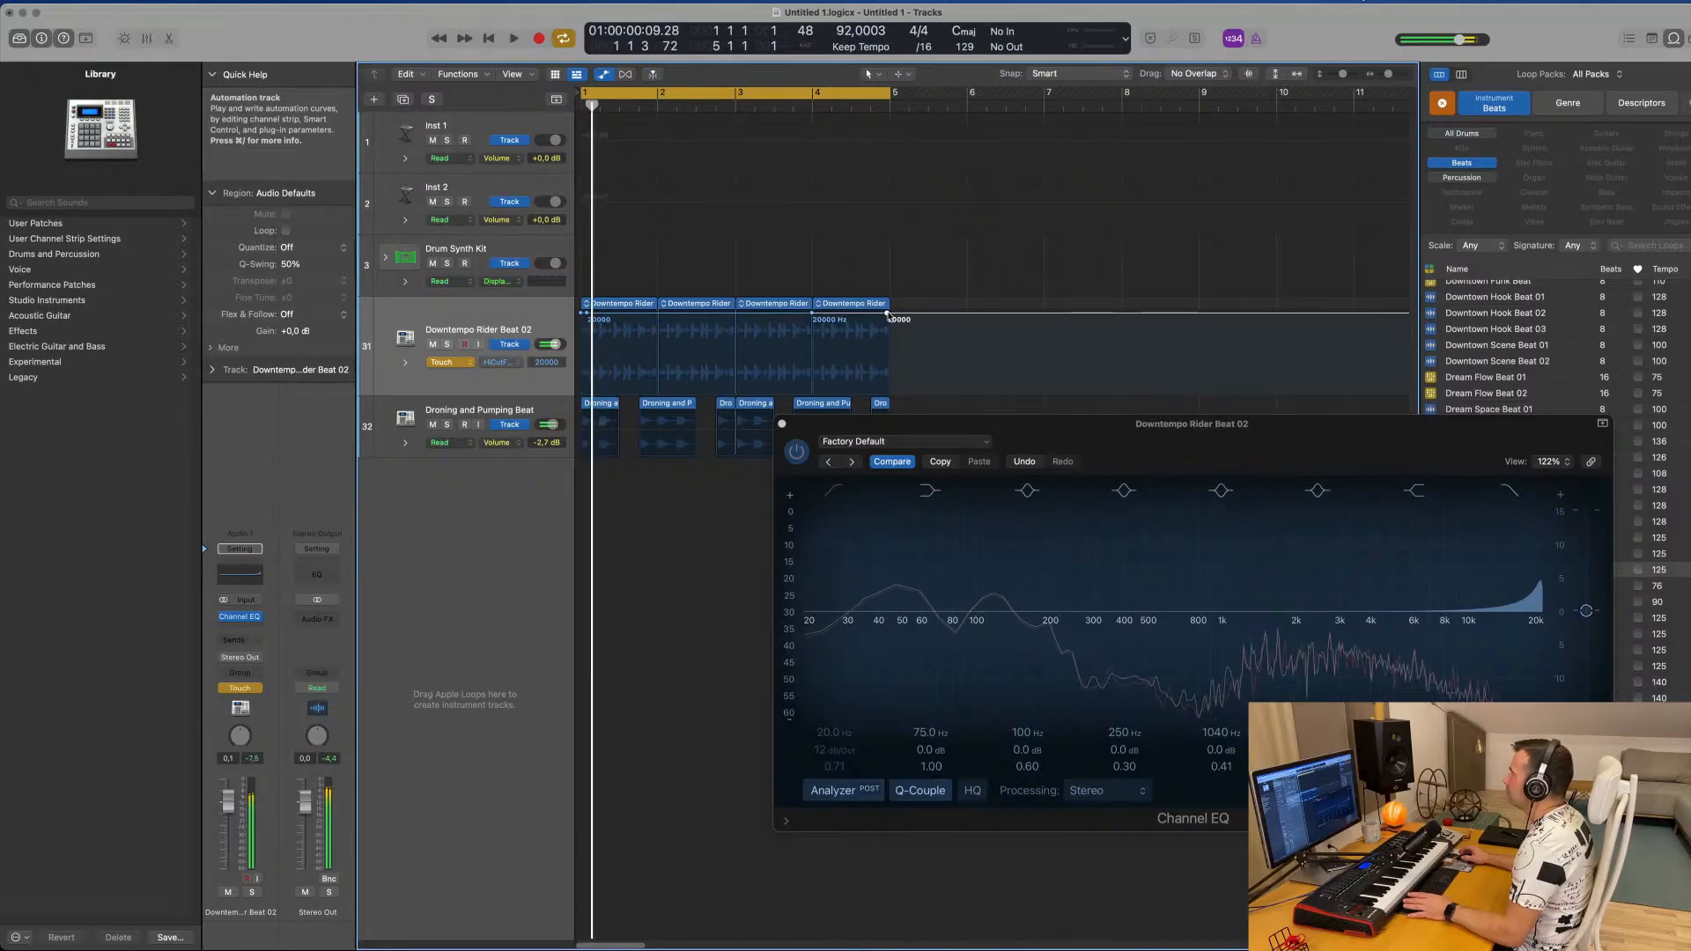
pyautogui.moveTo(887, 314); pyautogui.dragTo(886, 365)
pyautogui.click(502, 379)
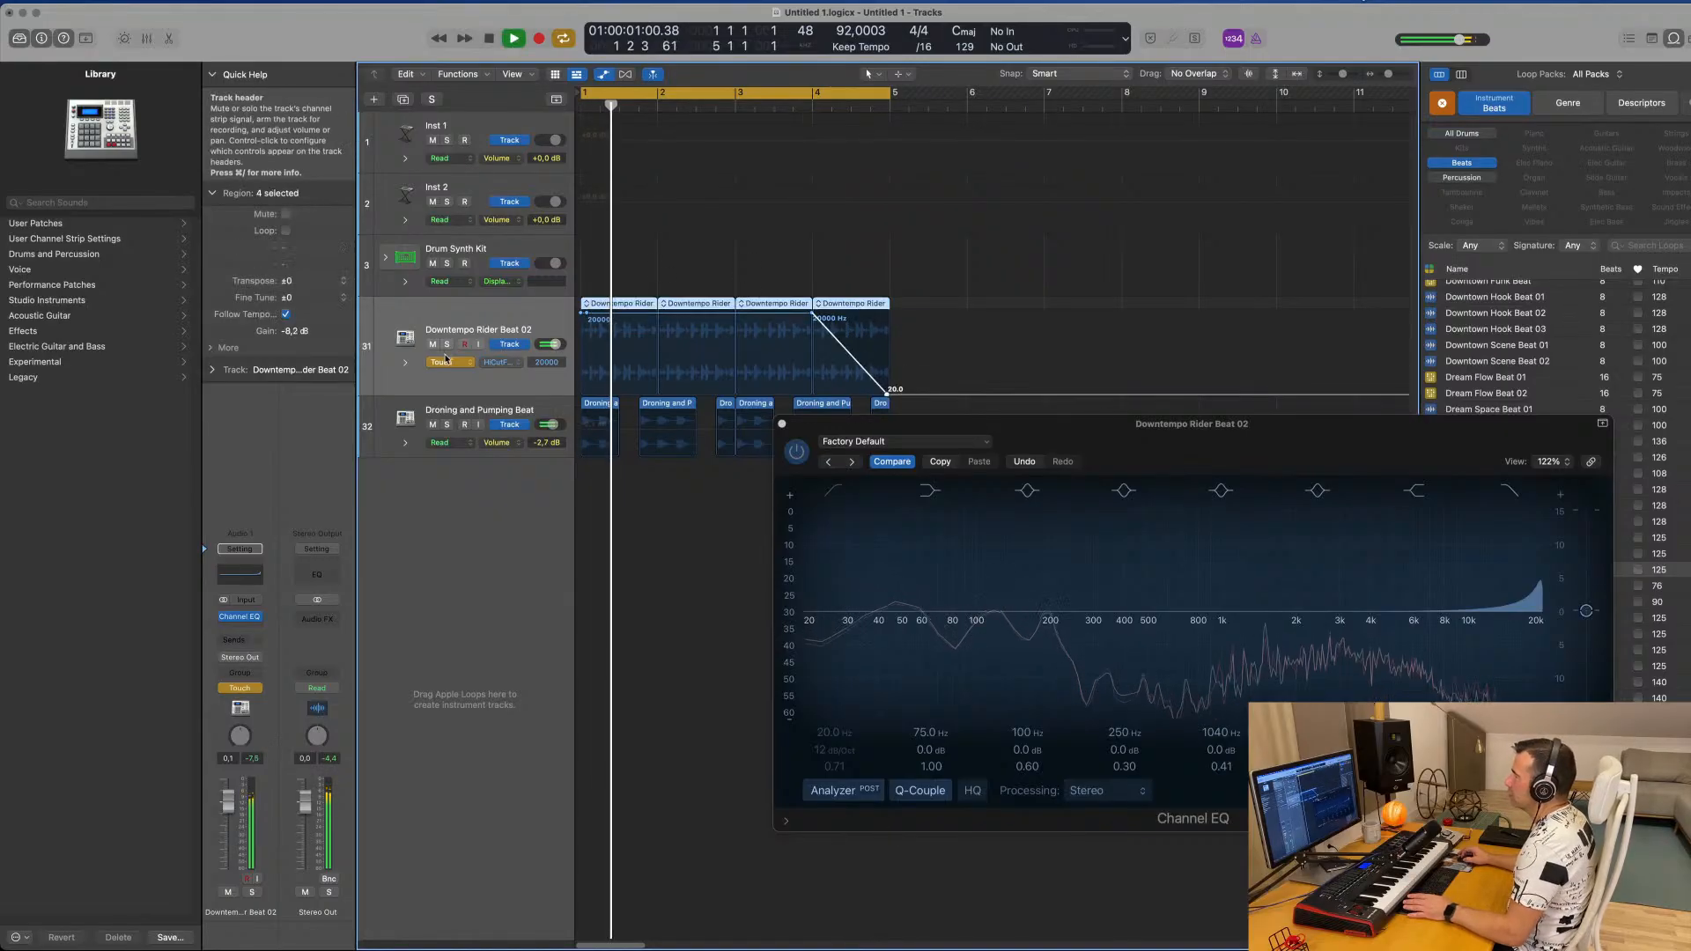
# Set the Downtempo Rider Beat 02 track's automation mode to Read and close the Channel EQ window.
pyautogui.click(448, 361)
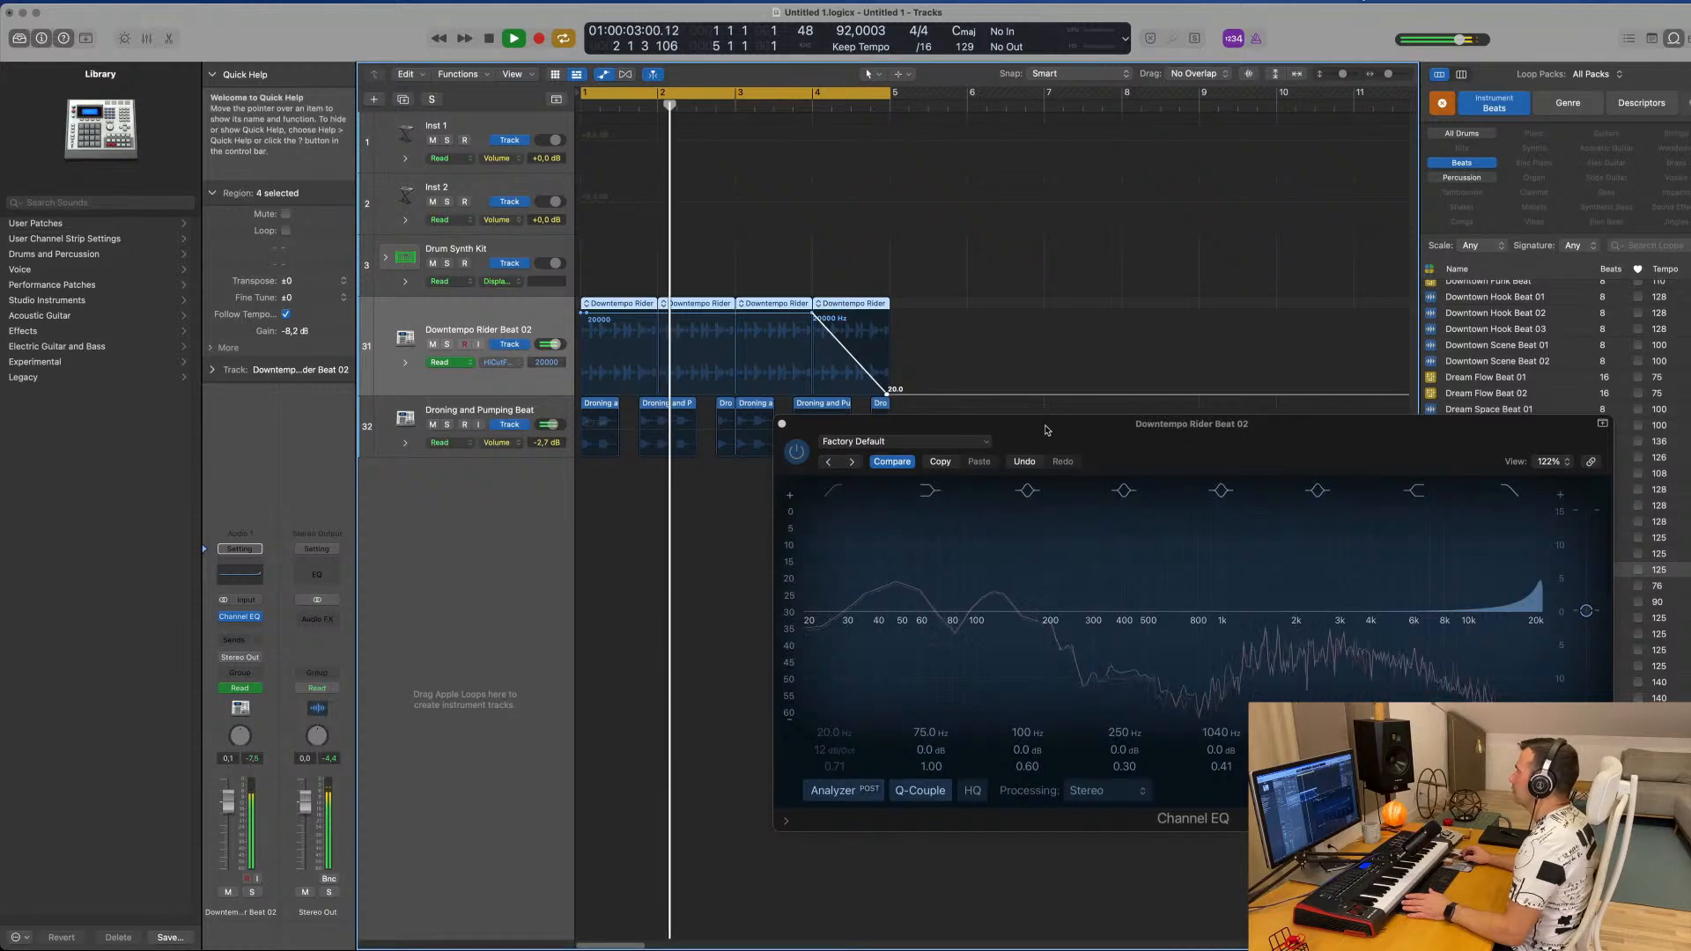
pyautogui.moveTo(1047, 429); pyautogui.dragTo(1051, 361)
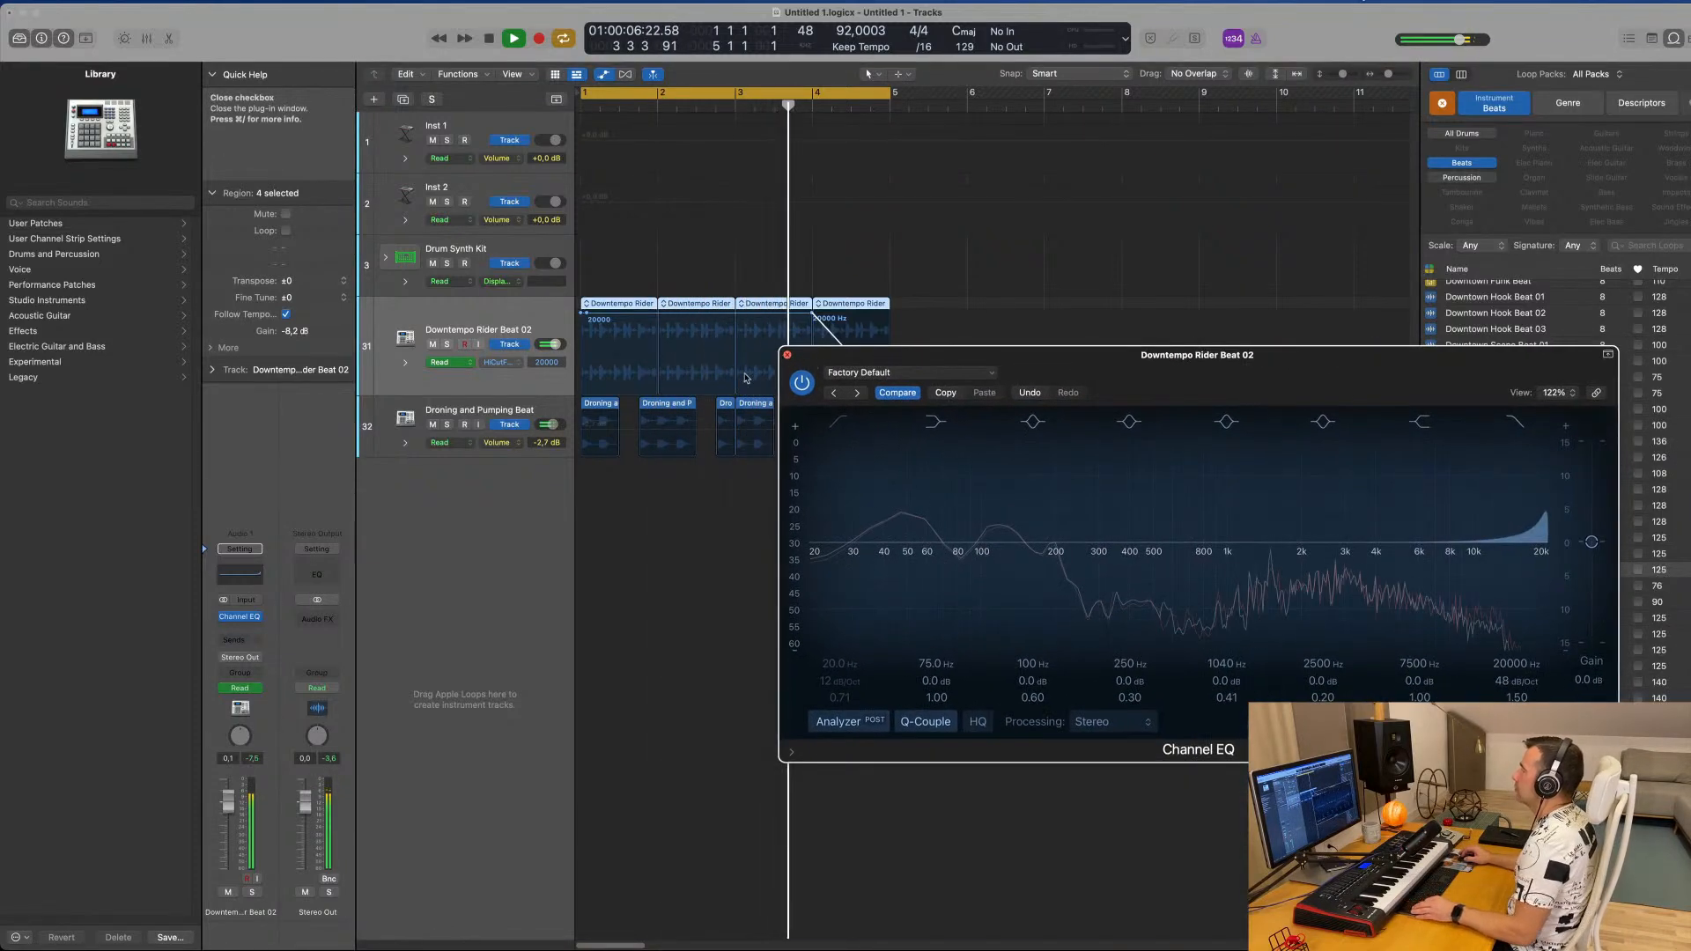
pyautogui.click(787, 357)
pyautogui.scroll(-5, 819, 388)
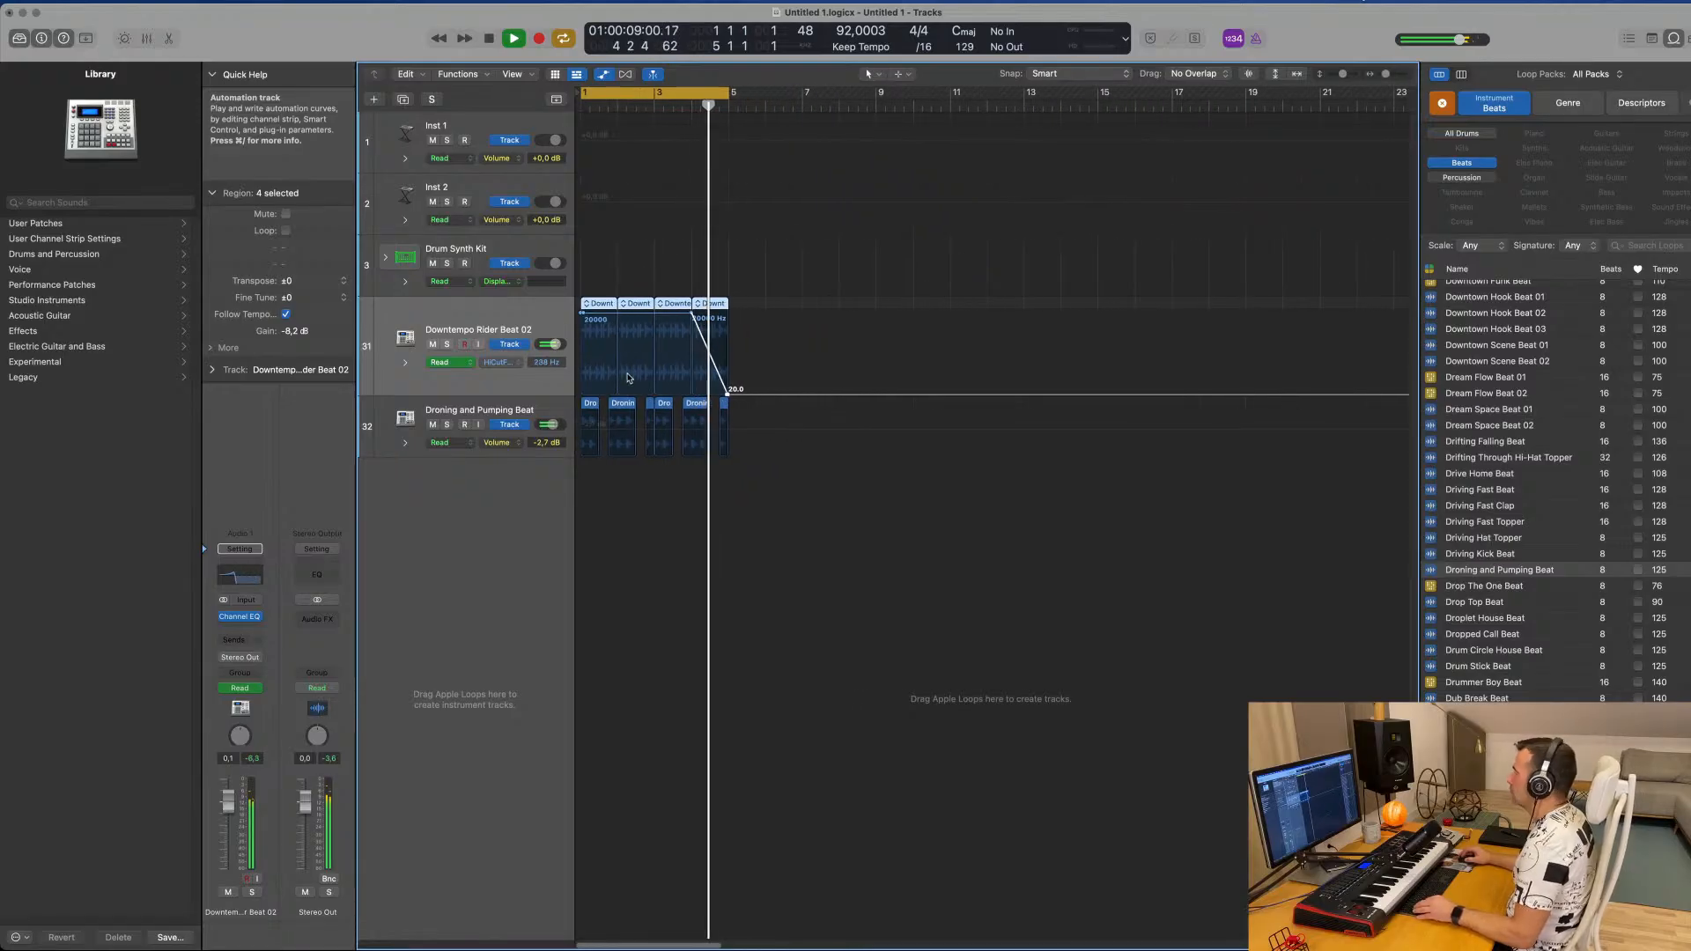
pyautogui.hscroll(1, 629, 378)
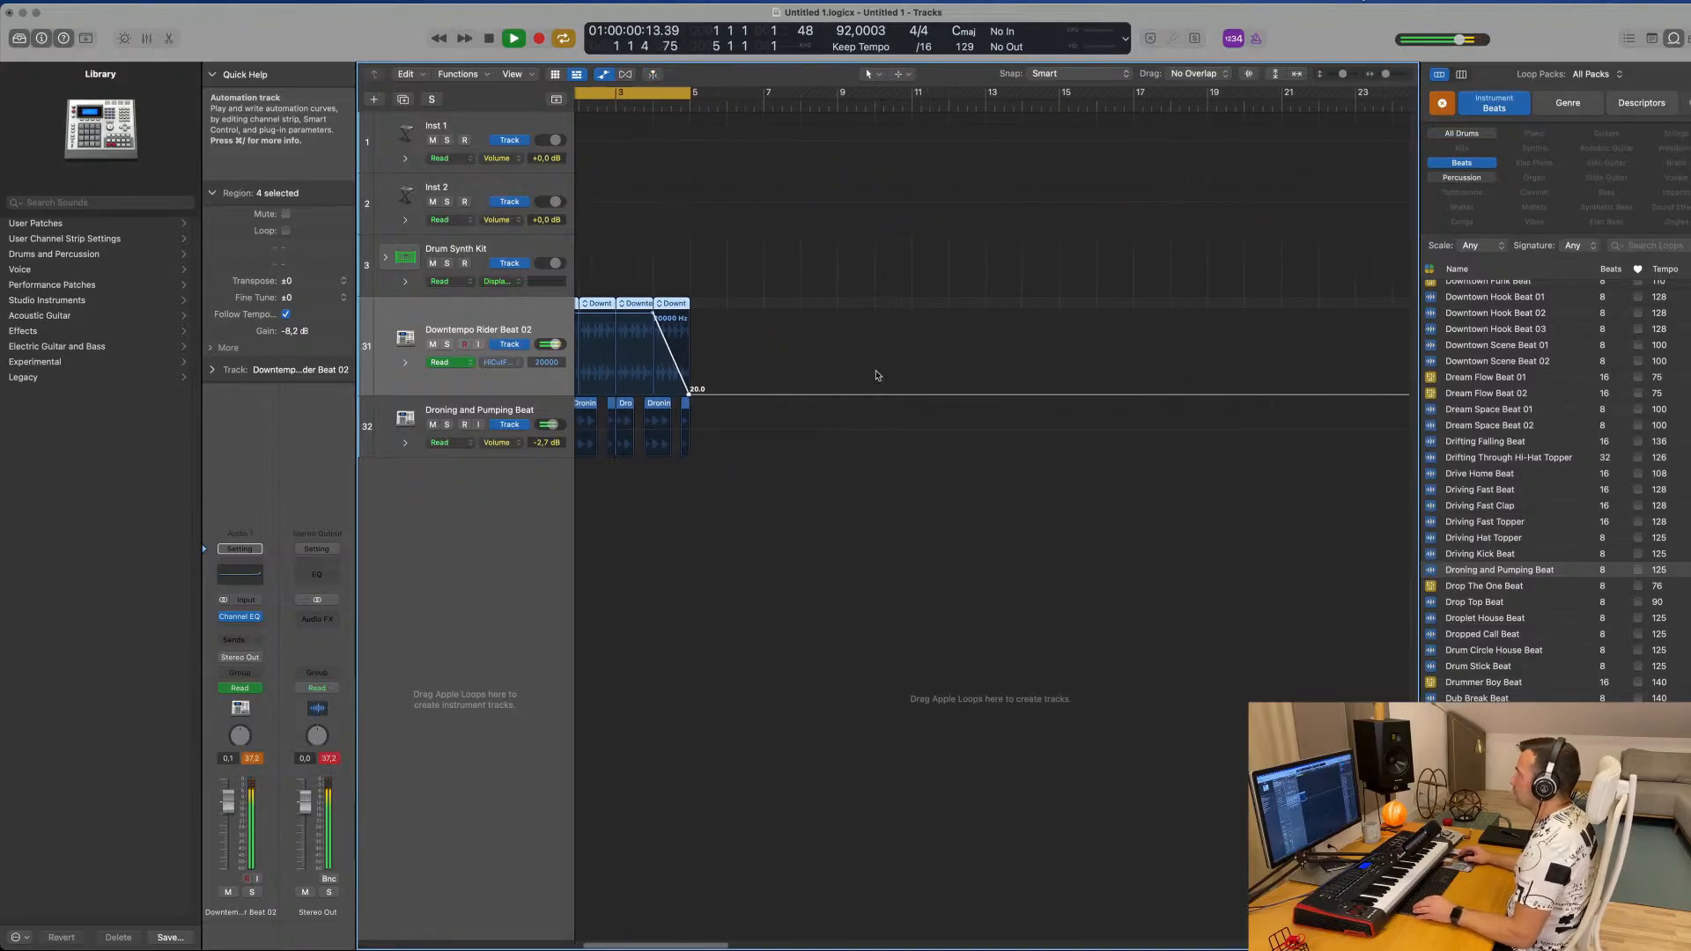
pyautogui.hscroll(-1, 877, 375)
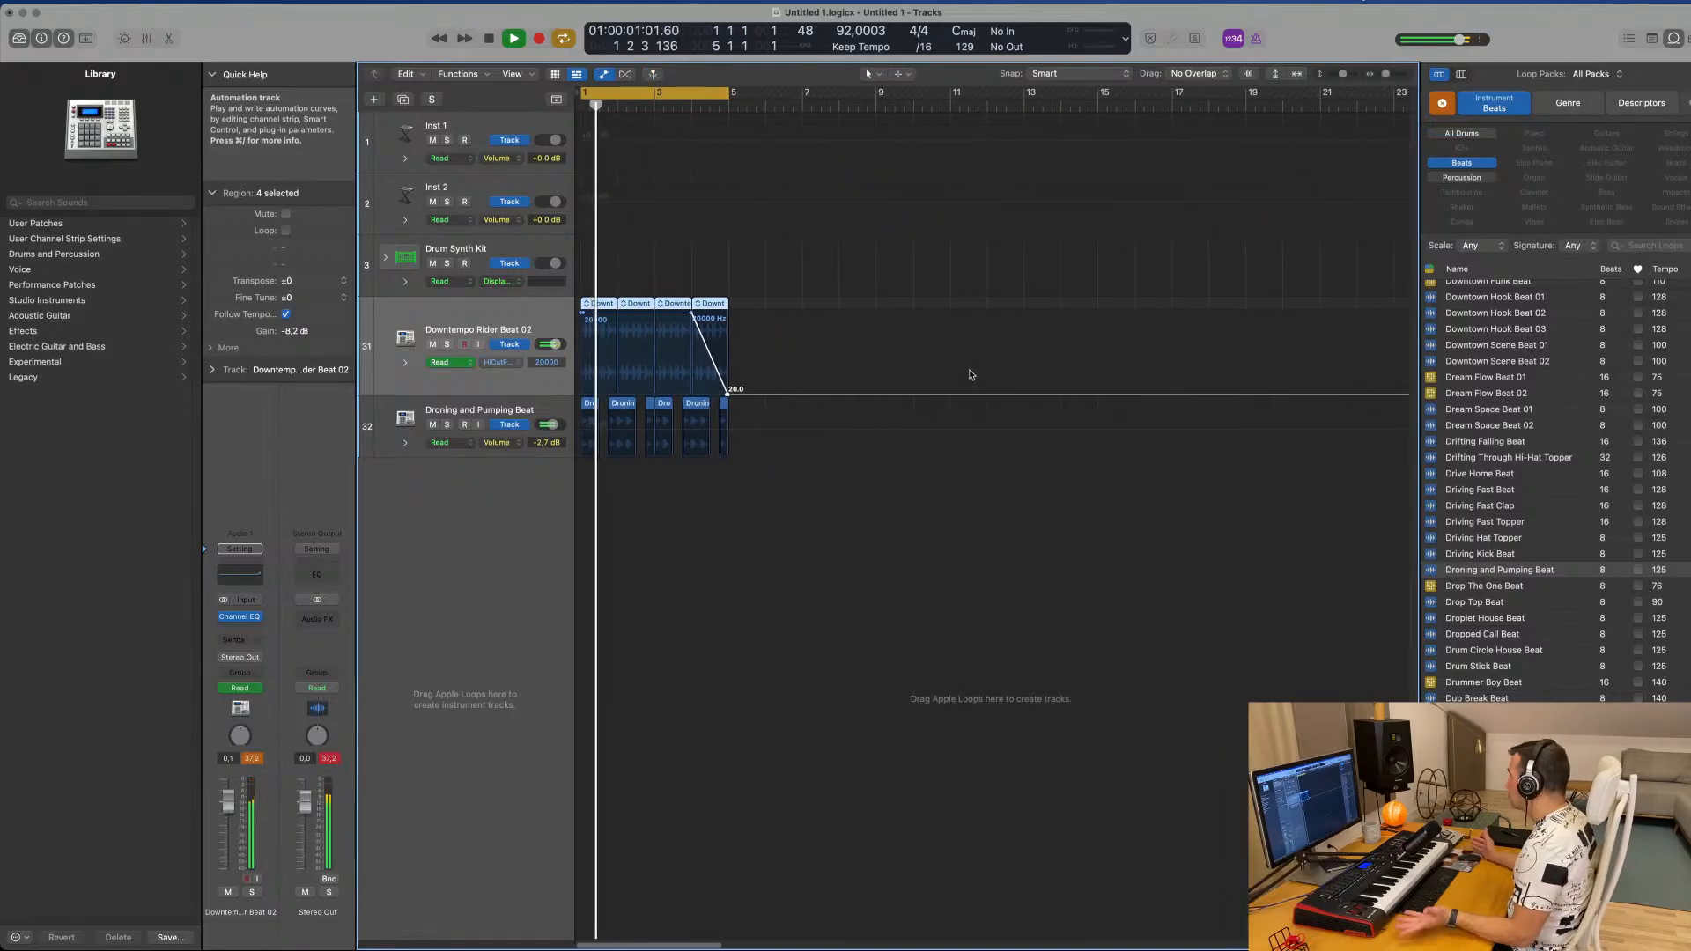
# Move the 20 Hz high cut automation point slightly earlier, just before bar 5, and play back the filter sweep.
pyautogui.click(728, 393)
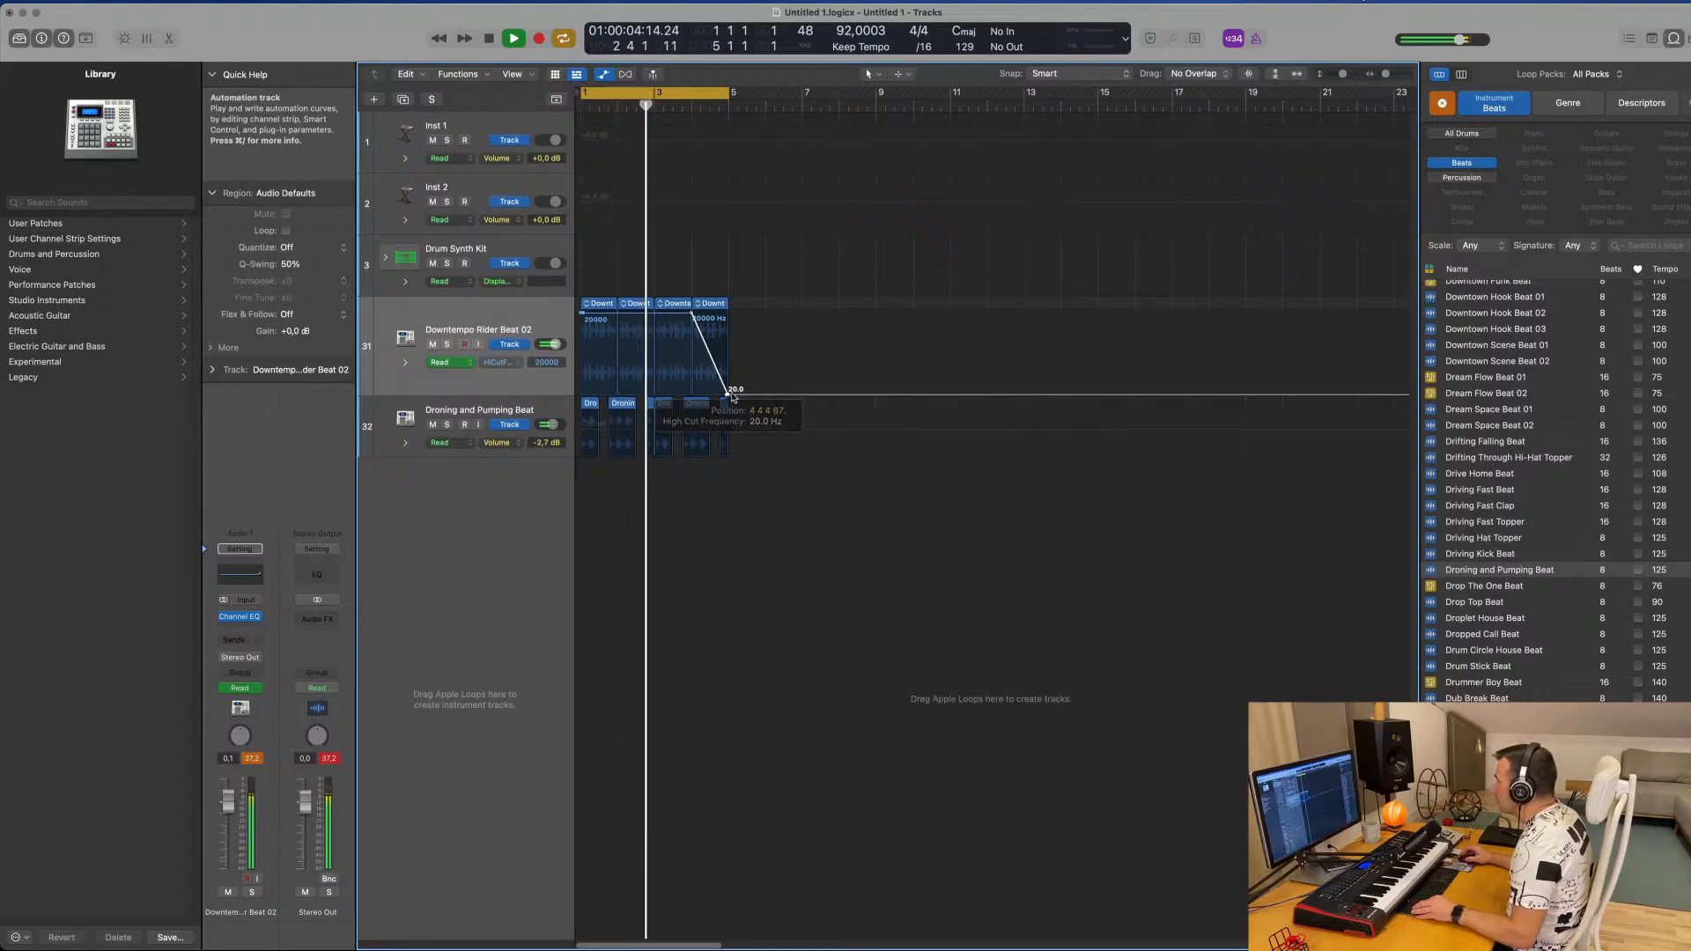
pyautogui.press('super+Right')
pyautogui.press('super+Right')
pyautogui.press('super+Right')
pyautogui.press('super+Right')
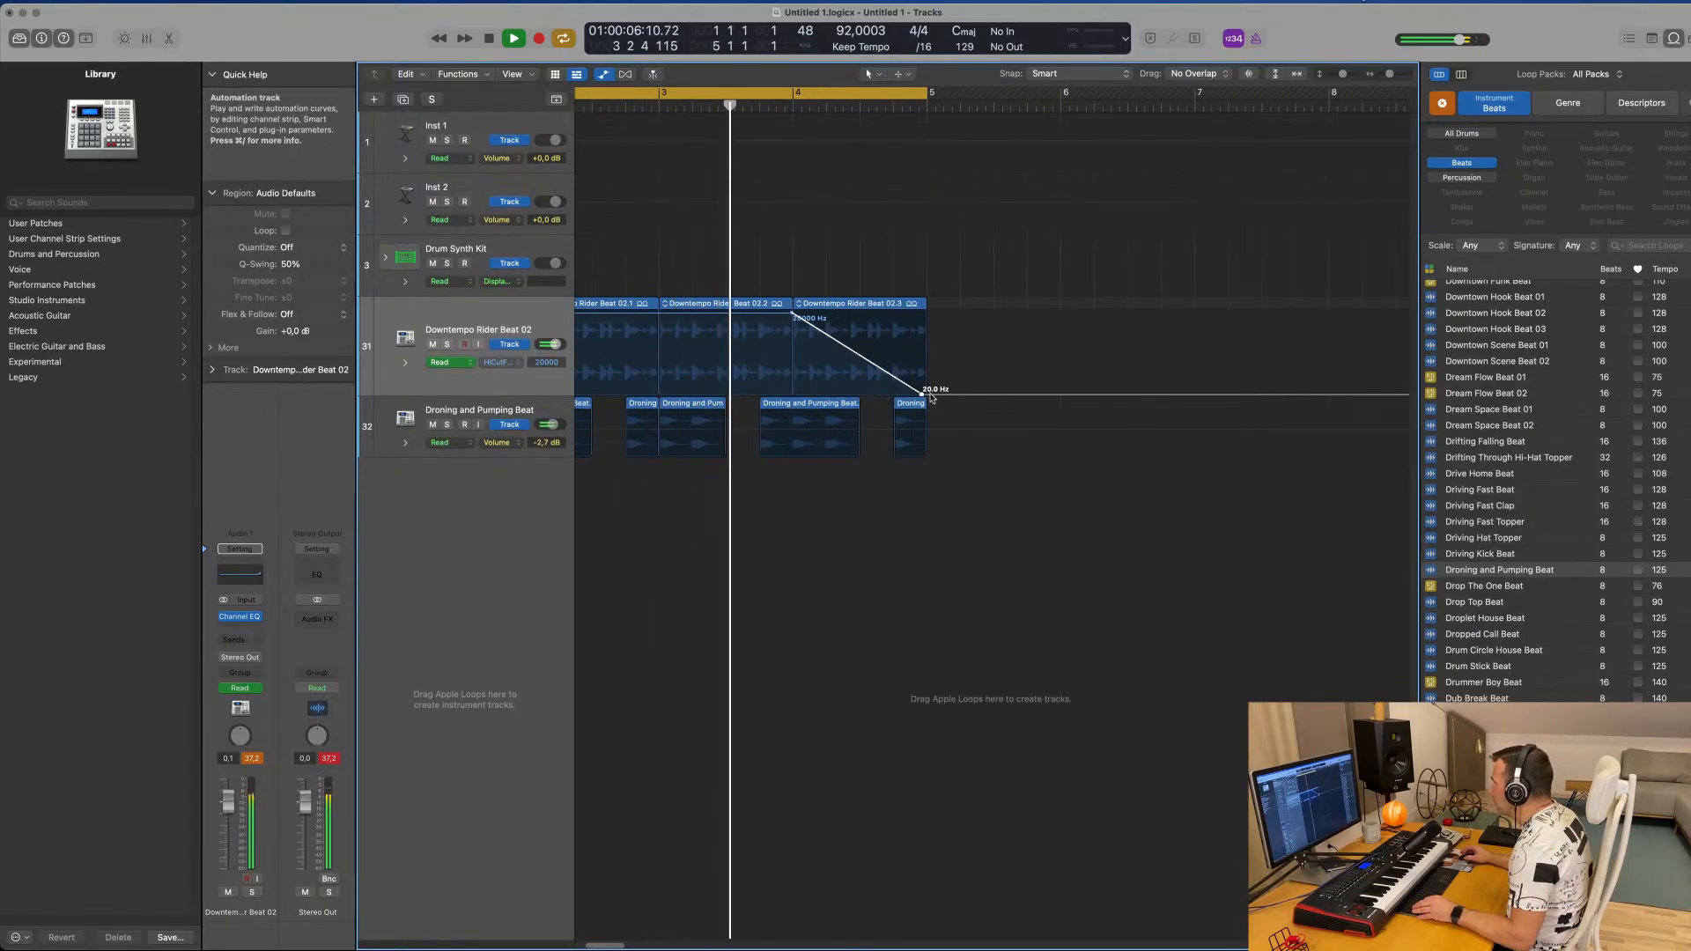
pyautogui.moveTo(921, 395); pyautogui.dragTo(923, 394)
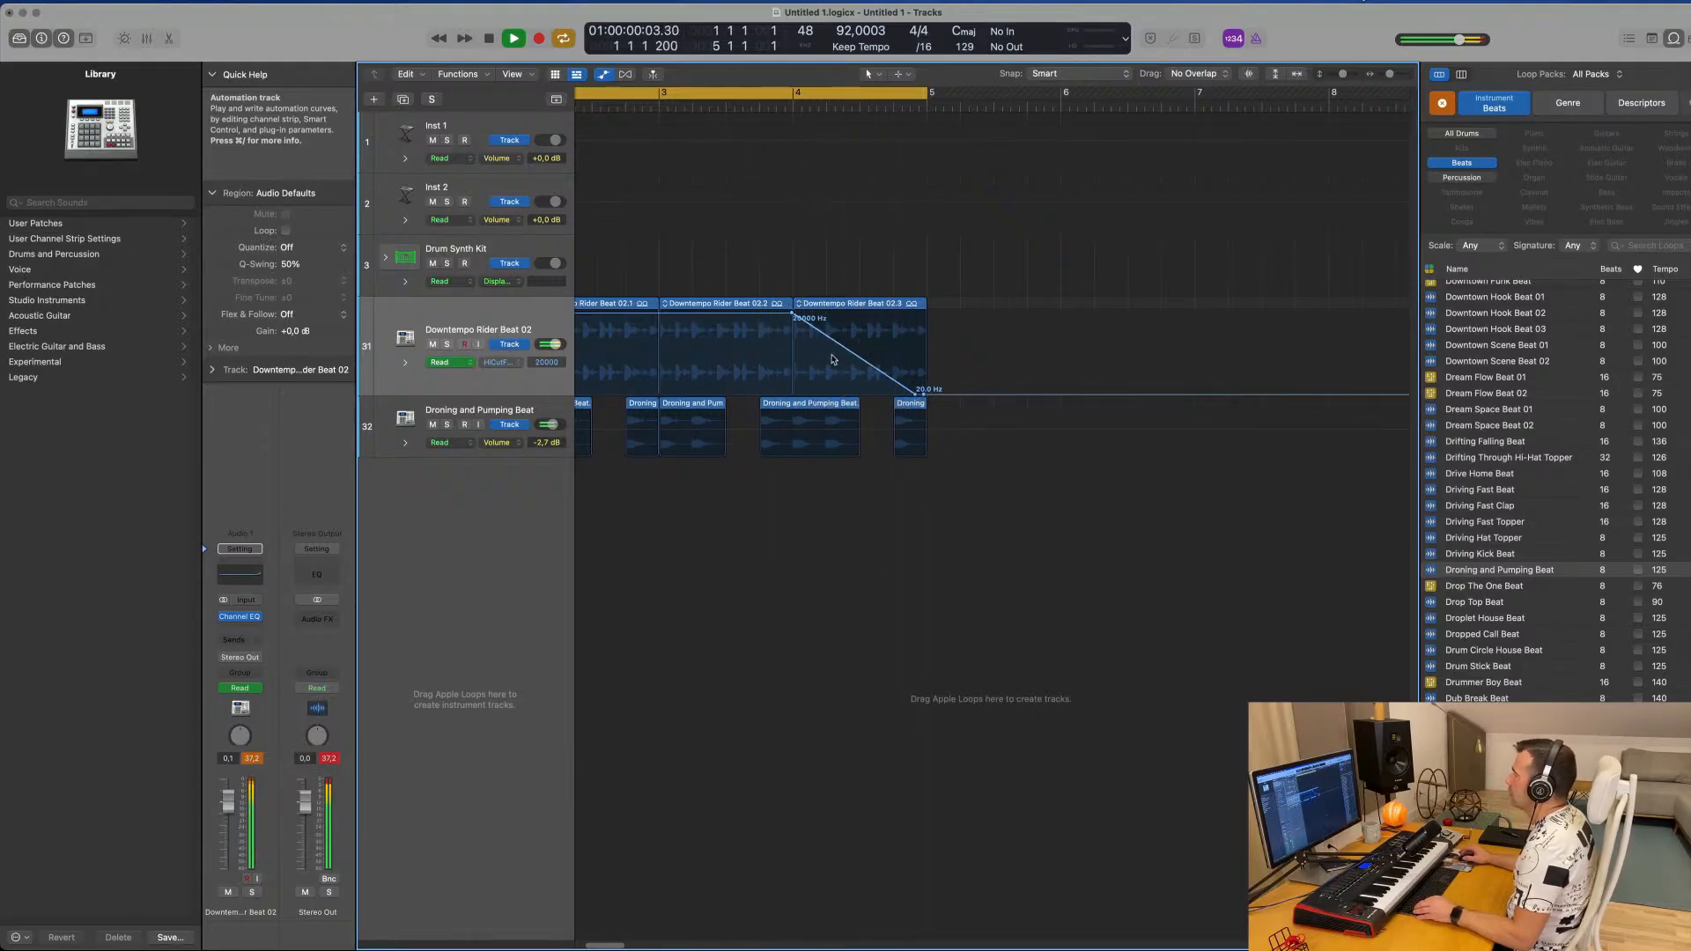
pyautogui.press('super+Left')
pyautogui.hscroll(-4, 832, 357)
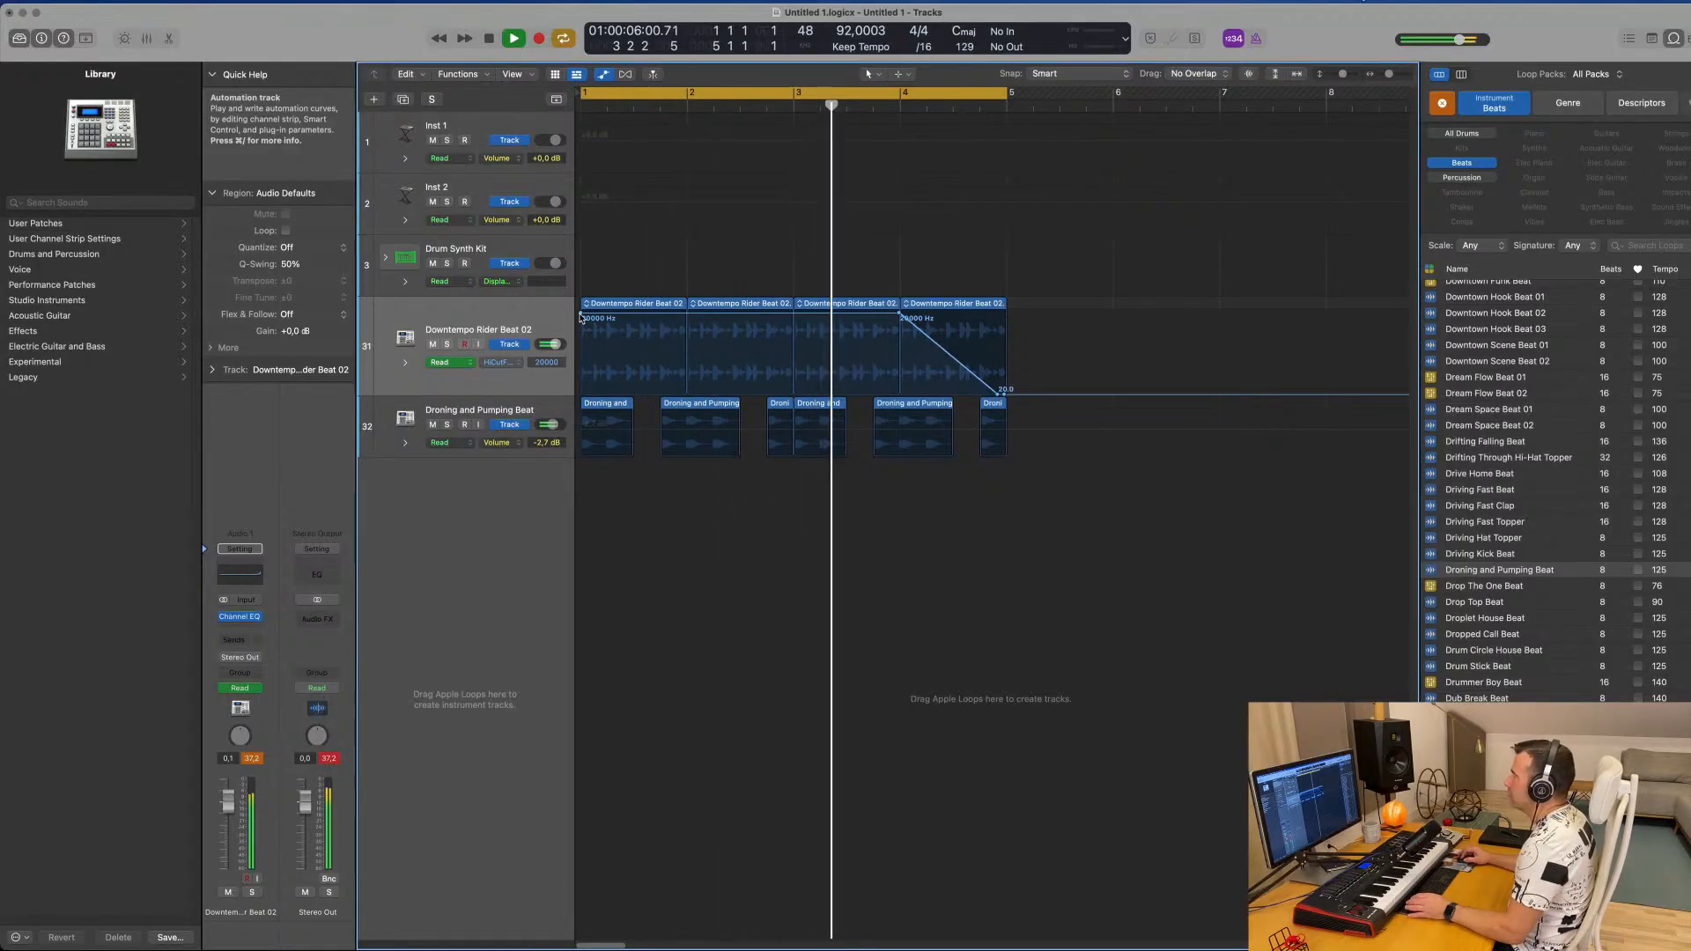
pyautogui.press('space')
pyautogui.press('space')
pyautogui.press('space')
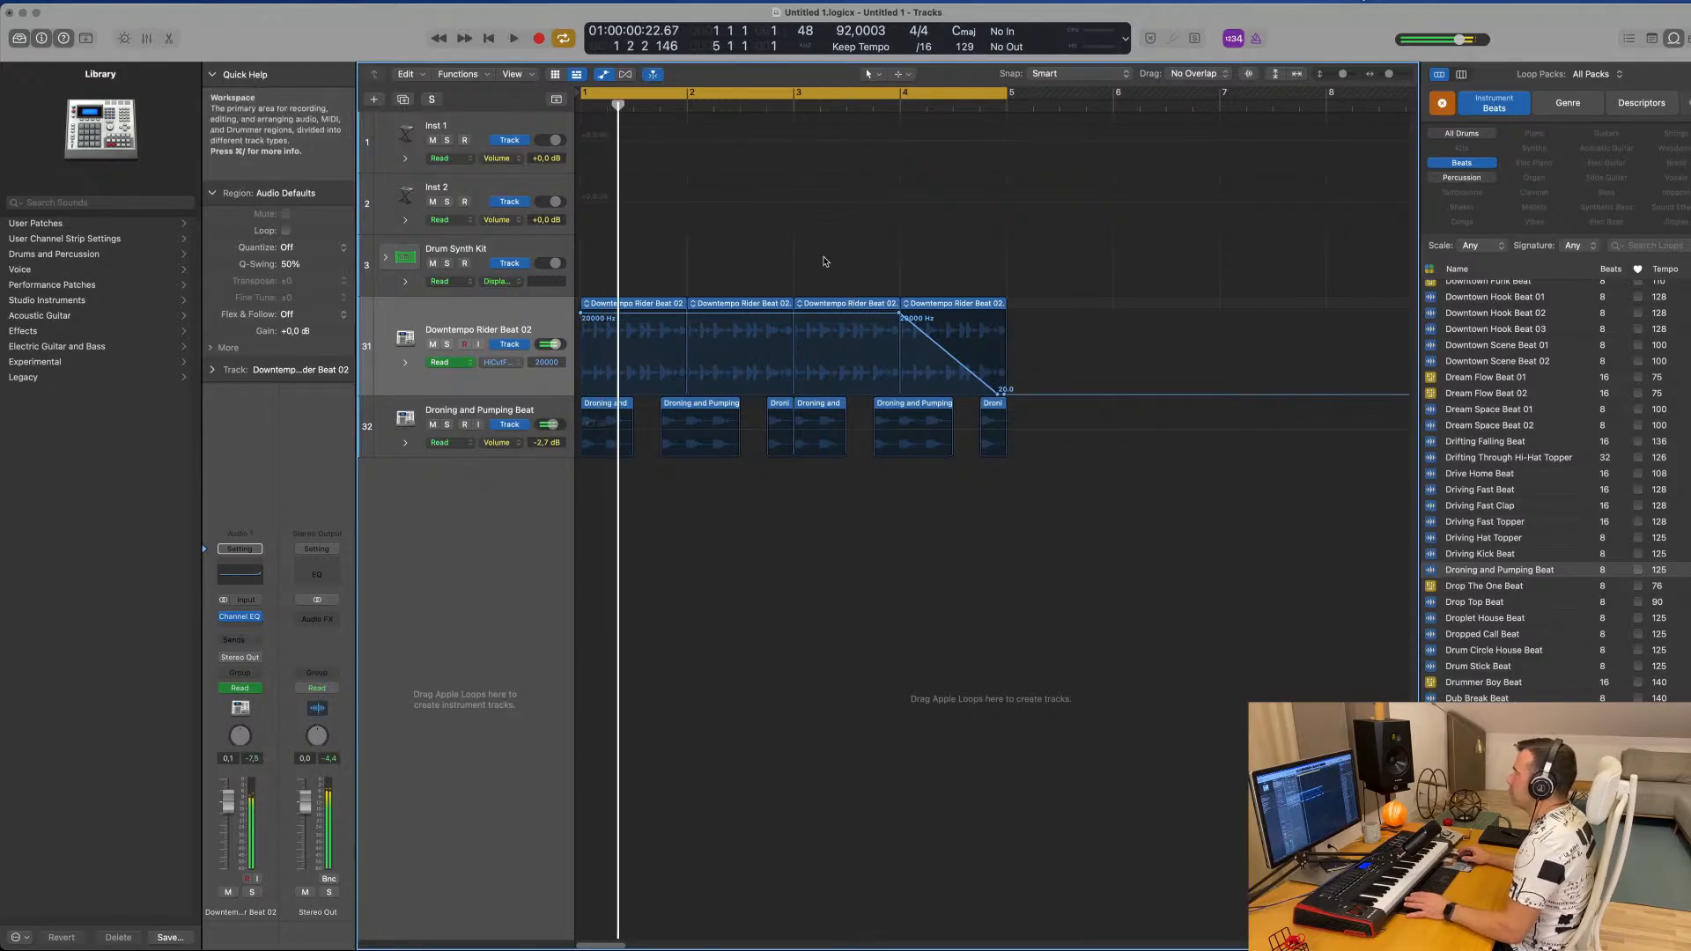
pyautogui.press('space')
# Select all regions of both beat tracks in bars 1 to 4 and repeat them three times, up to bar 17.
pyautogui.hscroll(-1, 827, 260)
pyautogui.hscroll(-3, 819, 282)
pyautogui.moveTo(745, 298); pyautogui.dragTo(582, 445)
pyautogui.press('super+r')
pyautogui.press('super+r')
pyautogui.press('super+r')
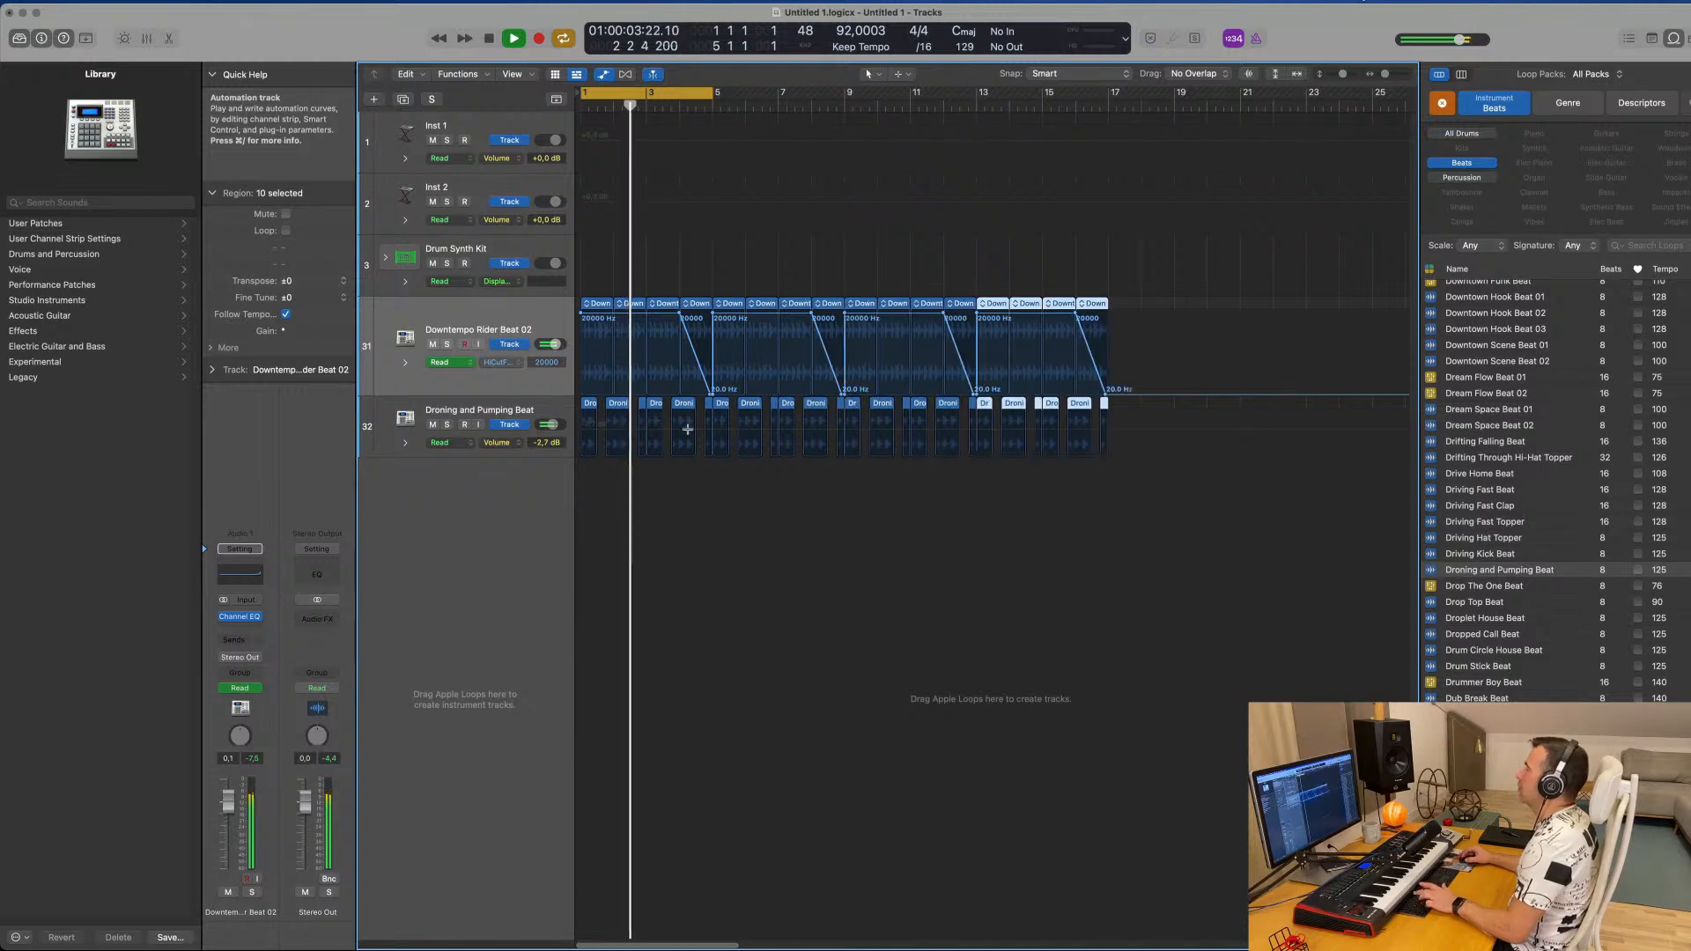
# Play the repeated groove and extend the cycle range to bar 17.
pyautogui.press('space')
pyautogui.press('space')
pyautogui.moveTo(713, 126); pyautogui.dragTo(1109, 133)
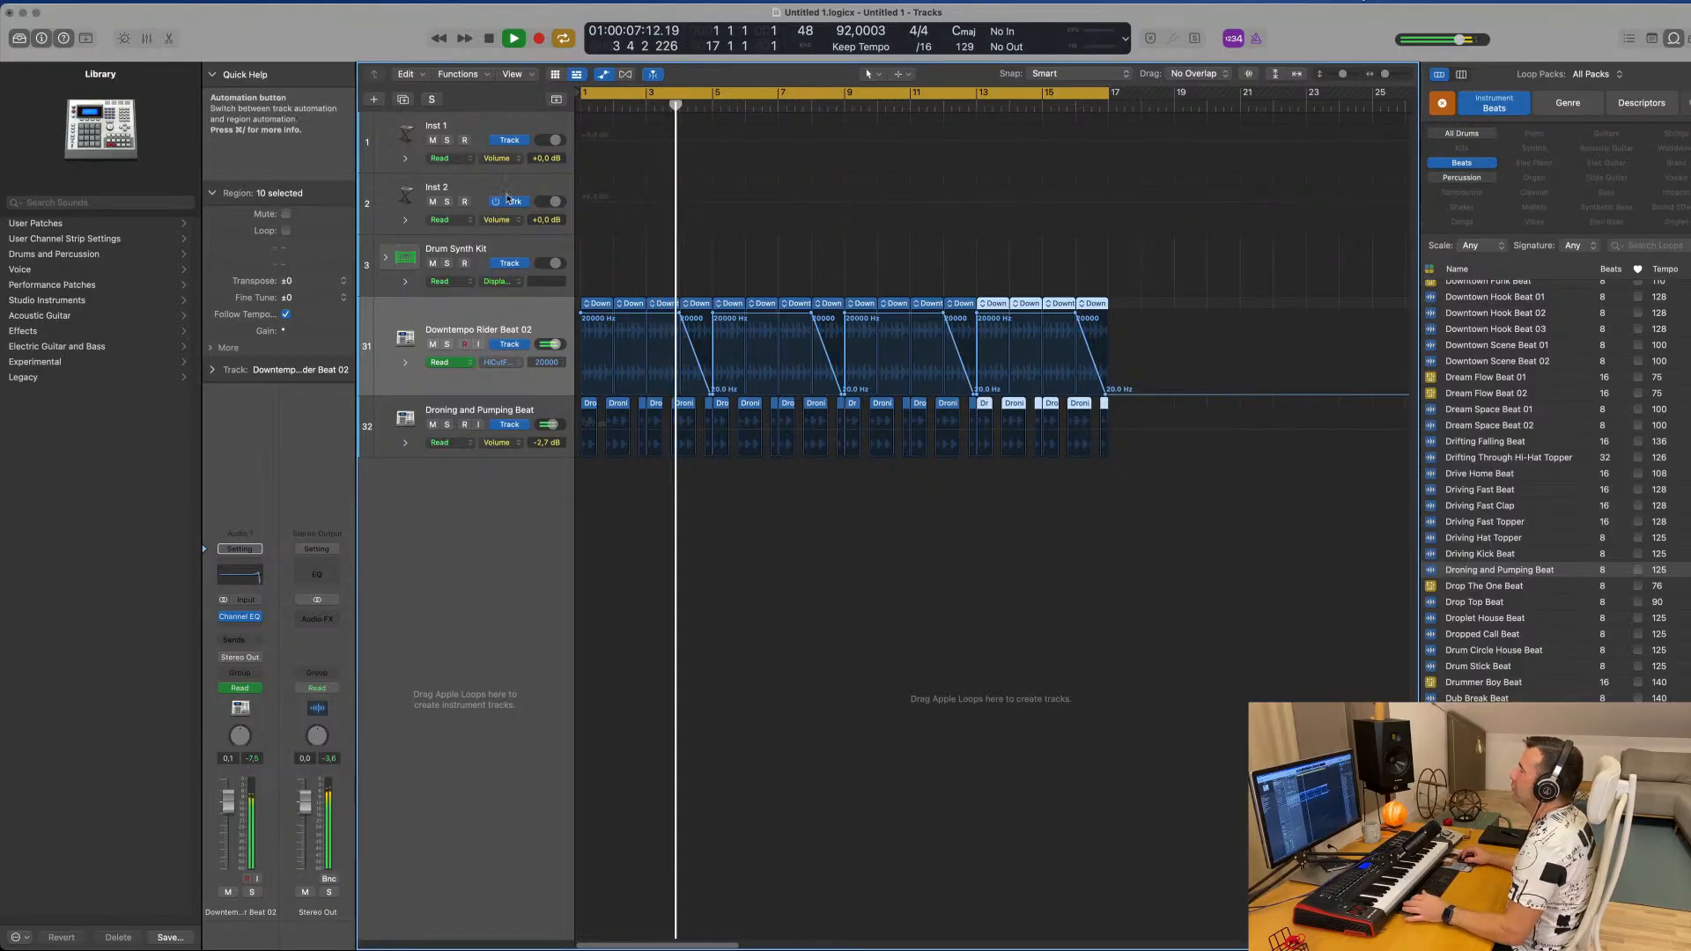
# Duplicate the Inst 2 track as a new instrument track below it and play the arrangement from the start.
pyautogui.click(438, 193)
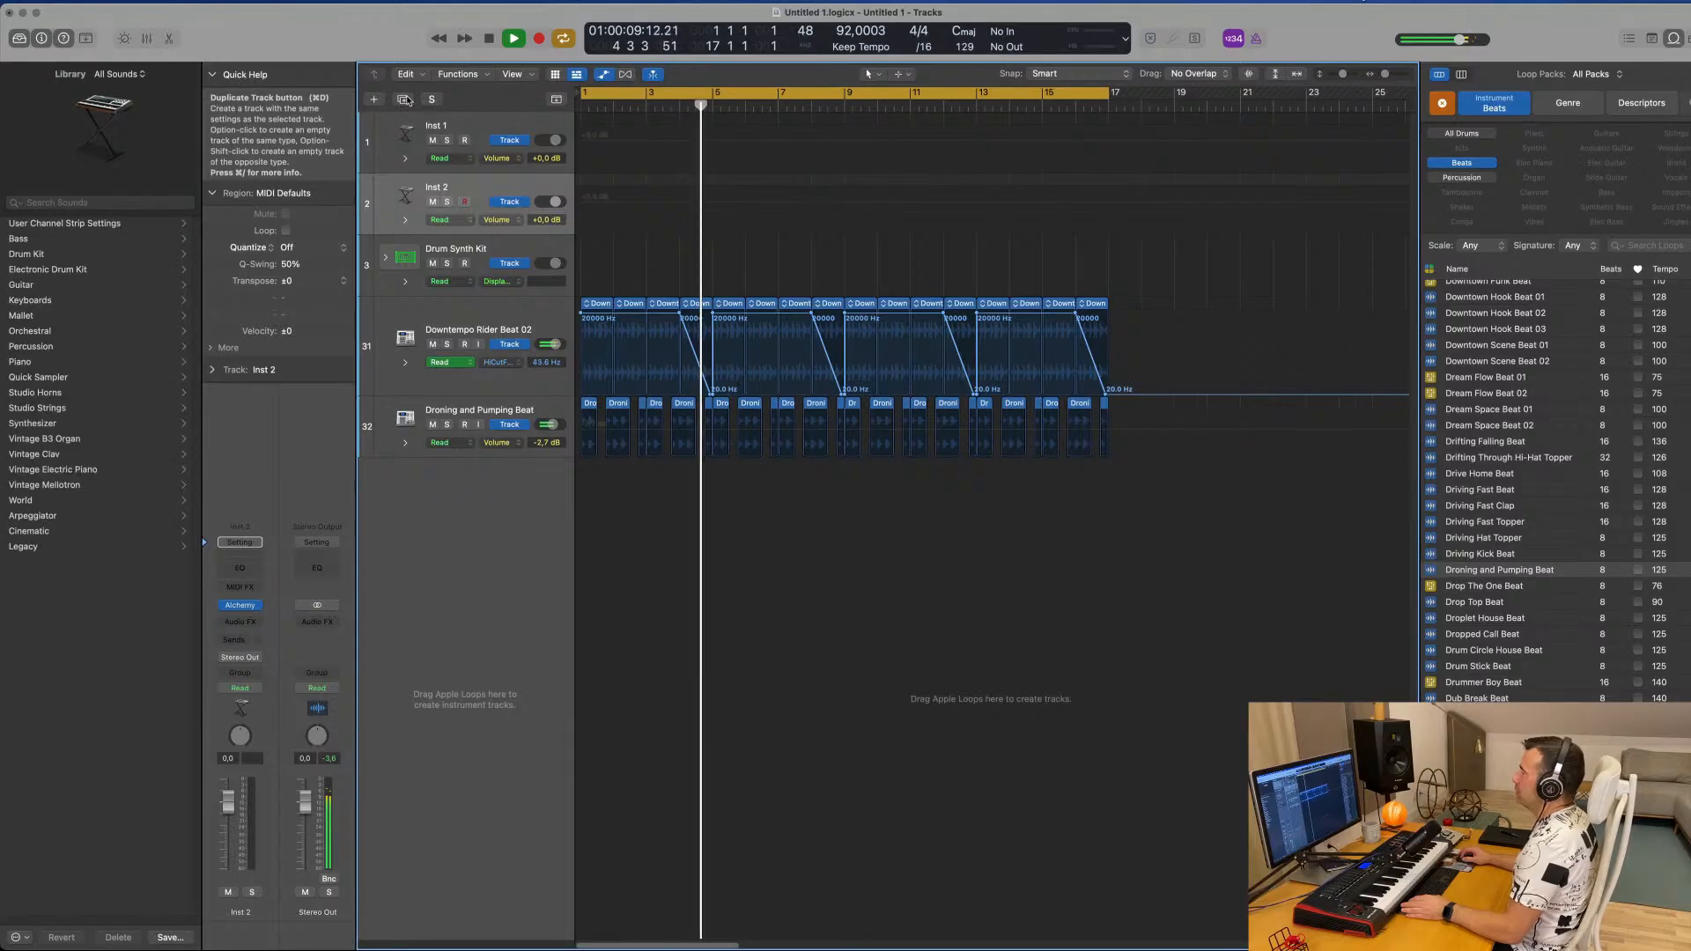
pyautogui.press('super+d')
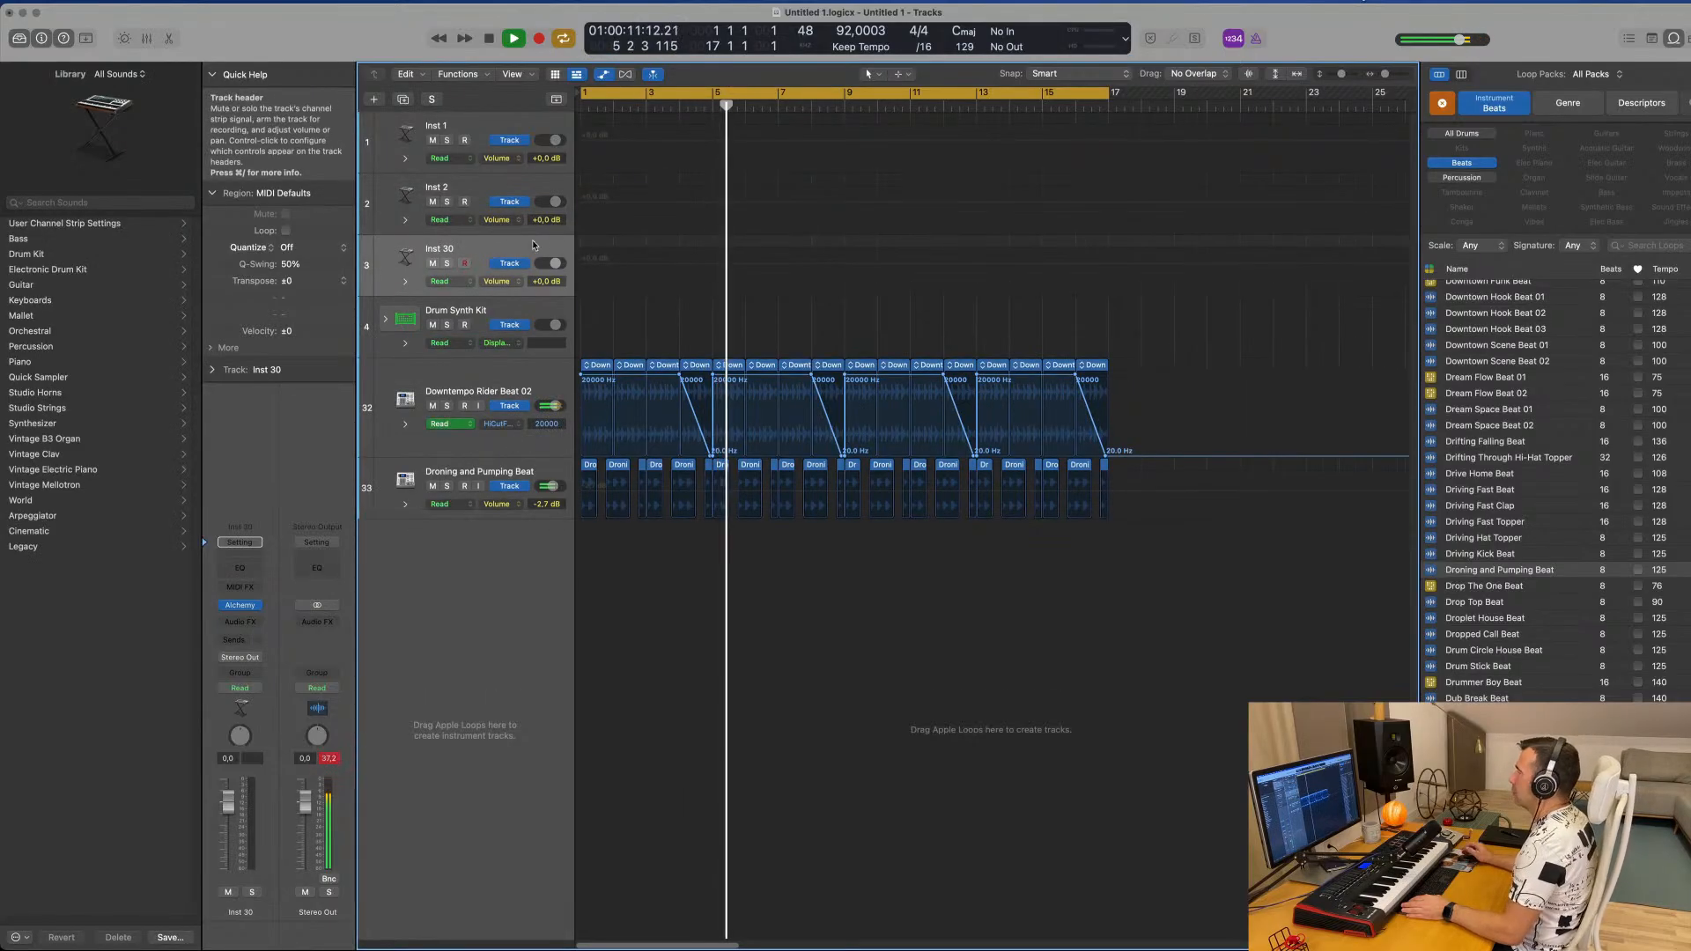
pyautogui.press('Return')
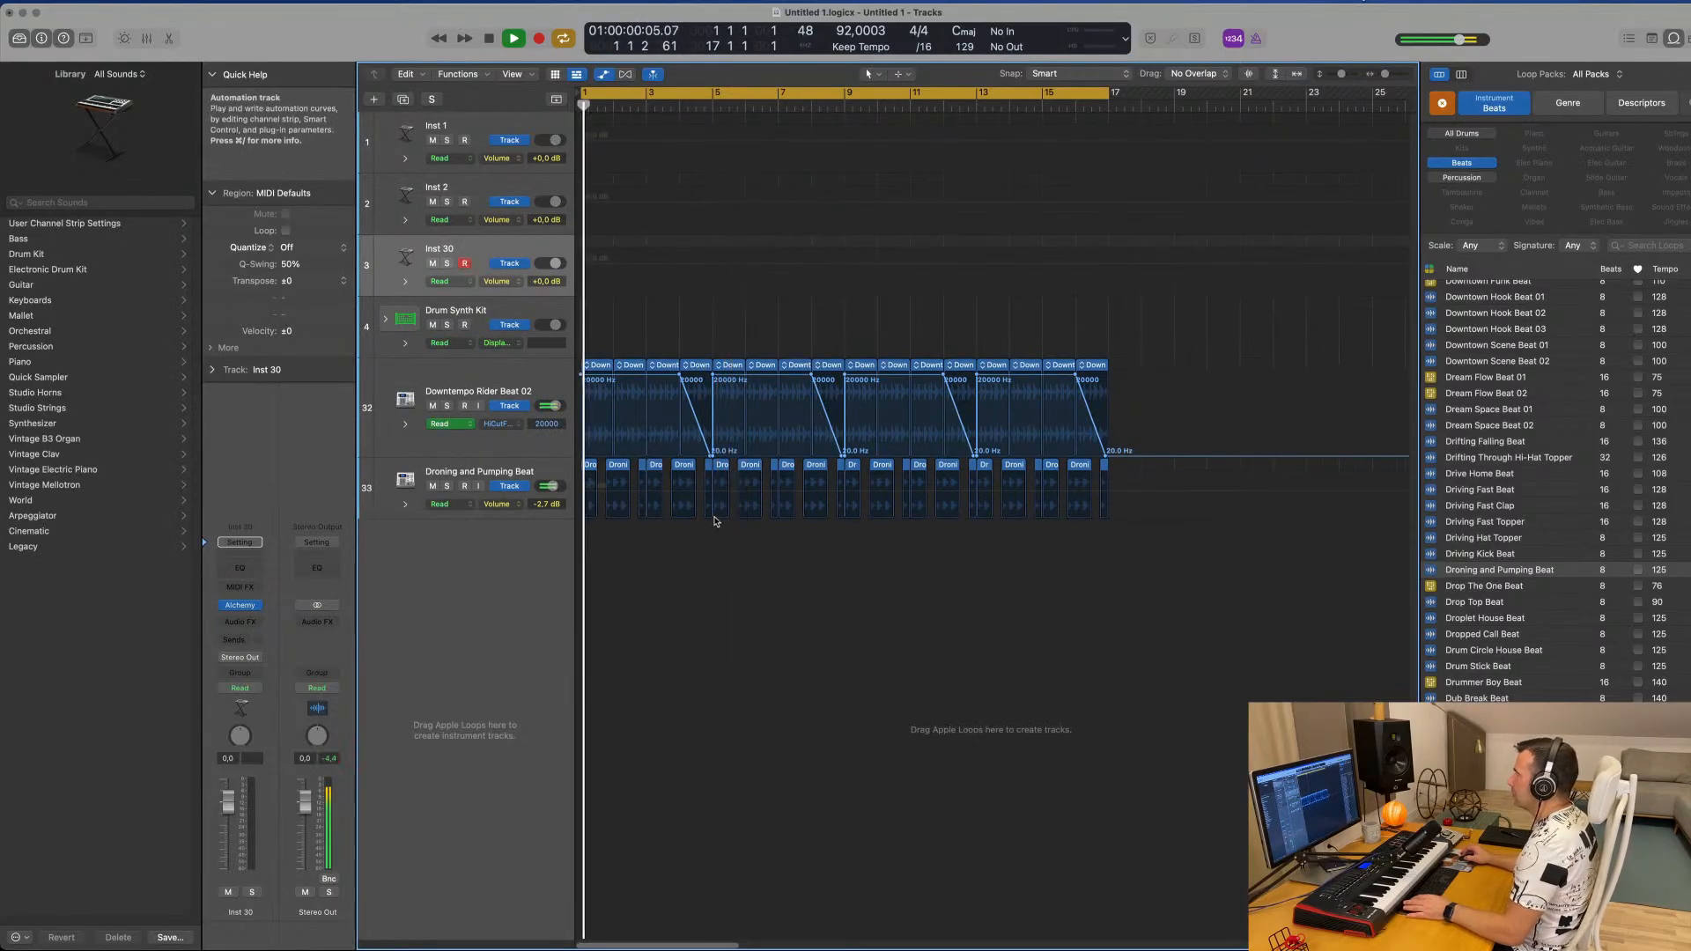
pyautogui.press('space')
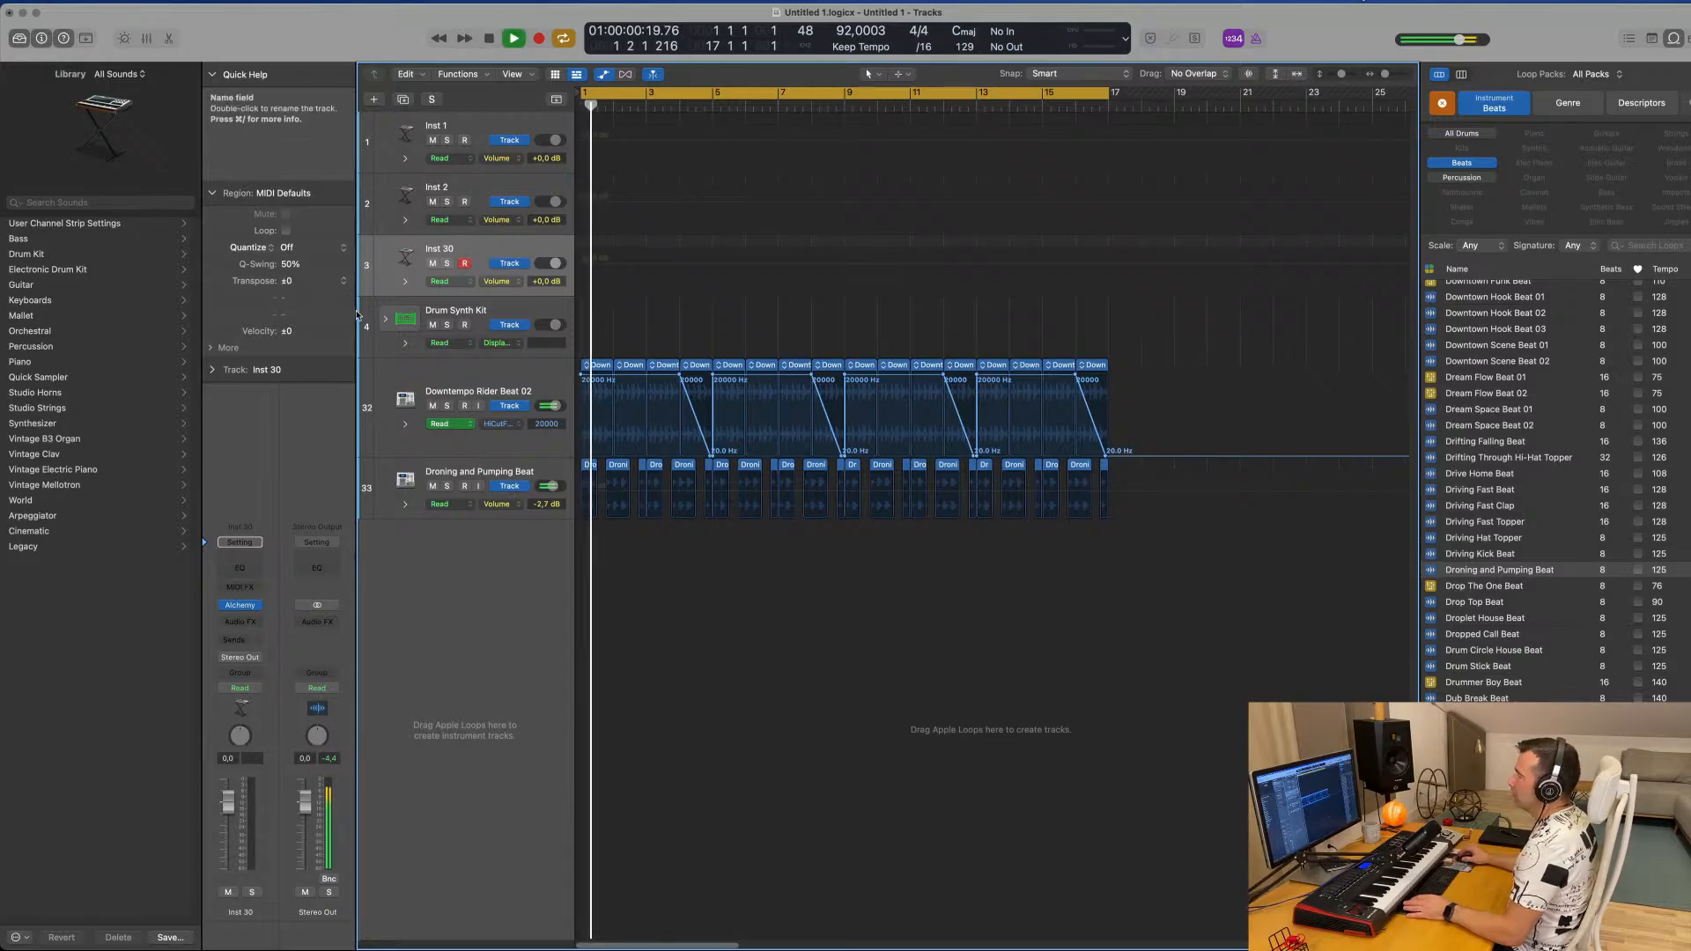
pyautogui.press('space')
pyautogui.press('space')
# Load the Vintage Electric Piano instrument on the Inst 30 track in place of Alchemy and move its plug-in window aside.
pyautogui.click(259, 608)
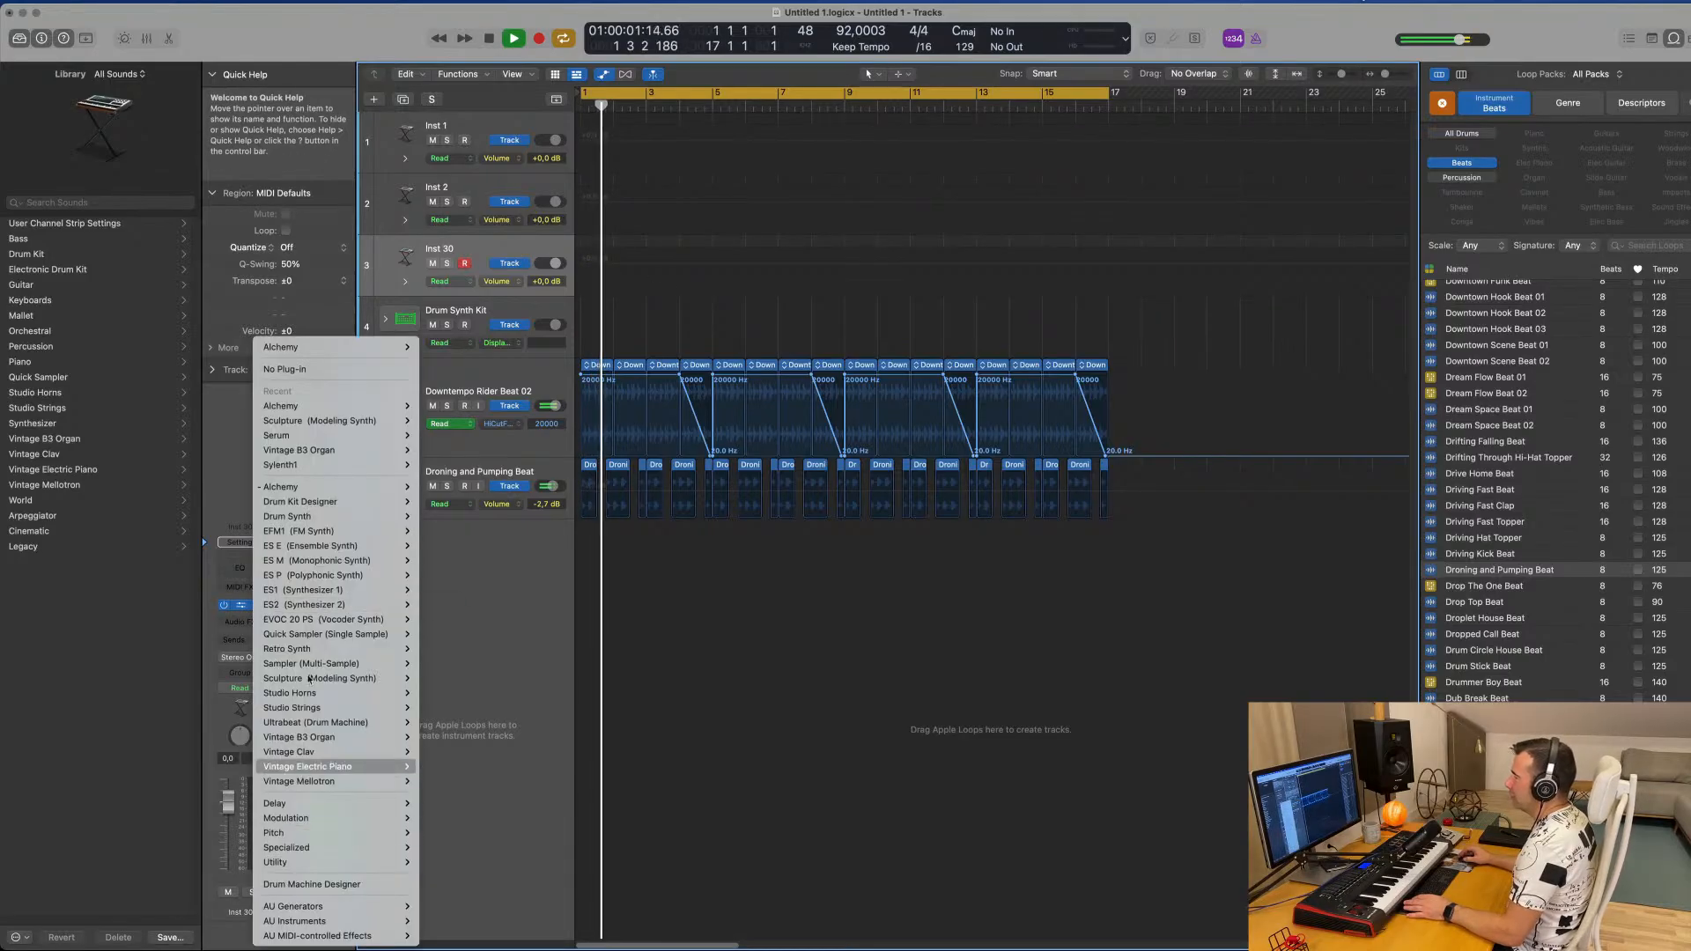
pyautogui.moveTo(308, 677)
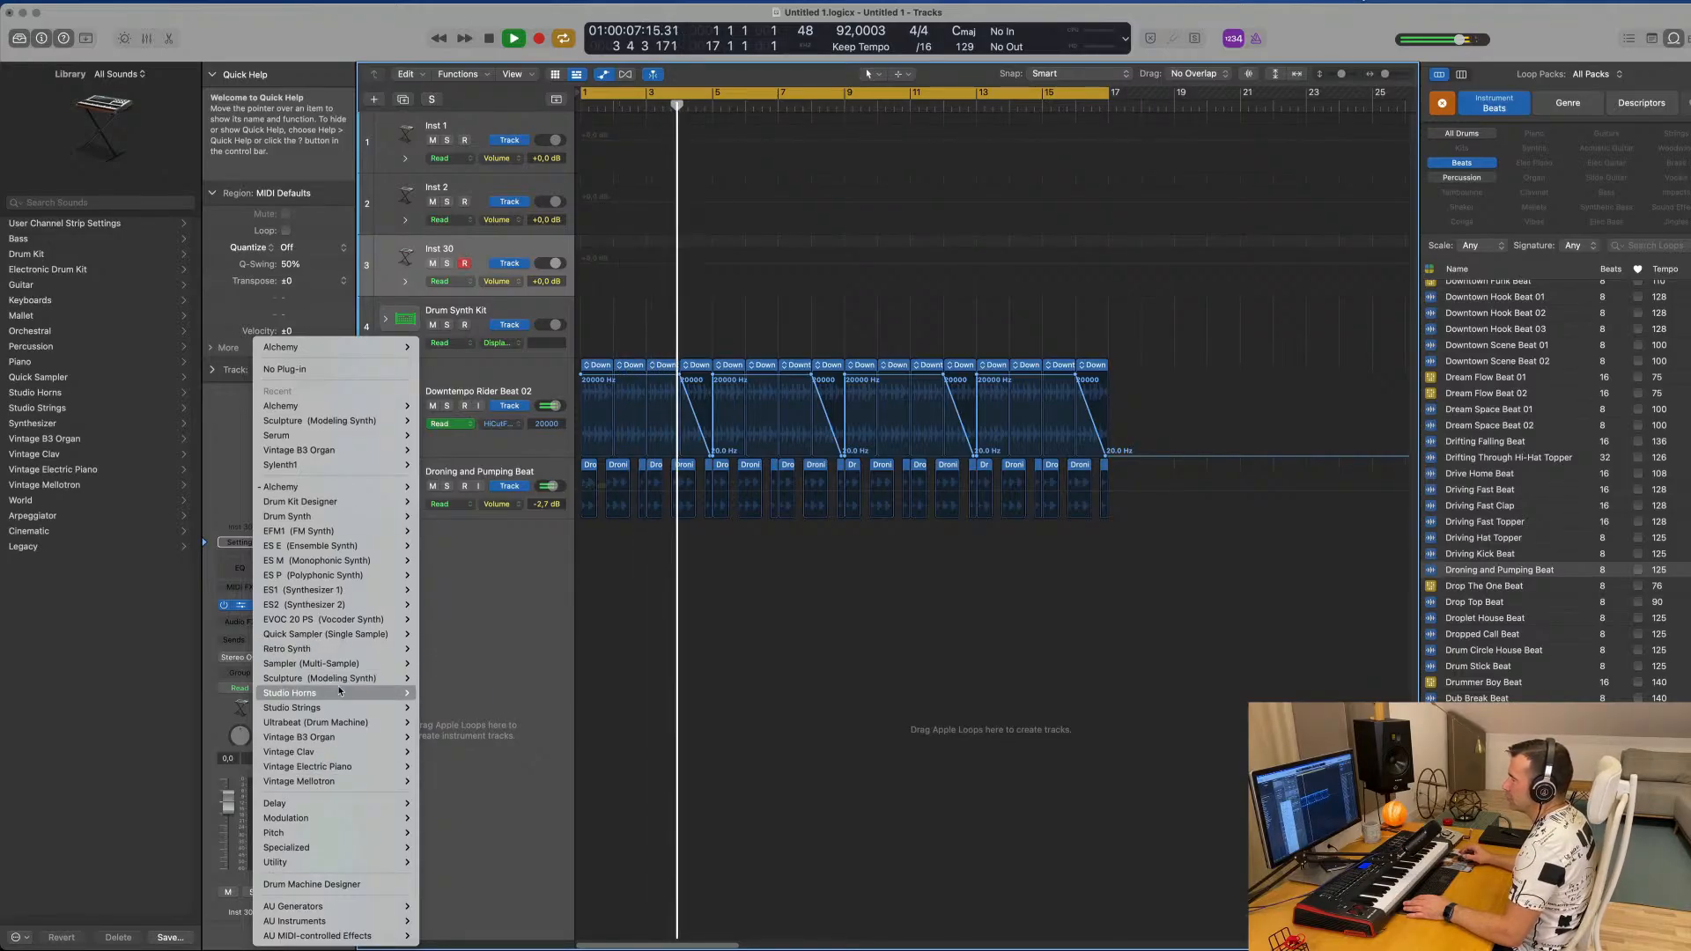
pyautogui.moveTo(337, 770)
pyautogui.click(438, 766)
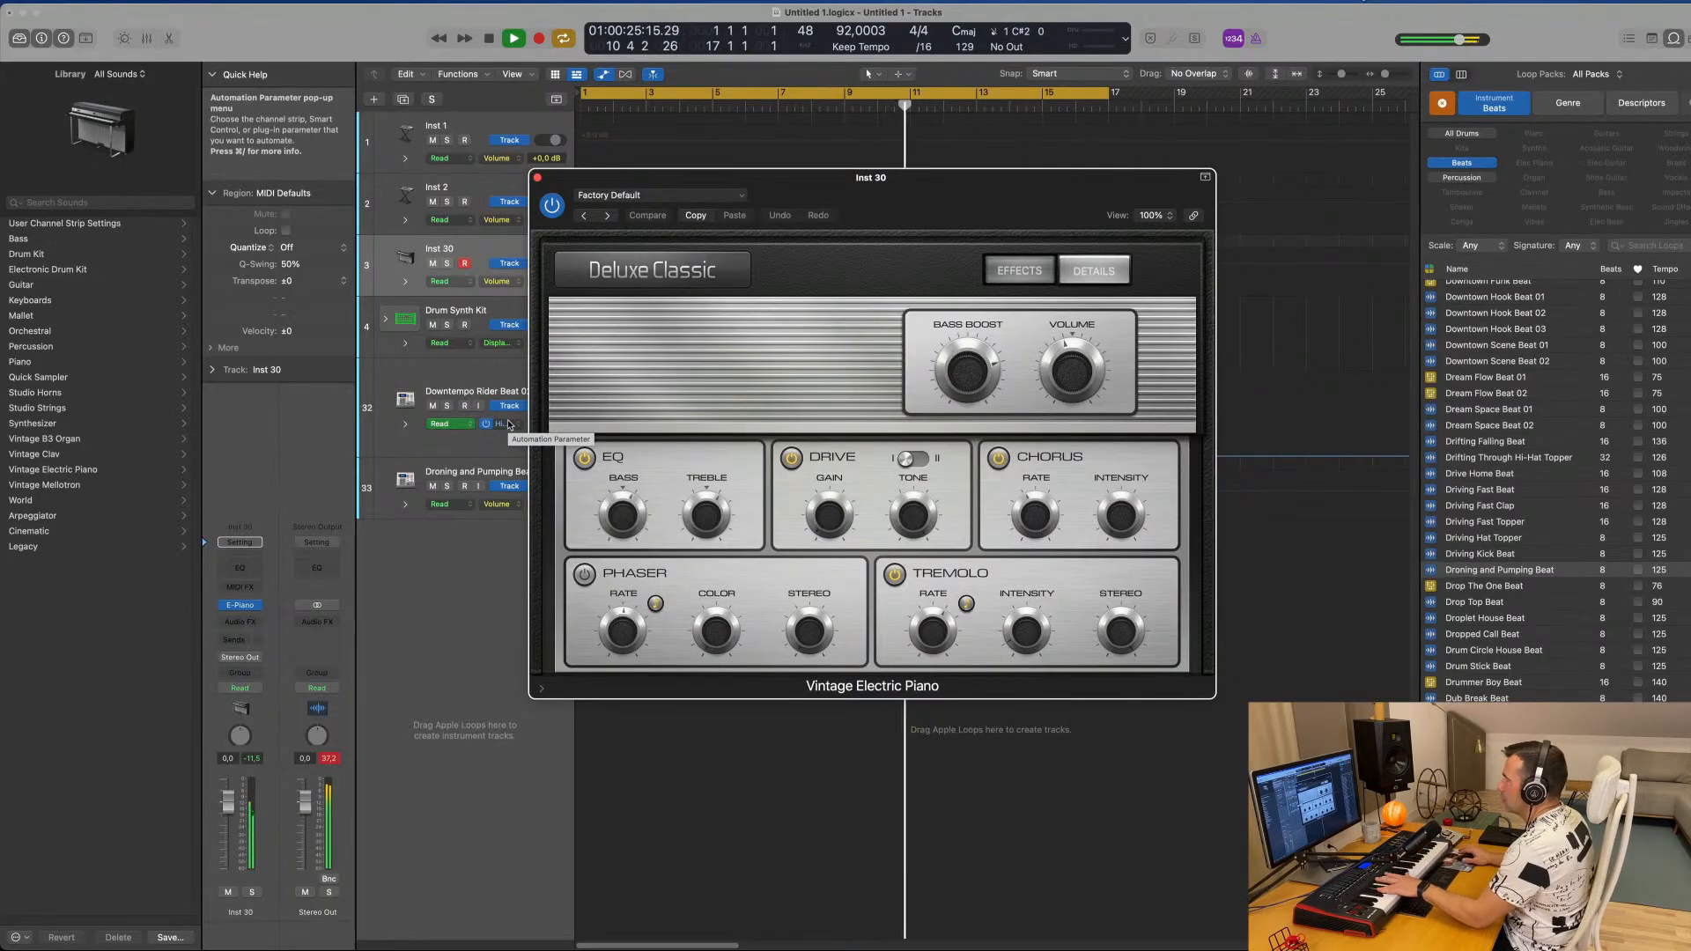
pyautogui.moveTo(811, 179); pyautogui.dragTo(1554, 314)
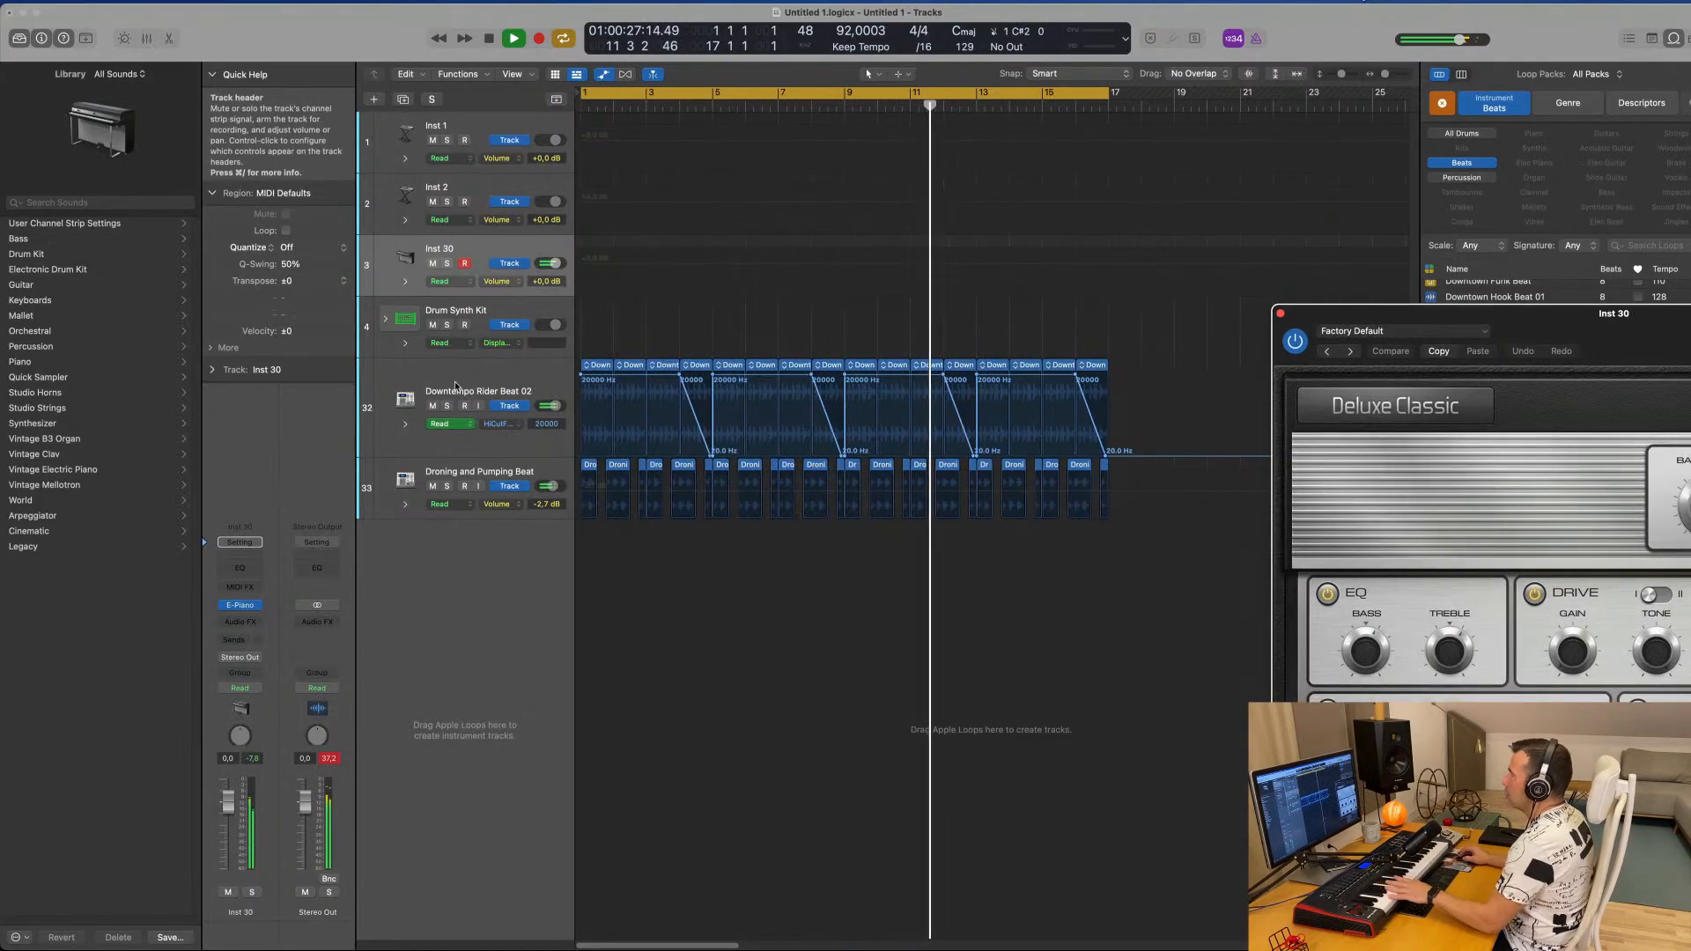
# Lower the Droning and Pumping Beat track's volume to -4.4 dB and play the arrangement again from the start.
pyautogui.click(513, 377)
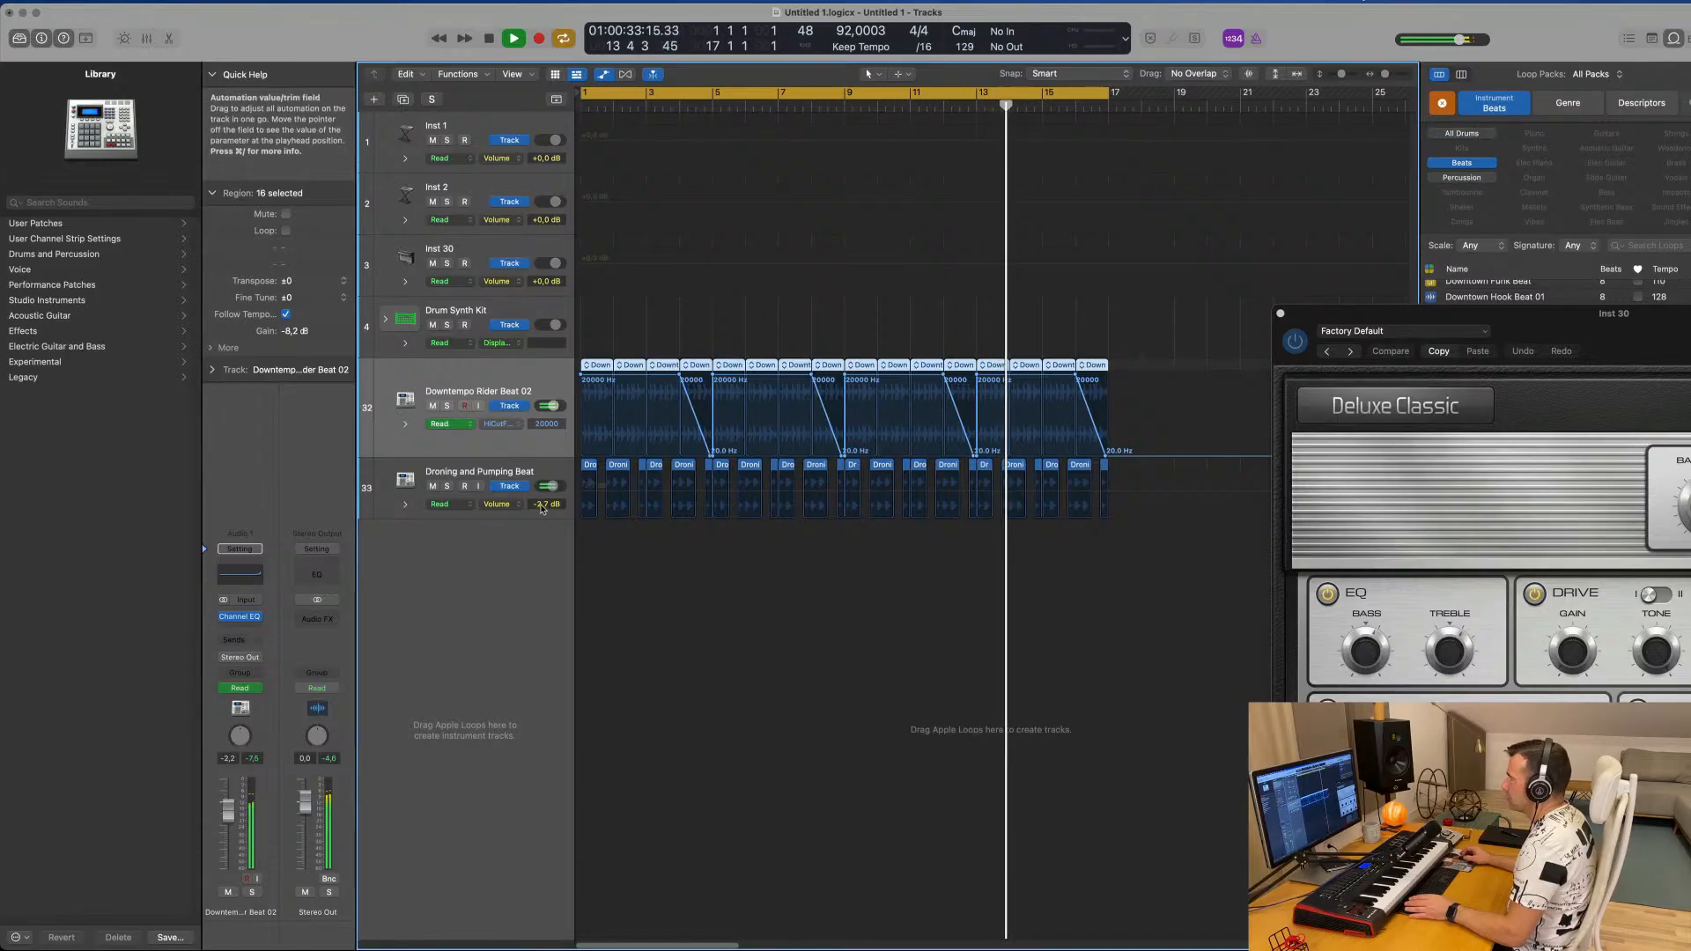
pyautogui.click(542, 473)
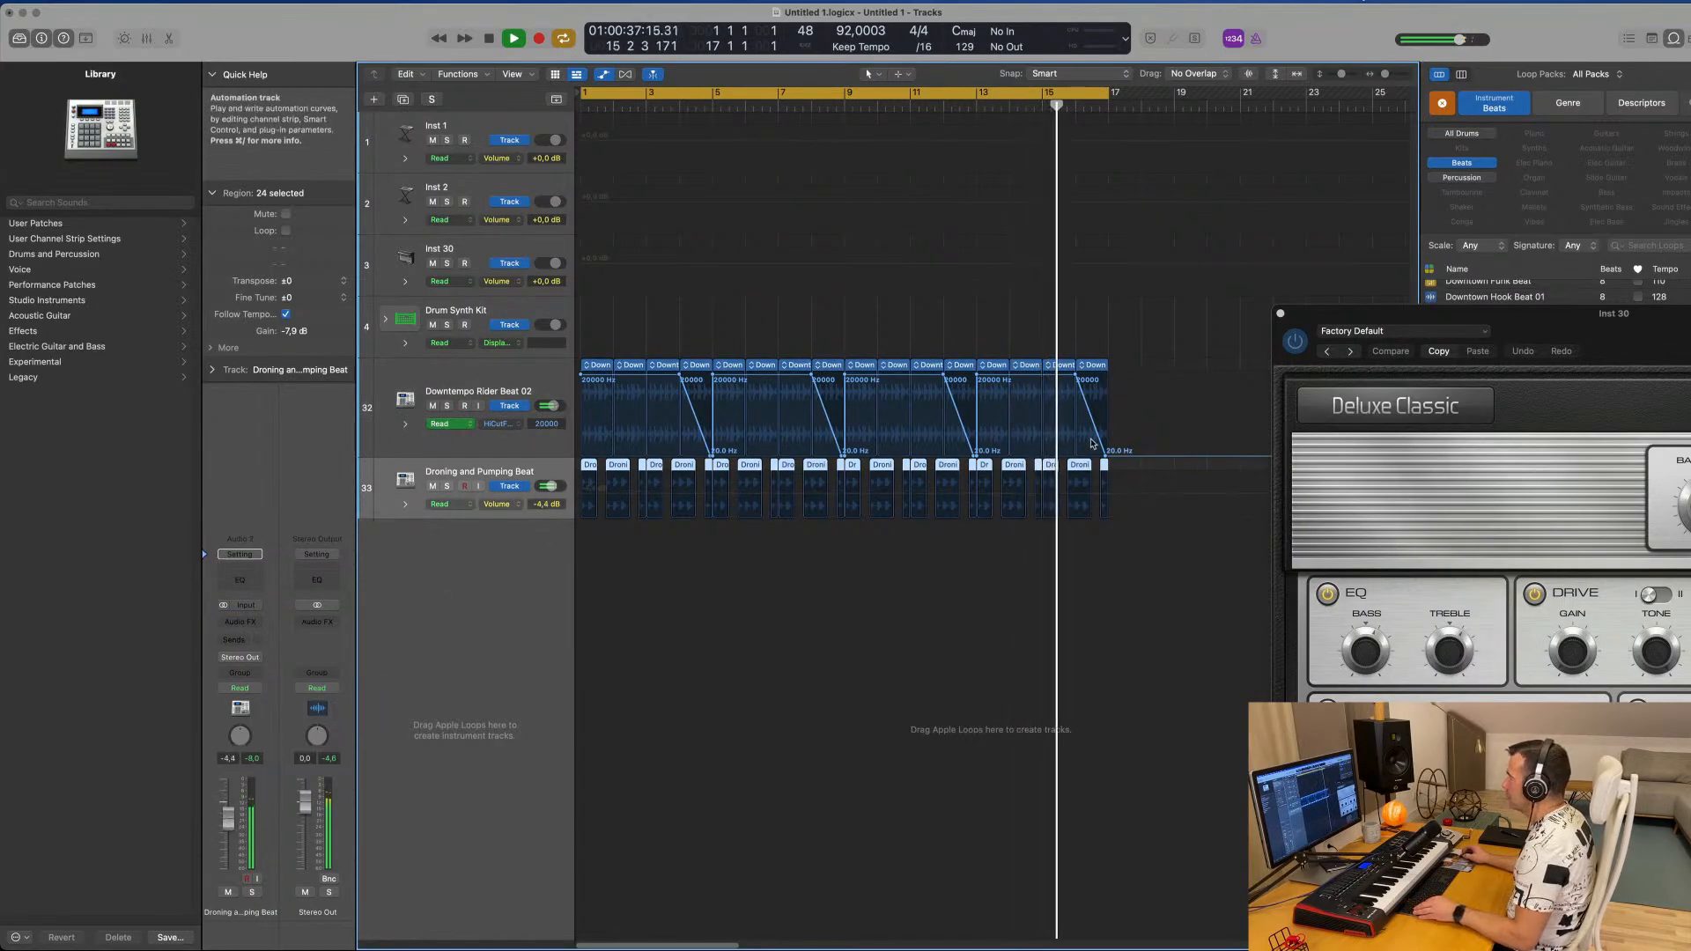
pyautogui.scroll(2, 648, 414)
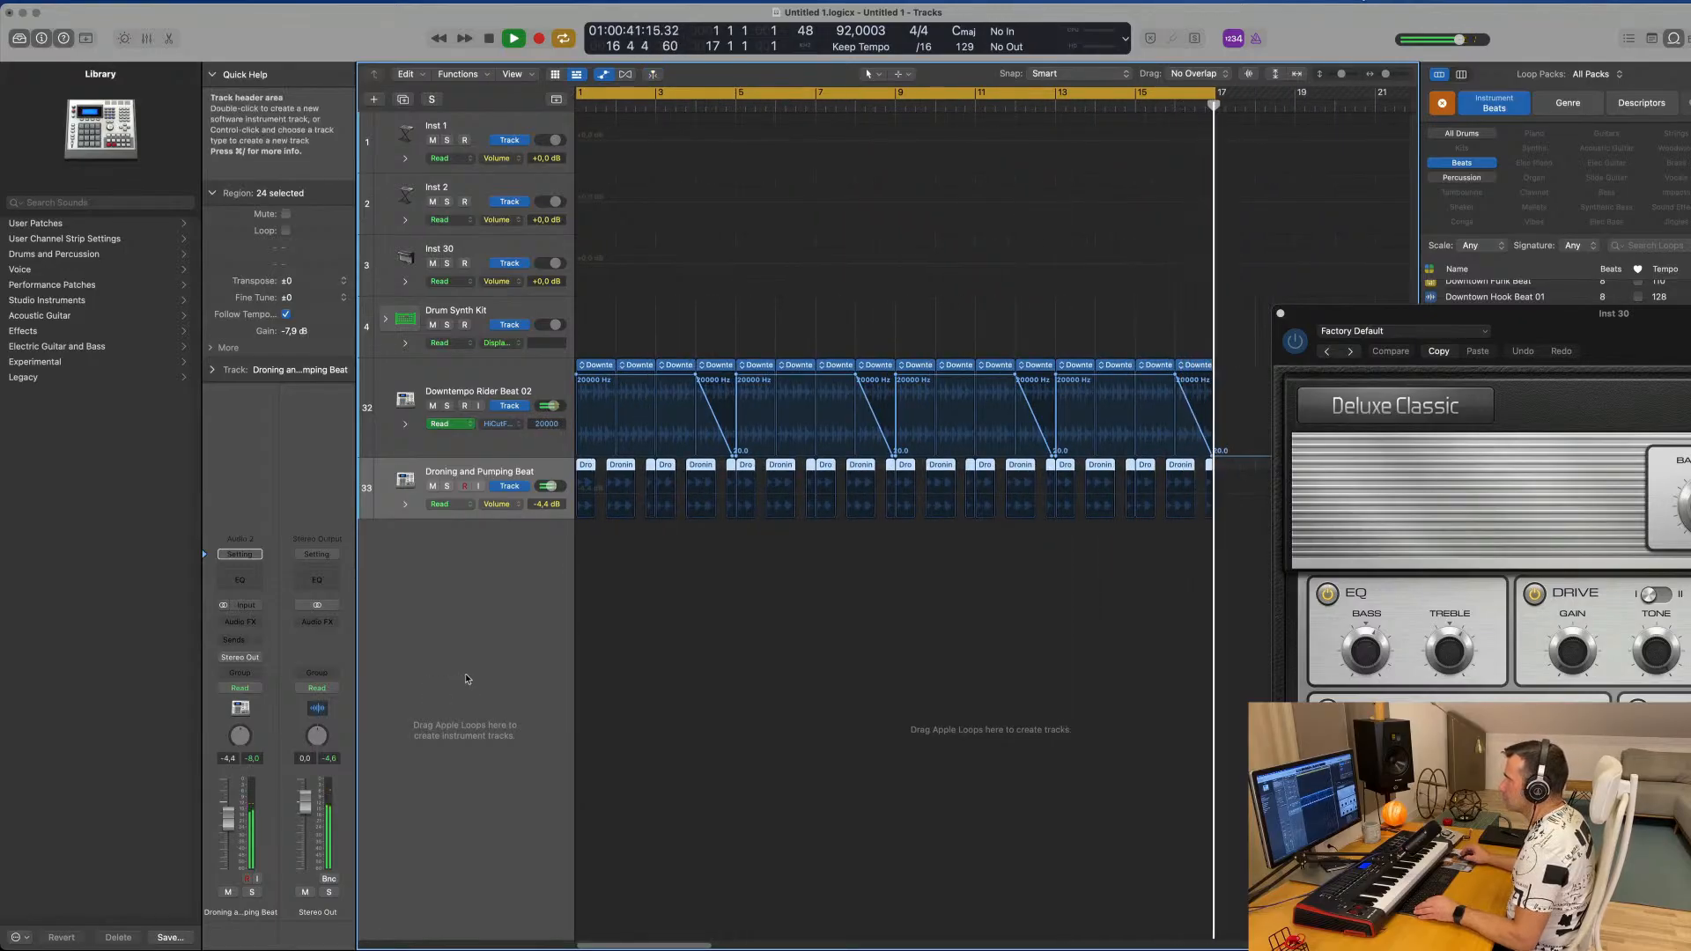
pyautogui.press('space')
pyautogui.press('space')
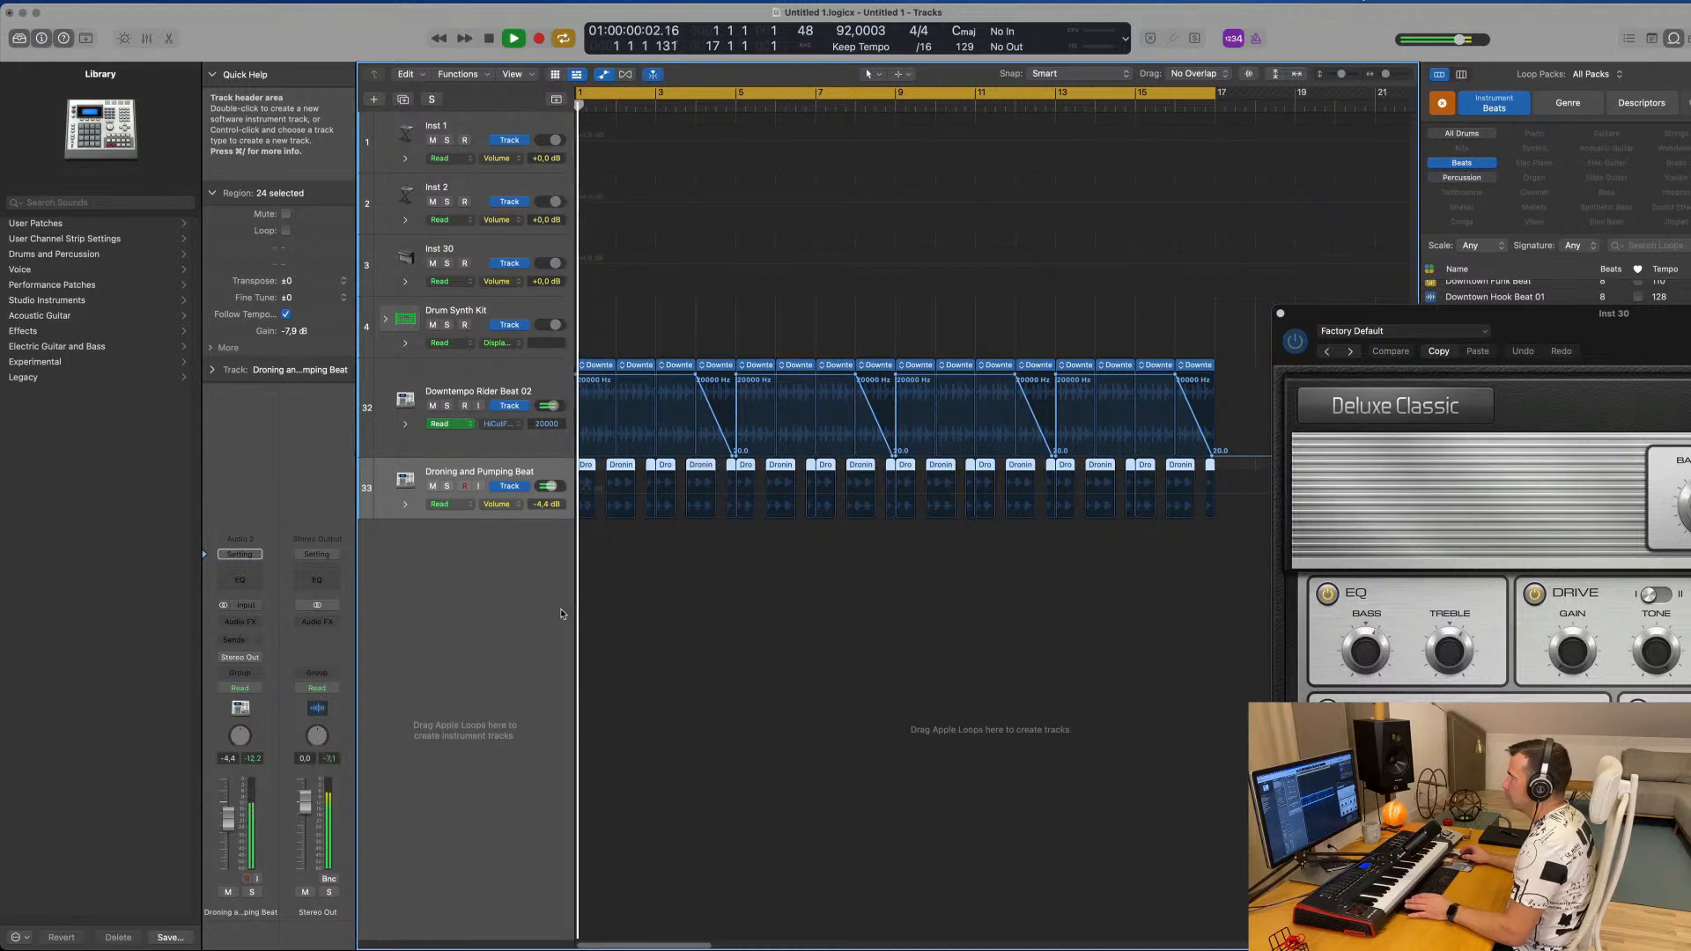
# Nudge the 20000 Hz high cut automation point at bar 1 slightly later and place the bar 5 one at 5 1 1 122.
pyautogui.press('space')
pyautogui.click(525, 450)
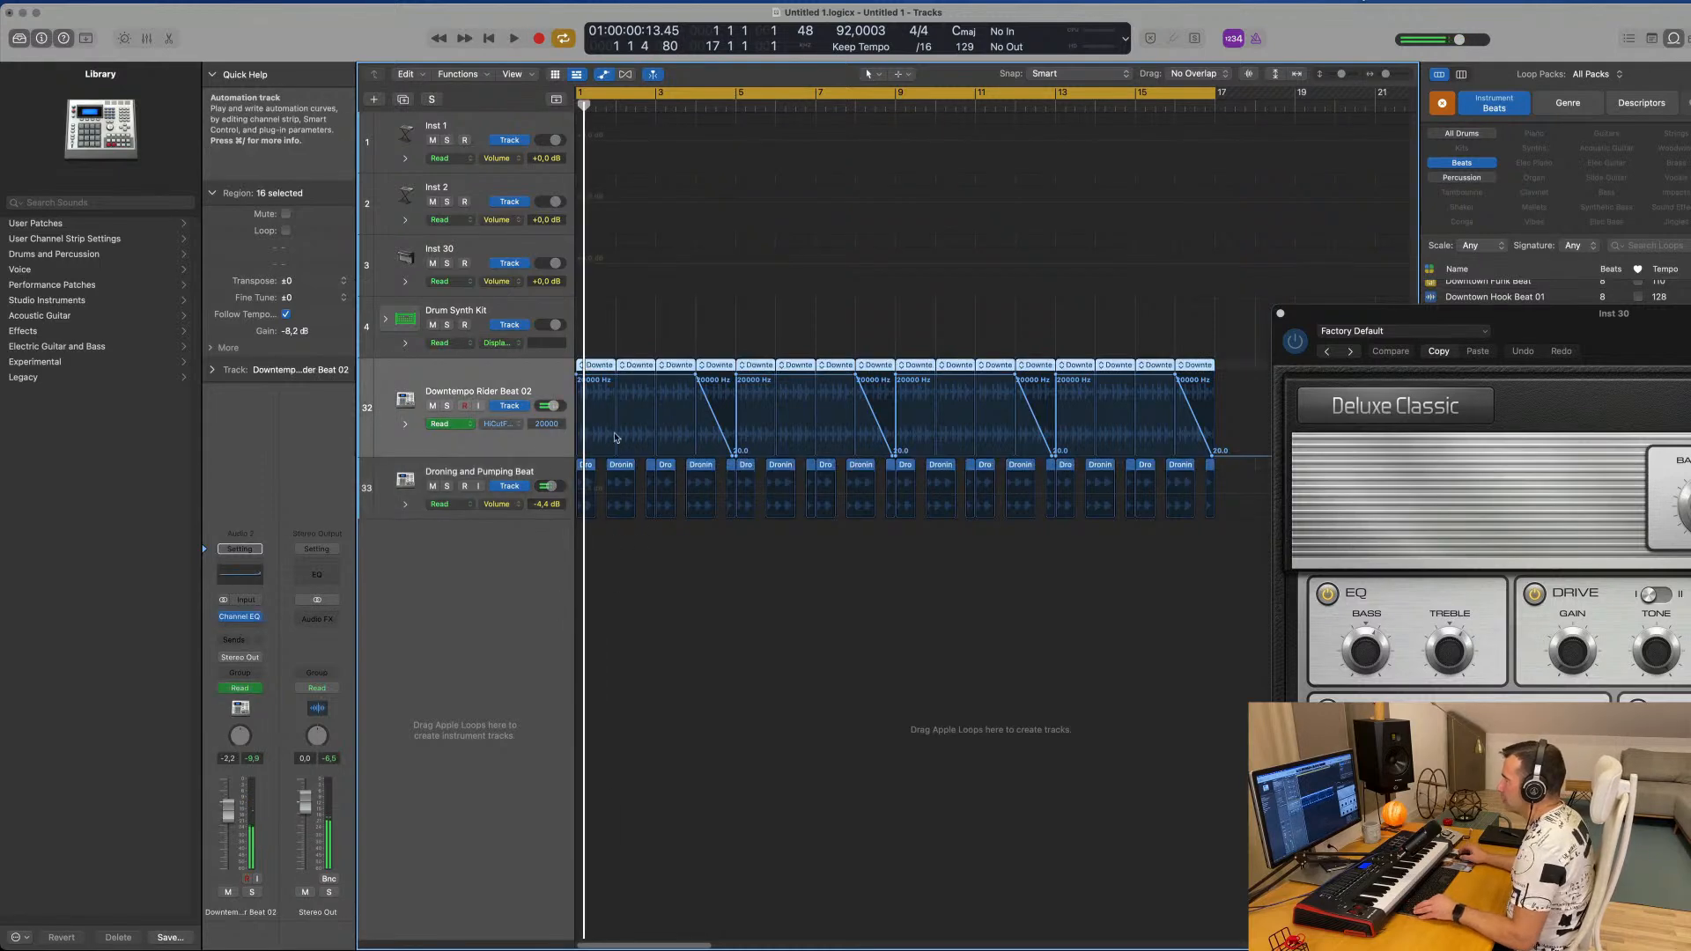
pyautogui.scroll(2, 617, 438)
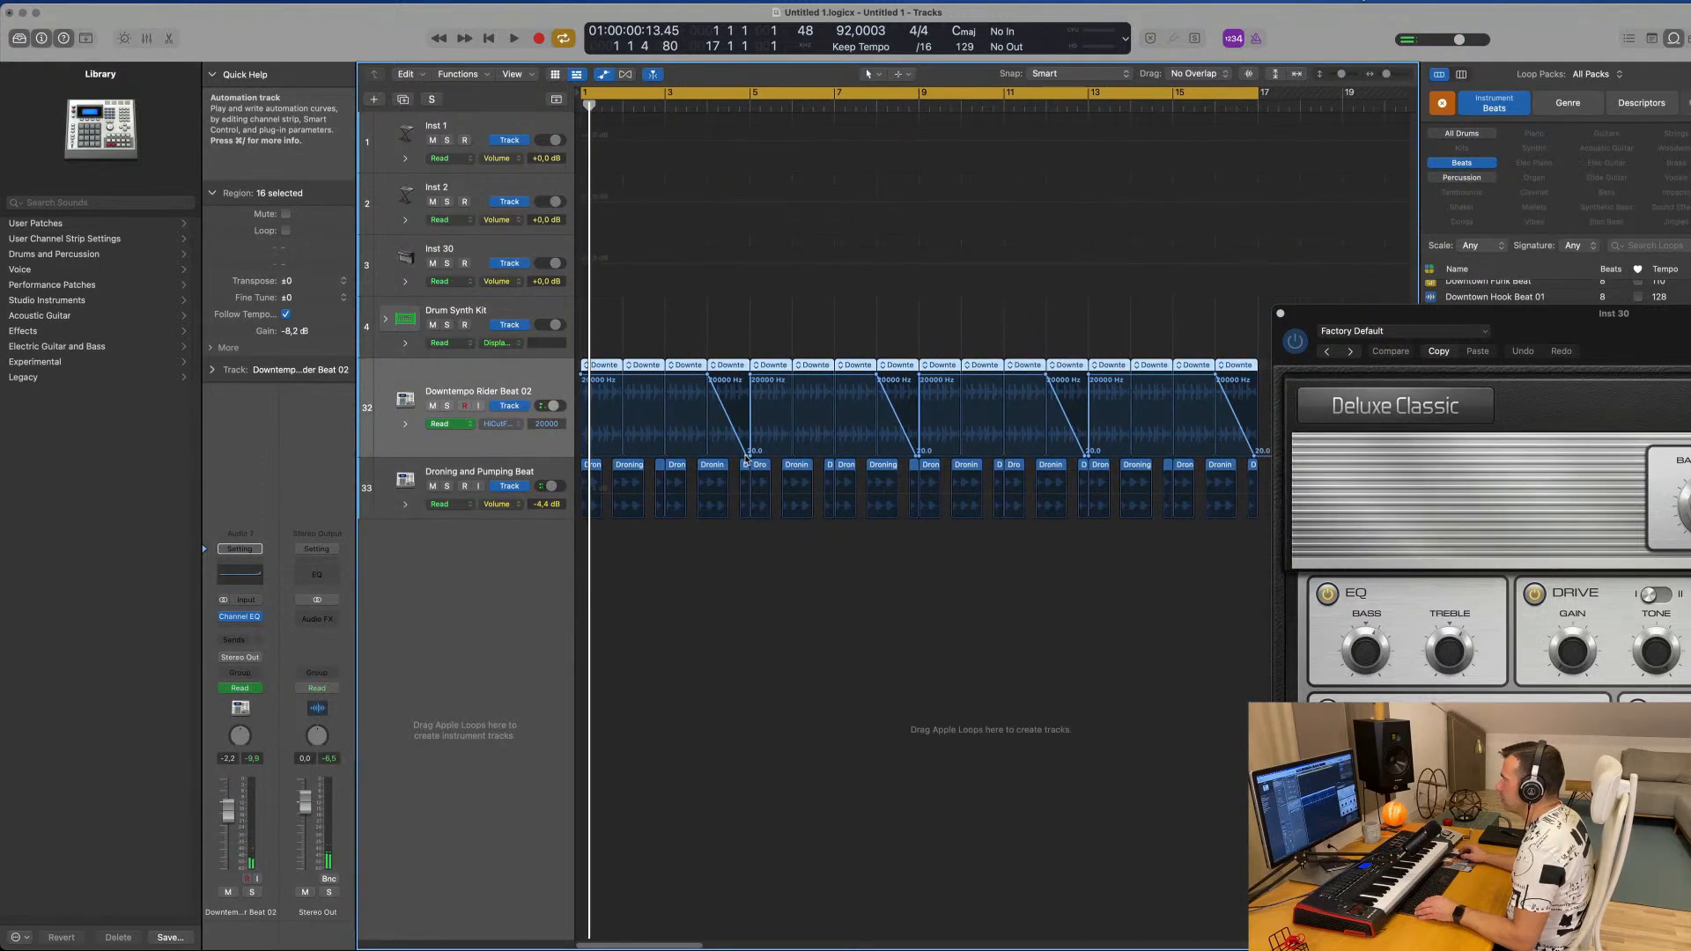
pyautogui.click(747, 452)
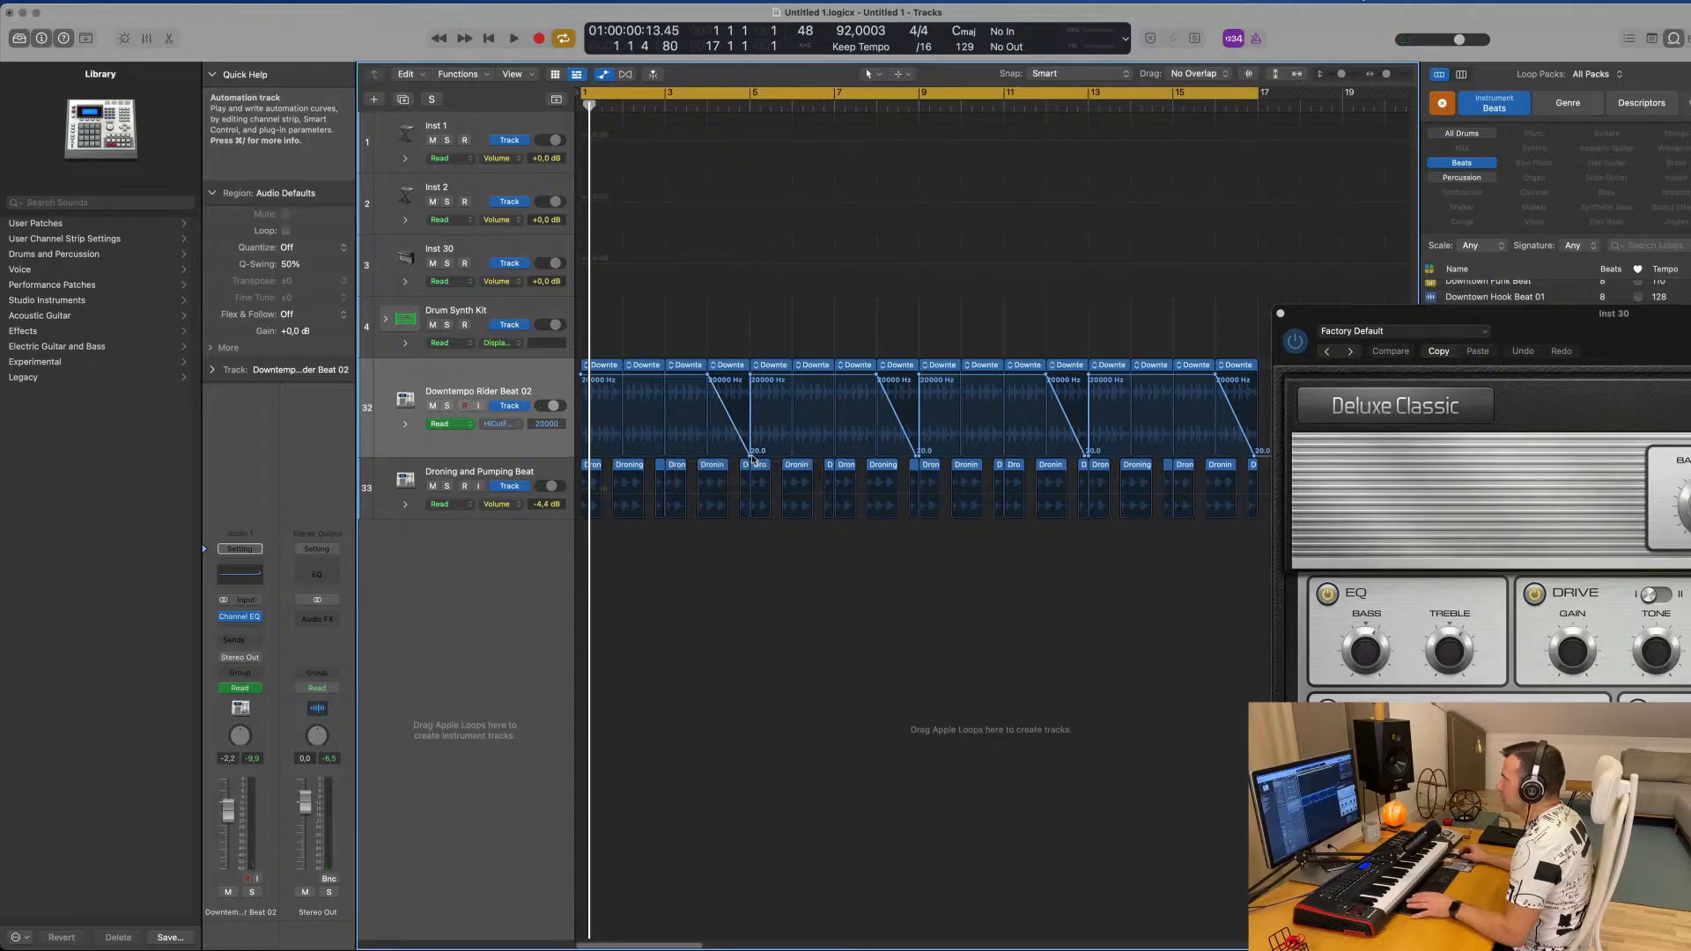
pyautogui.press('space')
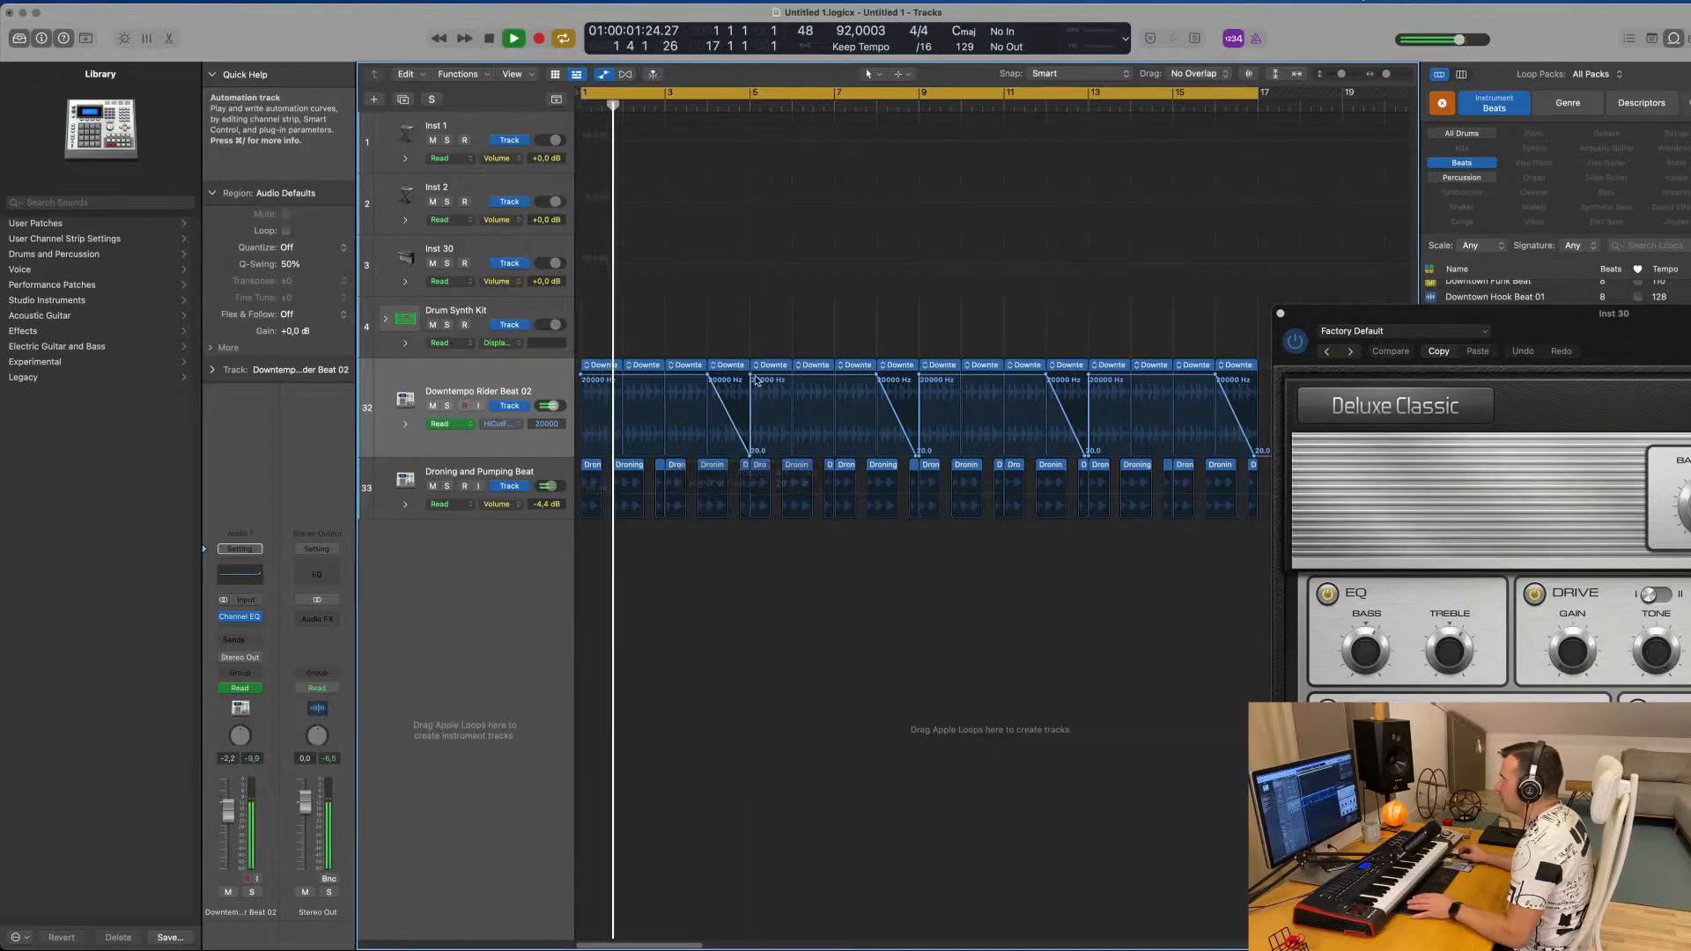
pyautogui.moveTo(750, 375); pyautogui.dragTo(754, 375)
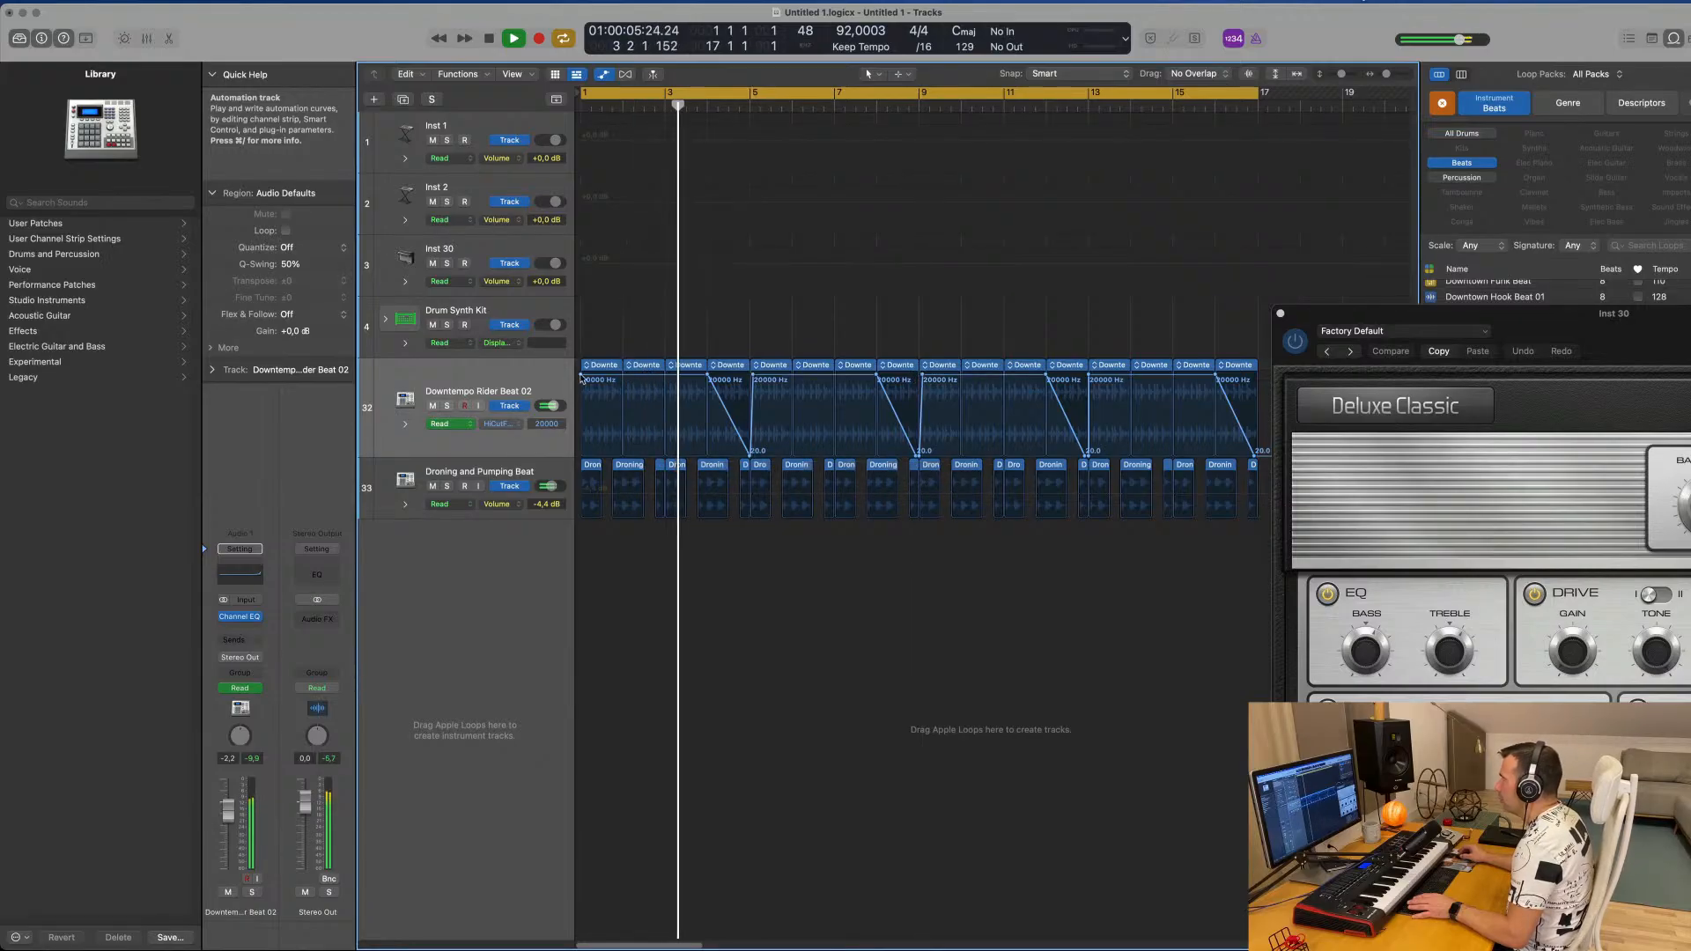
pyautogui.moveTo(581, 376); pyautogui.dragTo(590, 375)
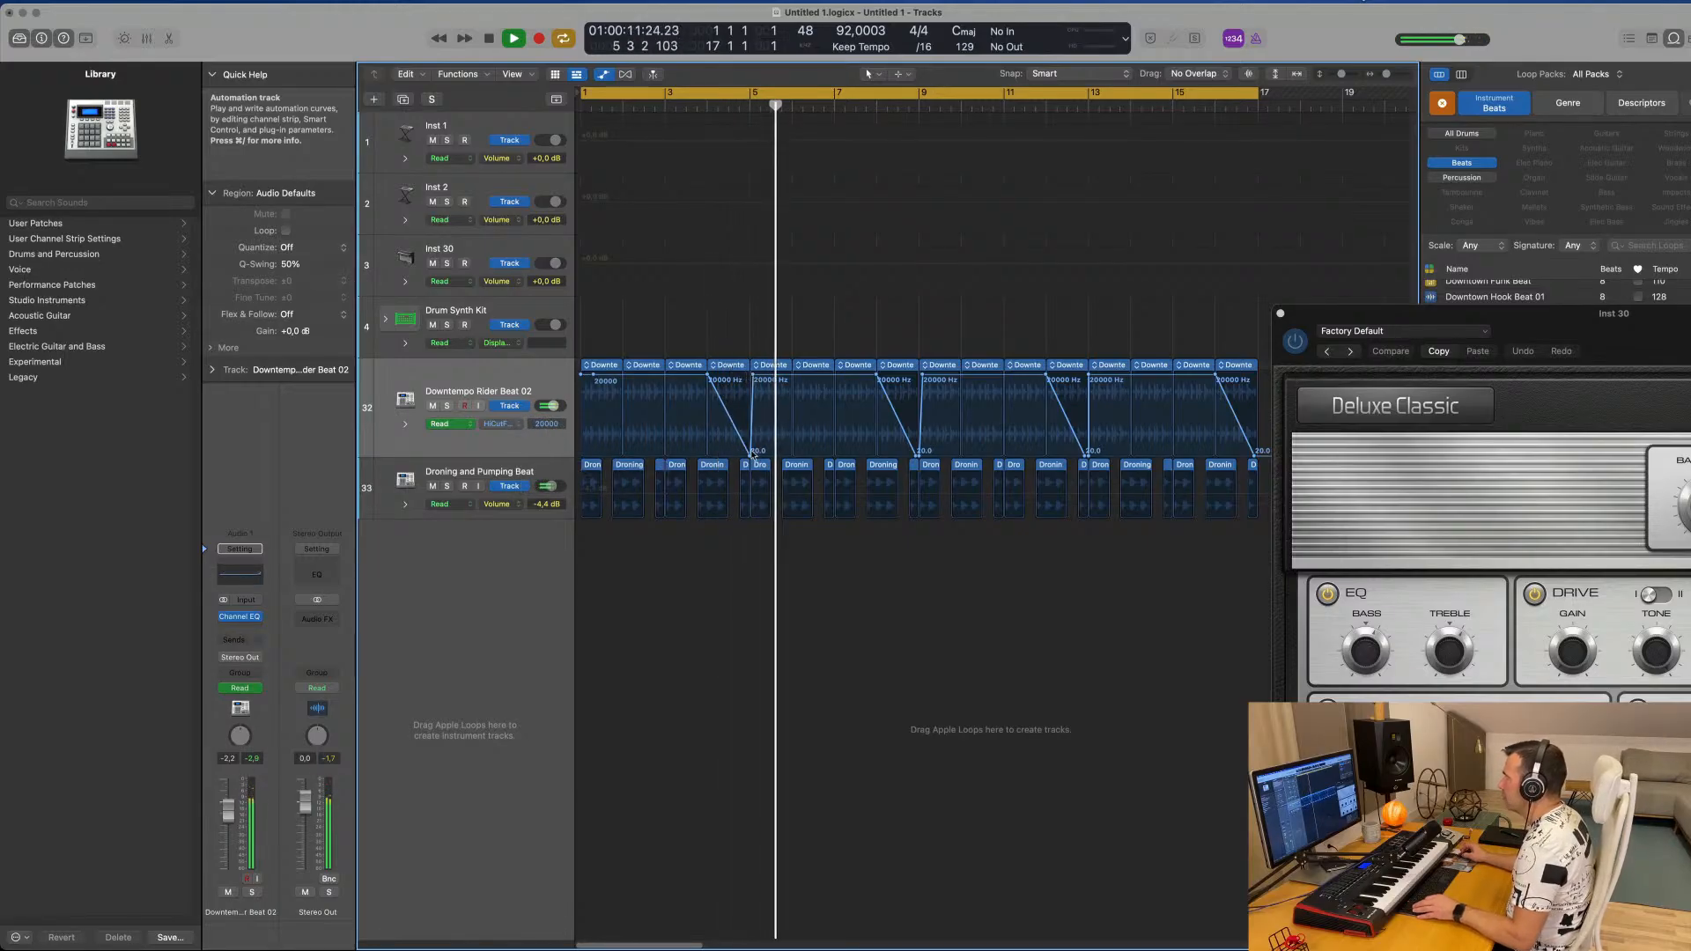
pyautogui.moveTo(754, 379); pyautogui.dragTo(677, 350)
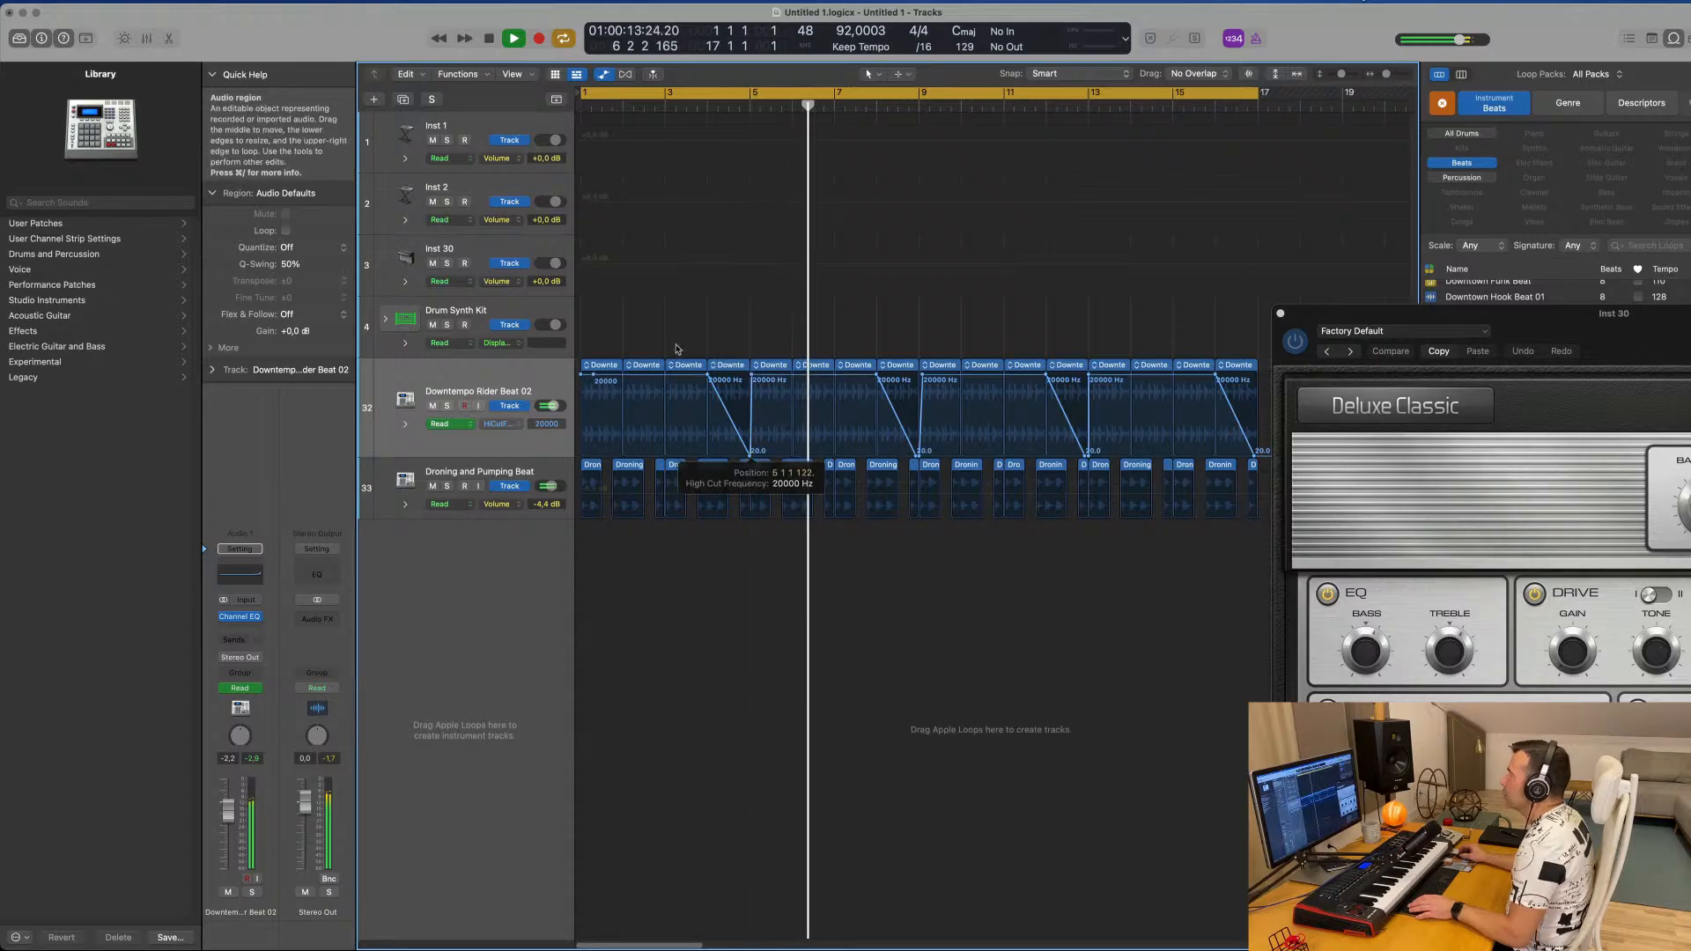
# Restart playback from bar 1 and lower the Droning and Pumping Beat track's volume to -9.0 dB.
pyautogui.press('Return')
pyautogui.press('super+Left')
pyautogui.press('super+Left')
pyautogui.press('super+Left')
pyautogui.press('super+Left')
pyautogui.press('super+Left')
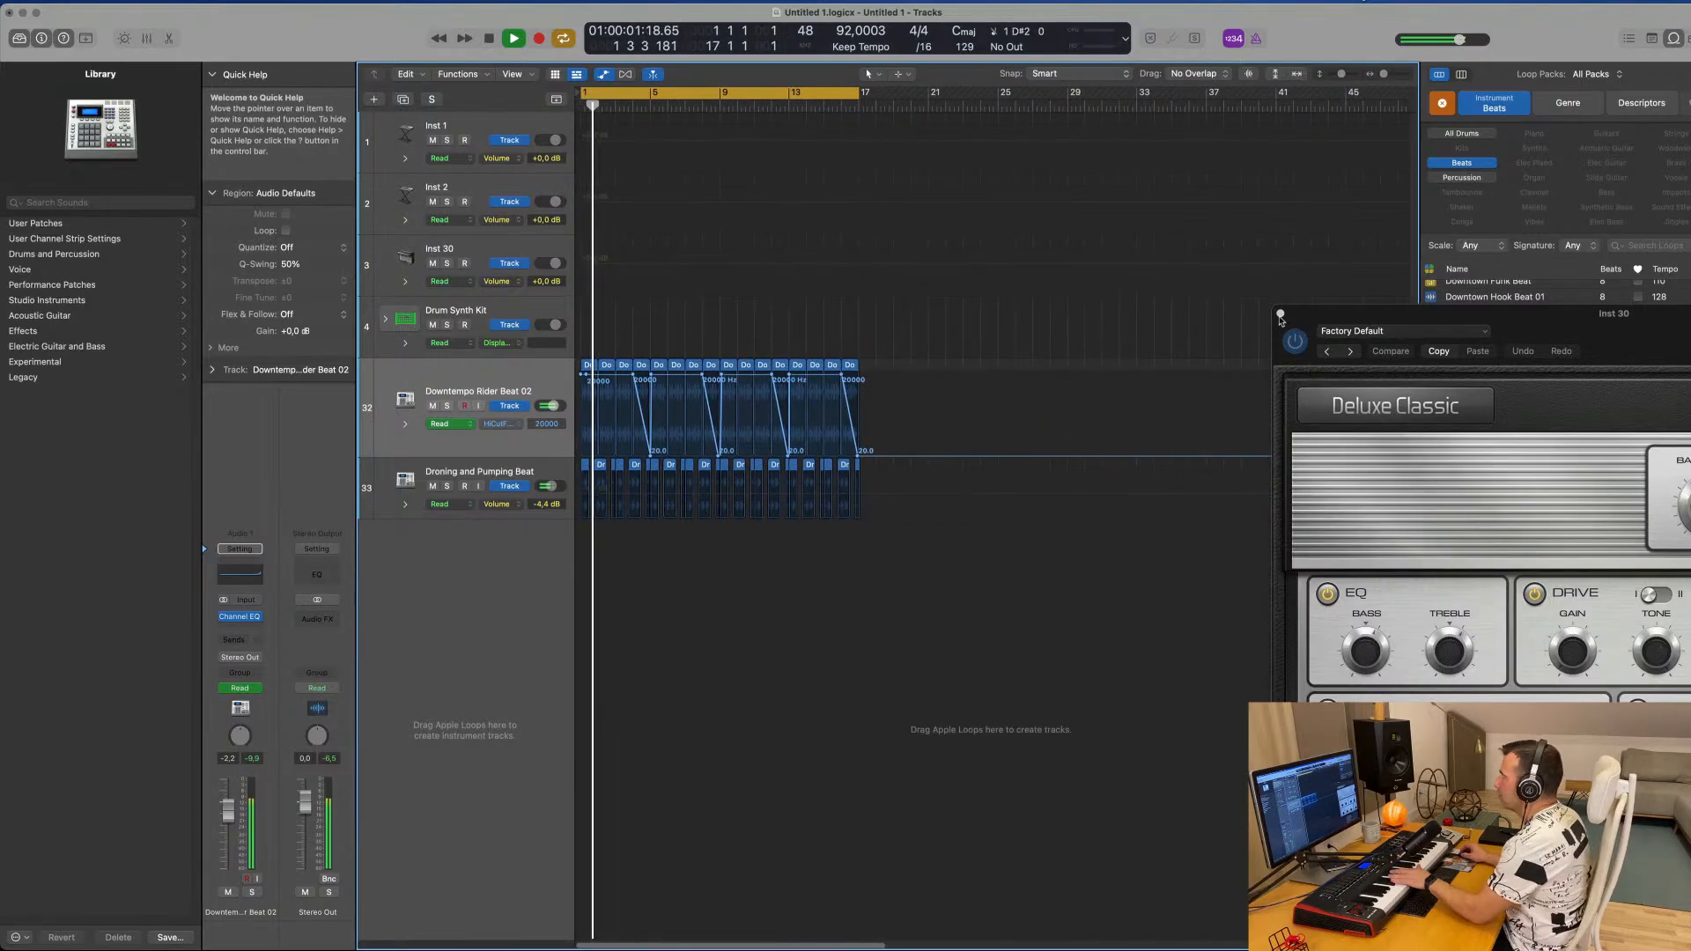
pyautogui.click(427, 514)
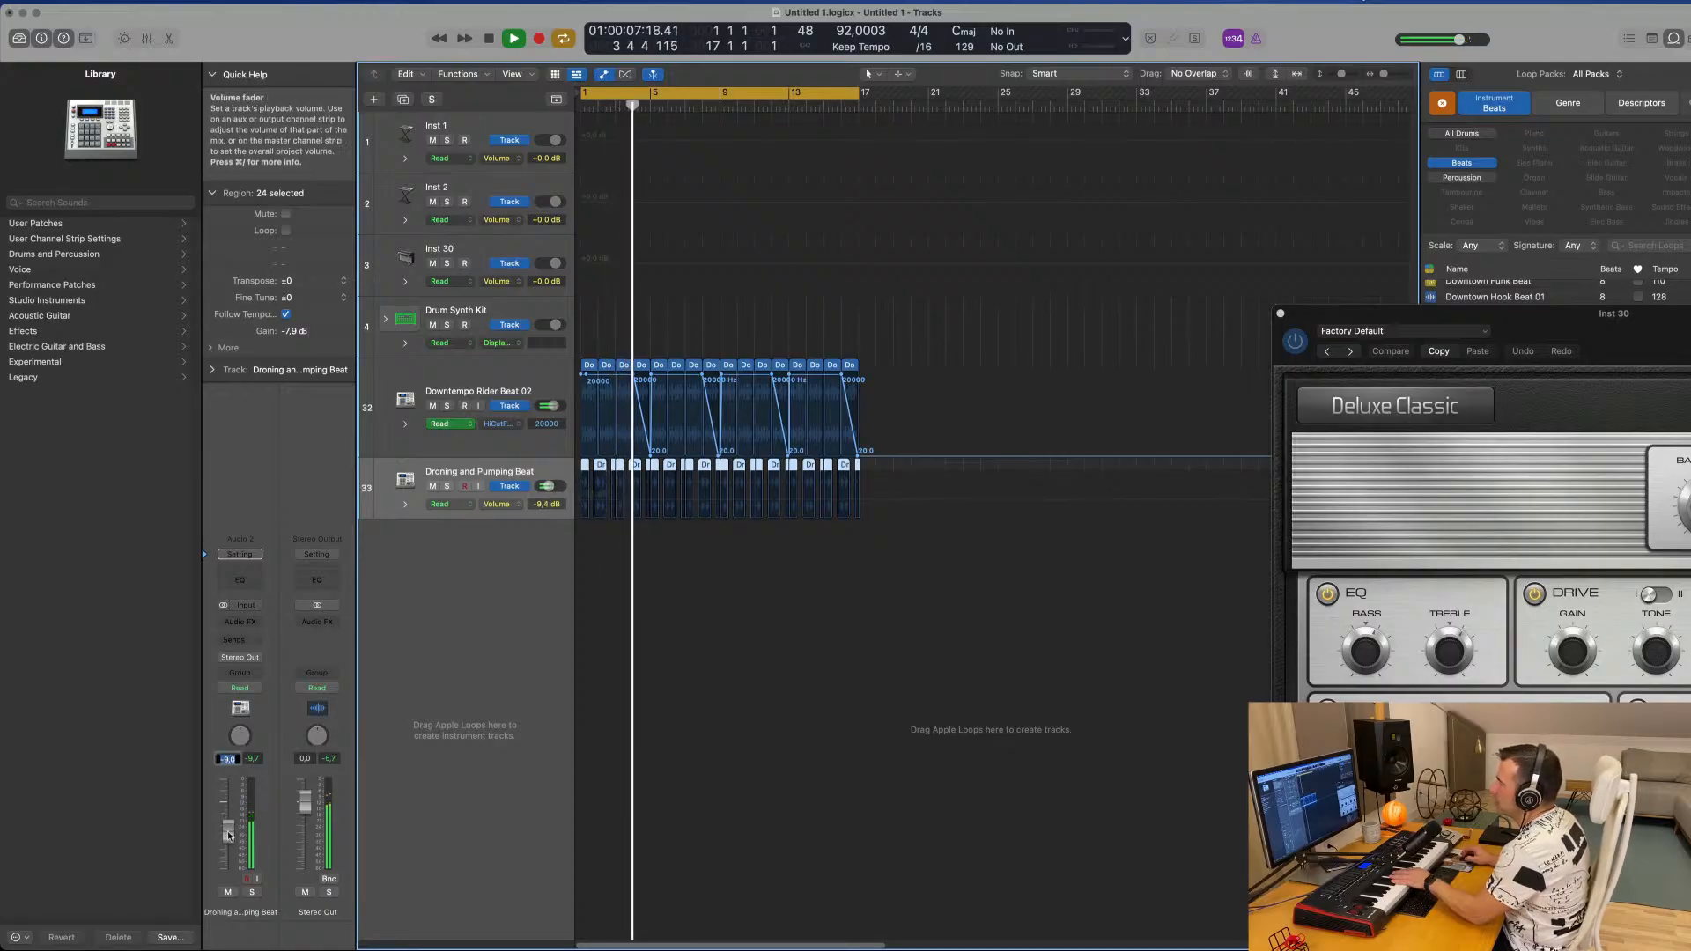
# Open the Channel EQ on the Downtempo Rider Beat 02 track and watch the high cut sweep during playback.
pyautogui.click(545, 371)
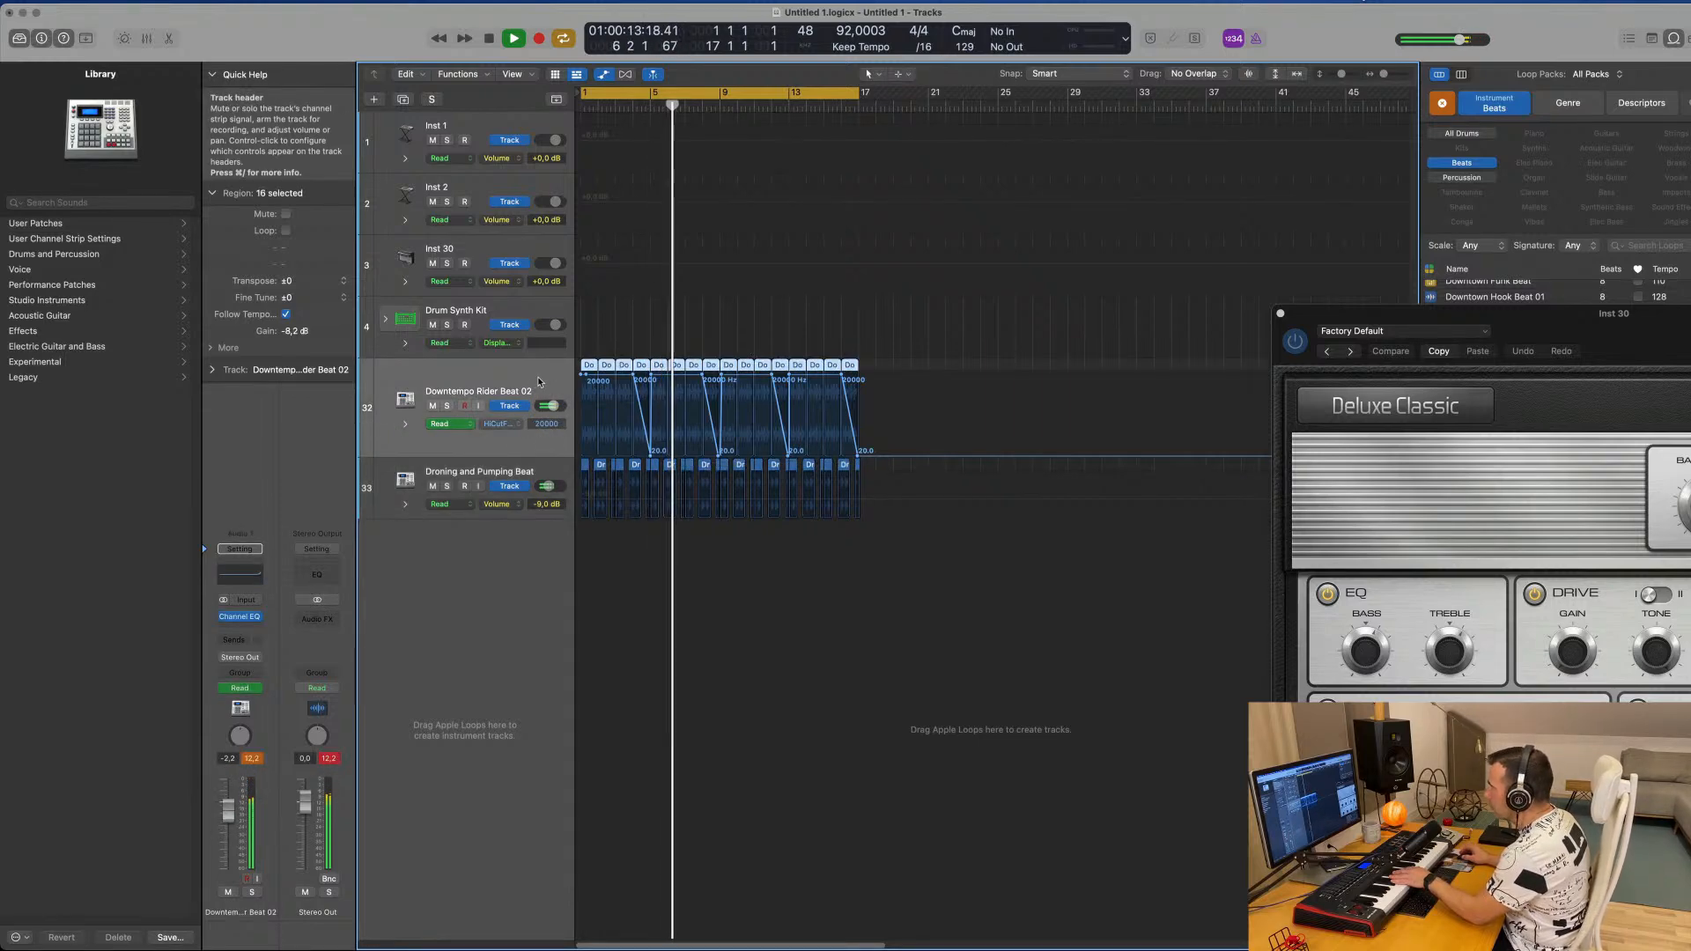
pyautogui.click(240, 617)
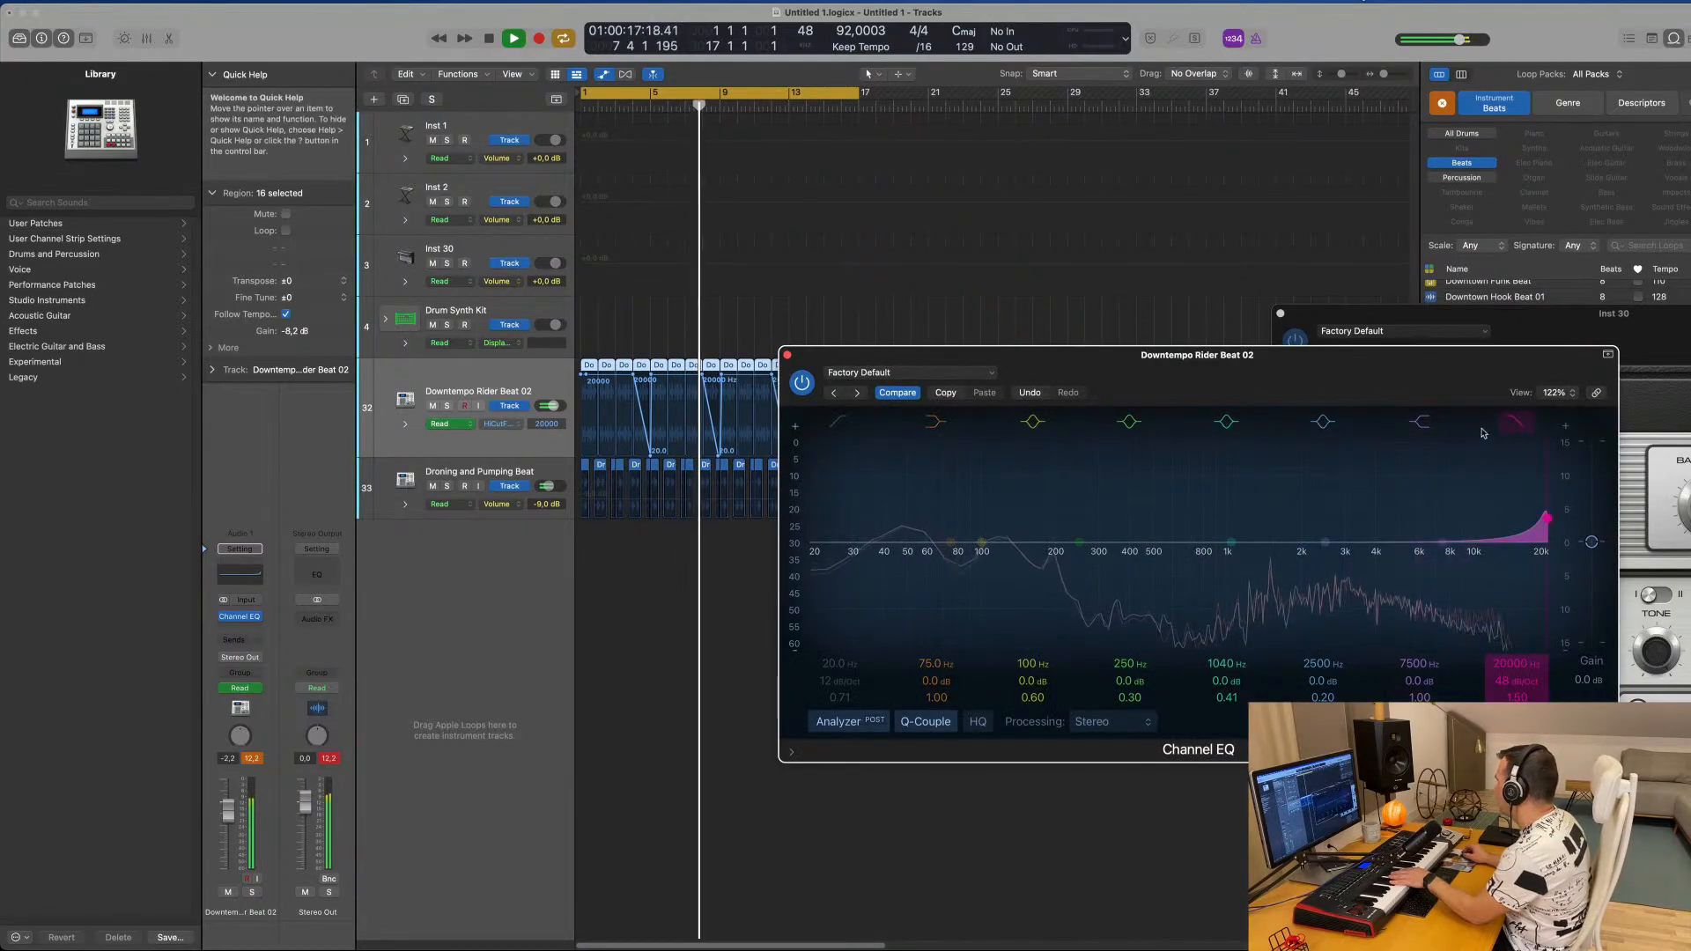
pyautogui.moveTo(1482, 433); pyautogui.dragTo(949, 493)
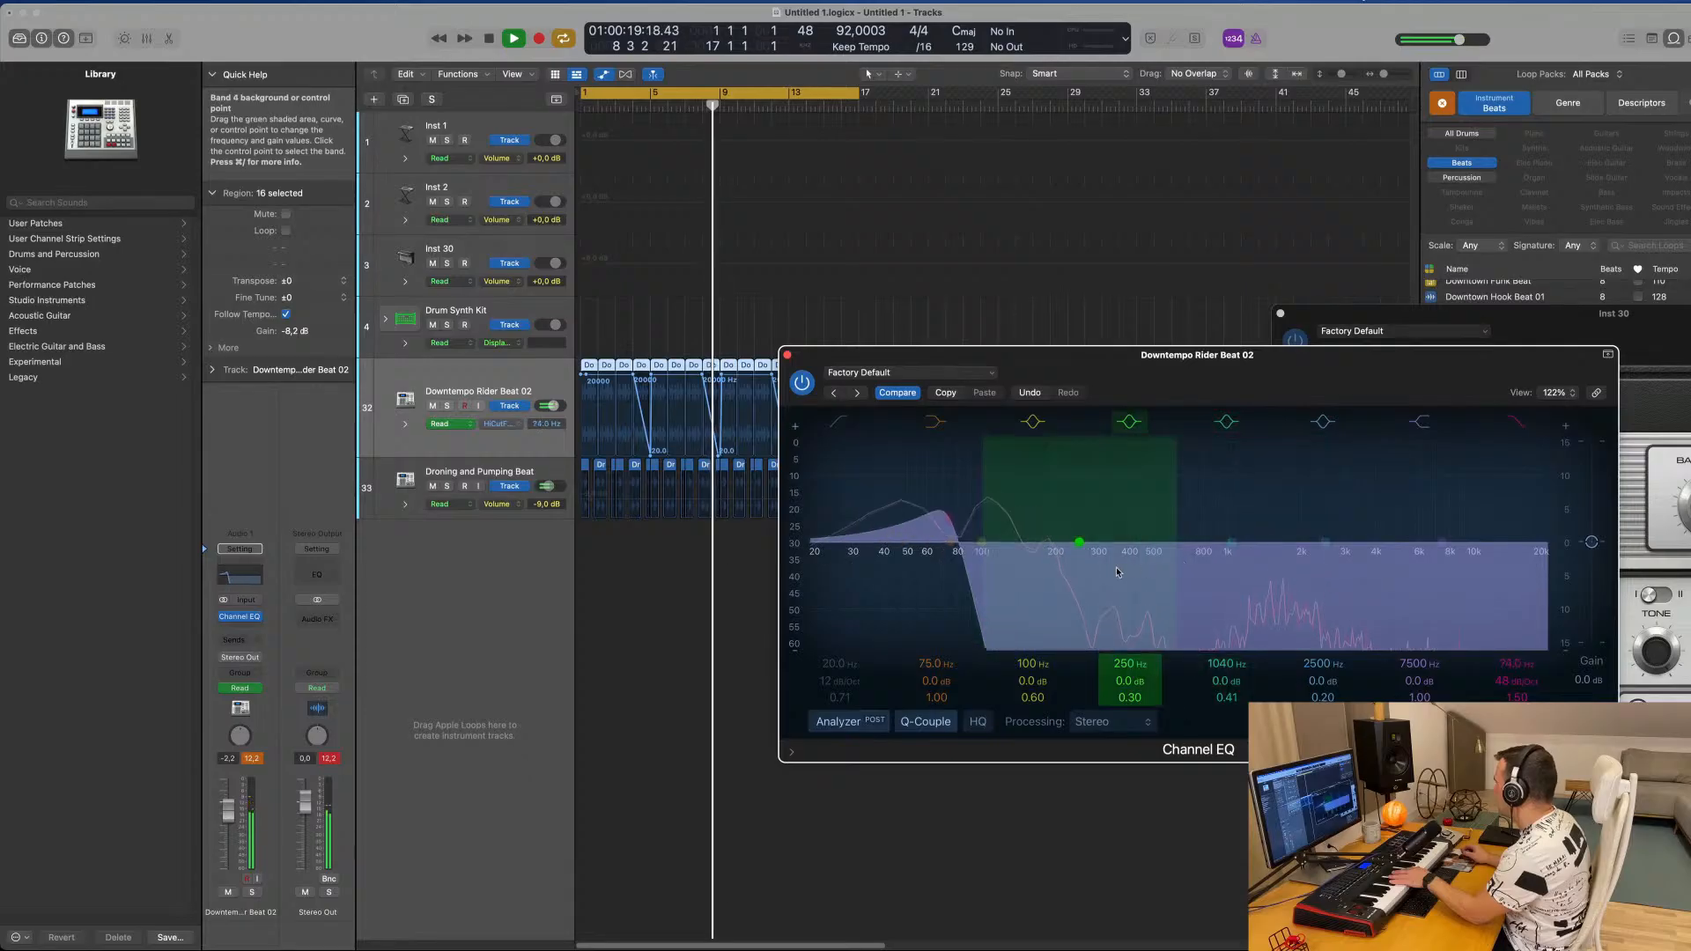
pyautogui.press('super+z')
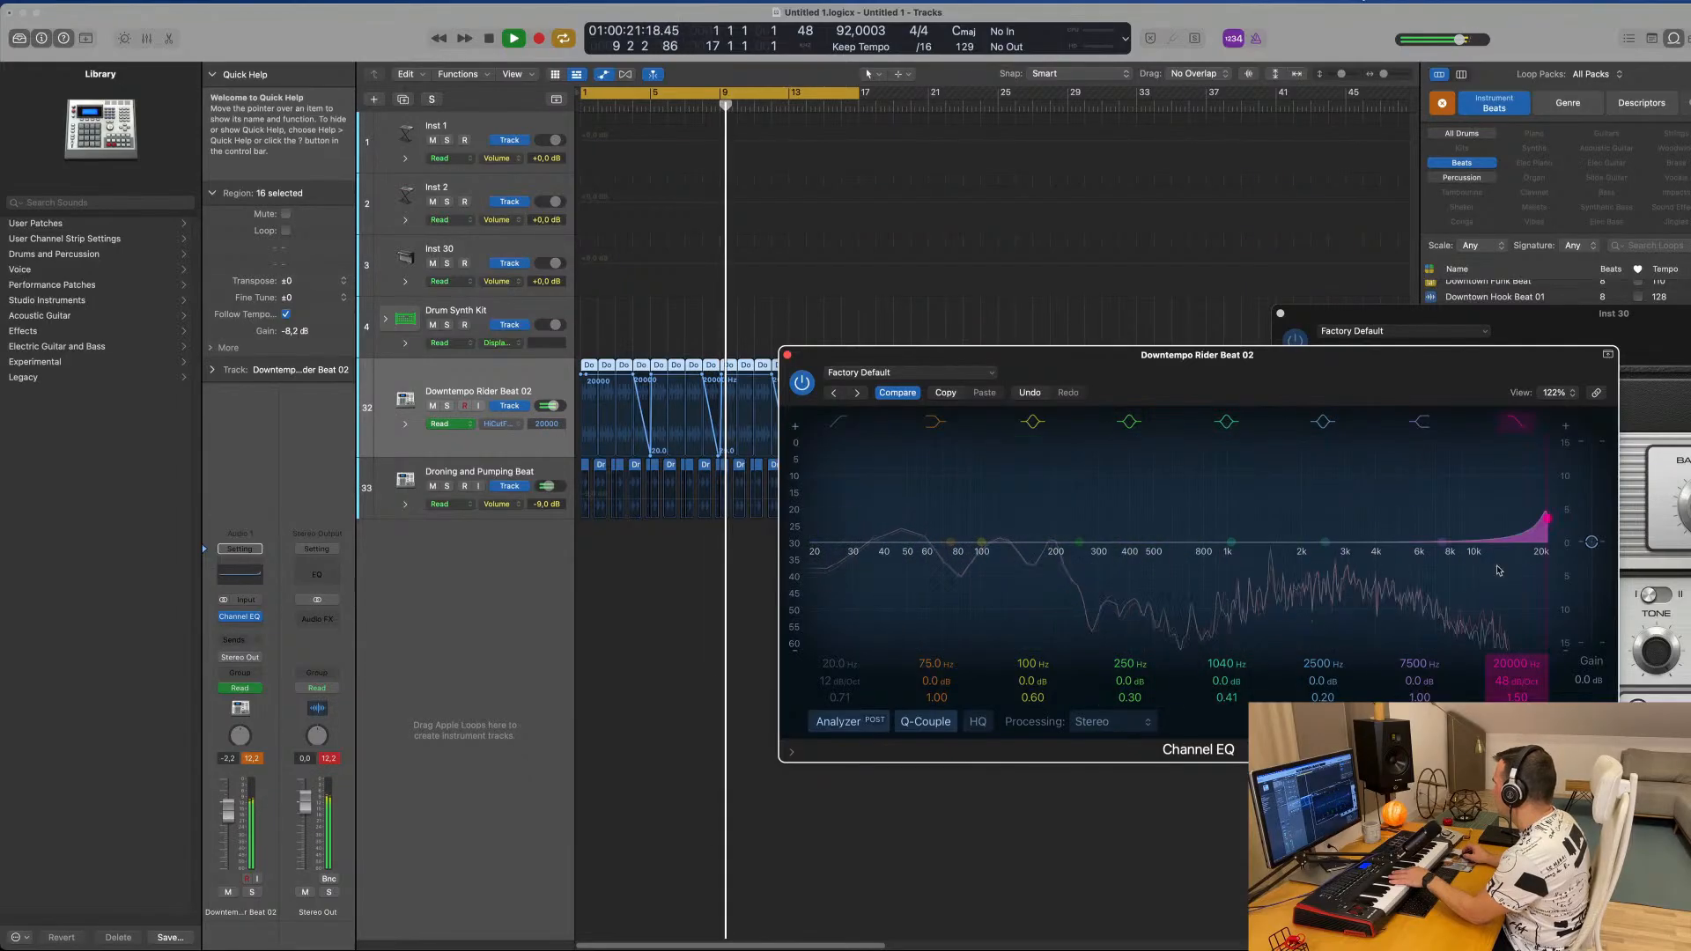
pyautogui.moveTo(974, 366); pyautogui.dragTo(734, 450)
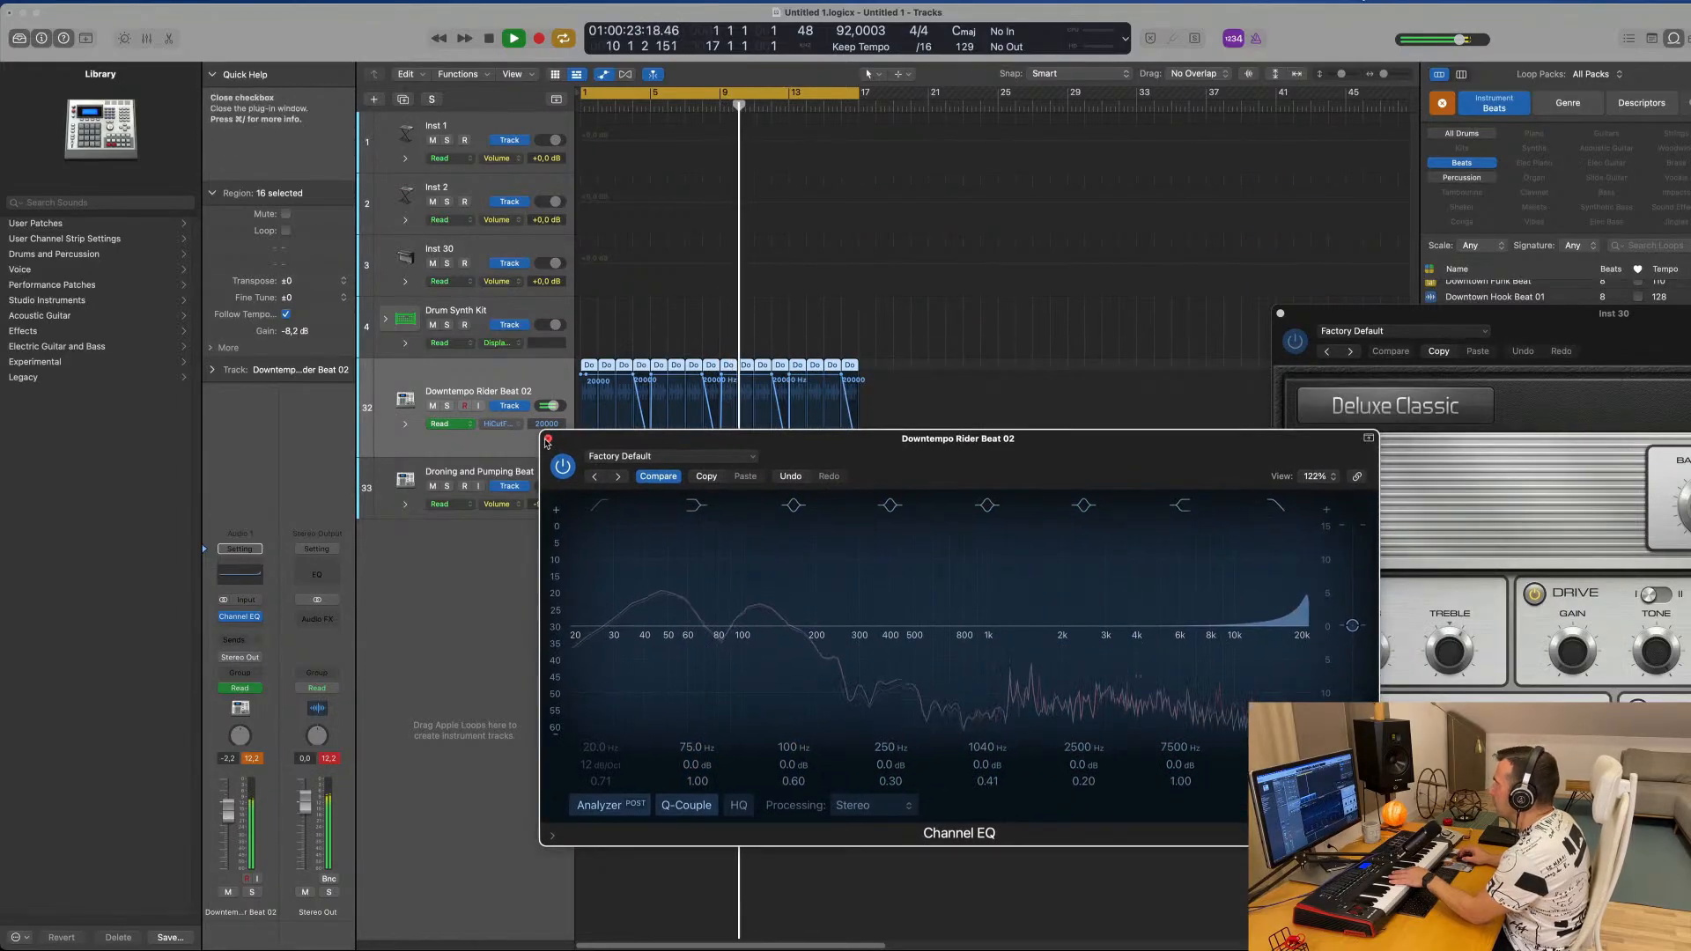
pyautogui.click(254, 761)
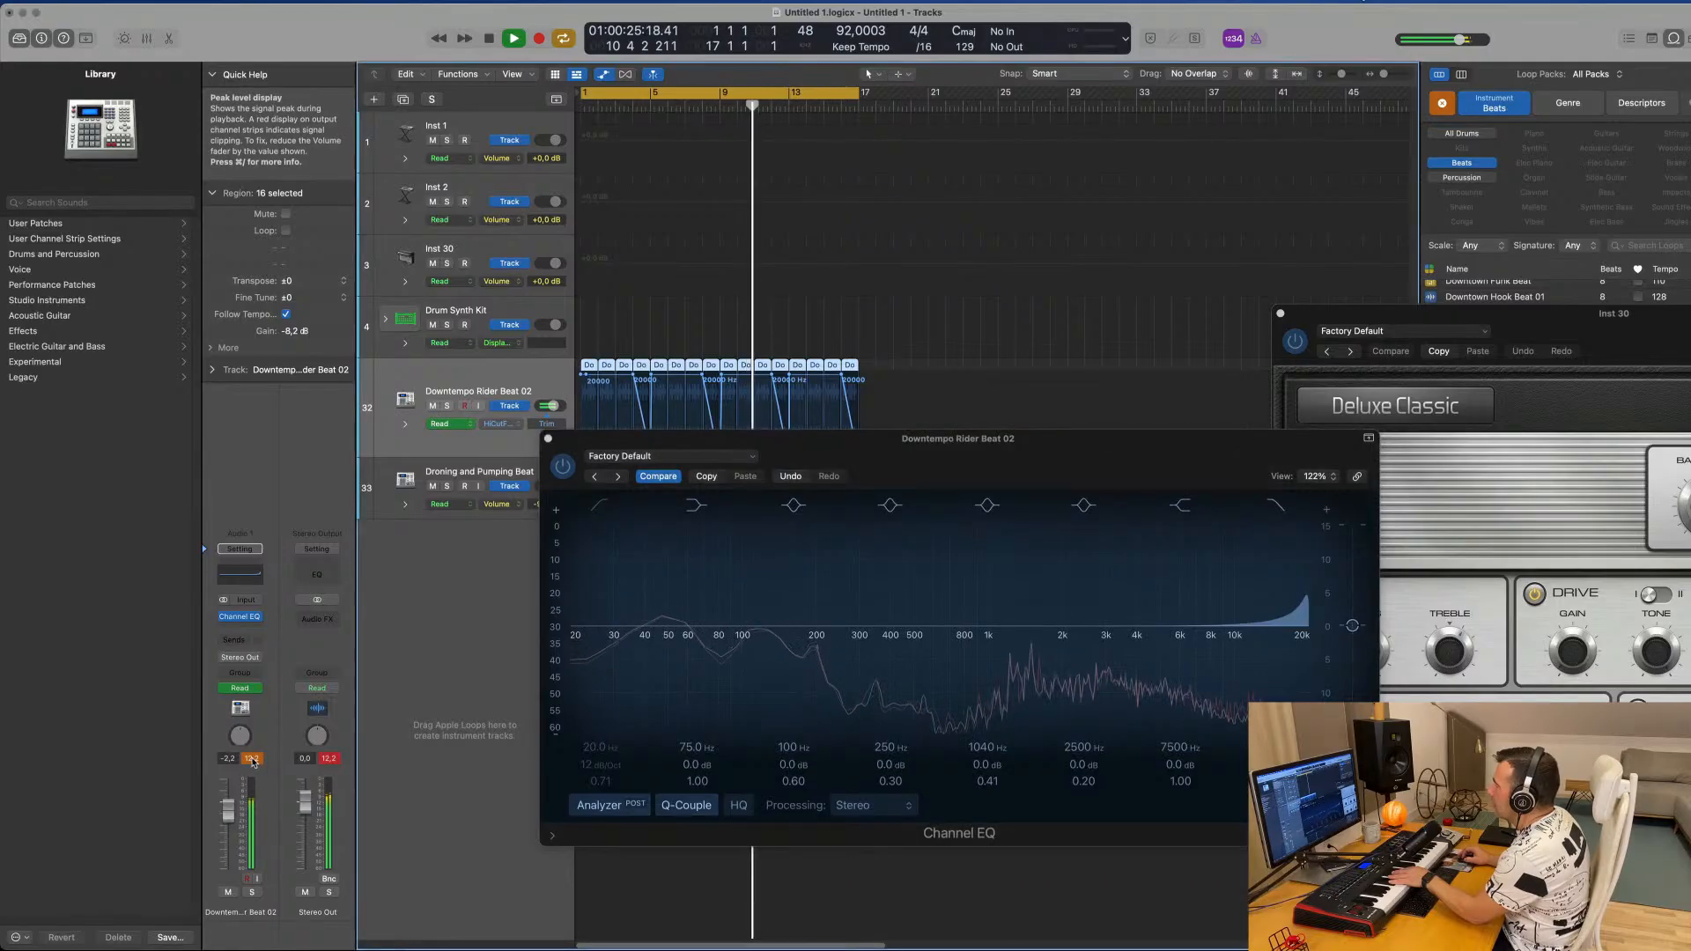
# Add a send to Bus 4 on the Inst 30 electric piano track.
pyautogui.click(553, 248)
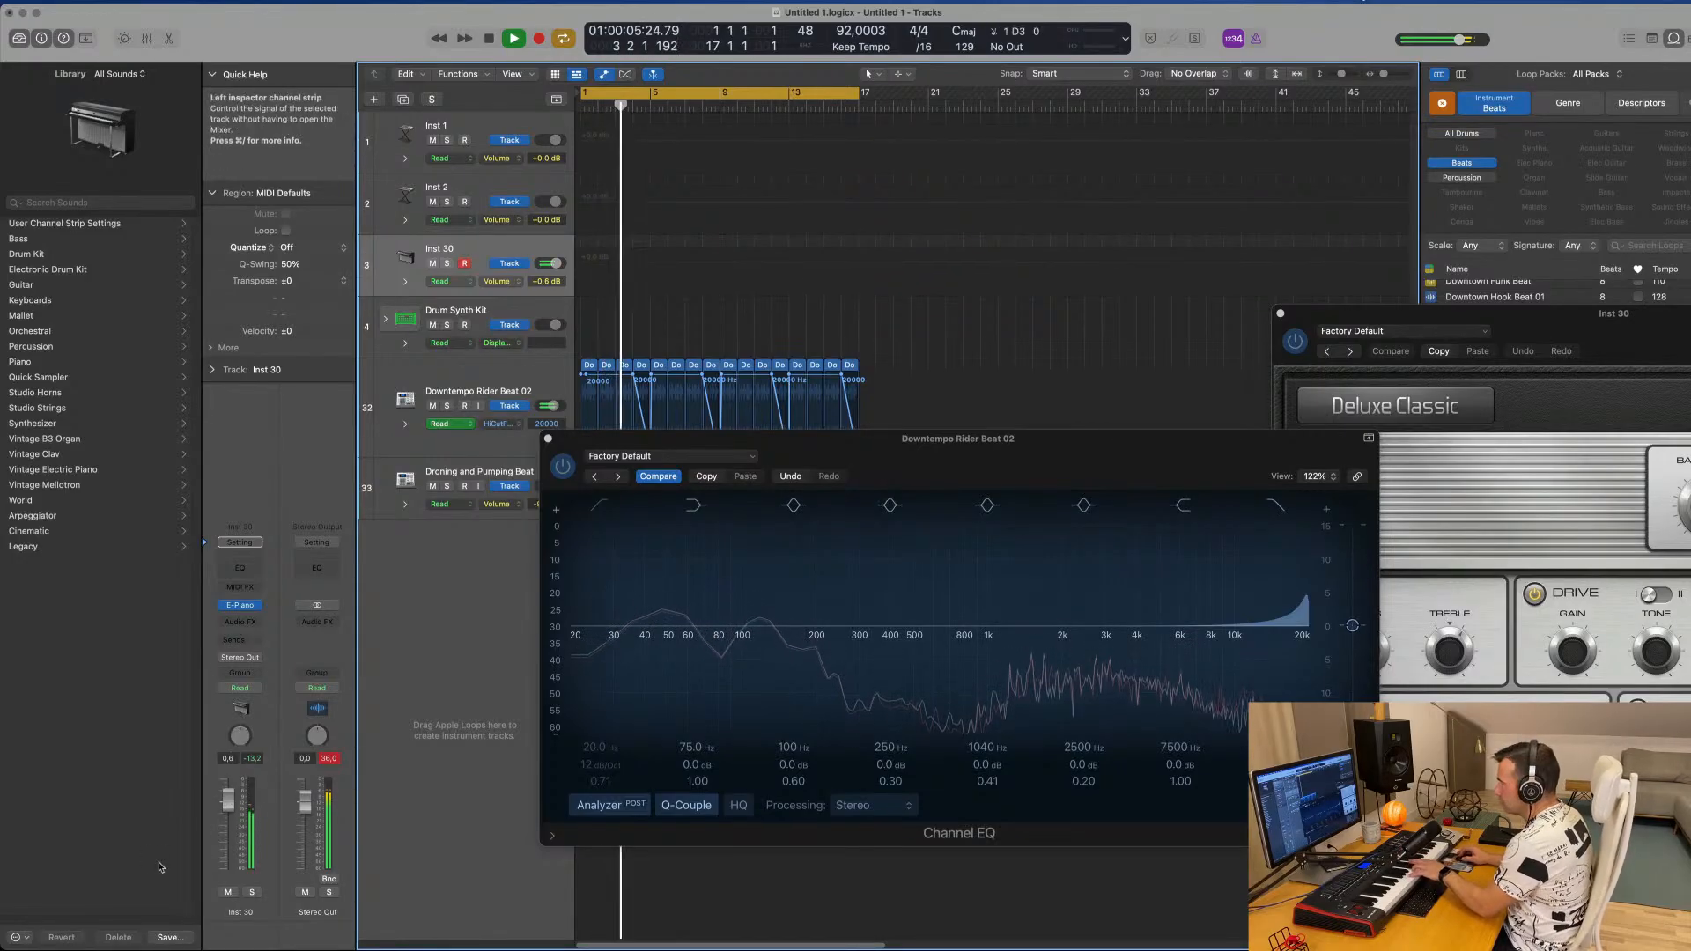
pyautogui.click(233, 639)
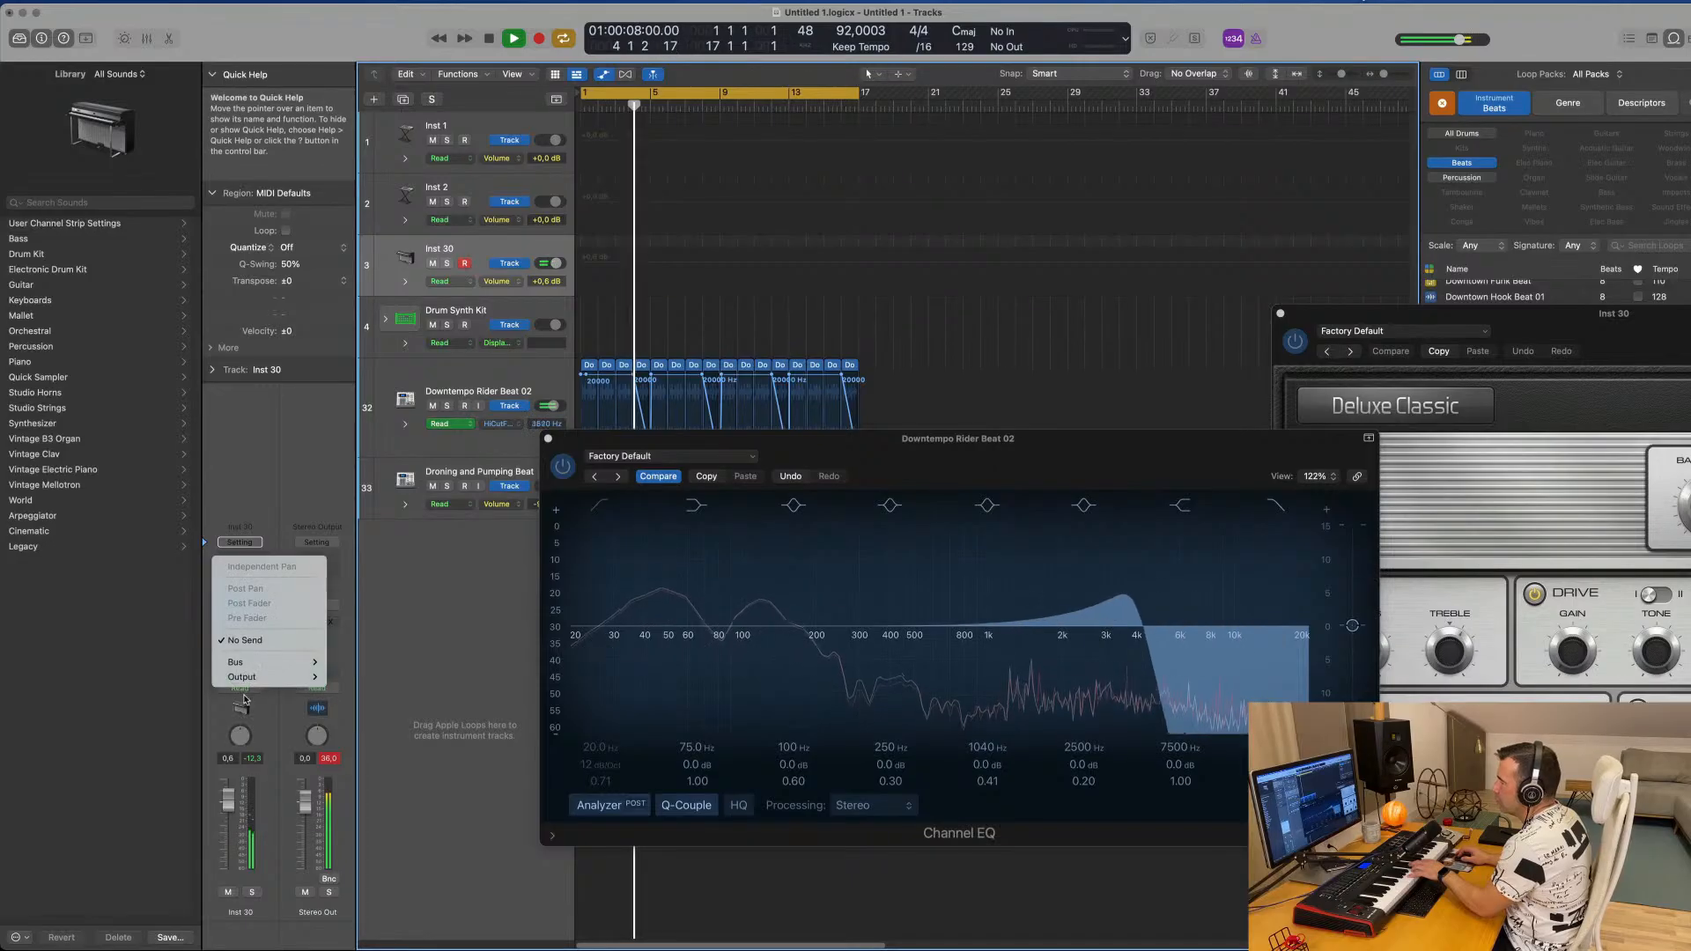
pyautogui.moveTo(254, 671)
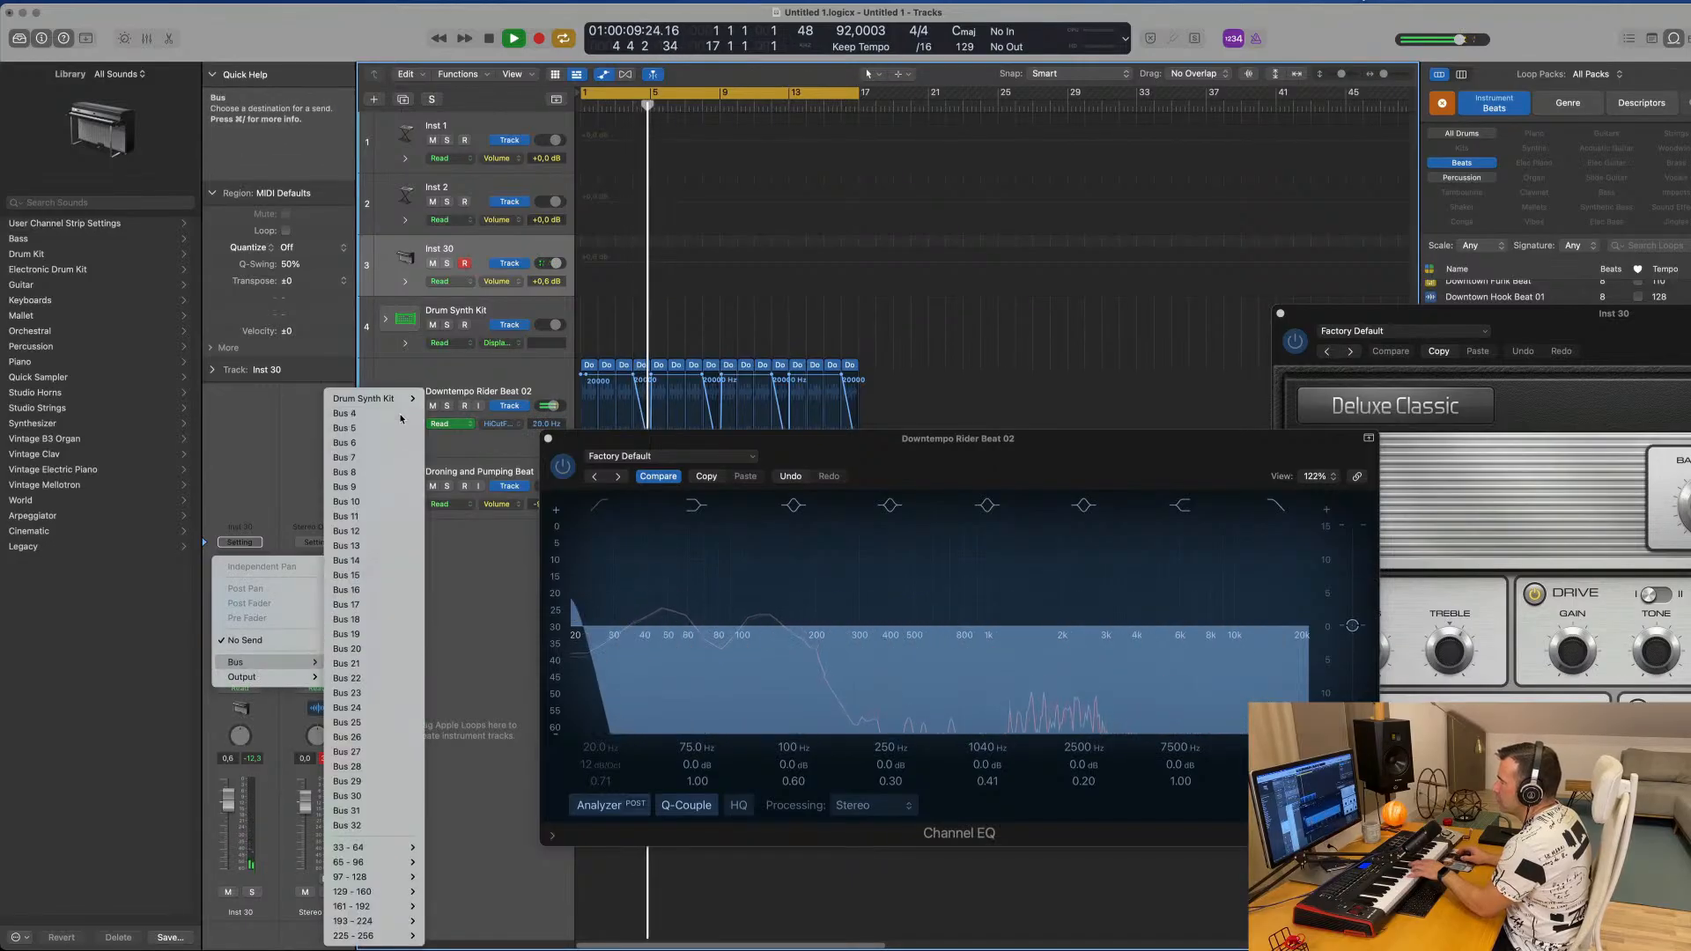
pyautogui.click(344, 413)
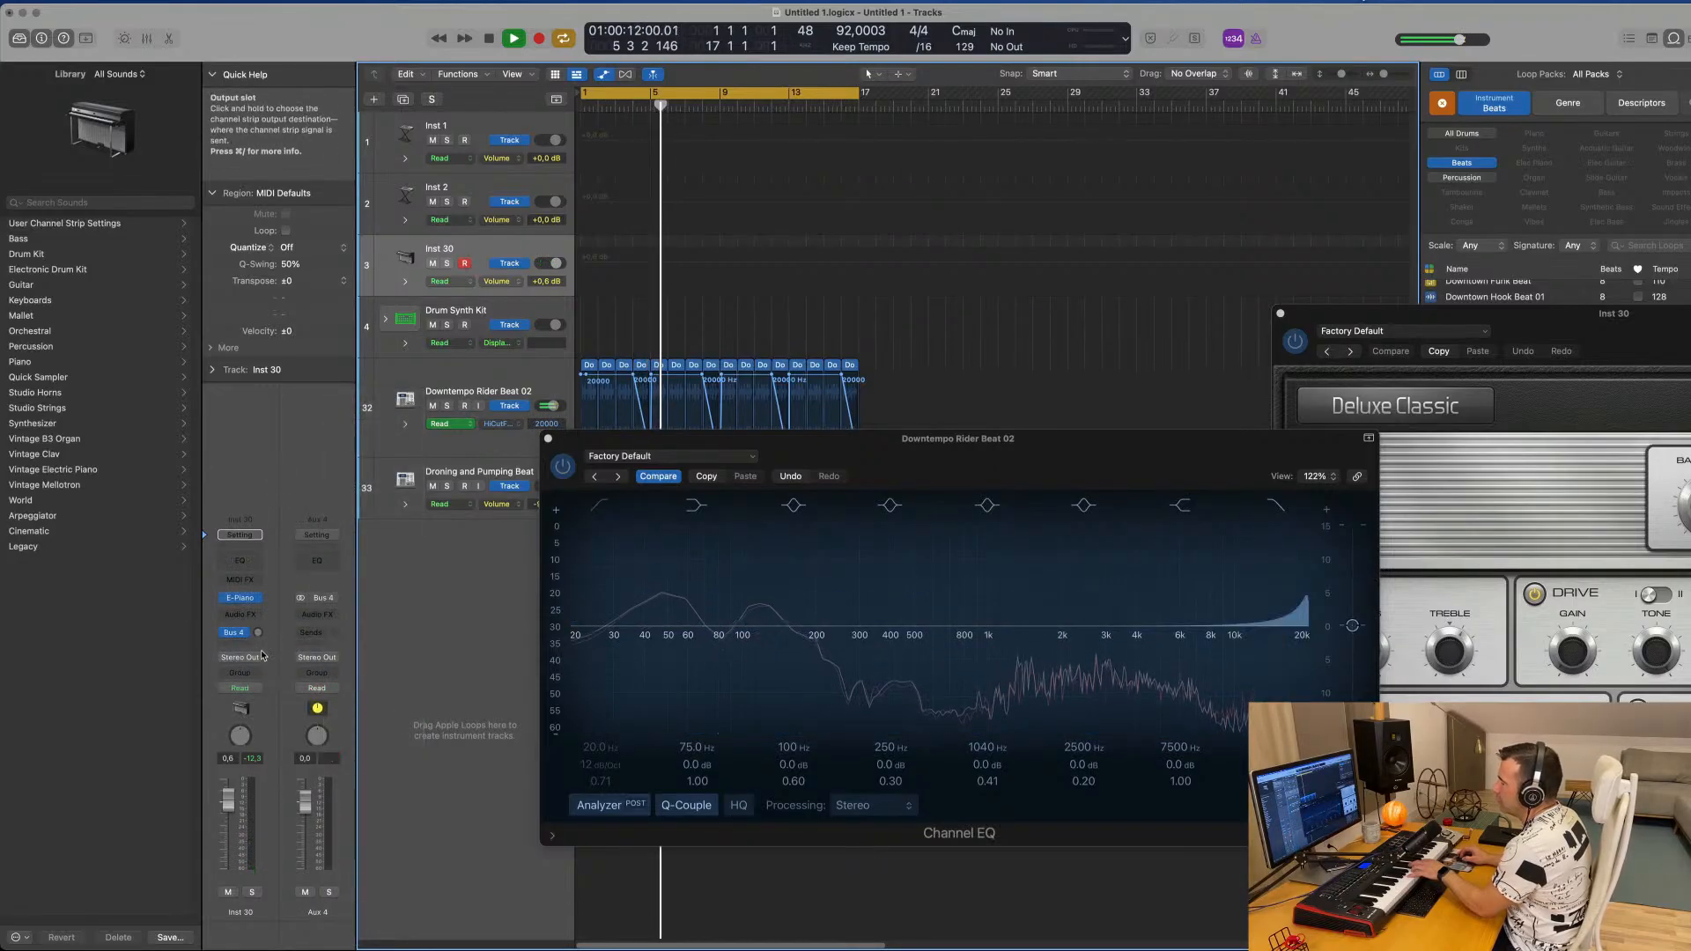
# Insert SilverVerb with the grandiose preset on Aux 4 and raise the Inst 30 track's Bus 4 send level.
pyautogui.click(317, 614)
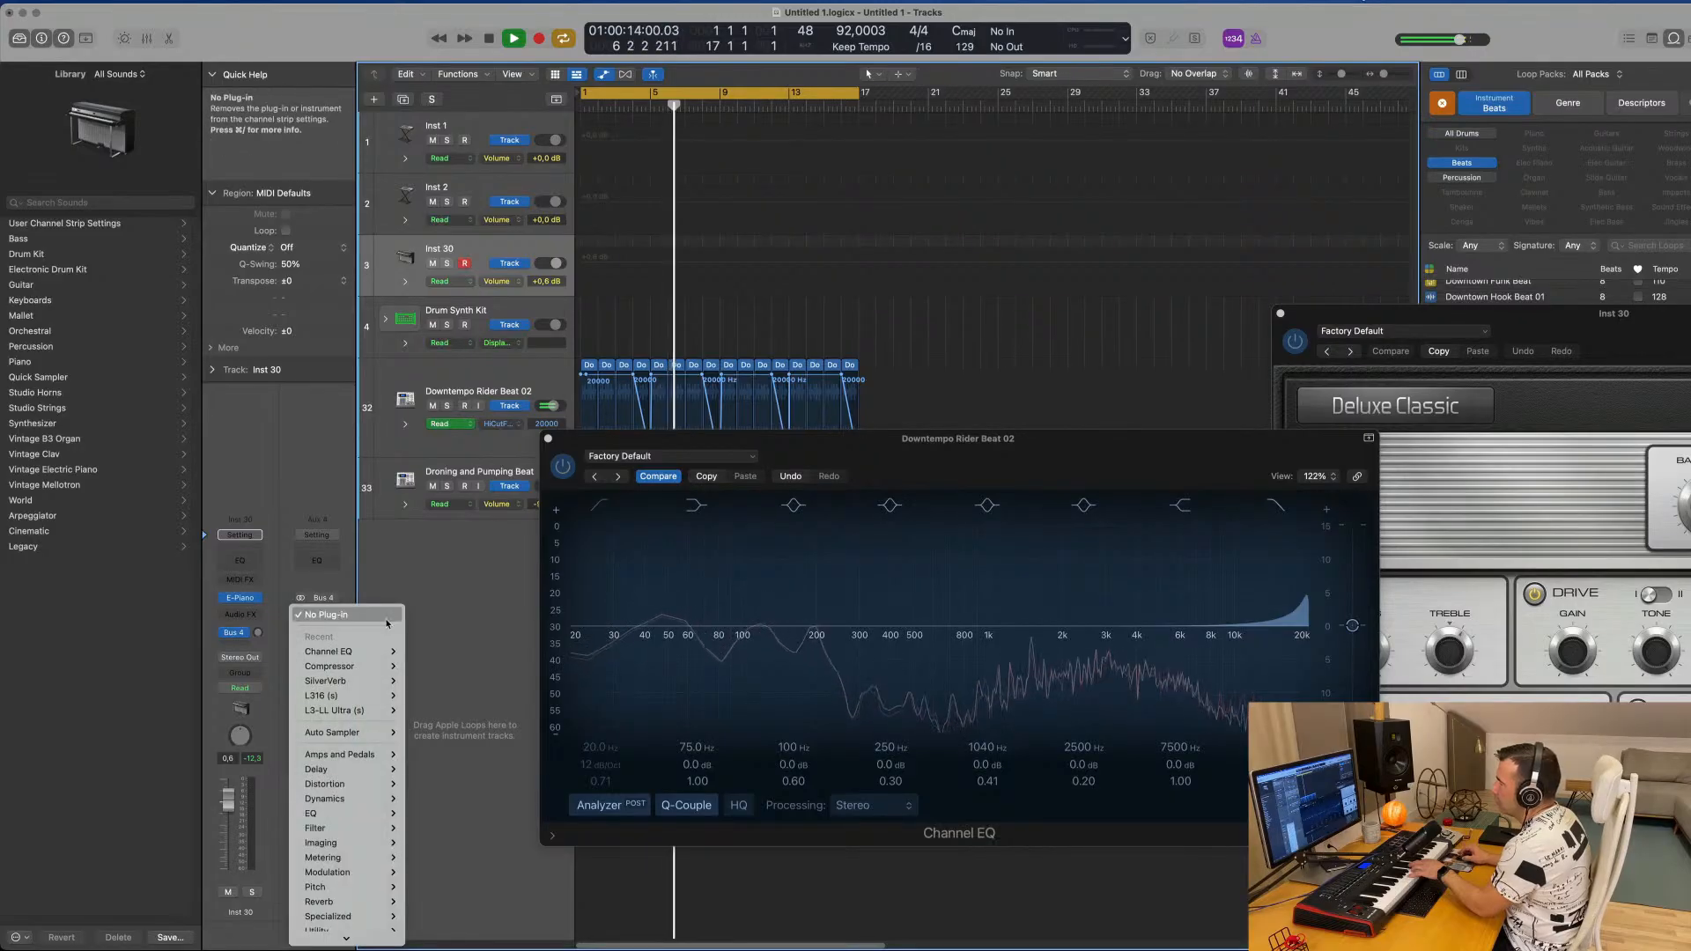
pyautogui.click(435, 680)
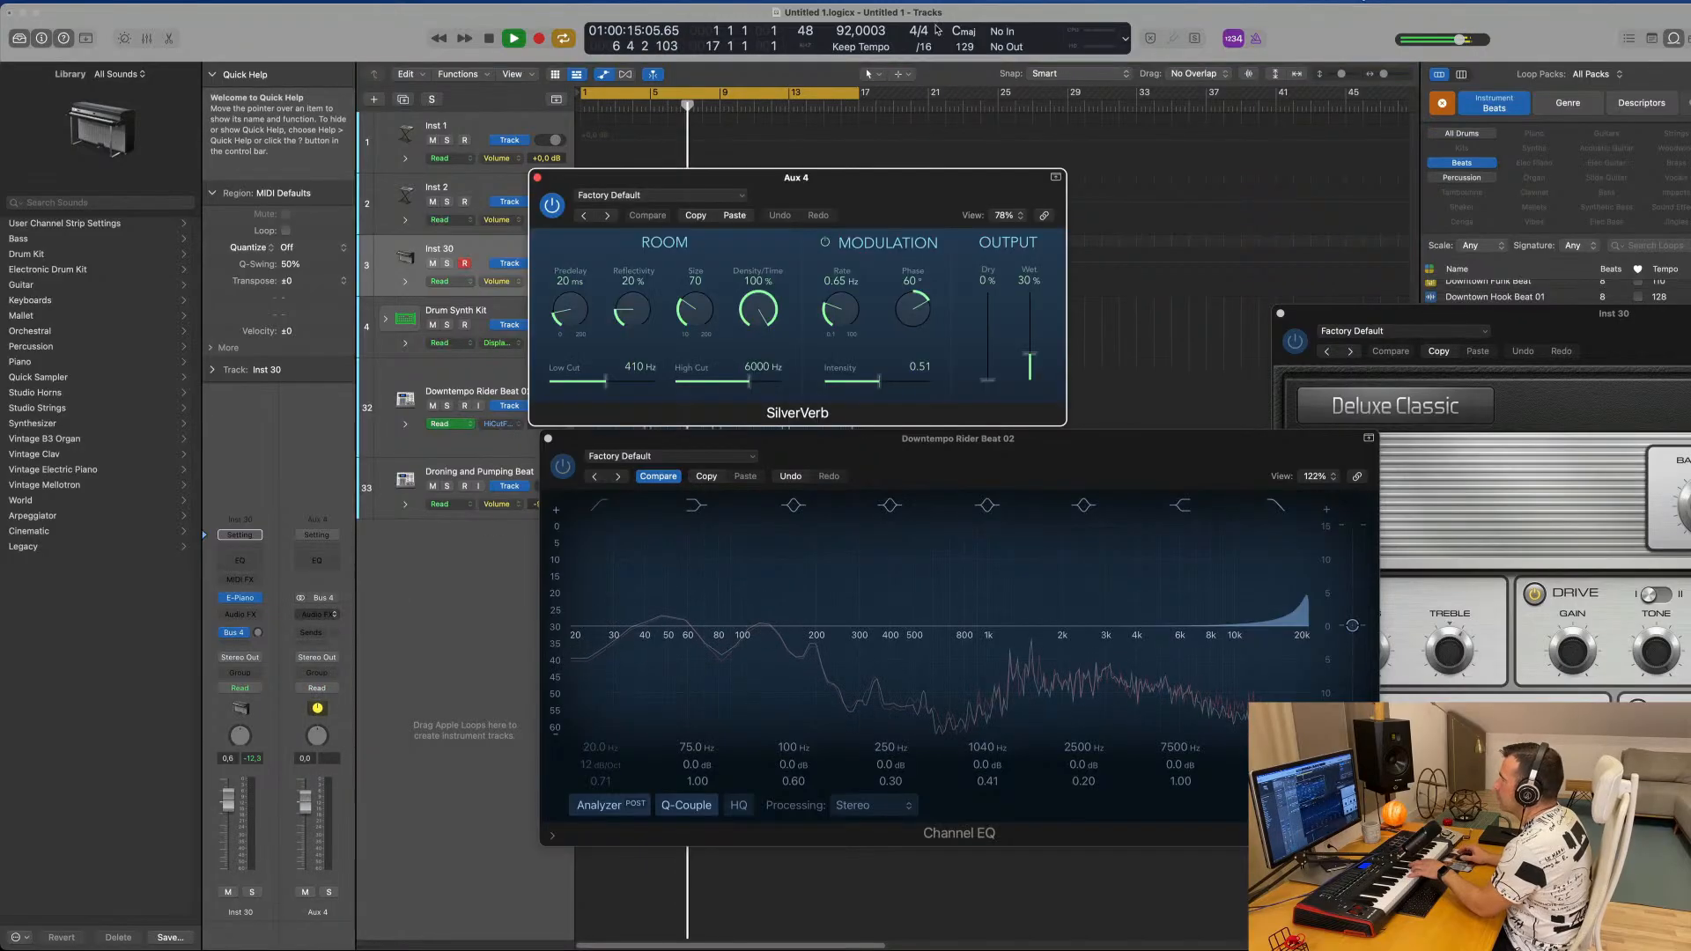
pyautogui.click(706, 199)
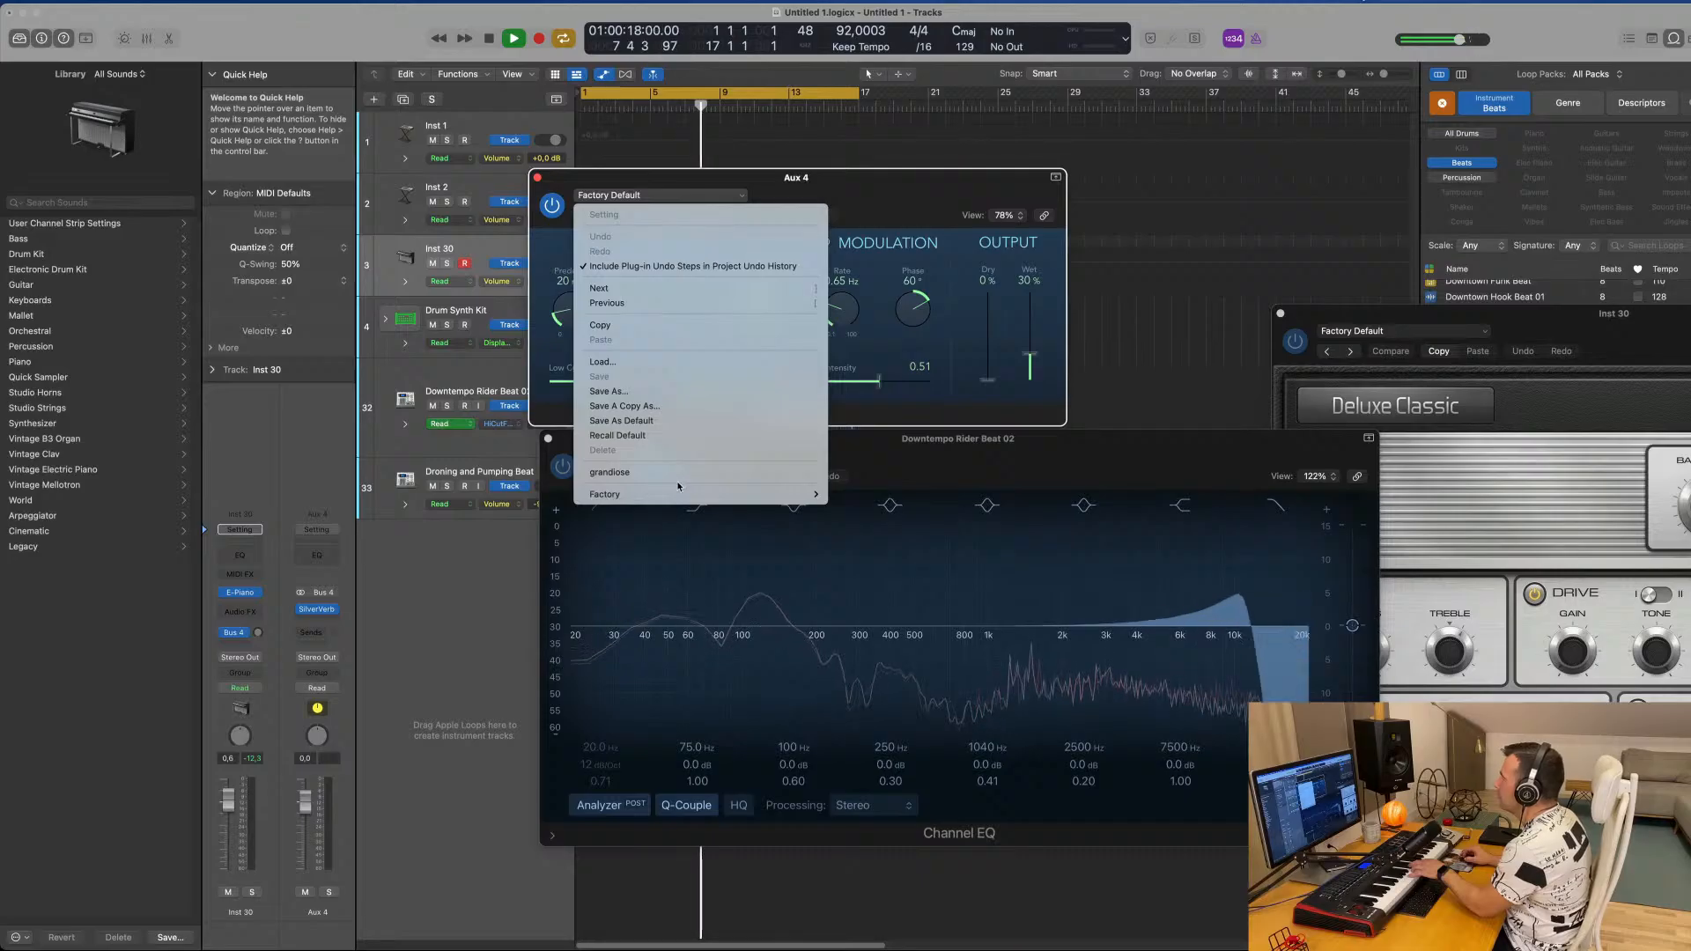
pyautogui.click(758, 472)
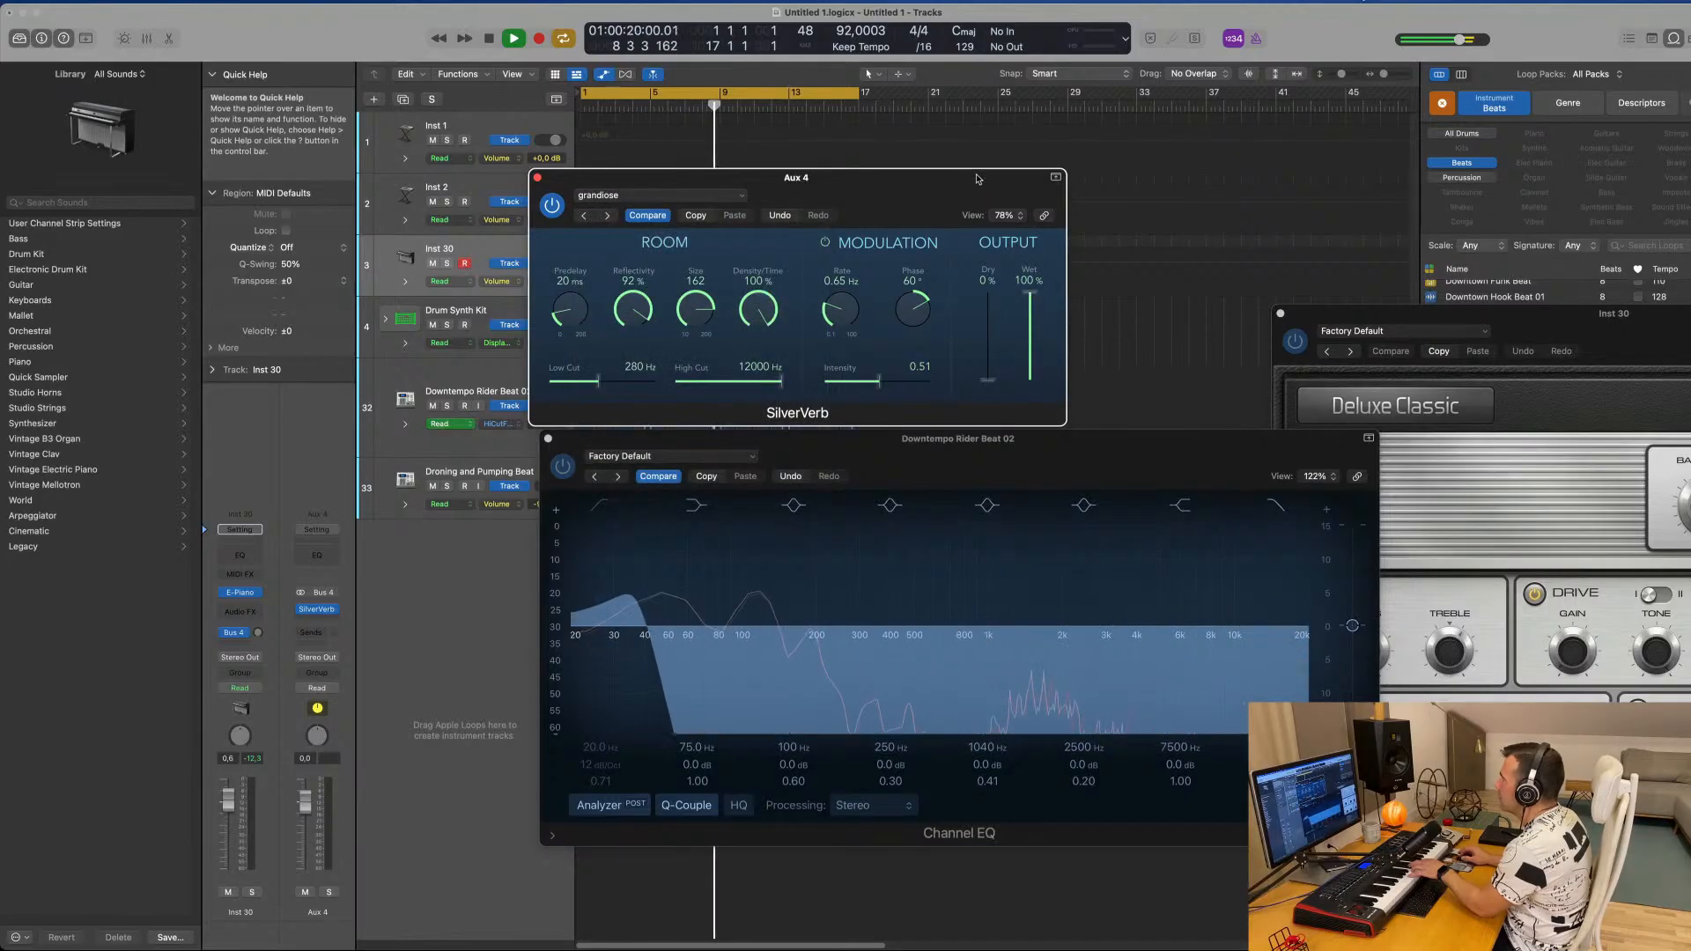
pyautogui.moveTo(976, 179); pyautogui.dragTo(1389, 181)
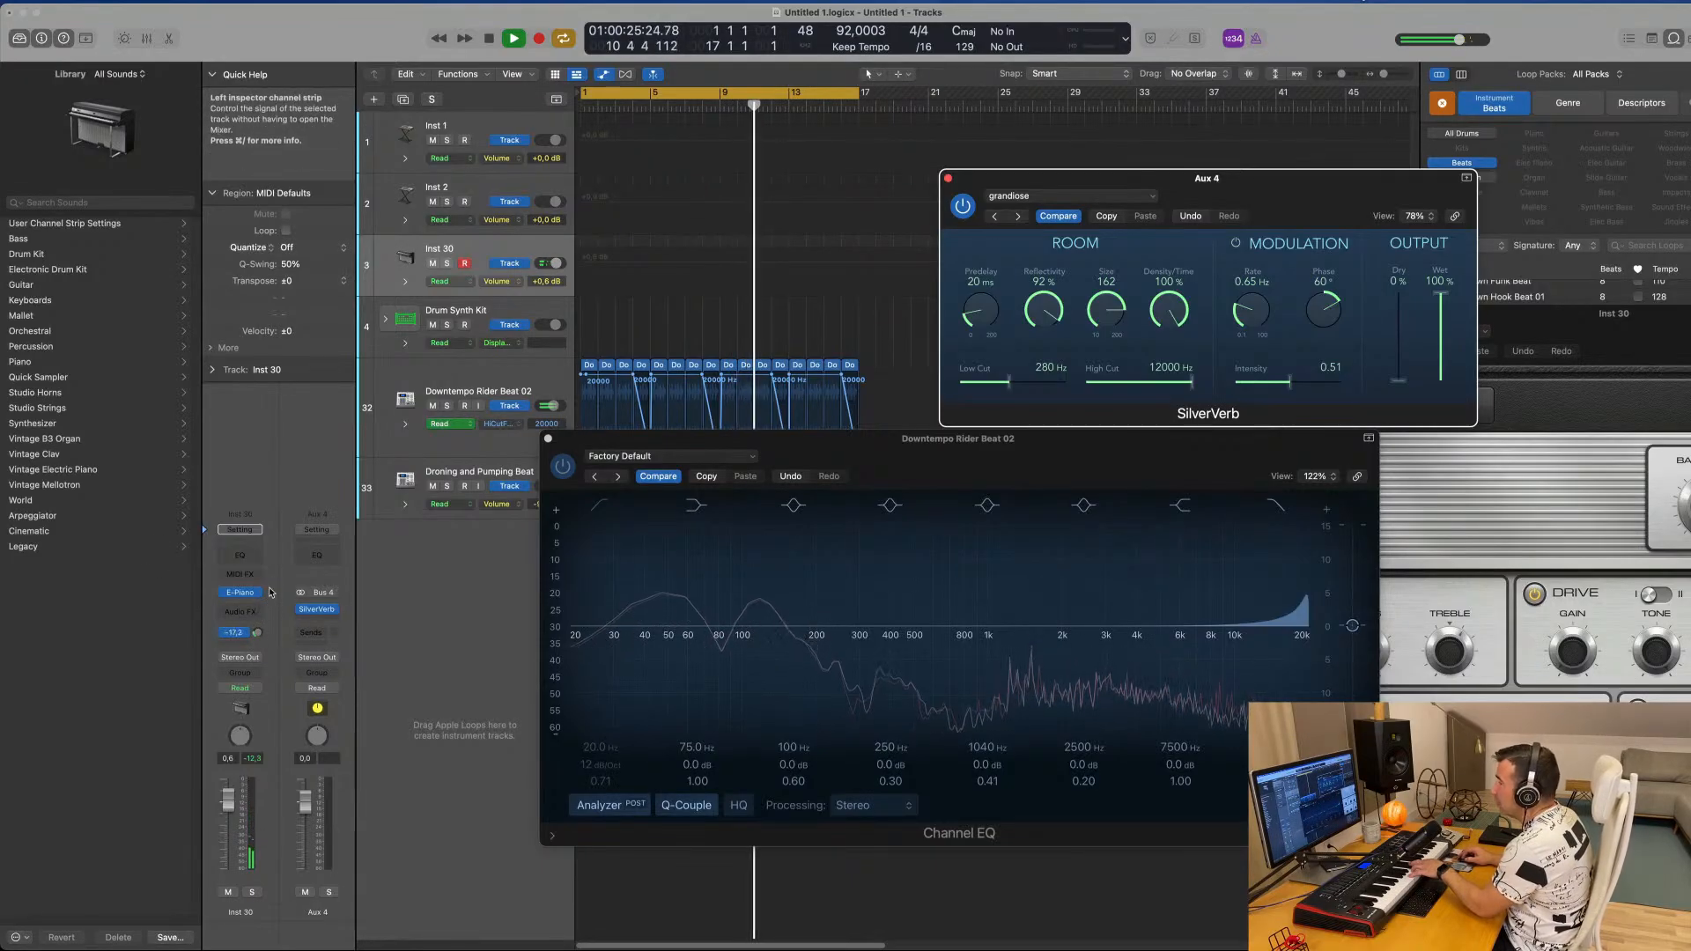
pyautogui.moveTo(256, 639); pyautogui.dragTo(255, 634)
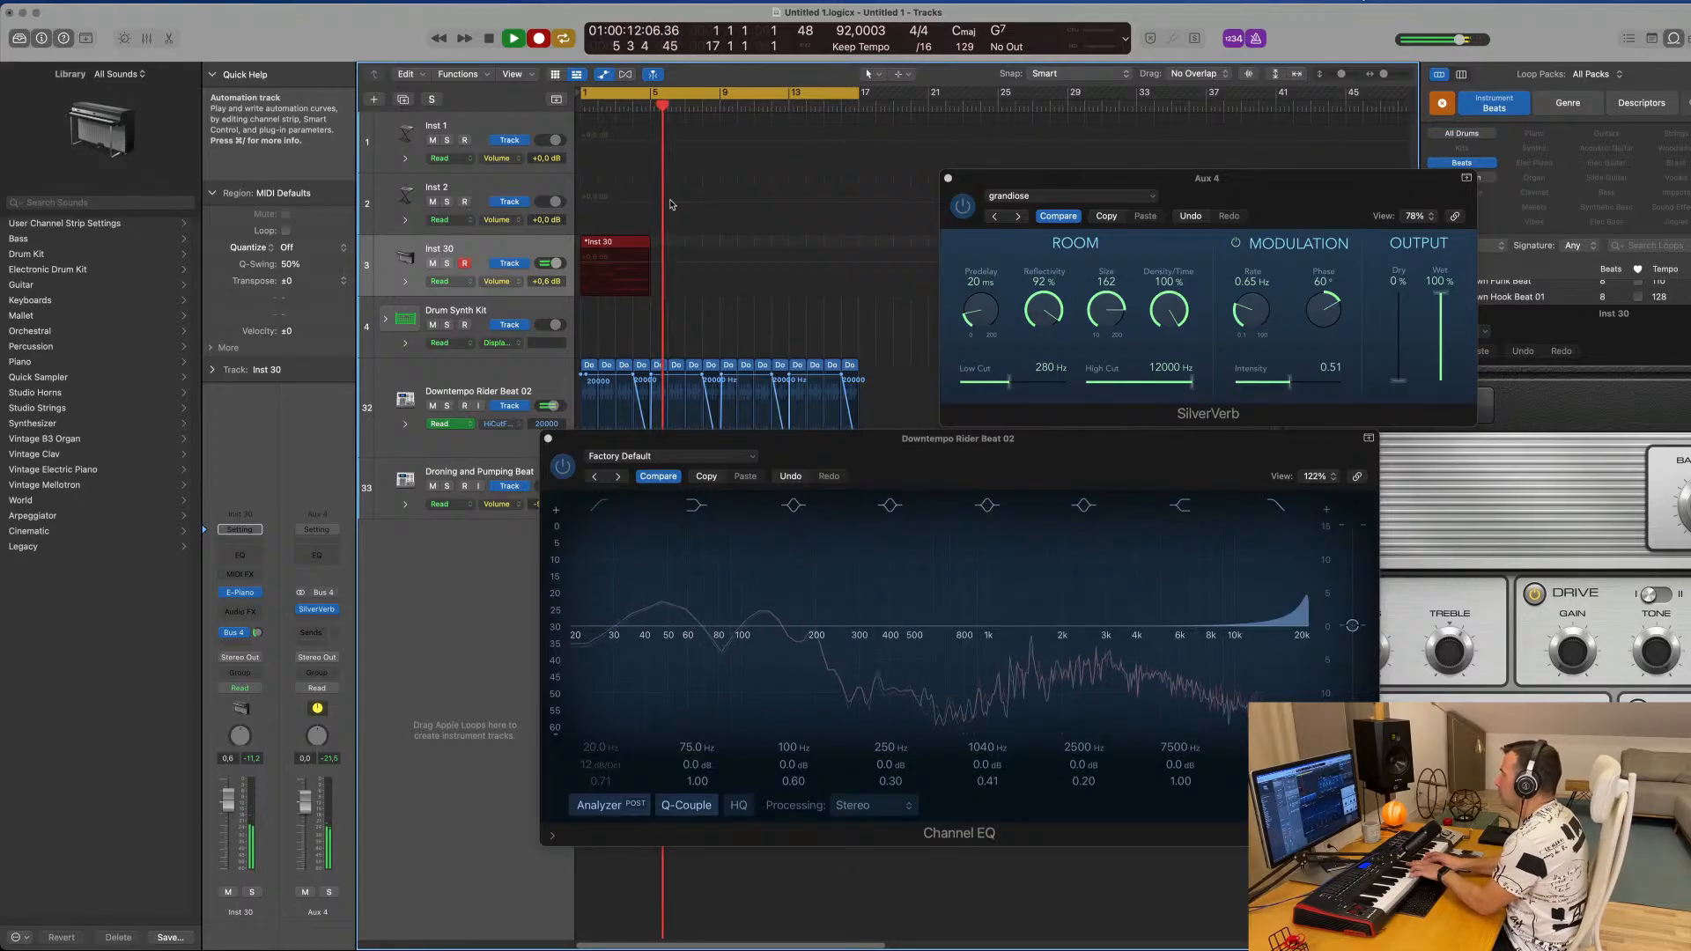
# Stop the recording and split the Inst 30 region at bar 2, shortening the notes that cross the split.
pyautogui.press('space')
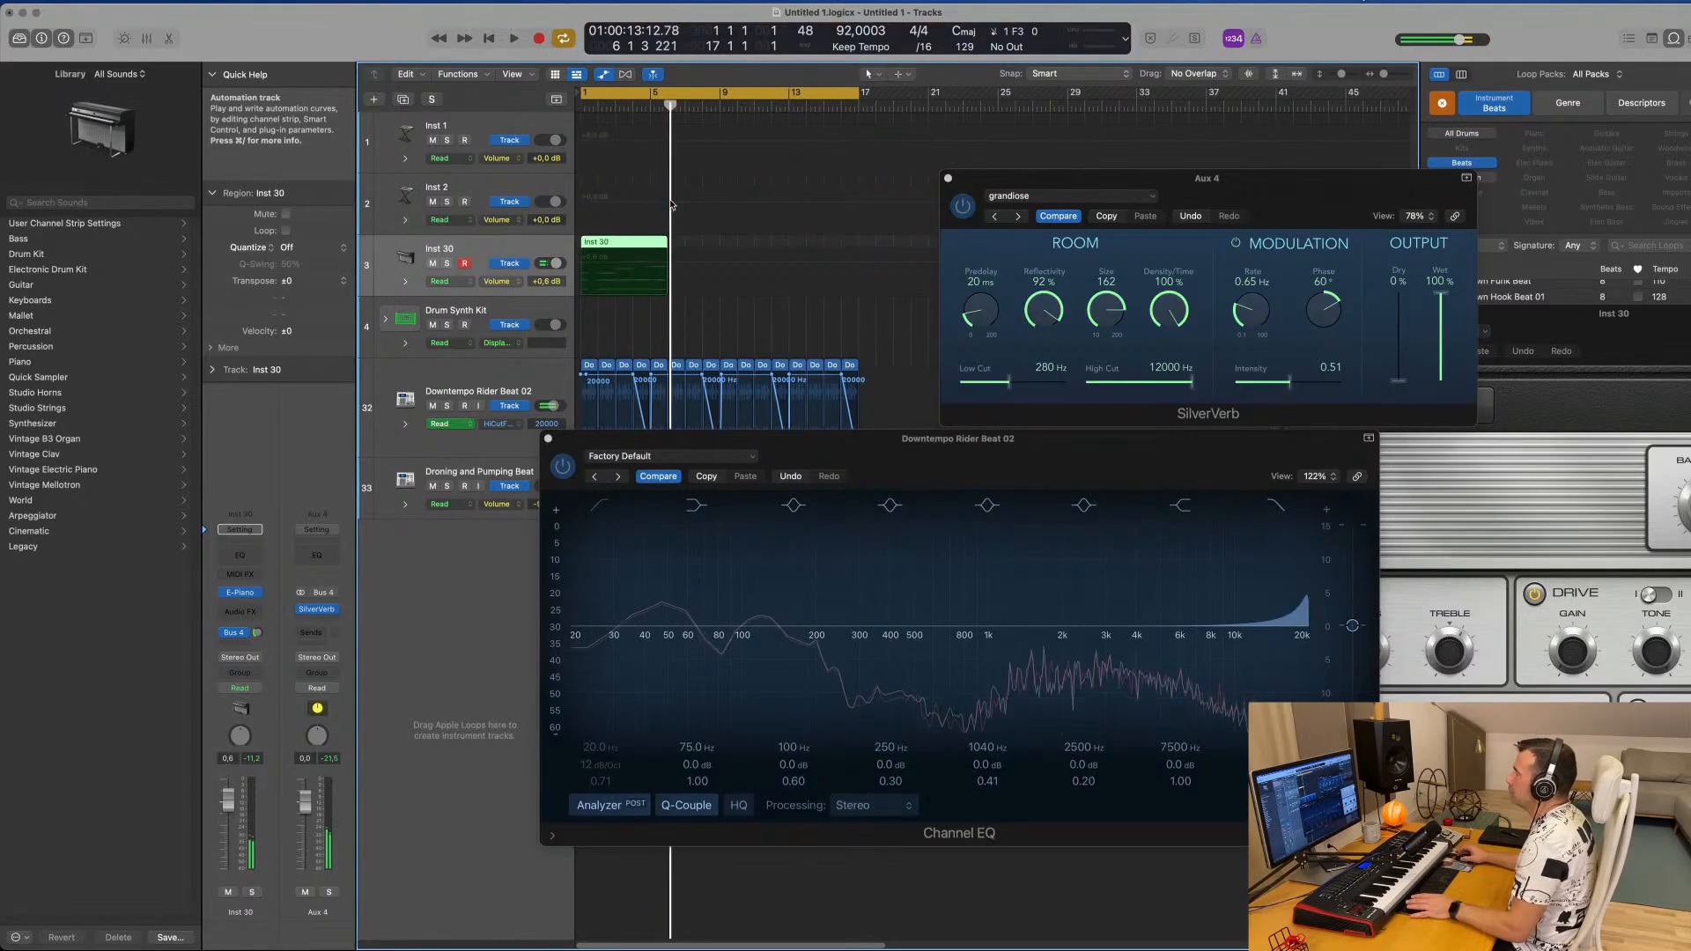
pyautogui.click(597, 251)
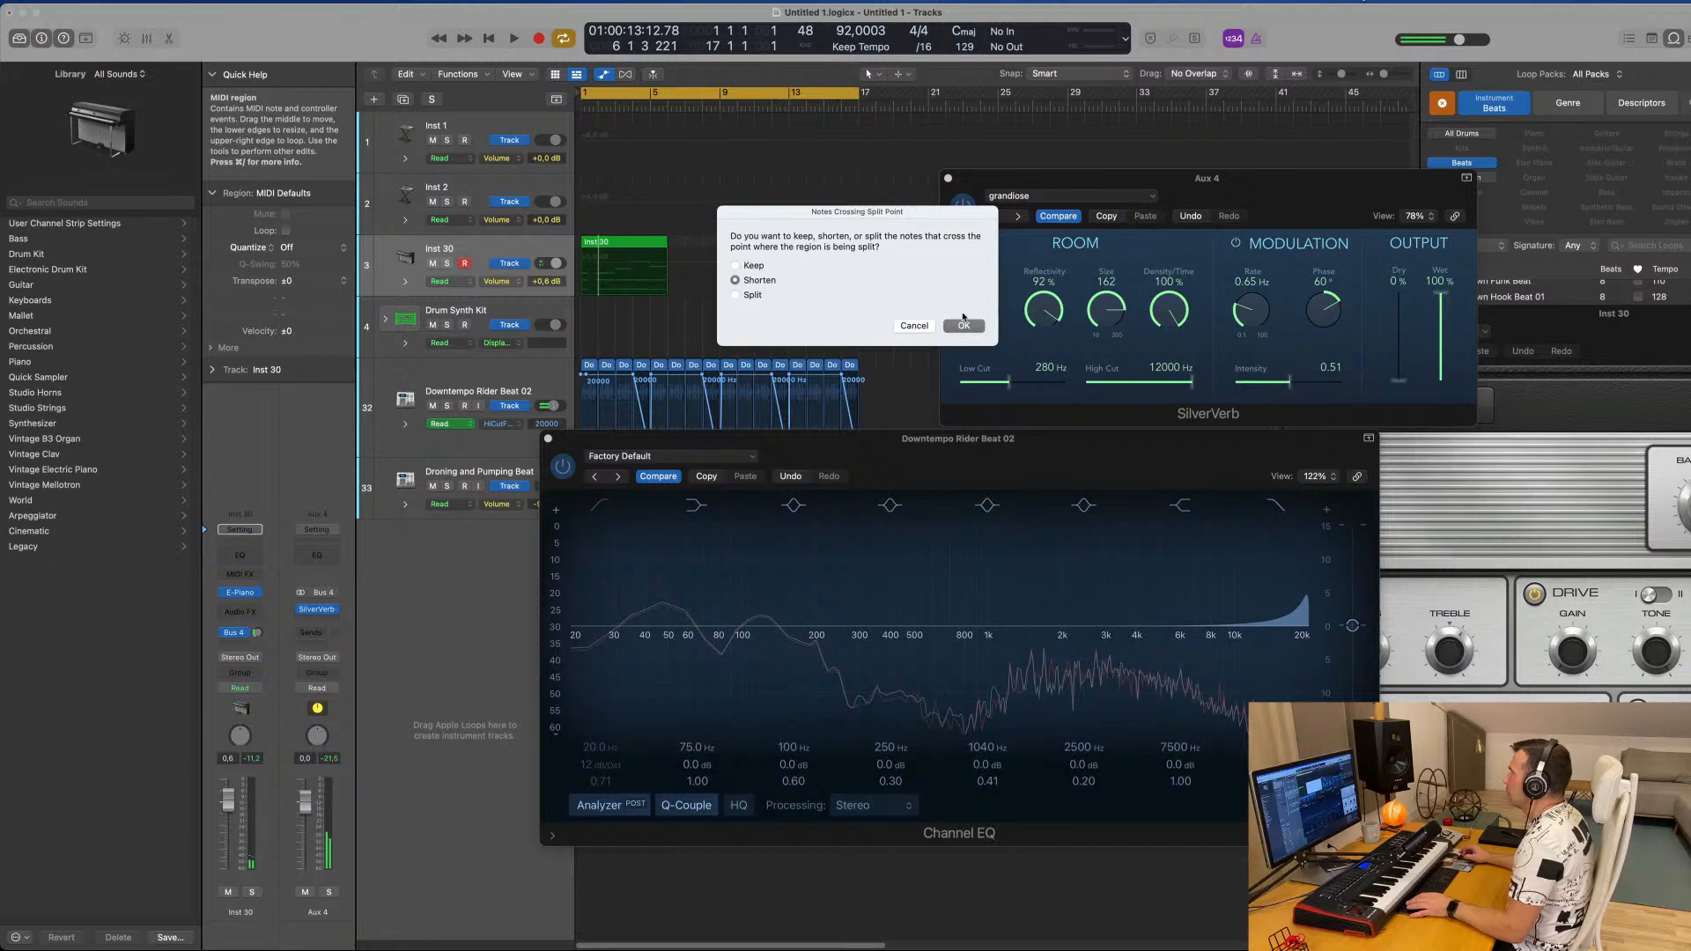
pyautogui.press('Return')
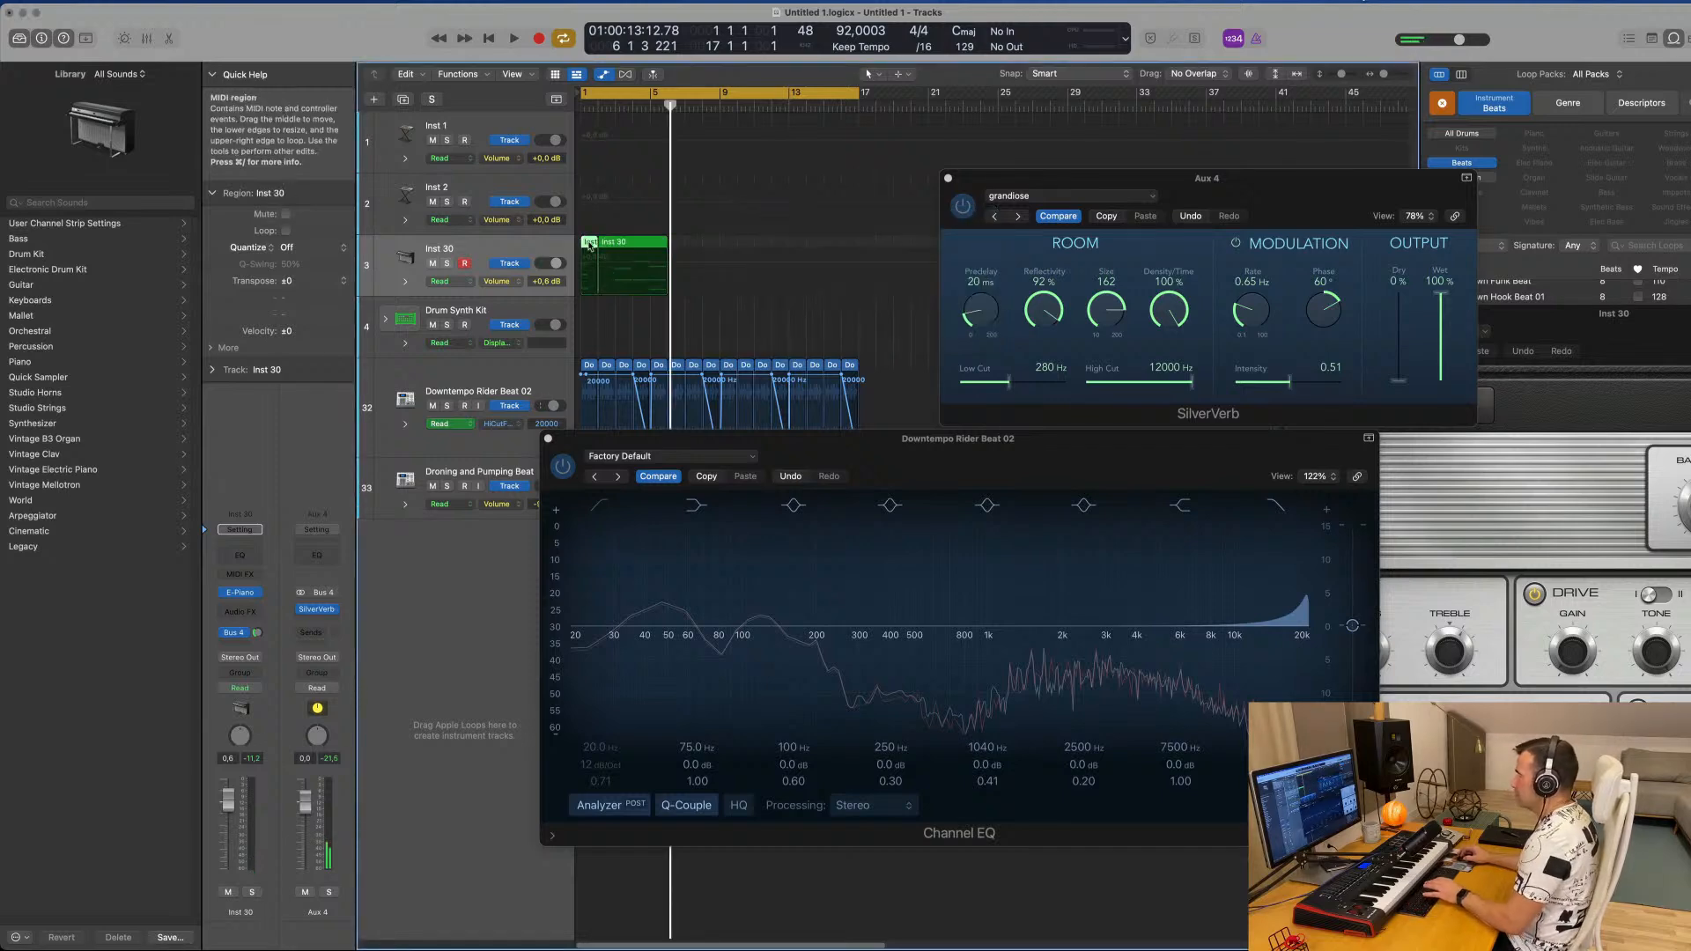
pyautogui.press('Delete')
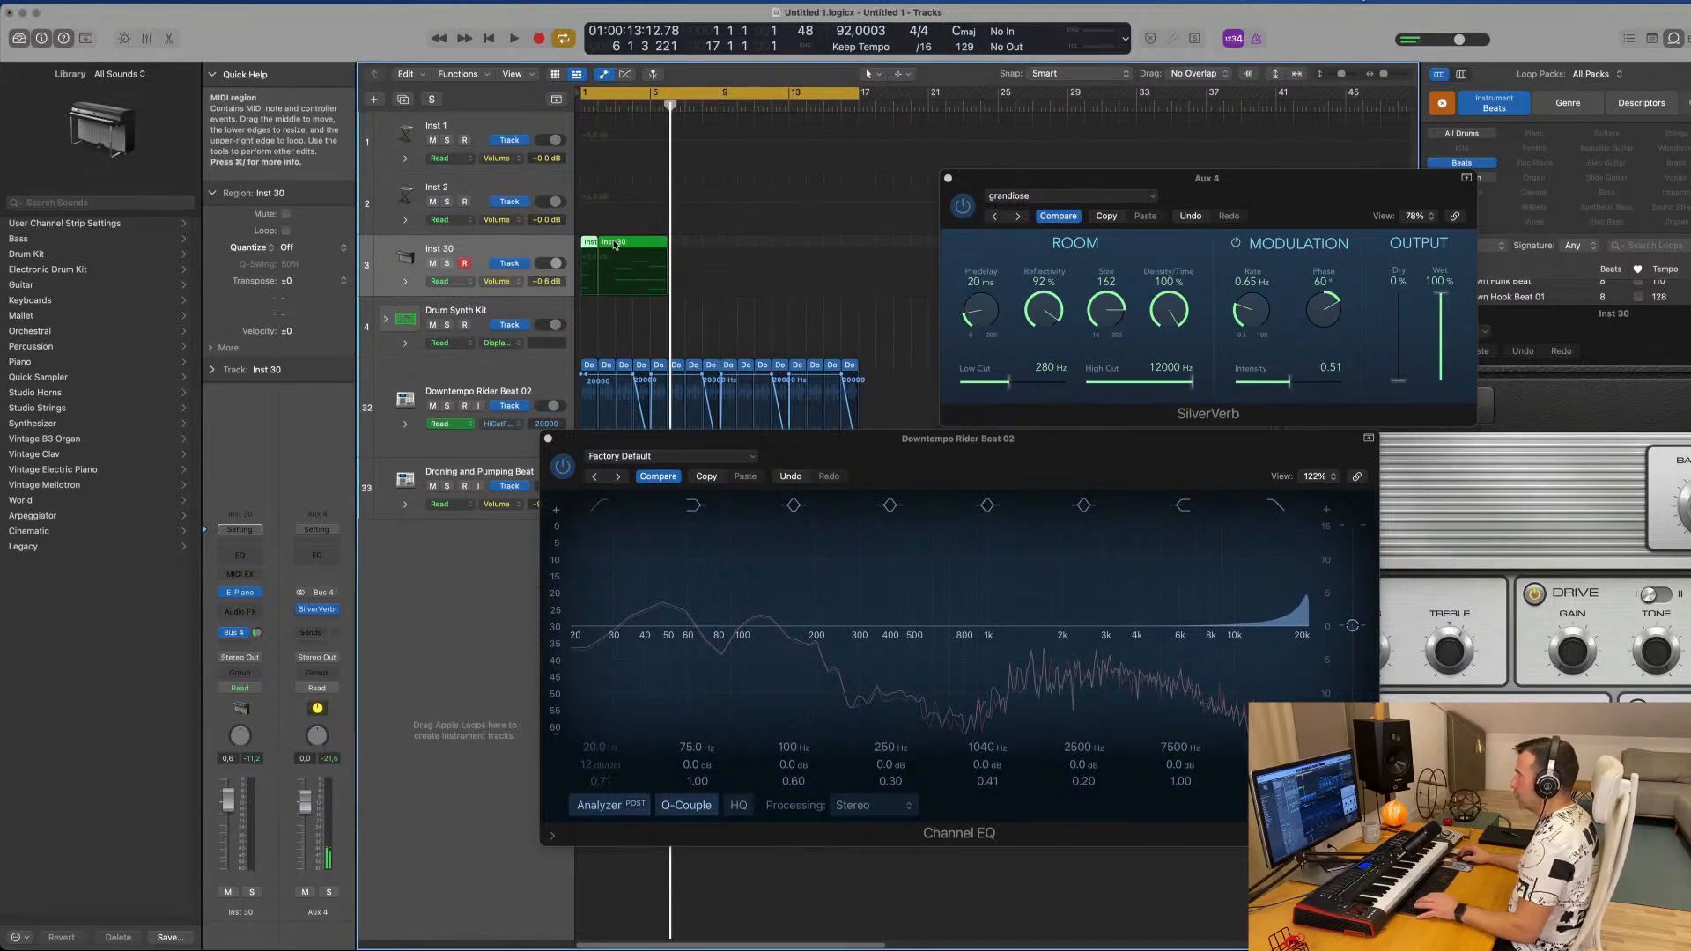
# Move the Channel EQ window away from the Piano Roll and undo the split of the Inst 30 region.
pyautogui.doubleClick(631, 244)
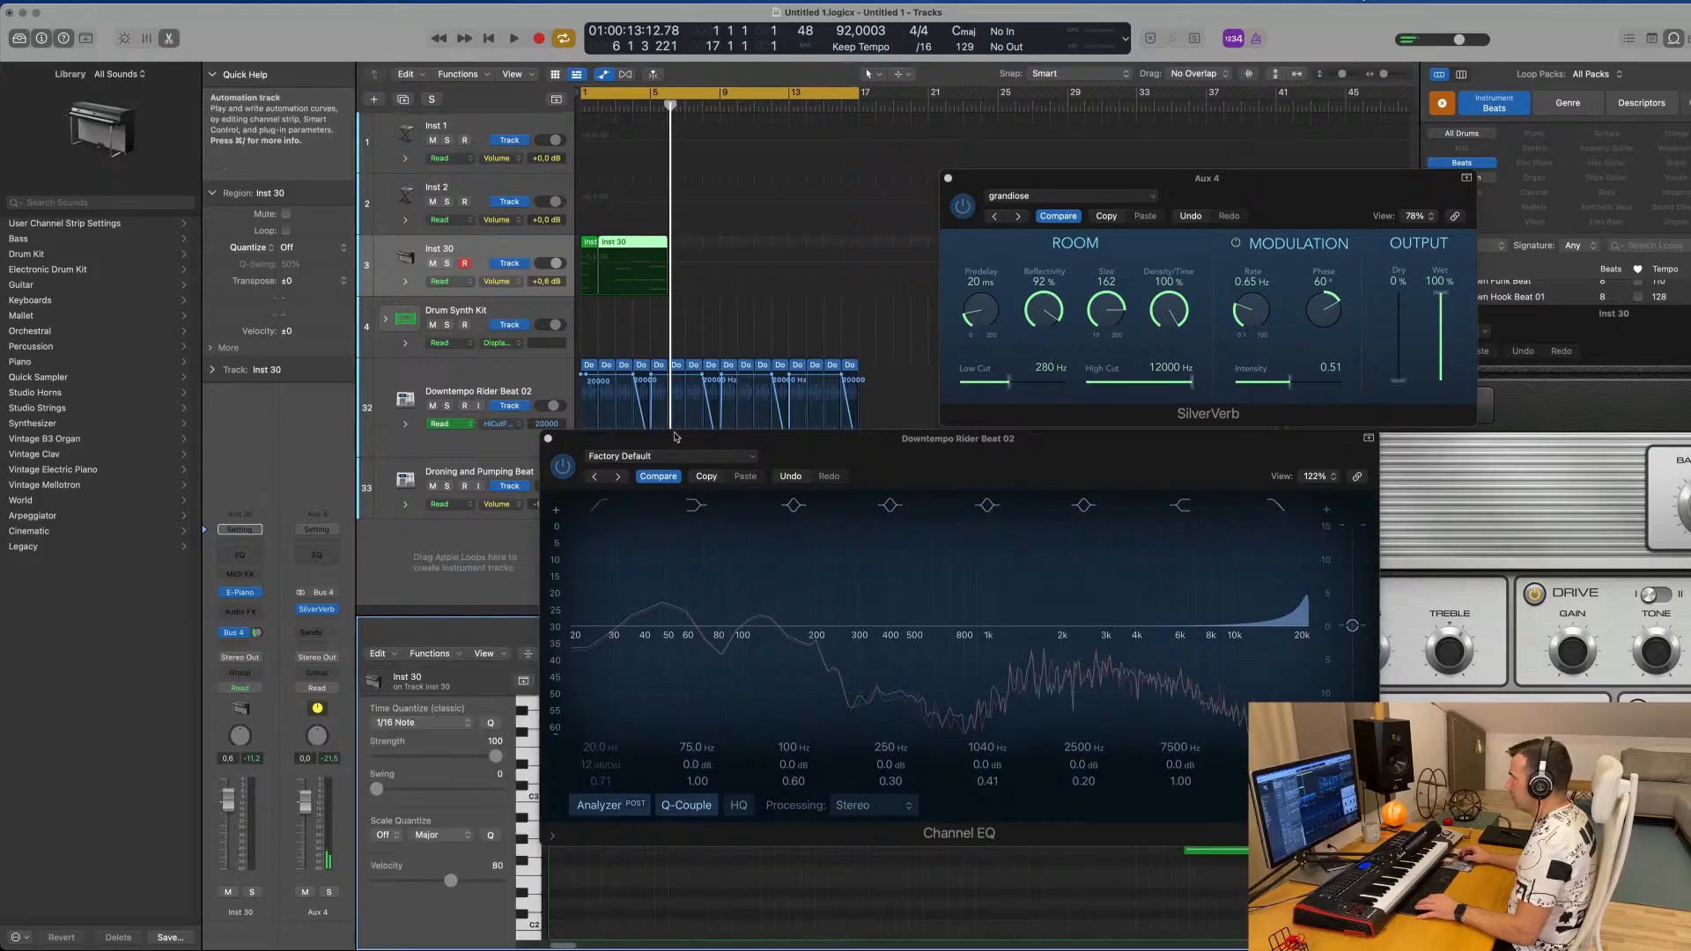
pyautogui.moveTo(675, 437); pyautogui.dragTo(1558, 429)
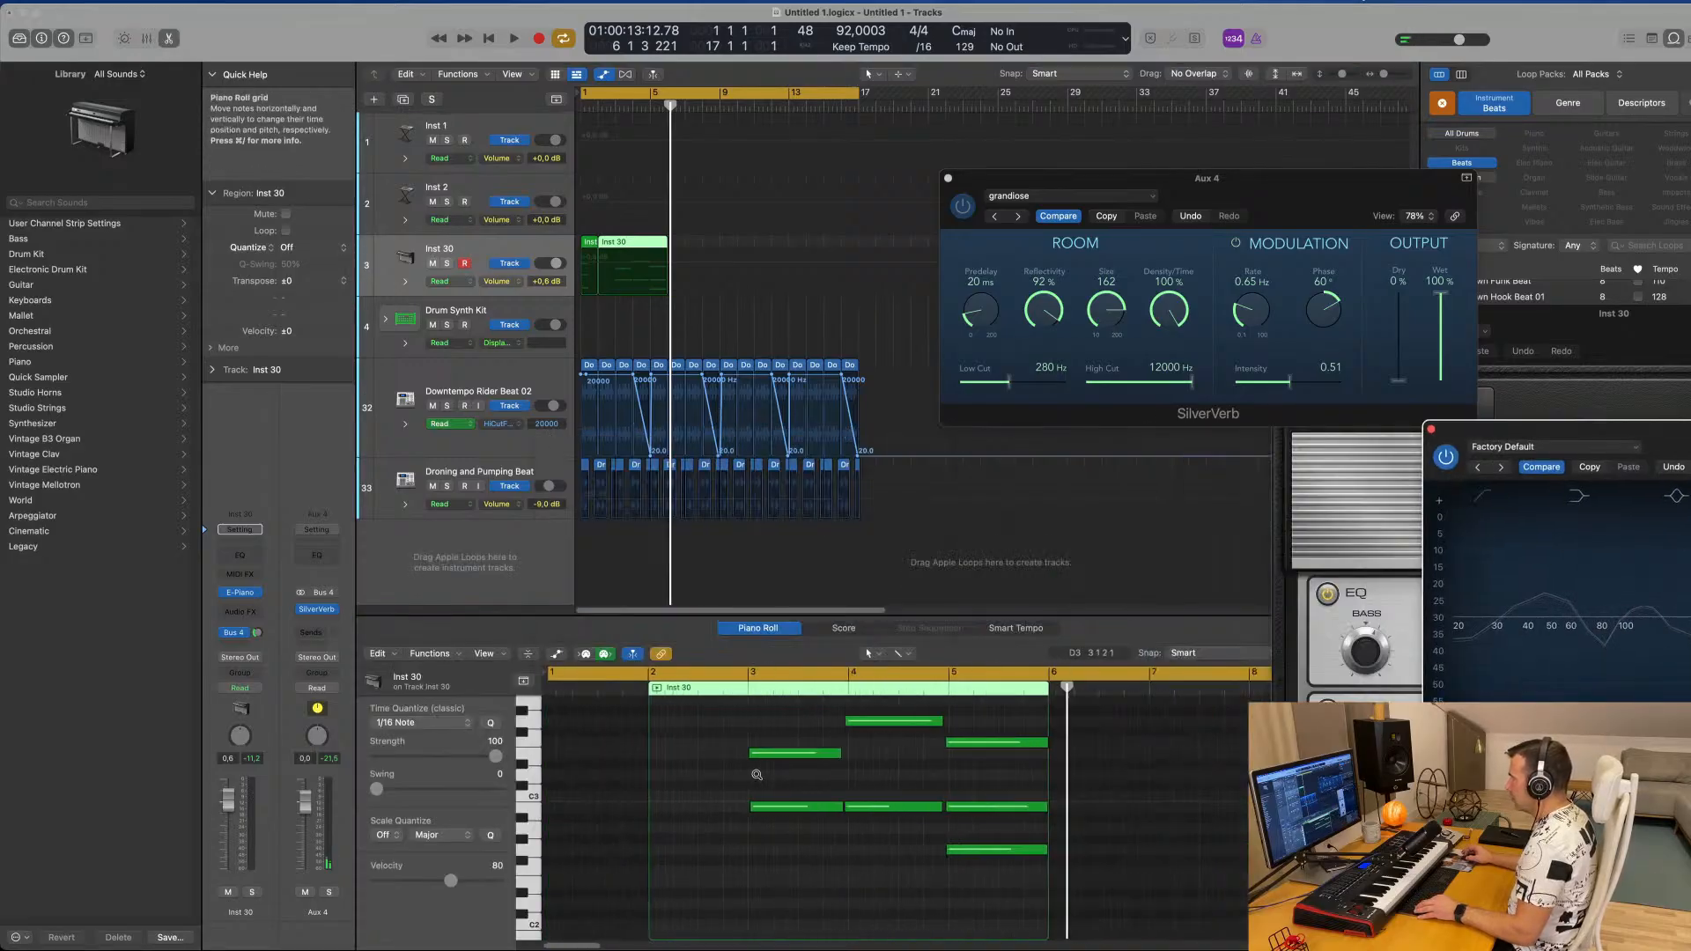
pyautogui.scroll(-2, 756, 775)
pyautogui.press('super+z')
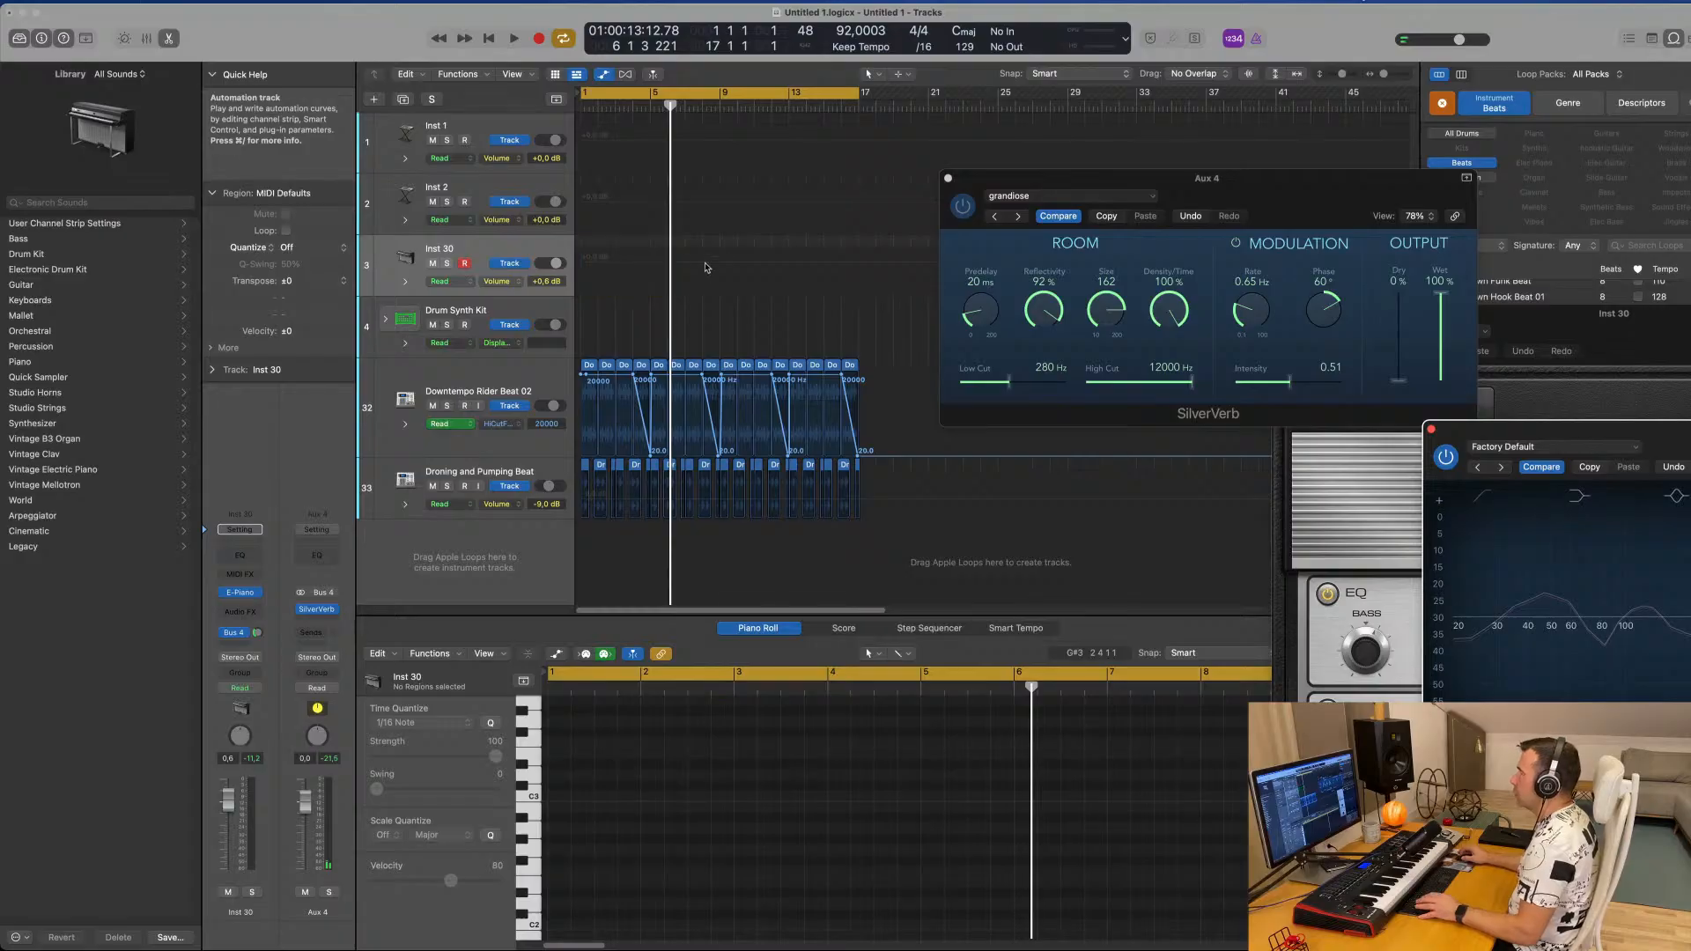
pyautogui.click(663, 240)
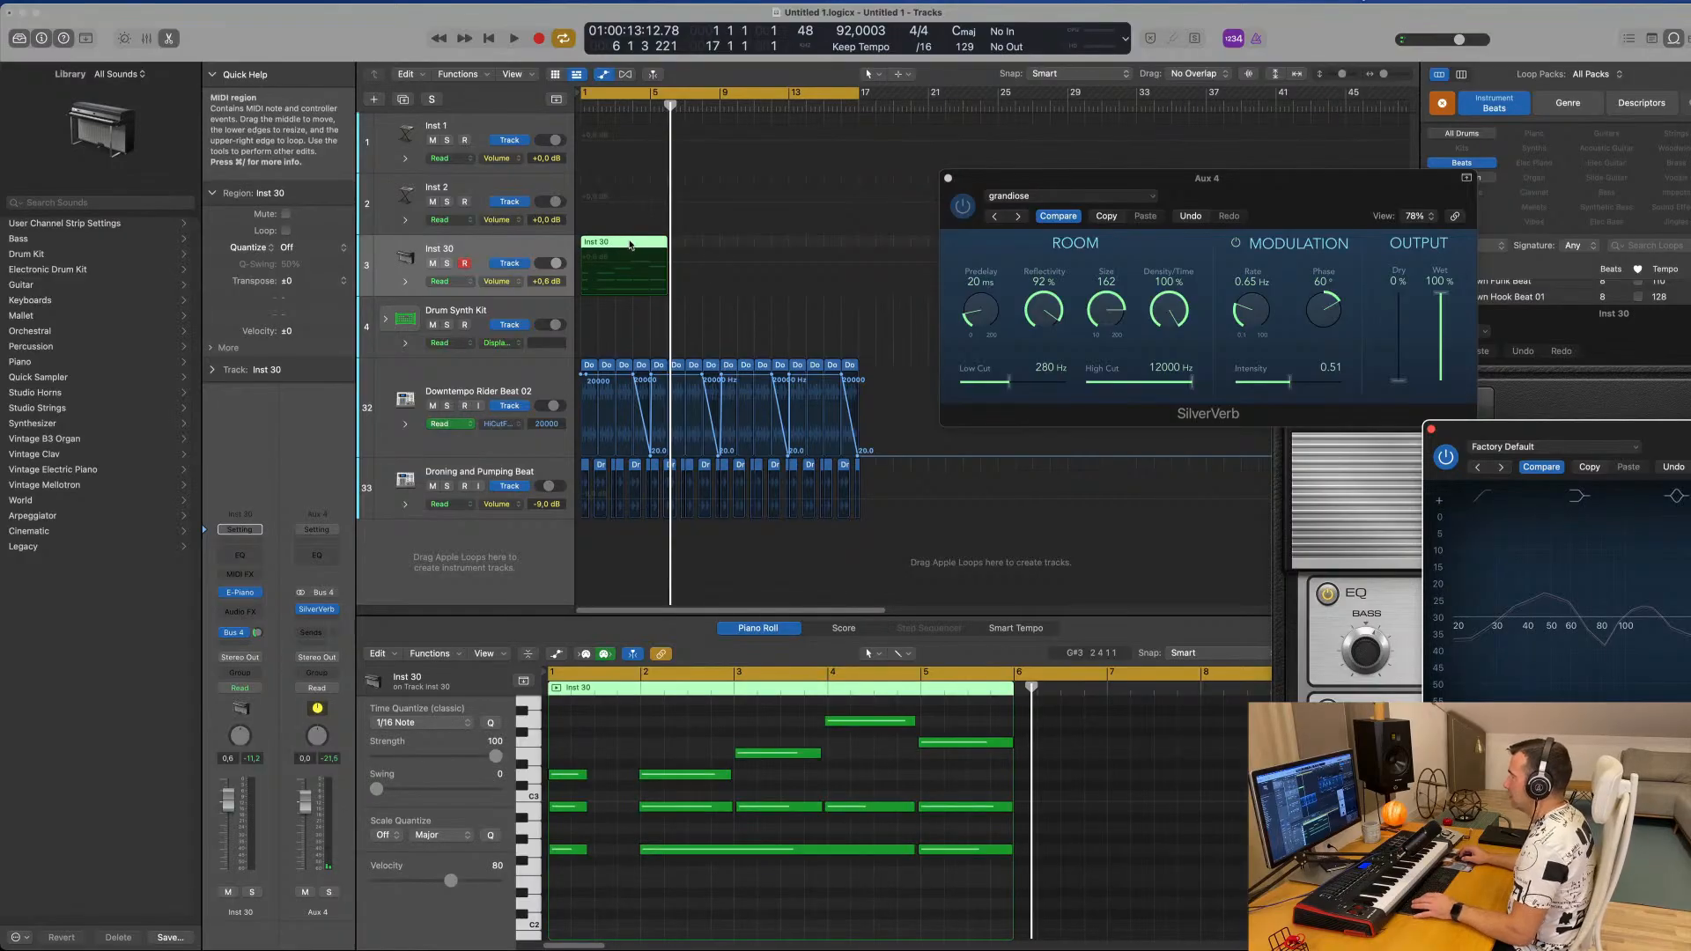
# Delete the three short notes in bar 1 of the Inst 30 region and close the Piano Roll.
pyautogui.scroll(-4, 618, 724)
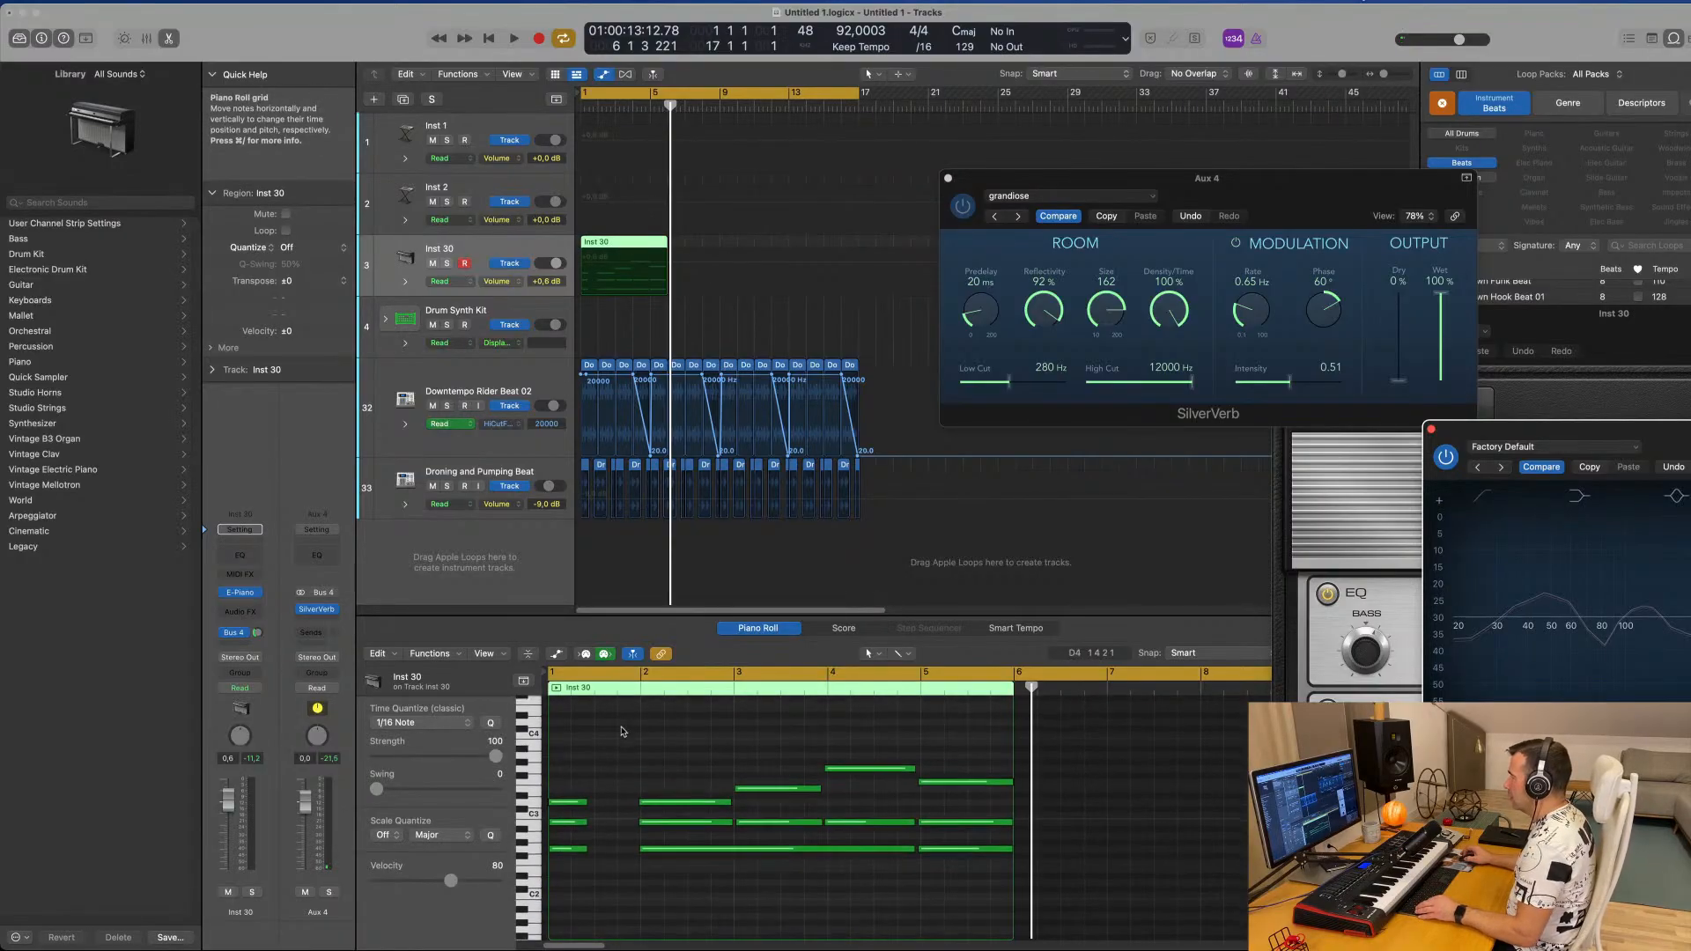
pyautogui.scroll(1, 625, 749)
pyautogui.moveTo(610, 744); pyautogui.dragTo(565, 835)
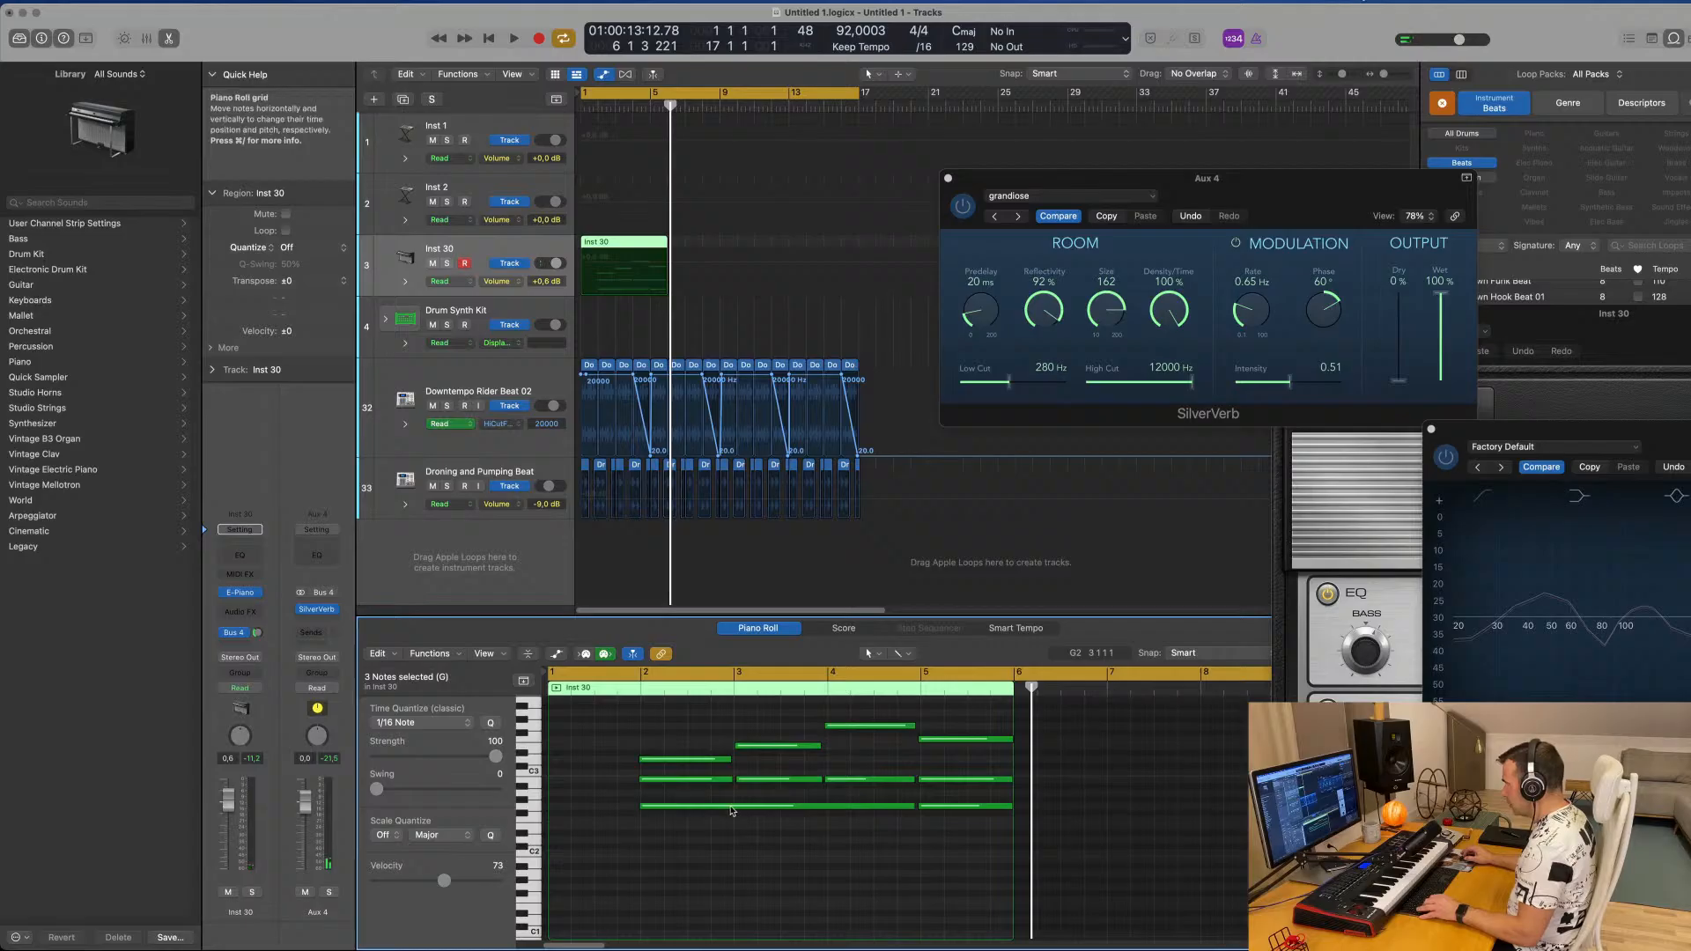
pyautogui.scroll(-1, 736, 807)
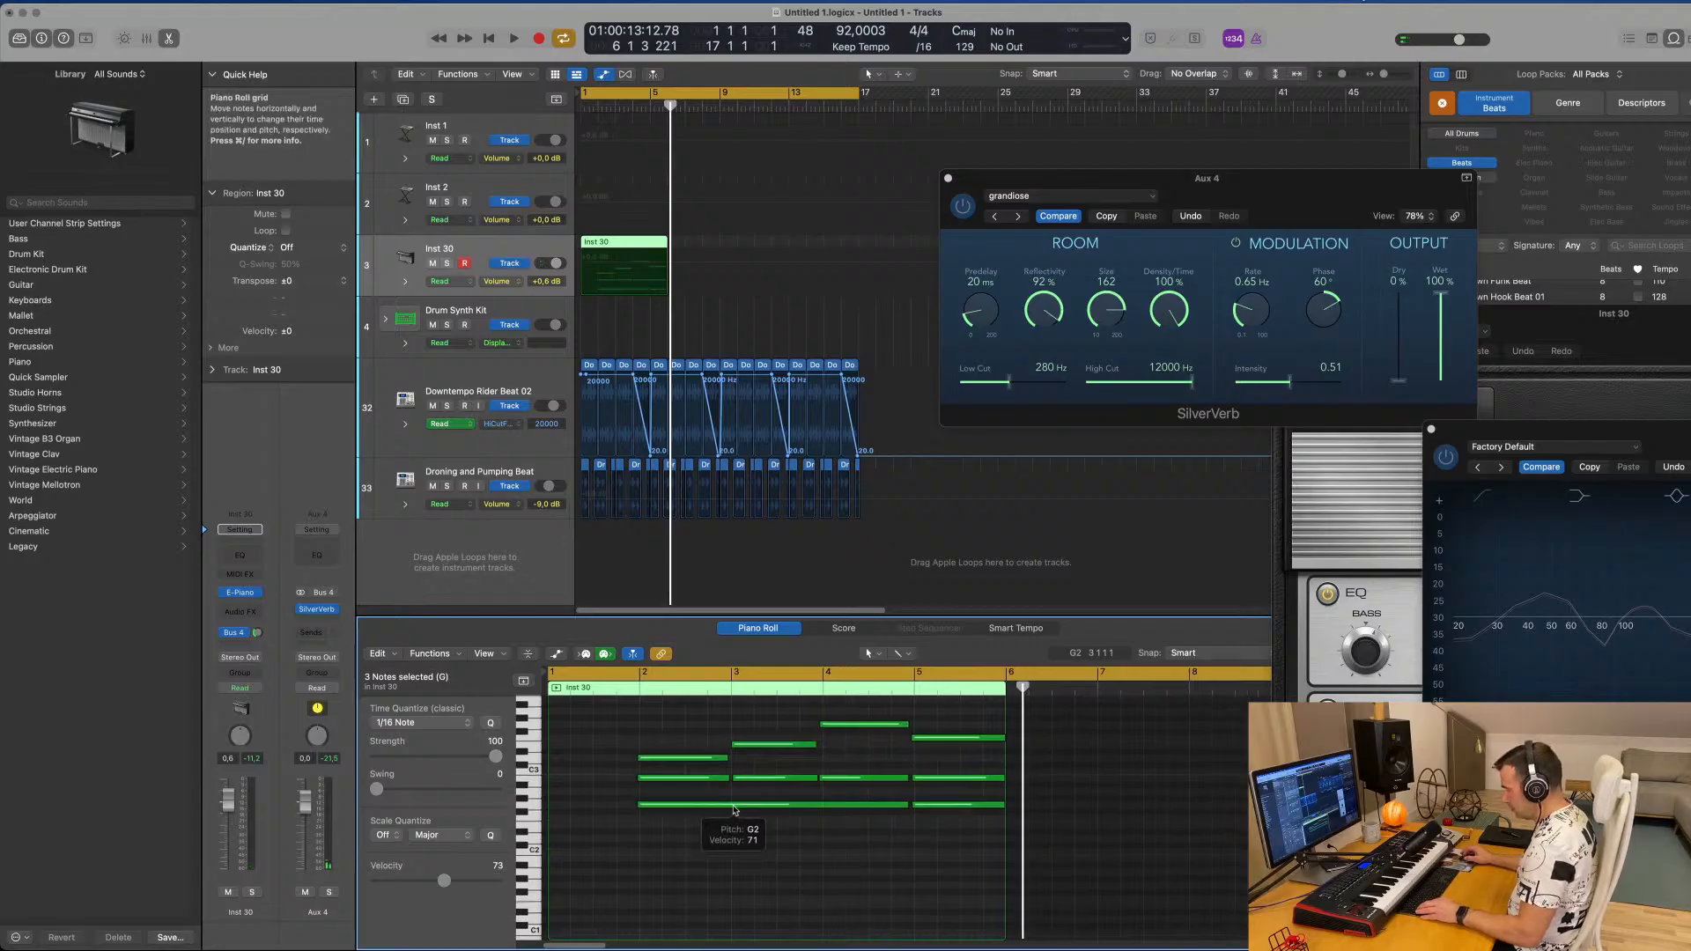
pyautogui.press('x')
pyautogui.press('x')
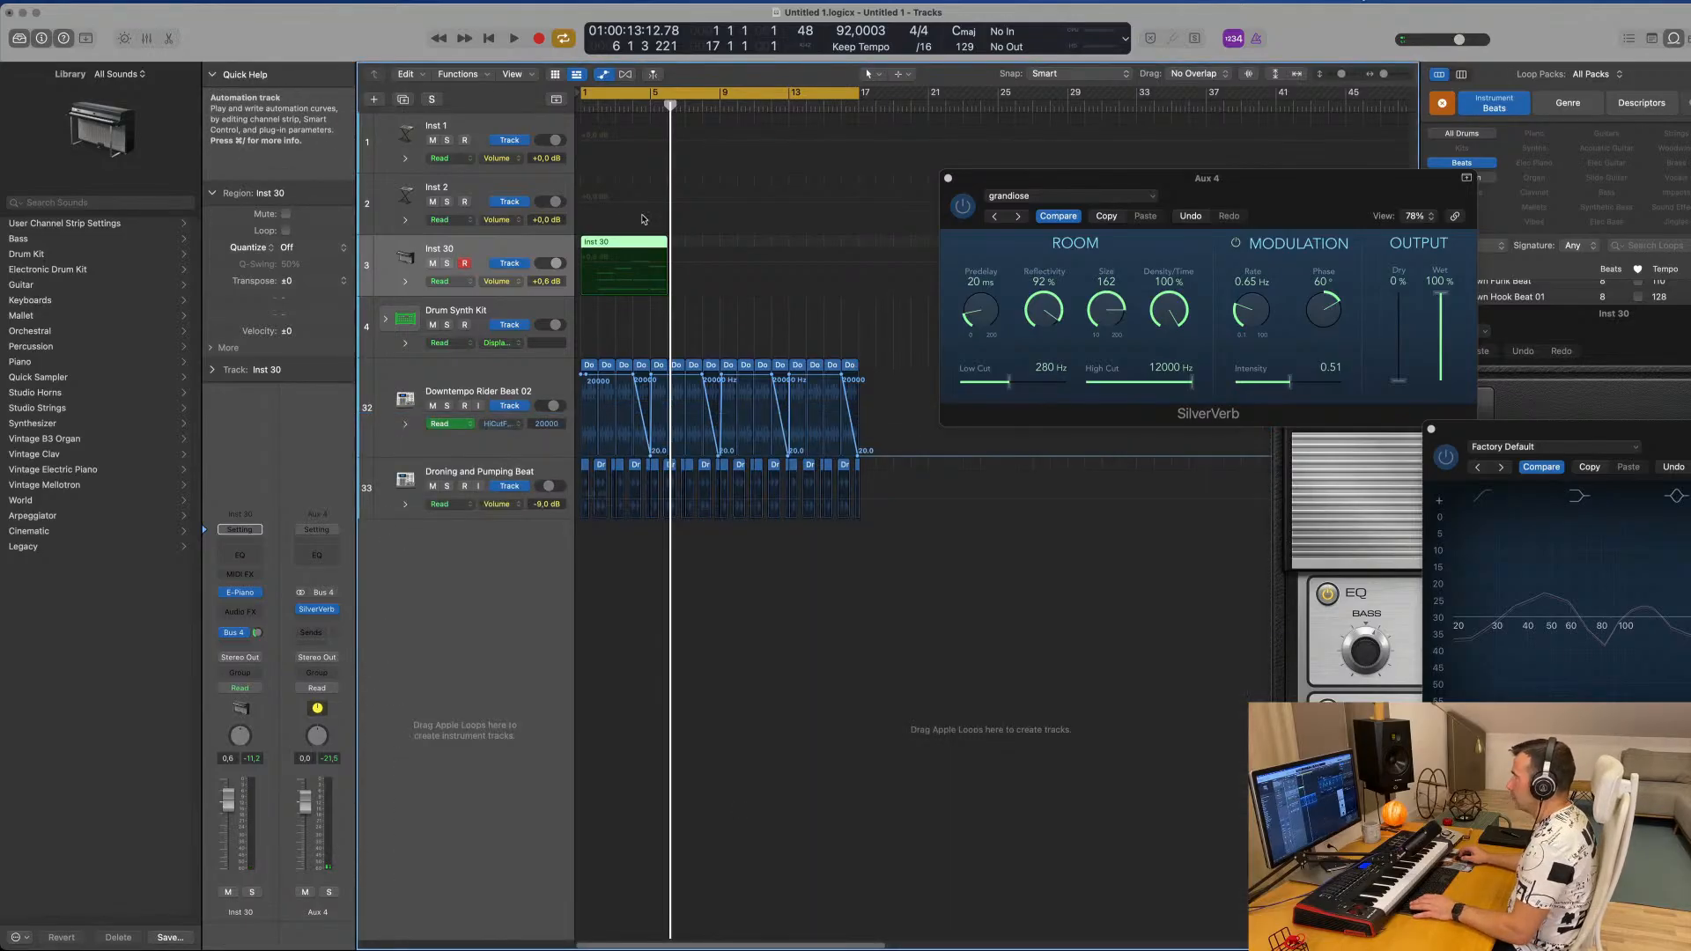
# Return to the project start and try to split the Inst 30 region at bar 2.
pyautogui.press('Return')
pyautogui.press('space')
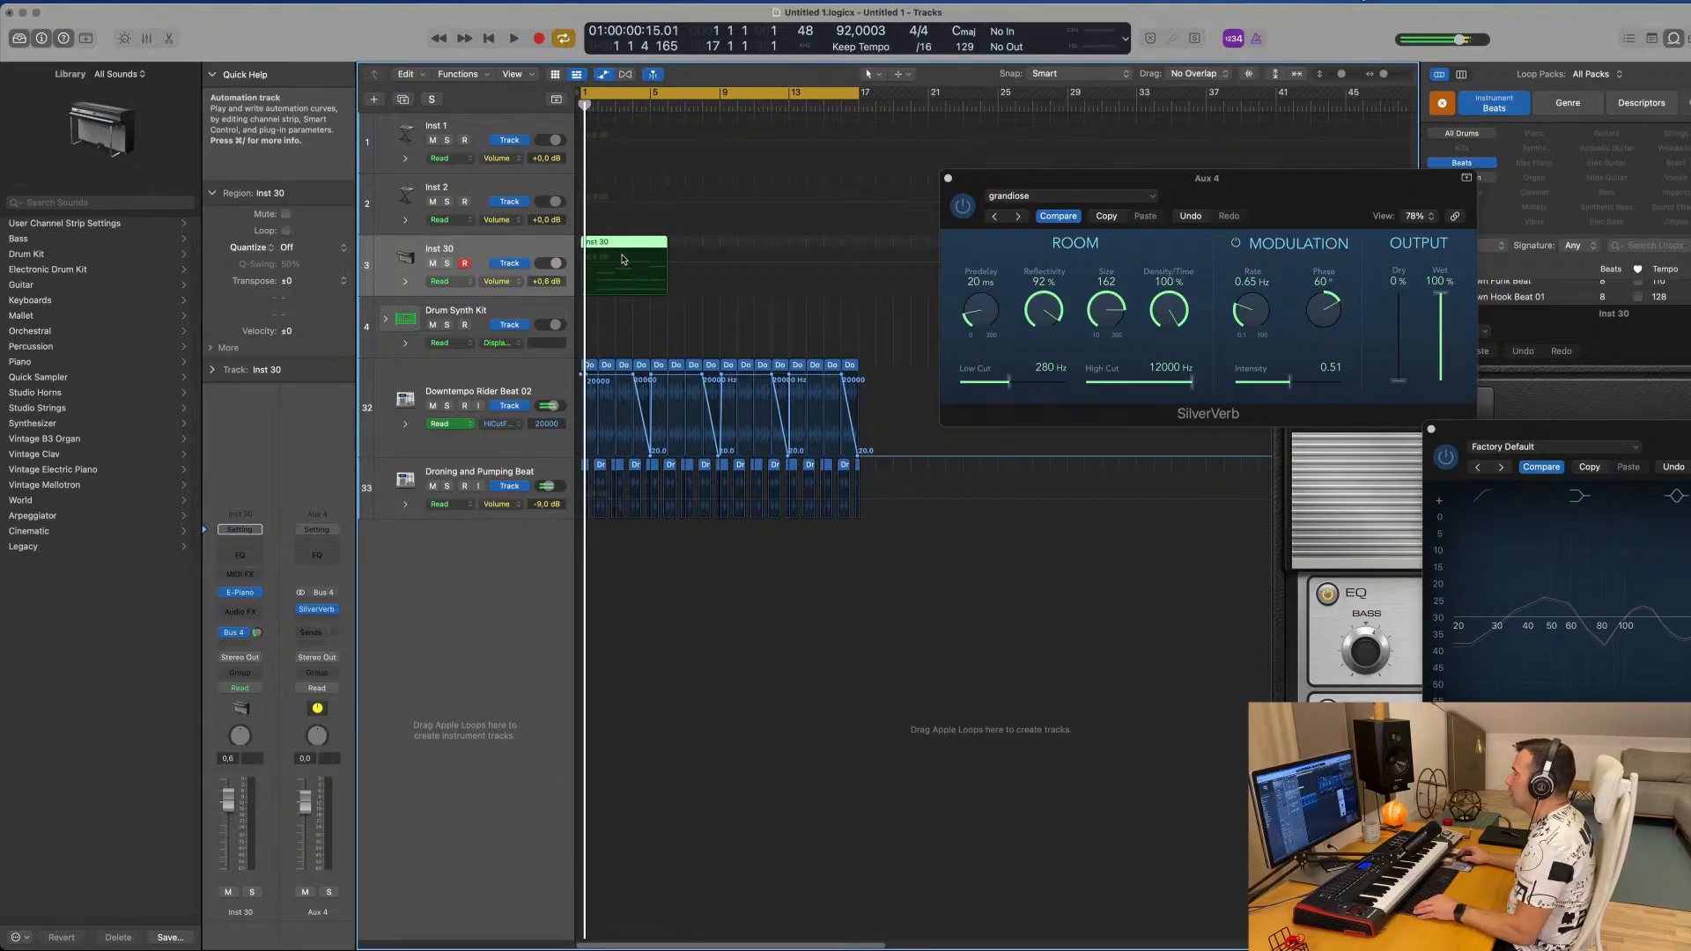
pyautogui.press('super+Right')
pyautogui.press('super+Right')
pyautogui.press('super+Right')
pyautogui.press('super+Right')
pyautogui.press('super+Right')
pyautogui.press('super+Right')
pyautogui.click(639, 246)
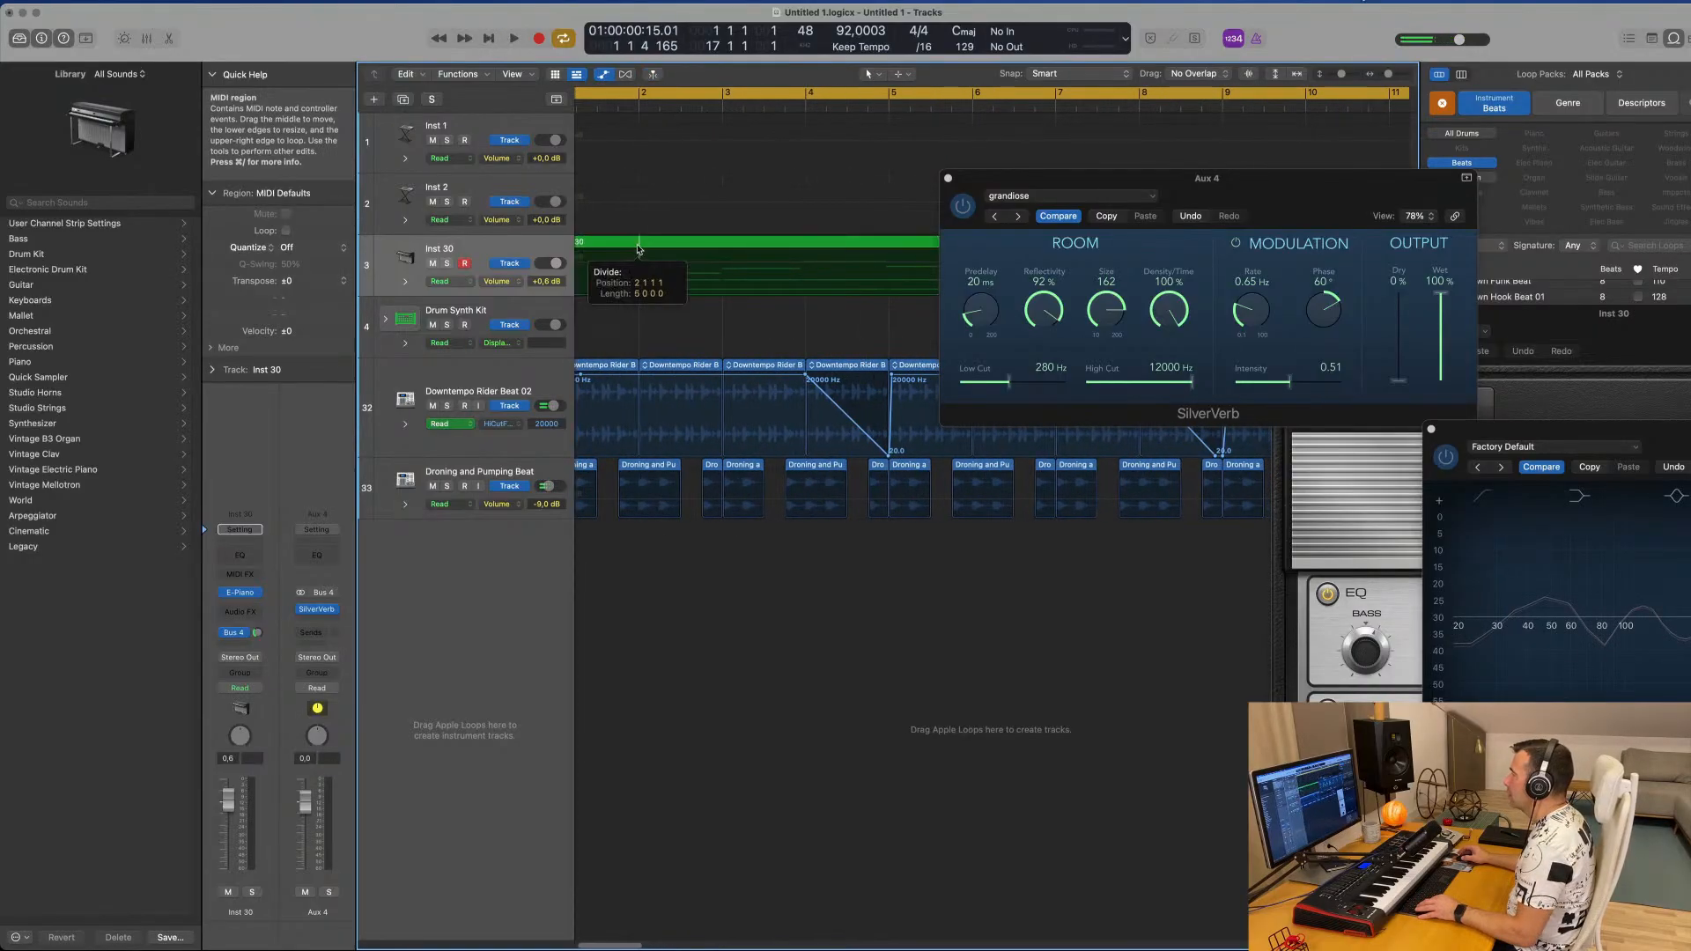
pyautogui.click(914, 325)
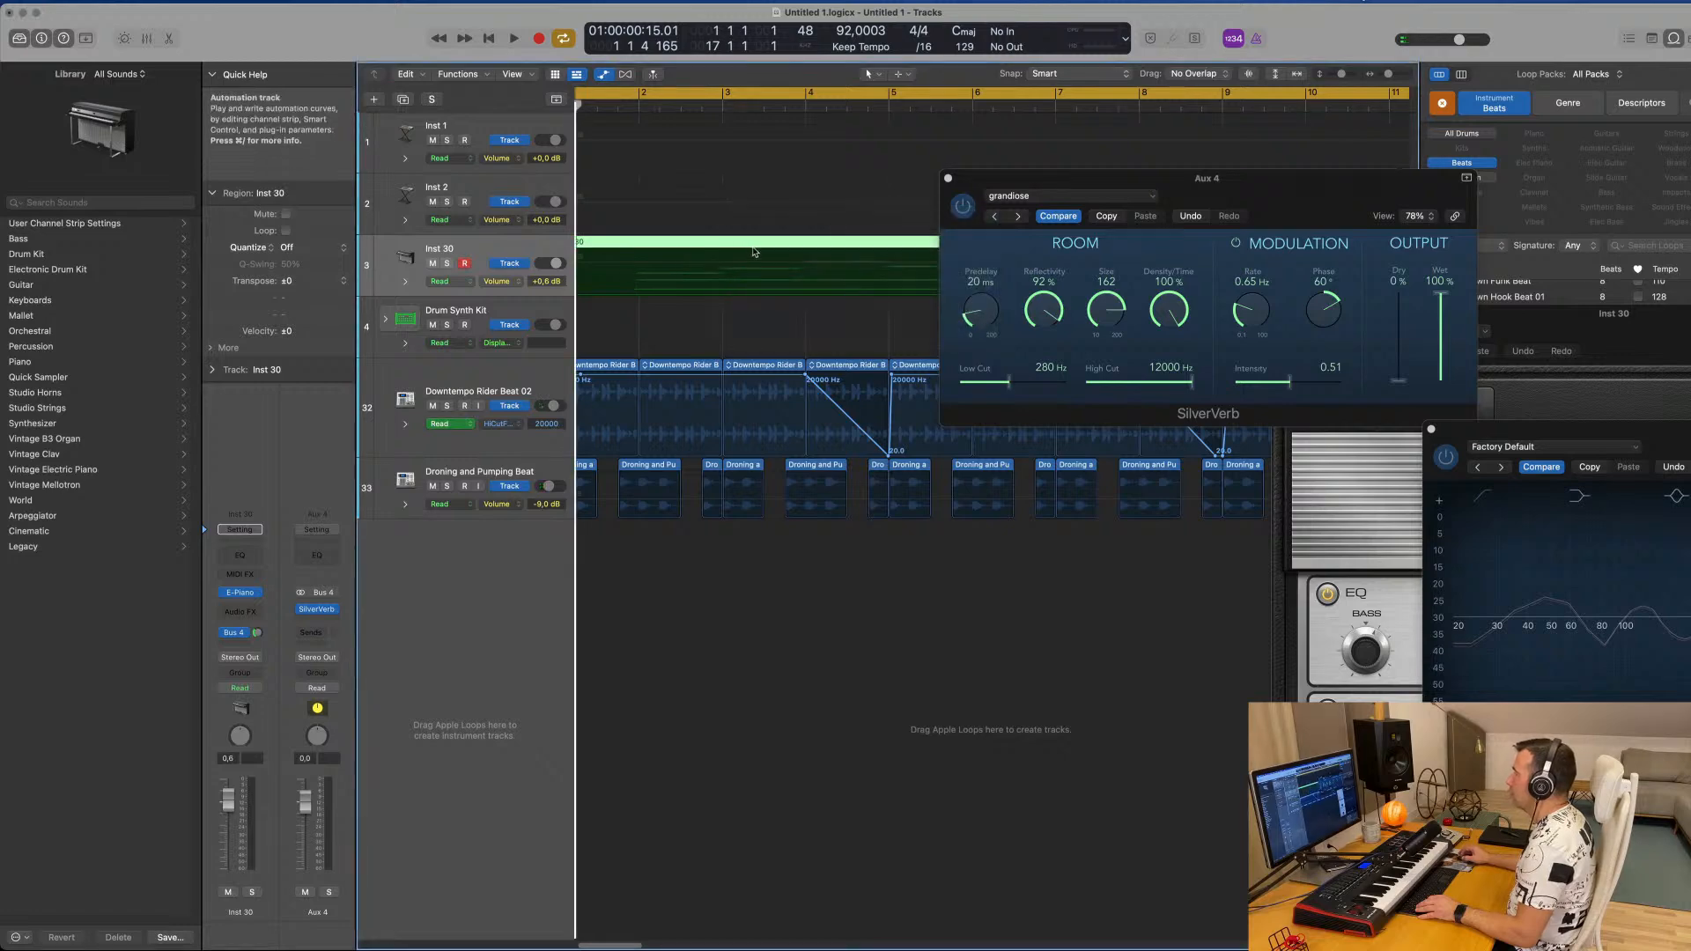
# Quantize all notes of the Inst 30 region to 1/16 notes in the Piano Roll.
pyautogui.doubleClick(753, 251)
pyautogui.press('super+a')
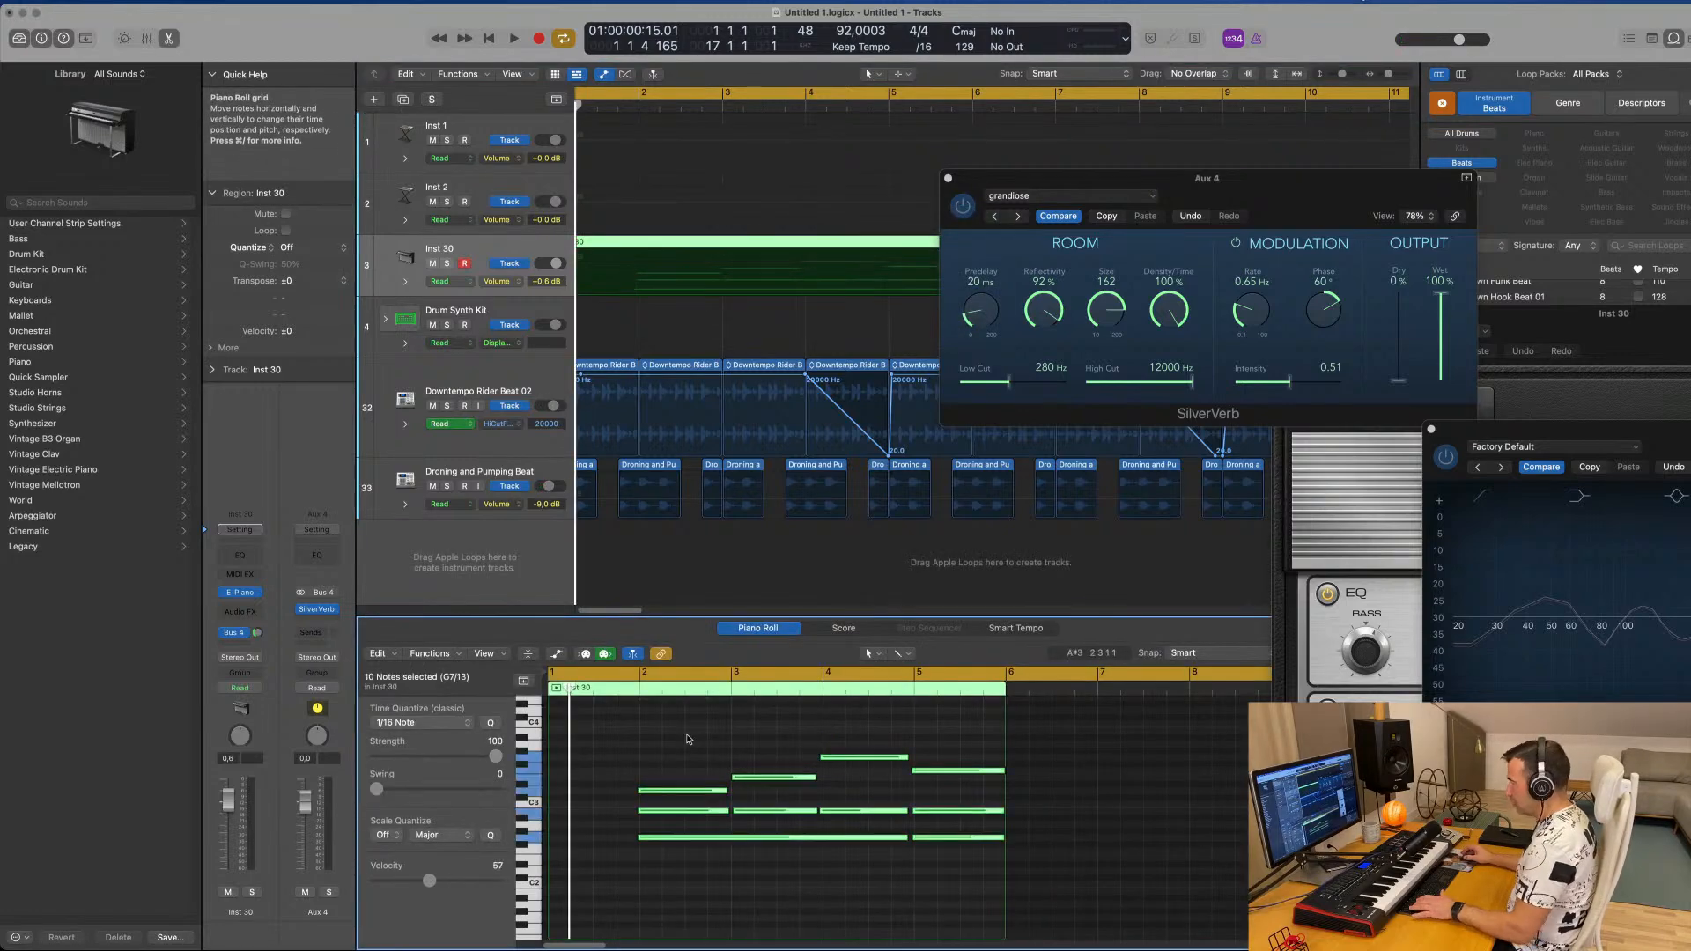
pyautogui.click(671, 741)
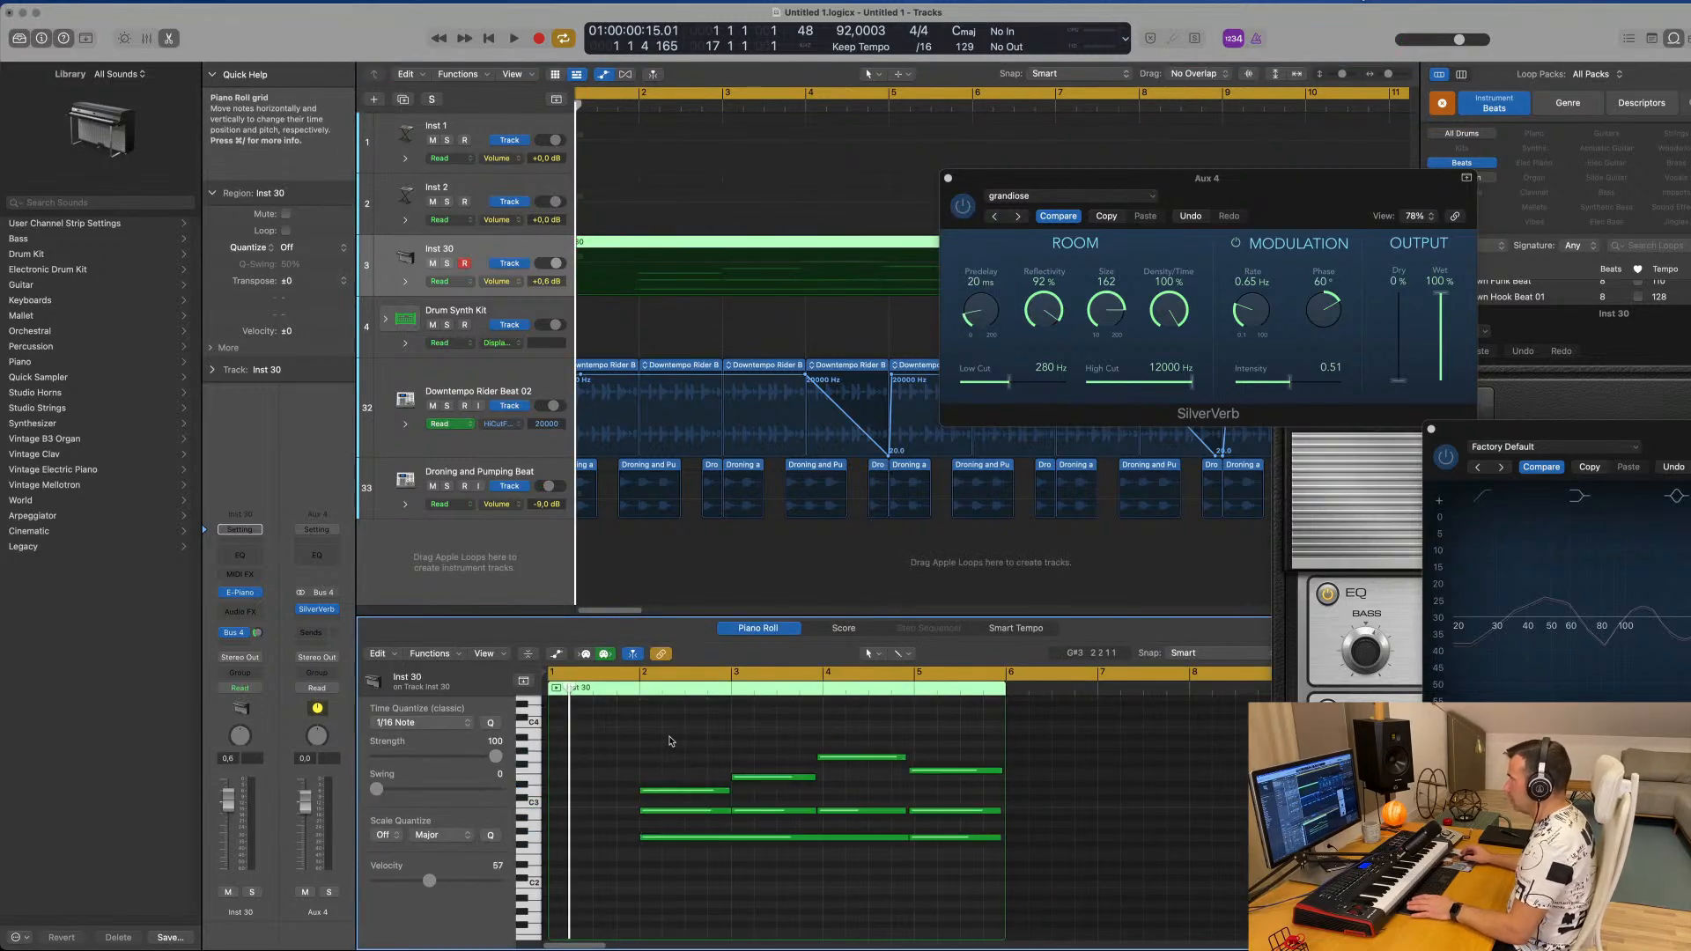
# Cut the empty first bar off the Inst 30 region and move the remaining four bars to bar 1.
pyautogui.keyDown('super'); pyautogui.doubleClick(632, 243); pyautogui.keyUp('super')
pyautogui.click(619, 243)
pyautogui.press('Delete')
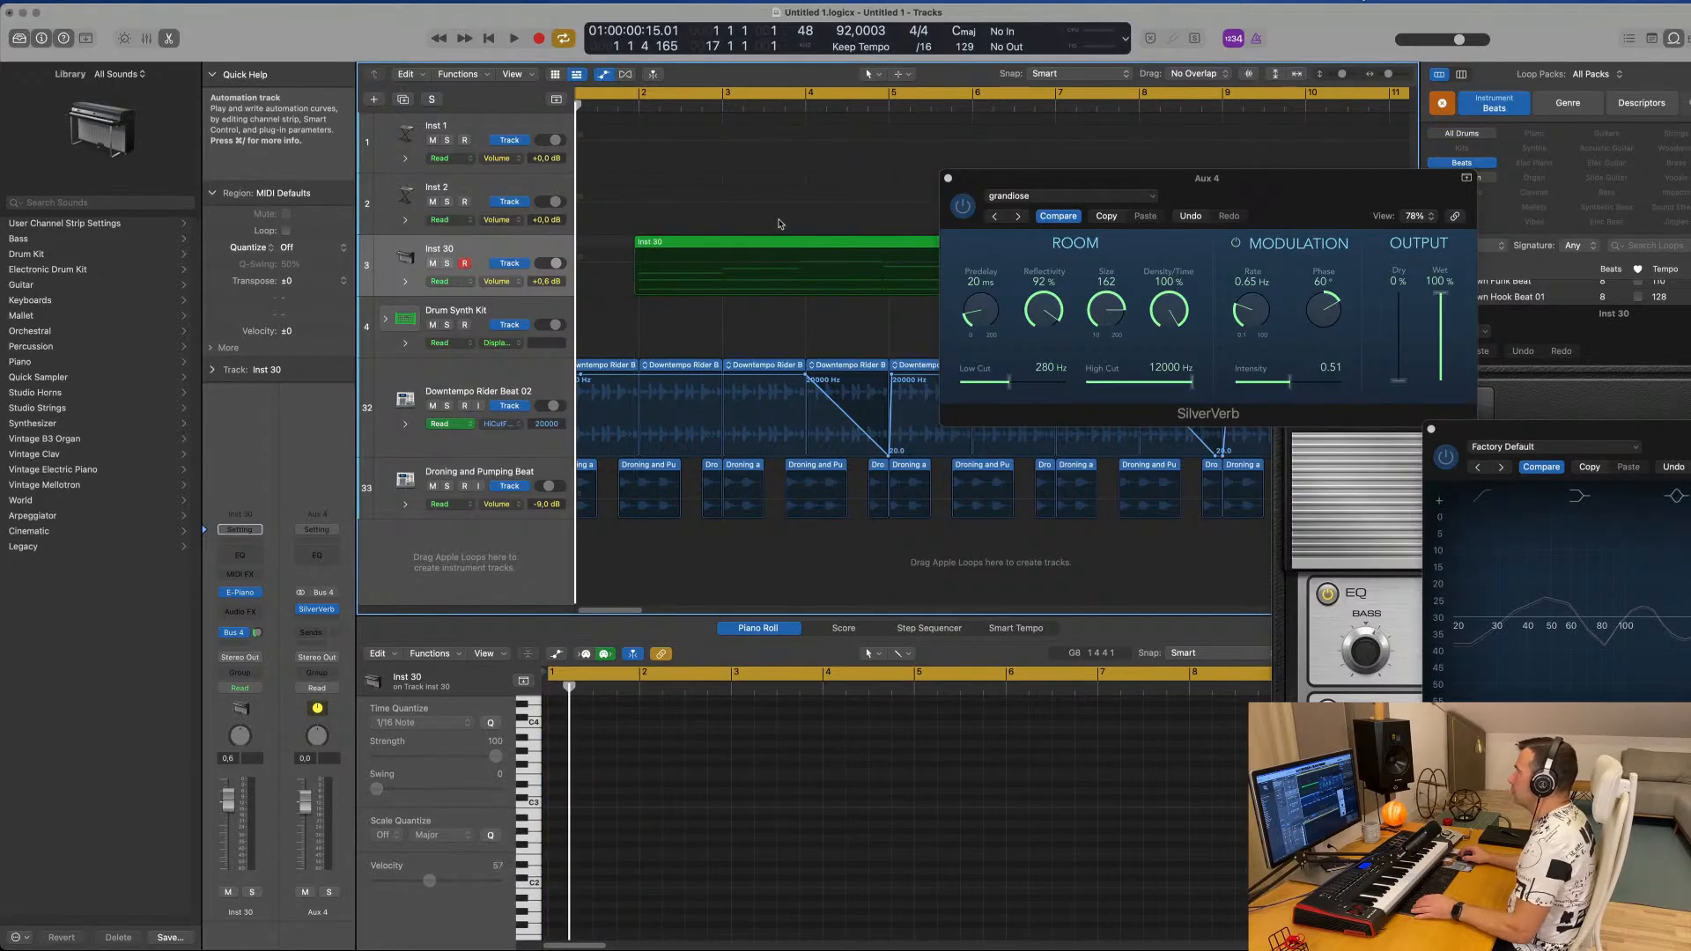
pyautogui.moveTo(708, 242); pyautogui.dragTo(644, 245)
pyautogui.scroll(-10, 644, 246)
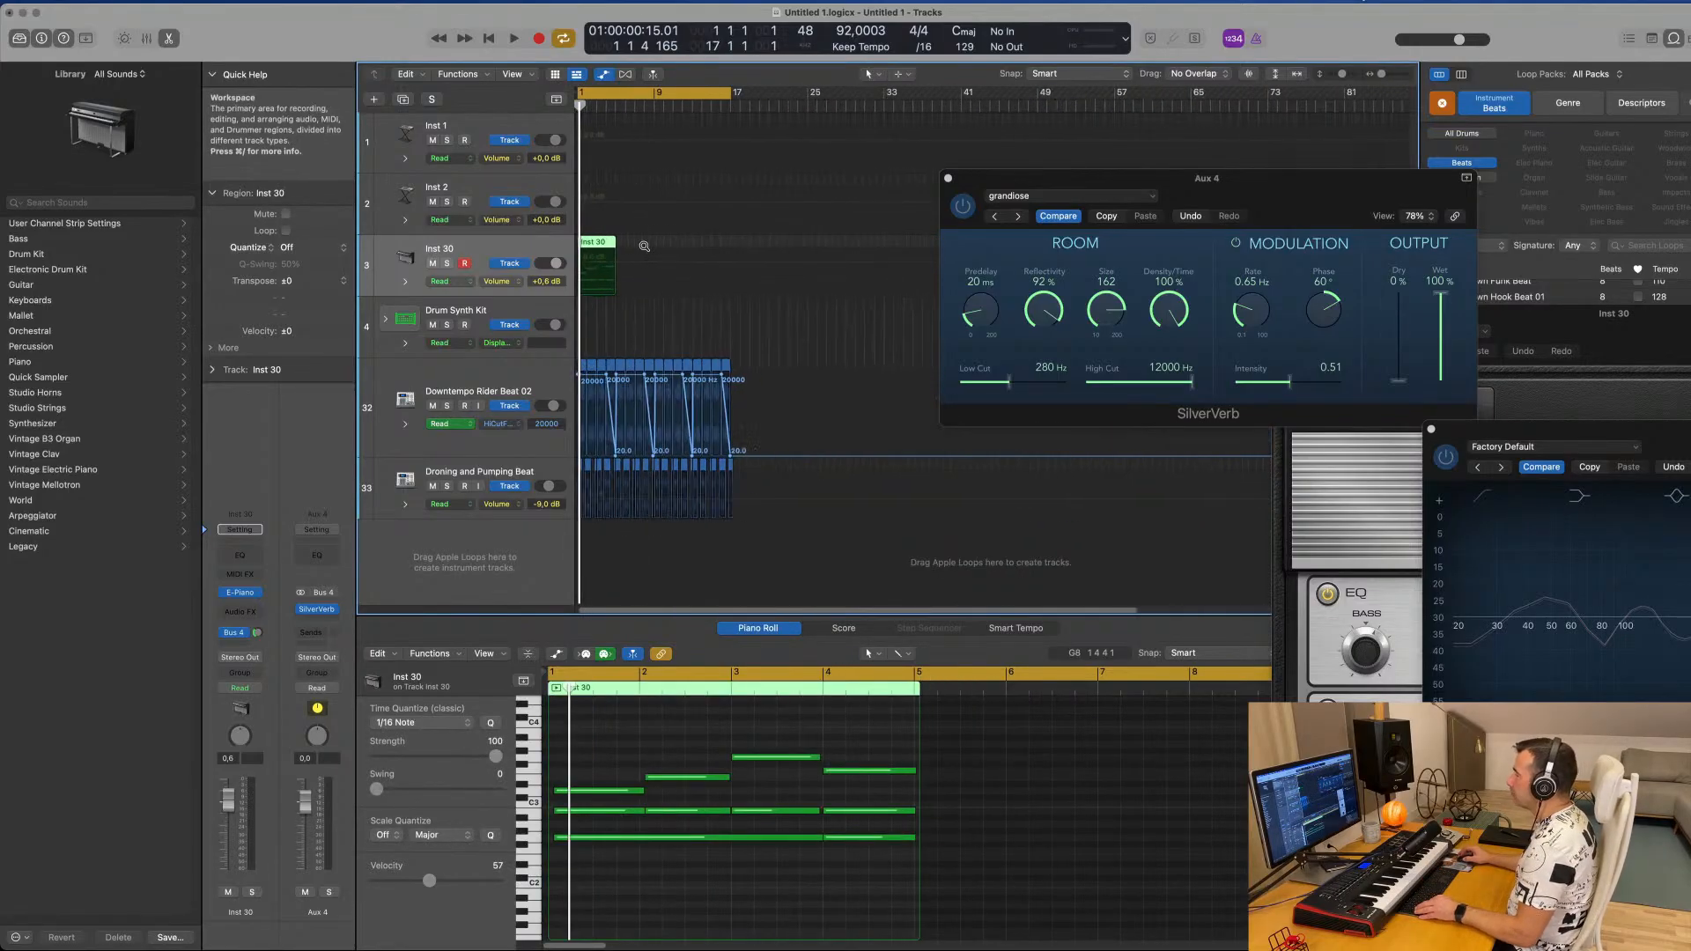
pyautogui.scroll(5, 644, 245)
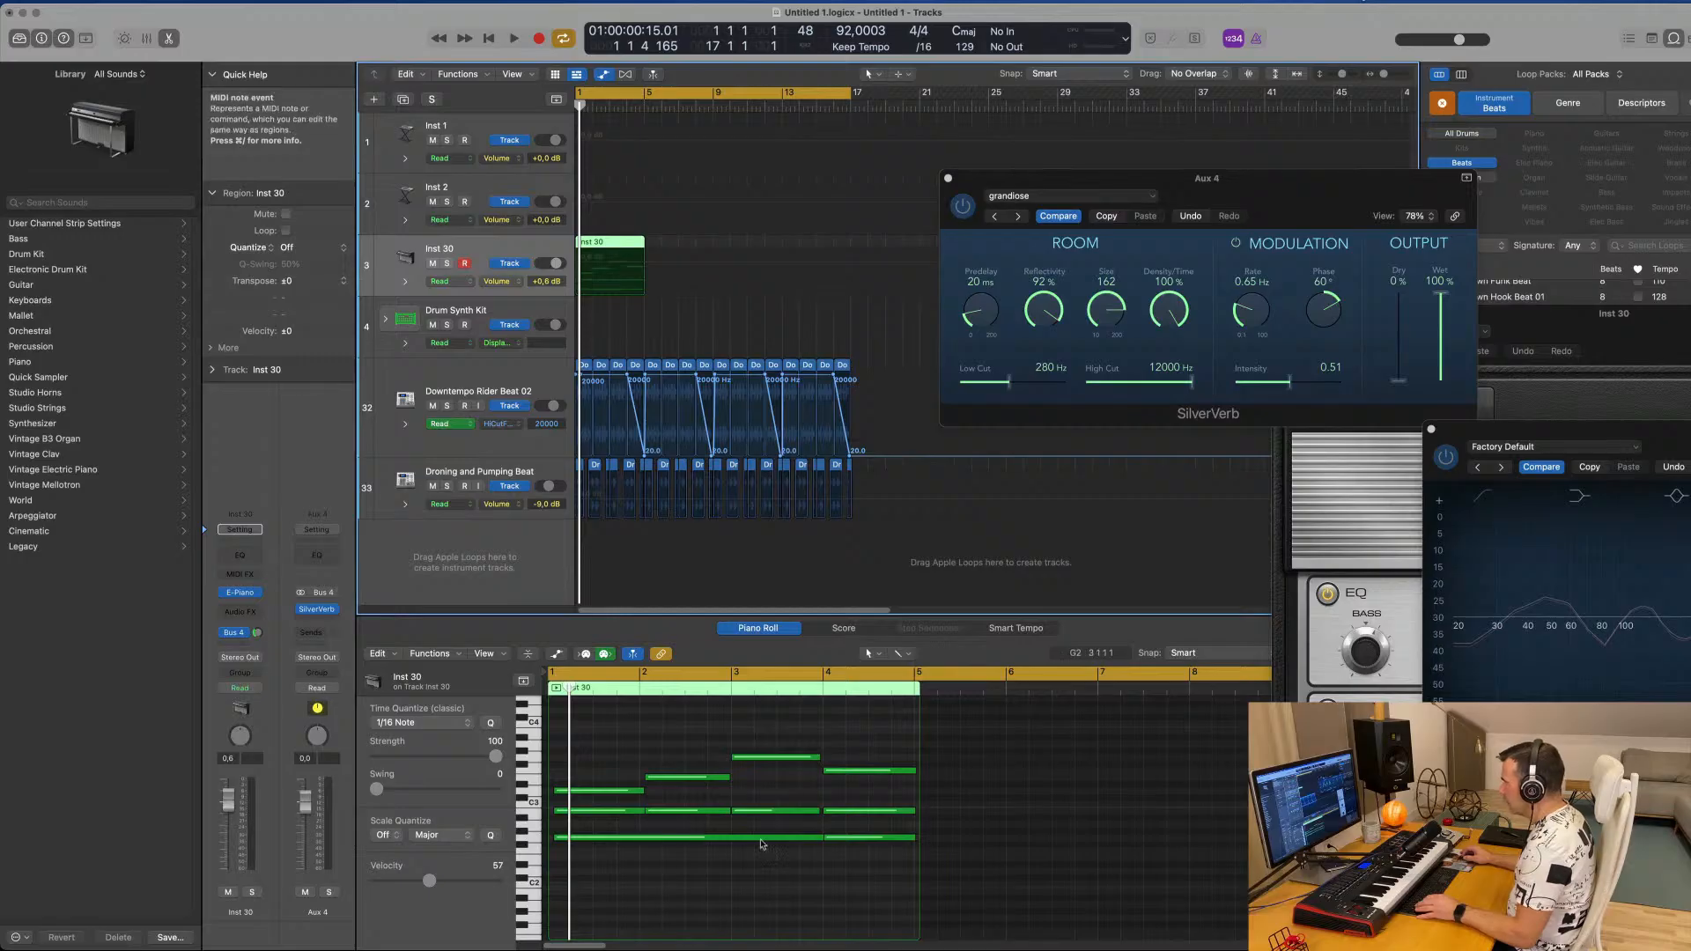
# Trim the first chord's notes to end at bar 2 and fit the two bar 2 notes to the full bar.
pyautogui.click(816, 838)
pyautogui.moveTo(802, 844); pyautogui.dragTo(638, 847)
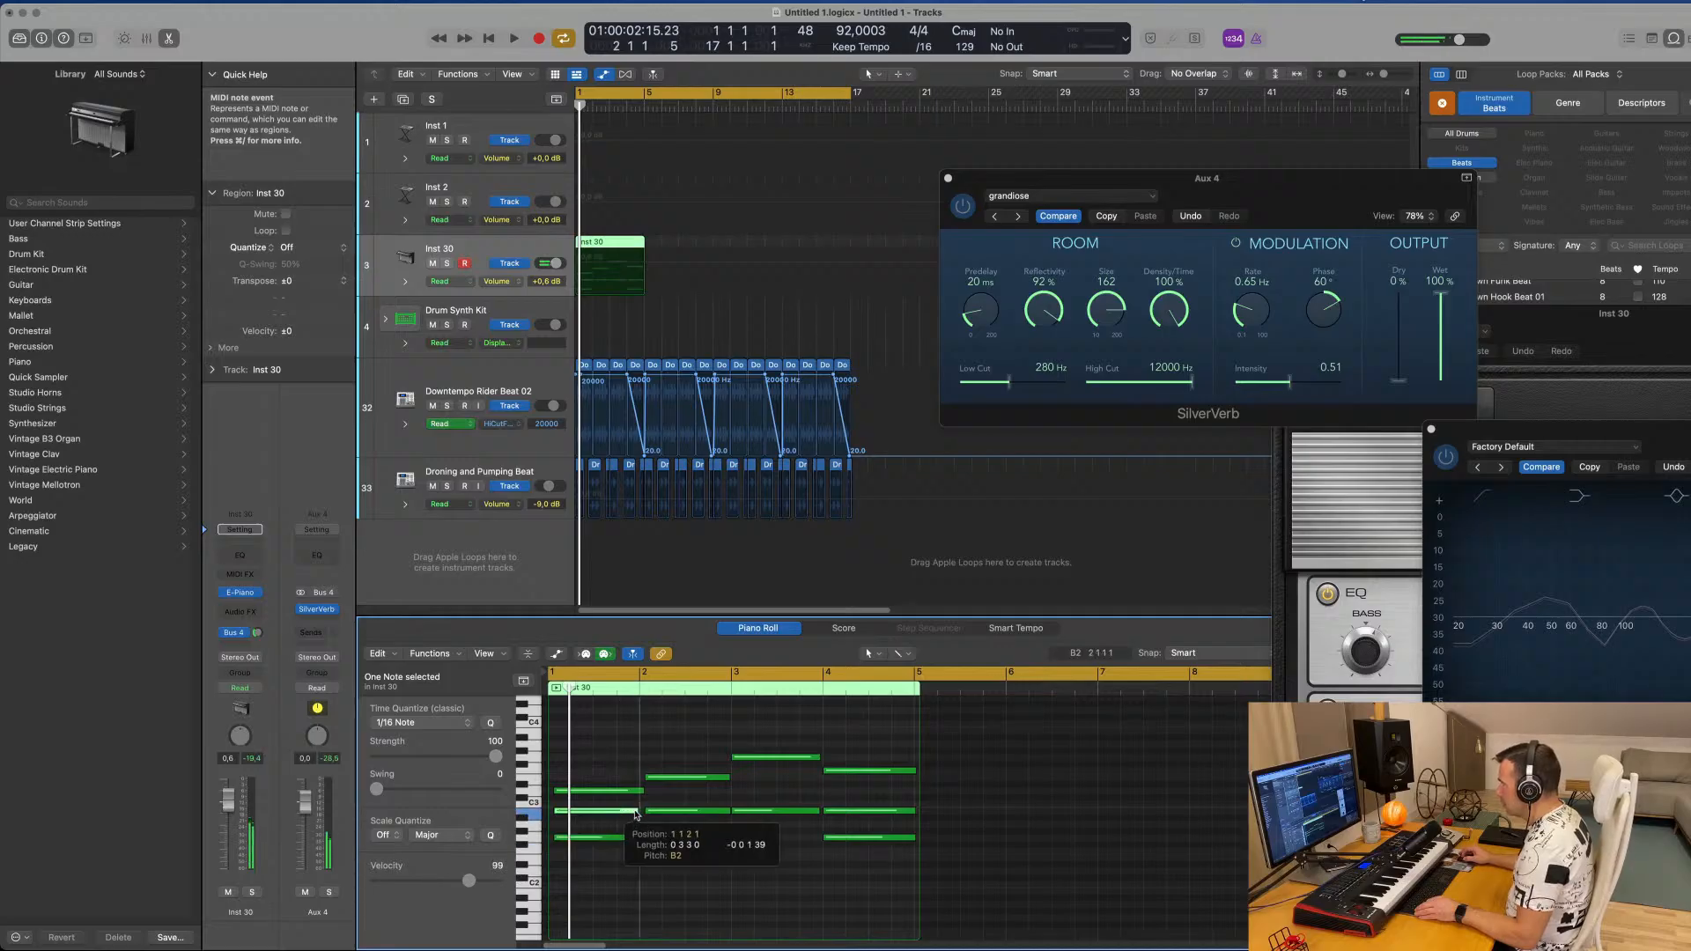
pyautogui.moveTo(642, 790); pyautogui.dragTo(637, 790)
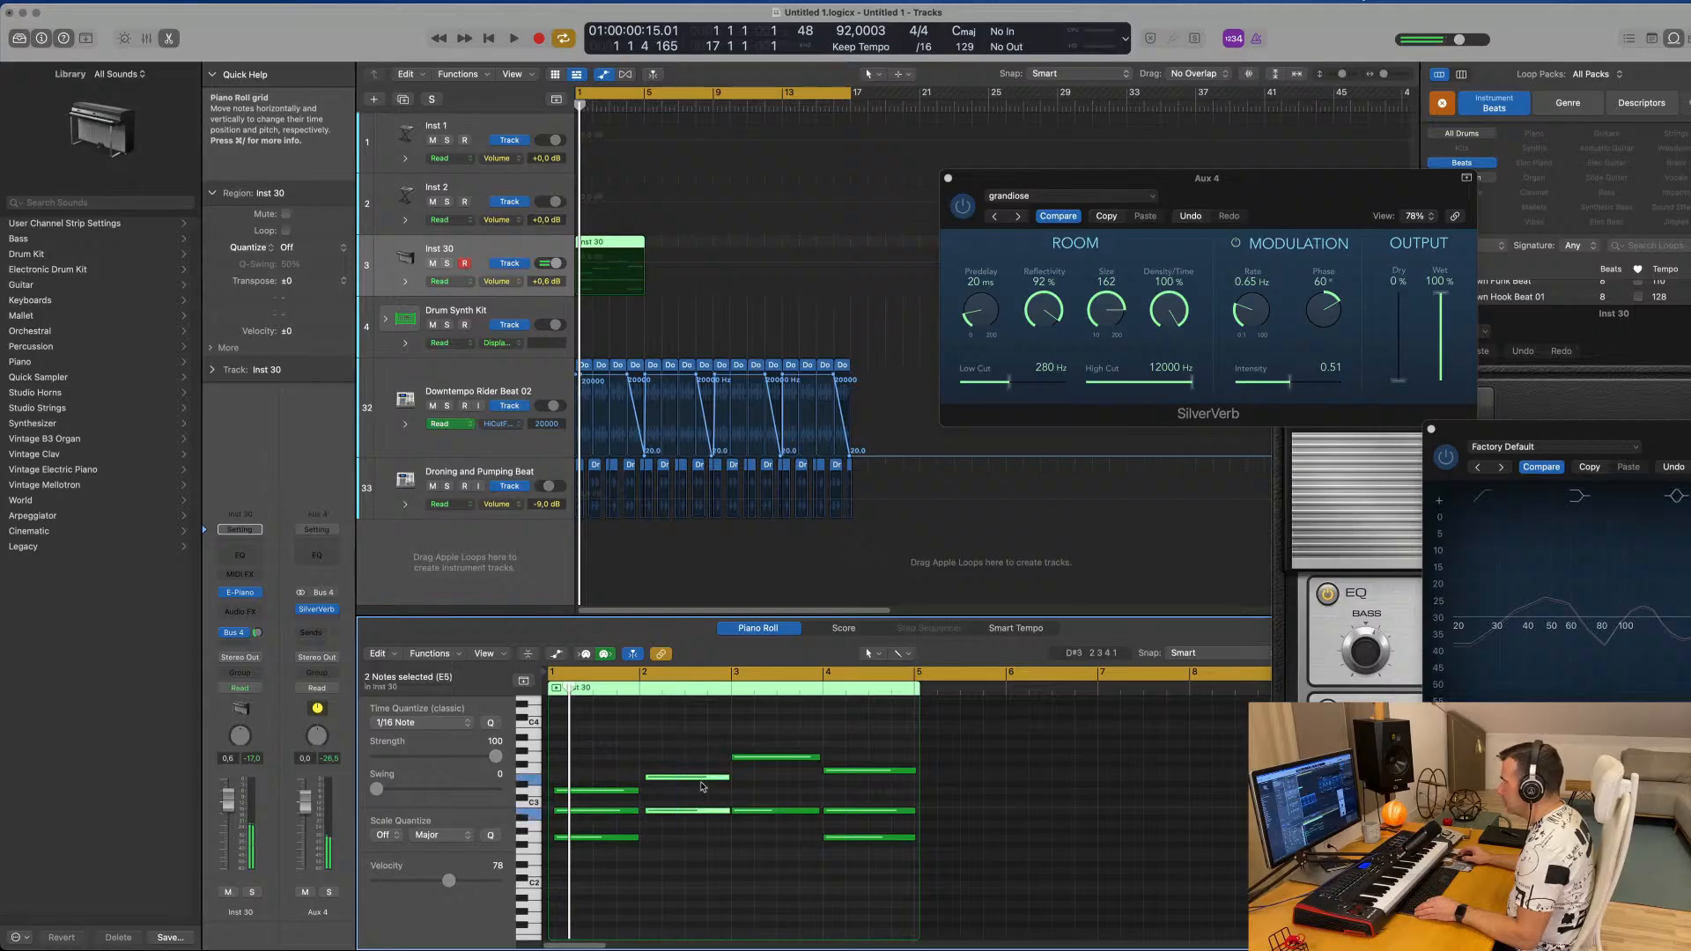
pyautogui.moveTo(705, 782); pyautogui.dragTo(731, 782)
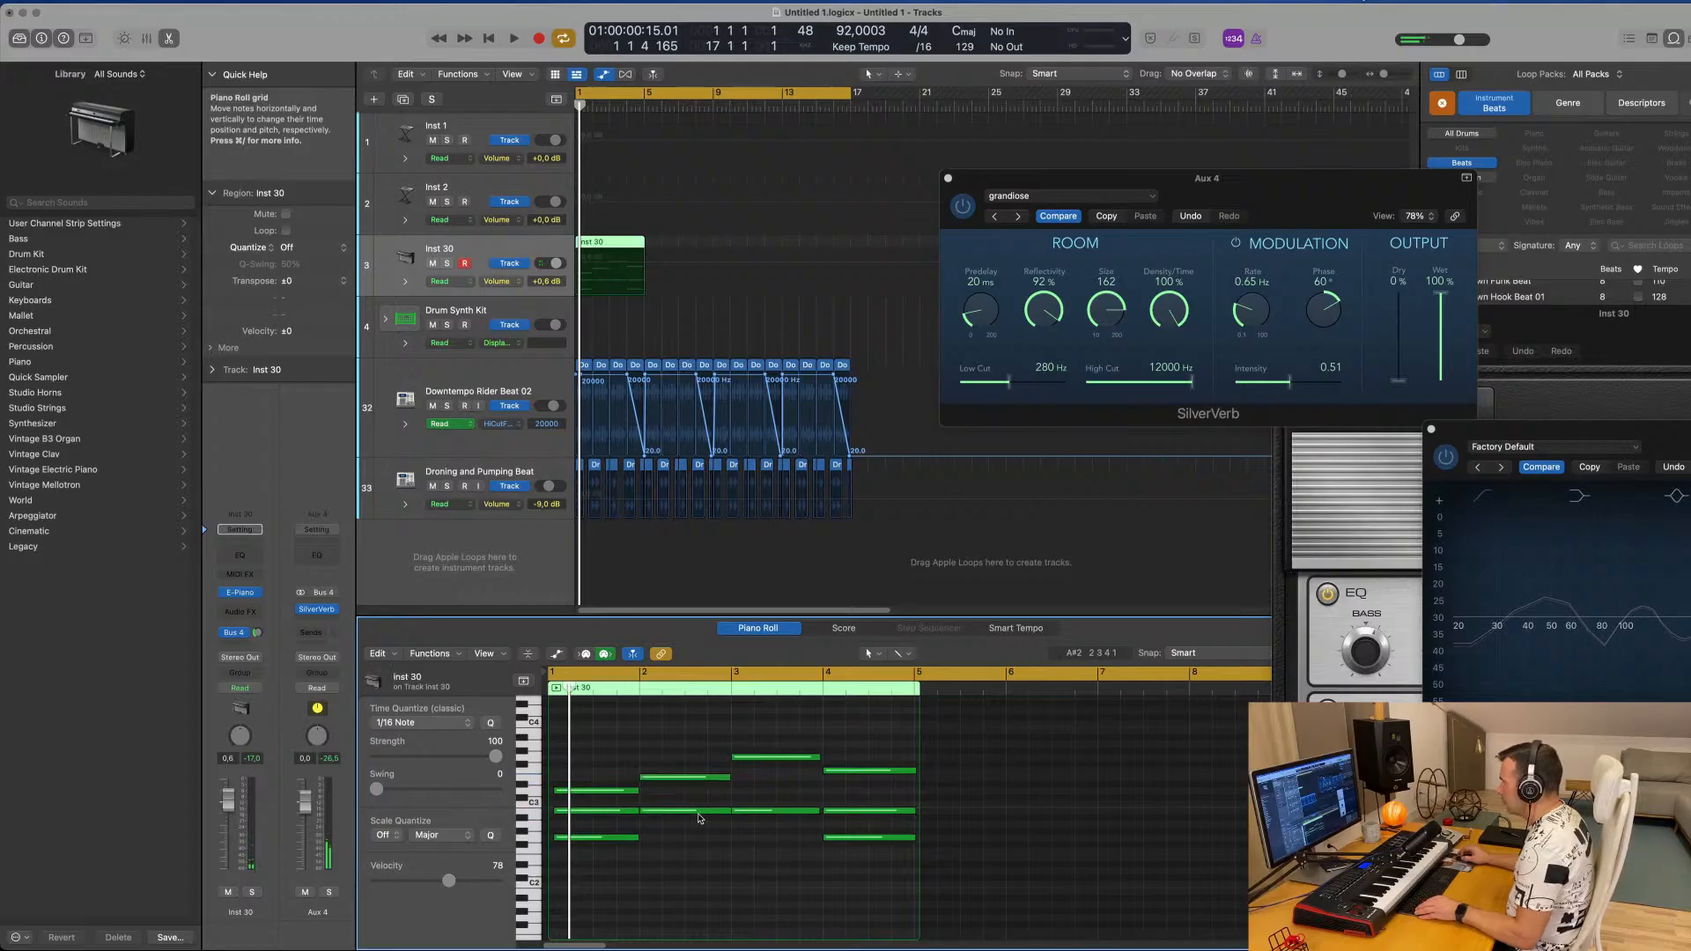
# Add full-bar G2 notes in bars 2 and 3 of the Inst 30 region and briefly play it back.
pyautogui.moveTo(705, 821); pyautogui.dragTo(669, 840)
pyautogui.press('space')
pyautogui.scroll(5, 643, 784)
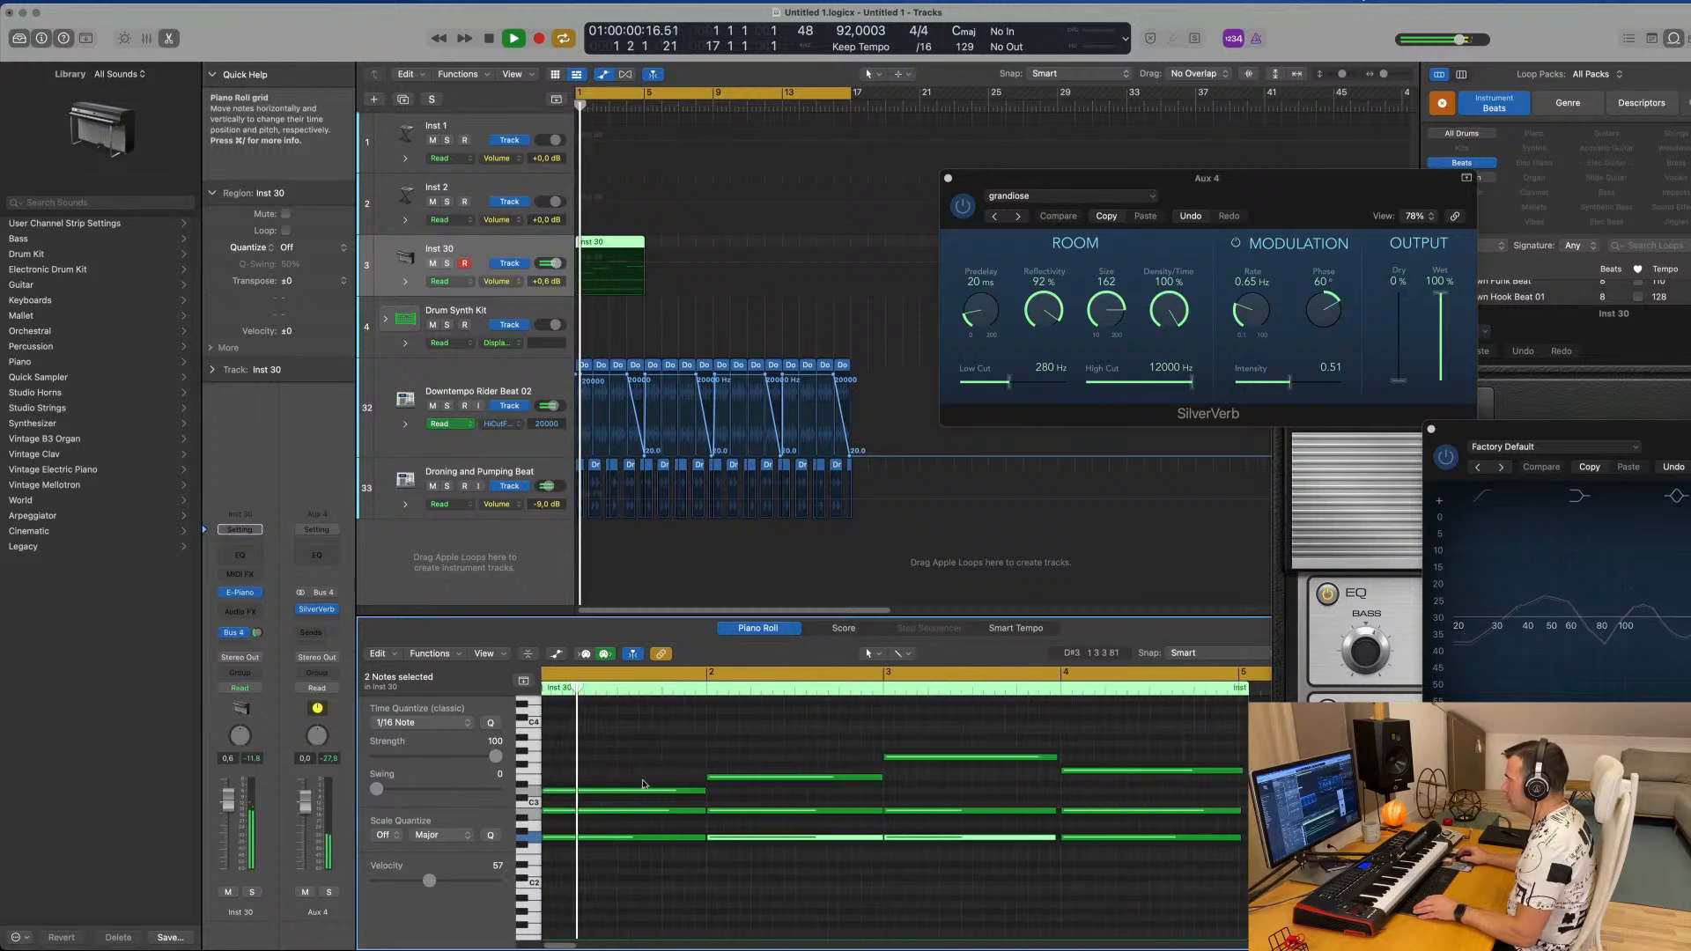
pyautogui.press('space')
# Move the first chord's three notes to the start of bar 1, extend them to bar 2 and start playback.
pyautogui.moveTo(643, 772); pyautogui.dragTo(612, 879)
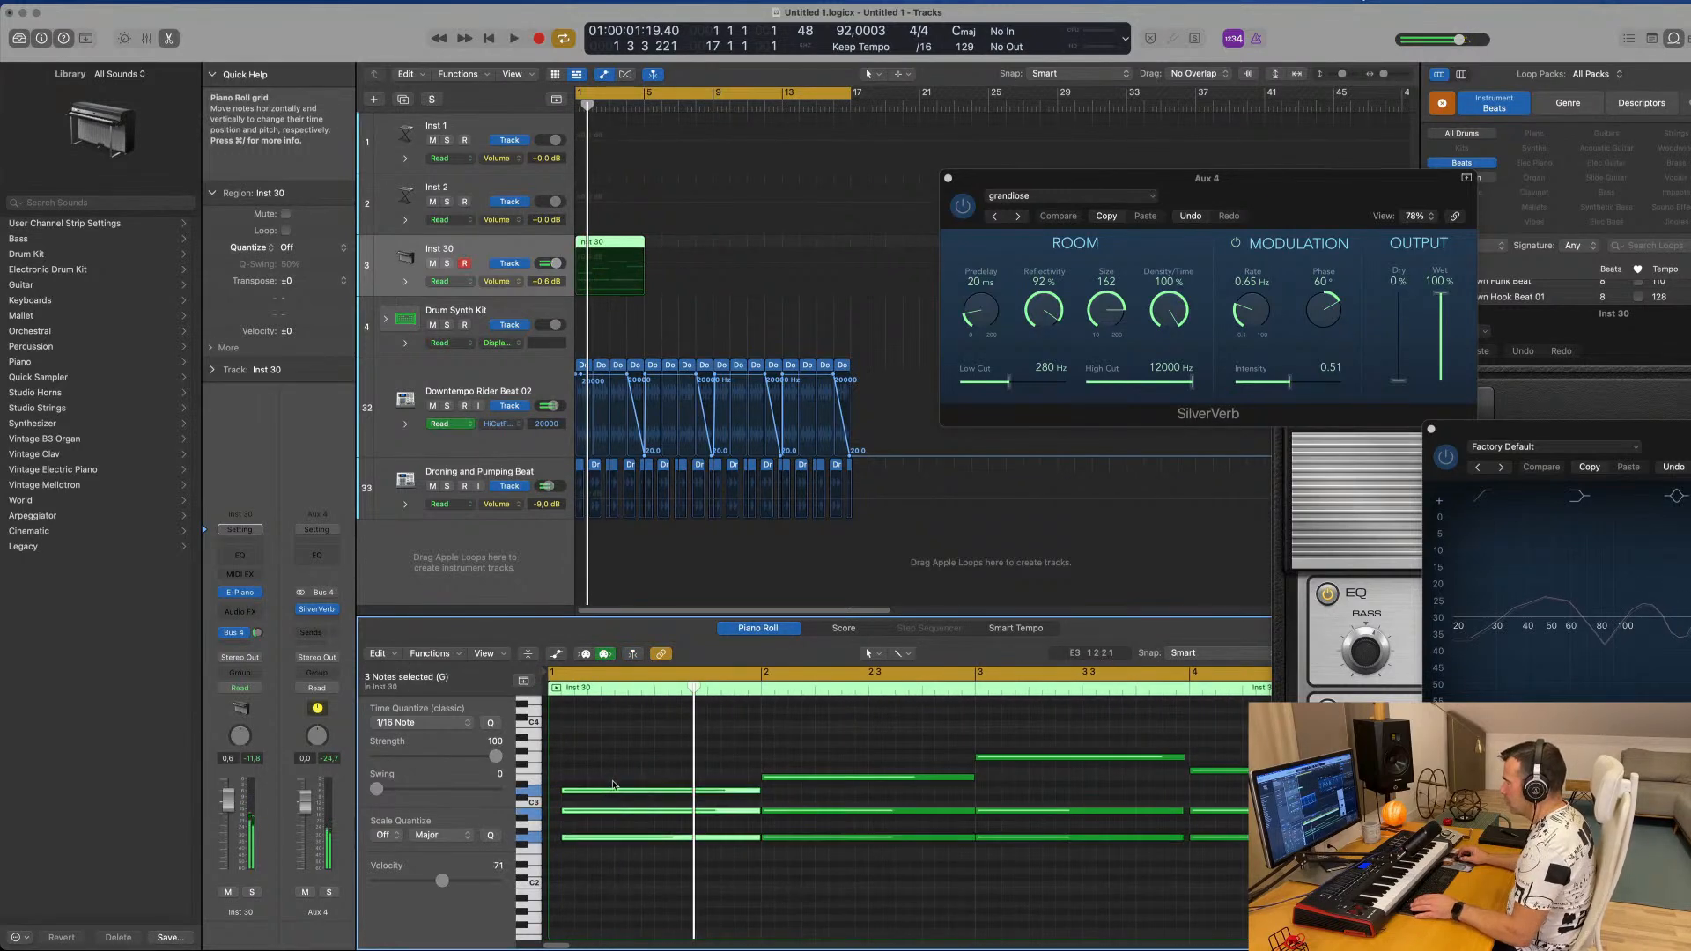
pyautogui.moveTo(608, 791); pyautogui.dragTo(595, 792)
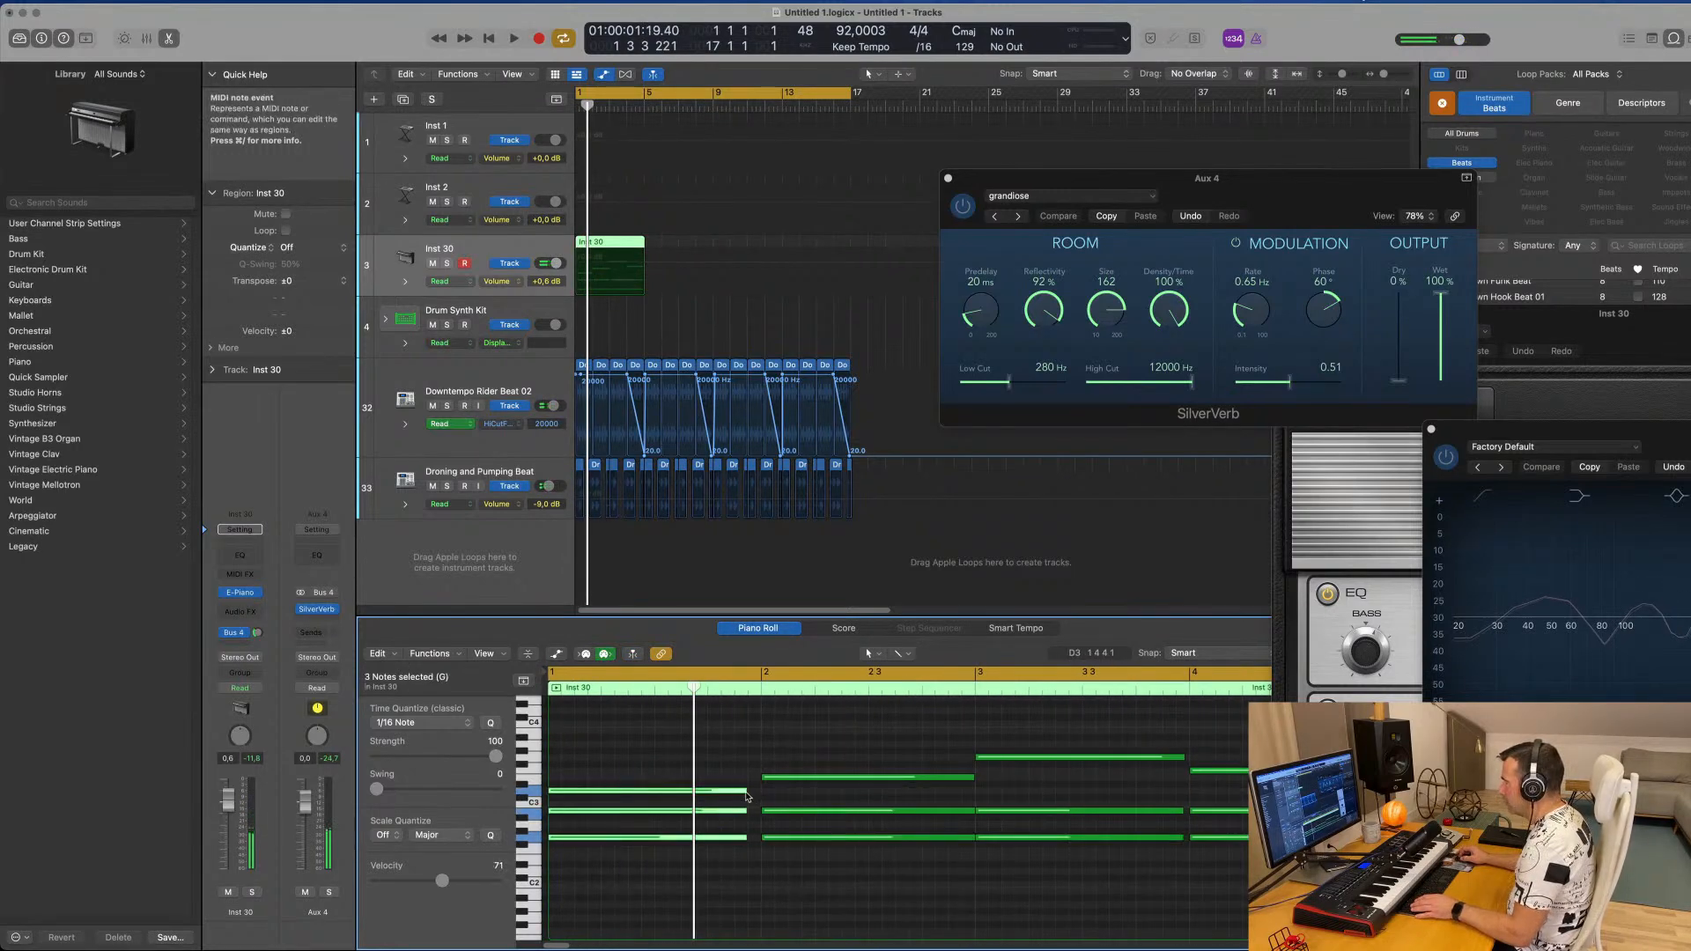
pyautogui.moveTo(747, 796); pyautogui.dragTo(760, 796)
pyautogui.press('space')
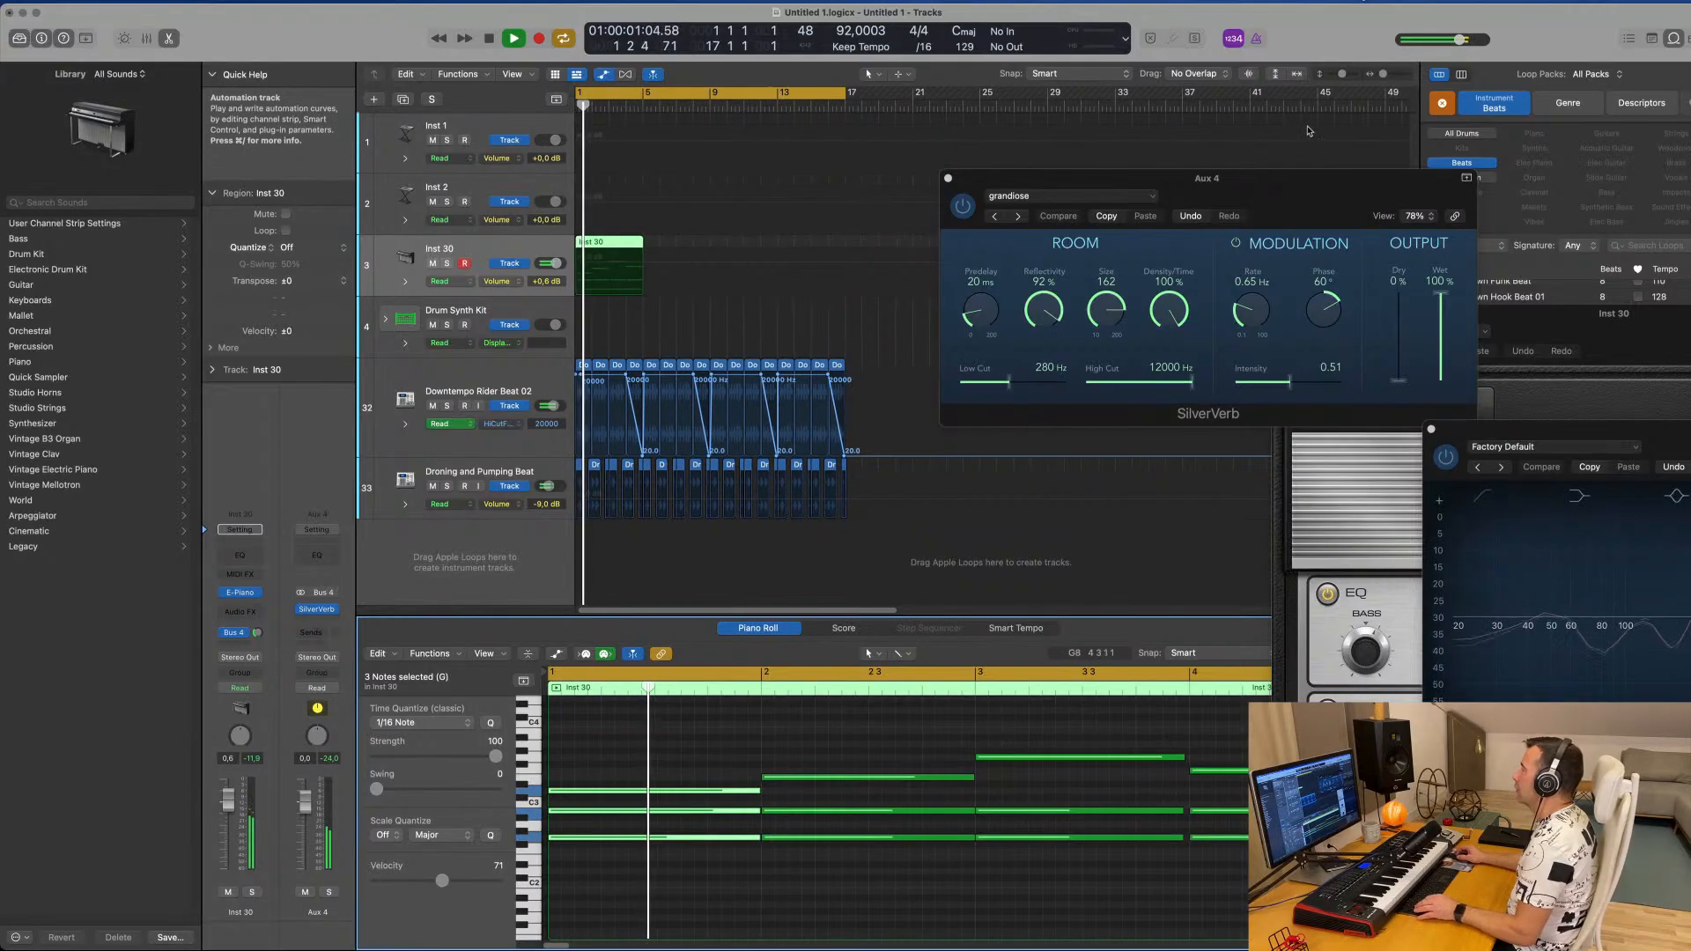
# Move the SilverVerb window aside and show the Note Velocity lane in an enlarged Piano Roll.
pyautogui.moveTo(1233, 177); pyautogui.dragTo(1363, 208)
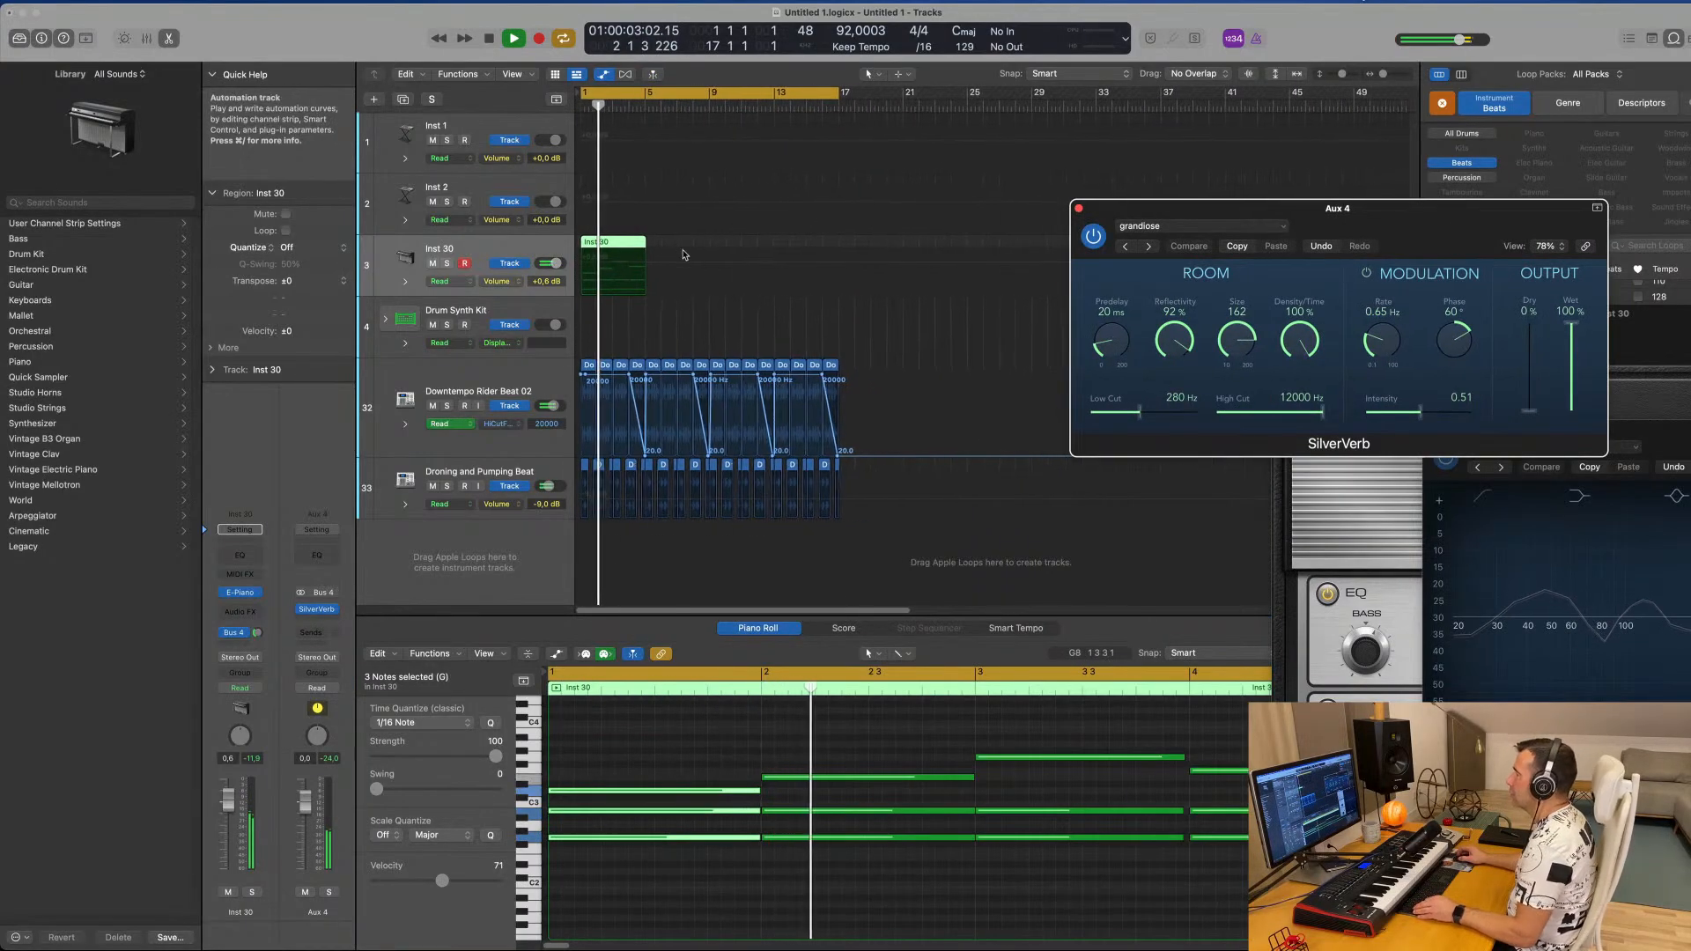
pyautogui.scroll(-4, 690, 259)
pyautogui.scroll(3, 694, 263)
pyautogui.scroll(-2, 708, 265)
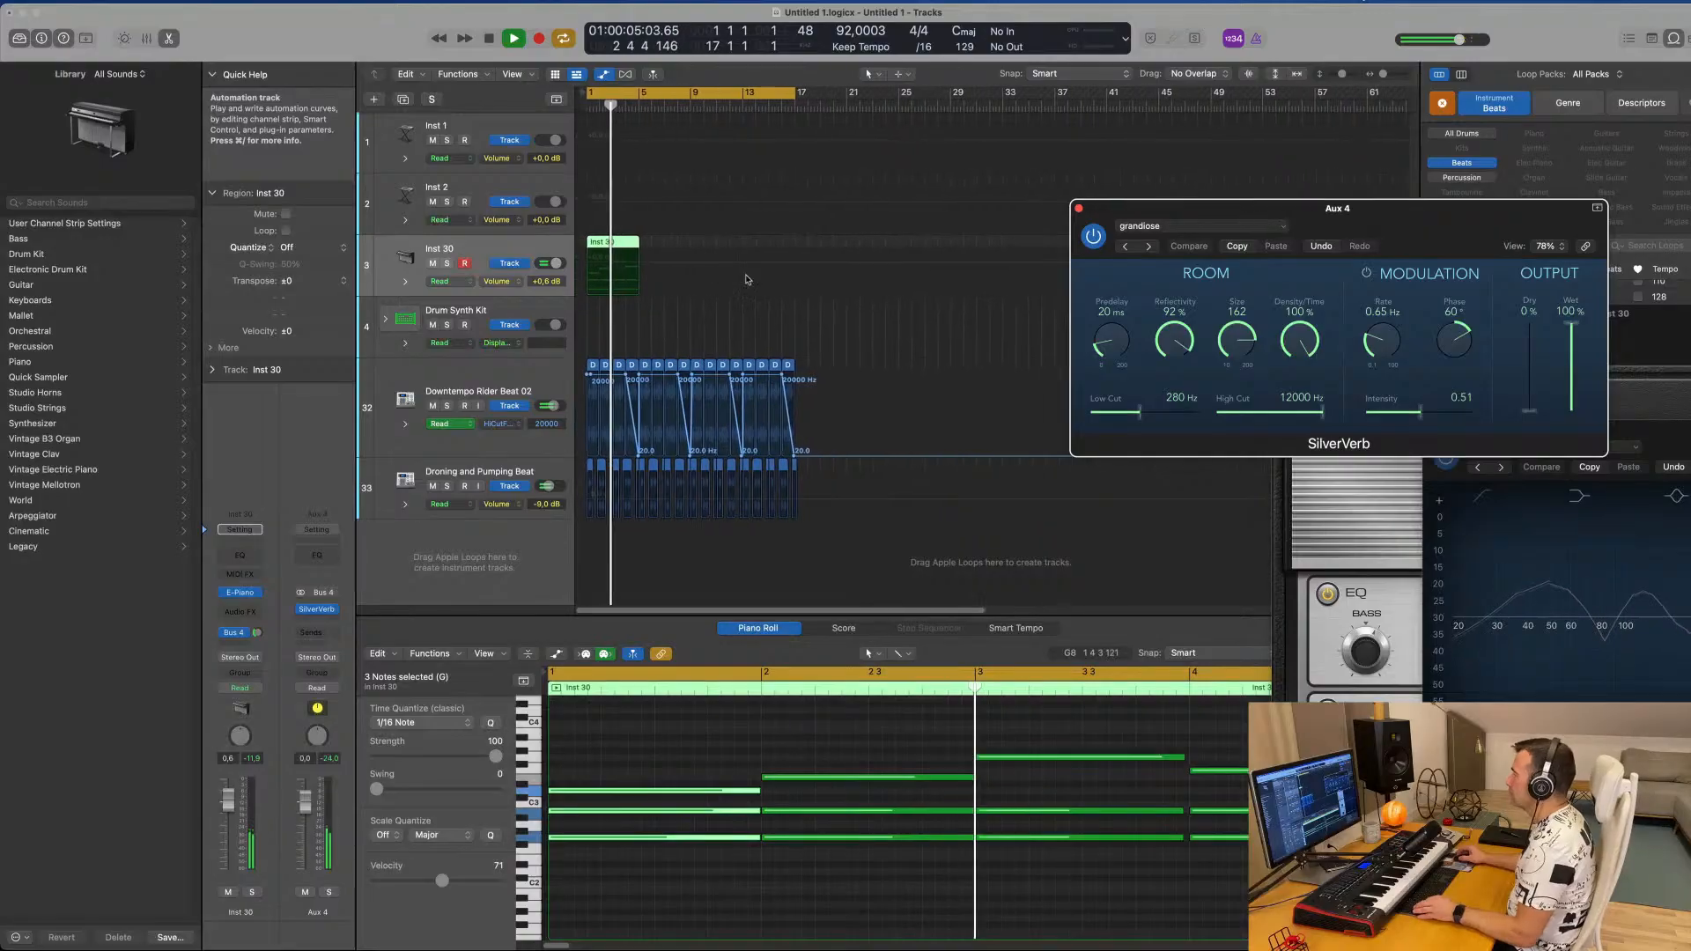
pyautogui.scroll(-1, 746, 279)
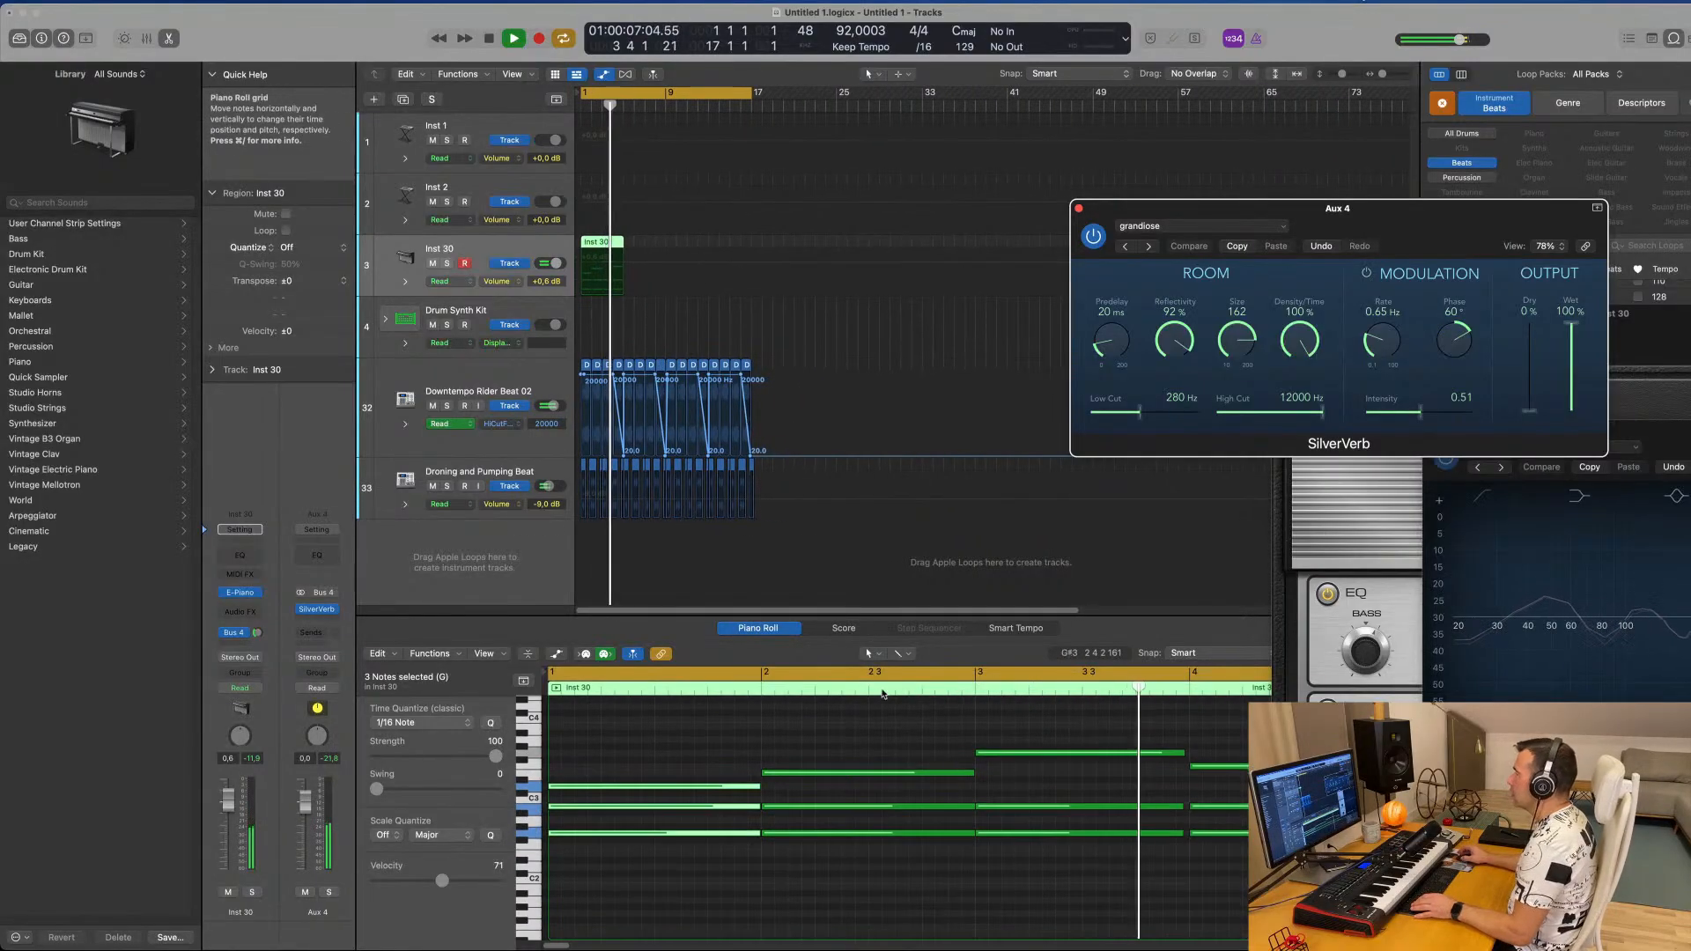
pyautogui.press('a')
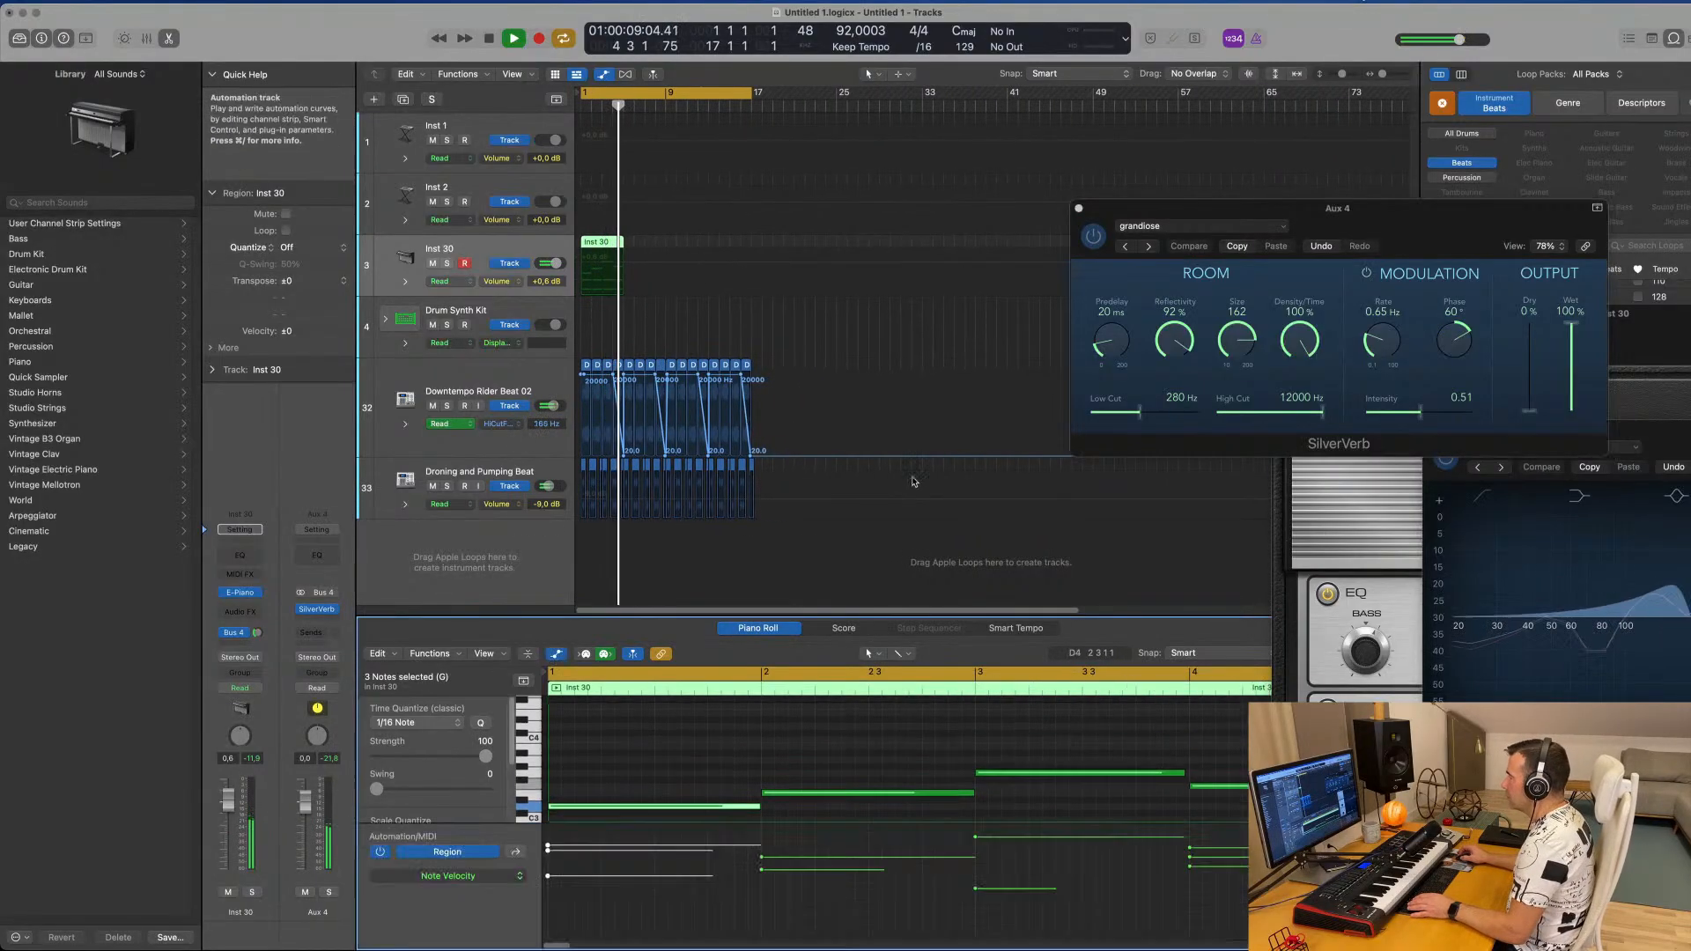
pyautogui.moveTo(779, 616); pyautogui.dragTo(779, 327)
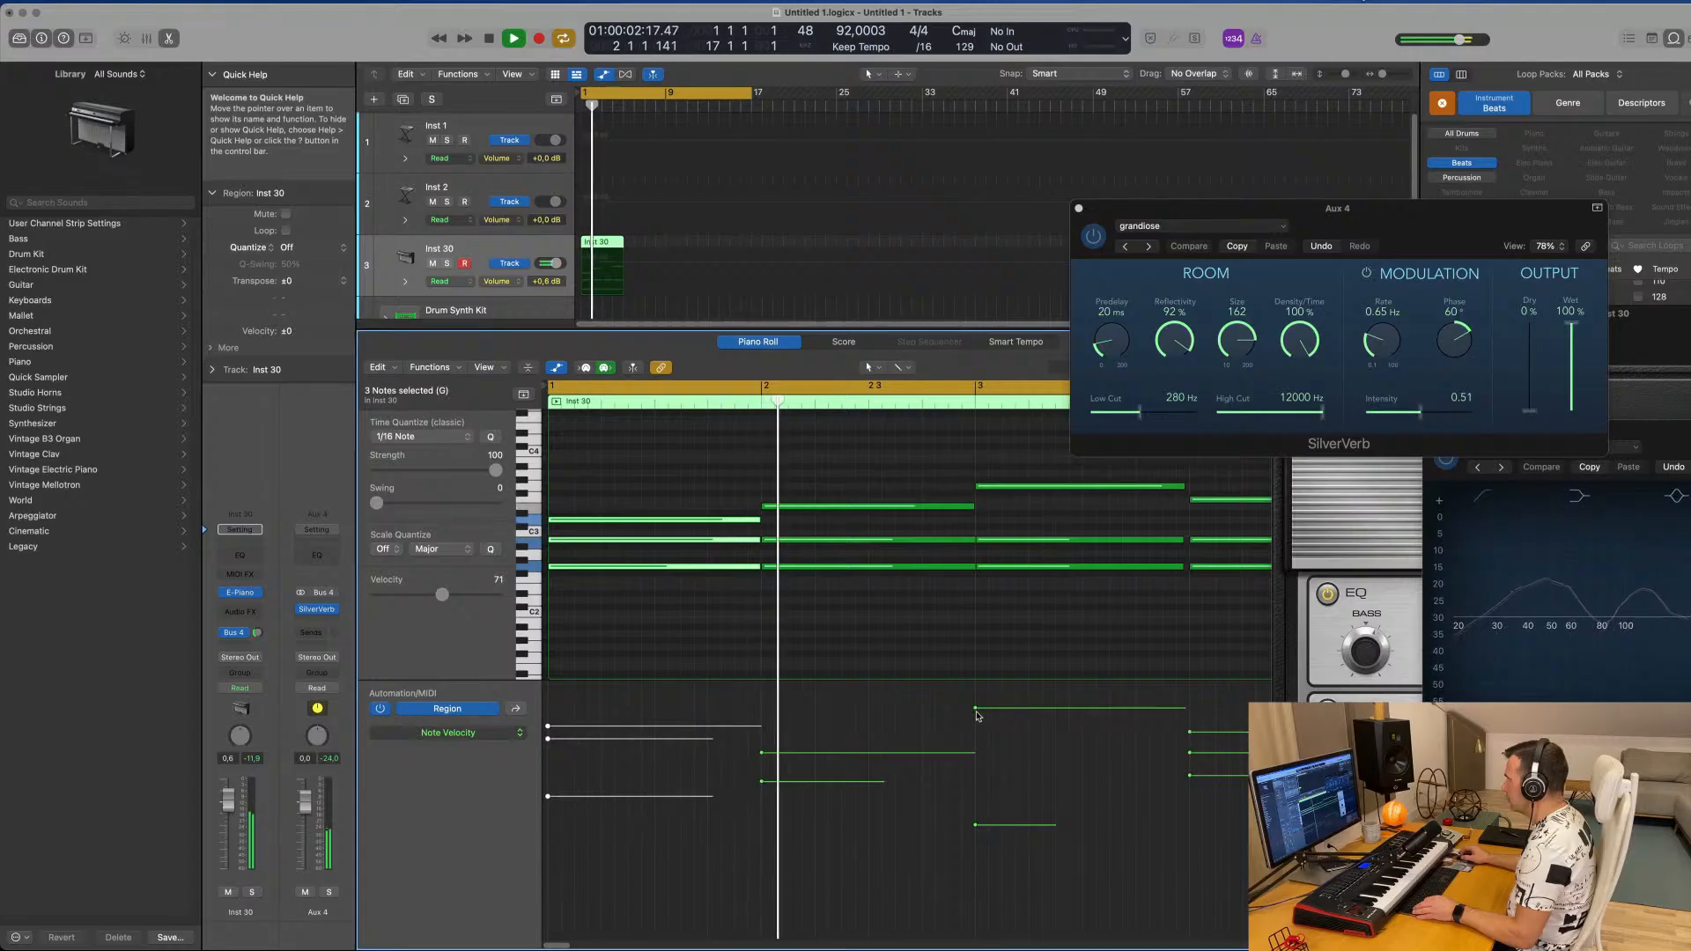
# Even out the note velocities of the bar 3 chord, setting its G2 note to 98, and stop playback.
pyautogui.moveTo(974, 708); pyautogui.dragTo(988, 762)
pyautogui.moveTo(975, 825); pyautogui.dragTo(977, 741)
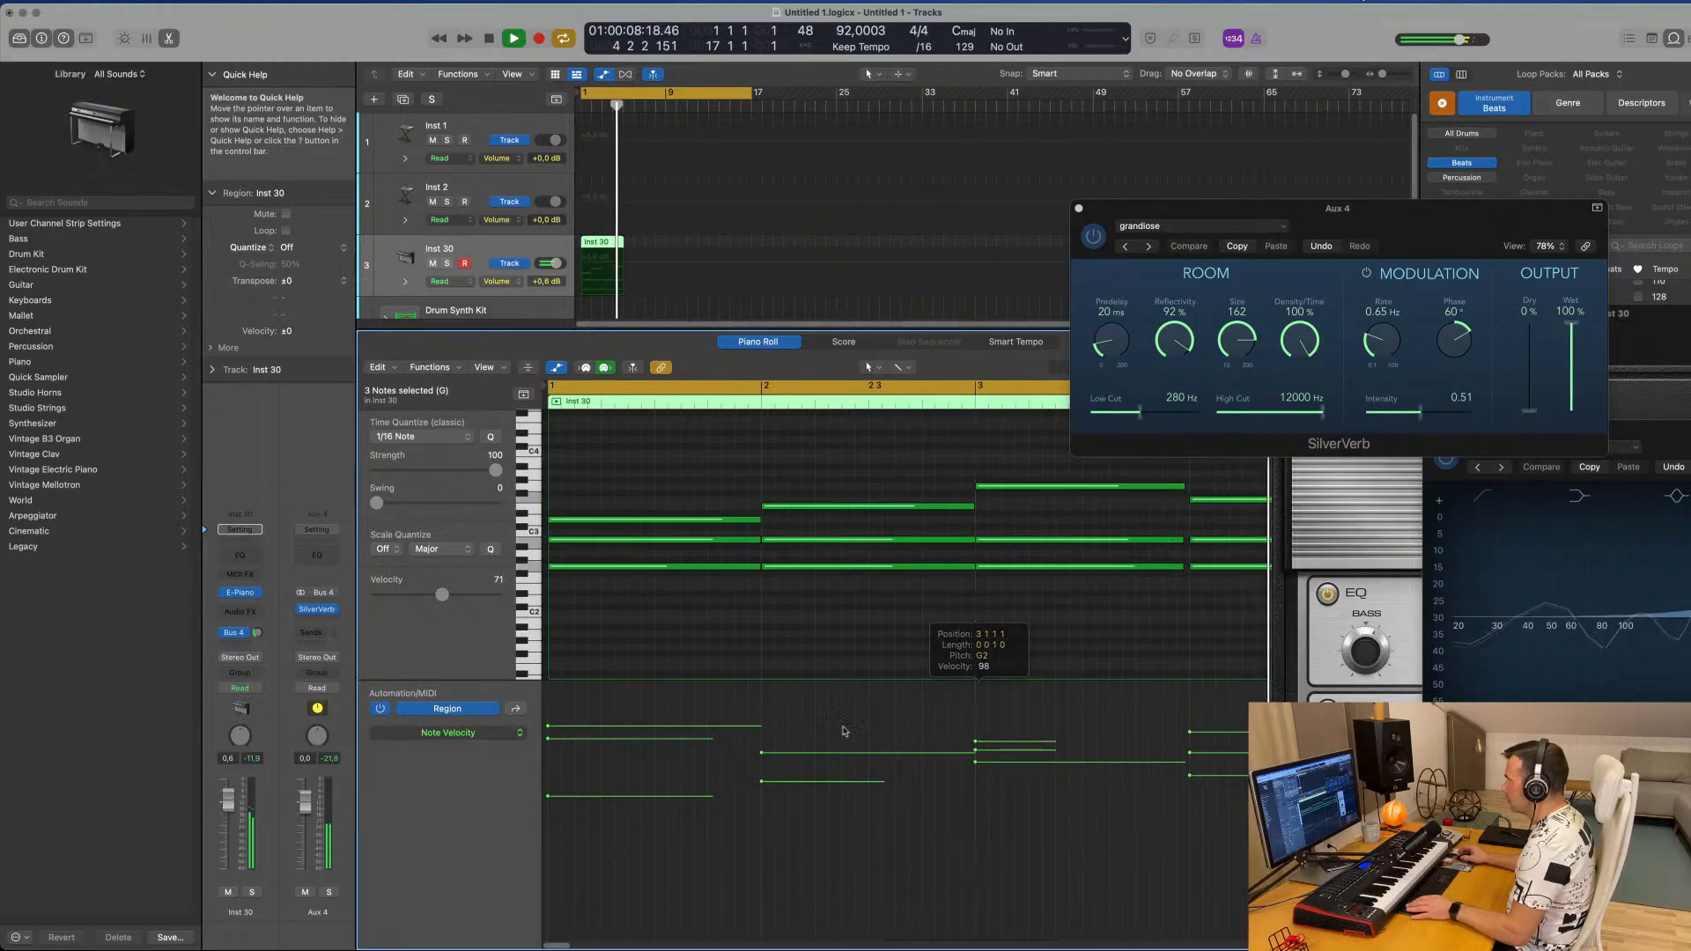
pyautogui.press('space')
# Even out the note velocities of the chords in bars 1, 2 and 4, setting the bar 4 G2 note to 91.
pyautogui.moveTo(764, 781); pyautogui.dragTo(762, 767)
pyautogui.moveTo(548, 796); pyautogui.dragTo(553, 751)
pyautogui.press('space')
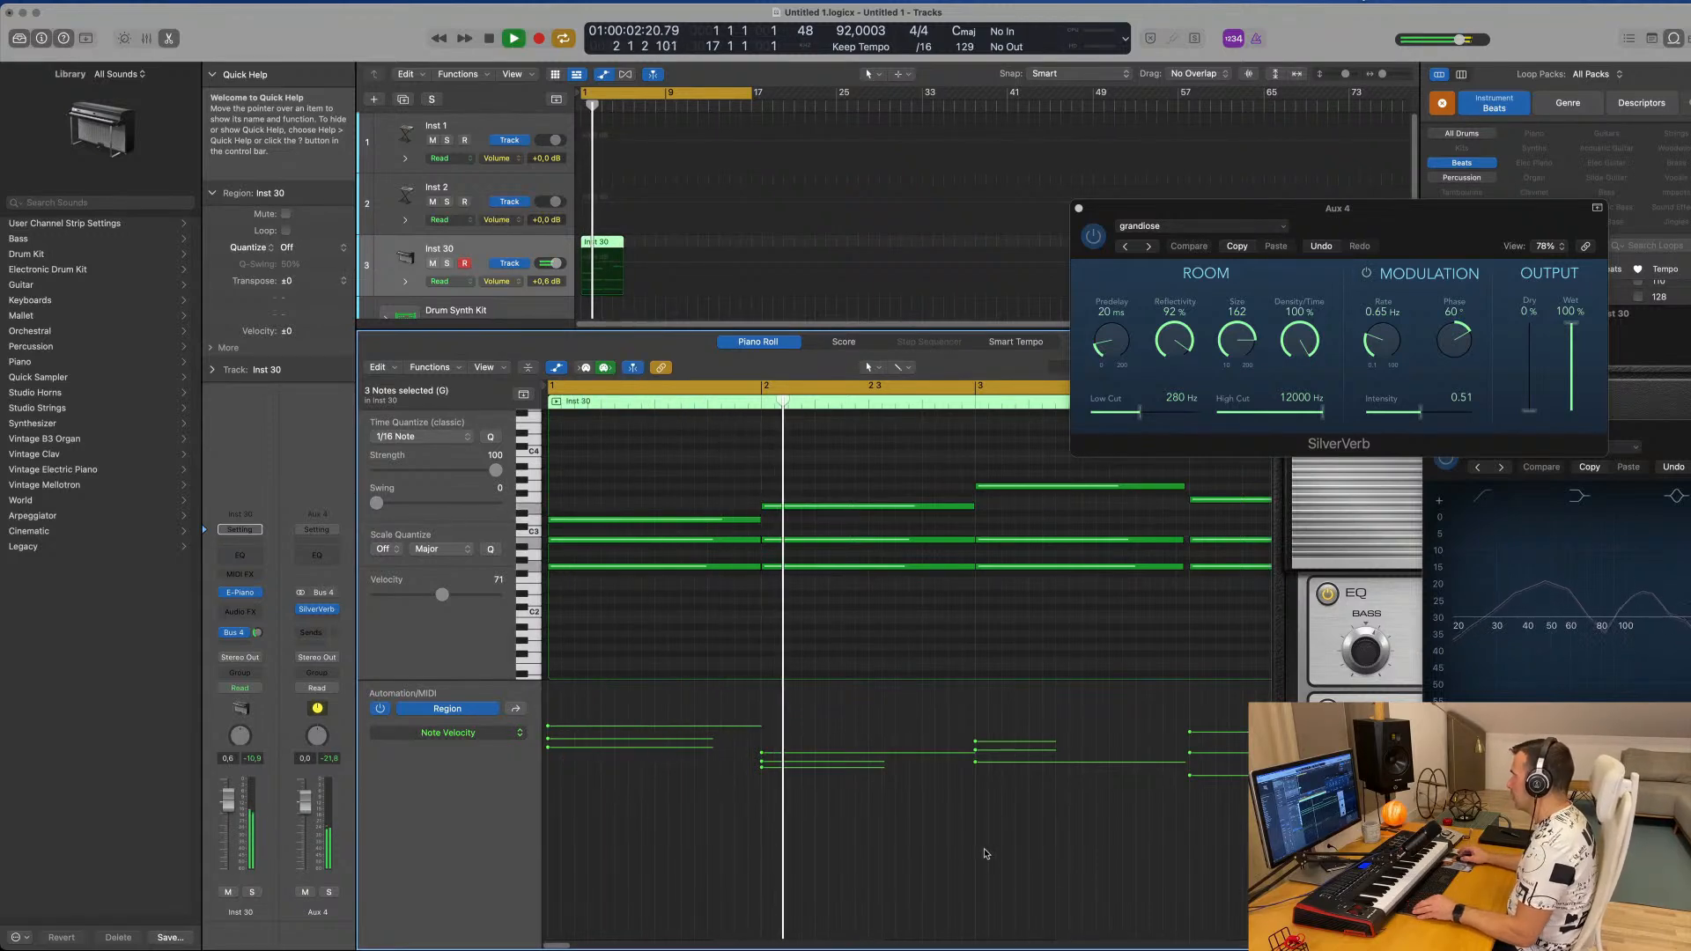
pyautogui.hscroll(-2, 990, 851)
pyautogui.moveTo(1112, 755); pyautogui.dragTo(1111, 755)
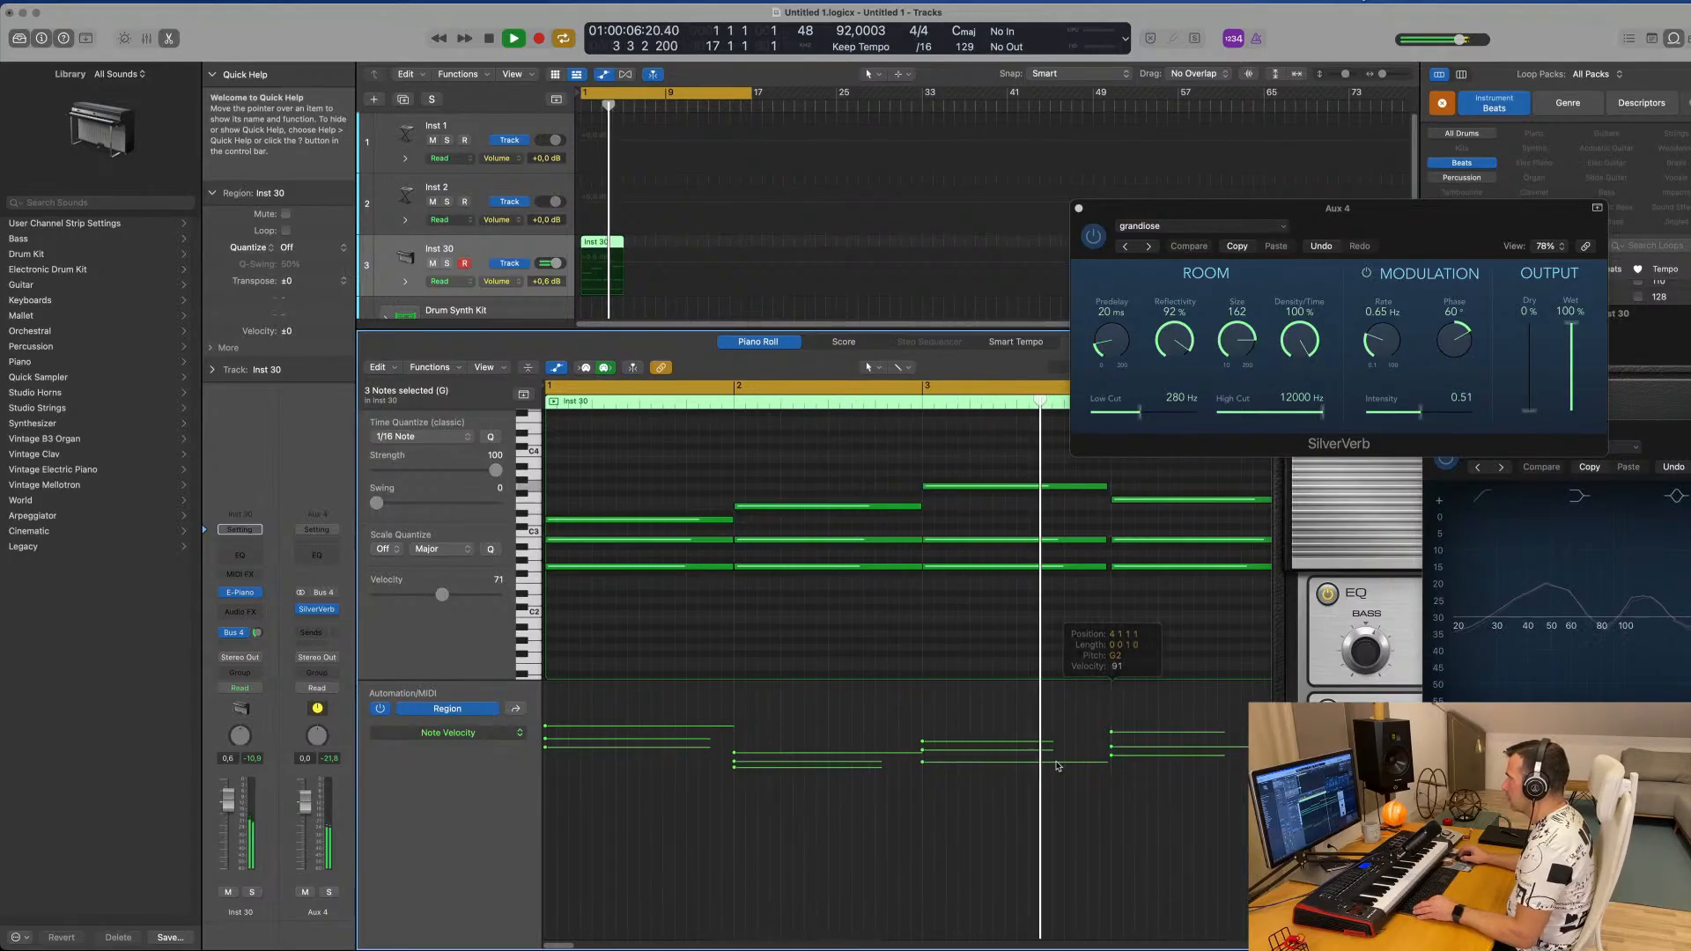
# Play the Inst 30 chords from bar 1 and open the Vintage Electric Piano instrument window.
pyautogui.hscroll(-4, 1055, 764)
pyautogui.hscroll(-2, 788, 613)
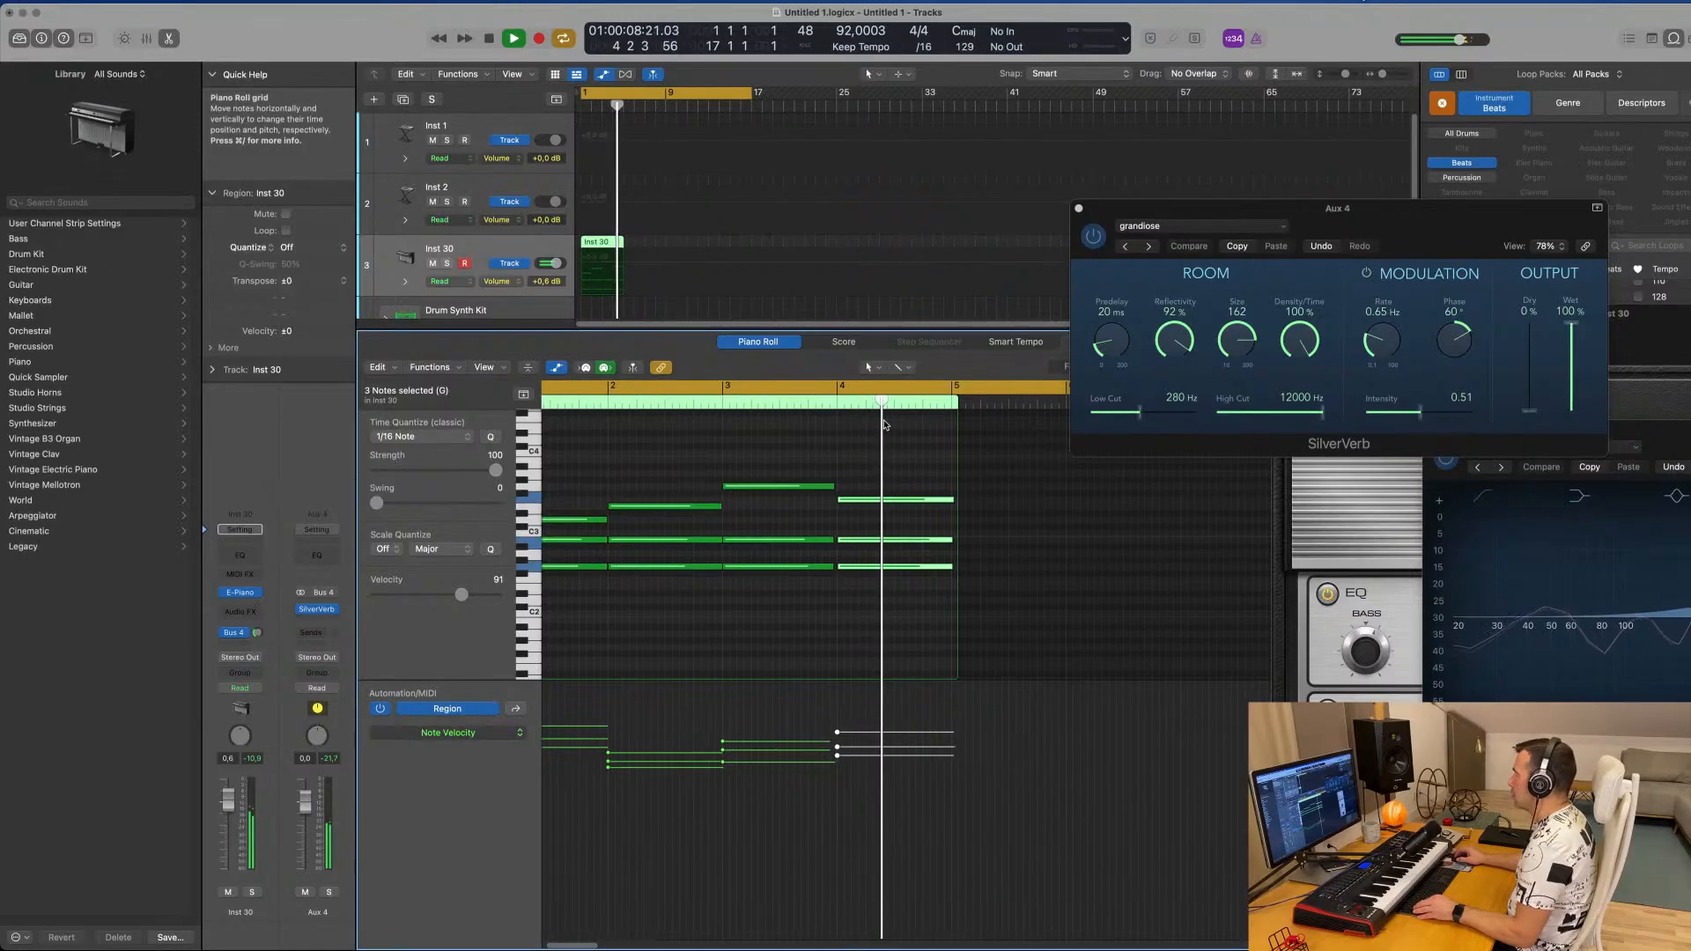
pyautogui.hscroll(-5, 854, 425)
pyautogui.press('Return')
pyautogui.click(514, 243)
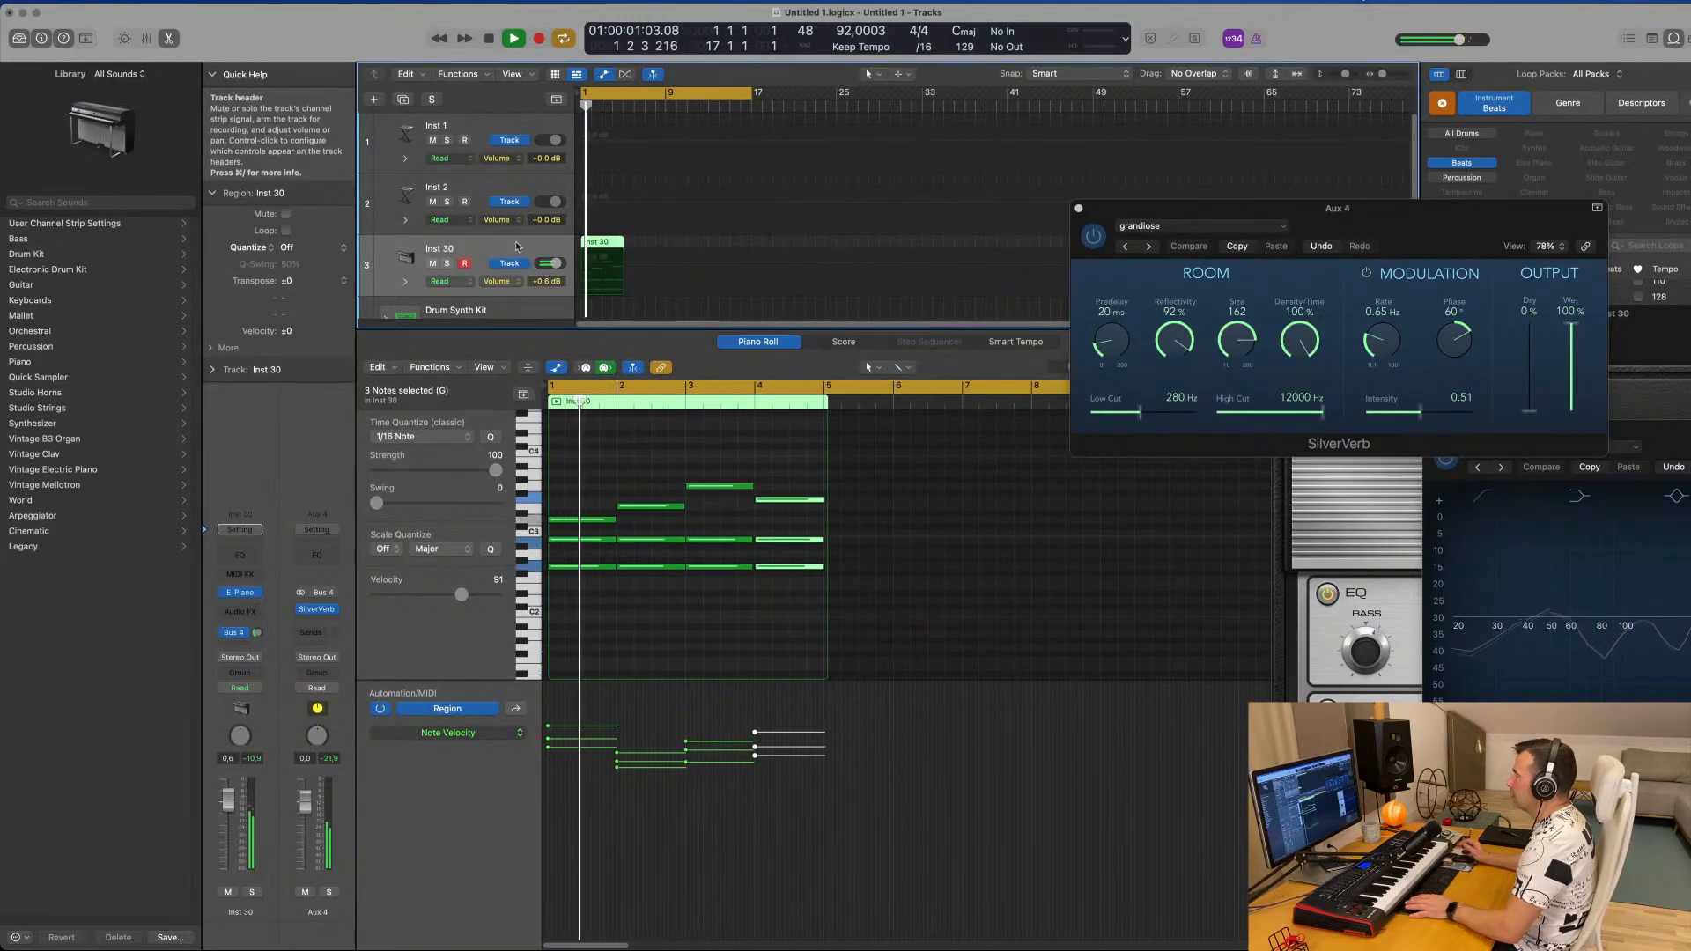
pyautogui.press('Return')
pyautogui.click(239, 592)
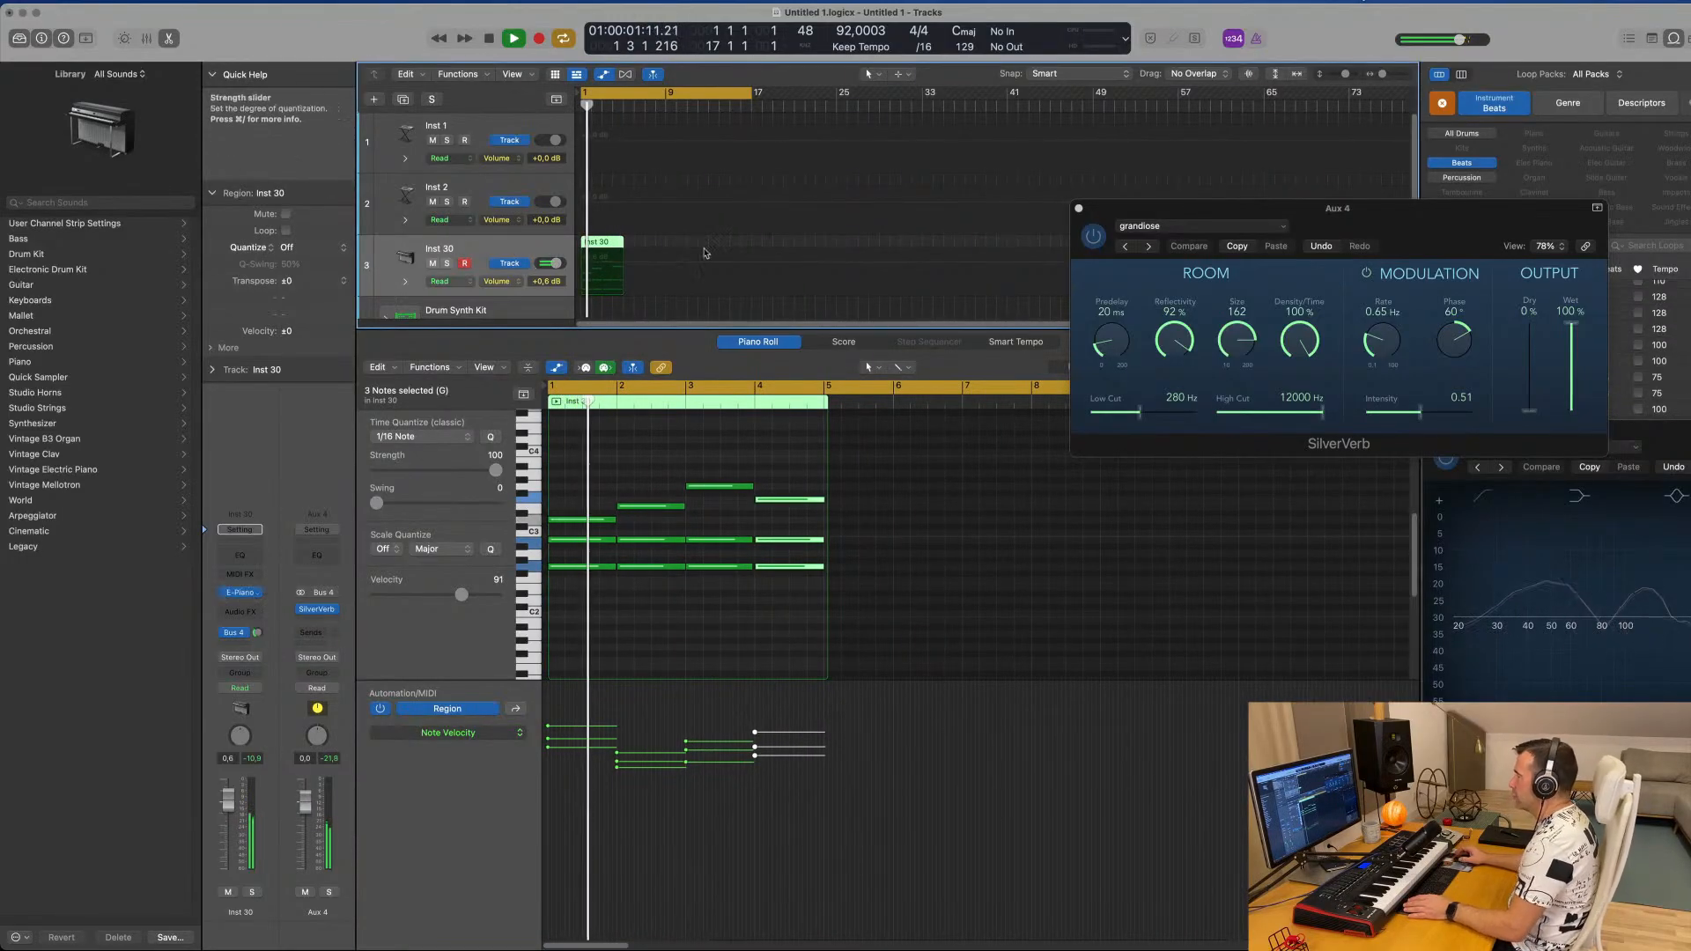
pyautogui.click(240, 593)
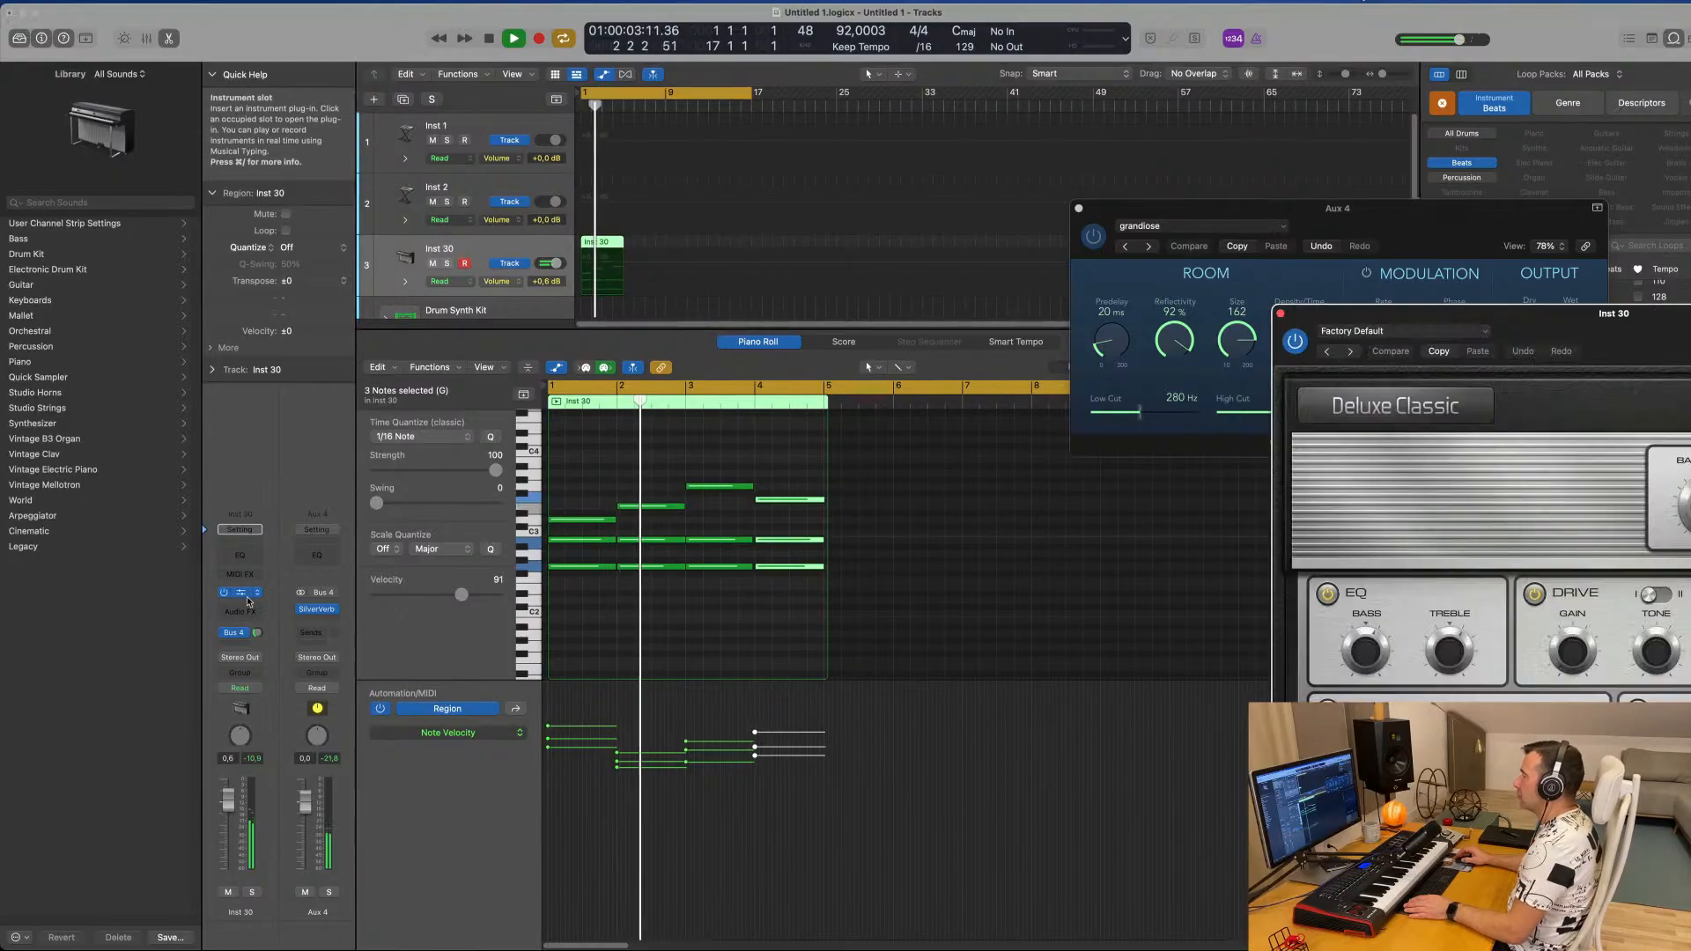
pyautogui.moveTo(1597, 332); pyautogui.dragTo(971, 302)
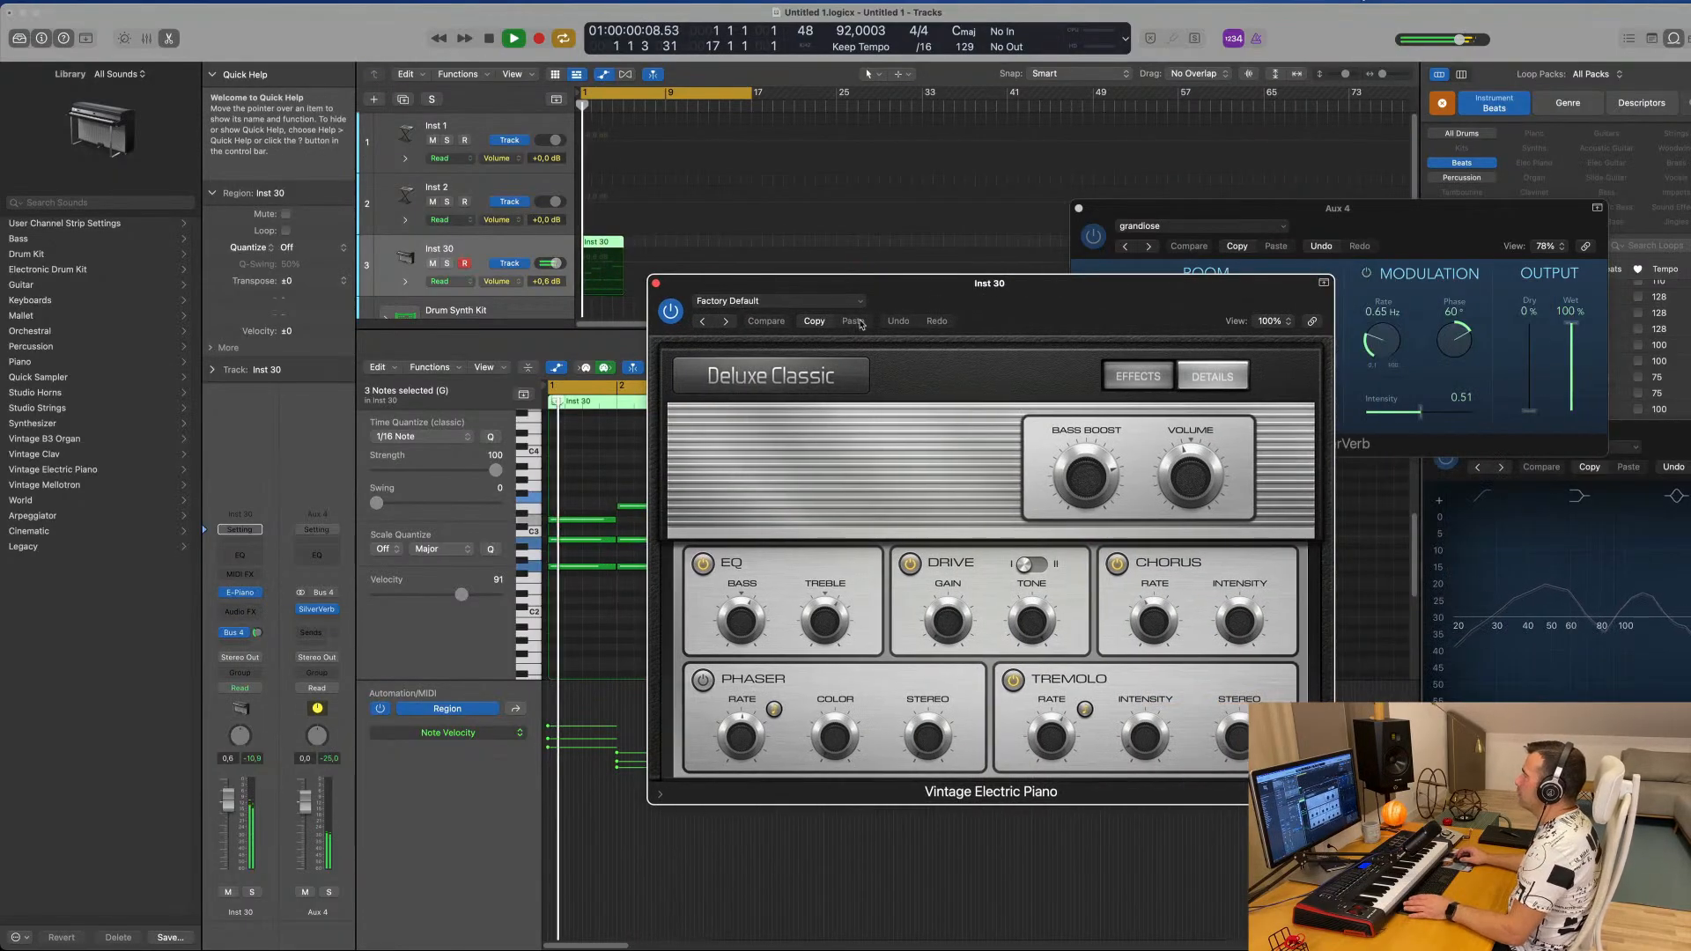
# Audition the electric piano presets, load Classic Wurlitzer and close the instrument window.
pyautogui.click(727, 322)
pyautogui.click(727, 322)
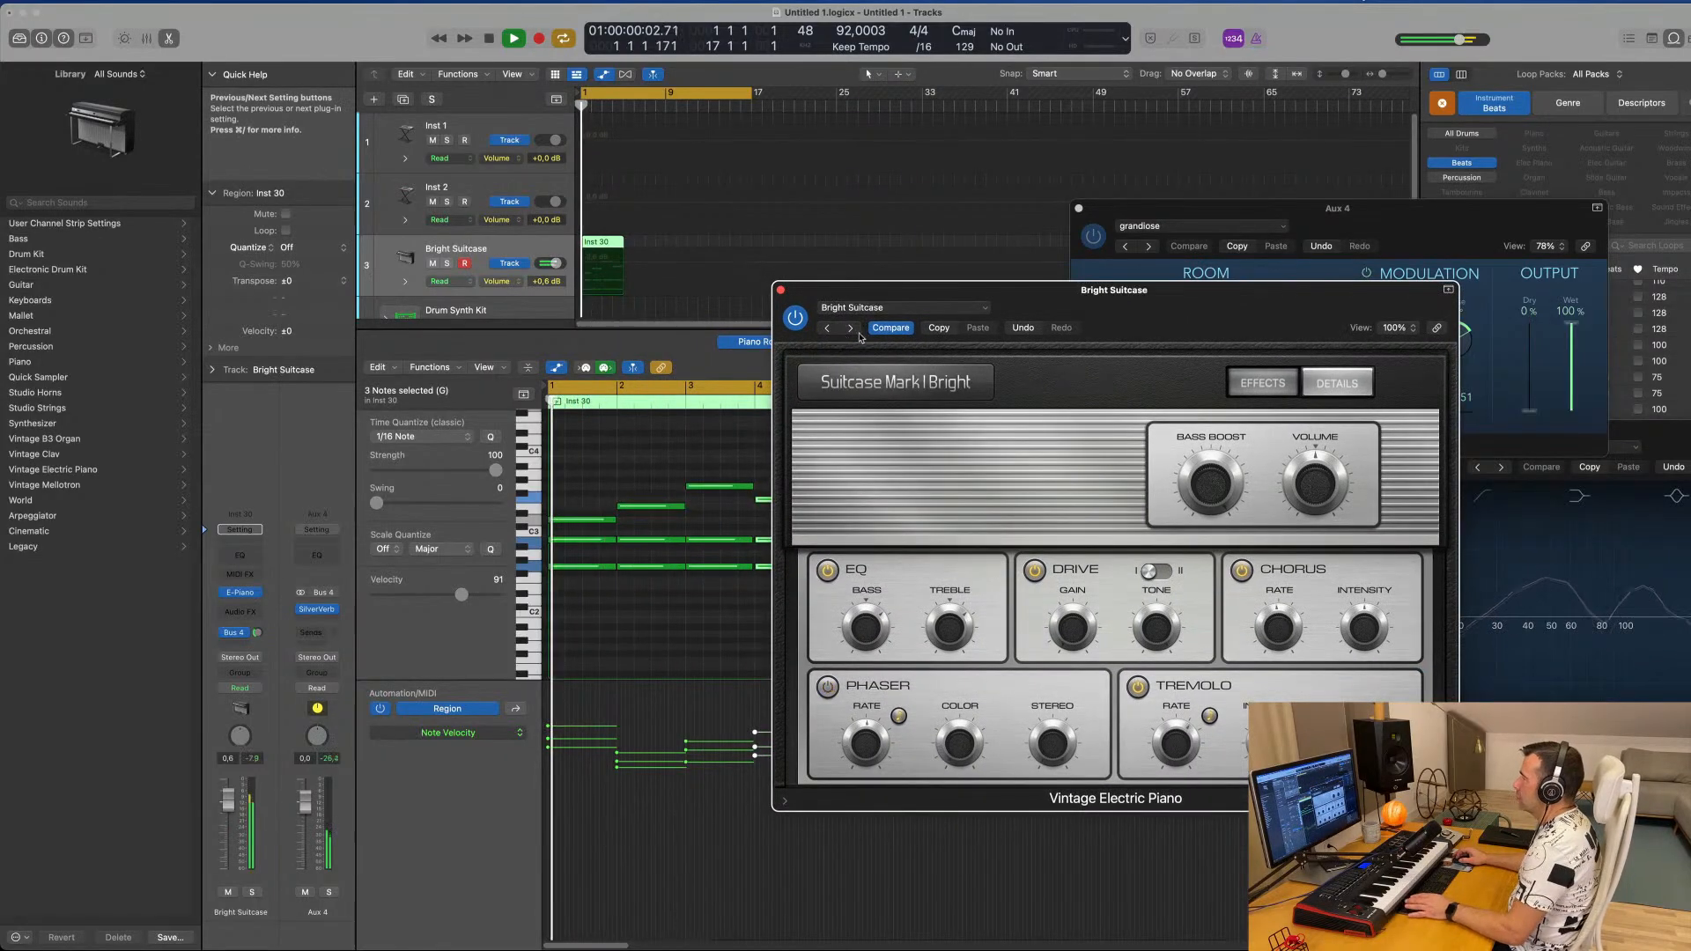
pyautogui.moveTo(1115, 331); pyautogui.dragTo(1075, 329)
pyautogui.moveTo(1204, 318); pyautogui.dragTo(1168, 351)
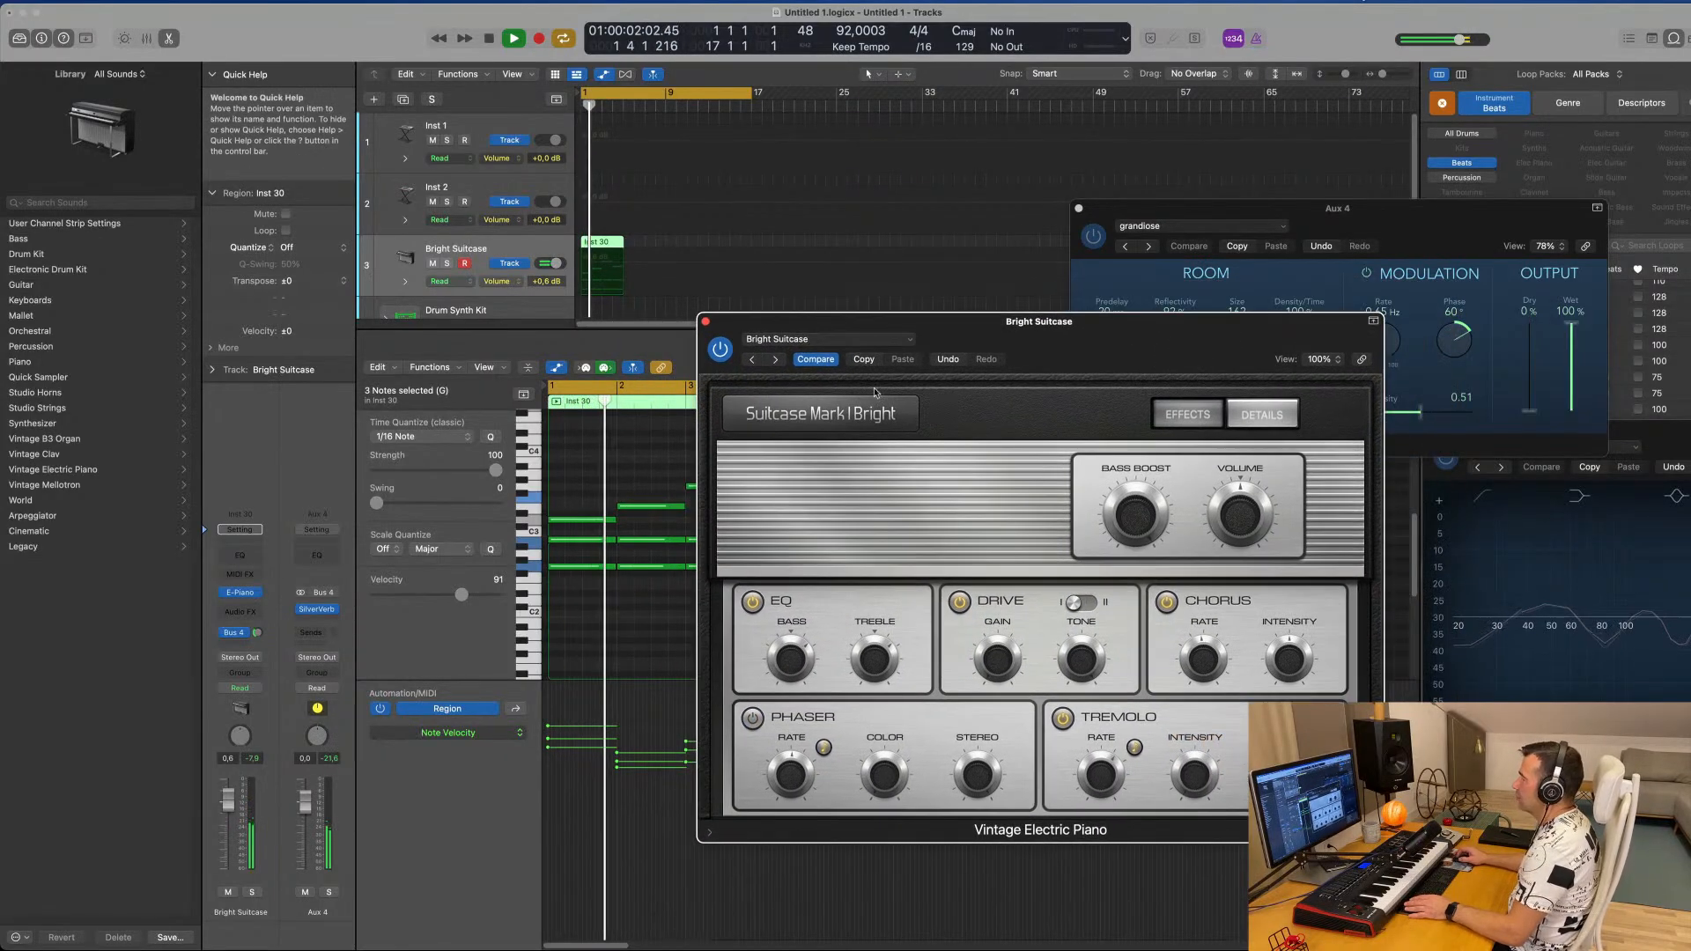
pyautogui.click(775, 360)
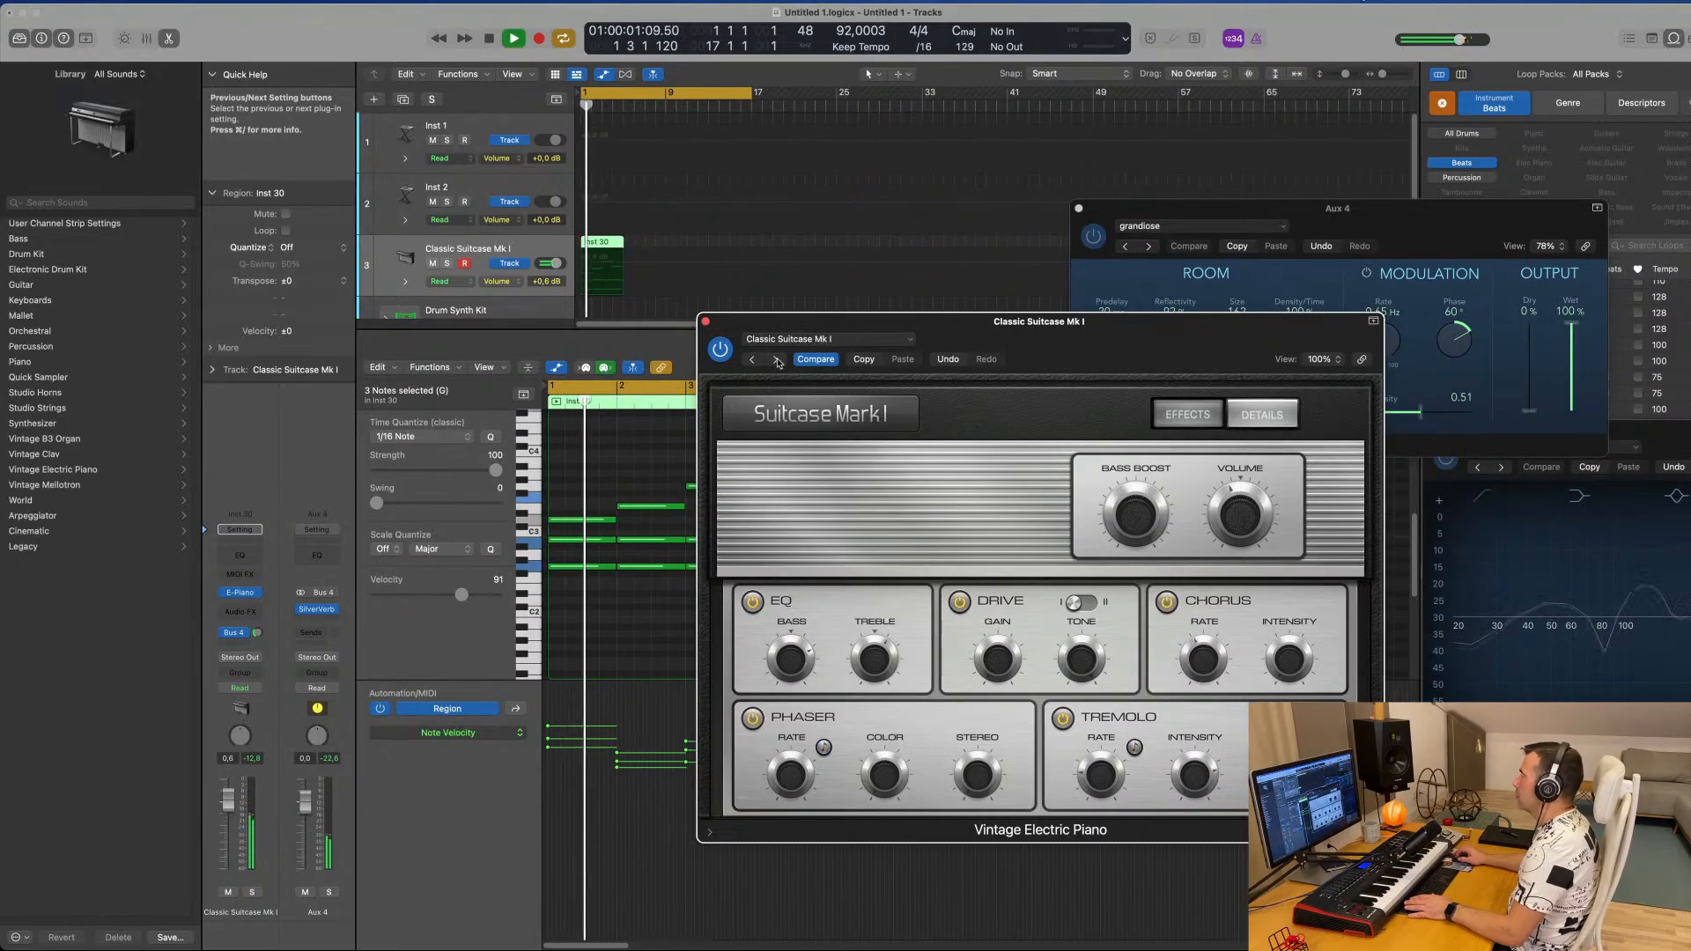
pyautogui.moveTo(777, 347); pyautogui.dragTo(720, 354)
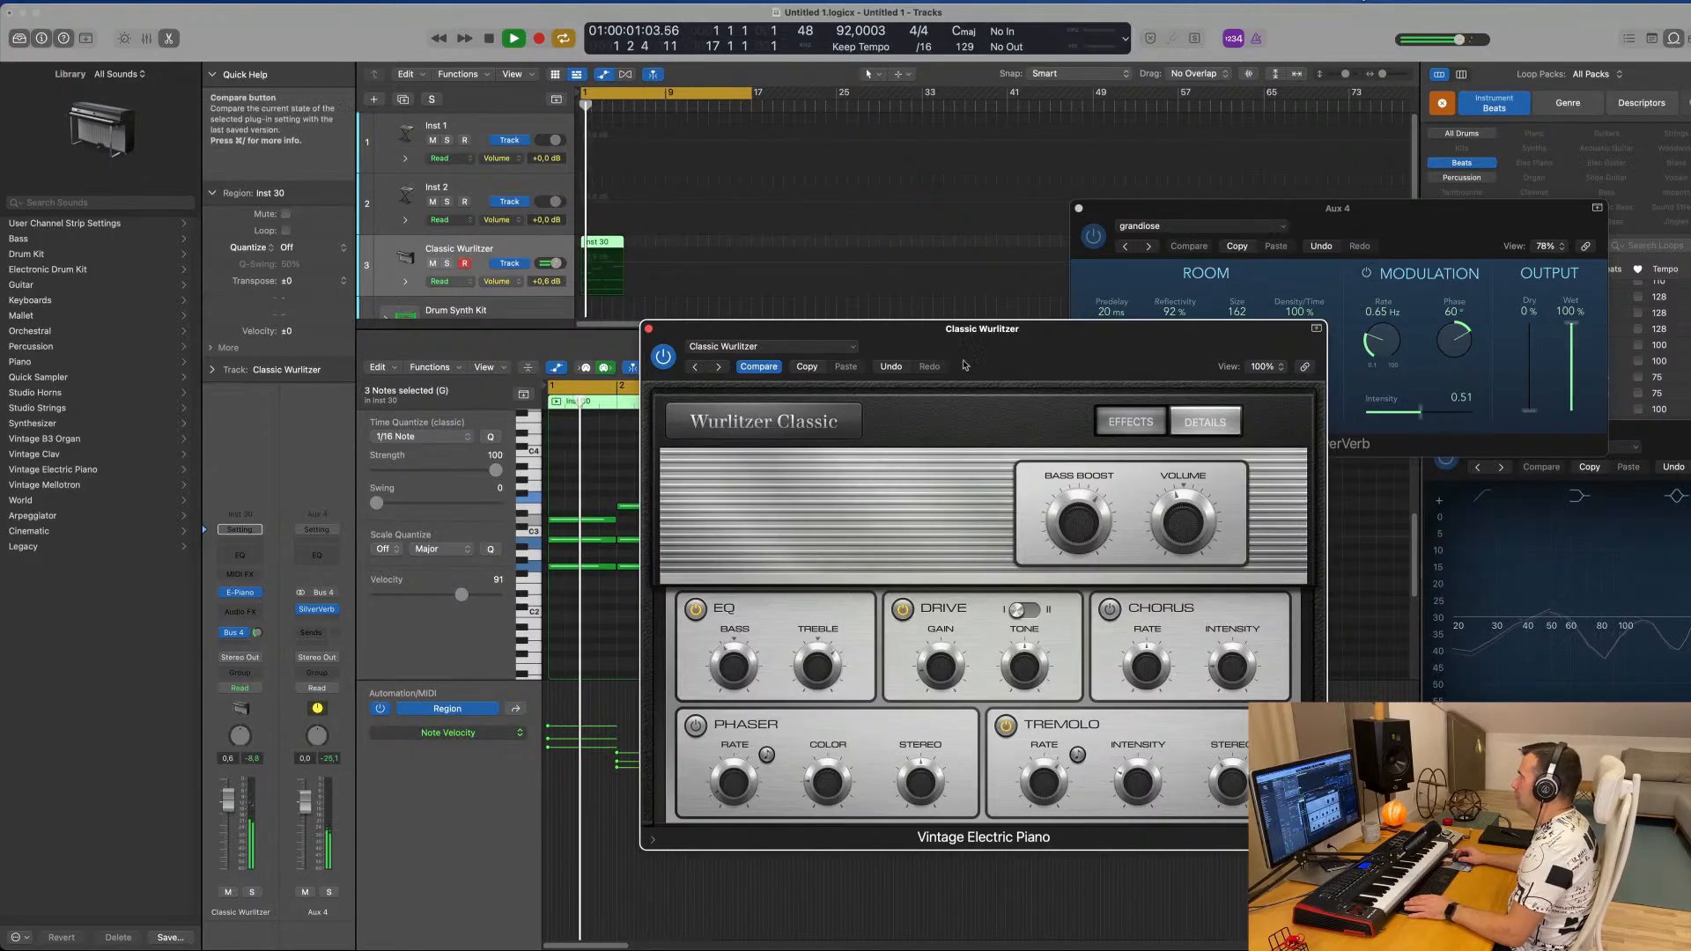
pyautogui.moveTo(1052, 354); pyautogui.dragTo(1035, 436)
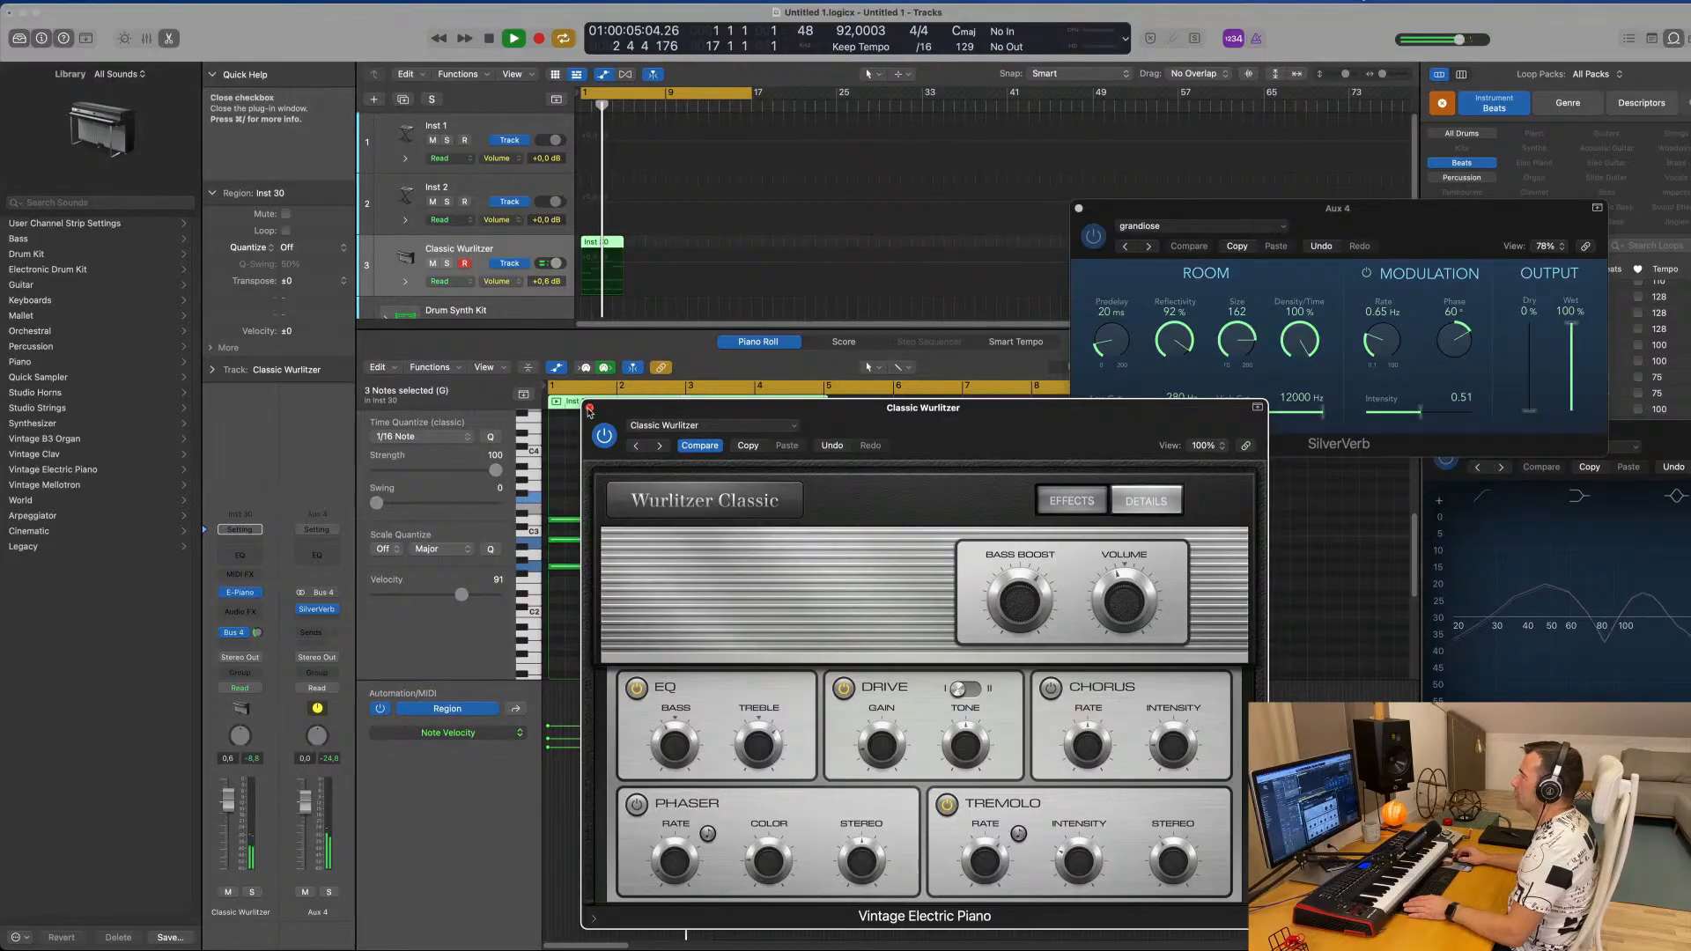
pyautogui.click(589, 409)
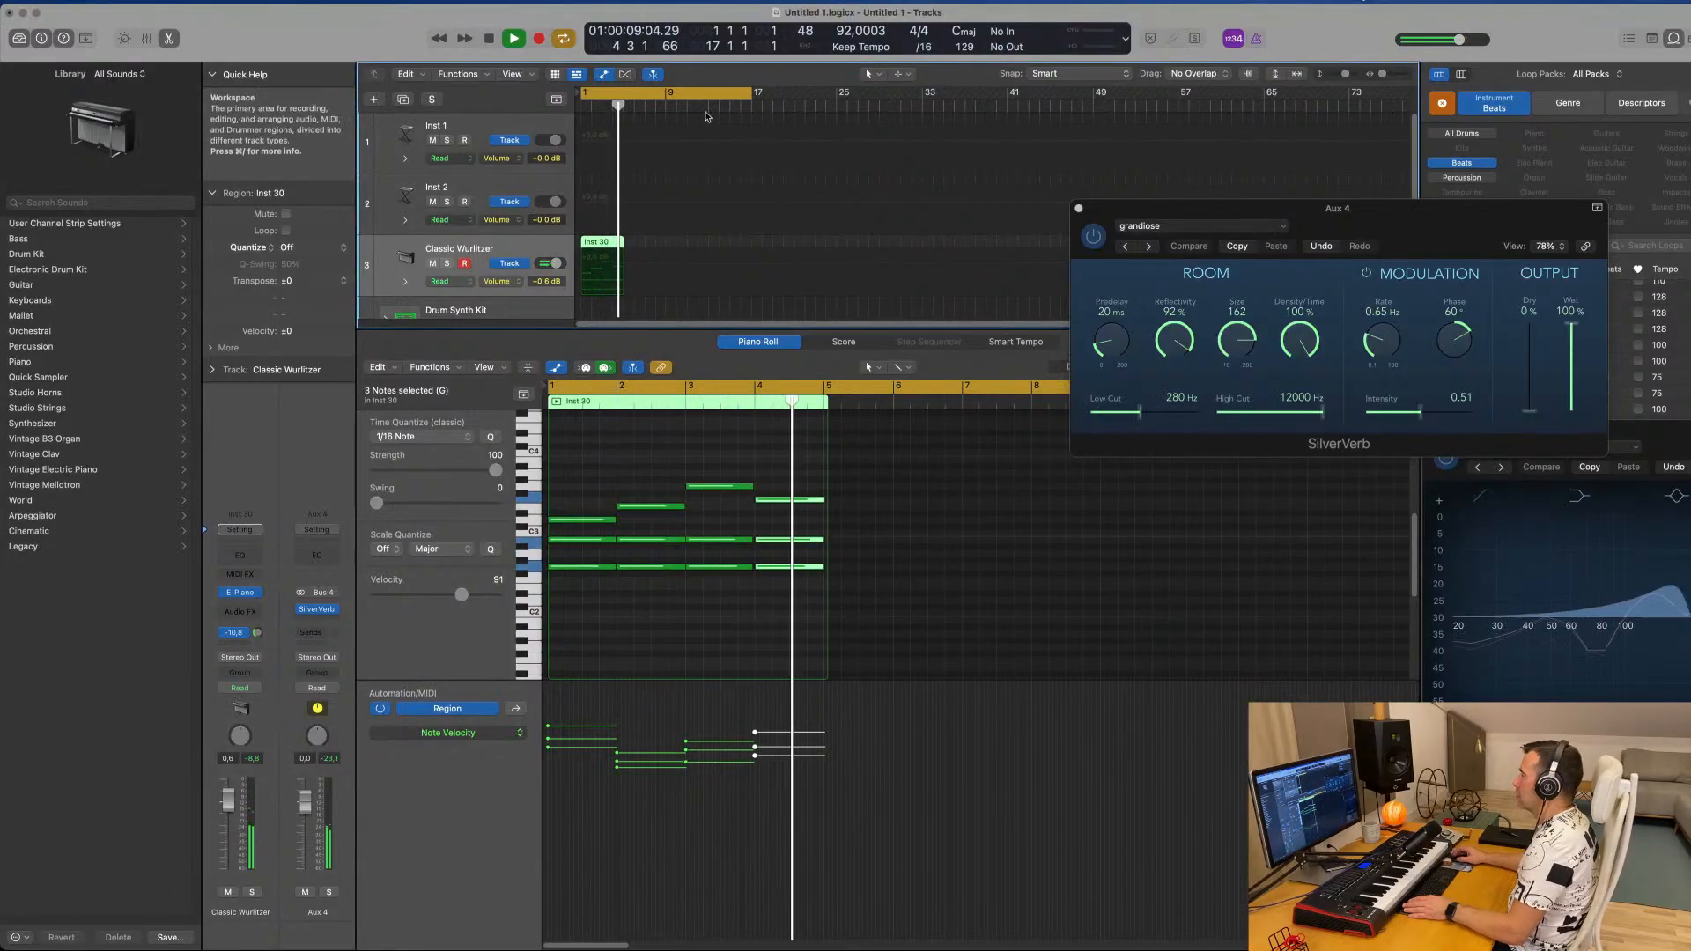
# Repeat the chord region on the Classic Wurlitzer track three times, up to bar 17.
pyautogui.hscroll(-3, 722, 234)
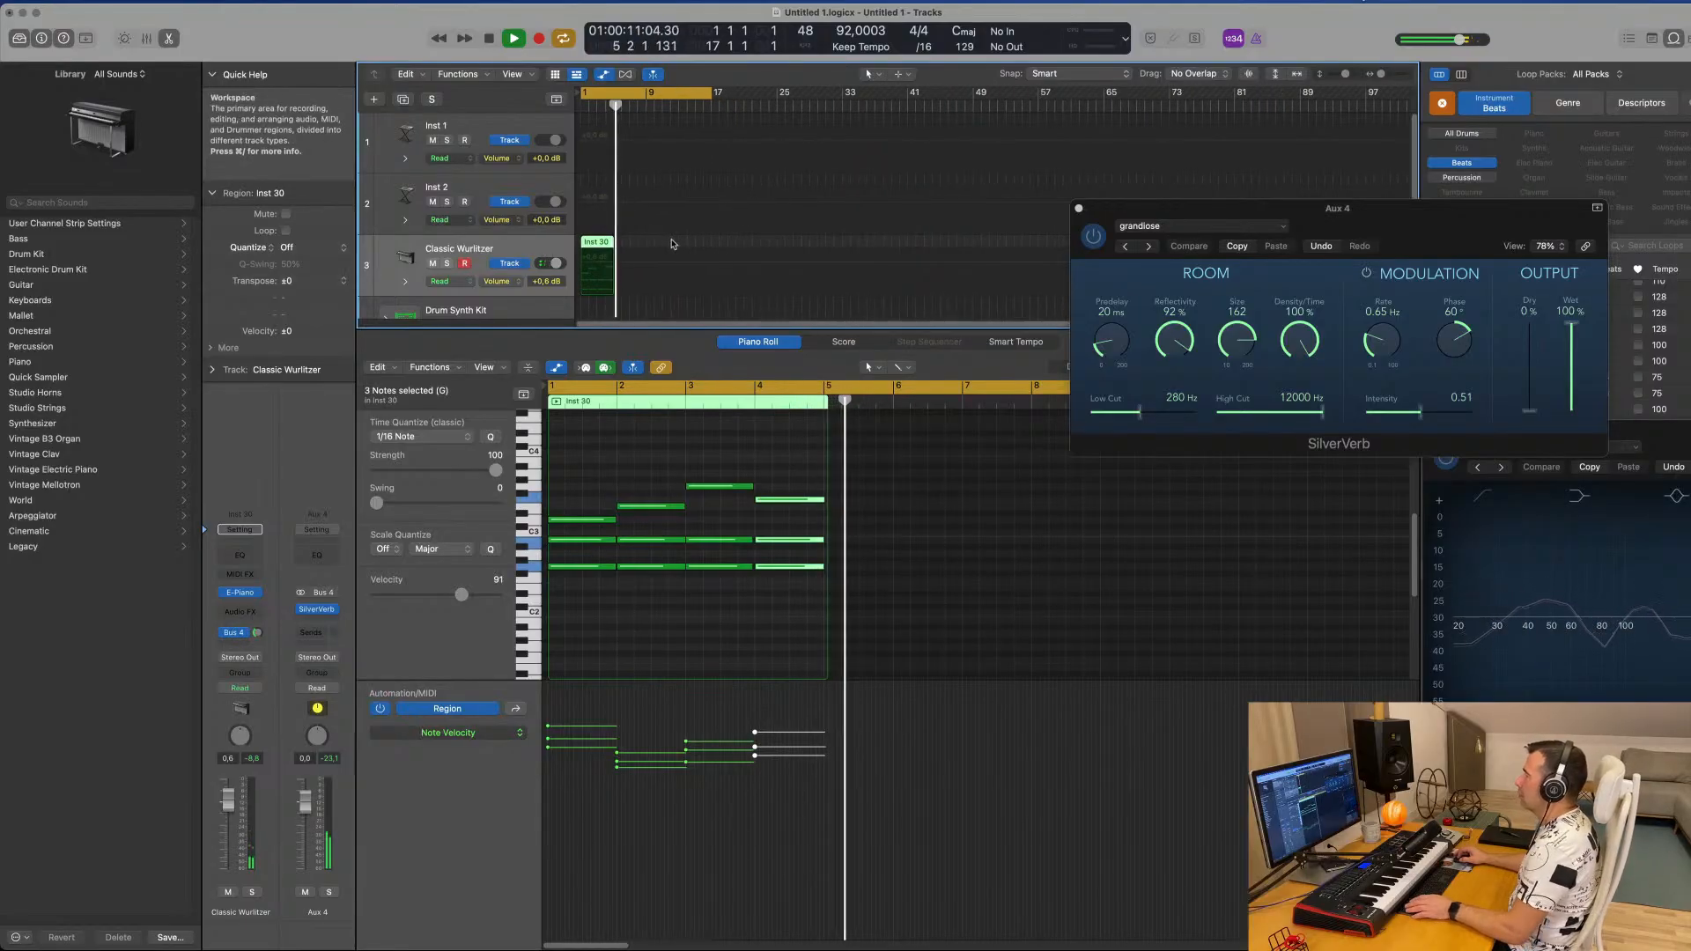
pyautogui.press('super+r')
pyautogui.press('super+r')
pyautogui.press('super+r')
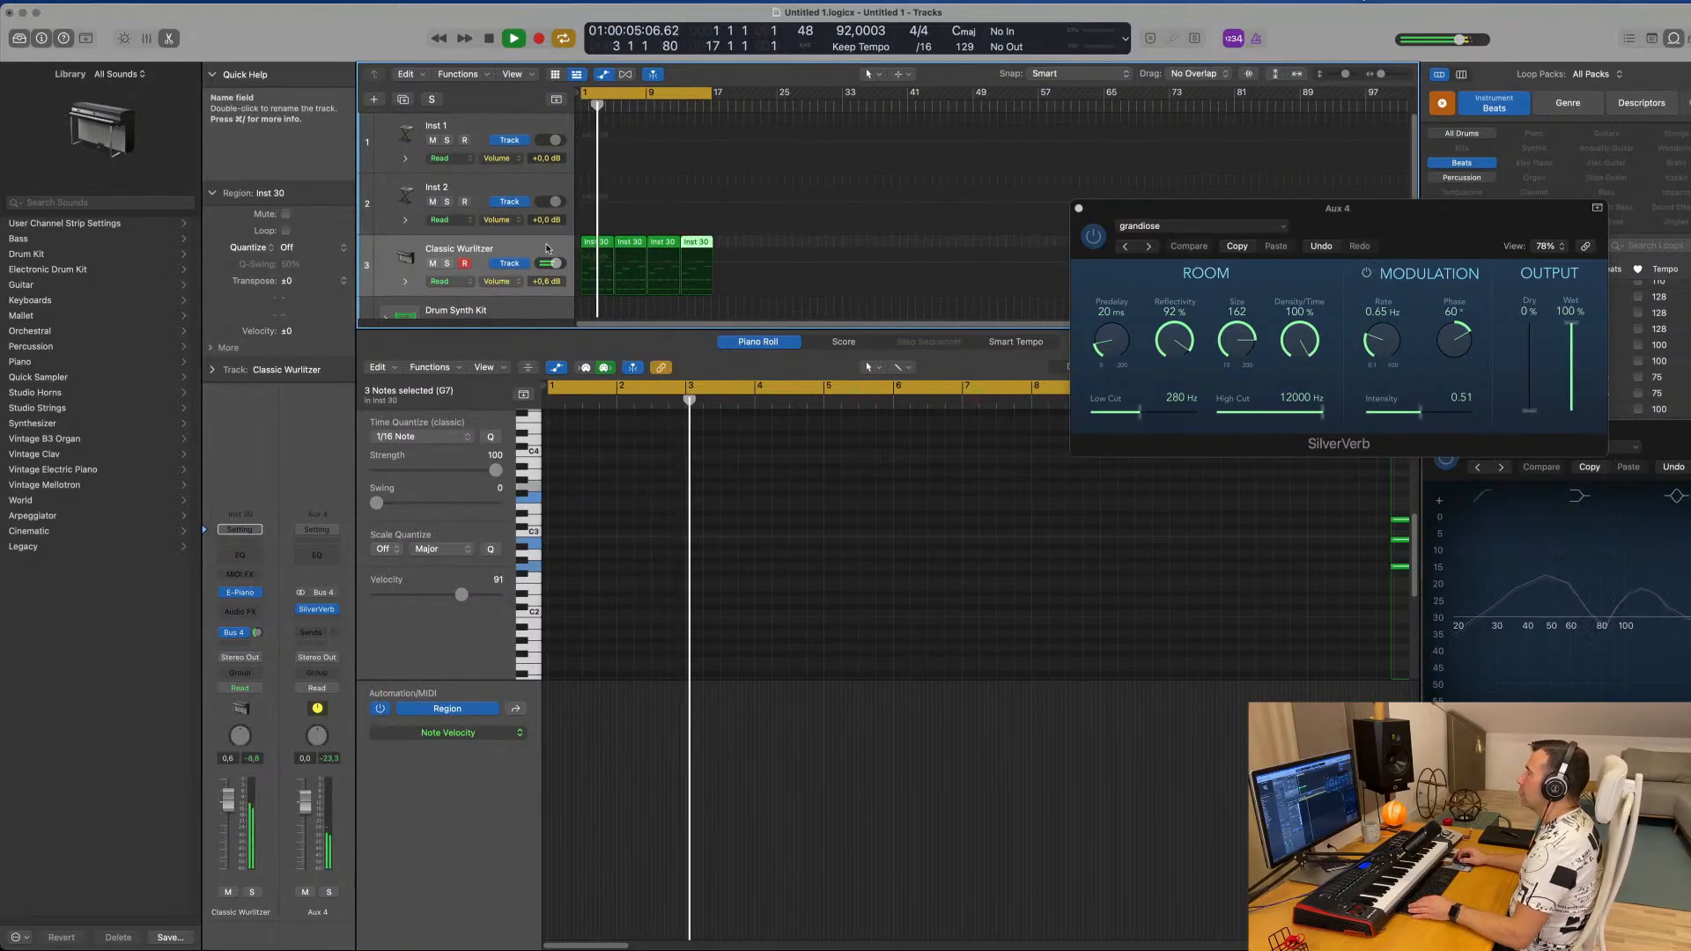
pyautogui.click(546, 248)
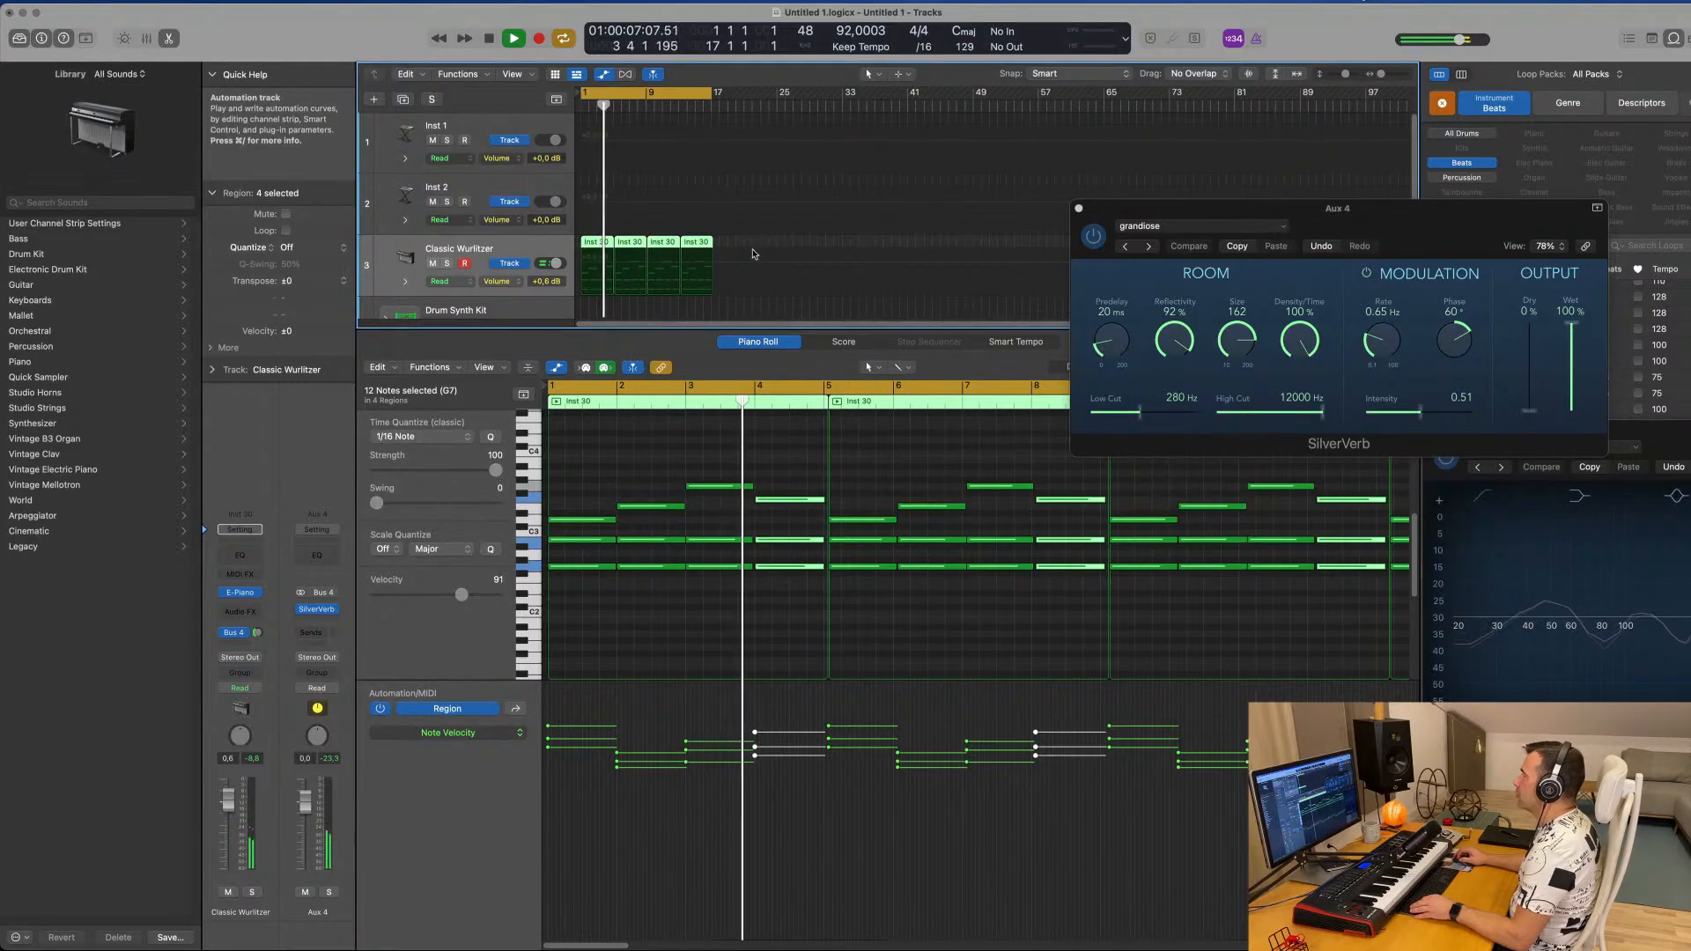
# Copy the first Classic Wurlitzer region to bar 1 of the Inst 1 track and stop playback.
pyautogui.click(592, 244)
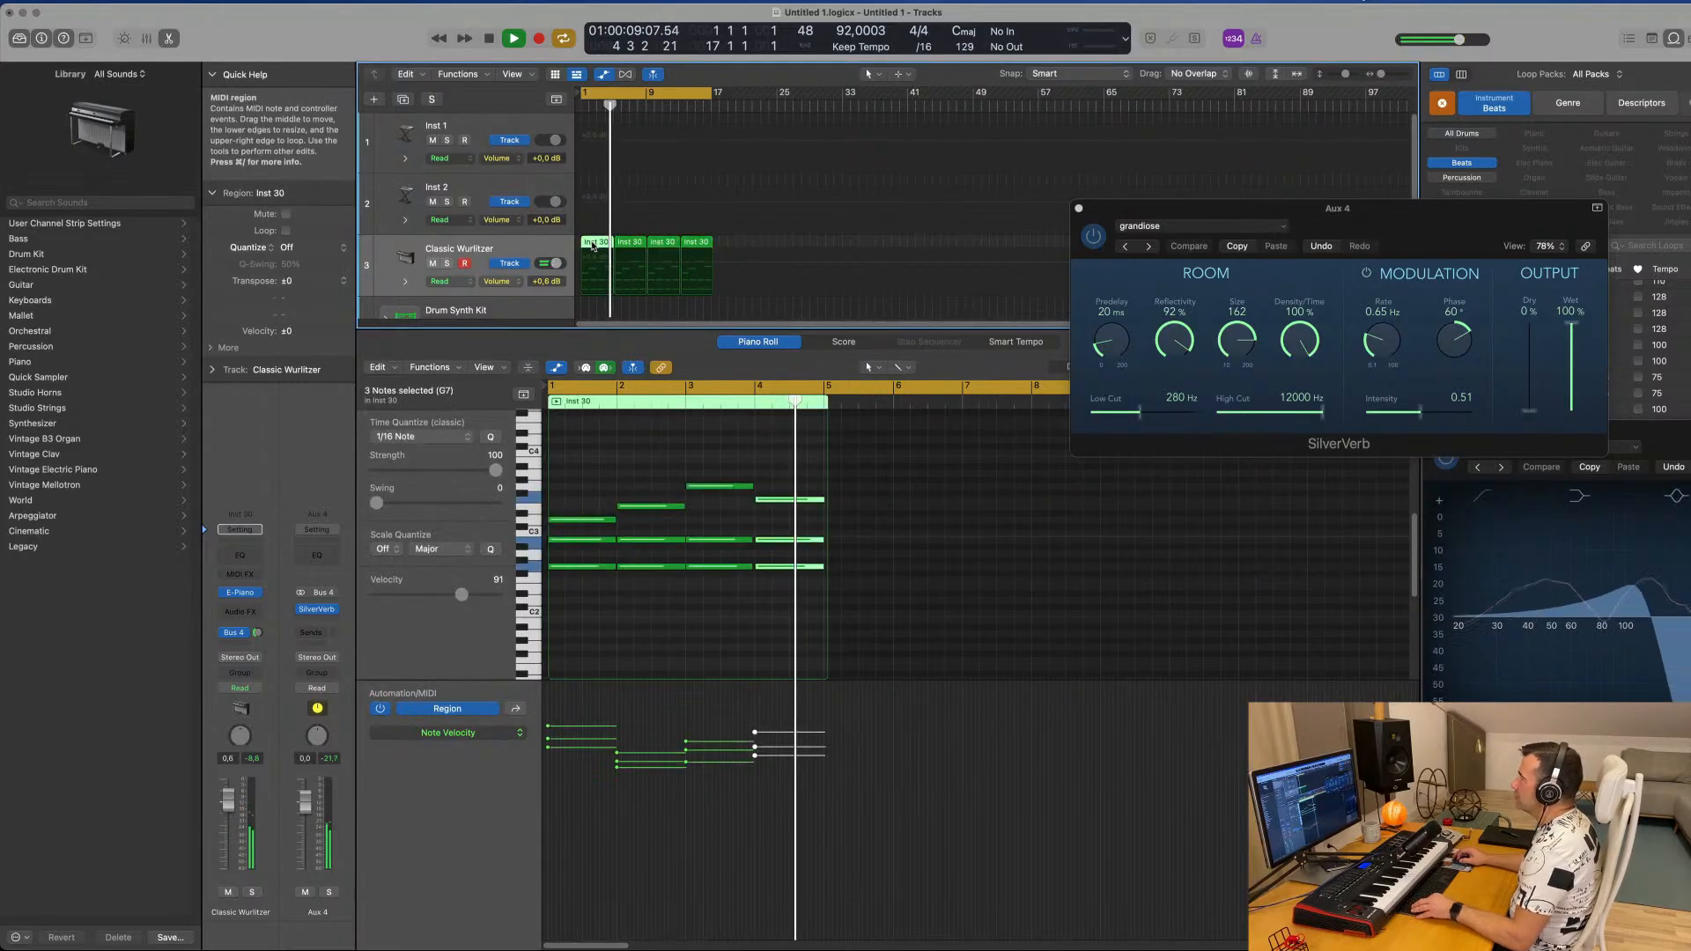
pyautogui.moveTo(593, 244); pyautogui.dragTo(590, 120)
pyautogui.press('space')
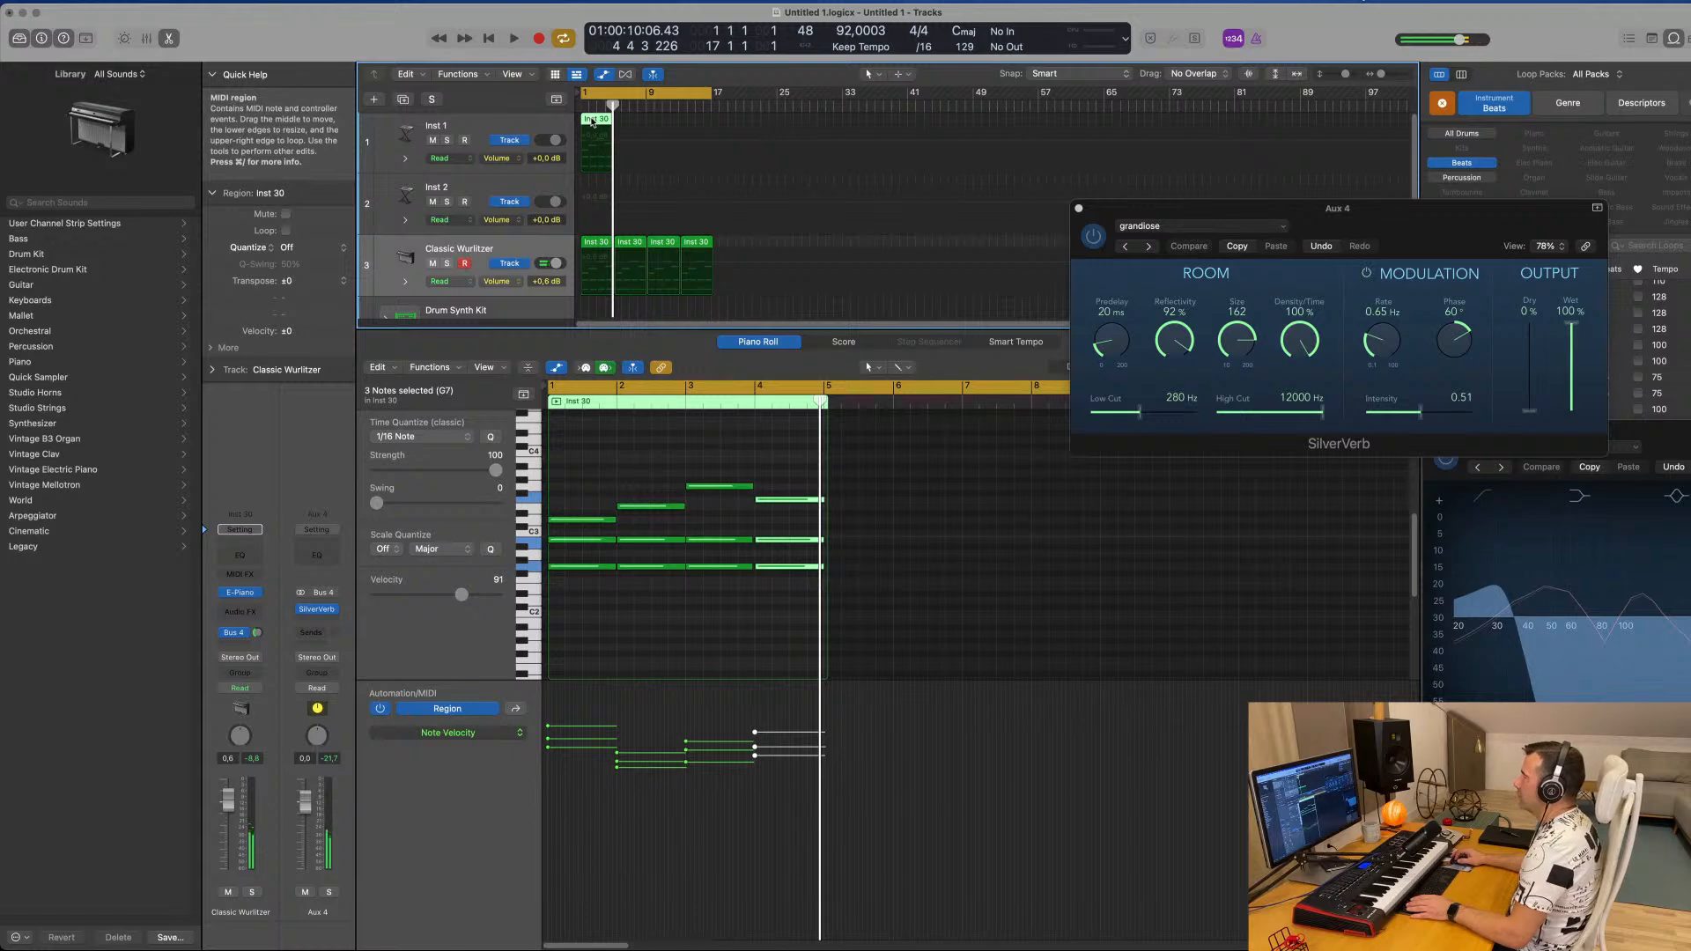
pyautogui.press('e')
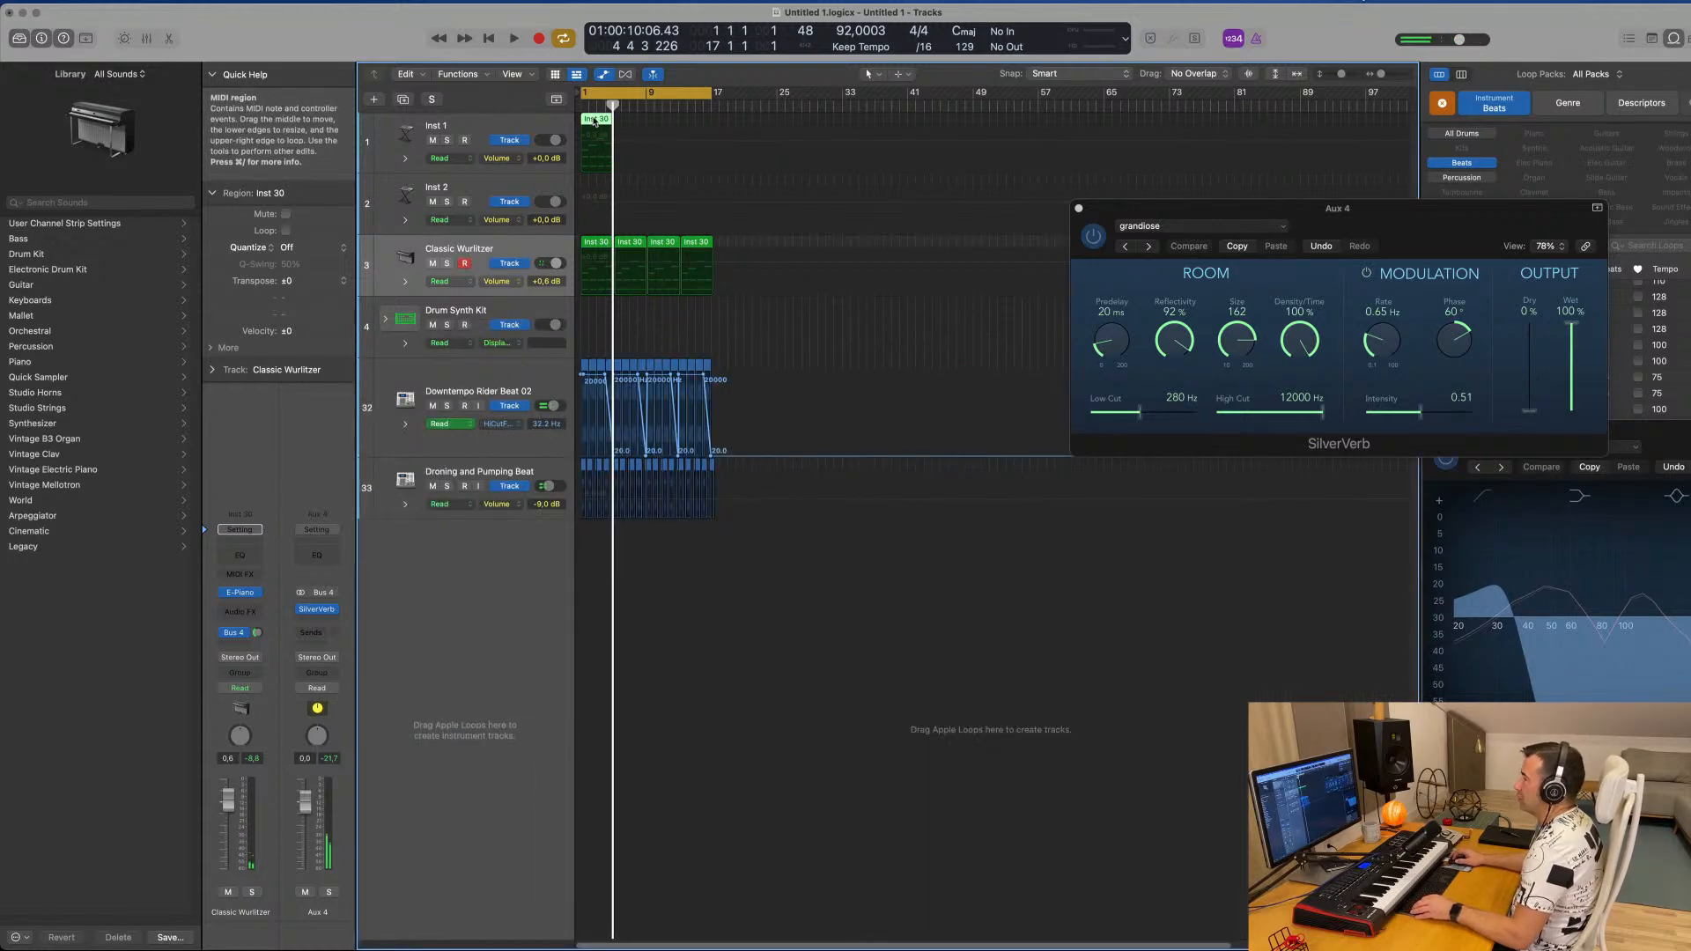
pyautogui.press('e')
# Reduce the copied region to the lowest note of its first chord and extend that note to bar 5.
pyautogui.moveTo(591, 476); pyautogui.dragTo(796, 547)
pyautogui.press('Delete')
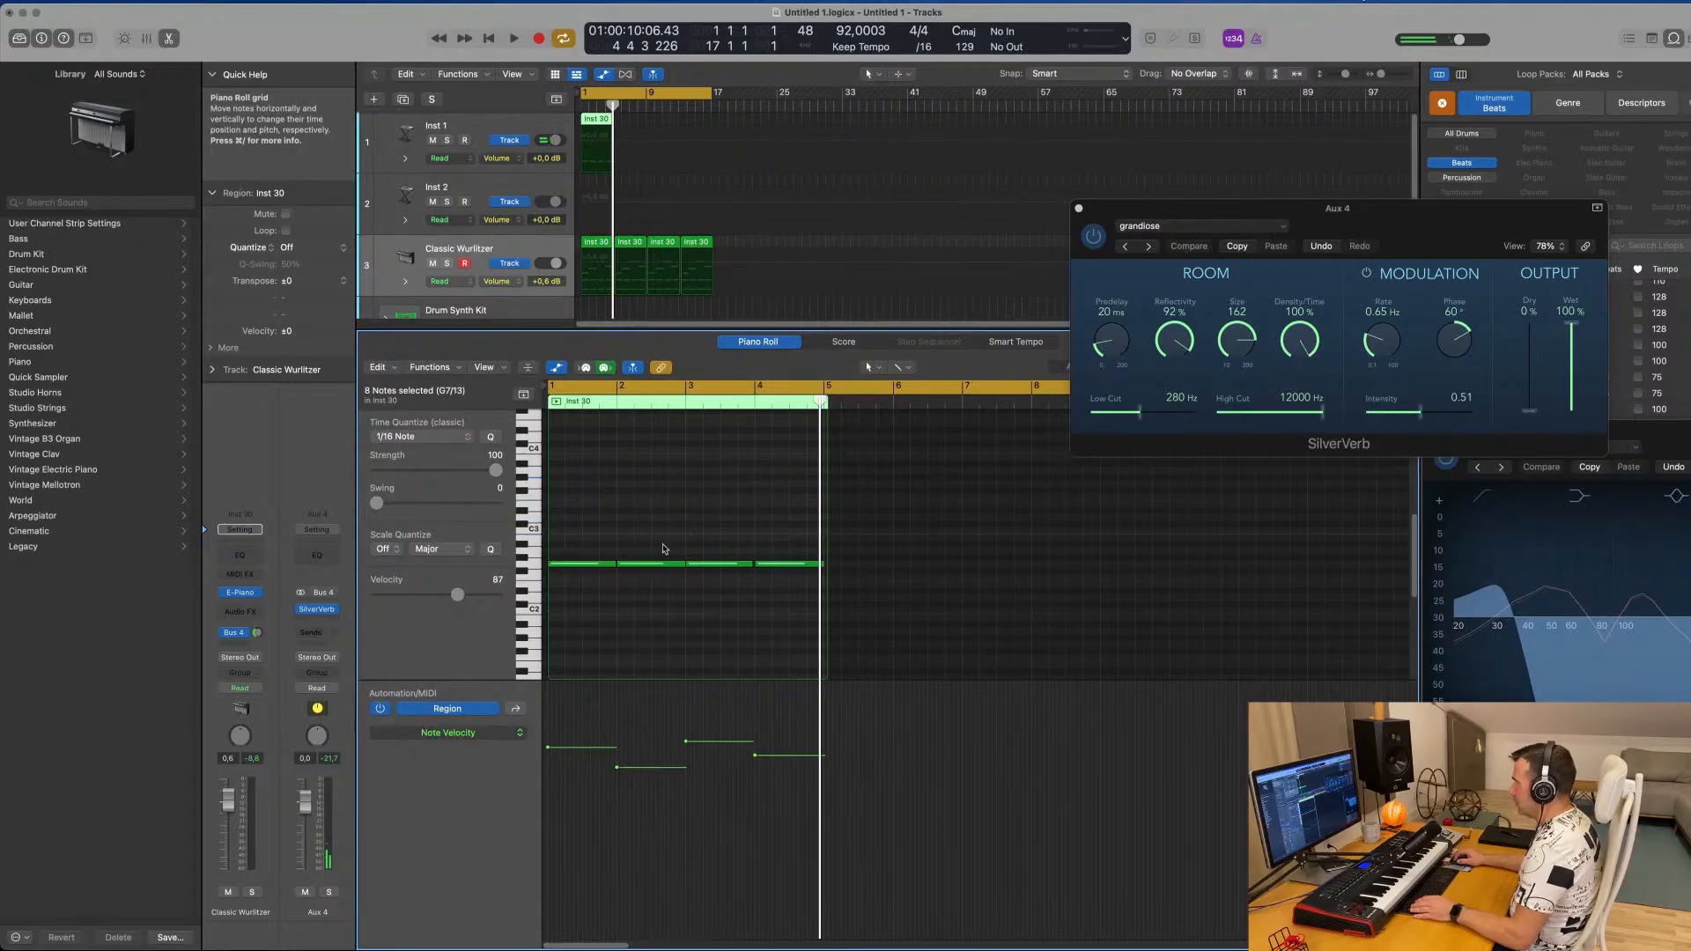
pyautogui.moveTo(663, 547); pyautogui.dragTo(803, 596)
pyautogui.press('Delete')
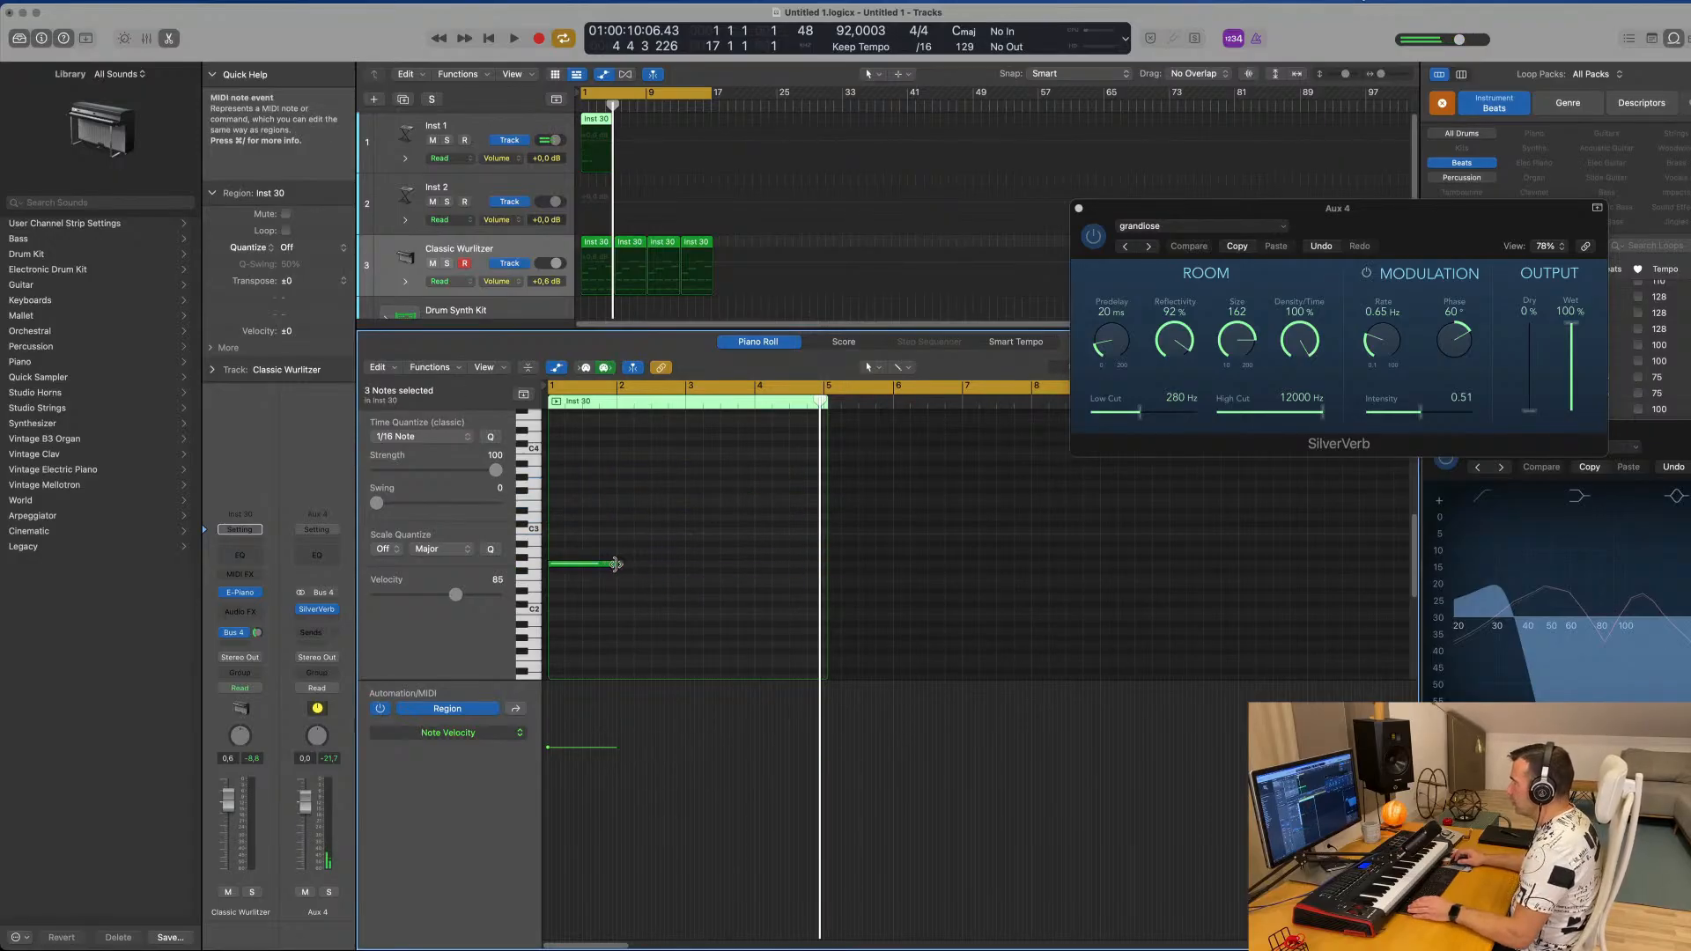
pyautogui.moveTo(615, 563); pyautogui.dragTo(815, 581)
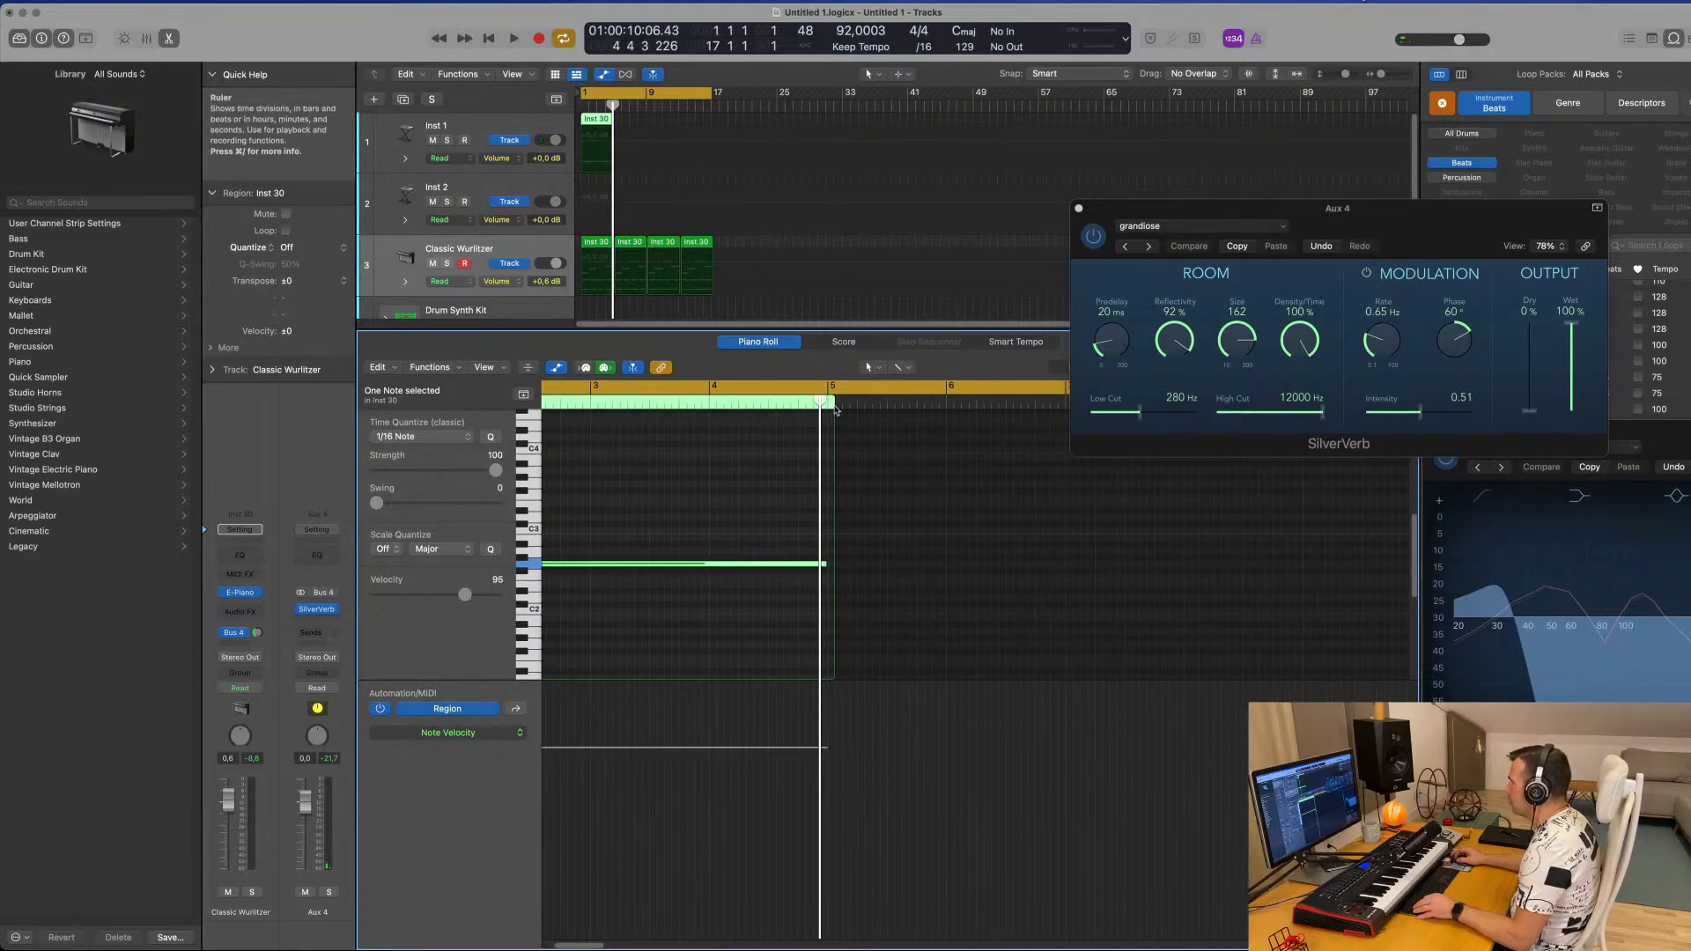
# Trim the first Classic Wurlitzer region and the Inst 1 region to exactly four bars.
pyautogui.scroll(5, 624, 228)
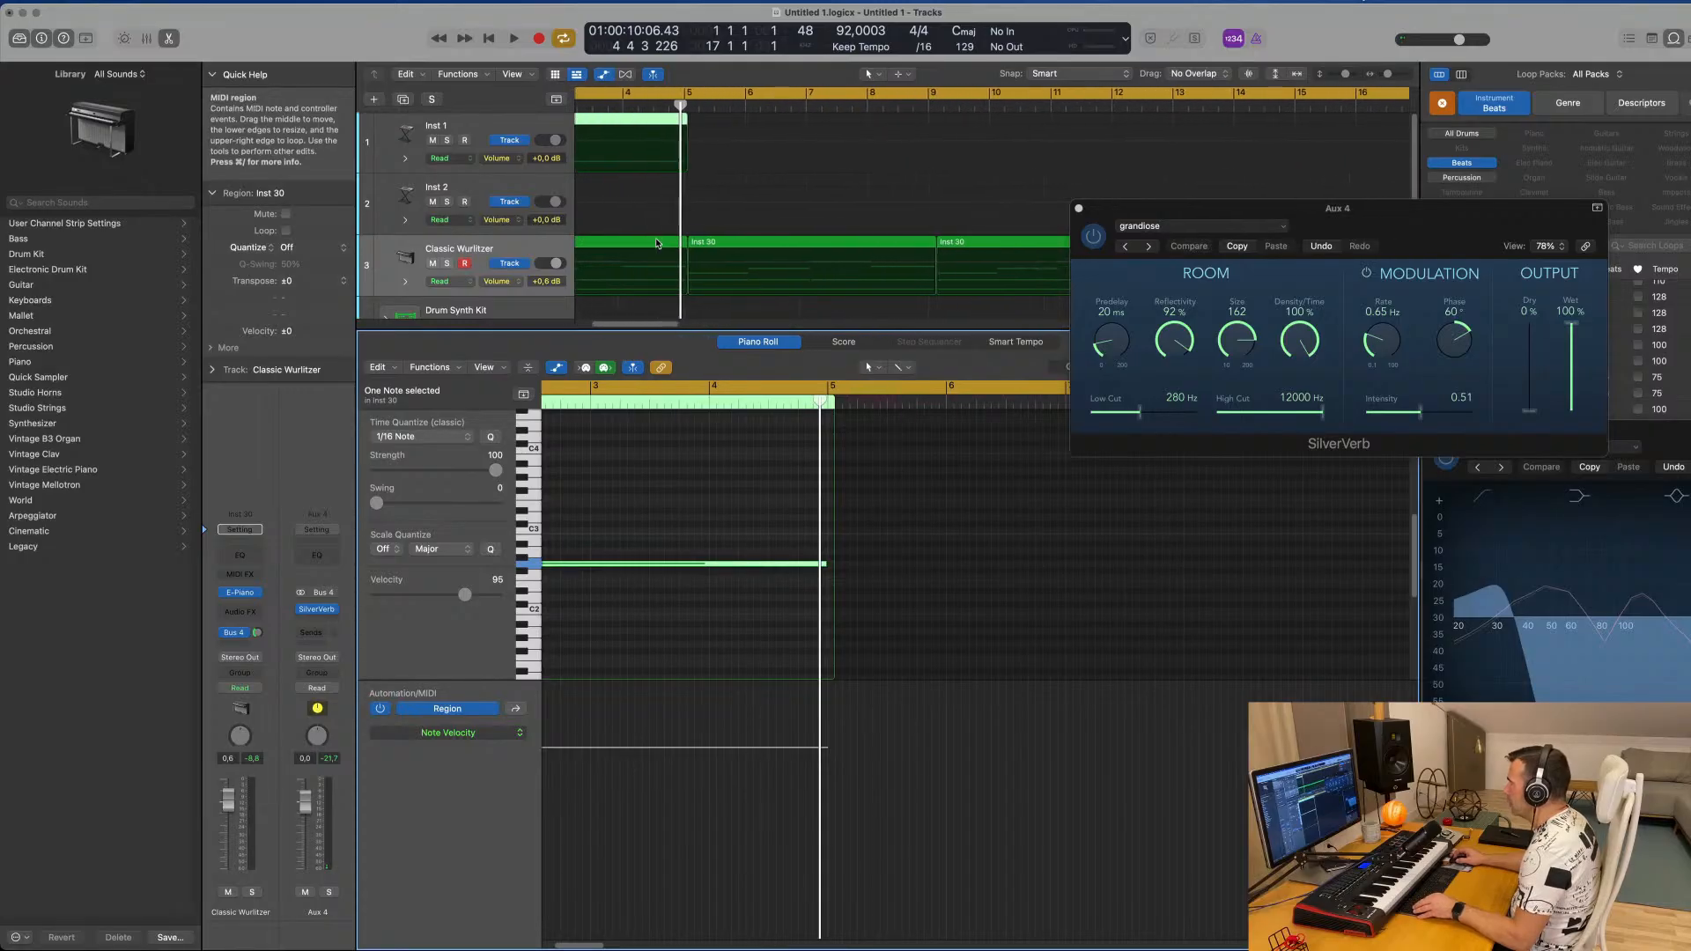
pyautogui.click(651, 244)
pyautogui.moveTo(686, 243); pyautogui.dragTo(696, 241)
pyautogui.scroll(2, 682, 257)
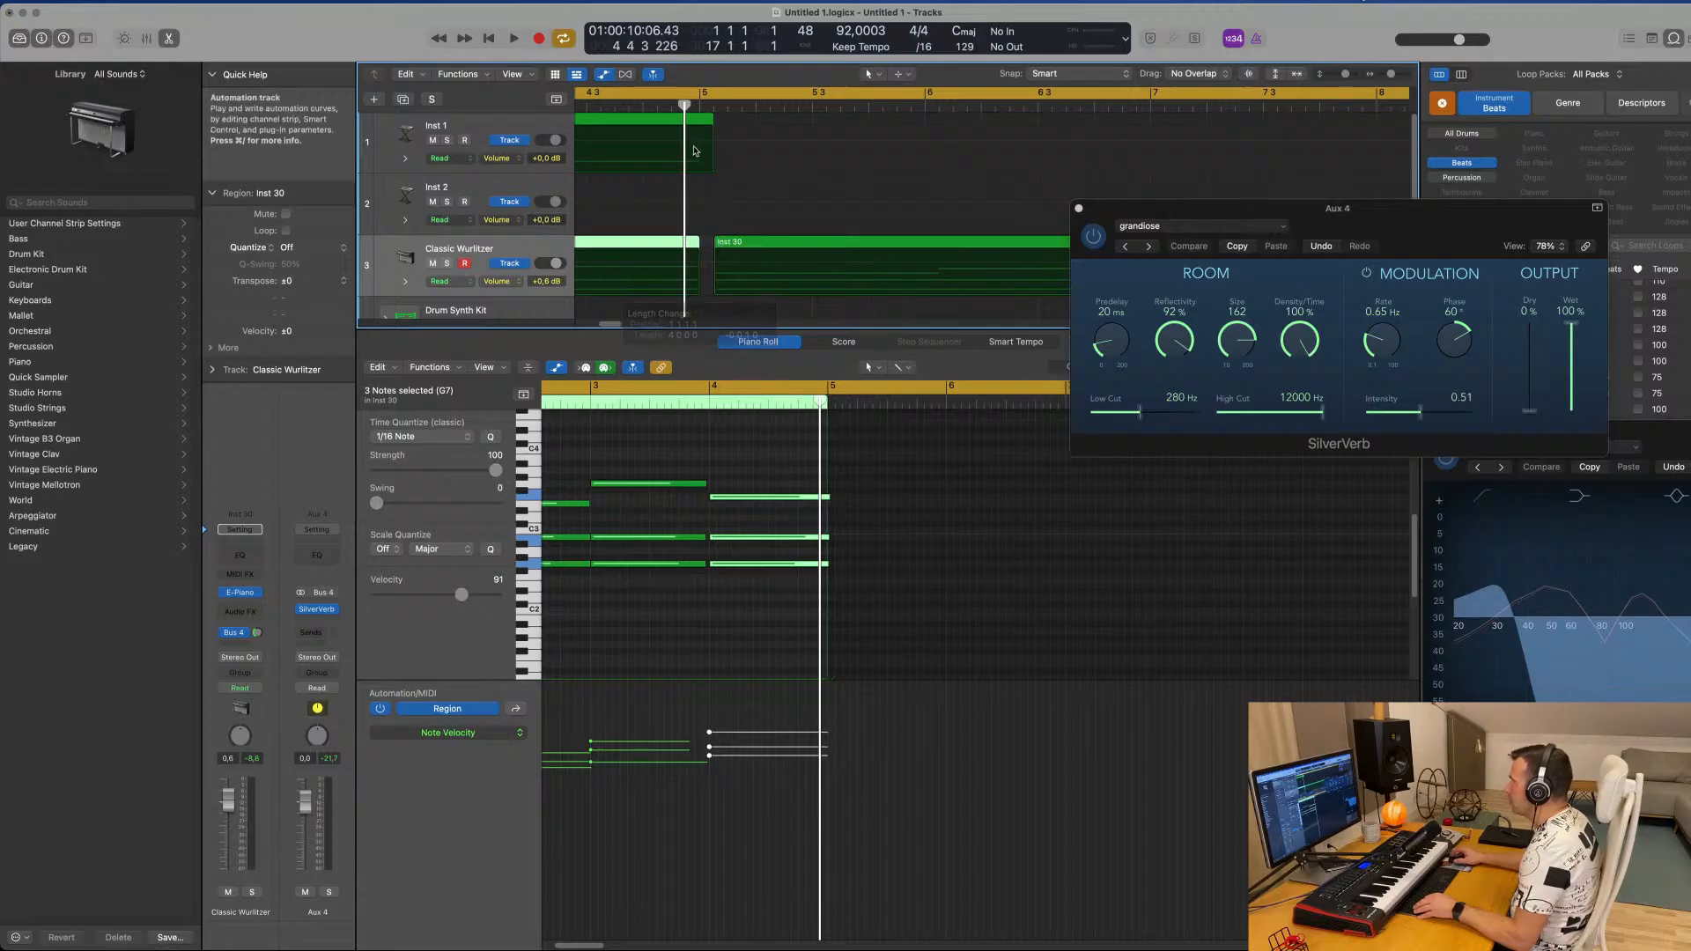
pyautogui.click(710, 117)
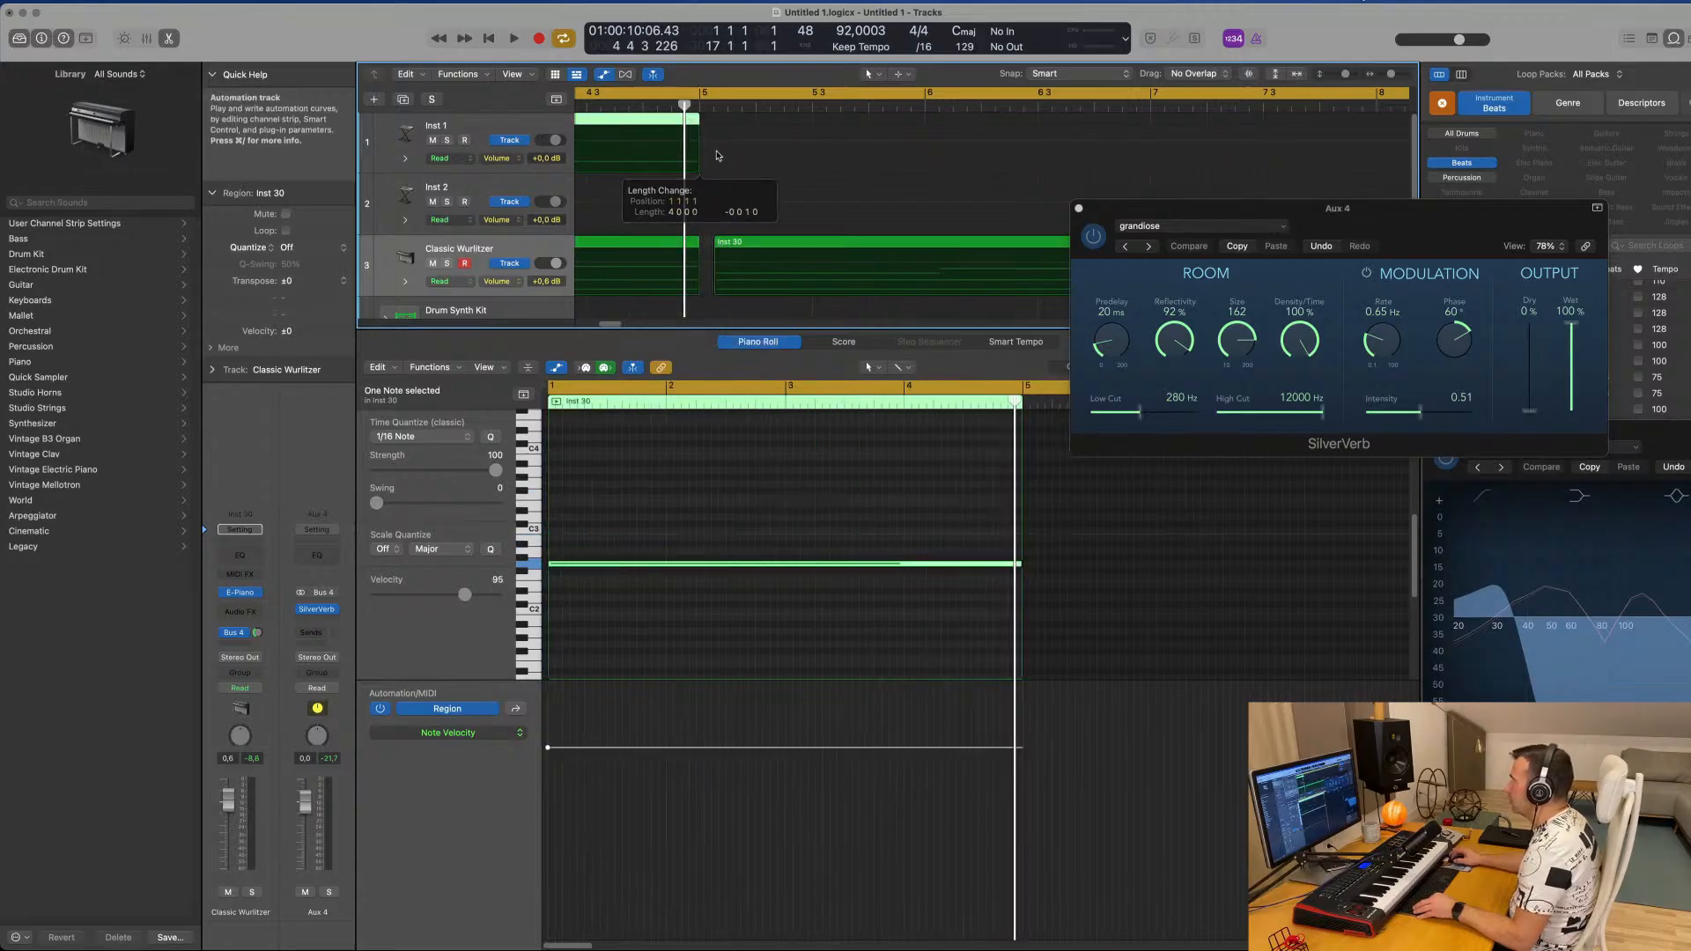
# Delete the three repeated Classic Wurlitzer regions and repeat both trimmed four-bar regions up to bar 17.
pyautogui.scroll(-3, 716, 156)
pyautogui.scroll(-3, 716, 156)
pyautogui.moveTo(793, 233); pyautogui.dragTo(634, 248)
pyautogui.press('BackSpace')
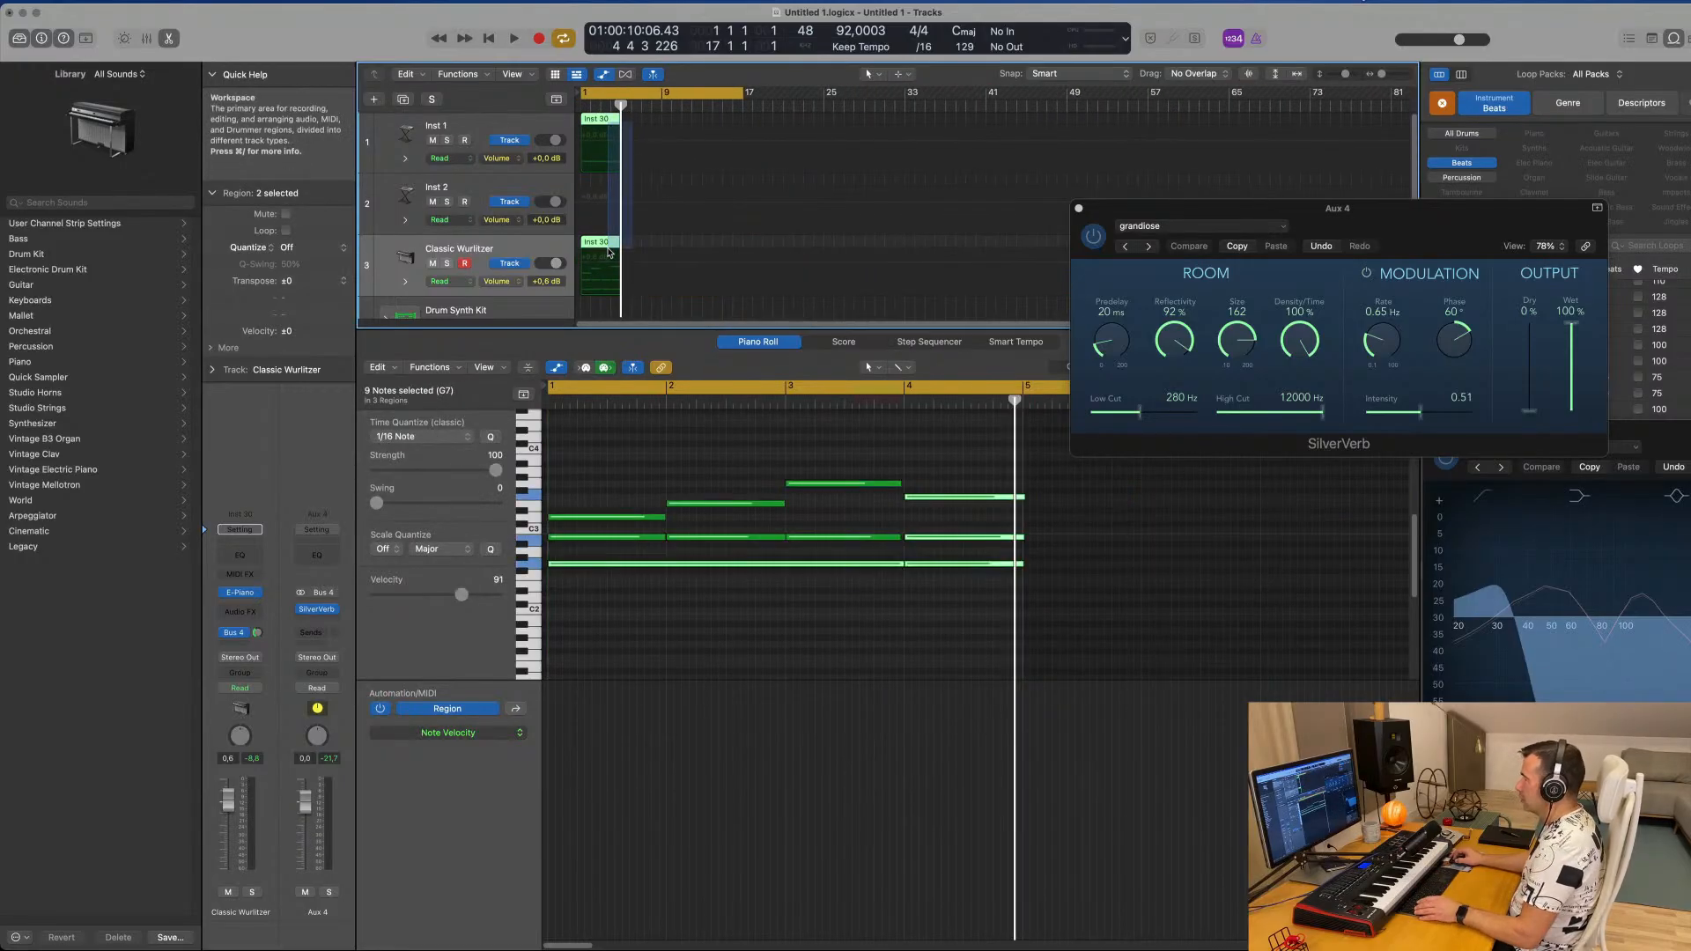
pyautogui.press('super+r')
pyautogui.press('super+r')
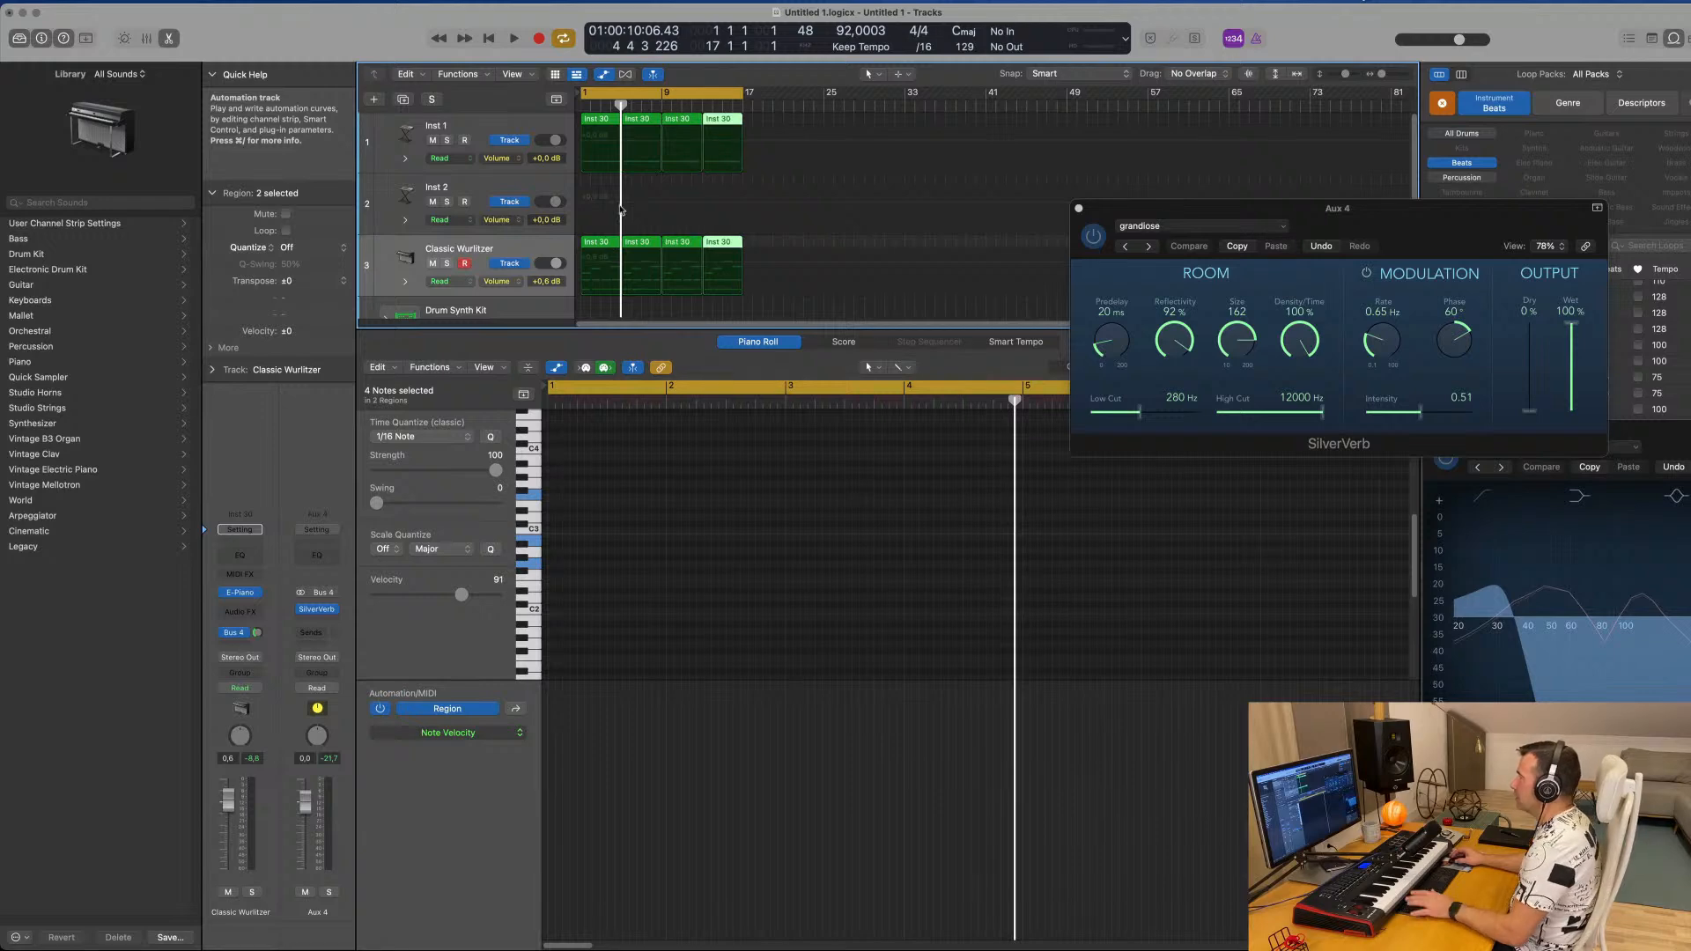
# Start playback and transpose the notes of all four Inst 1 regions down one octave.
pyautogui.press('space')
pyautogui.press('space')
pyautogui.press('space')
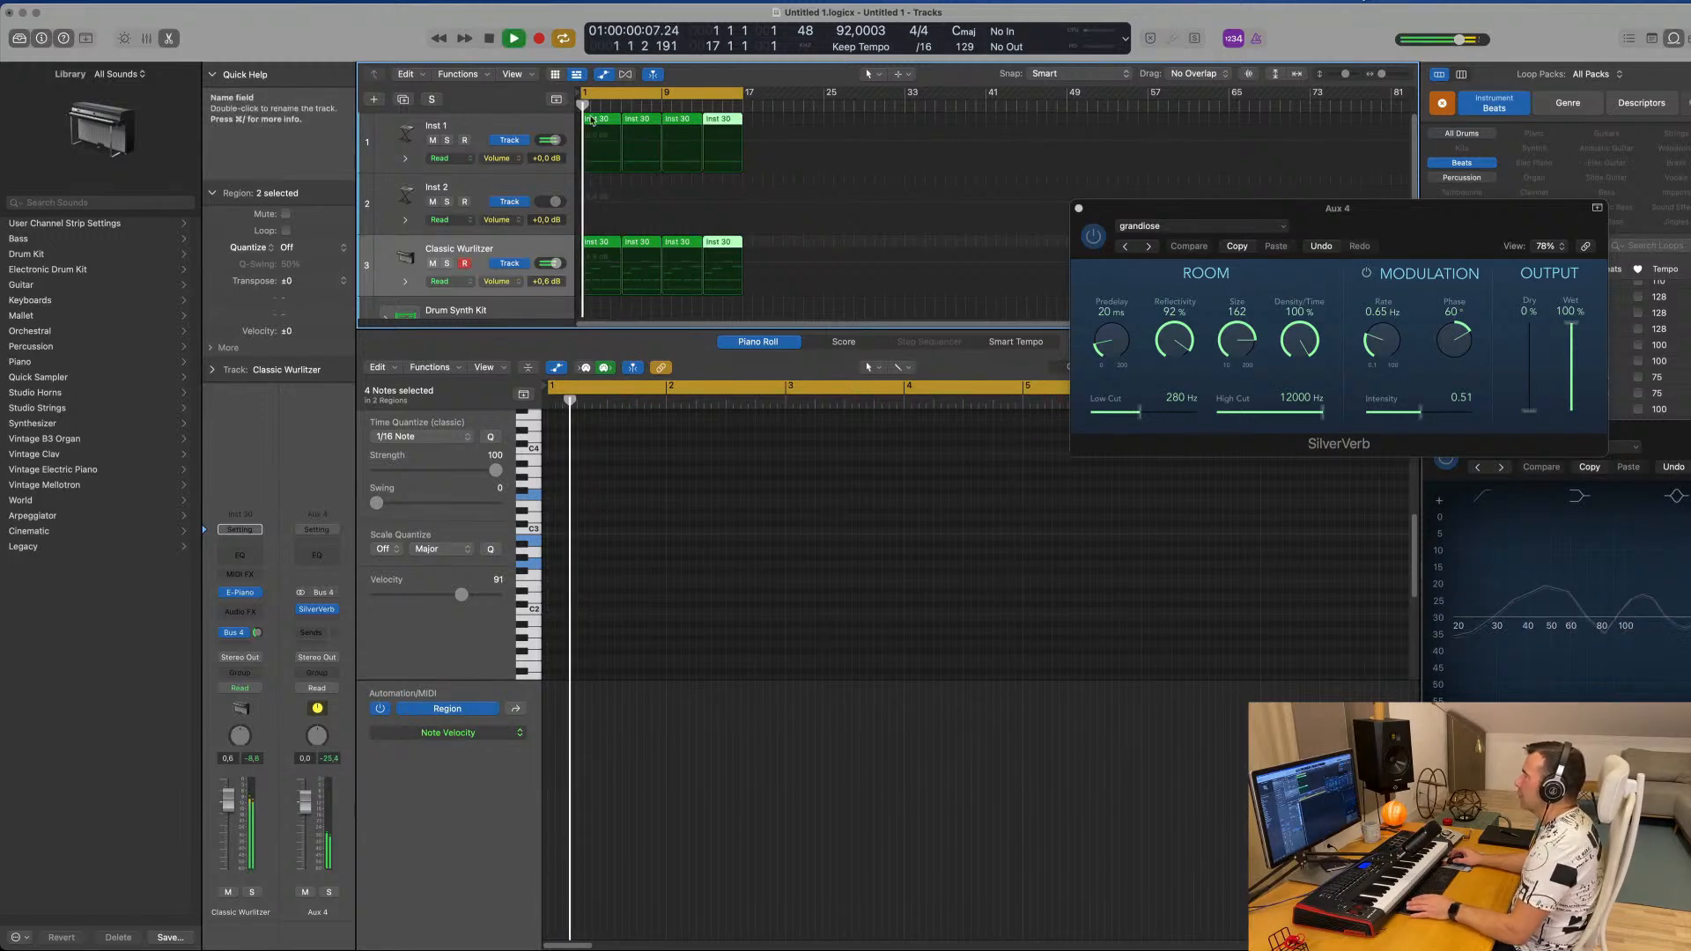
pyautogui.click(591, 121)
pyautogui.keyDown('shift'); pyautogui.click(713, 123); pyautogui.keyUp('shift')
pyautogui.press('p')
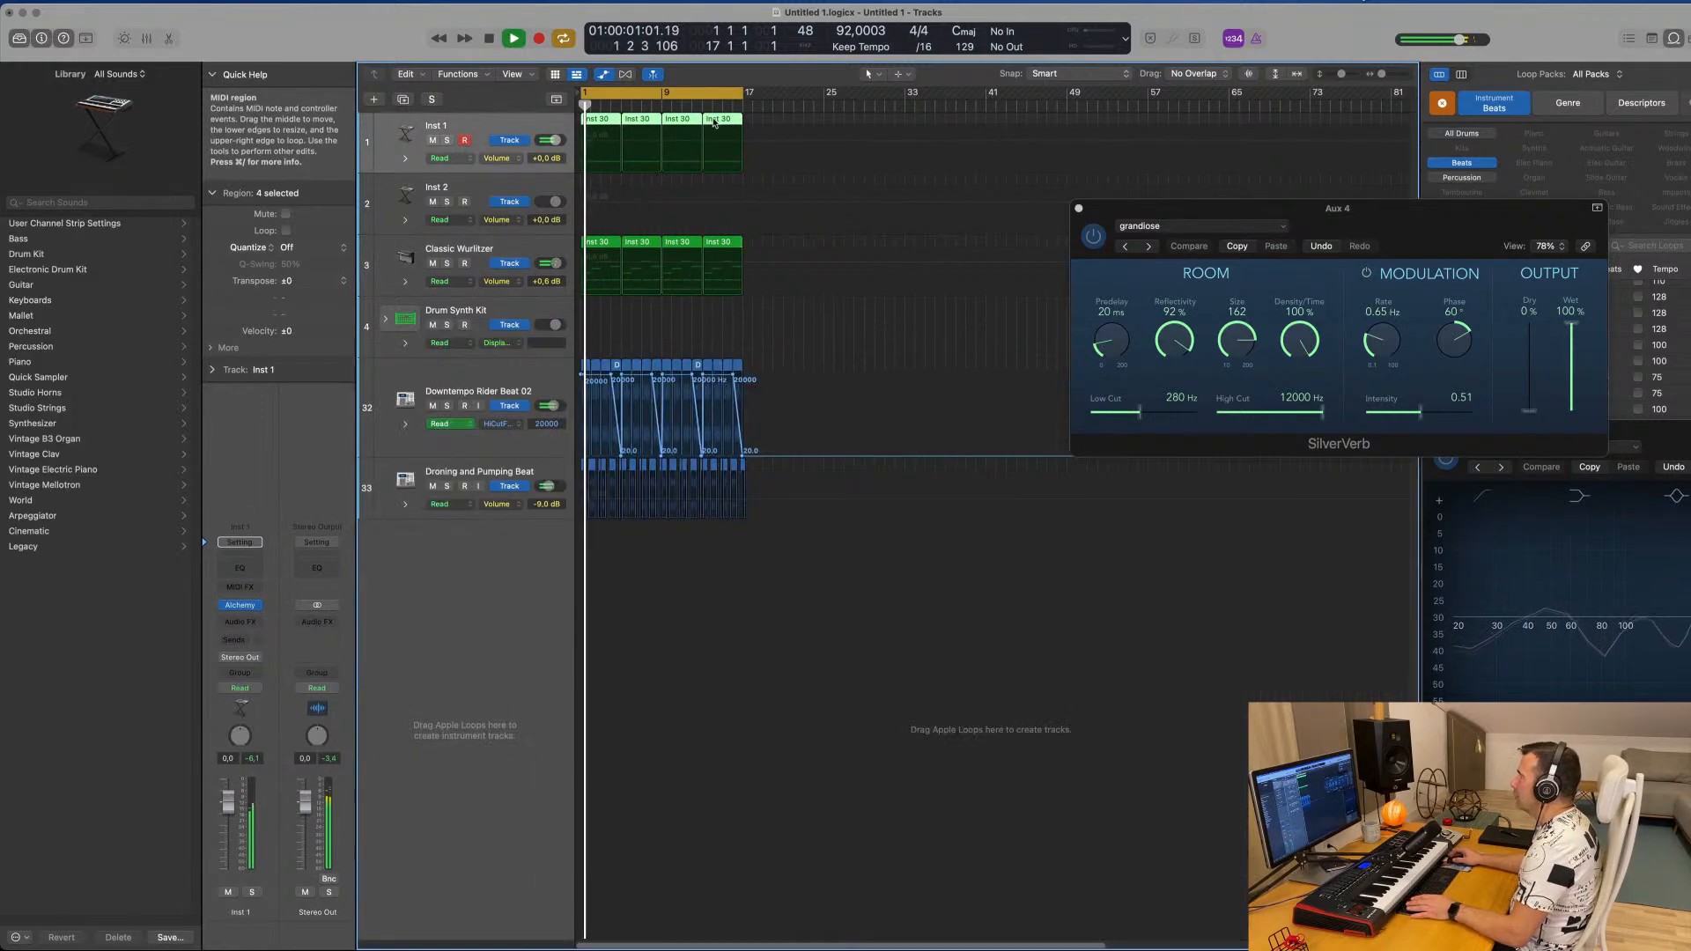
pyautogui.press('p')
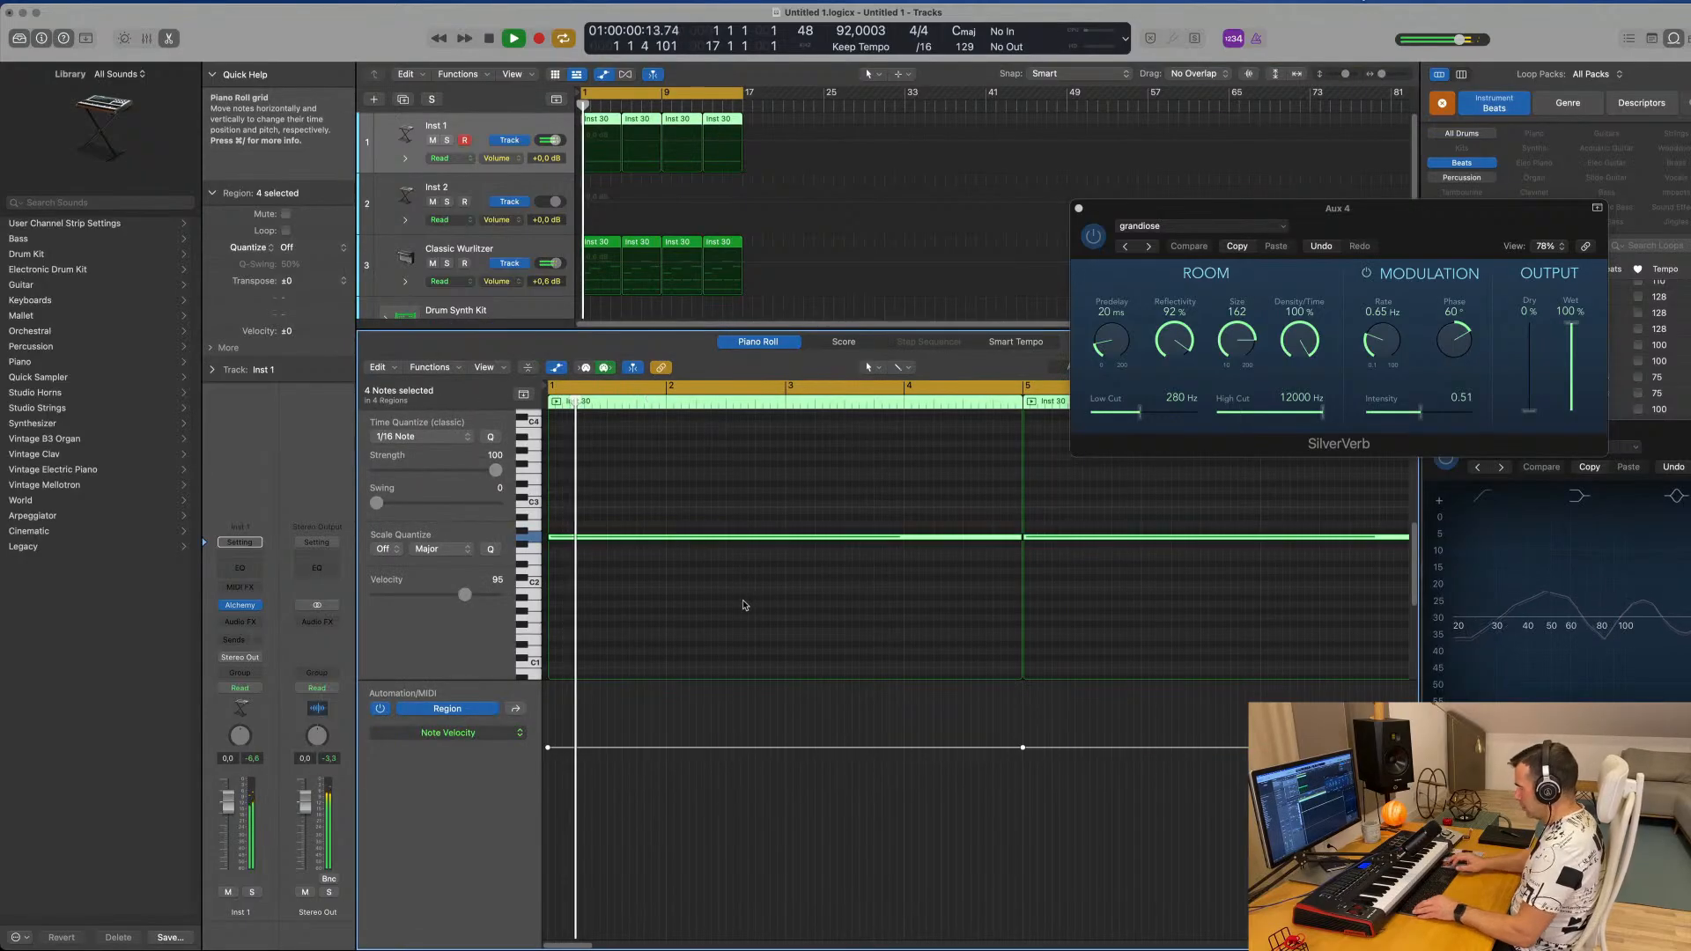
pyautogui.hotkey('alt', 'shift', 'Down')
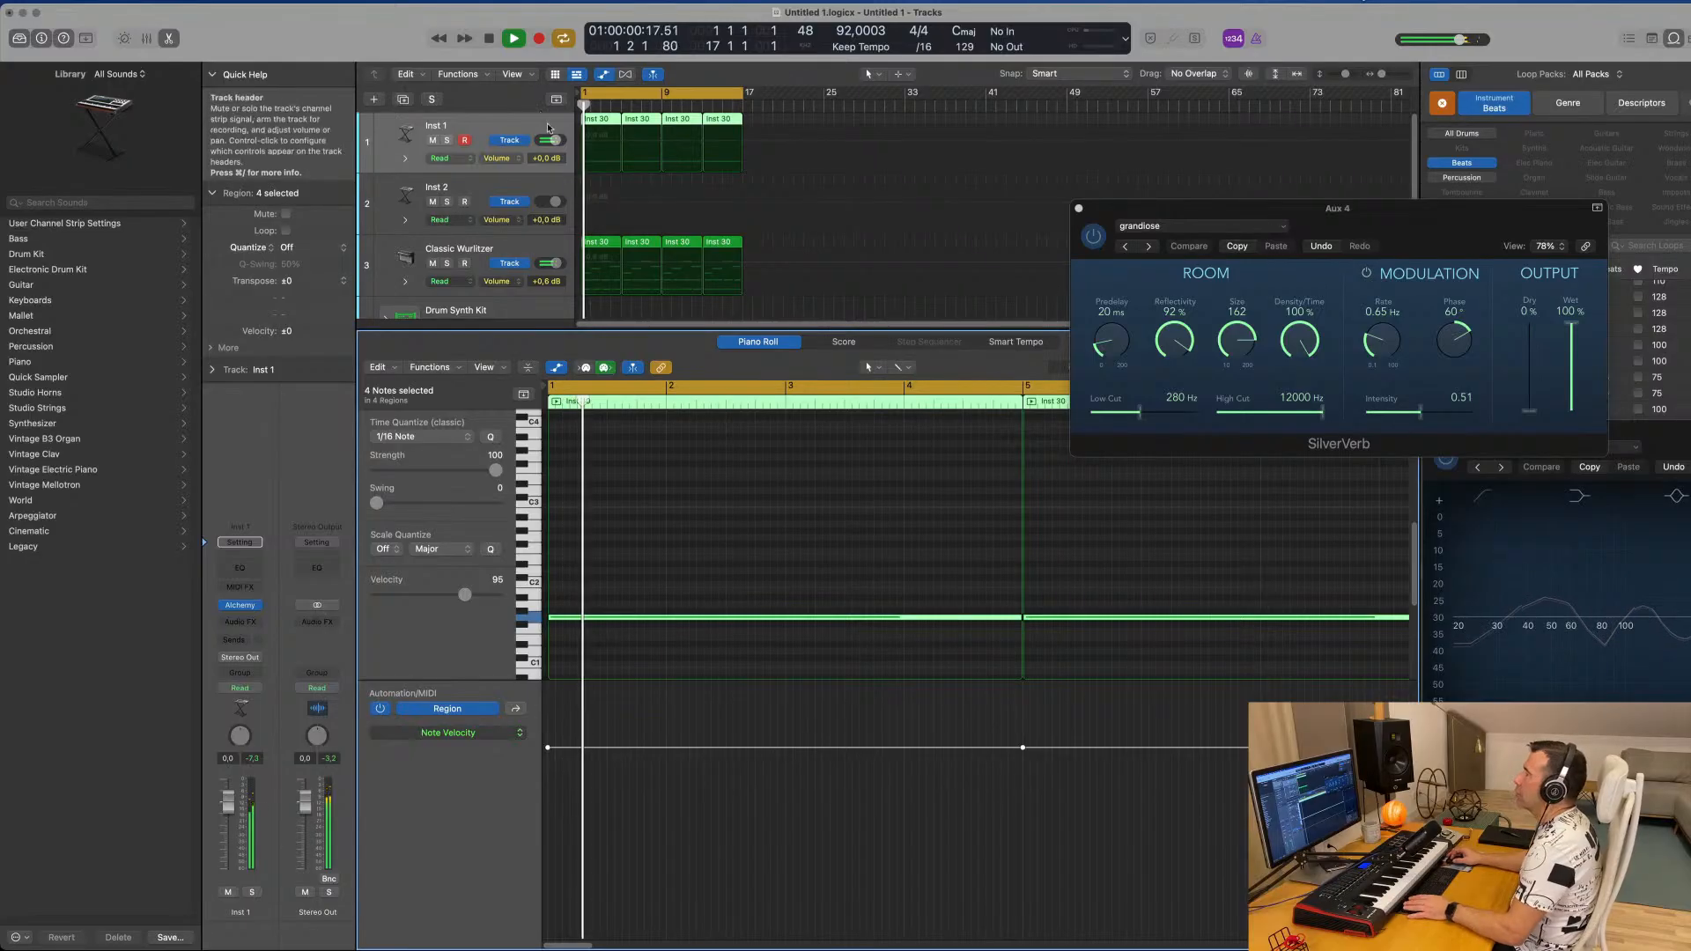
# Open Alchemy on the Inst 1 track and load the 70s Classic Synth Bass preset from the Bass category.
pyautogui.click(239, 608)
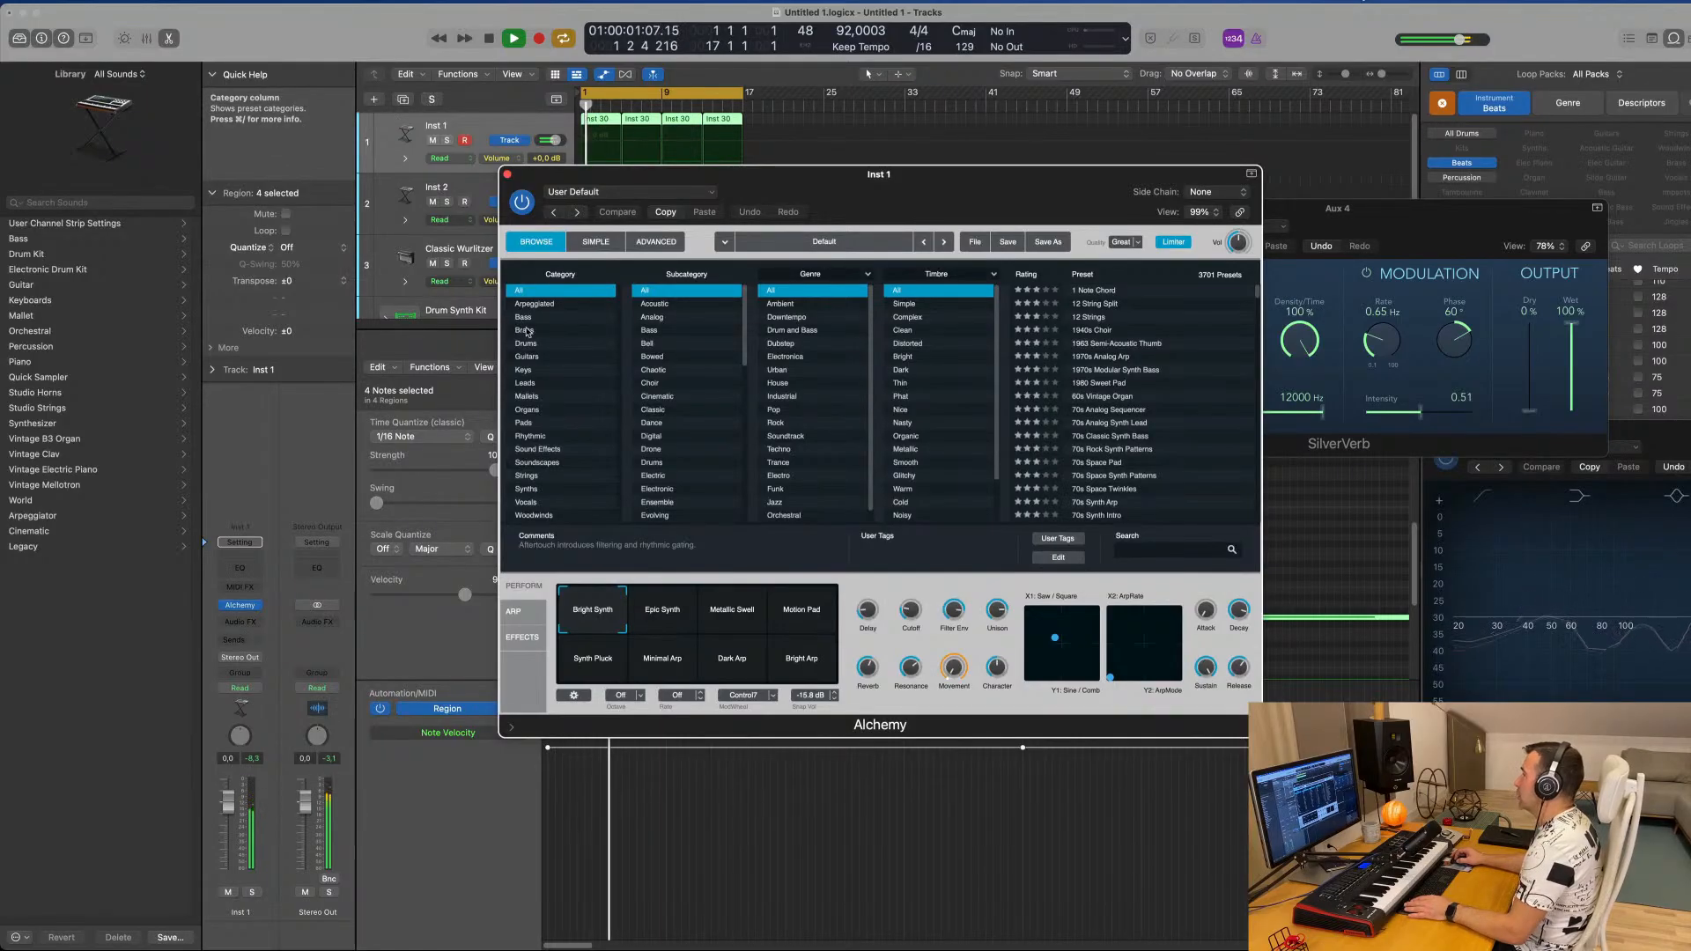
pyautogui.press('space')
pyautogui.moveTo(1017, 213); pyautogui.dragTo(1259, 205)
pyautogui.click(1102, 288)
pyautogui.click(1154, 304)
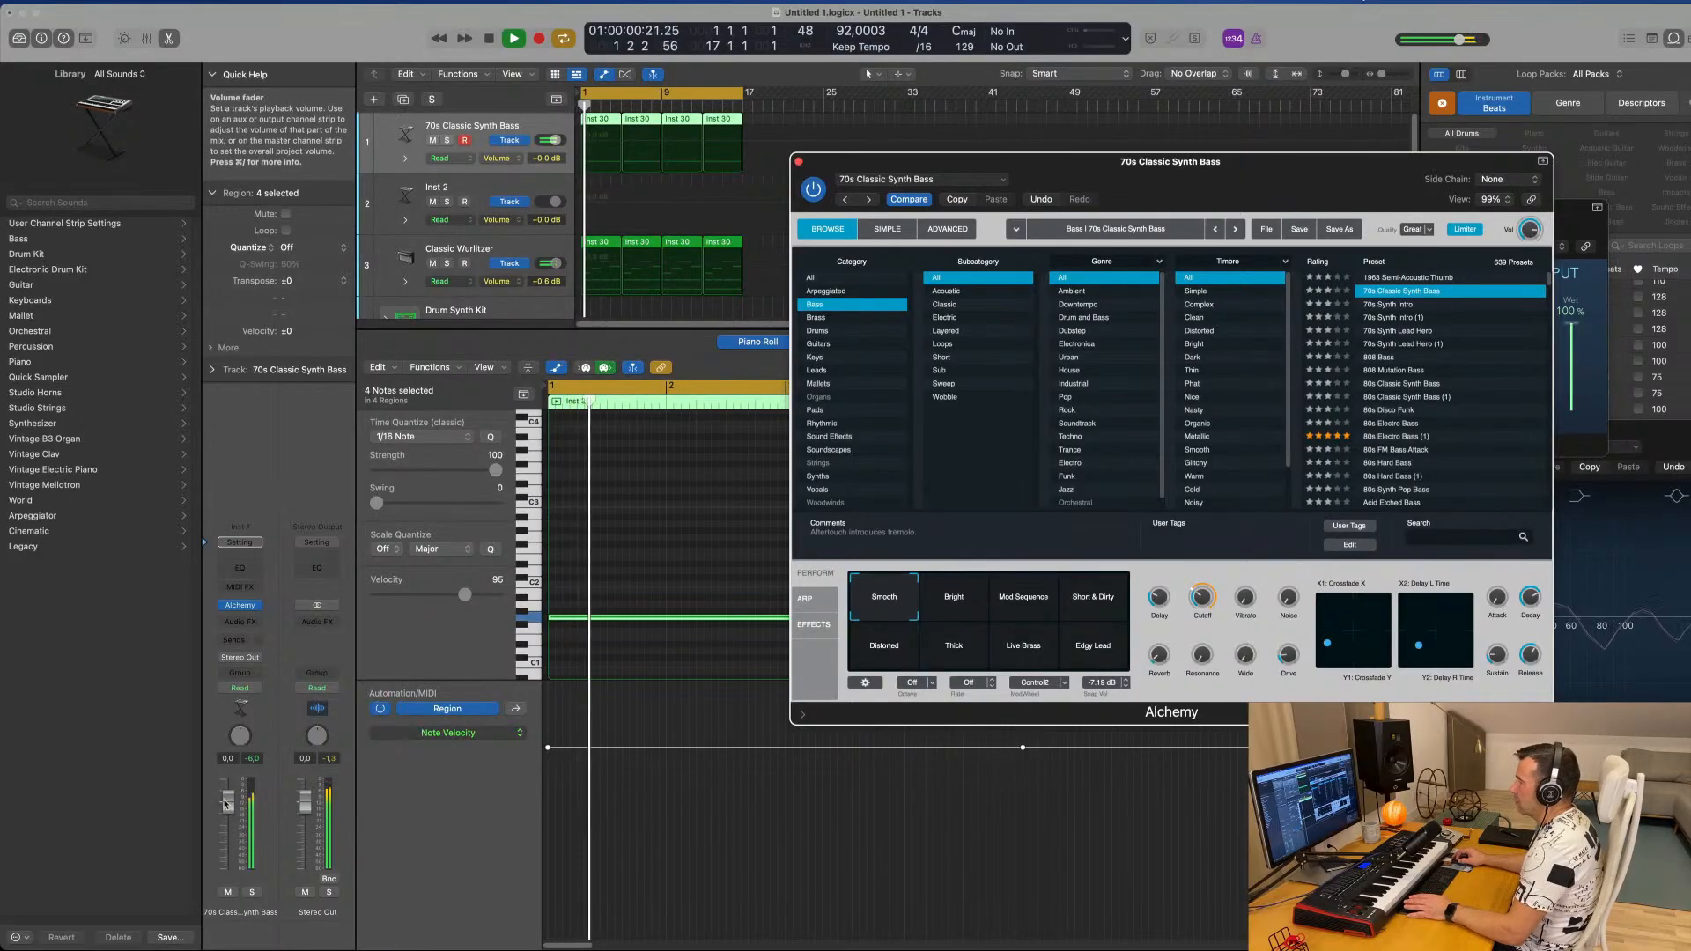
# Set the synth bass Cutoff to 14.9% and its track volume to -3.1 dB.
pyautogui.moveTo(1203, 599); pyautogui.dragTo(1204, 629)
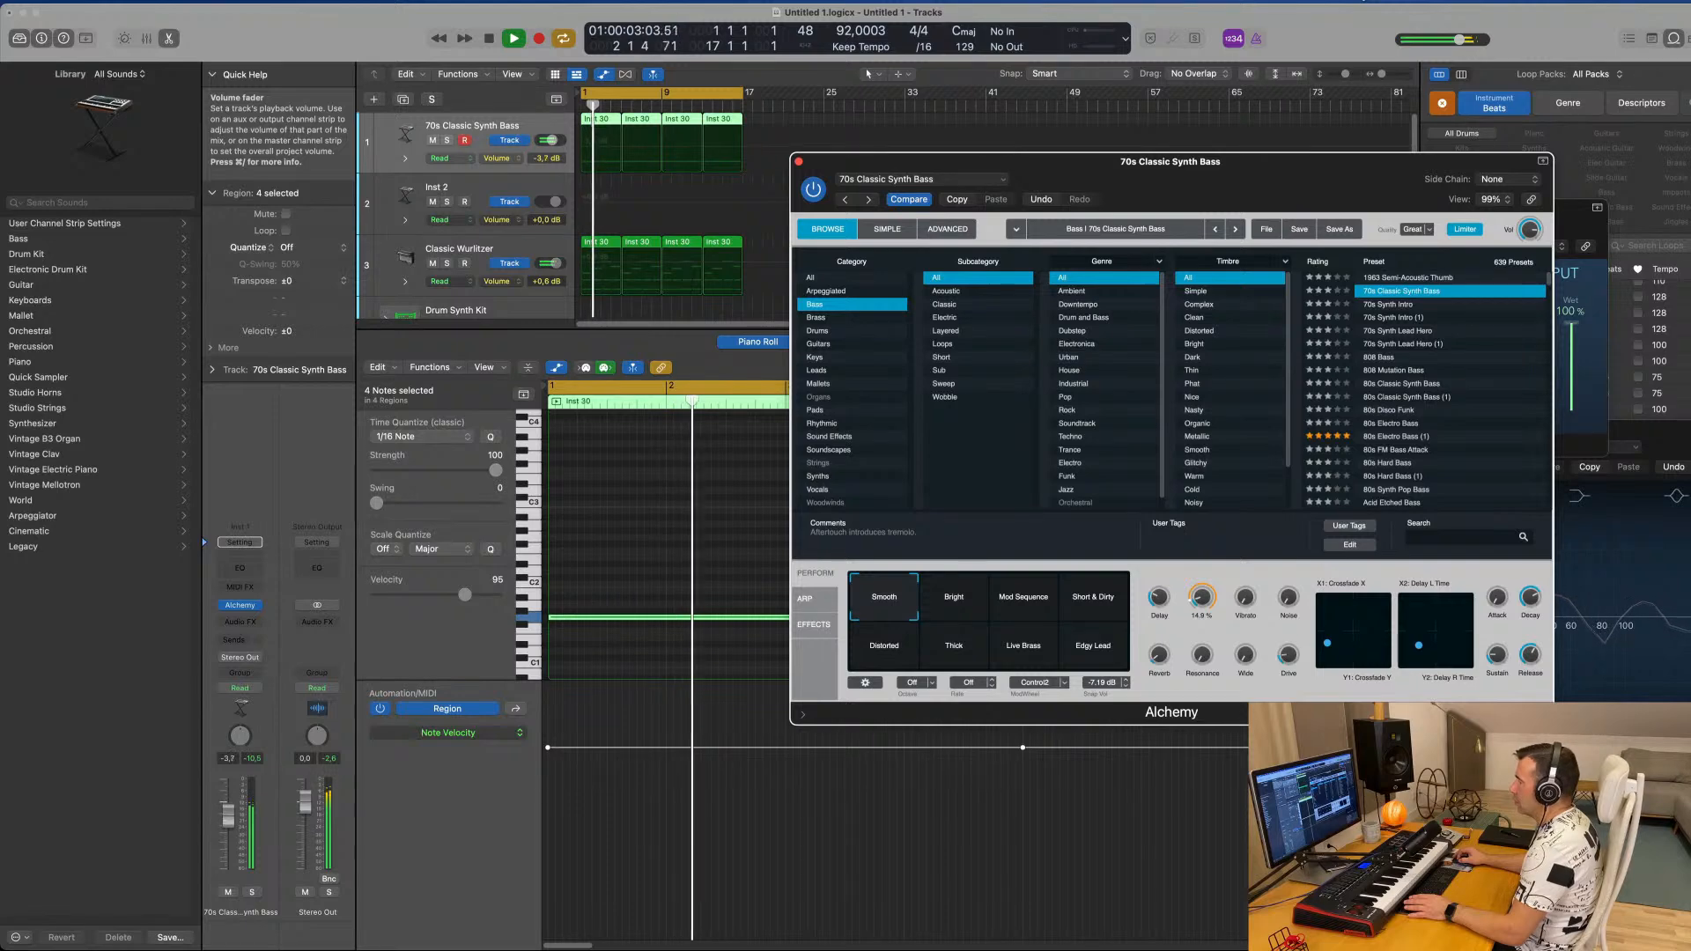
pyautogui.moveTo(226, 826); pyautogui.dragTo(226, 821)
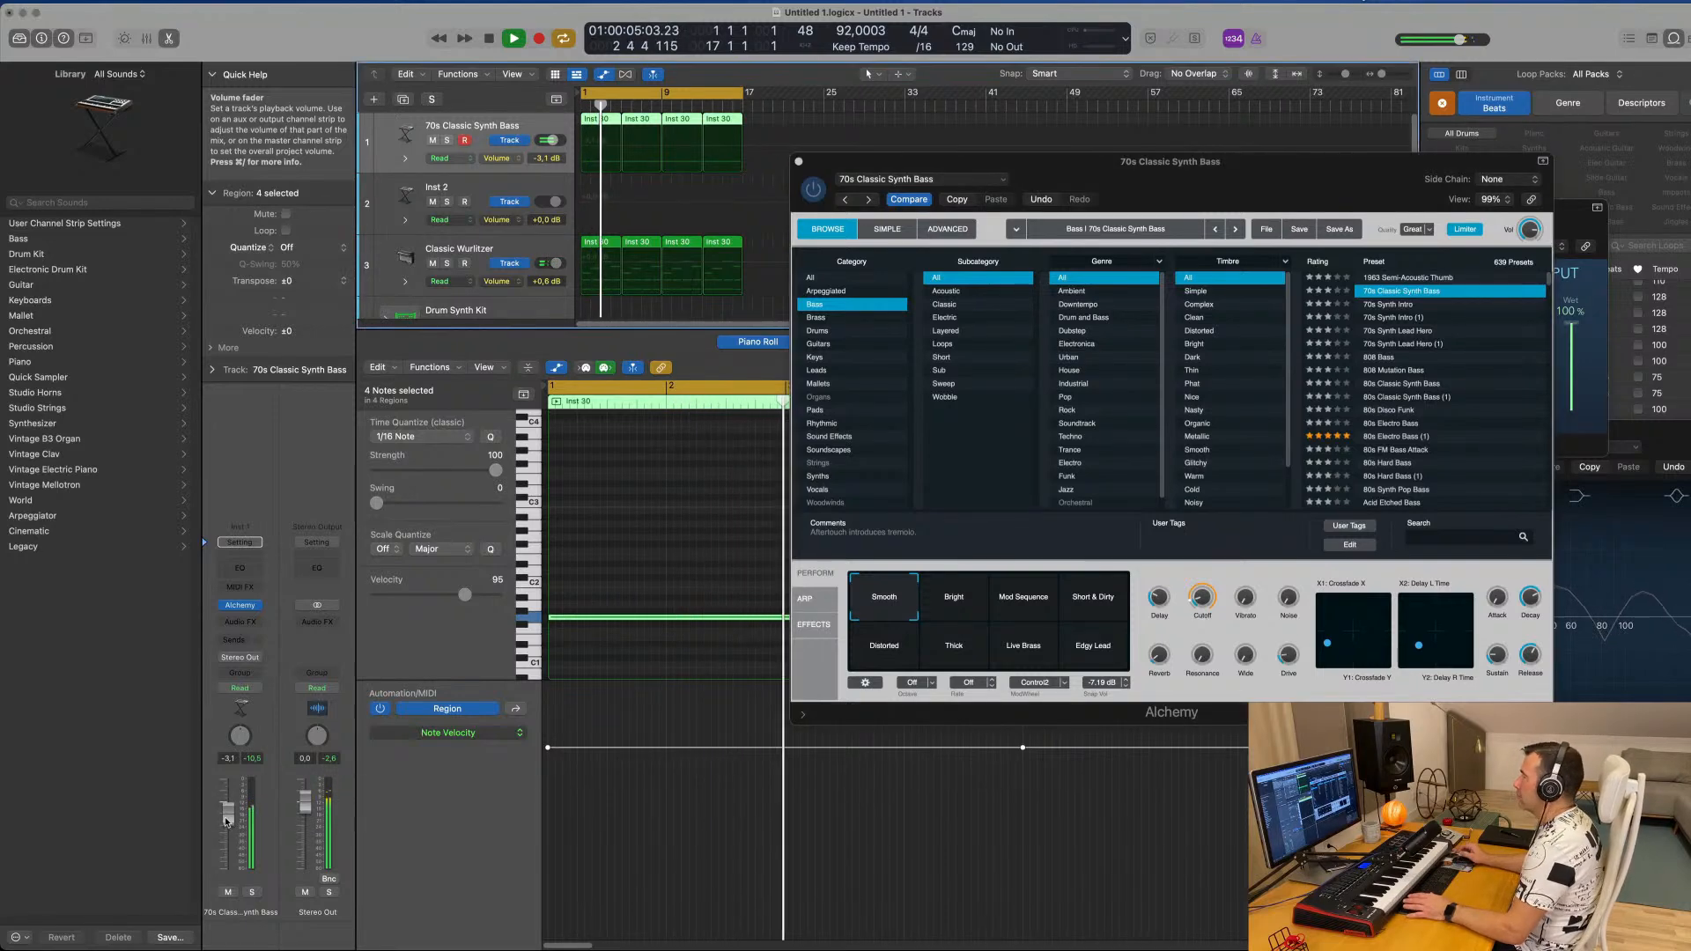
pyautogui.moveTo(1284, 176); pyautogui.dragTo(1461, 215)
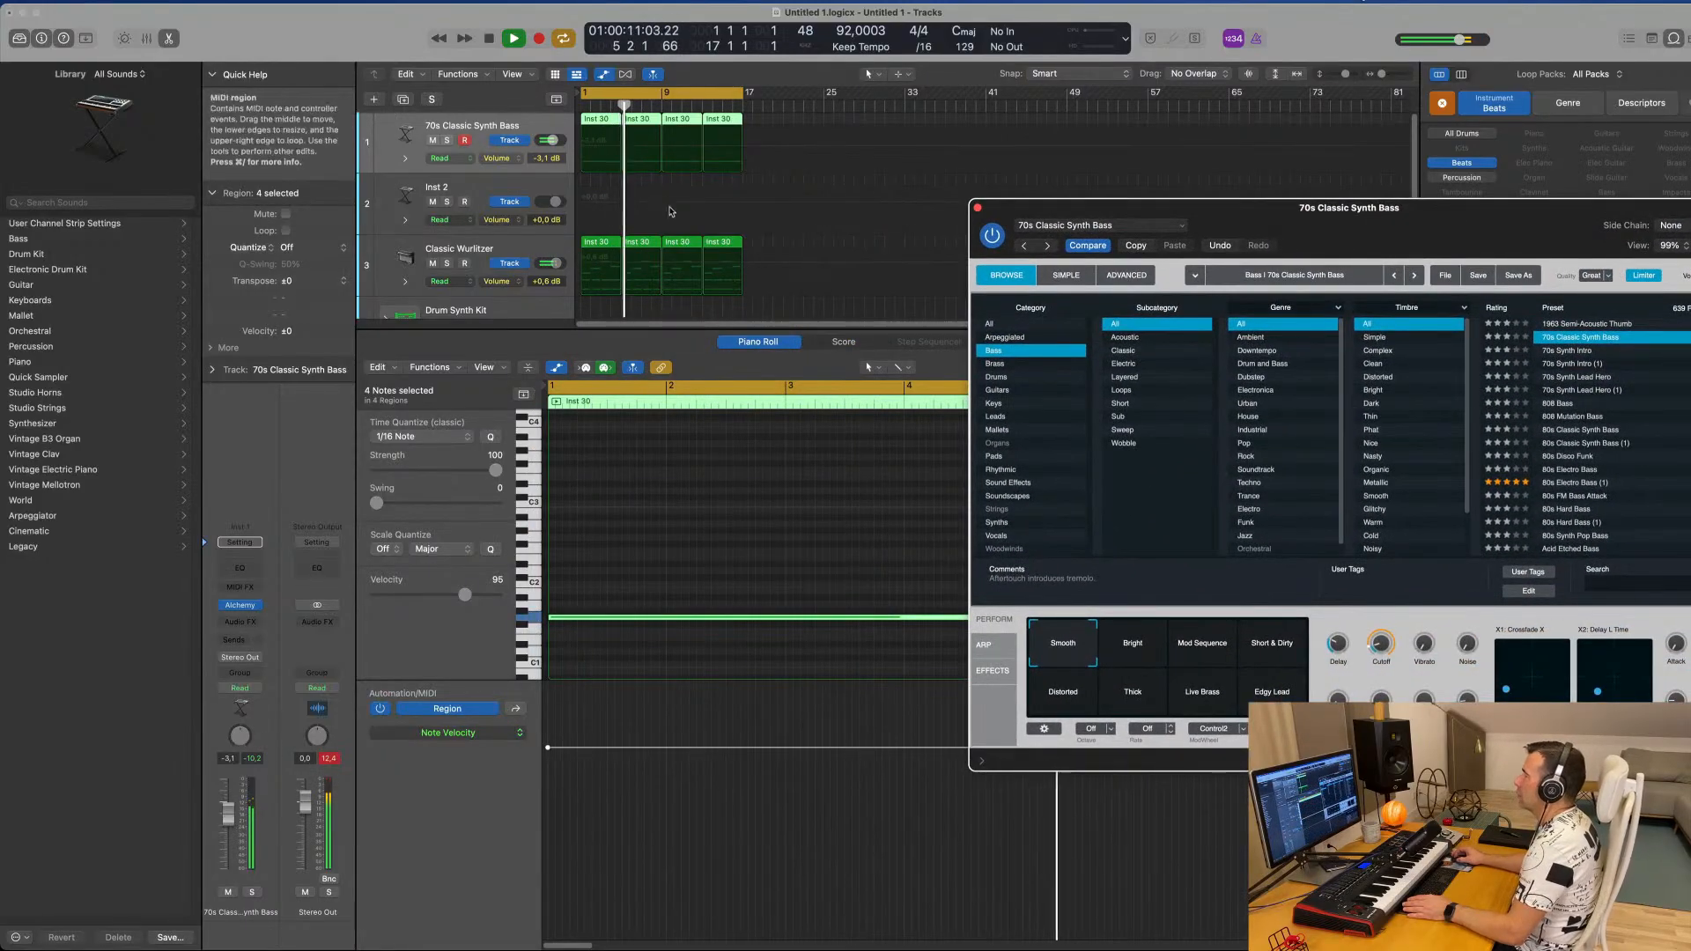
# Restart playback from bar 1 and close the Piano Roll to show all tracks.
pyautogui.moveTo(1184, 210); pyautogui.dragTo(901, 248)
pyautogui.press('space')
pyautogui.press('space')
pyautogui.doubleClick(604, 122)
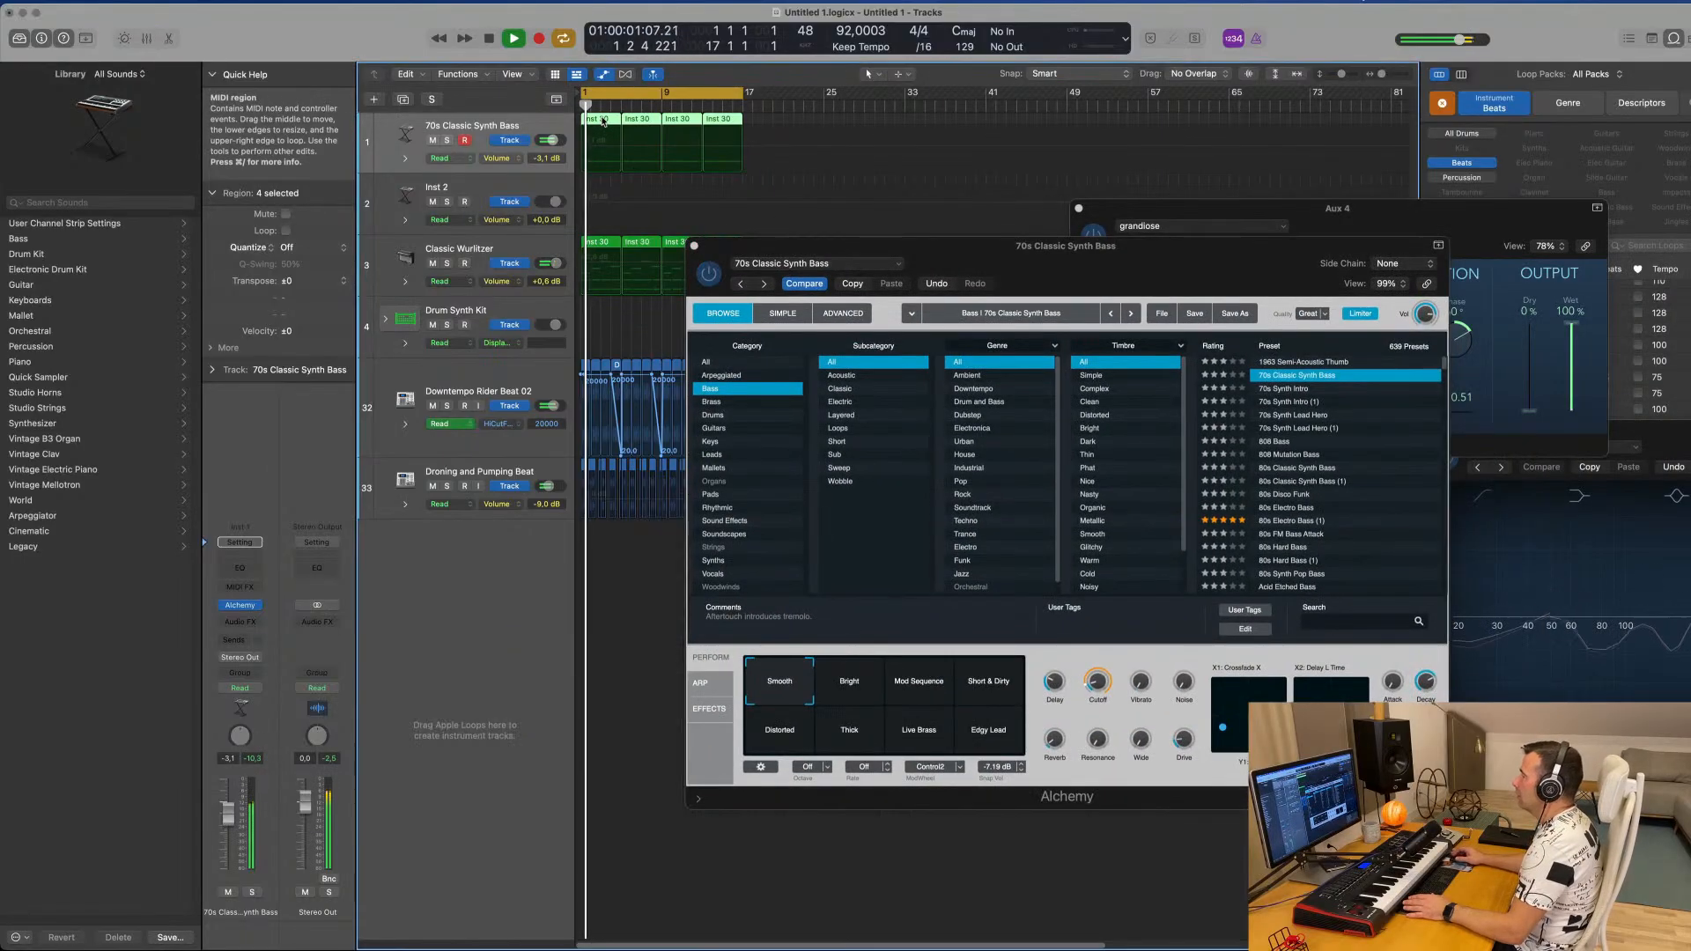
# In the first synth bass region, shorten the sustained note to two bars and add a two-bar note four semitones higher from bar 3.
pyautogui.doubleClick(603, 123)
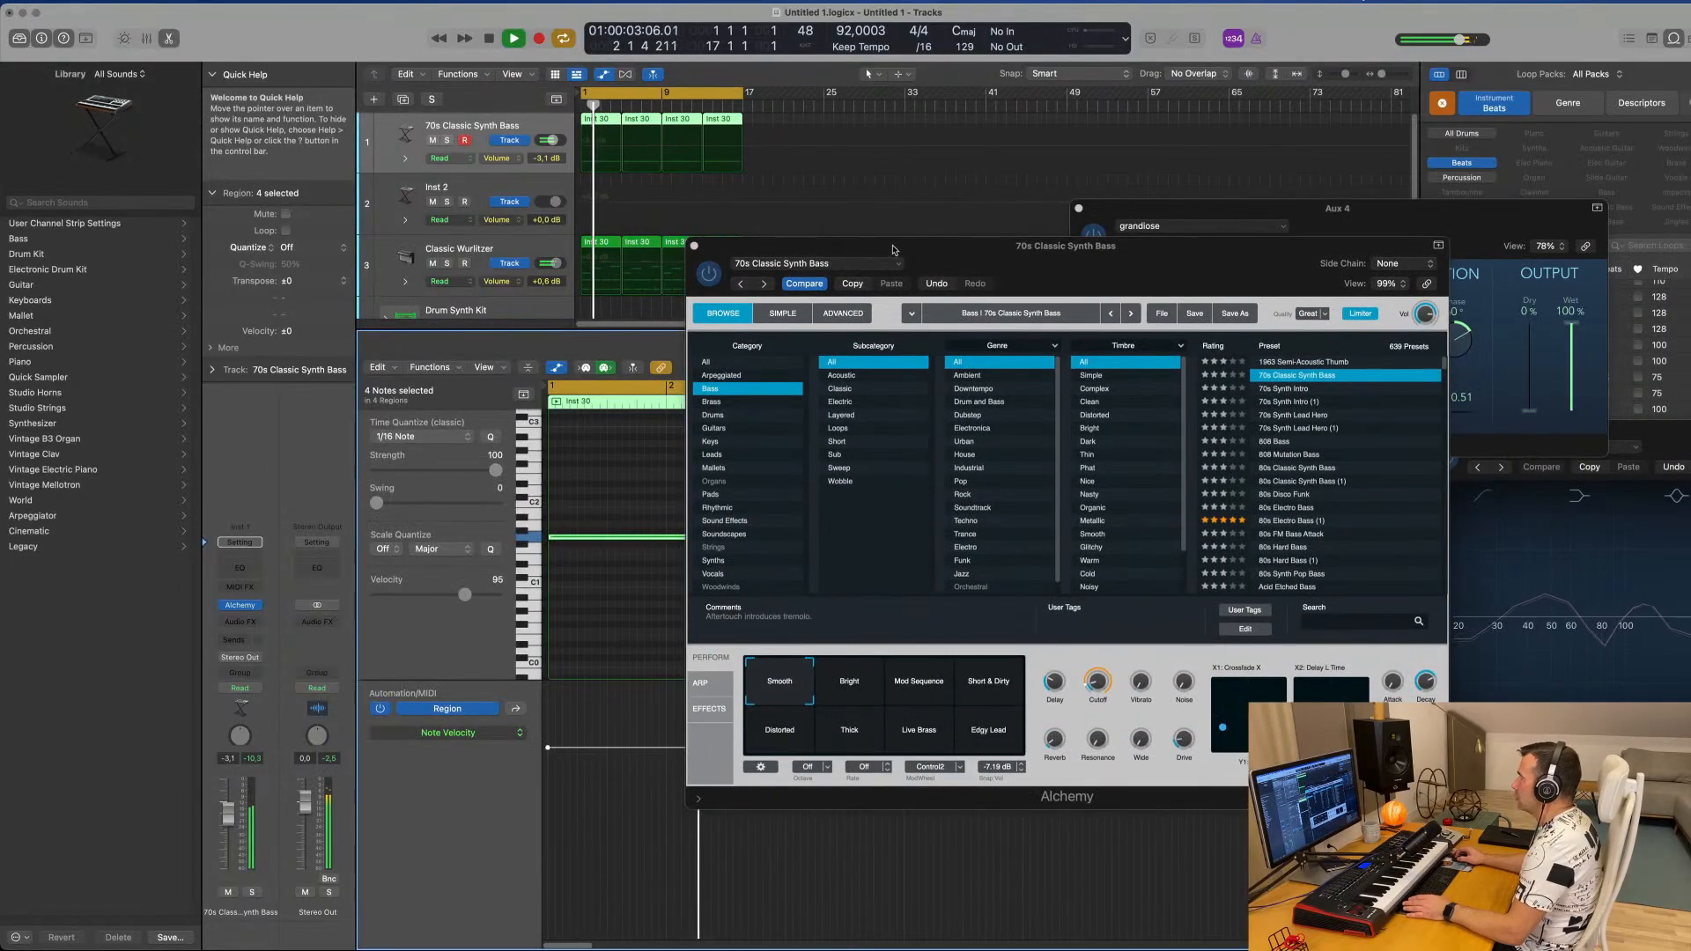
pyautogui.press('space')
pyautogui.press('space')
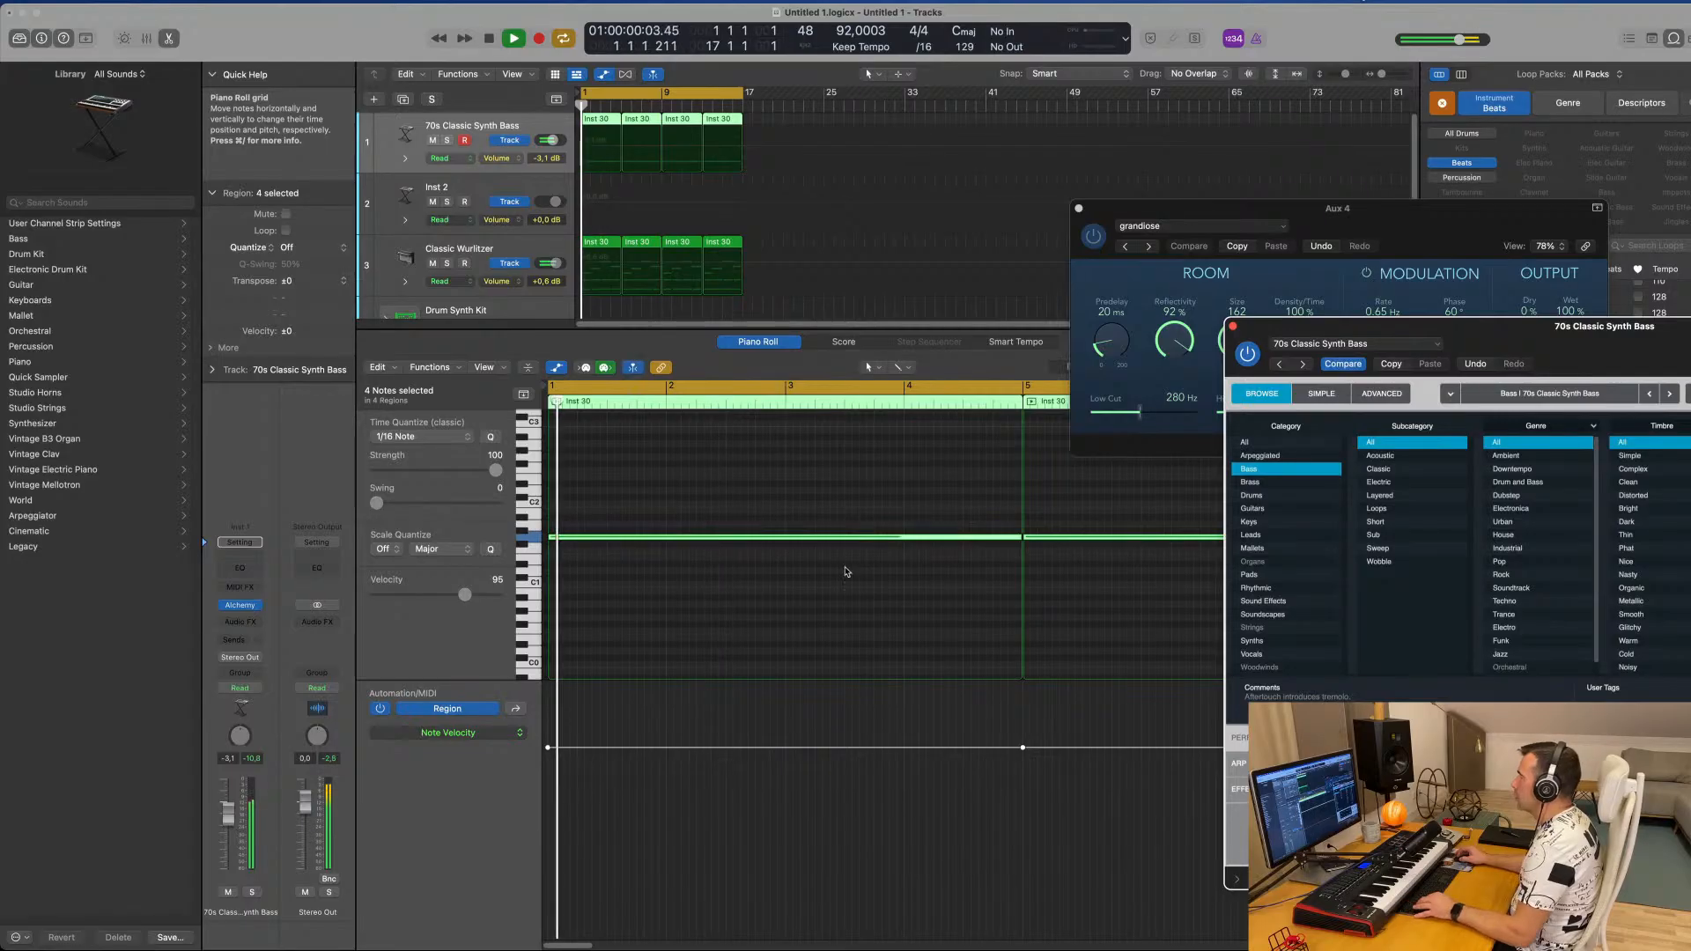
pyautogui.click(795, 538)
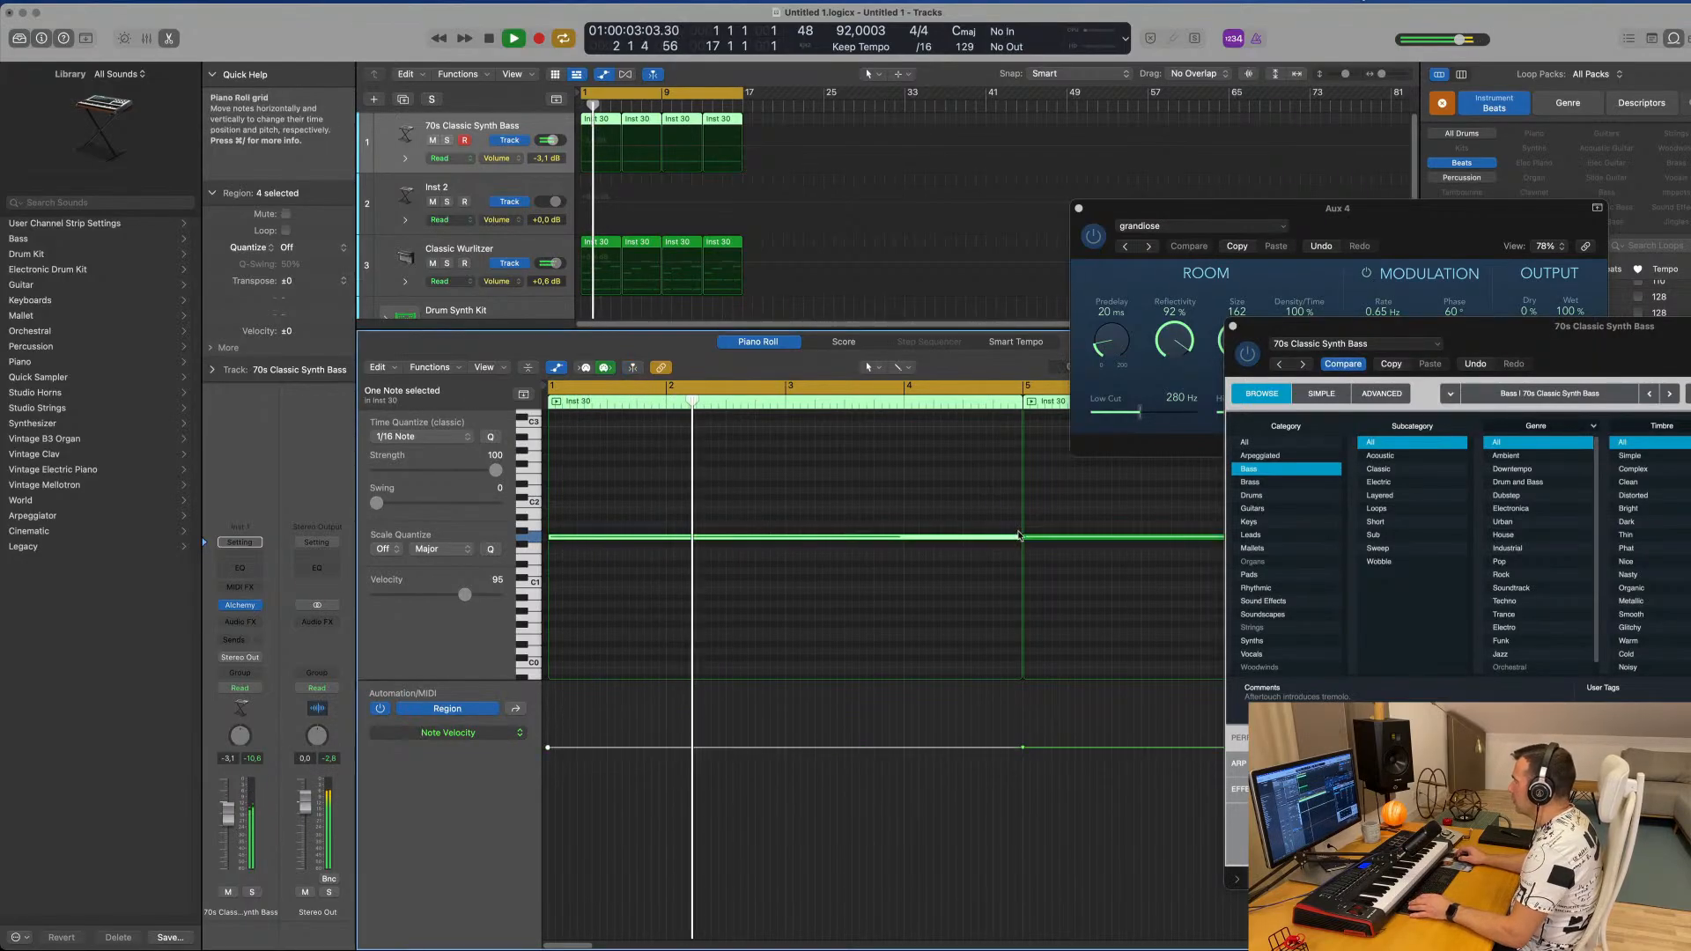
pyautogui.moveTo(1019, 536)
pyautogui.mouseDown()
pyautogui.moveTo(766, 540)
pyautogui.moveTo(1002, 526)
pyautogui.mouseUp()
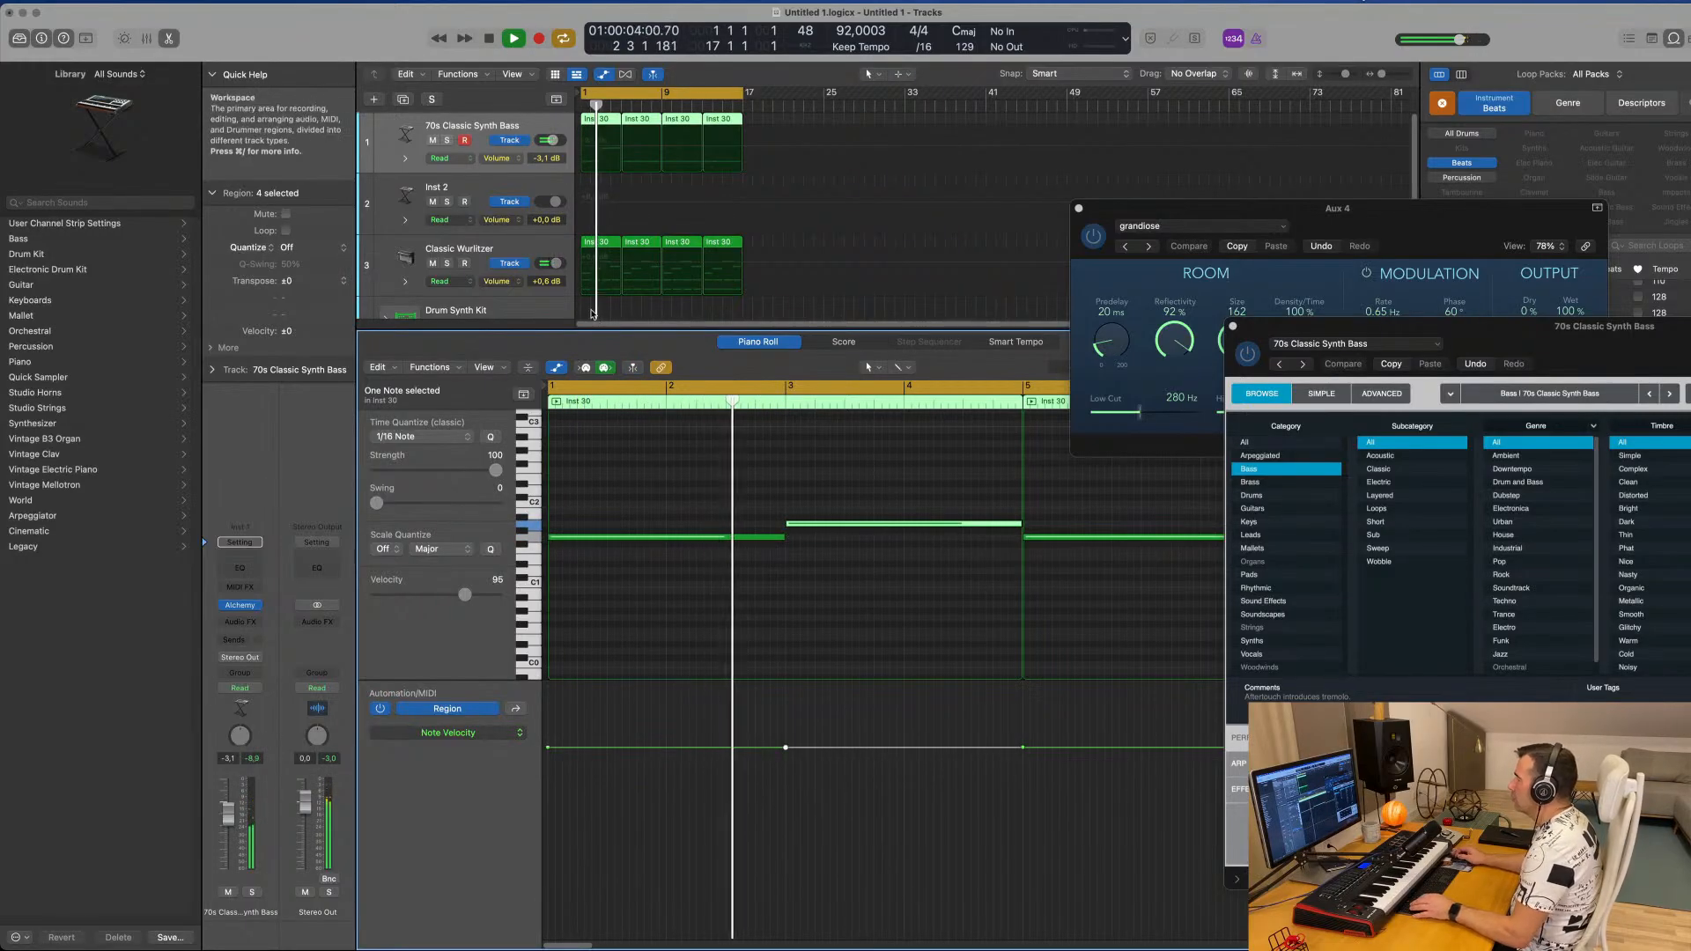
pyautogui.press('super+Left')
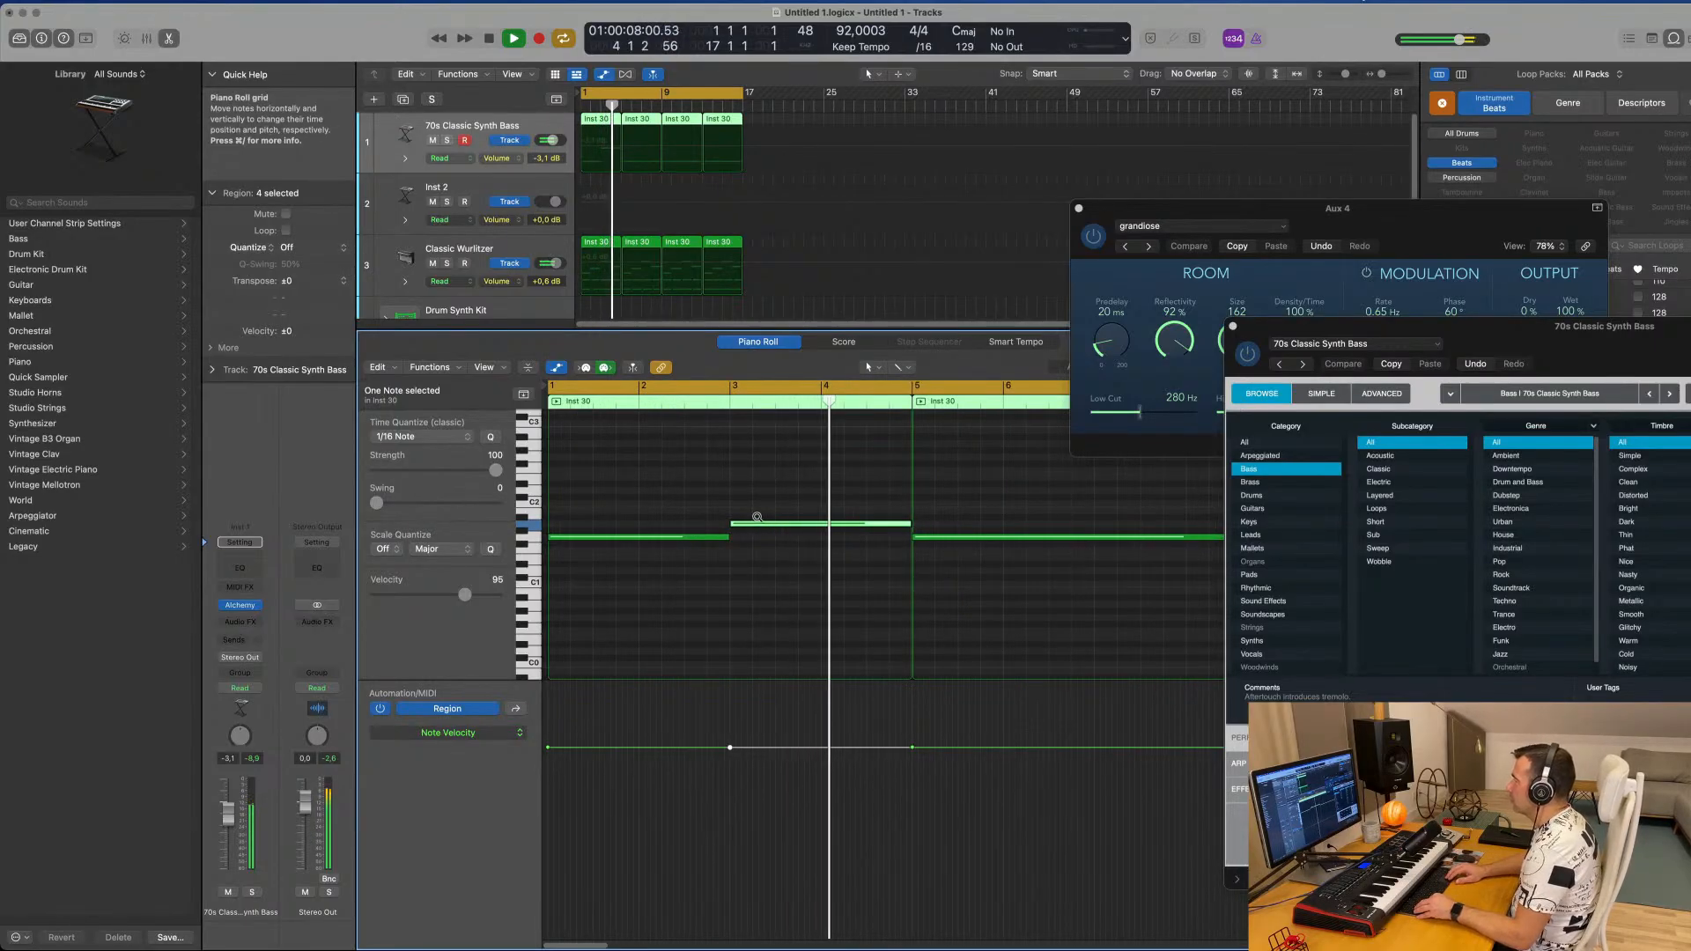
pyautogui.hotkey('alt', 'Up')
pyautogui.hotkey('alt', 'Up')
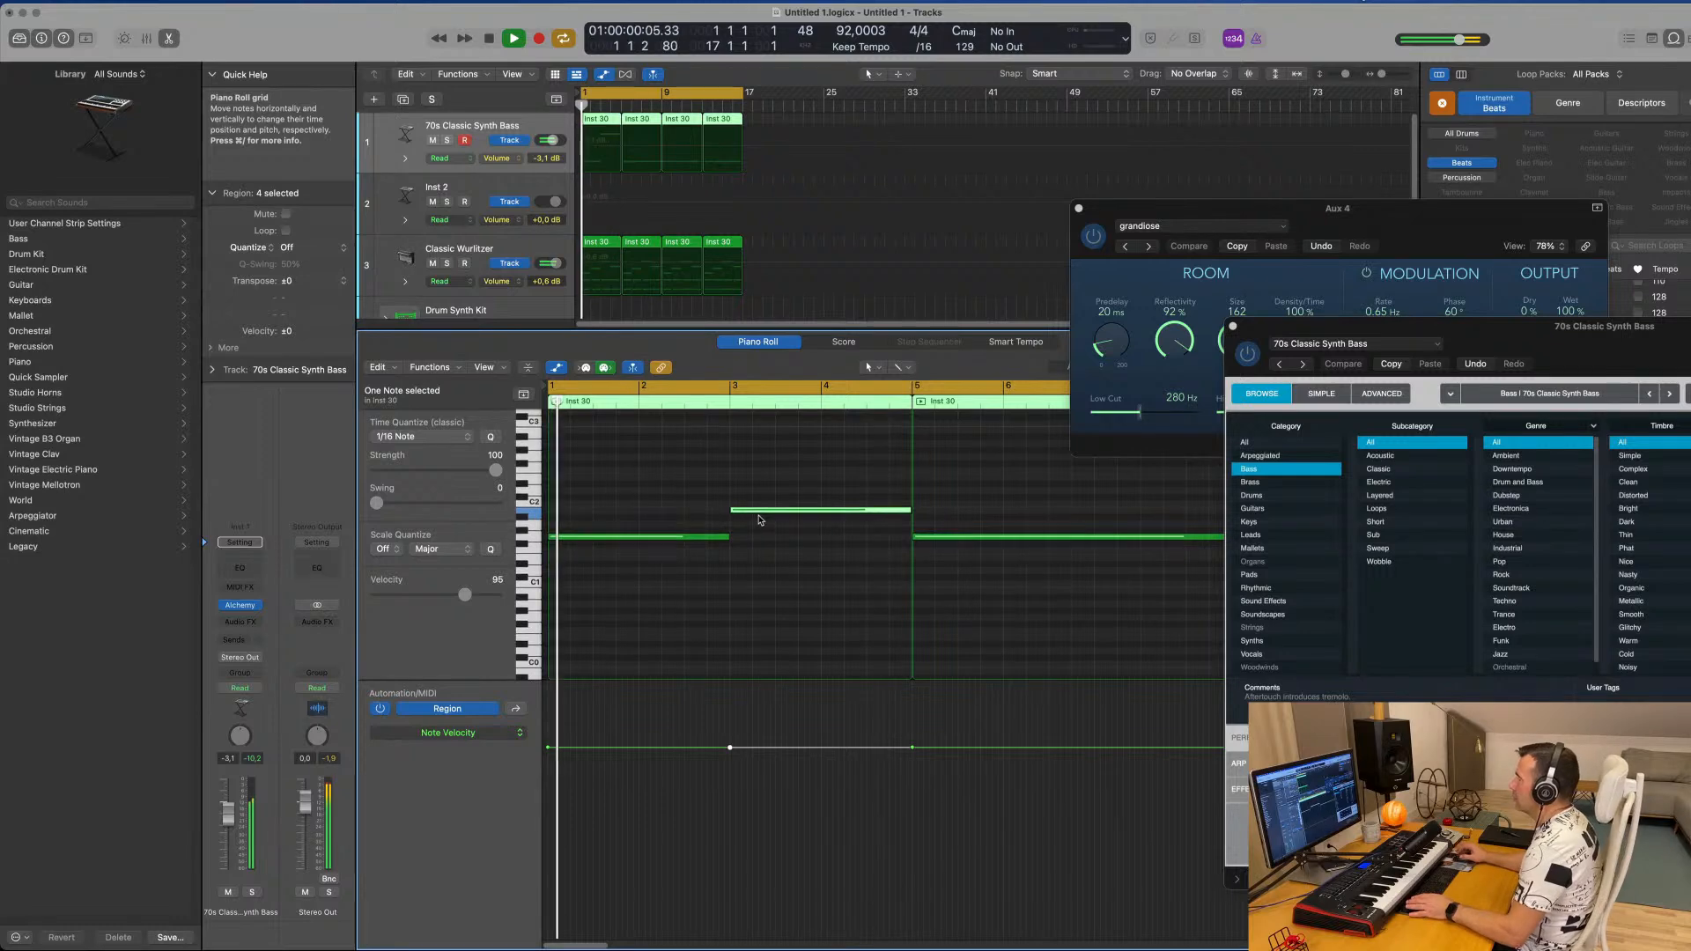
# Delete the other three synth bass regions and repeat the edited first region three times to fill 16 bars.
pyautogui.scroll(2, 760, 520)
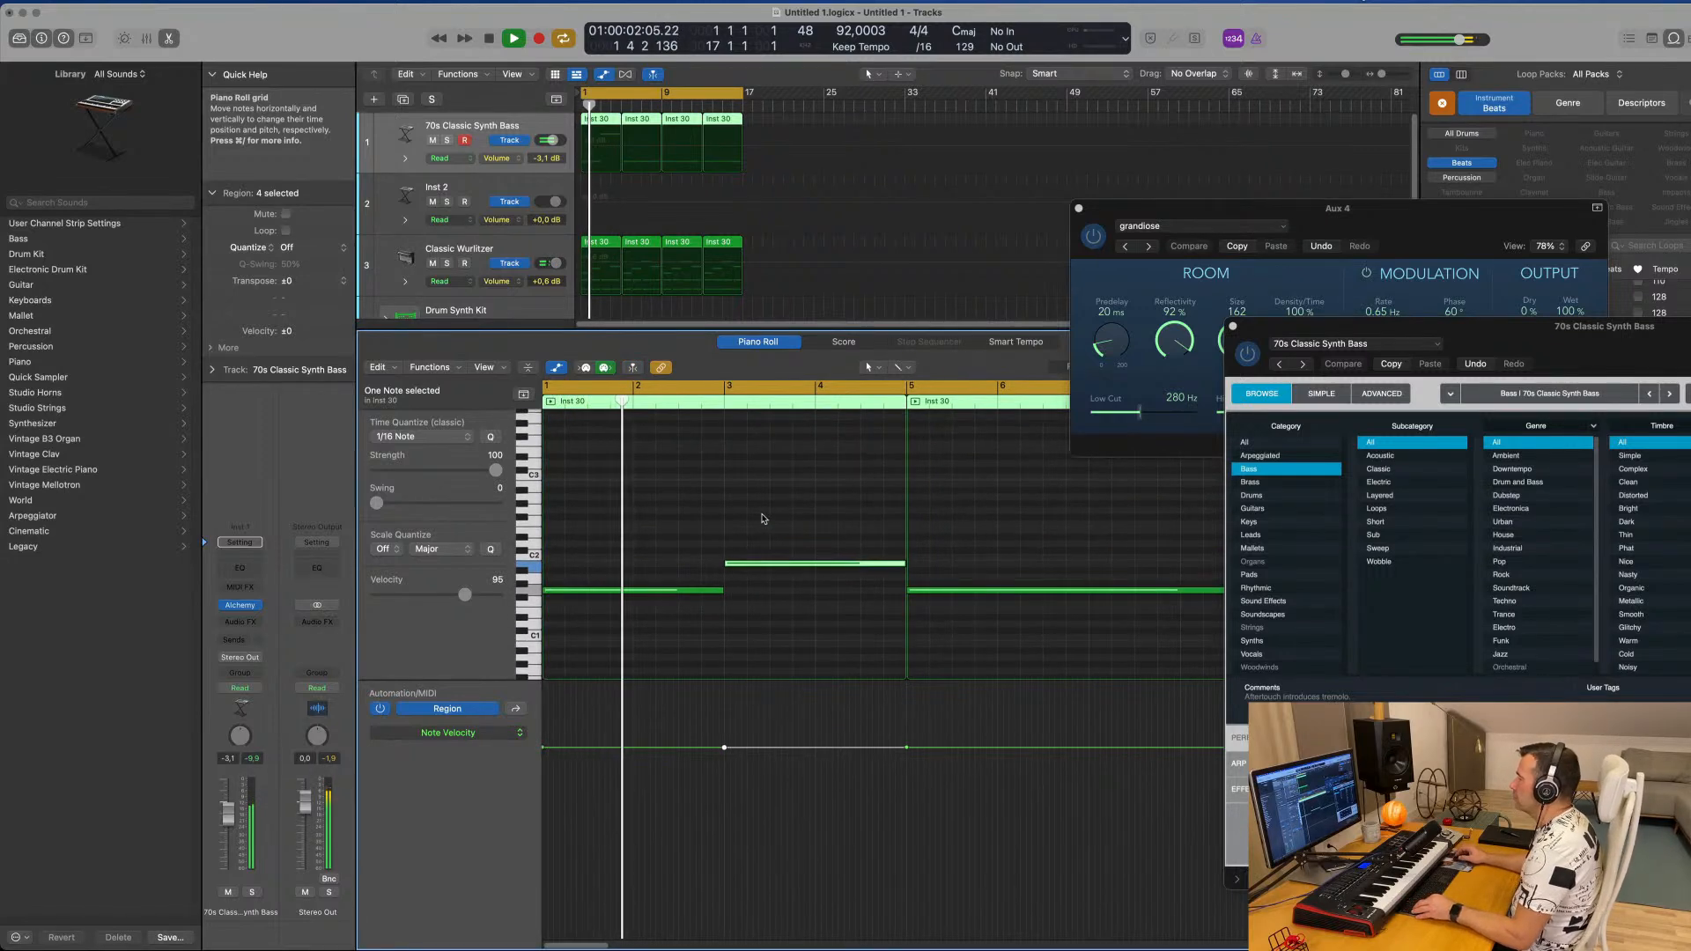
pyautogui.hscroll(-2, 748, 518)
pyautogui.hscroll(-2, 660, 527)
pyautogui.hscroll(3, 643, 534)
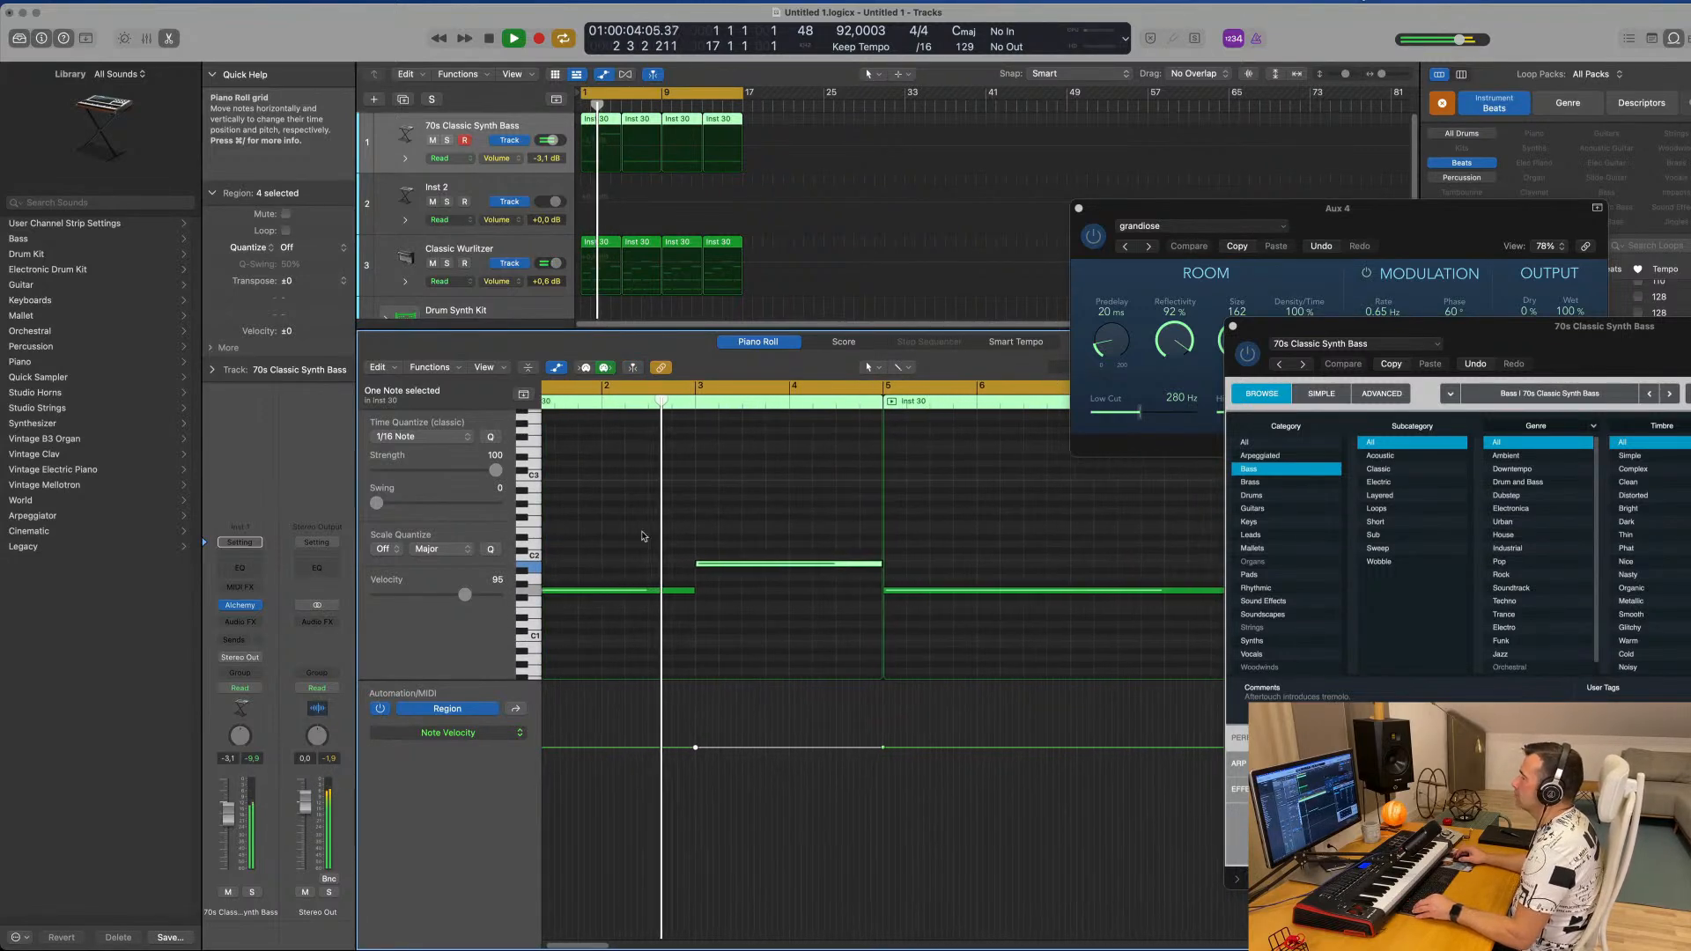
pyautogui.hscroll(-6, 643, 535)
pyautogui.hscroll(3, 647, 535)
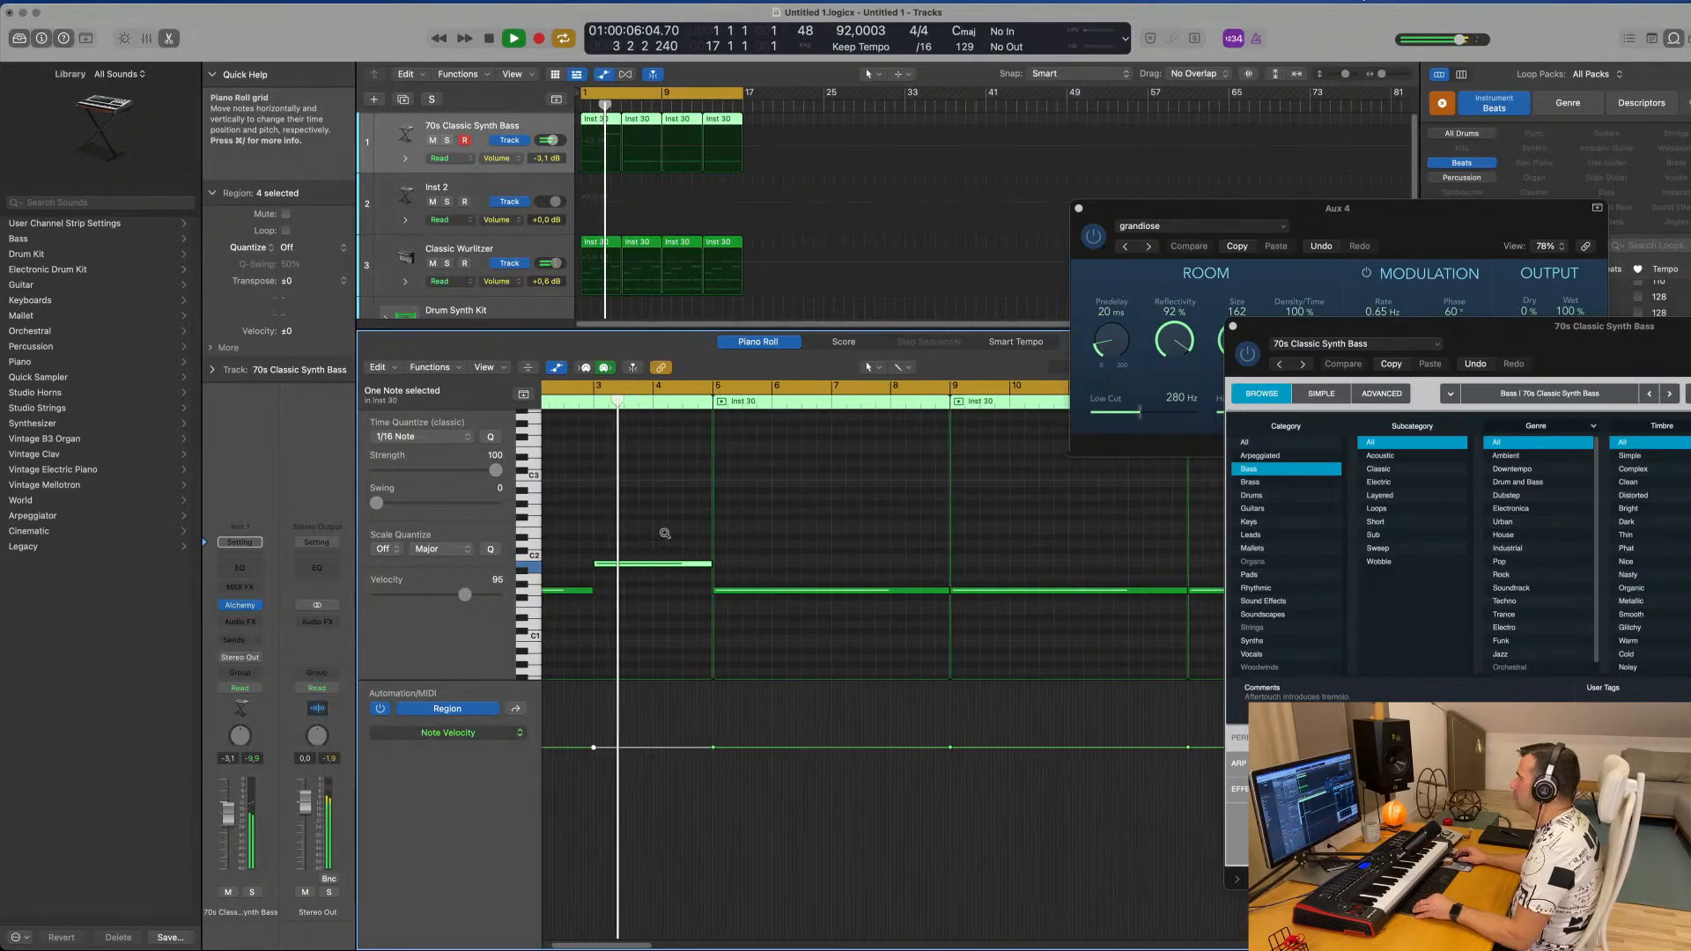
pyautogui.hscroll(-3, 662, 534)
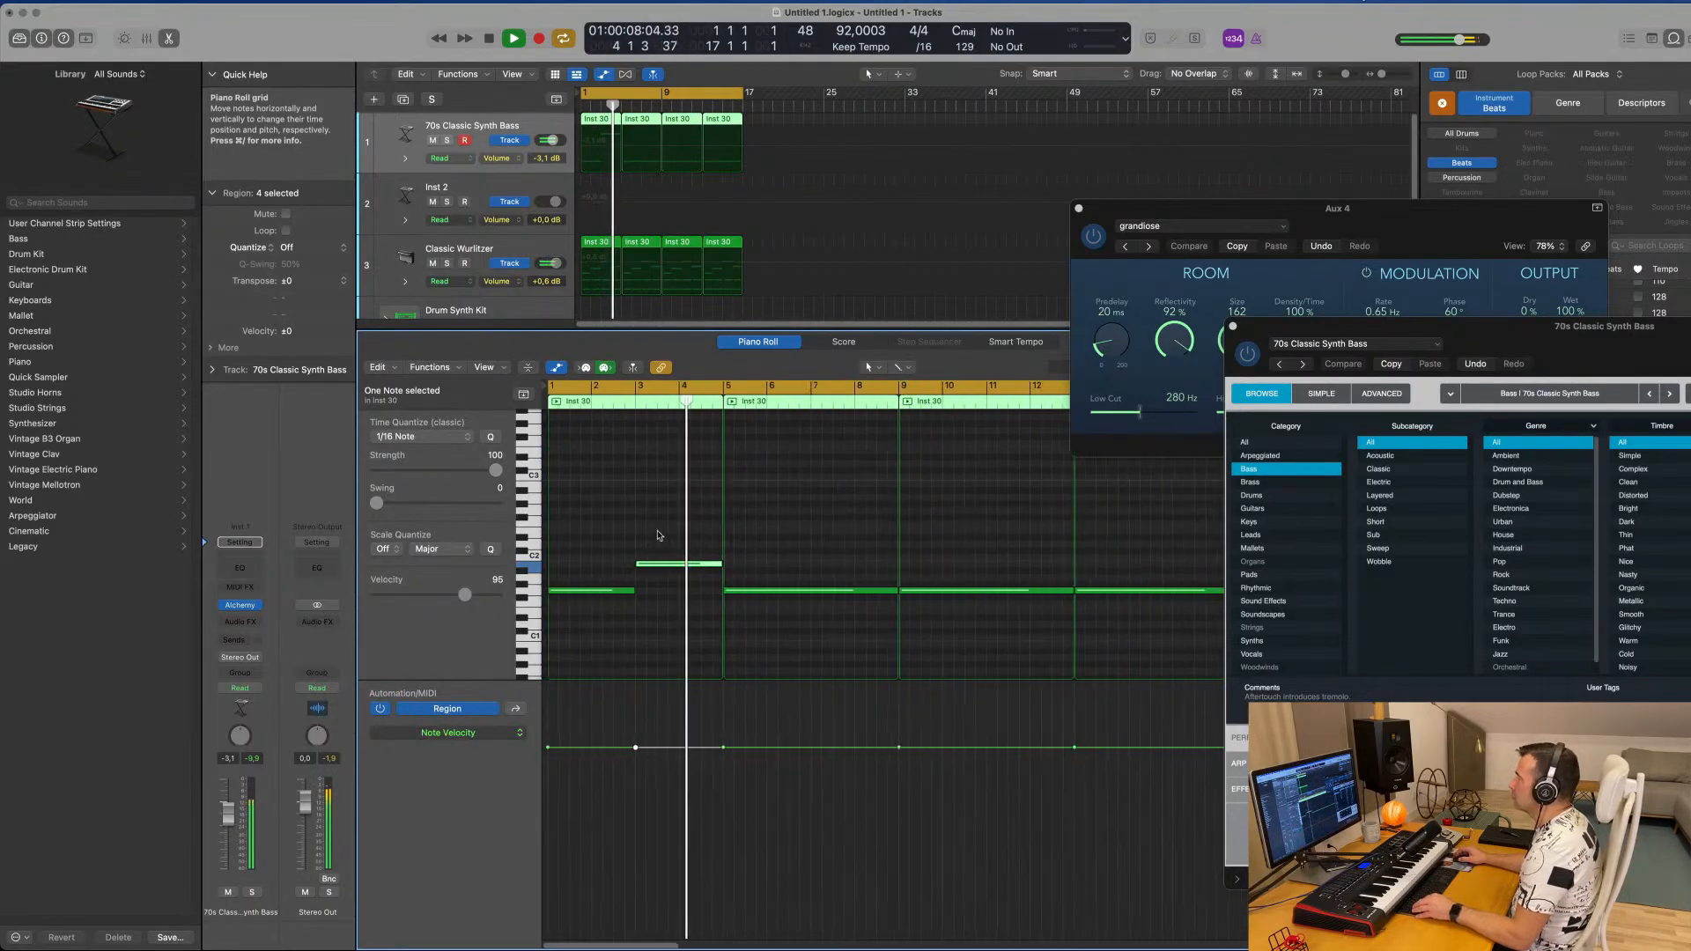
pyautogui.hscroll(2, 656, 535)
pyautogui.hscroll(-5, 656, 536)
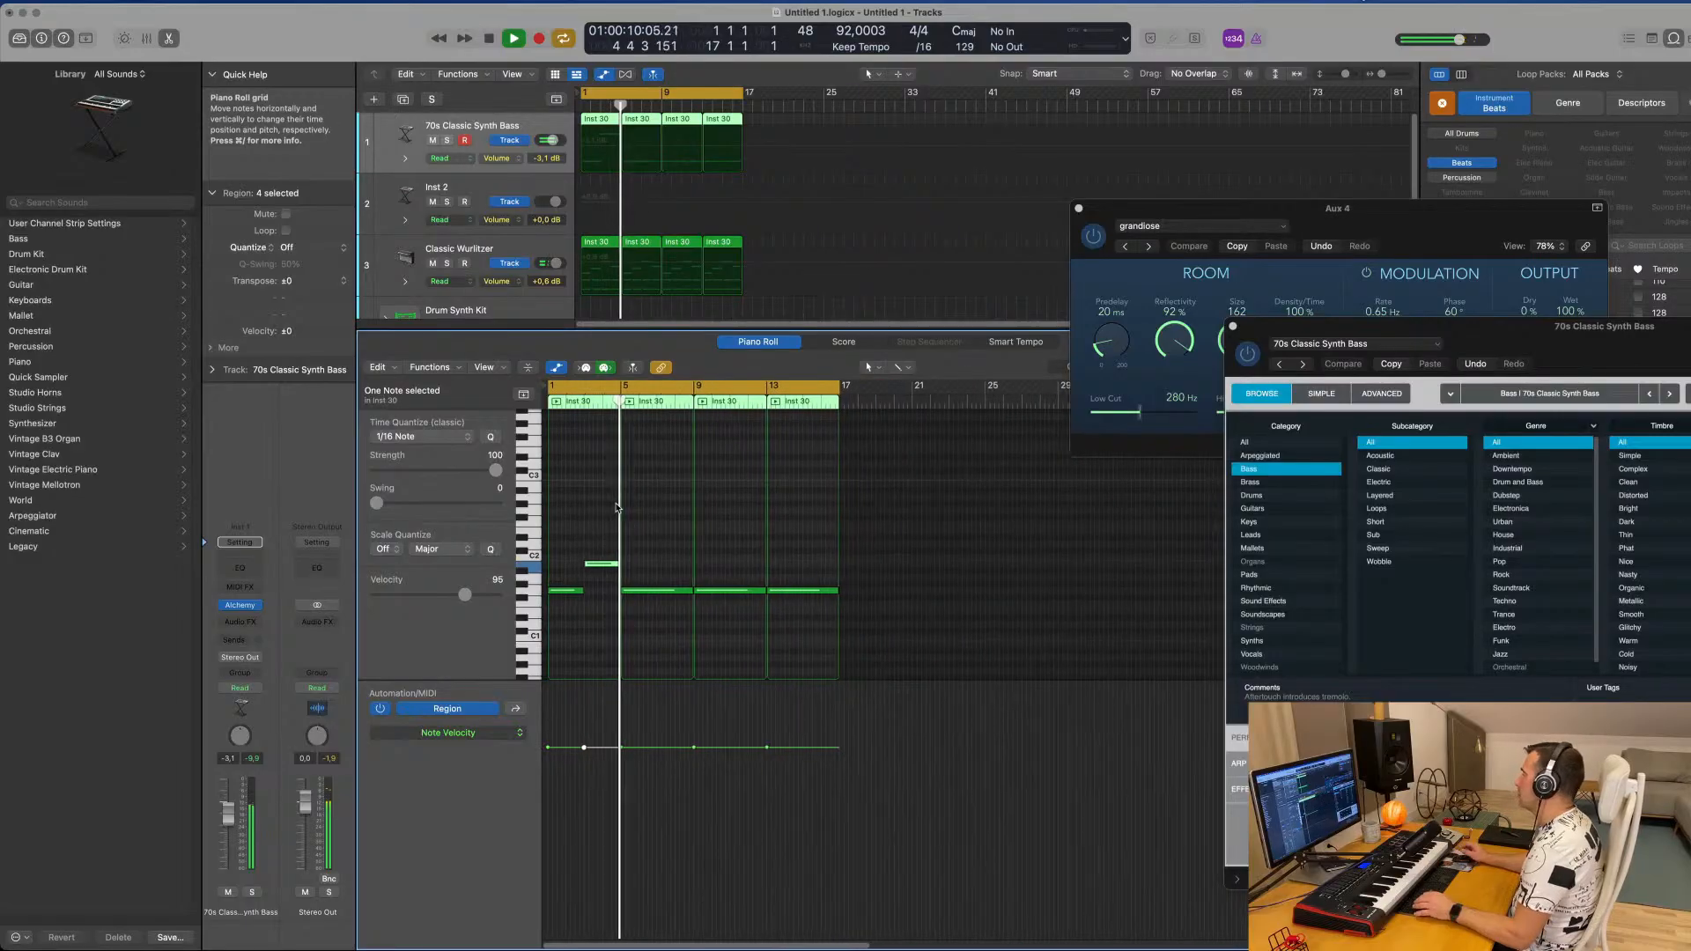
pyautogui.moveTo(787, 118); pyautogui.dragTo(572, 116)
pyautogui.press('Delete')
pyautogui.press('super+r')
pyautogui.press('super+r')
pyautogui.press('super+r')
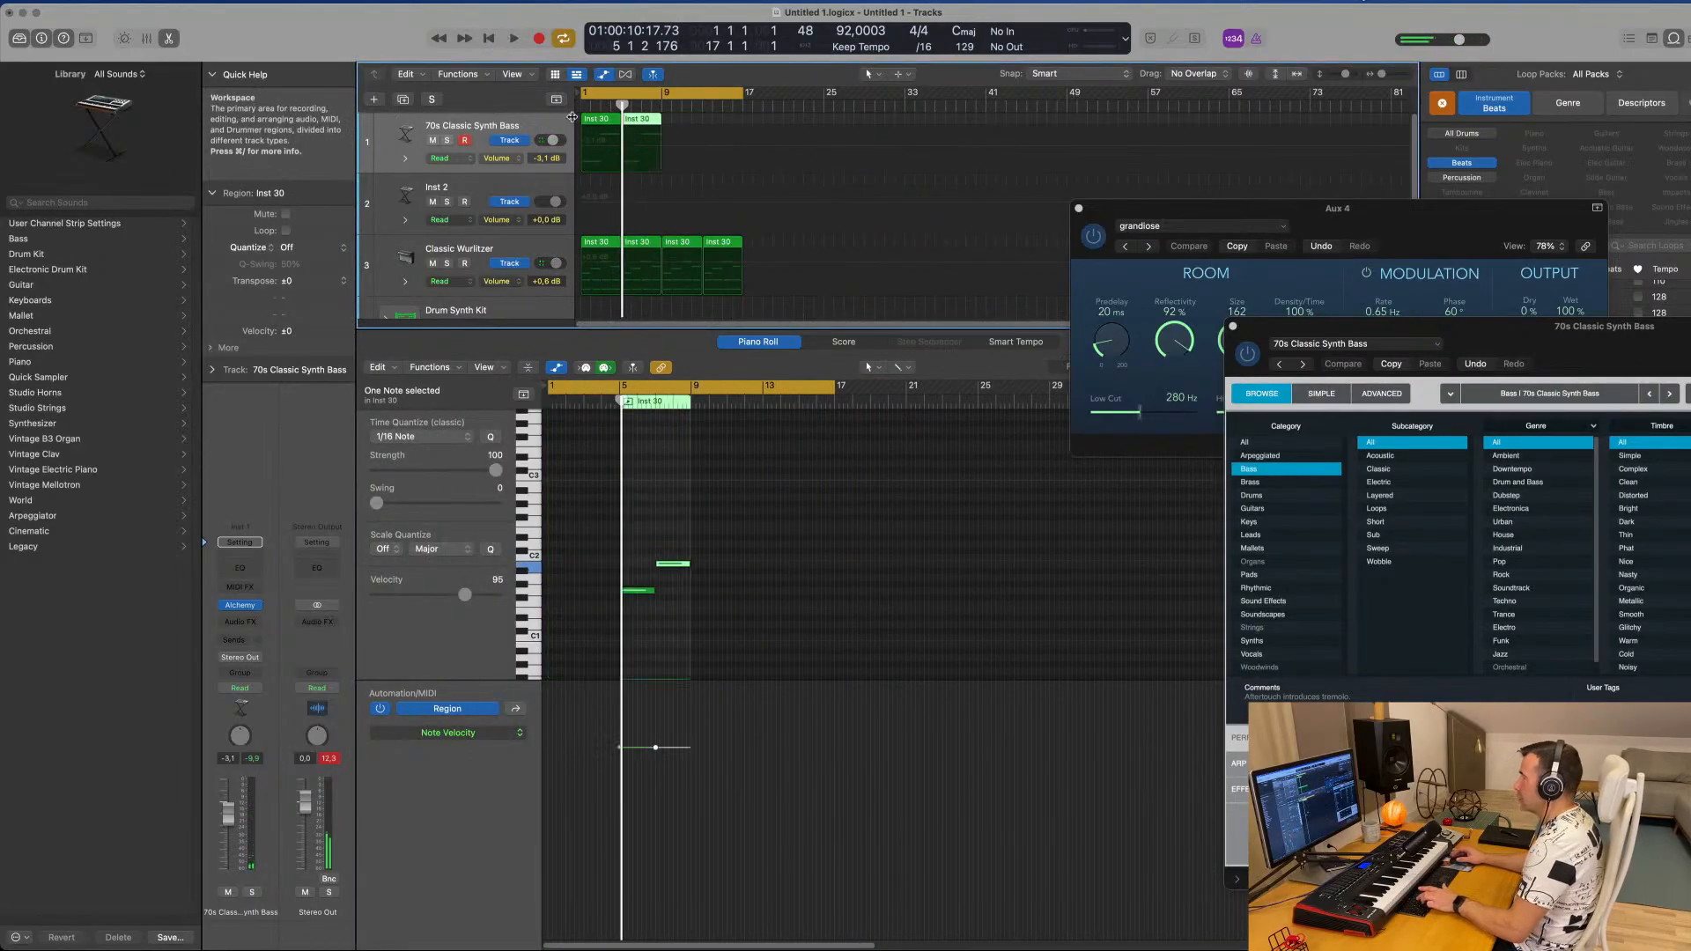
# Select all regions in the project and name them after their tracks.
pyautogui.press('super+a')
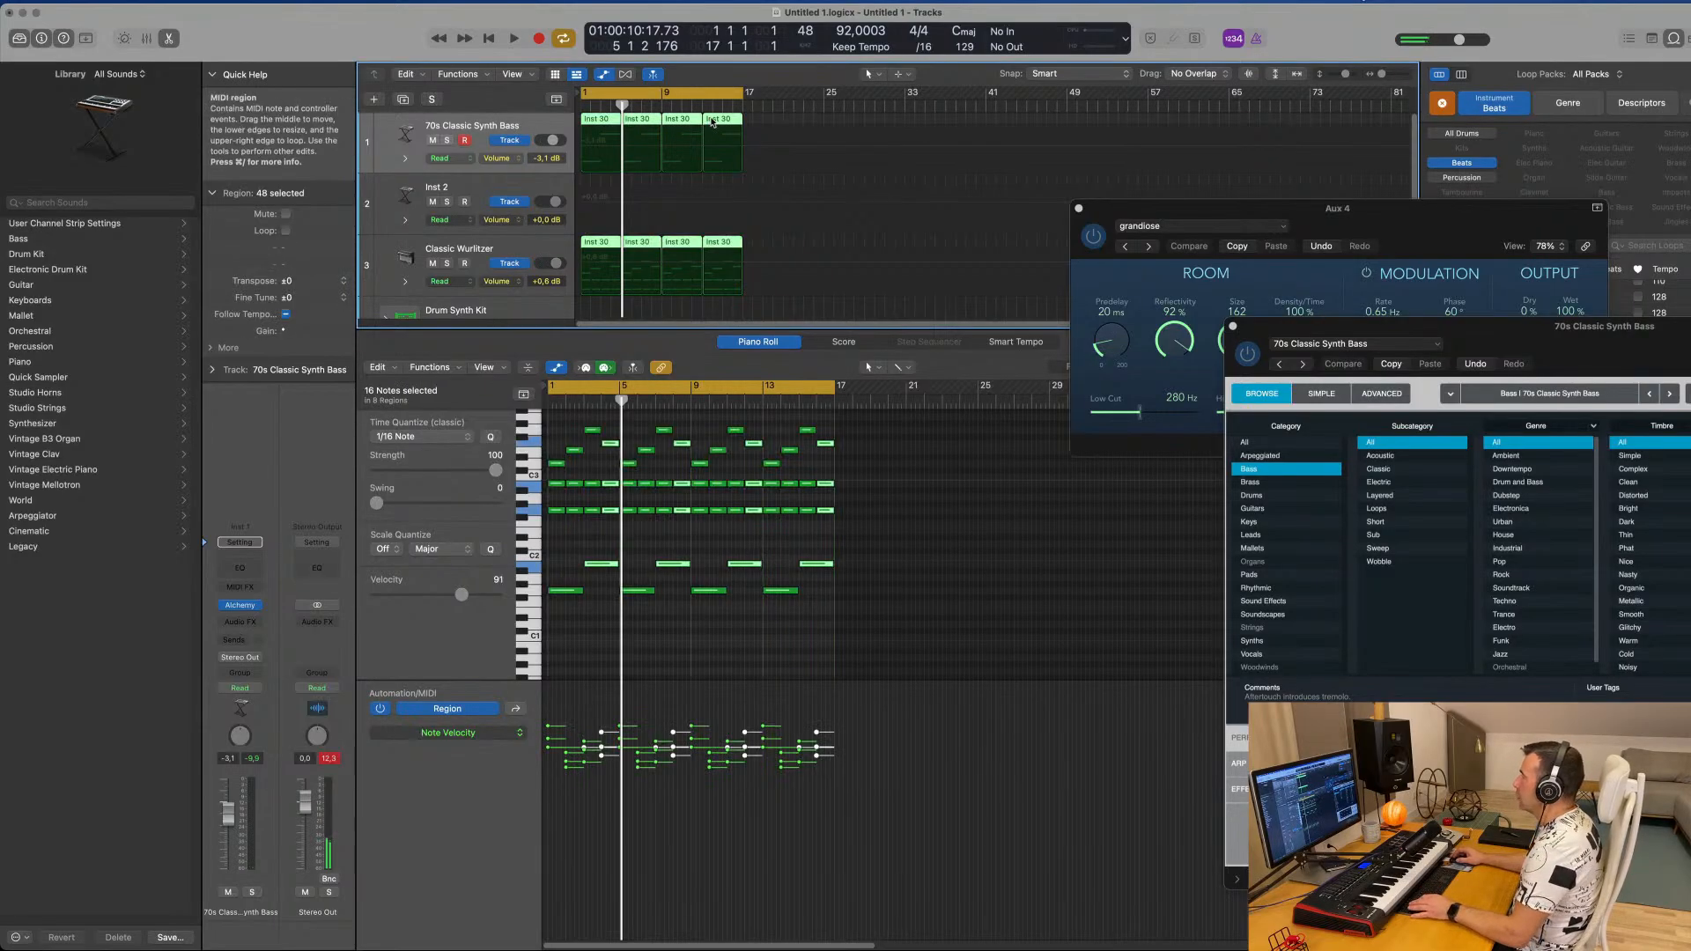
pyautogui.rightClick(713, 121)
pyautogui.click(711, 261)
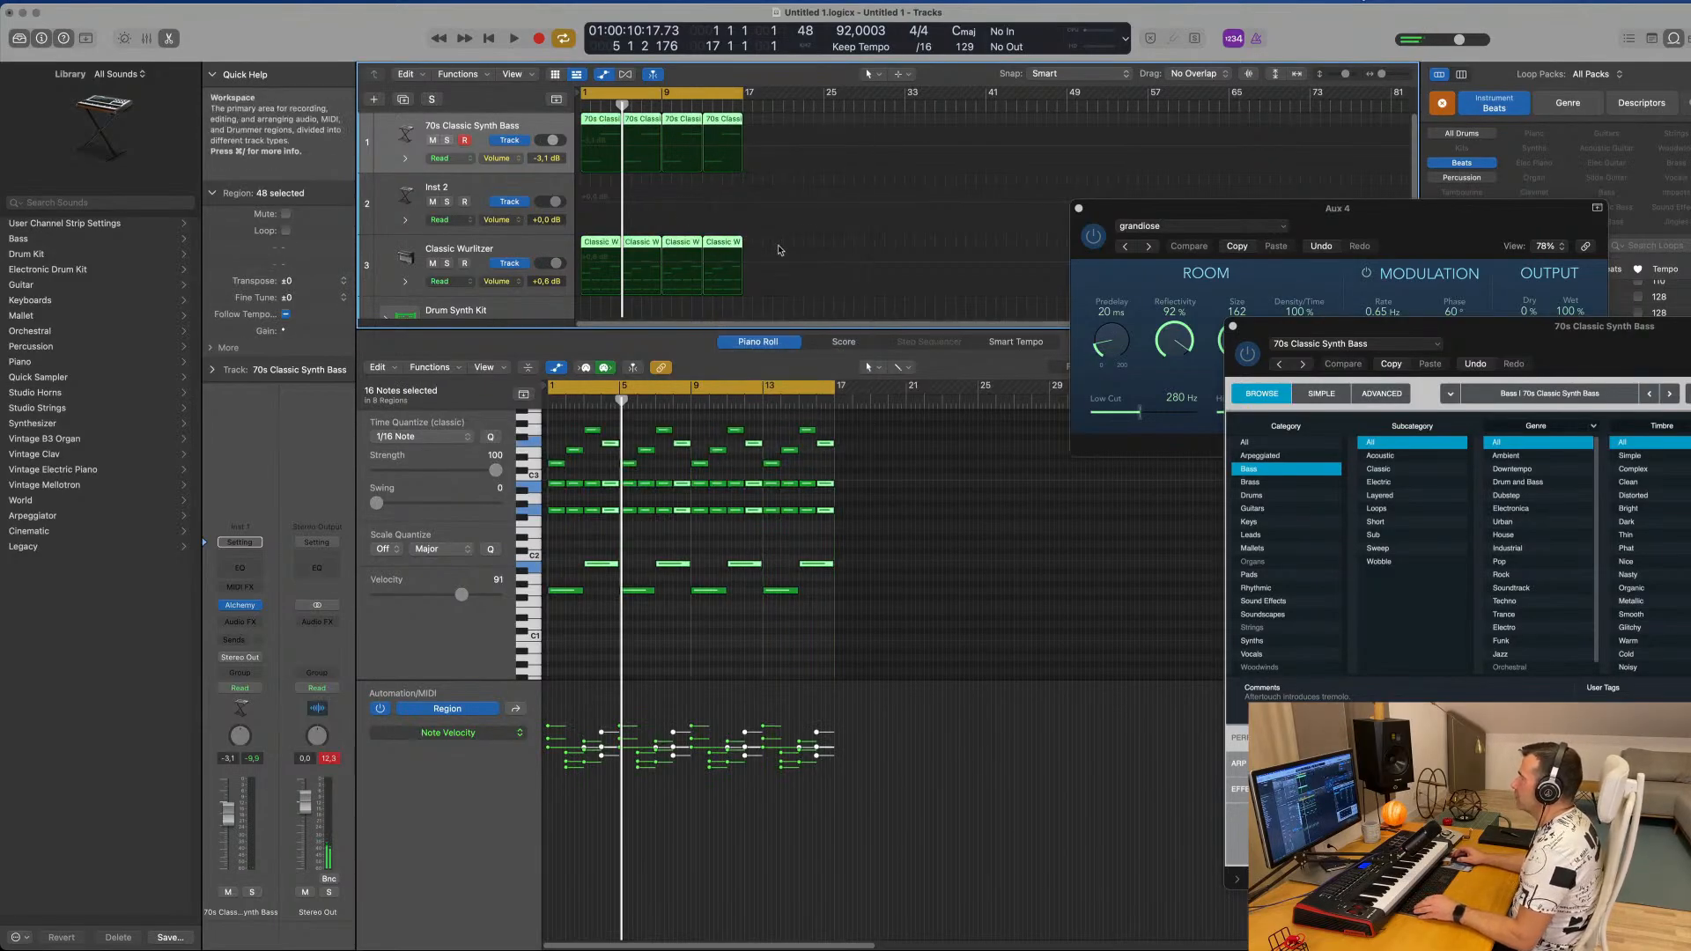
# Close the Piano Roll and play the arrangement from bar 1.
pyautogui.press('super+Right')
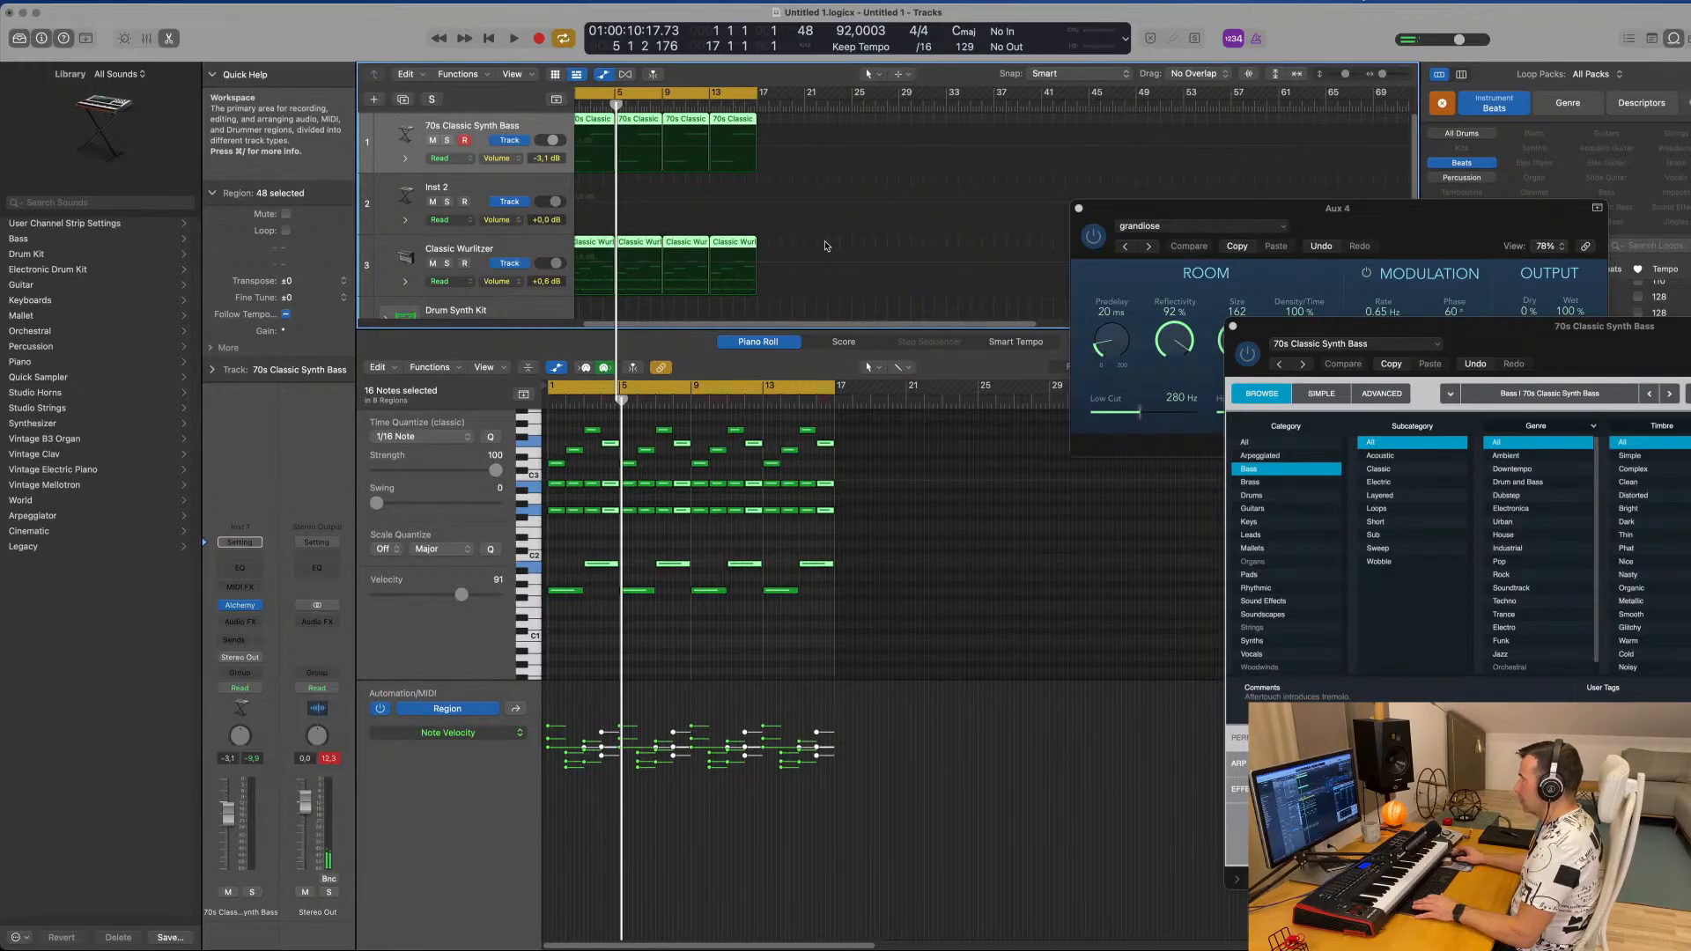
pyautogui.press('x')
pyautogui.press('x')
pyautogui.press('Return')
pyautogui.press('space')
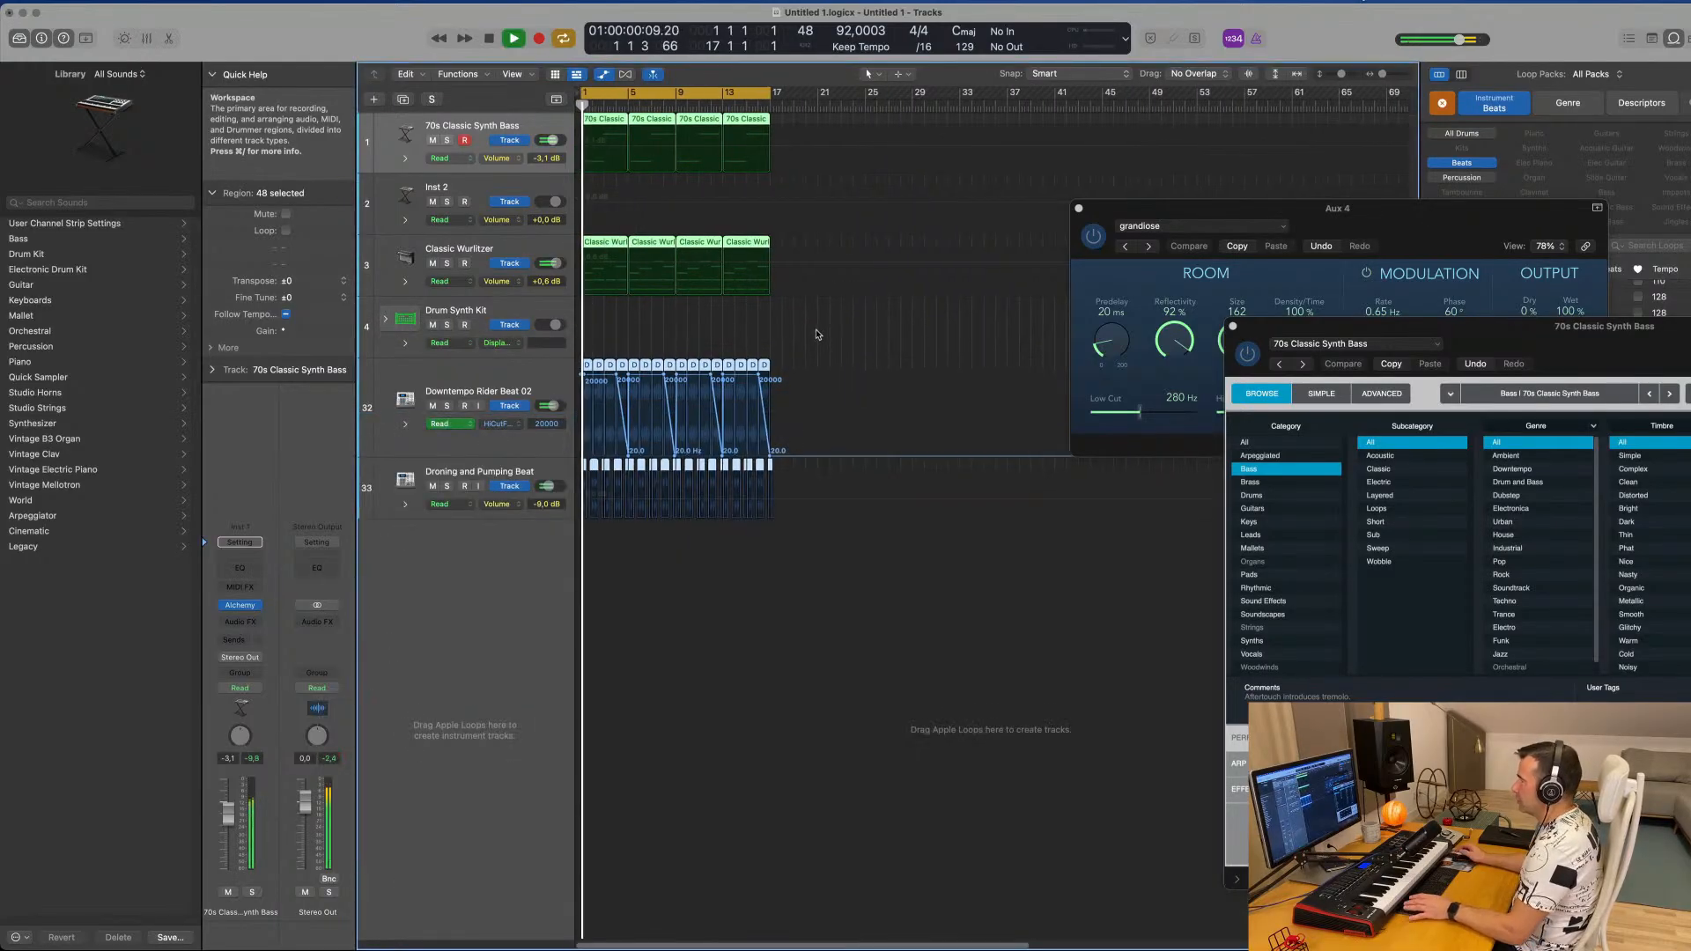
pyautogui.press('super+Right')
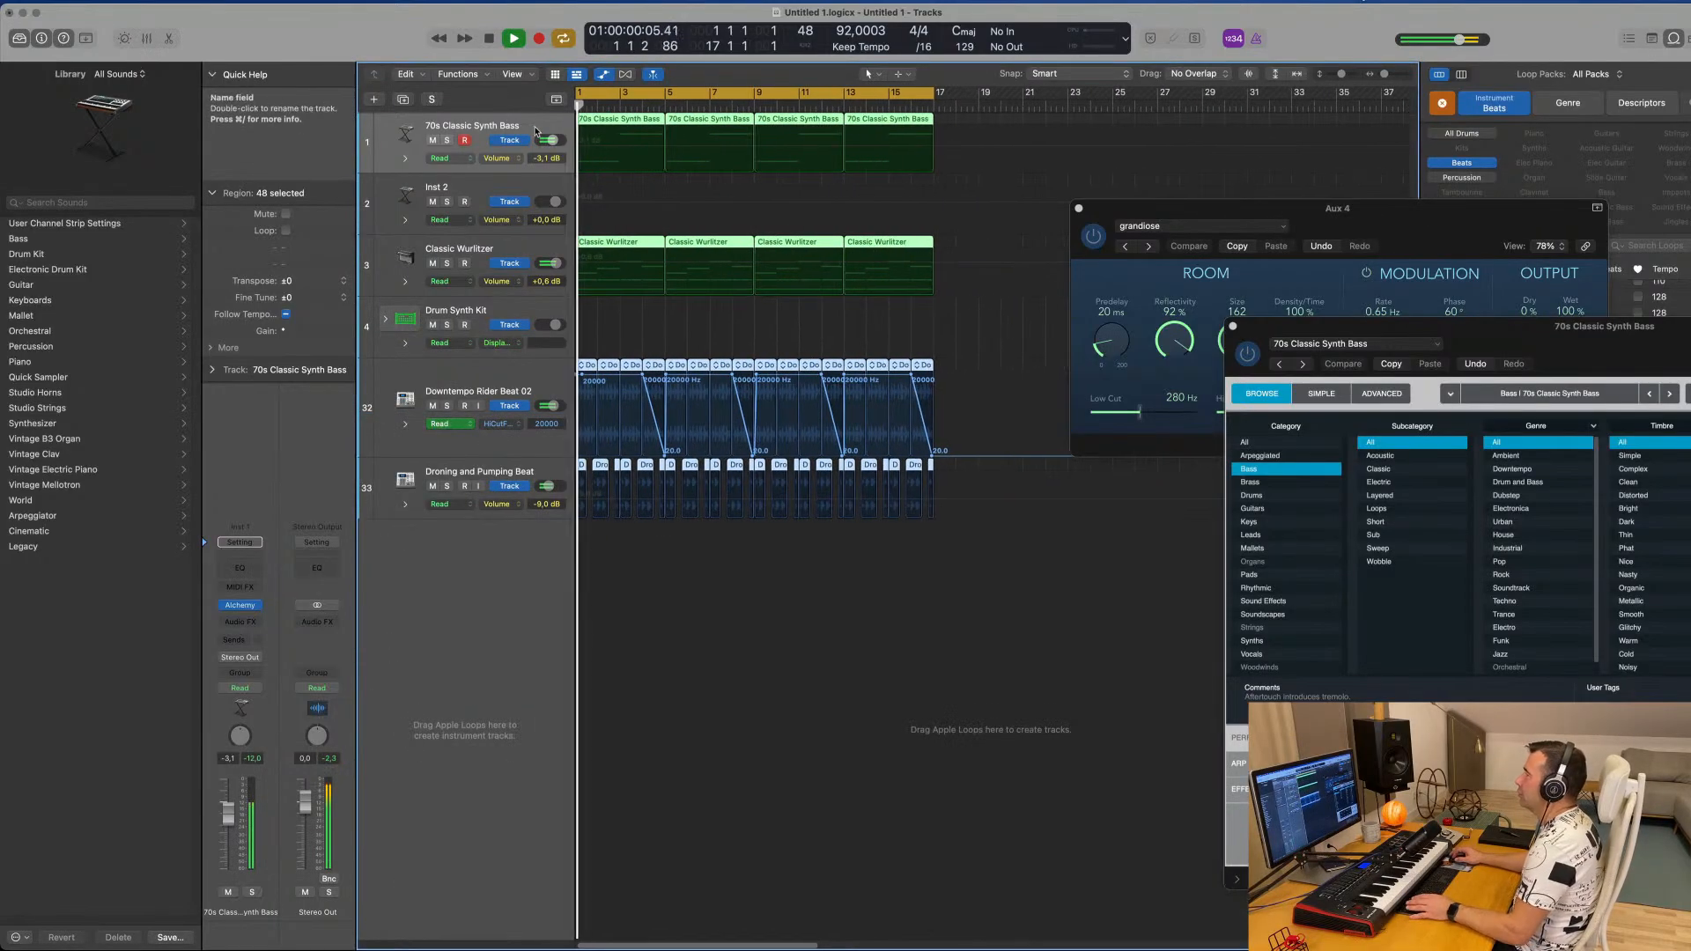
# Add a Channel EQ to the synth bass with a 28.8 Hz, 48 dB/Oct low cut and a 2.2 dB low-shelf boost at 75 Hz.
pyautogui.click(239, 571)
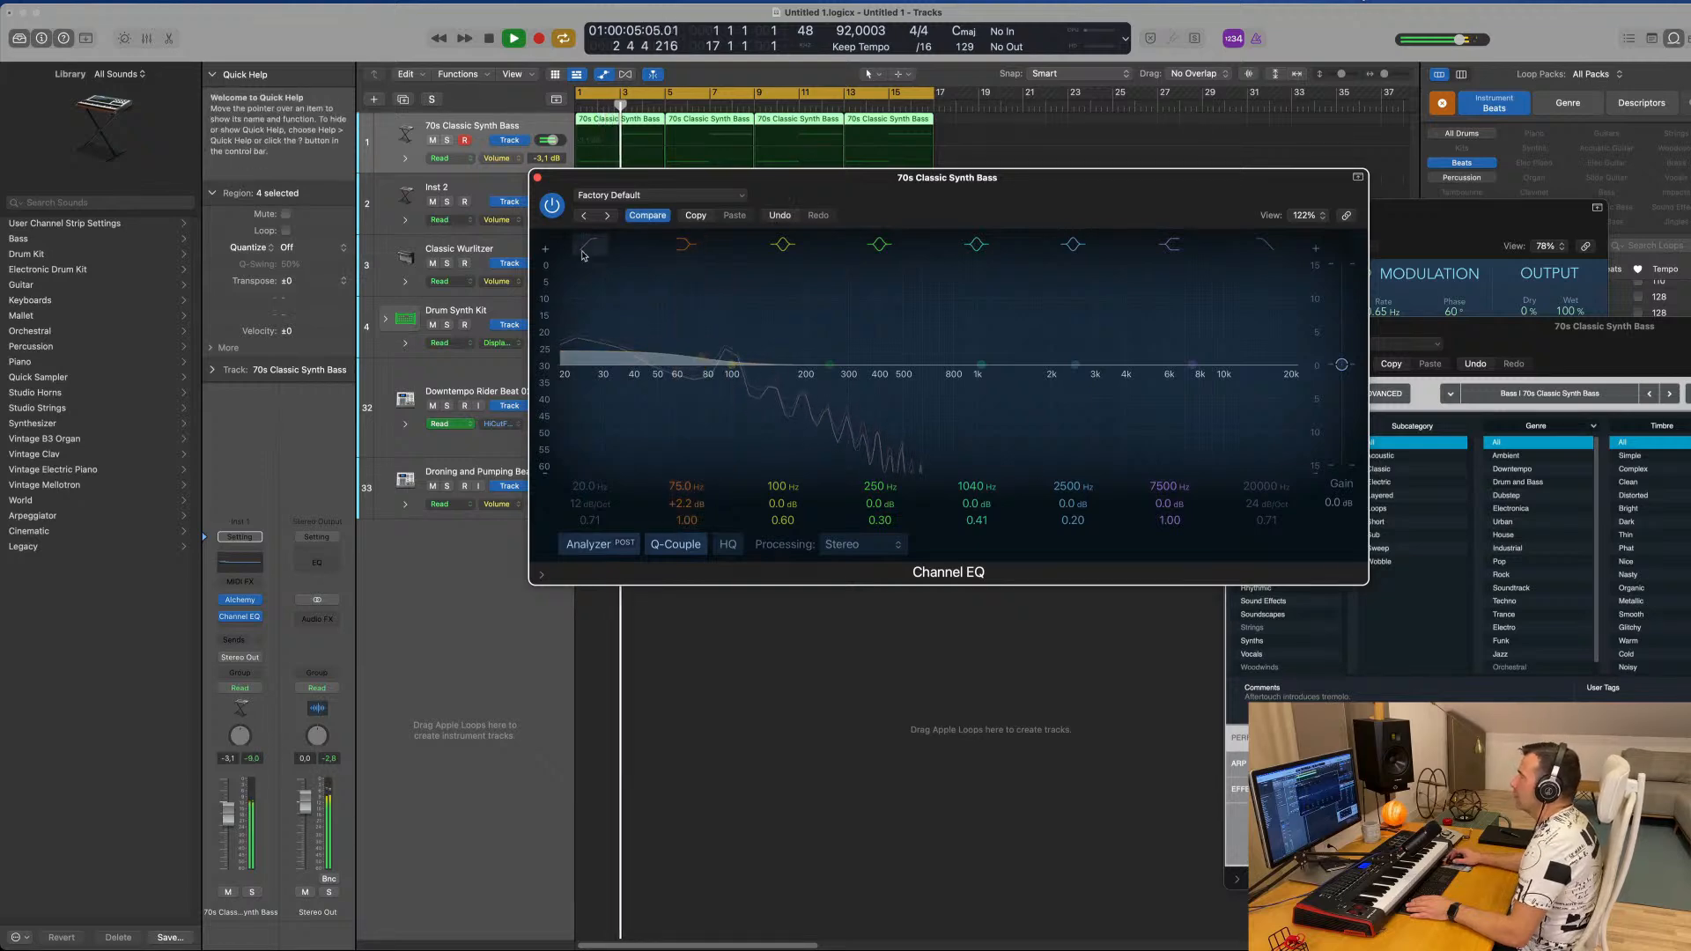
pyautogui.click(586, 499)
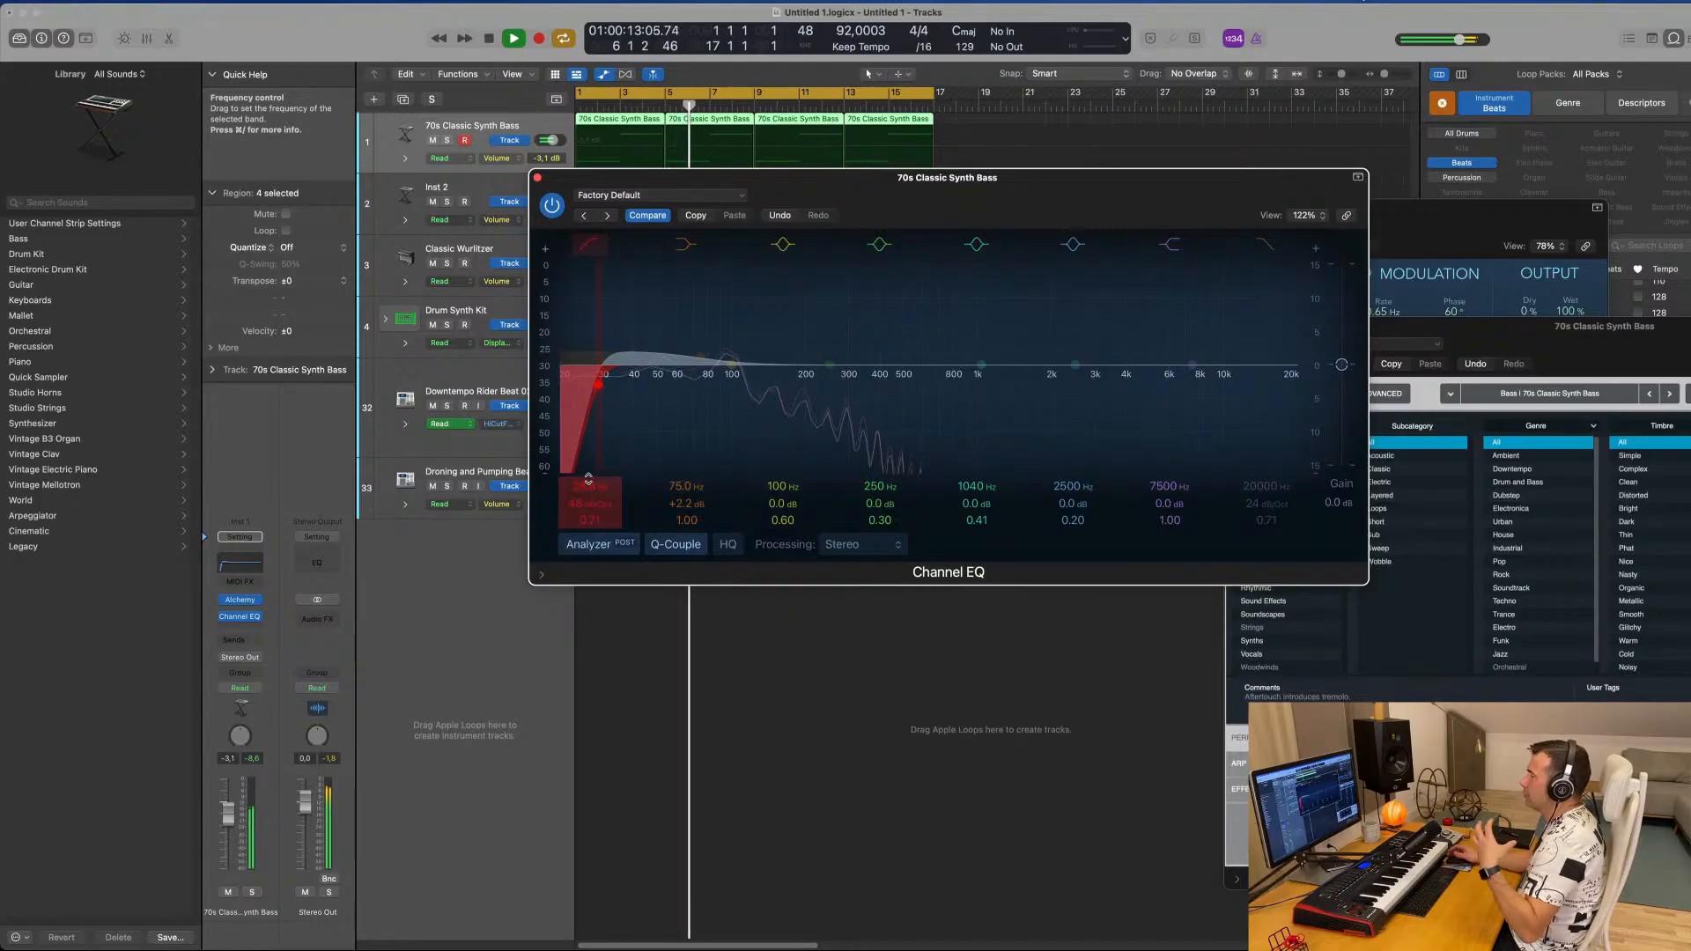
pyautogui.moveTo(540, 180); pyautogui.dragTo(556, 188)
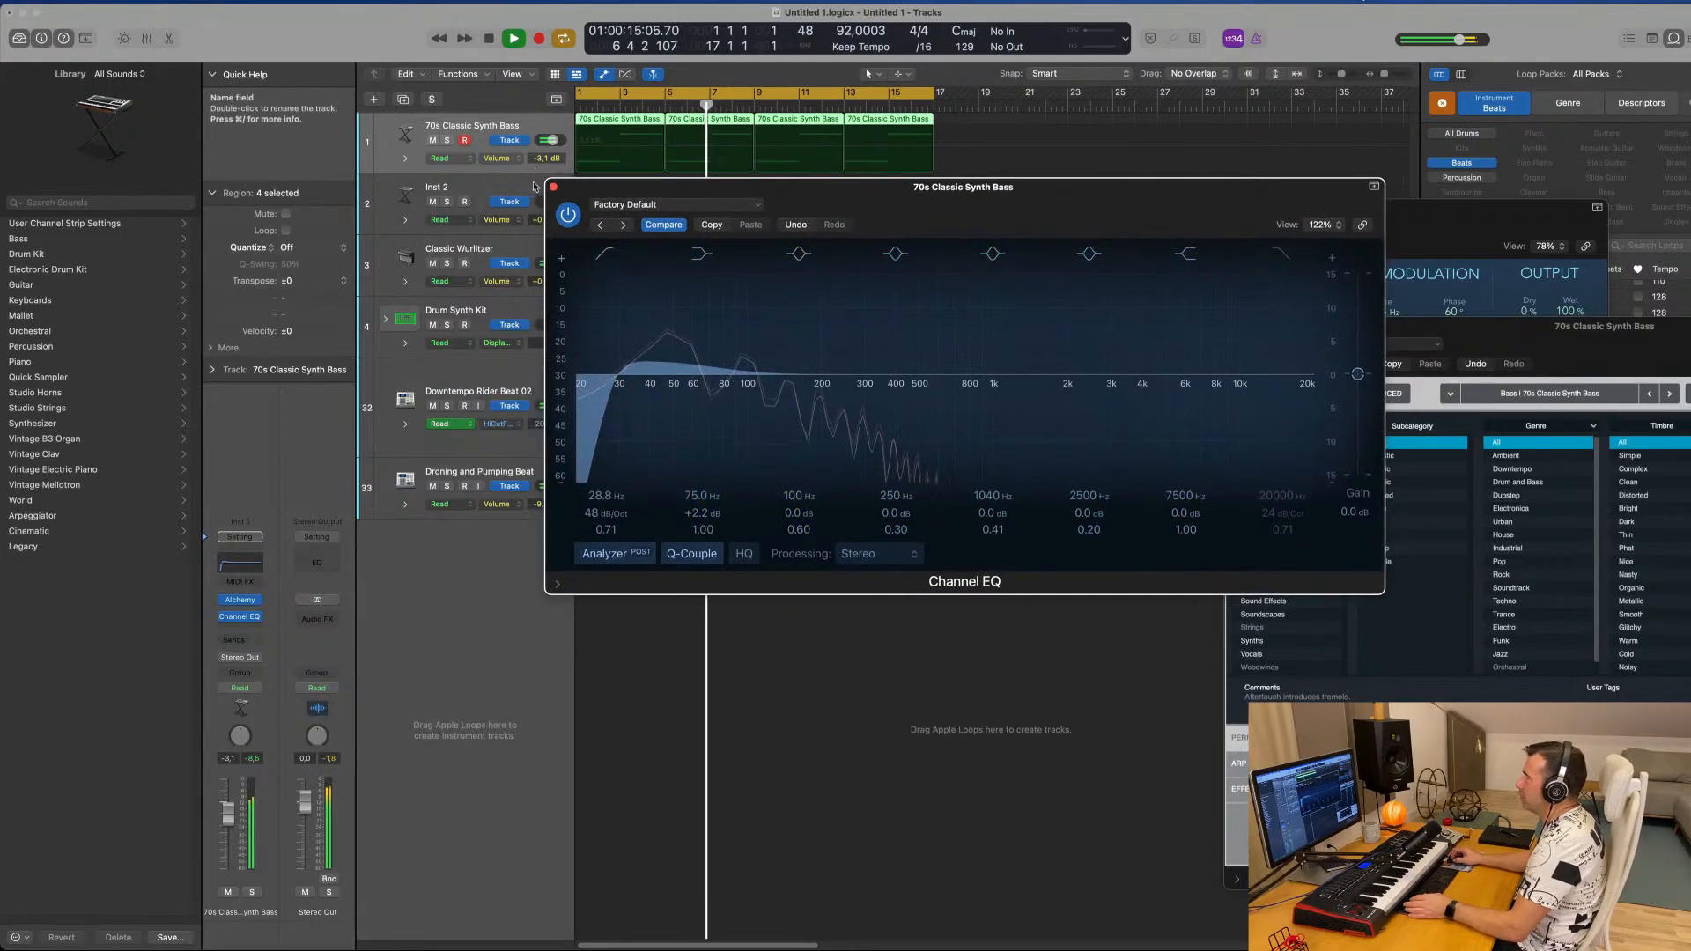
pyautogui.click(554, 187)
pyautogui.press('super+Left')
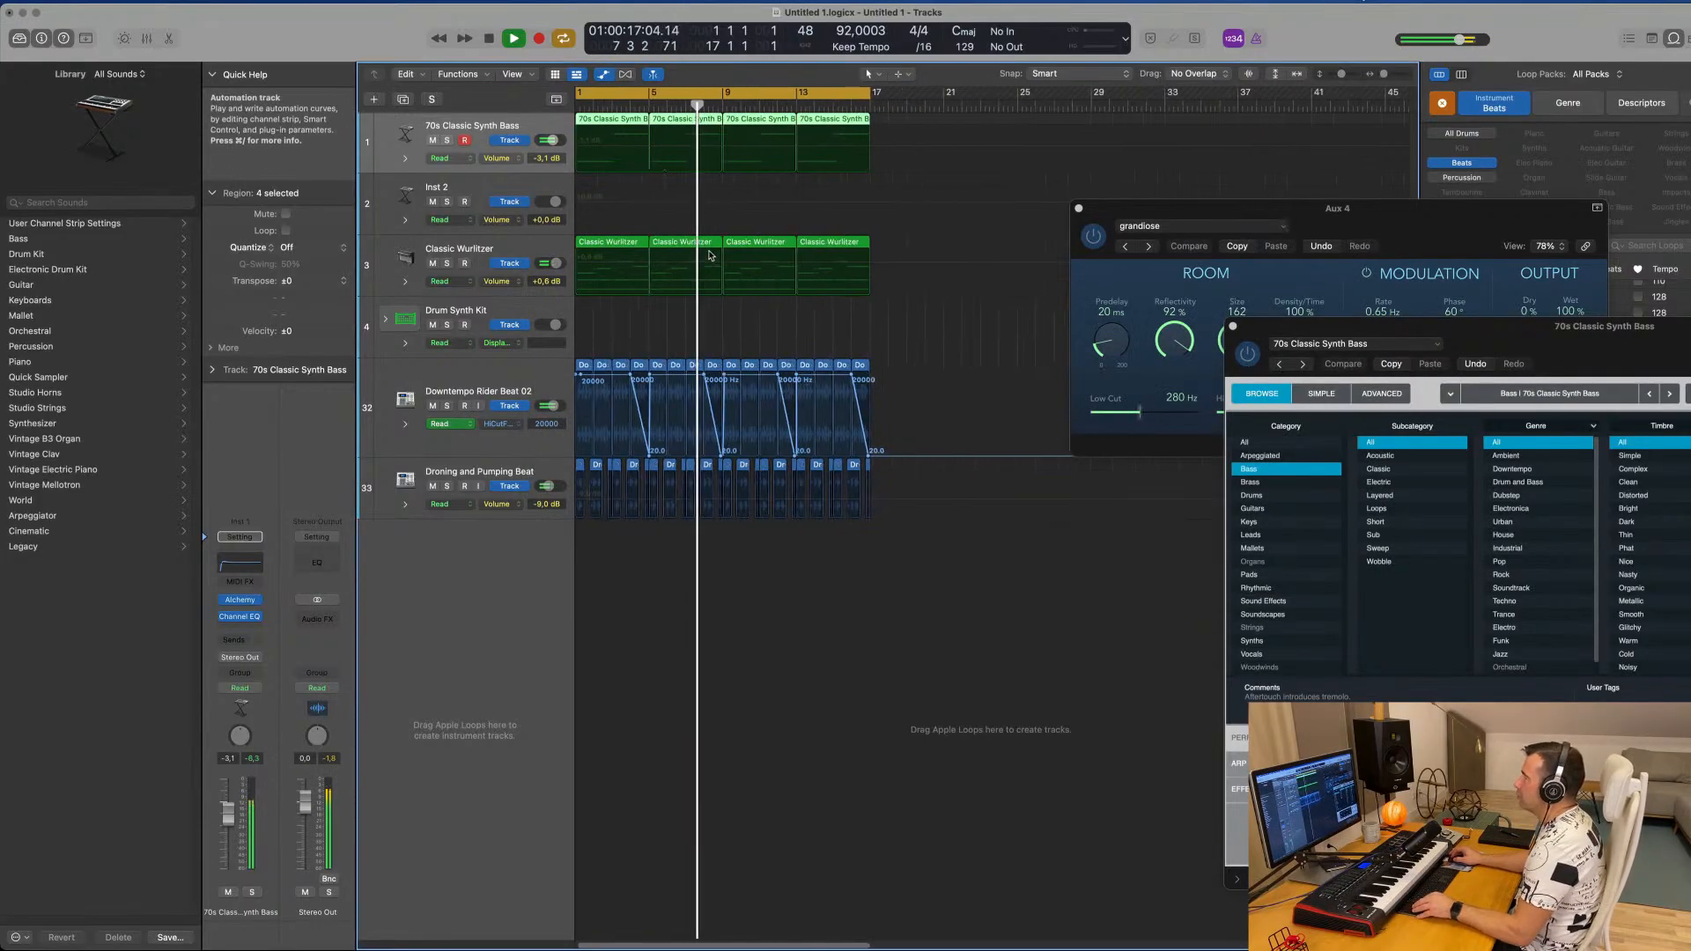
# Audition the Bright, Mod Sequence, Short & Dirty, Distorted, Thick and Live Brass snapshots of the Alchemy bass during playback.
pyautogui.moveTo(1514, 327); pyautogui.dragTo(721, 296)
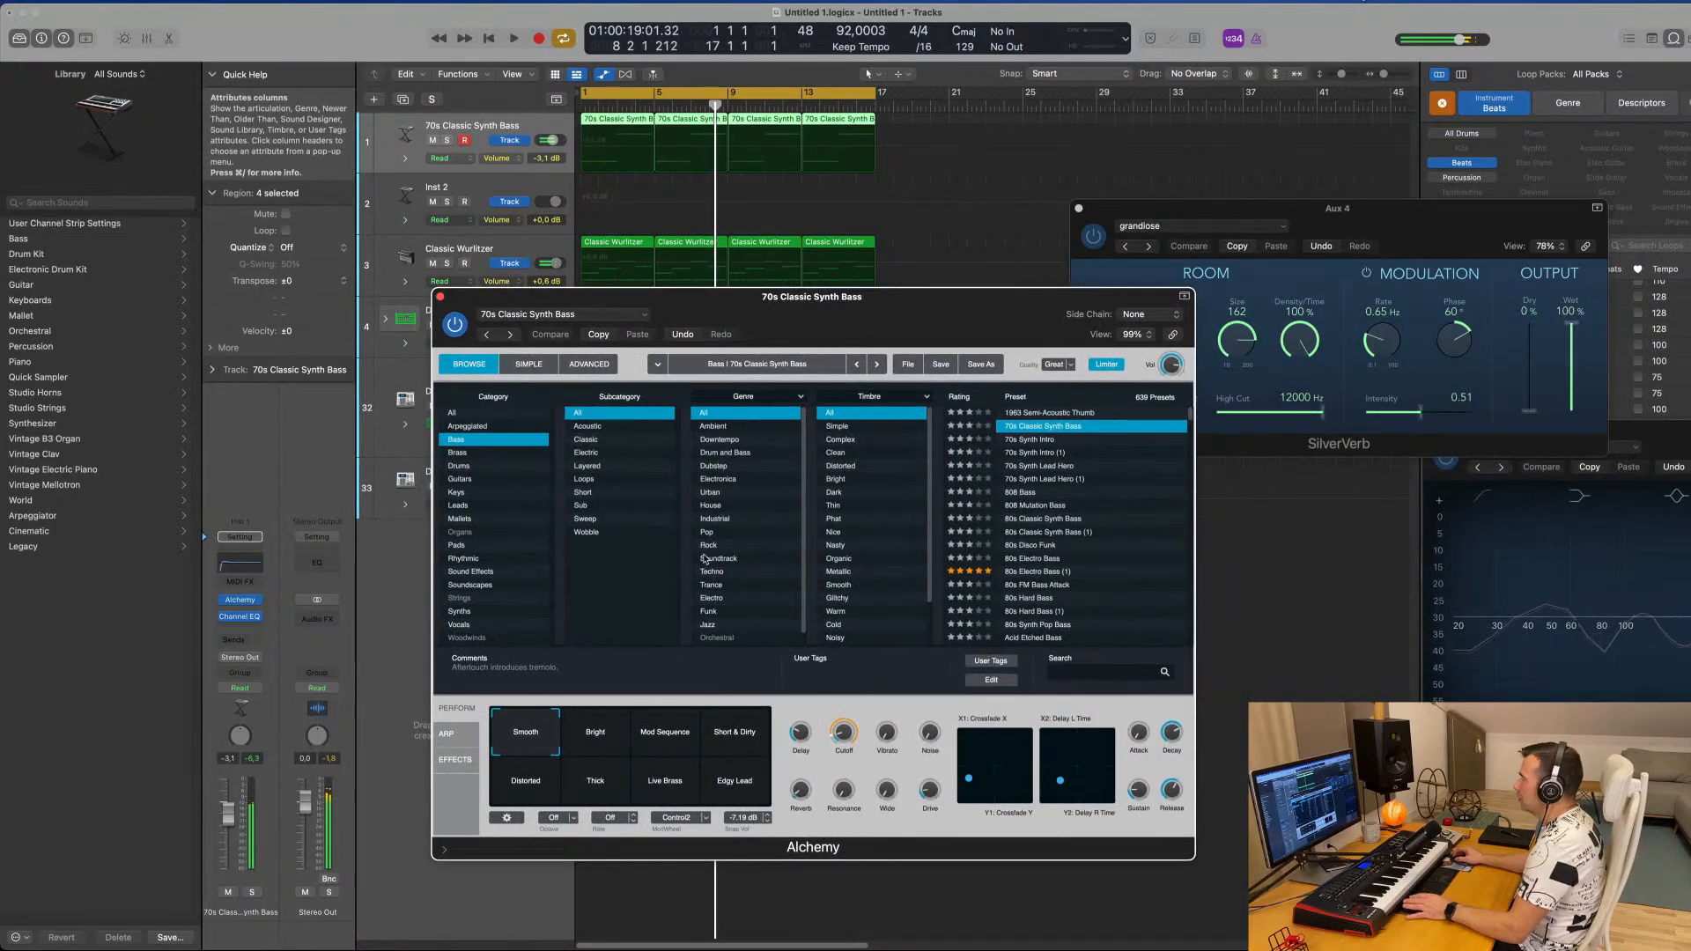
pyautogui.click(594, 743)
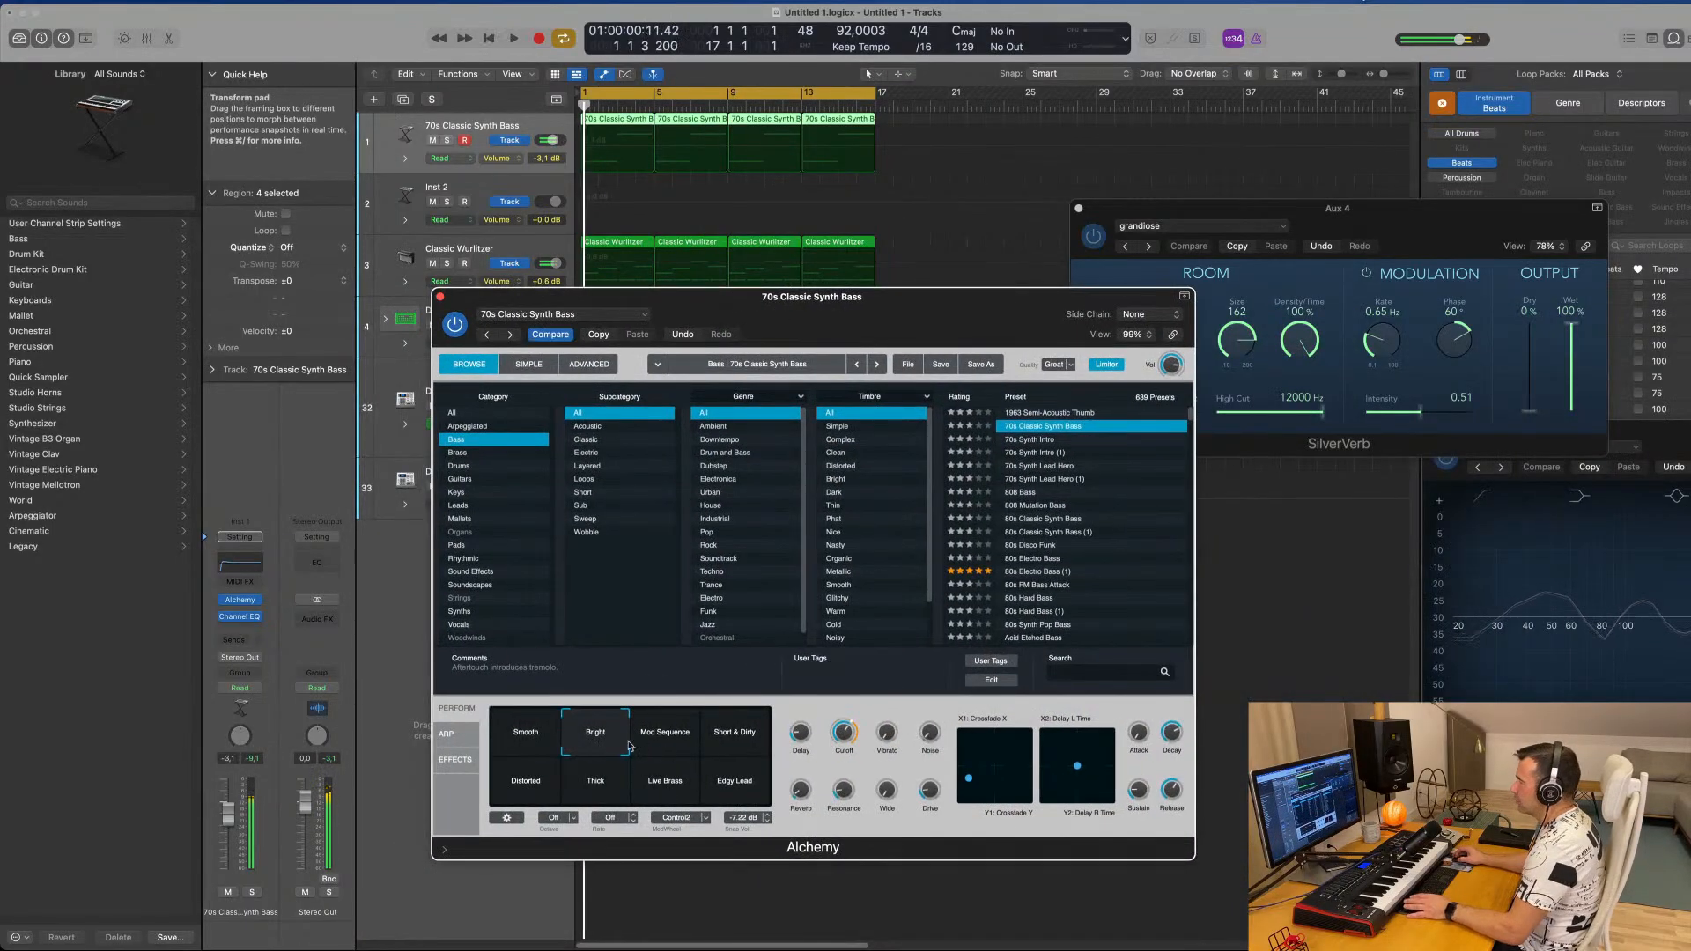
pyautogui.click(678, 741)
pyautogui.click(721, 745)
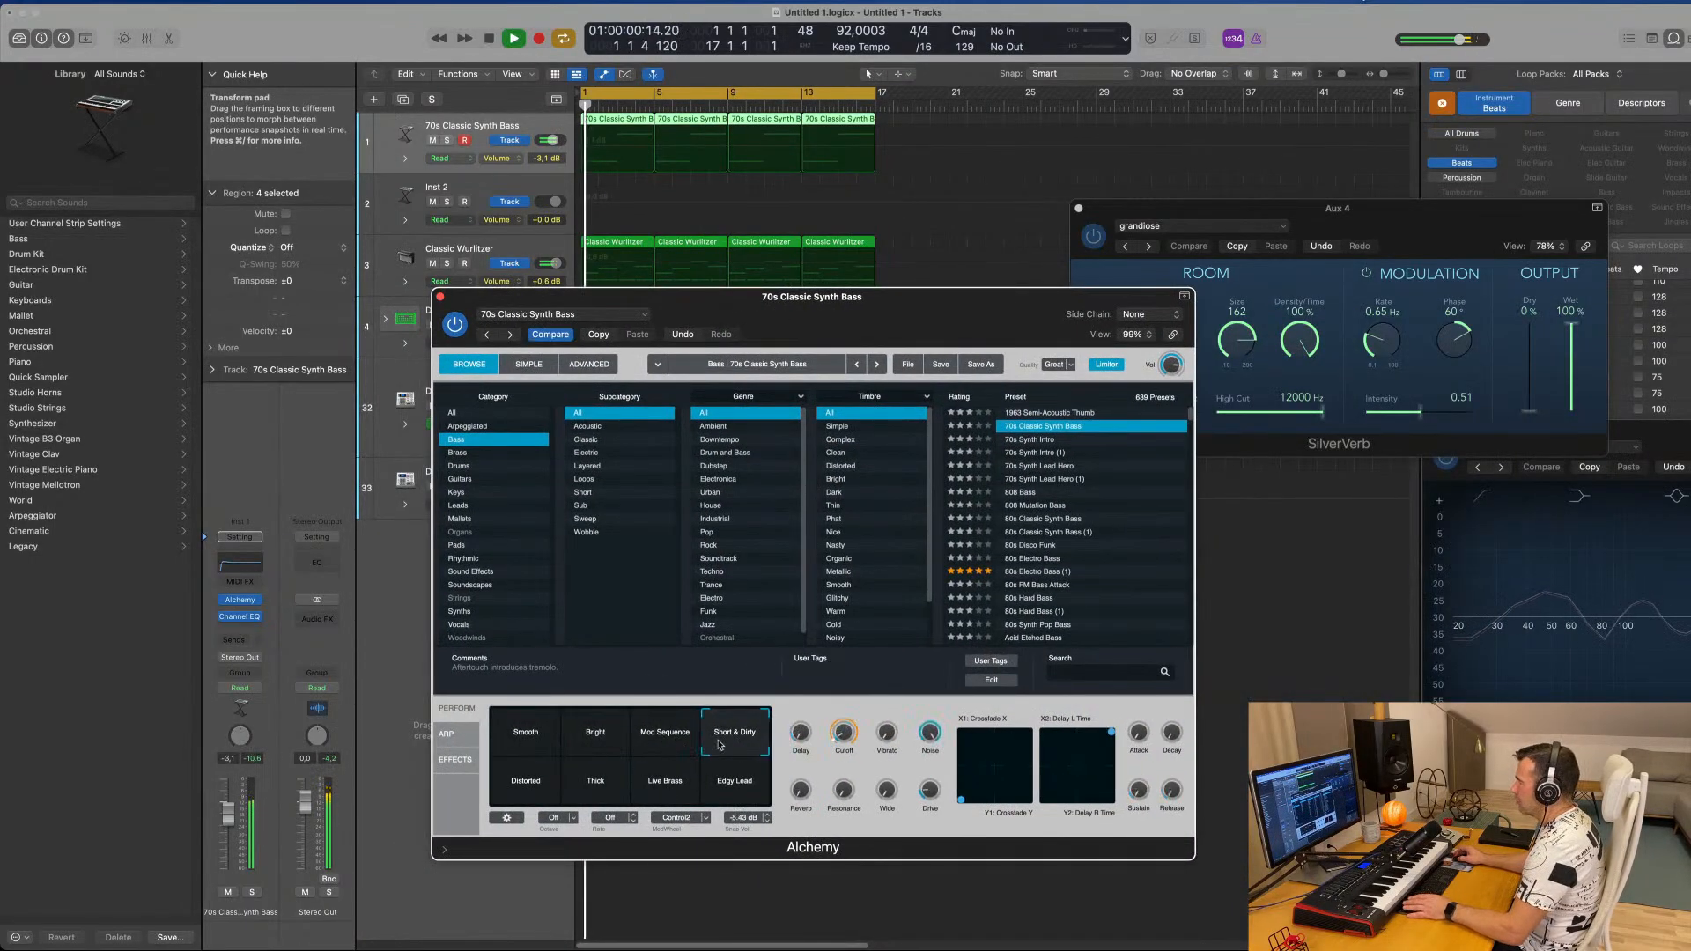
pyautogui.click(530, 787)
pyautogui.click(596, 792)
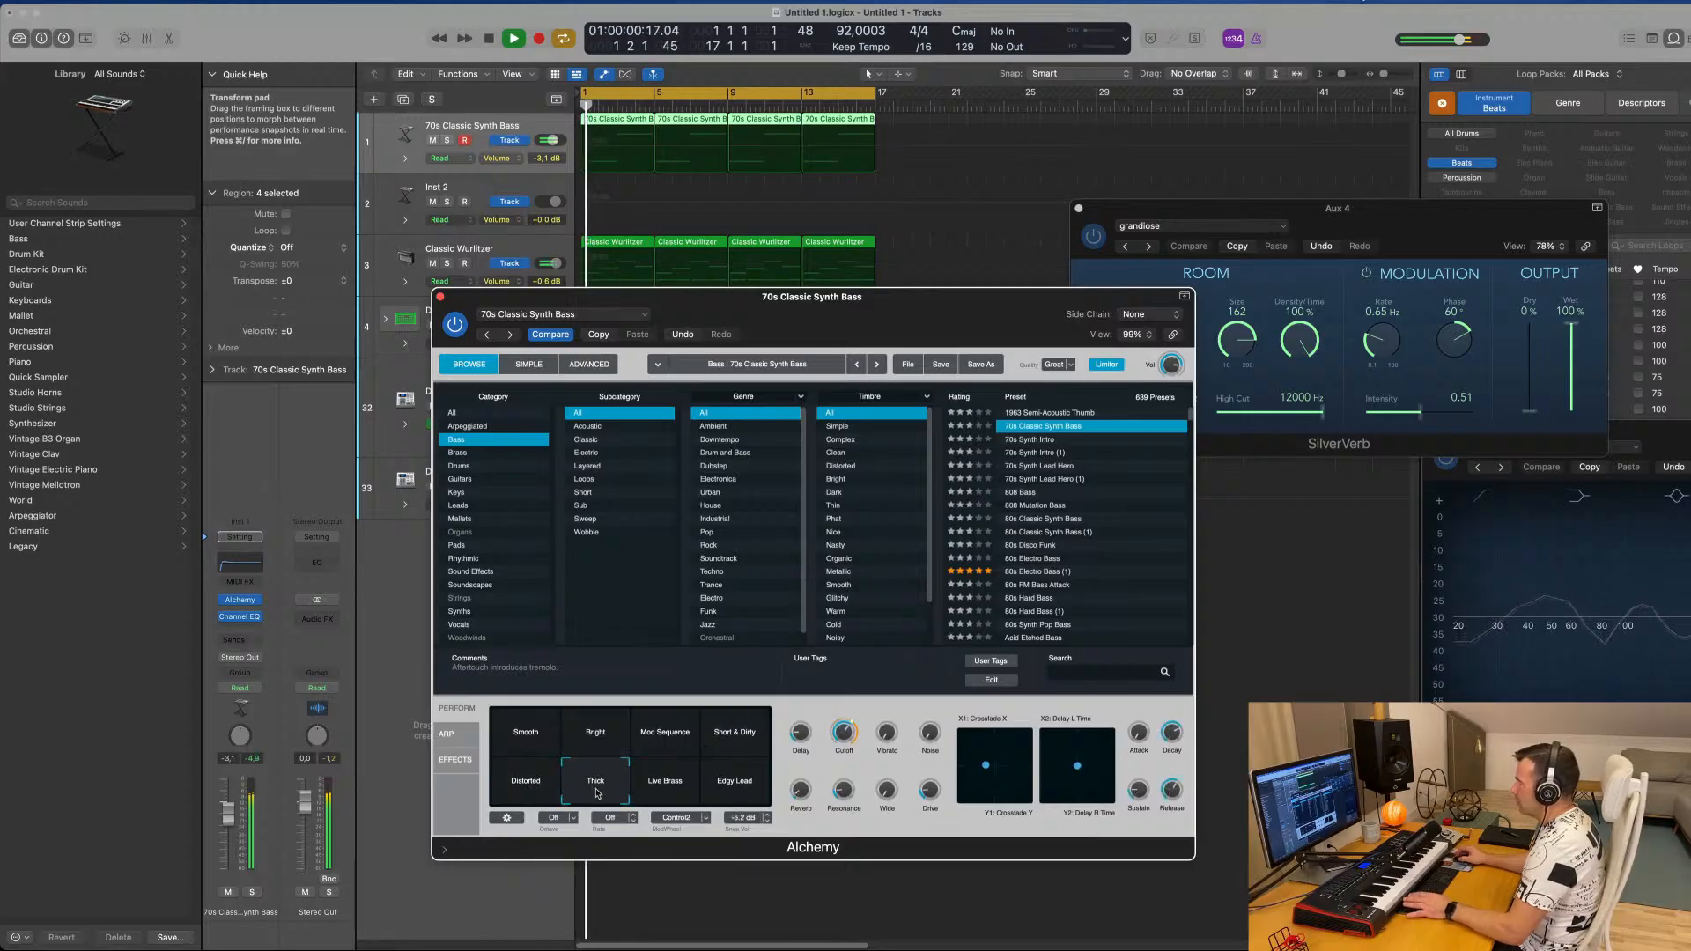
pyautogui.click(692, 793)
pyautogui.press('space')
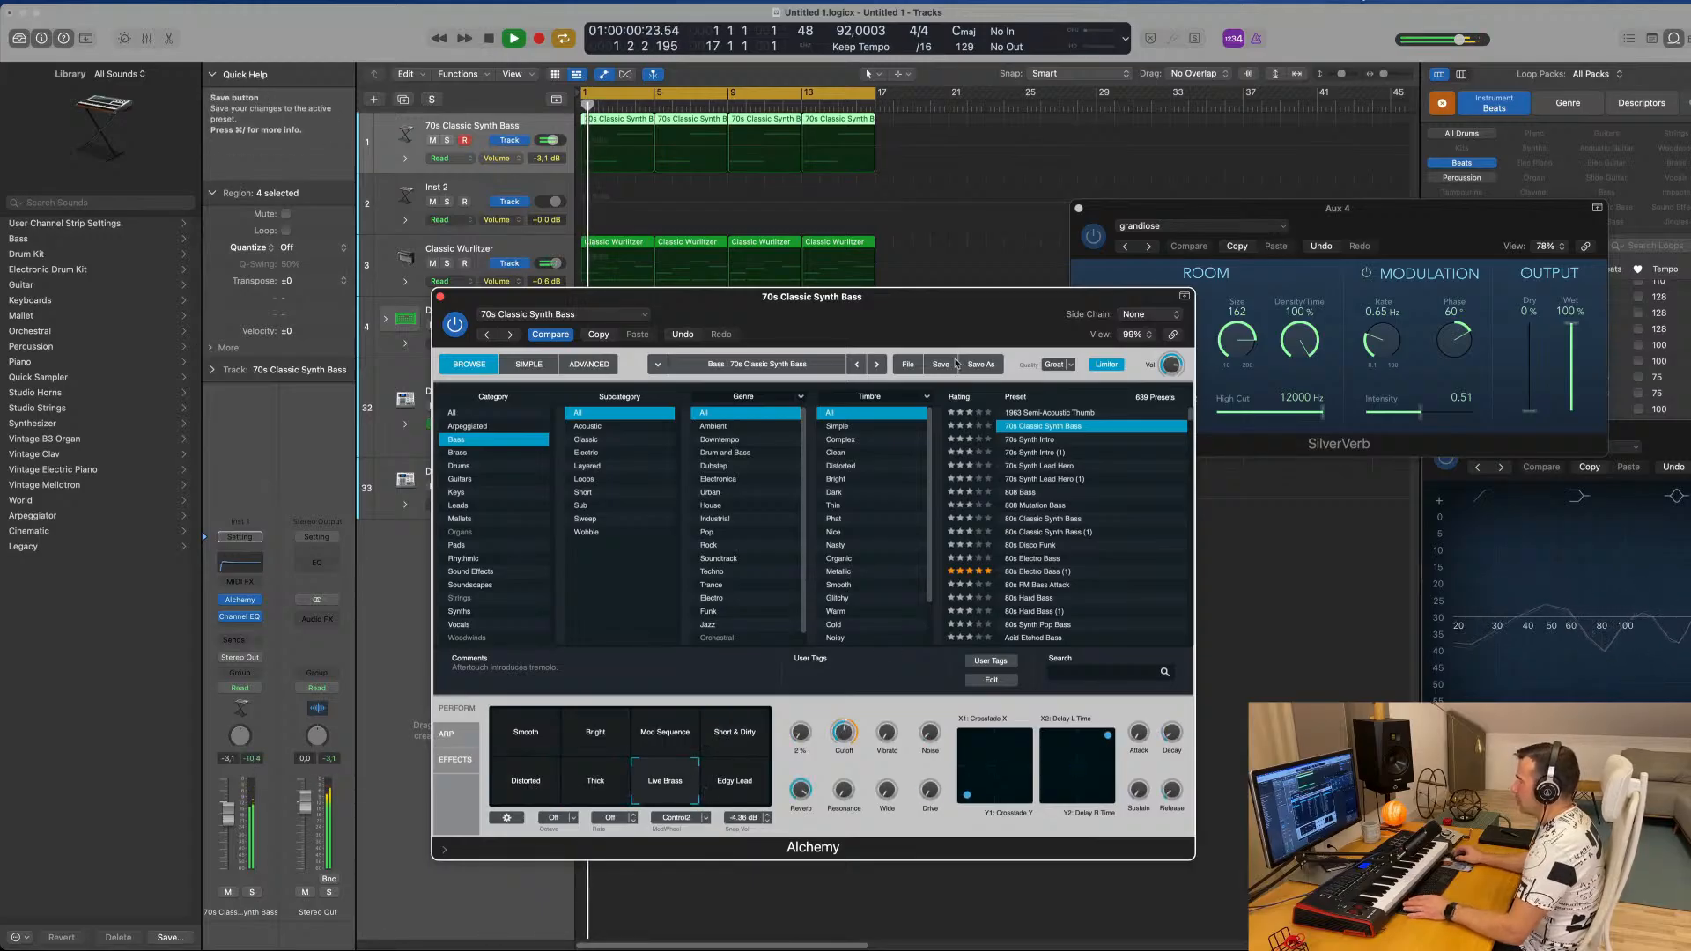
# Restart playback and set the Reverb of the Live Brass snapshot to 34%.
pyautogui.moveTo(957, 297); pyautogui.dragTo(1162, 242)
pyautogui.press('space')
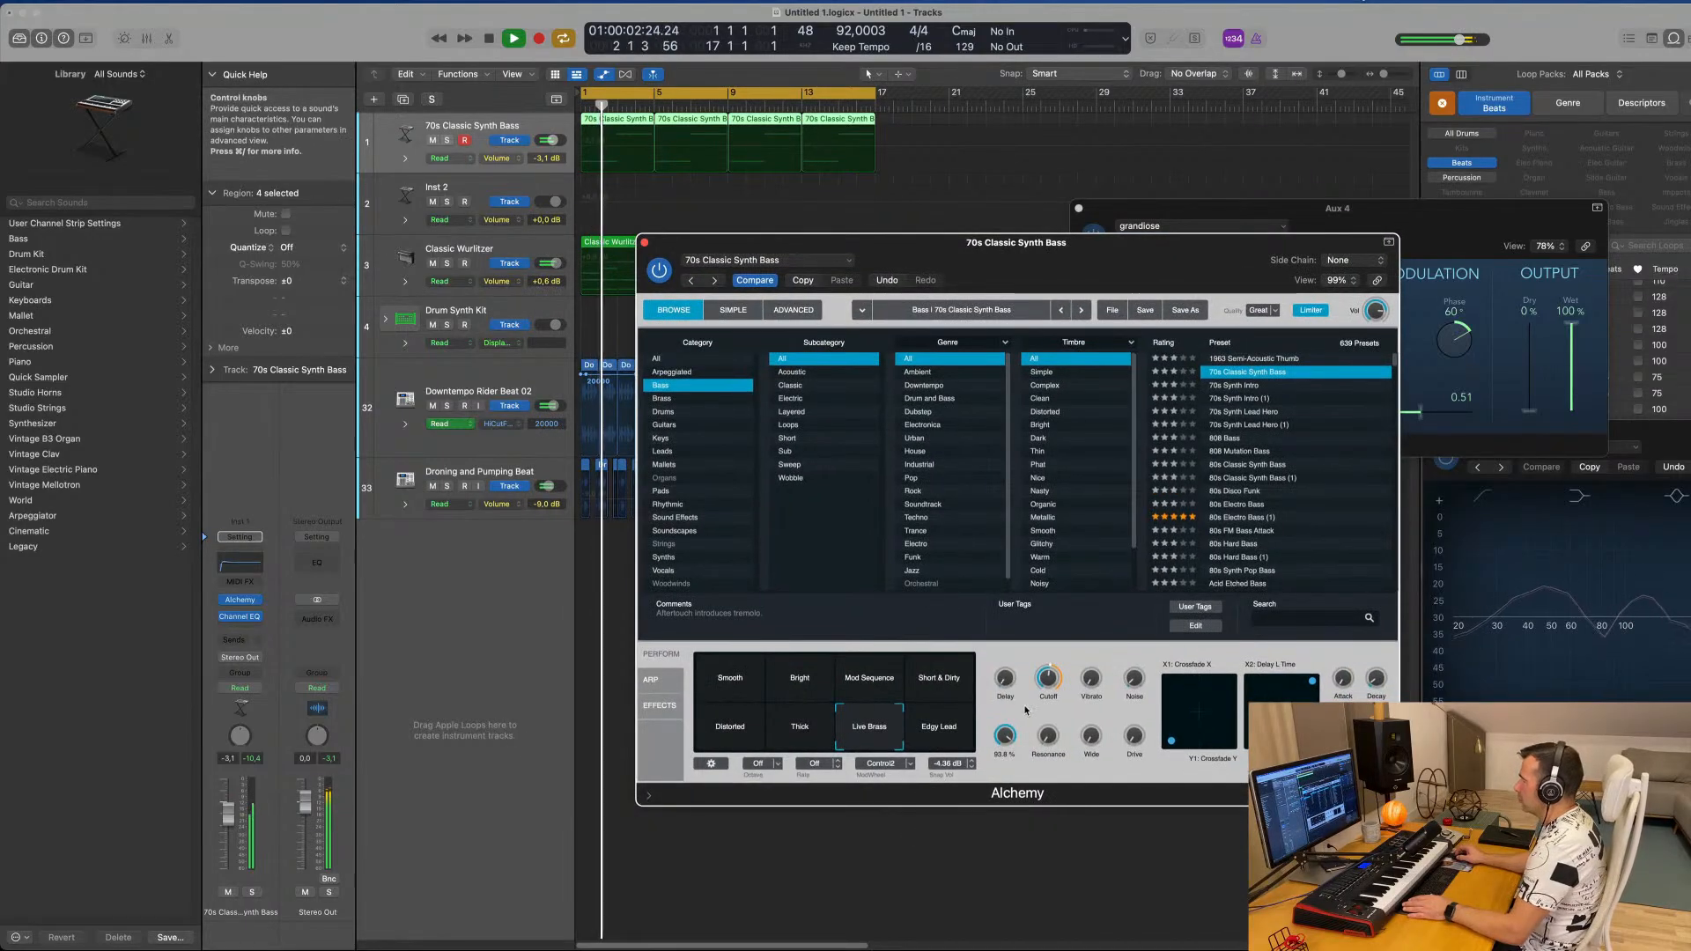
pyautogui.press('space')
pyautogui.press('space')
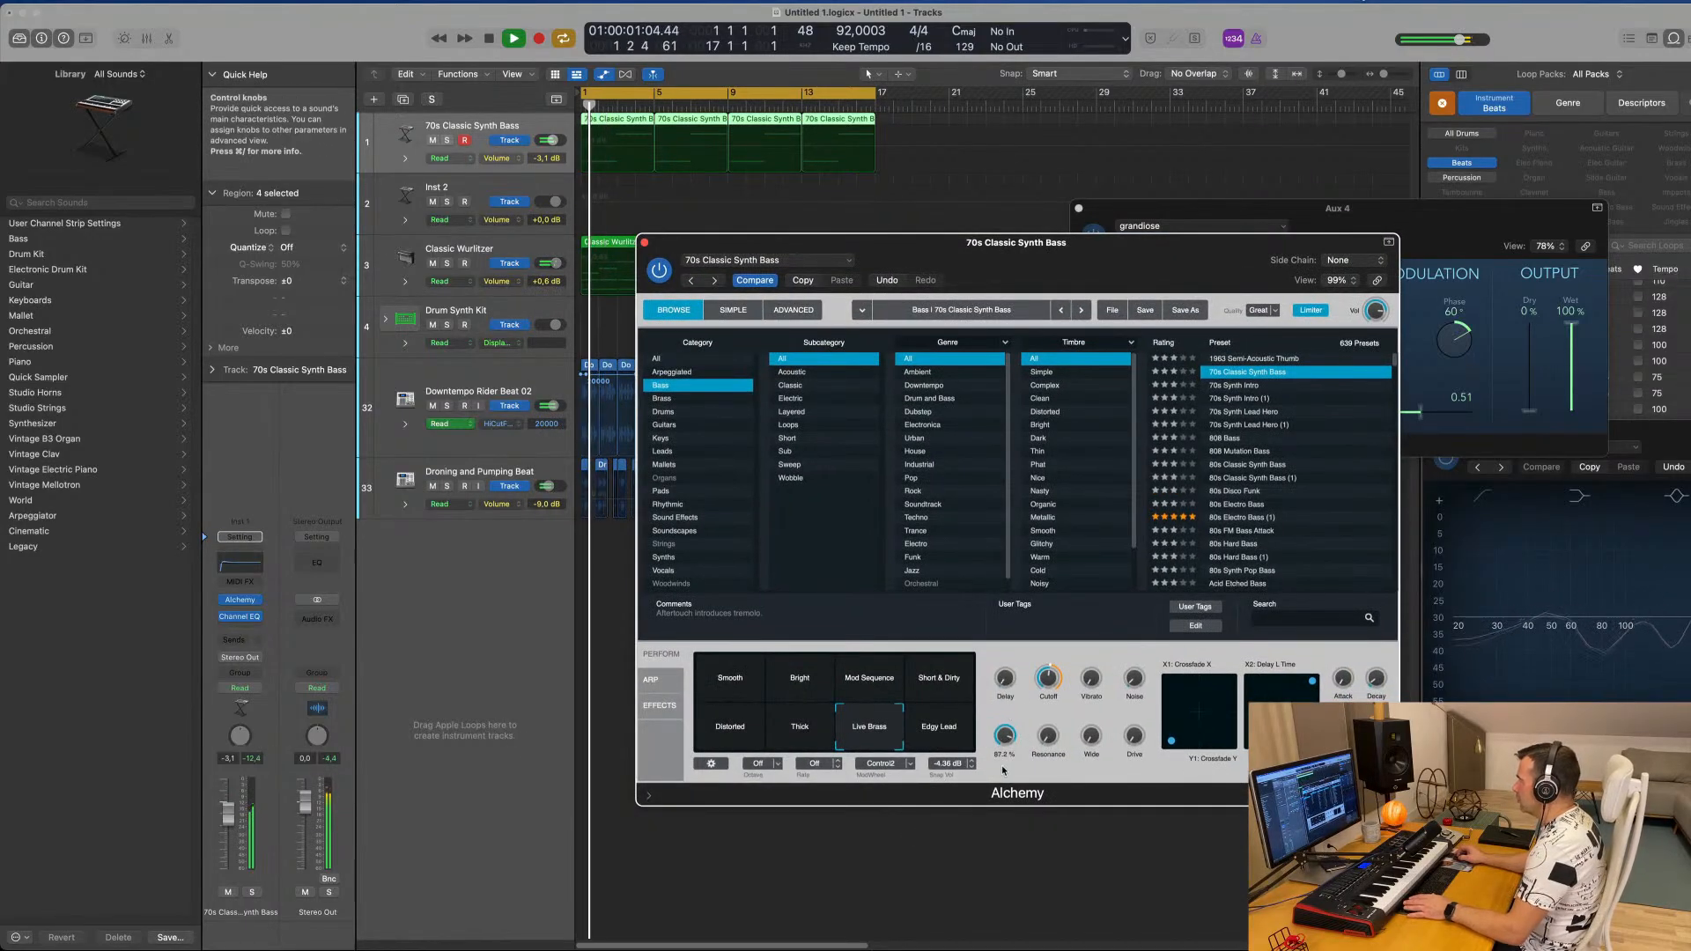
pyautogui.moveTo(1008, 736); pyautogui.dragTo(1010, 692)
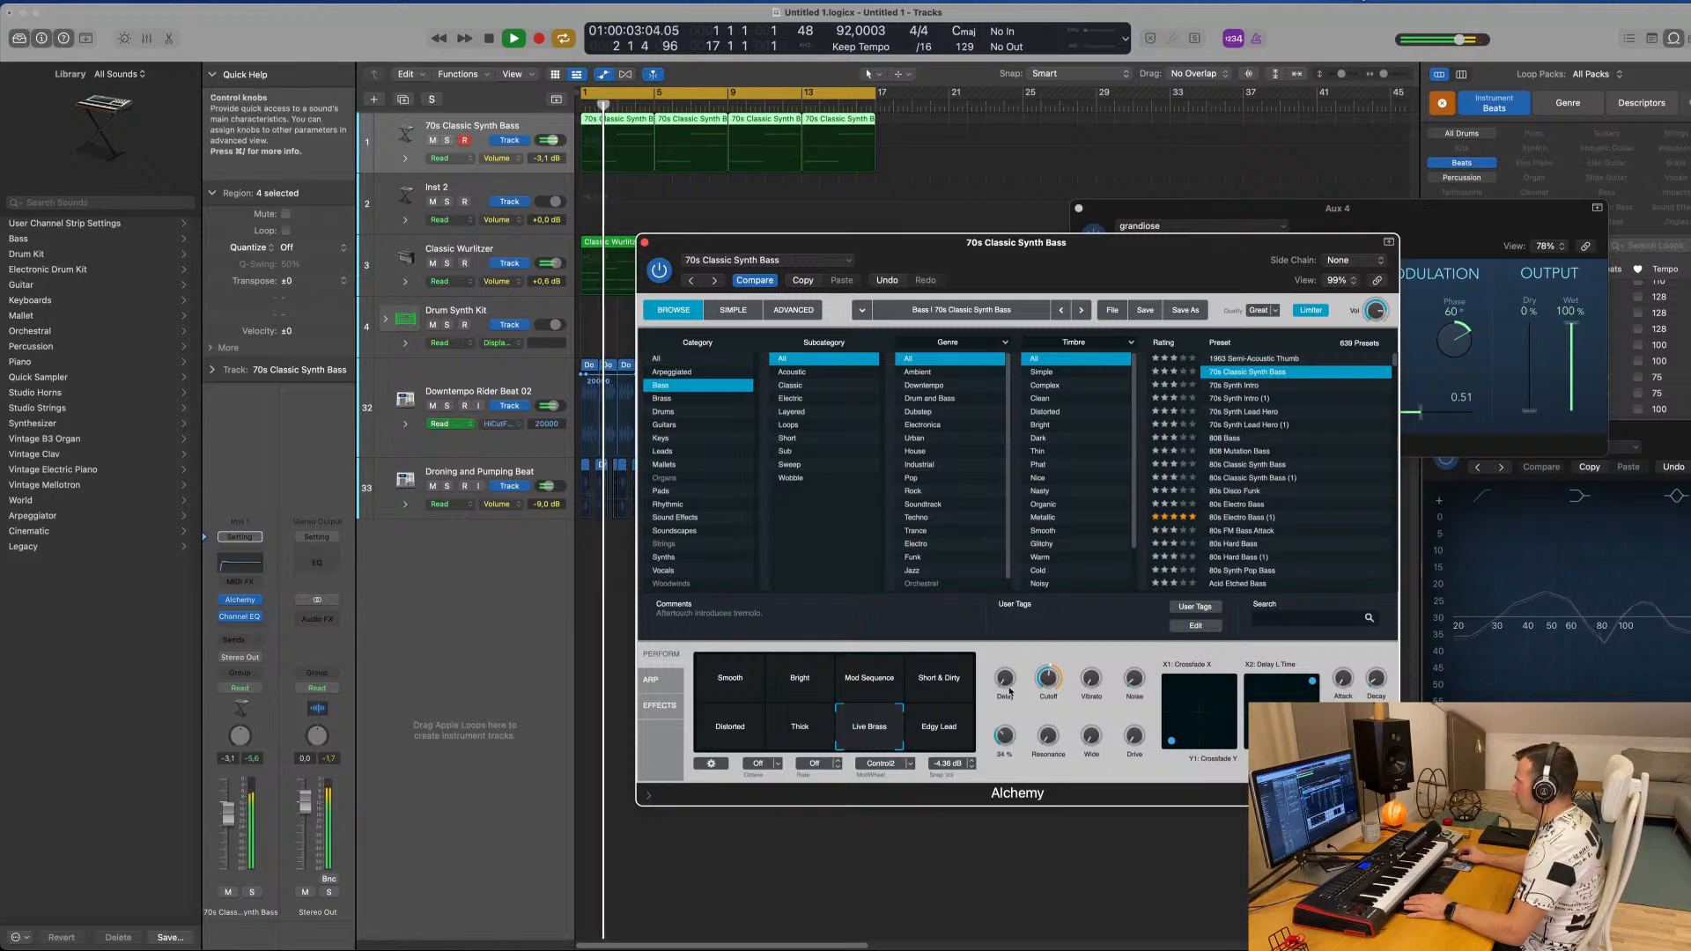
# Audition the Edgy Lead and Short & Dirty snapshots against the restarted groove.
pyautogui.click(938, 735)
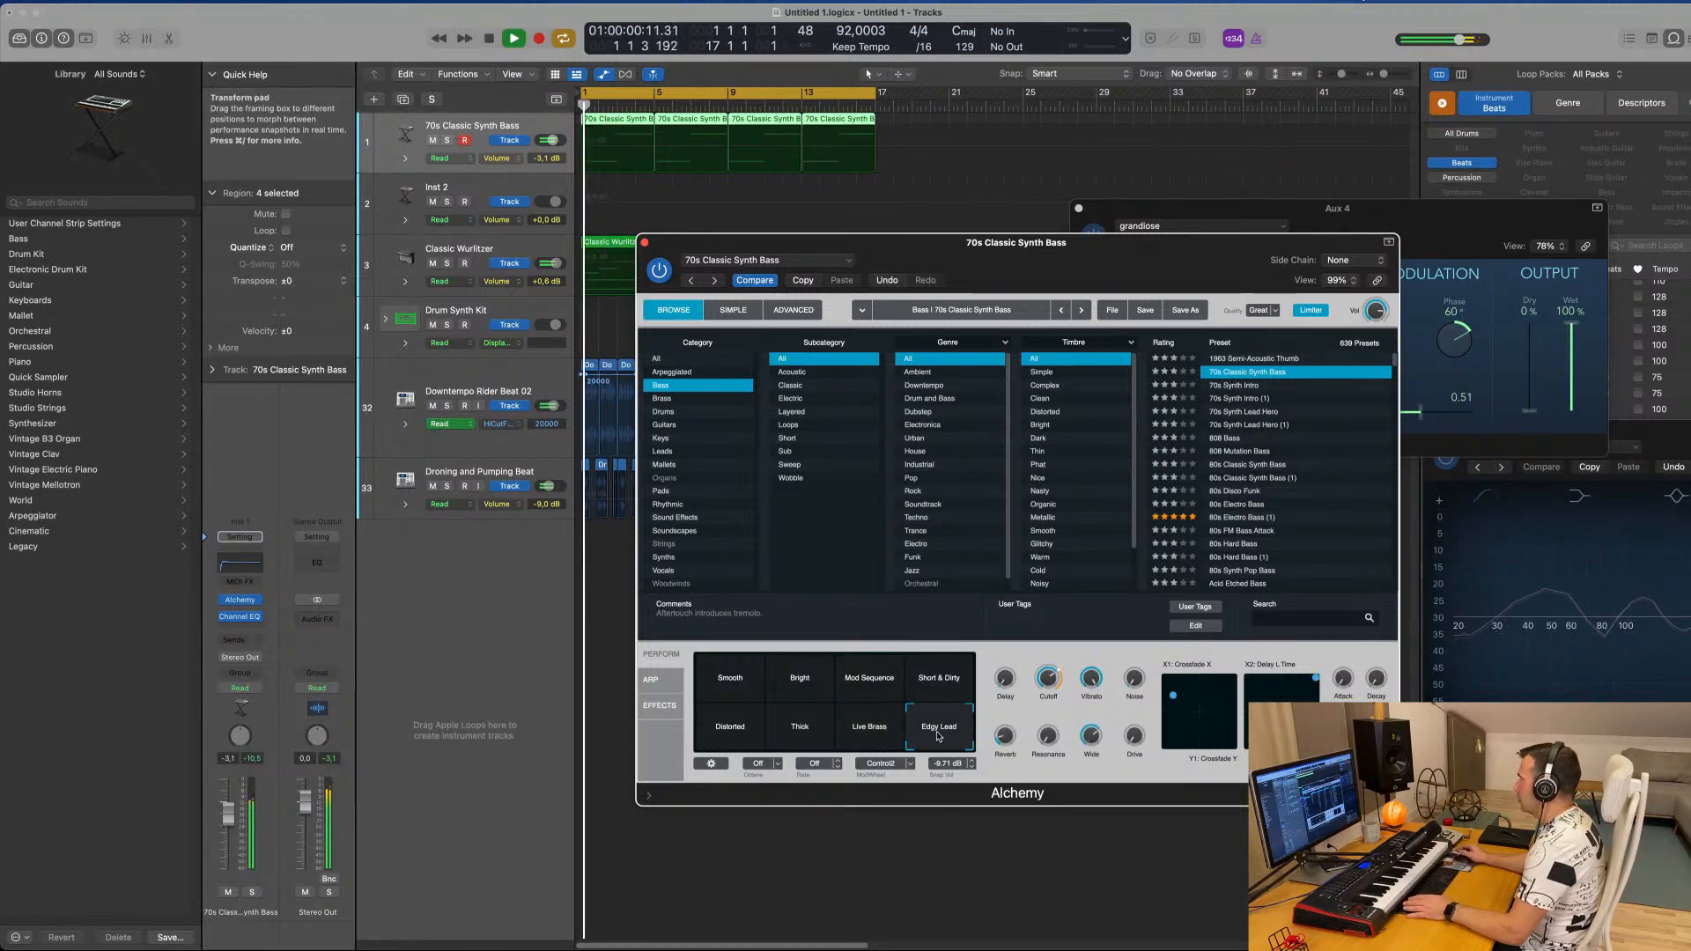
pyautogui.click(958, 679)
pyautogui.press('space')
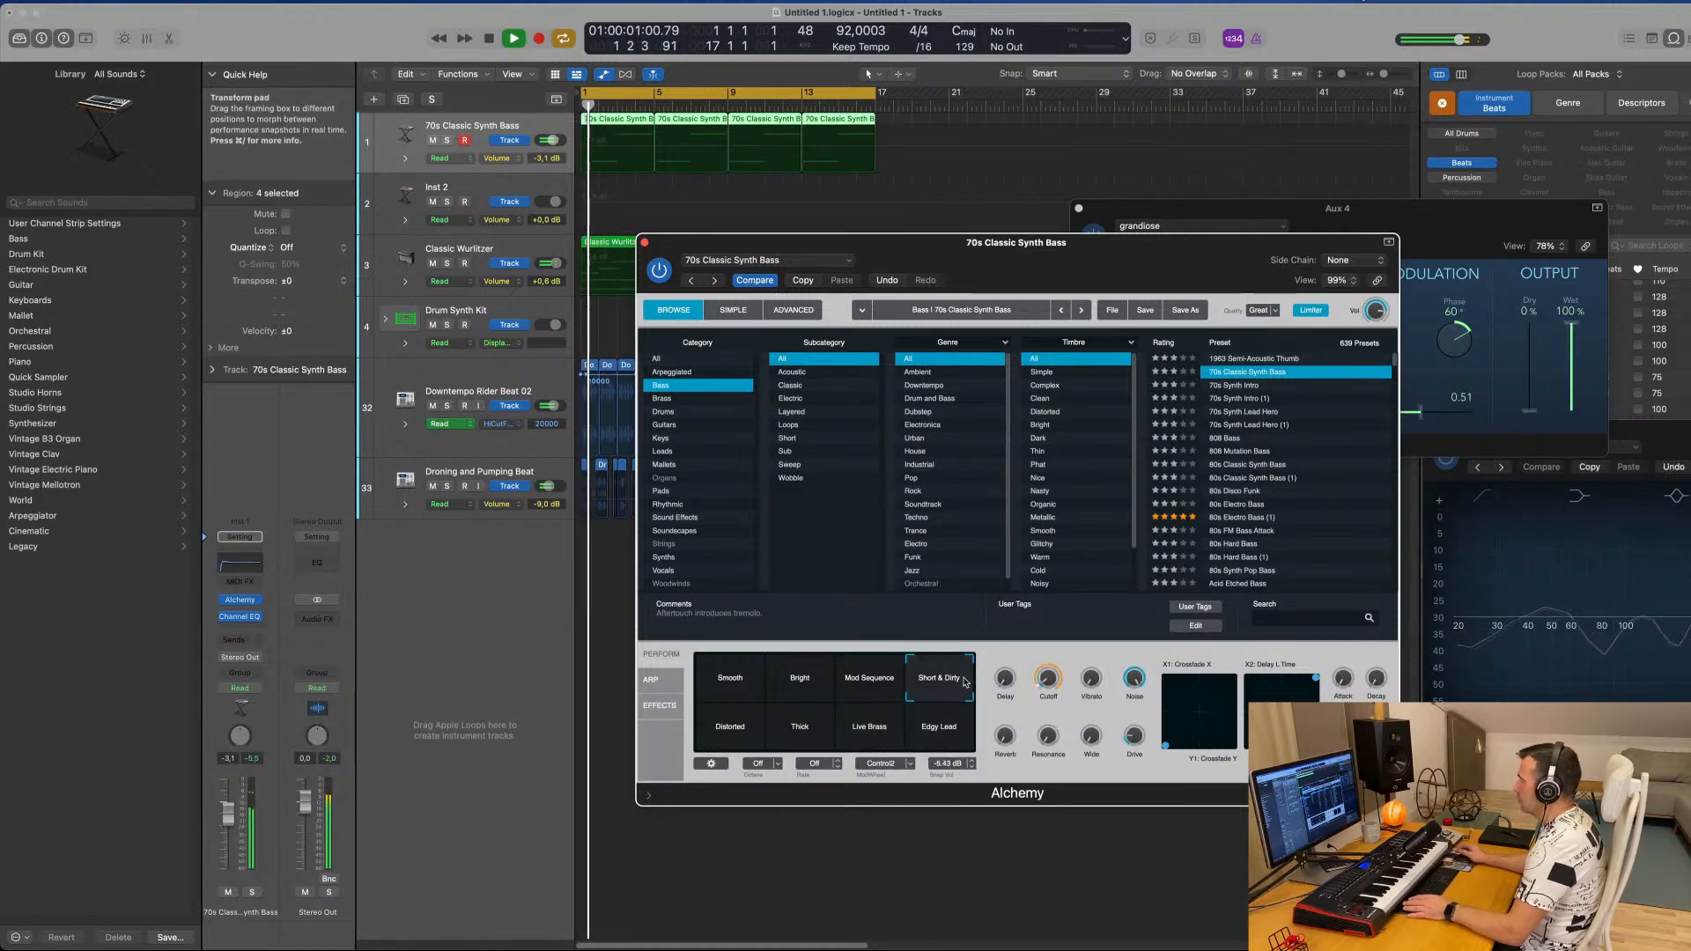
# Switch the Alchemy bass back to the Smooth snapshot and set its Cutoff to about 24.2%.
pyautogui.click(734, 681)
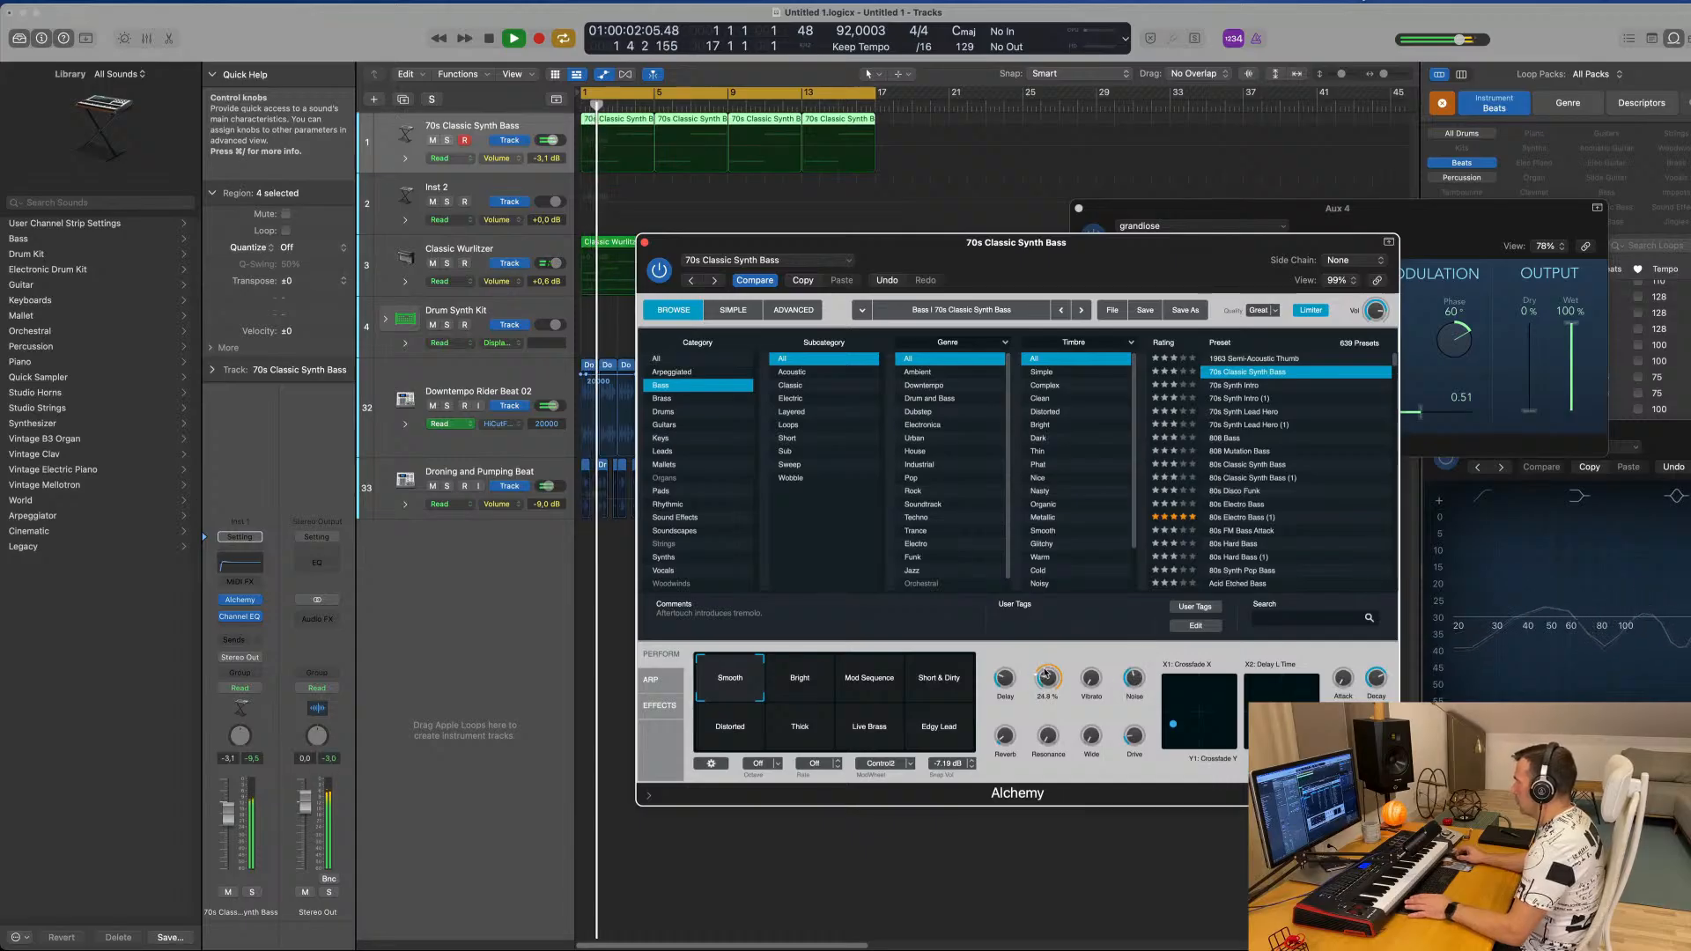
pyautogui.moveTo(1045, 673); pyautogui.dragTo(1046, 673)
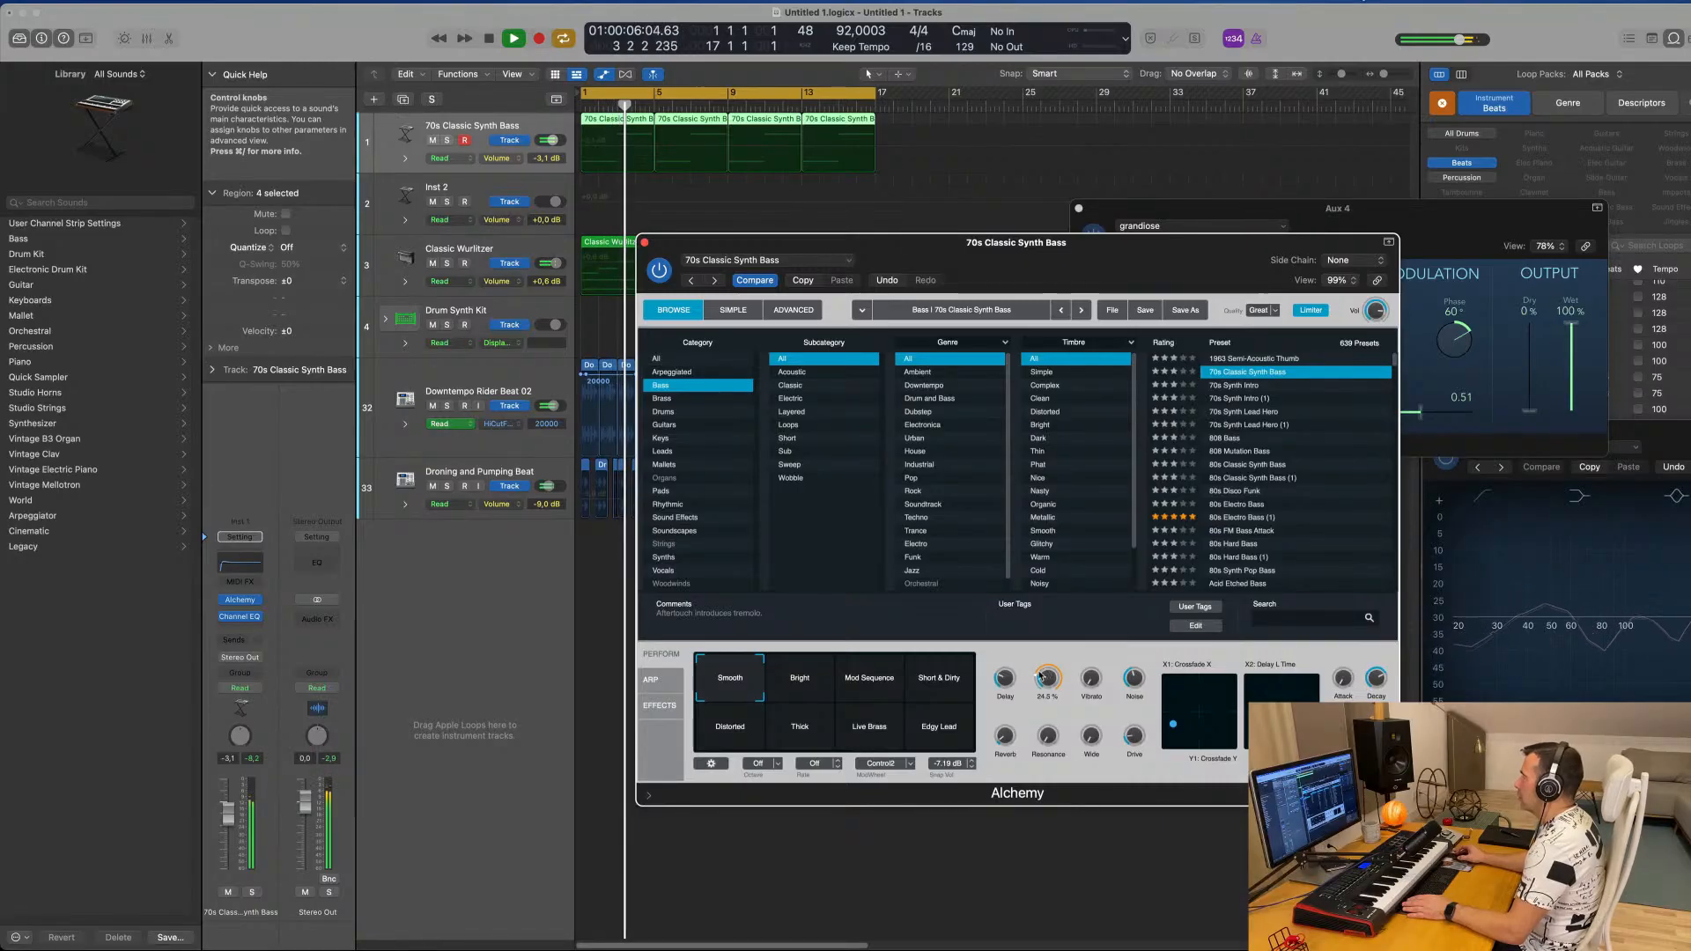
# Move the Alchemy window aside and open the first Classic Wurlitzer region in the Piano Roll.
pyautogui.moveTo(1175, 275); pyautogui.dragTo(1559, 270)
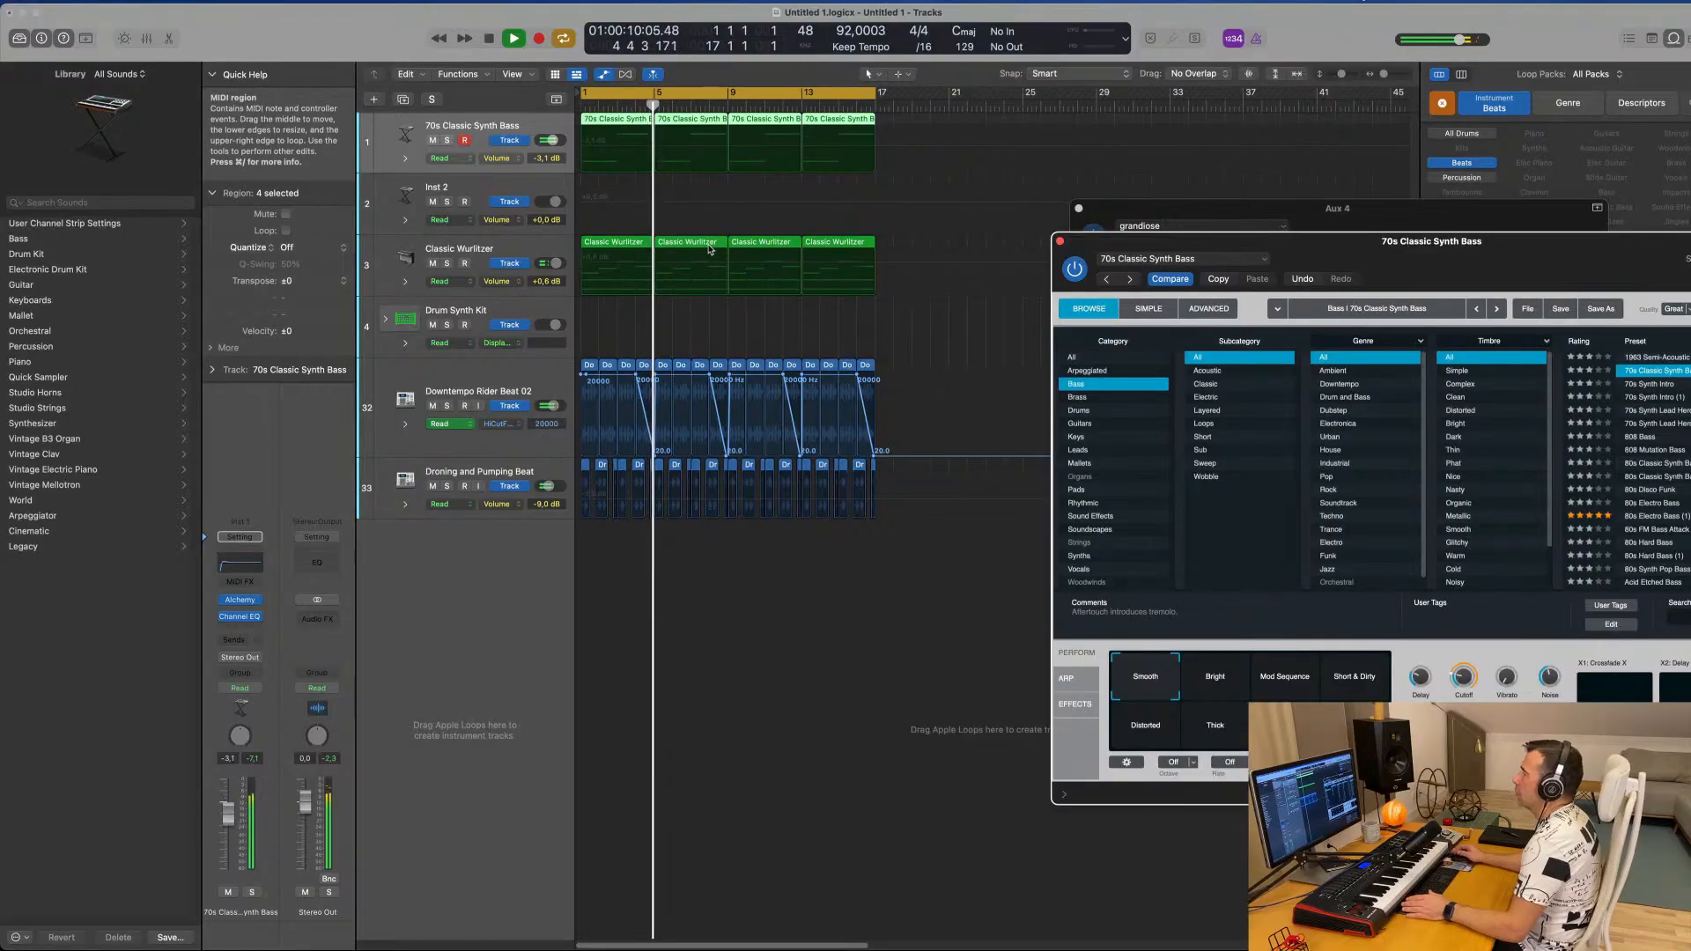
pyautogui.click(624, 240)
pyautogui.doubleClick(624, 240)
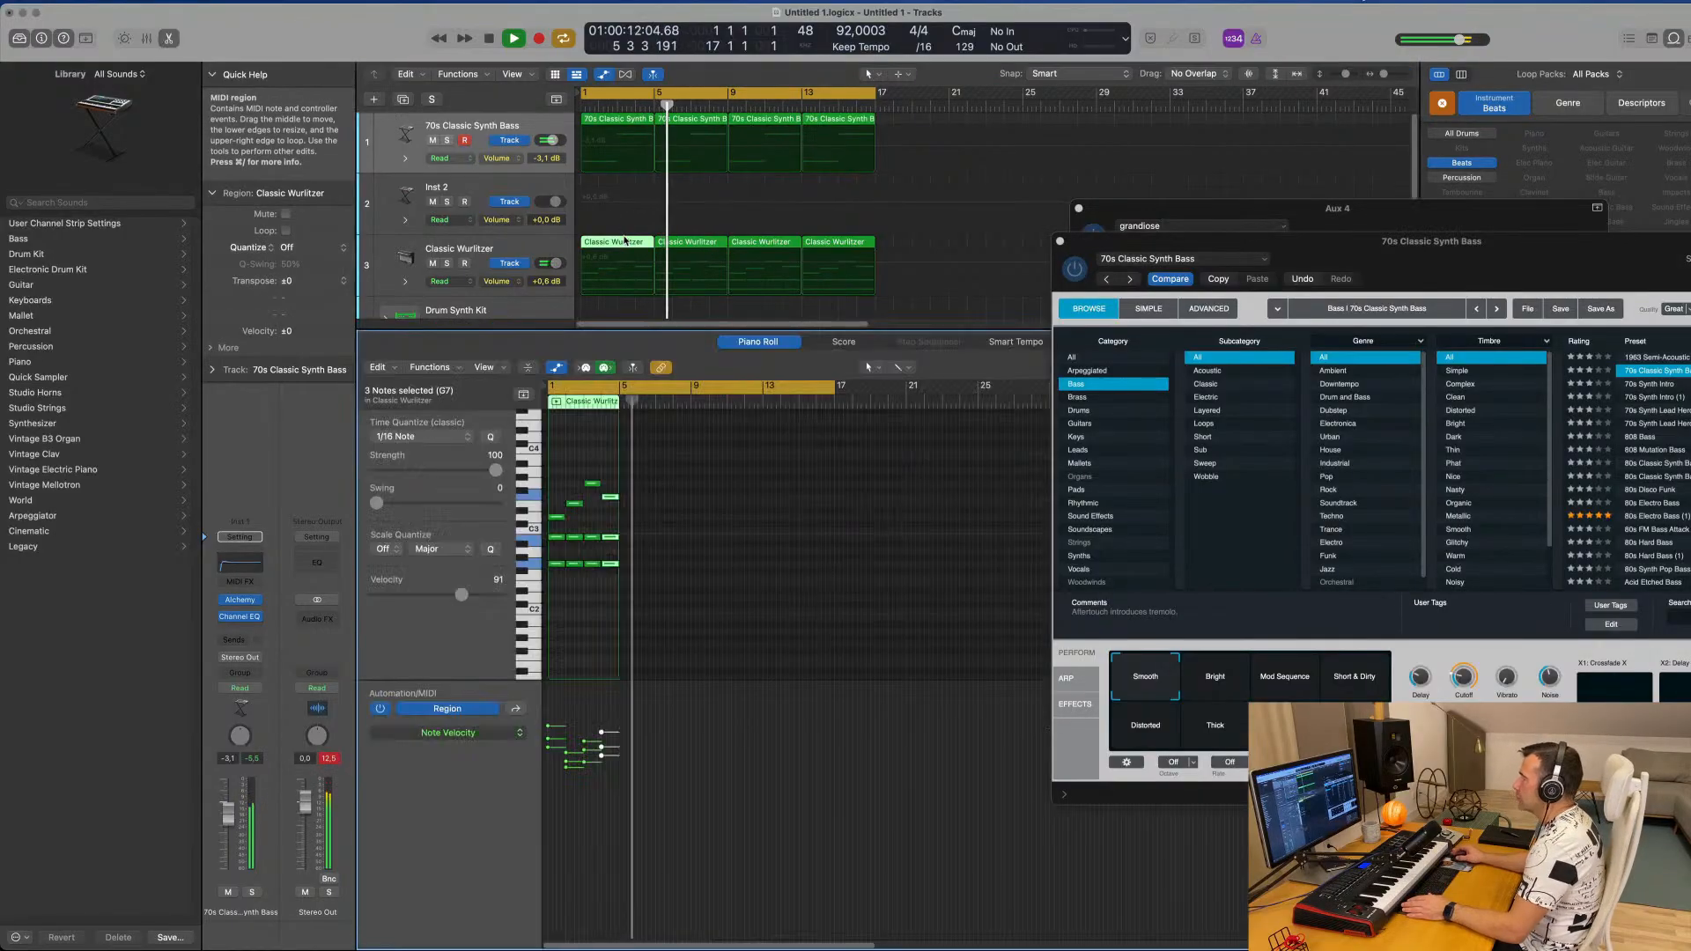
# Raise the second note of the second 70s Classic Synth Bass region by one semitone.
pyautogui.scroll(2, 621, 498)
pyautogui.hscroll(-5, 621, 498)
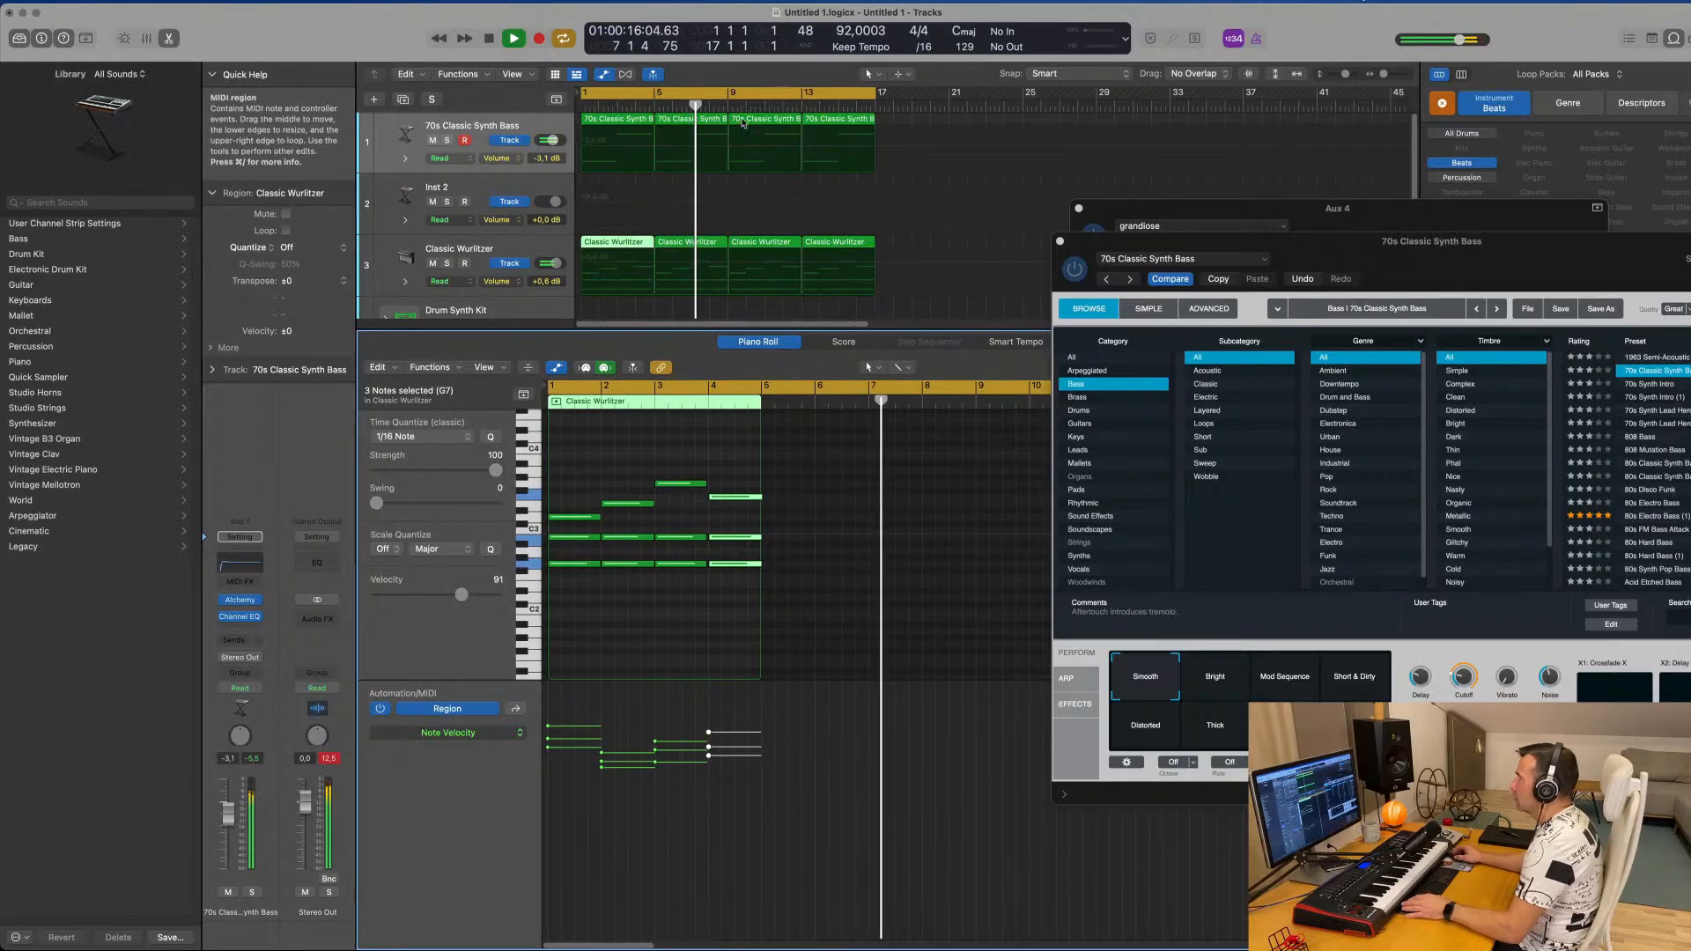
pyautogui.click(698, 115)
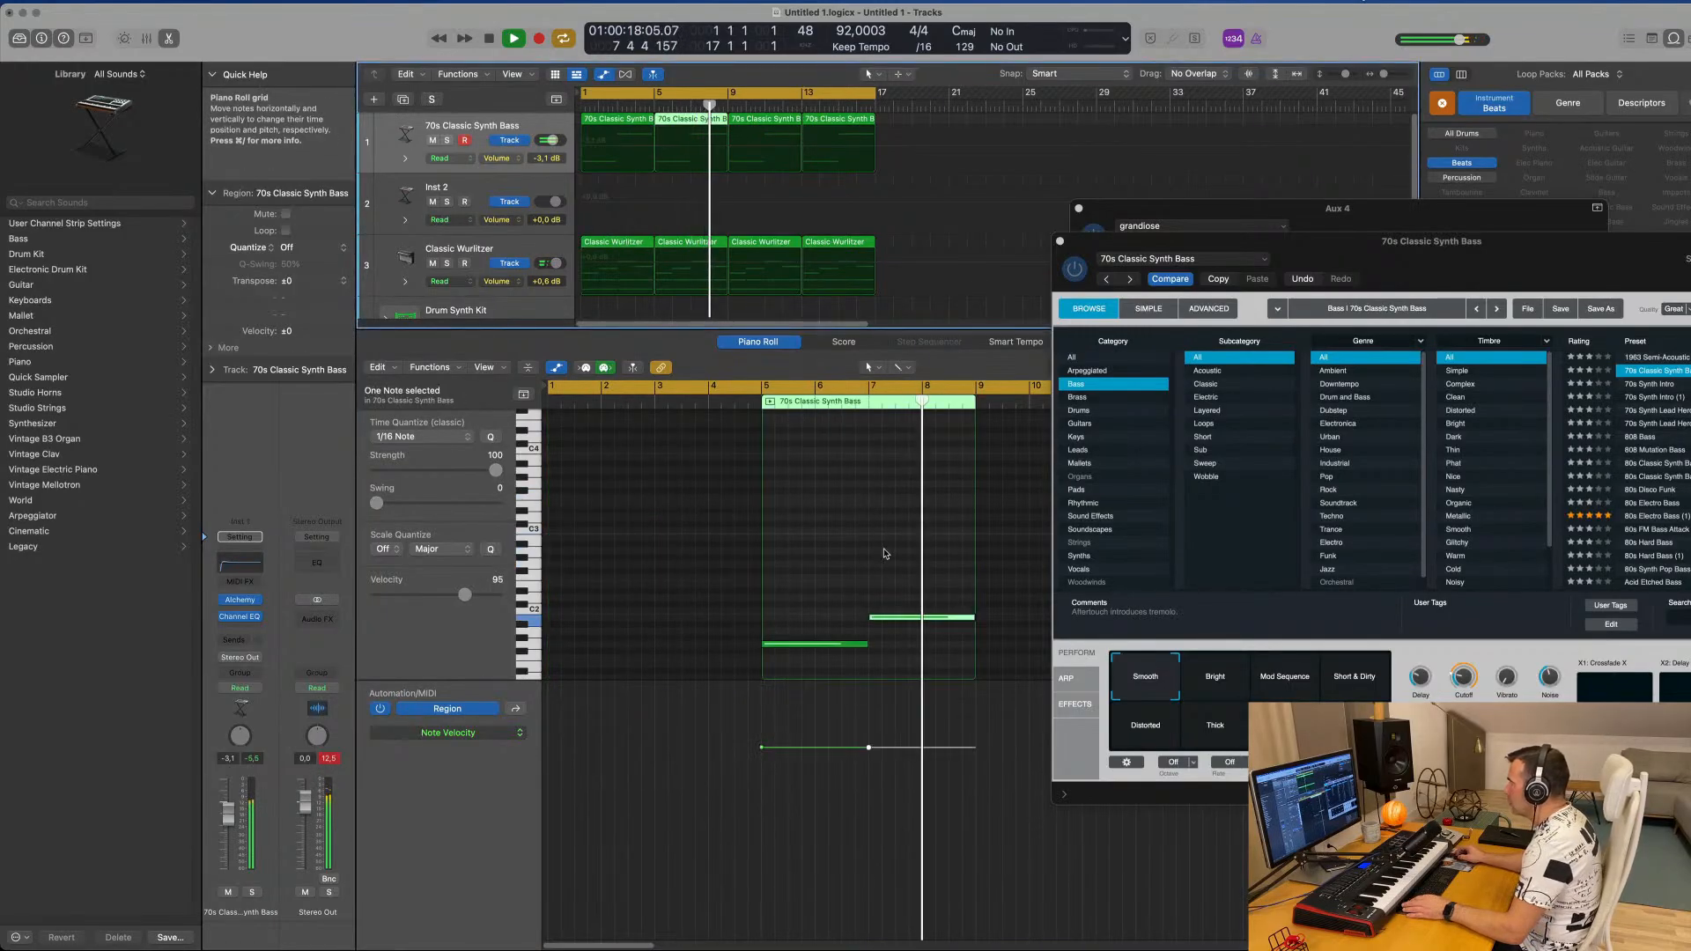
pyautogui.click(909, 619)
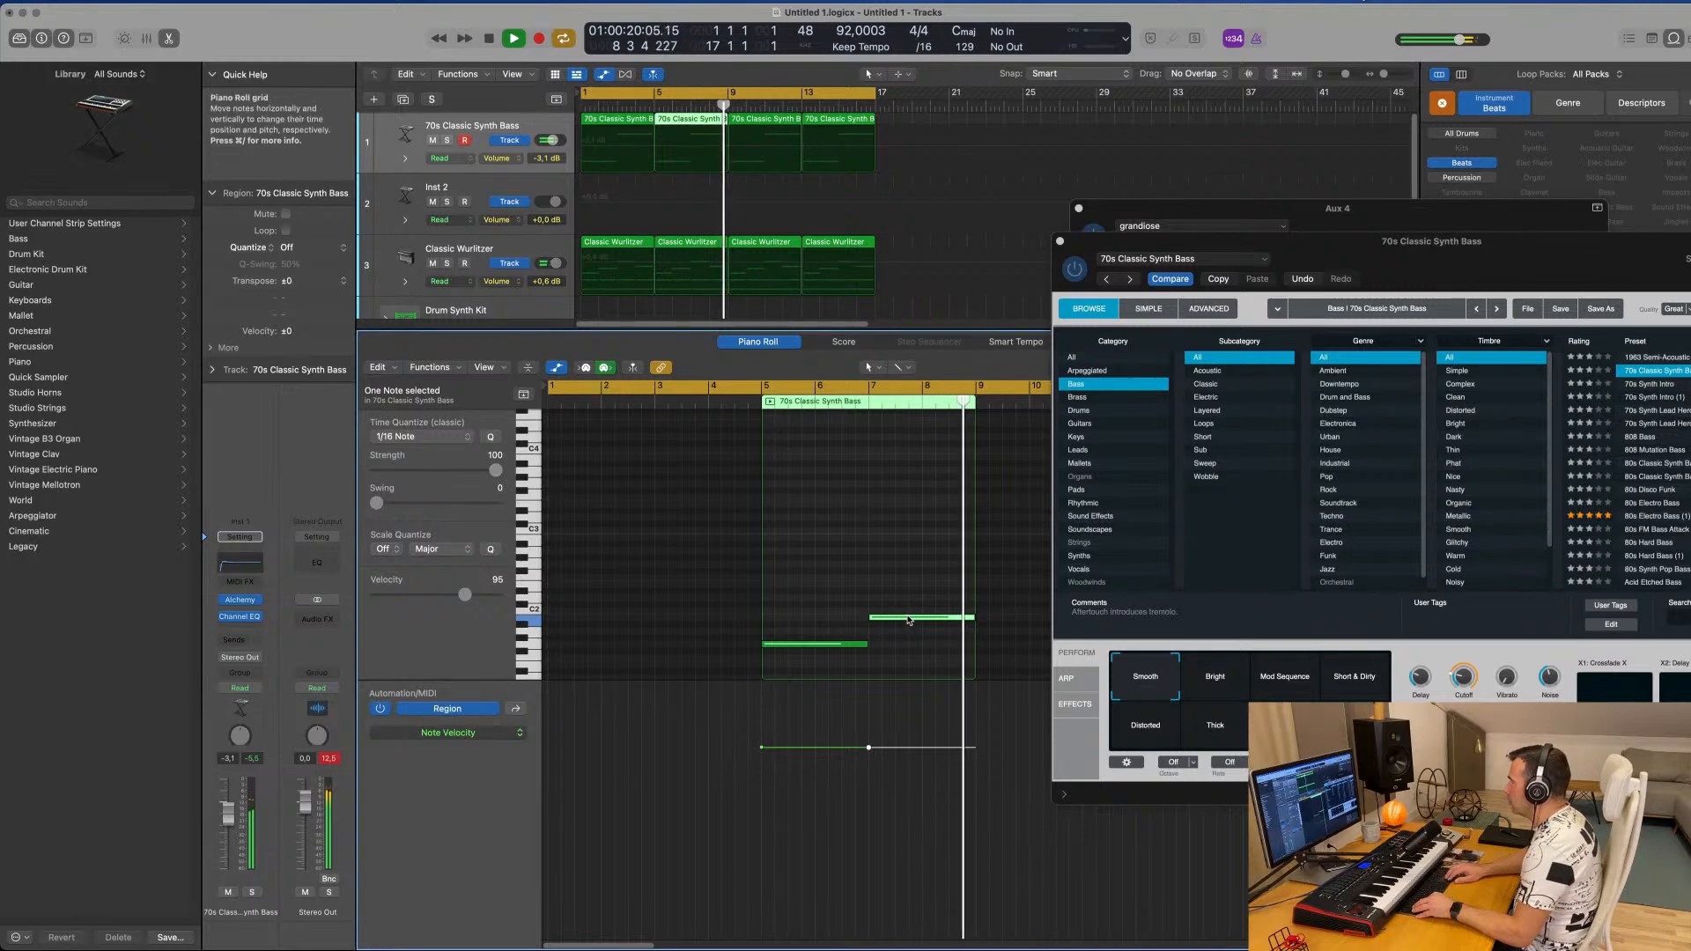
pyautogui.hotkey('alt', 'Up')
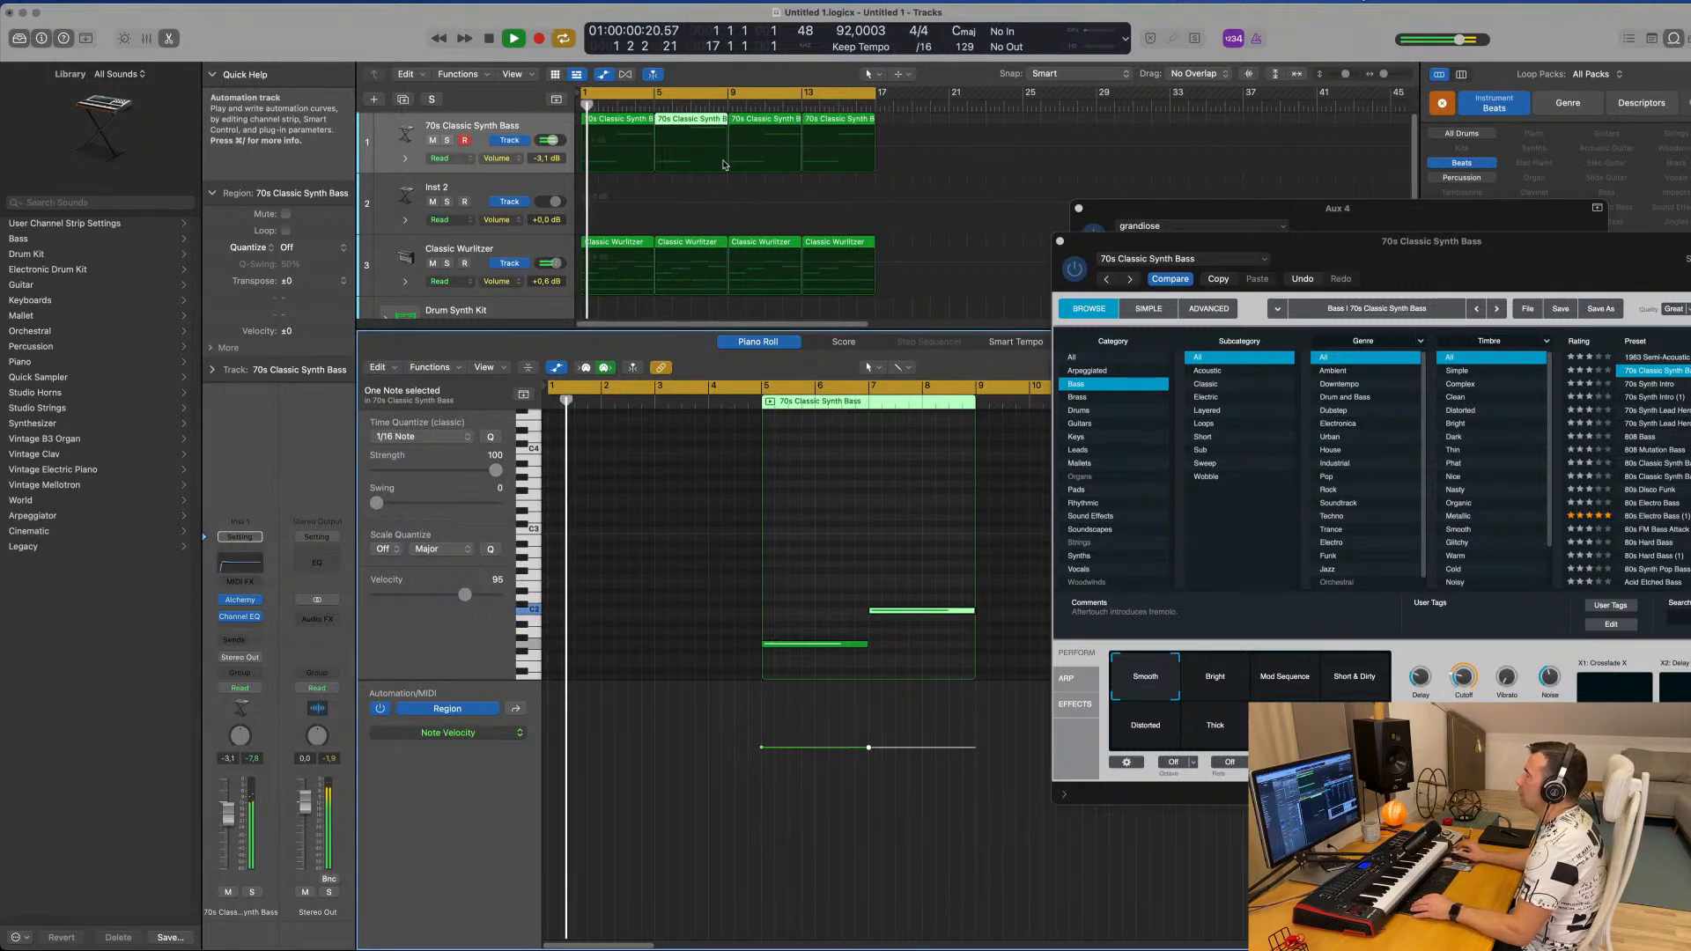
# Raise the second note of the first 70s Classic Synth Bass region by one semitone.
pyautogui.click(624, 123)
pyautogui.click(717, 619)
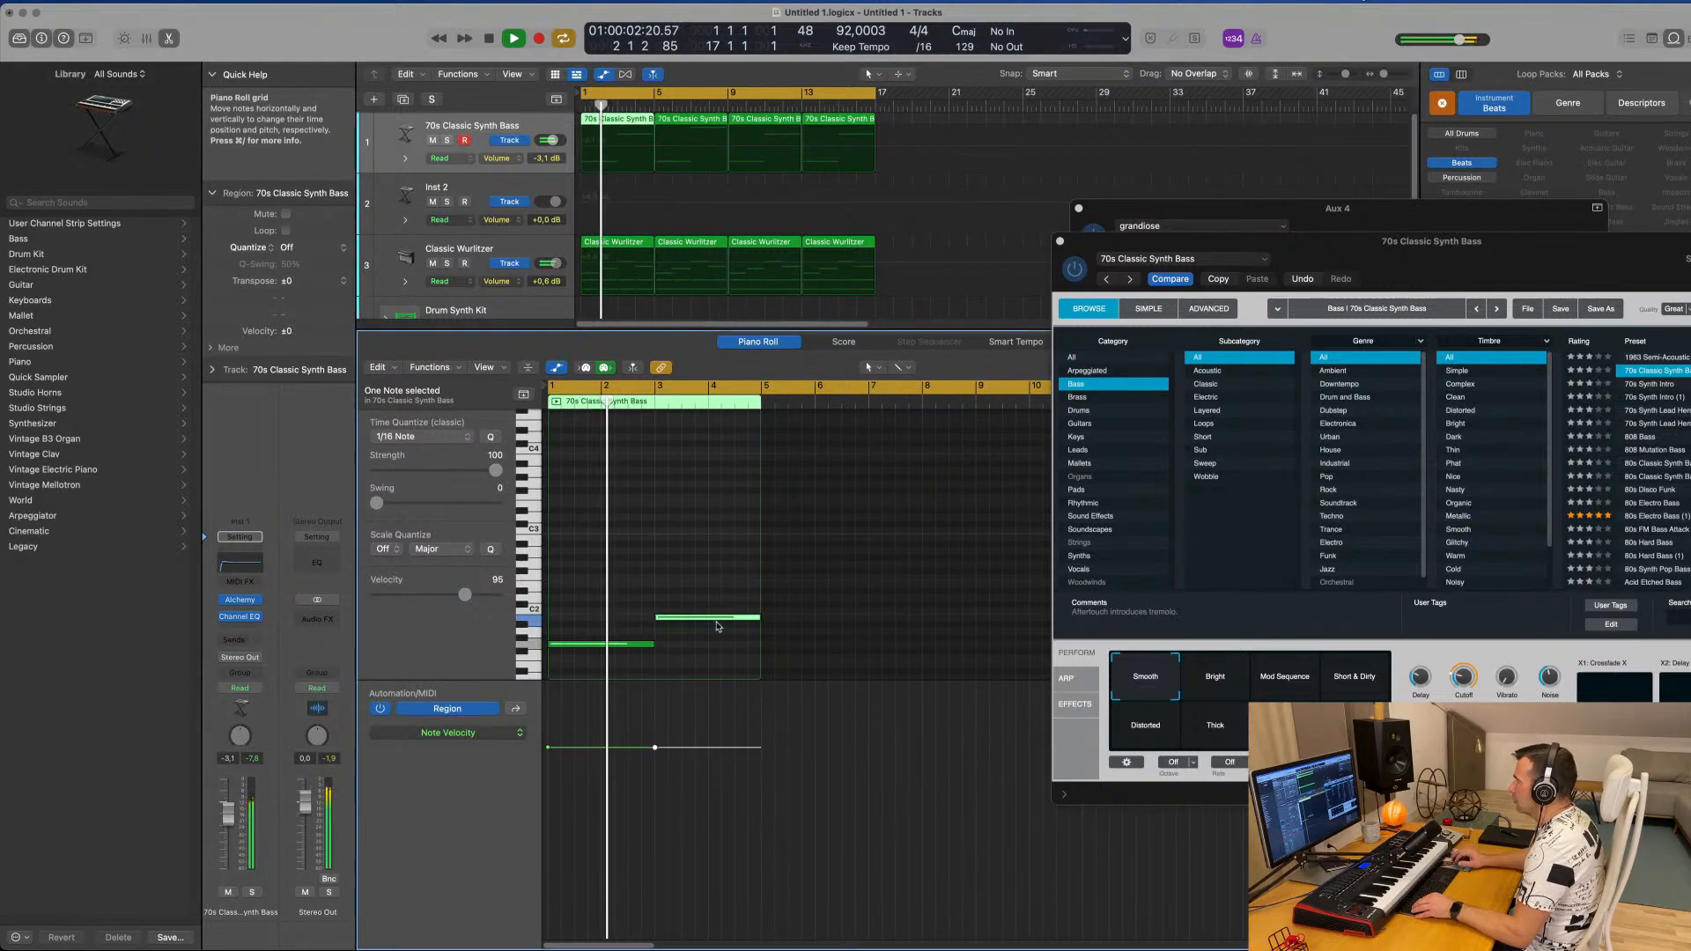
pyautogui.hotkey('alt', 'Up')
pyautogui.hscroll(4, 696, 564)
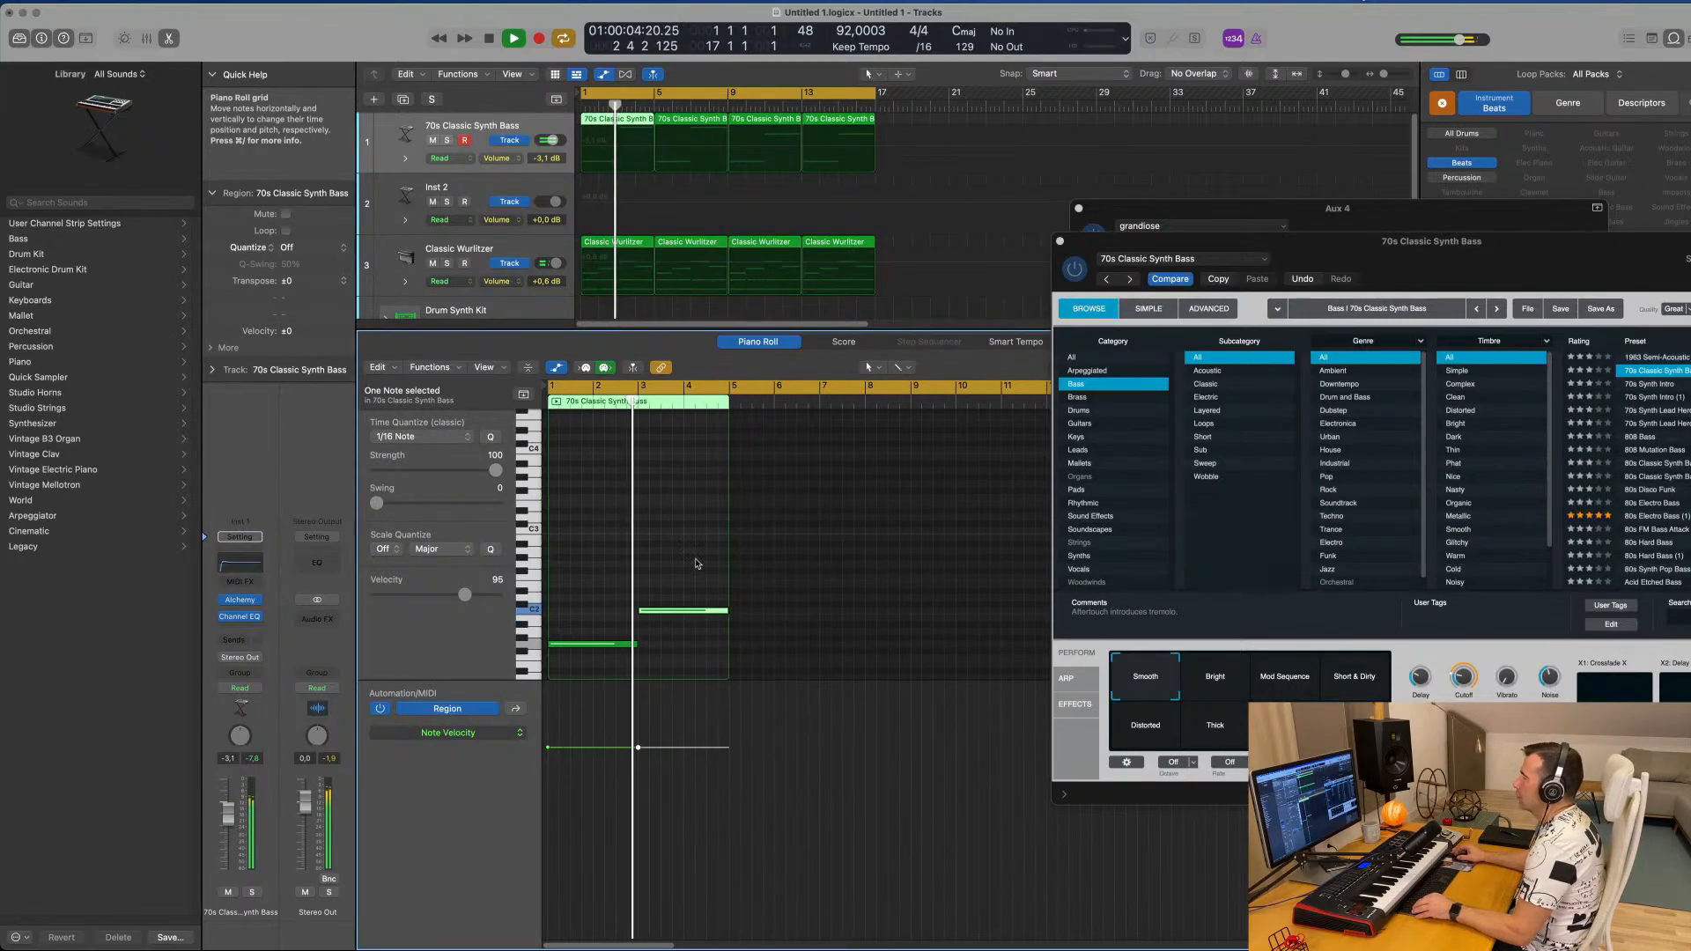
pyautogui.click(614, 560)
pyautogui.hscroll(-1, 621, 546)
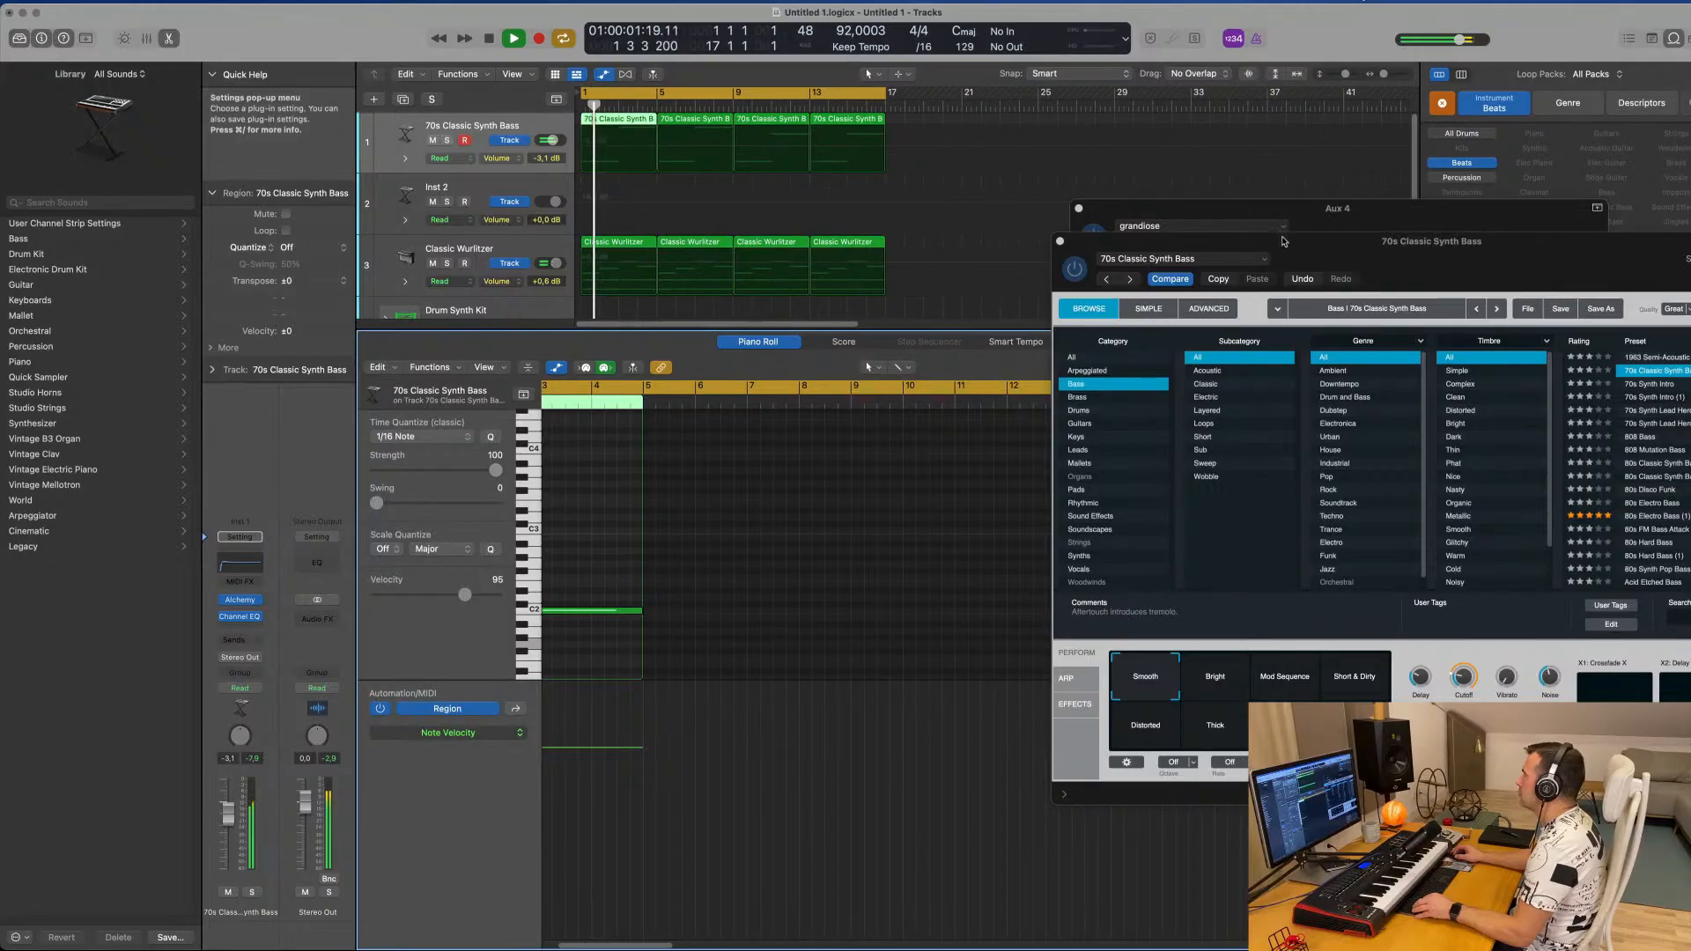
# Move the Alchemy window clear of the bass and Wurlitzer regions and bring the arrangement's start into view.
pyautogui.moveTo(1379, 275); pyautogui.dragTo(1289, 389)
pyautogui.scroll(4, 893, 221)
pyautogui.scroll(-5, 893, 221)
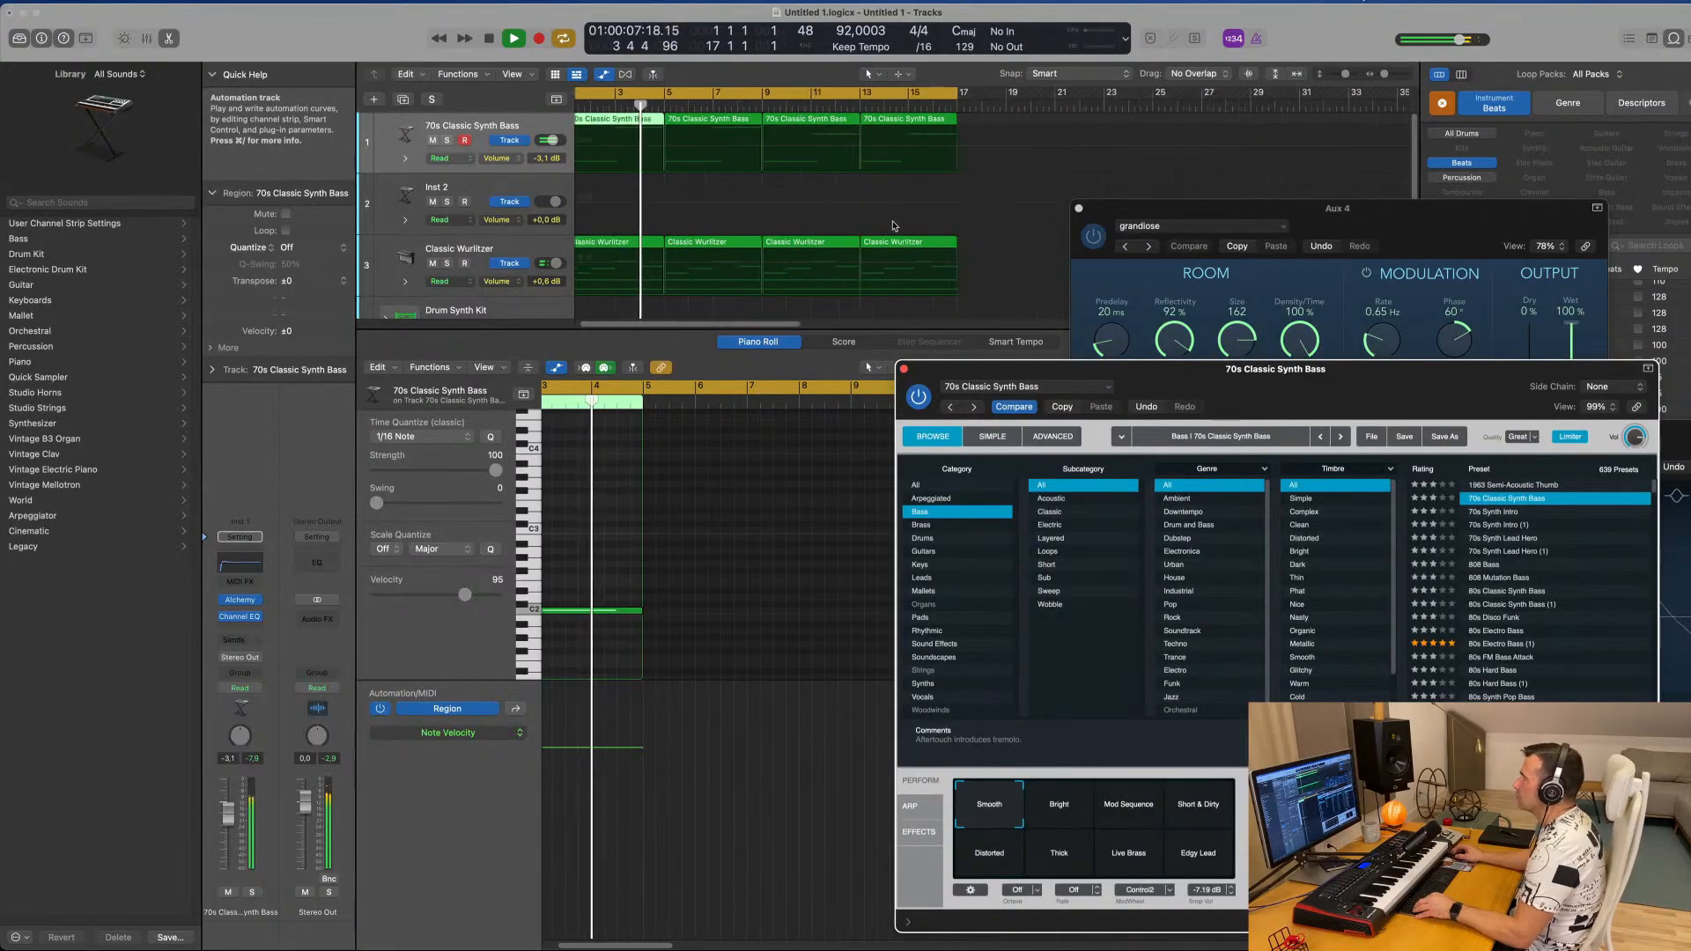
pyautogui.scroll(3, 880, 176)
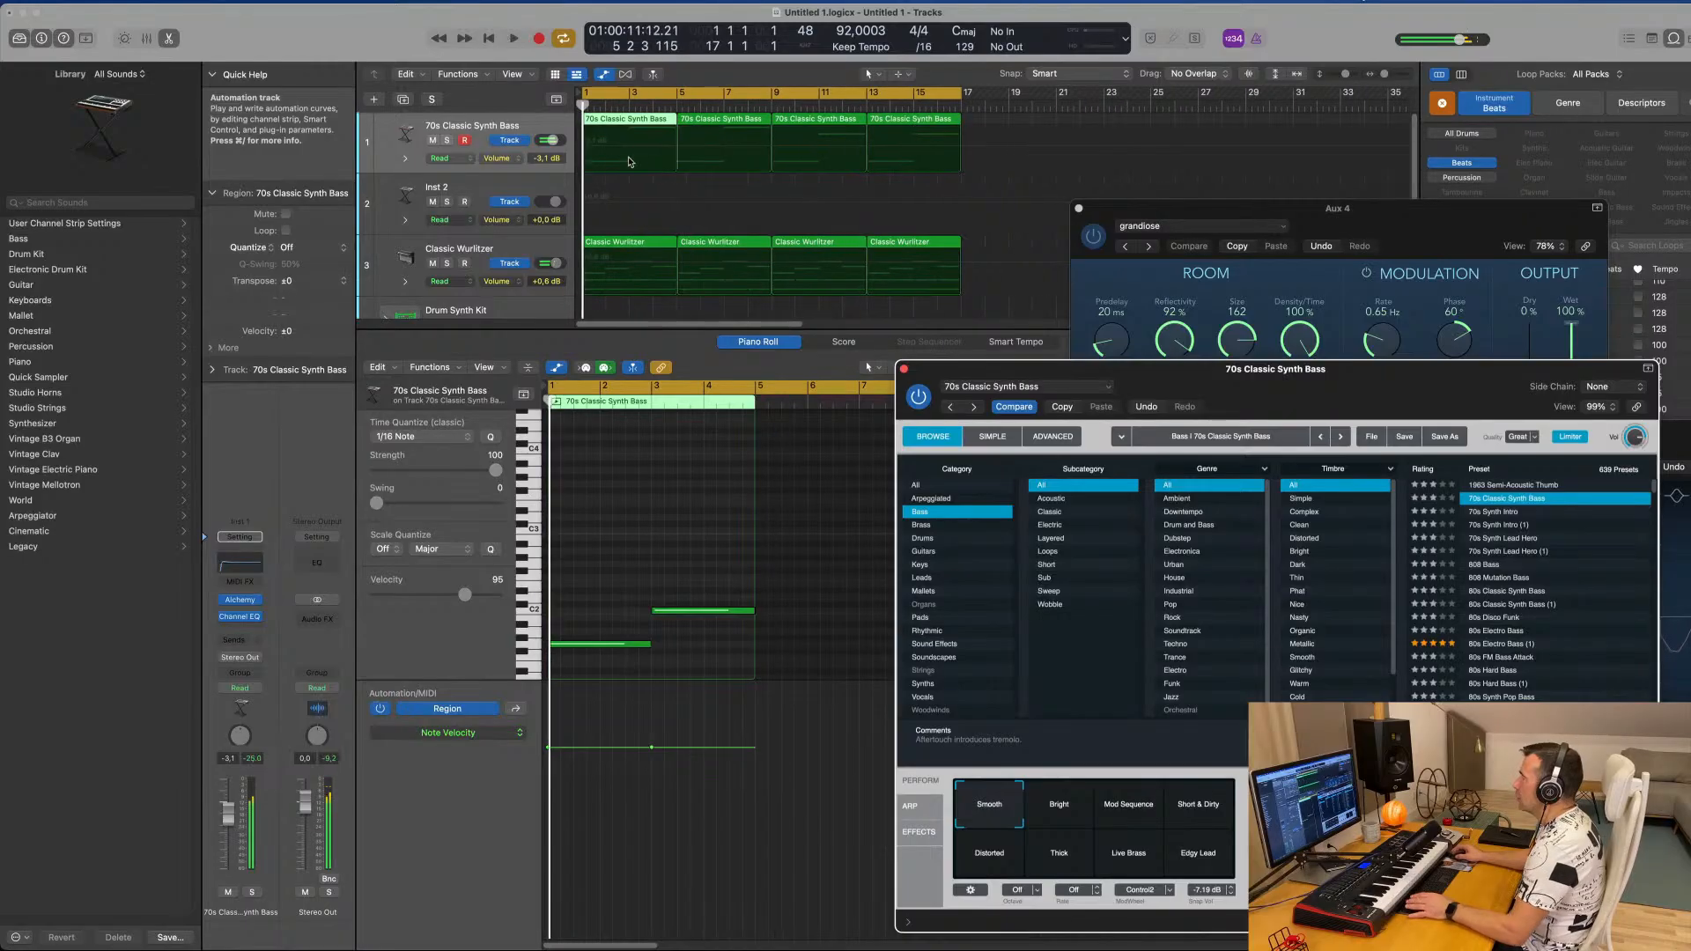
# Duplicate the 70s Classic Synth Bass track and copy the first Classic Wurlitzer region onto the new track at bar 1.
pyautogui.press('super+d')
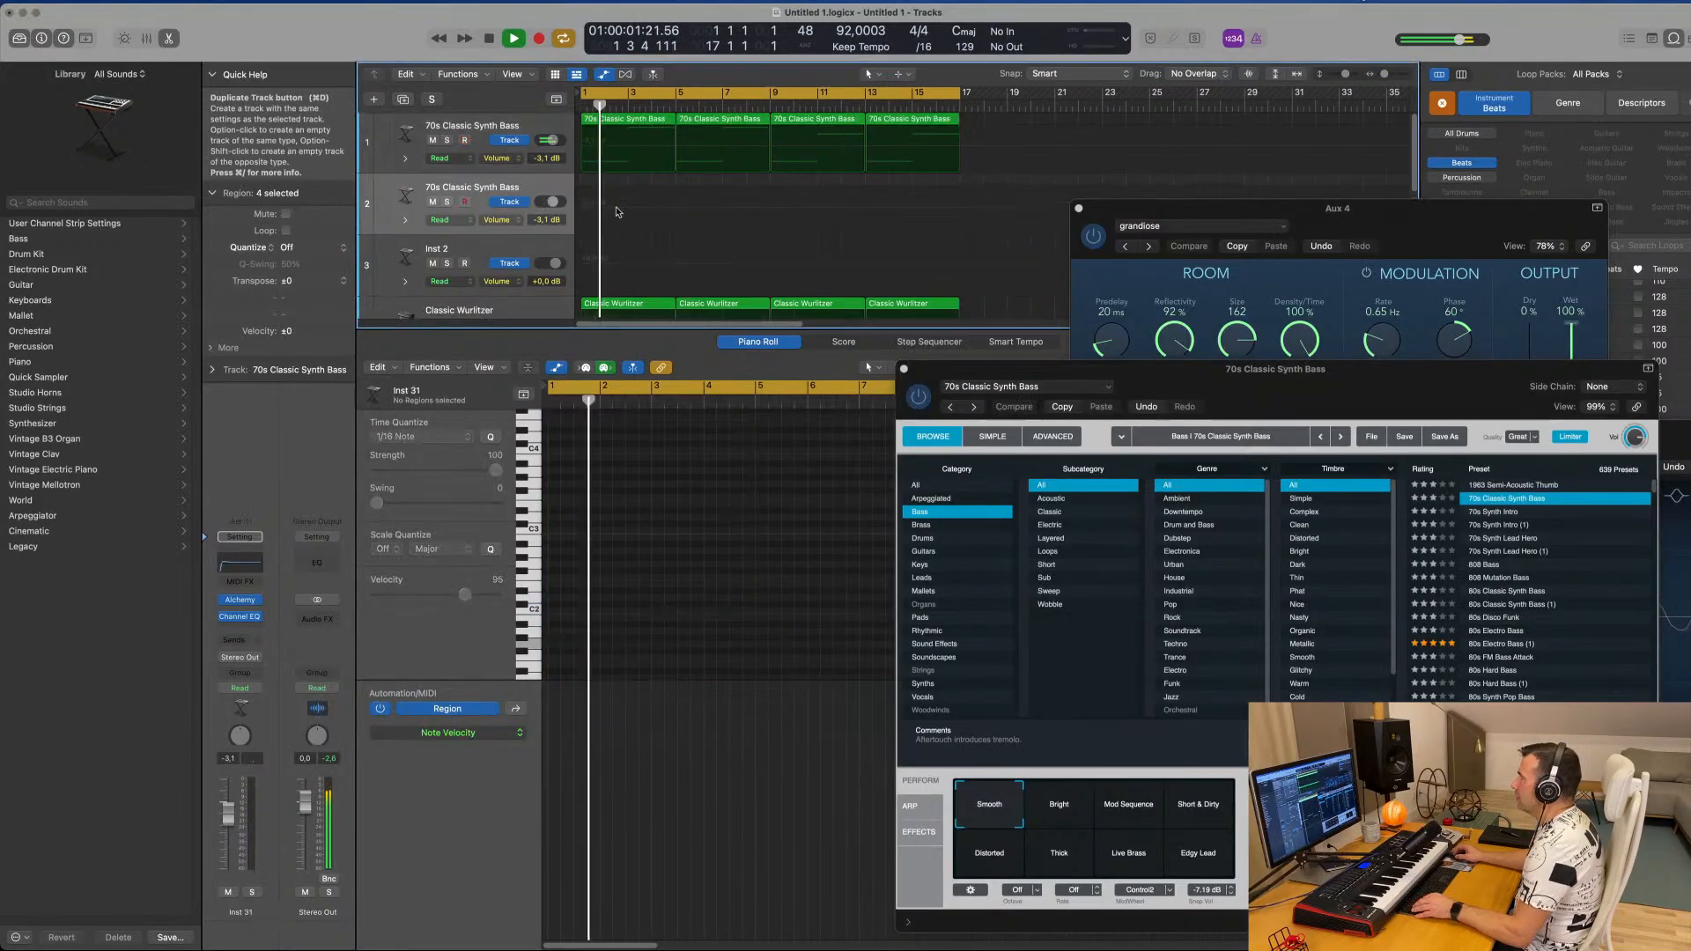
pyautogui.scroll(-2, 645, 279)
pyautogui.moveTo(645, 279); pyautogui.dragTo(634, 174)
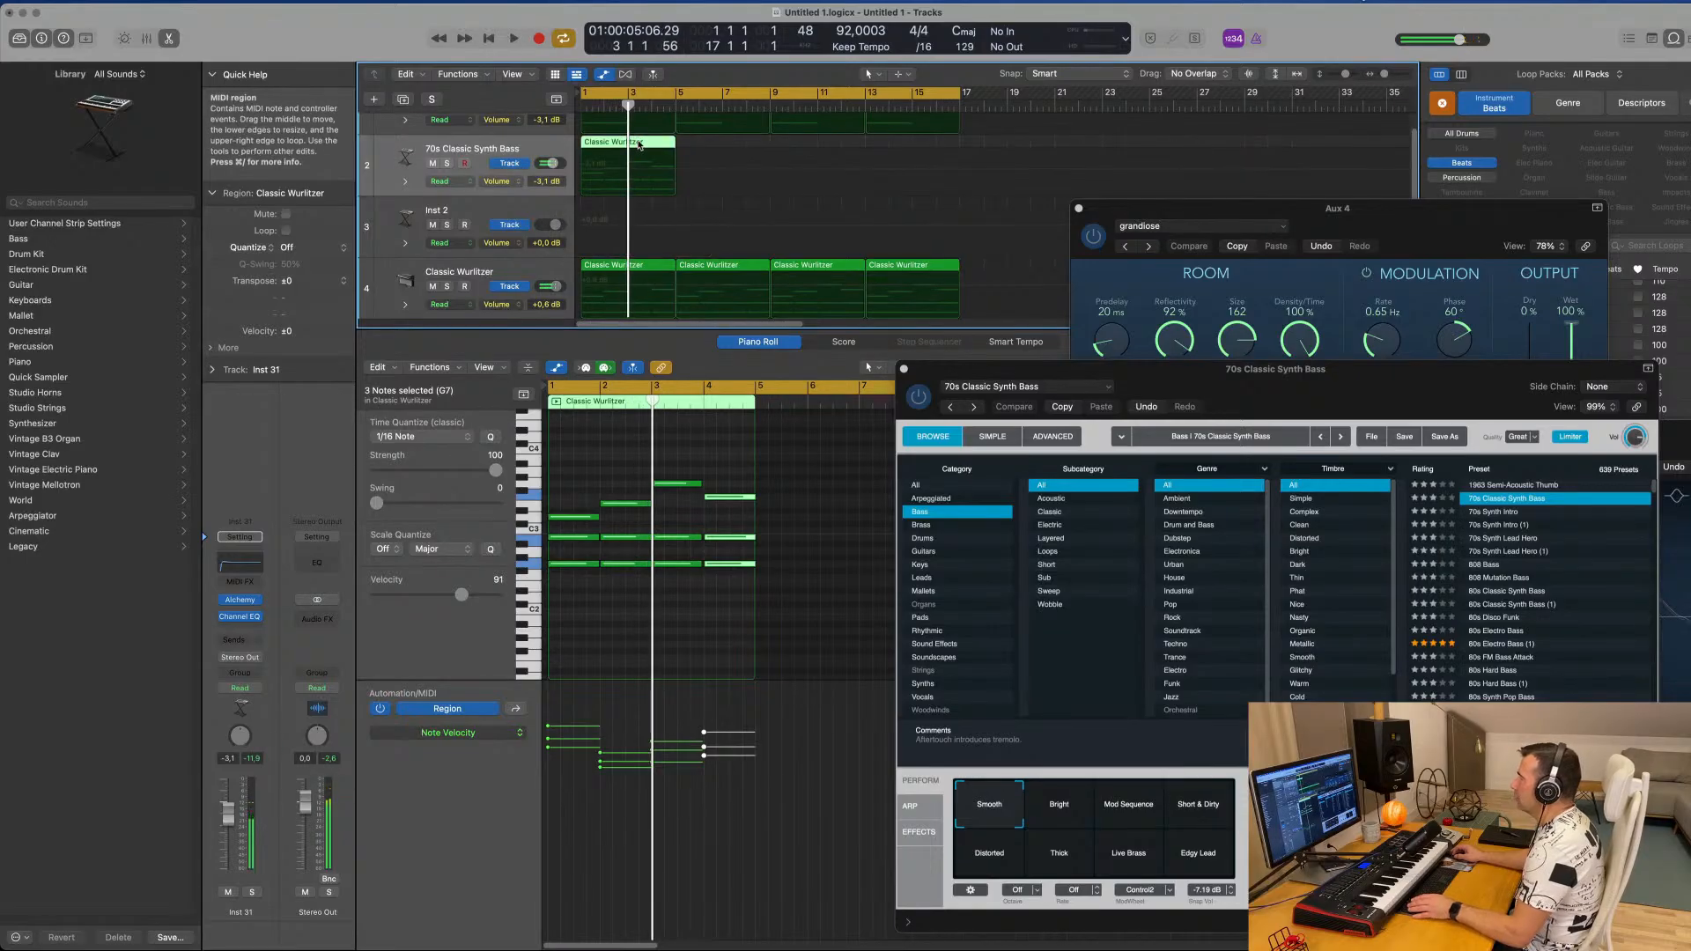
pyautogui.press('e')
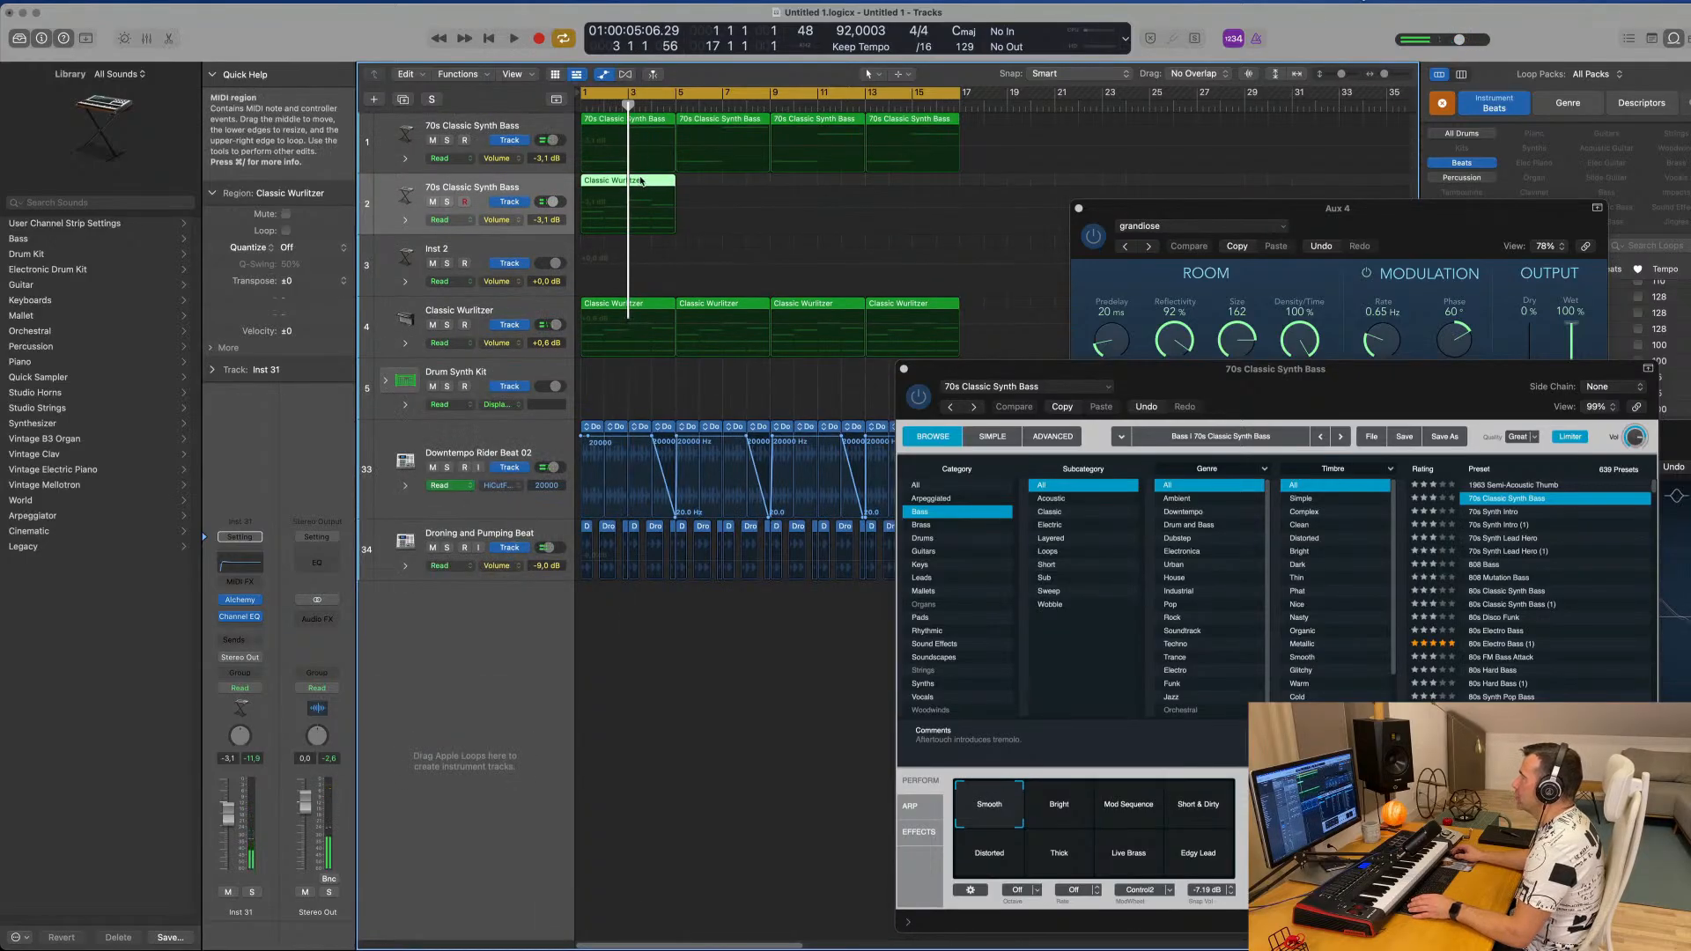
# Delete the lower chord notes from the copied Wurlitzer region and transpose the remaining top notes down two octaves.
pyautogui.press('e')
pyautogui.moveTo(576, 535); pyautogui.dragTo(735, 582)
pyautogui.moveTo(581, 476); pyautogui.dragTo(747, 557)
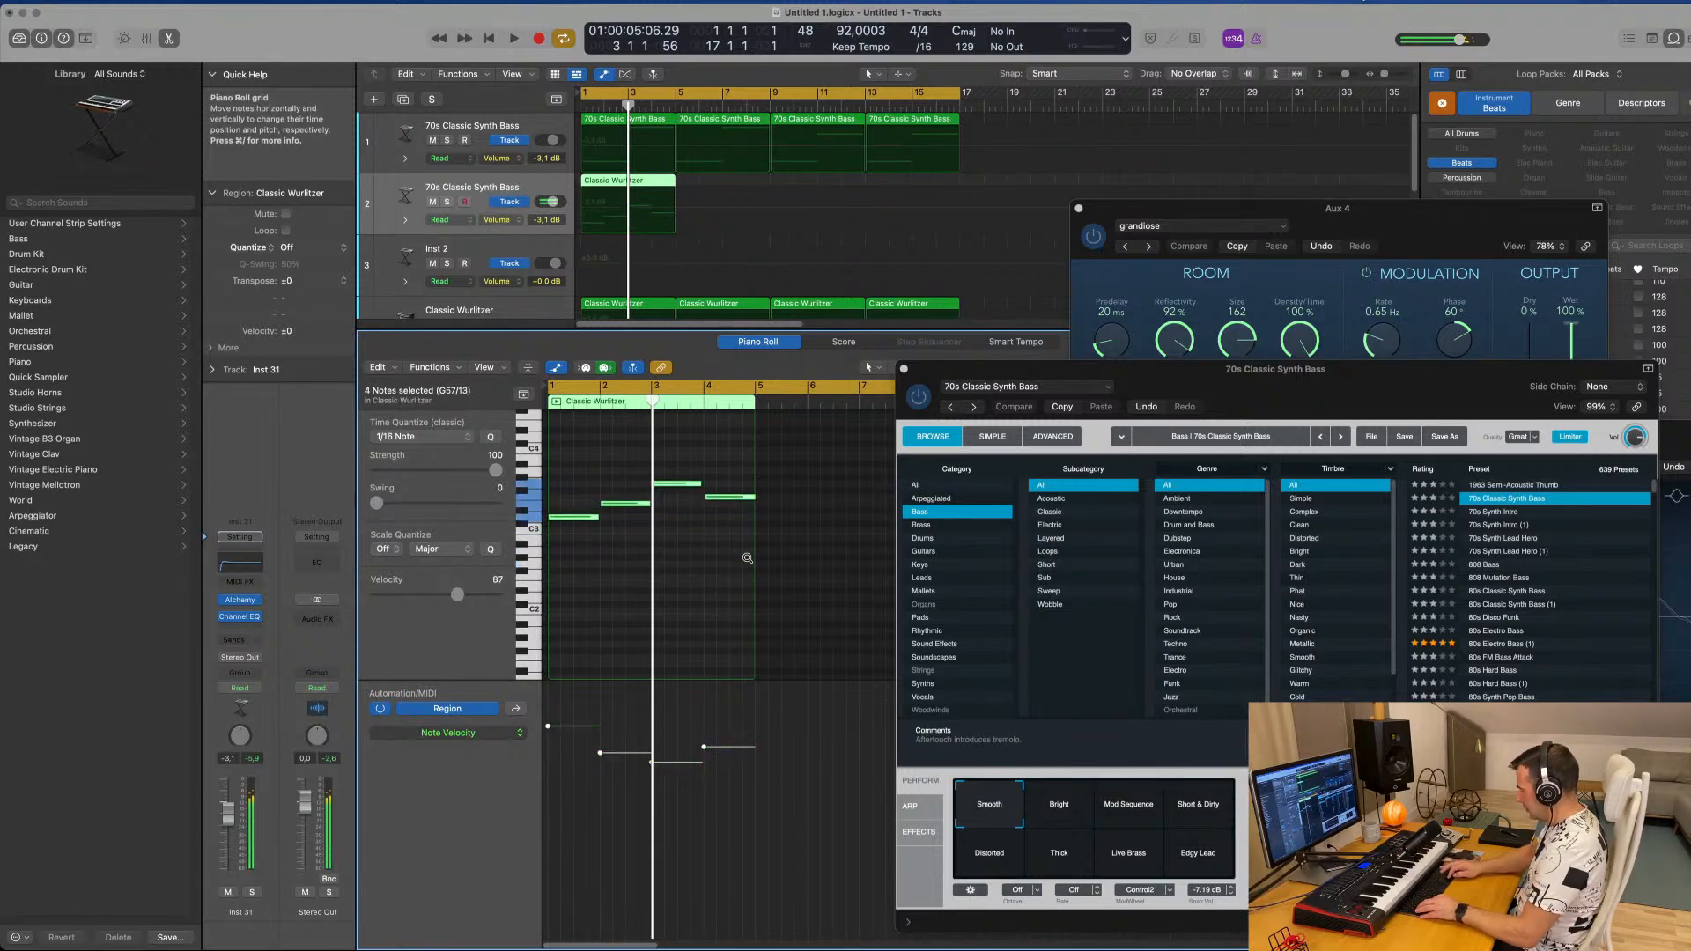
pyautogui.press('space')
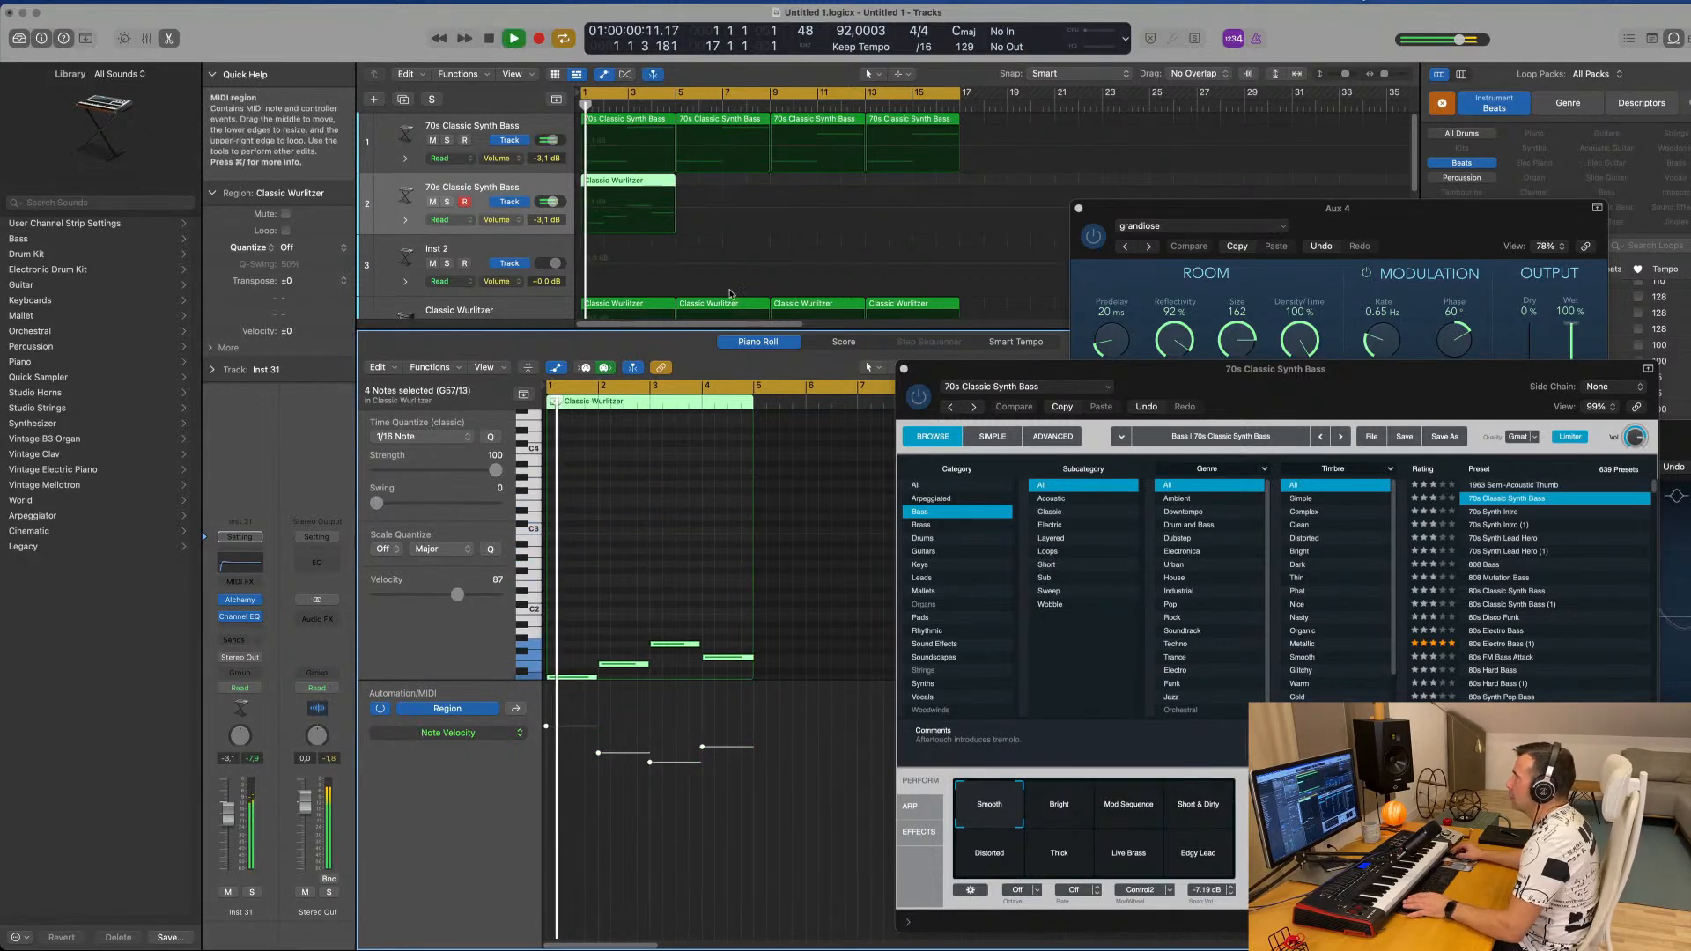
# Mute the original bass track and audition the transposed Wurlitzer melody on the duplicate bass track from bar 1.
pyautogui.press('space')
pyautogui.press('v')
pyautogui.press('v')
pyautogui.press('space')
pyautogui.click(433, 141)
pyautogui.press('space')
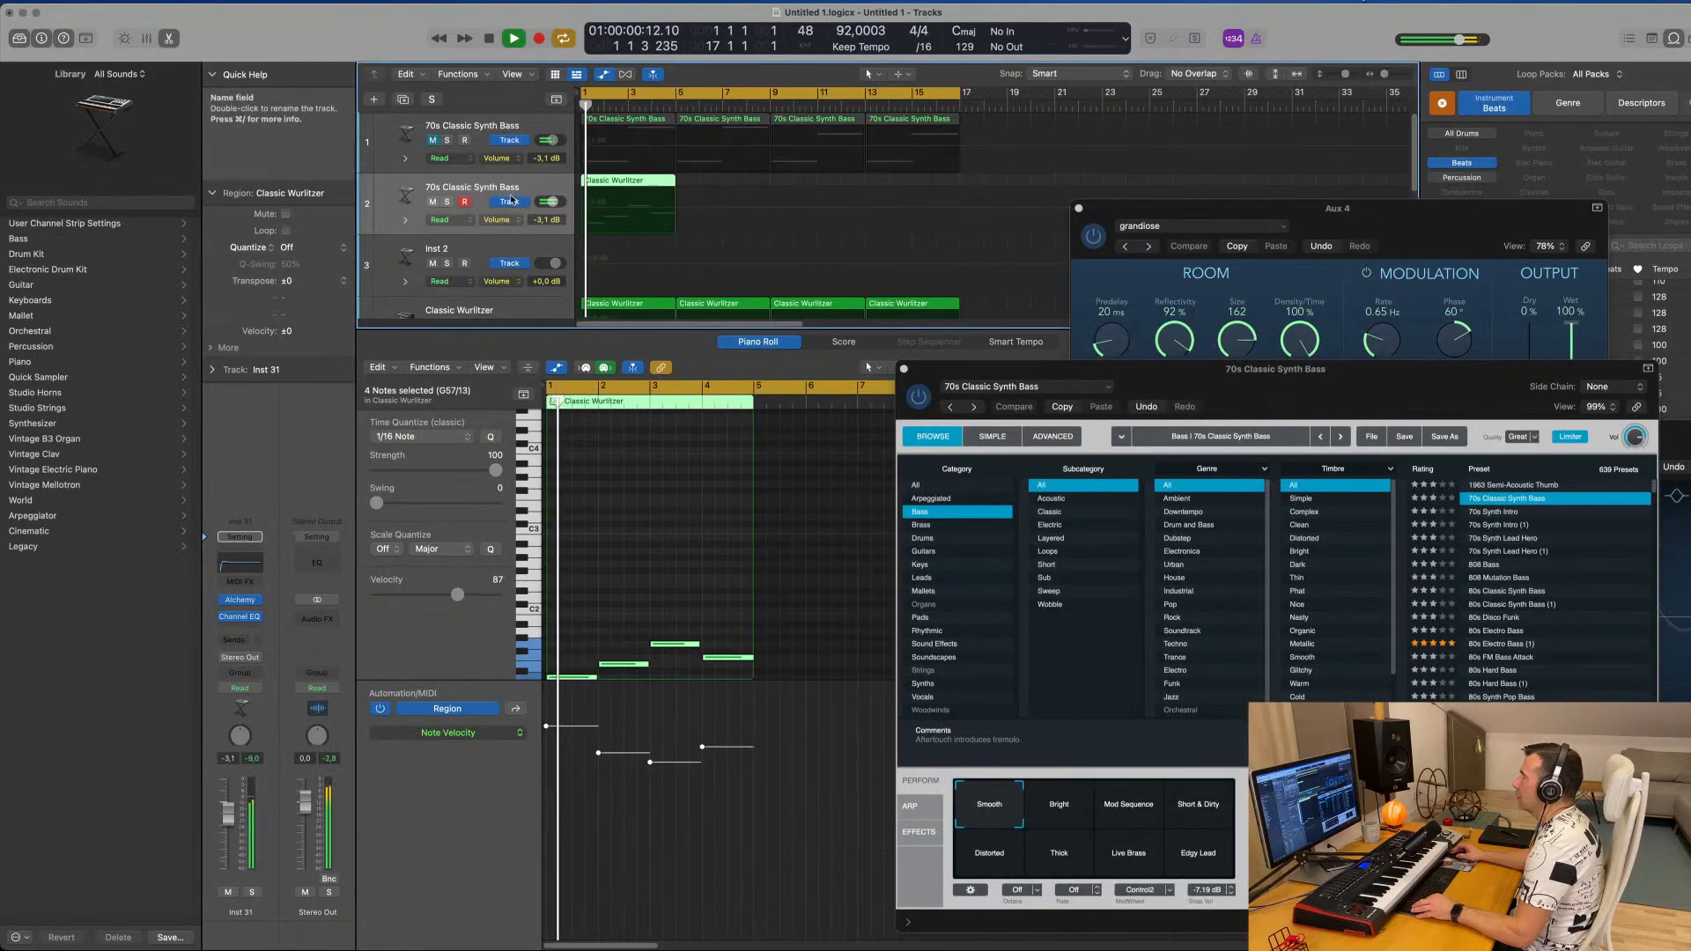
pyautogui.scroll(5, 519, 204)
pyautogui.scroll(-3, 519, 204)
pyautogui.scroll(-2, 518, 203)
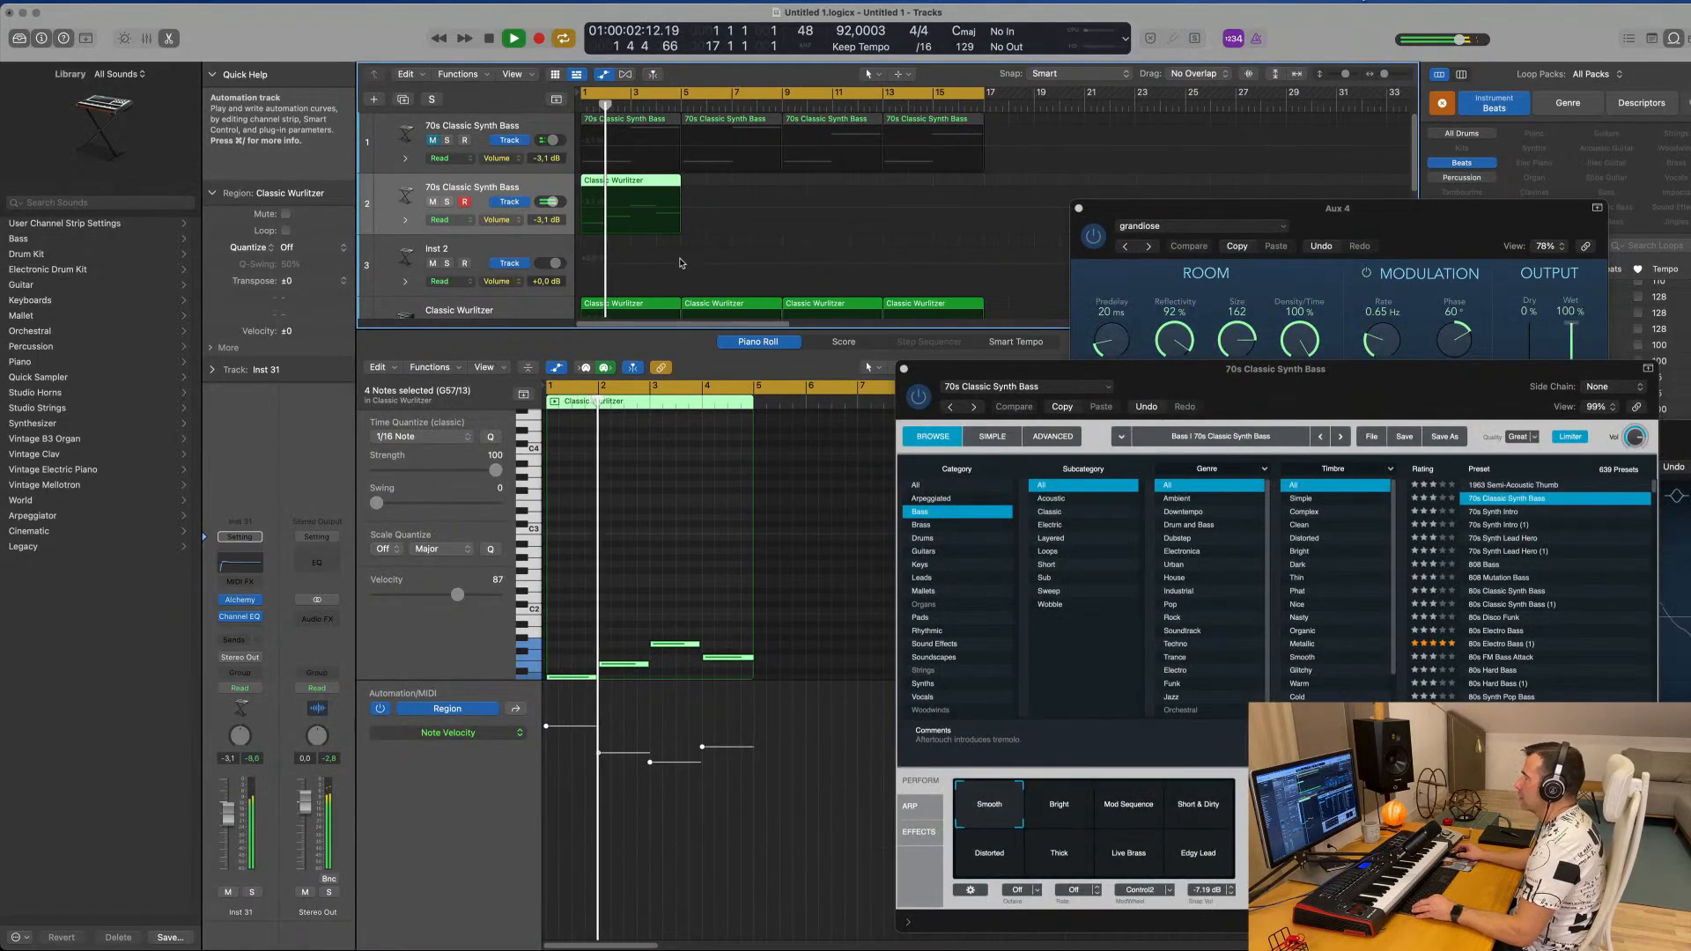
pyautogui.scroll(5, 732, 268)
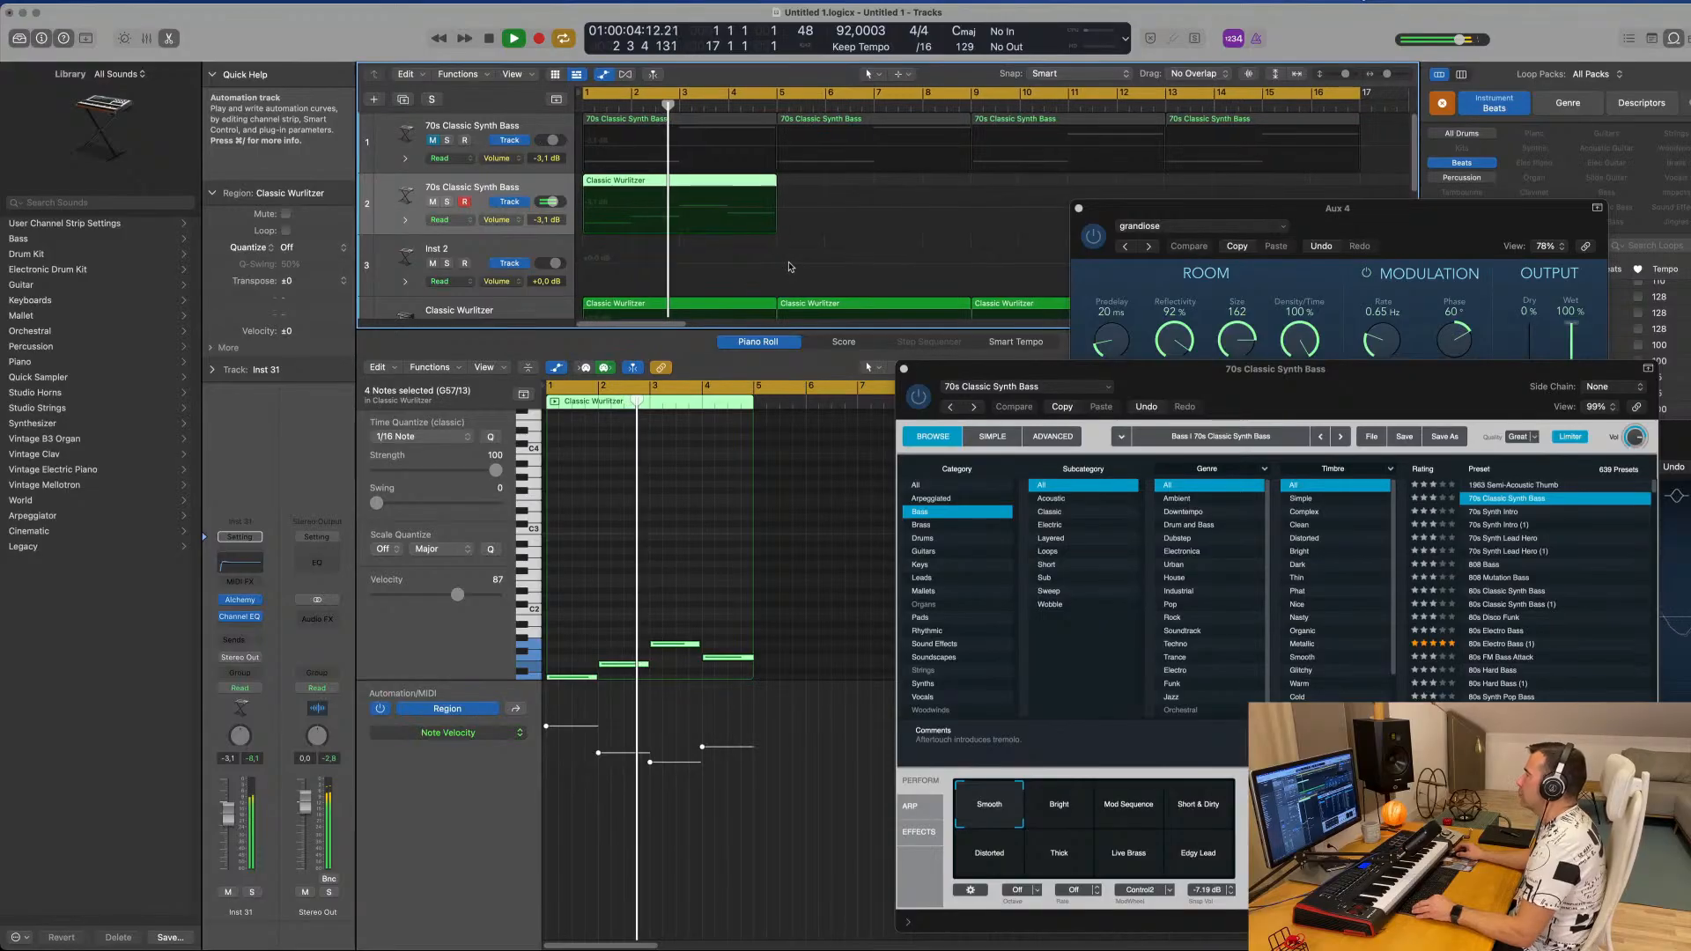
pyautogui.scroll(-5, 788, 265)
pyautogui.scroll(2, 792, 259)
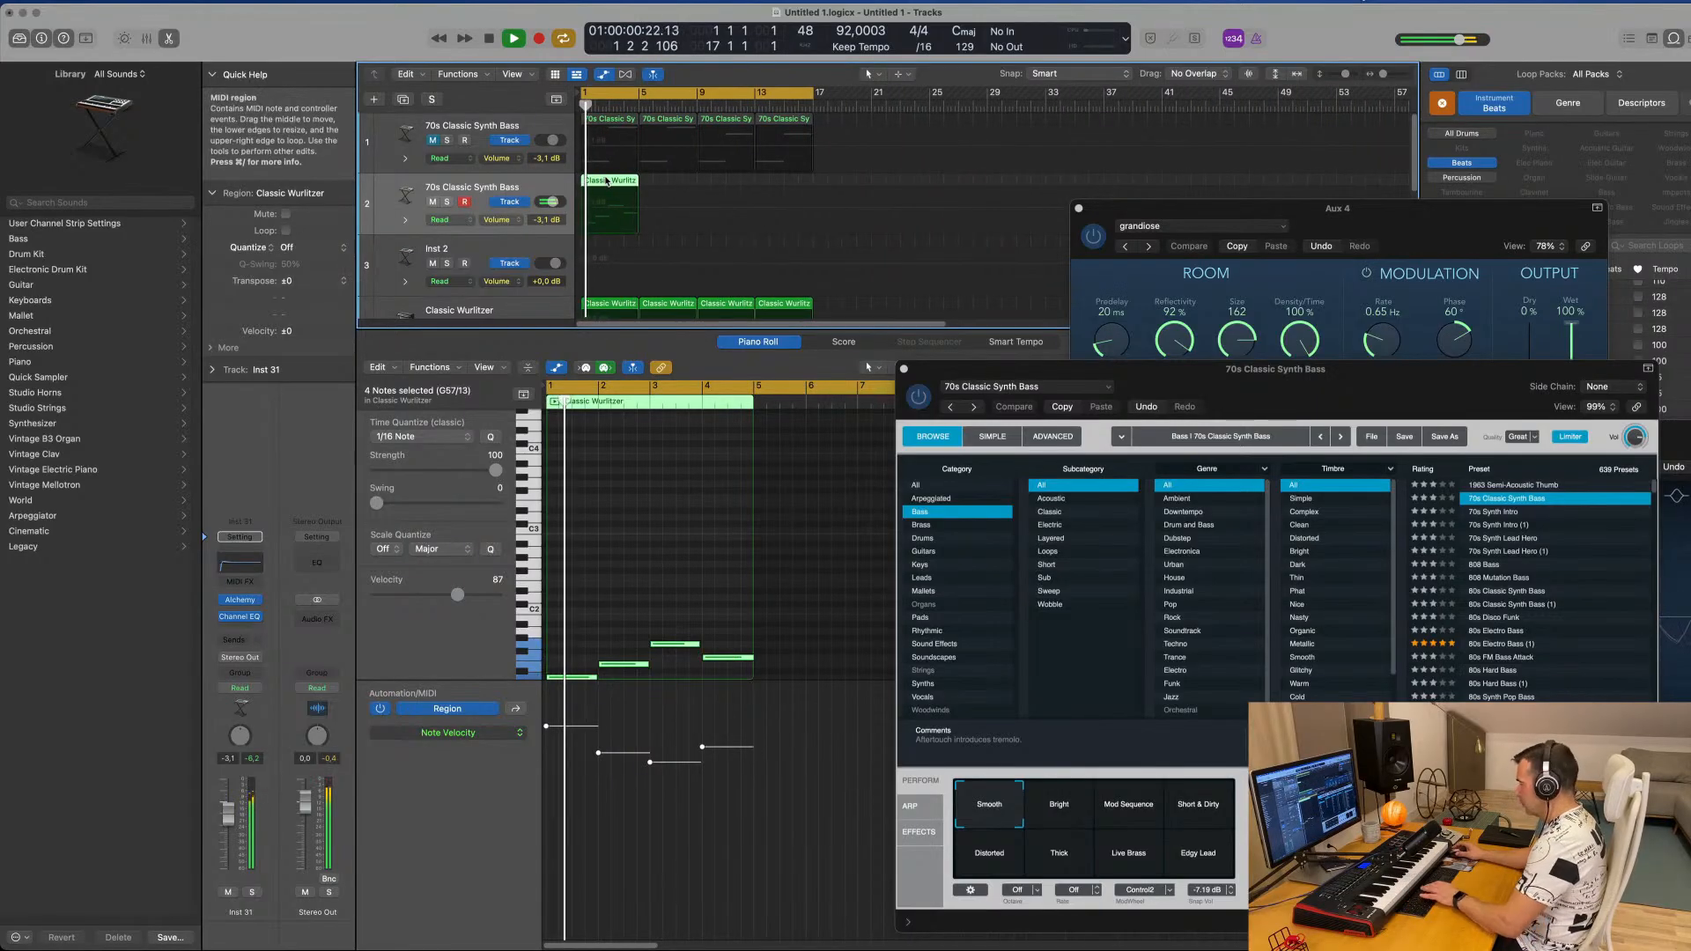
# Delete the copied Wurlitzer region, then unmute the original bass track and play the groove from the start.
pyautogui.press('Delete')
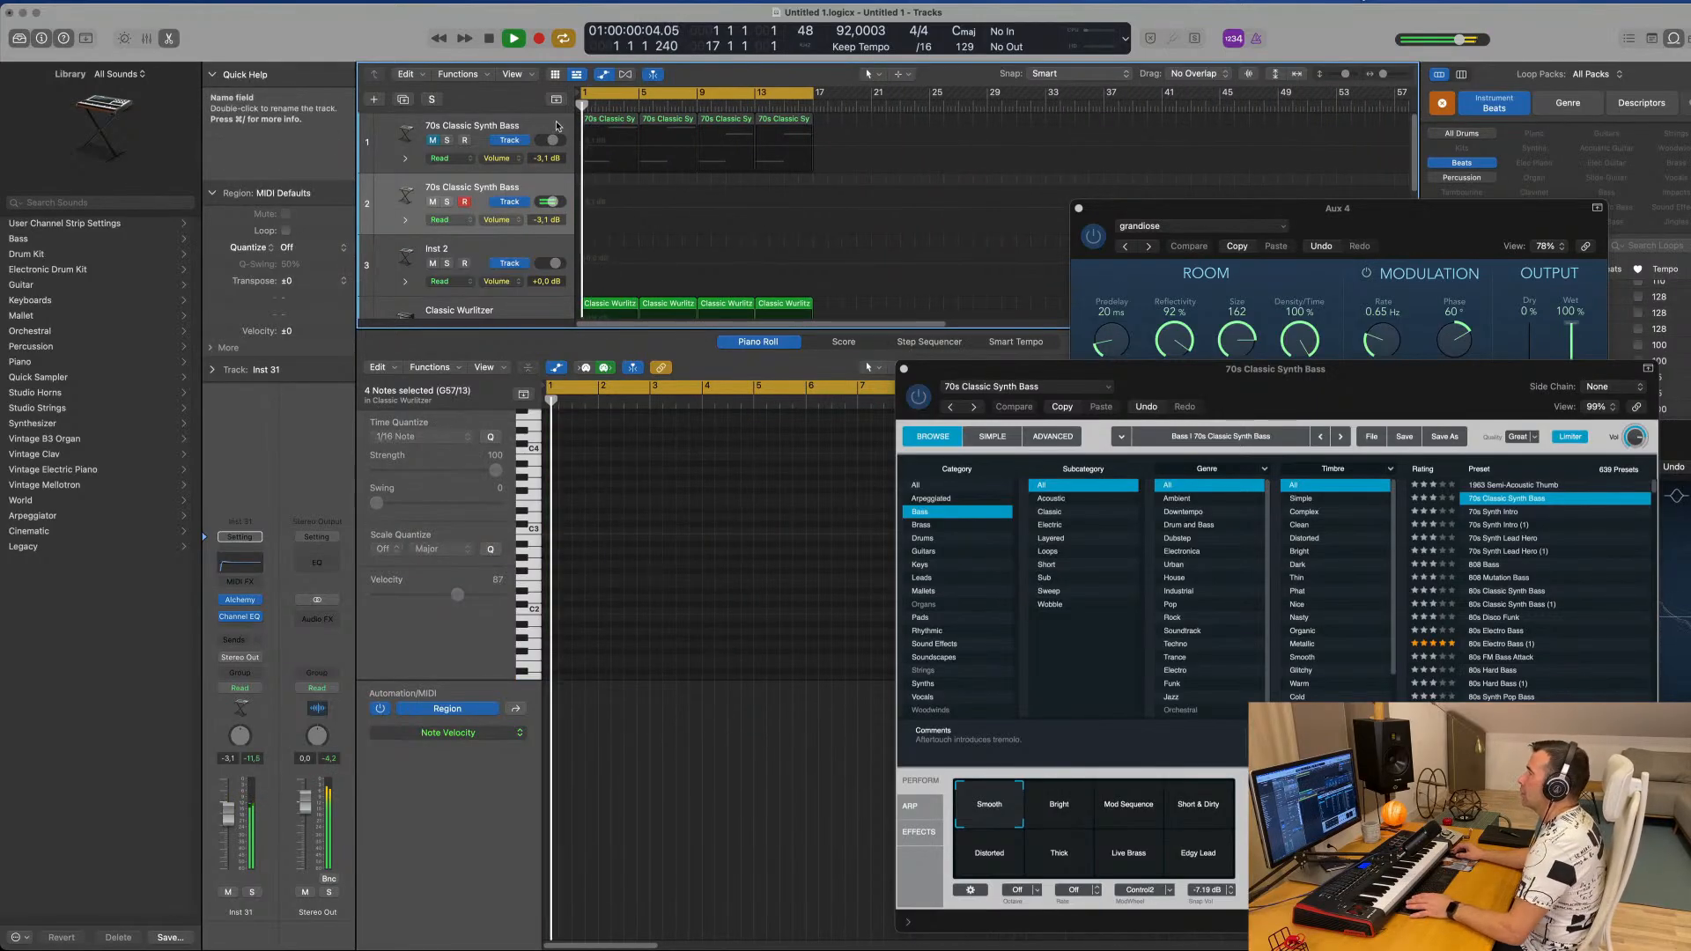
pyautogui.click(556, 119)
pyautogui.press('Return')
pyautogui.click(433, 141)
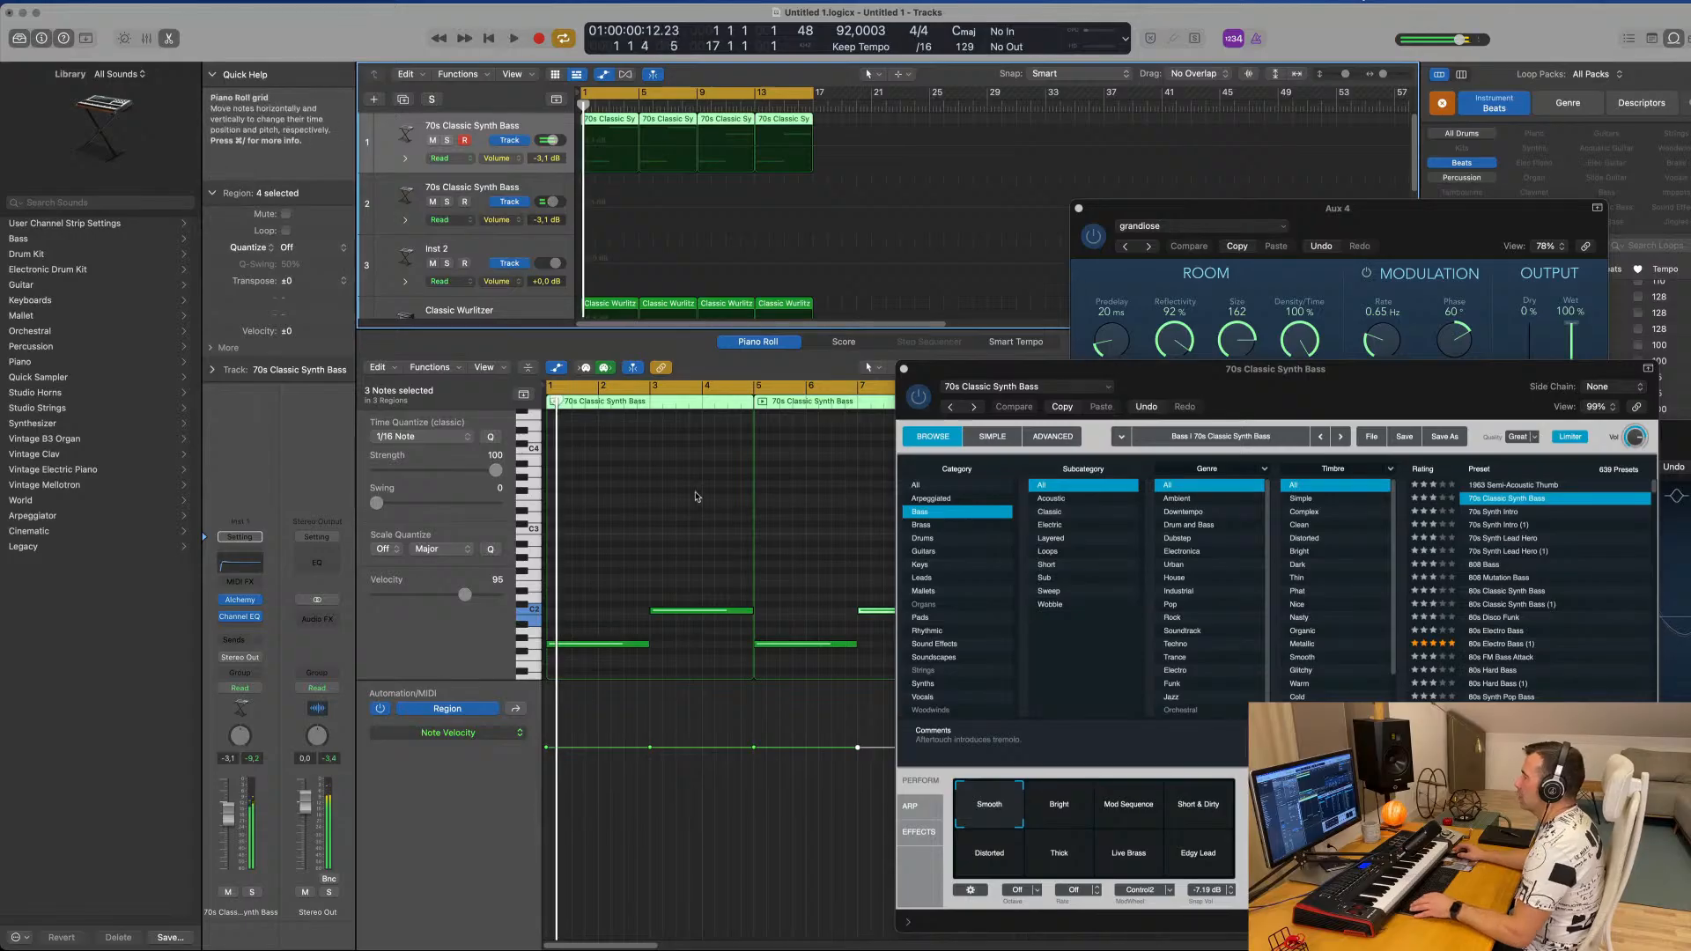
pyautogui.press('space')
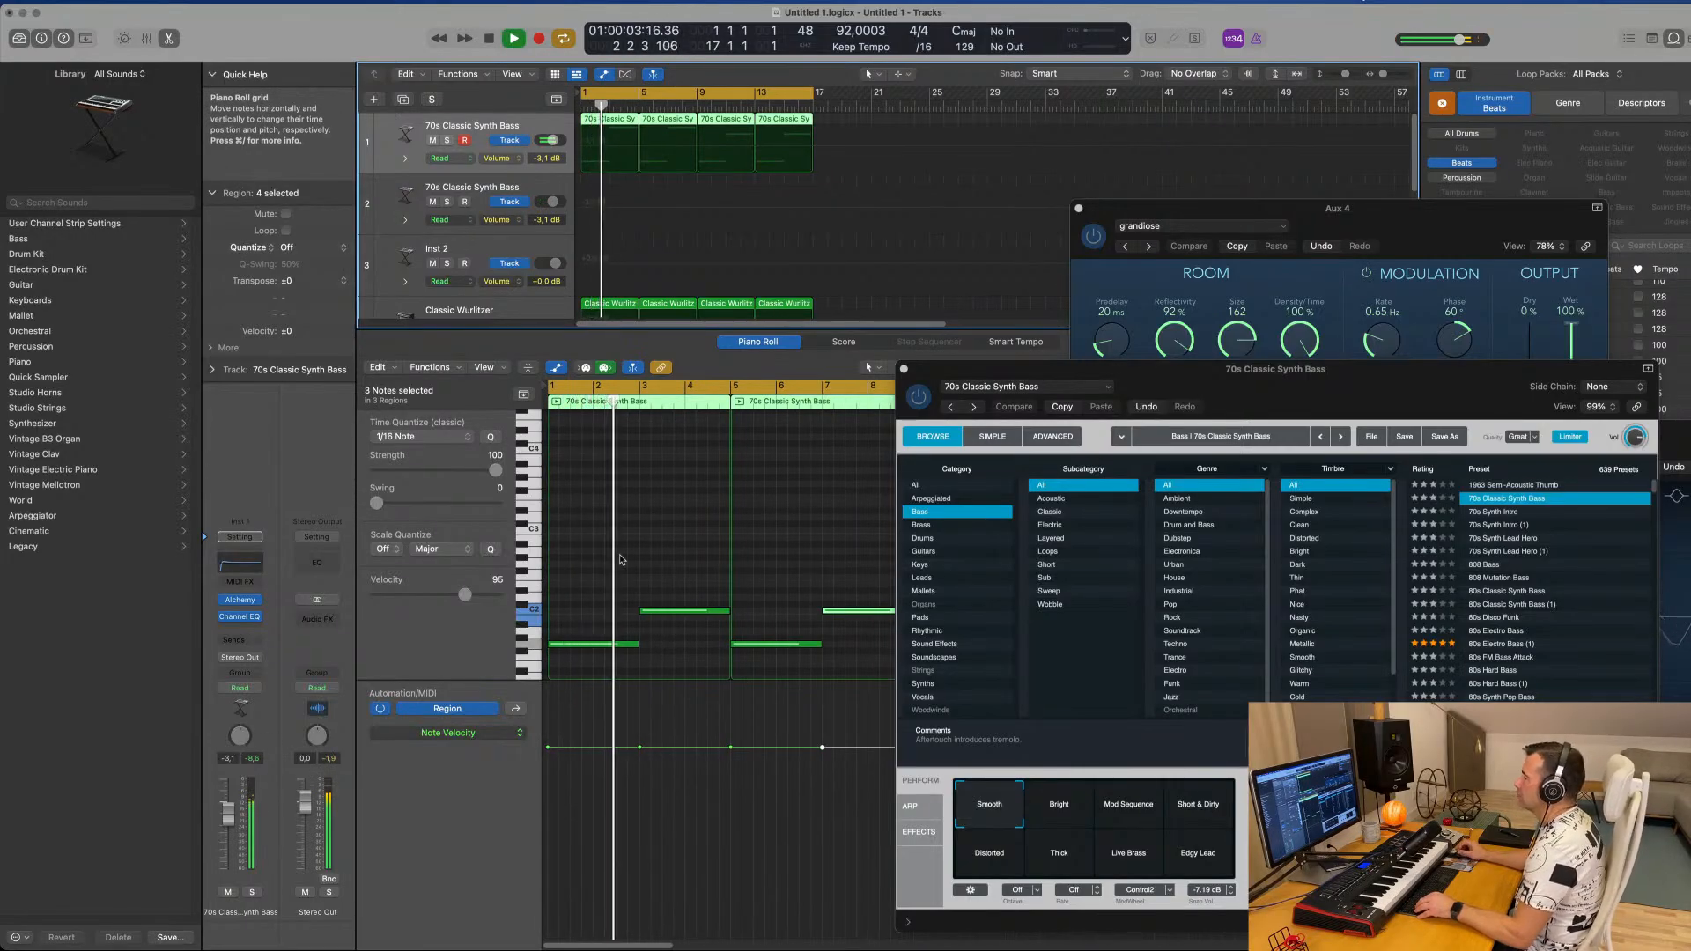
# Delete the first two 70s Classic Synth Bass regions and move the remaining two to bar 1.
pyautogui.click(695, 549)
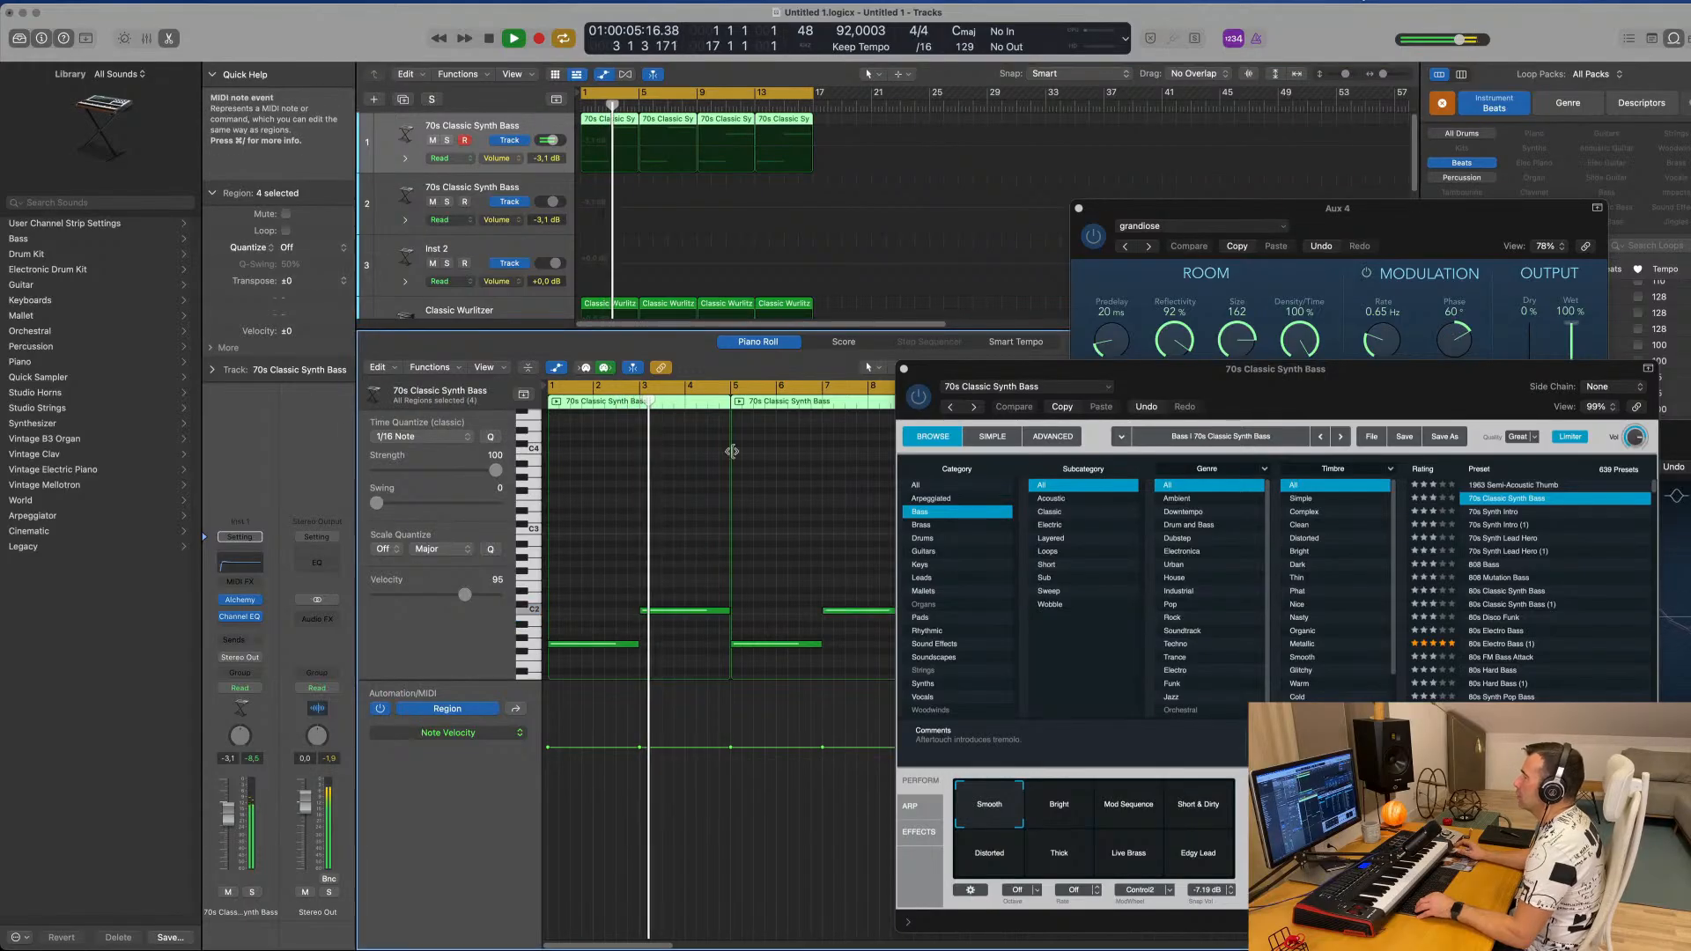
pyautogui.scroll(1, 669, 484)
pyautogui.scroll(-8, 669, 483)
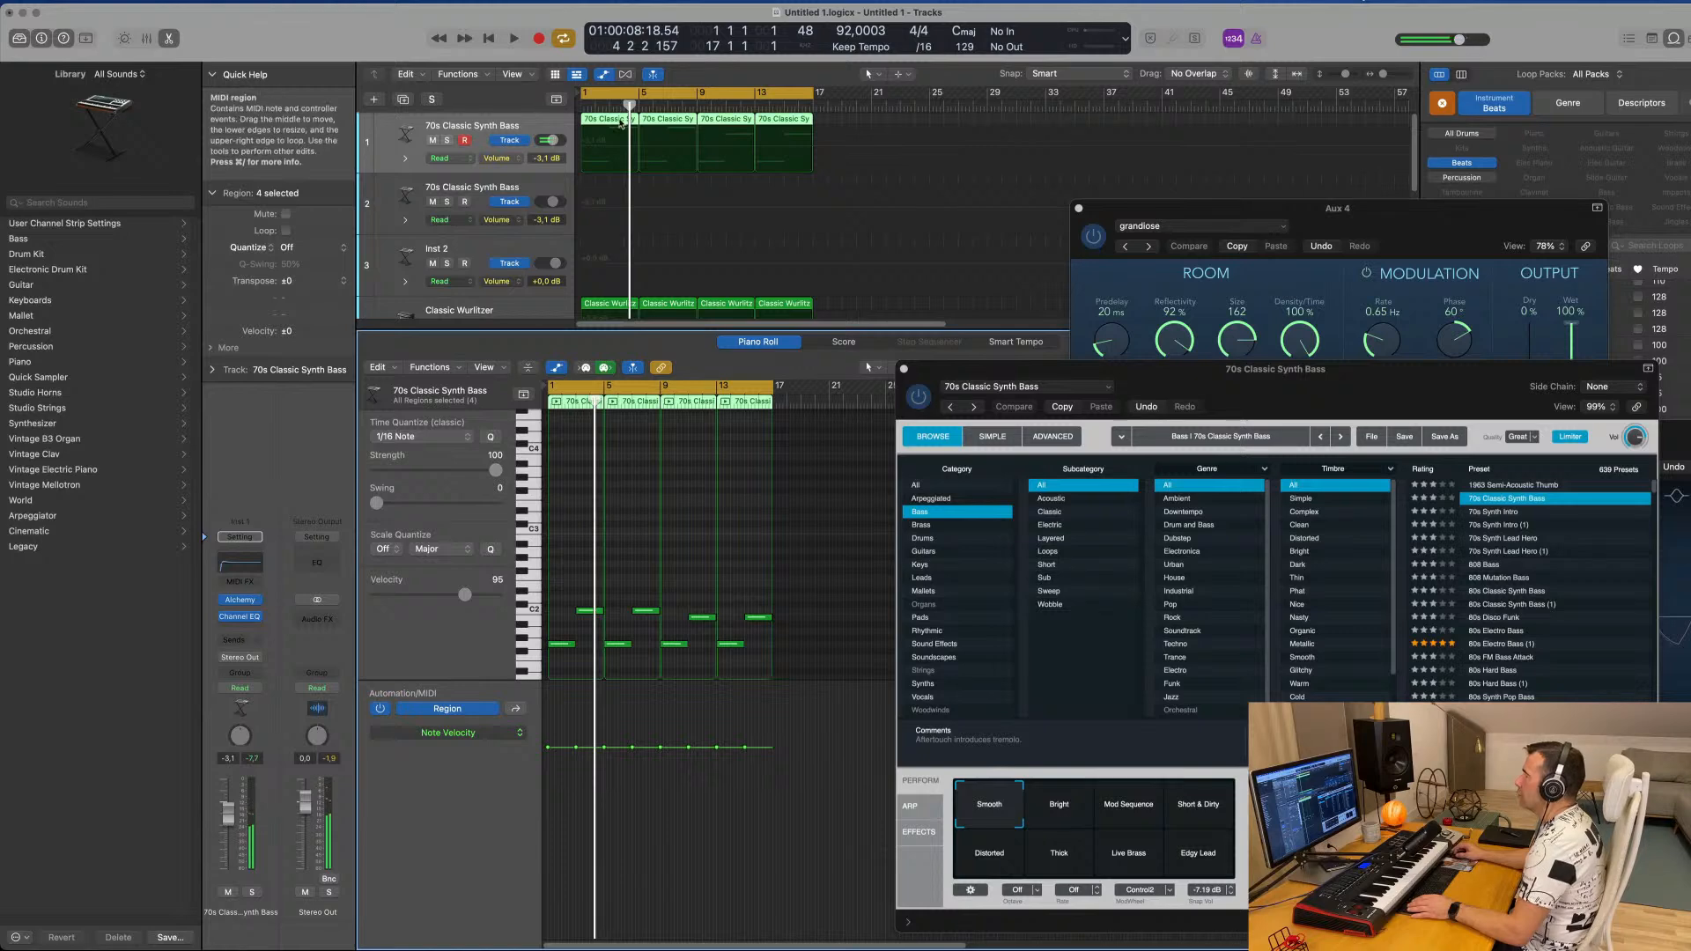
pyautogui.click(868, 124)
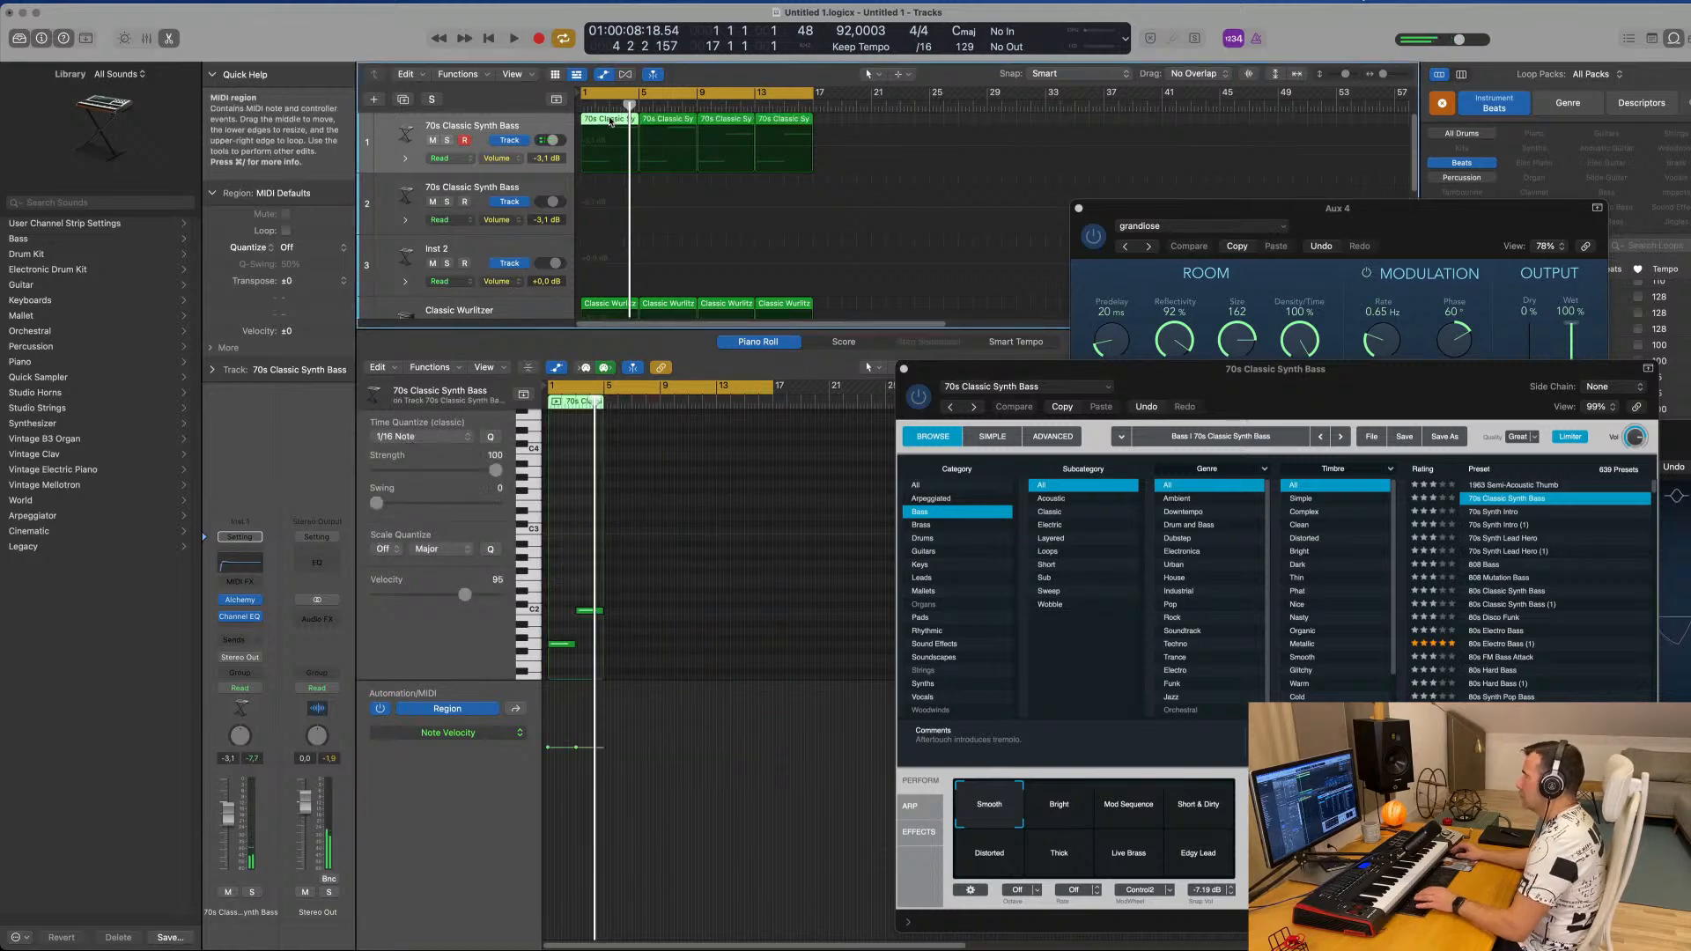
pyautogui.press('Delete')
pyautogui.click(667, 121)
pyautogui.press('Delete')
pyautogui.moveTo(836, 128); pyautogui.dragTo(614, 138)
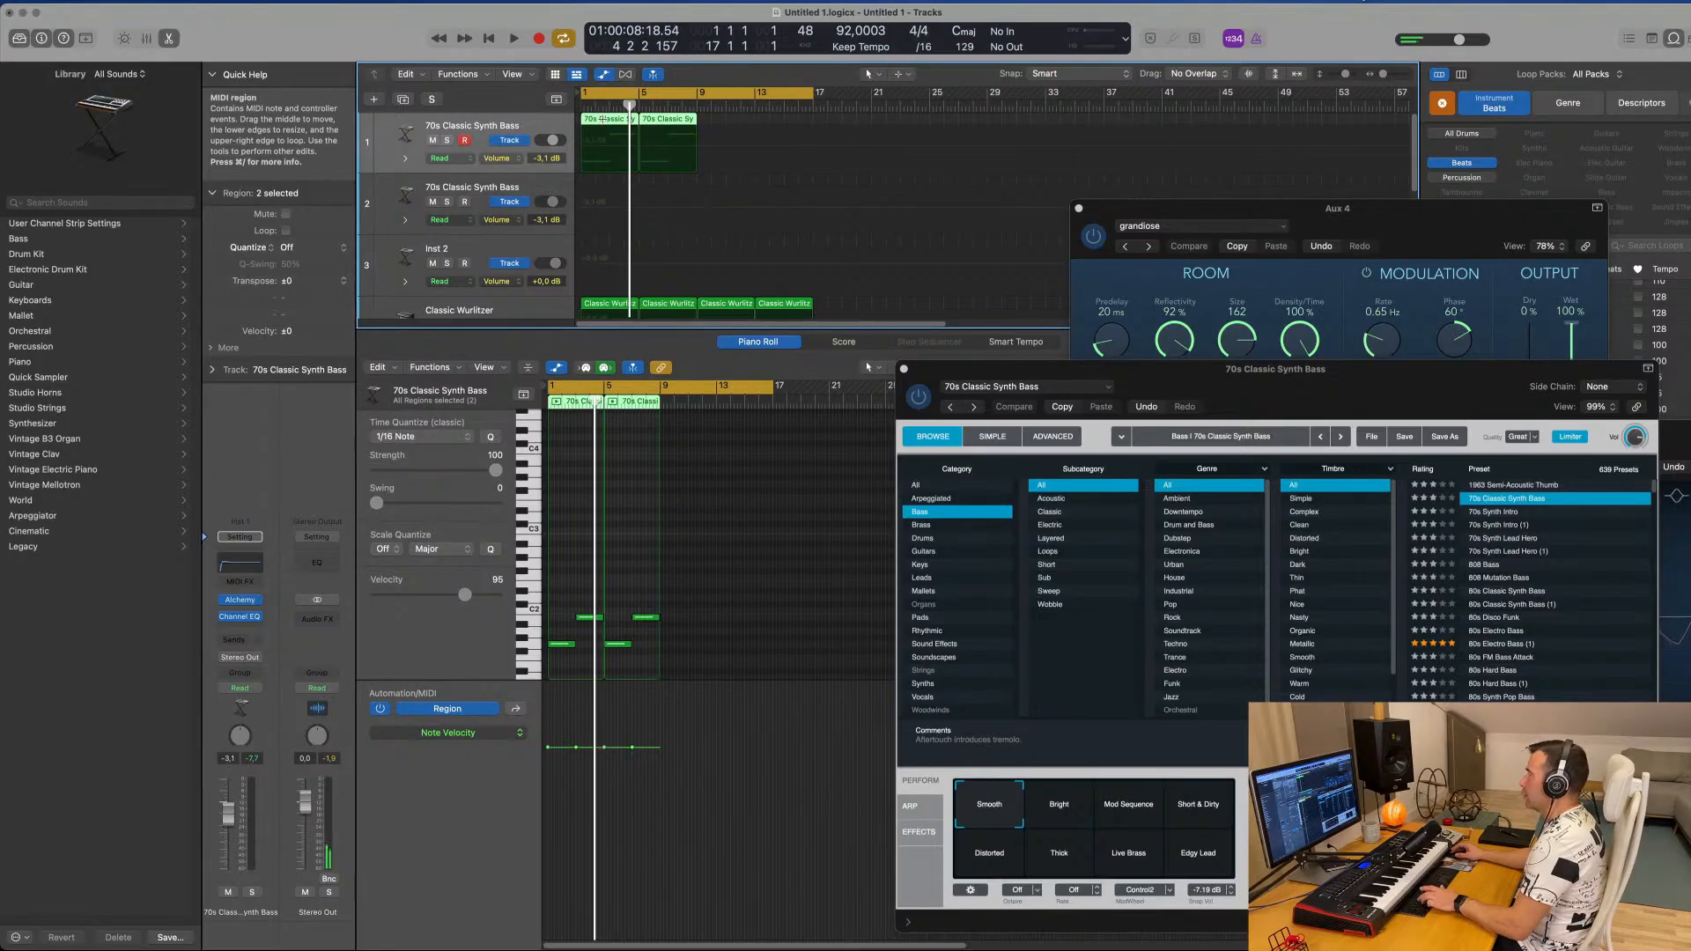
# Repeat the two bass regions so they fill all 16 bars and restart playback.
pyautogui.press('super+r')
pyautogui.press('space')
pyautogui.press('super+a')
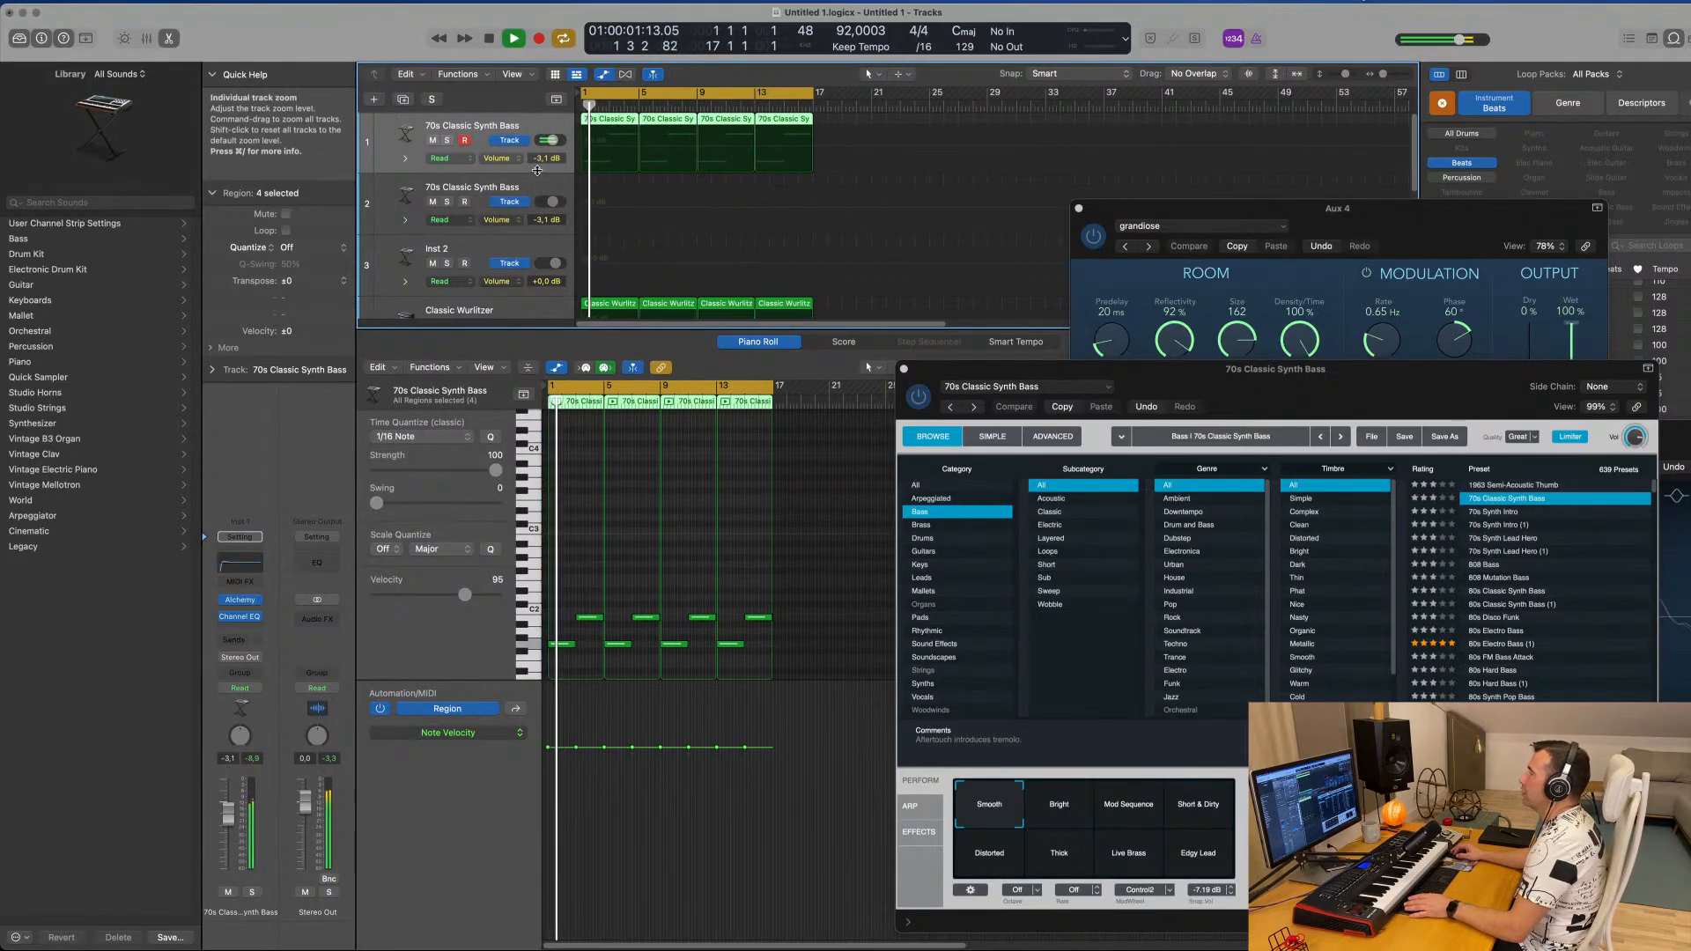
# Enlarge the original bass track's height and select the higher note in all four bass regions.
pyautogui.moveTo(536, 174); pyautogui.dragTo(537, 227)
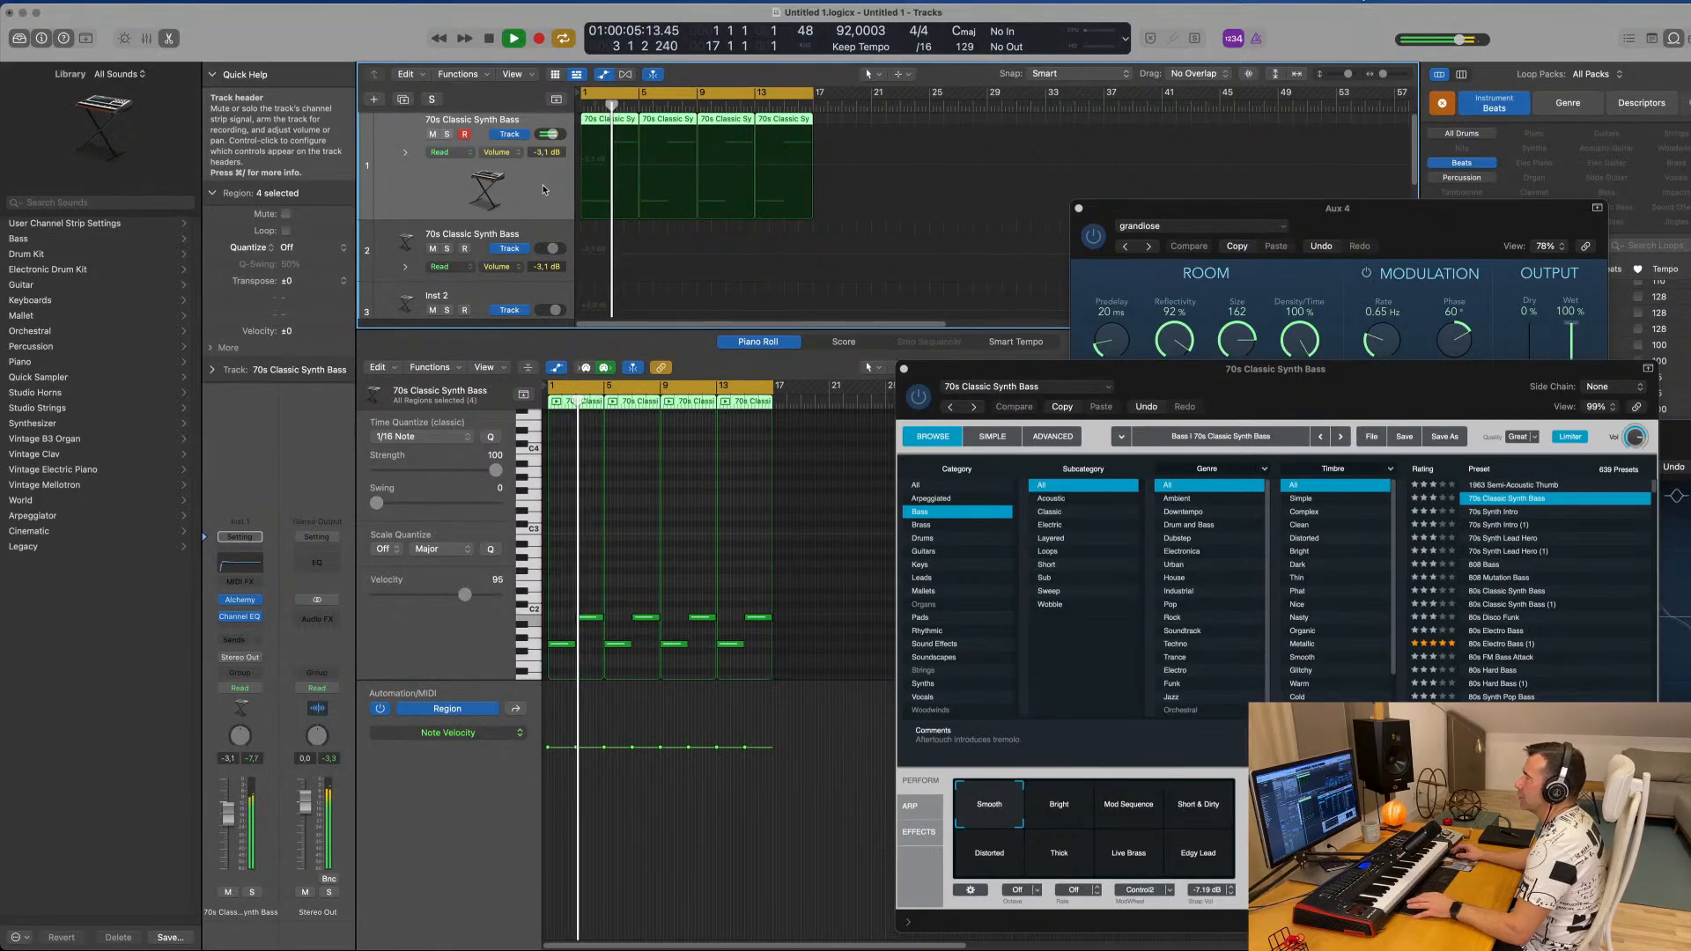
pyautogui.press('super+Right')
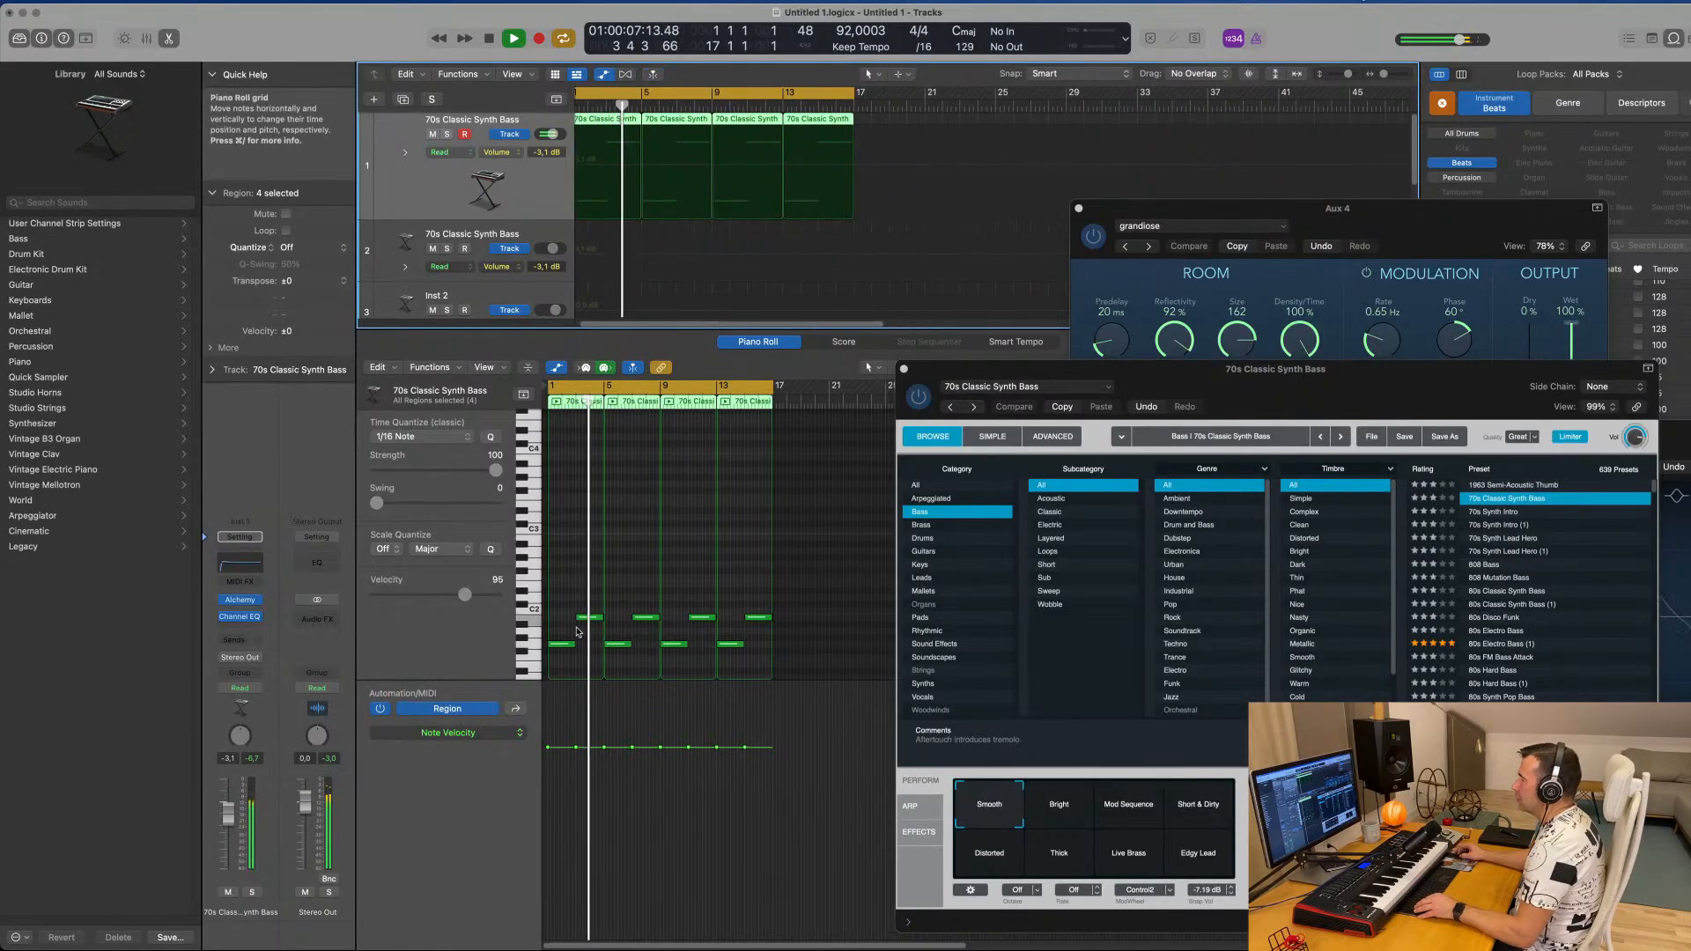
pyautogui.moveTo(577, 603); pyautogui.dragTo(772, 628)
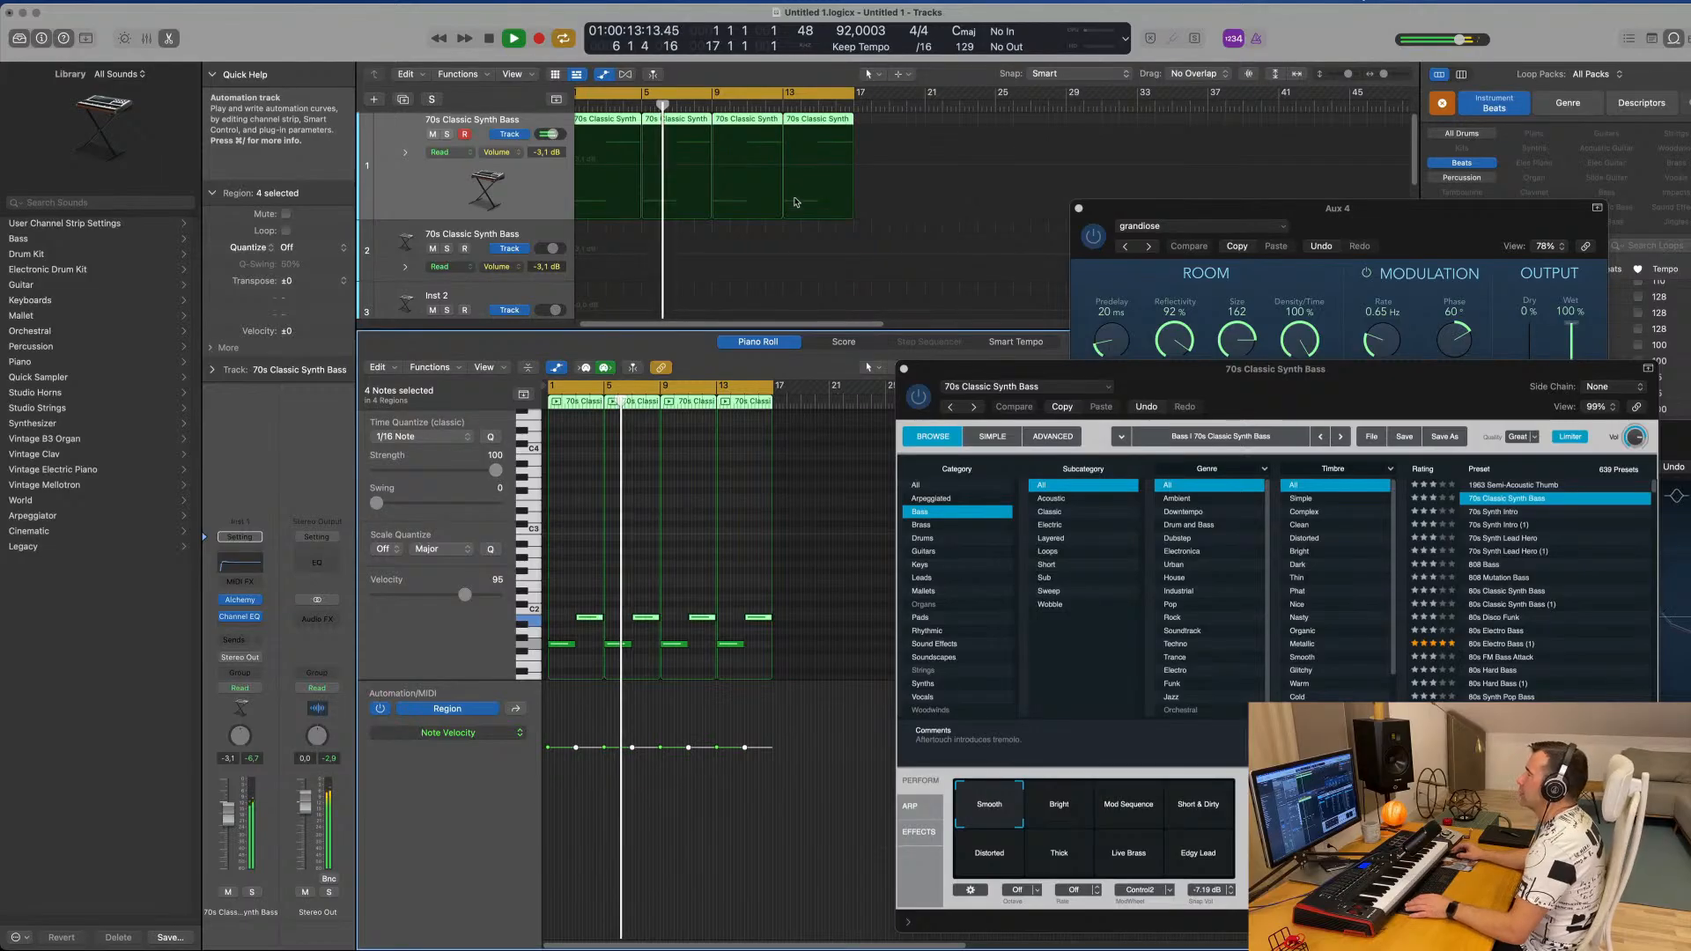
# Review the layered arrangement from the synth bass track down to the beat loops while the groove plays.
pyautogui.scroll(-5, 665, 253)
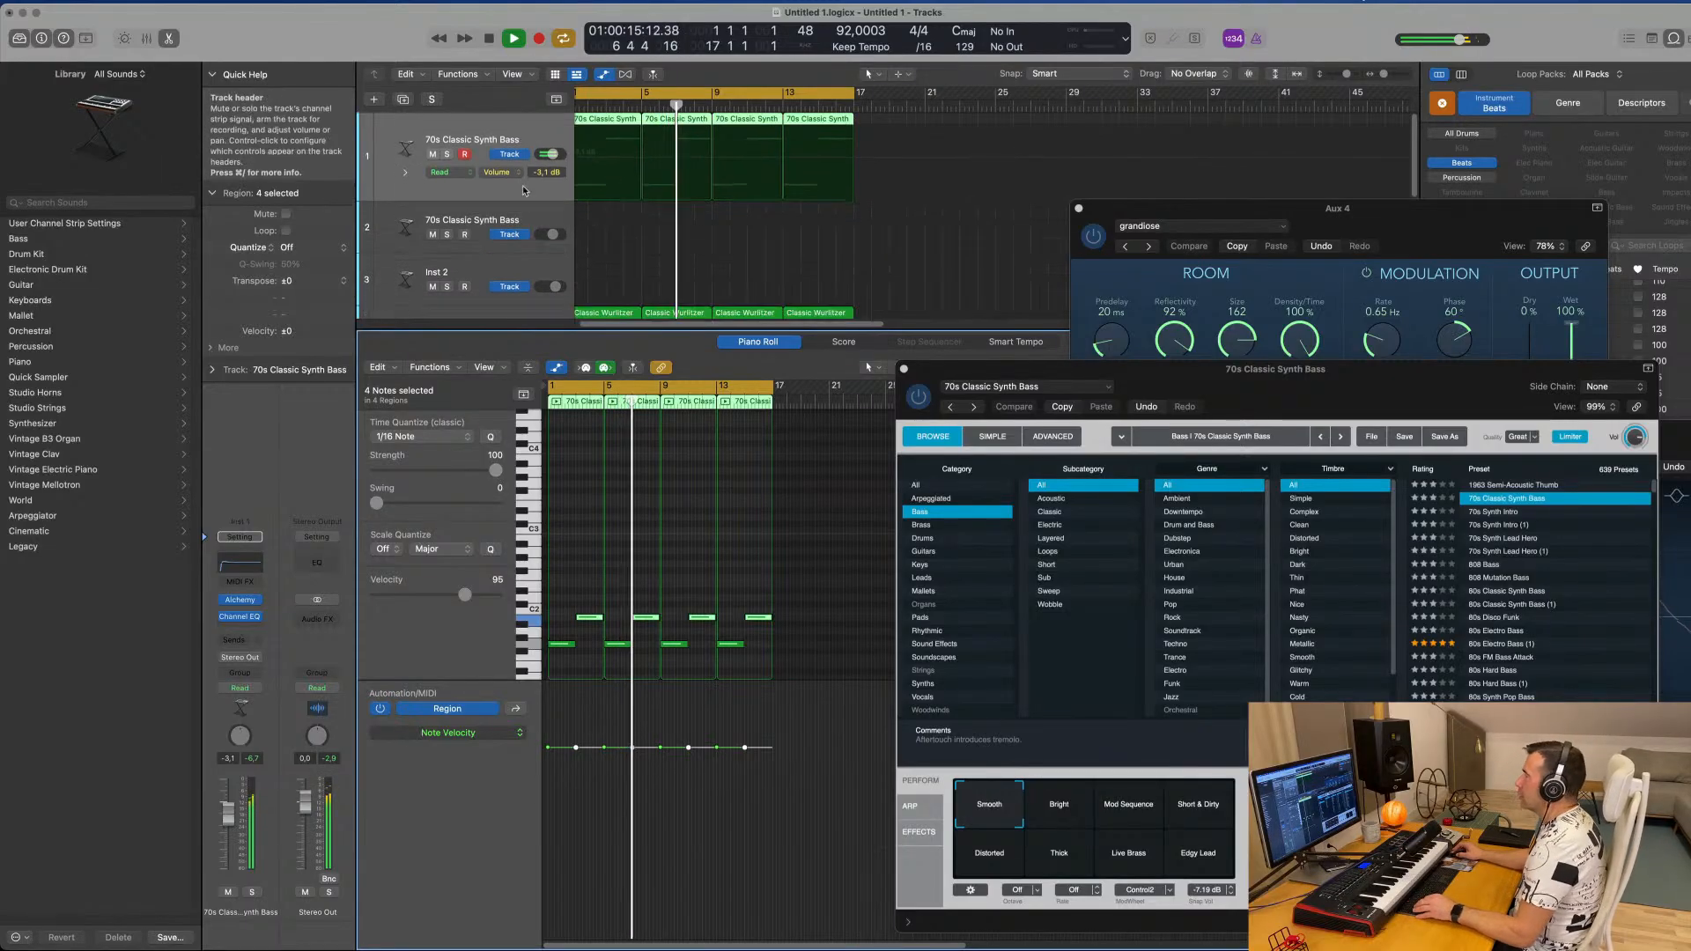
pyautogui.scroll(-5, 665, 253)
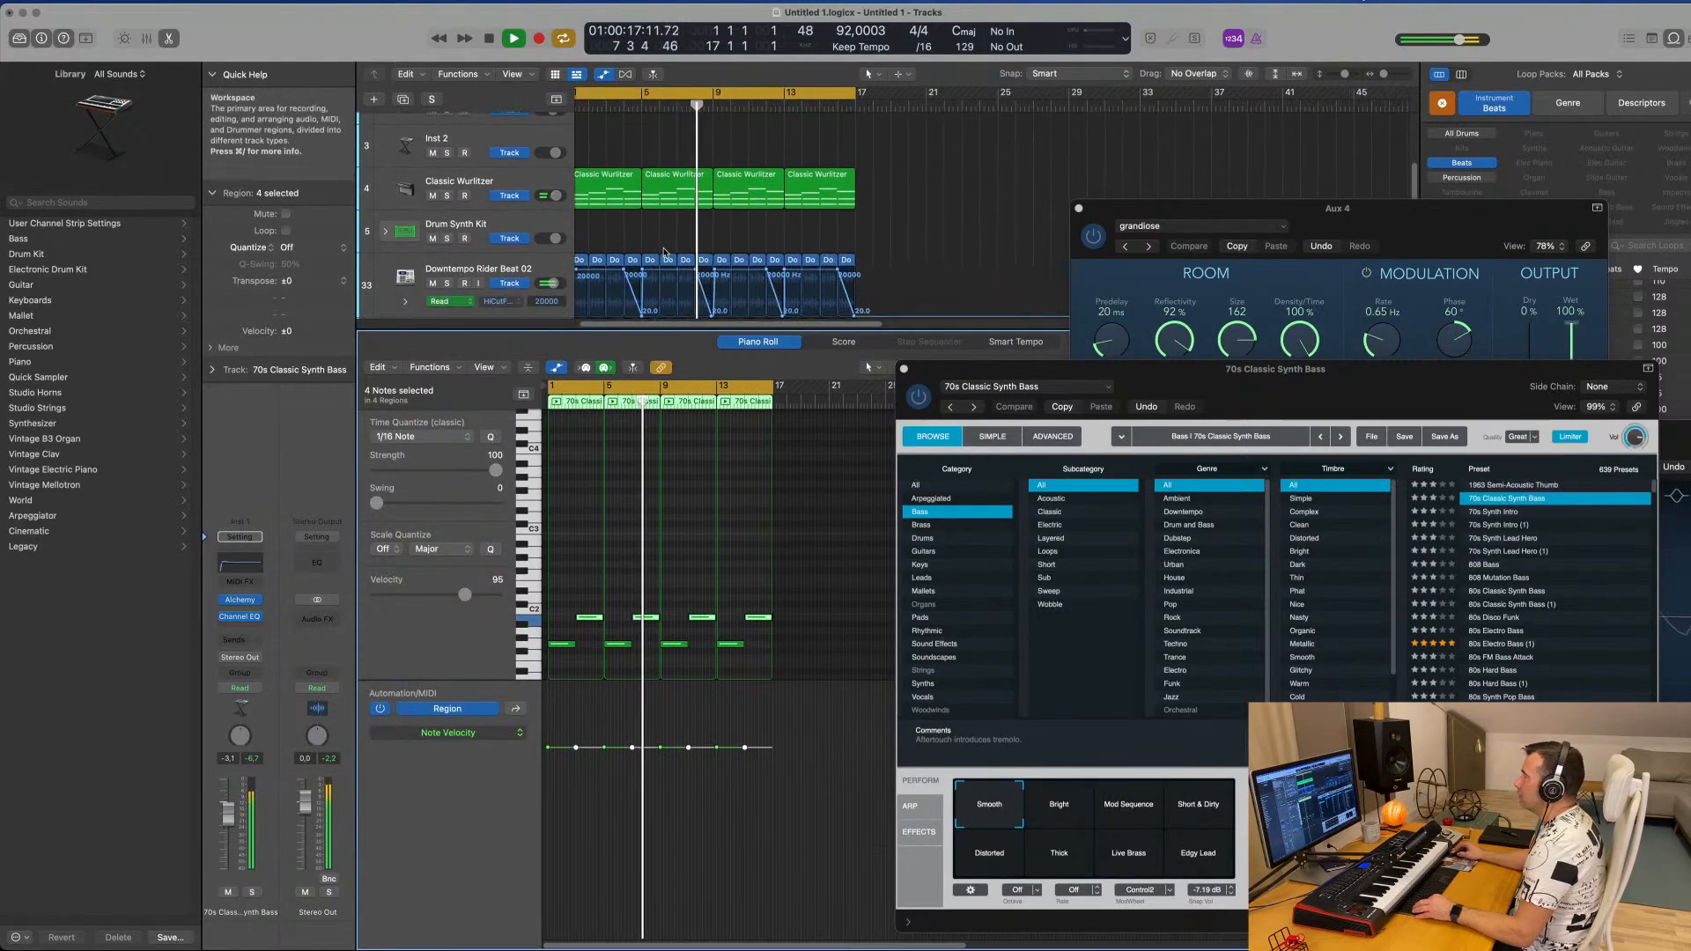
pyautogui.scroll(1, 665, 252)
pyautogui.scroll(5, 665, 251)
pyautogui.scroll(-3, 665, 252)
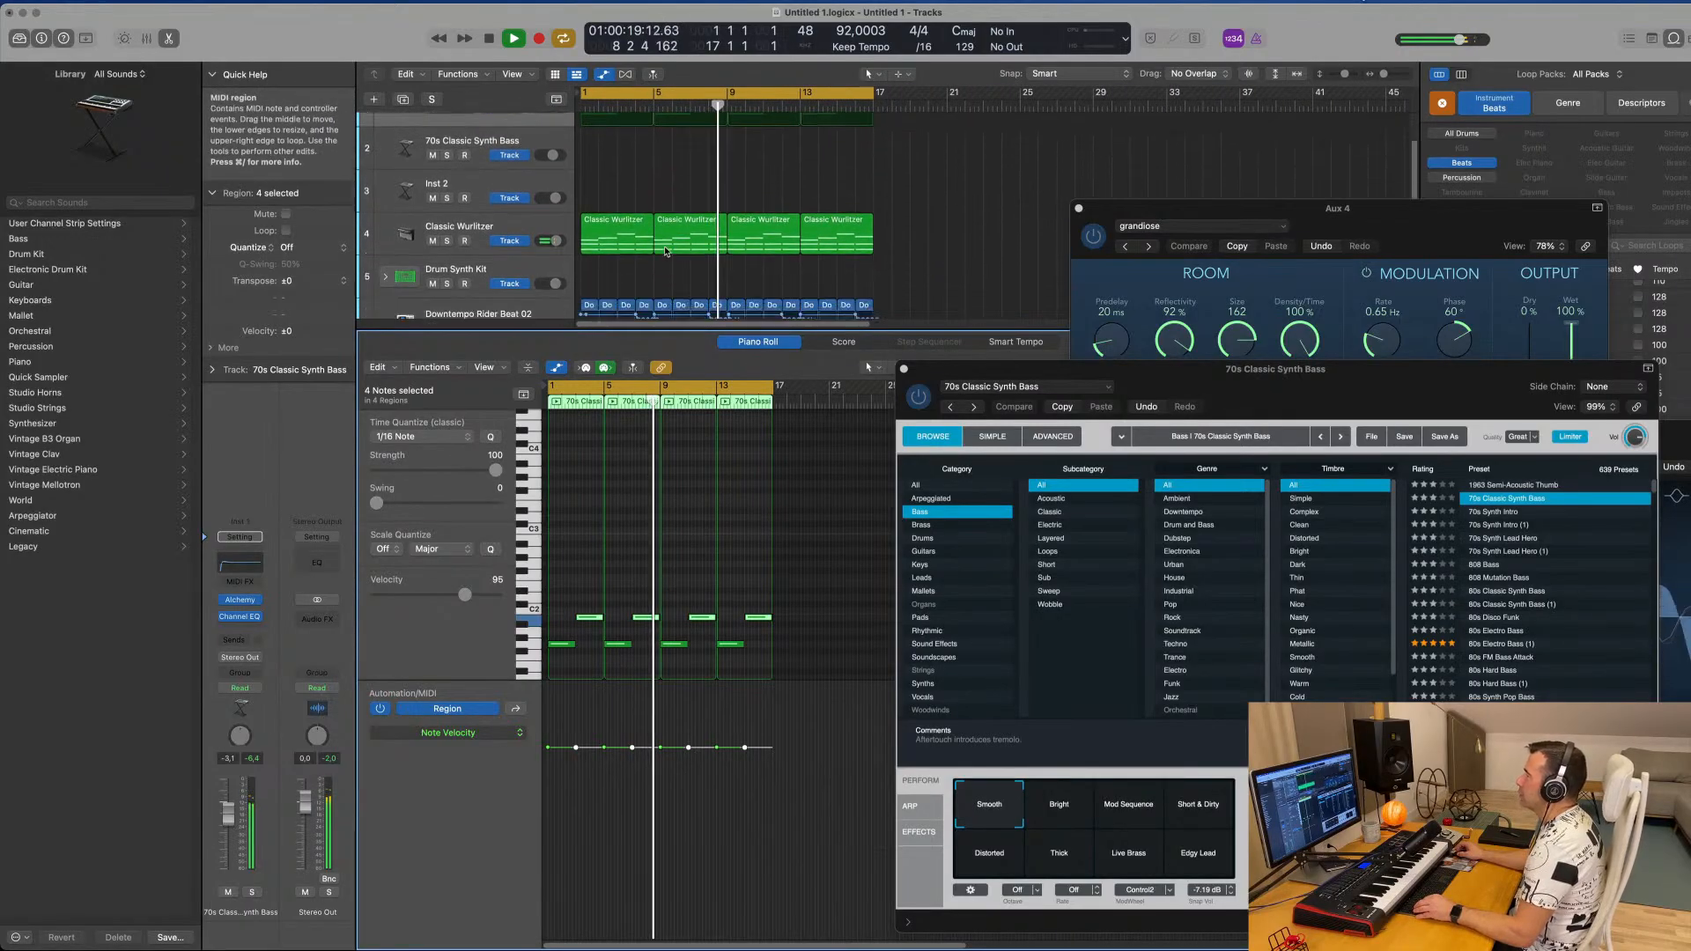
pyautogui.scroll(5, 665, 249)
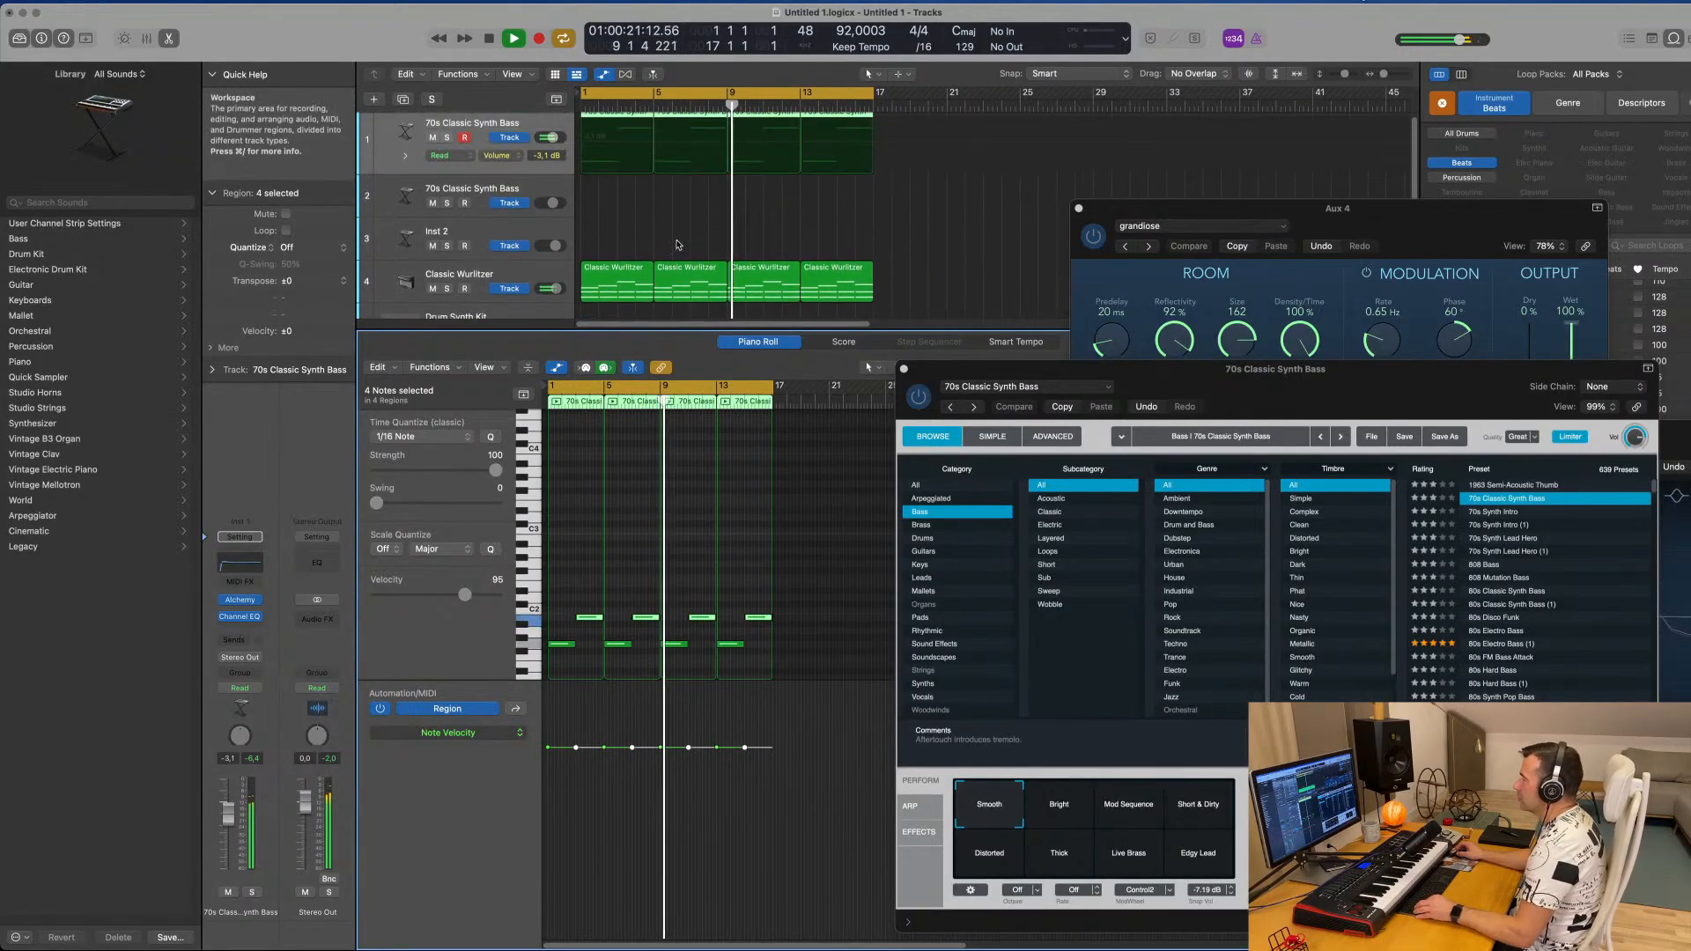
pyautogui.scroll(2, 687, 235)
pyautogui.scroll(-3, 693, 231)
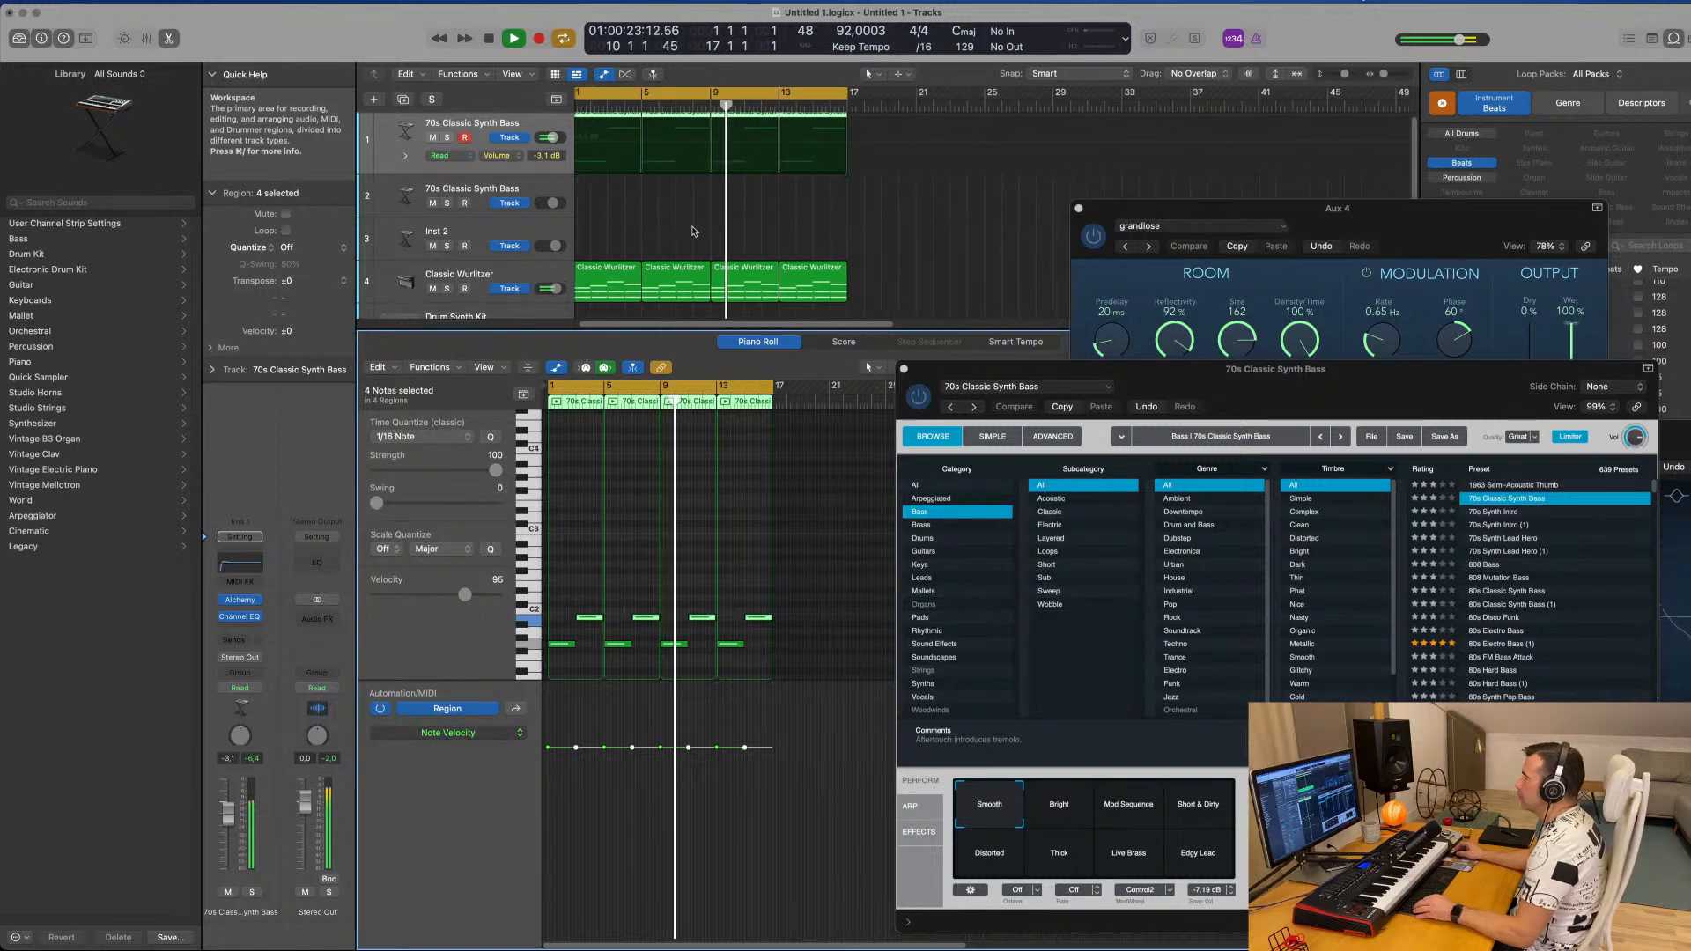
pyautogui.scroll(2, 692, 231)
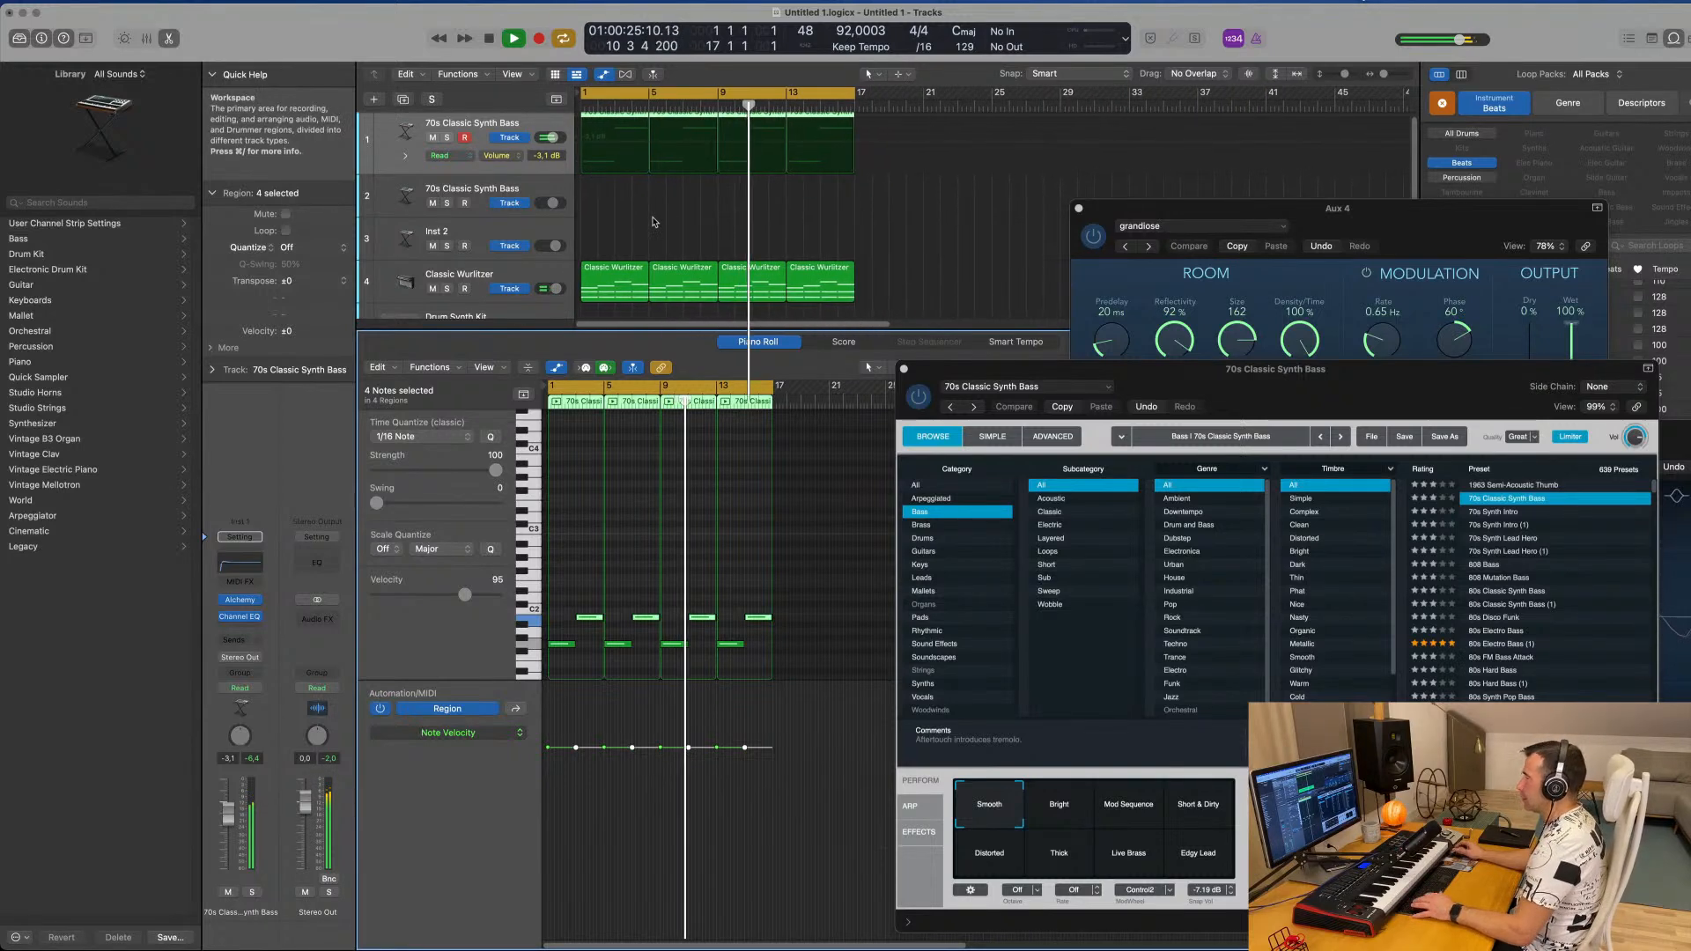
# Close the piano roll and open the Alchemy instrument on the empty Inst 2 track, moving its window clear of the tracks.
pyautogui.press('x')
pyautogui.press('x')
pyautogui.scroll(-3, 662, 238)
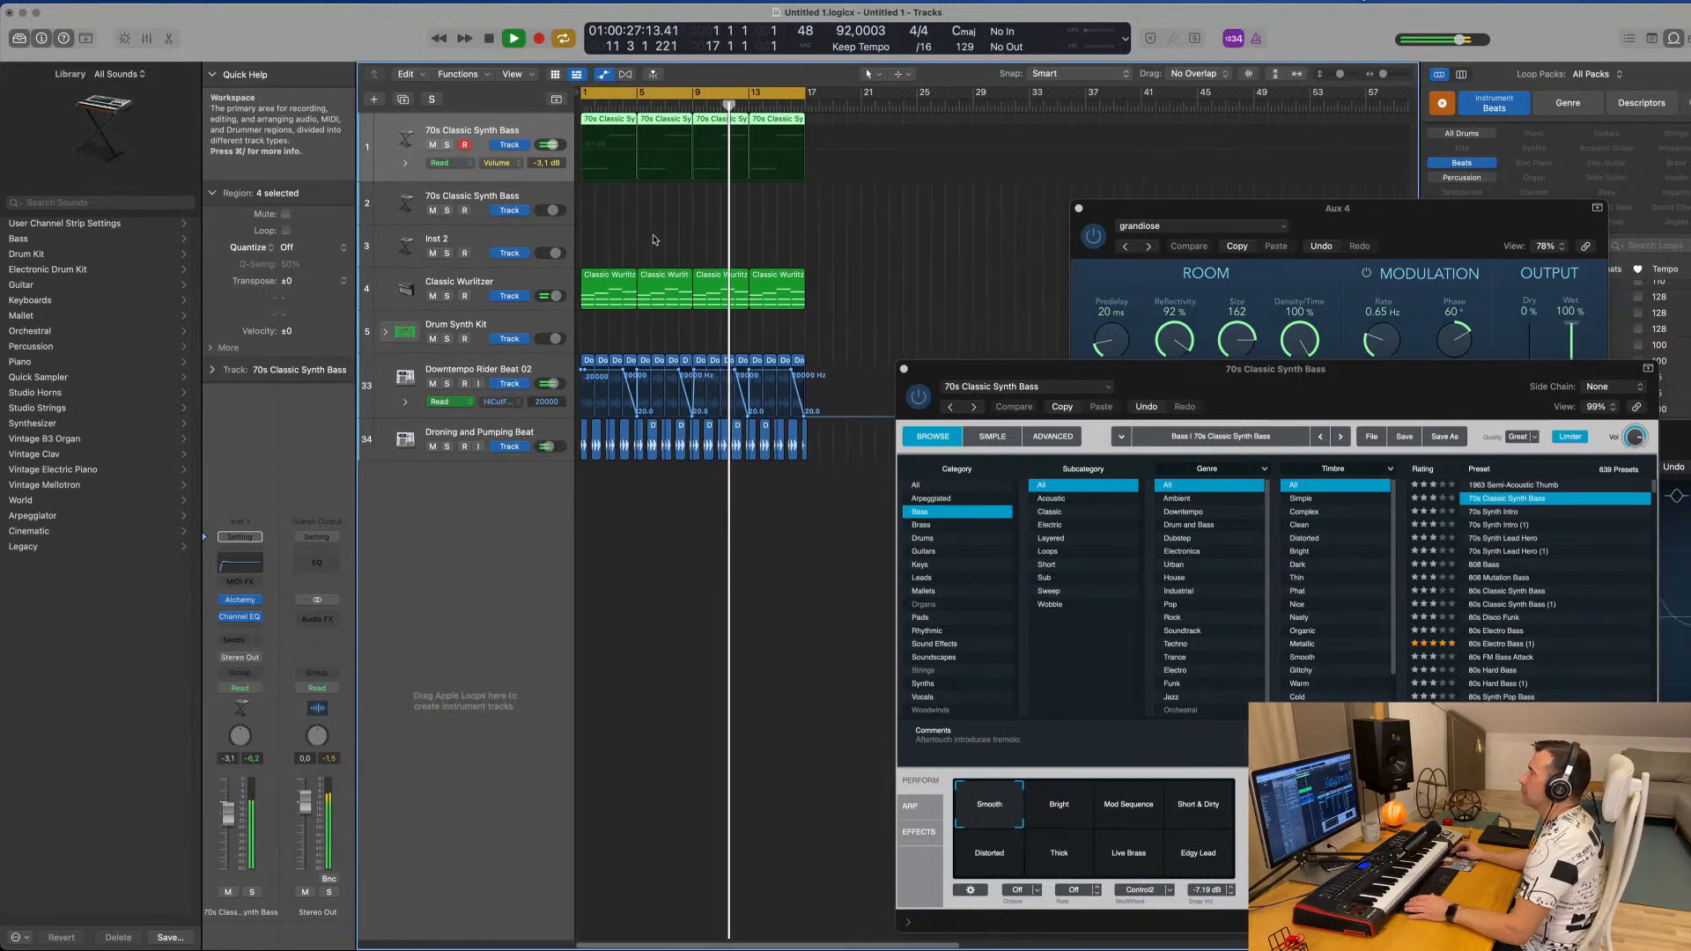
pyautogui.click(654, 240)
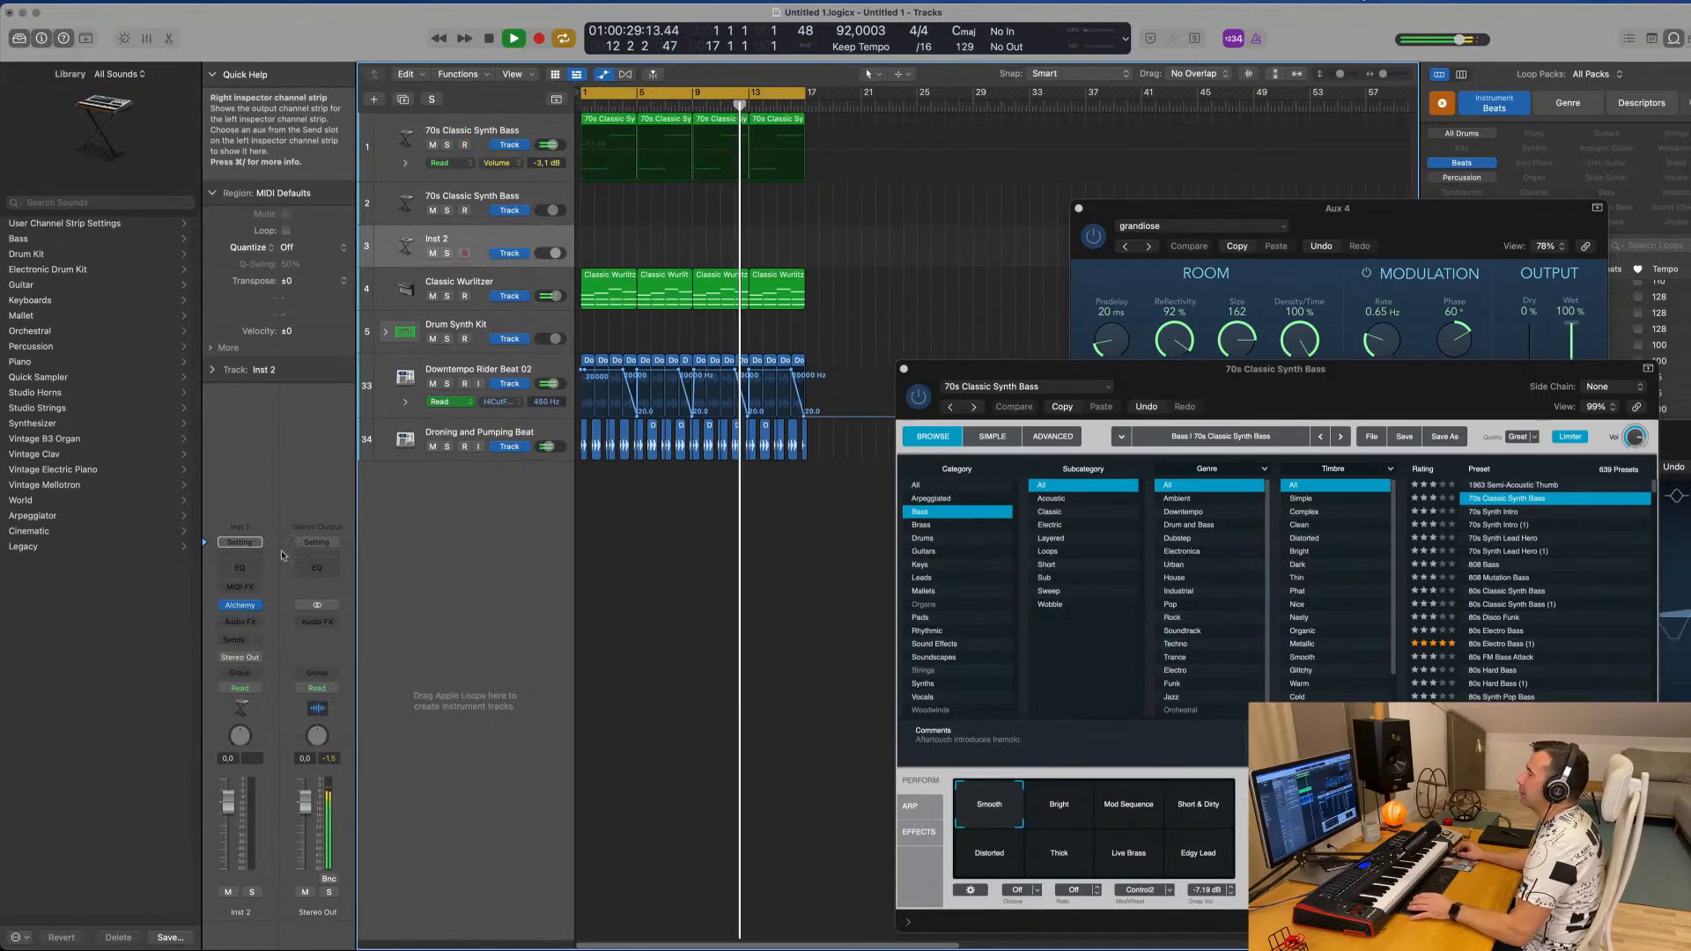
pyautogui.click(239, 605)
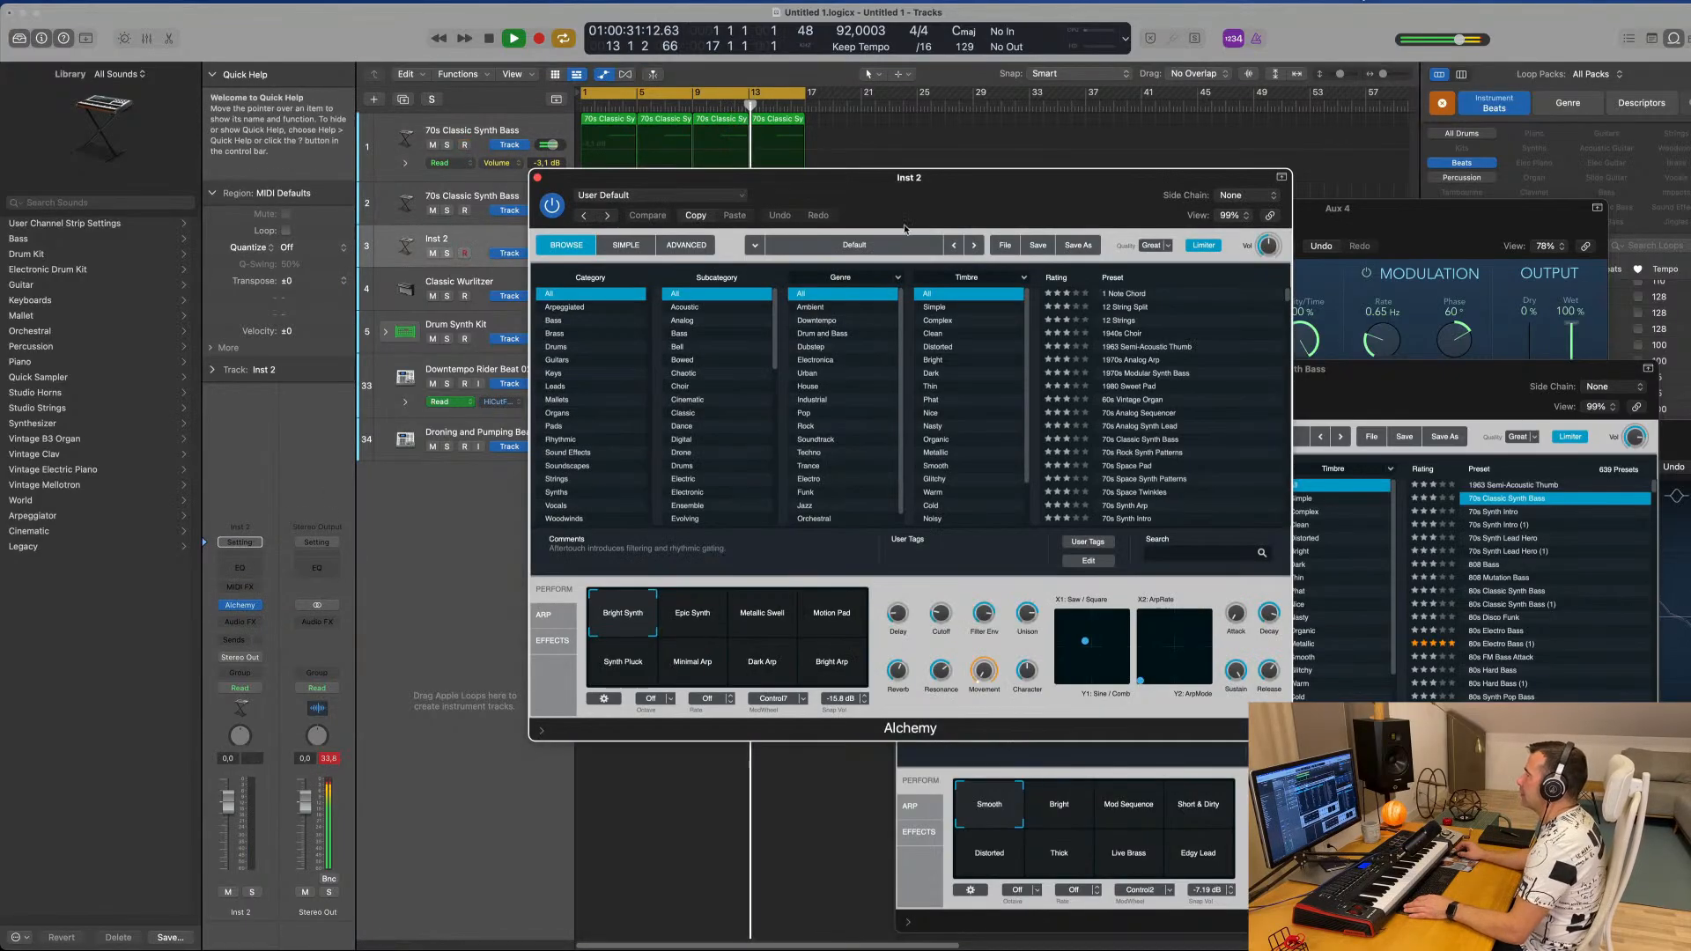
pyautogui.moveTo(969, 196); pyautogui.dragTo(1402, 210)
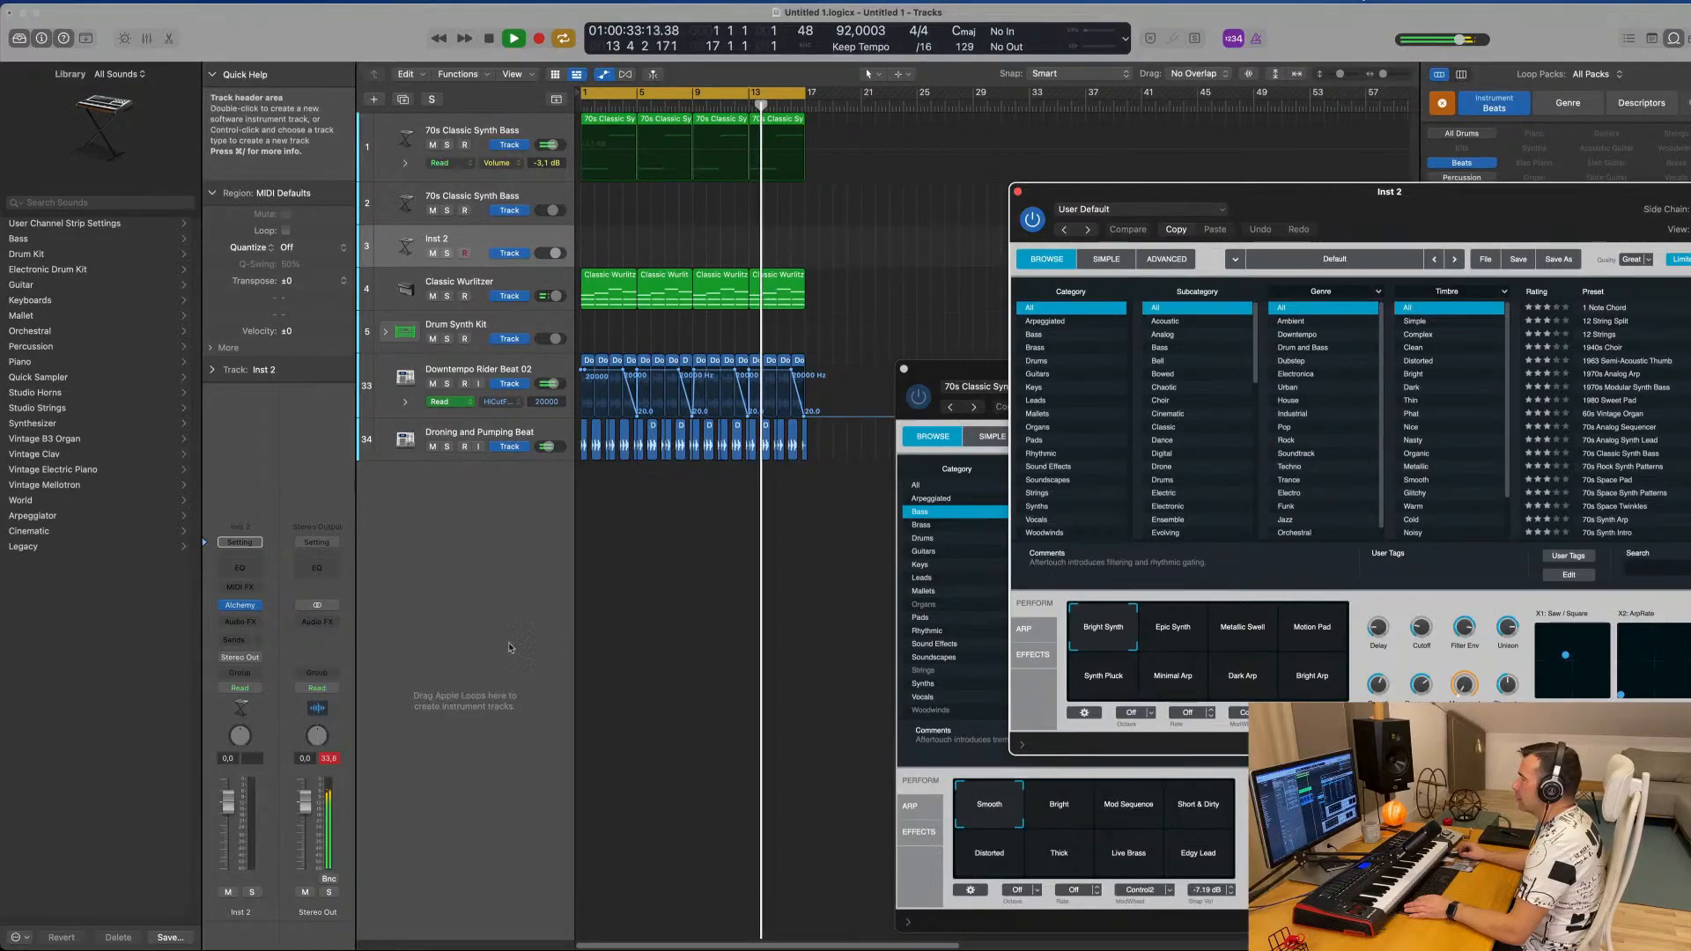
# Reset the Stereo Out peak level, reposition the Inst 2 Alchemy window and restart the groove from bar 1.
pyautogui.click(329, 758)
pyautogui.click(410, 744)
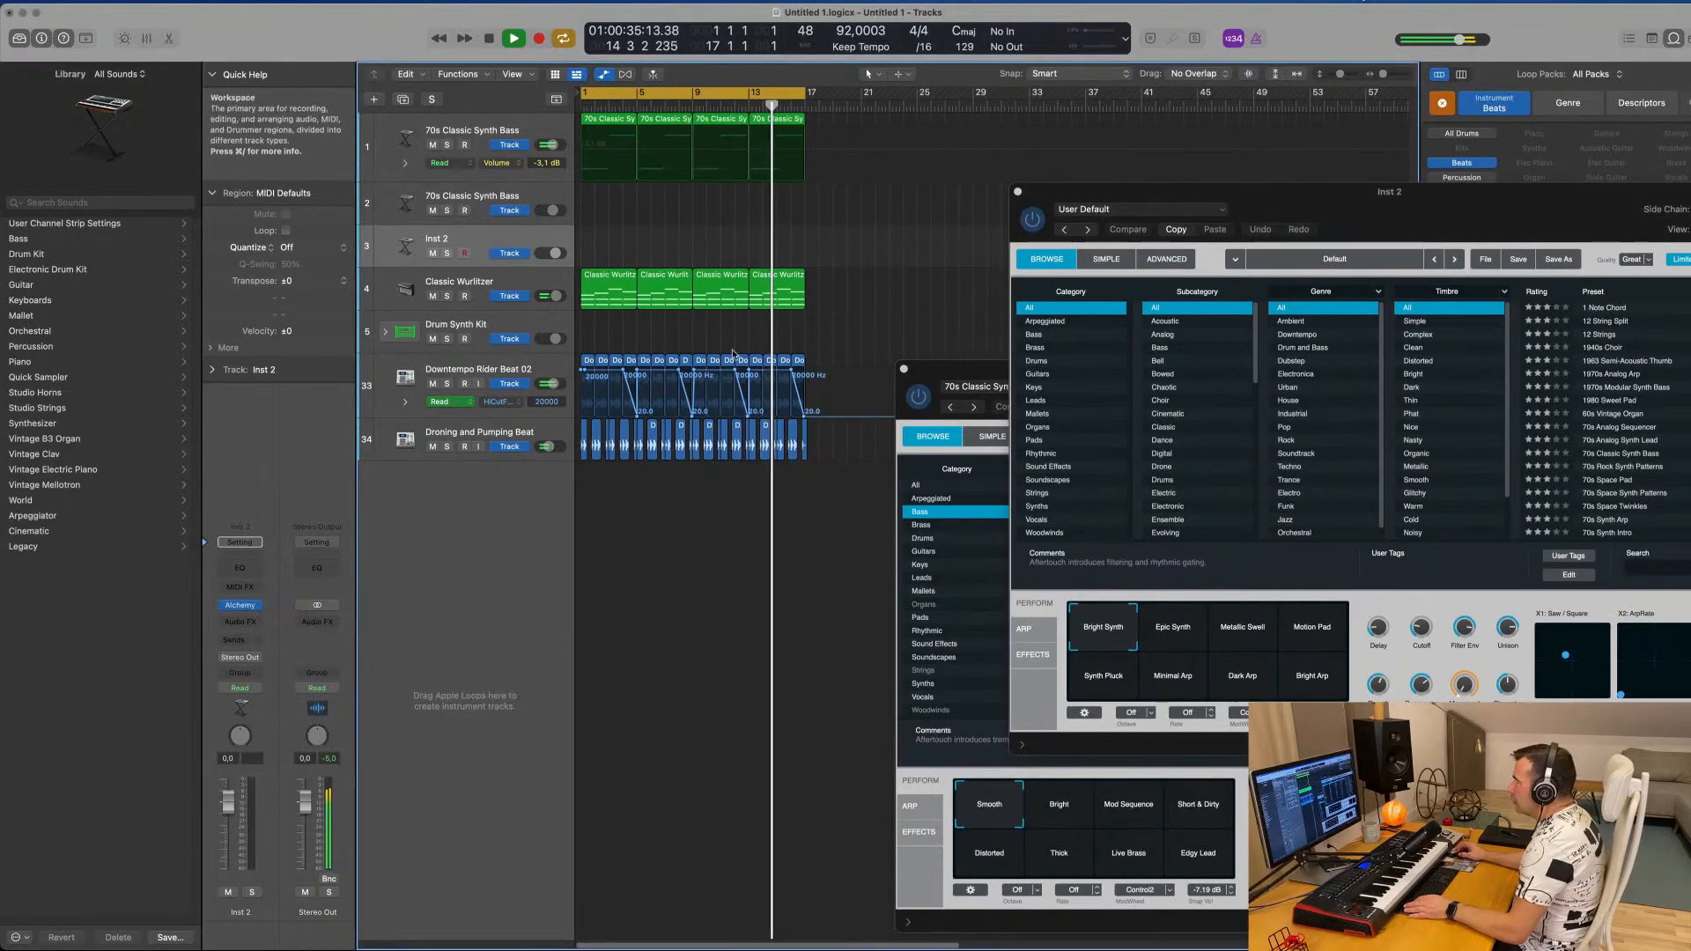
pyautogui.moveTo(748, 370); pyautogui.dragTo(752, 370)
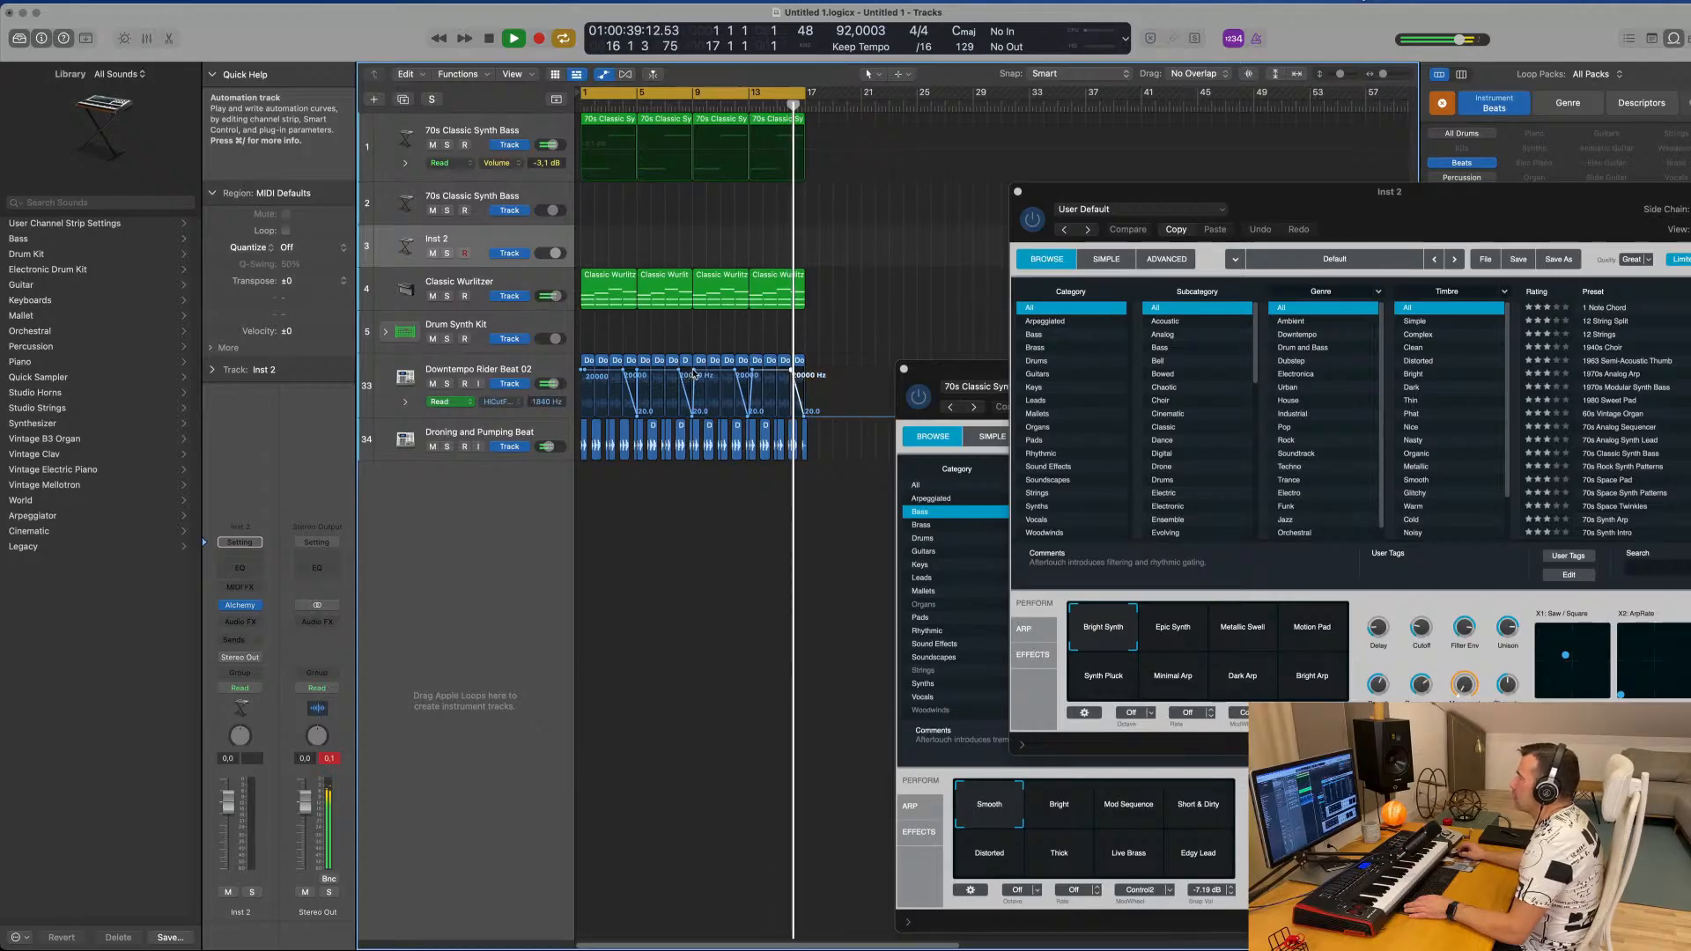
pyautogui.moveTo(1327, 202); pyautogui.dragTo(1072, 197)
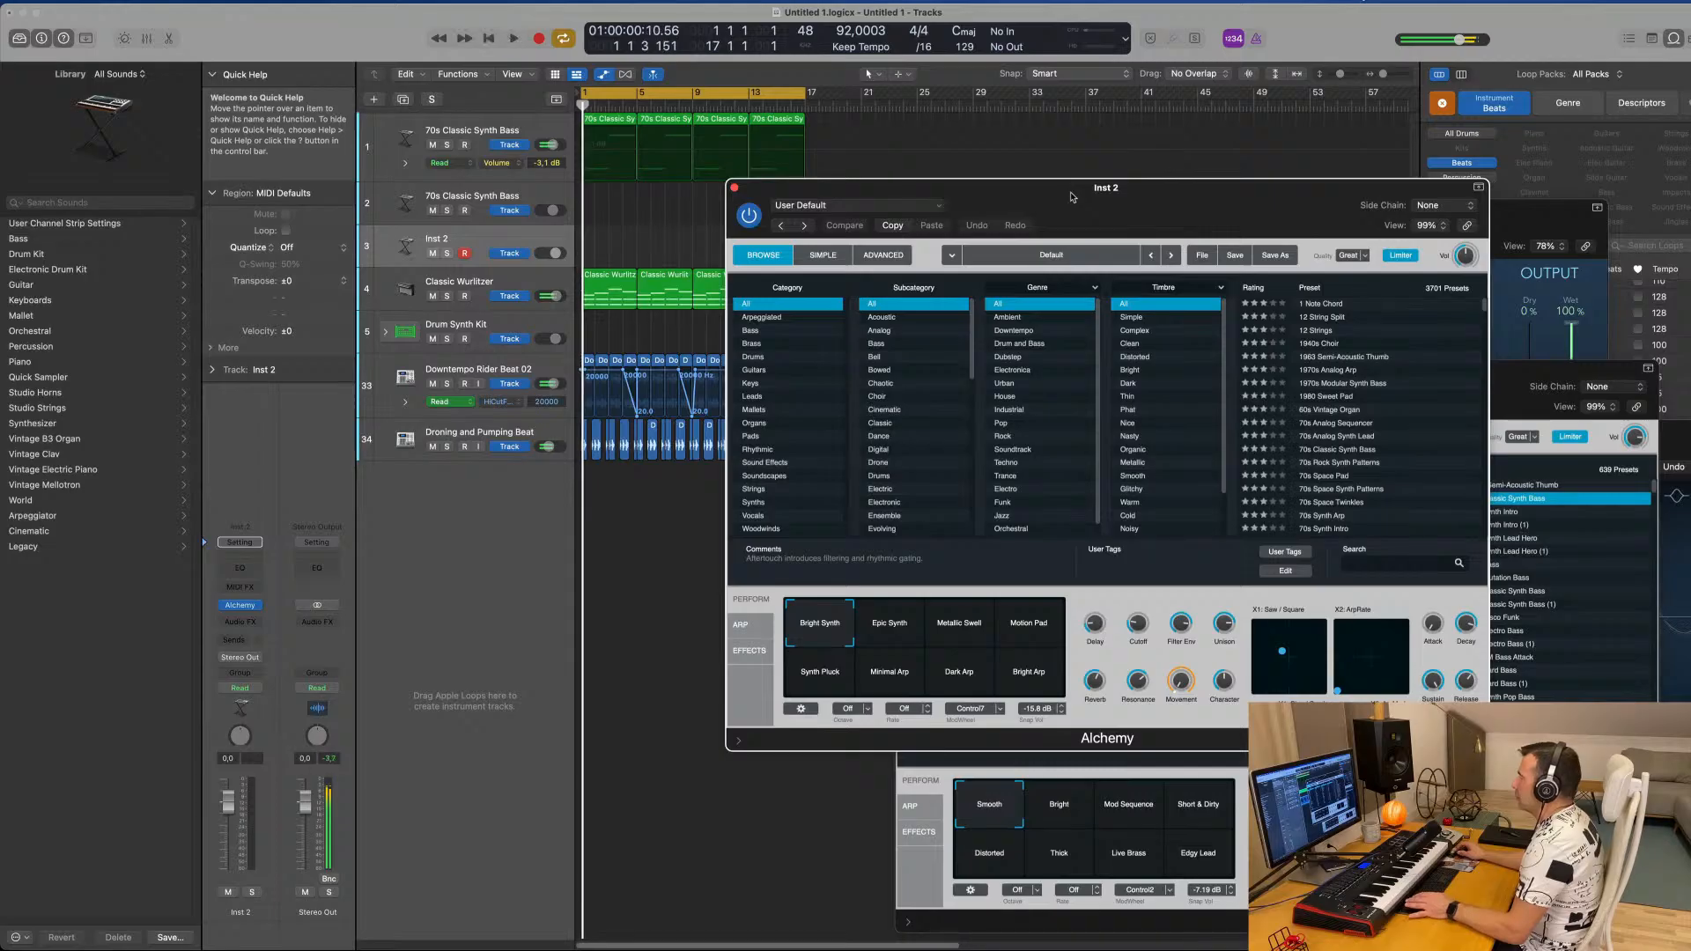
pyautogui.press('space')
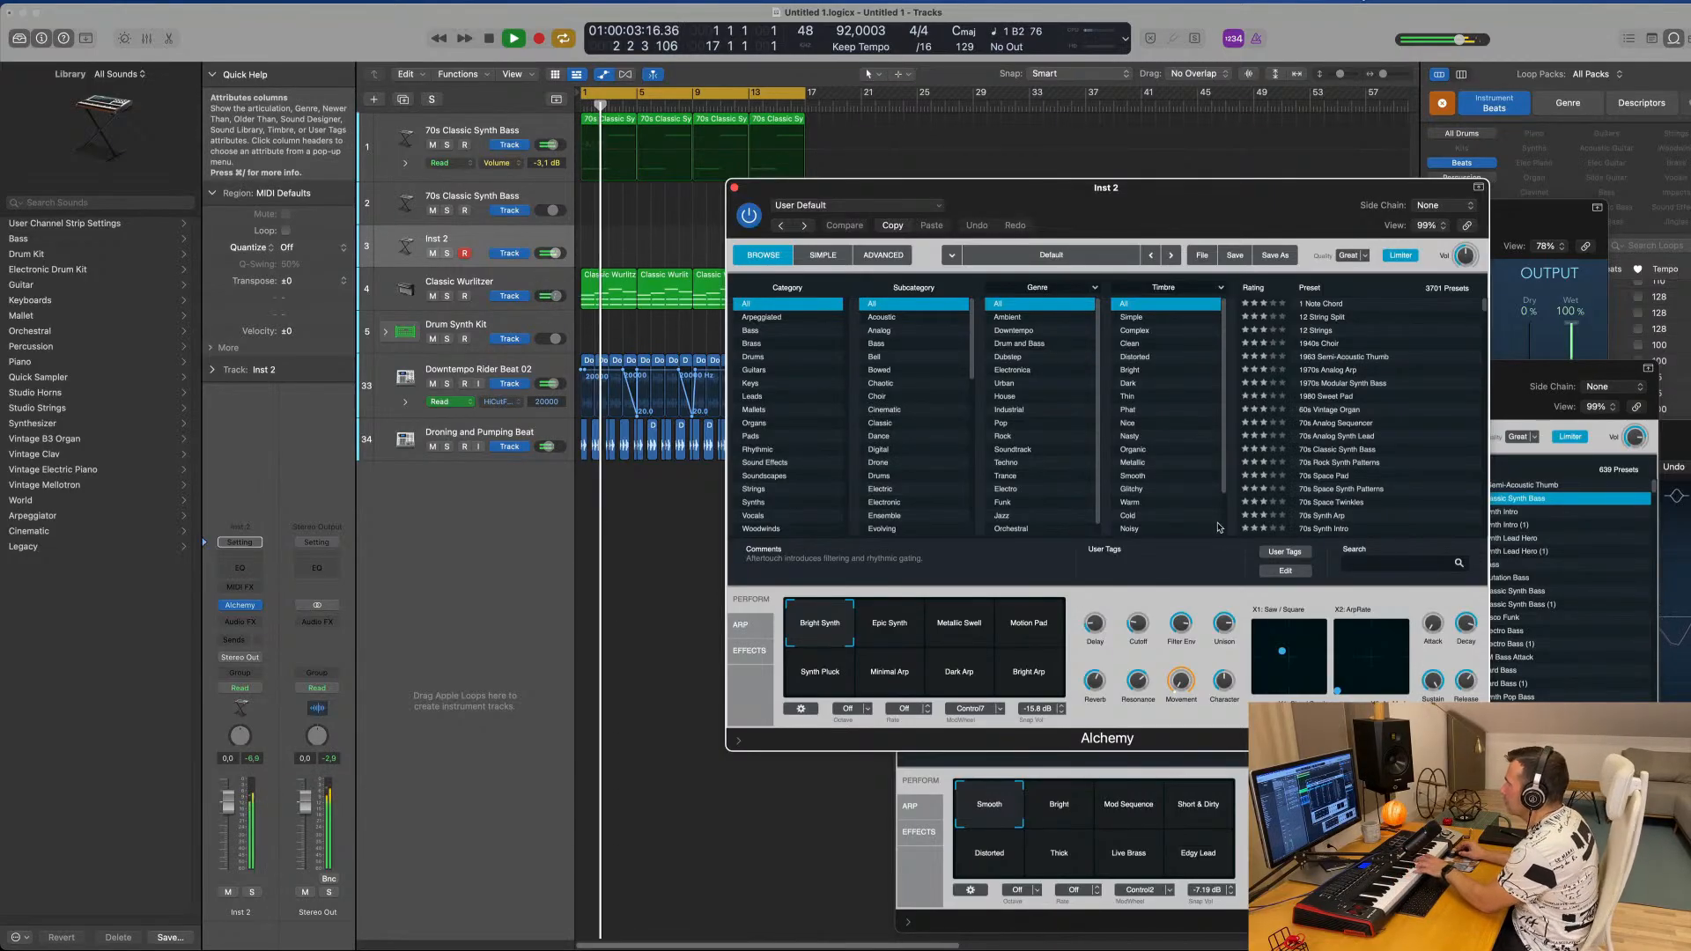
# Audition the default patch's Motion Pad, Synth Pluck, Minimal Arp, Dark Arp and Bright Arp snapshots over the groove.
pyautogui.click(1032, 630)
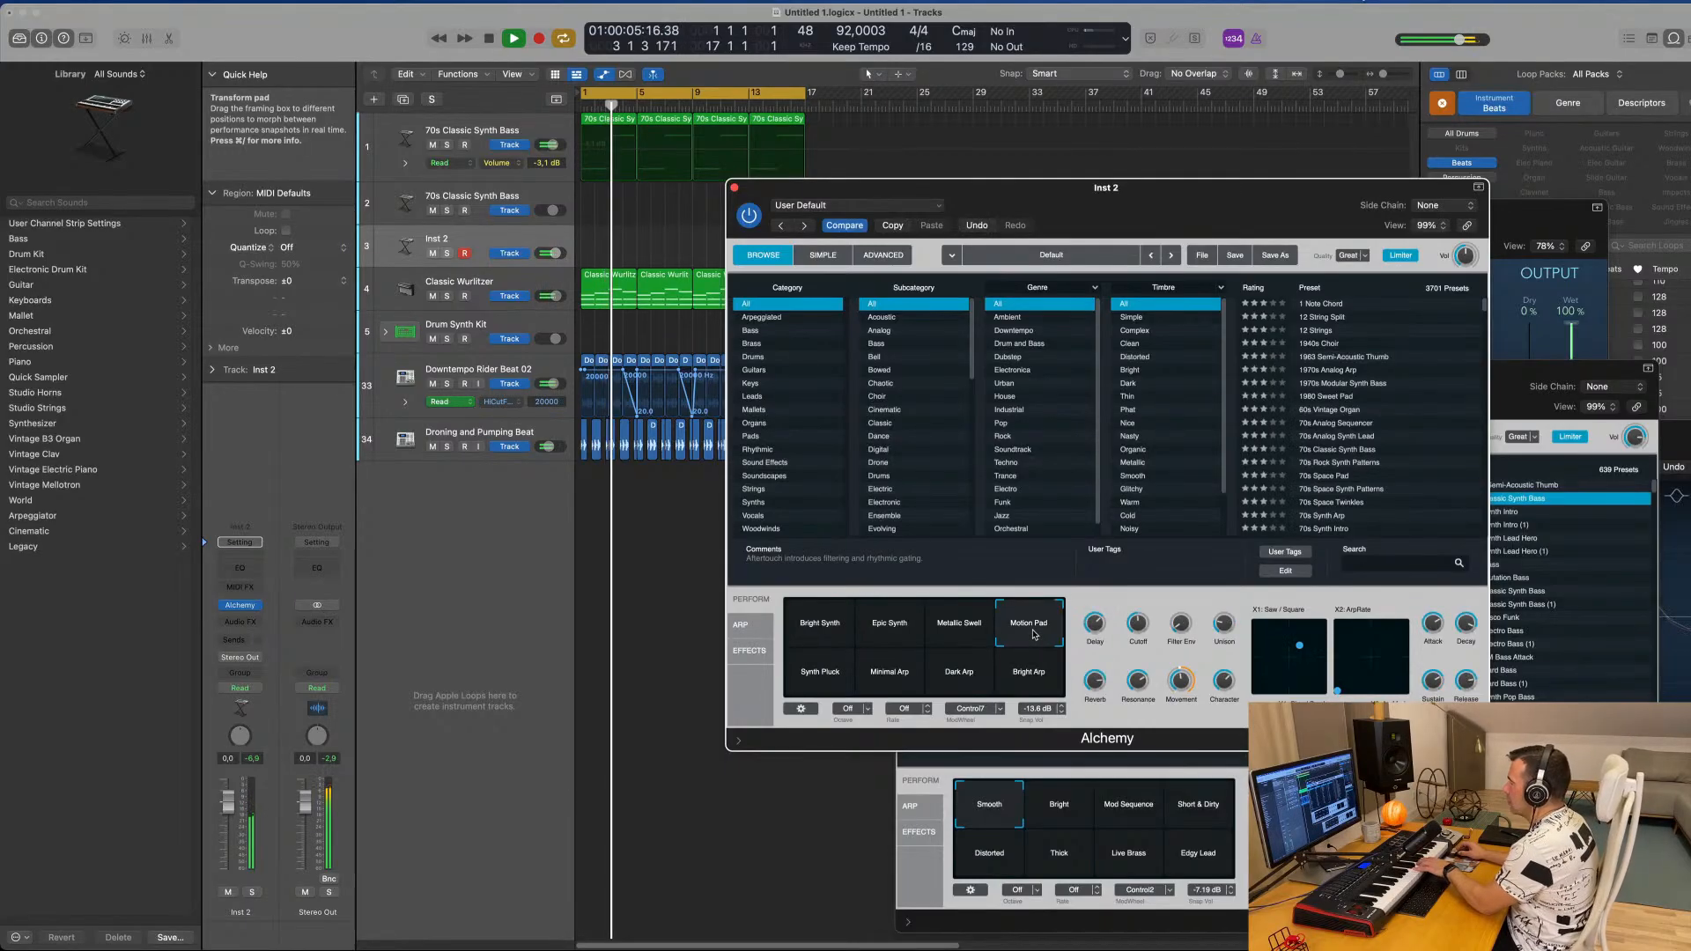
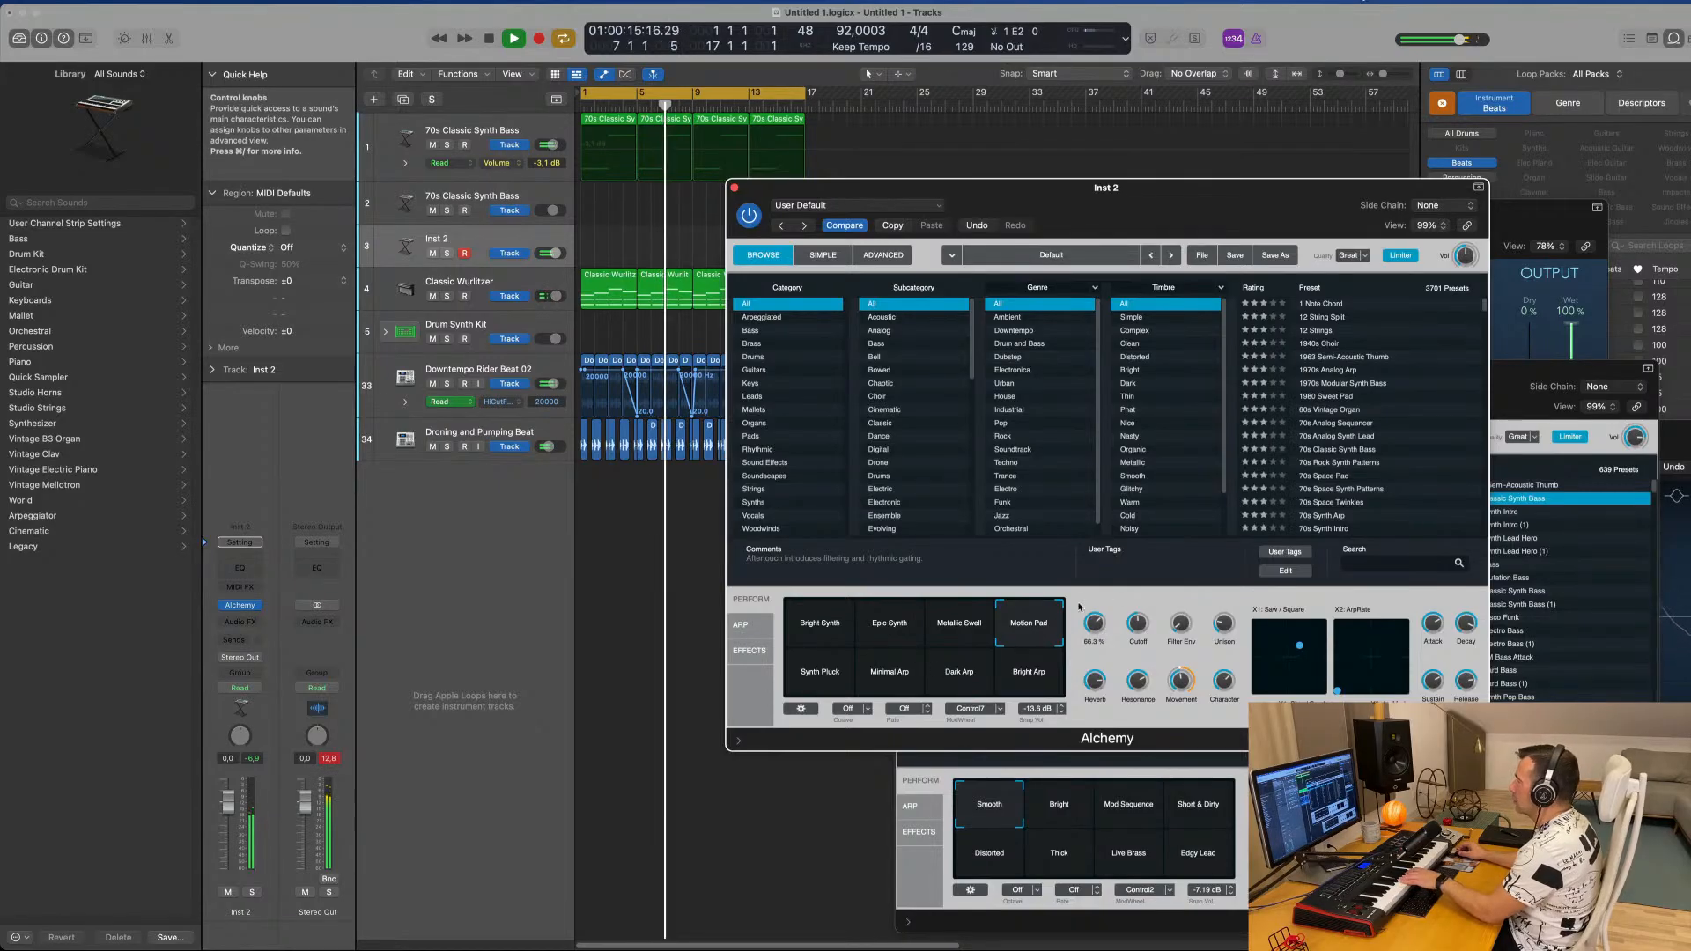
pyautogui.click(832, 676)
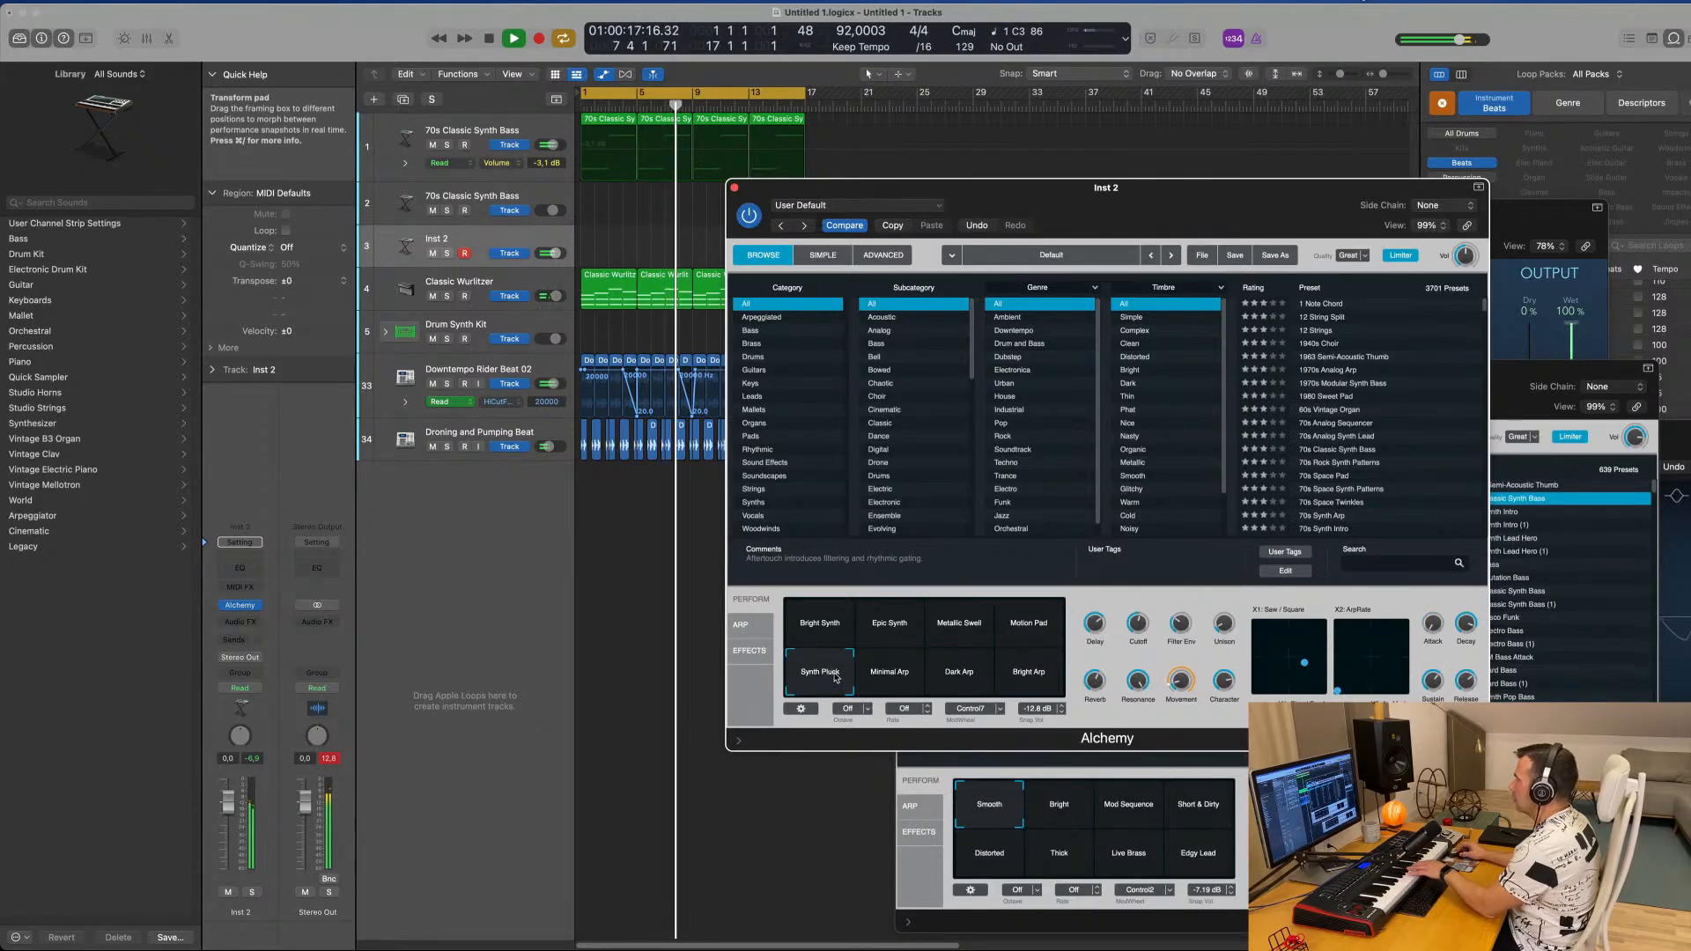
pyautogui.click(889, 674)
pyautogui.click(952, 673)
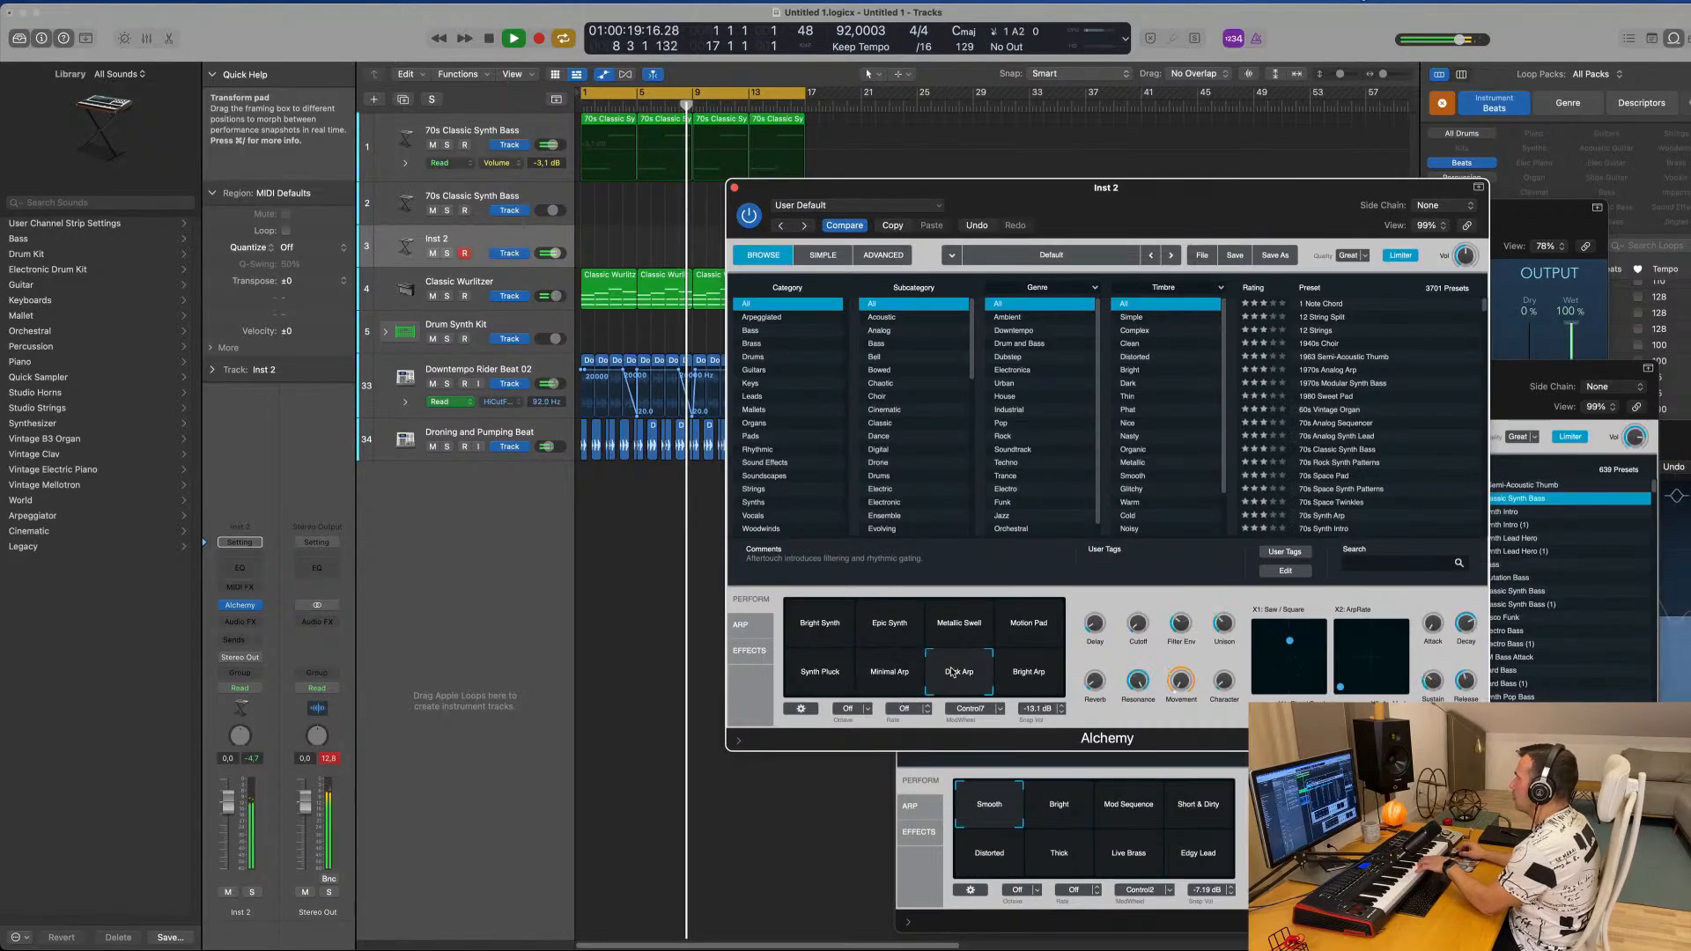
pyautogui.click(1028, 676)
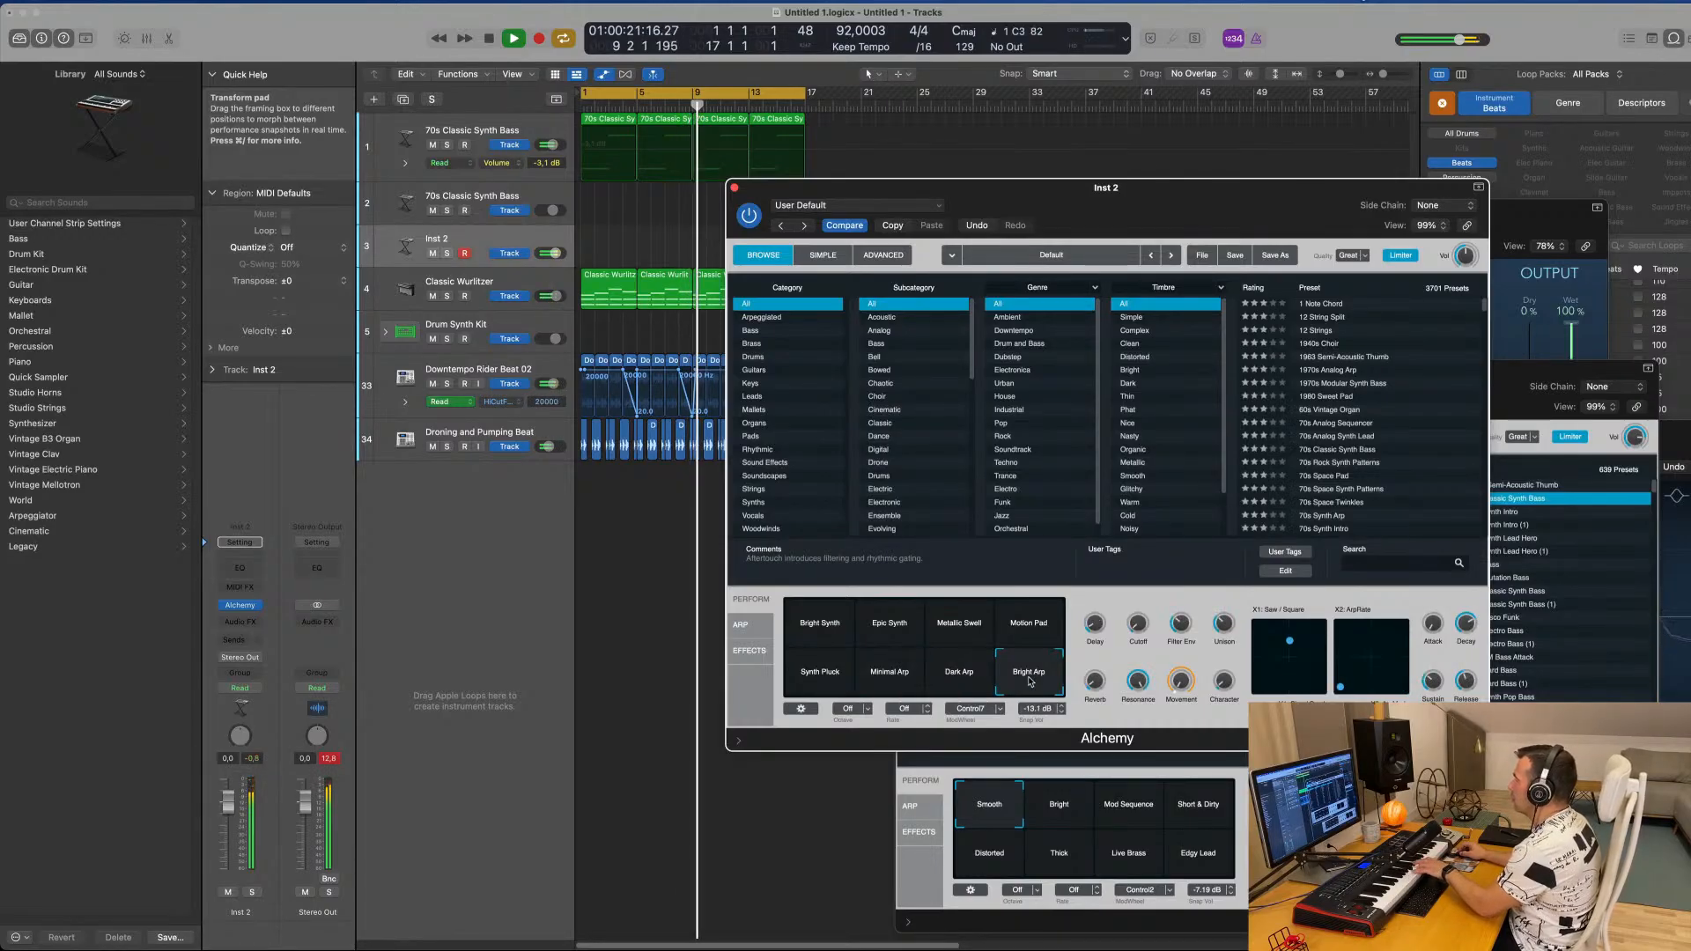
pyautogui.click(890, 673)
pyautogui.click(820, 674)
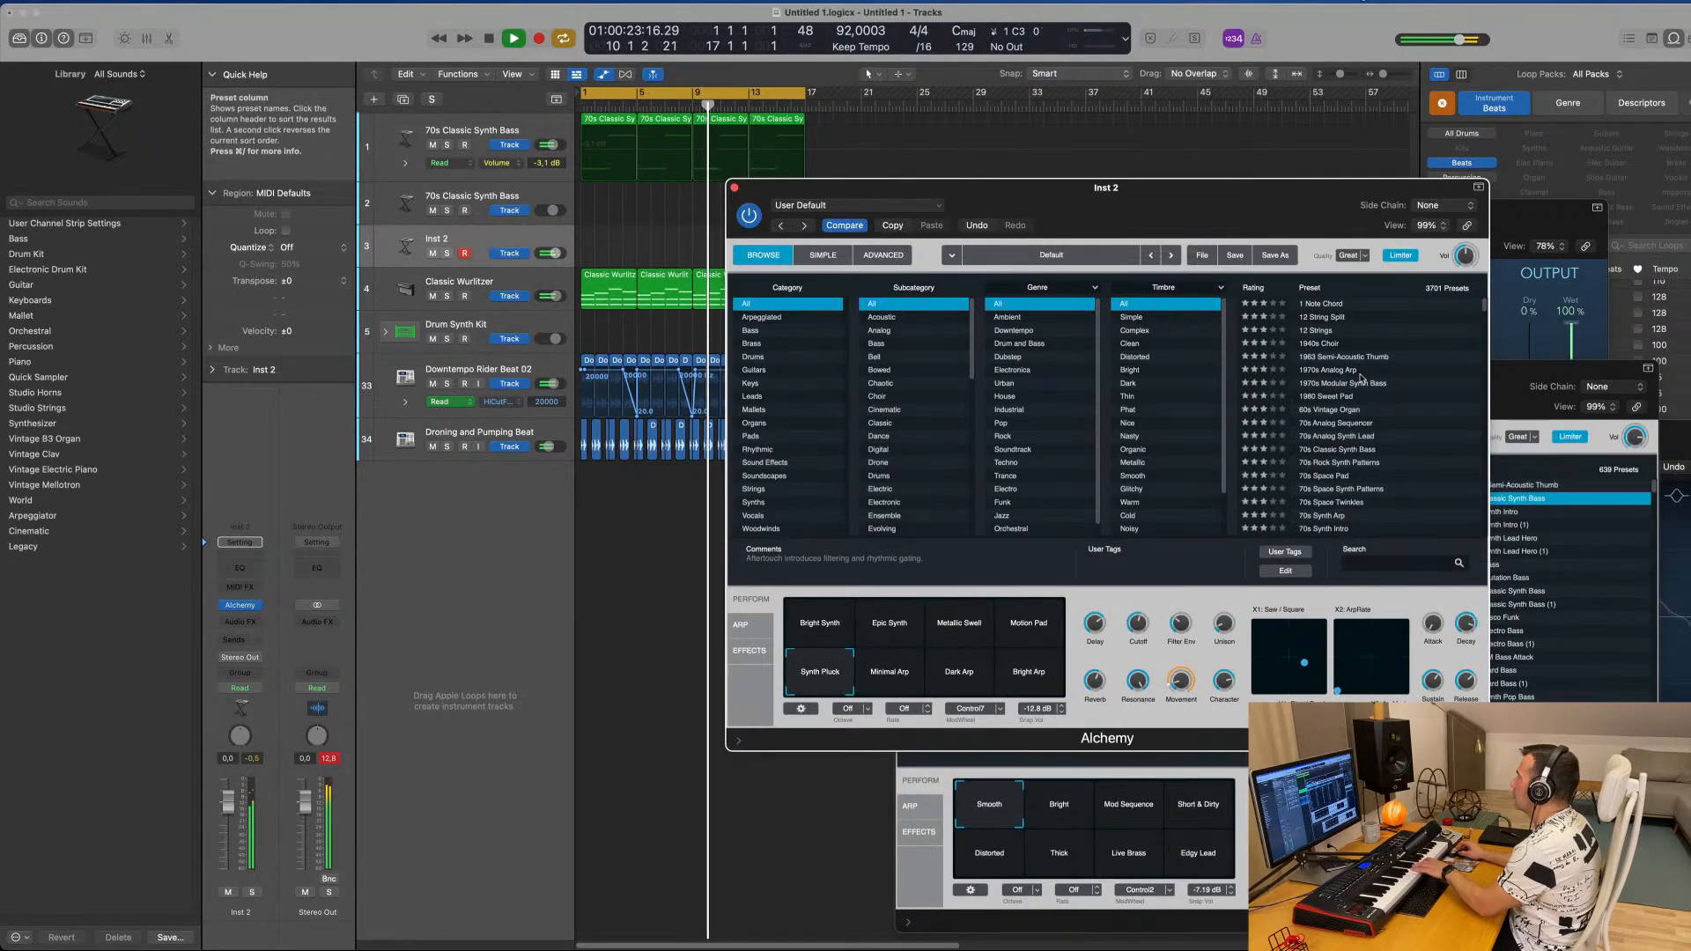
# Audition 1980 Sweet Pad with the track volume lowered to -8.2 dB, plus 70s Classic Synth Bass, Space Pad, Space Synth Patterns and Space Twinkles.
pyautogui.click(1340, 398)
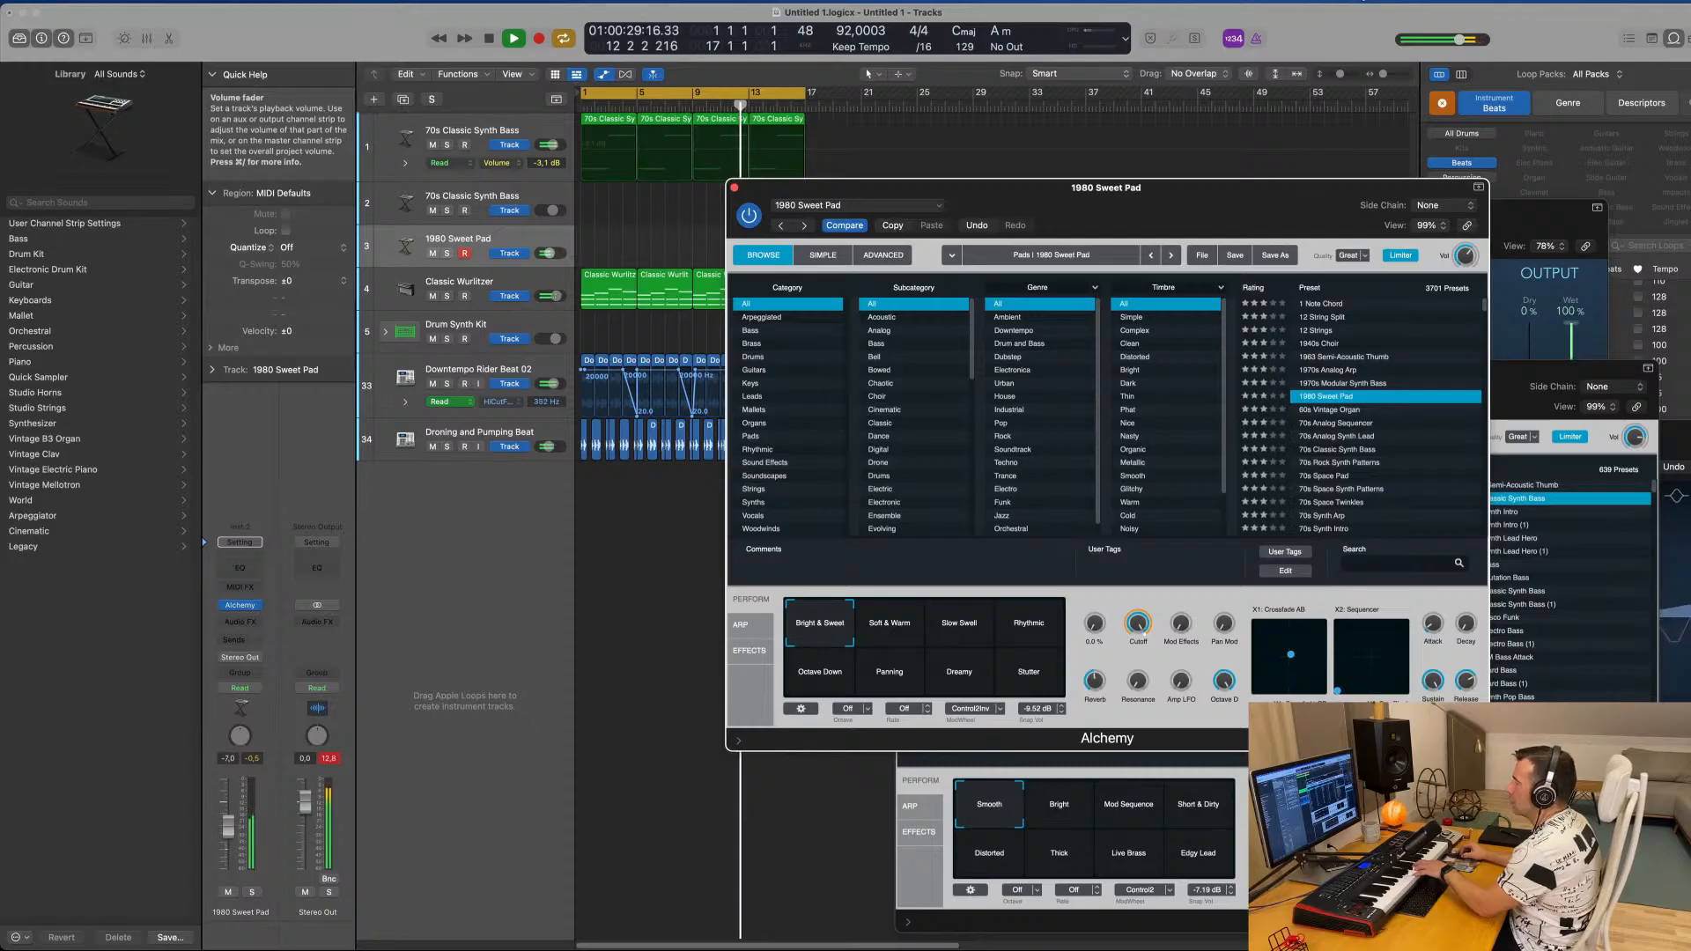
pyautogui.click(230, 858)
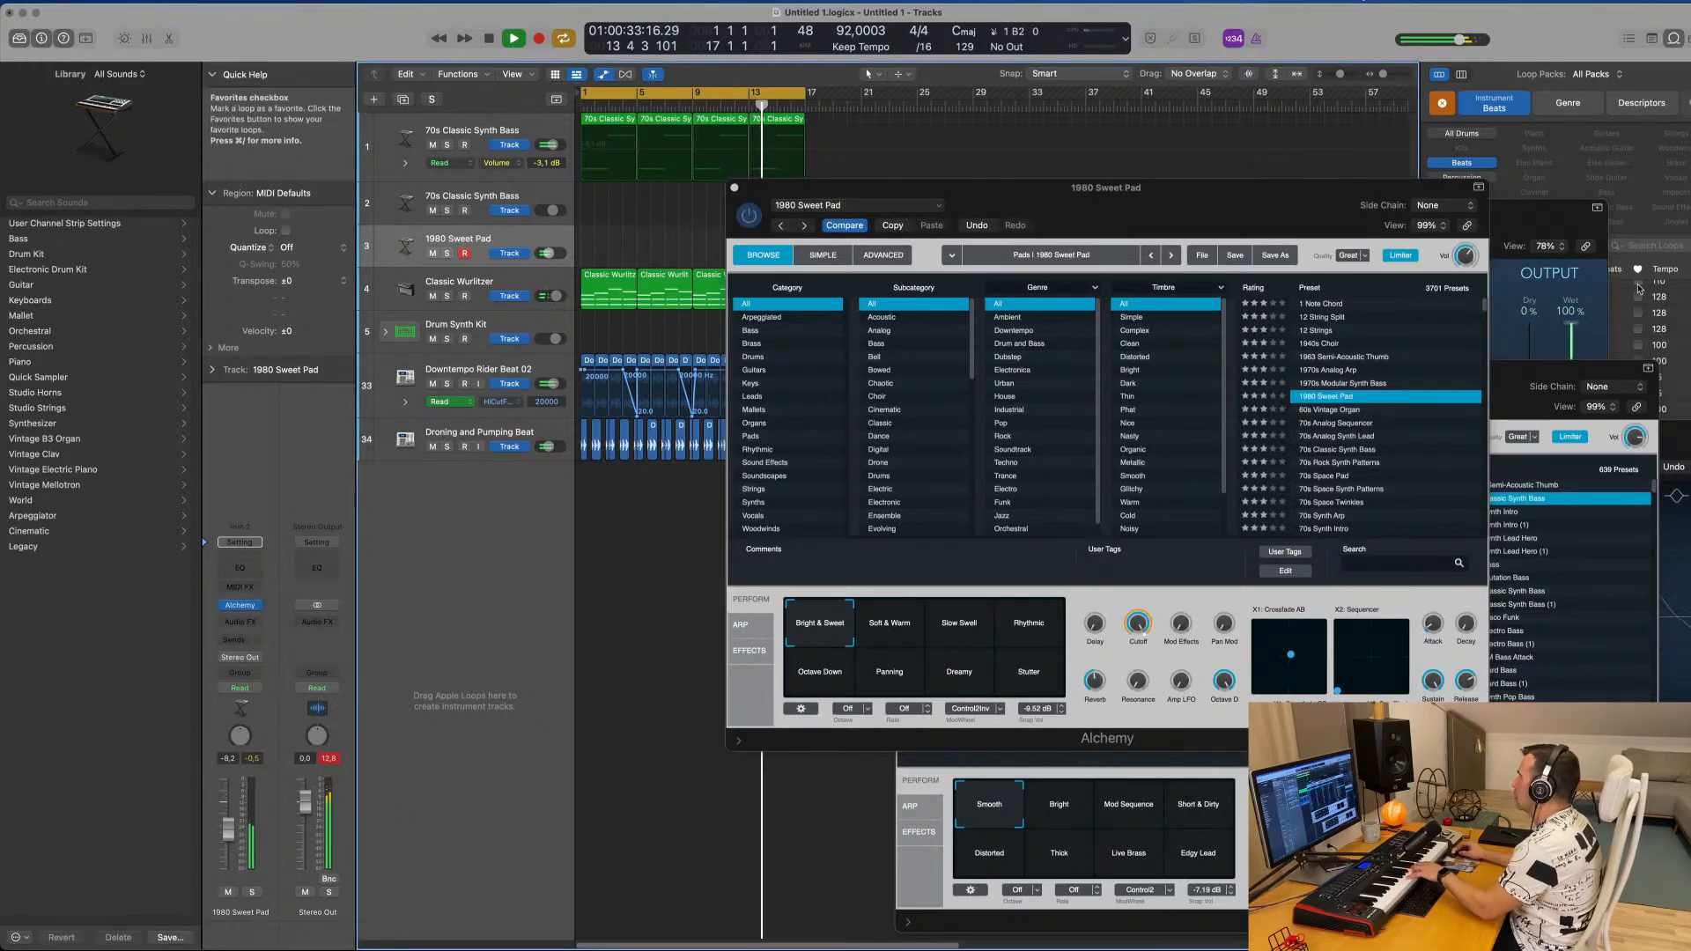
pyautogui.click(1337, 450)
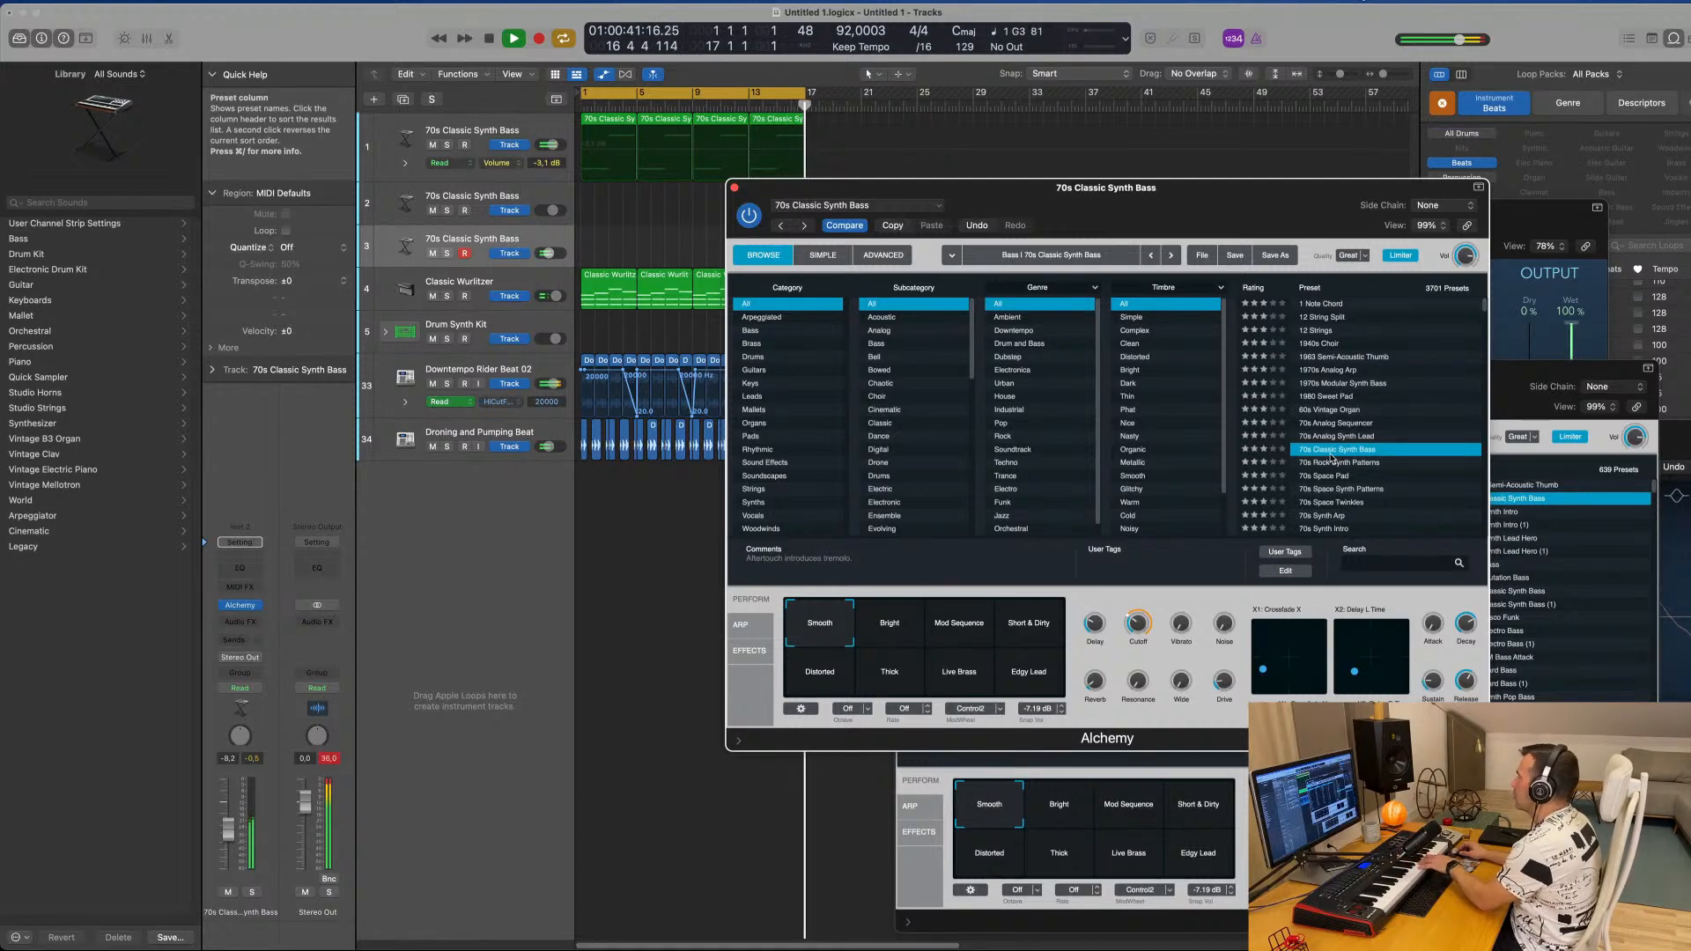
pyautogui.click(1335, 476)
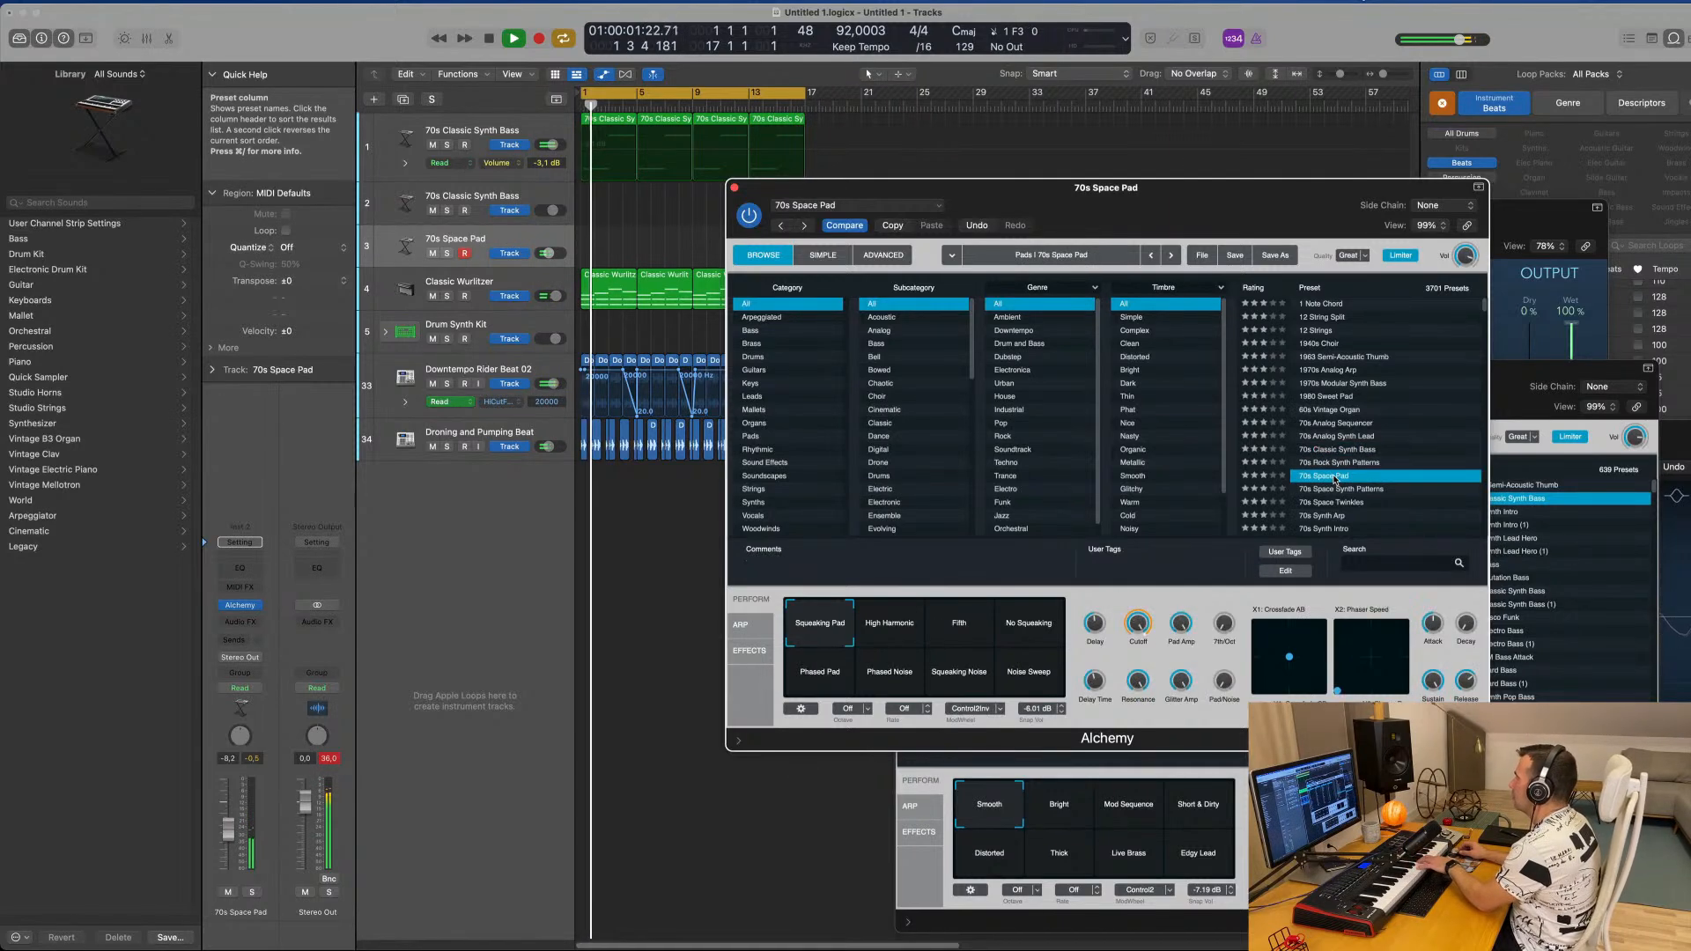
pyautogui.click(1350, 490)
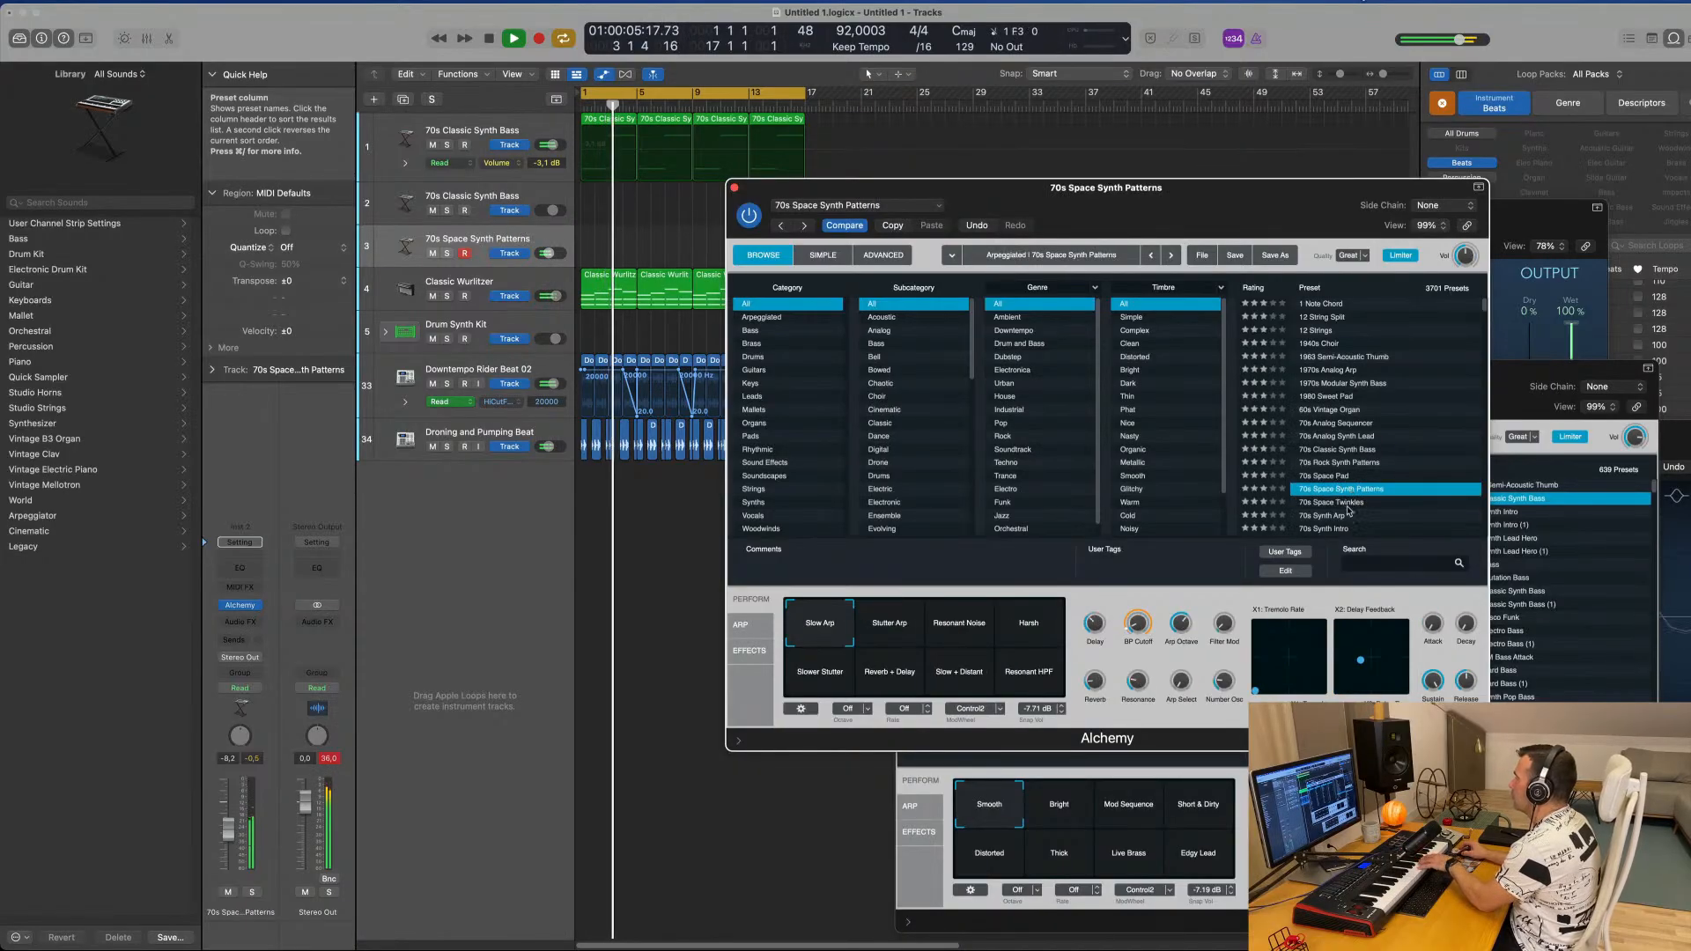
pyautogui.click(1346, 505)
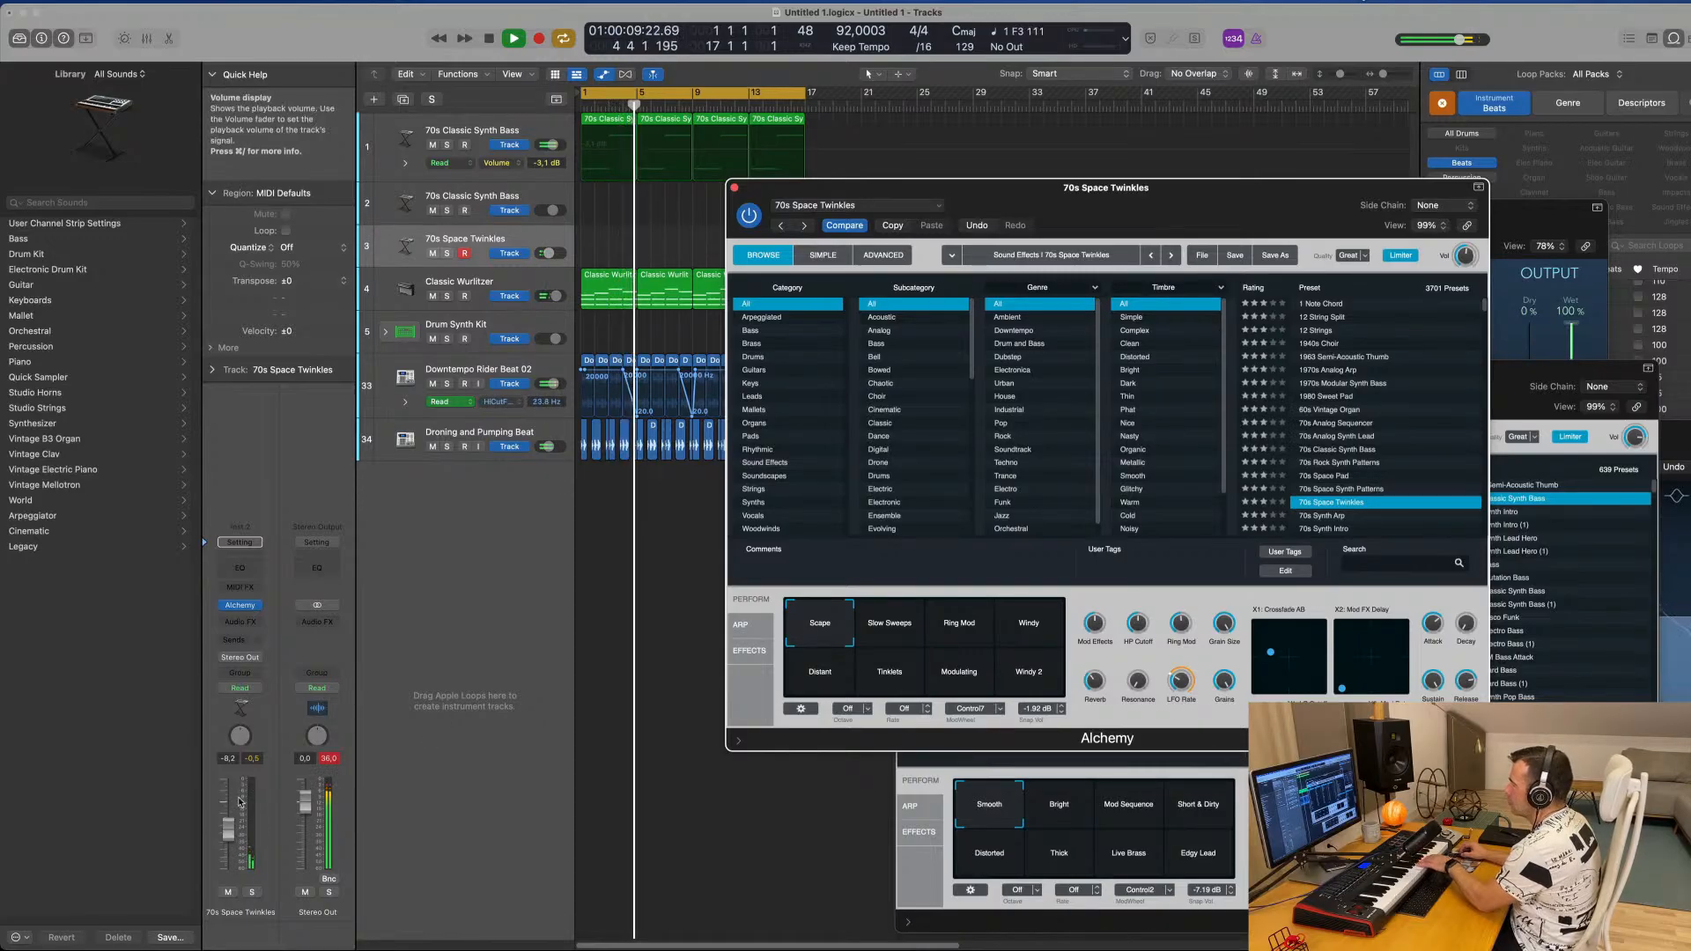
# Audition the 70s Synth Arp and 70s Synth Intro presets, and load 70s Synth Lead Hero on the track.
pyautogui.scroll(-2, 1378, 453)
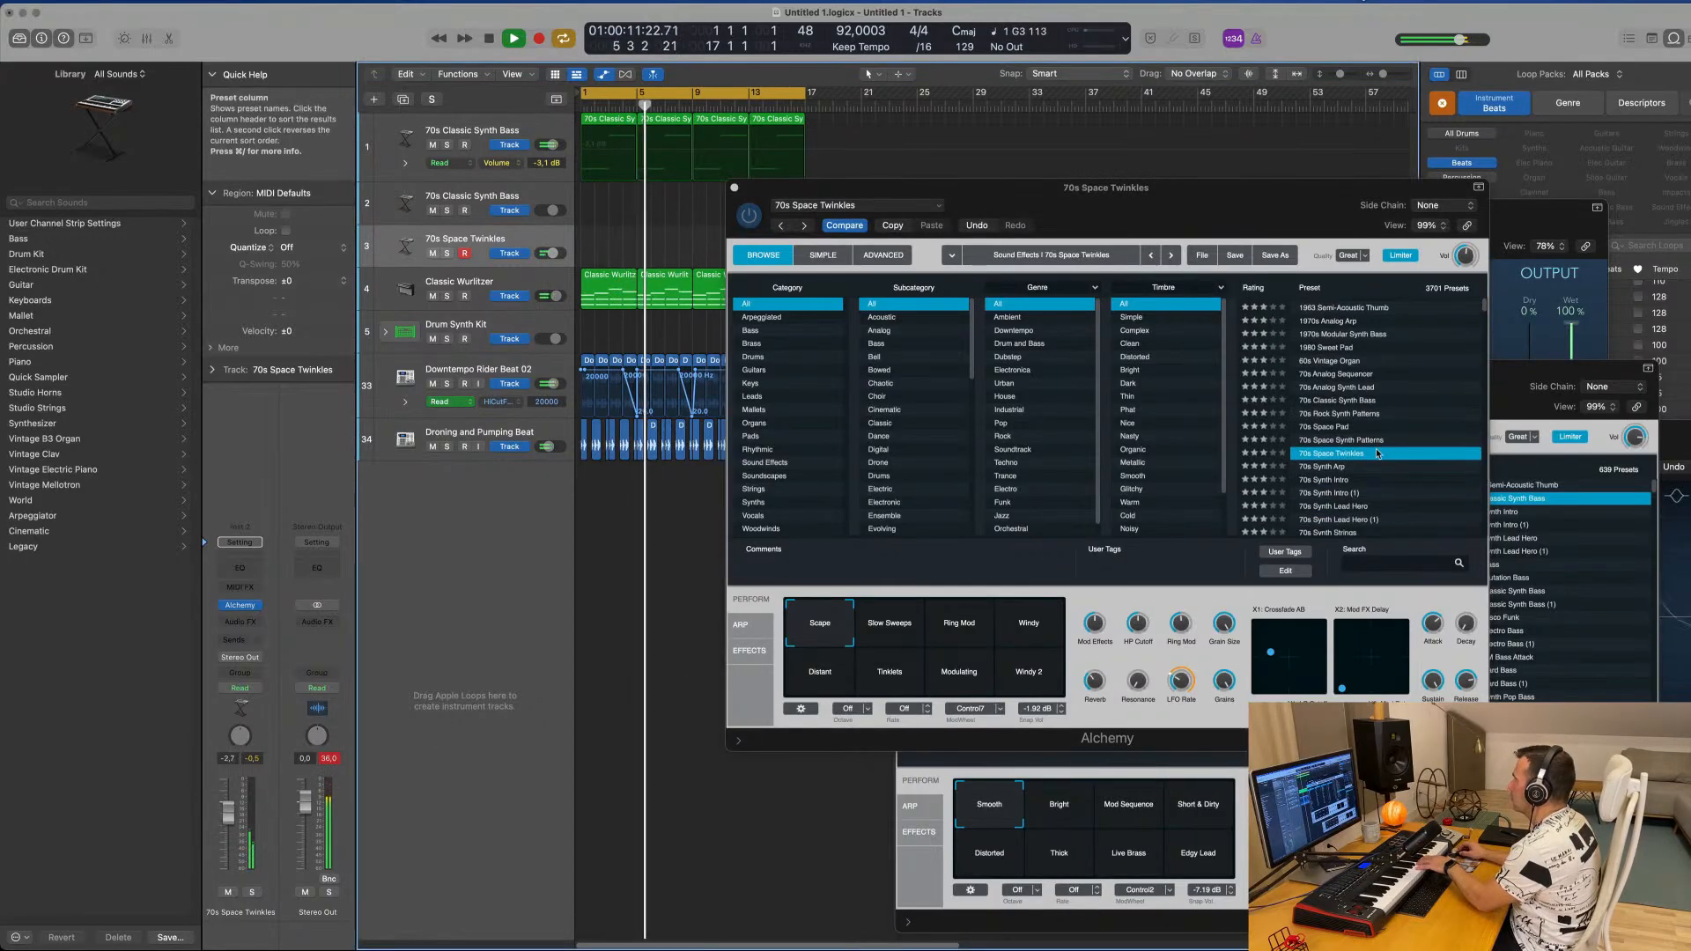
pyautogui.click(1330, 468)
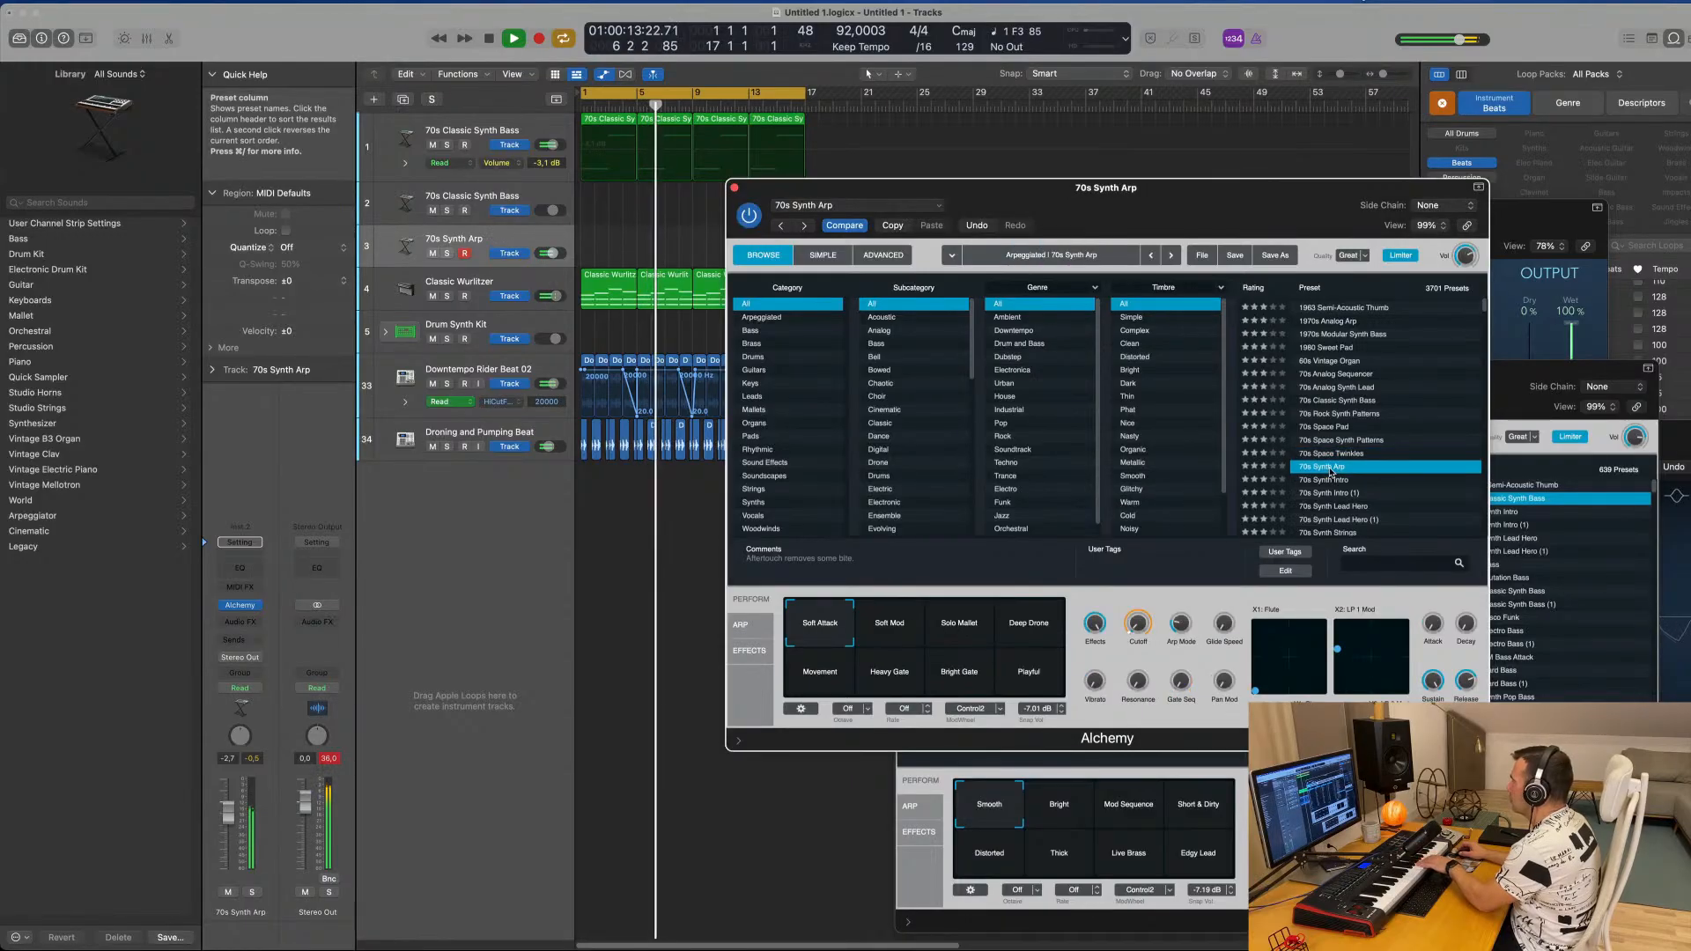
pyautogui.click(1330, 481)
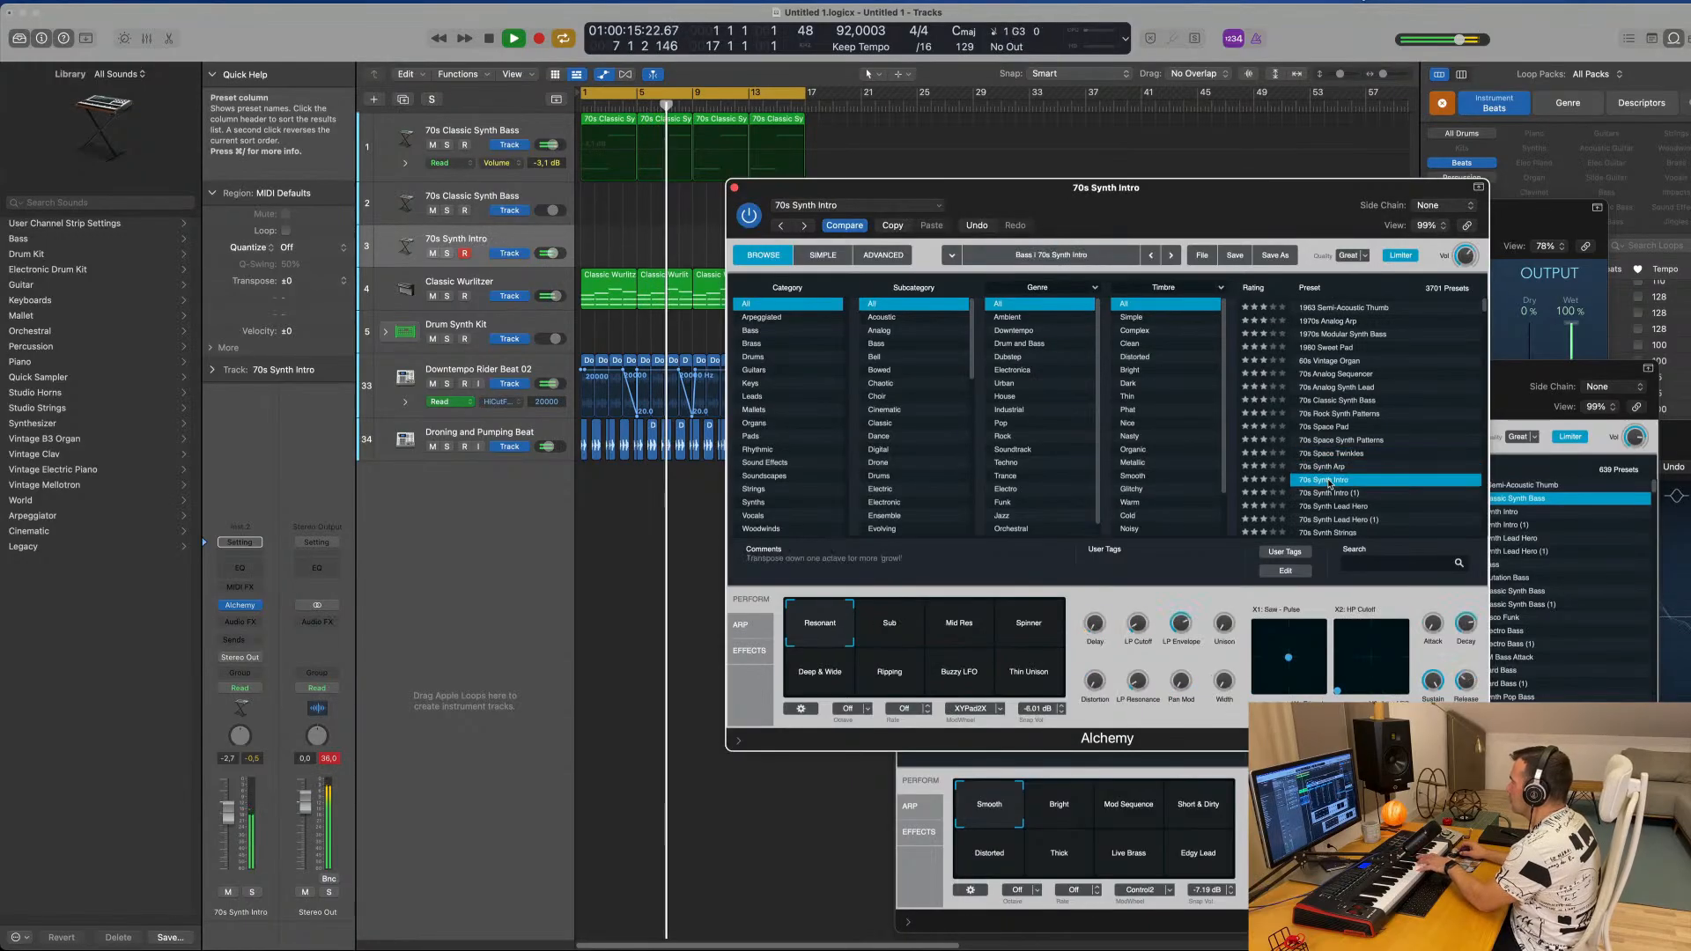
pyautogui.scroll(-2, 1331, 480)
pyautogui.click(1347, 450)
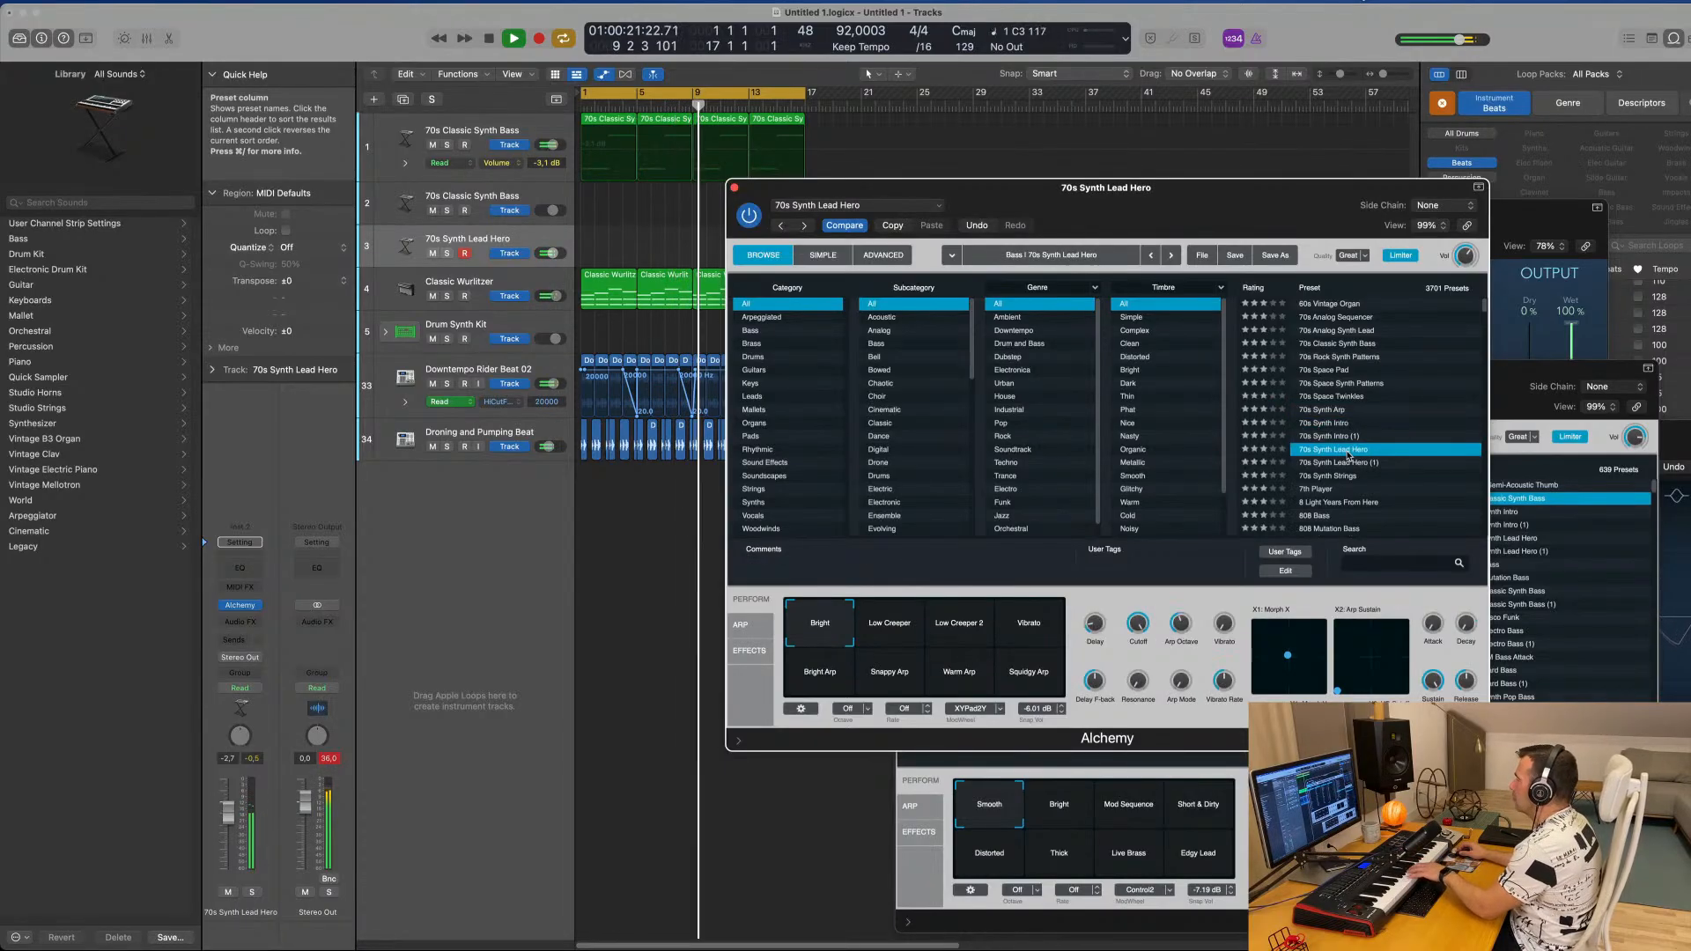
# Try the Low Creeper snapshot of 70s Synth Lead Hero and raise the track's volume to about -0.3 dB.
pyautogui.click(885, 636)
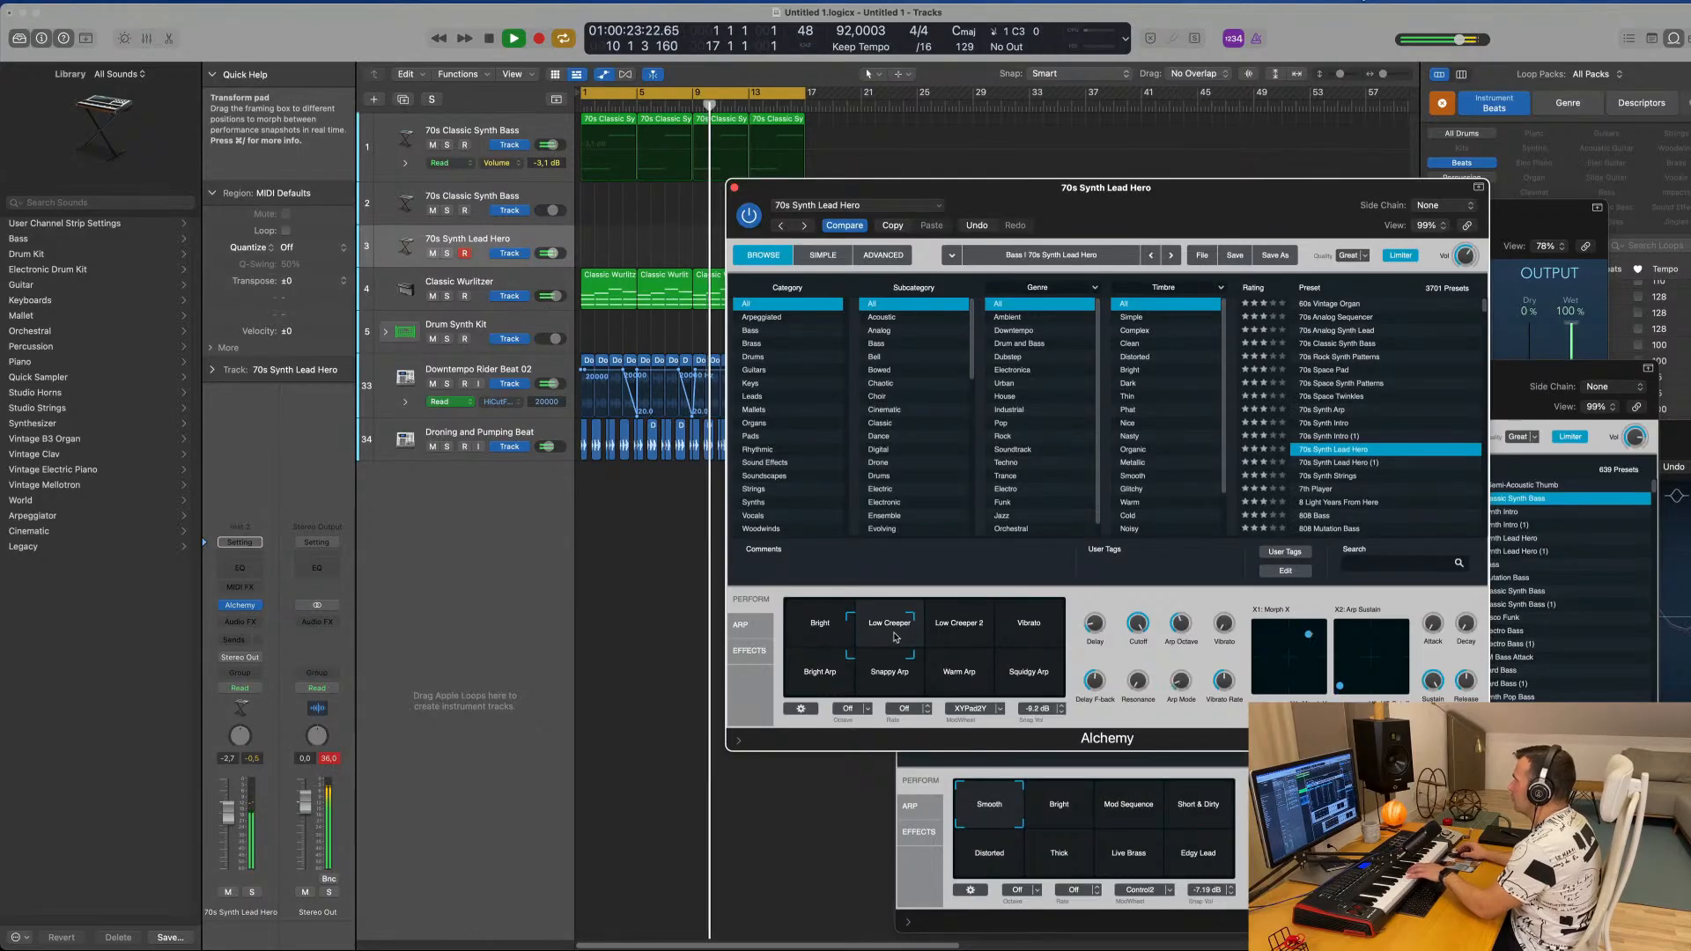
pyautogui.moveTo(901, 628); pyautogui.dragTo(912, 617)
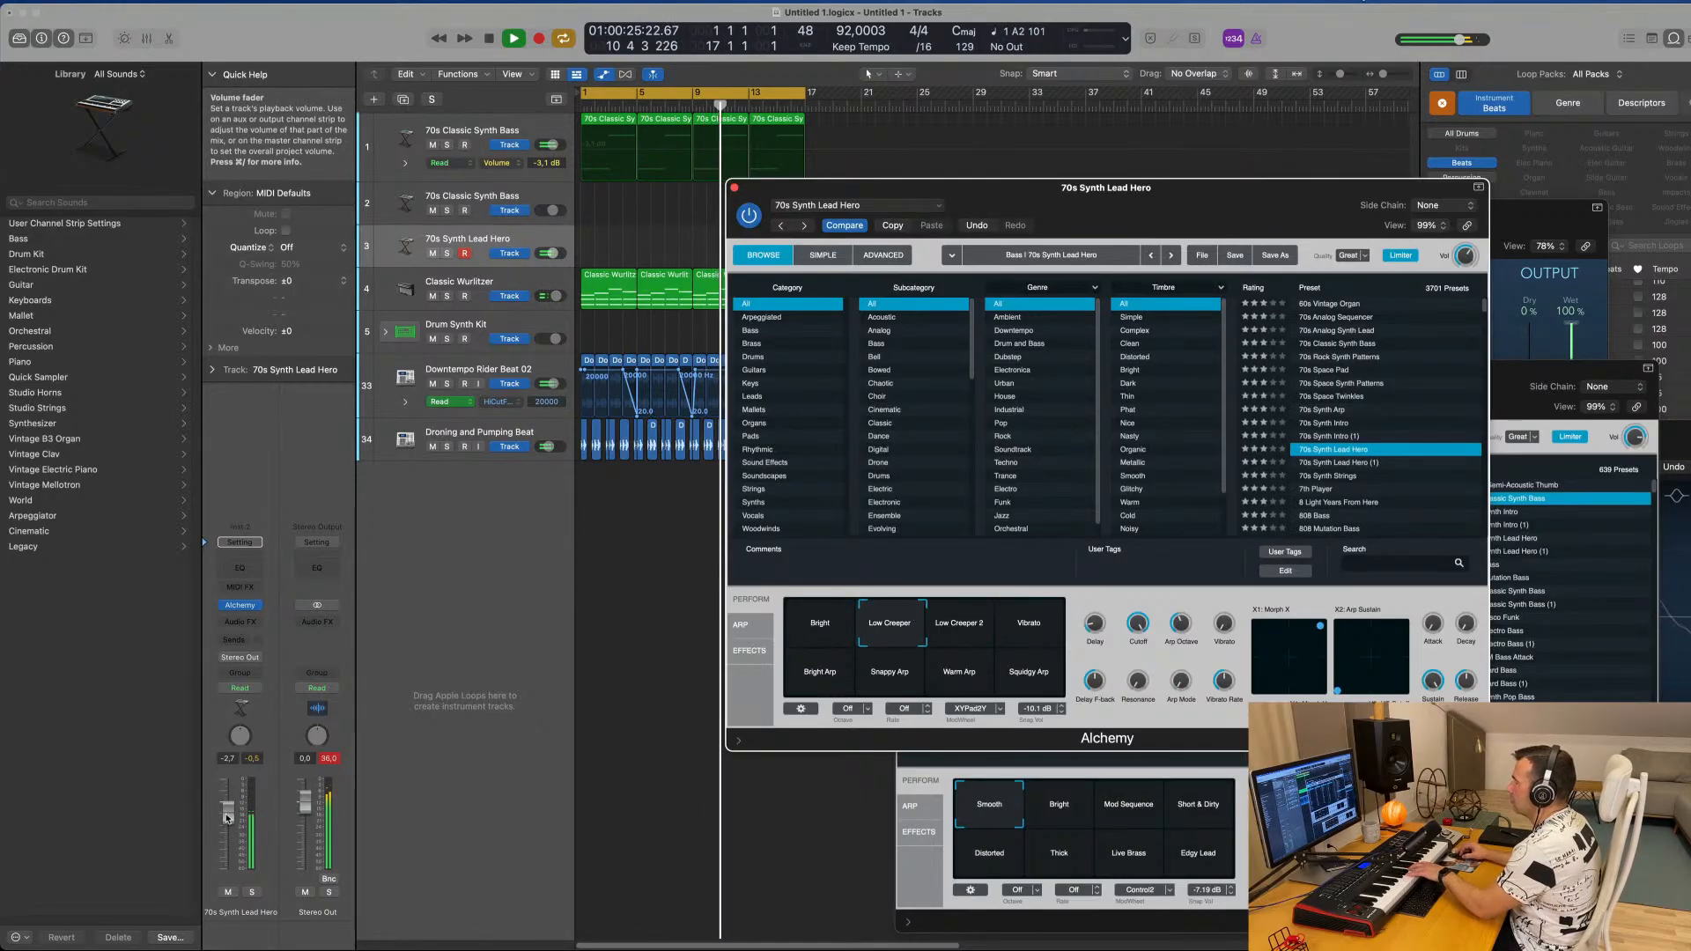
pyautogui.moveTo(228, 811); pyautogui.dragTo(228, 798)
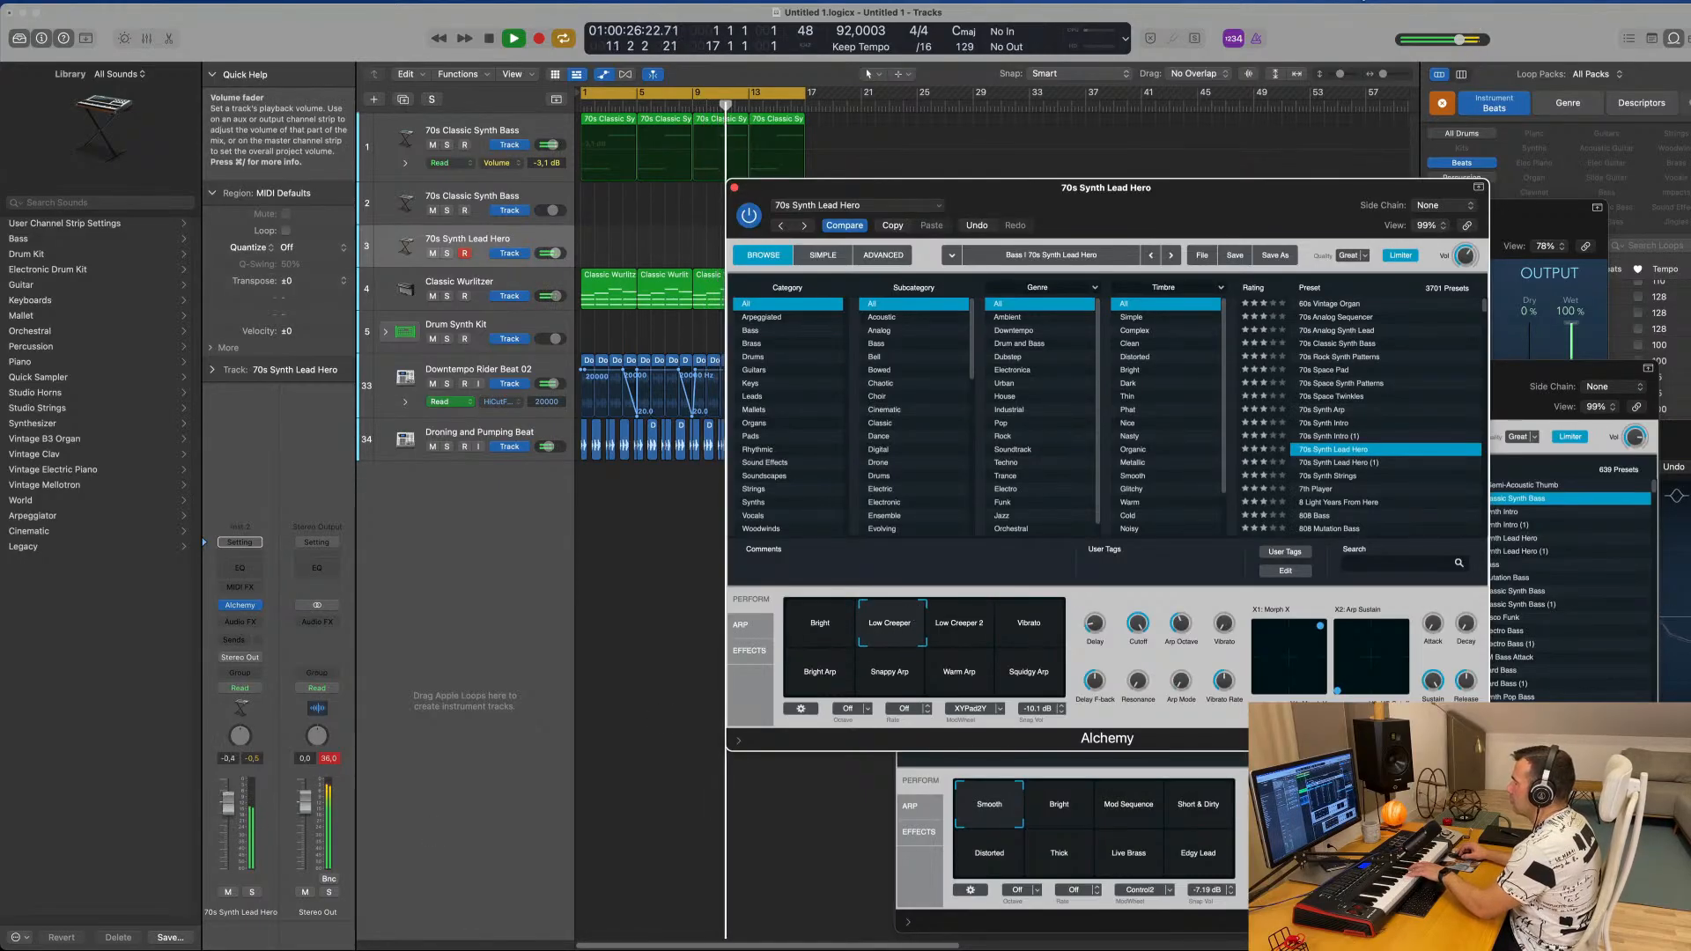
# Audition the Low Creeper 2, Vibrato, Bright Arp, Snappy Arp, Warm Arp and Squidgy Arp snapshots during playback.
pyautogui.click(966, 628)
pyautogui.click(1035, 629)
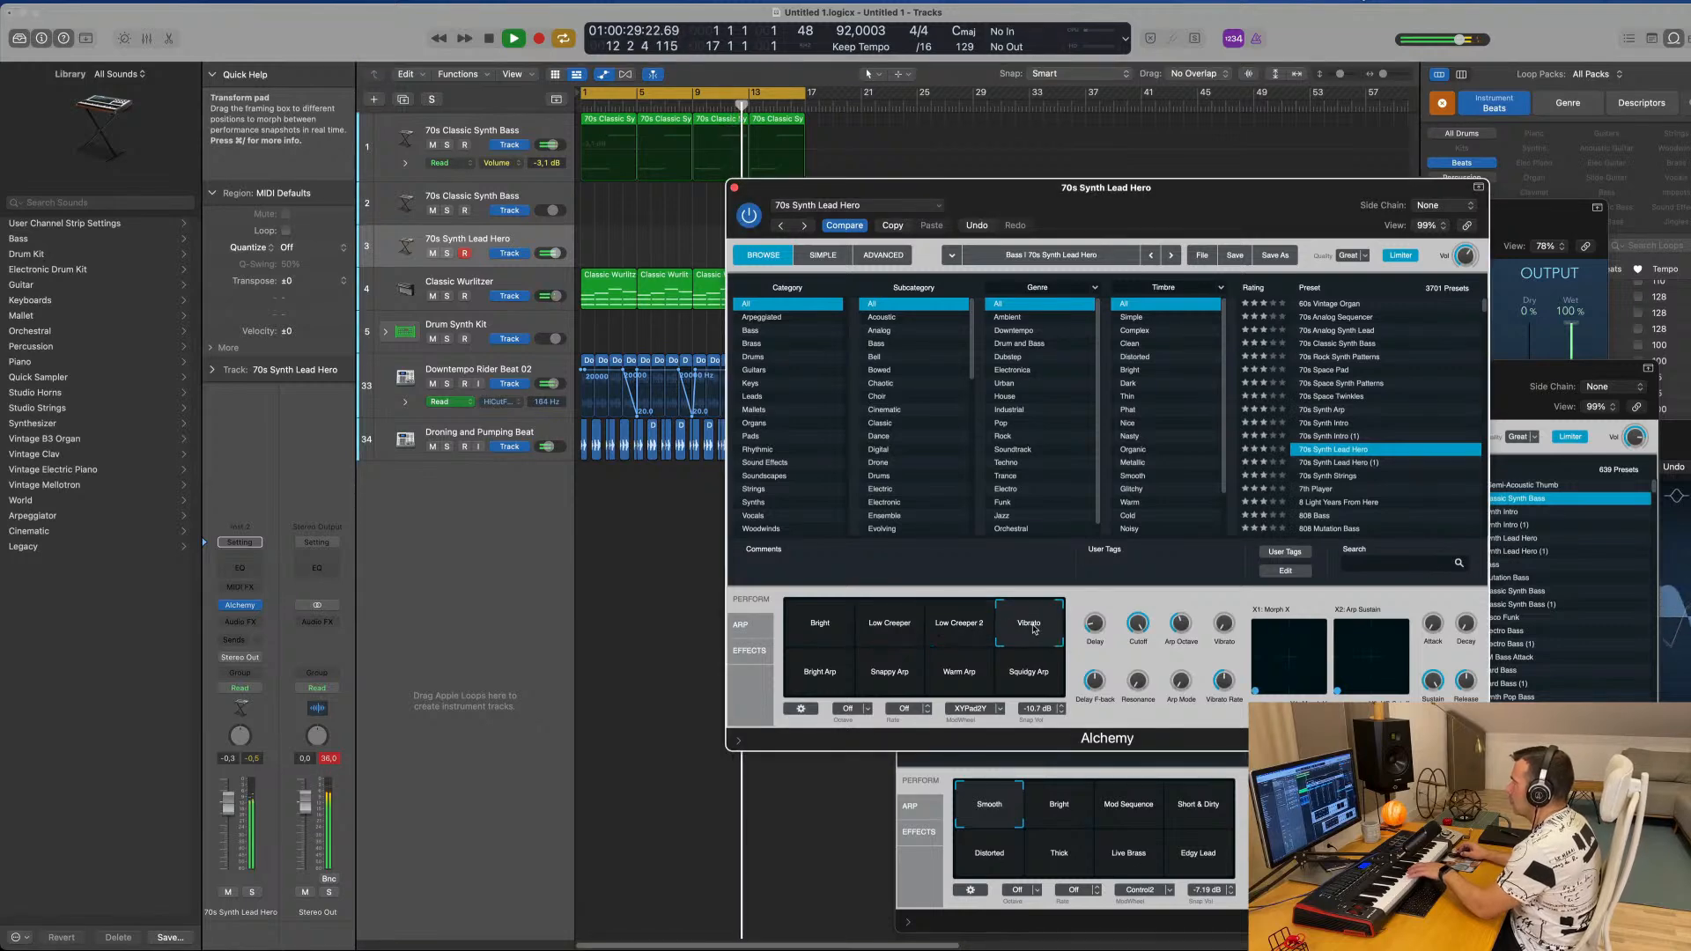
pyautogui.click(962, 629)
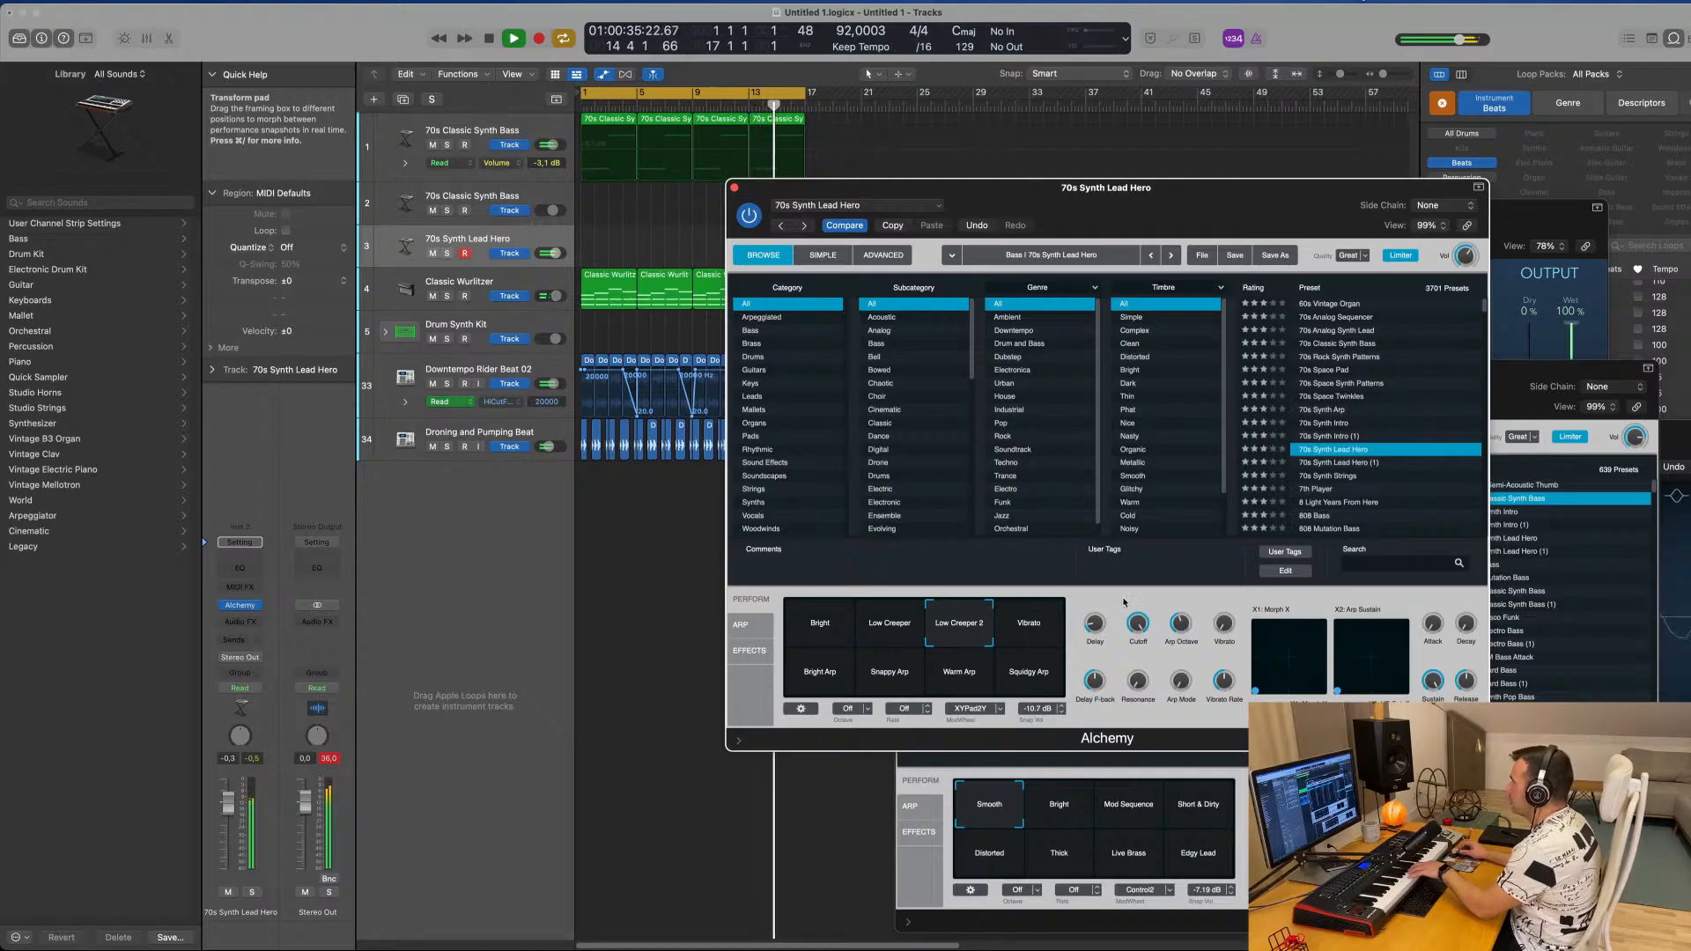
pyautogui.click(1022, 641)
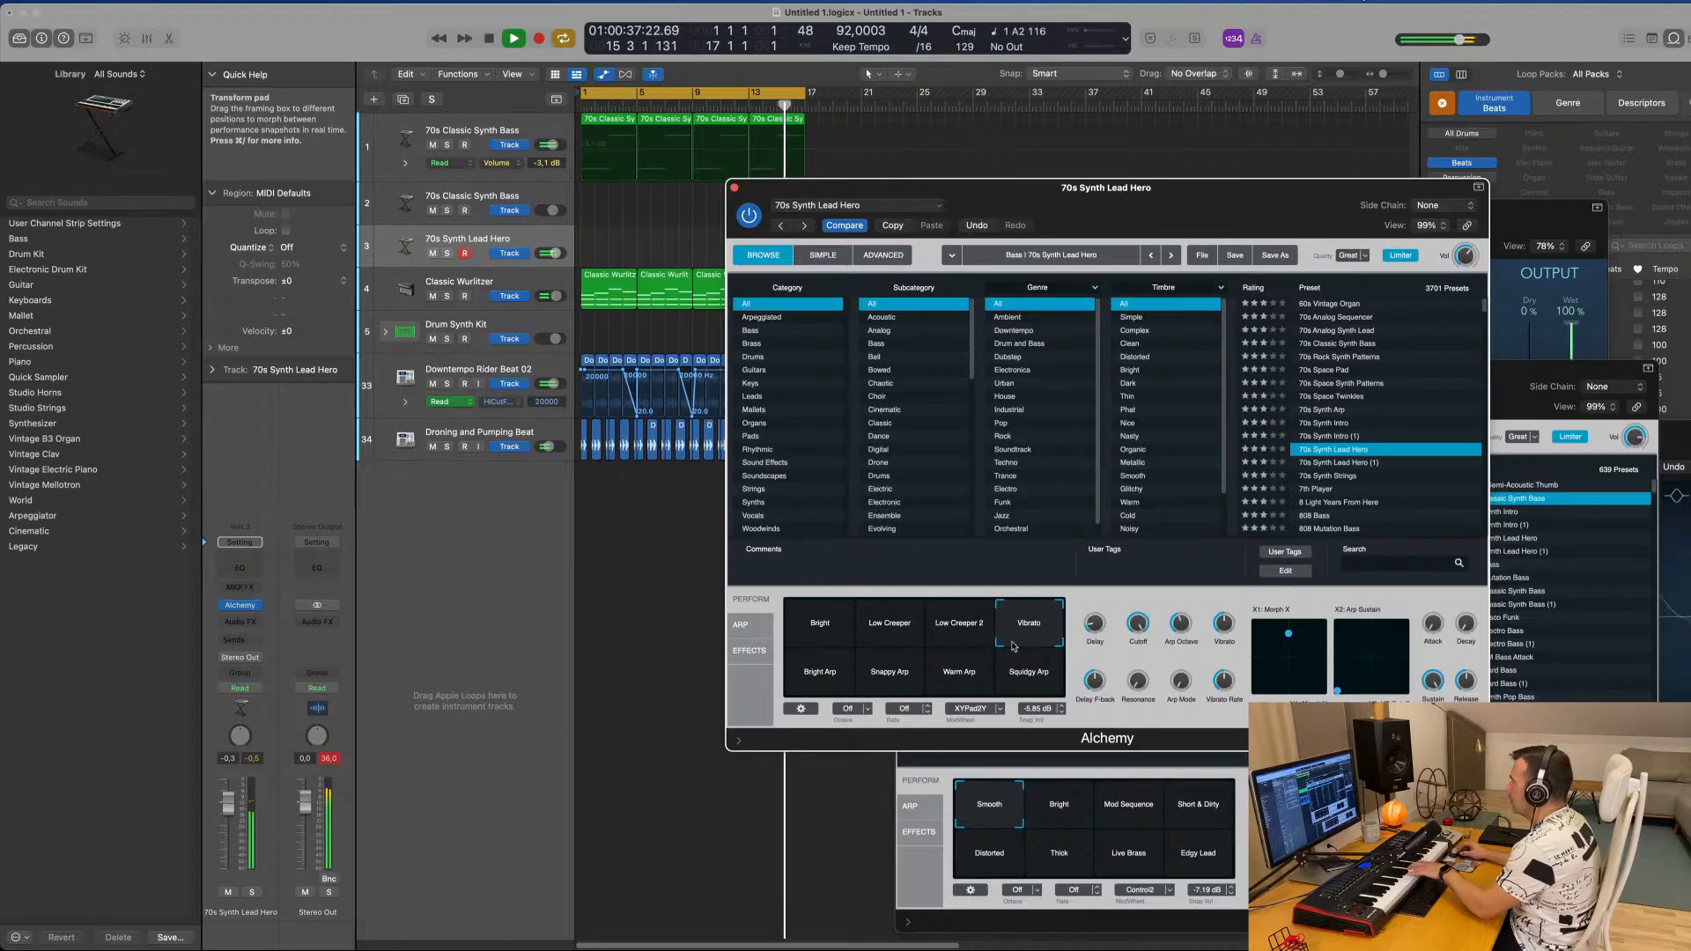
pyautogui.click(843, 684)
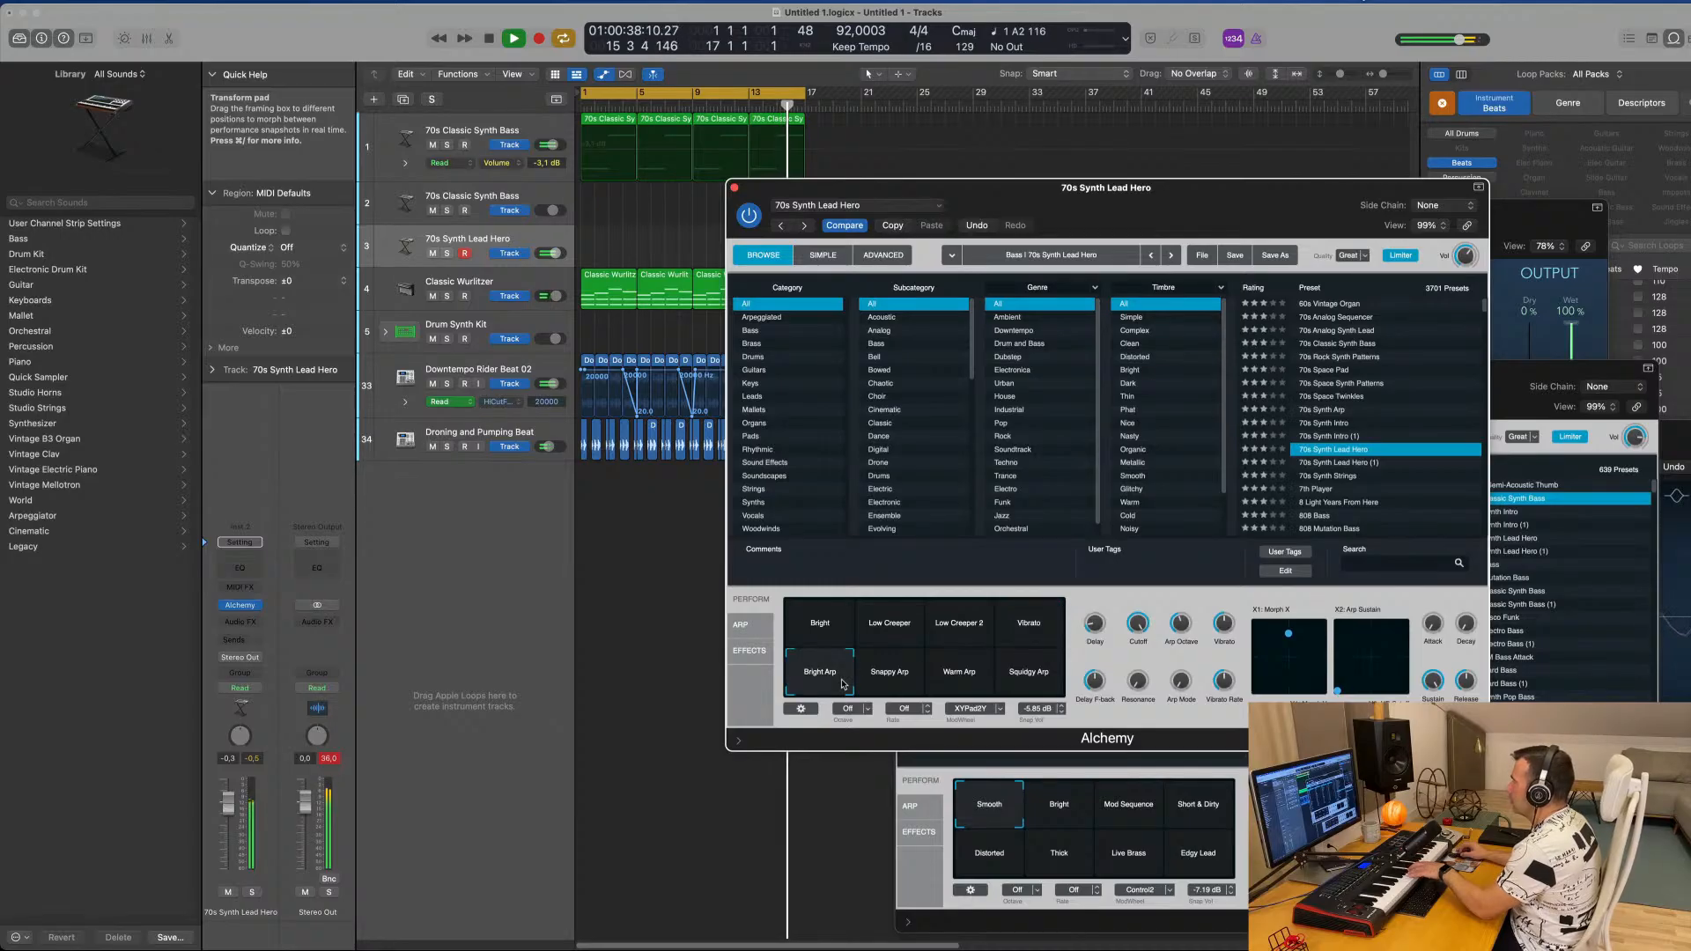
pyautogui.click(892, 684)
pyautogui.click(976, 680)
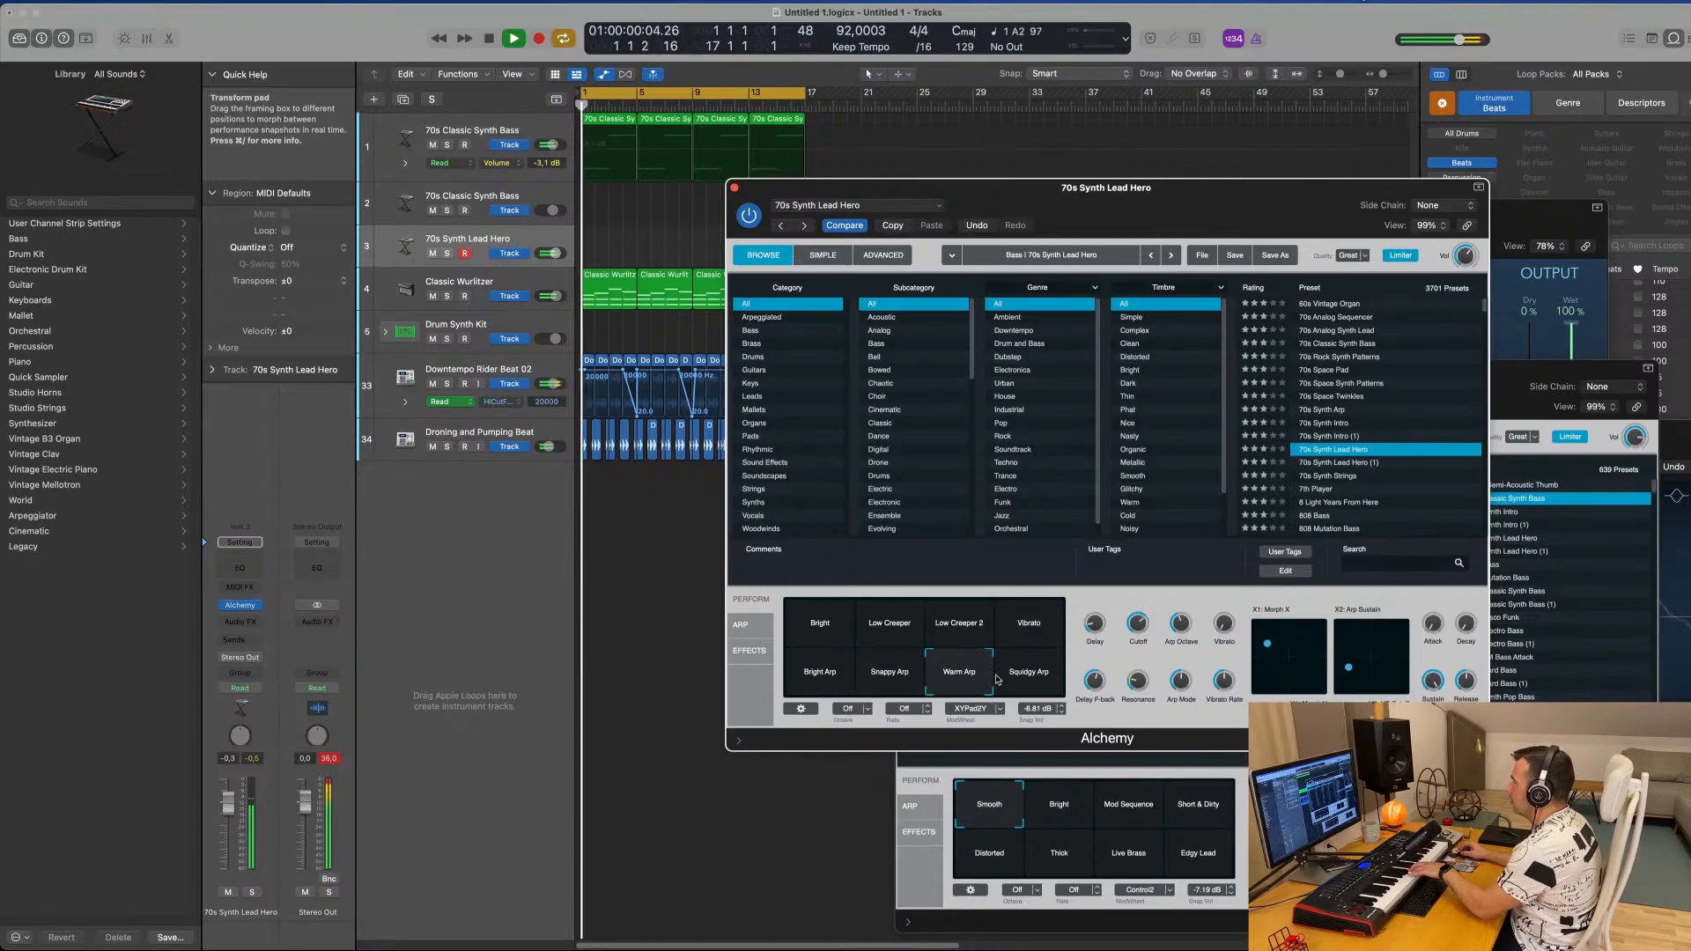
pyautogui.click(1027, 676)
# Compare Low Creeper 2 with Low Creeper, keep the Low Creeper snapshot and increase its Delay amount.
pyautogui.click(947, 618)
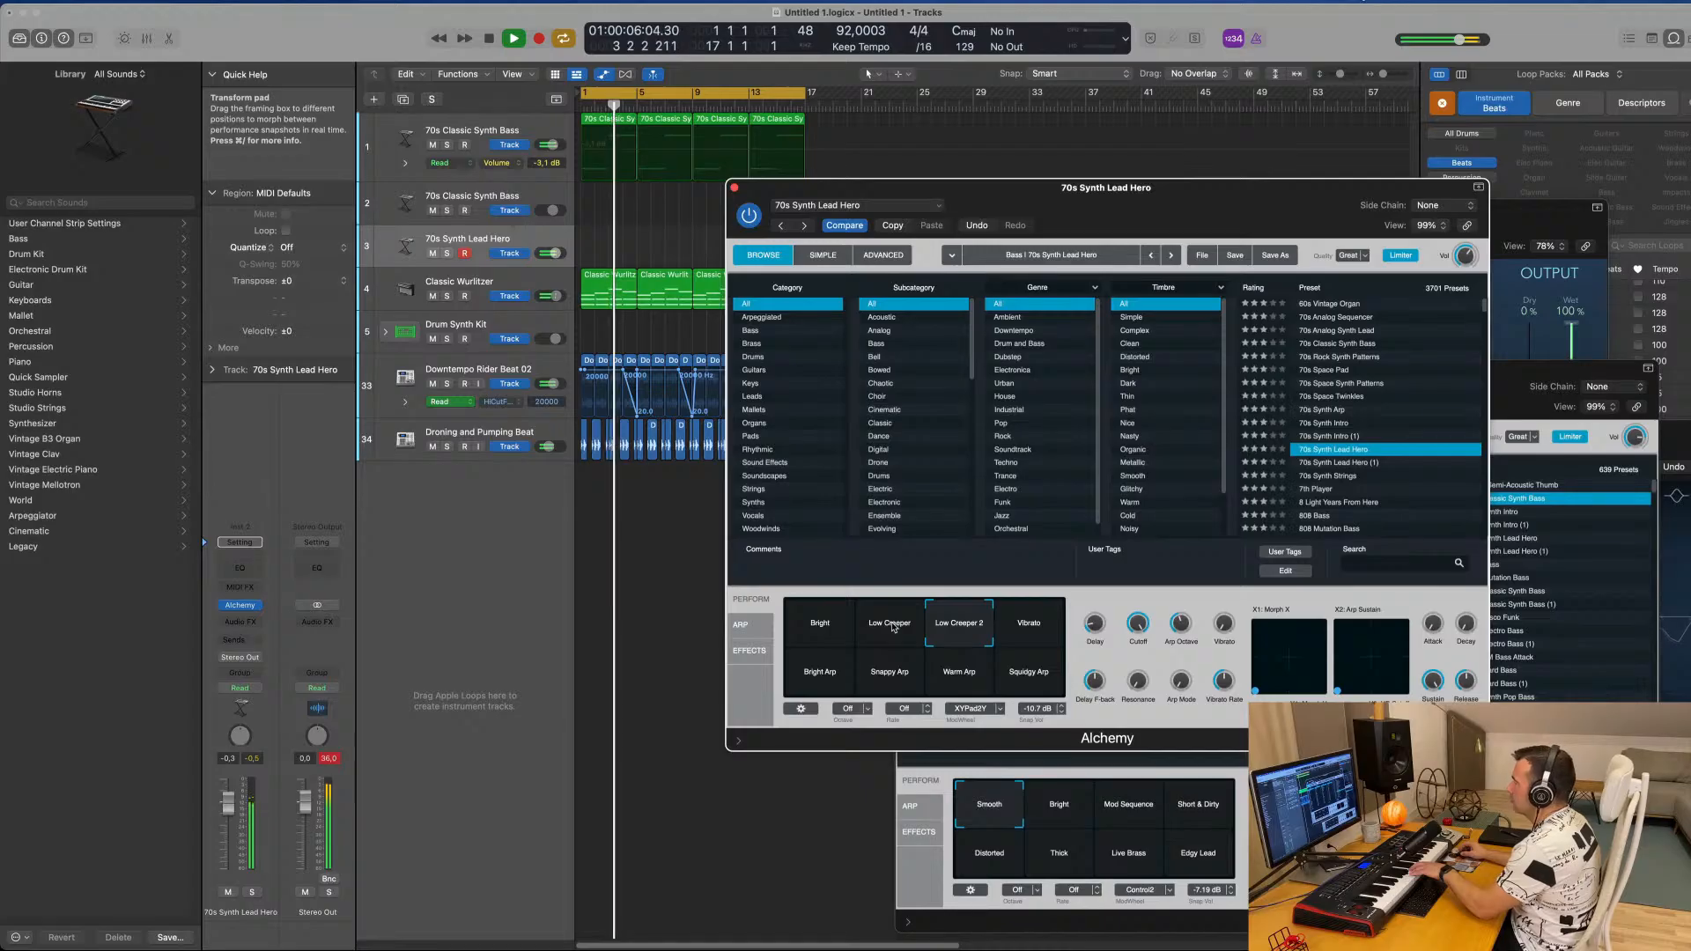
pyautogui.click(891, 625)
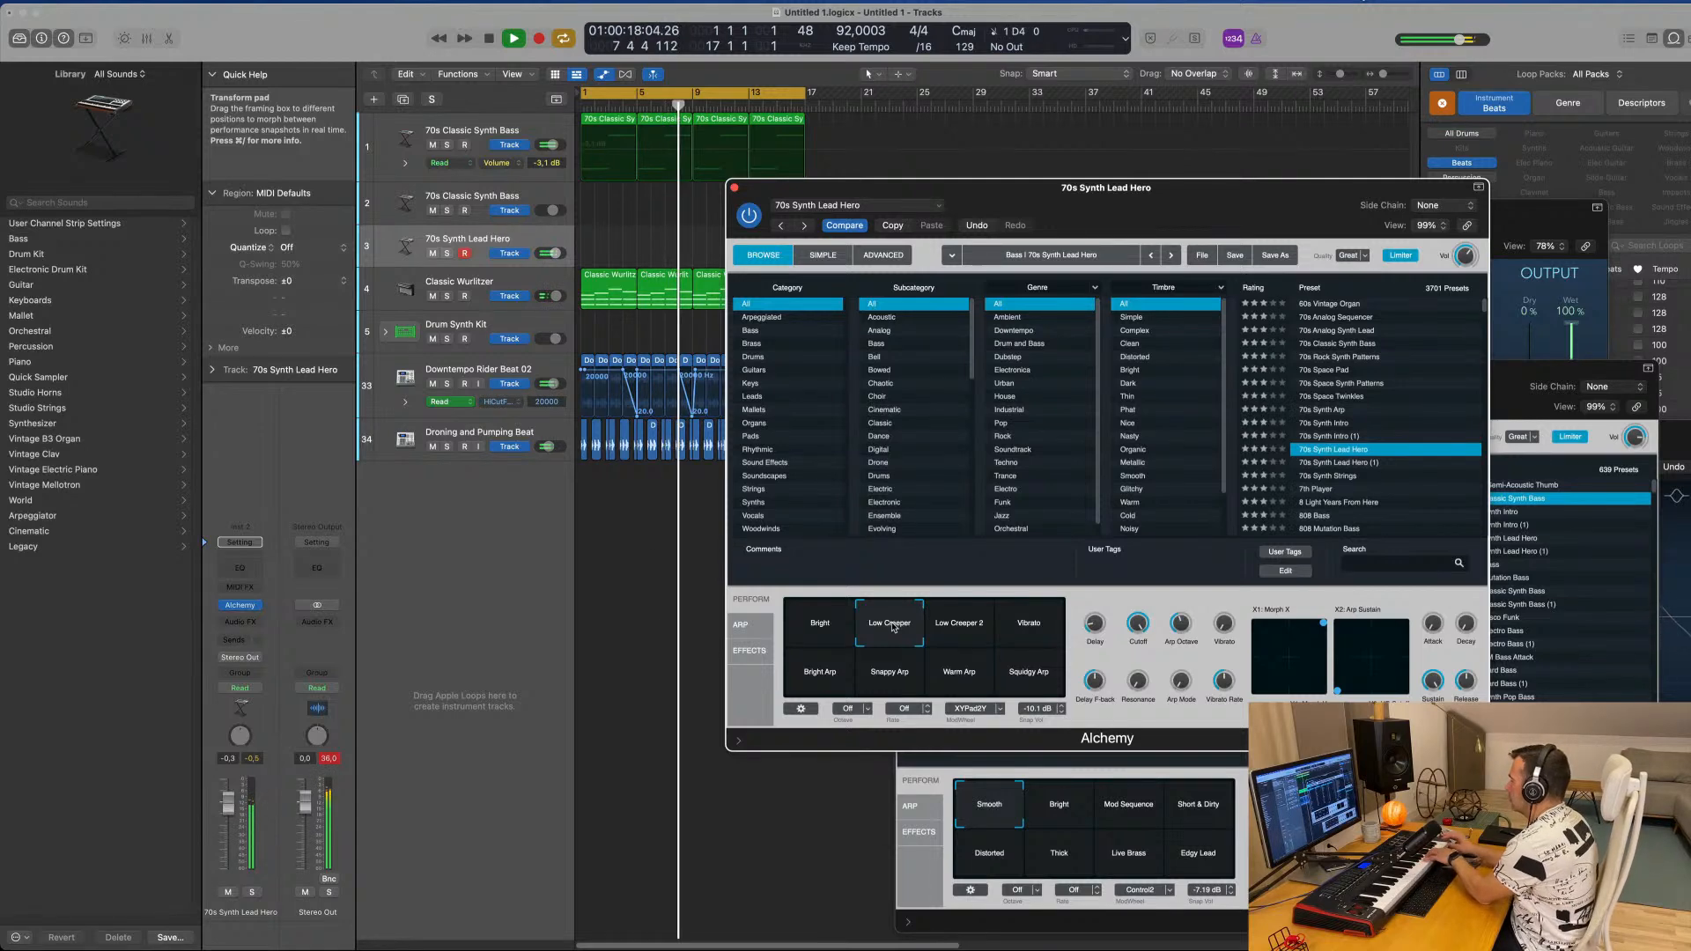
pyautogui.moveTo(1094, 624)
pyautogui.mouseDown()
pyautogui.moveTo(1095, 675)
pyautogui.moveTo(1097, 610)
pyautogui.mouseUp()
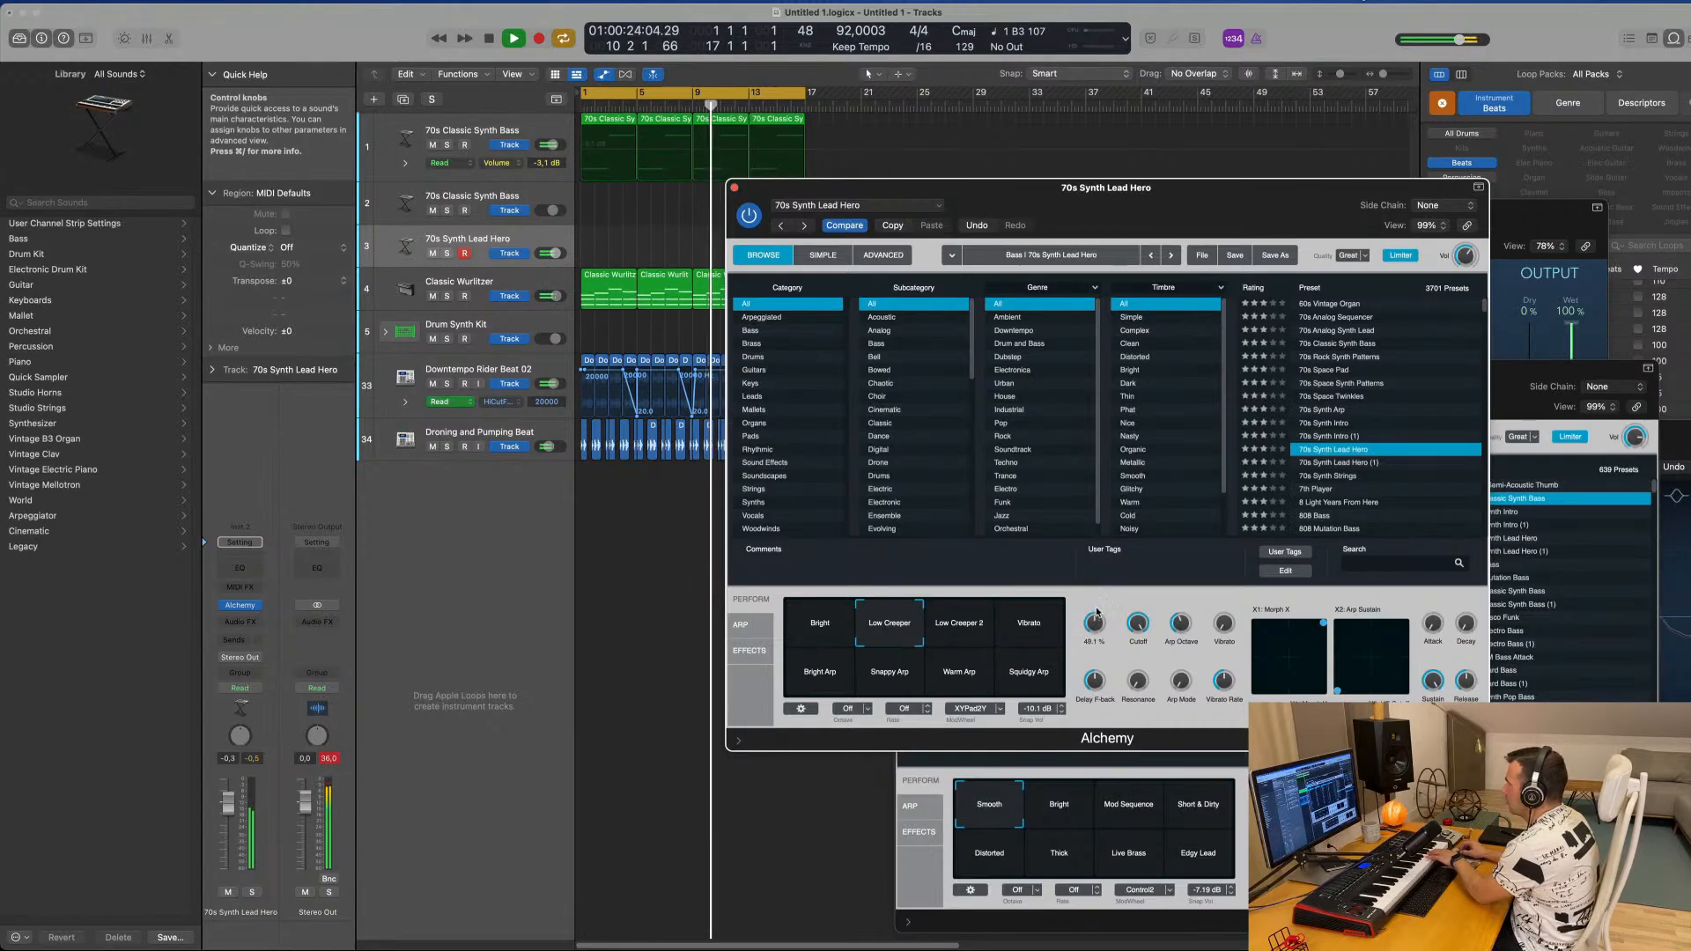
# Adjust the lead sound's Vibrato and raise its track volume to about 1.4 dB, moving the Alchemy window clear of the arrangement.
pyautogui.moveTo(1225, 624); pyautogui.dragTo(1231, 610)
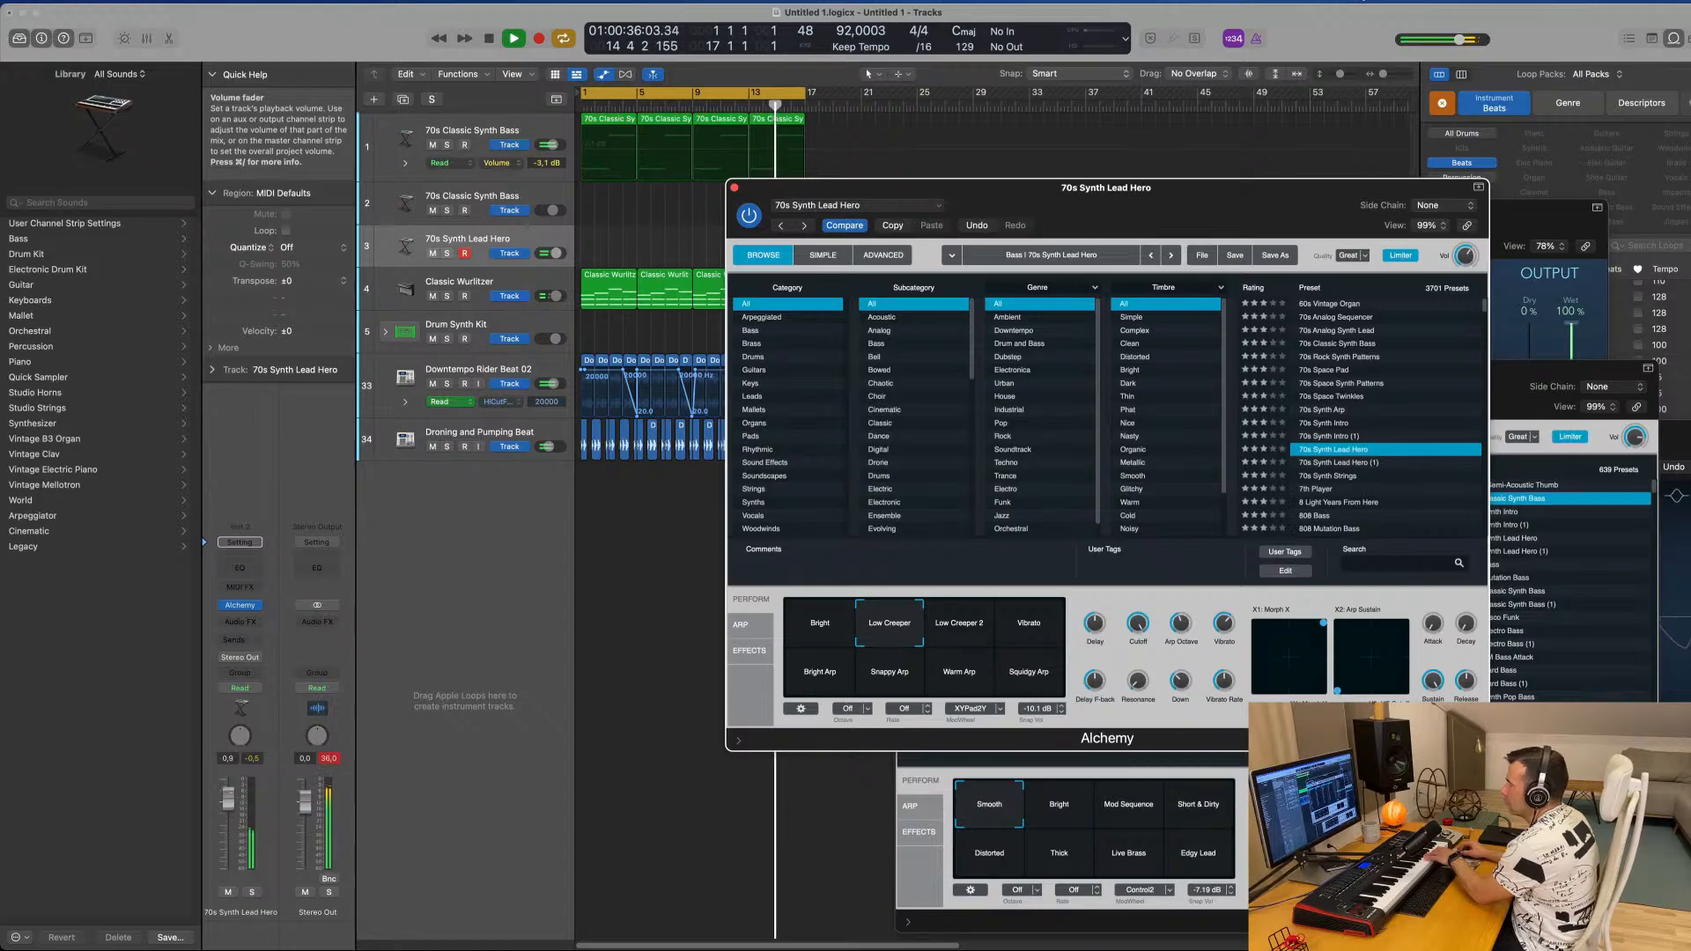
pyautogui.click(232, 795)
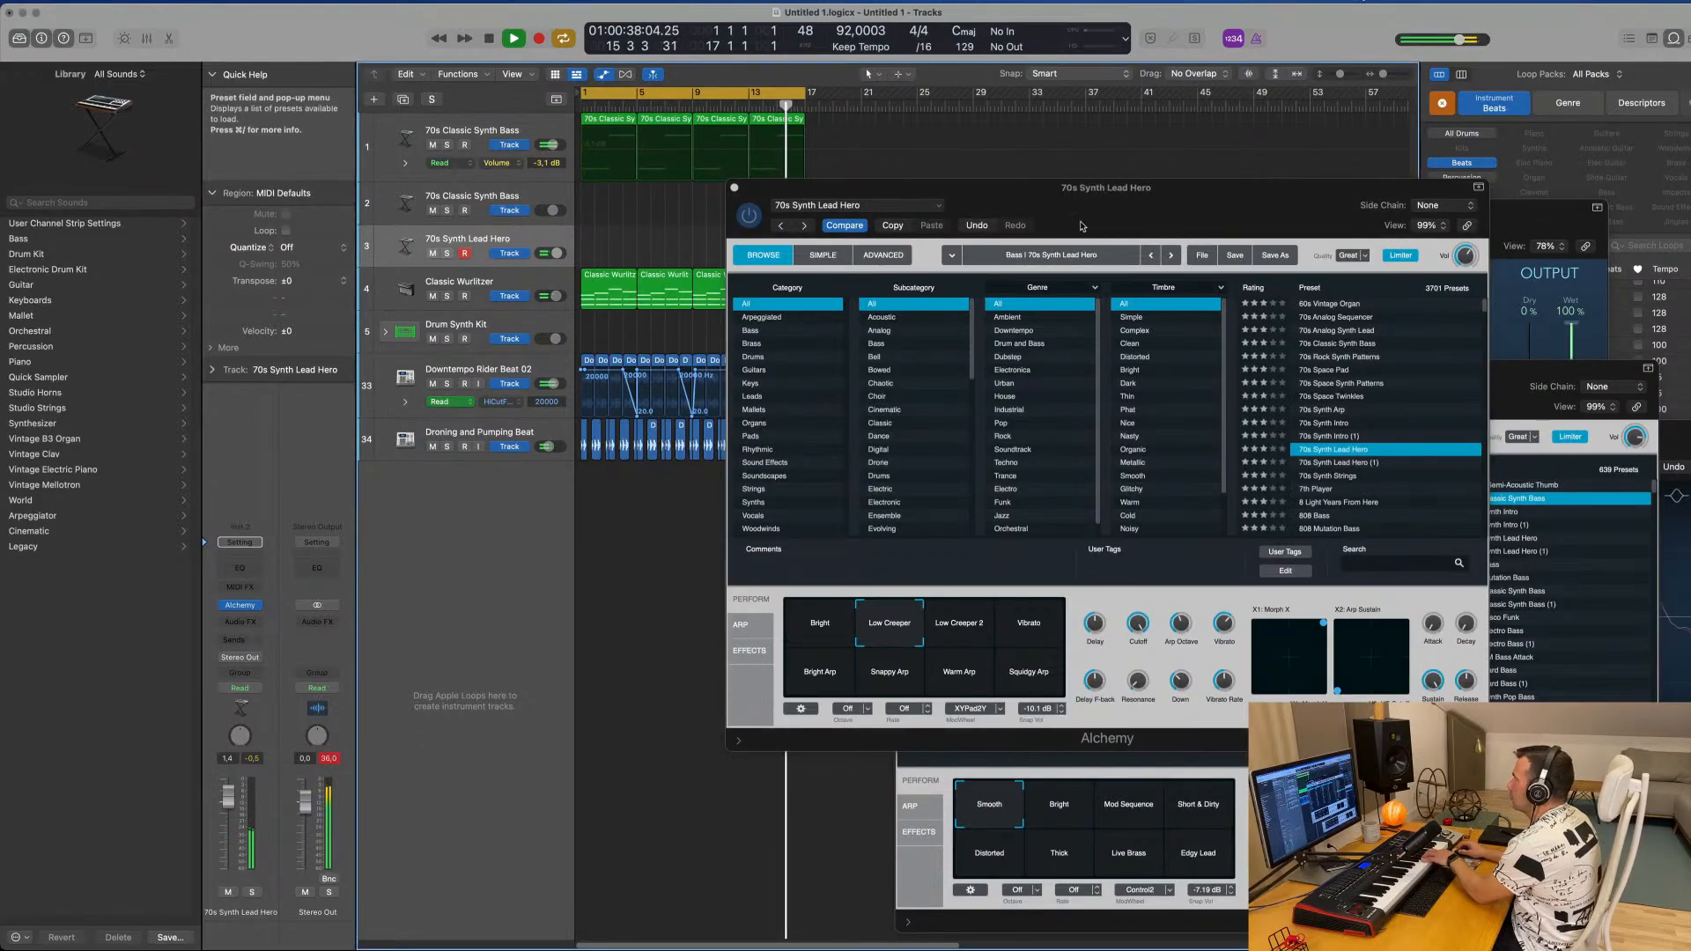
pyautogui.moveTo(1082, 227); pyautogui.dragTo(1470, 389)
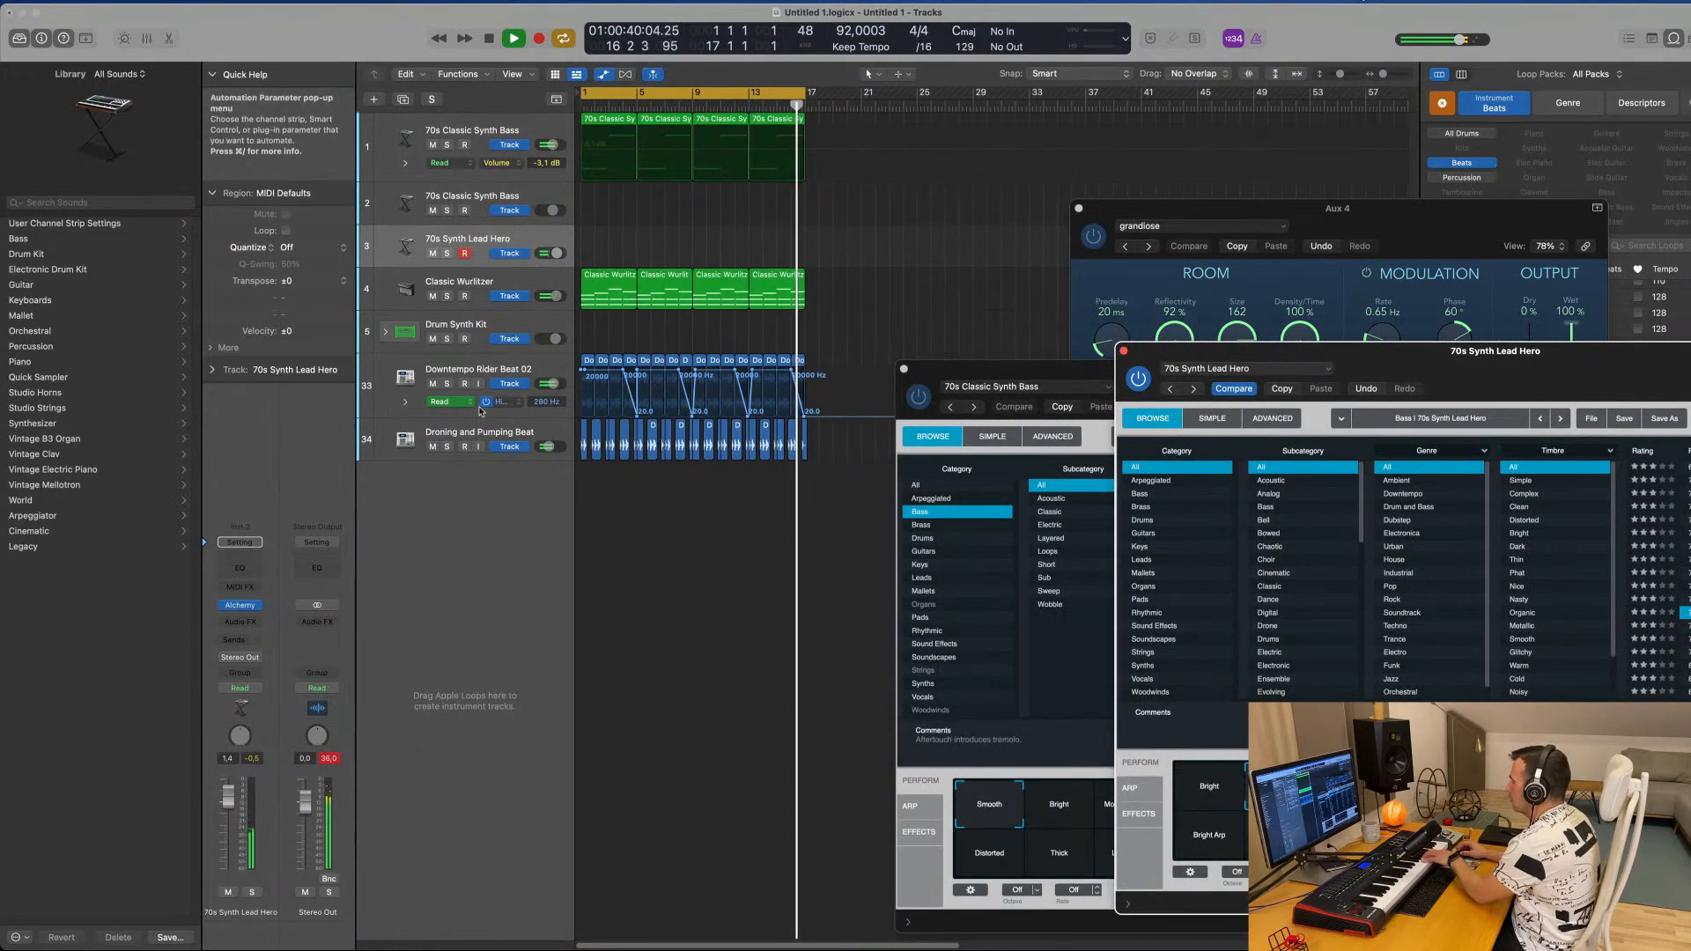
pyautogui.moveTo(1451, 358); pyautogui.dragTo(1130, 353)
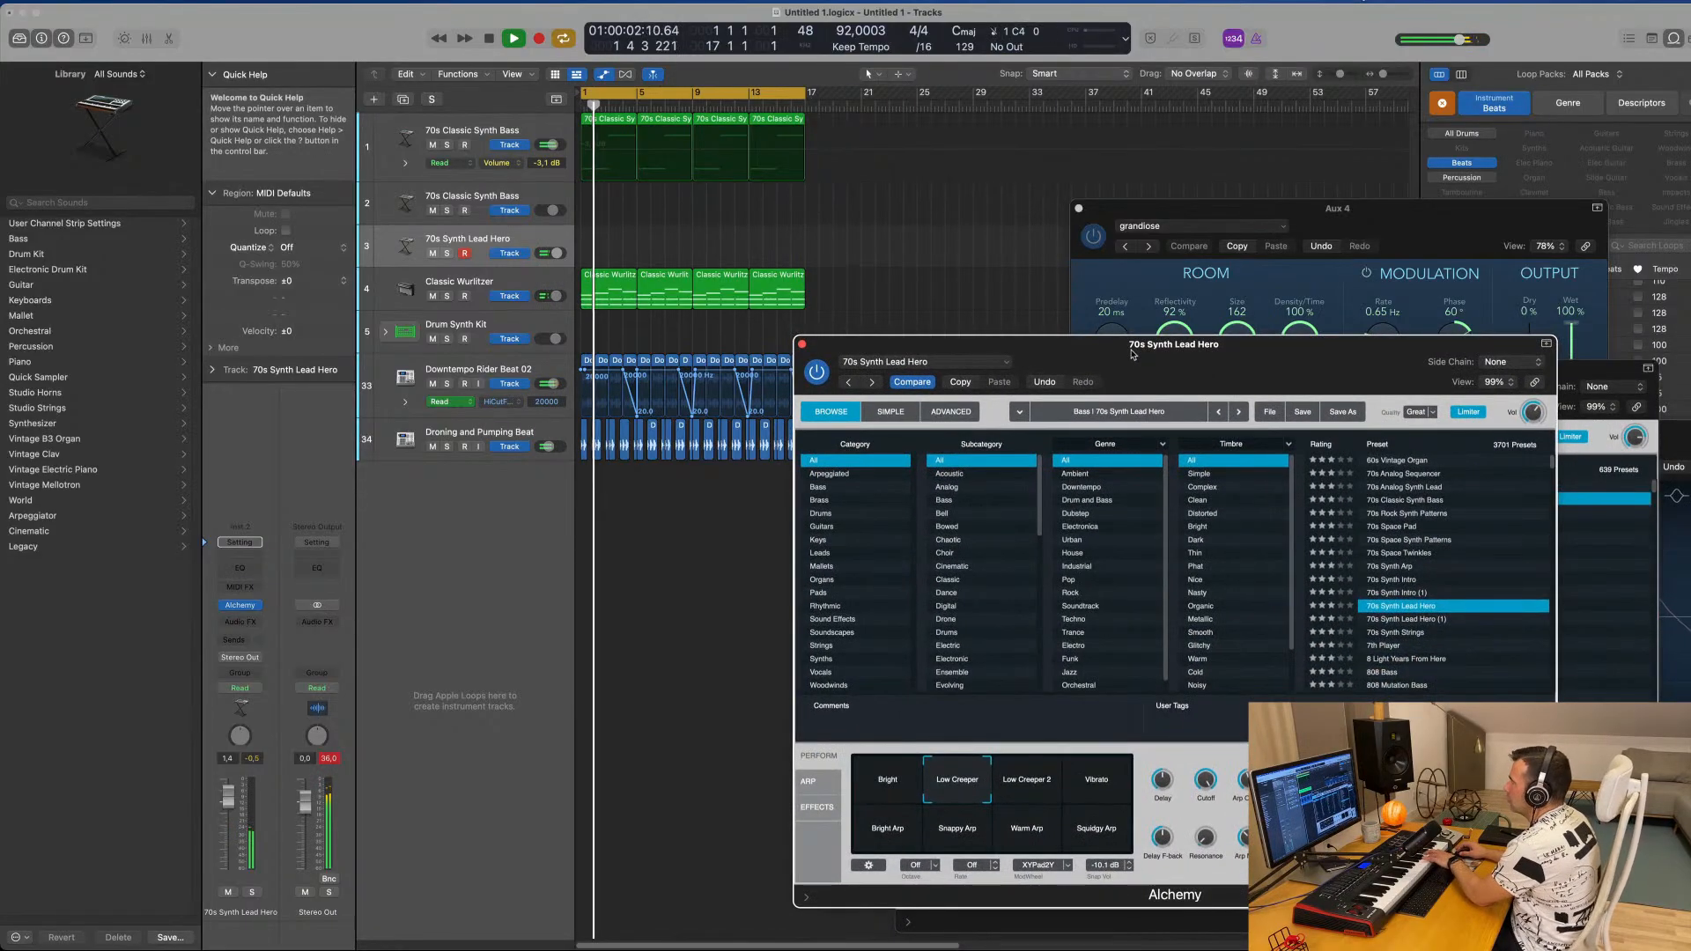
# Record a long C4 note from bar 5 on the 70s Synth Lead Hero track, and stop playback.
pyautogui.click(508, 239)
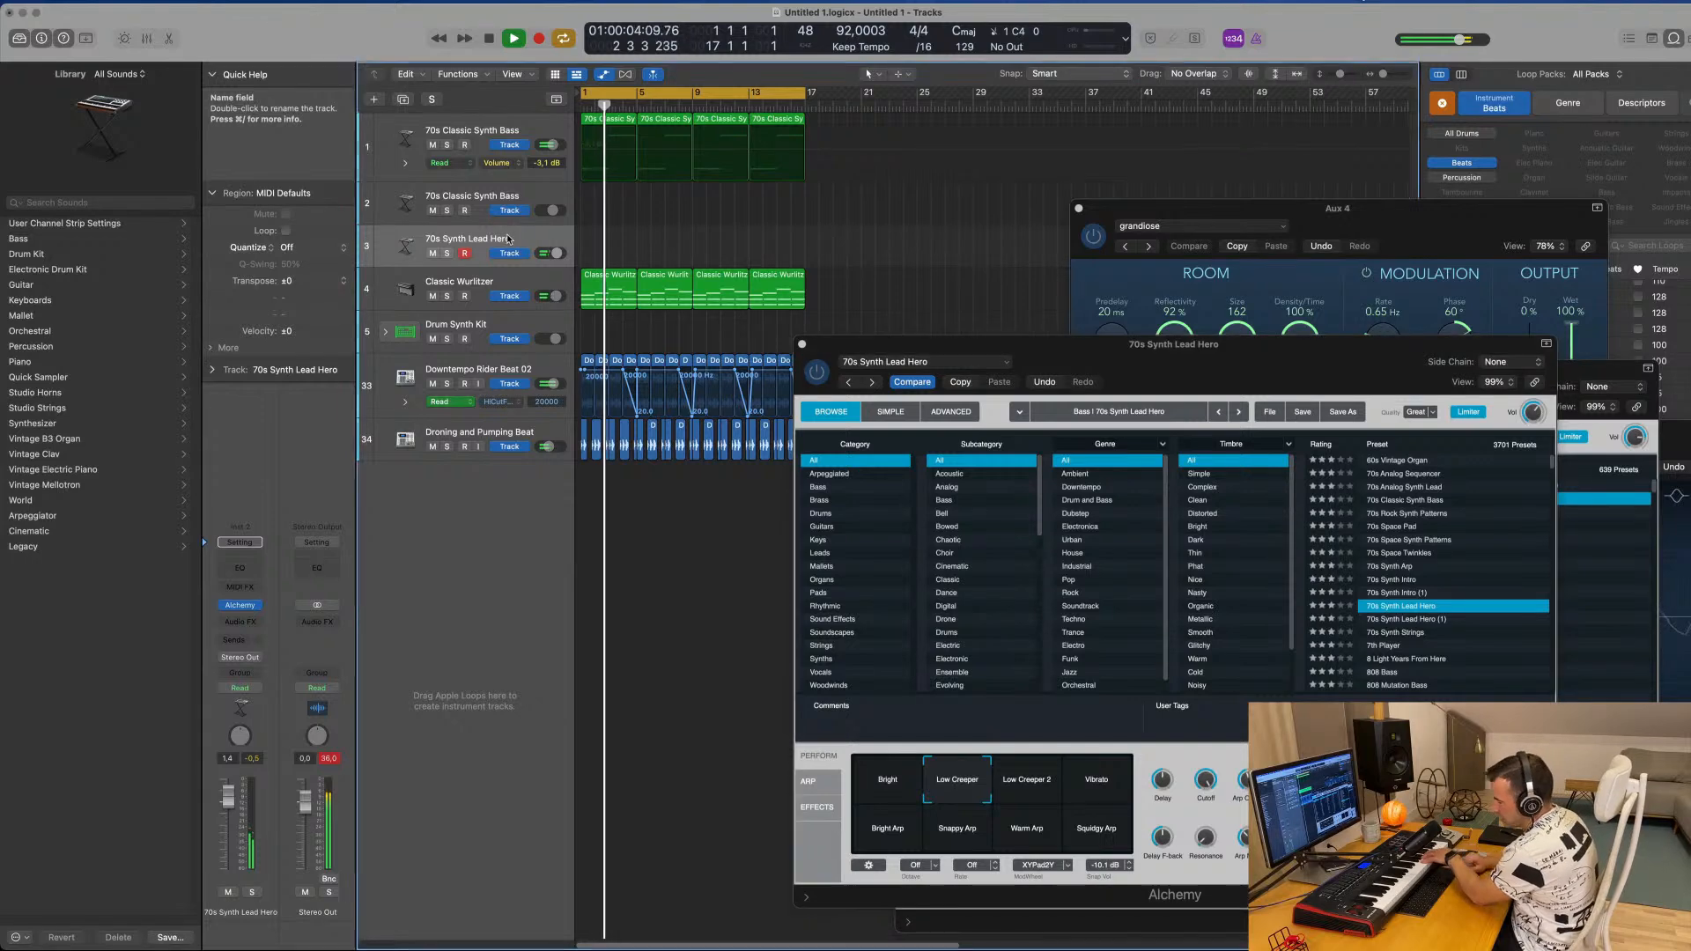
pyautogui.press('r')
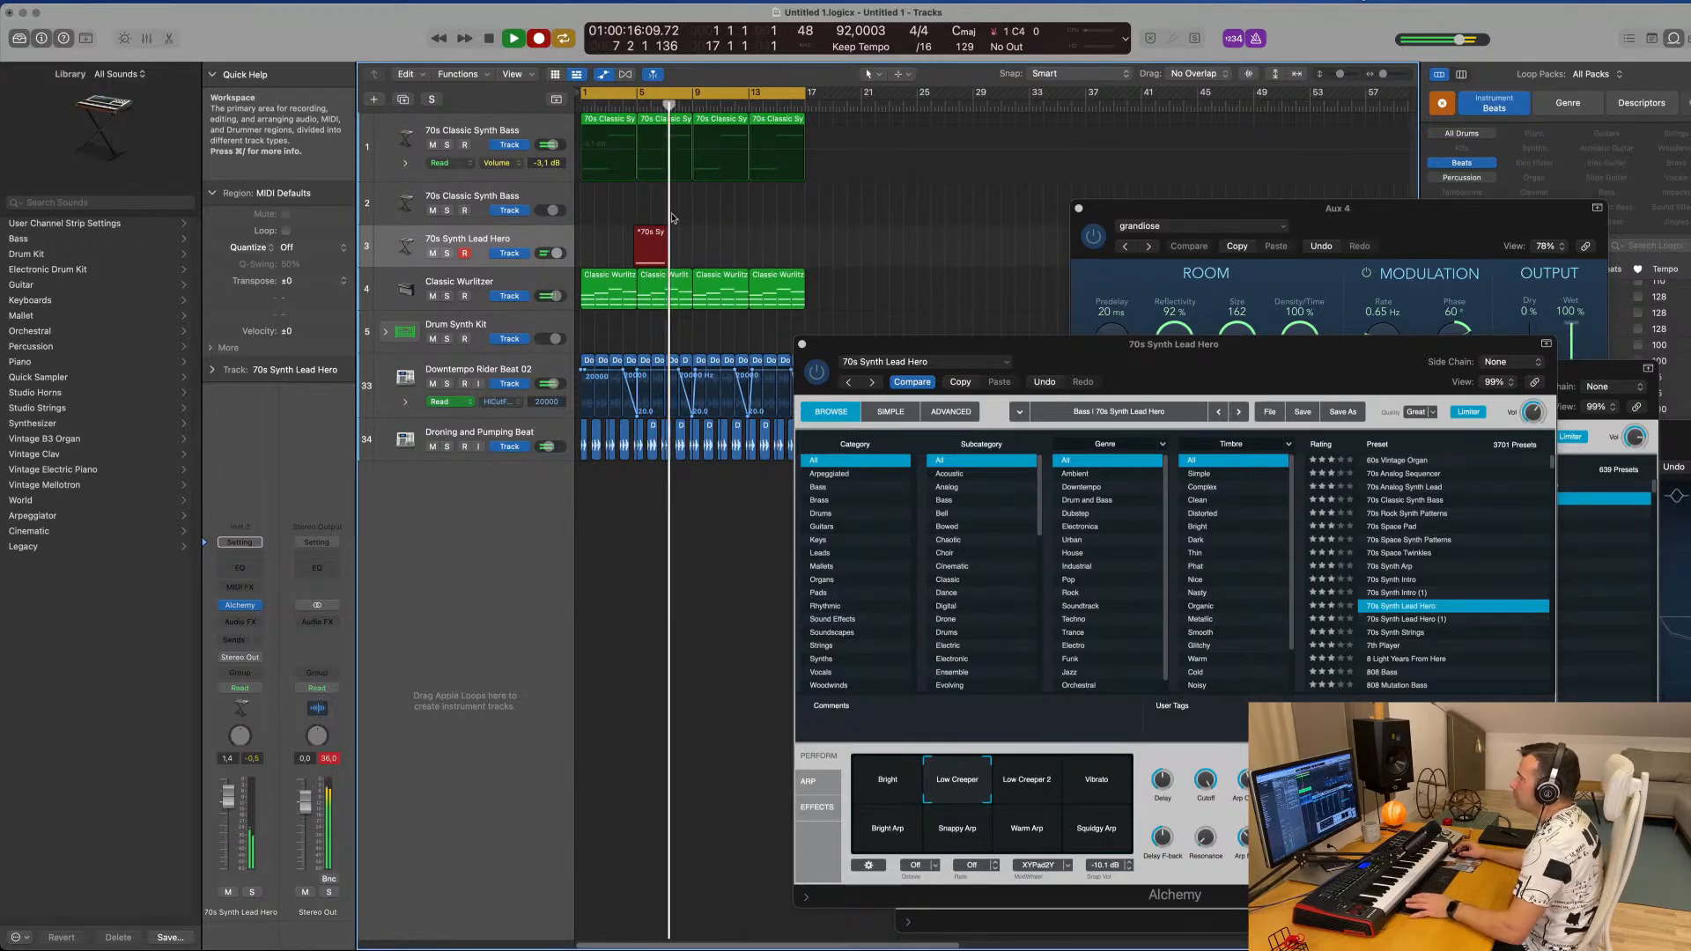
pyautogui.press('space')
# Try splitting the recorded lead region at bar 5 with the crossing note shortened, and undo the split.
pyautogui.press('super+t')
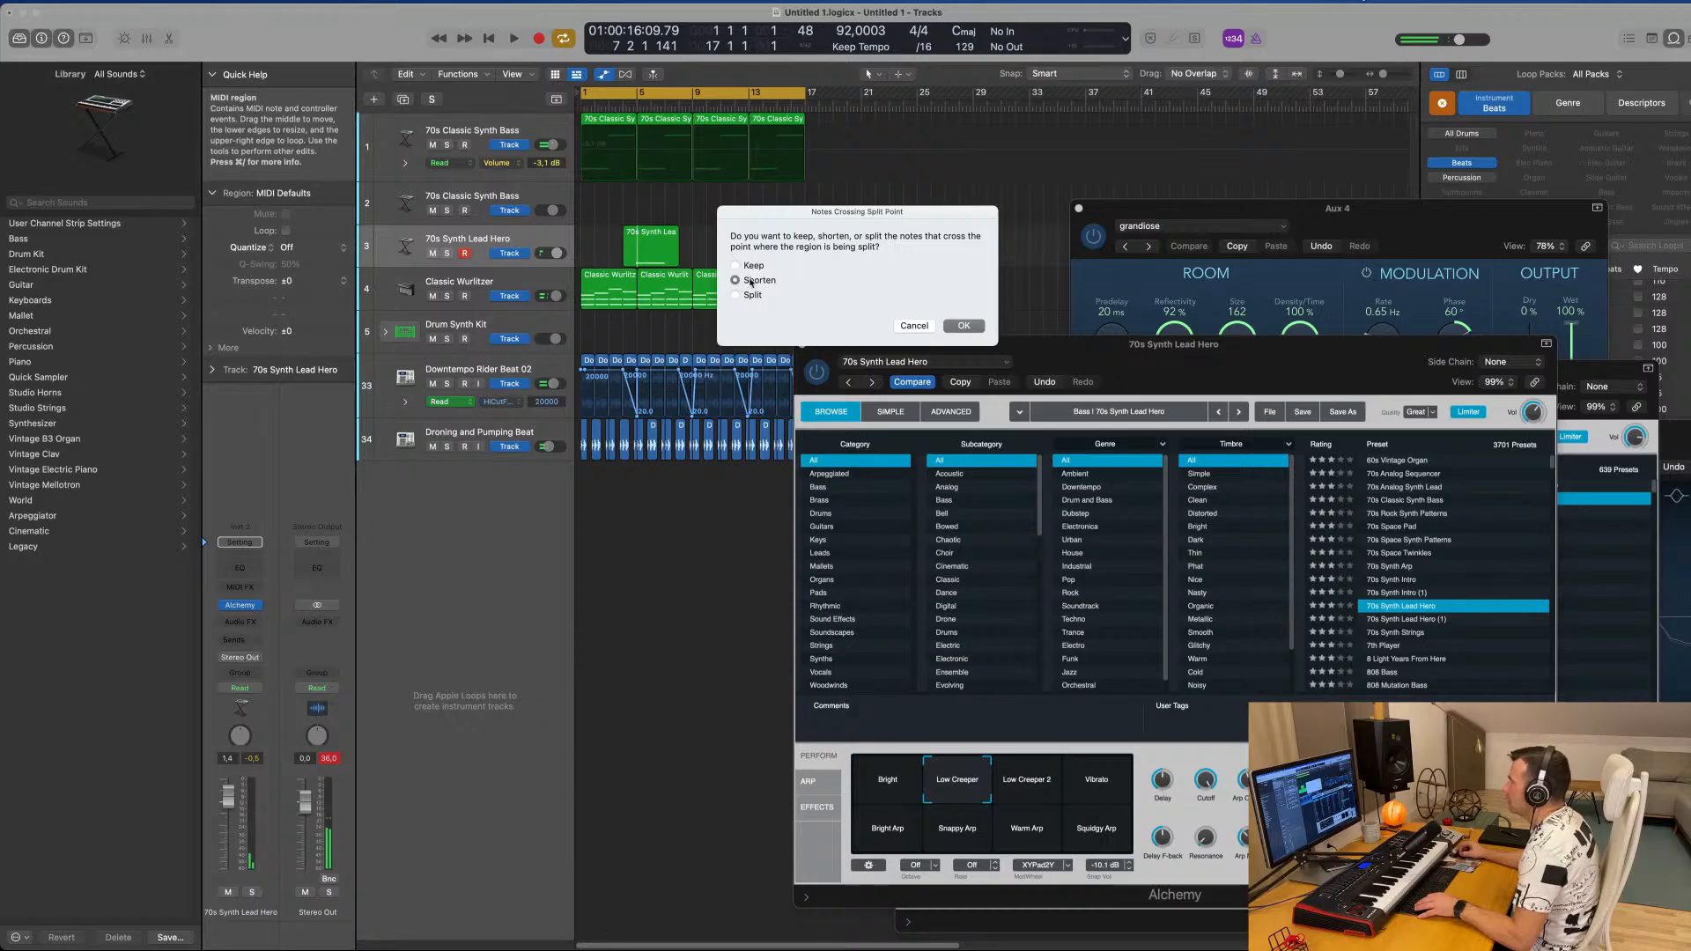
pyautogui.click(973, 327)
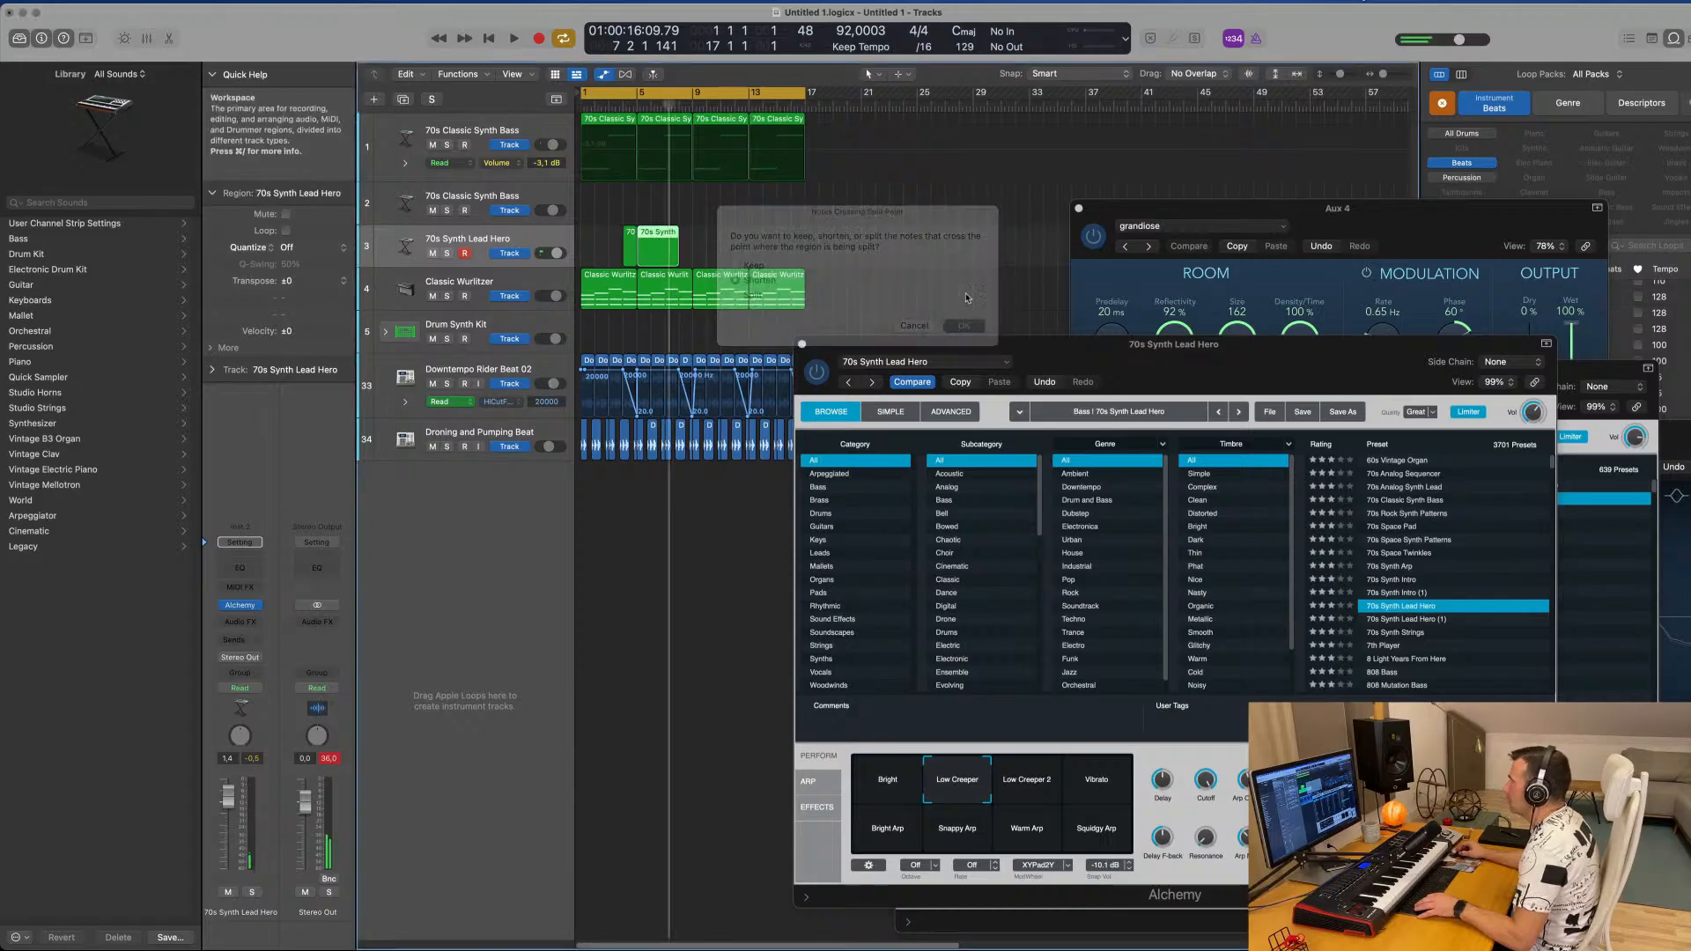
pyautogui.doubleClick(651, 240)
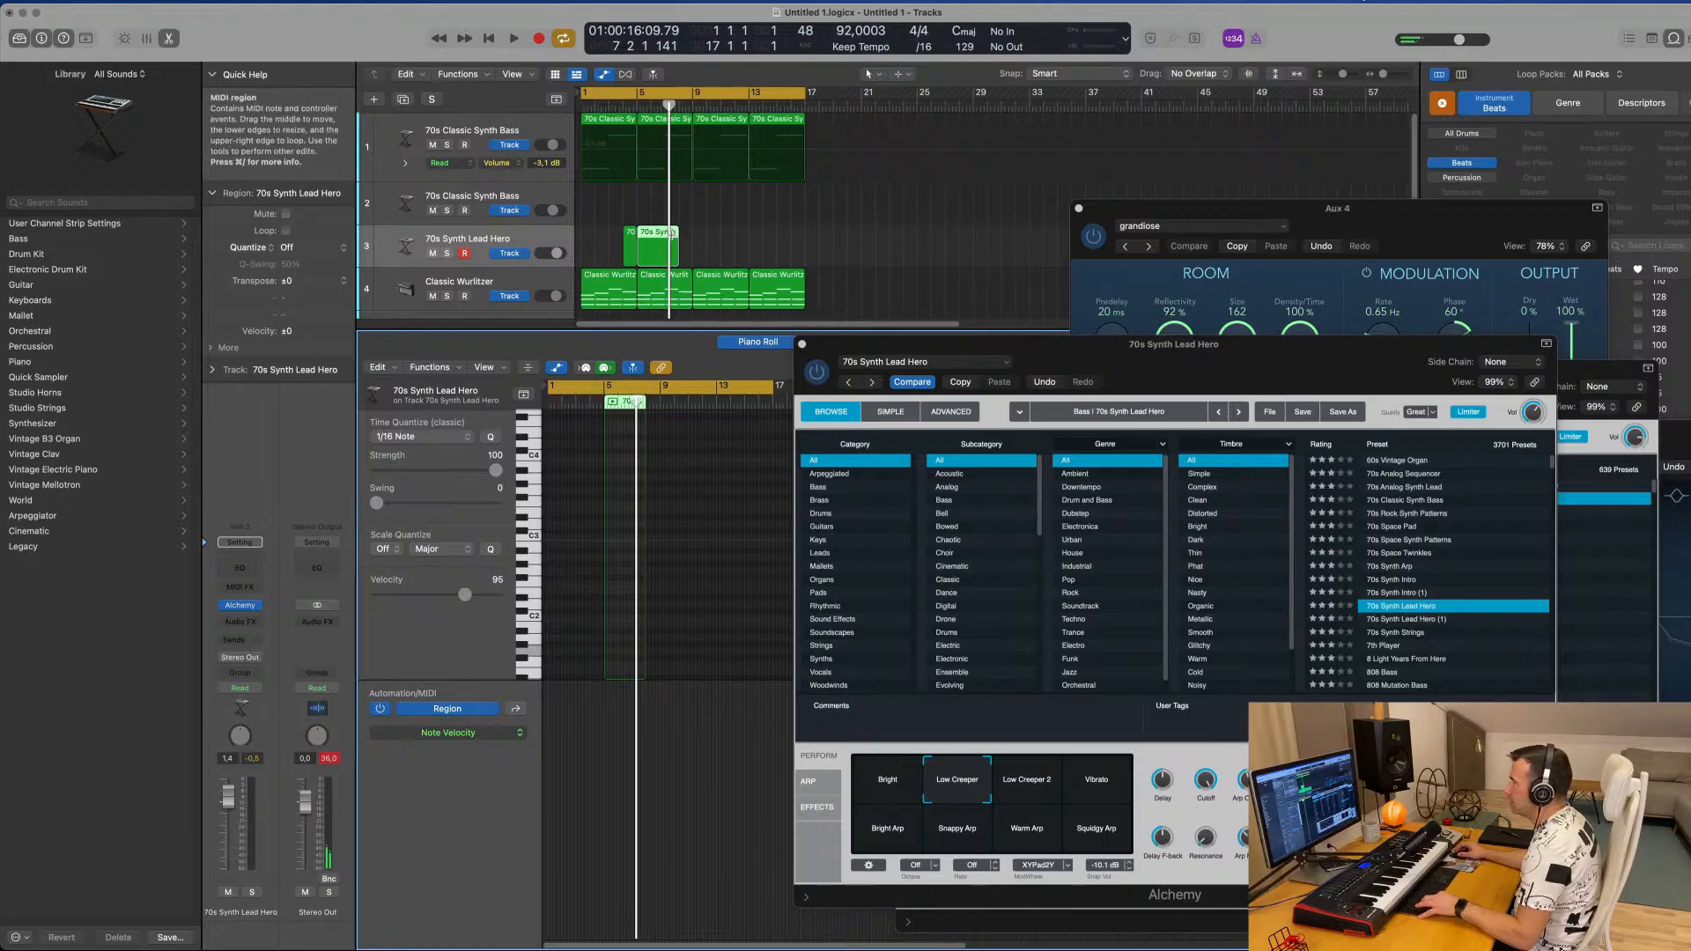
pyautogui.press('super+z')
pyautogui.click(718, 233)
# Align the start of the recorded C4 note with bar 5 in the Piano Roll.
pyautogui.click(628, 240)
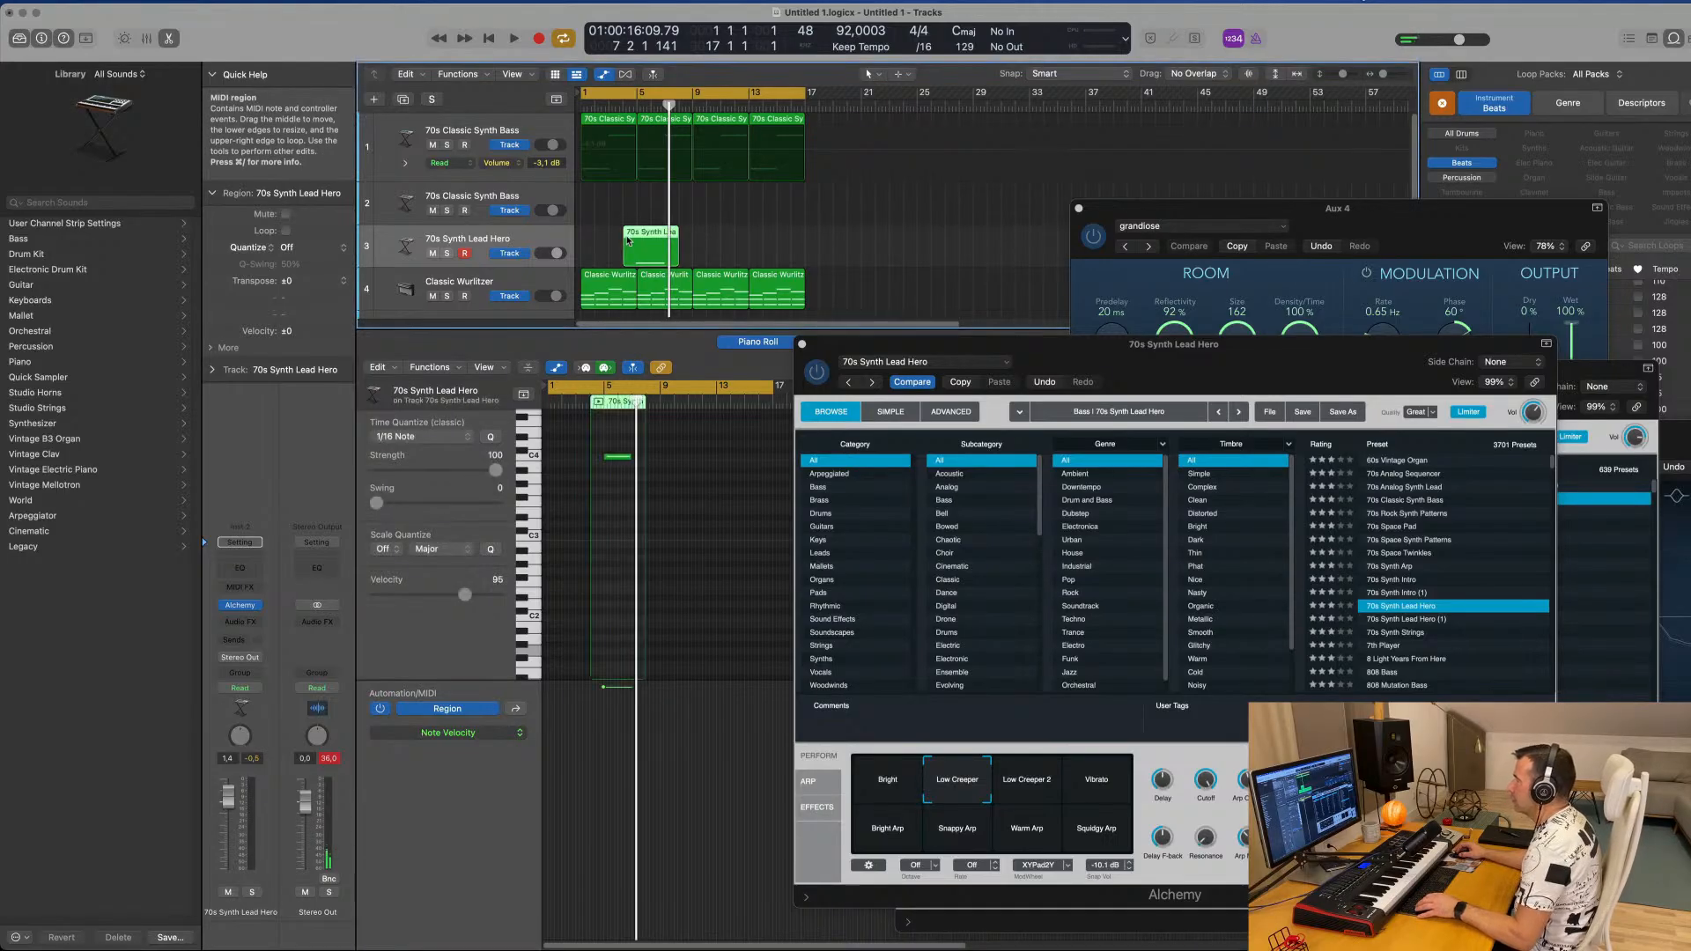
pyautogui.scroll(3, 625, 456)
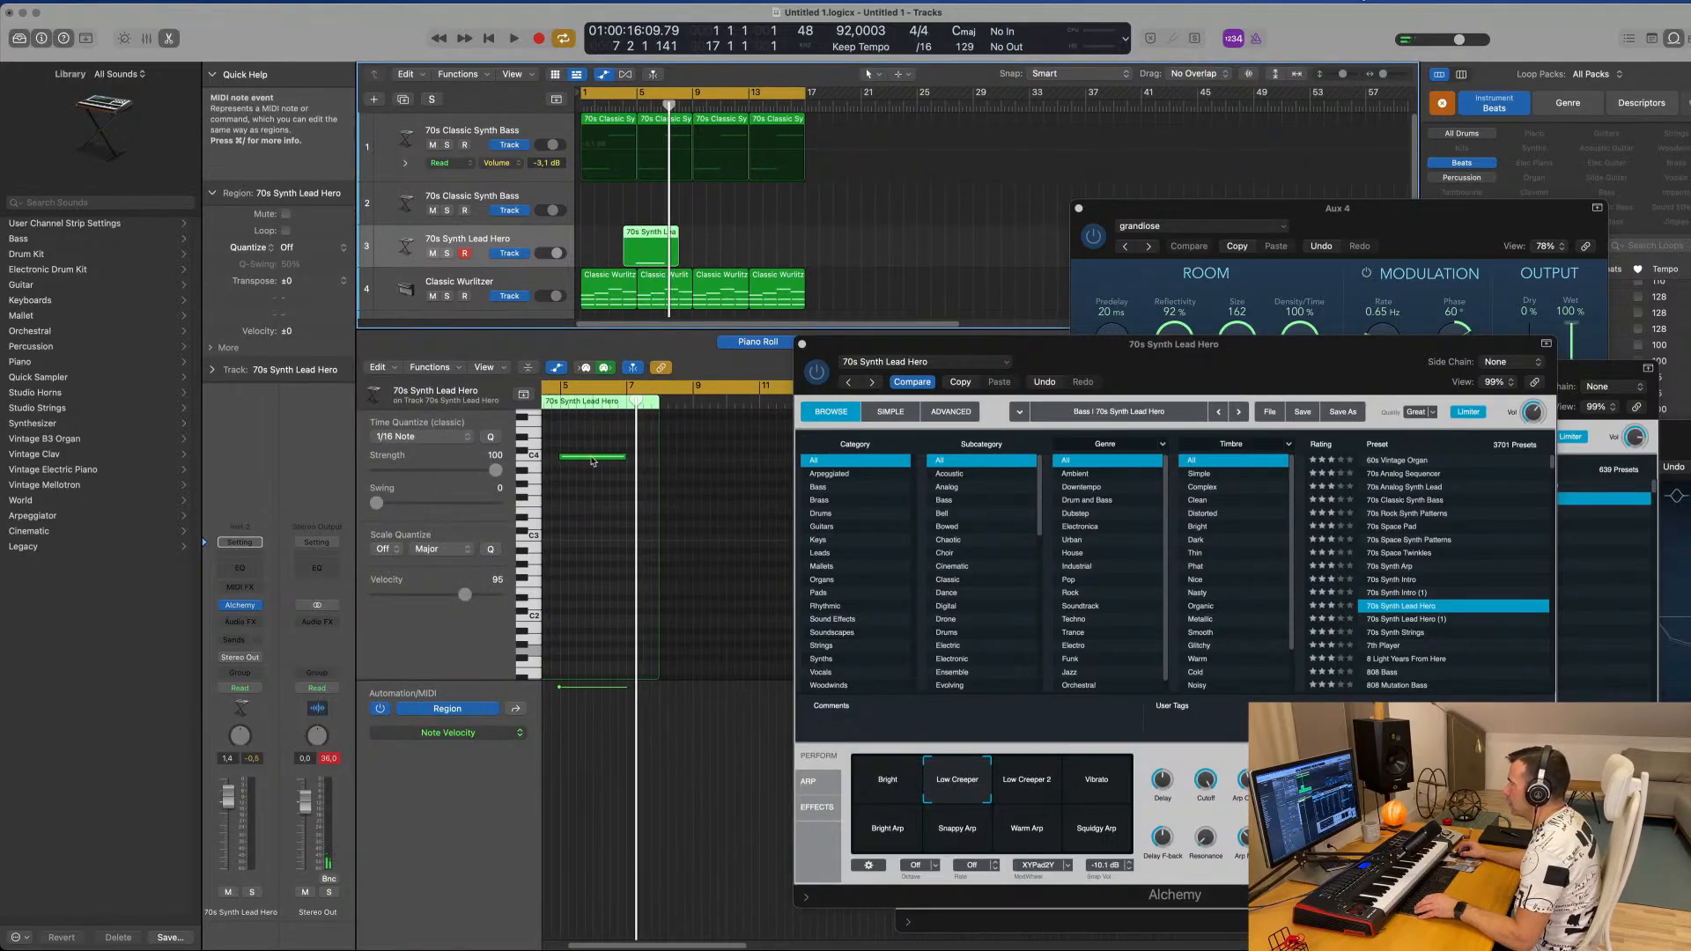
pyautogui.click(589, 456)
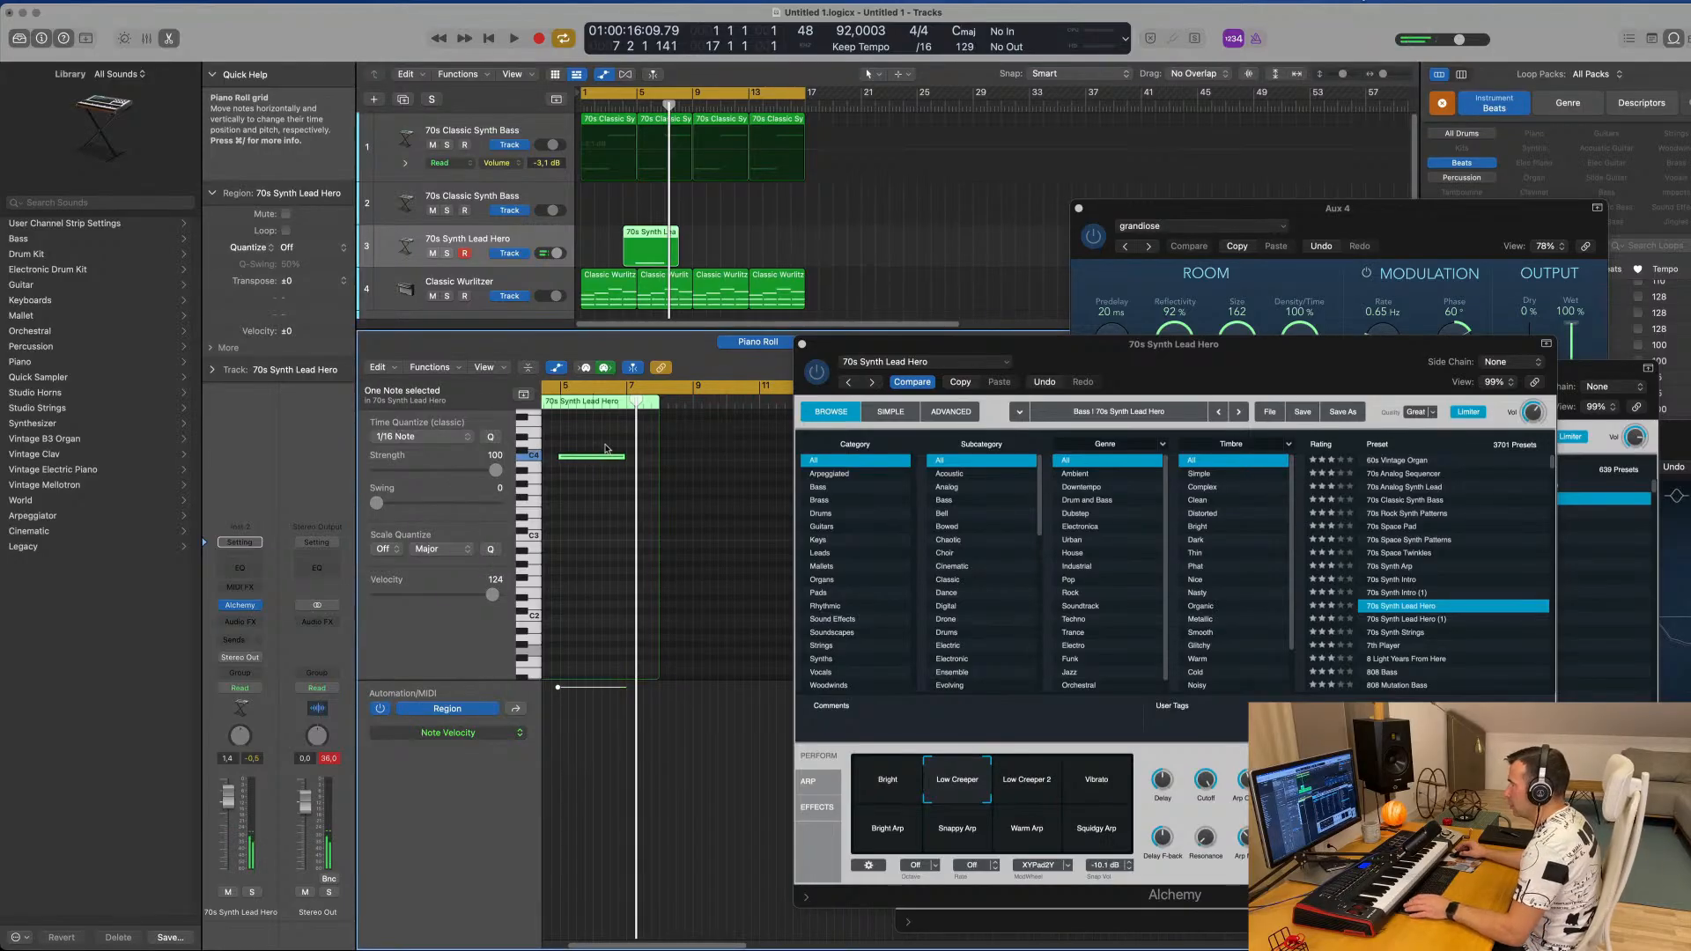
pyautogui.scroll(5, 574, 464)
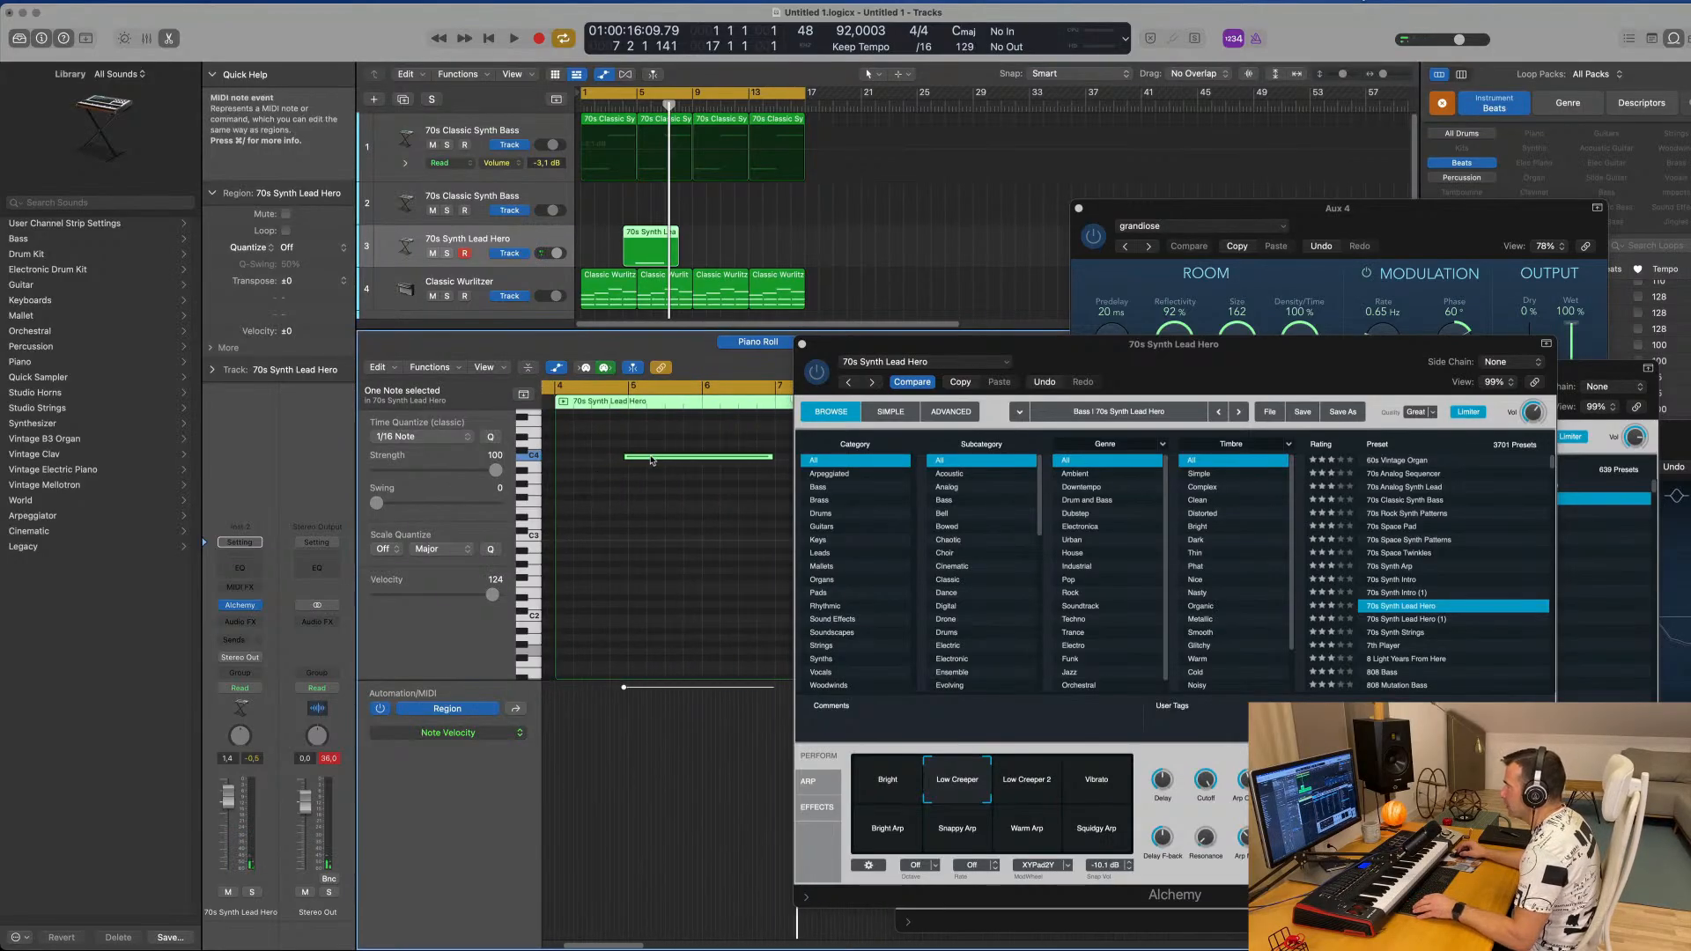
pyautogui.moveTo(652, 458); pyautogui.dragTo(654, 459)
pyautogui.scroll(3, 651, 462)
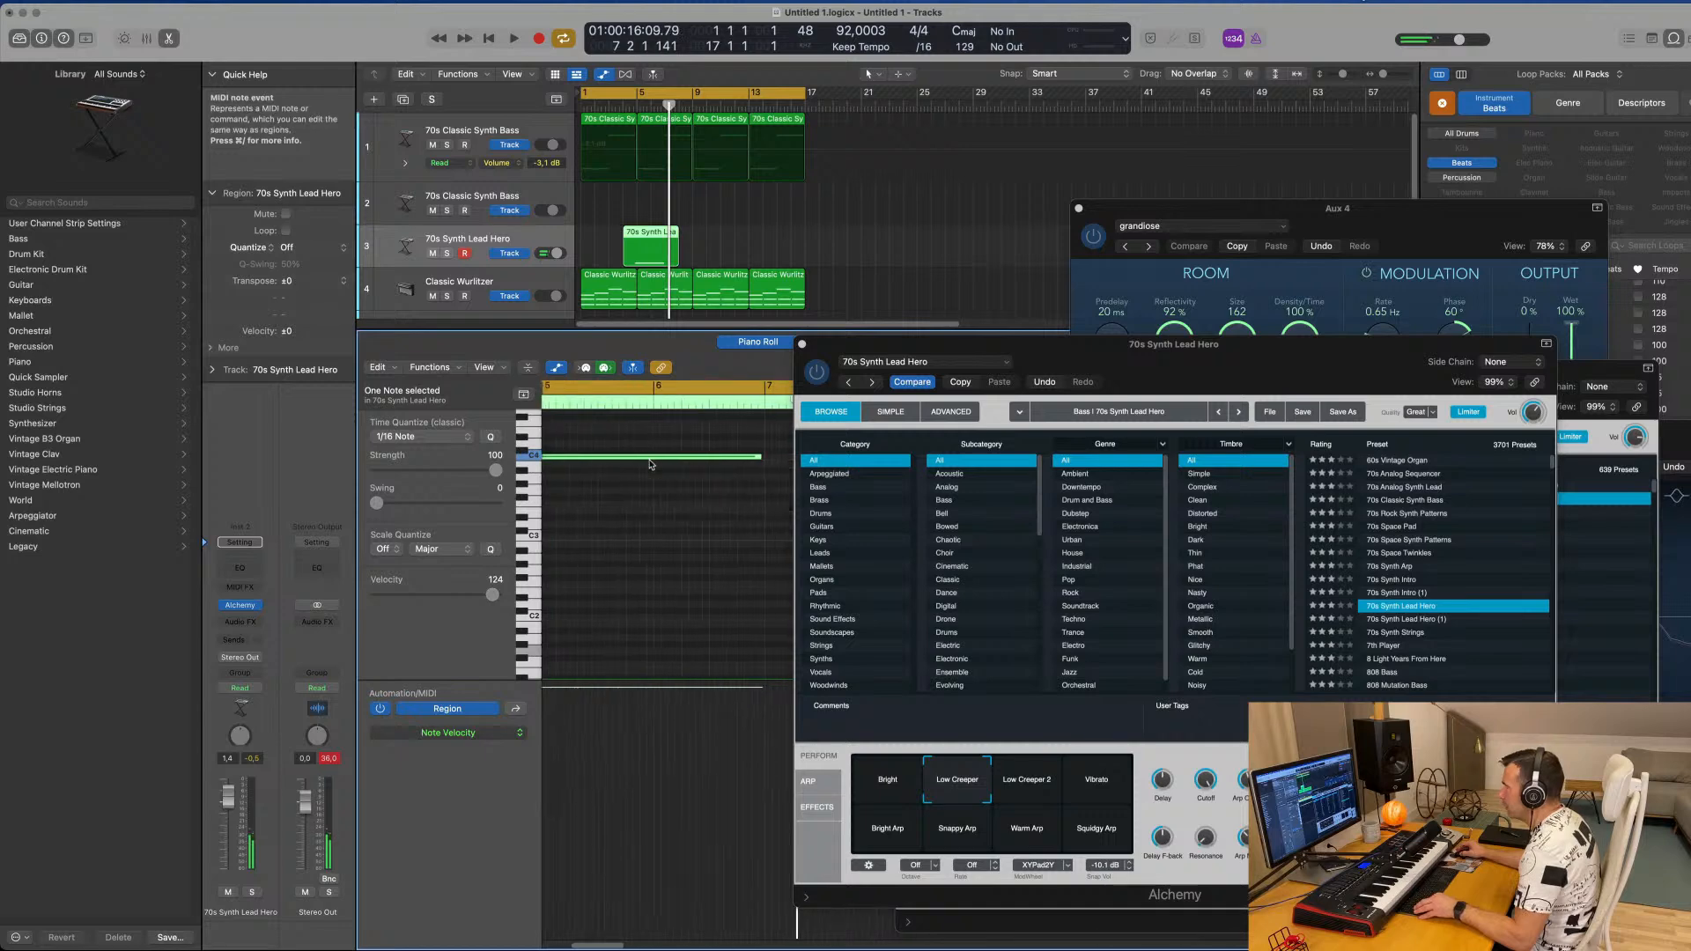
pyautogui.moveTo(632, 459); pyautogui.dragTo(639, 461)
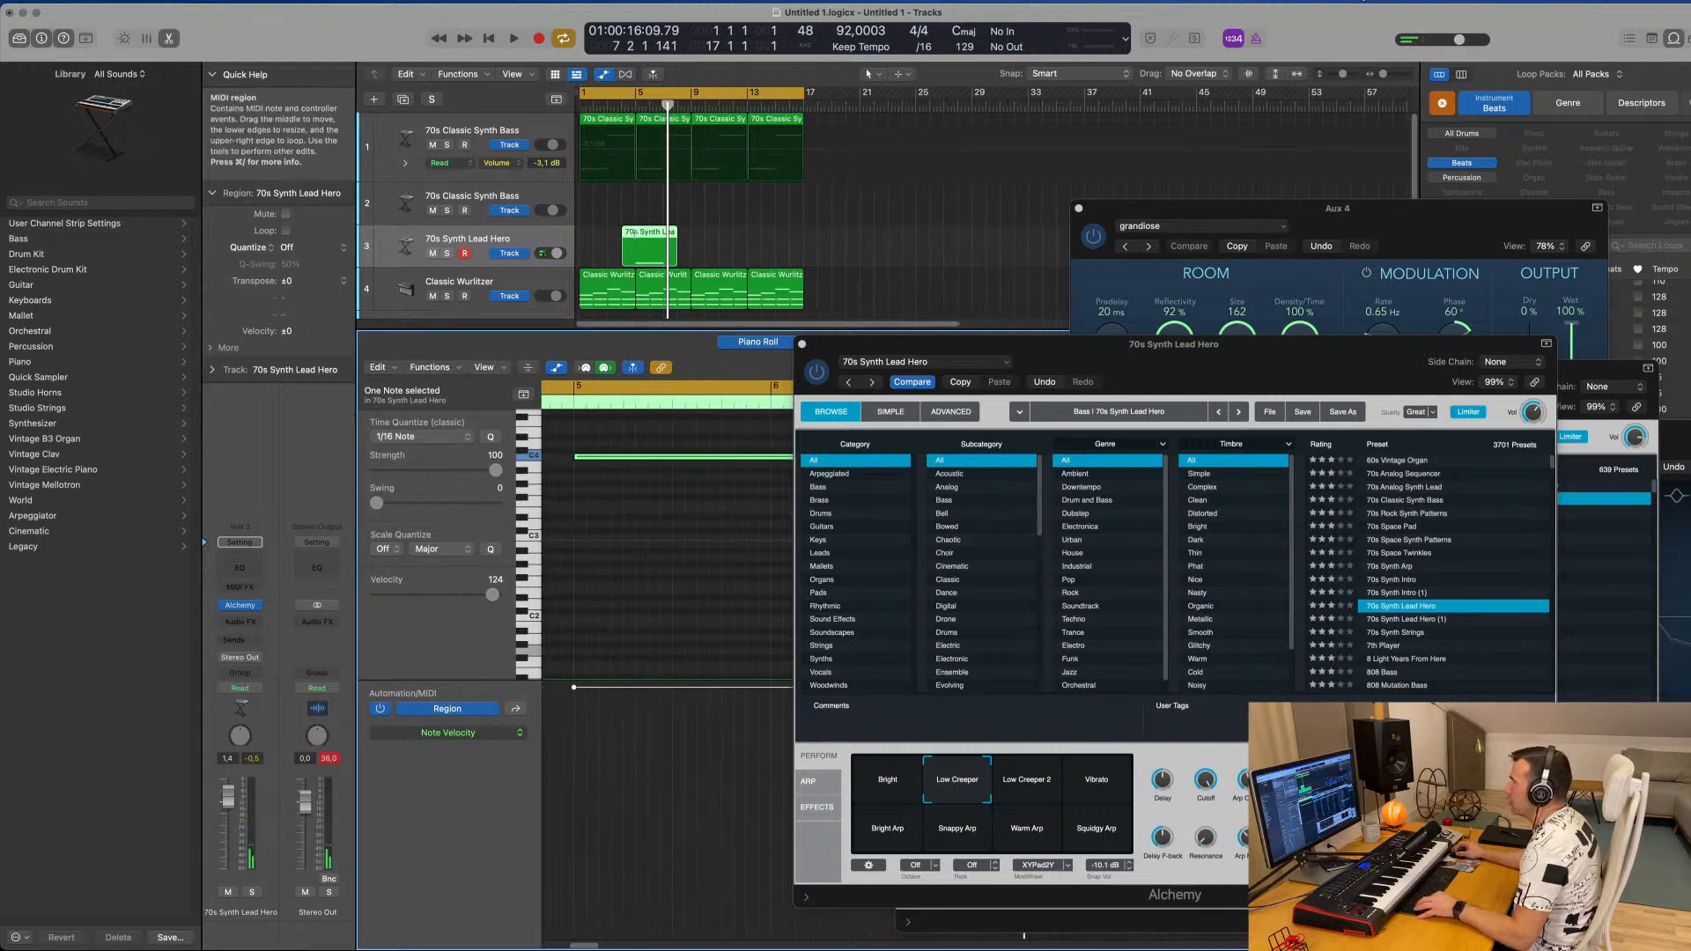
# Split the lead region at bar 5, delete the empty part before it, and move the remaining region to bar 1.
pyautogui.keyDown('super'); pyautogui.doubleClick(637, 233); pyautogui.keyUp('super')
pyautogui.click(626, 234)
pyautogui.press('Delete')
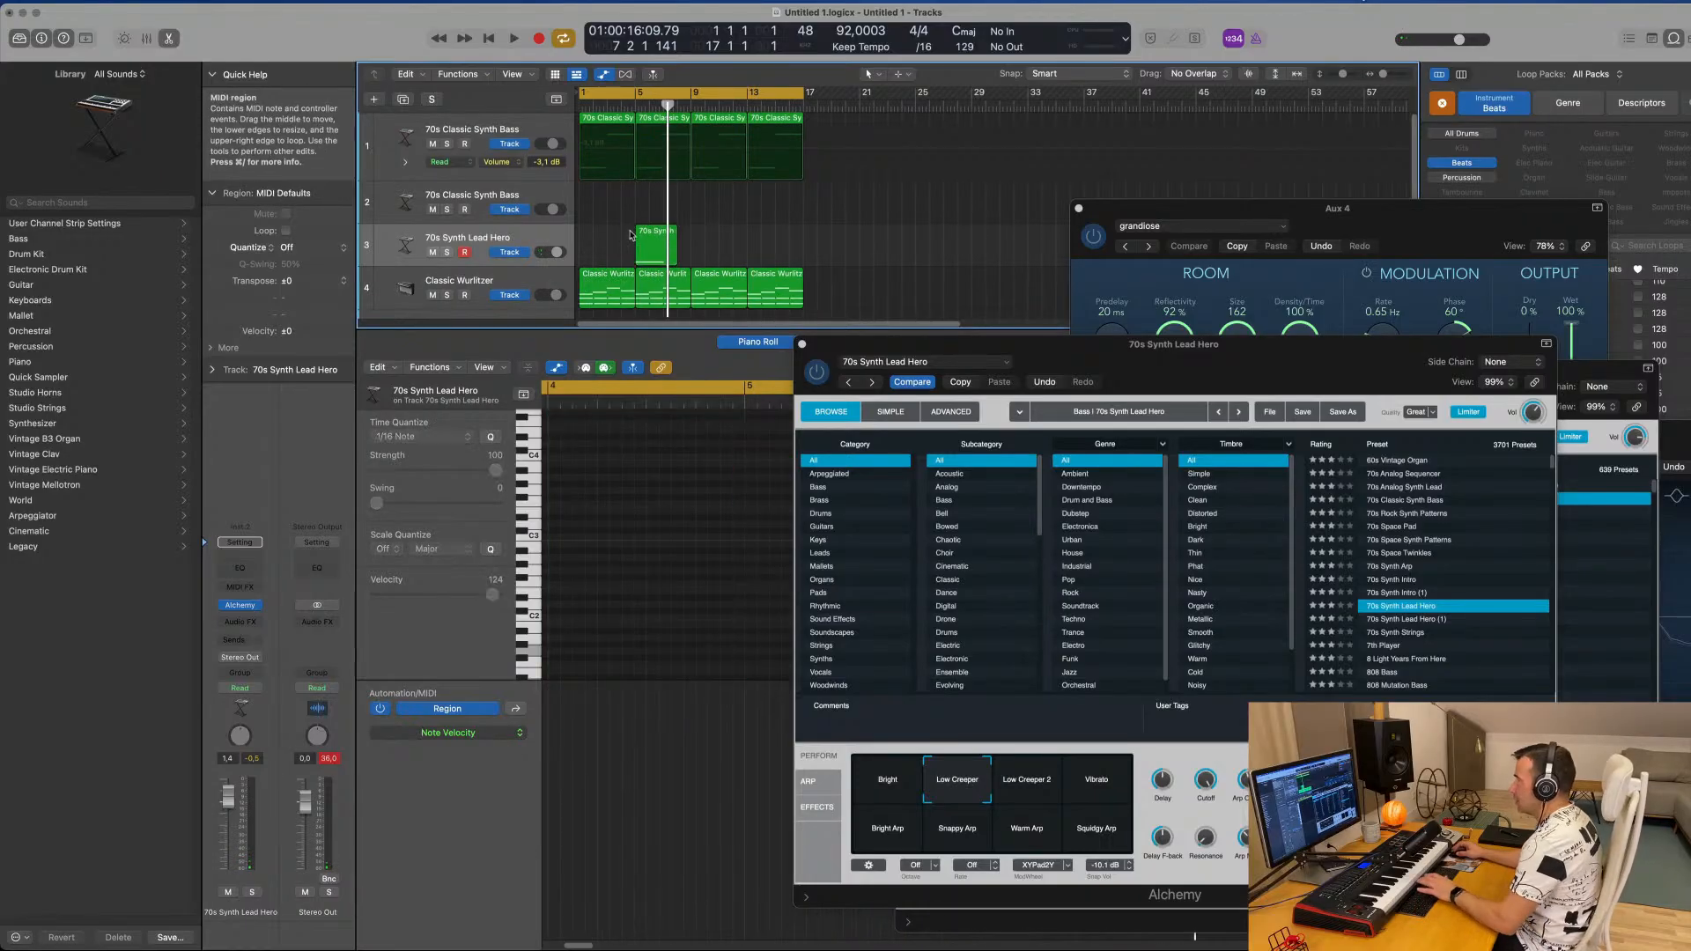
pyautogui.moveTo(643, 238); pyautogui.dragTo(590, 237)
pyautogui.press('Return')
pyautogui.press('space')
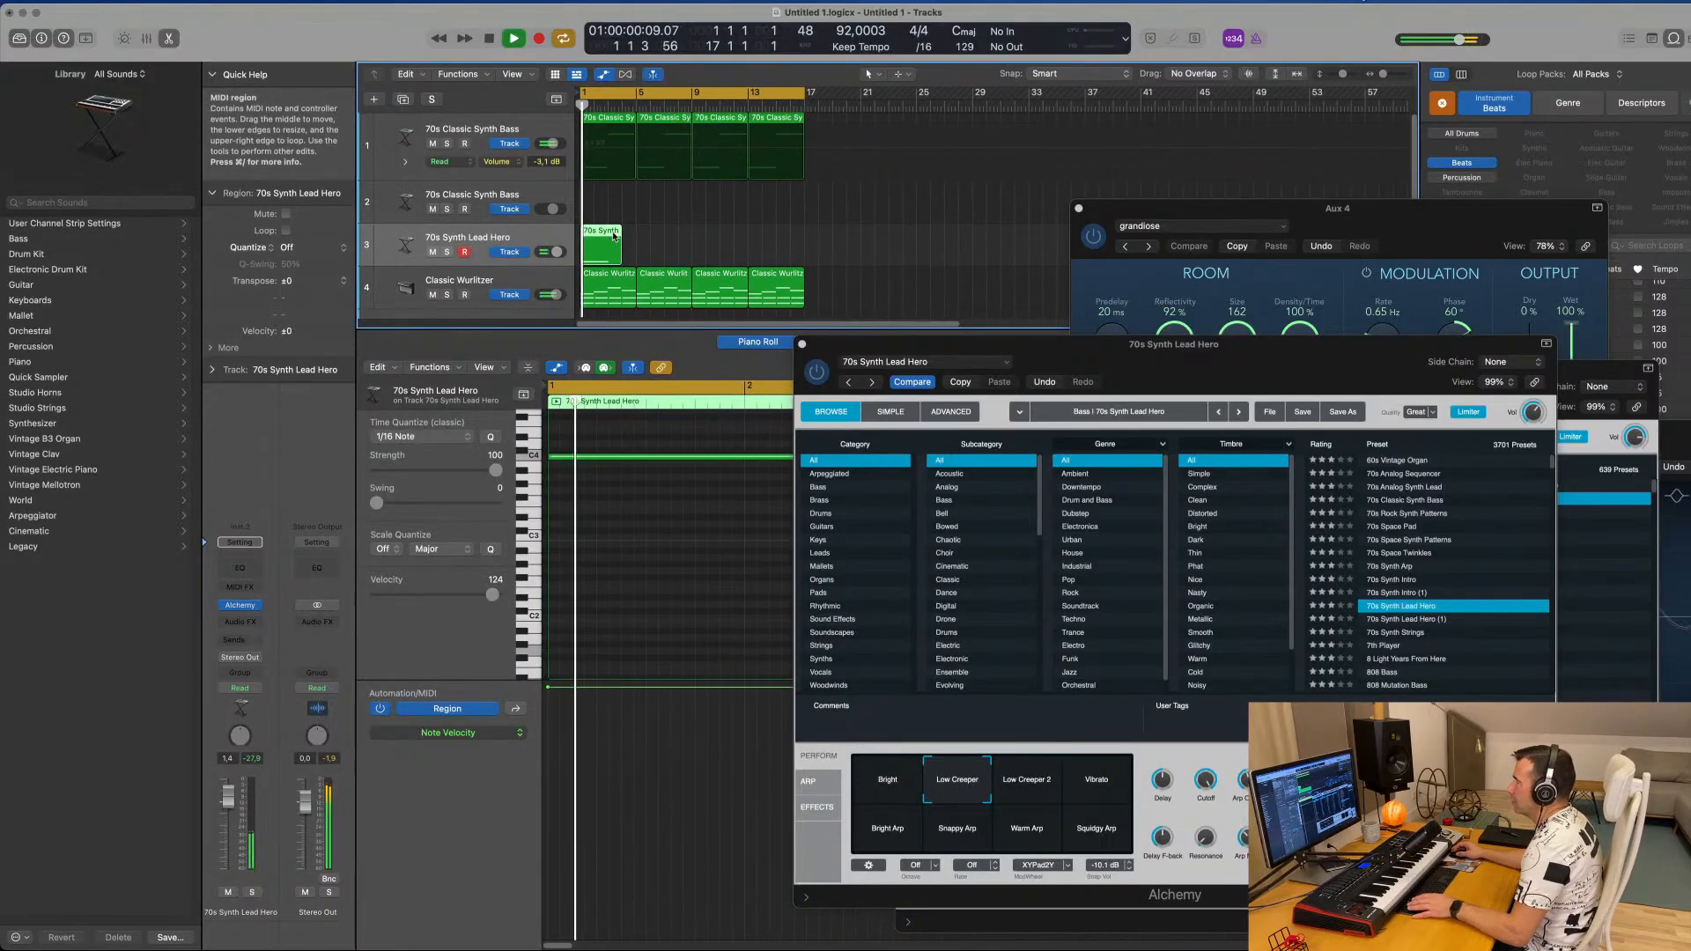
# Lengthen the lead's C4 note to three full bars, and start playback.
pyautogui.scroll(-5, 689, 550)
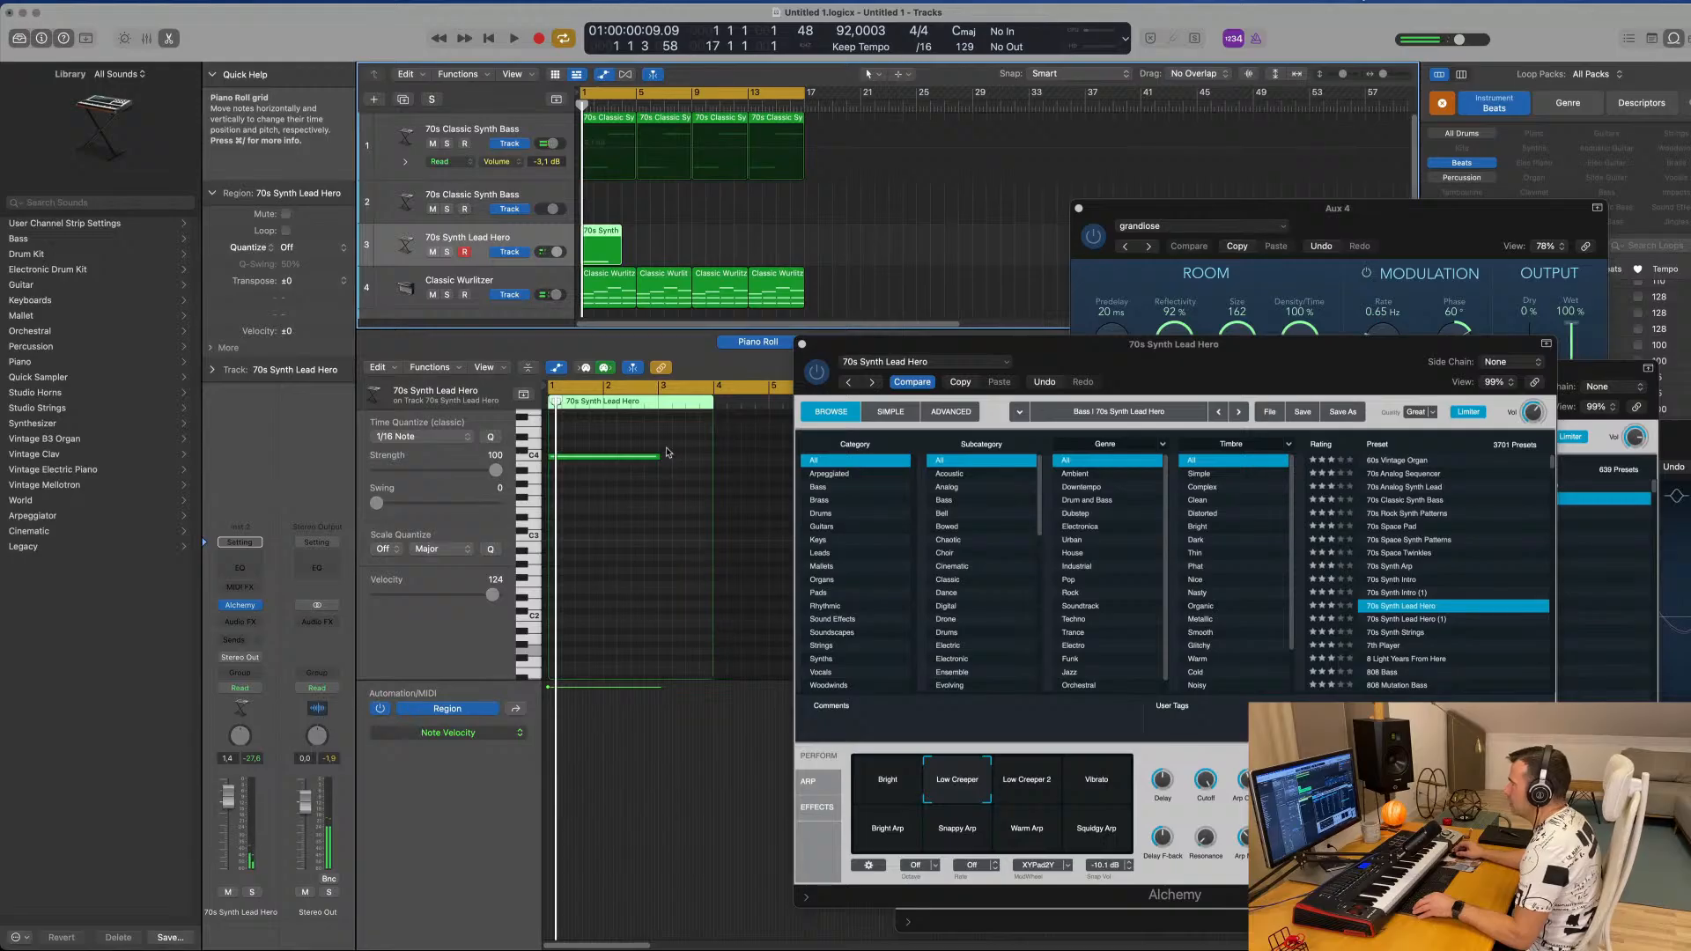
pyautogui.moveTo(659, 455); pyautogui.dragTo(701, 466)
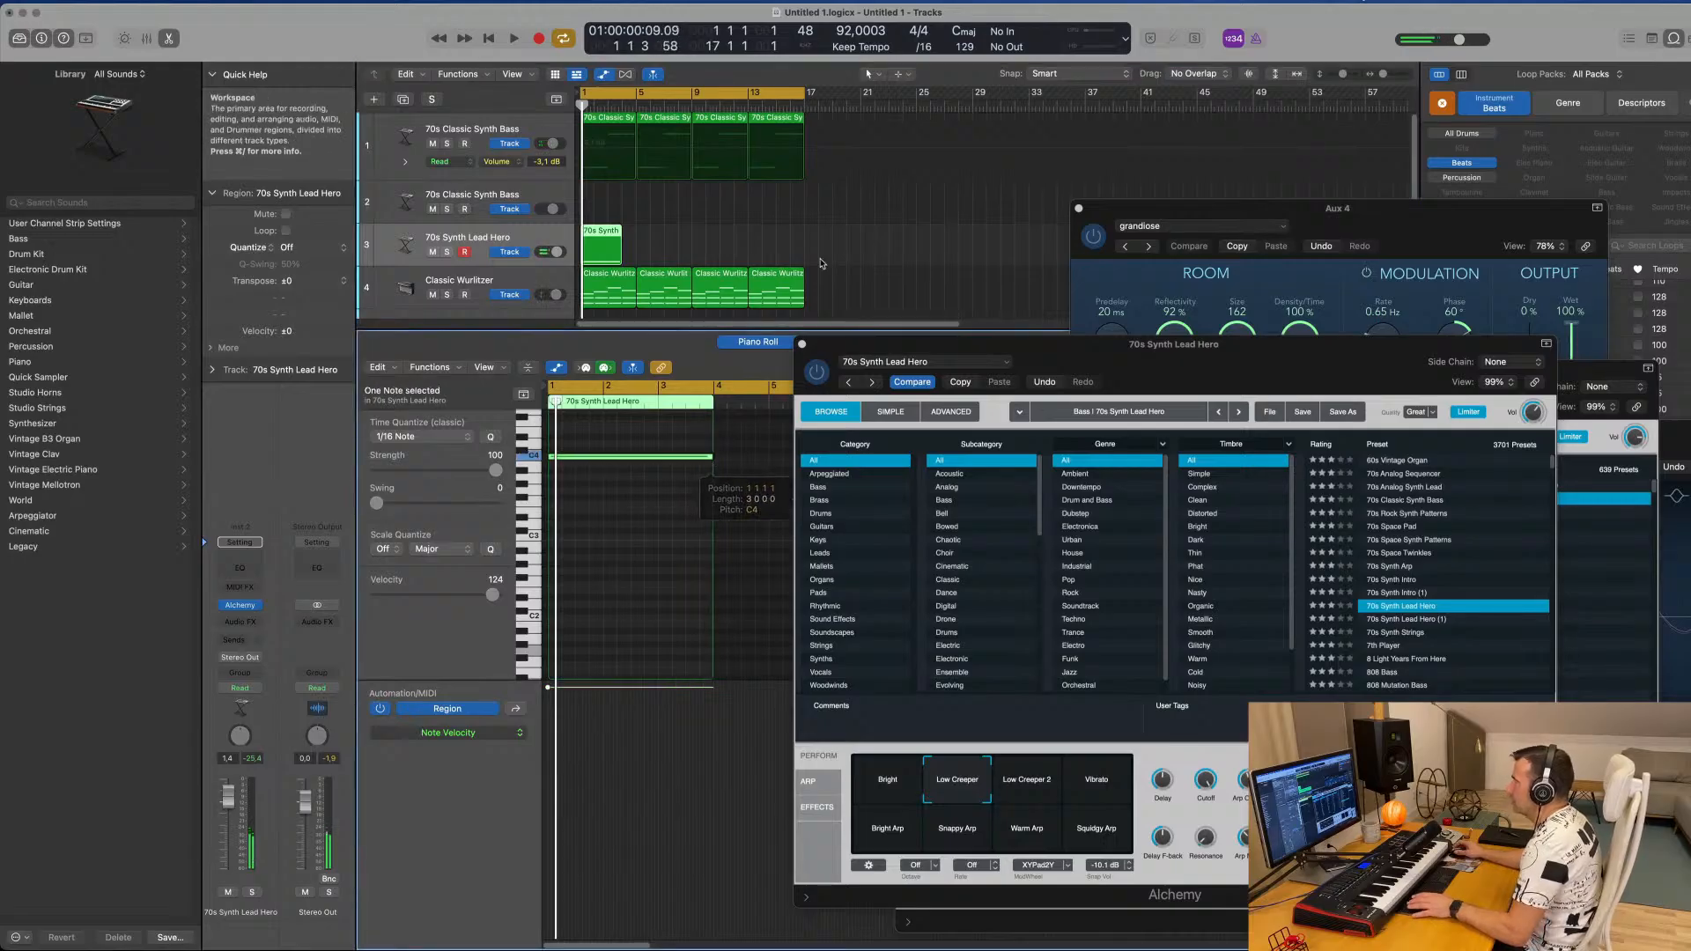
pyautogui.press('space')
# Close the lead's Alchemy window and adjust the Cutoff of the 70s Classic Synth Bass during playback.
pyautogui.moveTo(1051, 346); pyautogui.dragTo(830, 322)
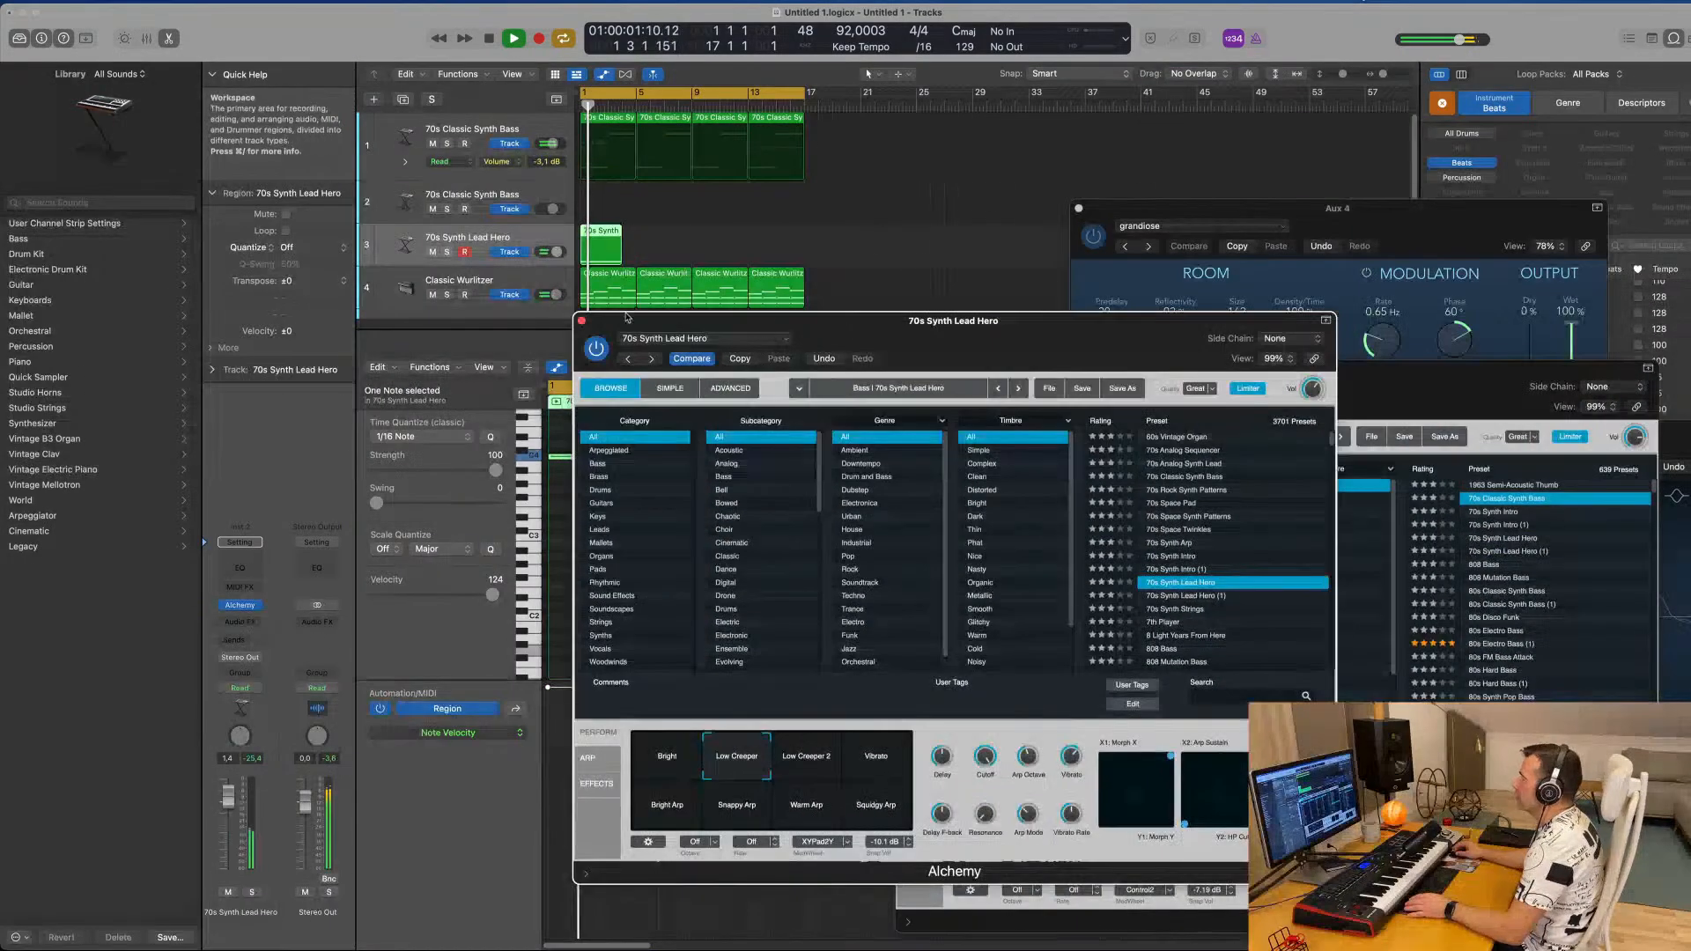
pyautogui.click(581, 321)
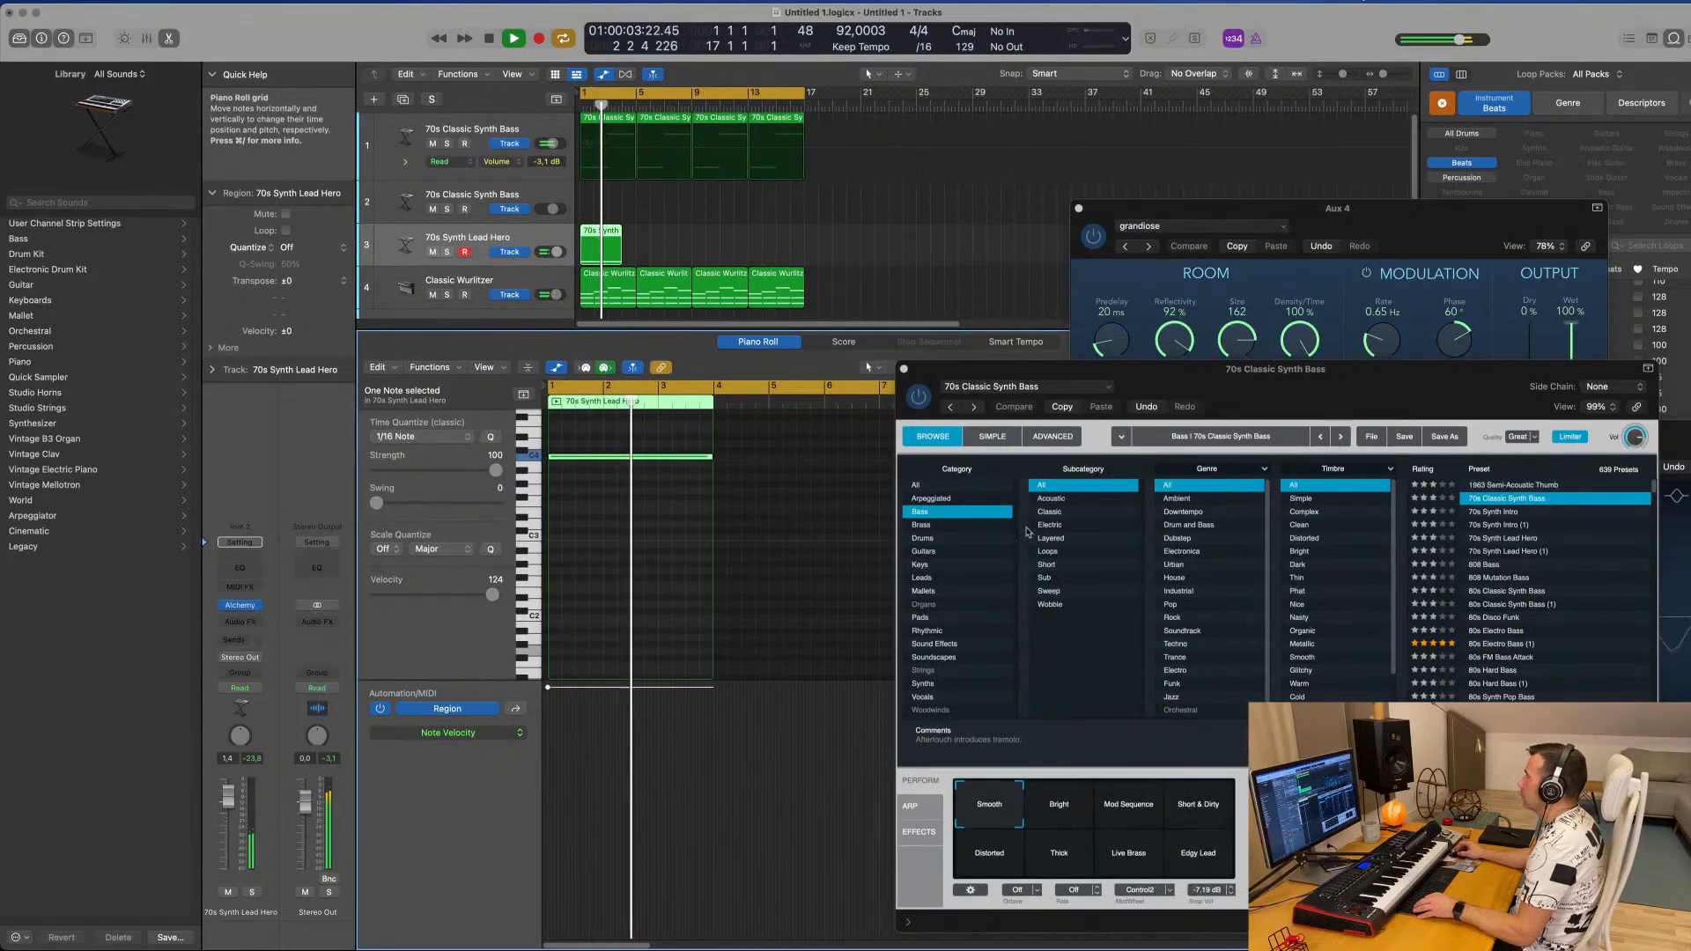
pyautogui.moveTo(1031, 369); pyautogui.dragTo(930, 342)
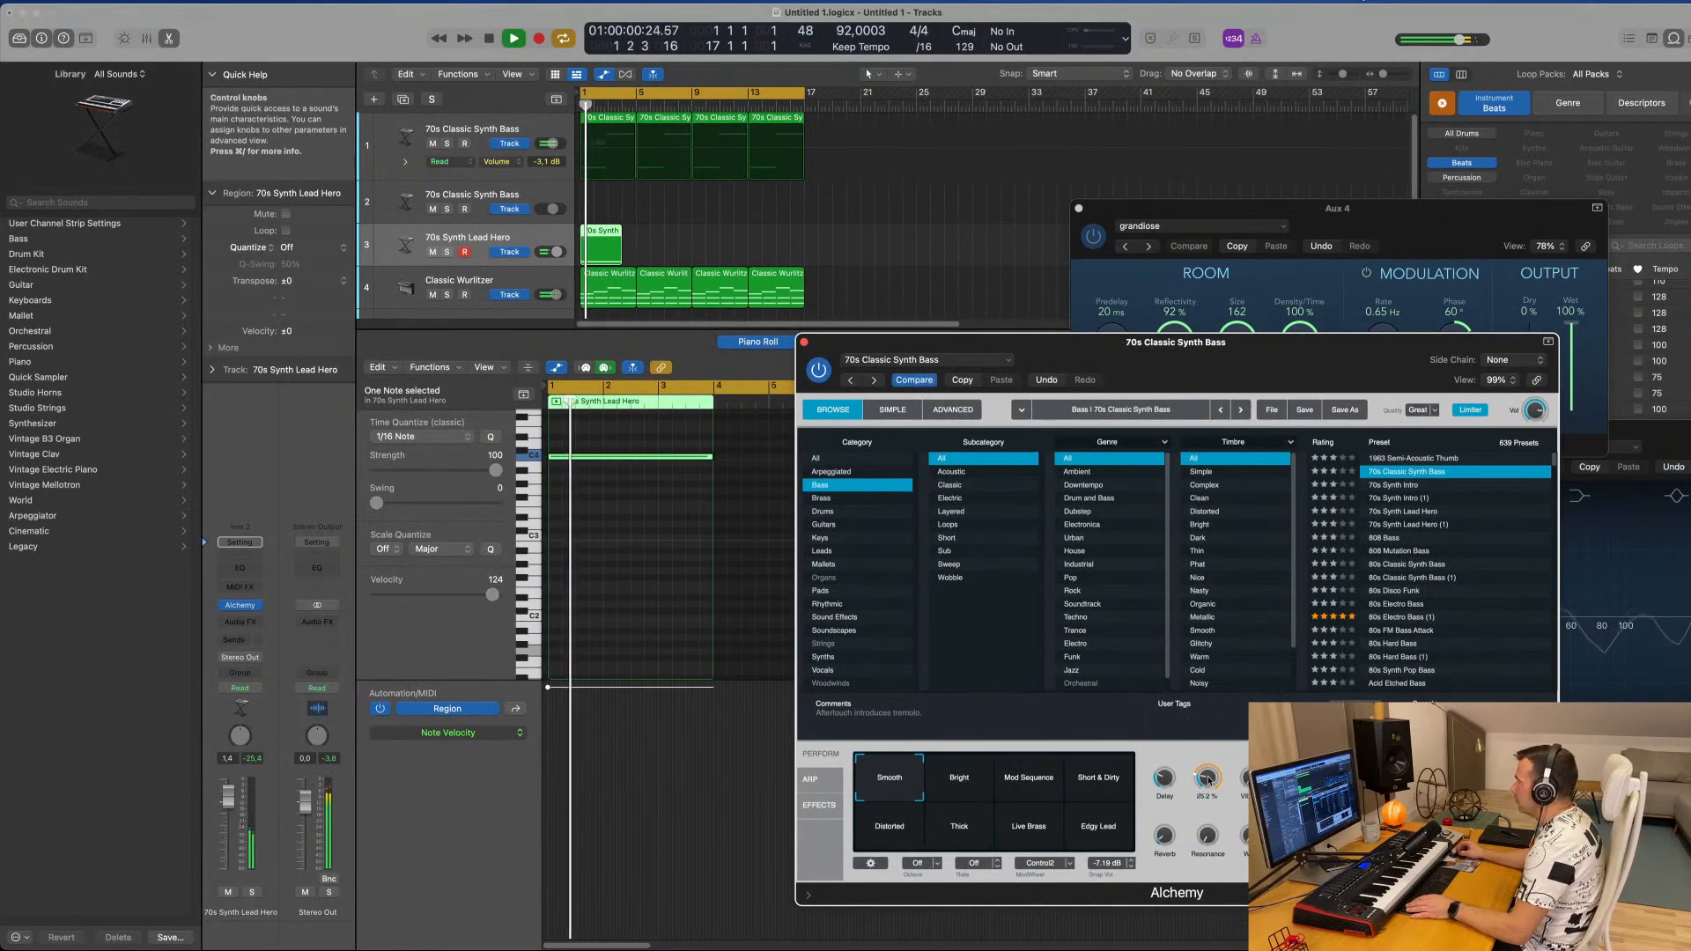
pyautogui.moveTo(1208, 778); pyautogui.dragTo(1213, 760)
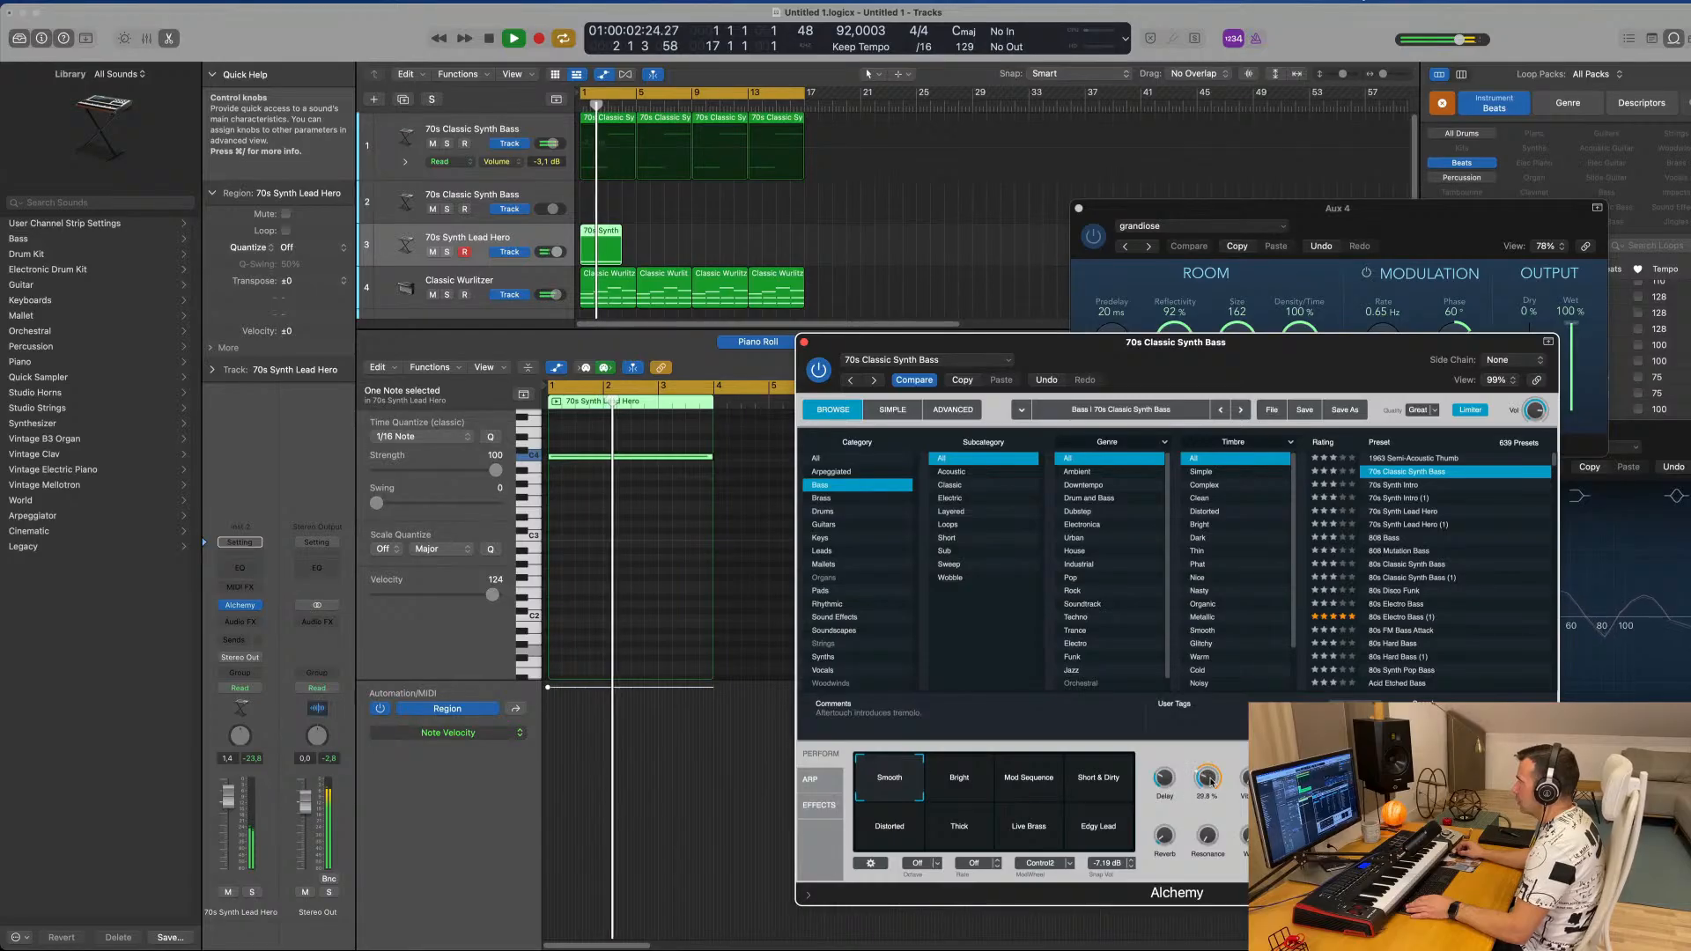
# Reopen the 70s Synth Lead Hero's Alchemy window, place it over the workspace and set Vibrato to about 64.5%.
pyautogui.press('space')
pyautogui.press('space')
pyautogui.click(241, 607)
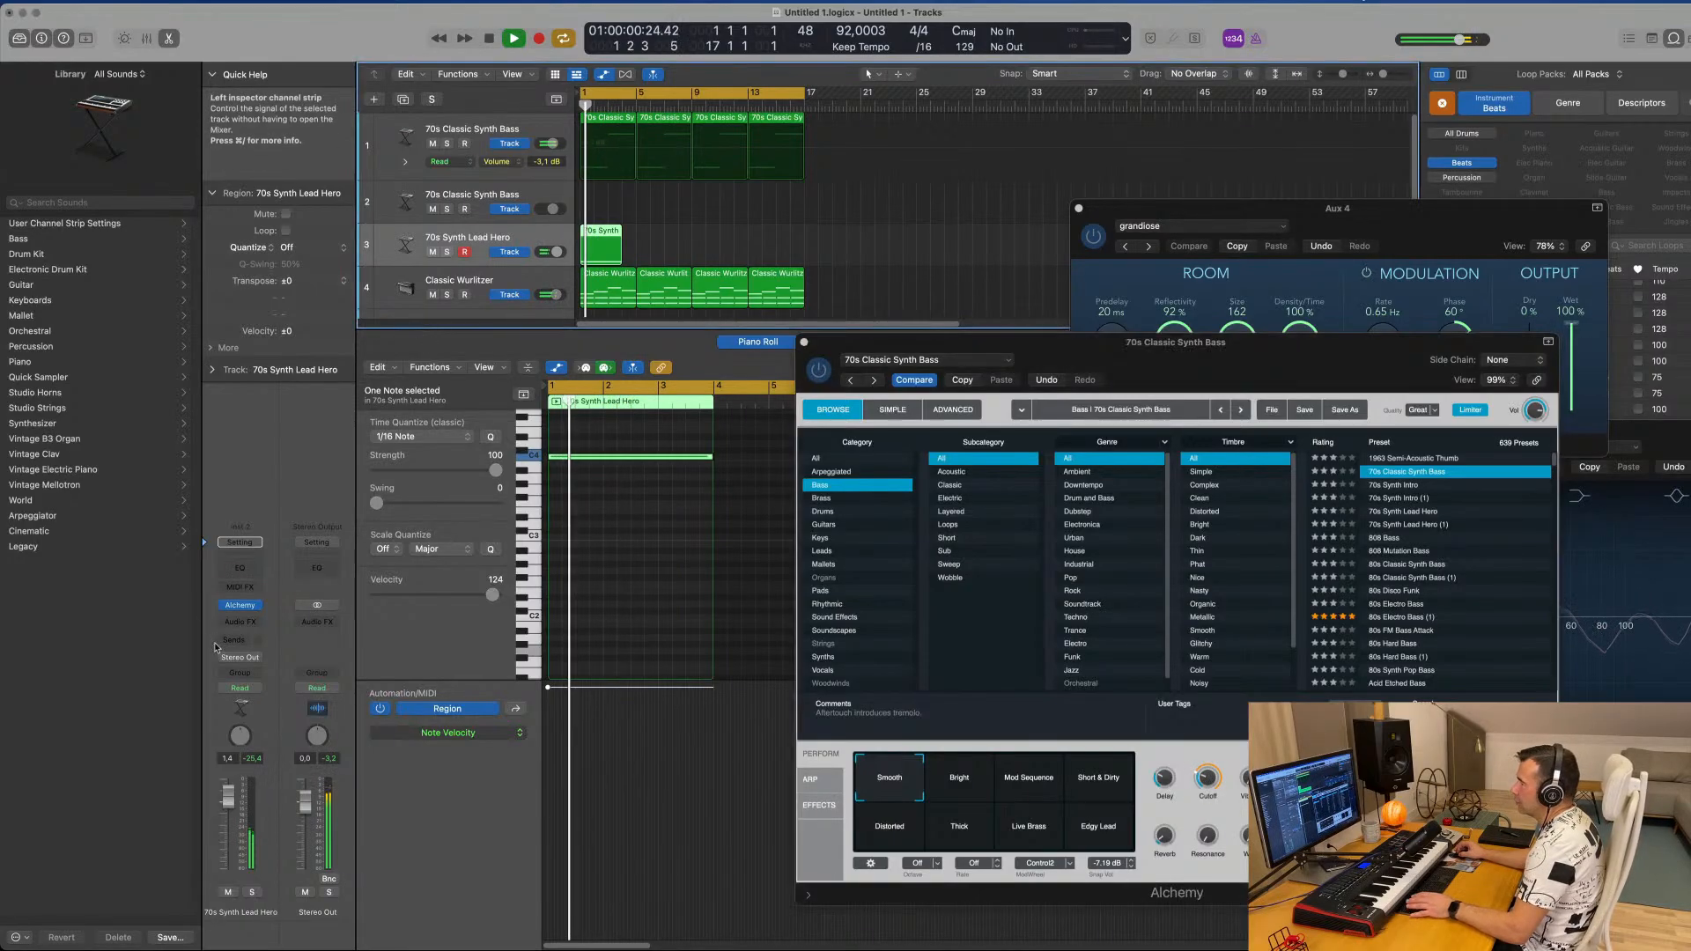
pyautogui.press('space')
pyautogui.press('space')
pyautogui.click(241, 608)
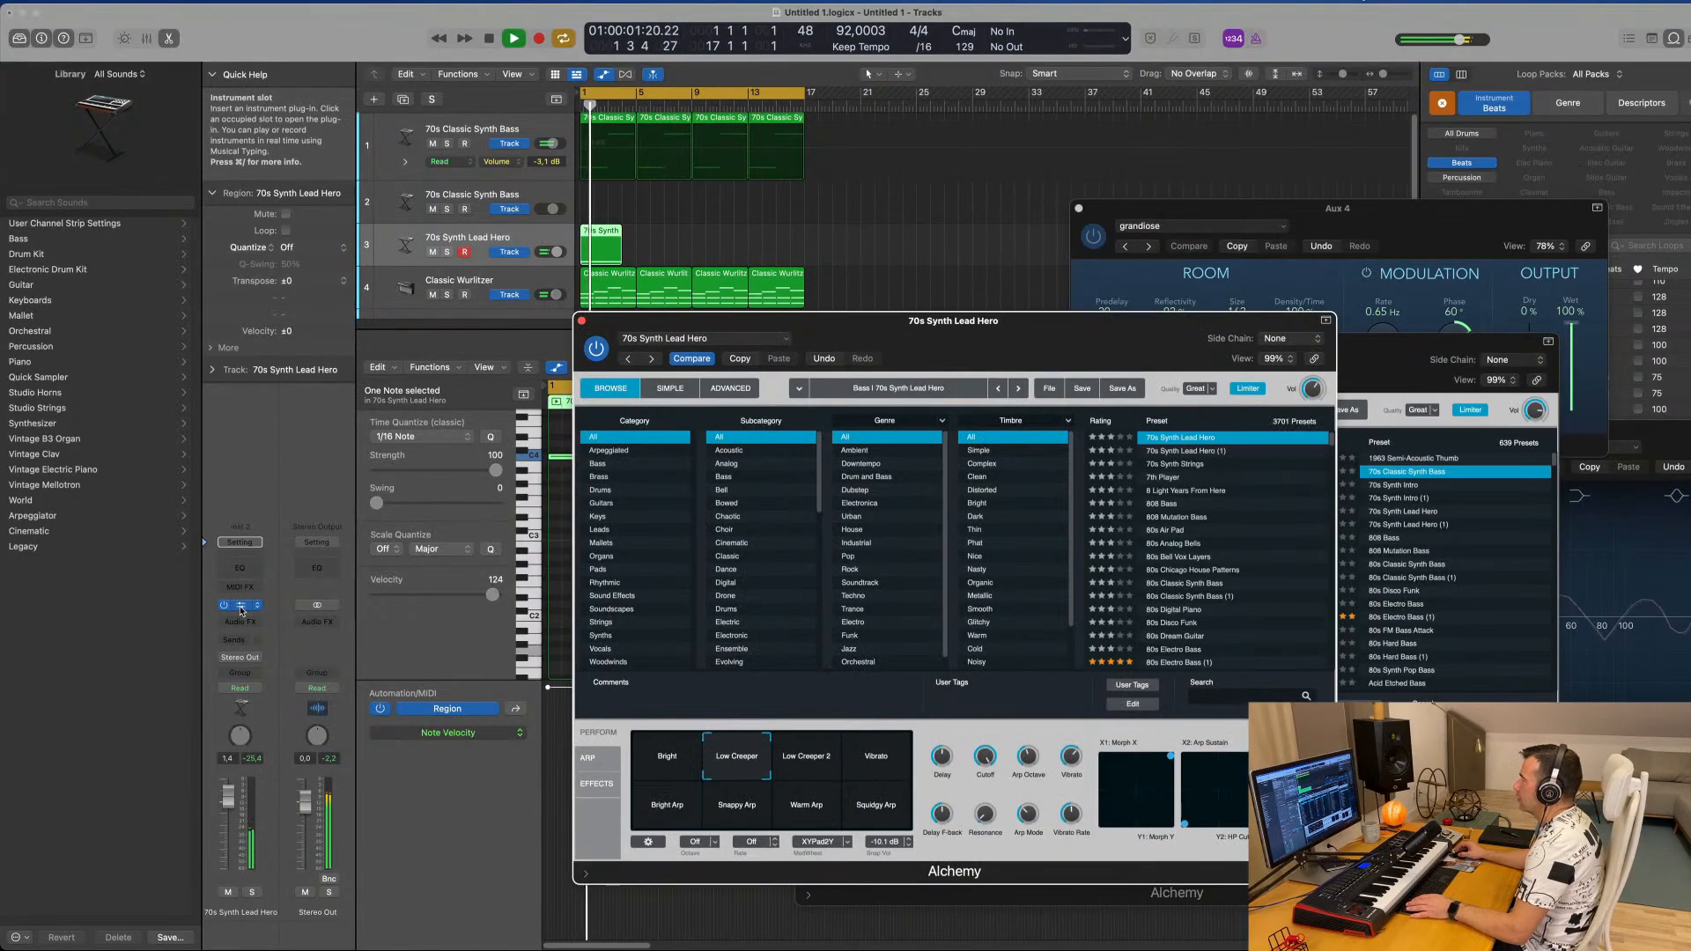
pyautogui.moveTo(1042, 312); pyautogui.dragTo(1245, 207)
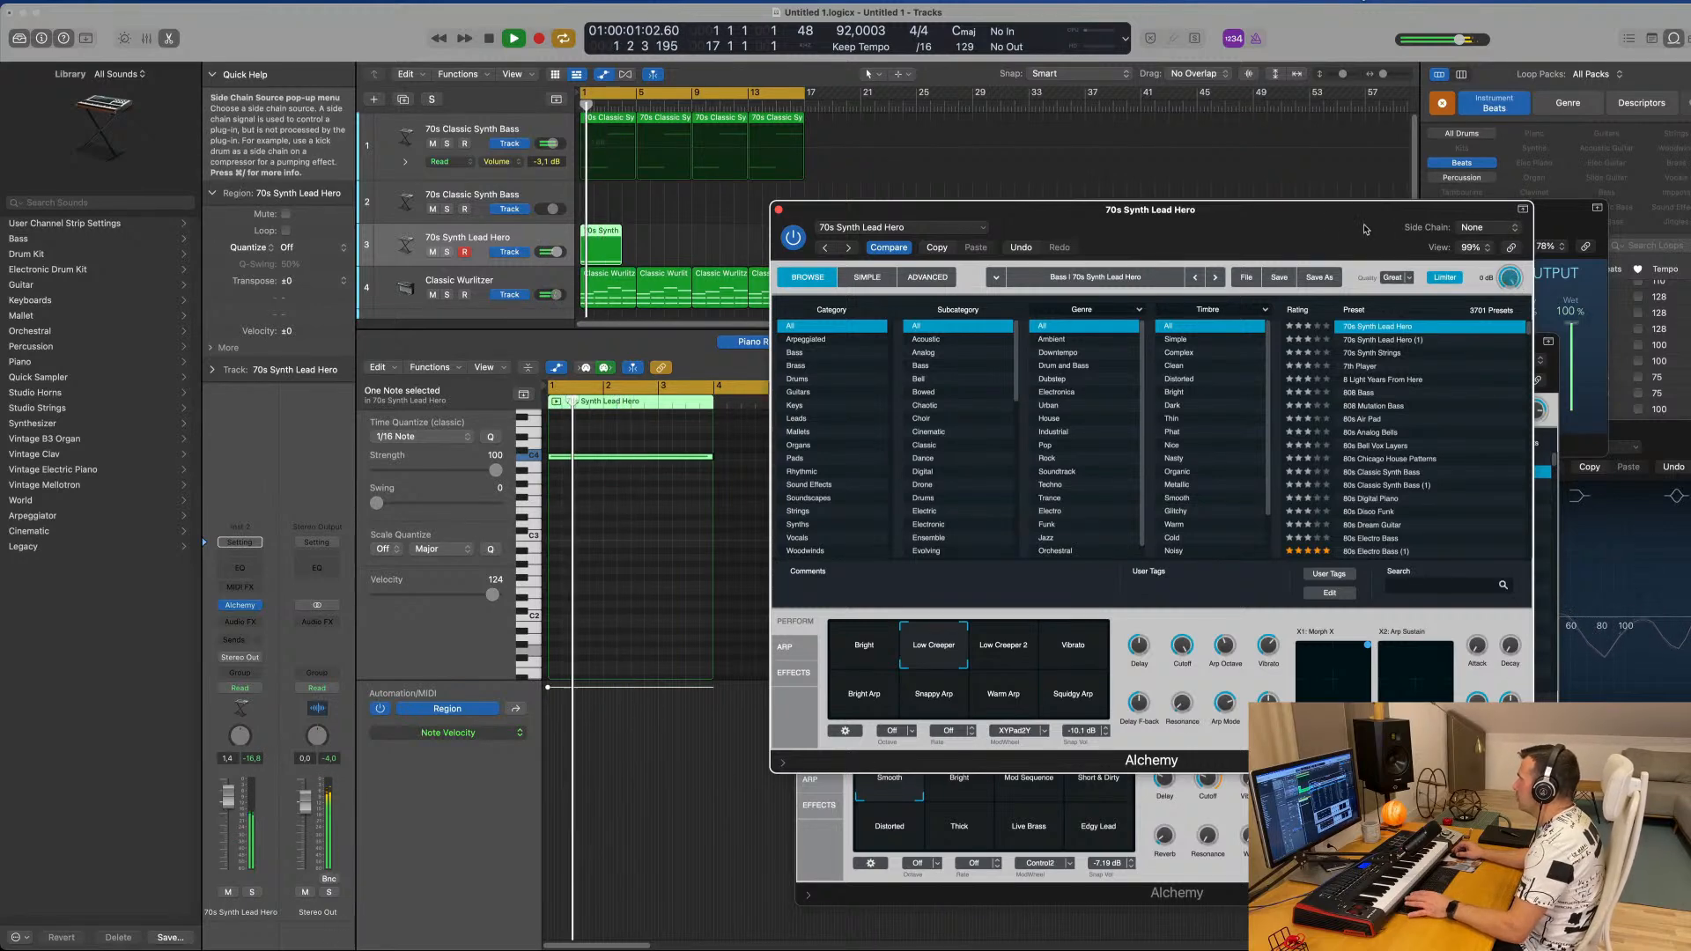
pyautogui.moveTo(1364, 229); pyautogui.dragTo(1255, 197)
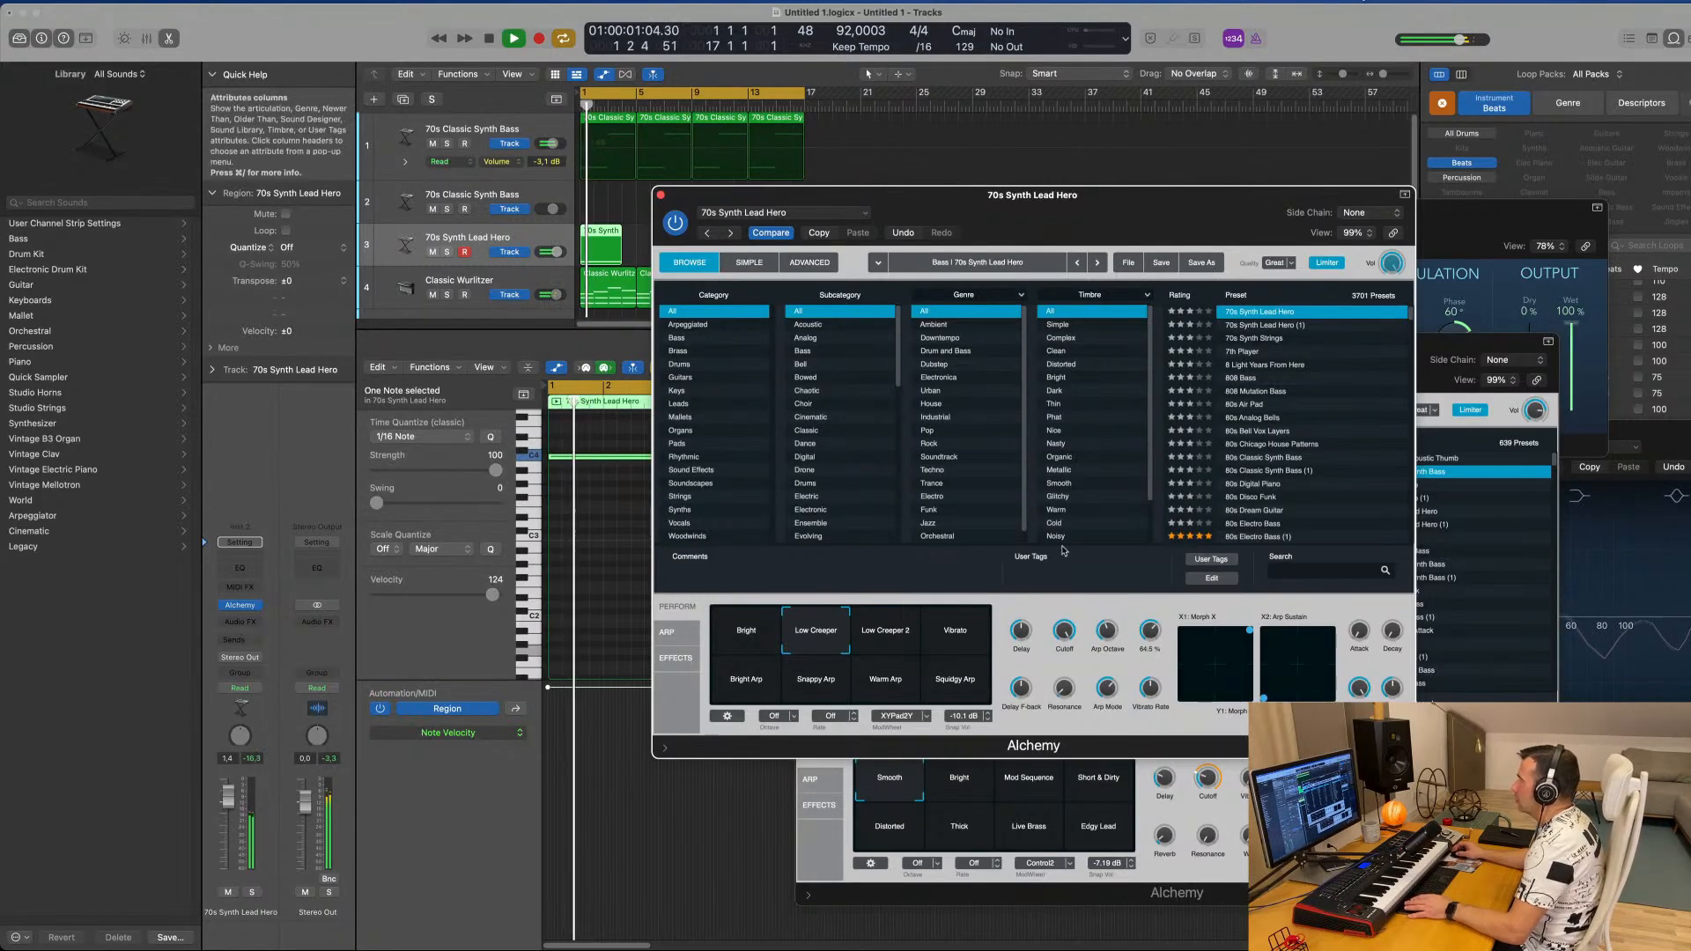
# Adjust the lead sound's arpeggiator controls and lower its track volume to about -5.4 dB.
pyautogui.moveTo(222, 798); pyautogui.dragTo(225, 830)
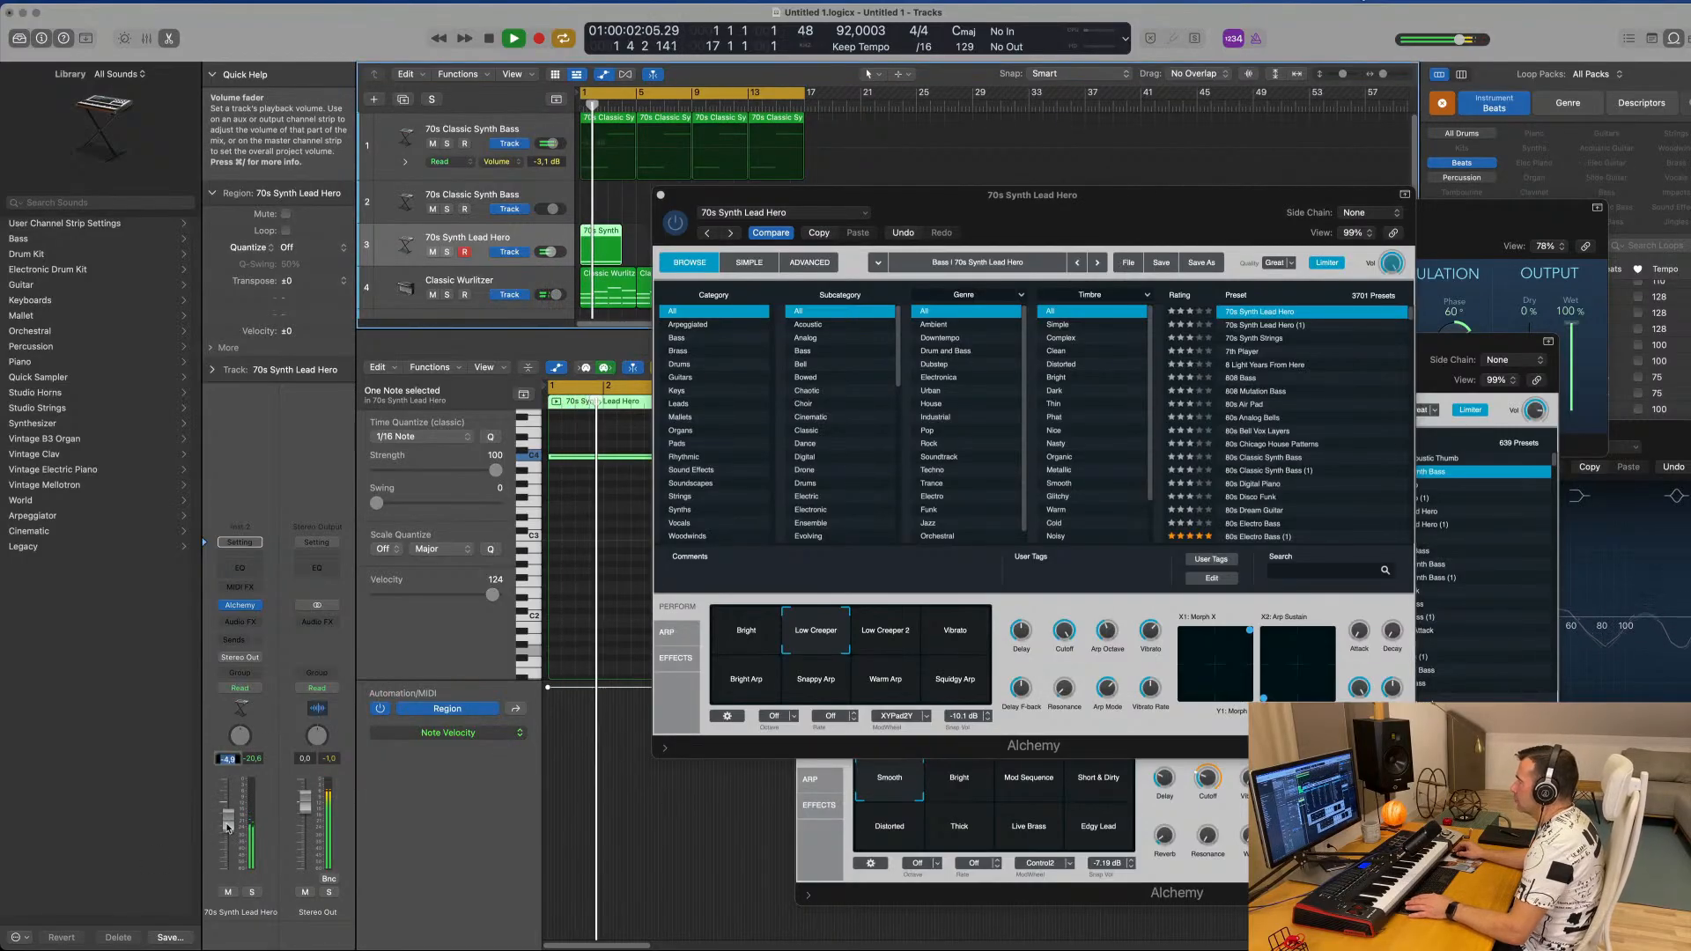
pyautogui.click(1107, 695)
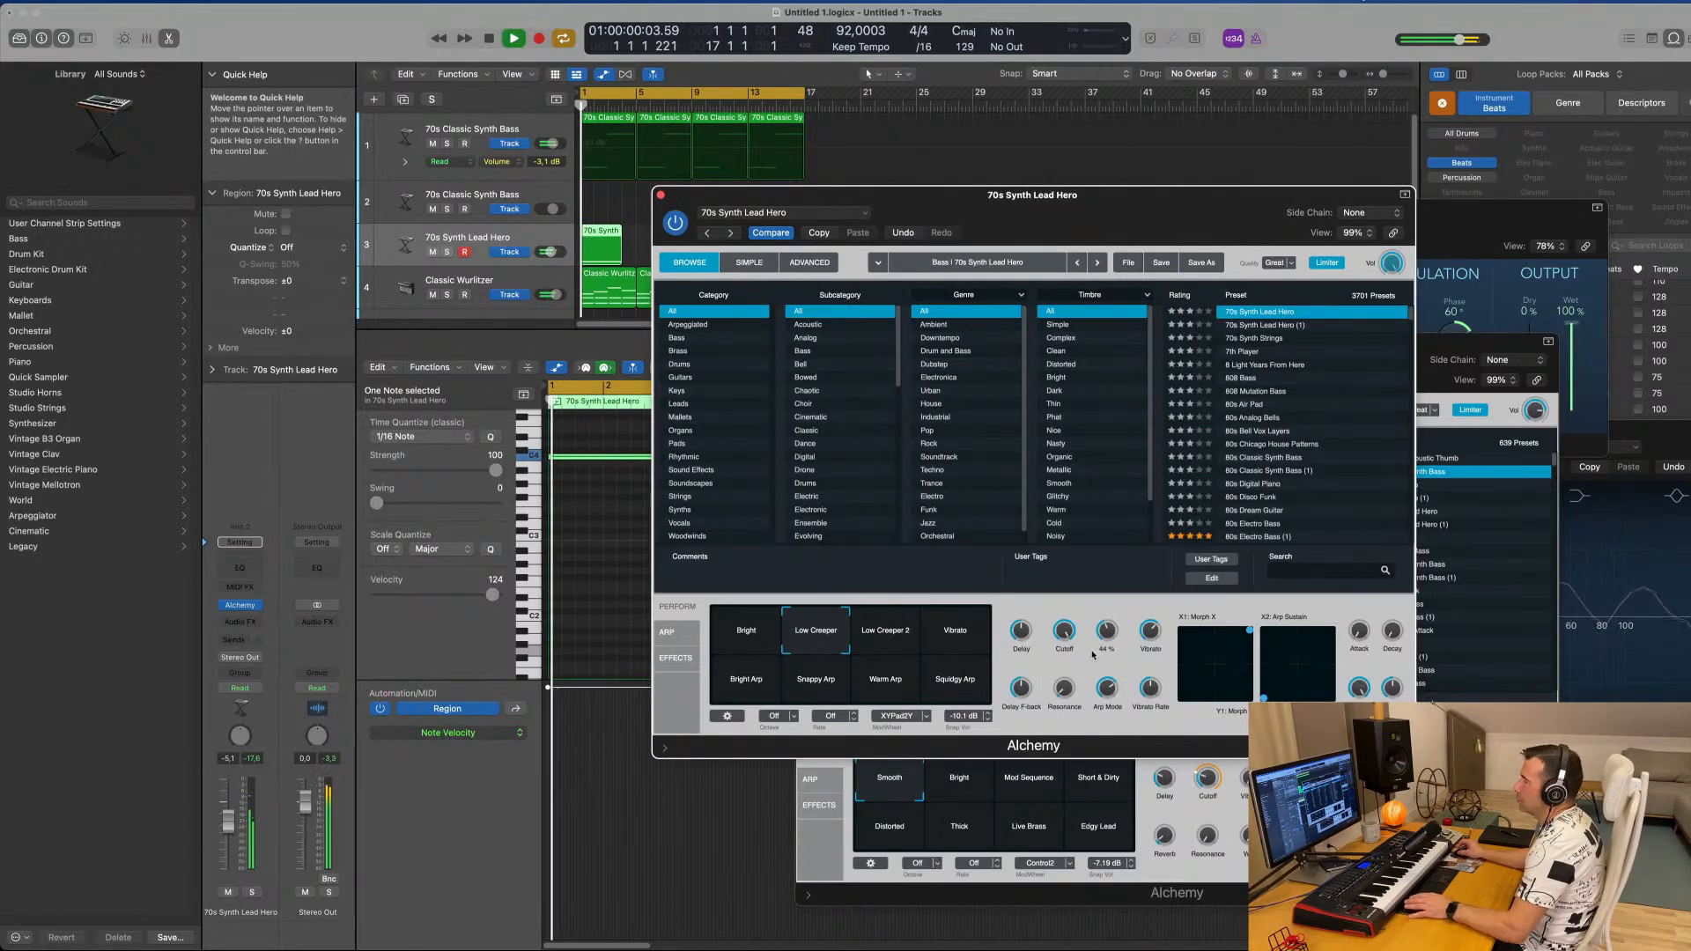
pyautogui.moveTo(234, 823); pyautogui.dragTo(236, 827)
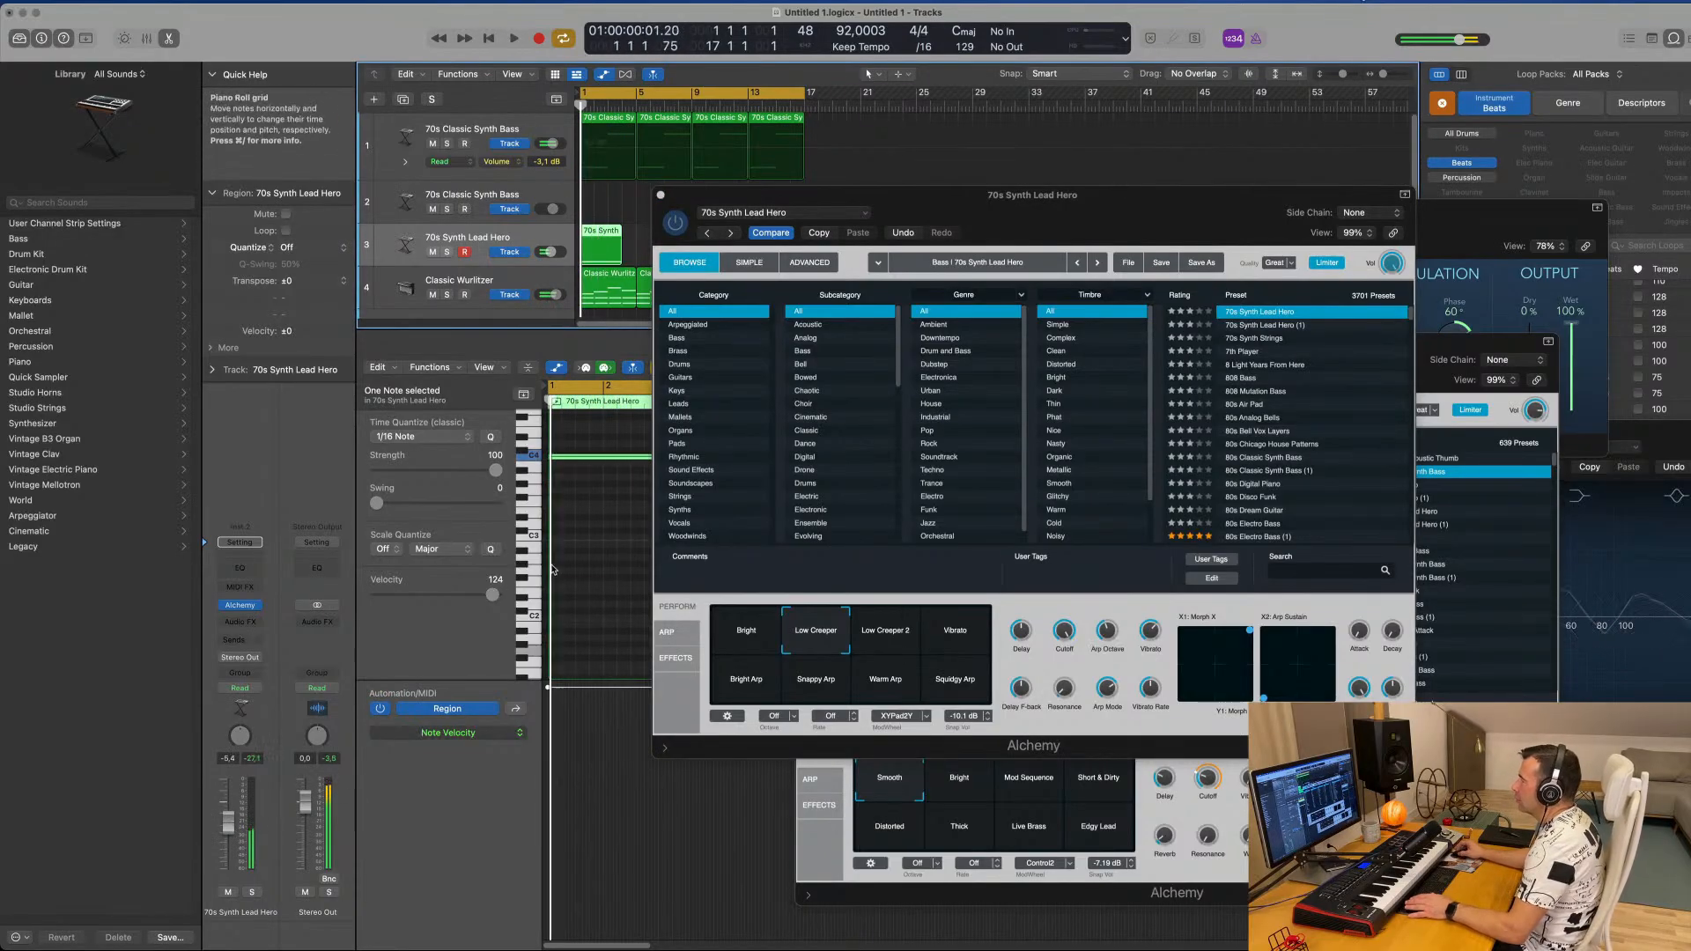
# Try the lead note an octave lower at C3 with the track volume raised to about -0.5 dB.
pyautogui.click(615, 484)
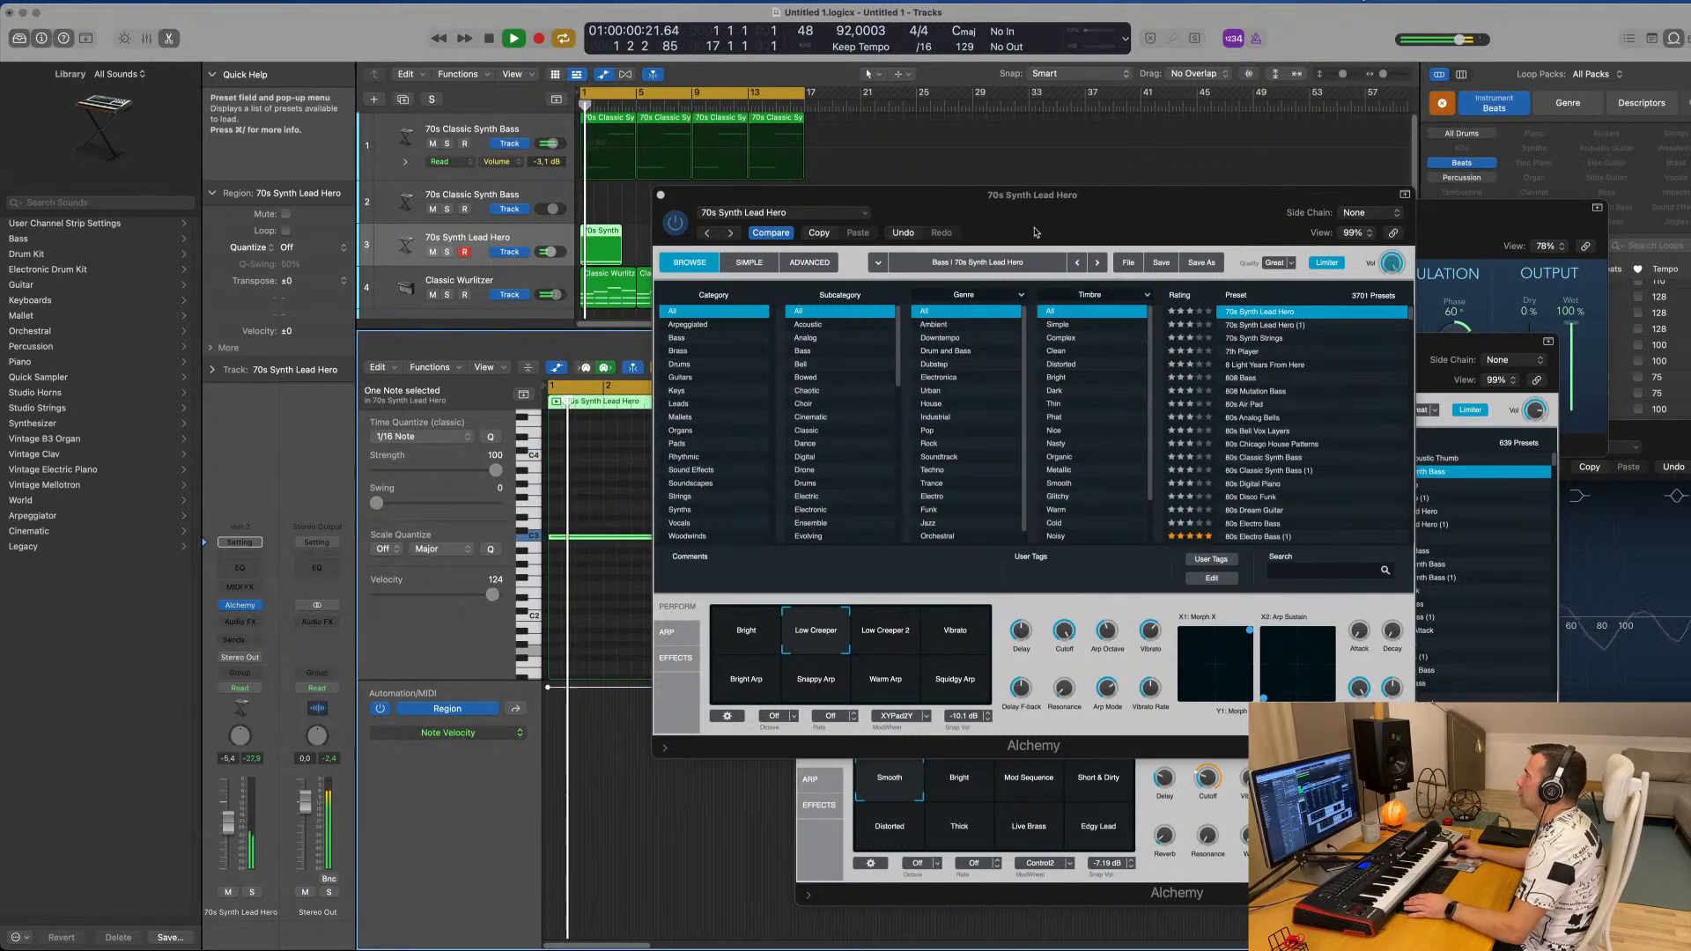
pyautogui.moveTo(1034, 231); pyautogui.dragTo(1077, 230)
pyautogui.click(228, 821)
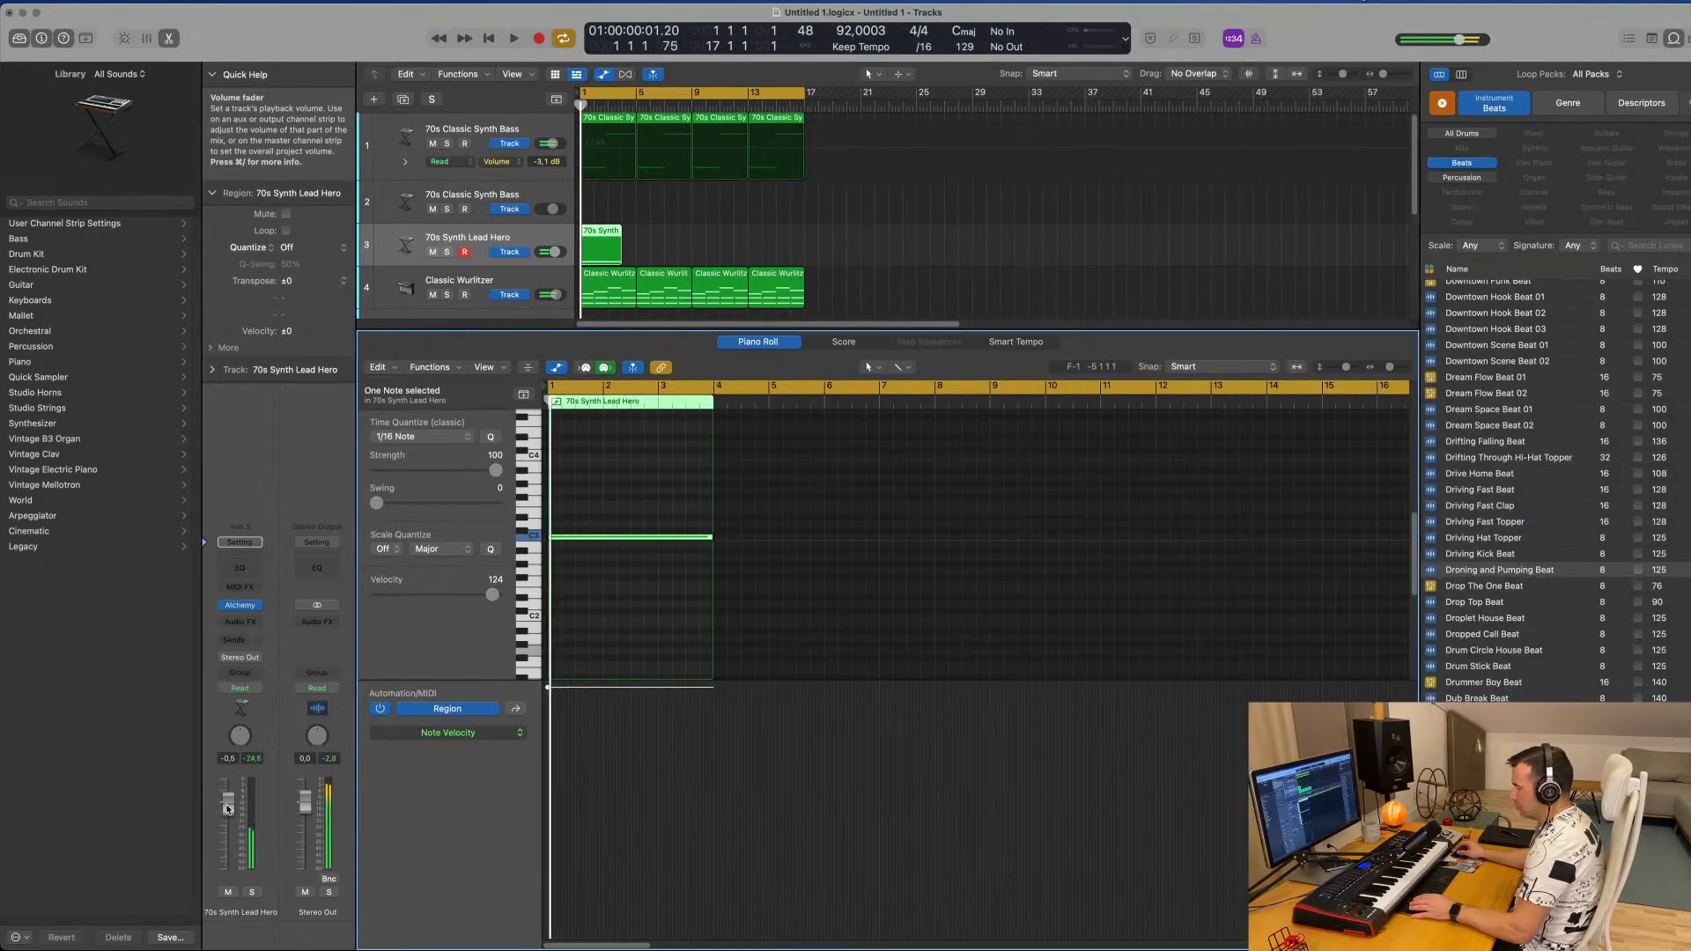
pyautogui.press('v')
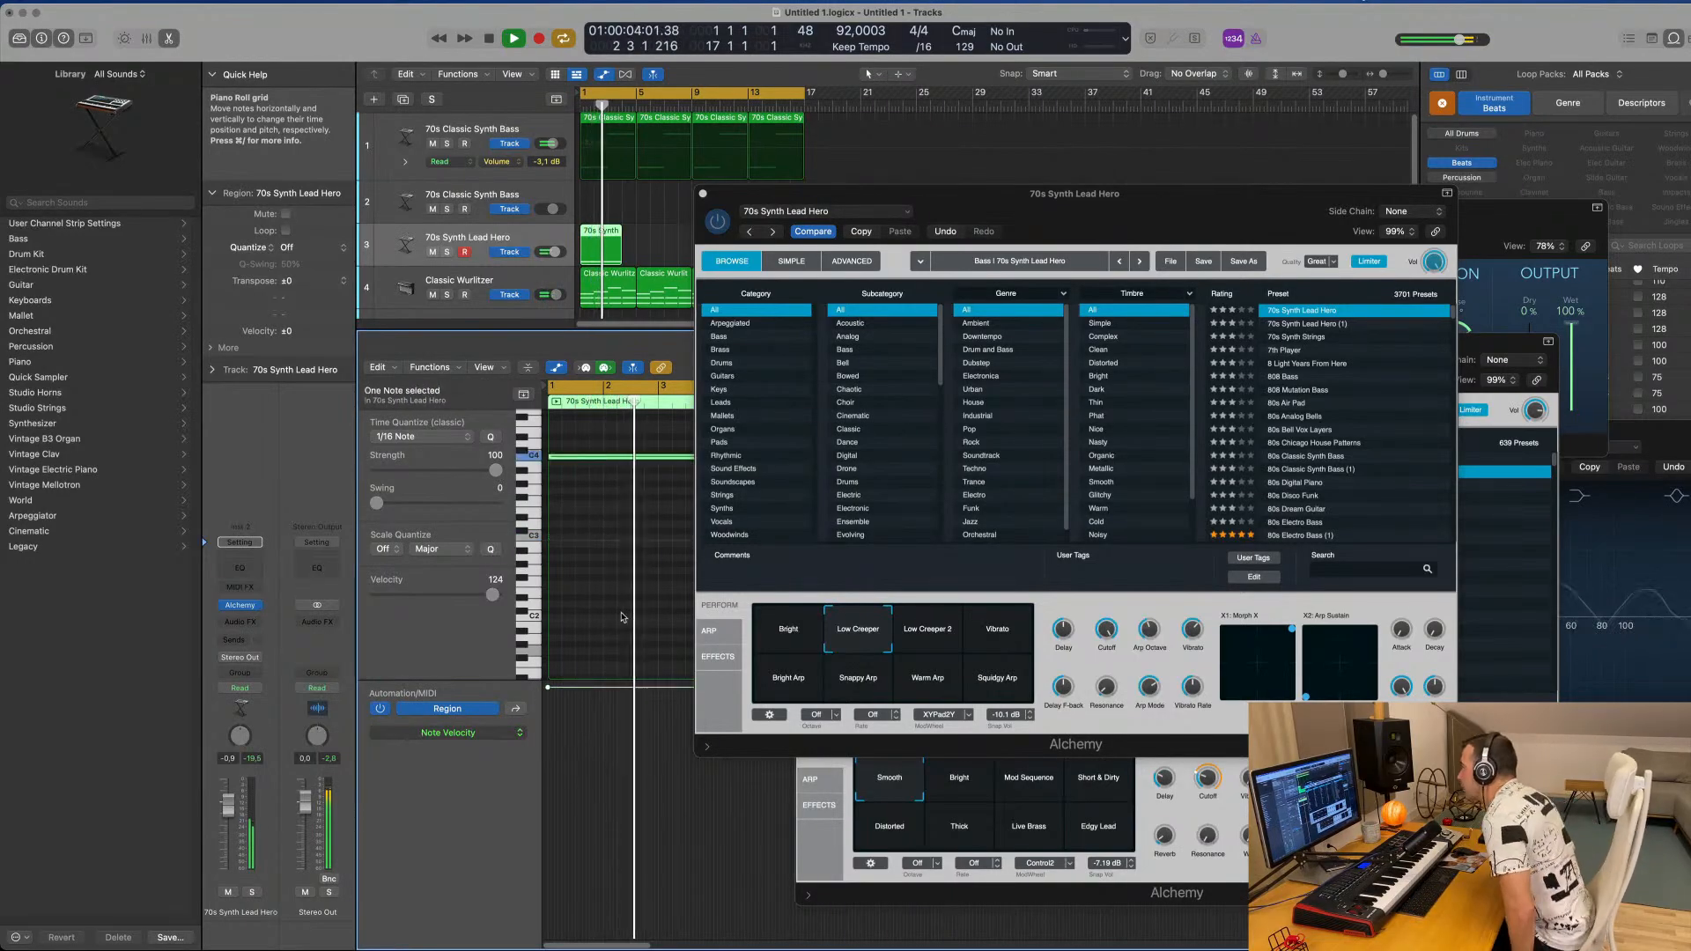
# Lower the lead track's volume to about -7.4 dB during playback and move its Alchemy window off the Piano Roll.
pyautogui.press('space')
pyautogui.press('space')
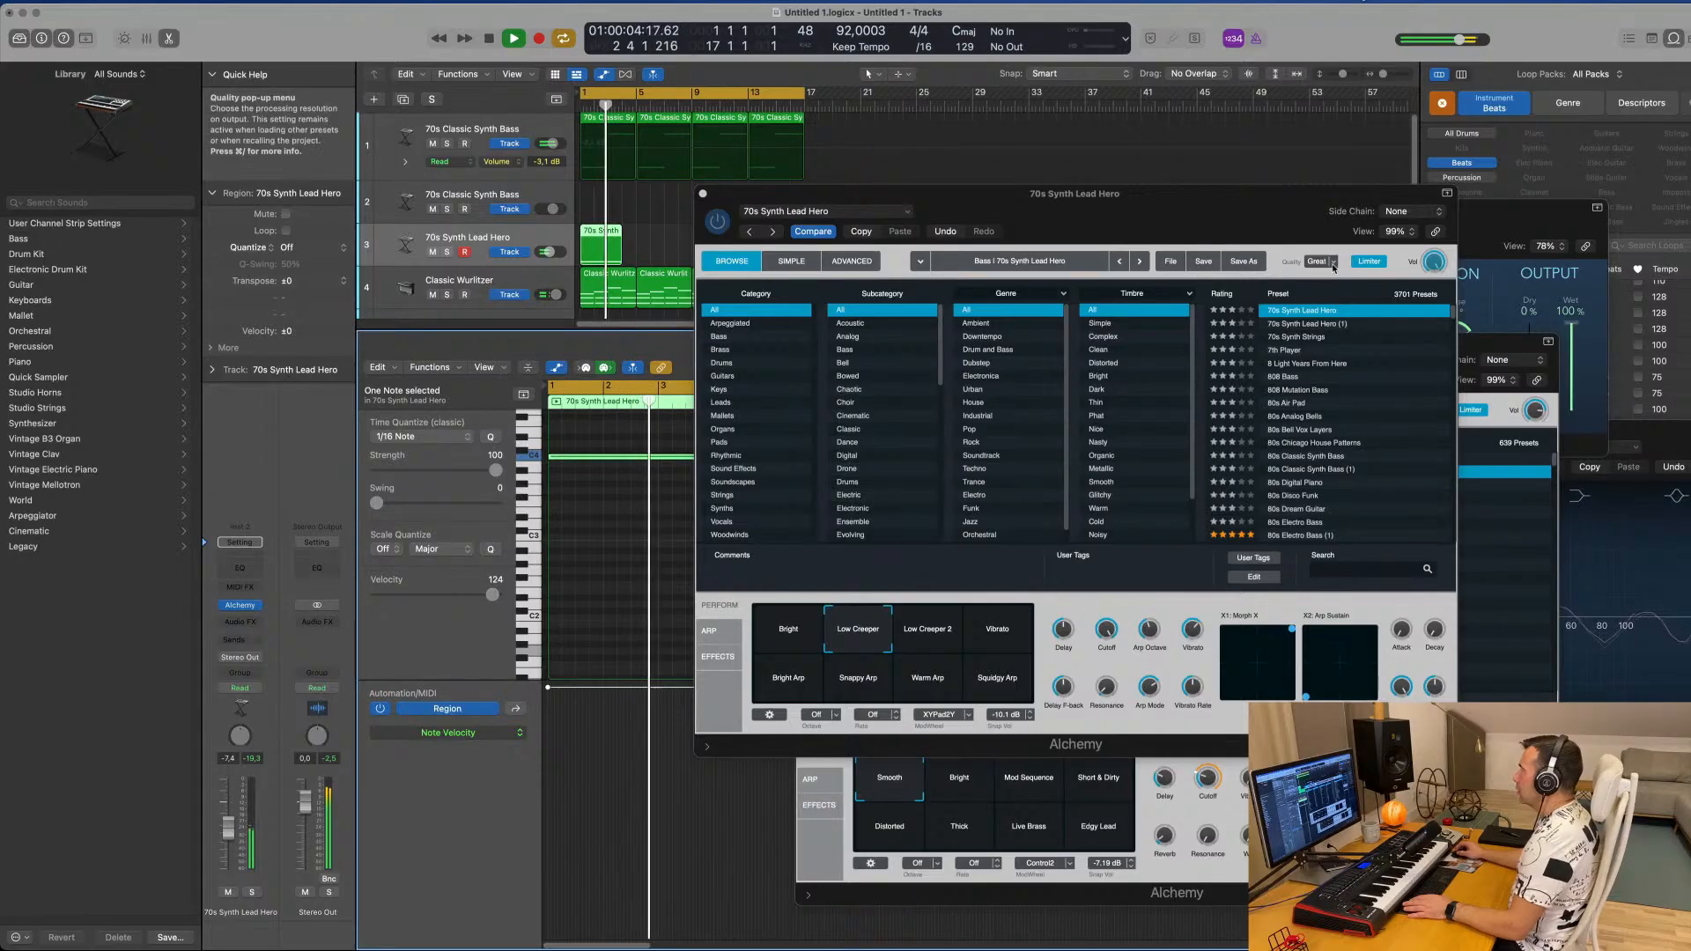
pyautogui.moveTo(1201, 210); pyautogui.dragTo(1407, 287)
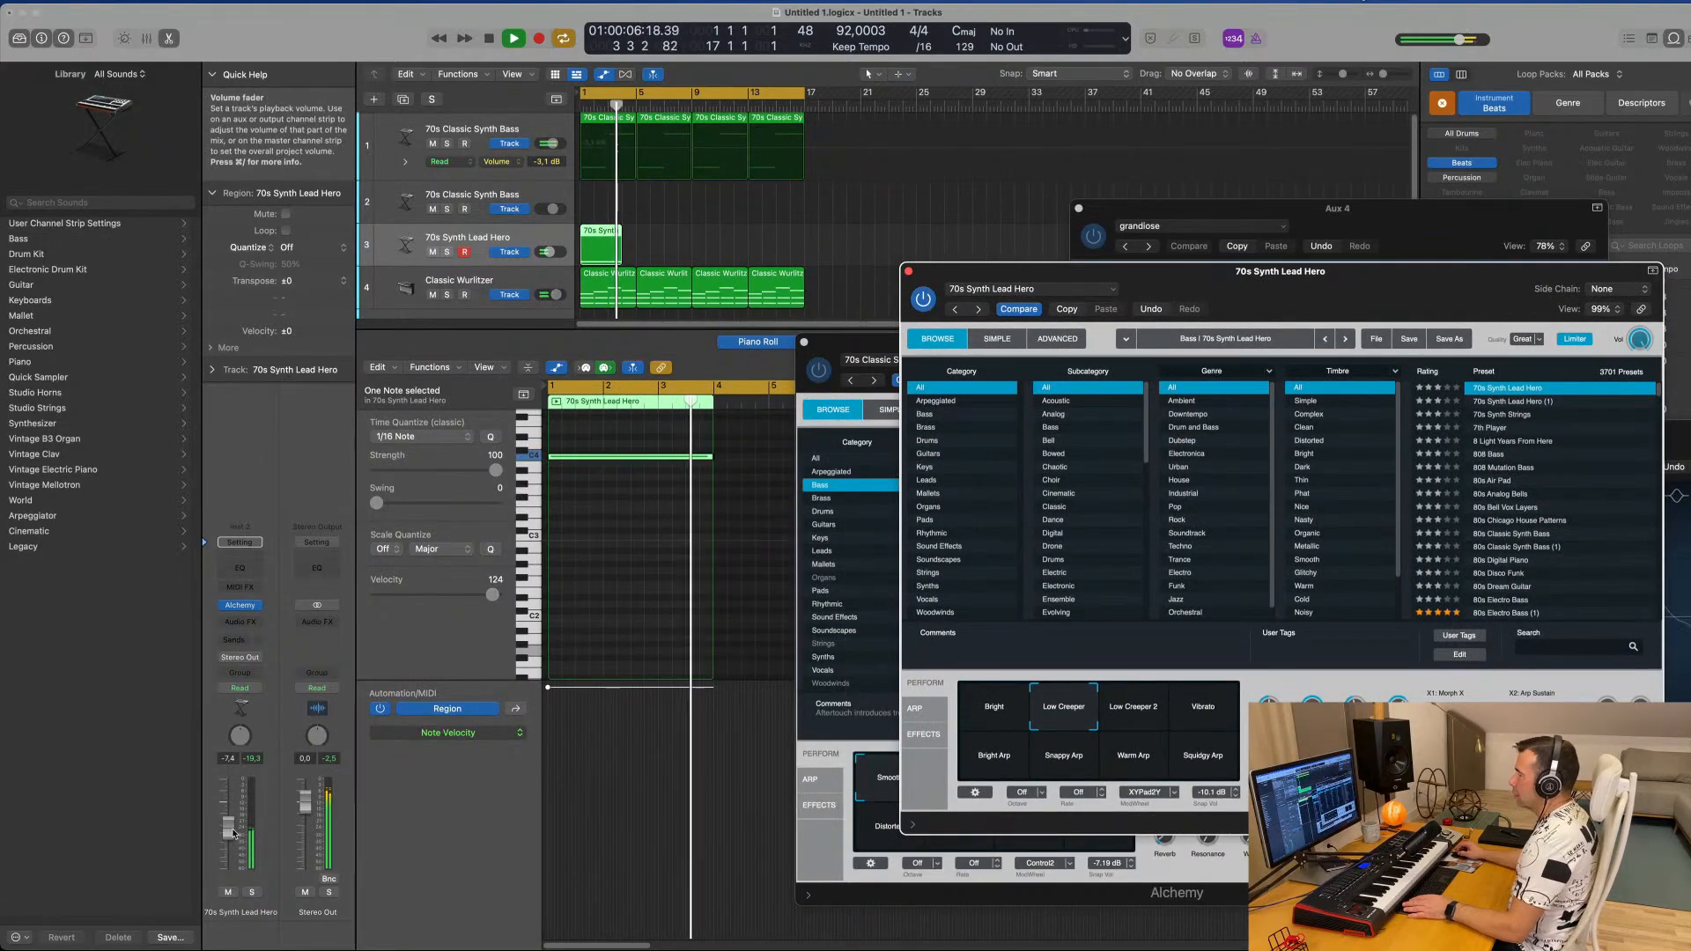
# Close the 70s Synth Lead Hero's Alchemy window and move the 70s Classic Synth Bass Alchemy window away from its old place.
pyautogui.click(444, 819)
pyautogui.moveTo(1034, 282); pyautogui.dragTo(780, 332)
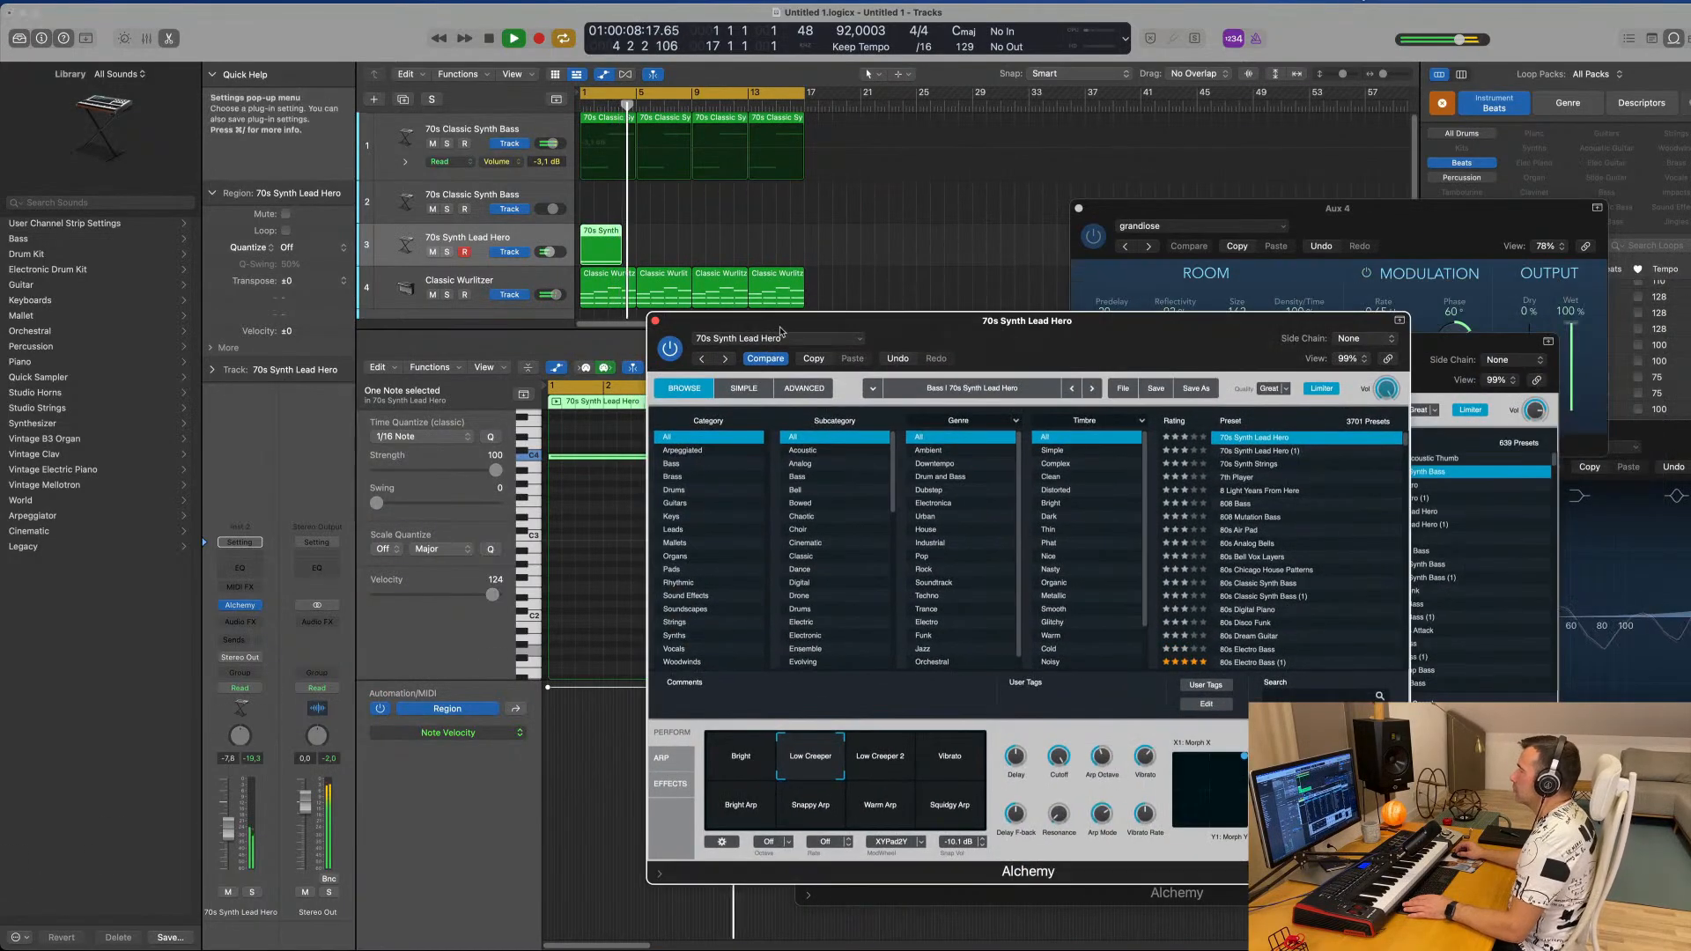
pyautogui.click(655, 321)
pyautogui.moveTo(1208, 354); pyautogui.dragTo(1015, 341)
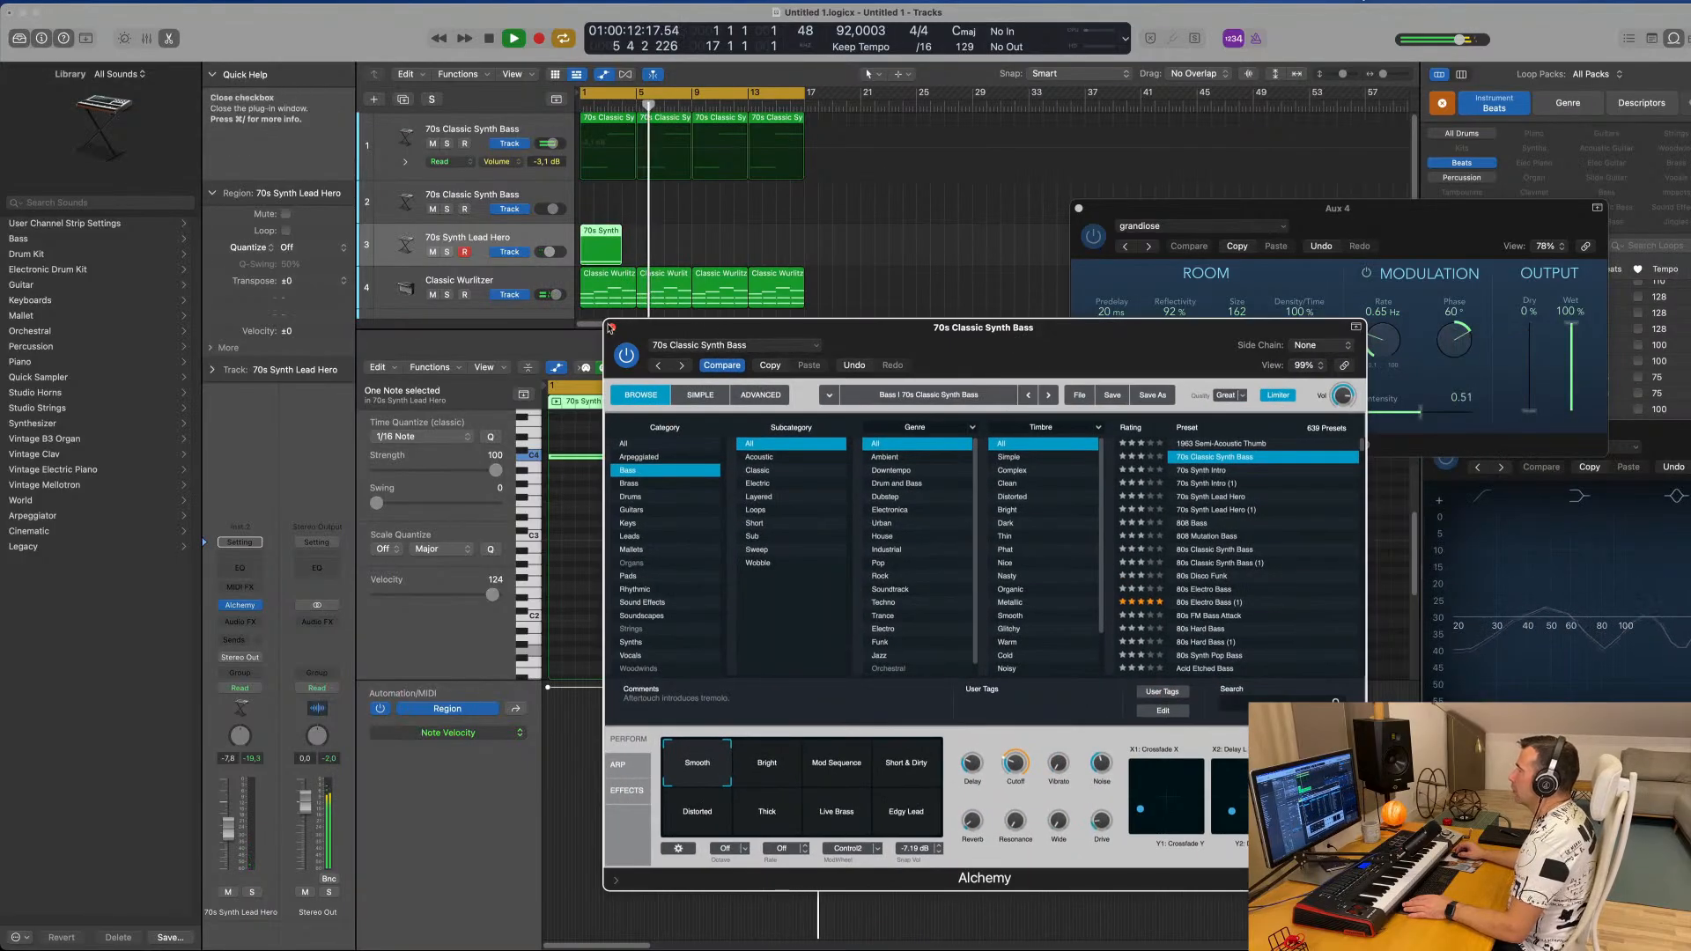
# Extend the 70s Synth Lead Hero region to four bars and repeat it three times to fill all 16 bars.
pyautogui.click(620, 237)
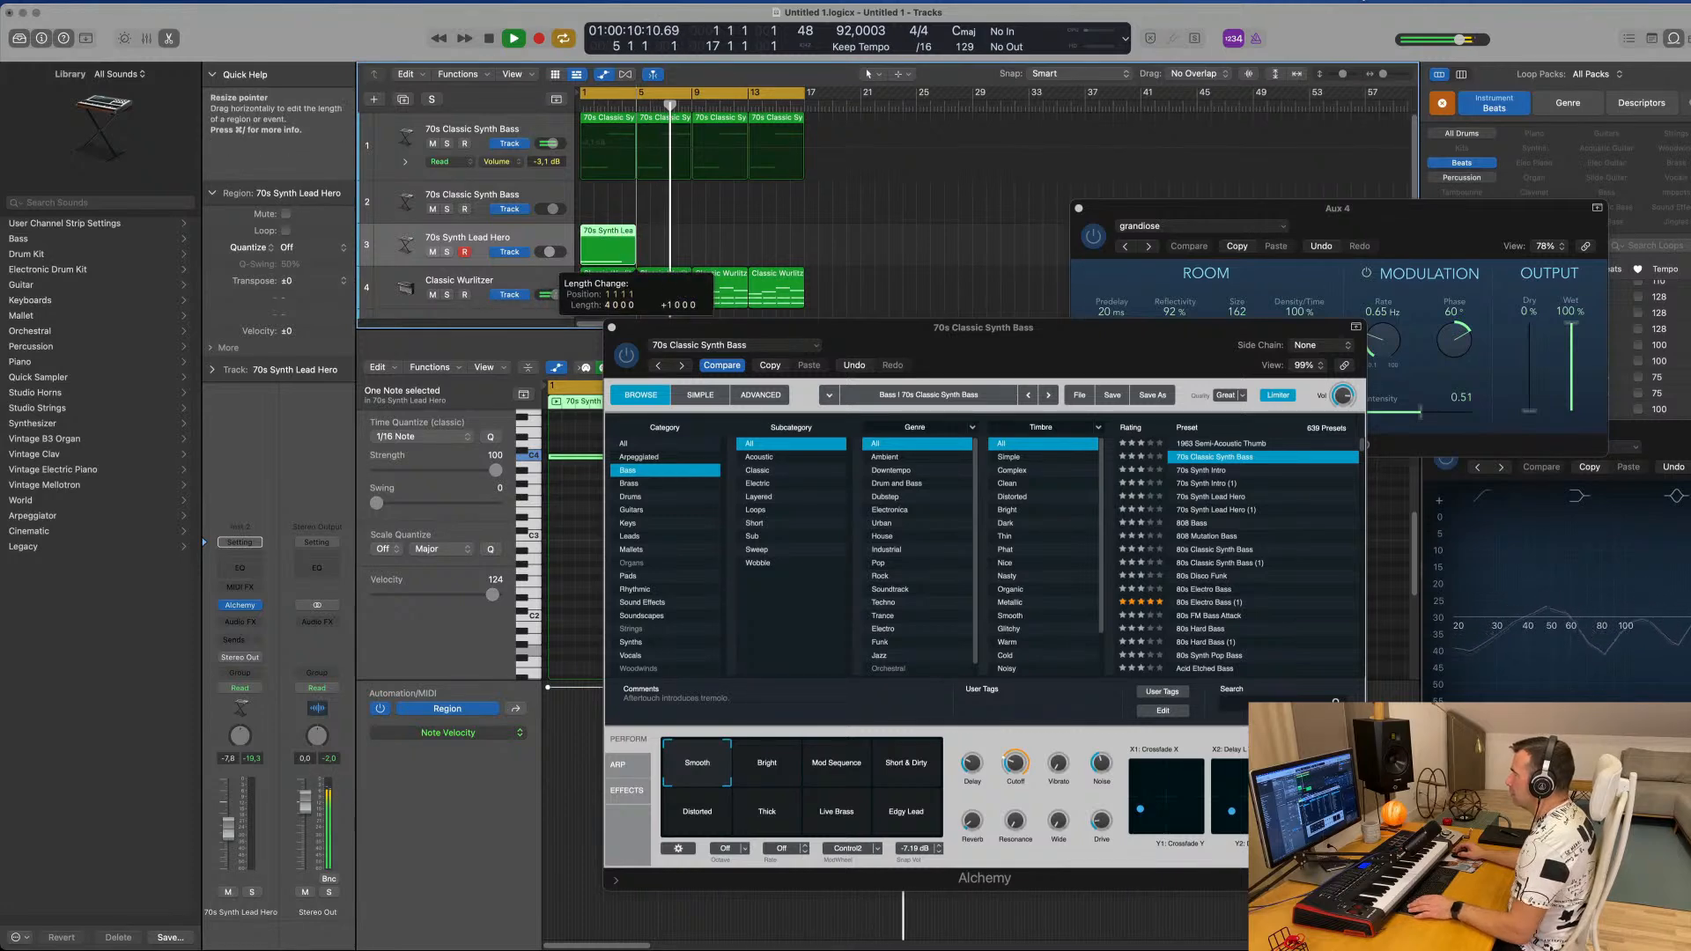
pyautogui.moveTo(622, 261); pyautogui.dragTo(636, 261)
pyautogui.press('Return')
pyautogui.click(614, 252)
pyautogui.press('super+r')
pyautogui.press('super+r')
pyautogui.press('super+r')
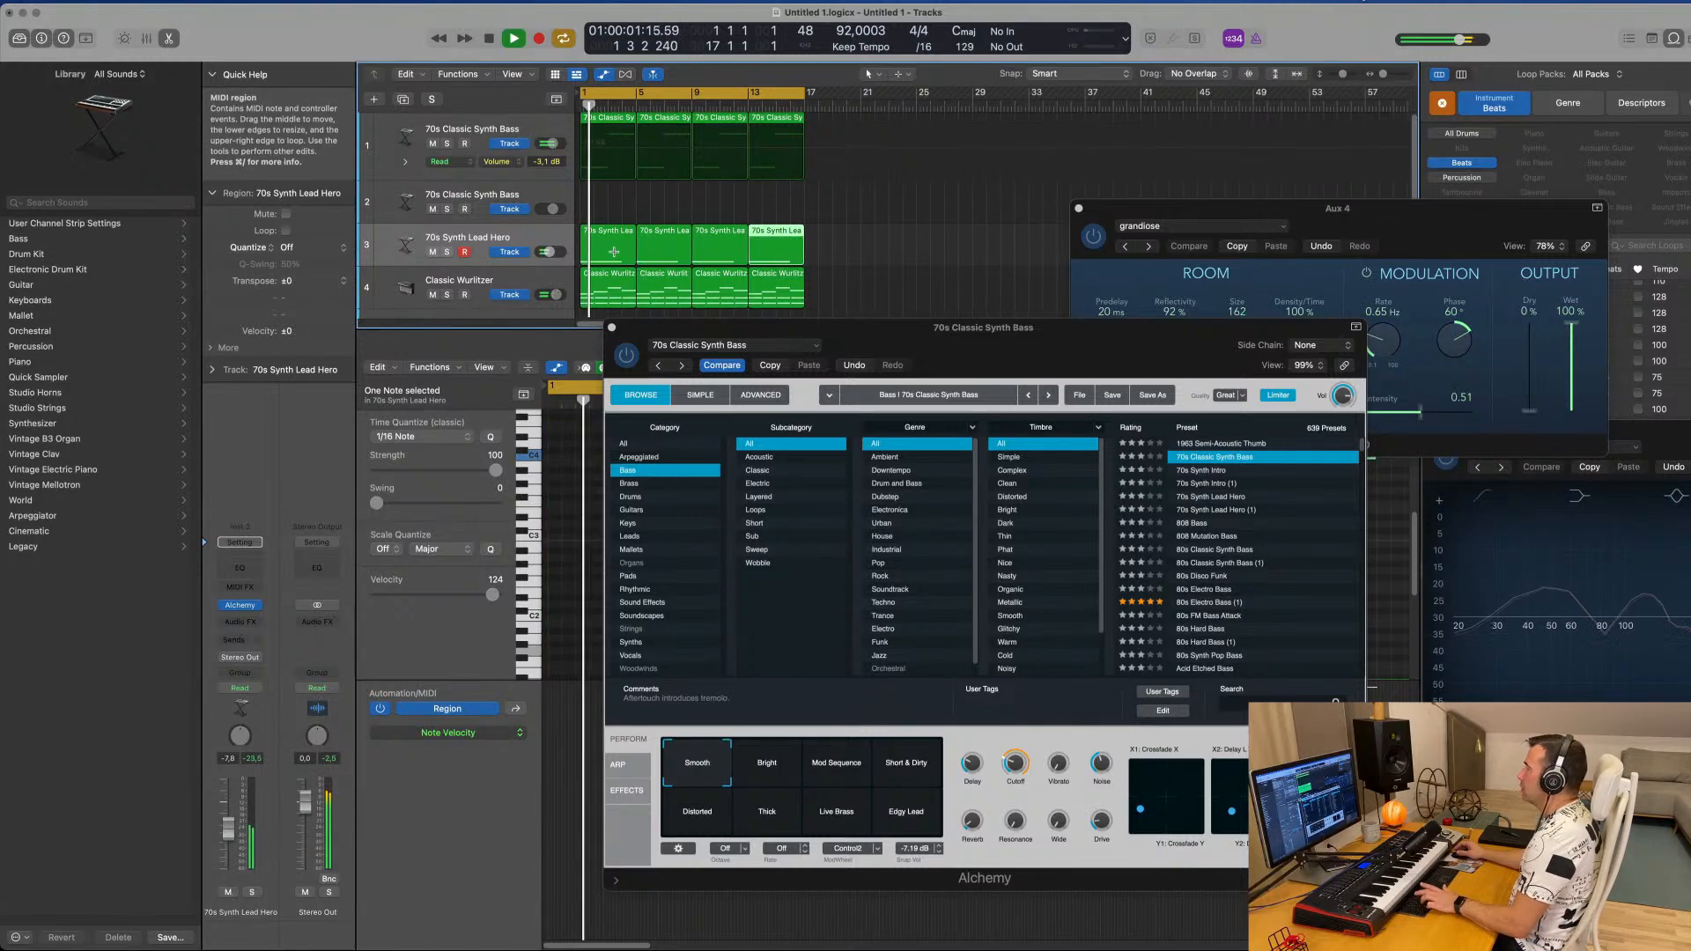
# Close the 70s Classic Synth Bass Alchemy window and hide the lower editor area to give the tracks the full workspace.
pyautogui.moveTo(616, 331); pyautogui.dragTo(801, 169)
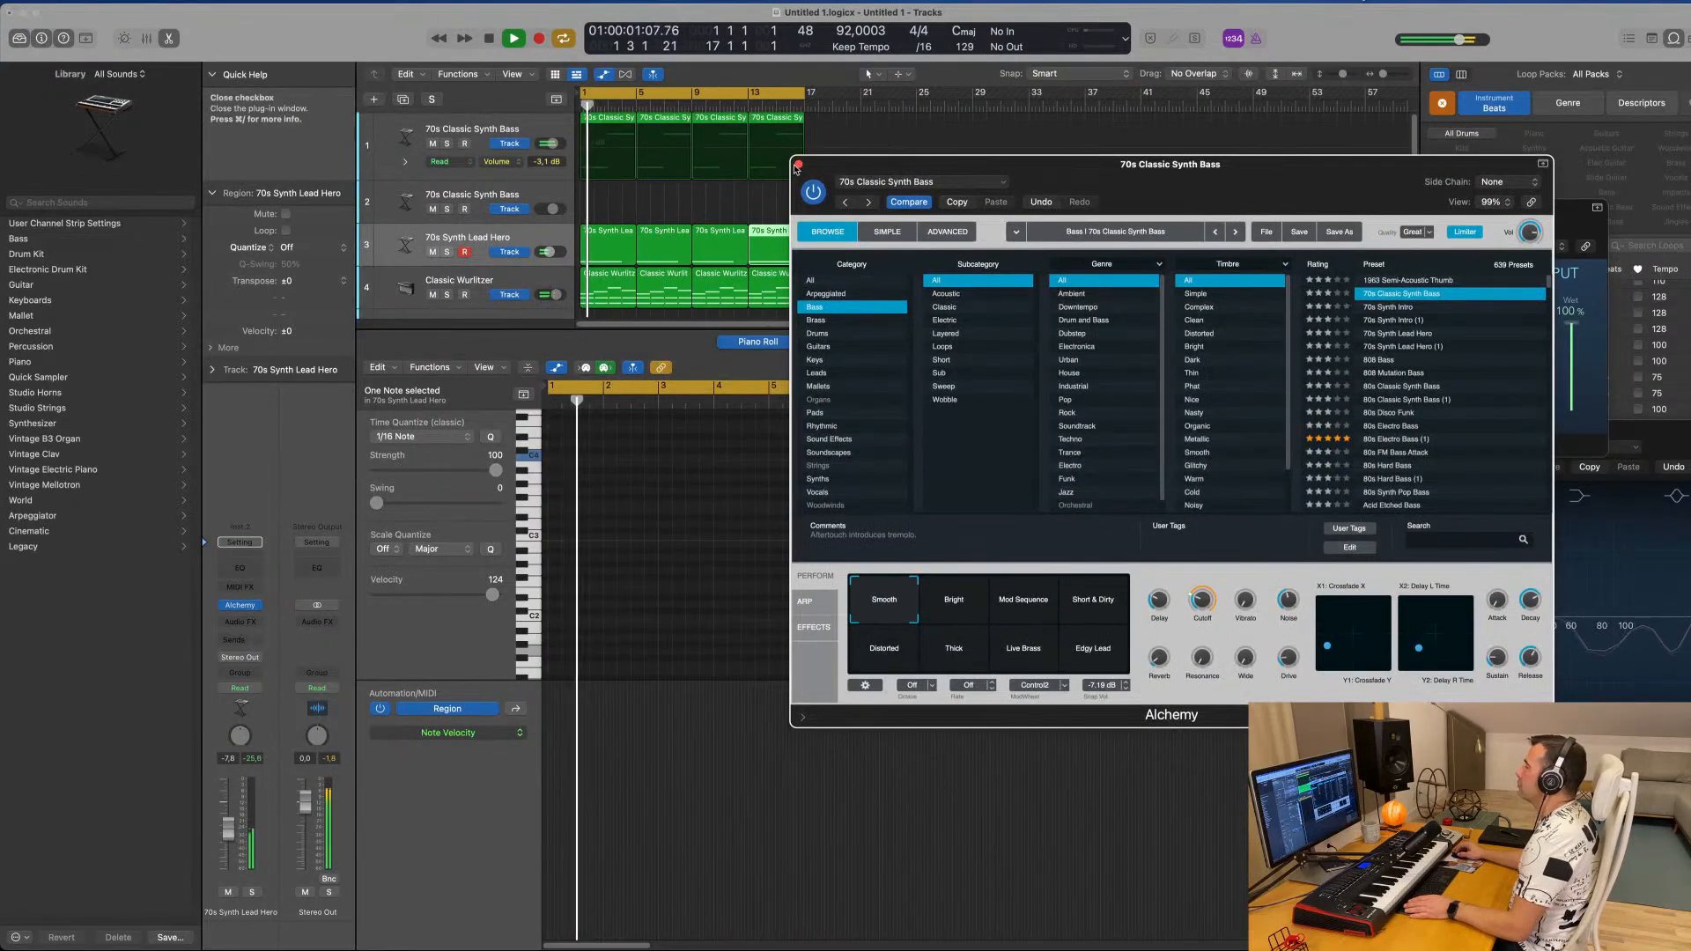
pyautogui.click(798, 166)
pyautogui.press('x')
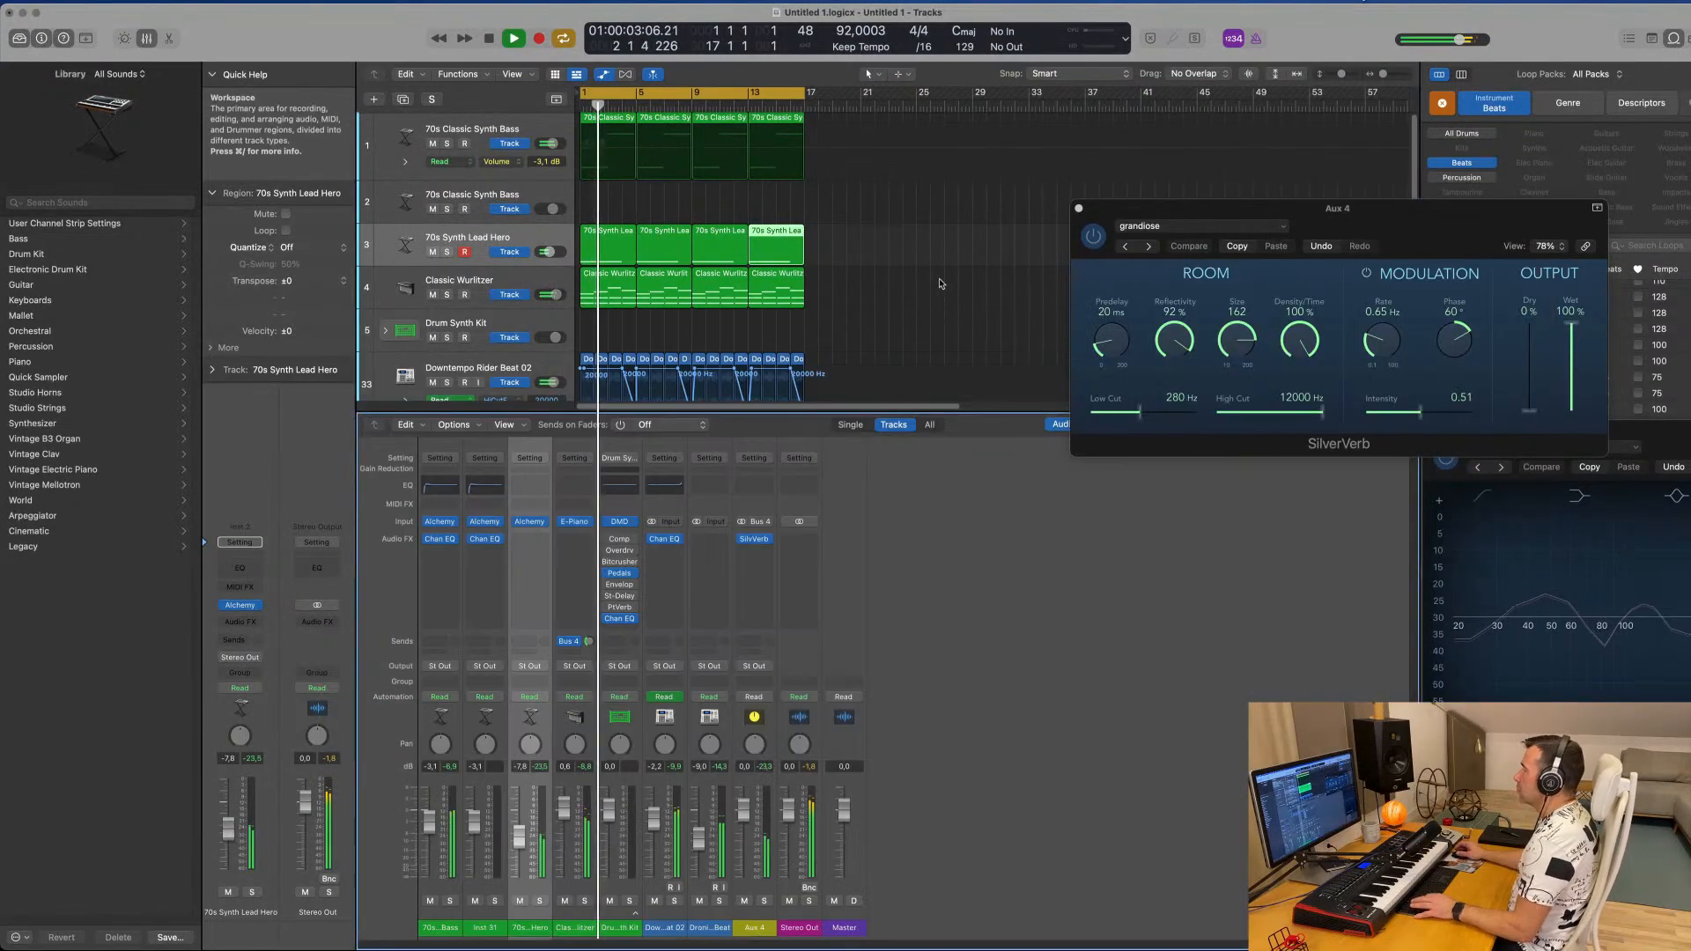
pyautogui.press('x')
pyautogui.hscroll(5, 910, 467)
pyautogui.scroll(3, 909, 467)
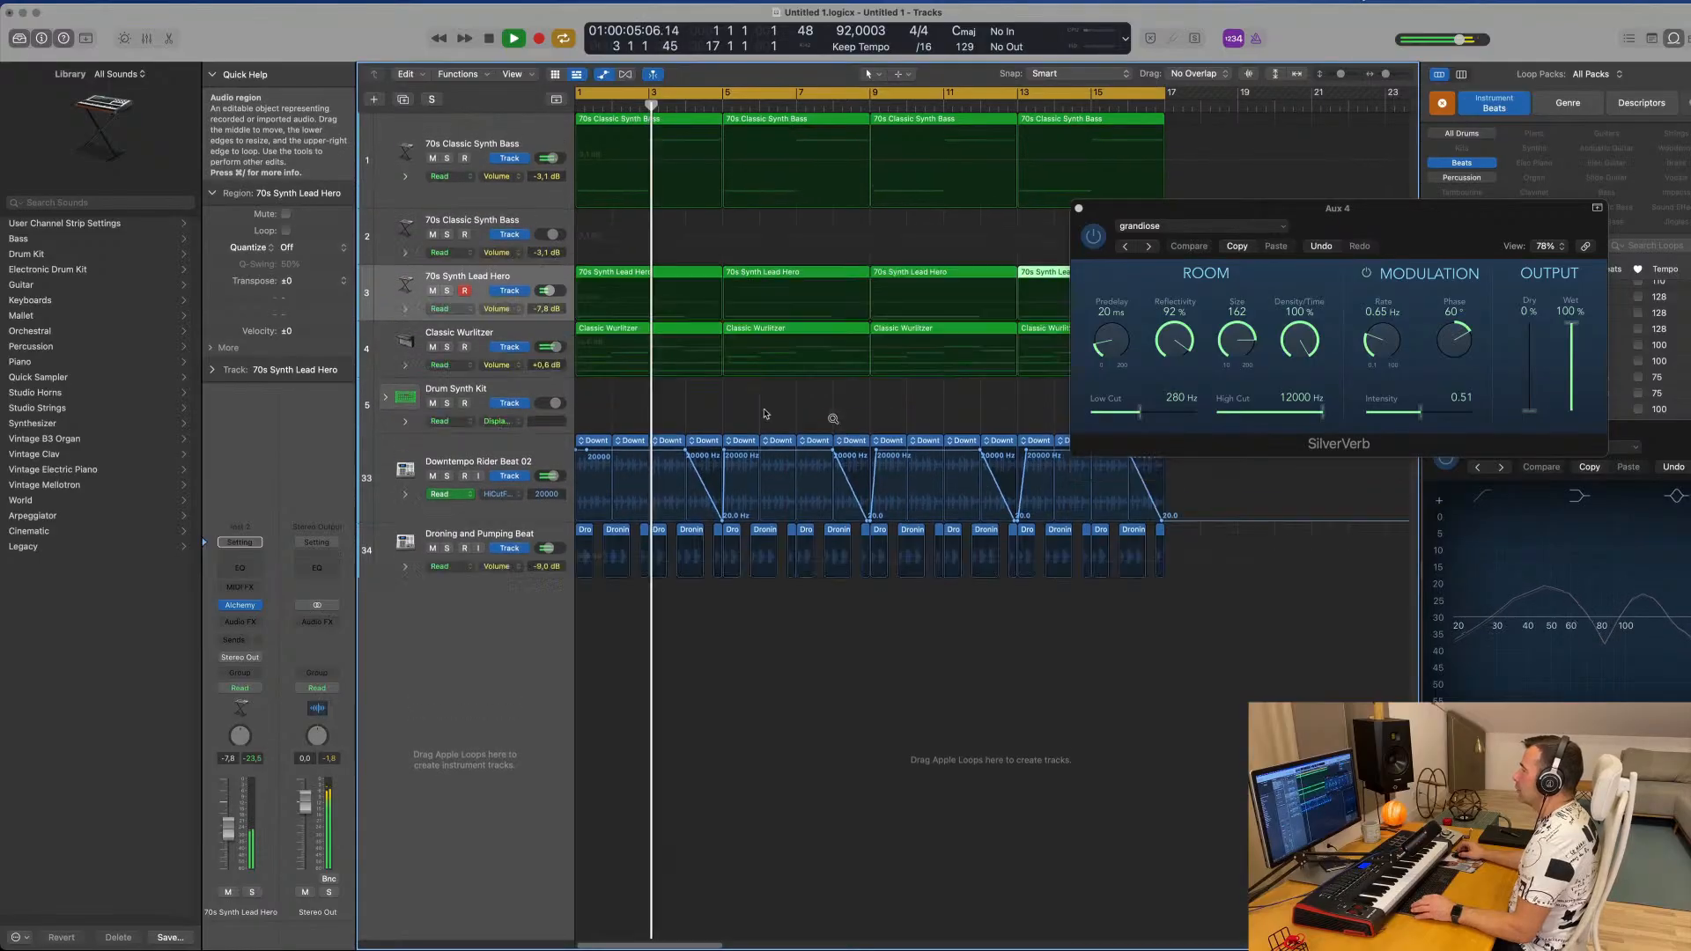
pyautogui.scroll(3, 696, 414)
pyautogui.hscroll(-5, 694, 415)
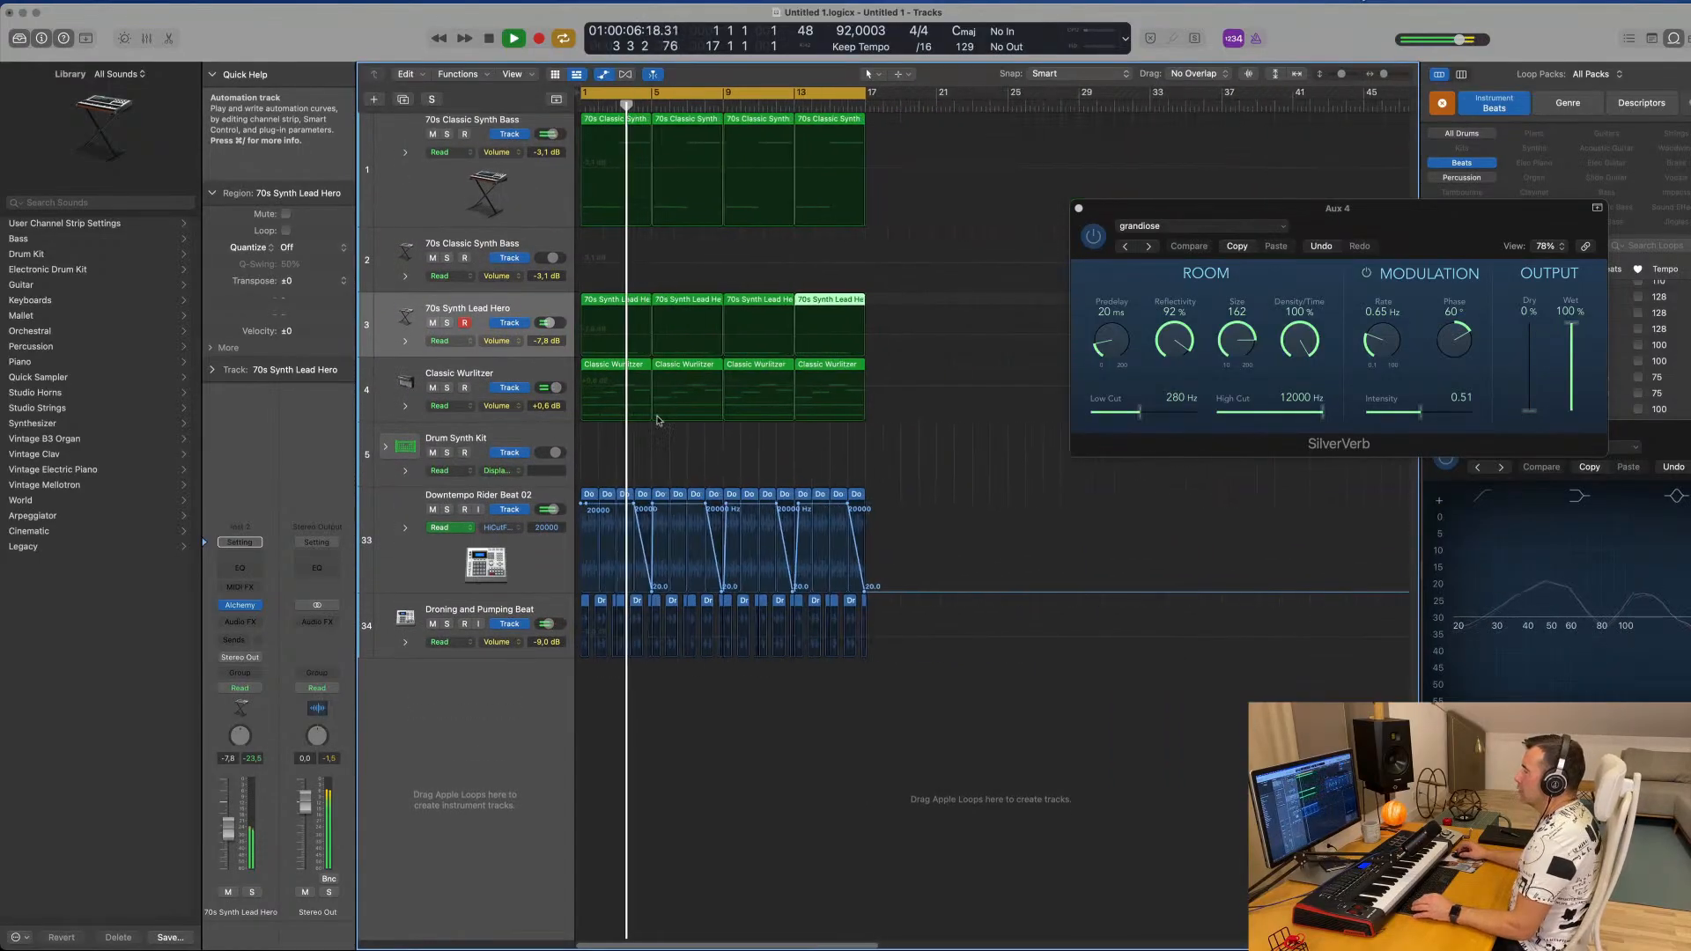
# Expand the Drum Synth Kit stack into its individual drum tracks and raise Sub Kick 1's volume to -3.2 dB.
pyautogui.click(543, 439)
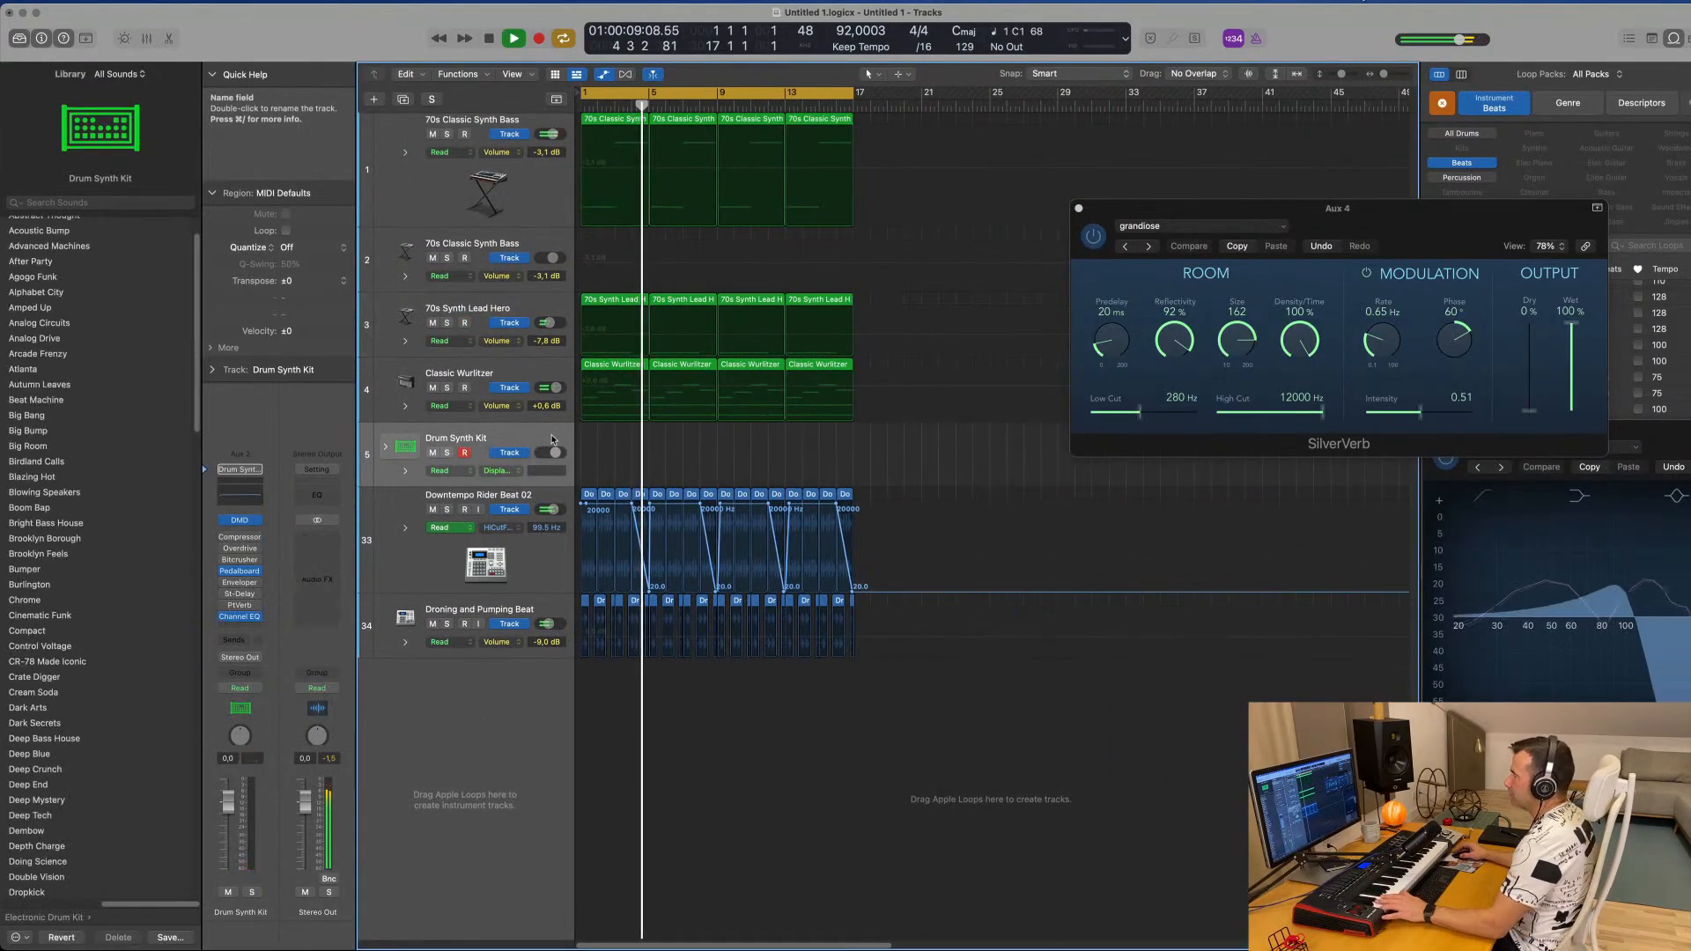
pyautogui.click(402, 474)
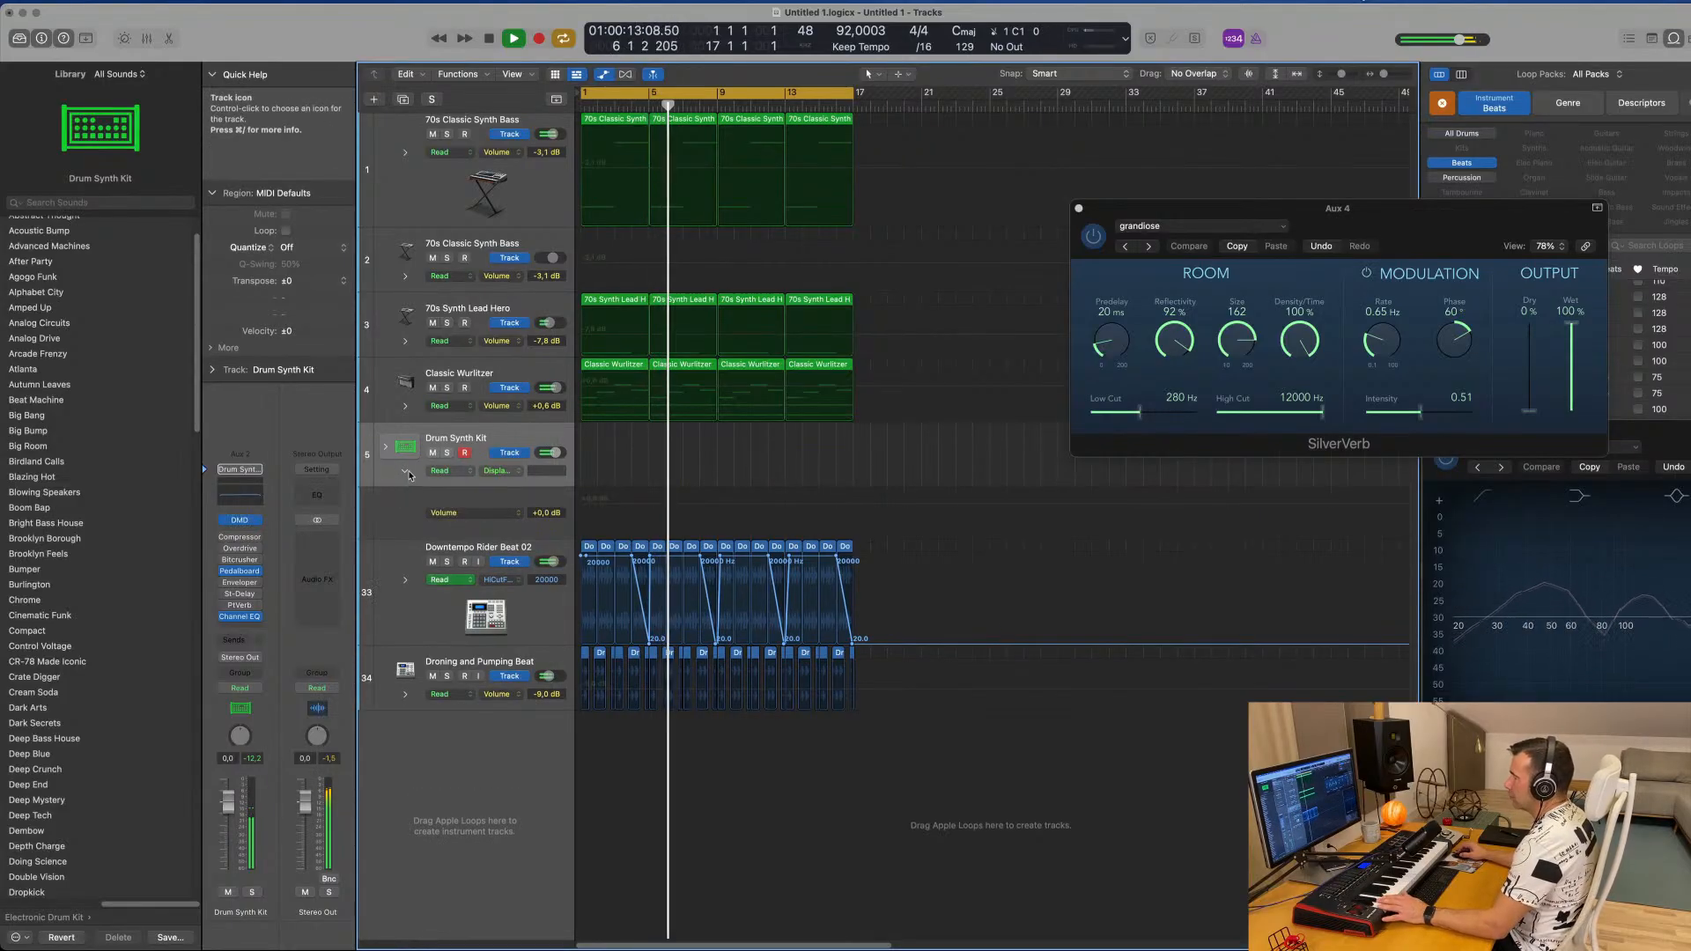
pyautogui.click(406, 476)
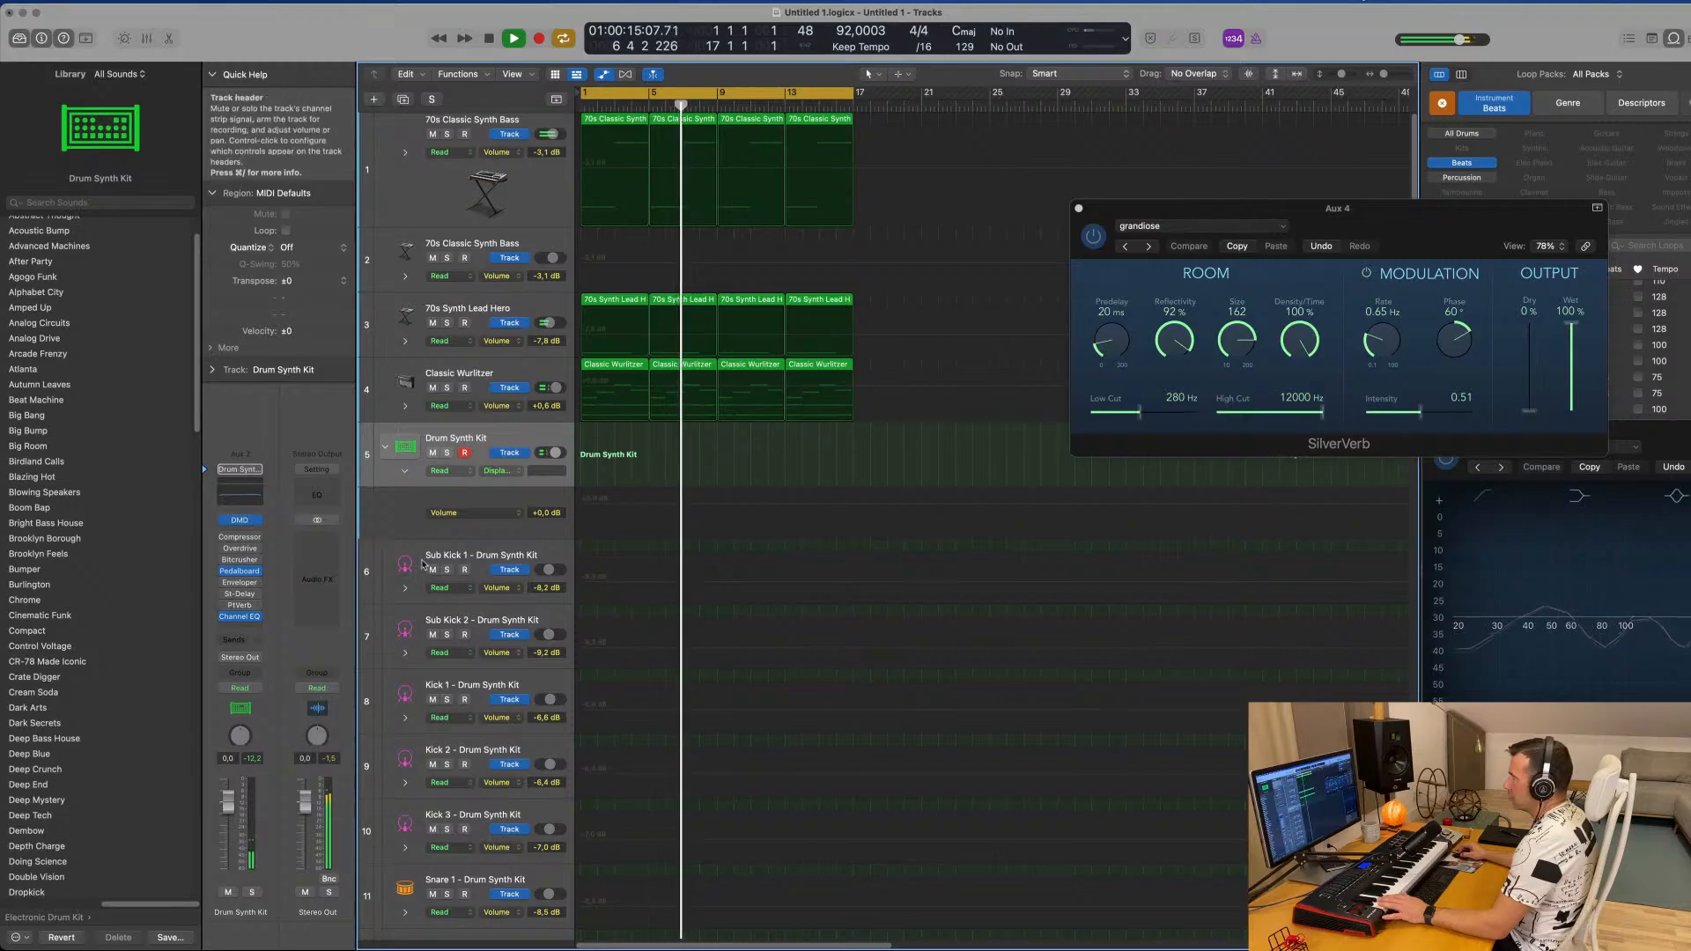
pyautogui.click(486, 557)
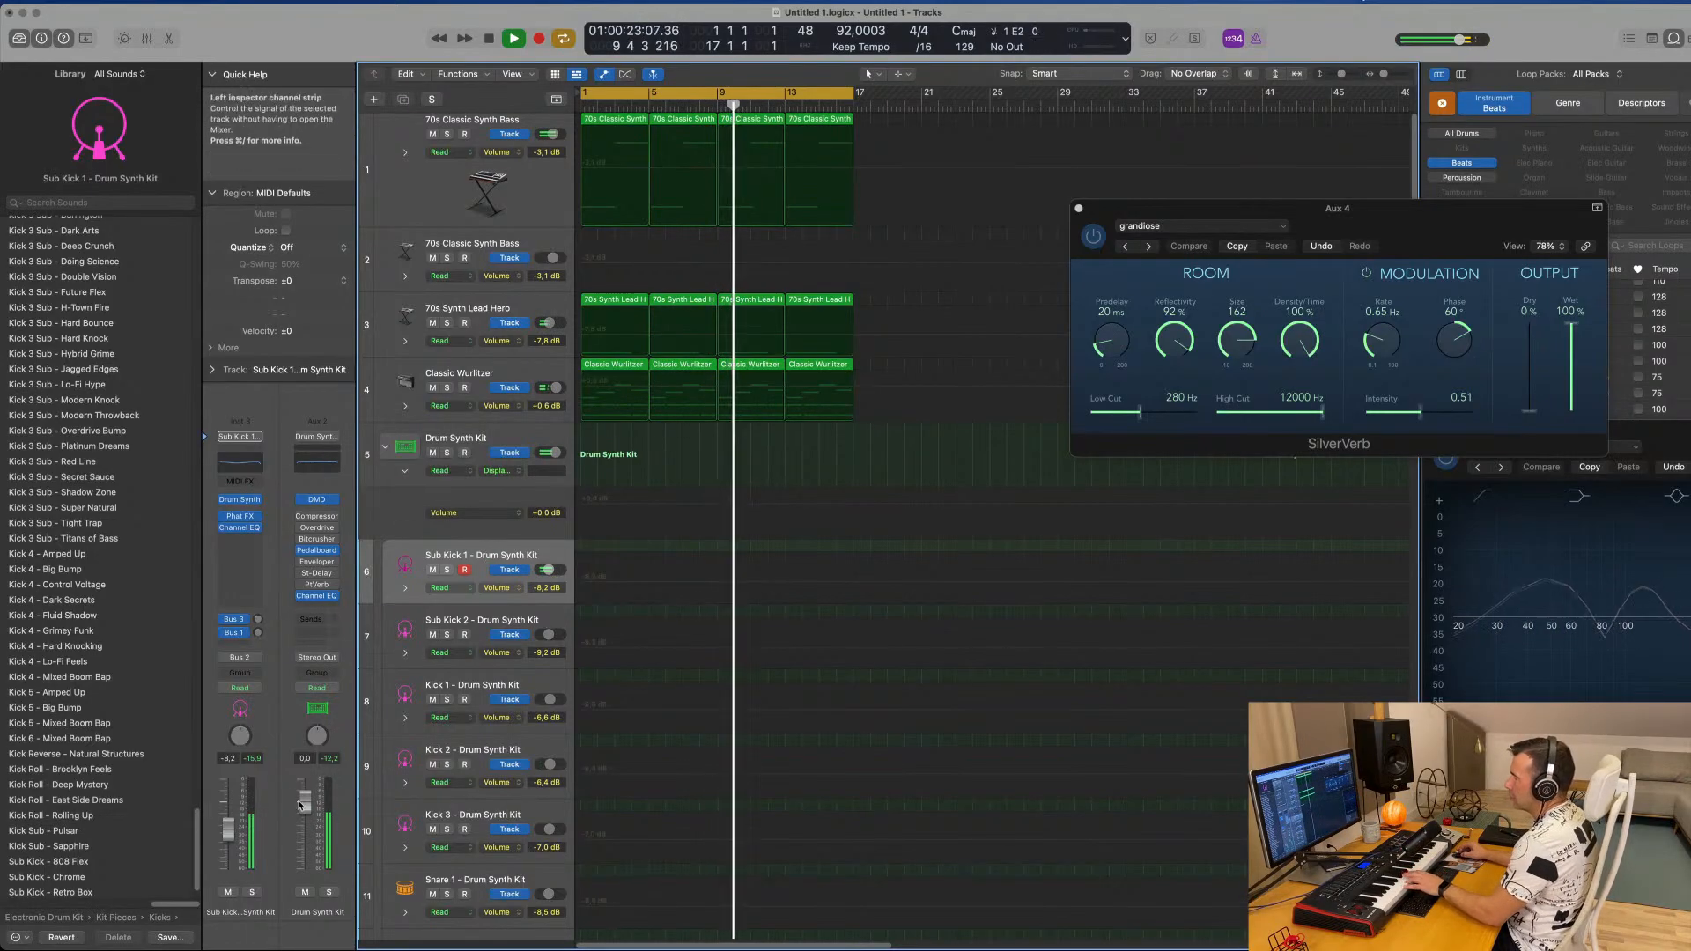
pyautogui.moveTo(231, 838); pyautogui.dragTo(231, 819)
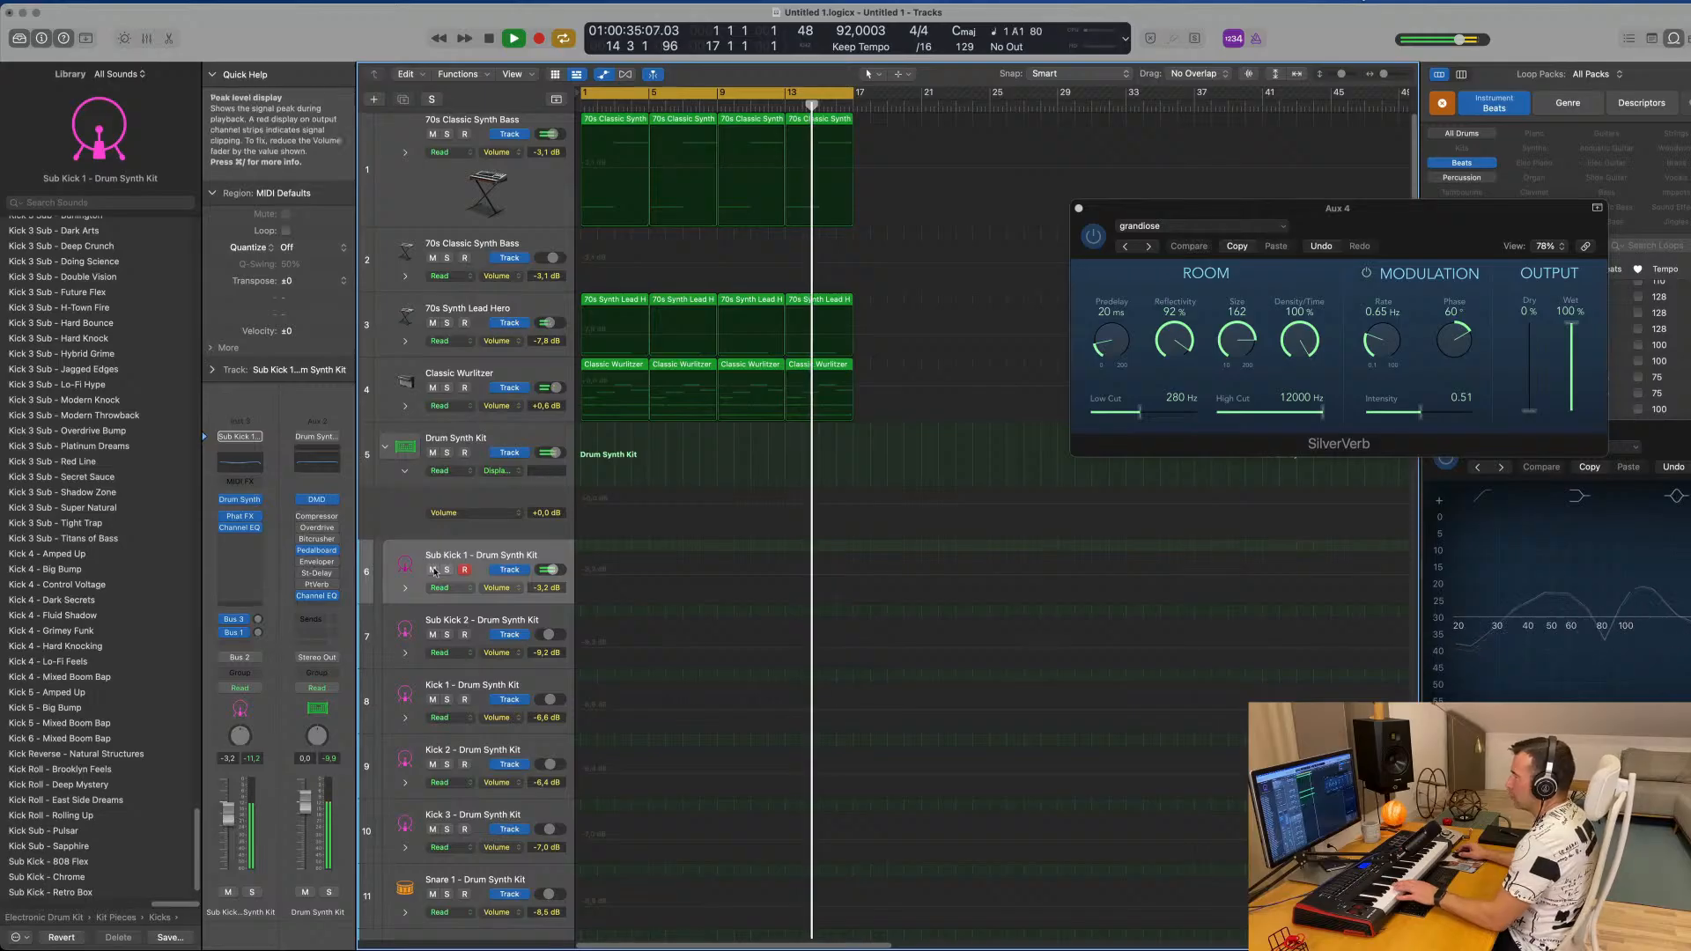
# Audition the Sub Kick 2 and Kick 1 sounds of the Drum Synth Kit during playback.
pyautogui.click(499, 619)
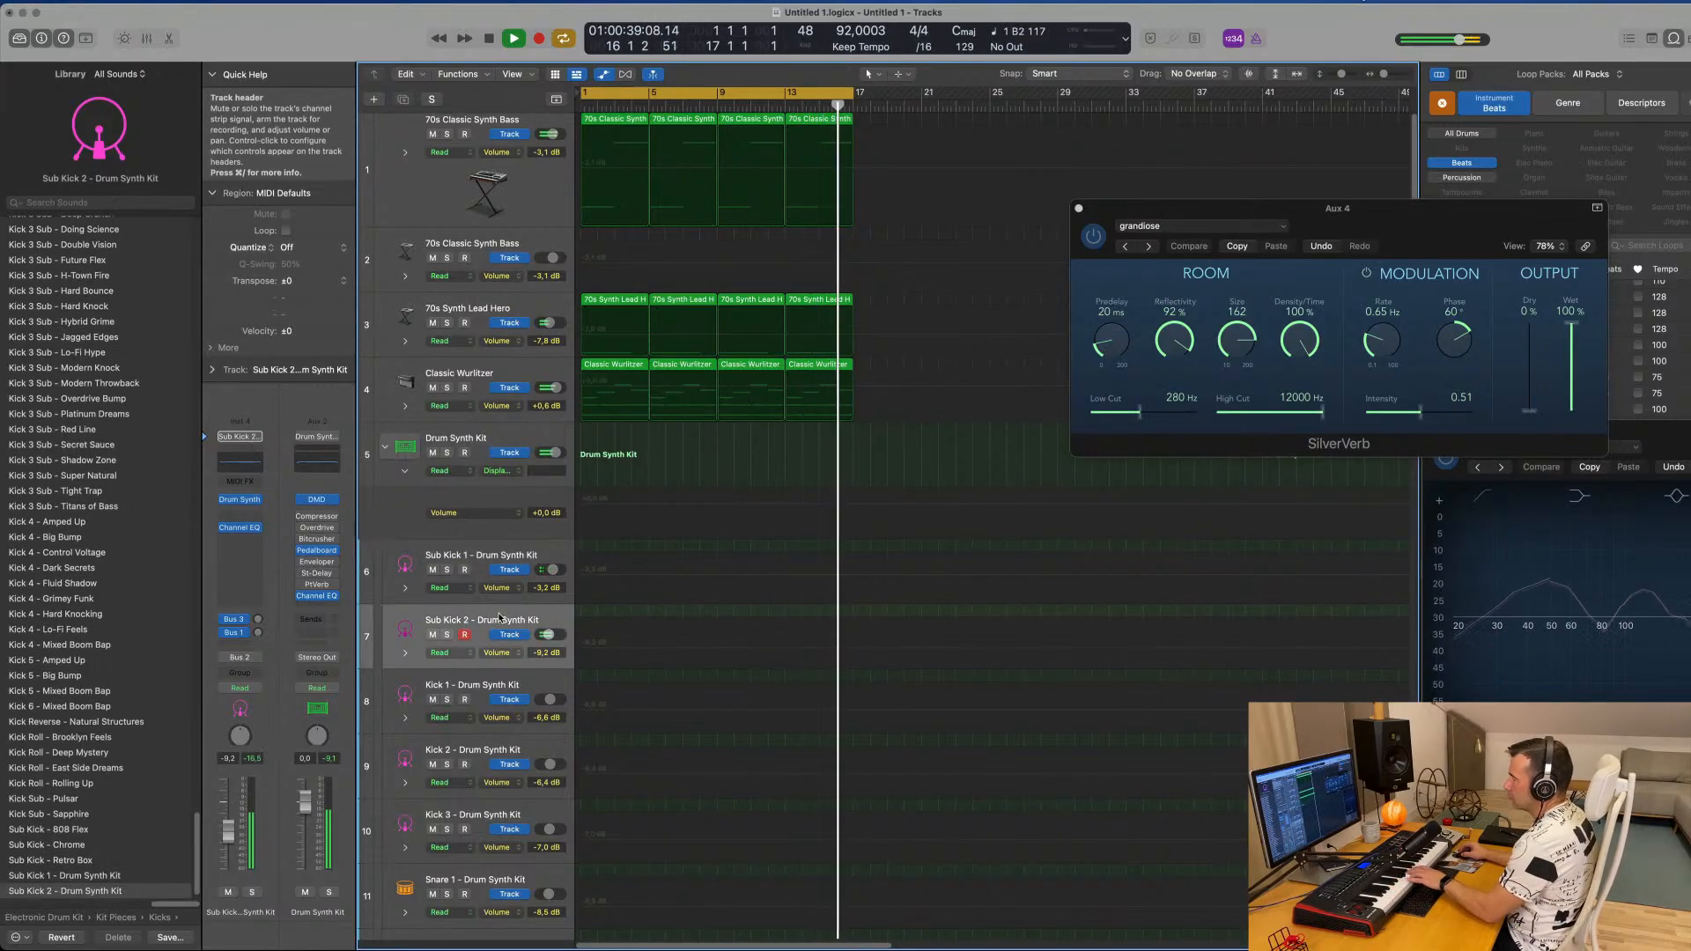
pyautogui.click(532, 682)
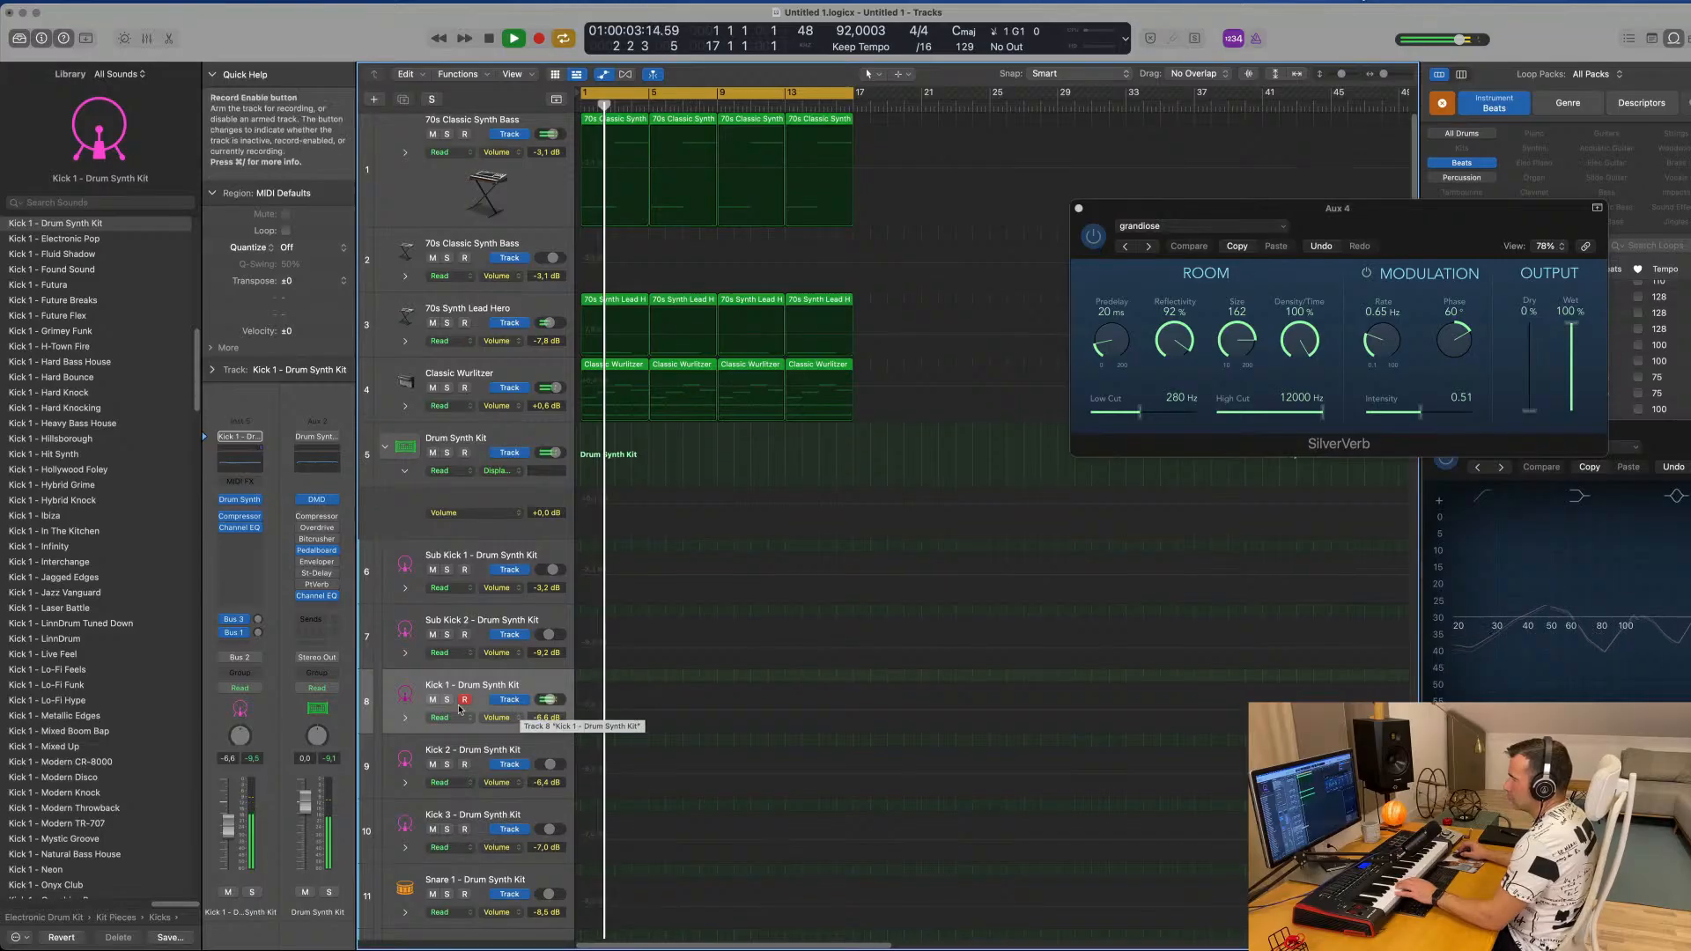
pyautogui.scroll(-2, 485, 804)
pyautogui.scroll(-4, 485, 797)
# Record a short snare pattern of about one bar on the Snare 1 track of the Drum Synth Kit.
pyautogui.click(480, 782)
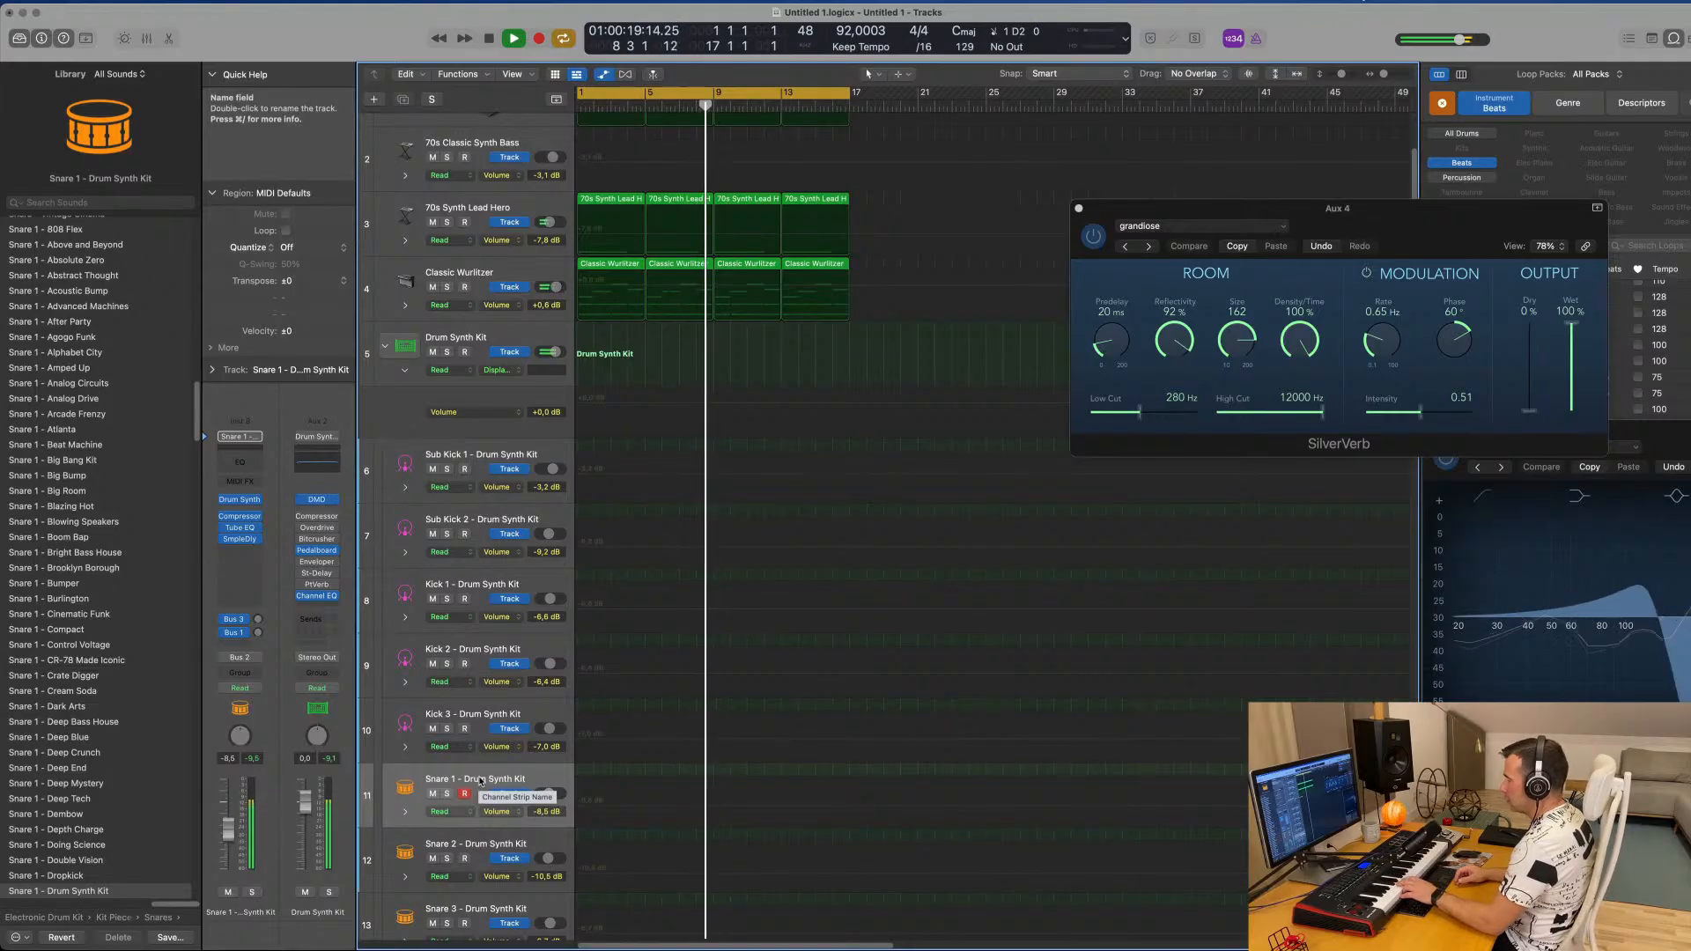
pyautogui.press('t')
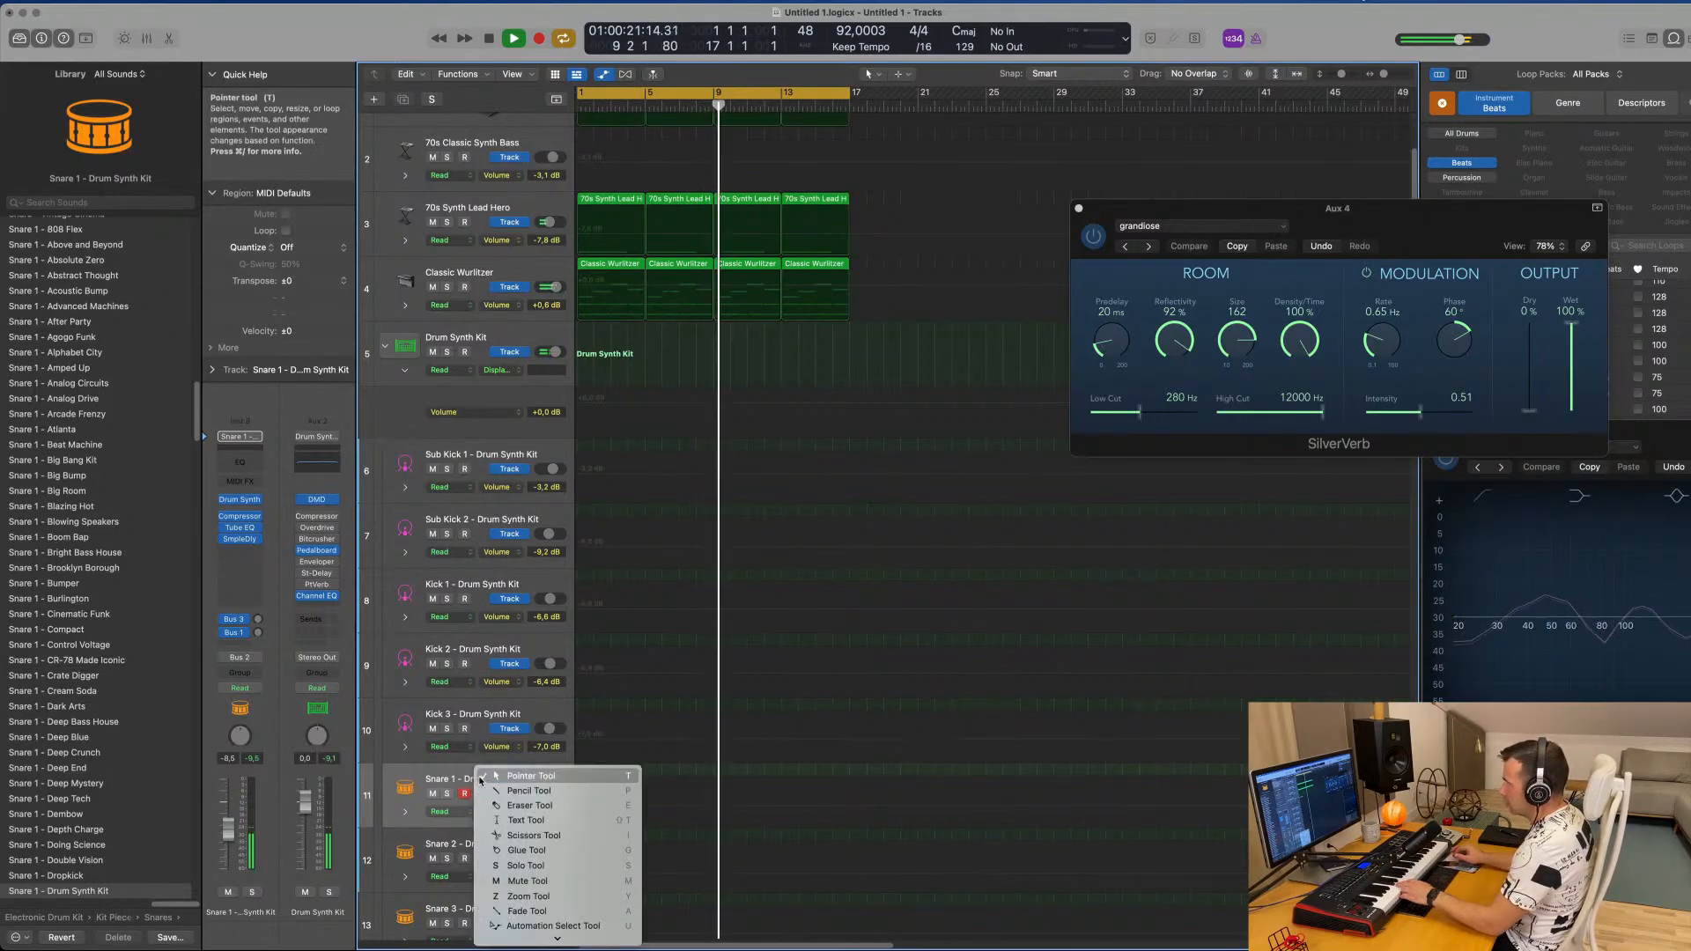
pyautogui.click(446, 769)
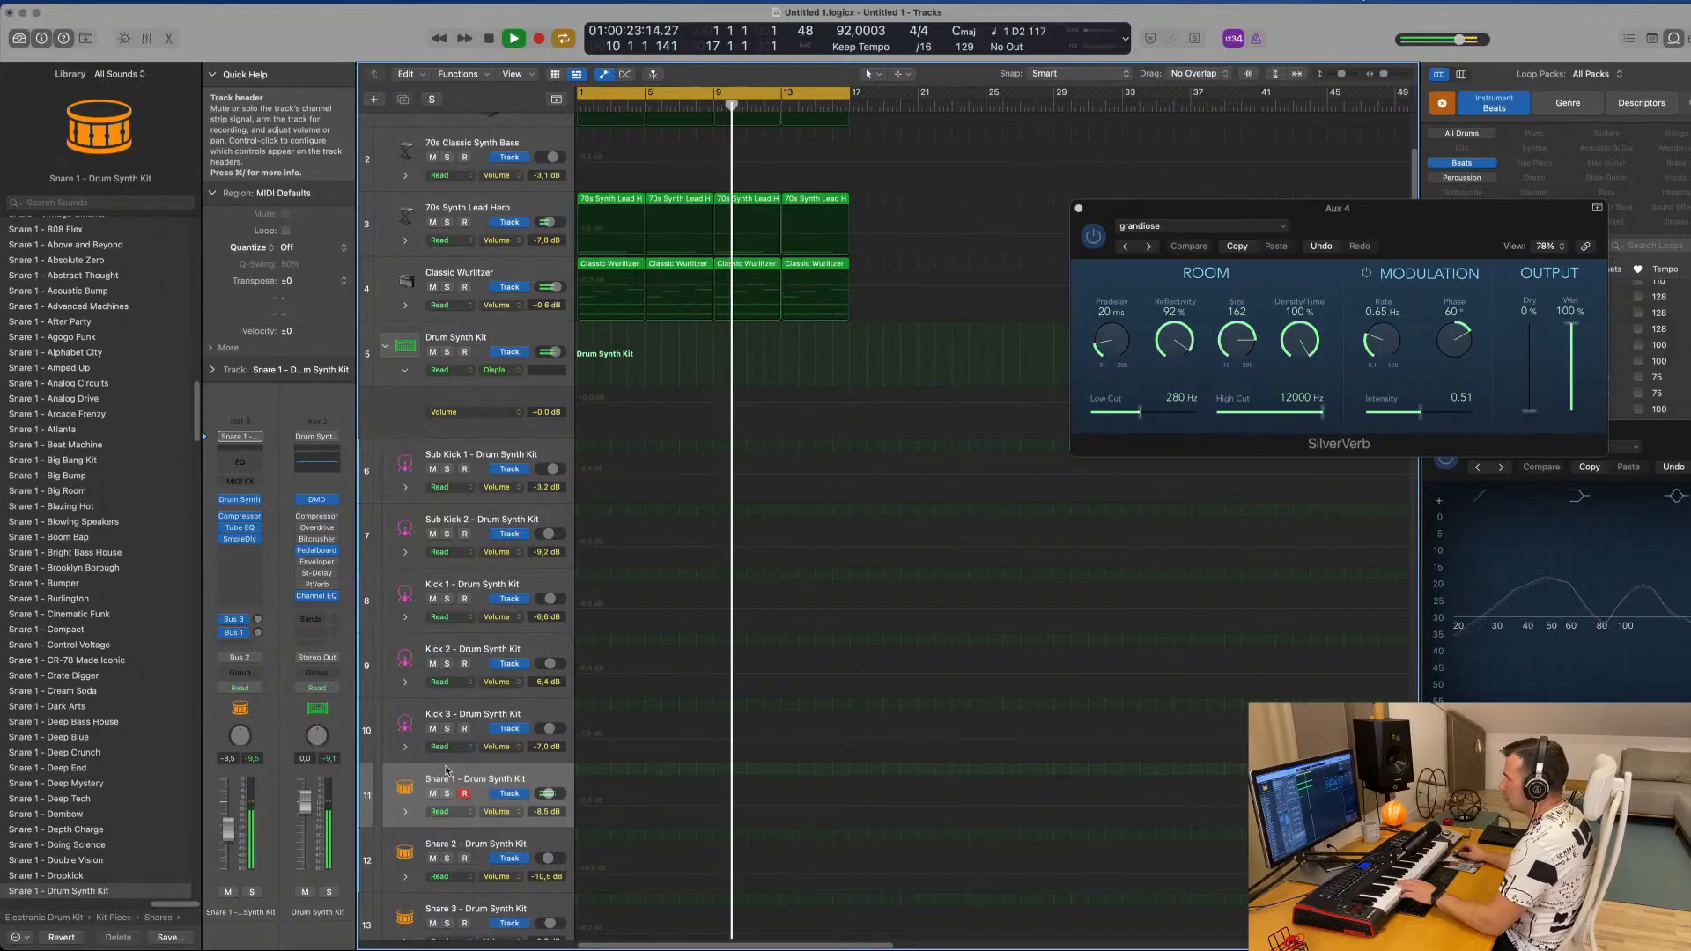
pyautogui.press('r')
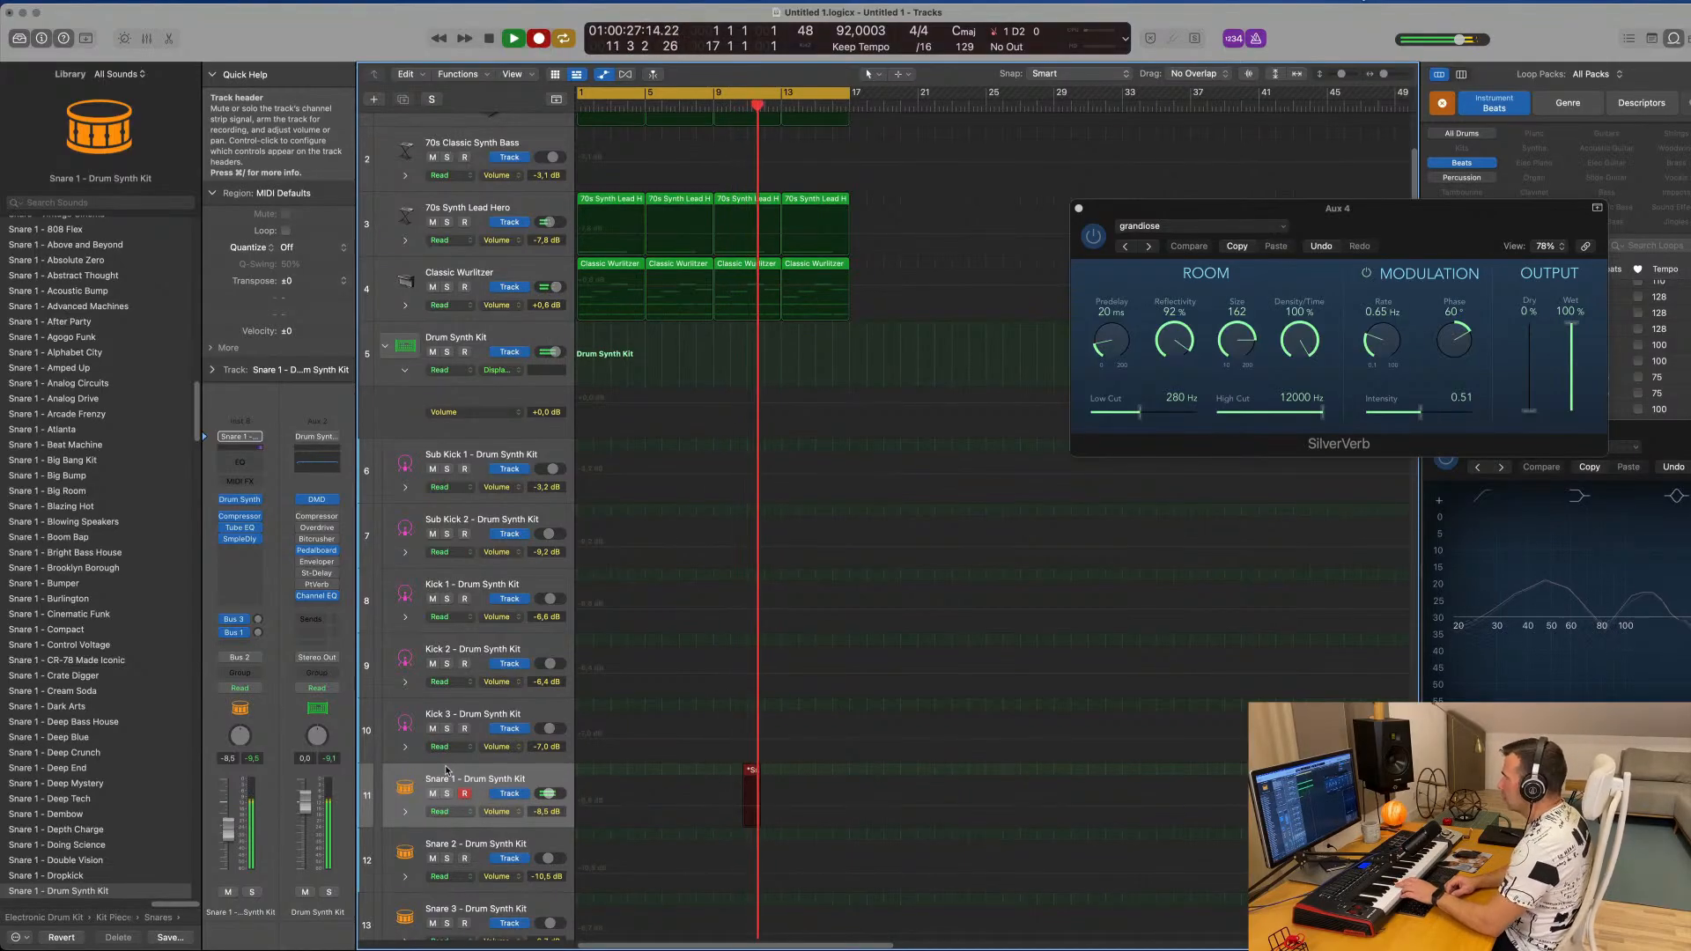
pyautogui.press('space')
pyautogui.press('space')
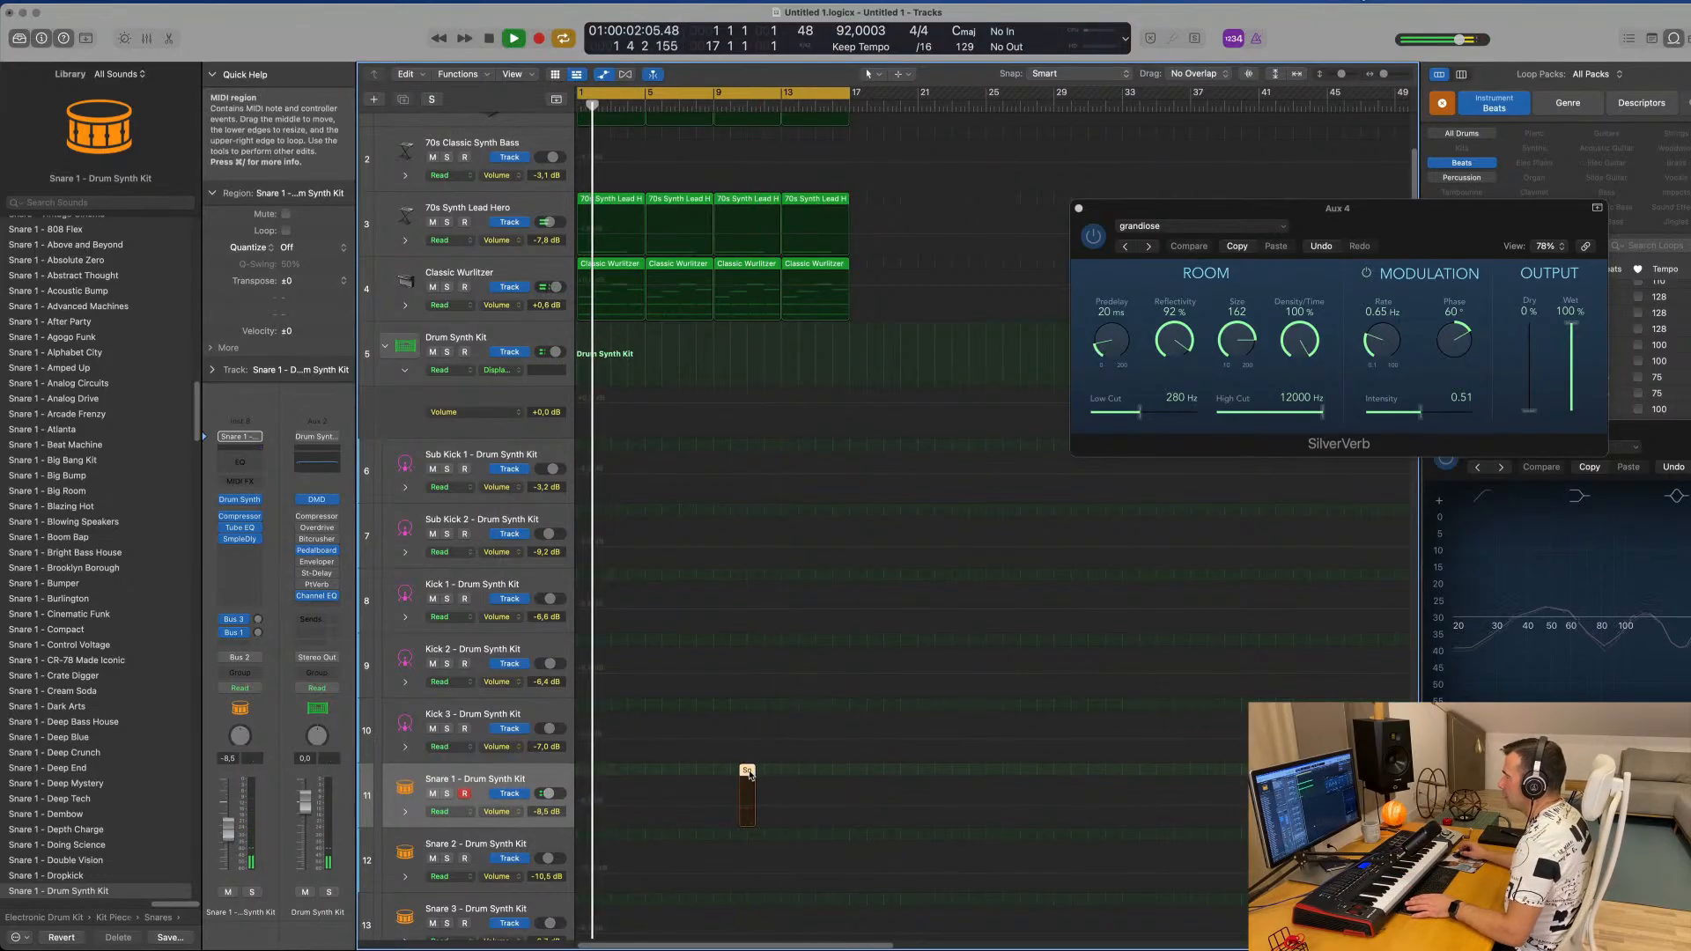
# Move the recorded Snare 1 region to the start of bar 1 and open it in the Piano Roll.
pyautogui.moveTo(754, 770); pyautogui.dragTo(585, 775)
pyautogui.press('space')
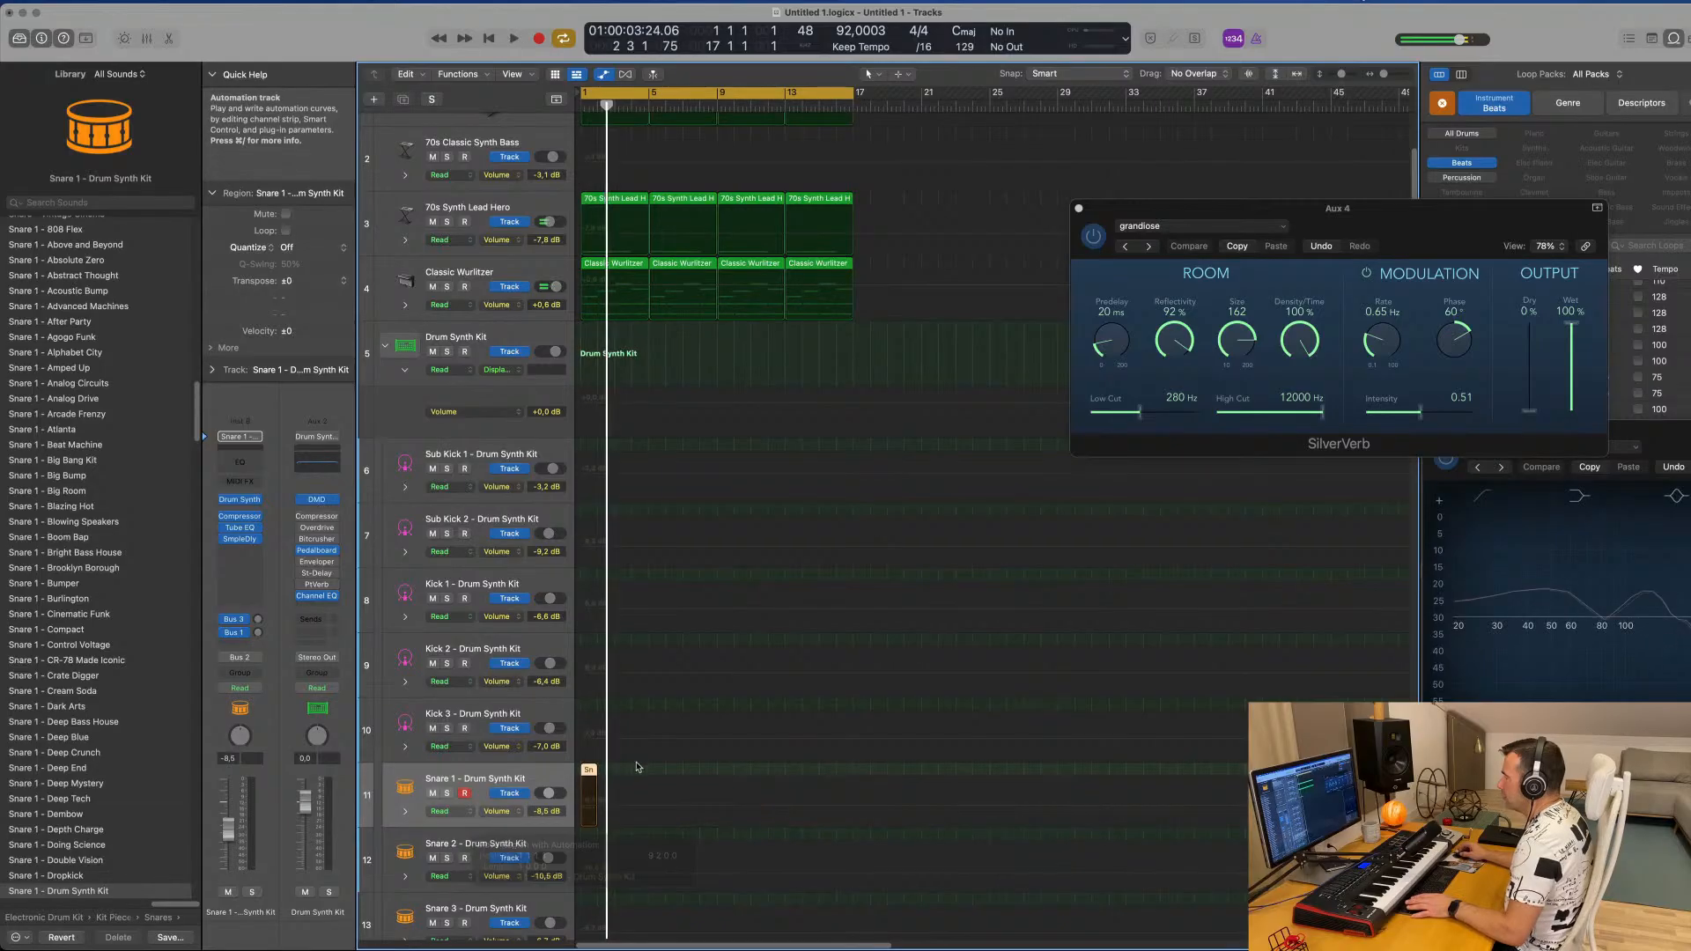
pyautogui.doubleClick(589, 772)
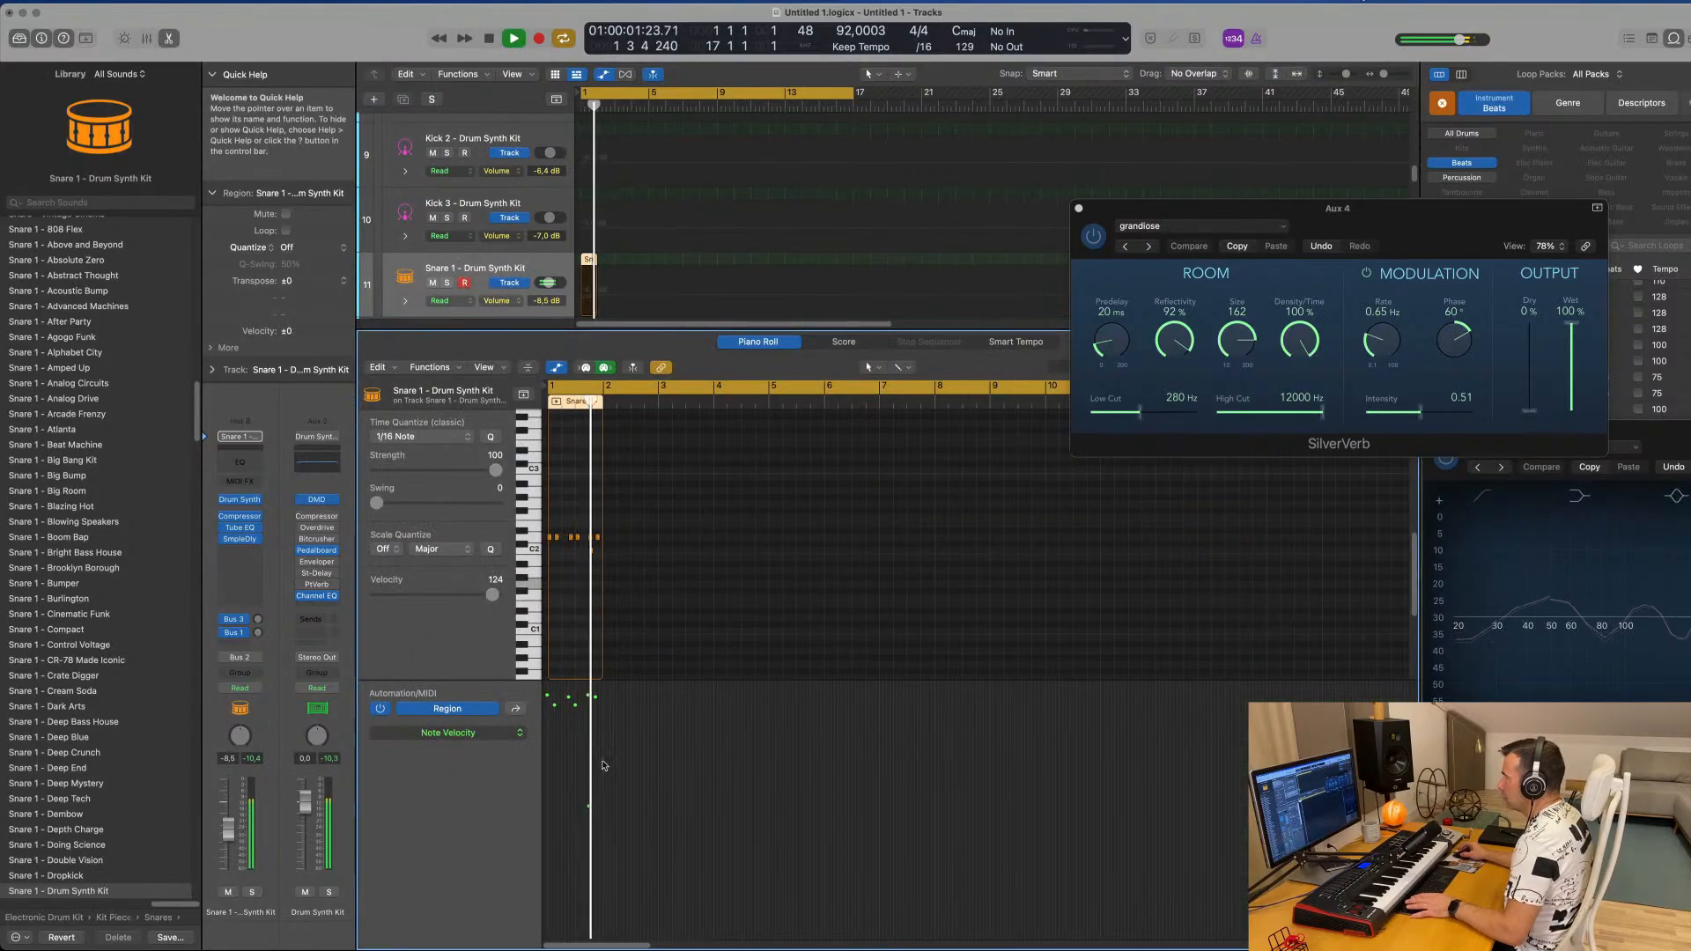
# Delete the stray low-velocity note below the main note row near beat 4 in the Snare 1 region.
pyautogui.press('super+a')
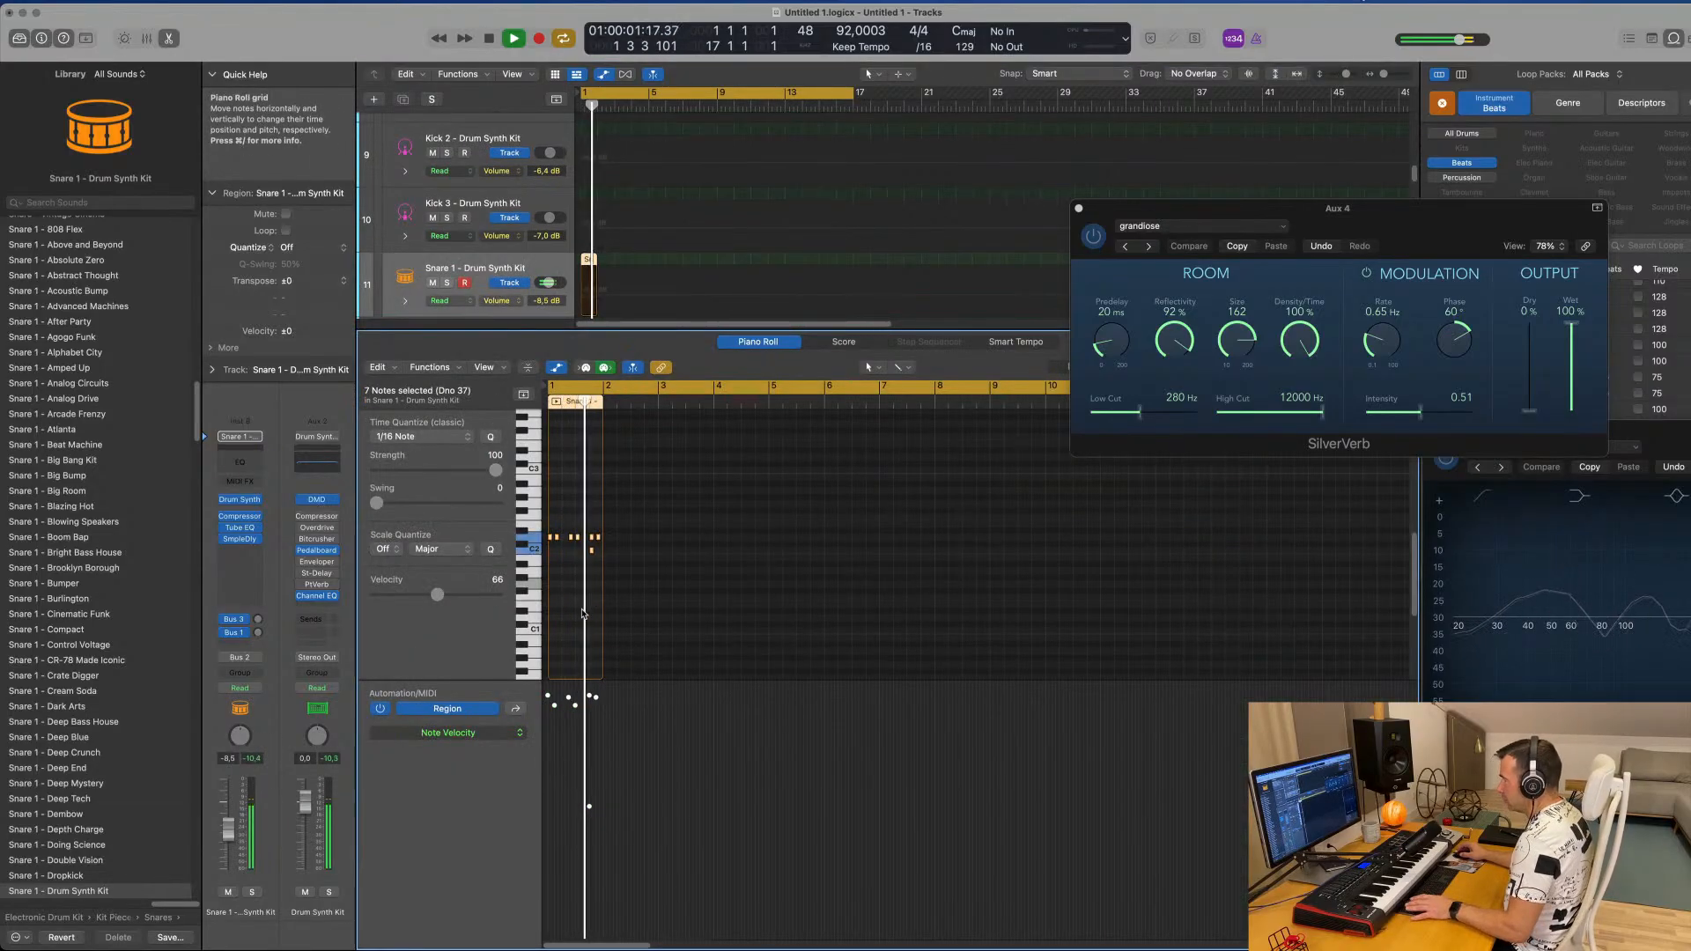
pyautogui.scroll(6, 582, 609)
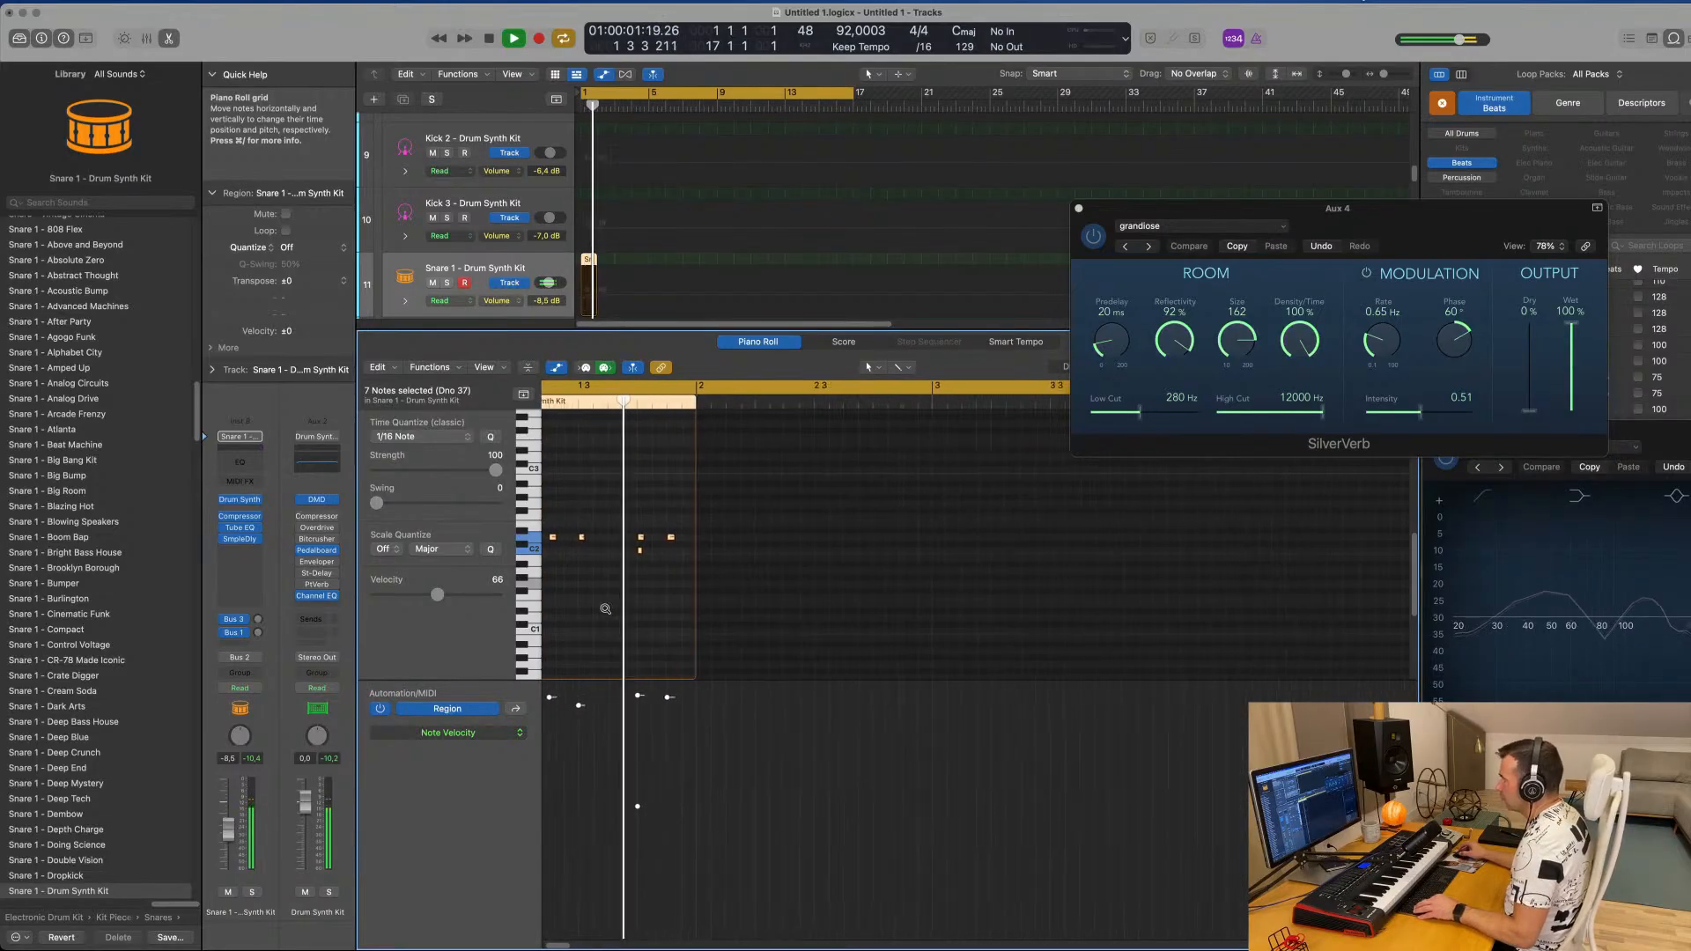
pyautogui.press('space')
pyautogui.press('space')
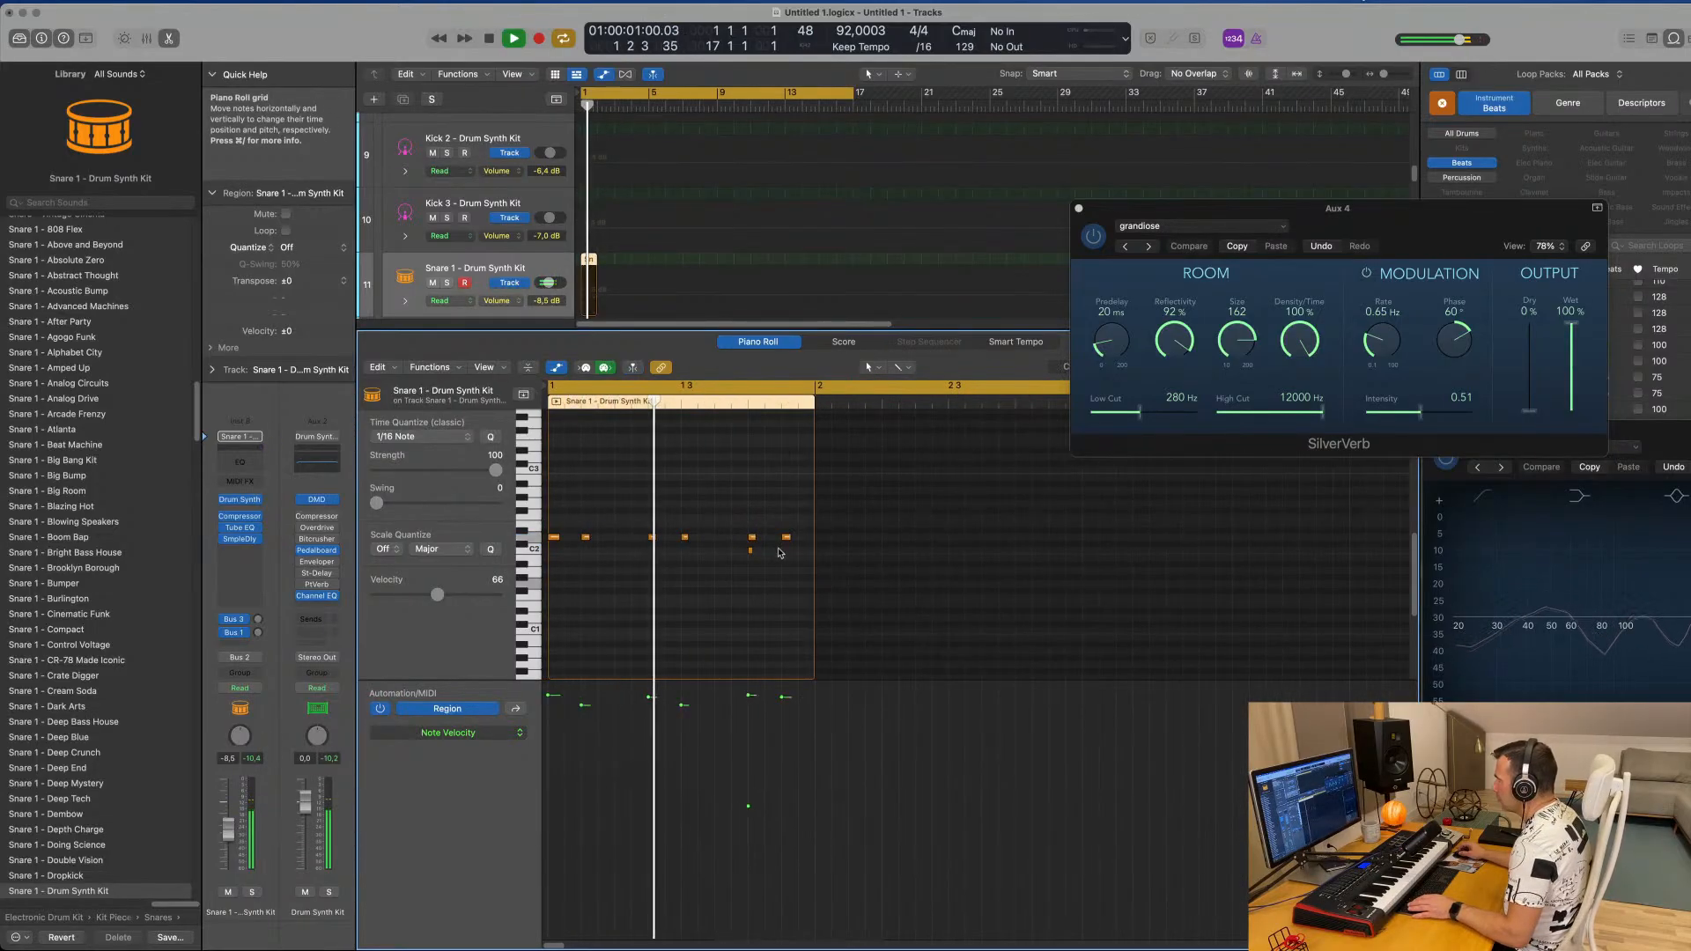
pyautogui.click(749, 550)
pyautogui.press('space')
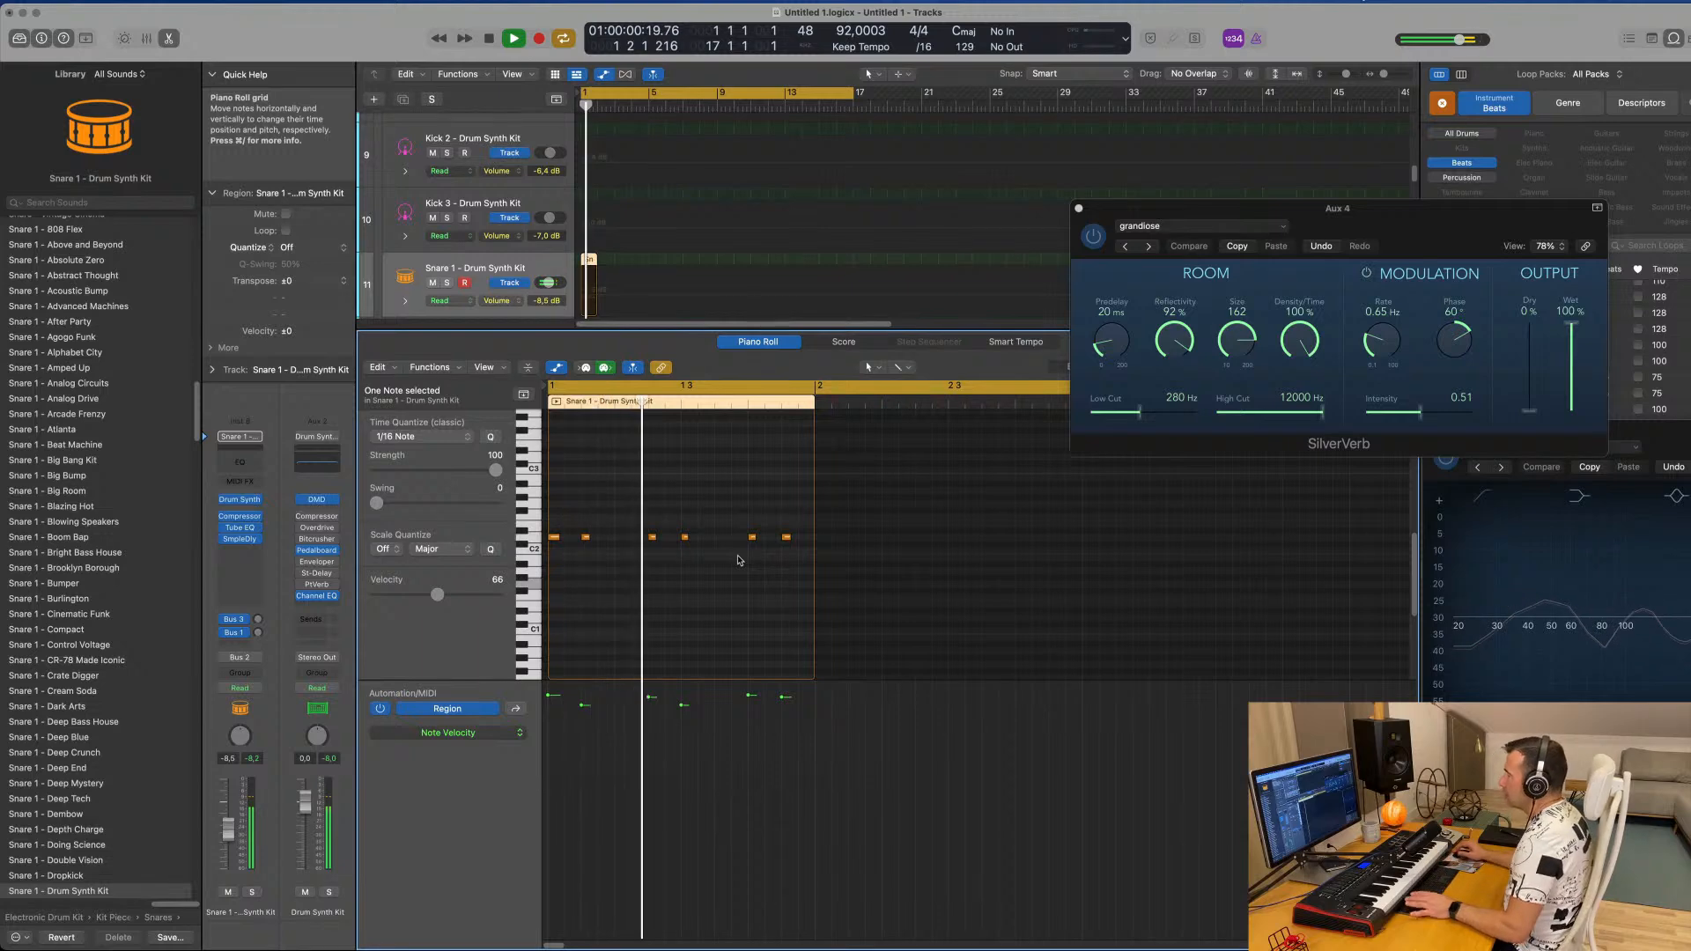
pyautogui.scroll(-1, 694, 566)
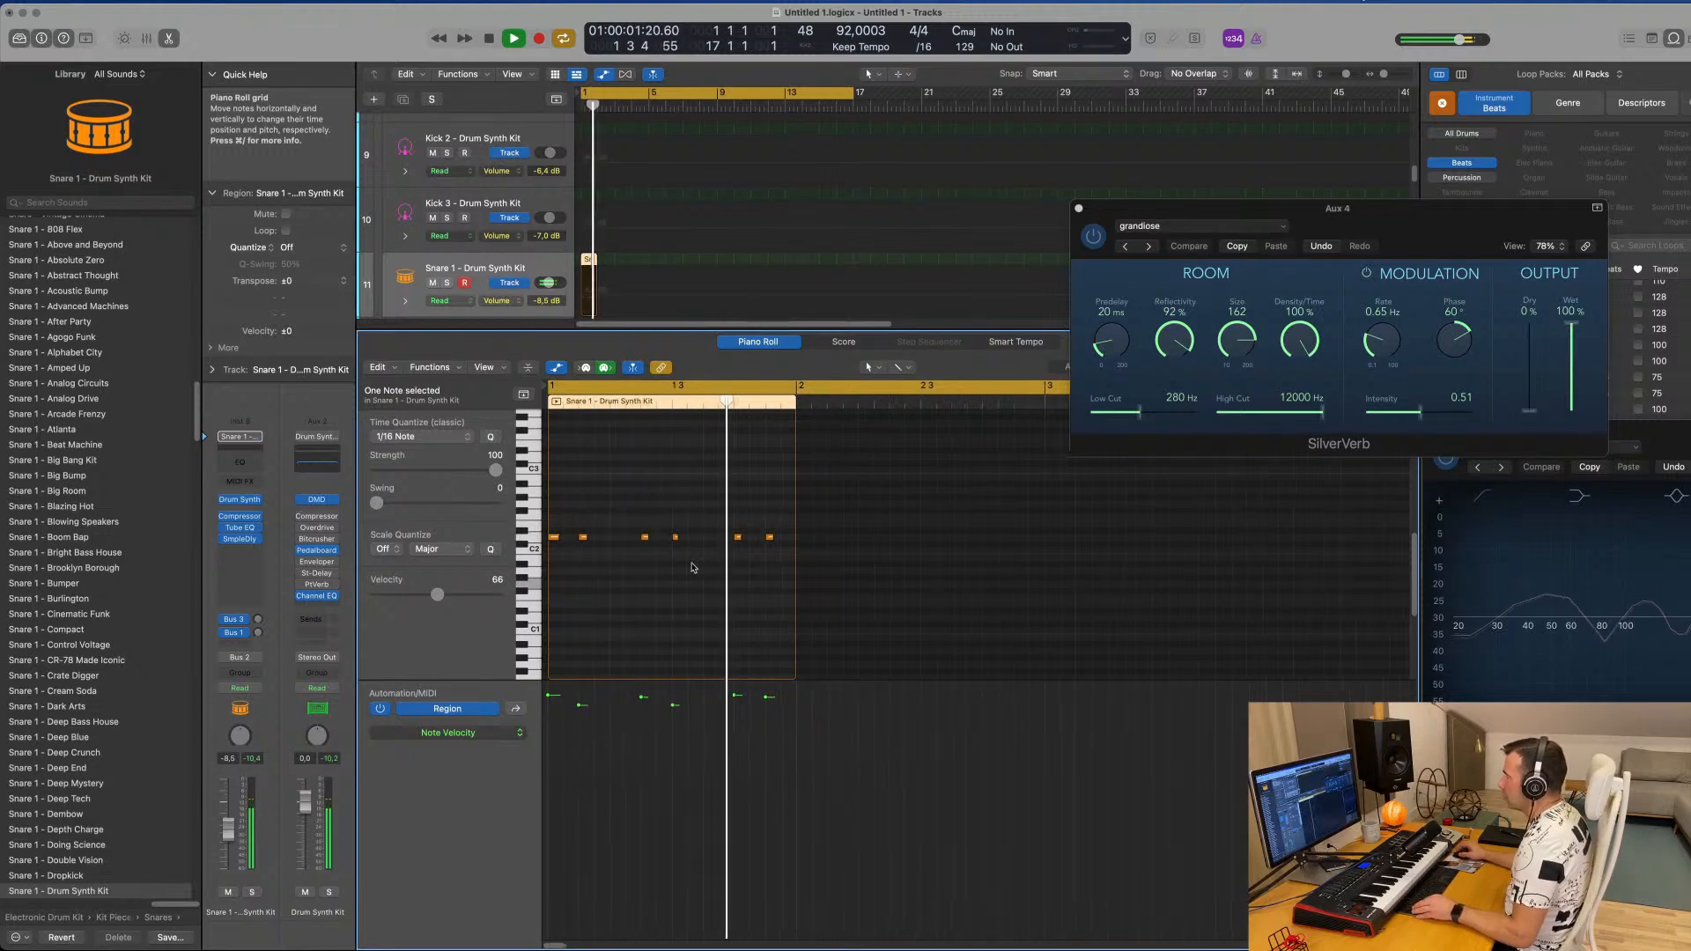
# Repeat the one-bar Snare 1 region up to bar 17 and adjust the track's Bus 1 send level.
pyautogui.press('x')
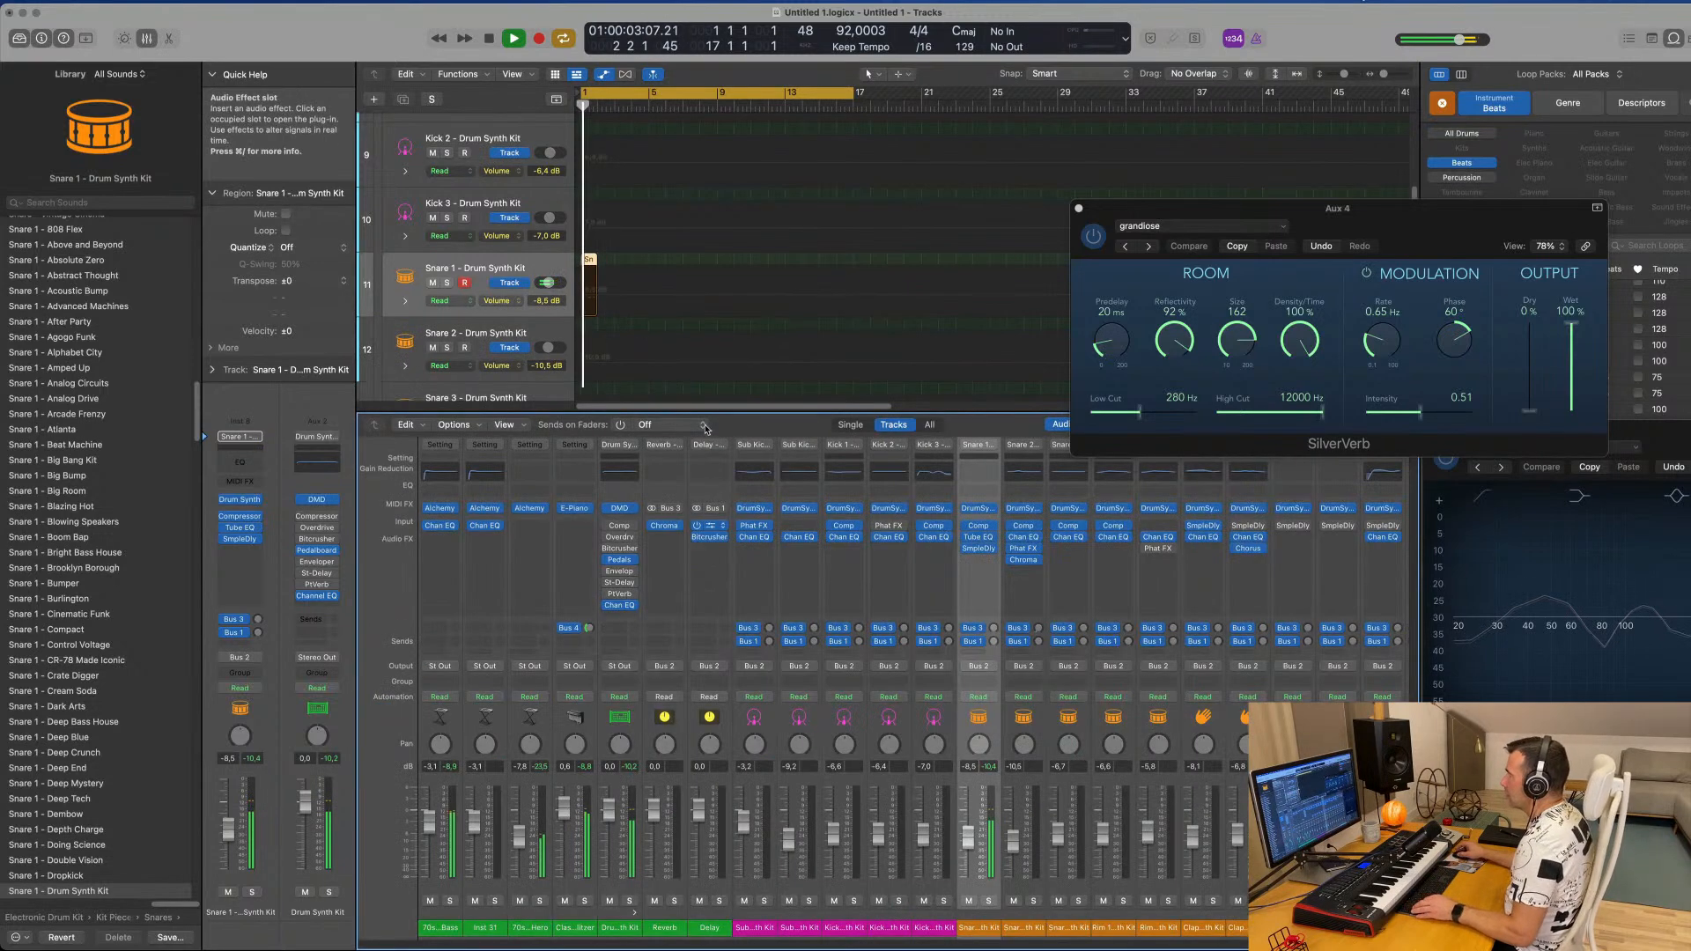
pyautogui.press('x')
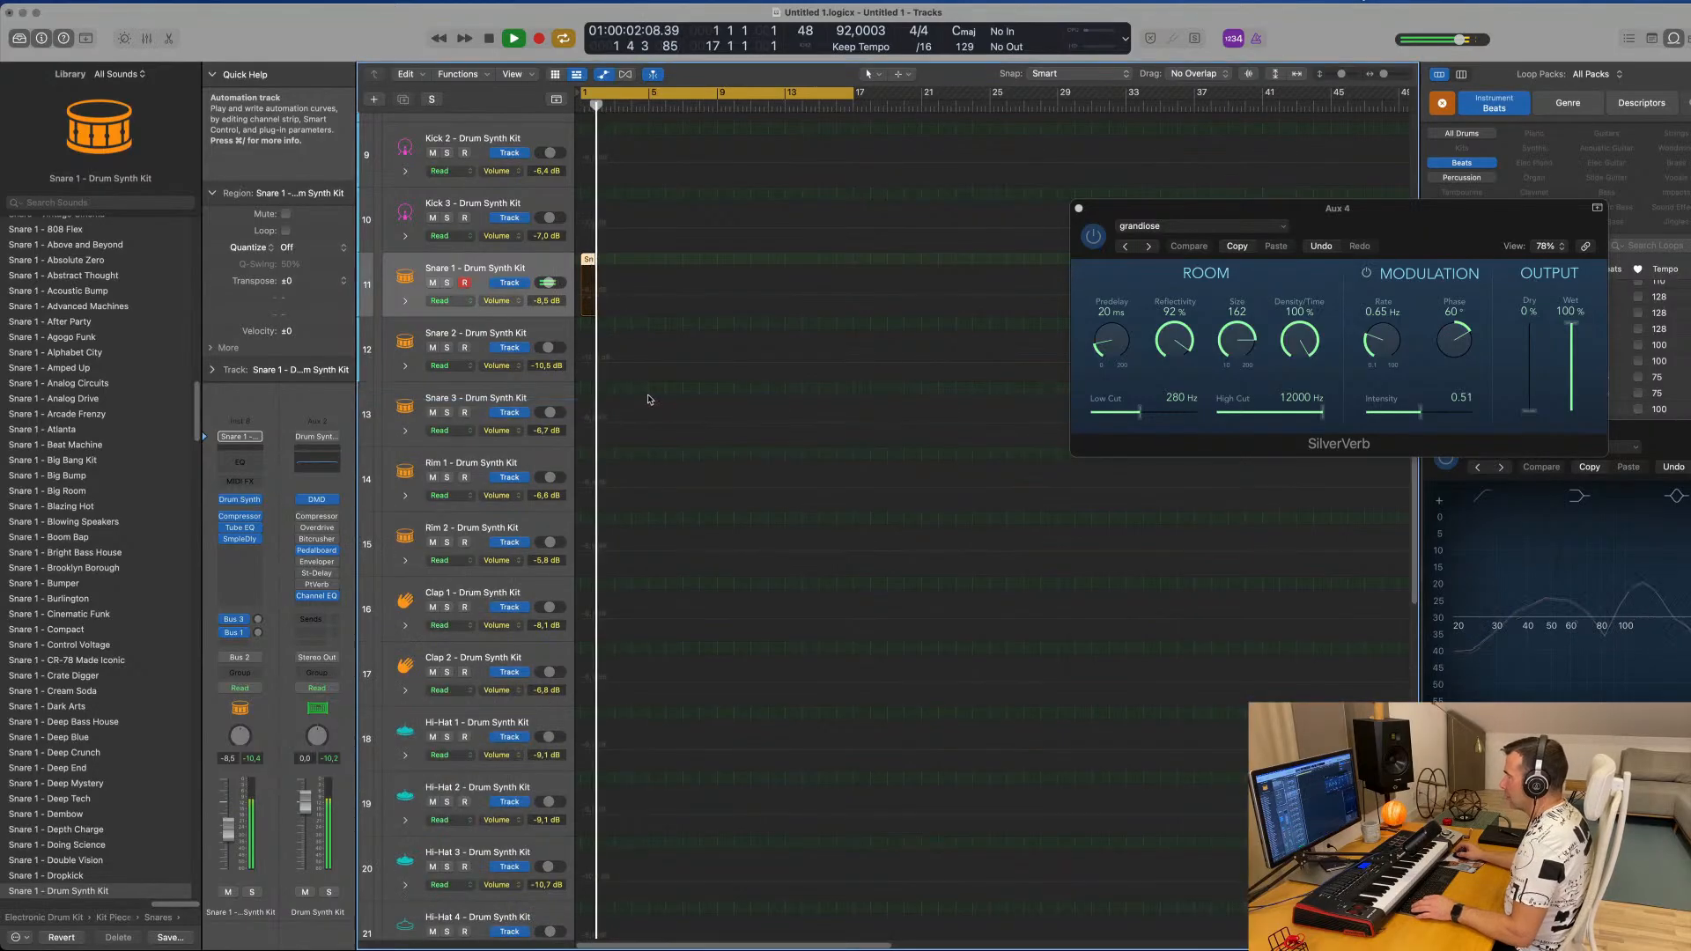
pyautogui.scroll(-6, 647, 404)
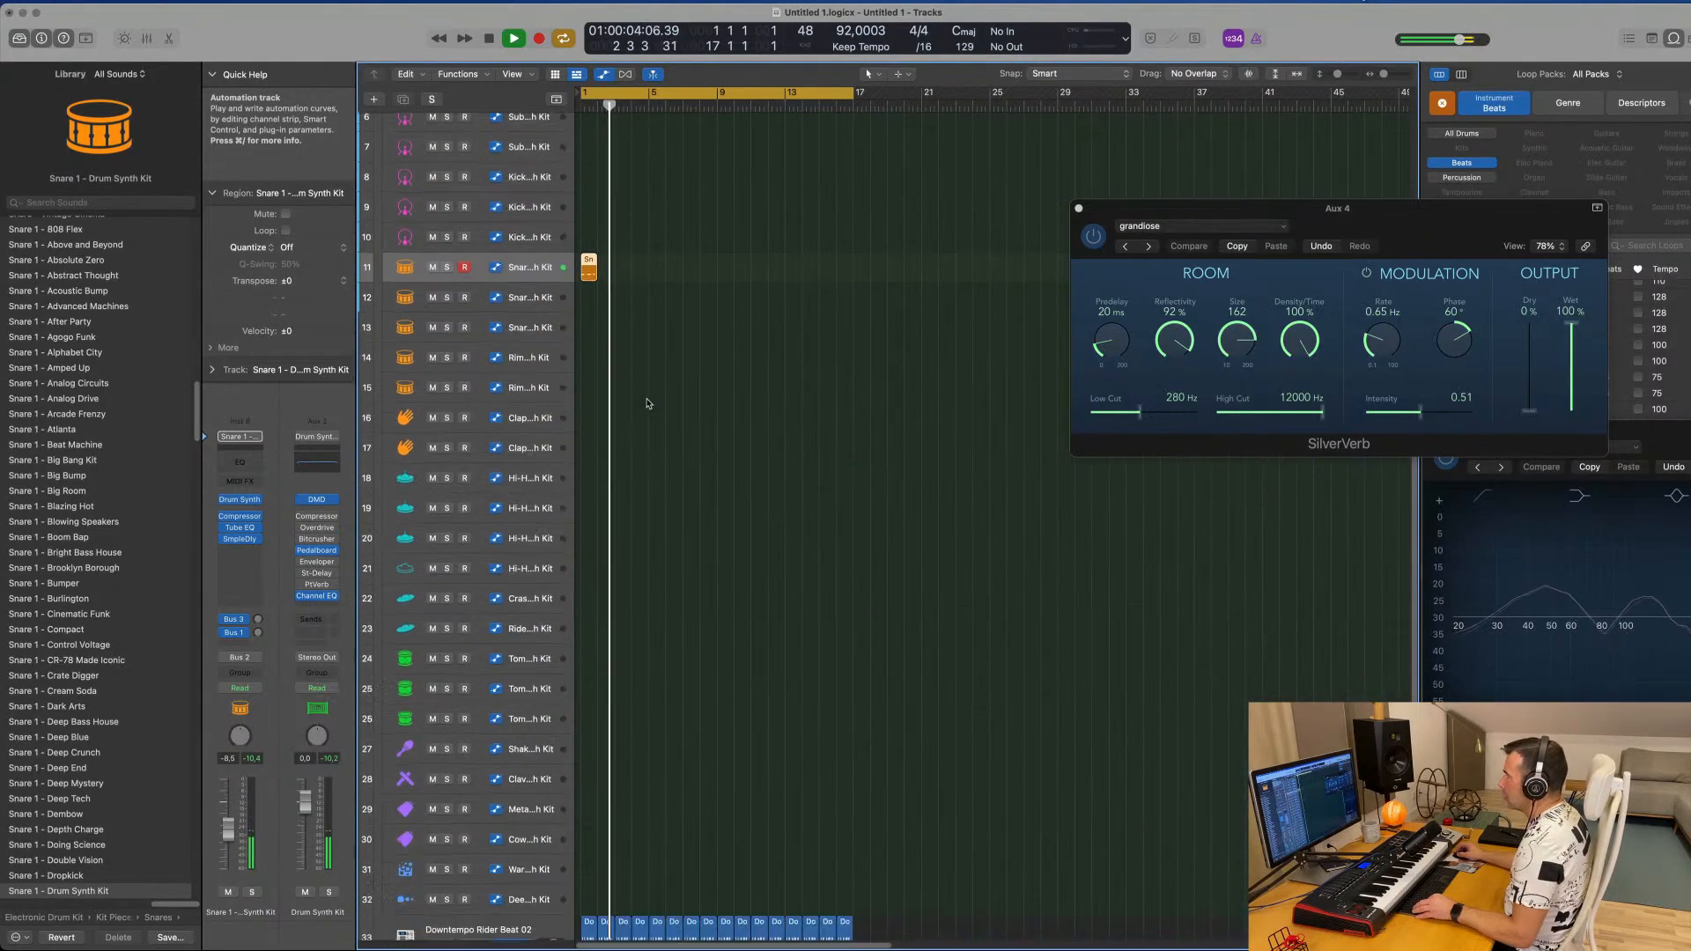
pyautogui.scroll(-2, 647, 403)
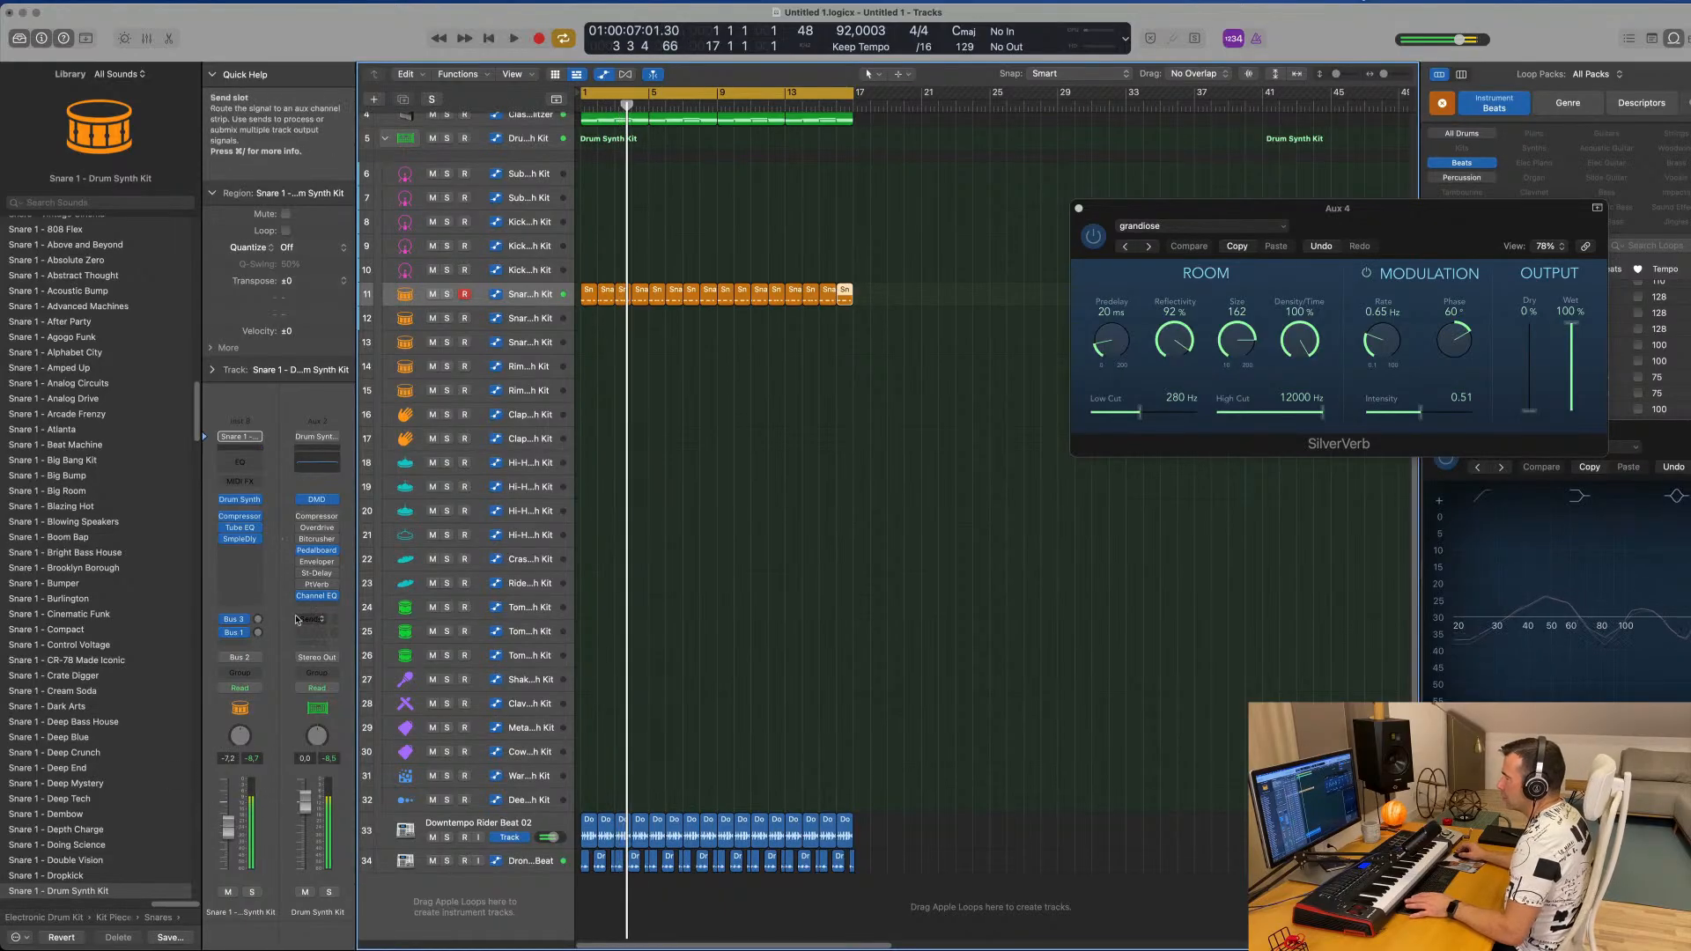
pyautogui.click(258, 620)
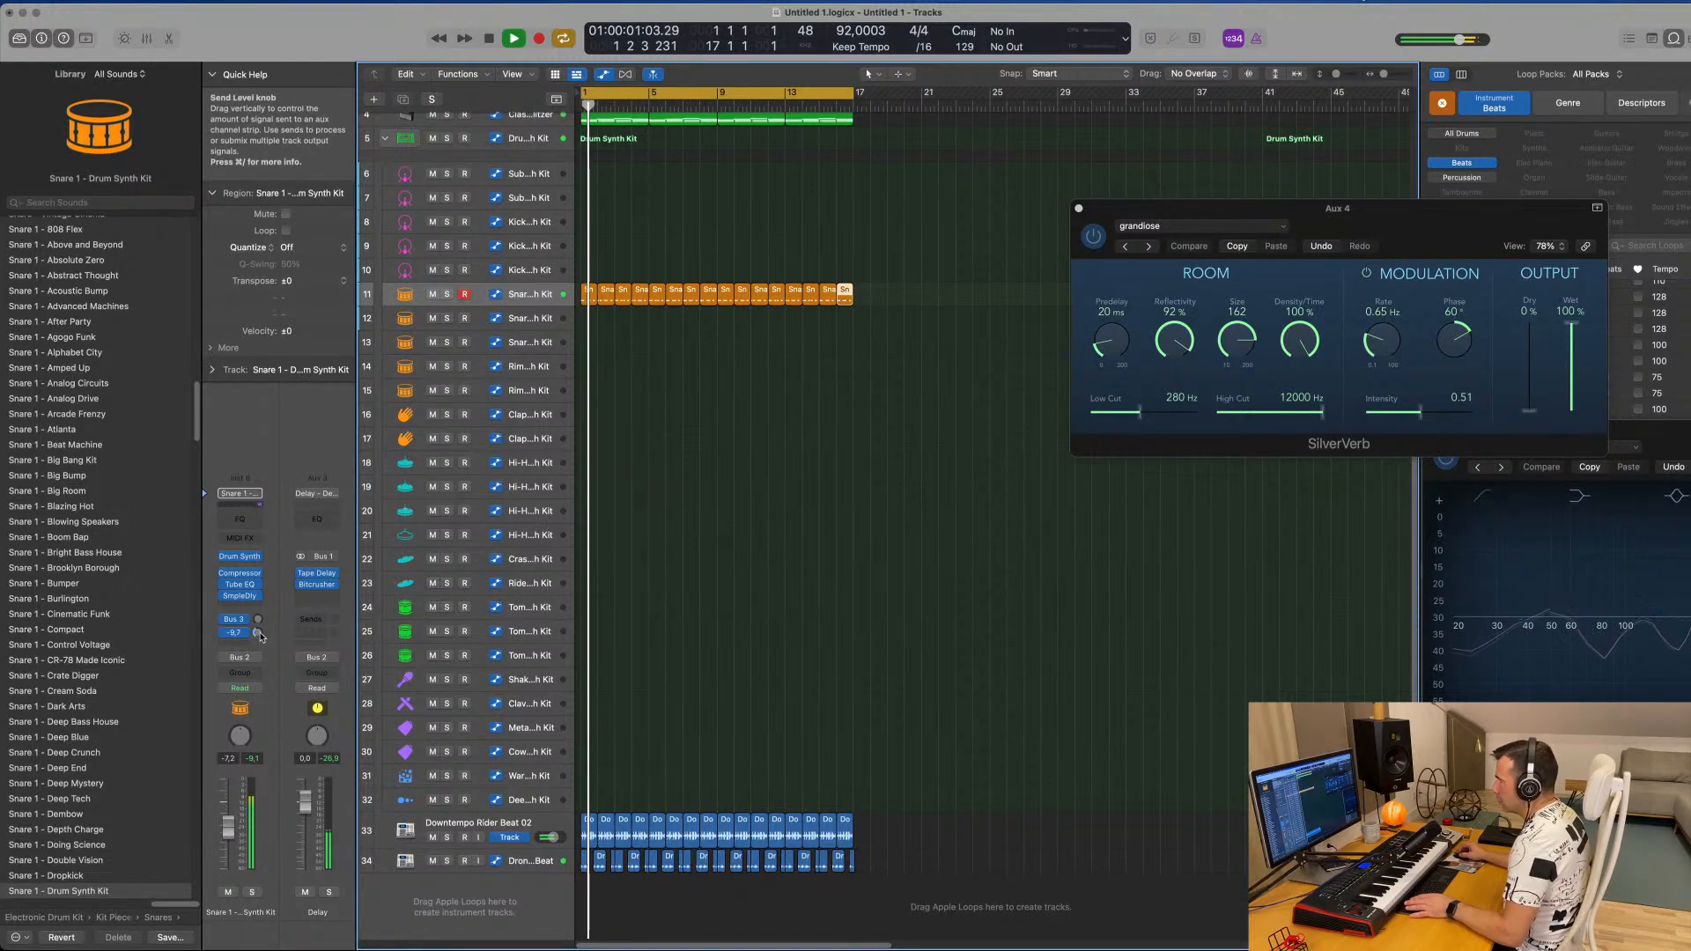
# Delete the Snare 1 region at bar 4.
pyautogui.scroll(8, 685, 471)
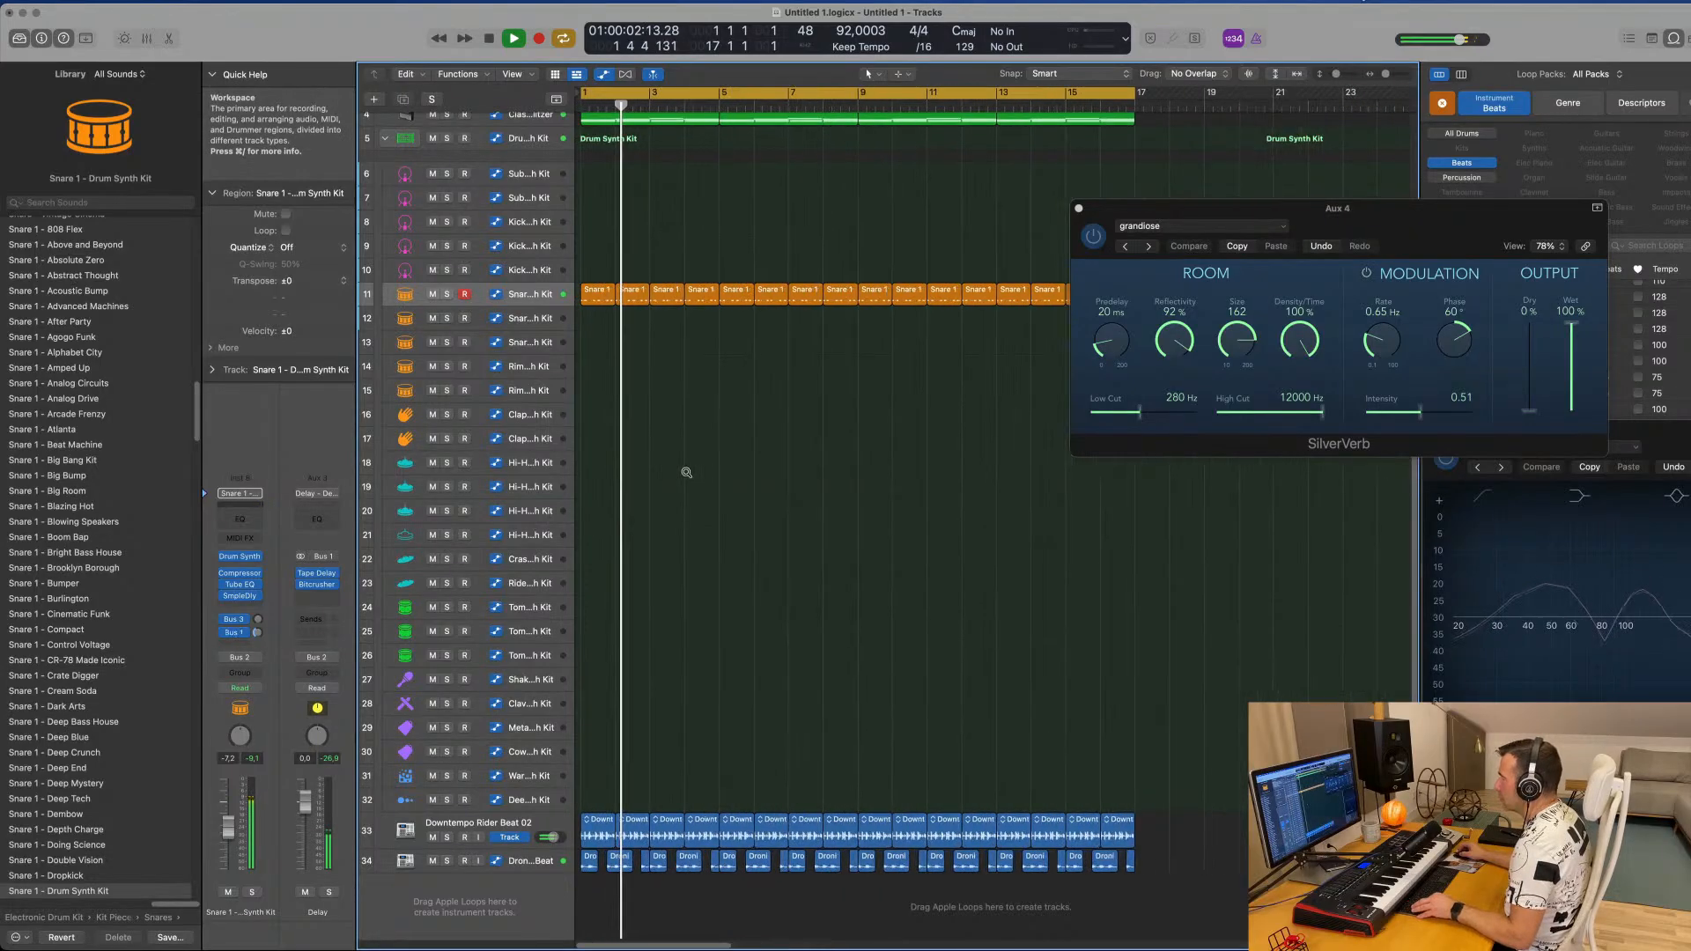
pyautogui.click(766, 268)
pyautogui.click(761, 301)
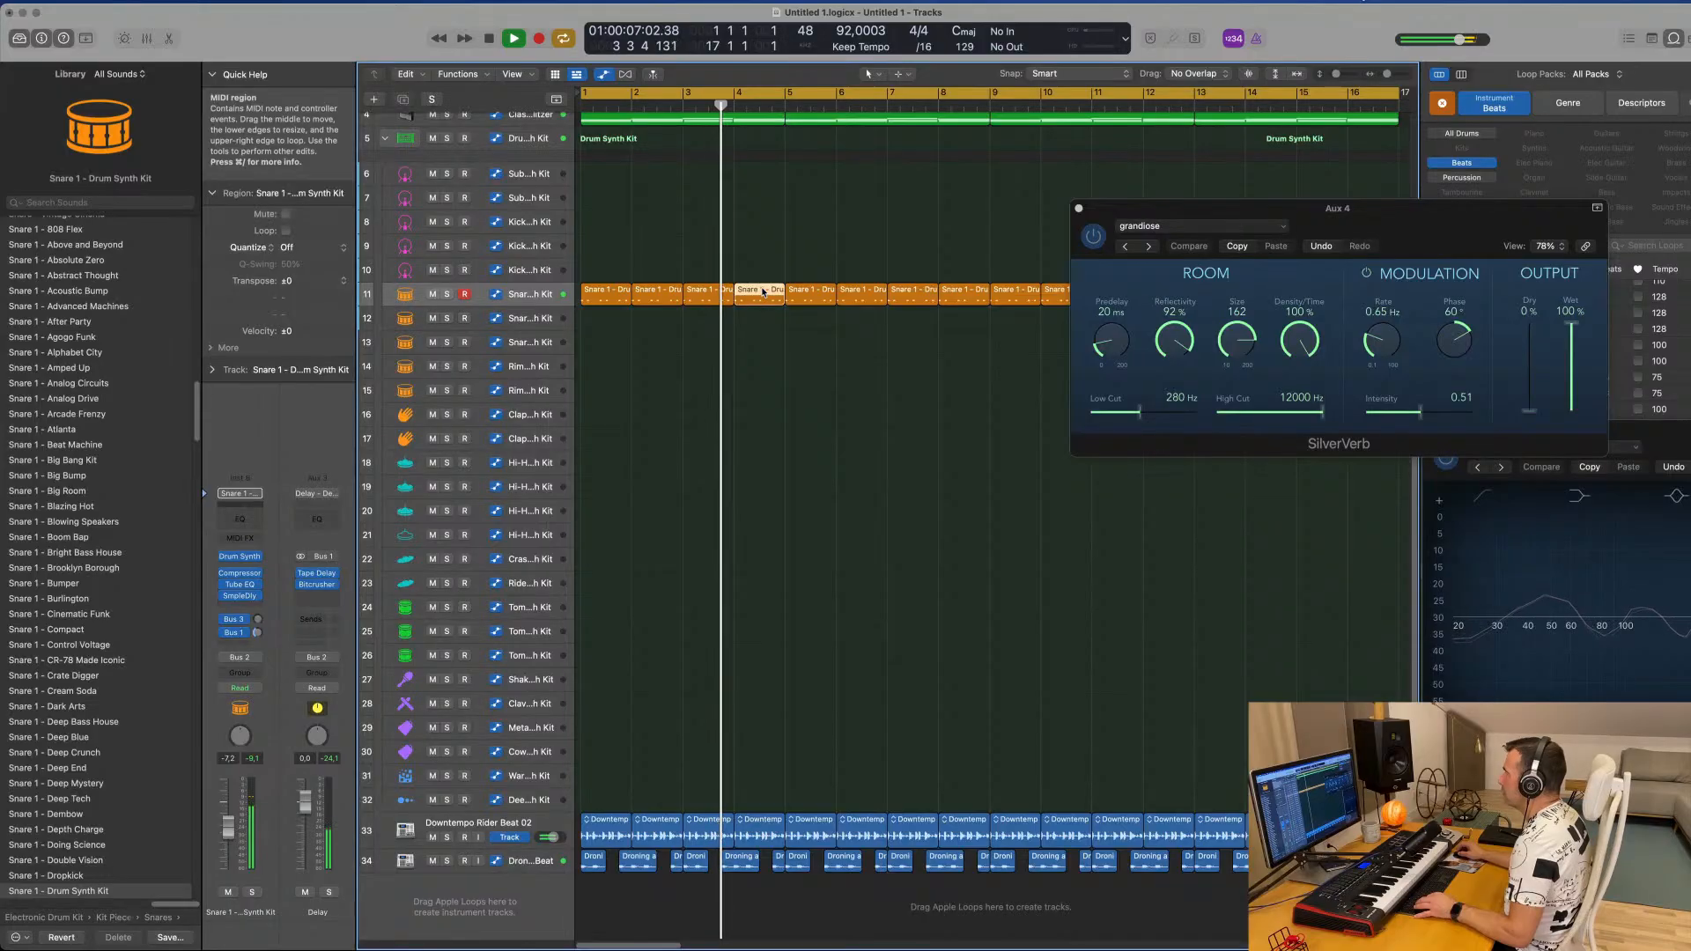
pyautogui.press('Delete')
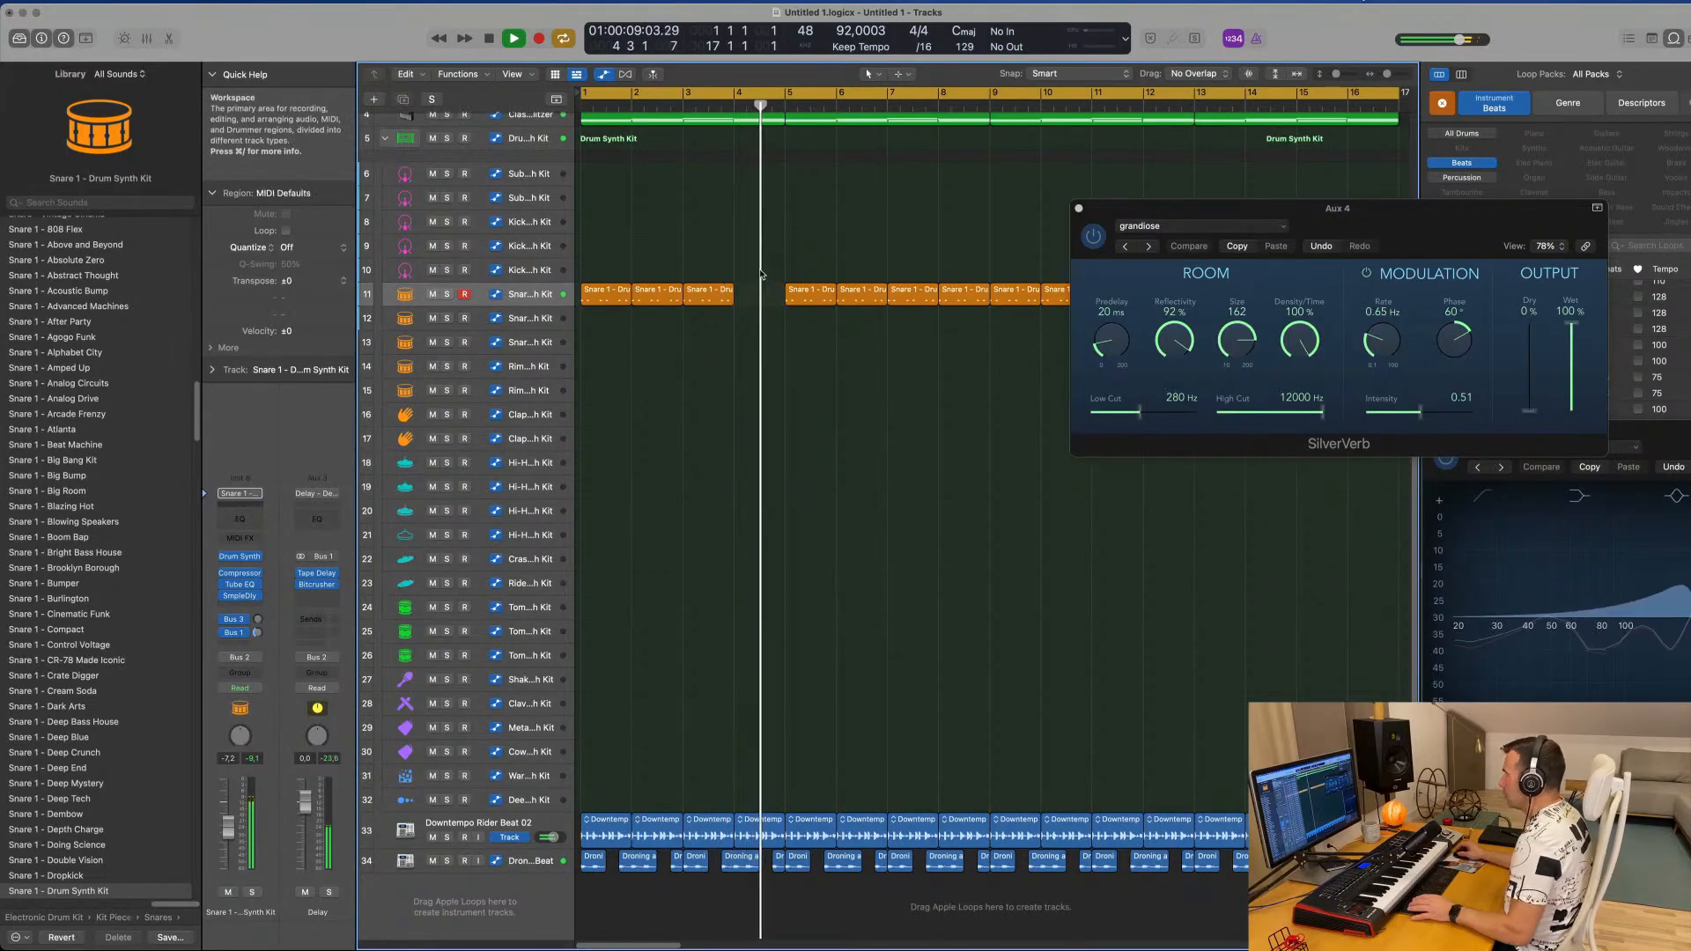
pyautogui.scroll(-1, 724, 375)
pyautogui.scroll(-2, 724, 375)
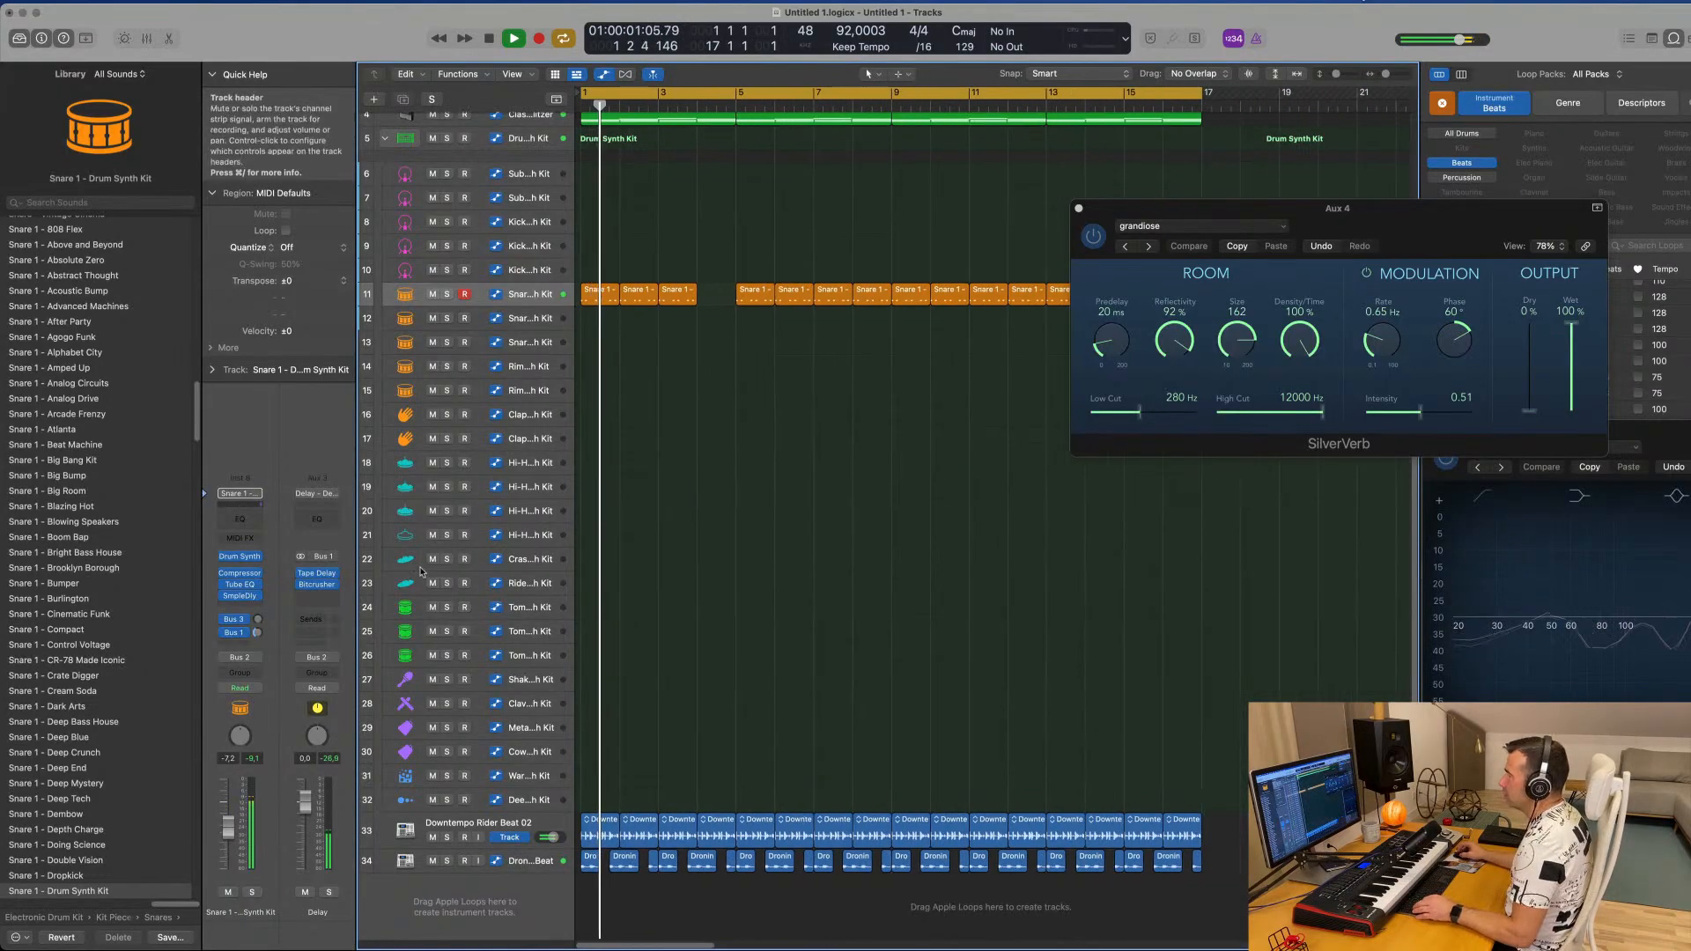
# Load the 1/16 Note Dotted preset in the Delay bus's Tape Delay and set its Wet output to 100 %.
pyautogui.click(319, 574)
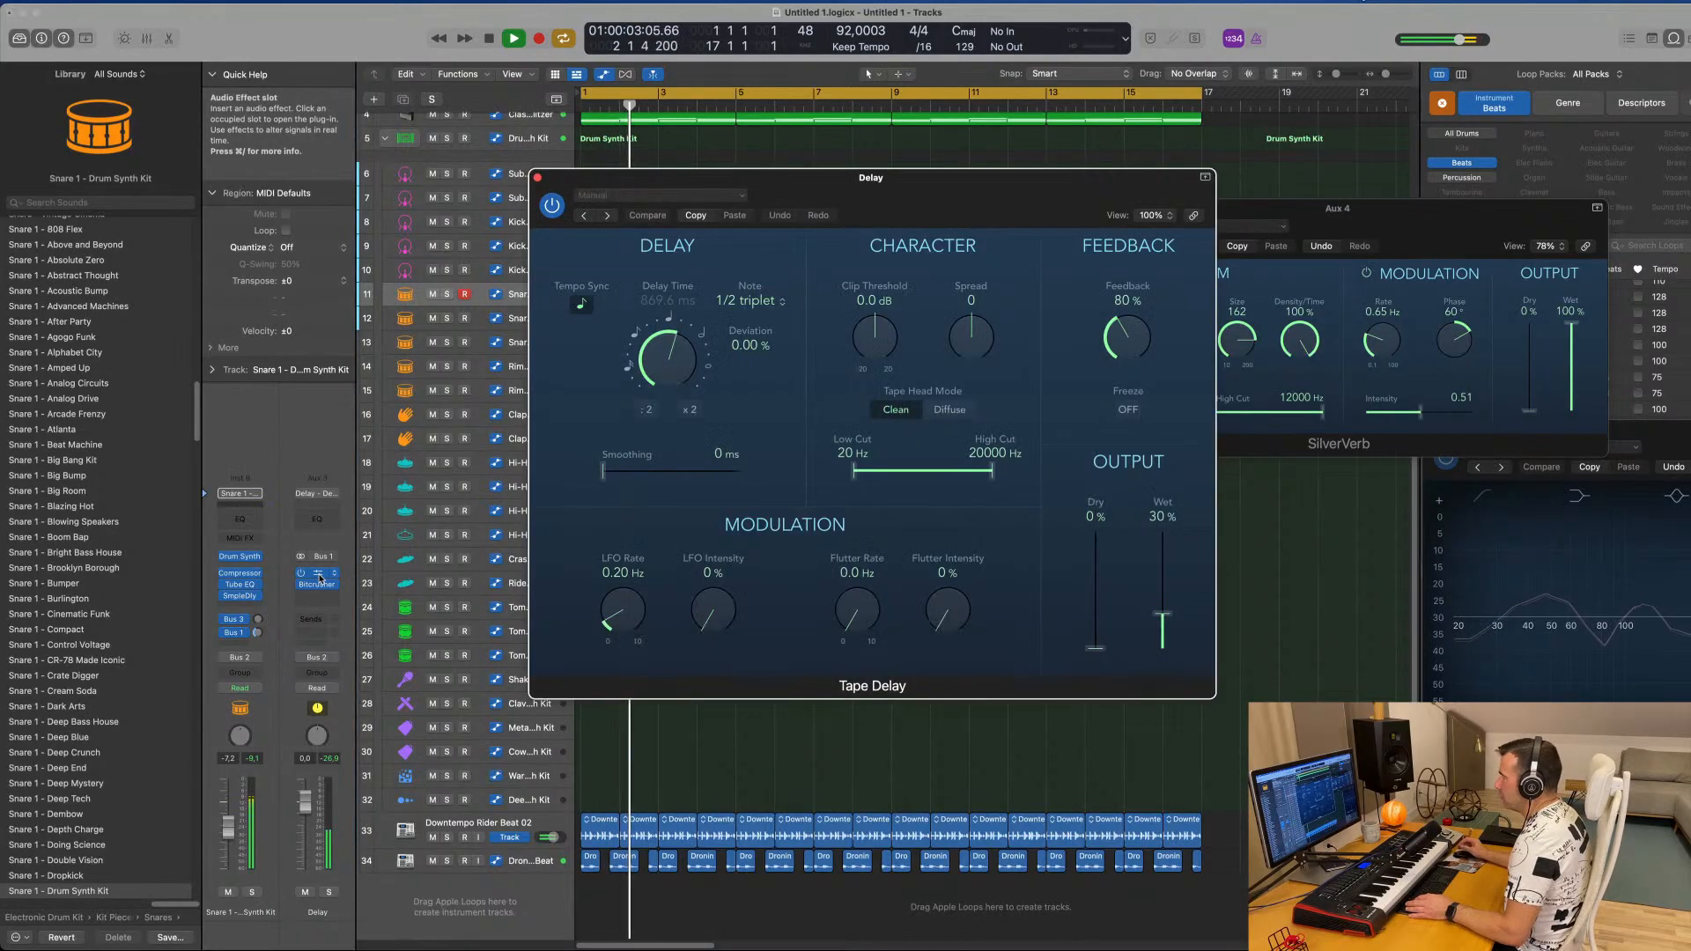
pyautogui.click(641, 192)
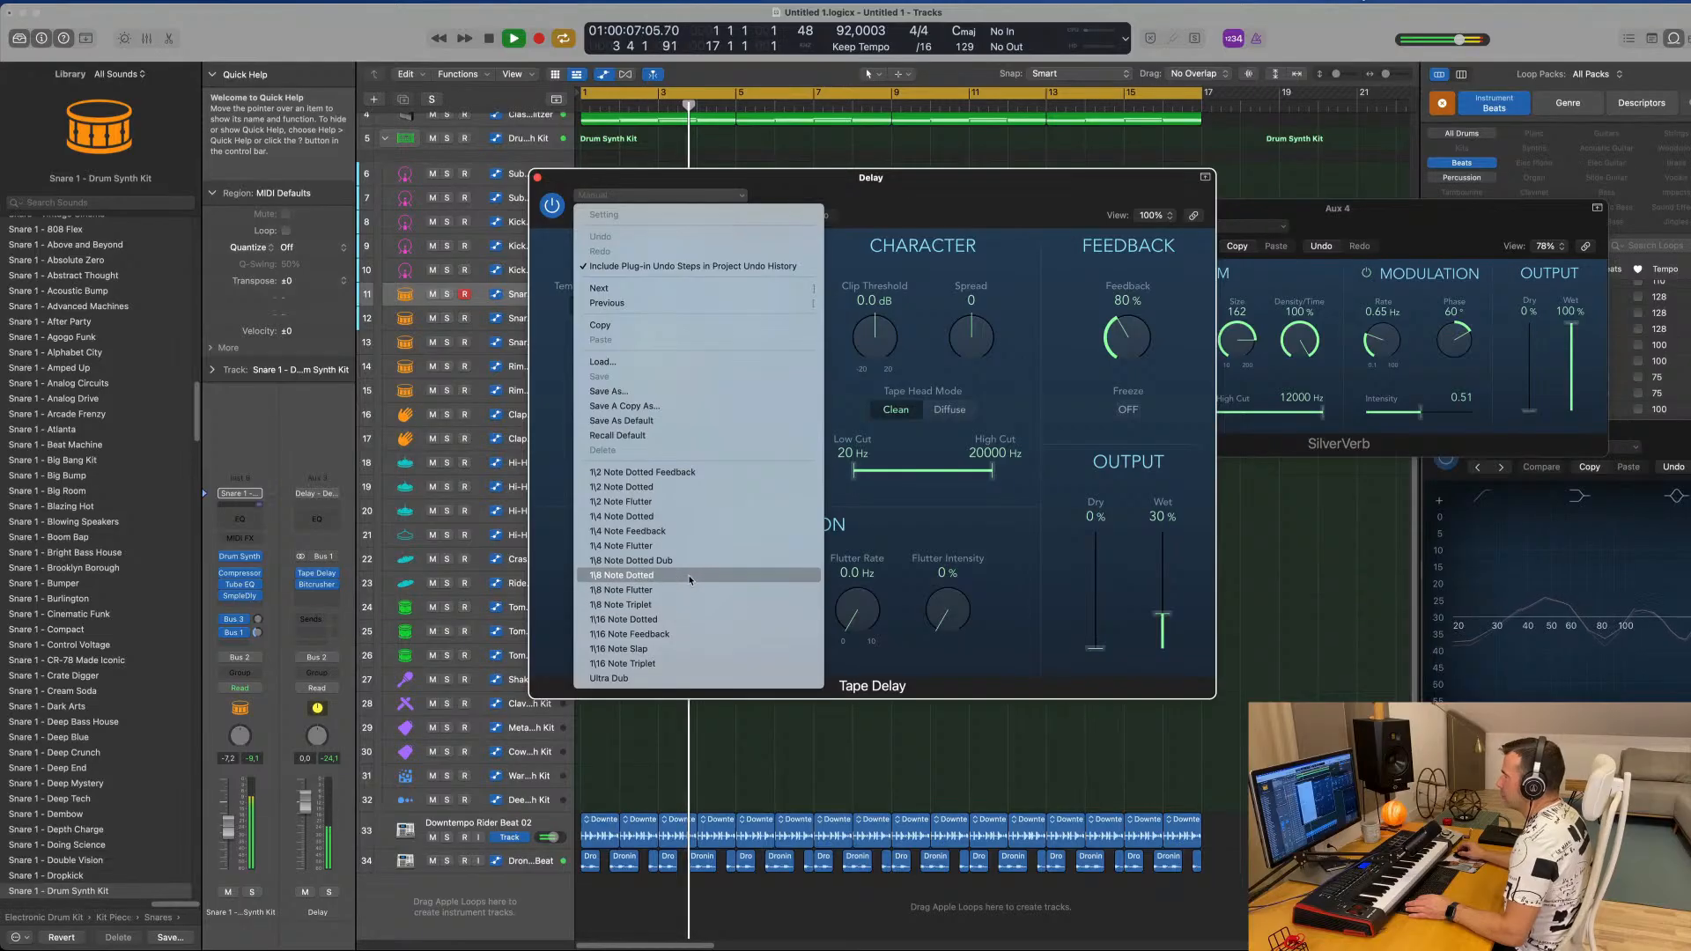
pyautogui.click(686, 619)
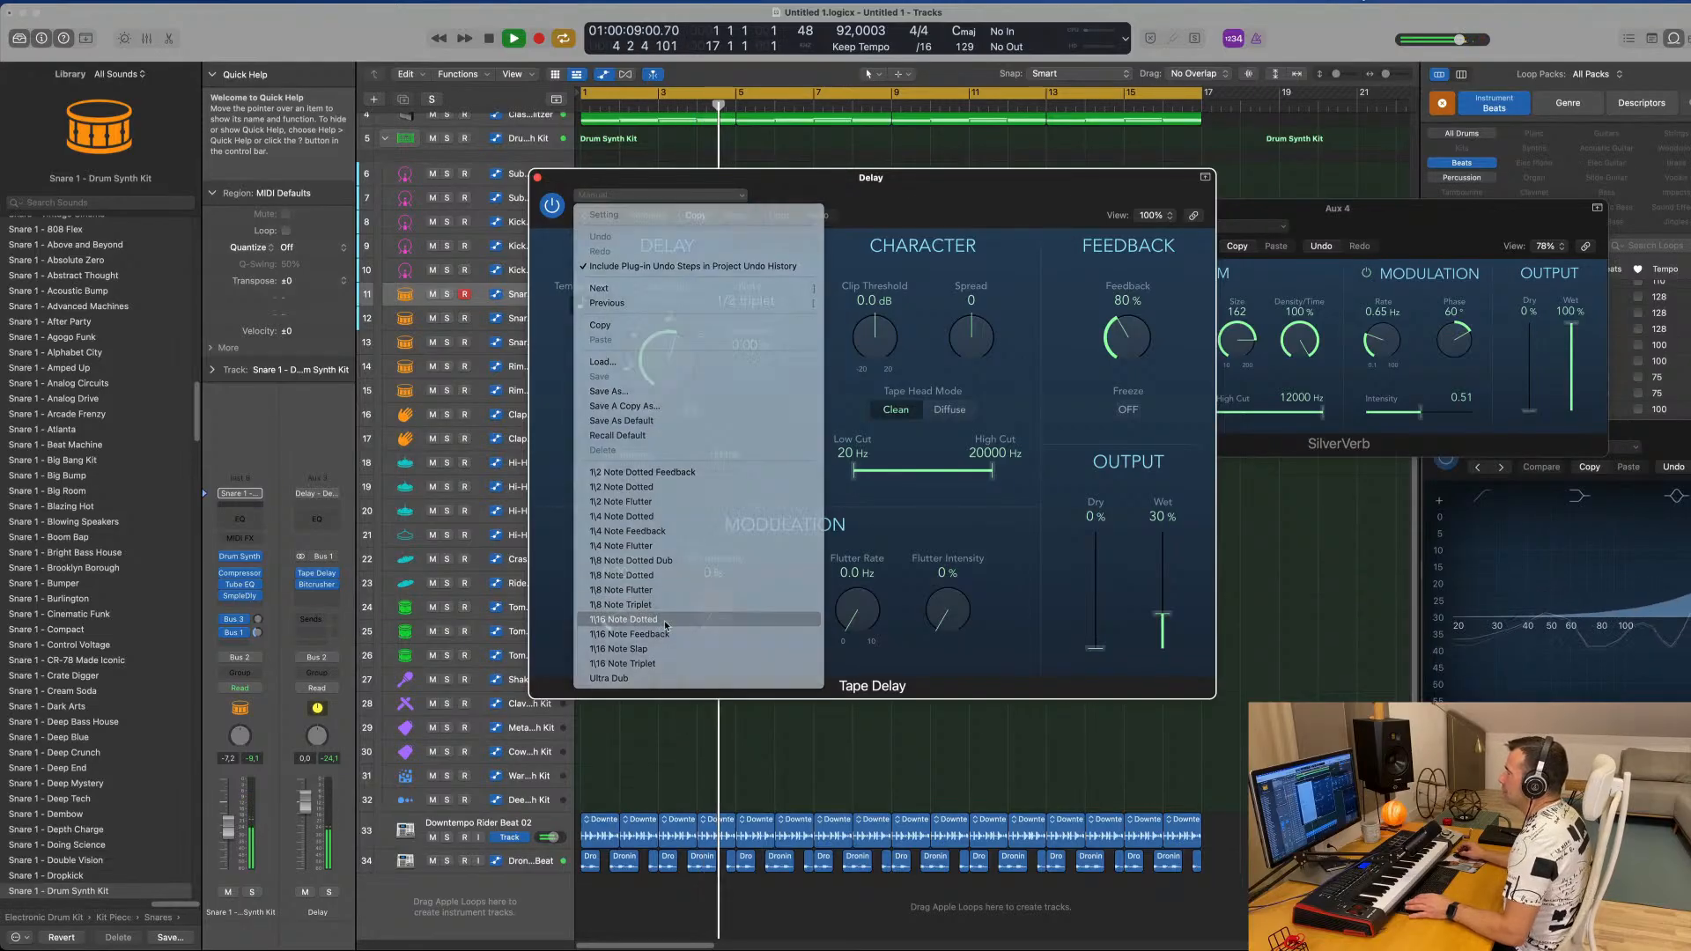
pyautogui.moveTo(1073, 184); pyautogui.dragTo(1472, 209)
pyautogui.moveTo(1563, 620); pyautogui.dragTo(1570, 550)
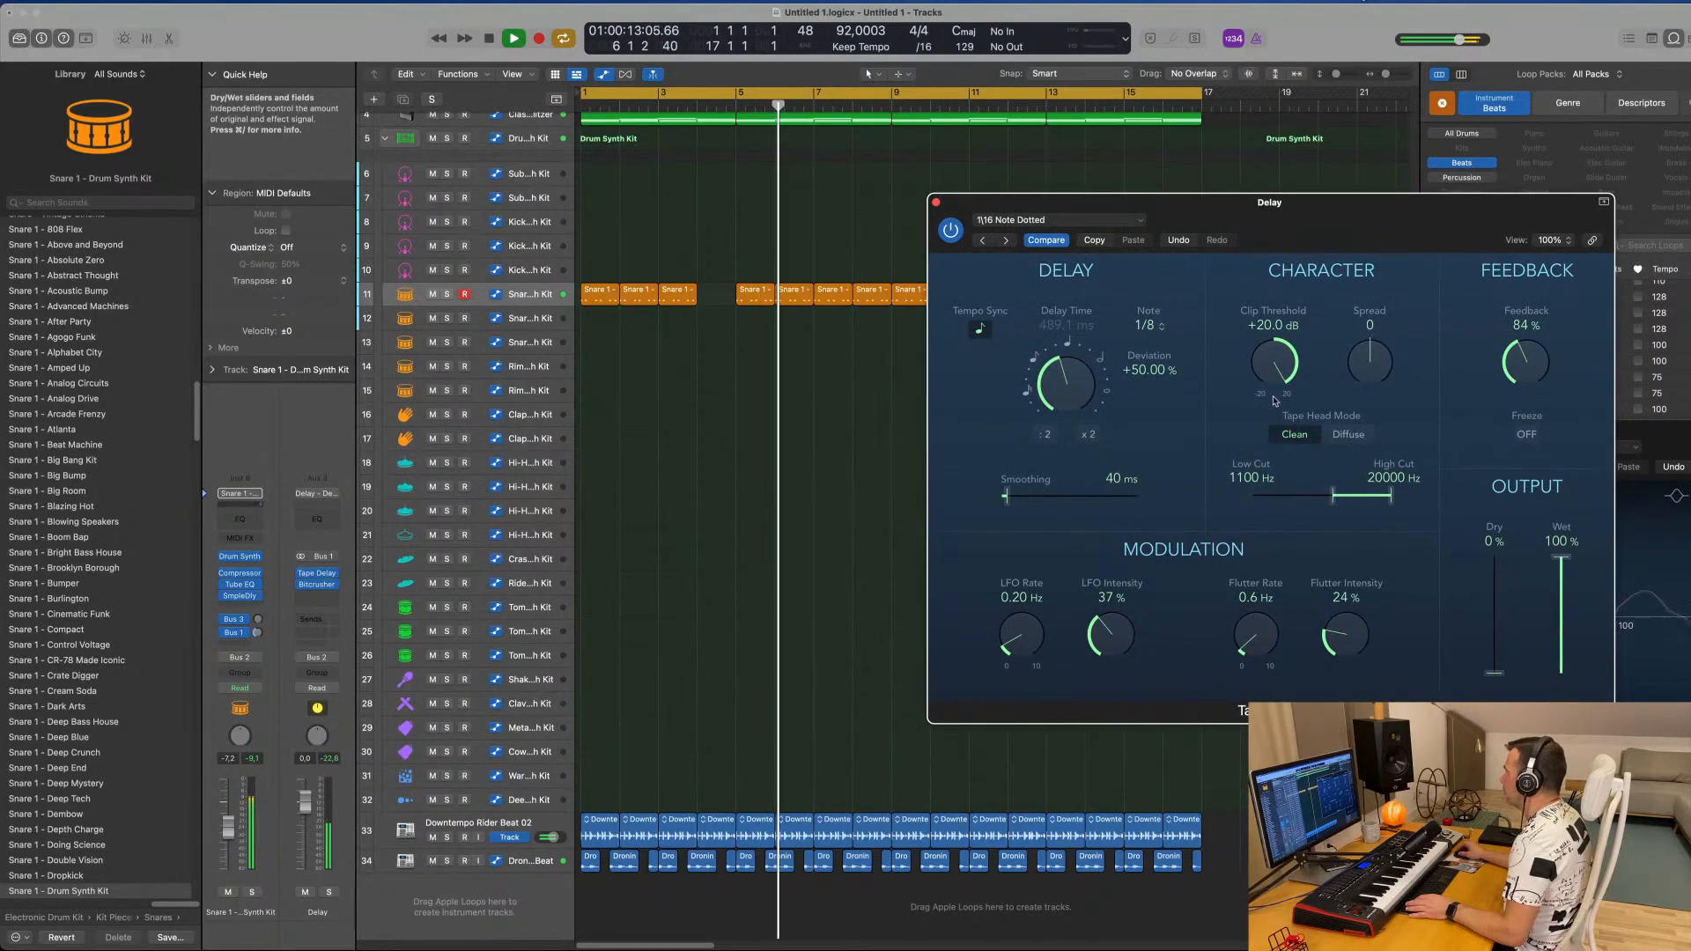
# Audition Snare 1 in solo, set its Bus 1 send to about -13.4 dB in the full mix, and close the Tape Delay.
pyautogui.click(252, 892)
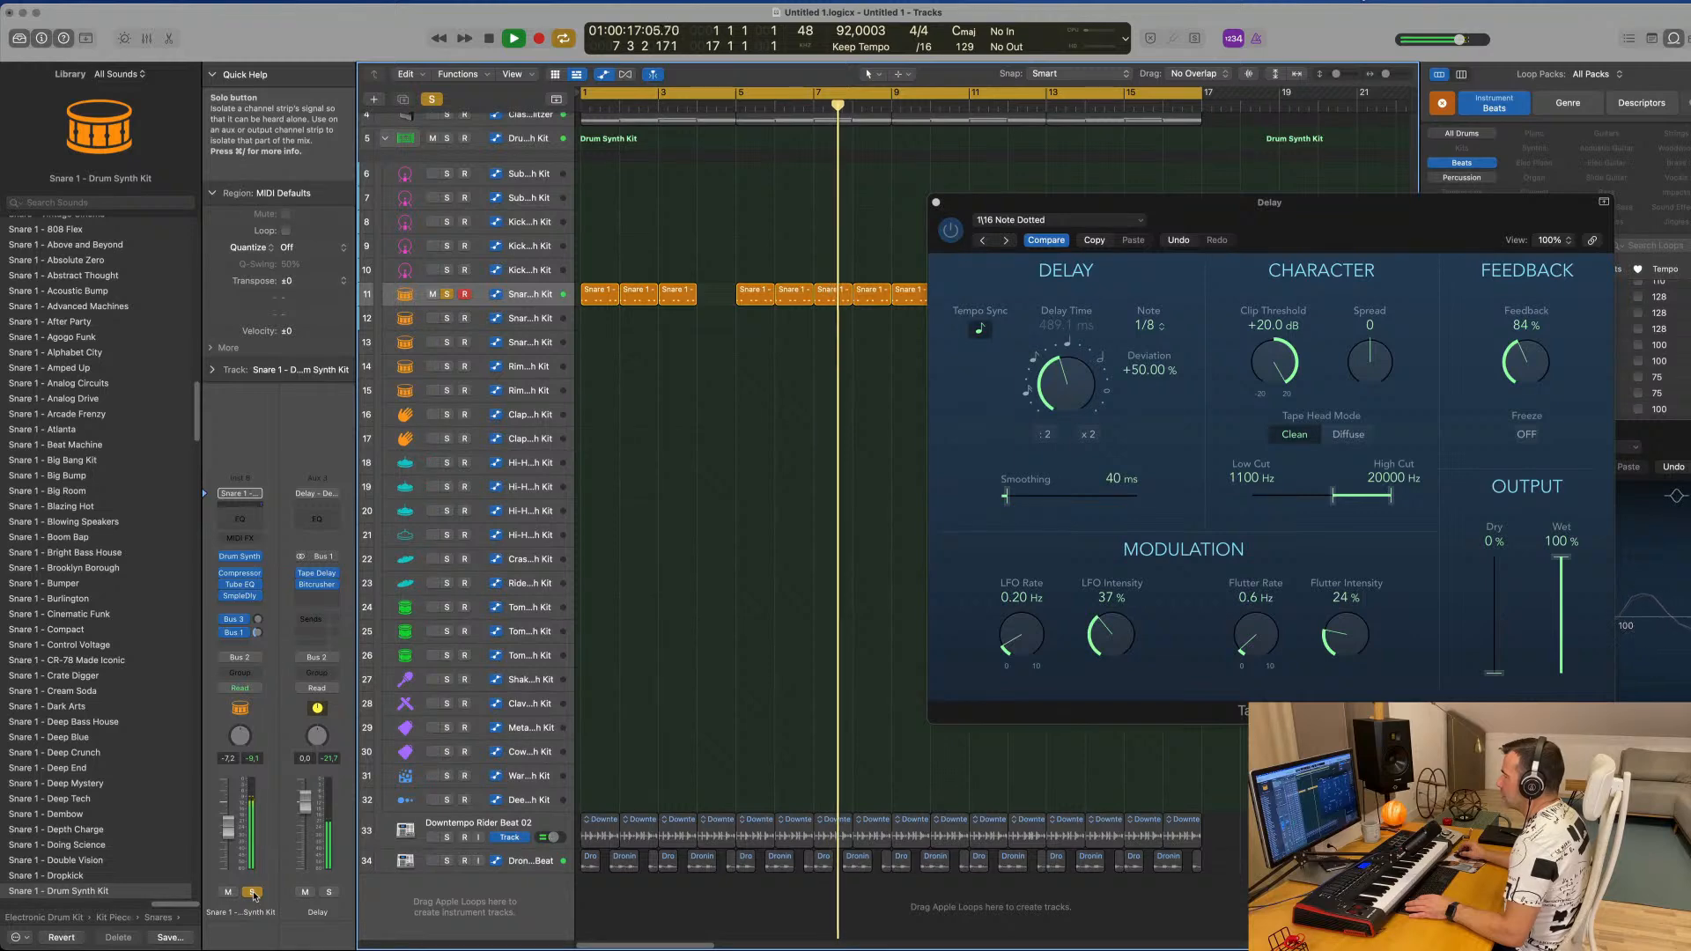
pyautogui.click(252, 892)
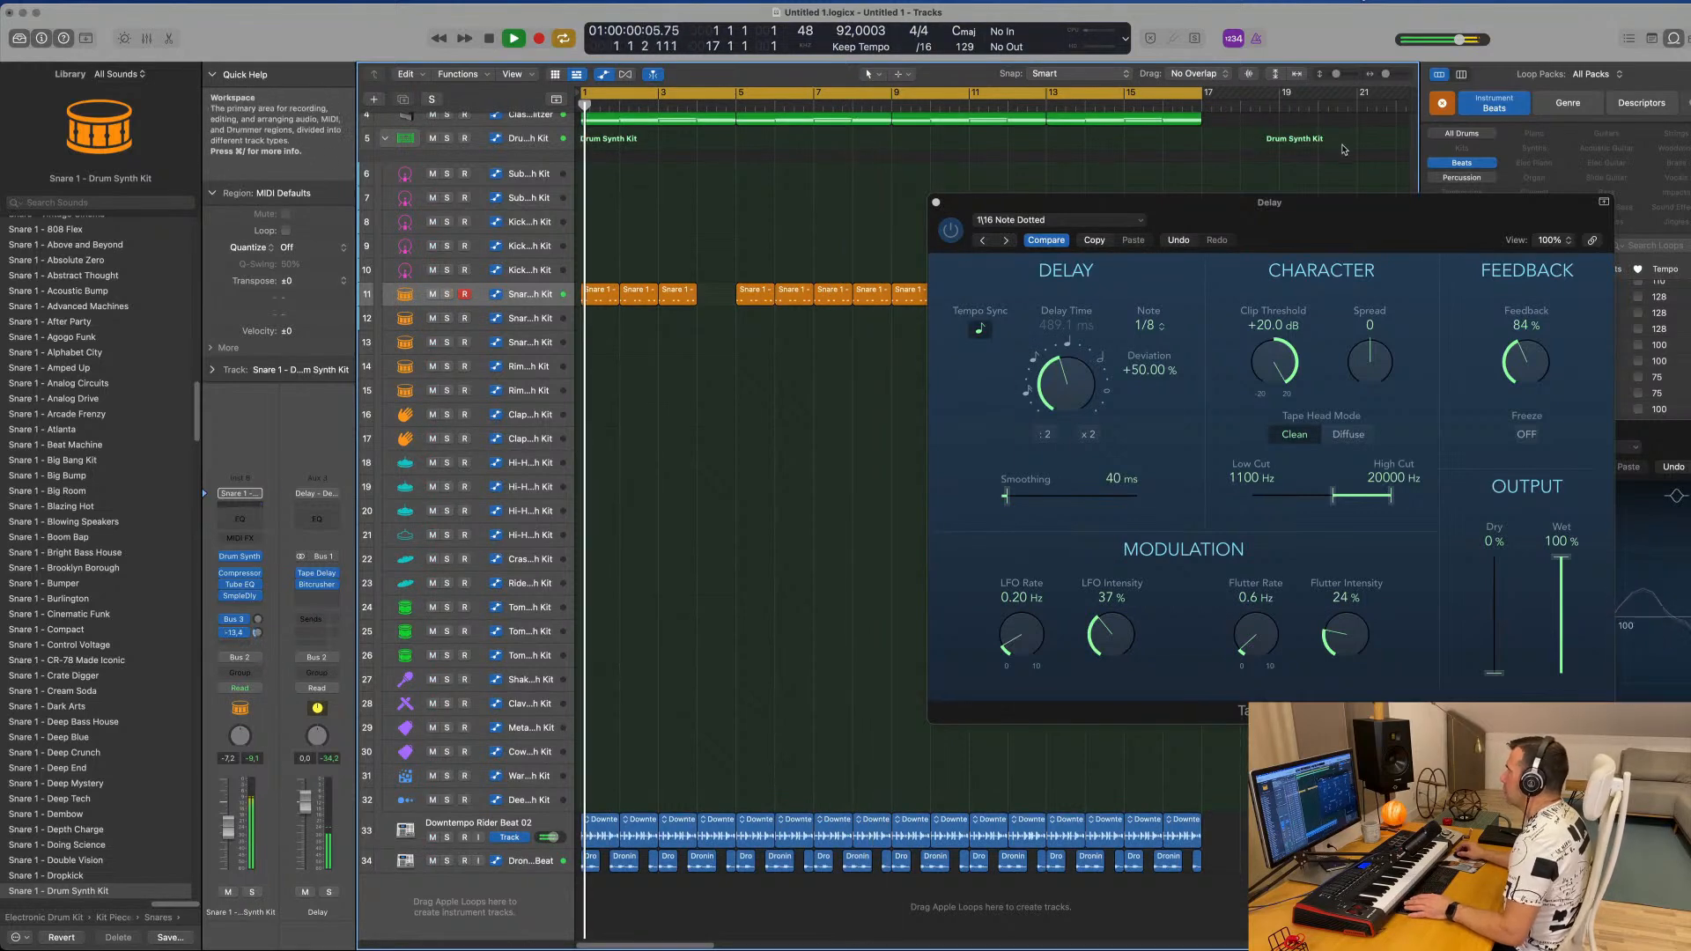
pyautogui.moveTo(955, 203); pyautogui.dragTo(759, 281)
pyautogui.click(740, 284)
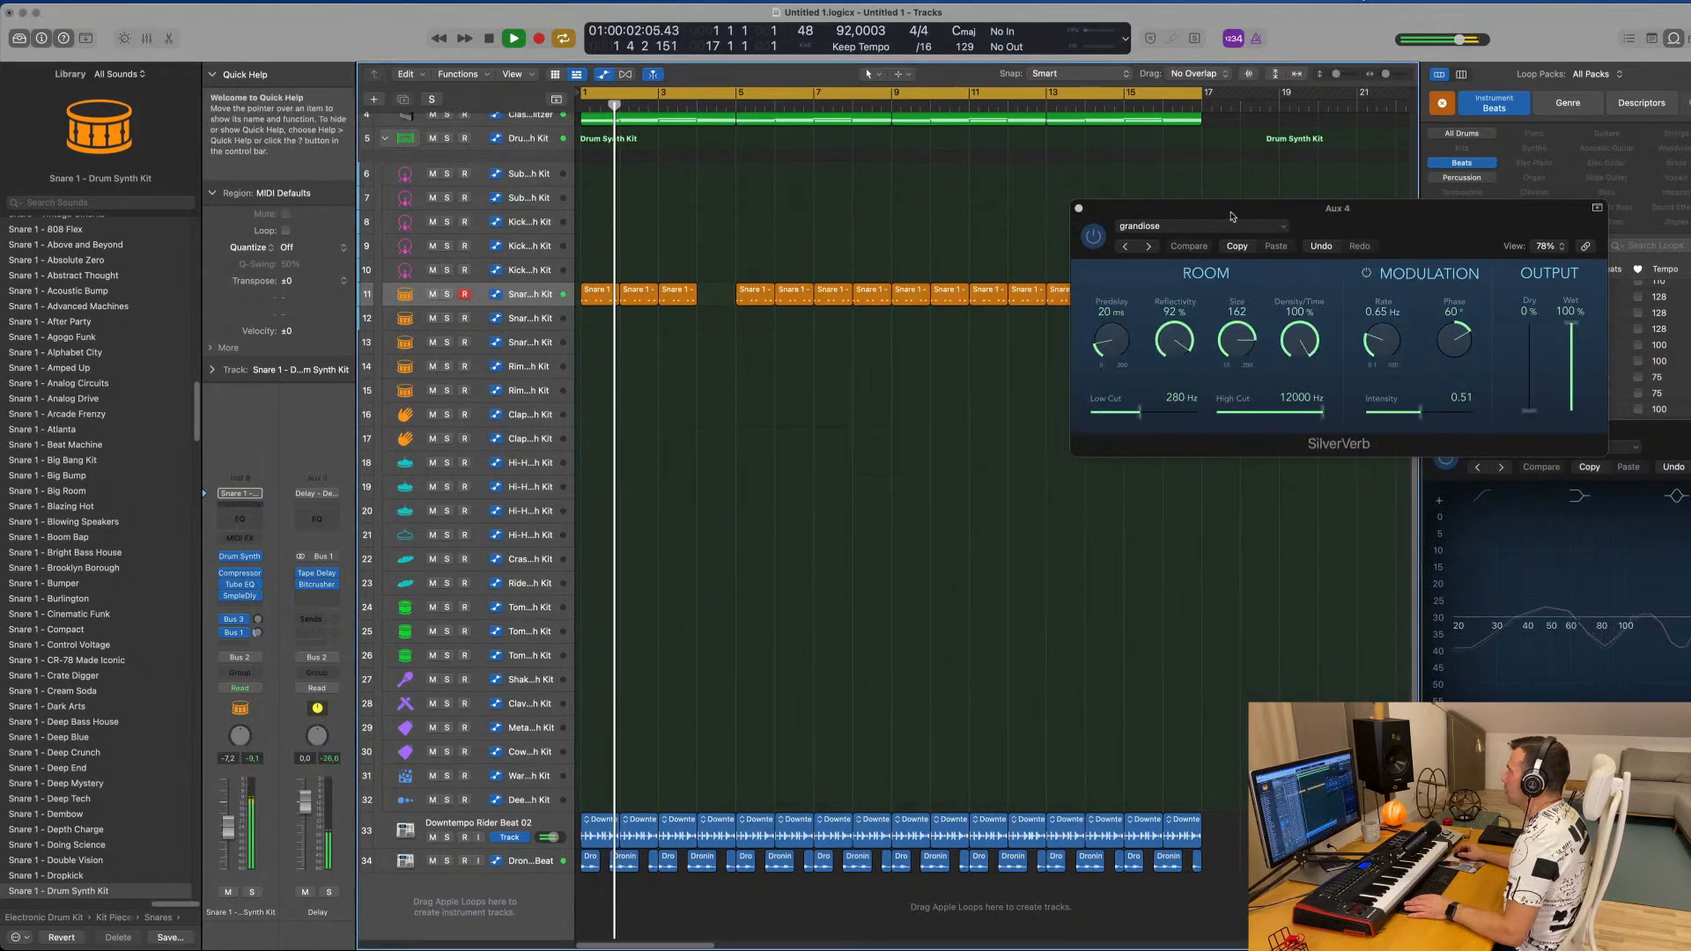
# Delete the Snare 1 regions at bars 8, 12 and 16, moving the SilverVerb window out of the way.
pyautogui.moveTo(1145, 207); pyautogui.dragTo(1615, 187)
pyautogui.moveTo(866, 260); pyautogui.dragTo(886, 344)
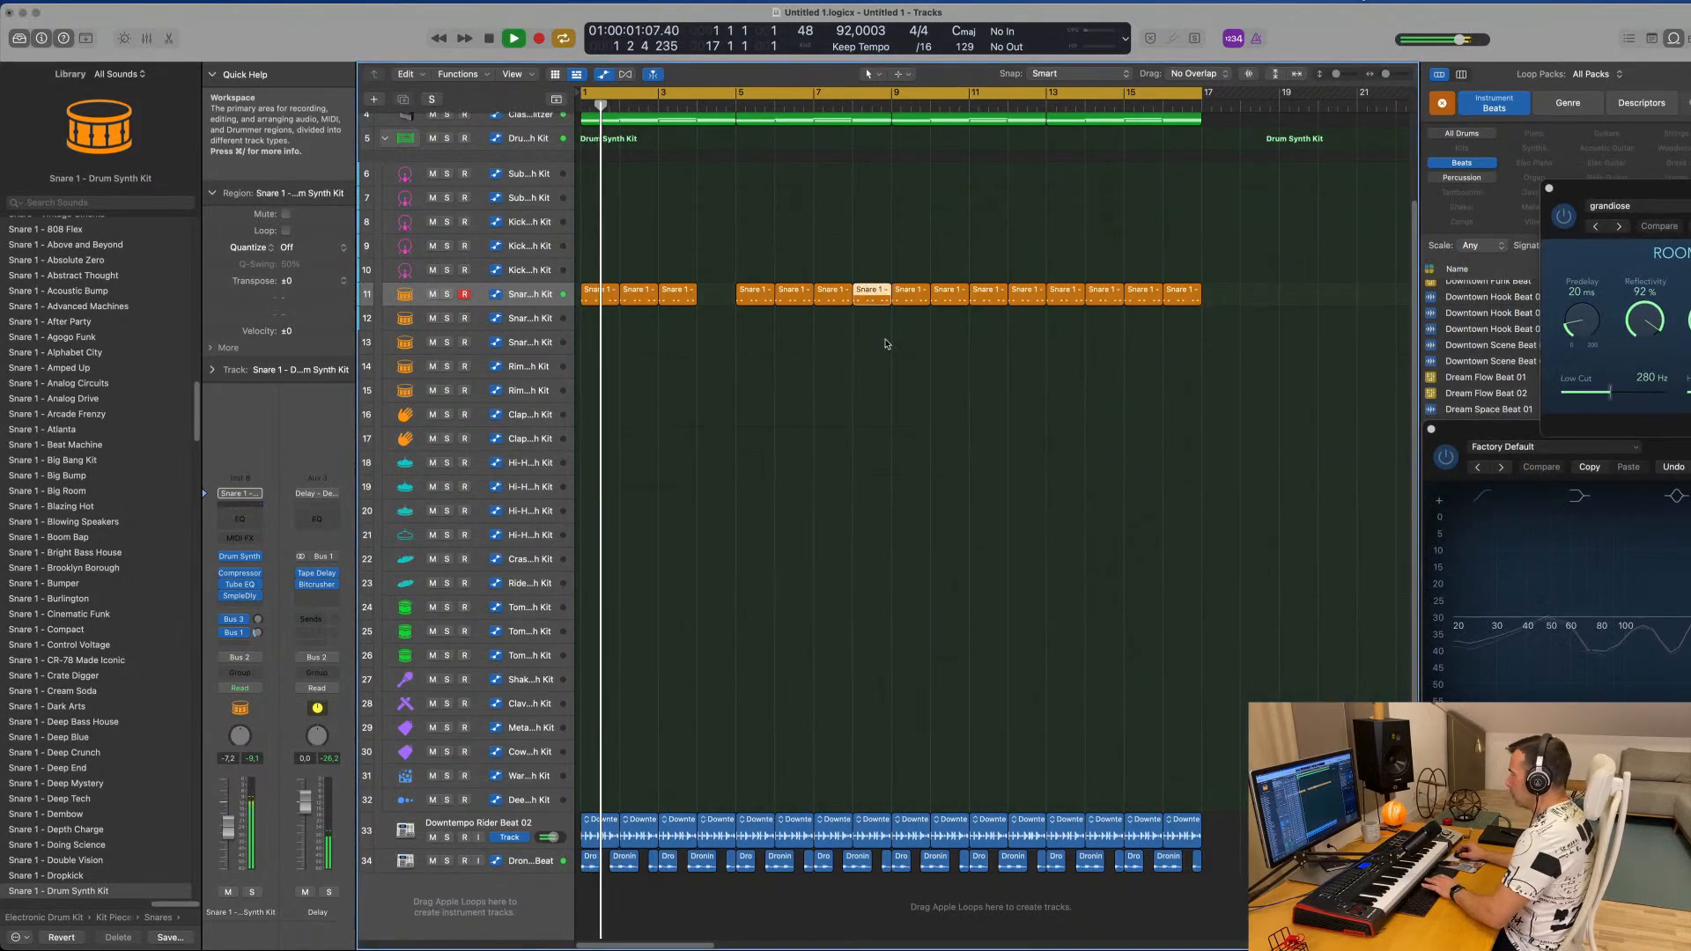
pyautogui.press('Delete')
pyautogui.click(1014, 291)
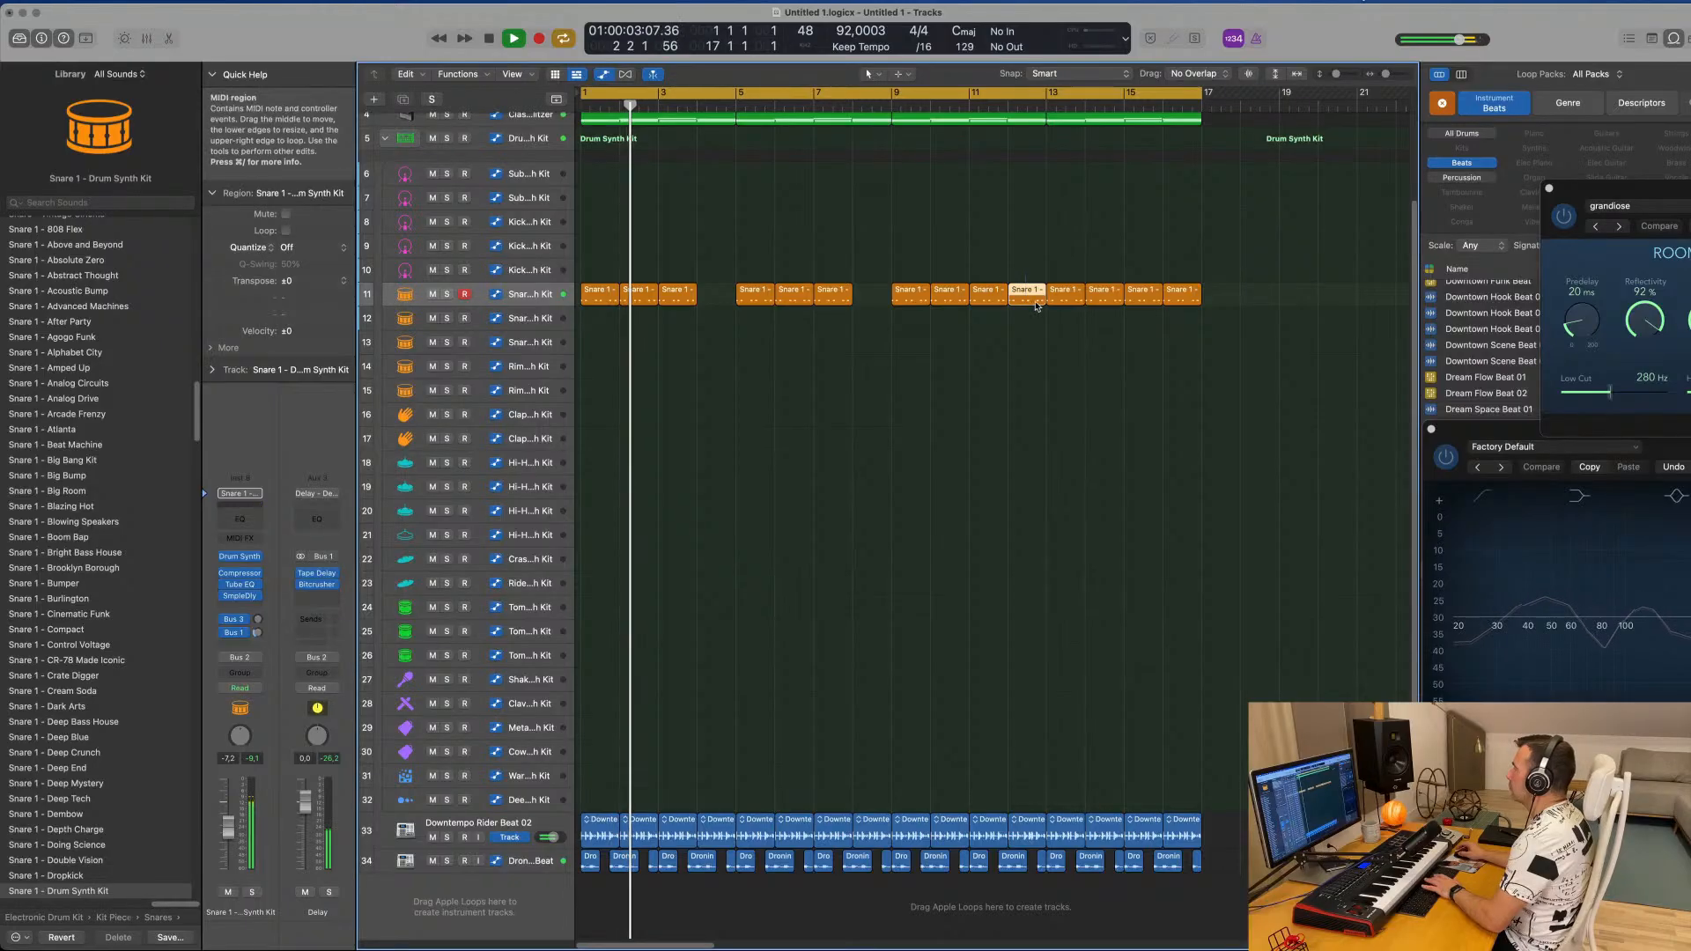
pyautogui.press('Delete')
pyautogui.click(1199, 295)
pyautogui.press('Delete')
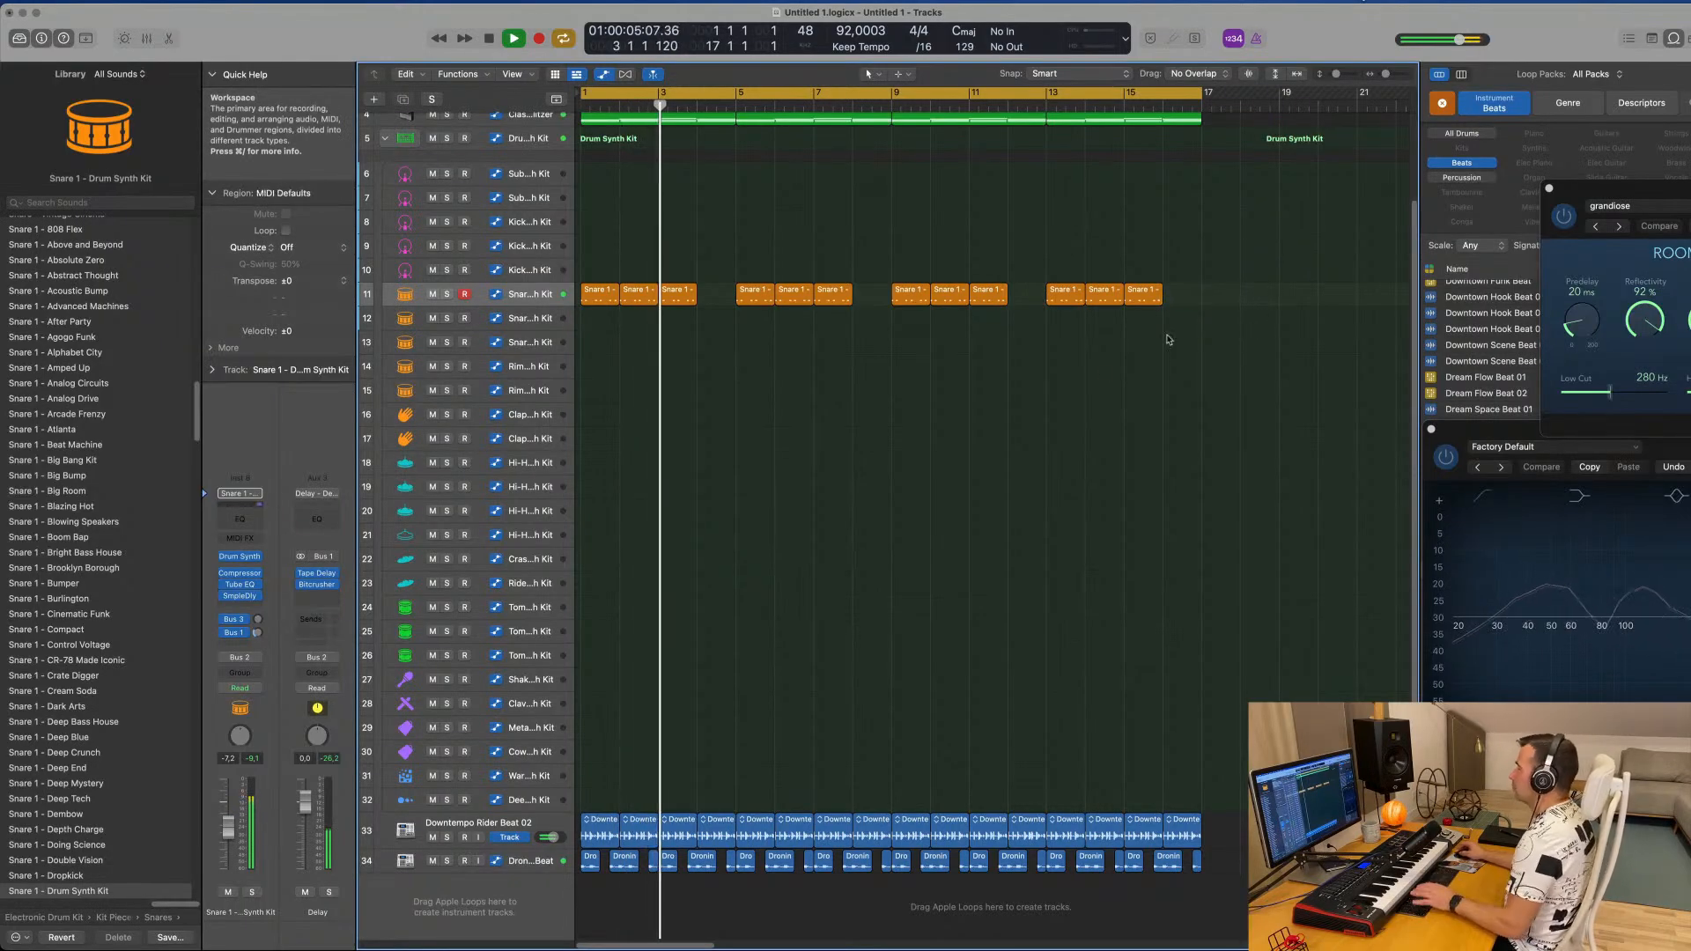
# Copy the first Snare 1 region to bar 1 of the Hi-Hat 1 track.
pyautogui.press('super+Up')
pyautogui.press('super+Up')
pyautogui.press('super+Up')
pyautogui.press('super+Up')
pyautogui.scroll(-2, 883, 431)
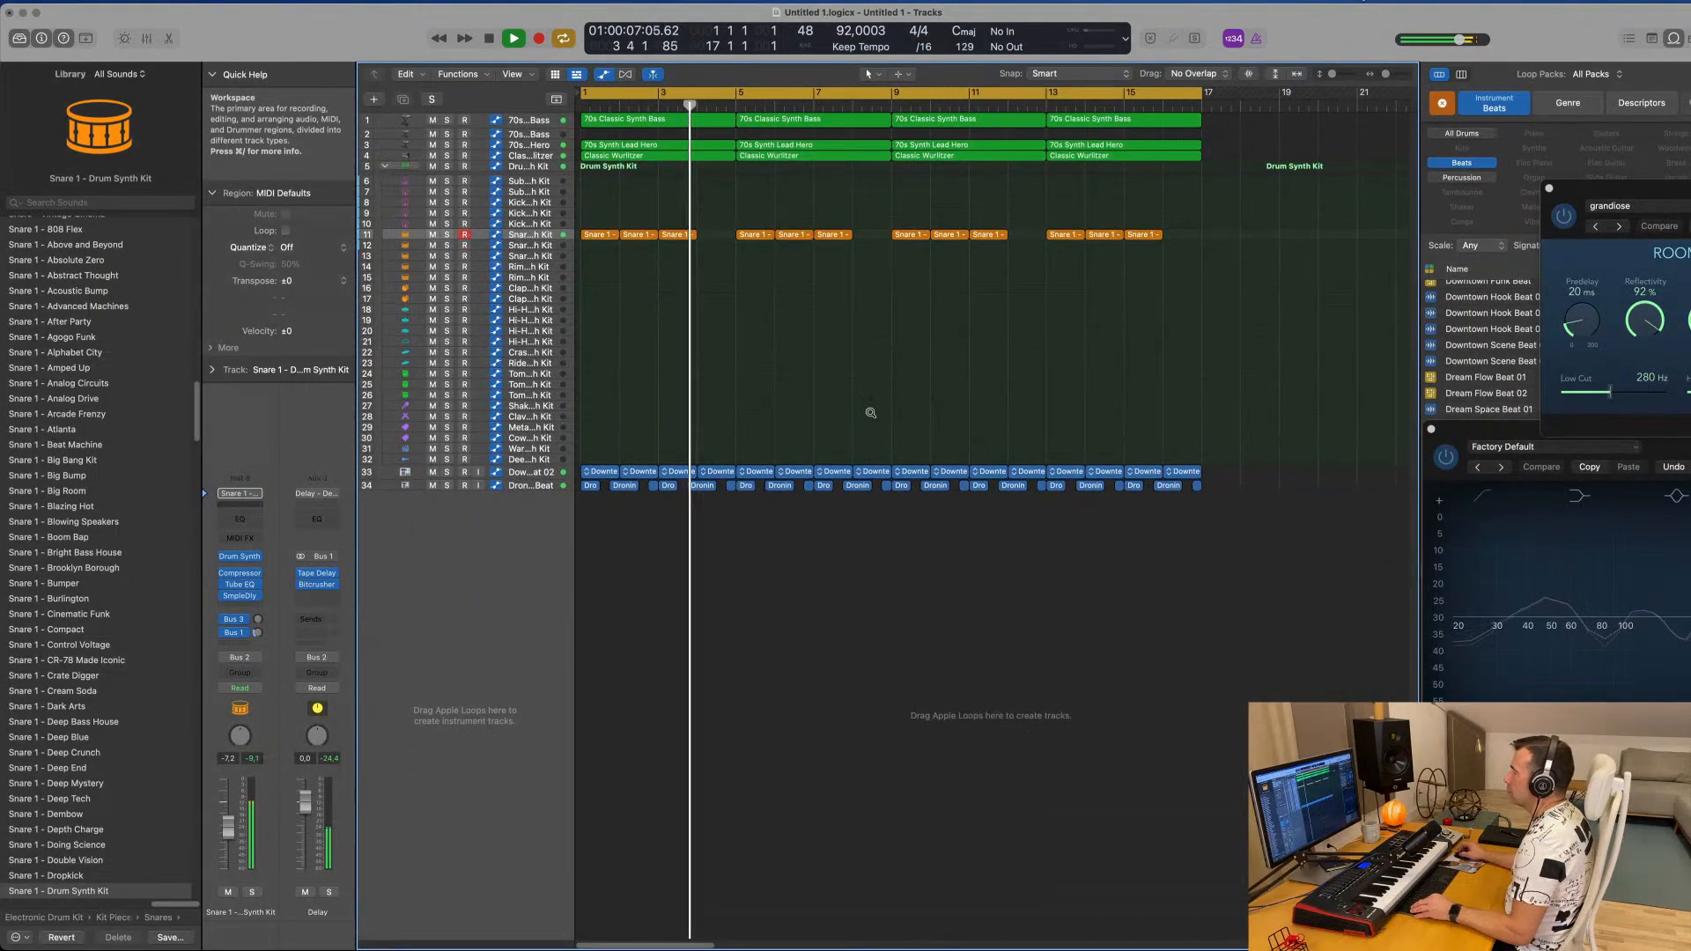
pyautogui.scroll(3, 871, 411)
pyautogui.hscroll(3, 872, 412)
pyautogui.hscroll(-2, 802, 416)
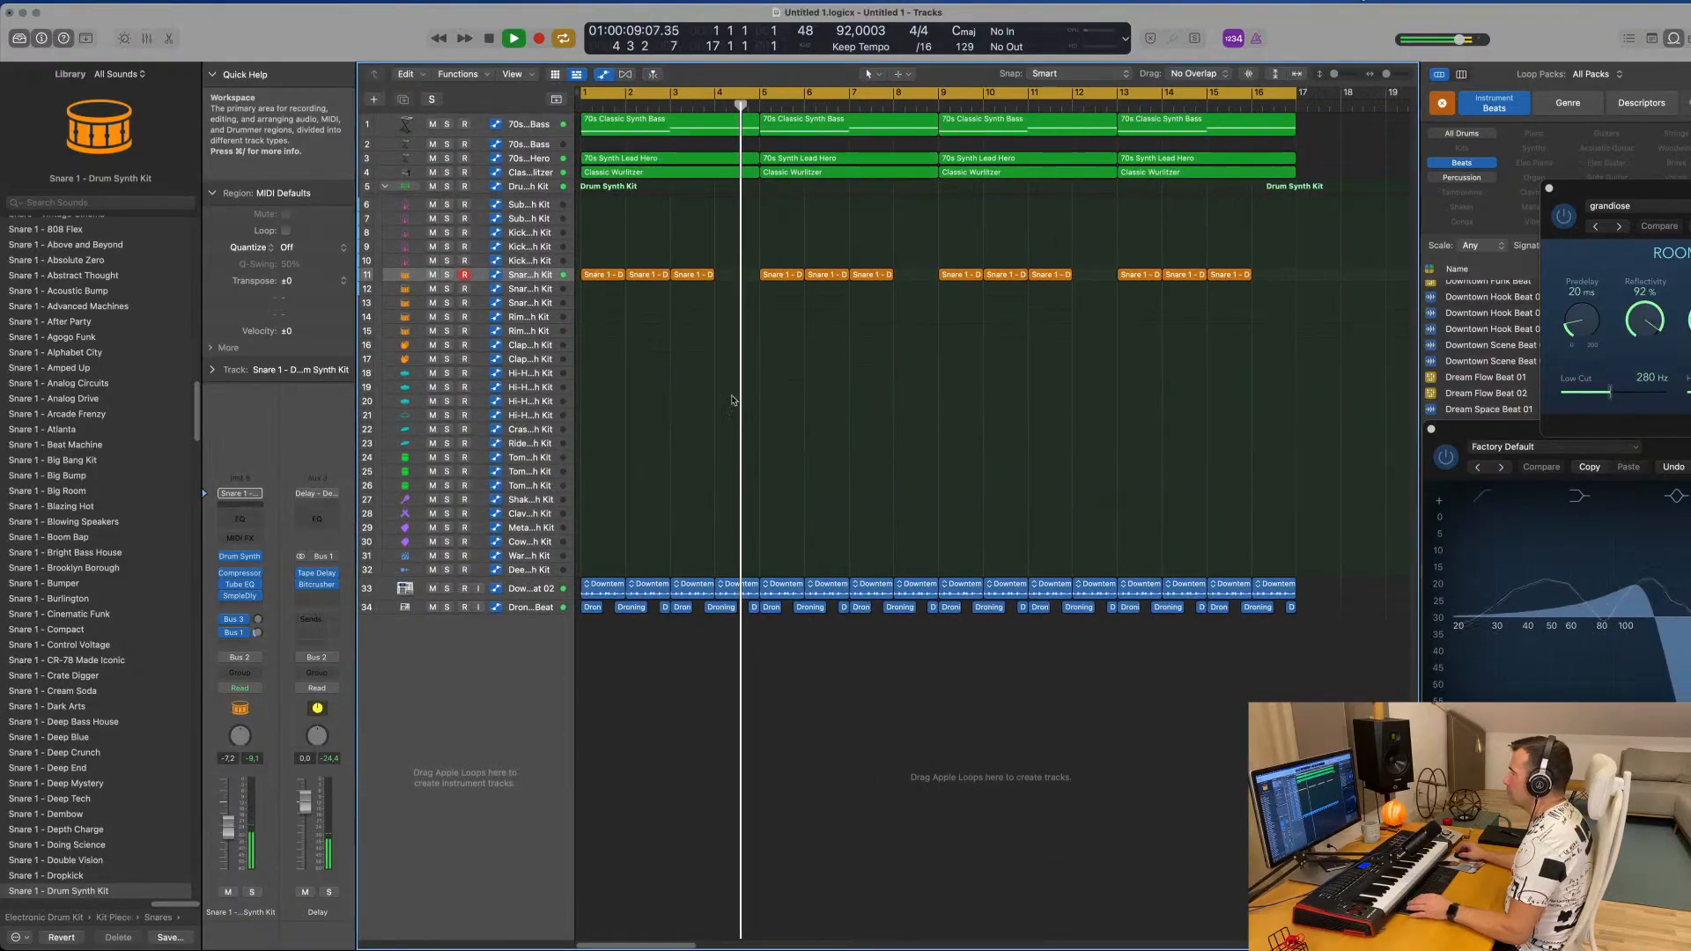
pyautogui.click(603, 274)
pyautogui.moveTo(603, 274); pyautogui.dragTo(610, 372)
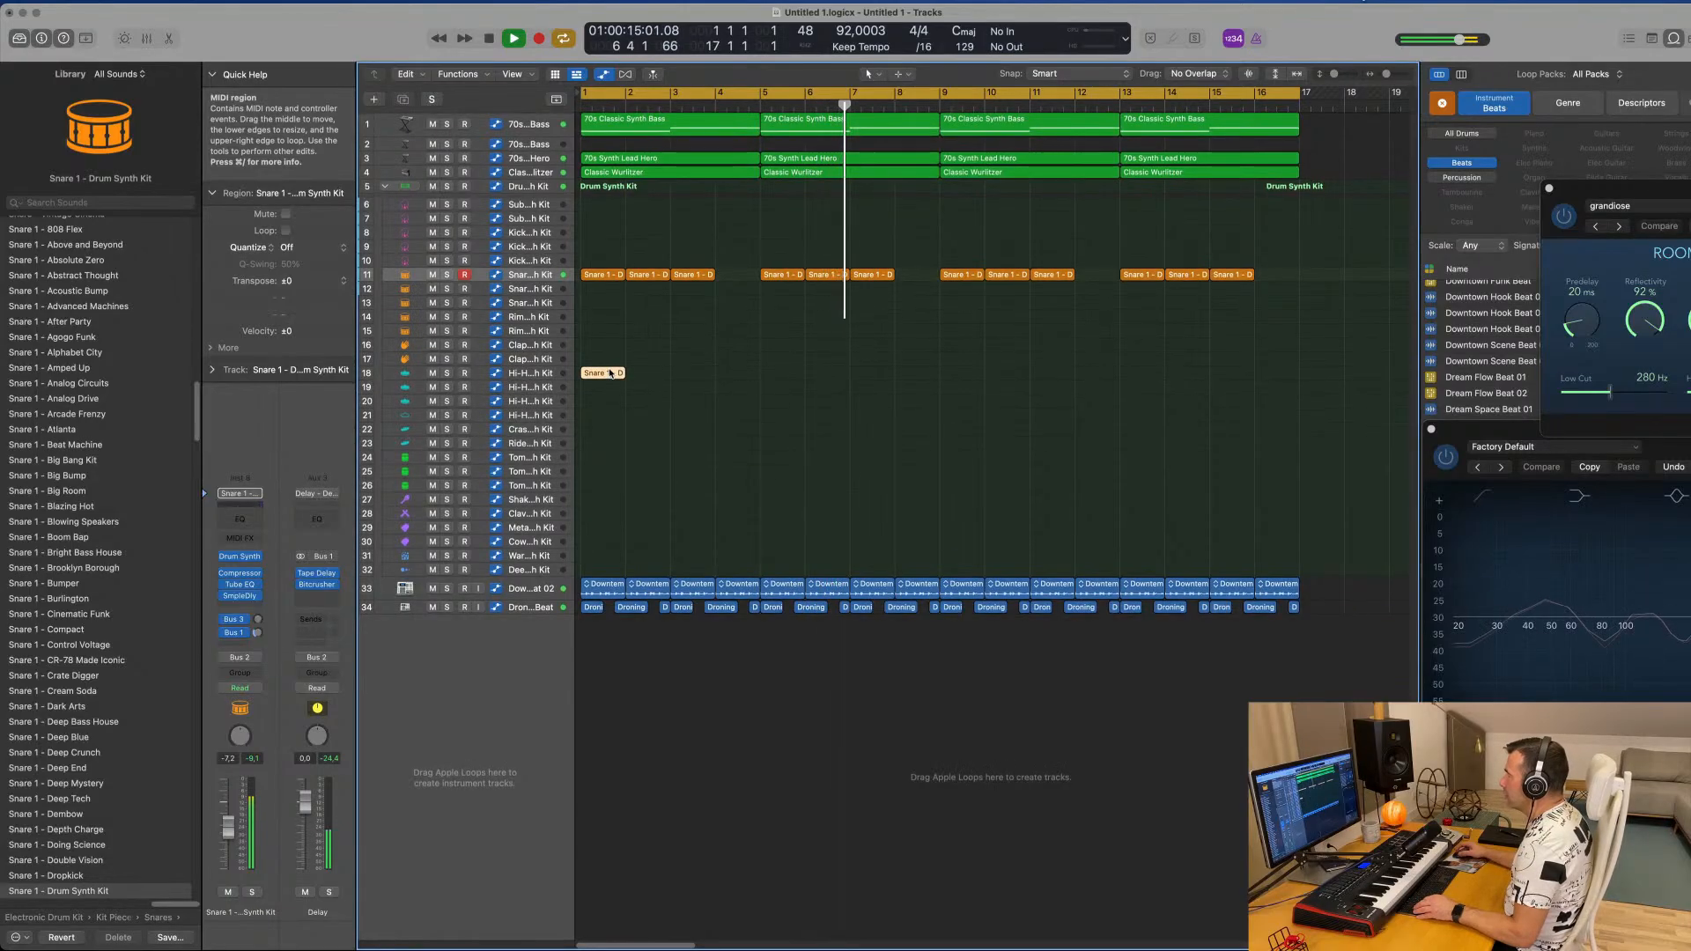
# Open the copied Hi-Hat 1 region in the Piano Roll and delete the second note of each pair.
pyautogui.doubleClick(610, 373)
pyautogui.click(657, 536)
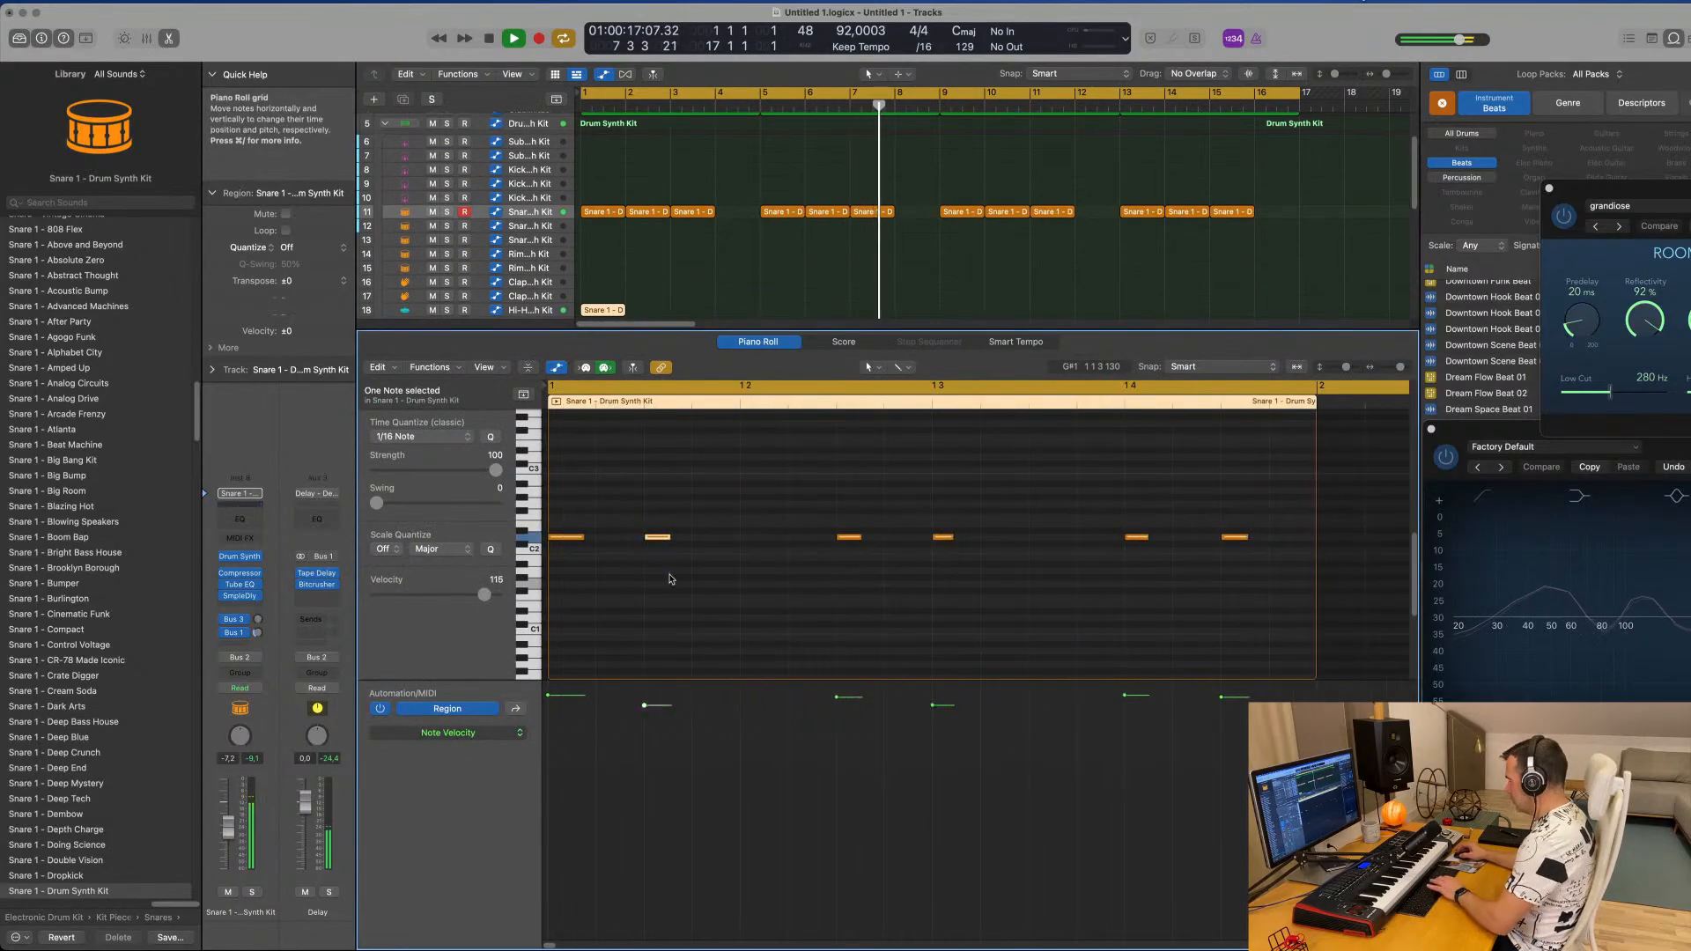
pyautogui.moveTo(911, 500); pyautogui.dragTo(966, 594)
pyautogui.press('Delete')
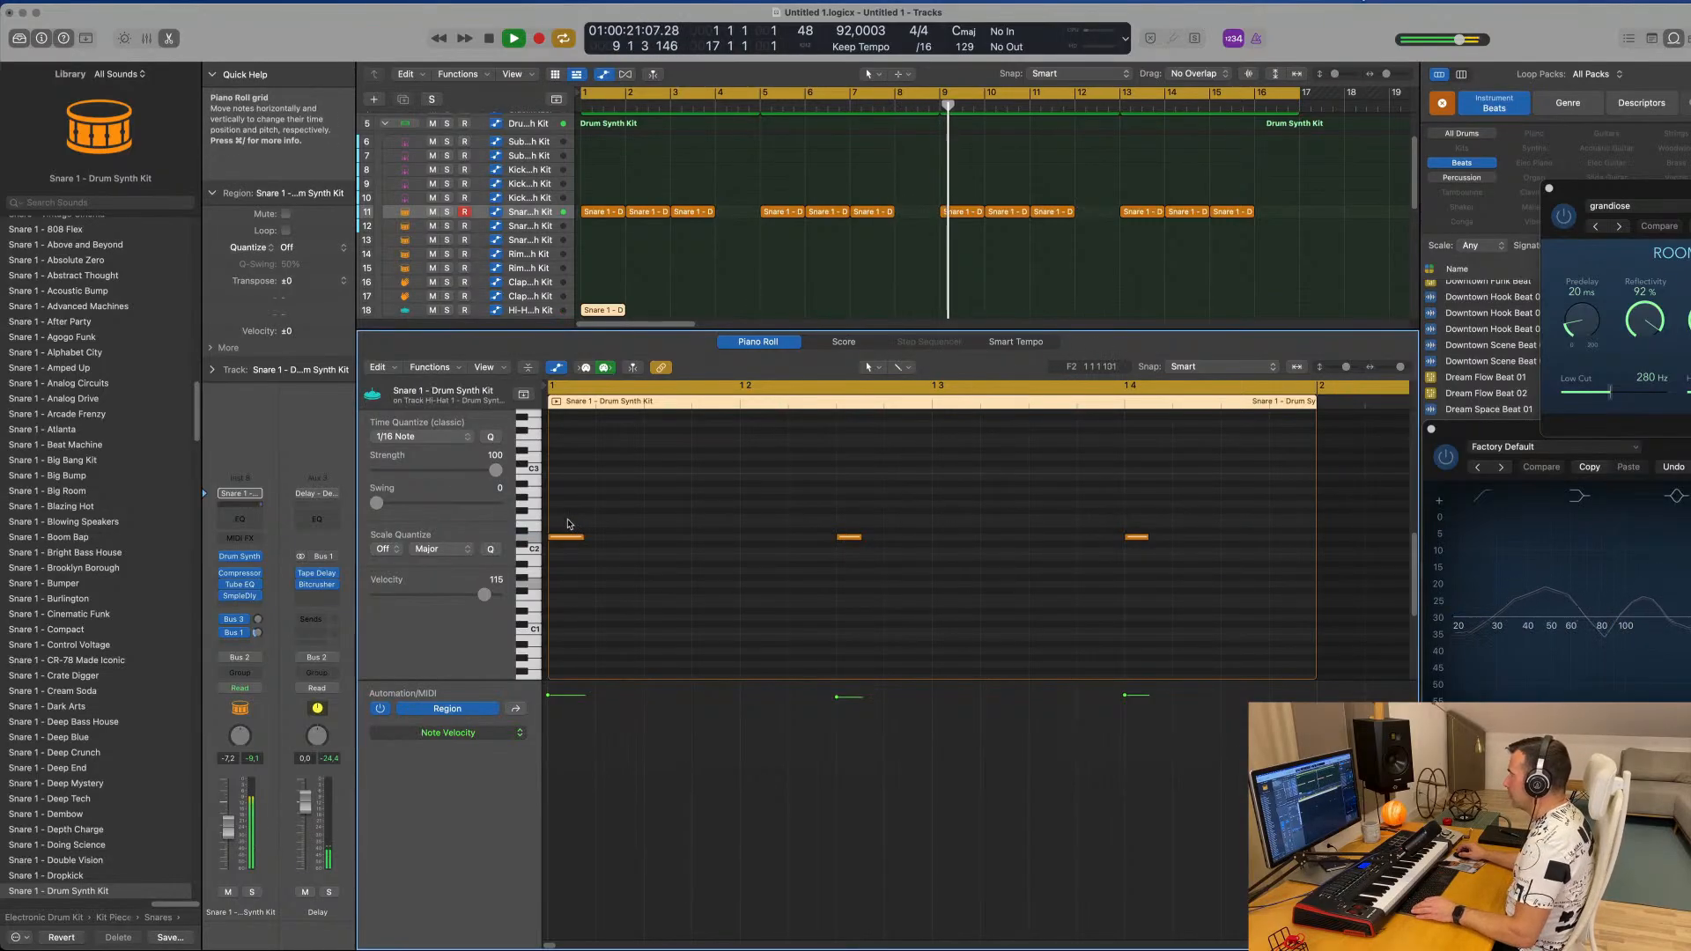
# Shift the three remaining hi-hat notes together half a beat later.
pyautogui.moveTo(568, 523); pyautogui.dragTo(1210, 590)
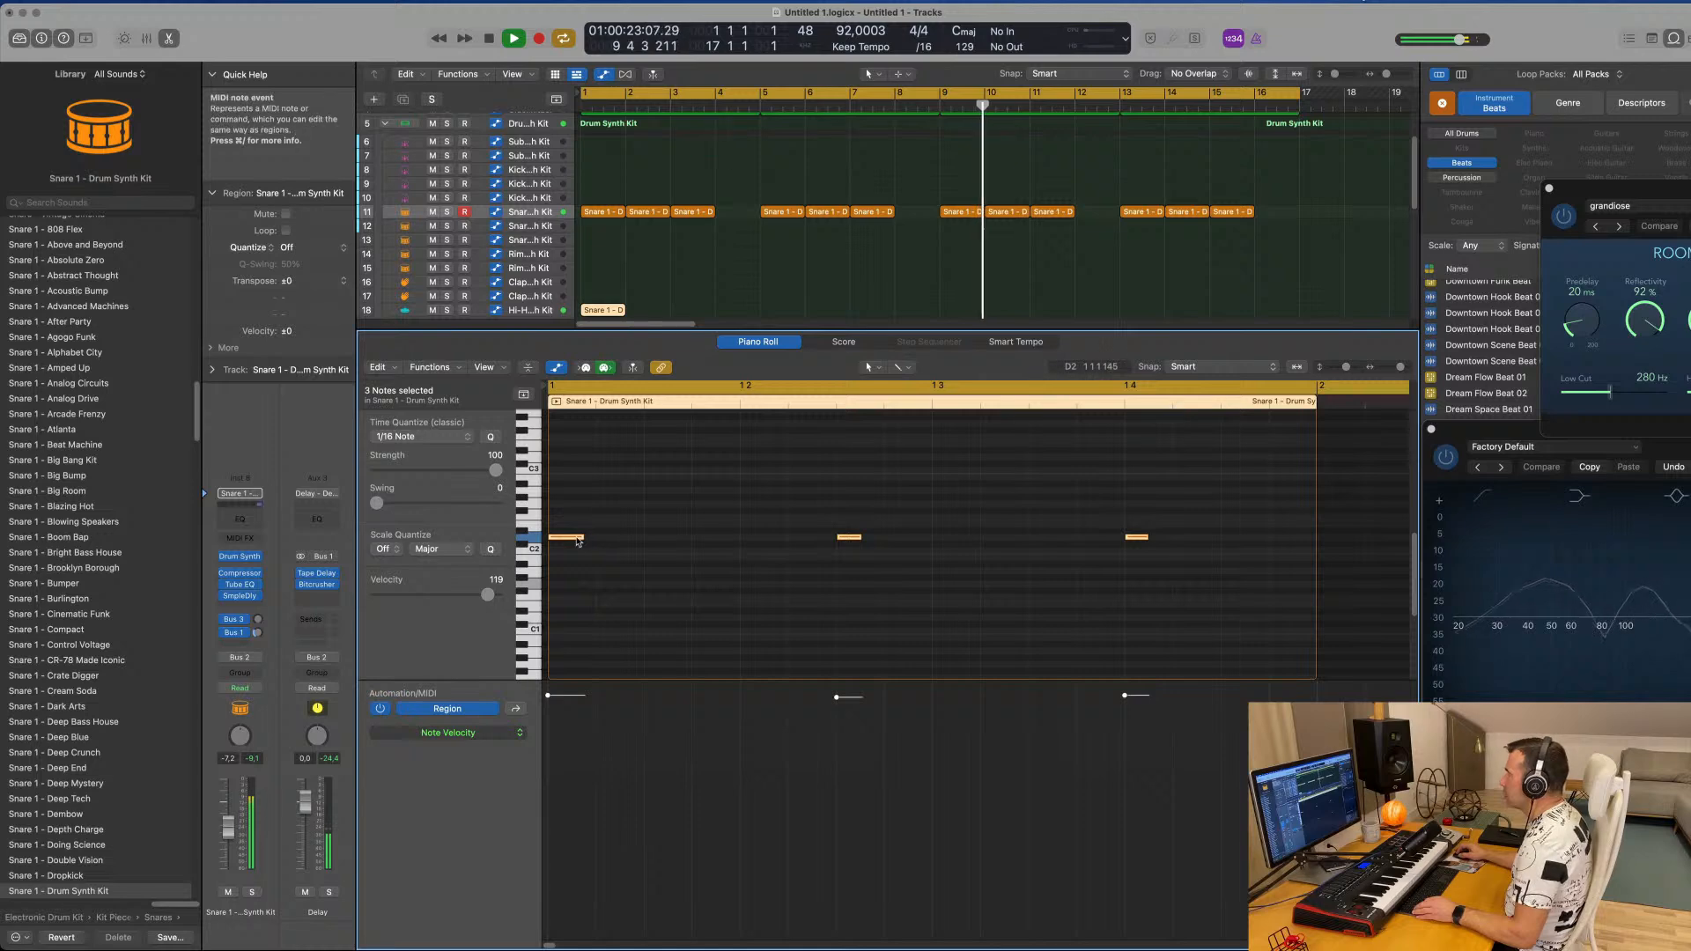
pyautogui.moveTo(578, 540); pyautogui.dragTo(674, 539)
pyautogui.scroll(-5, 721, 553)
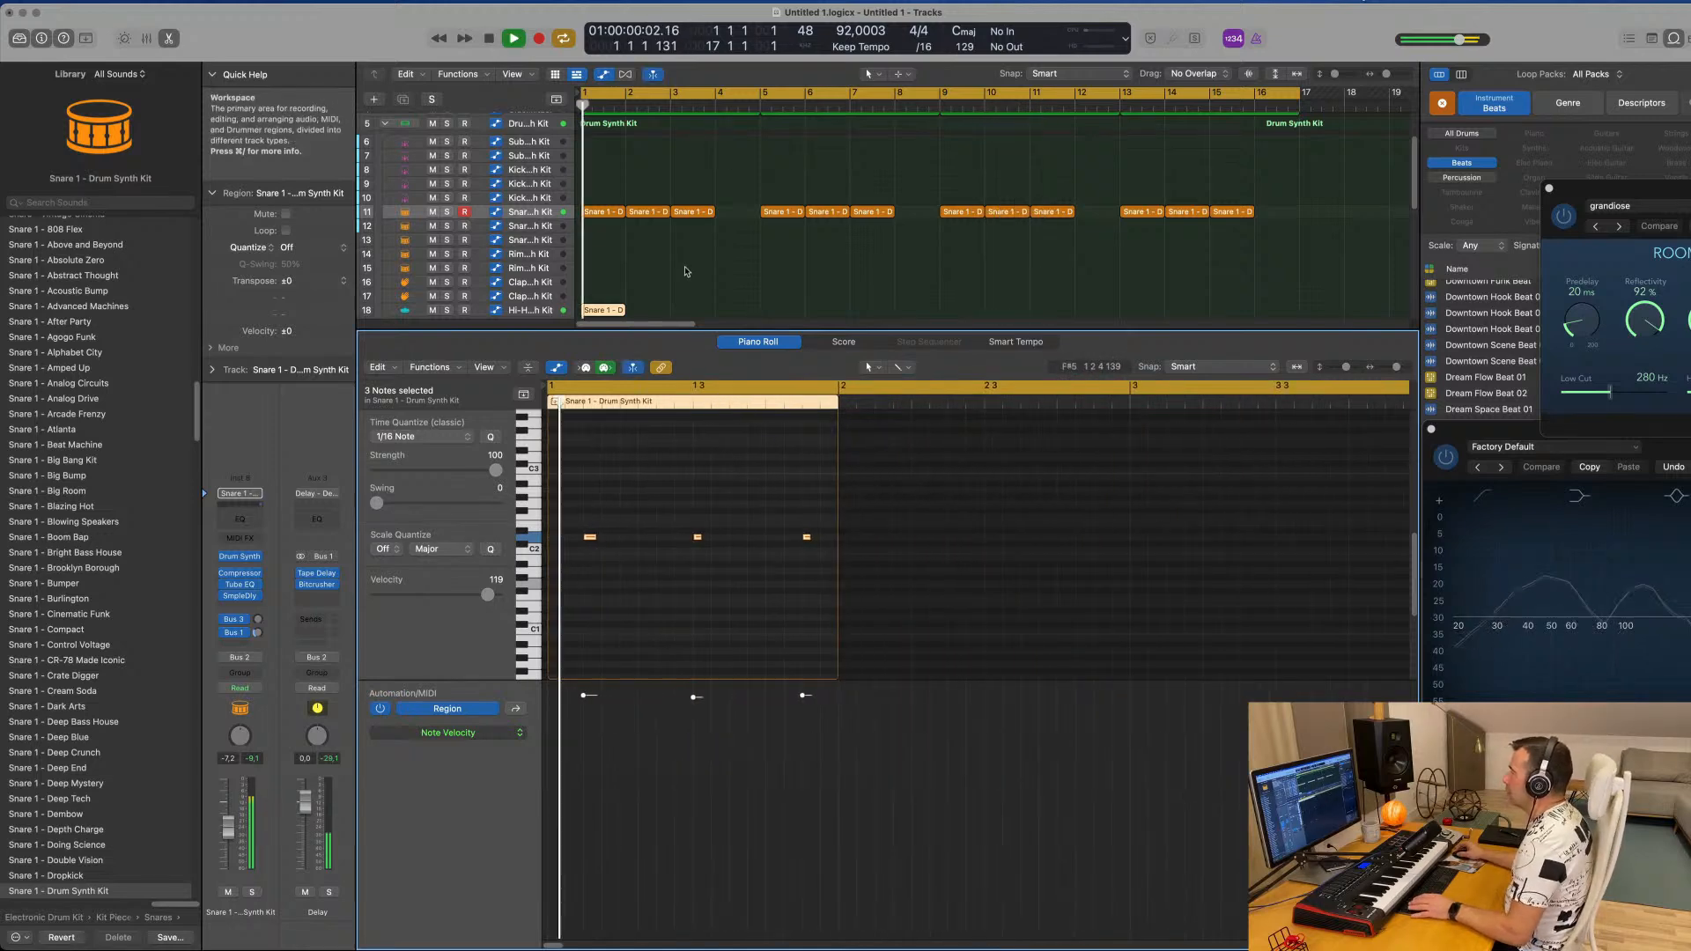
# Place the middle hi-hat note on the off-beat of beat 2 and a copy of it on the off-beat of beat 3.
pyautogui.press('space')
pyautogui.click(688, 529)
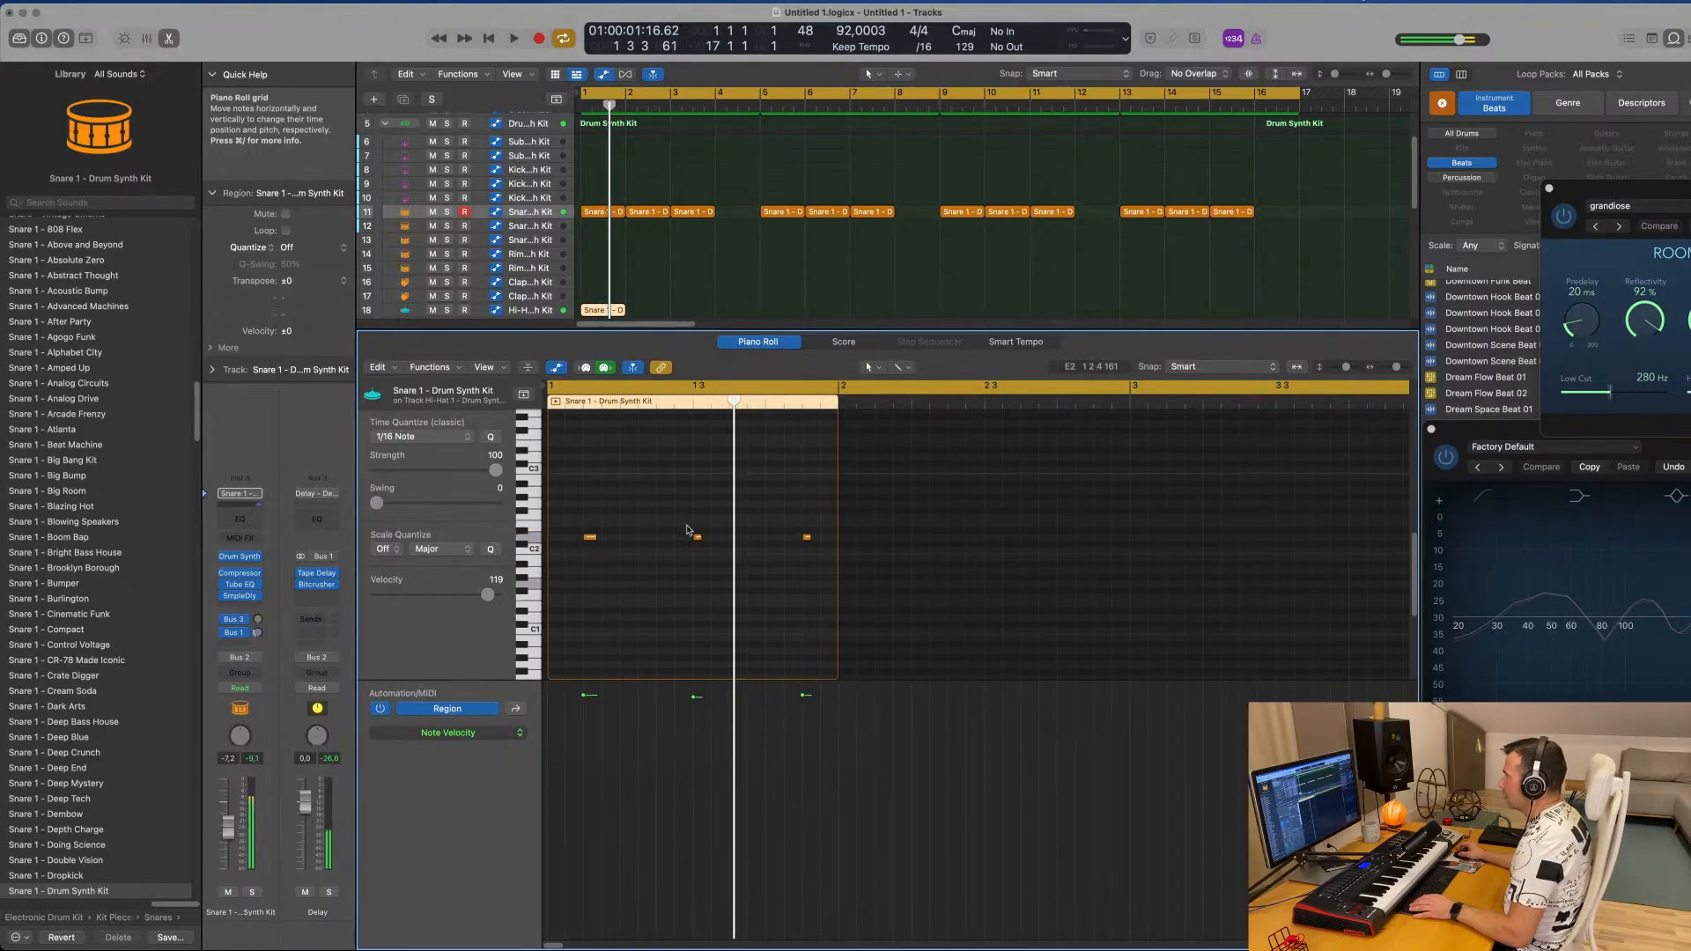
pyautogui.moveTo(698, 539); pyautogui.dragTo(737, 539)
pyautogui.press('space')
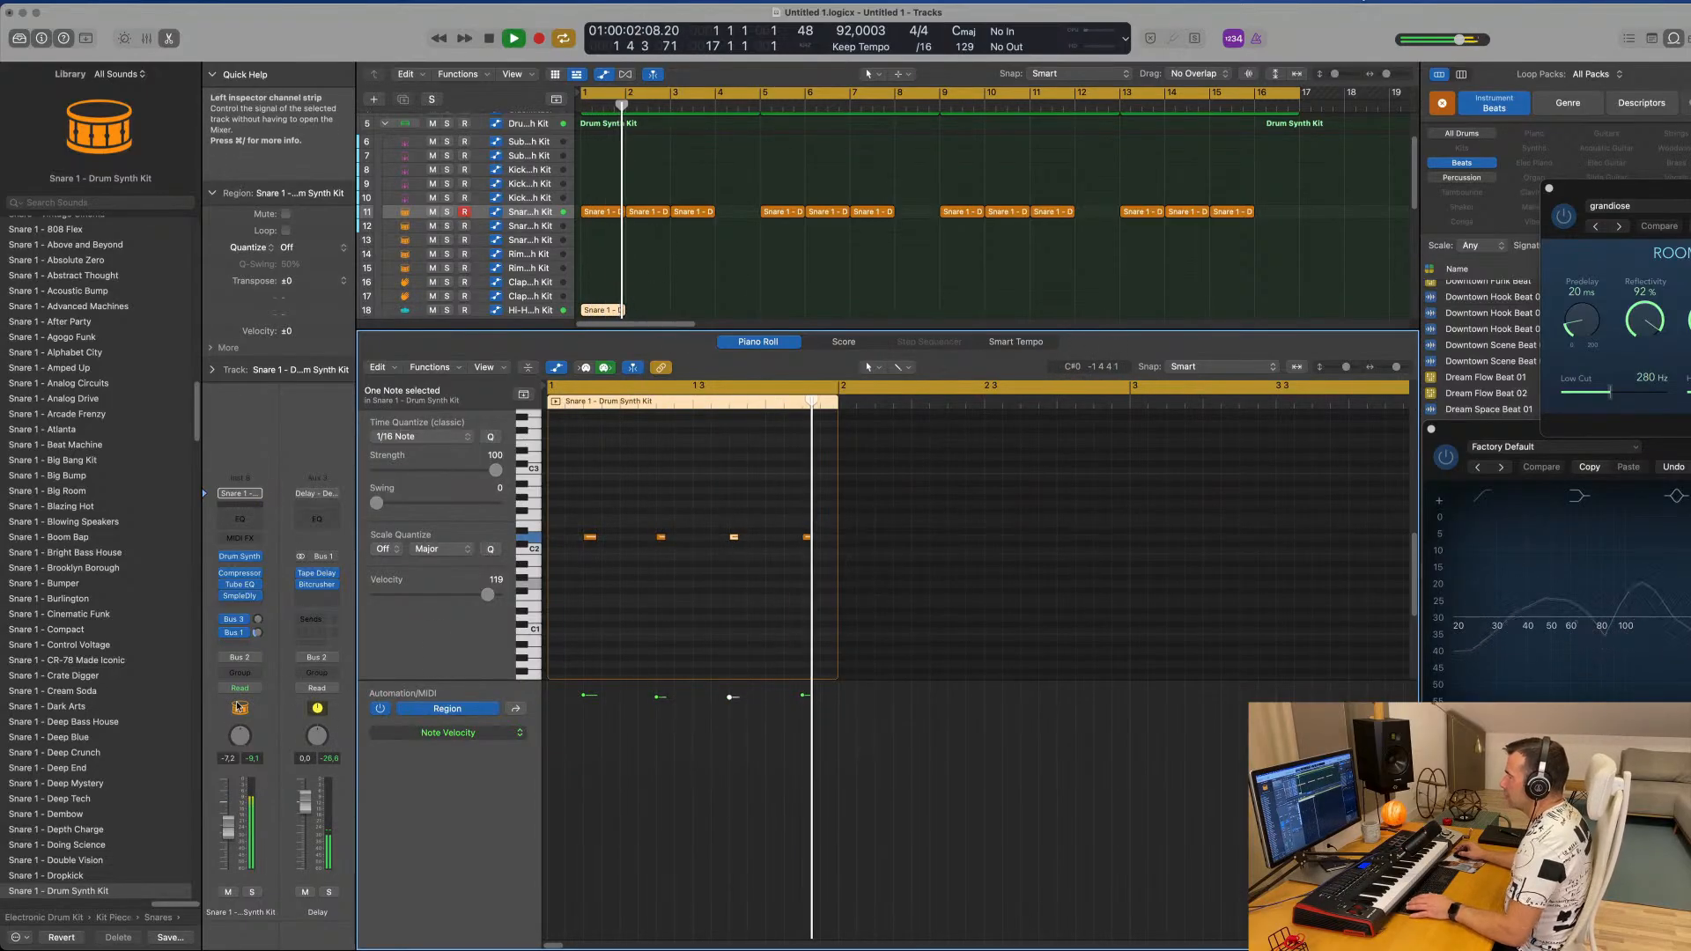
# Turn solo on and back off for Snare 1, and select the Hi-Hat 1 track with its region.
pyautogui.click(252, 892)
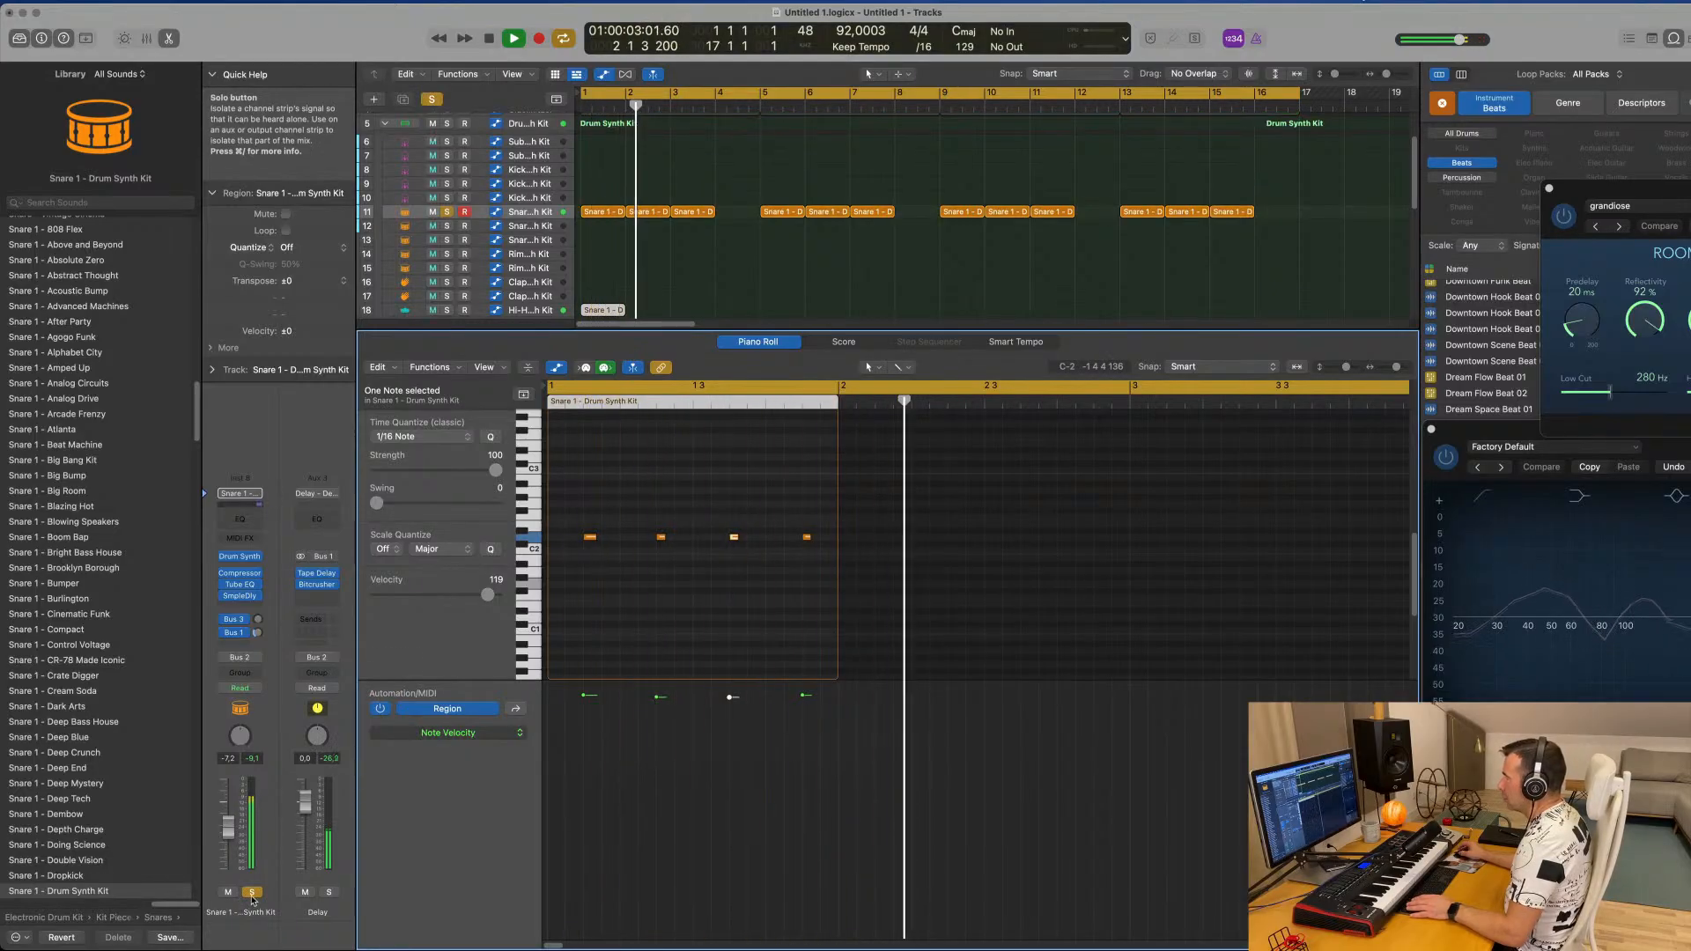
pyautogui.click(252, 894)
pyautogui.click(602, 310)
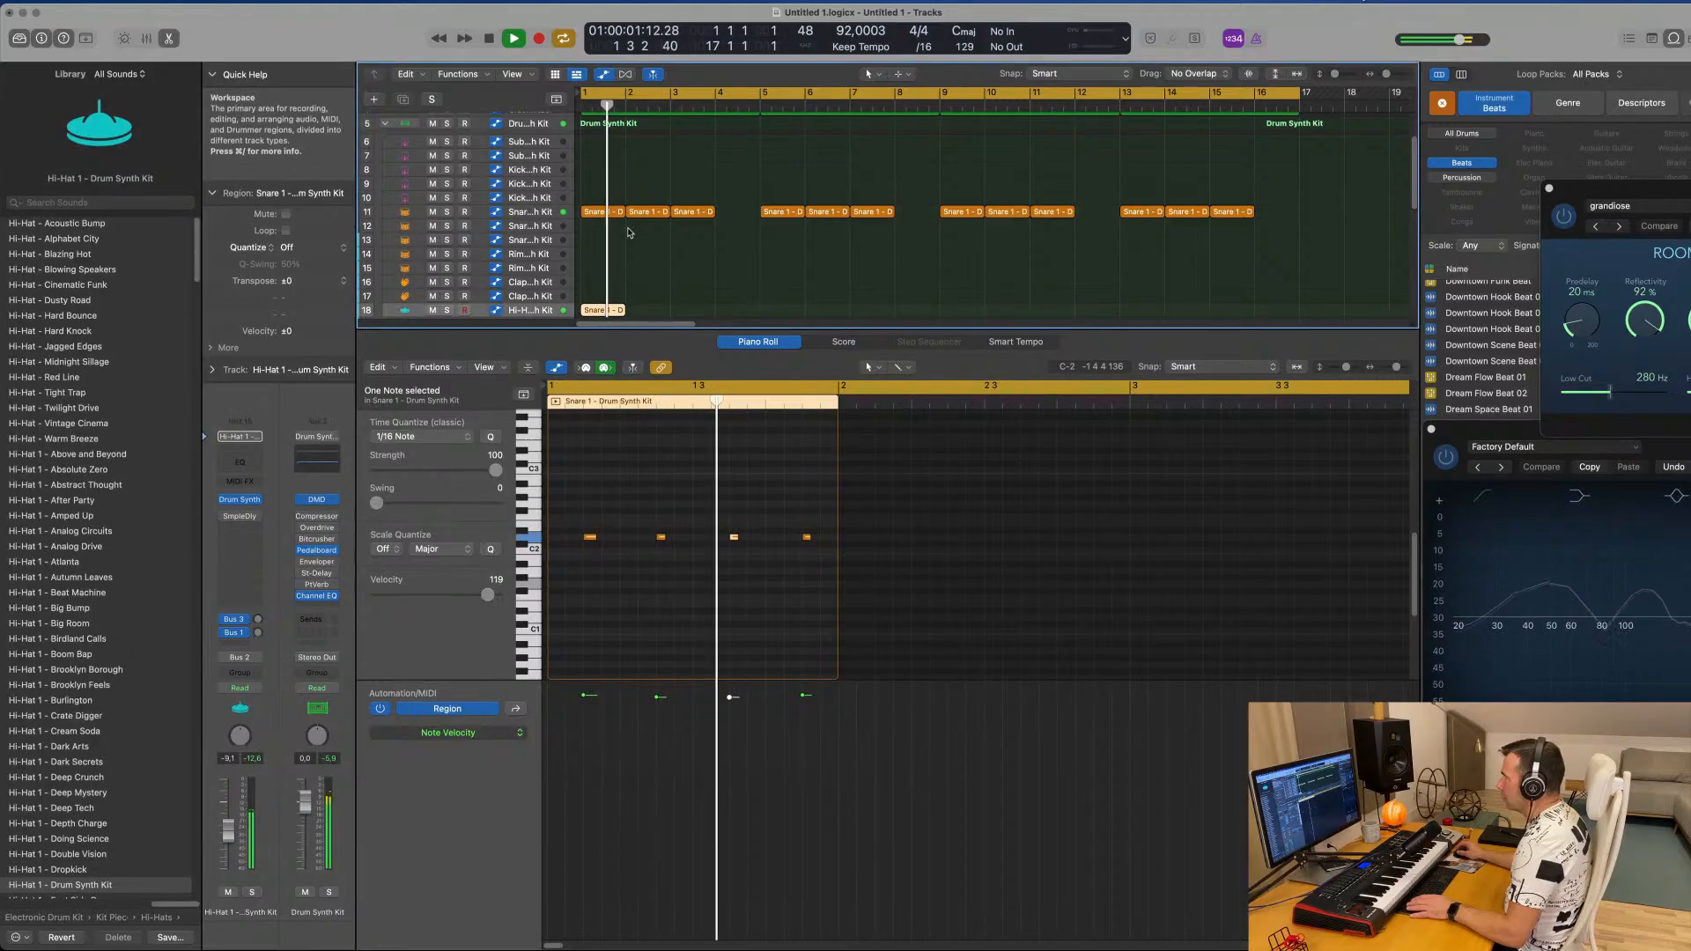
# Raise the Hi-Hat 1 track's volume to -5.2 dB and audition it briefly in solo during playback.
pyautogui.press('space')
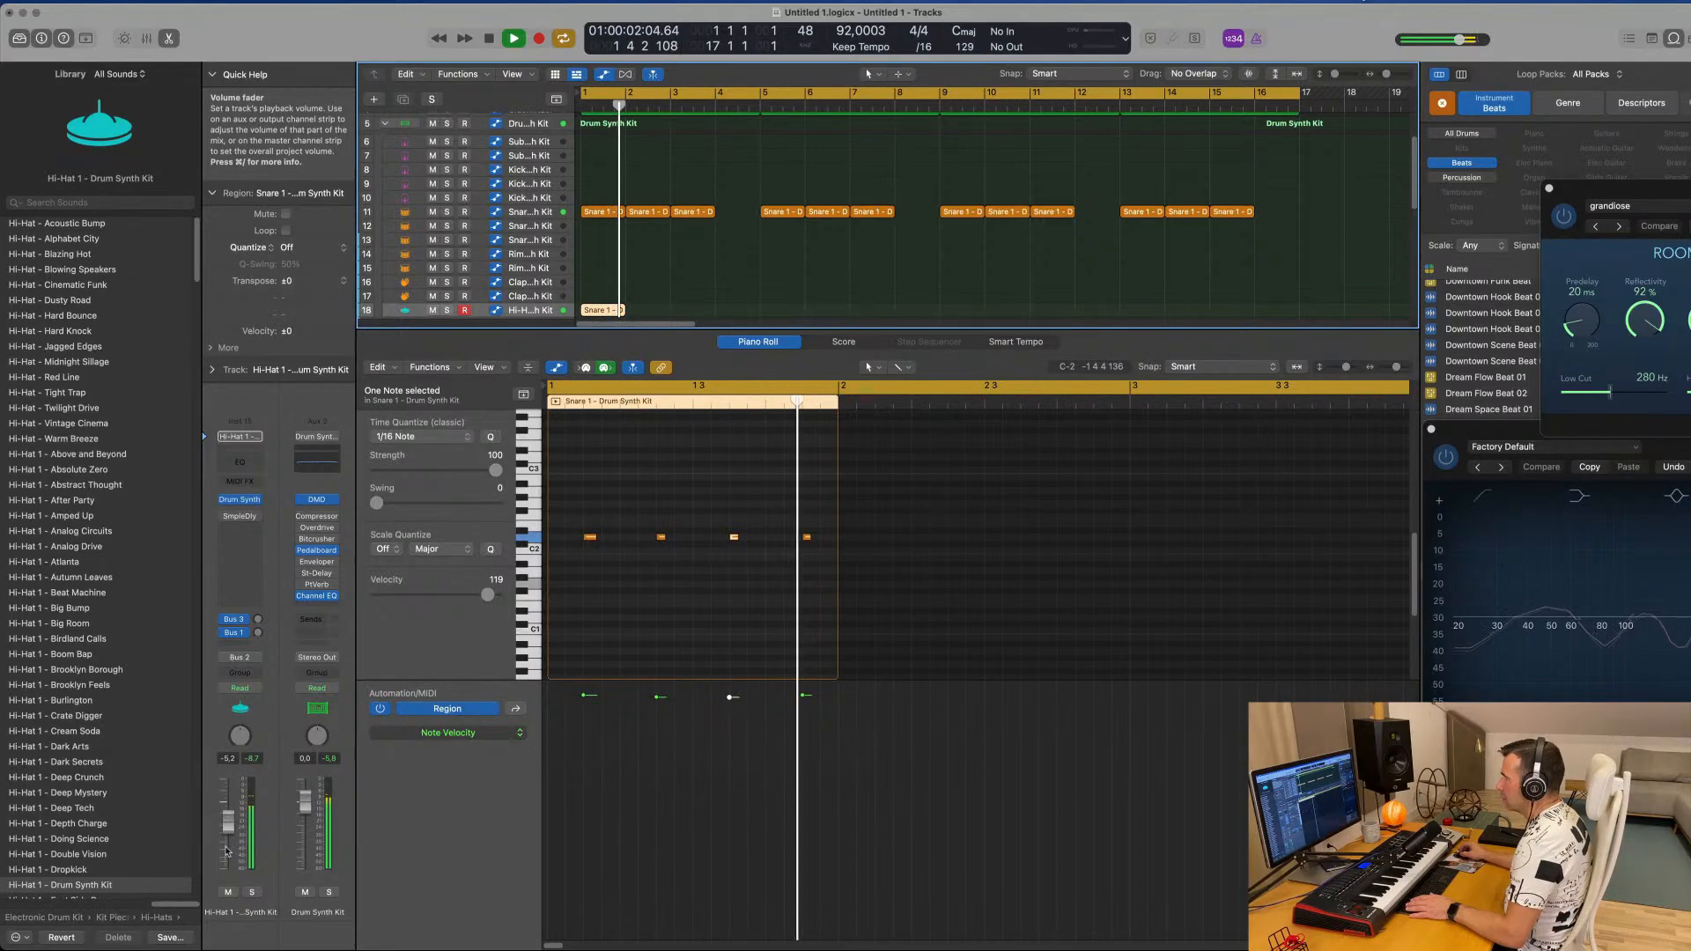
pyautogui.click(253, 894)
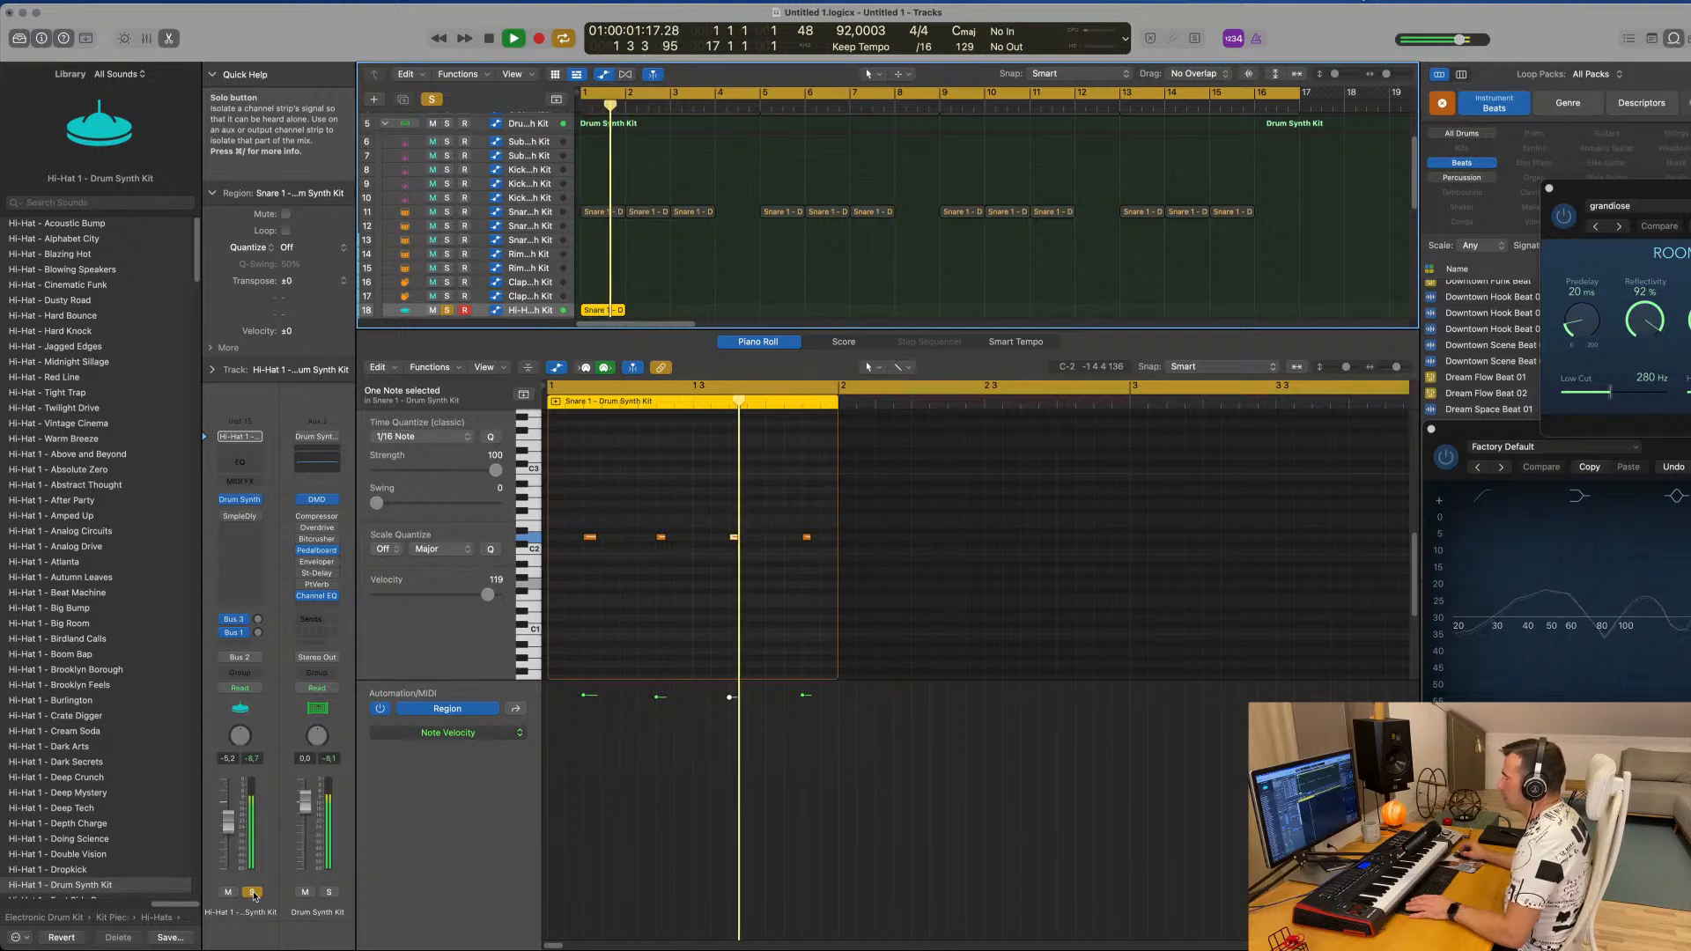
pyautogui.click(253, 894)
# Load the Hi-Hat 2 - Midtown Summer patch from the sound library onto the hi-hat track.
pyautogui.scroll(-5, 105, 626)
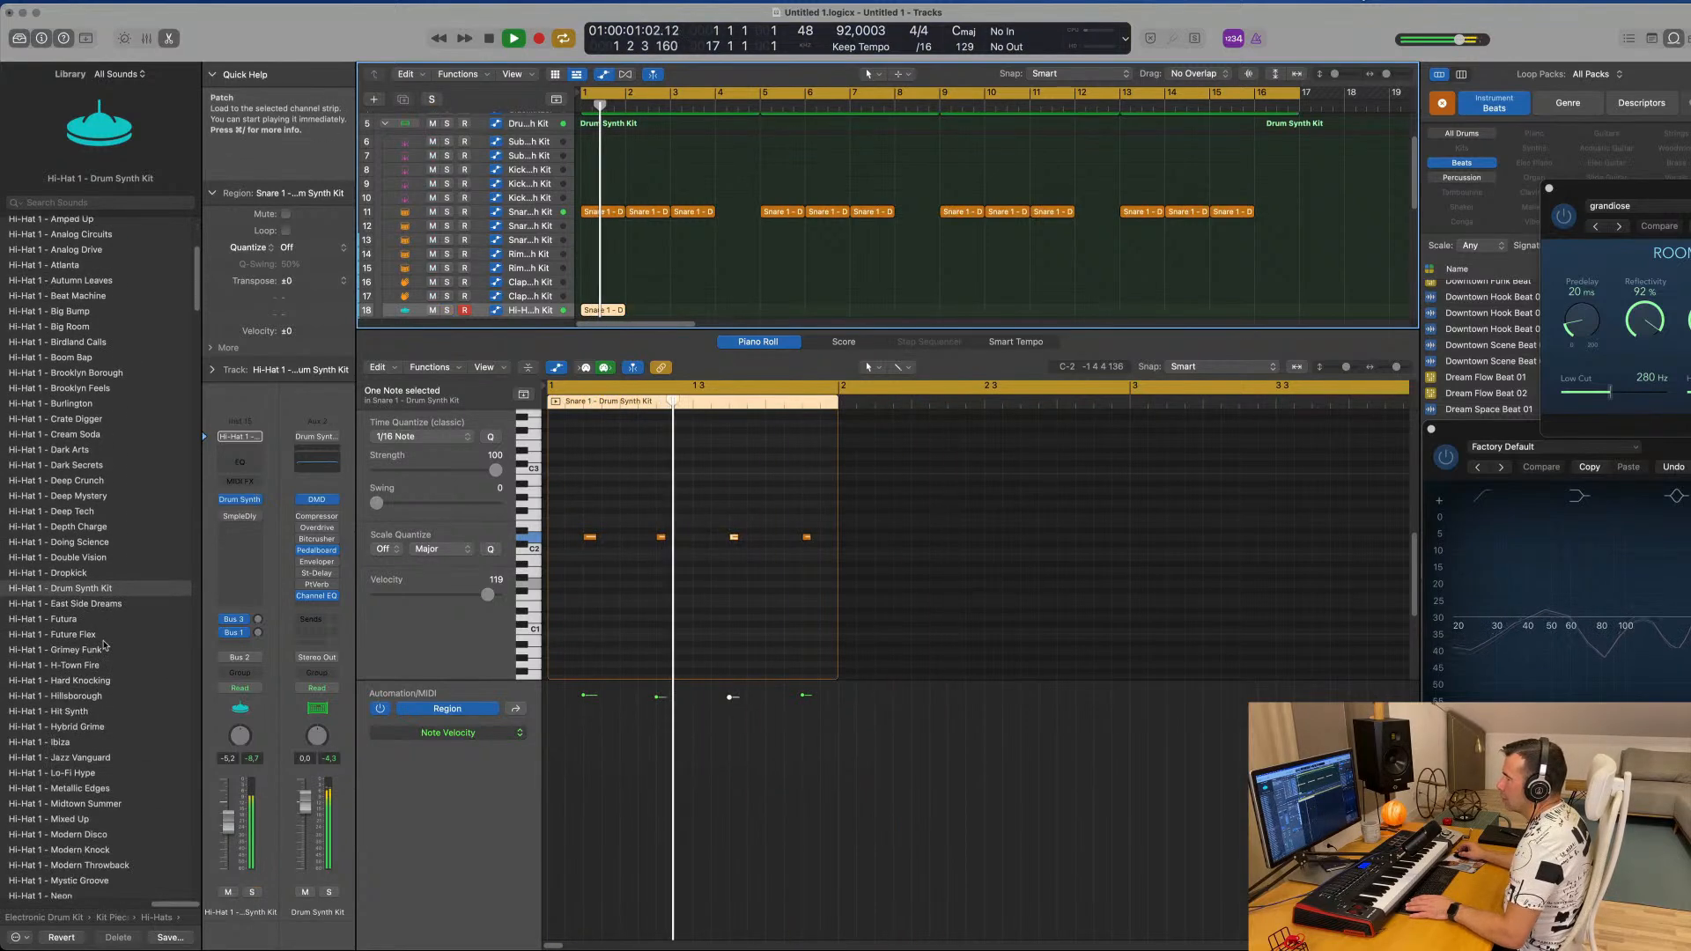
pyautogui.scroll(5, 104, 646)
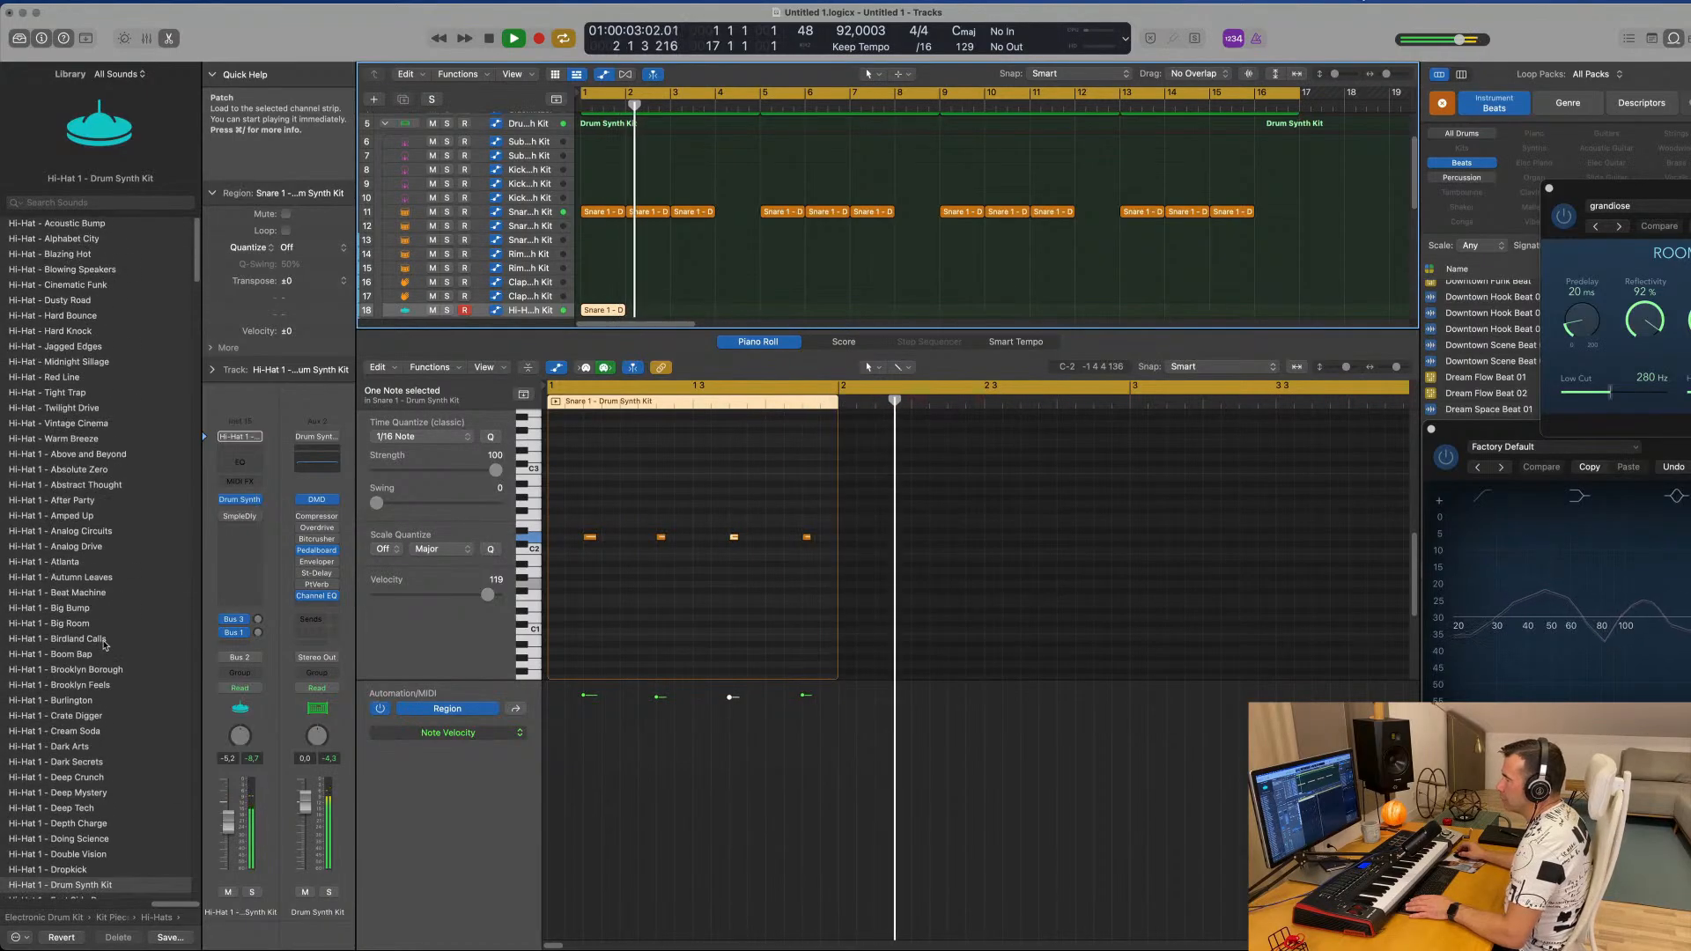
pyautogui.scroll(-7, 105, 646)
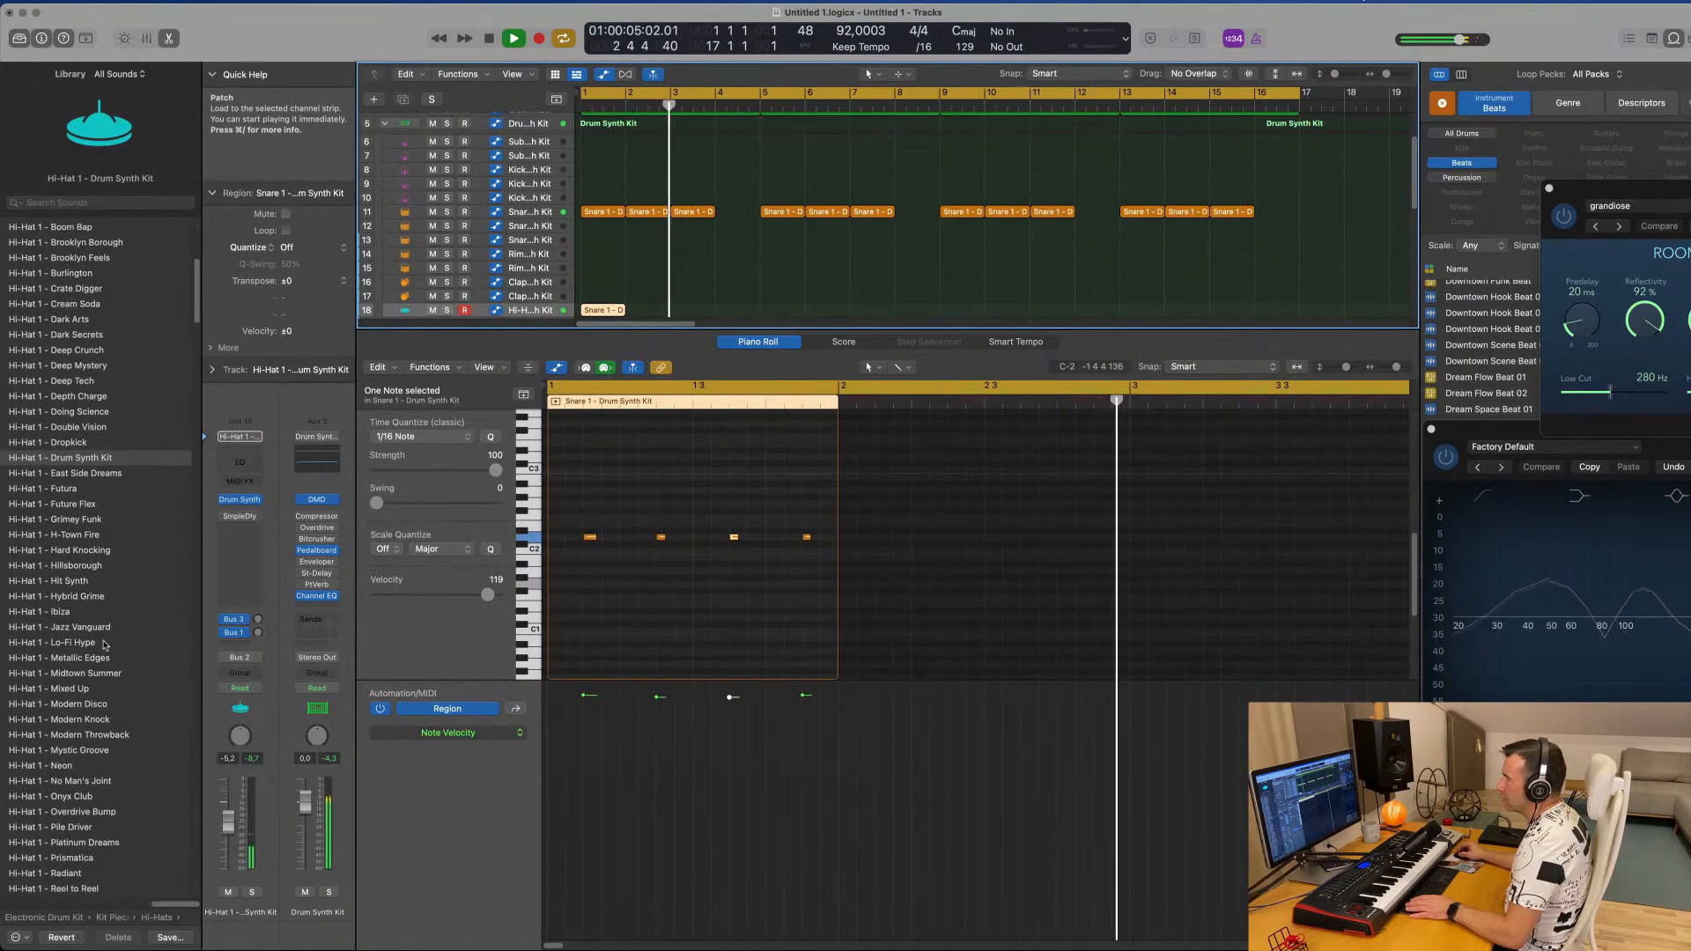
pyautogui.scroll(7, 107, 645)
pyautogui.scroll(-8, 123, 573)
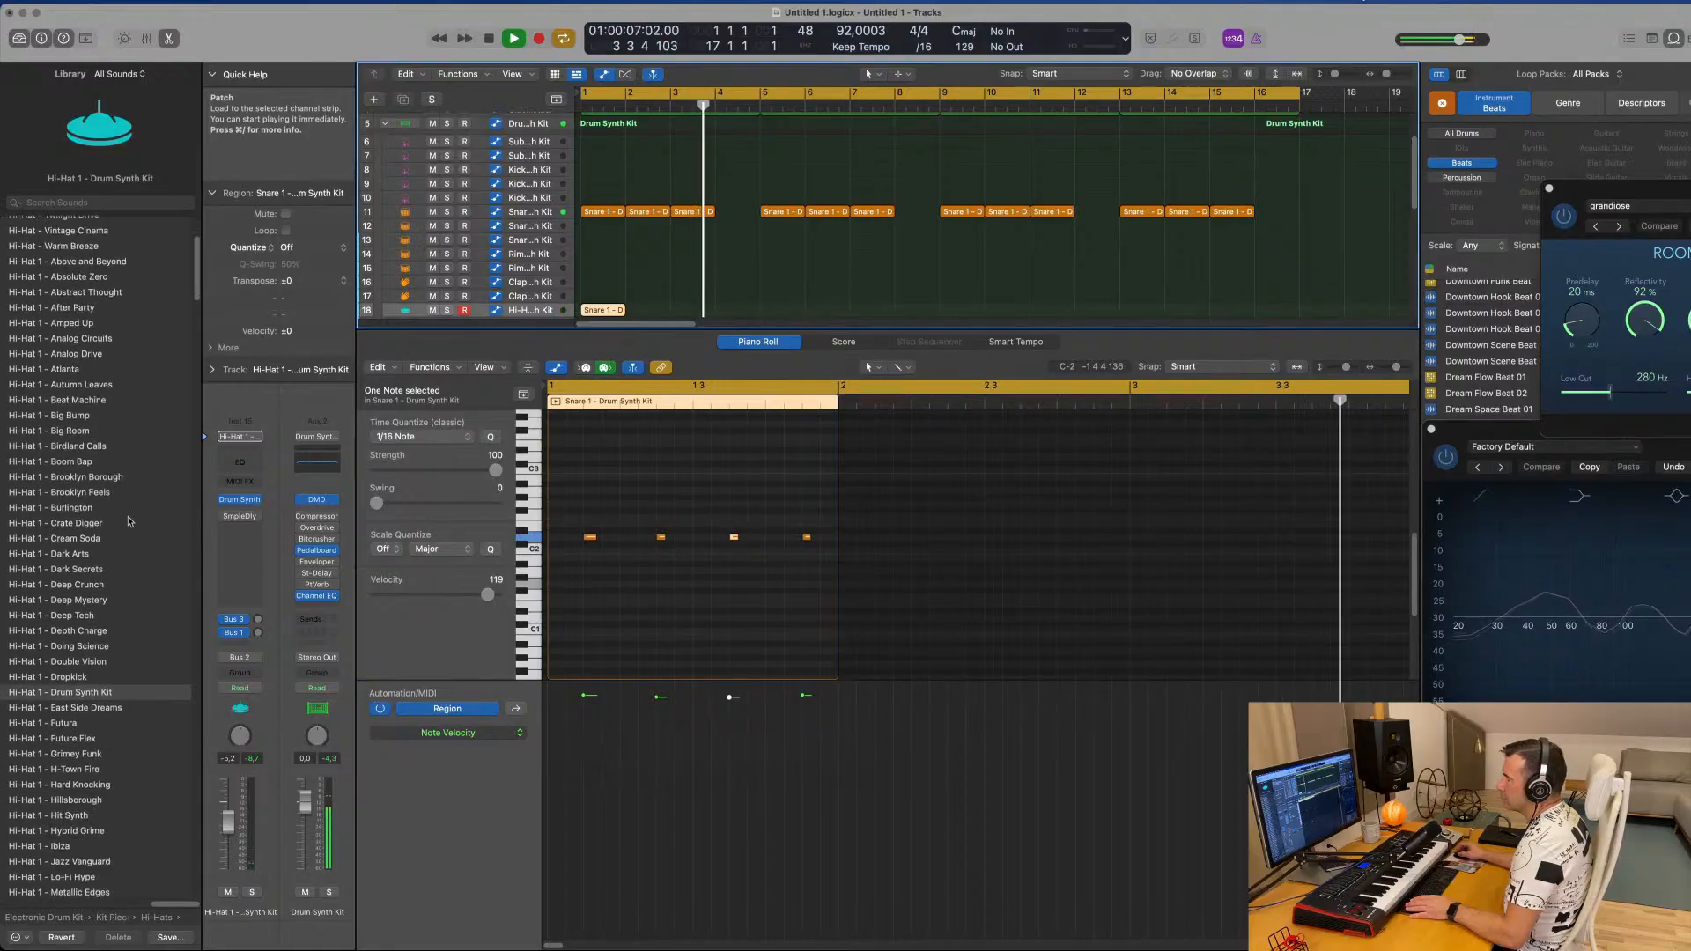
pyautogui.scroll(-14, 134, 505)
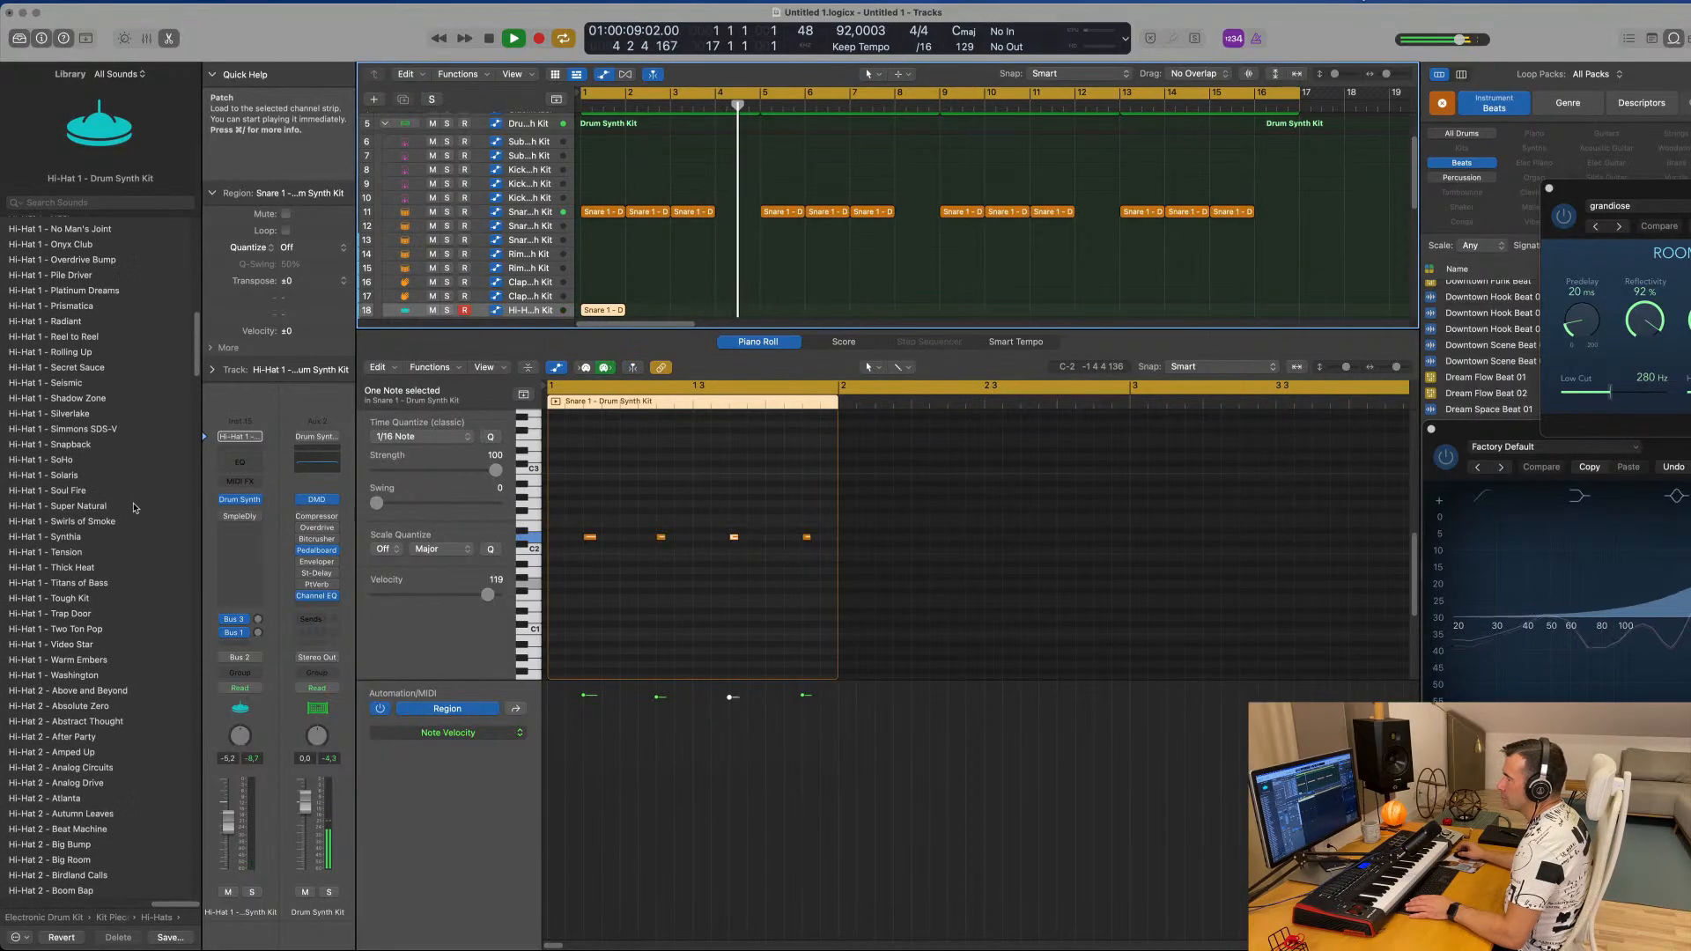
pyautogui.scroll(-3, 135, 524)
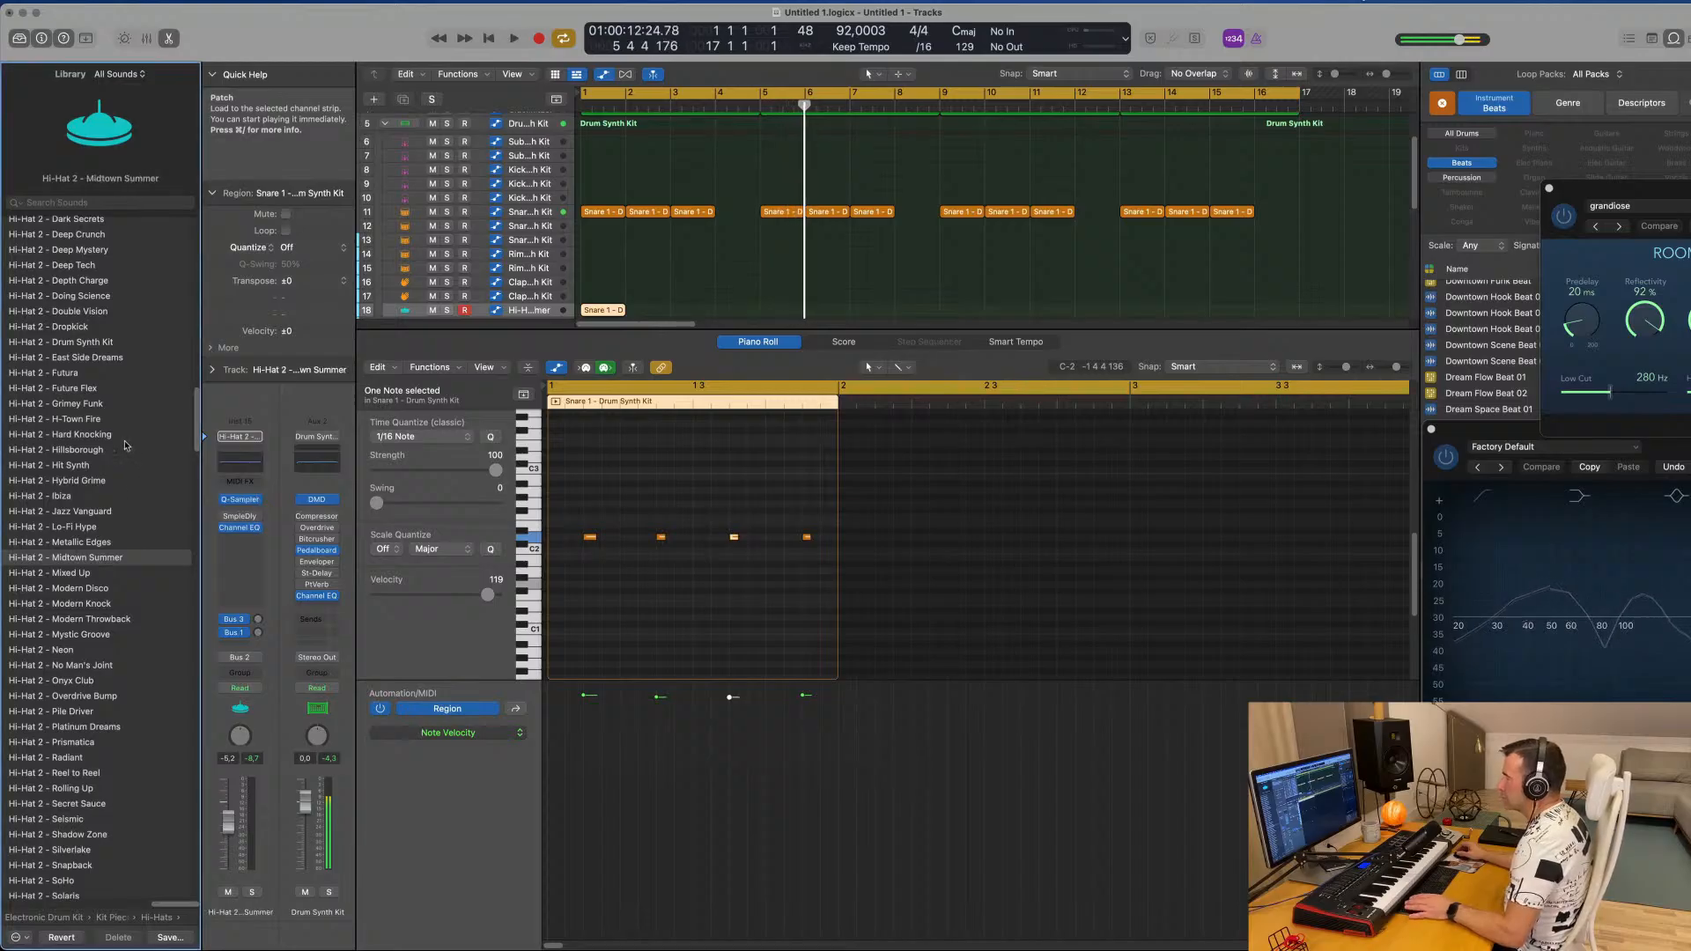
# Repeat the one-bar hi-hat region 15 times so the pattern fills bars 1 to 16.
pyautogui.press('space')
pyautogui.click(609, 309)
pyautogui.press('space')
pyautogui.press('space')
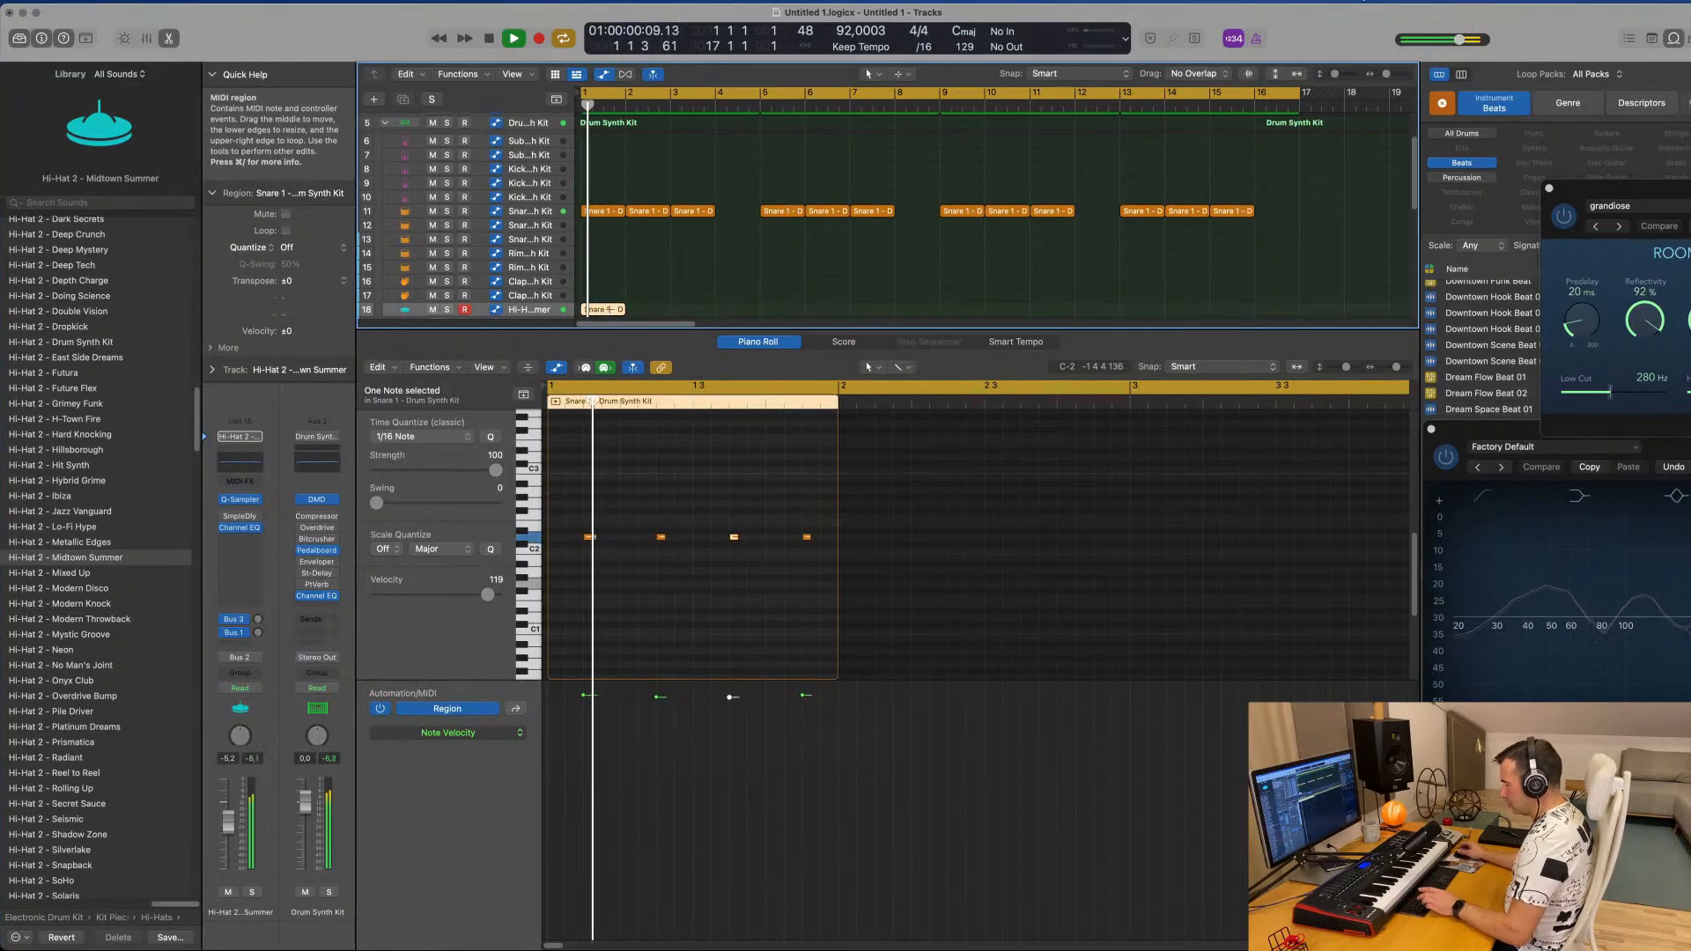
pyautogui.press('super+r')
pyautogui.press('super+r')
pyautogui.press('super+r')
pyautogui.press('super+r')
pyautogui.press('super+r')
pyautogui.press('super+r')
pyautogui.press('super+r')
pyautogui.press('super+r')
pyautogui.press('super+r')
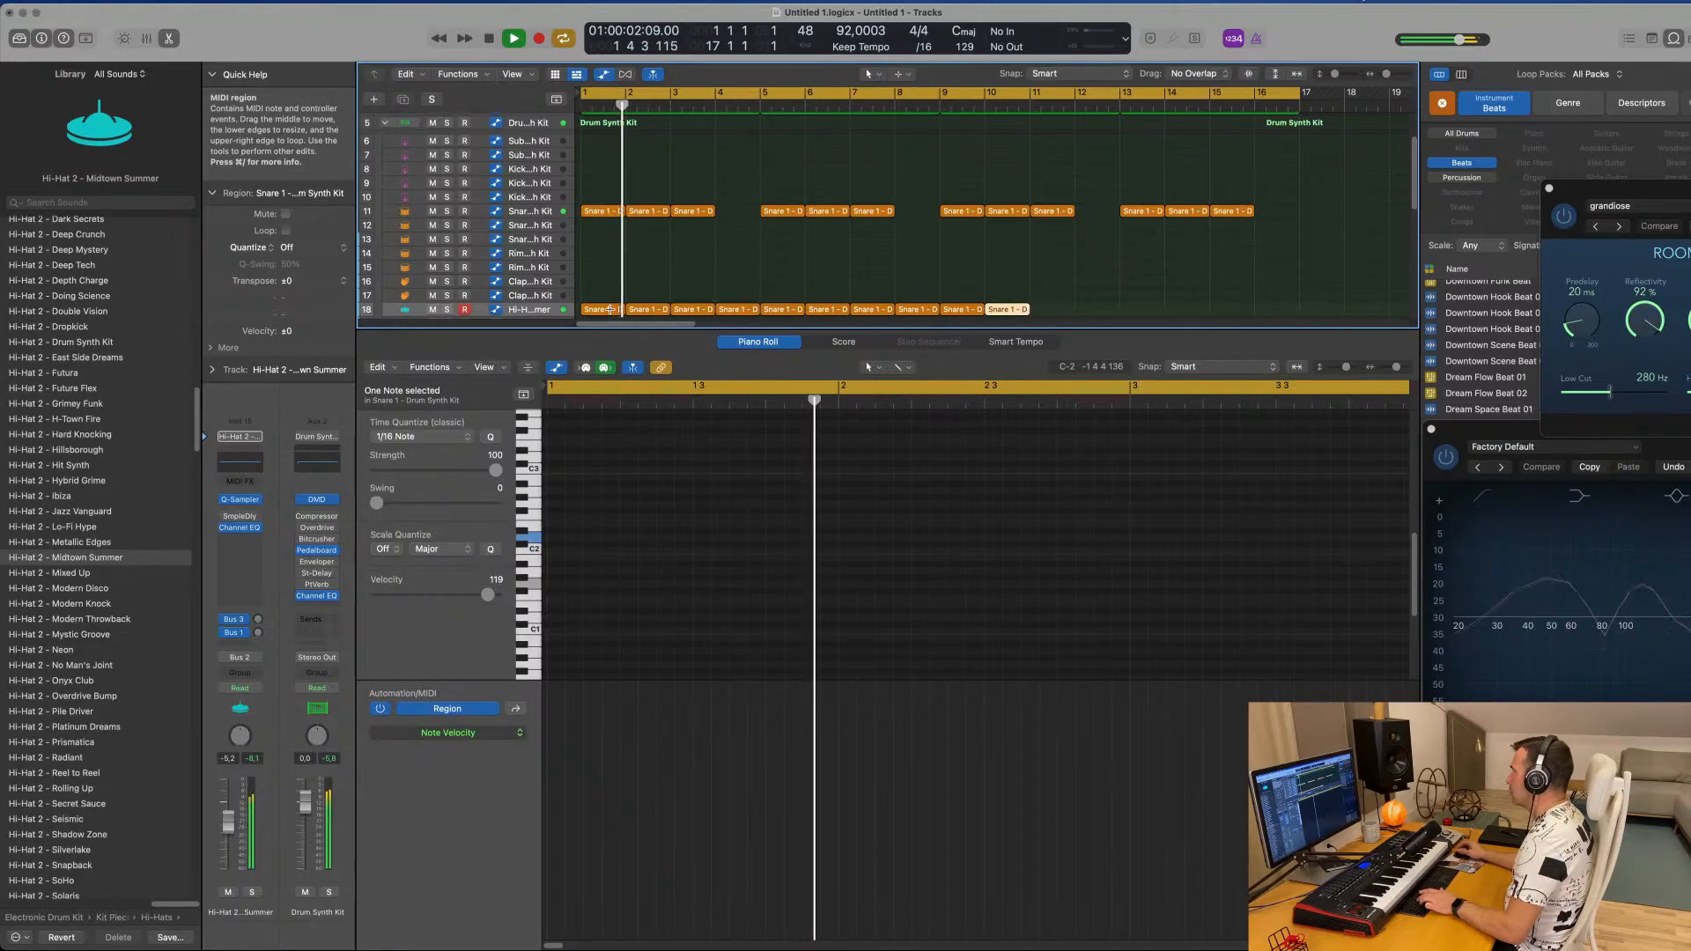
pyautogui.press('super+r')
pyautogui.press('super+r')
pyautogui.press('super+r')
pyautogui.press('super+r')
pyautogui.press('super+r')
pyautogui.press('super+r')
pyautogui.press('space')
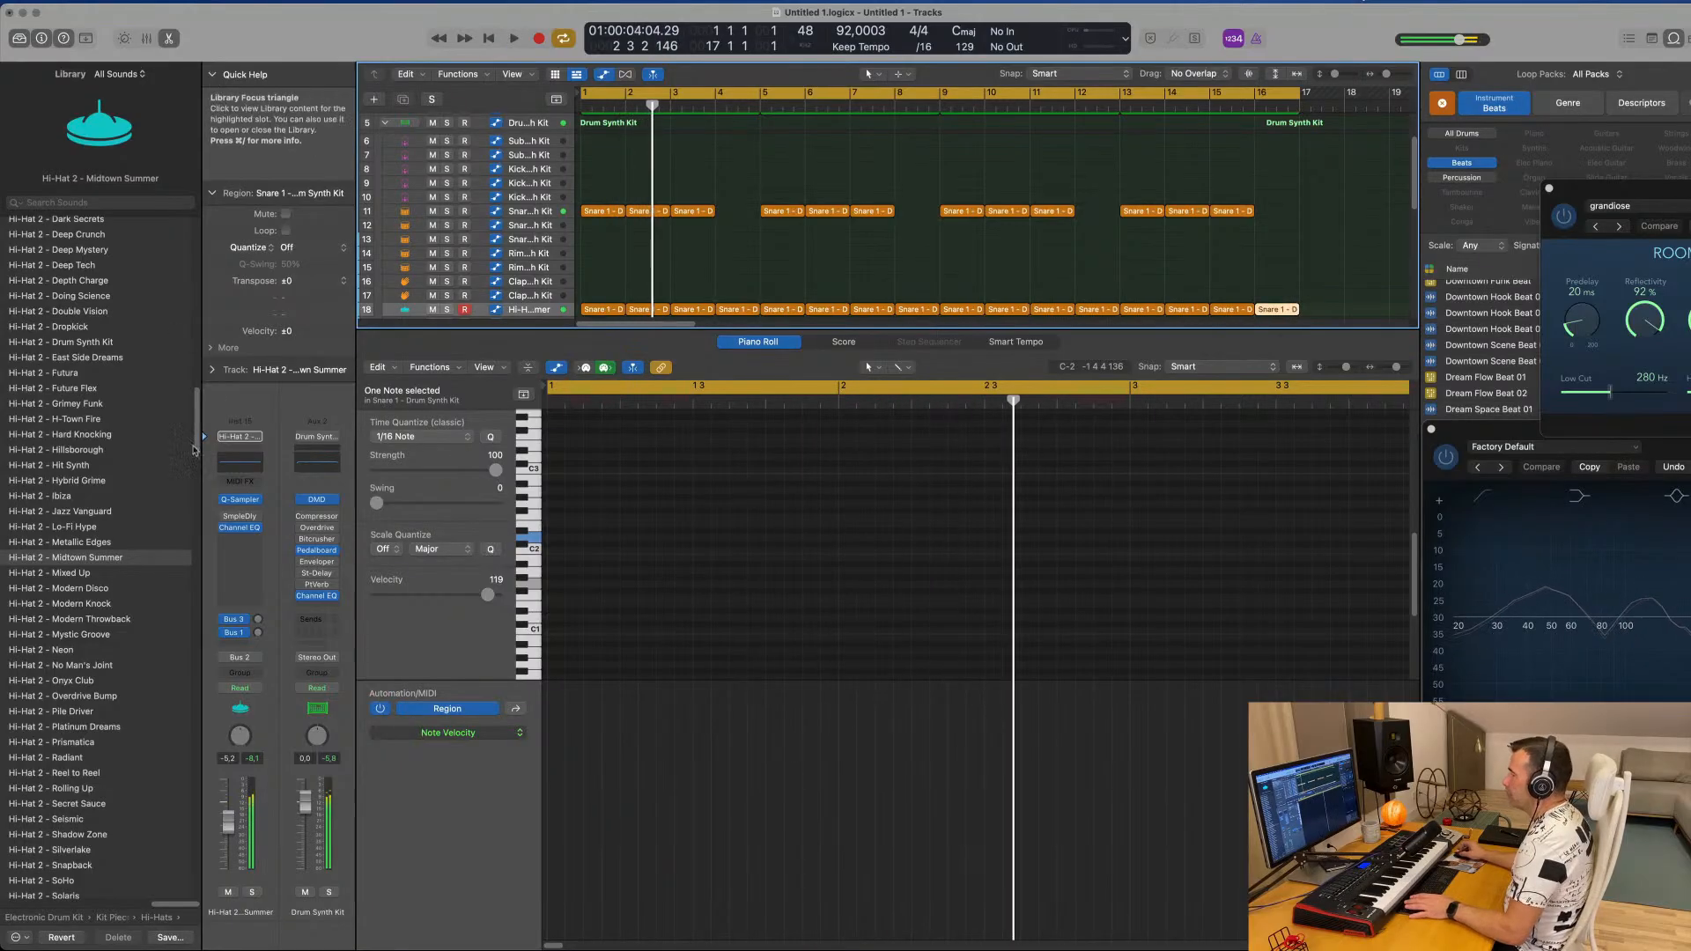
# Load the Hi-Hat Closed - Modern TR-707 patch on the hi-hat track and lower its volume to about -10 dB.
pyautogui.press('space')
pyautogui.scroll(-15, 136, 459)
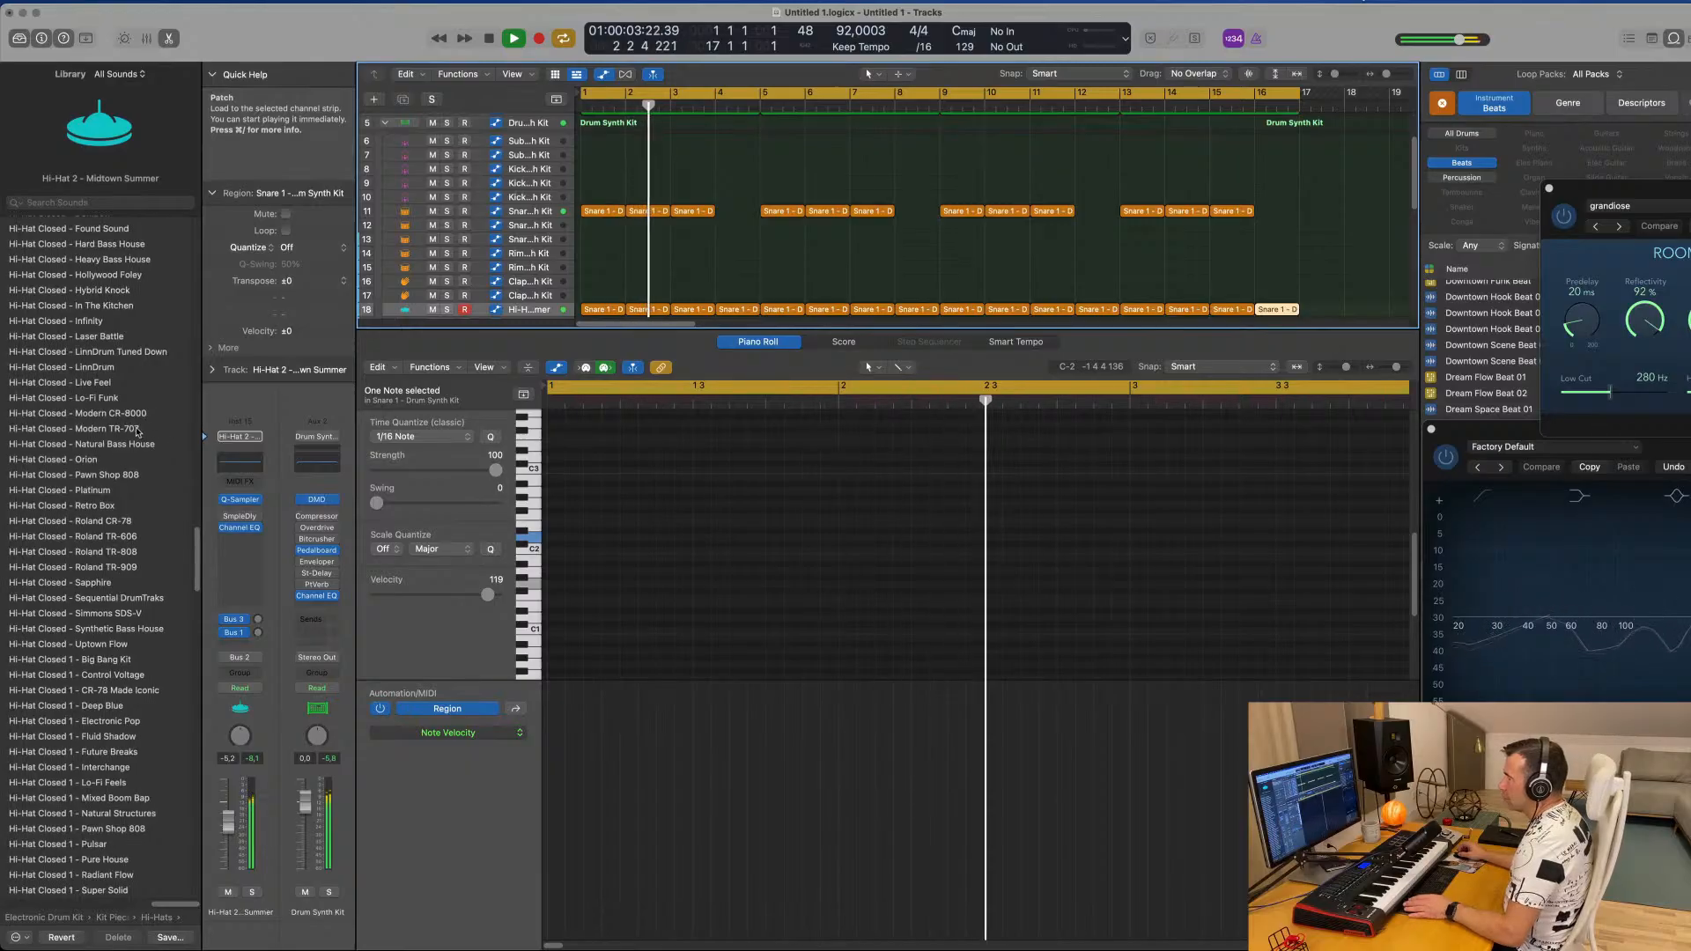
pyautogui.click(162, 427)
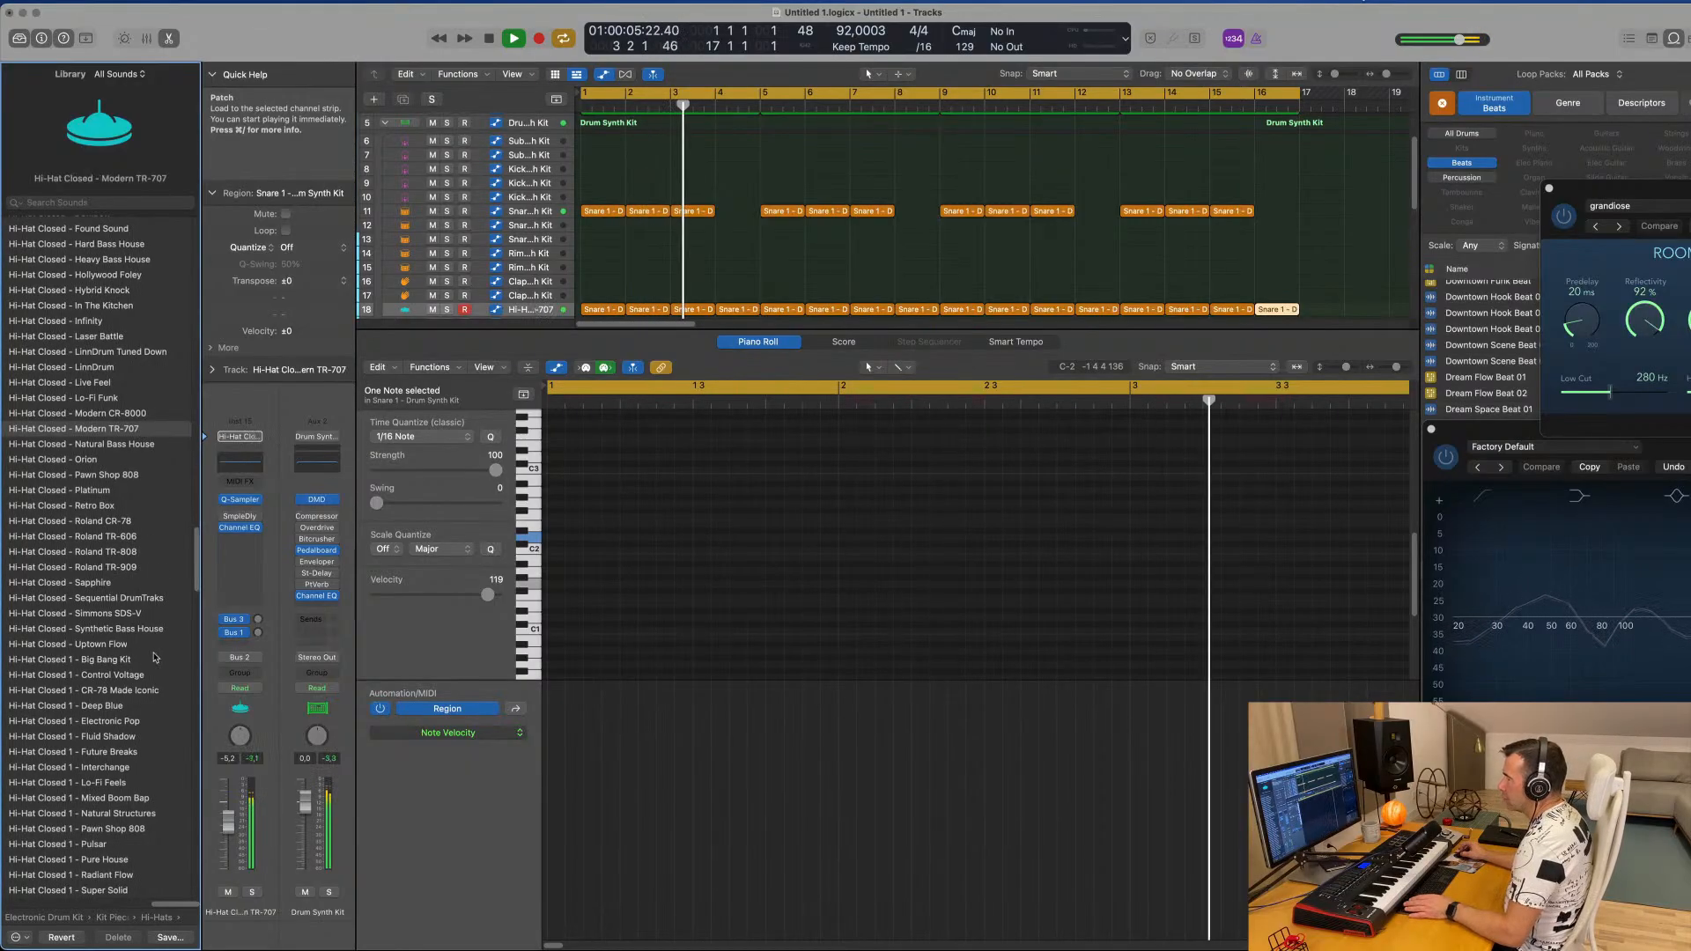
pyautogui.moveTo(228, 821); pyautogui.dragTo(228, 840)
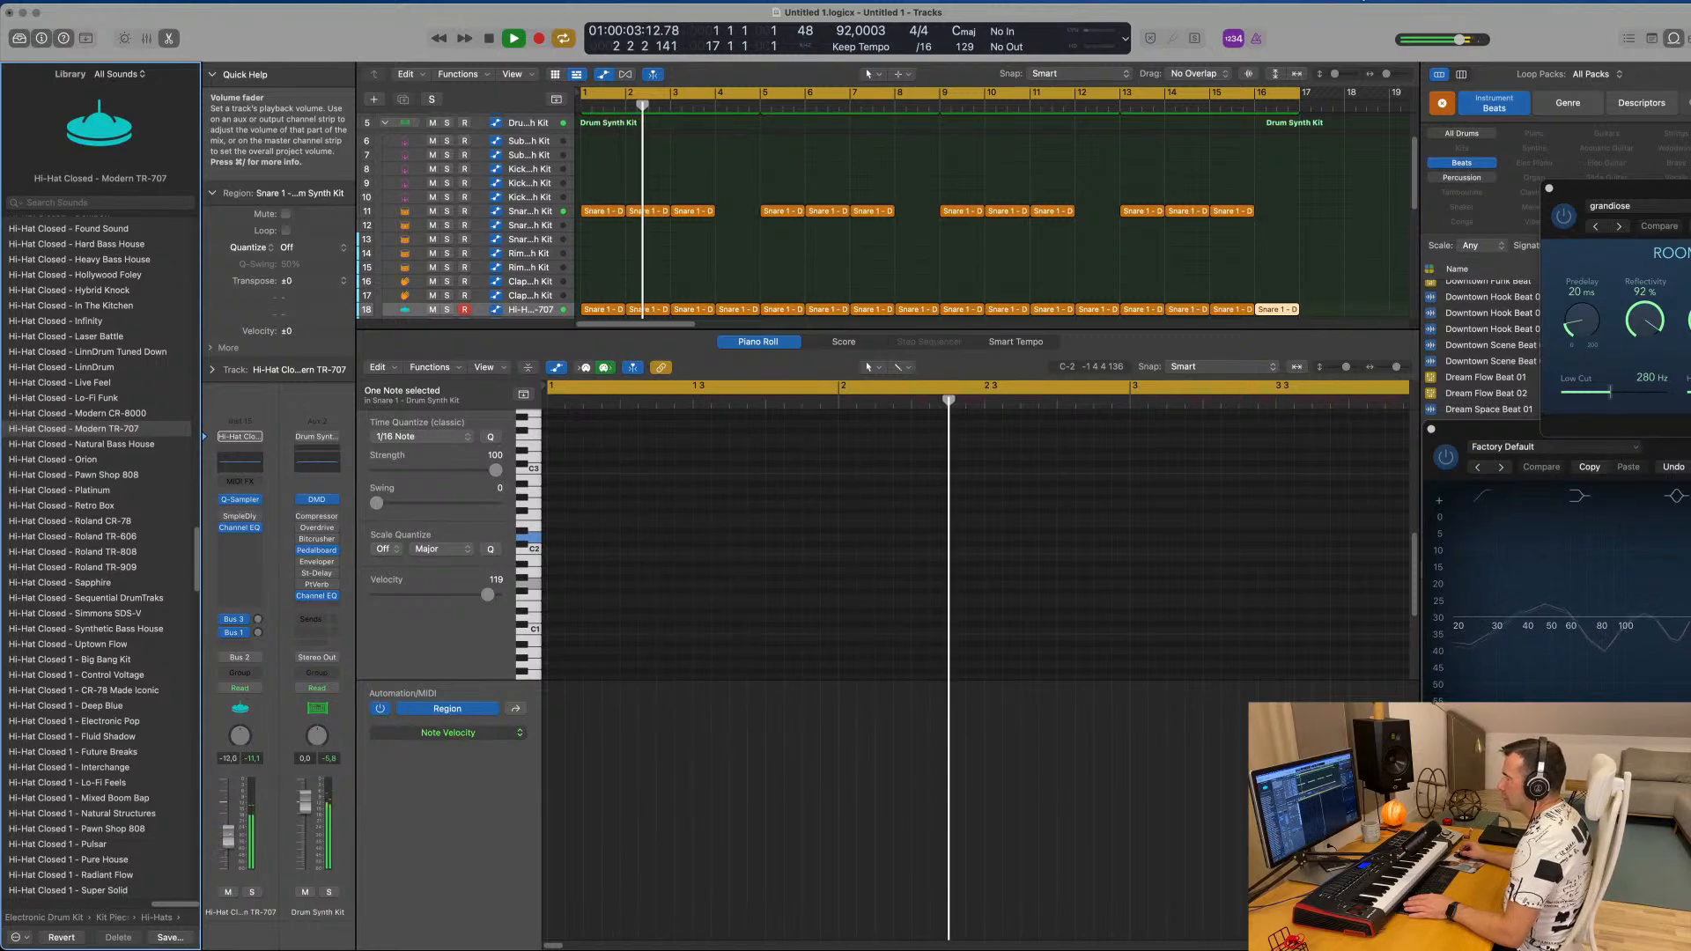
# Try the Hi-Hat Closed - Roland TR-909 patch on the hi-hat track with its volume at about -6.4 dB.
pyautogui.click(121, 568)
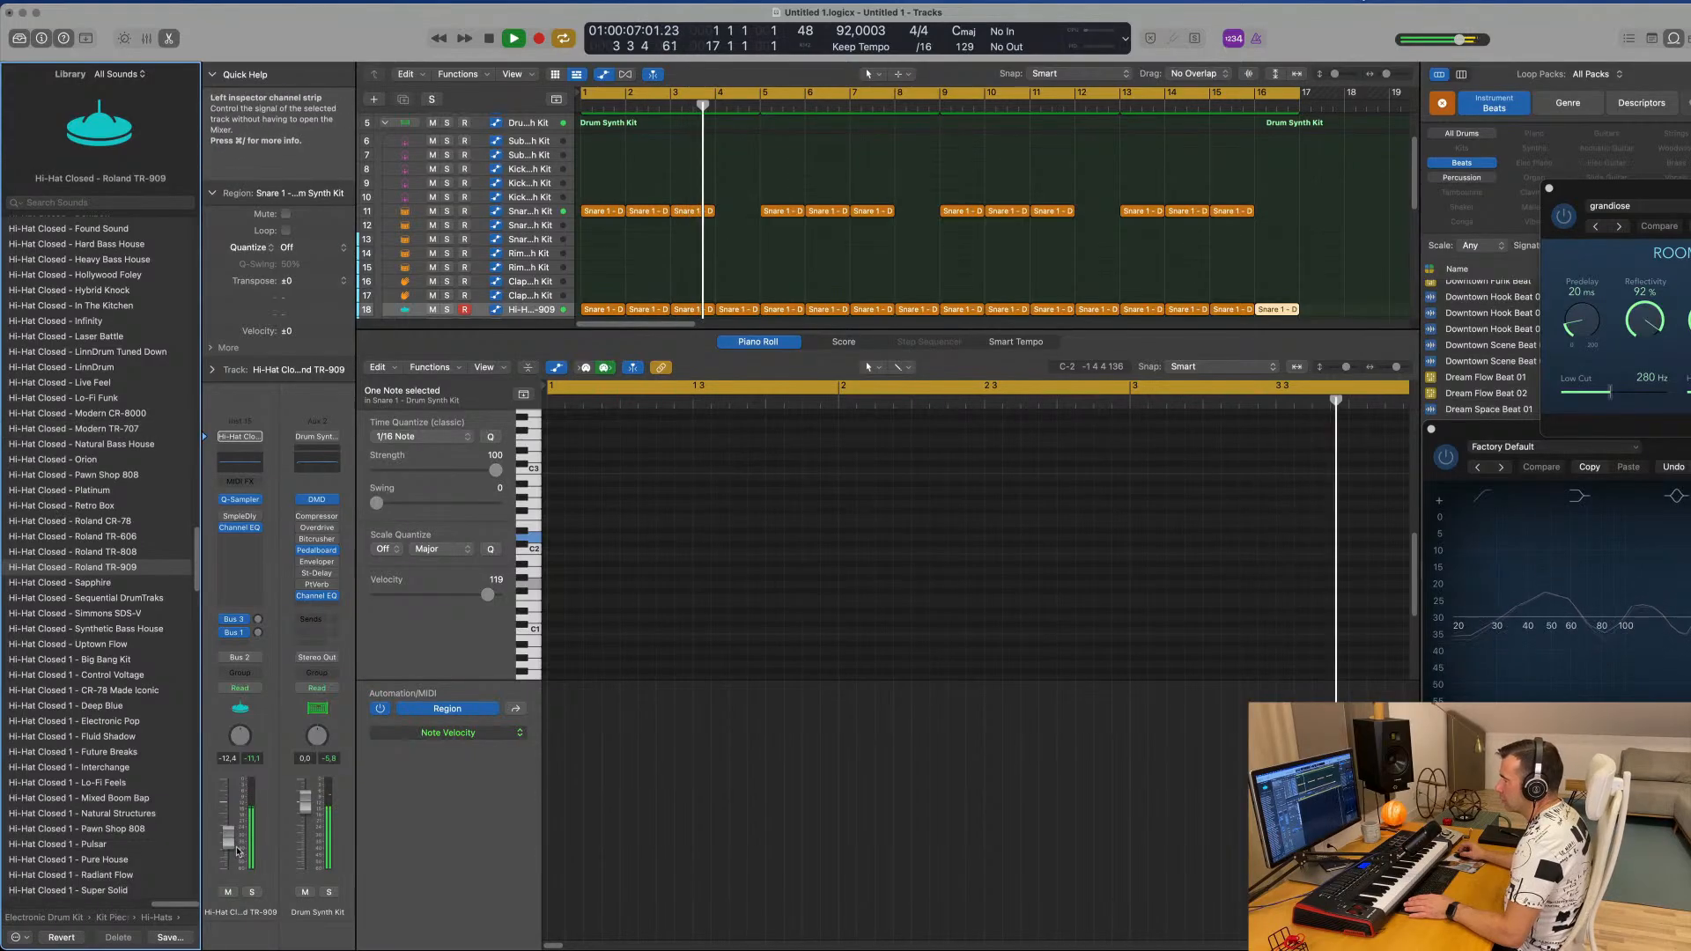
pyautogui.moveTo(236, 850); pyautogui.dragTo(231, 827)
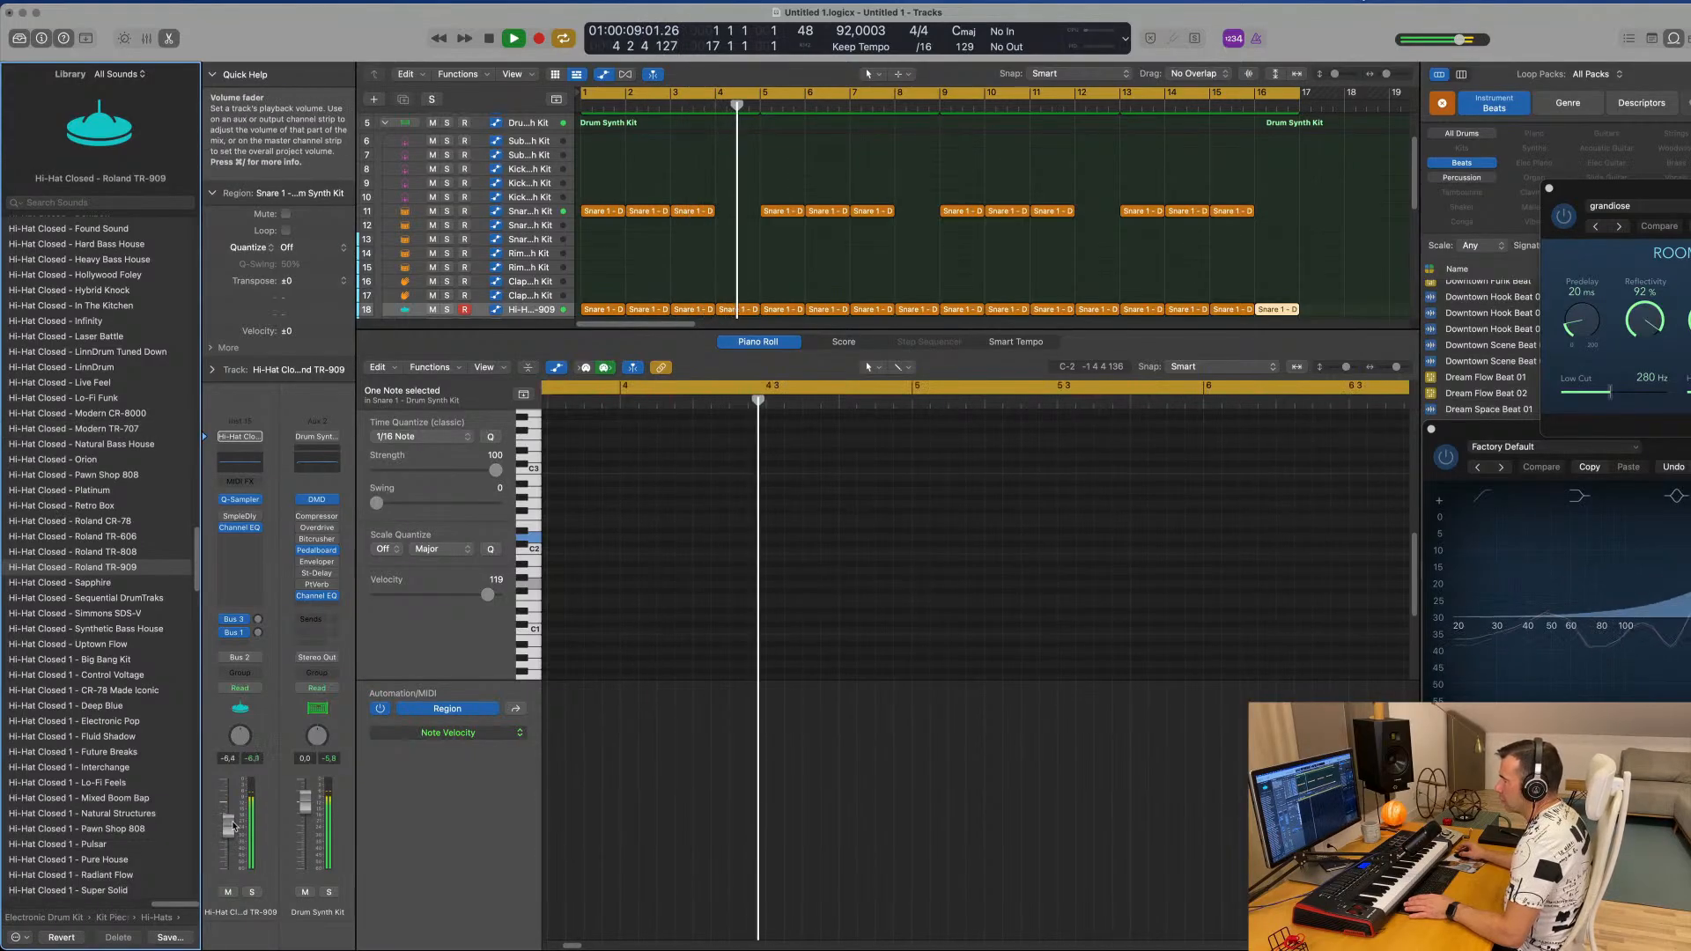
pyautogui.press('Return')
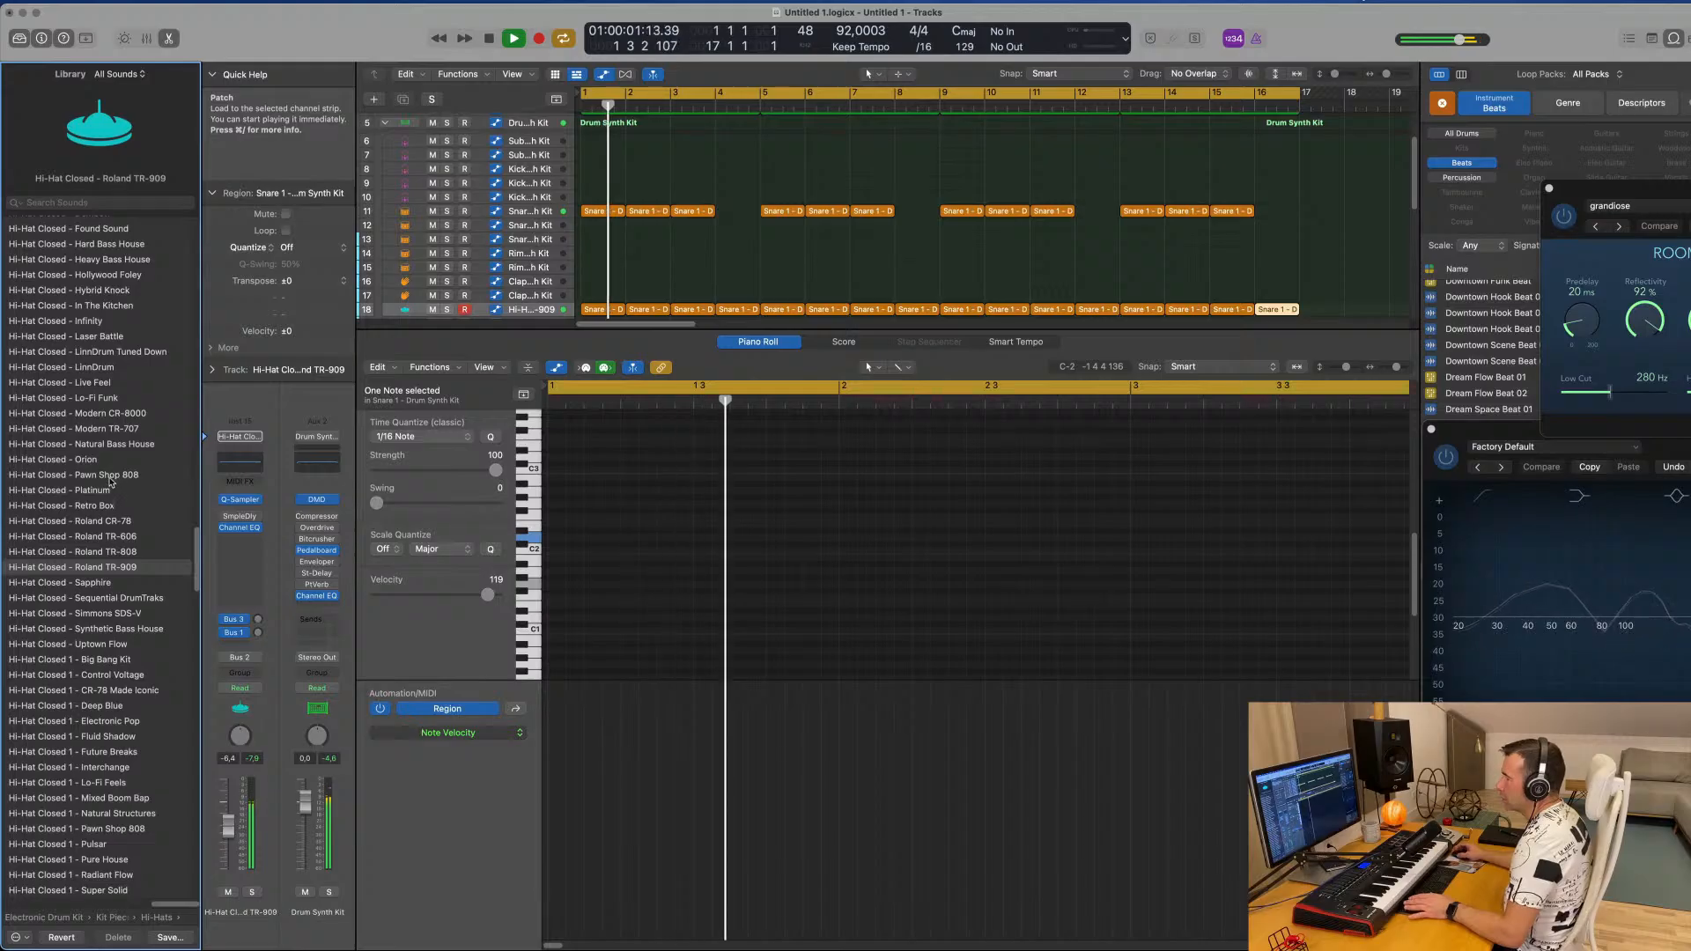
# Switch the hi-hat track back to the Hi-Hat Closed - Modern TR-707 patch and lower its volume to about -14.8 dB.
pyautogui.click(117, 427)
pyautogui.press('Return')
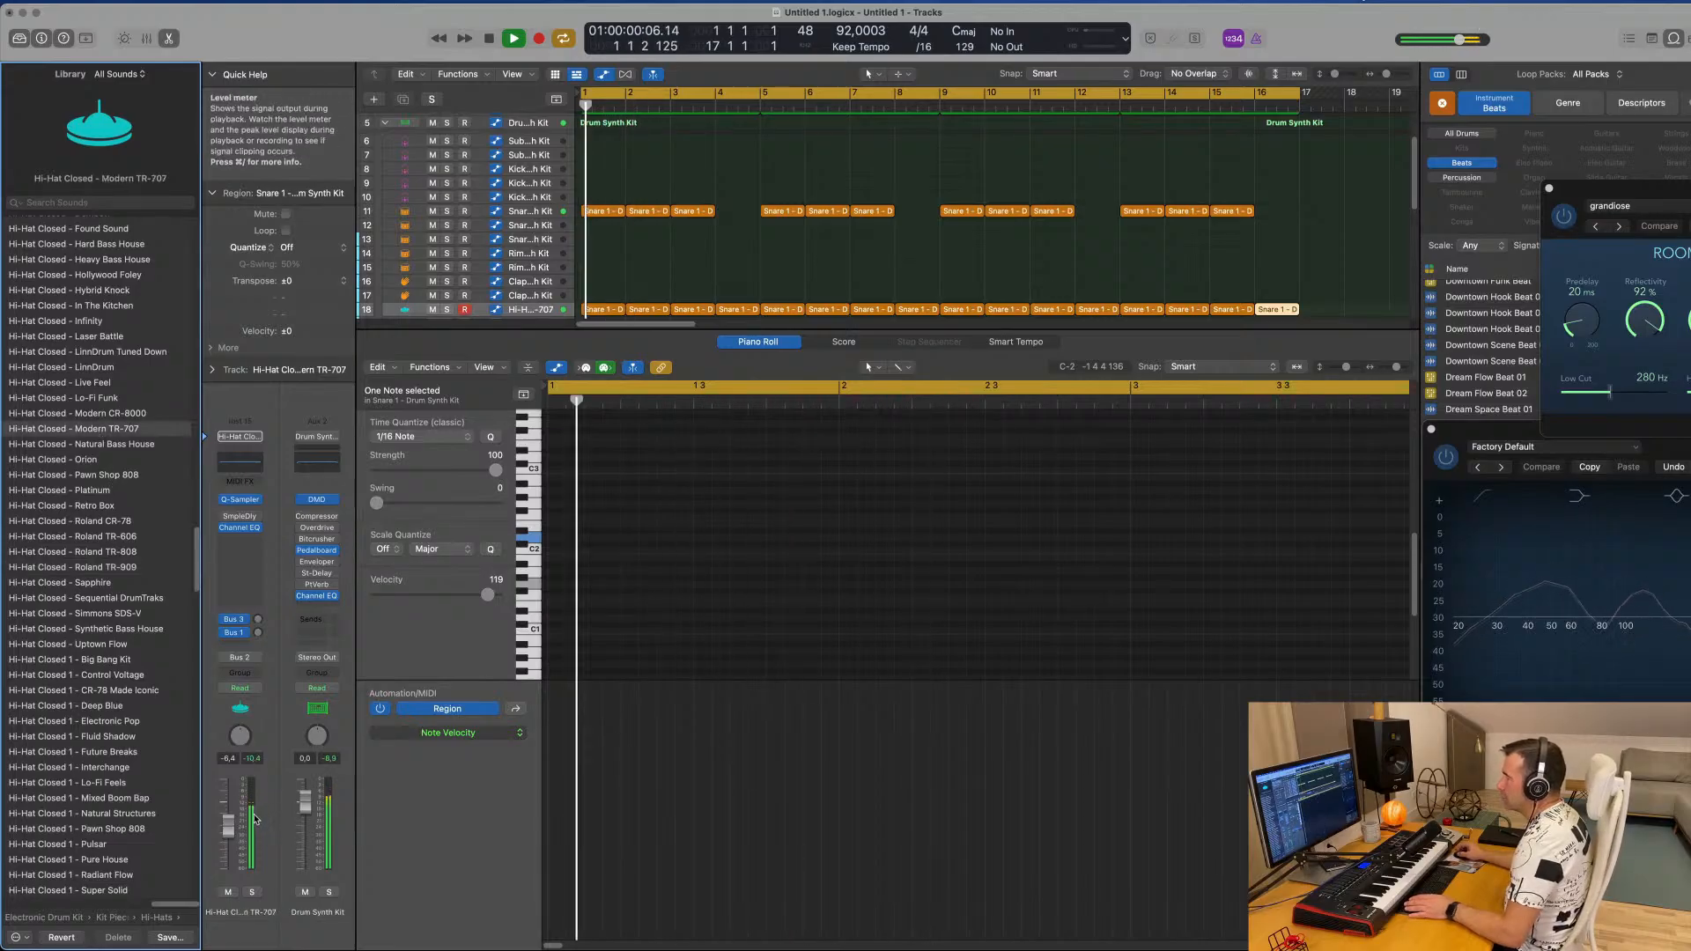
pyautogui.moveTo(227, 836); pyautogui.dragTo(235, 846)
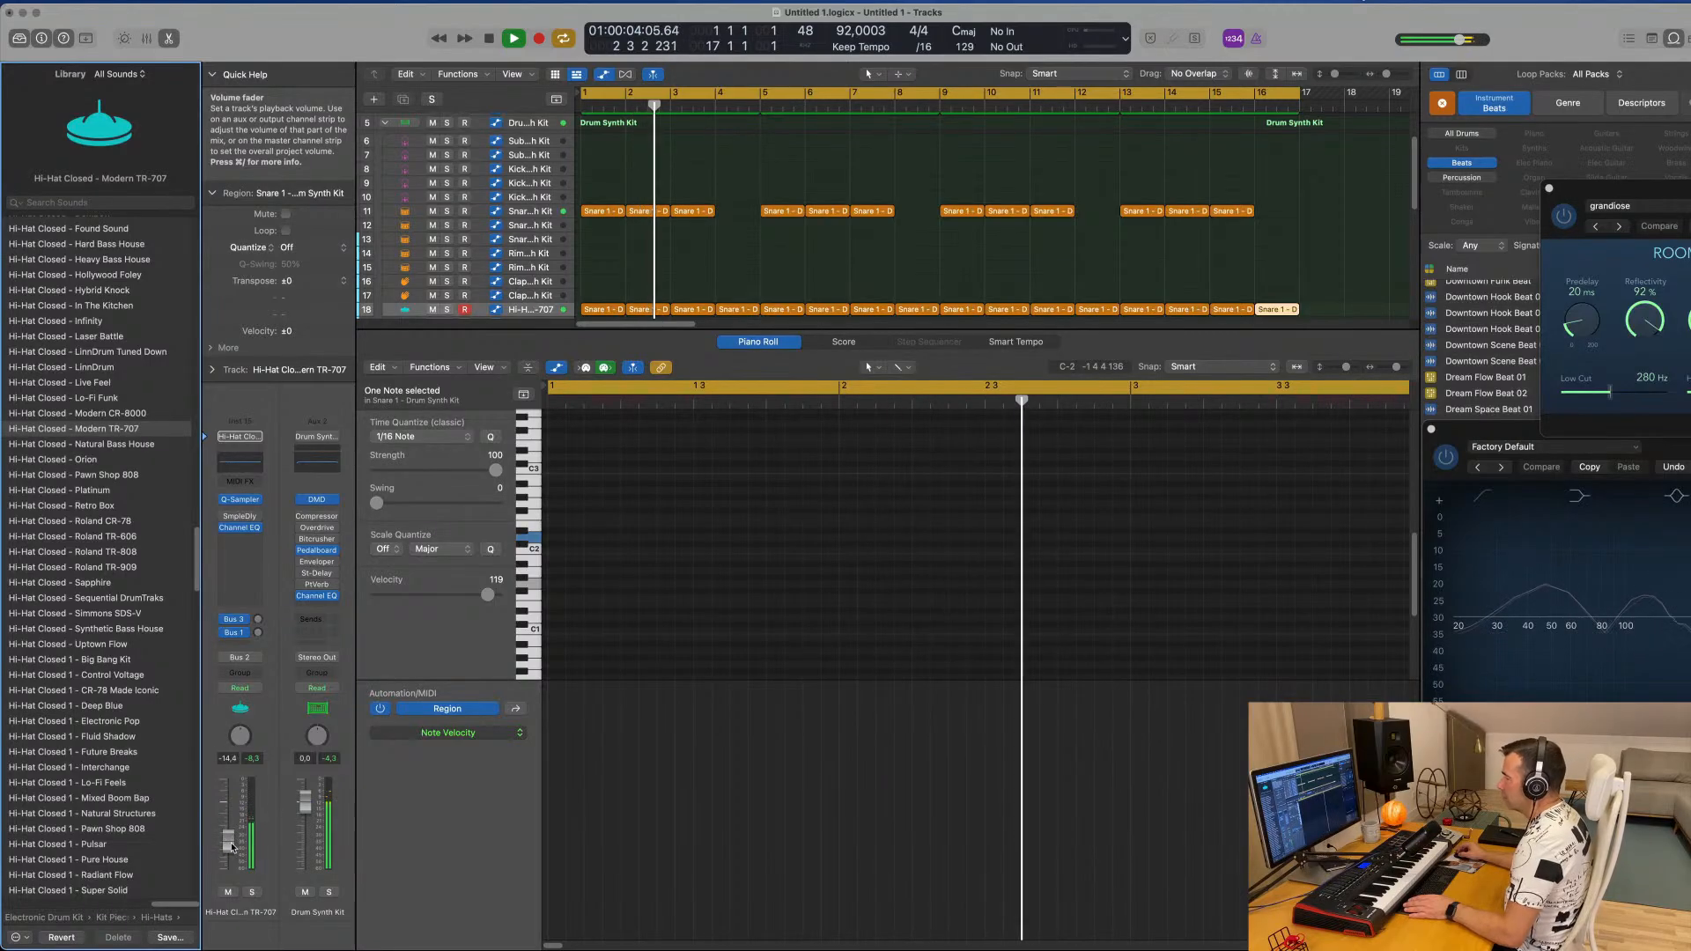
# Hide the lower editor area and delete the hi-hat regions in bars 4, 8 and 12.
pyautogui.press('x')
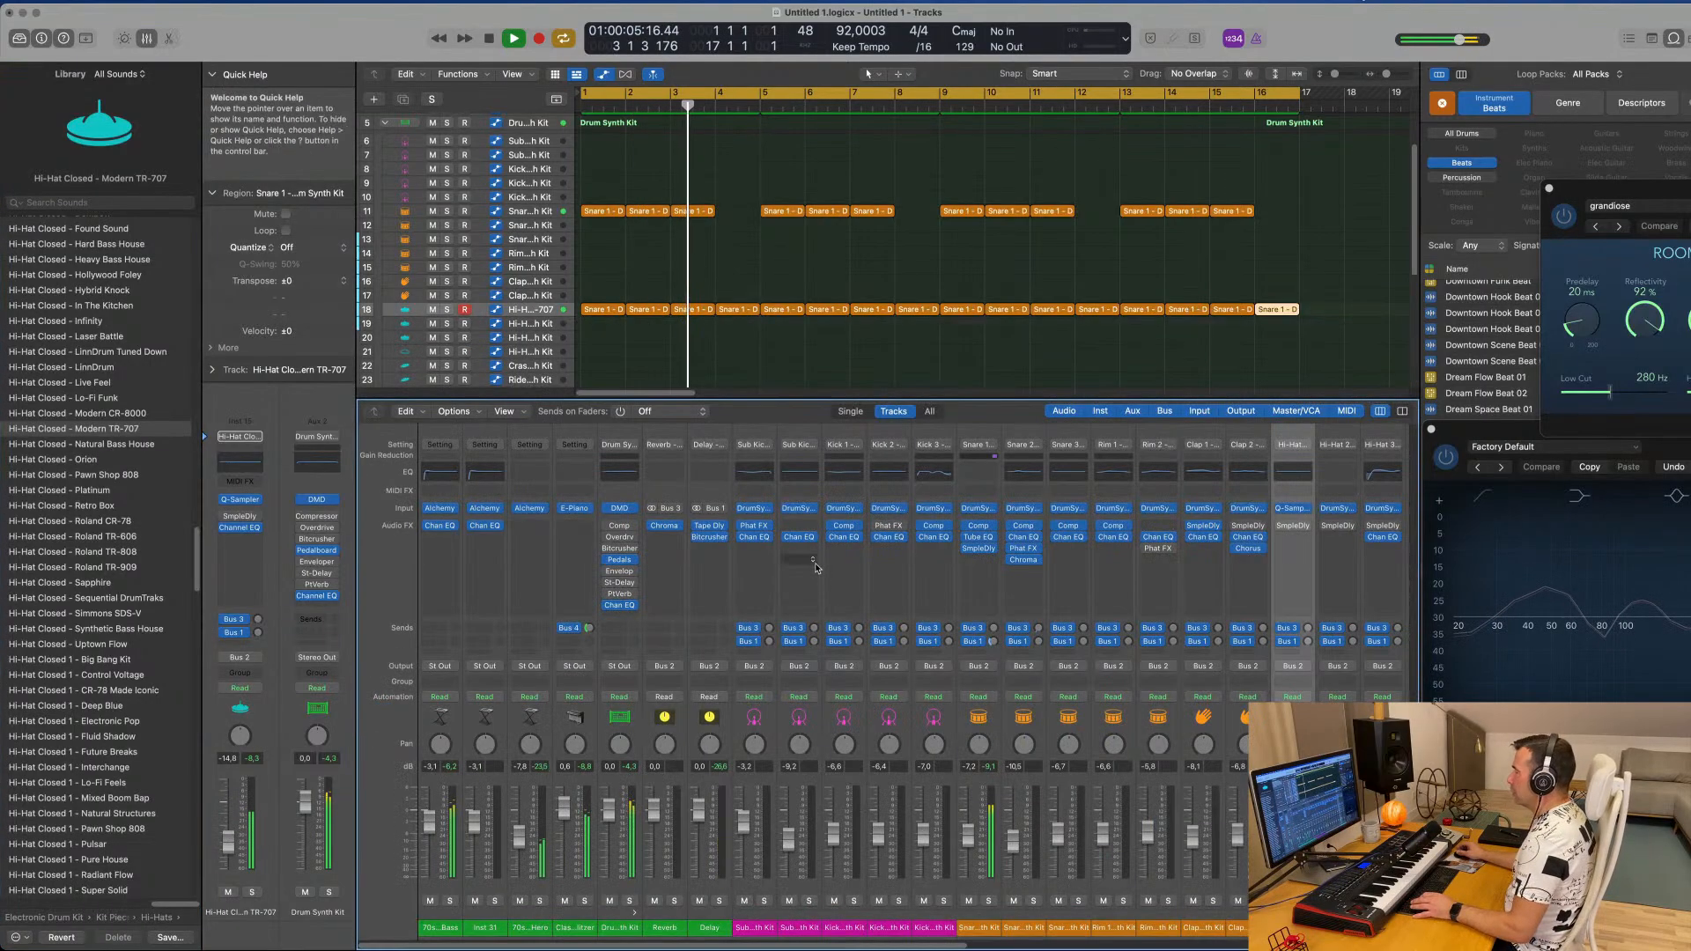
pyautogui.press('x')
pyautogui.scroll(4, 803, 546)
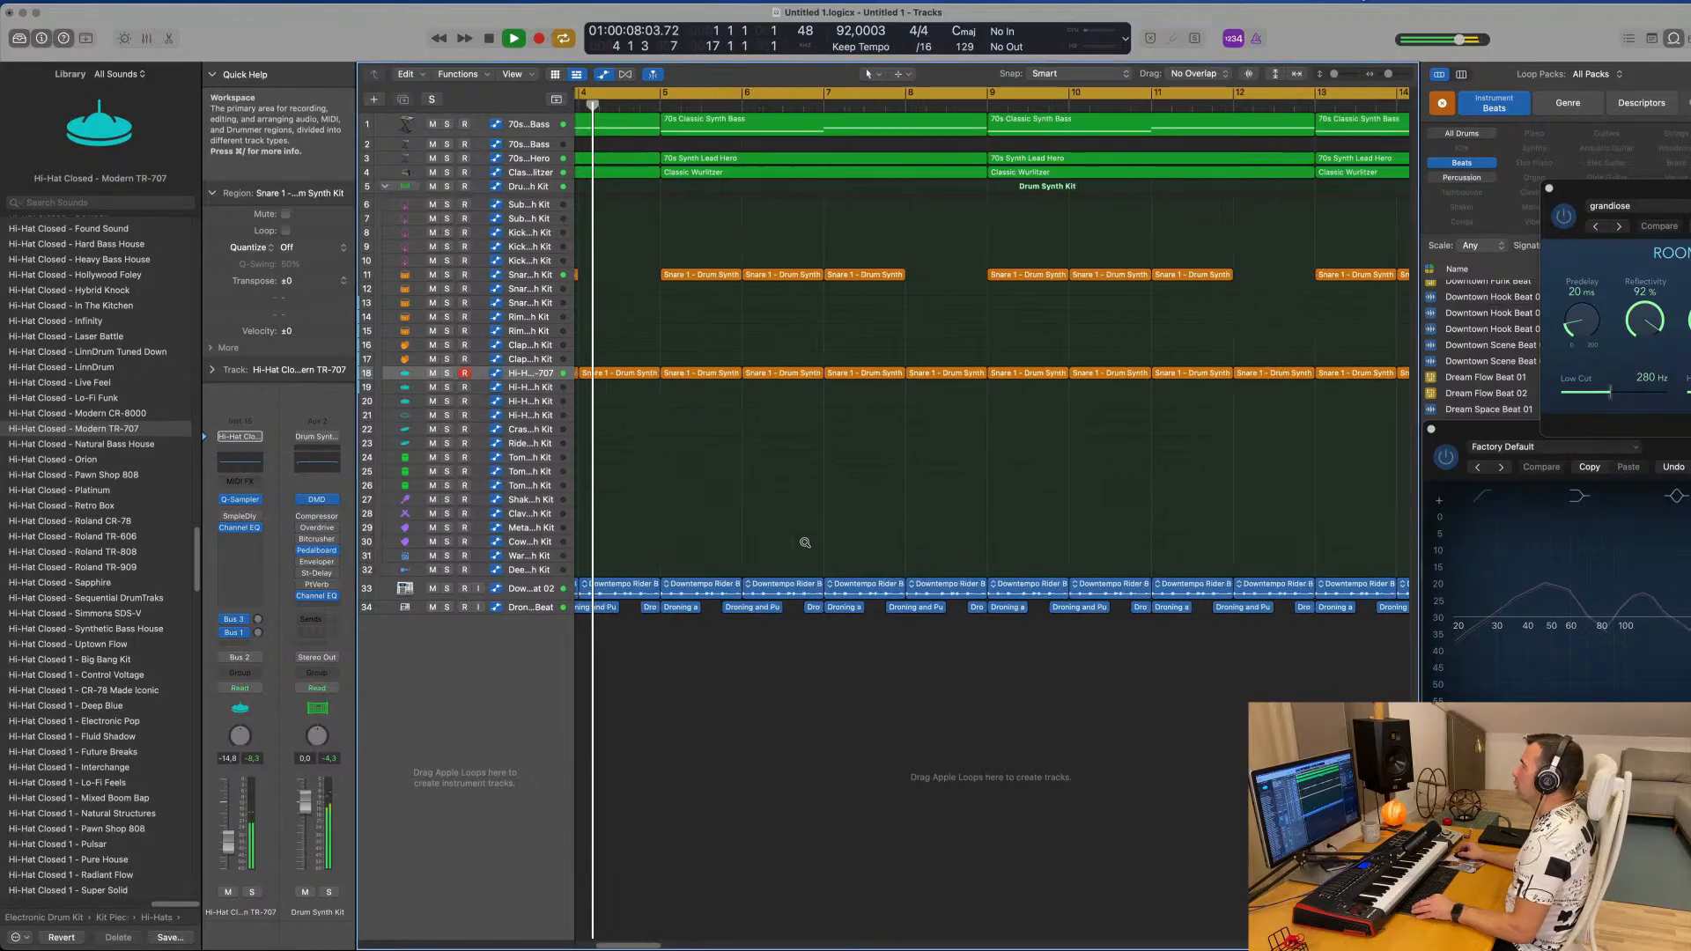
pyautogui.scroll(-4, 803, 546)
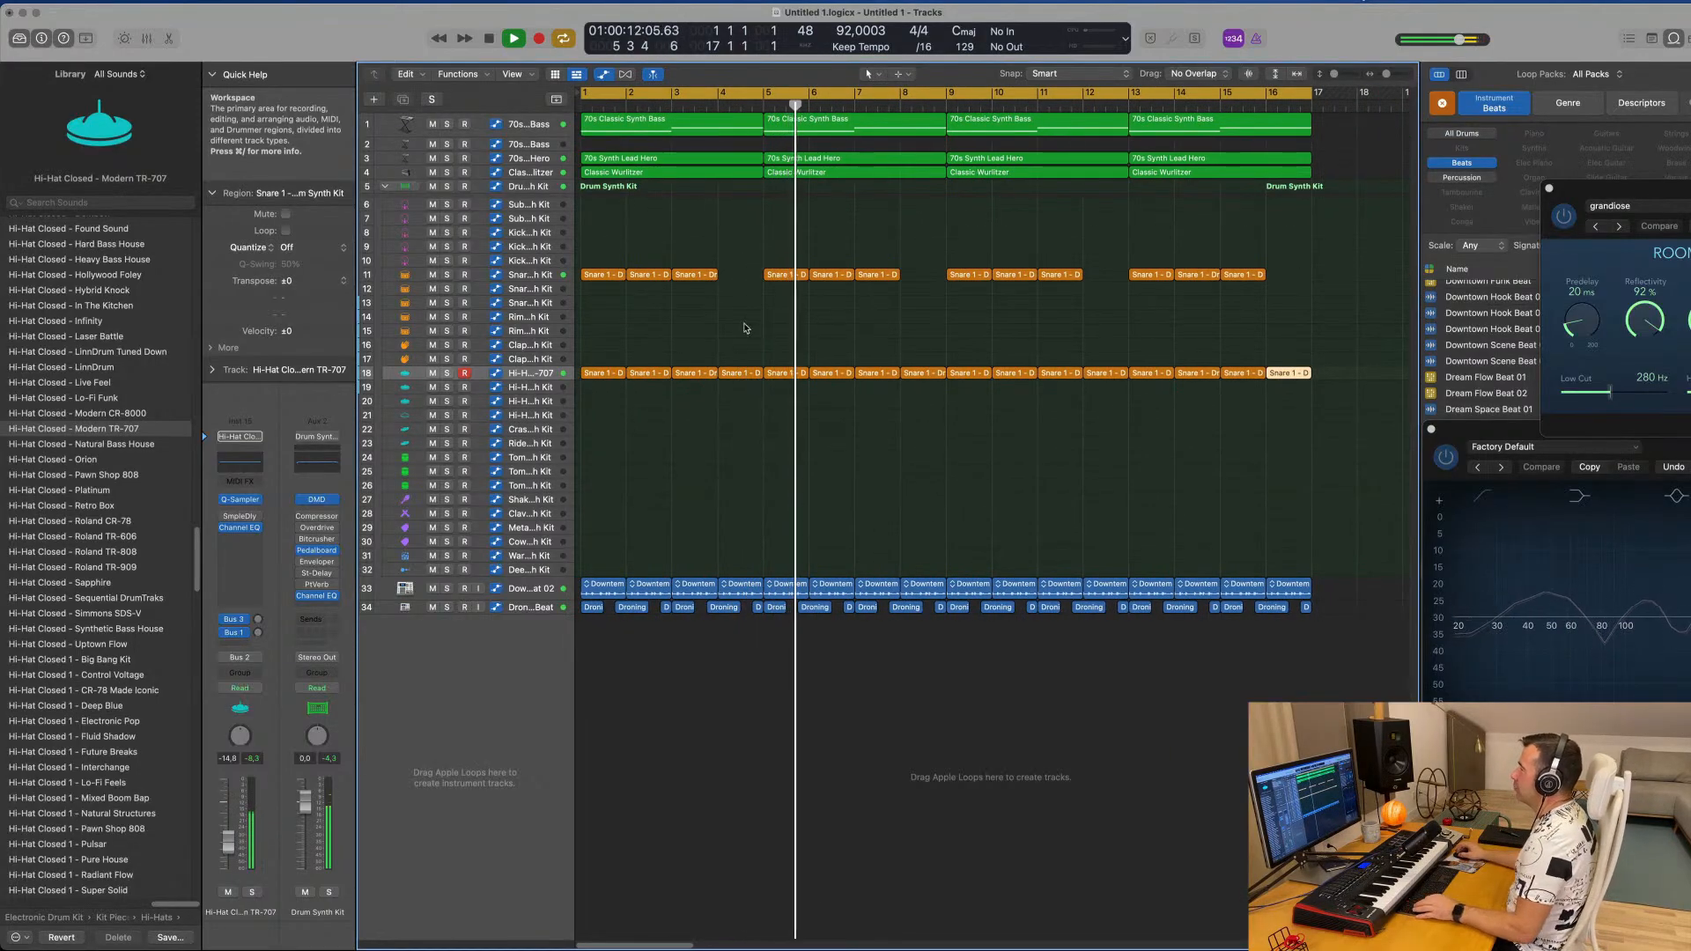
pyautogui.click(742, 373)
pyautogui.press('Delete')
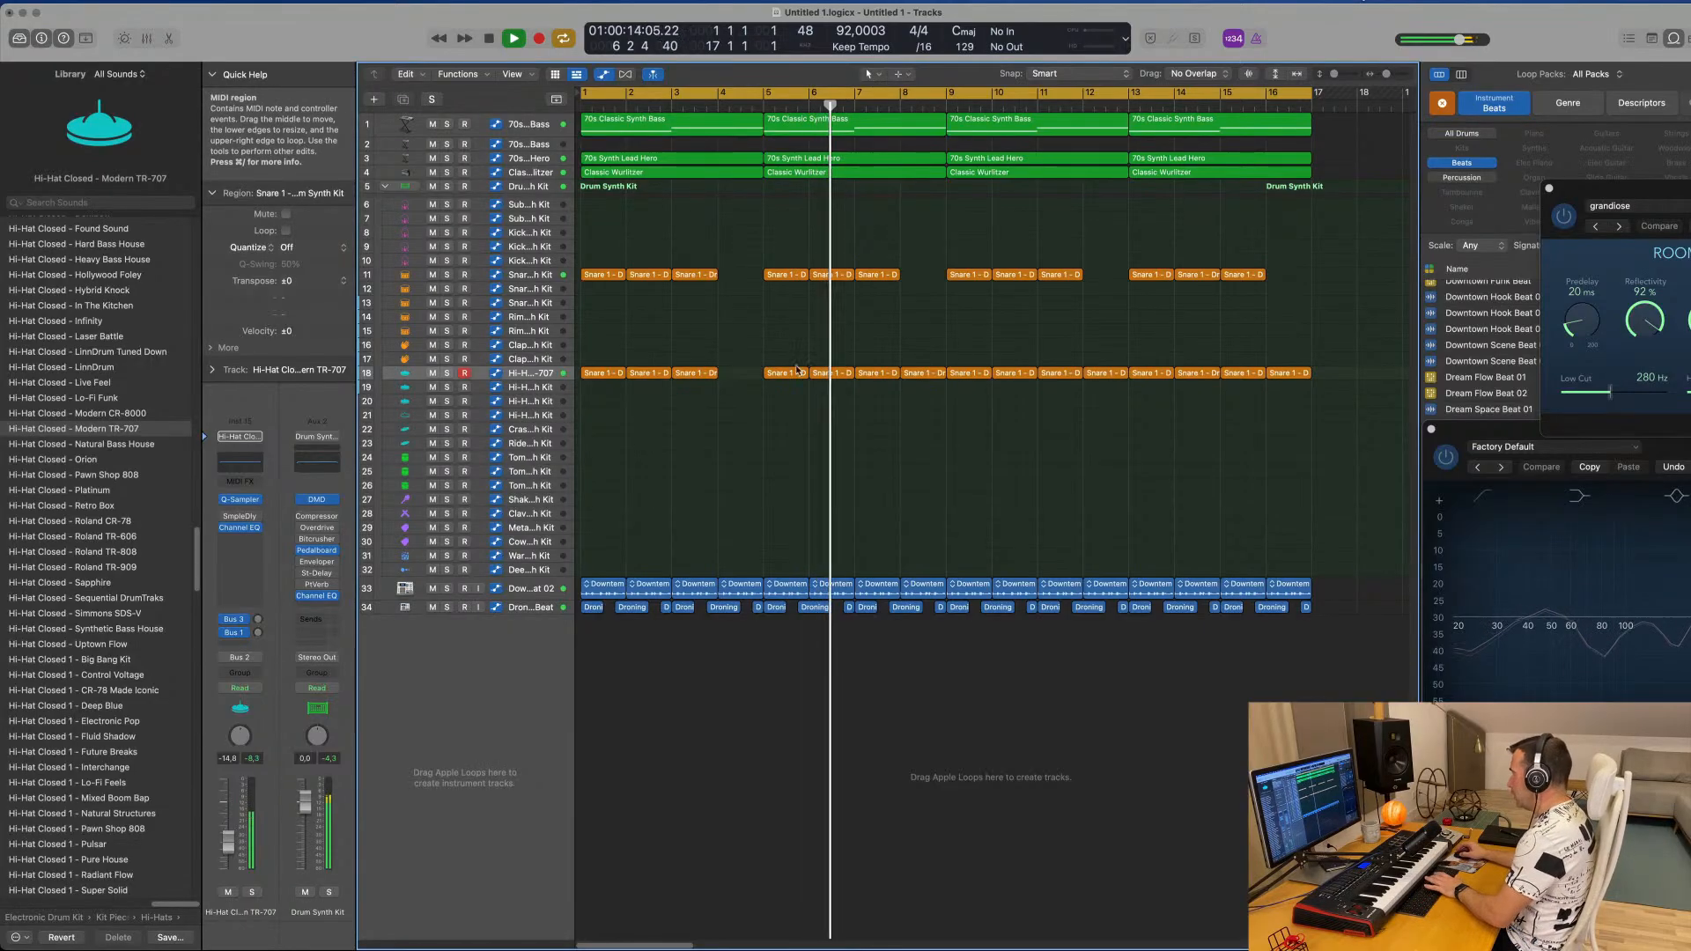
pyautogui.click(922, 373)
pyautogui.press('Delete')
pyautogui.click(1108, 372)
pyautogui.press('Delete')
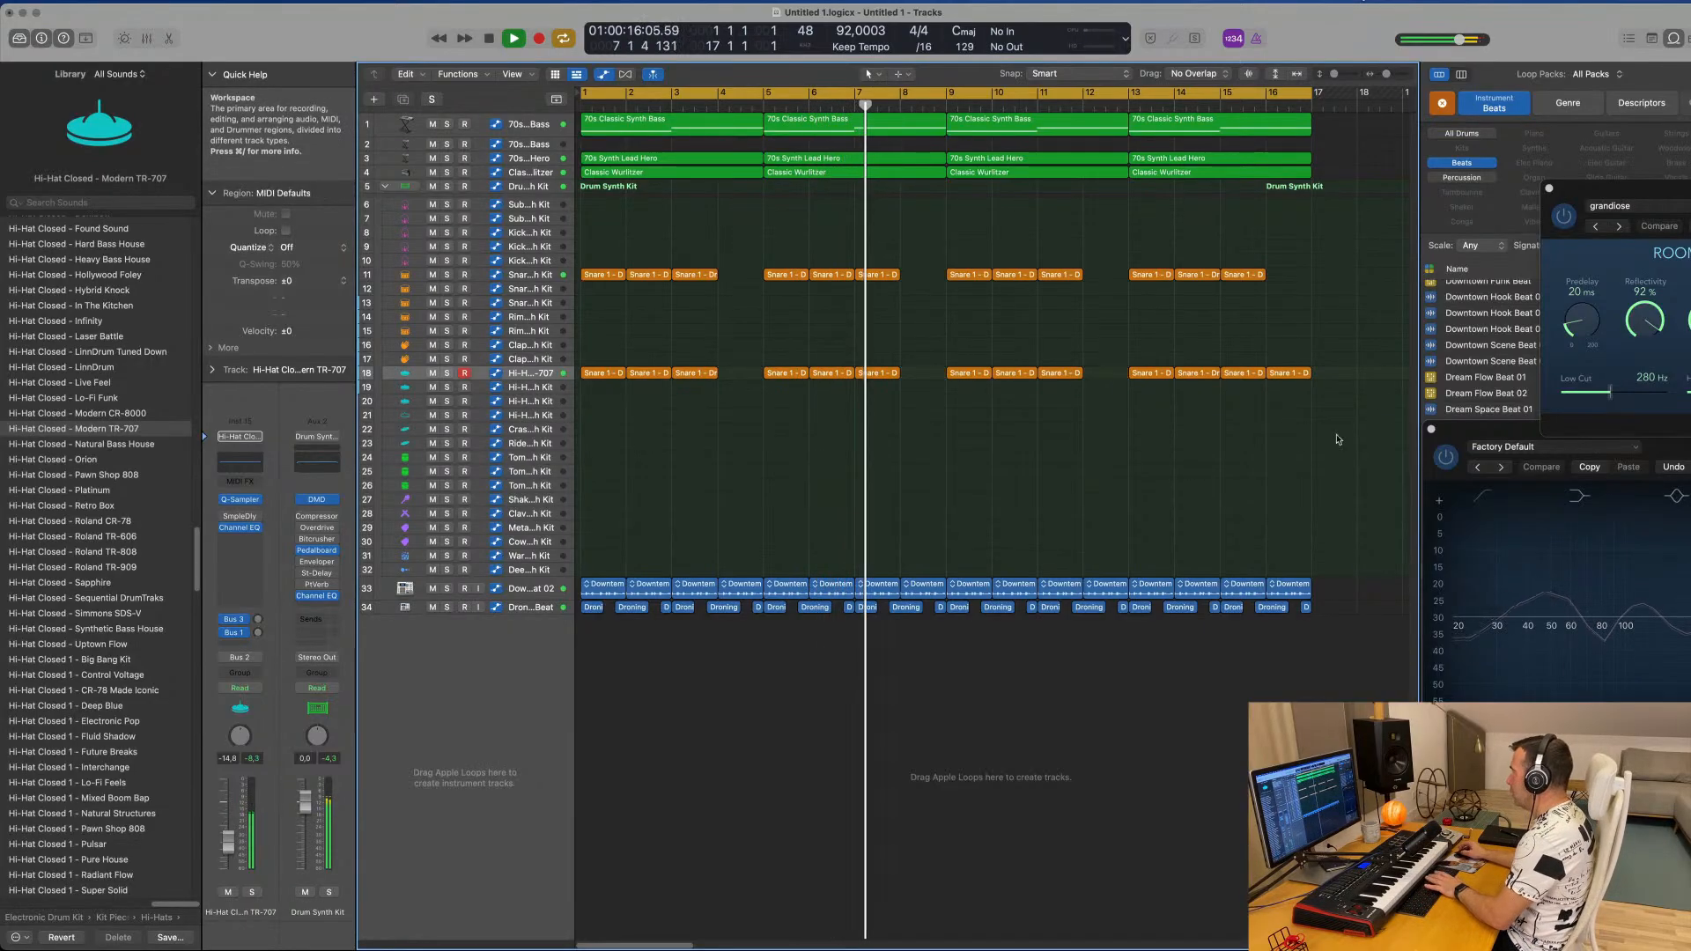
# Select all regions and name and color them by their tracks.
pyautogui.press('super+a')
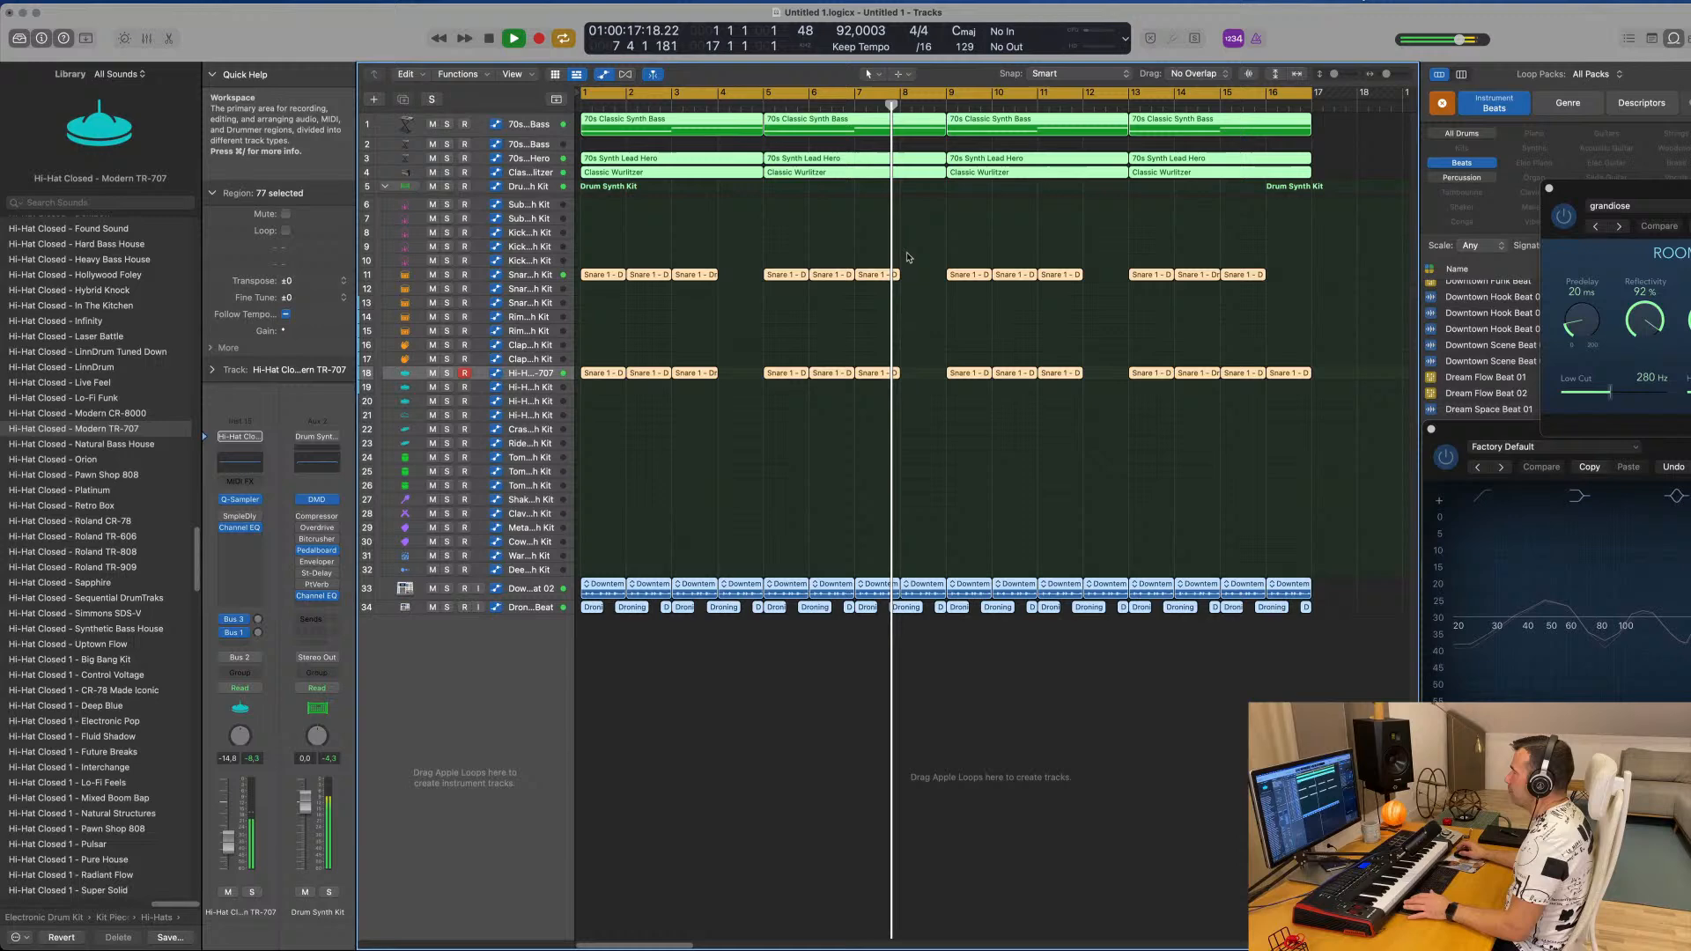
pyautogui.rightClick(836, 278)
pyautogui.click(842, 280)
pyautogui.rightClick(845, 280)
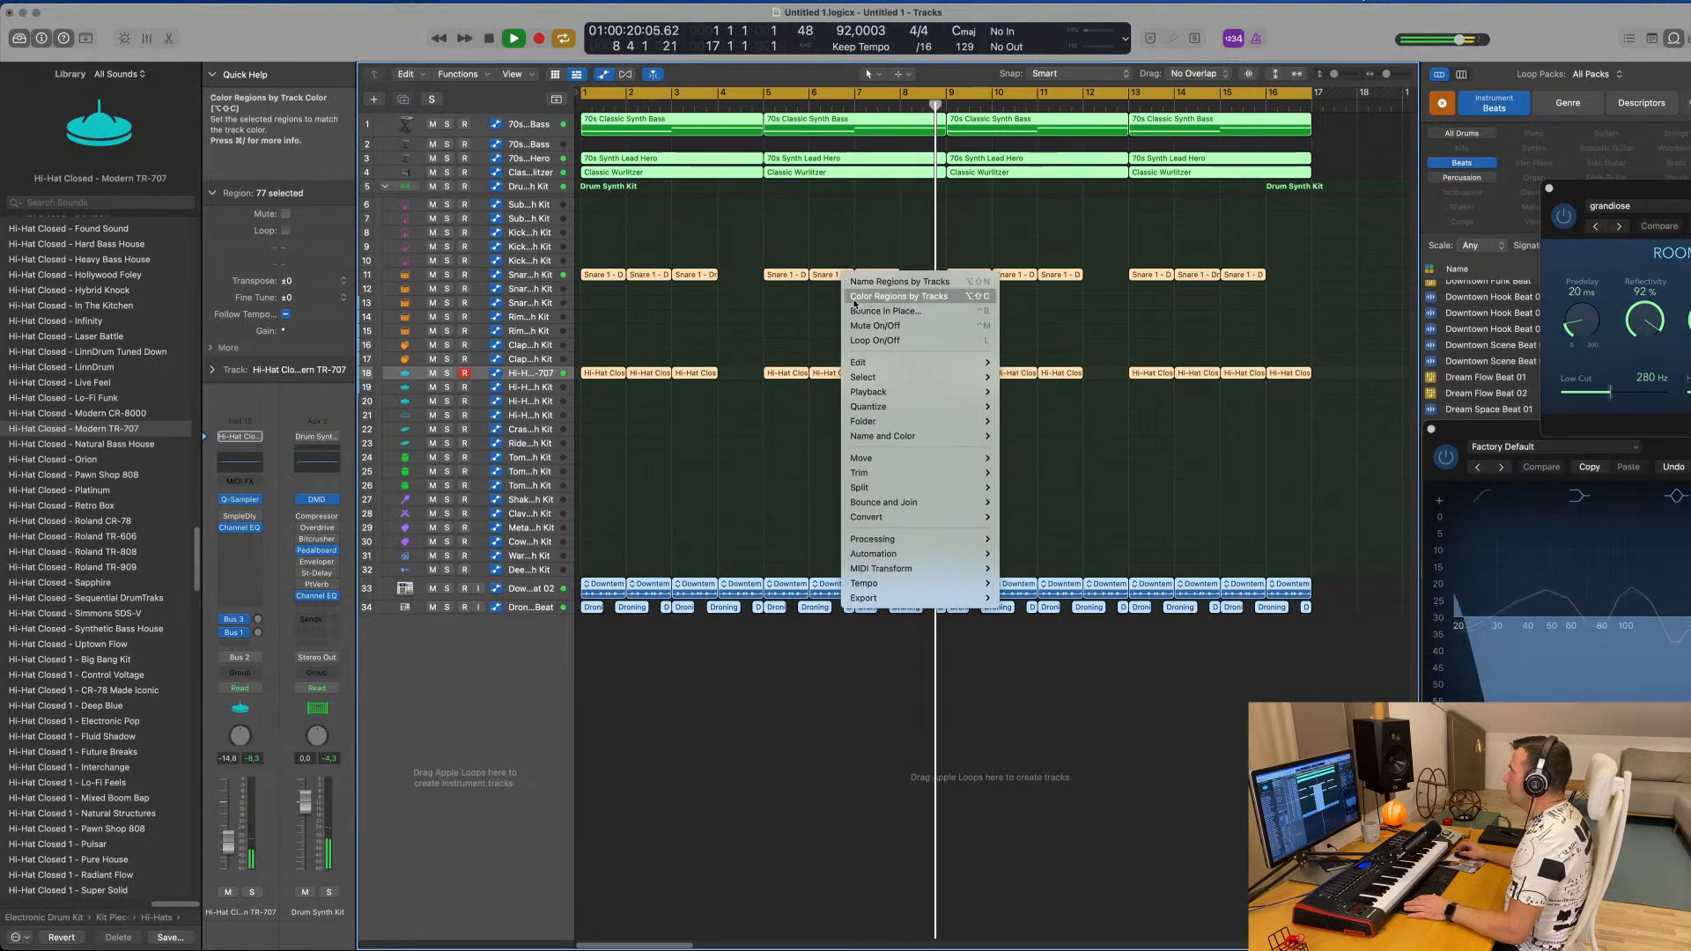
pyautogui.click(744, 343)
# Close the floating SilverVerb and Channel EQ plug-in windows.
pyautogui.scroll(-5, 744, 345)
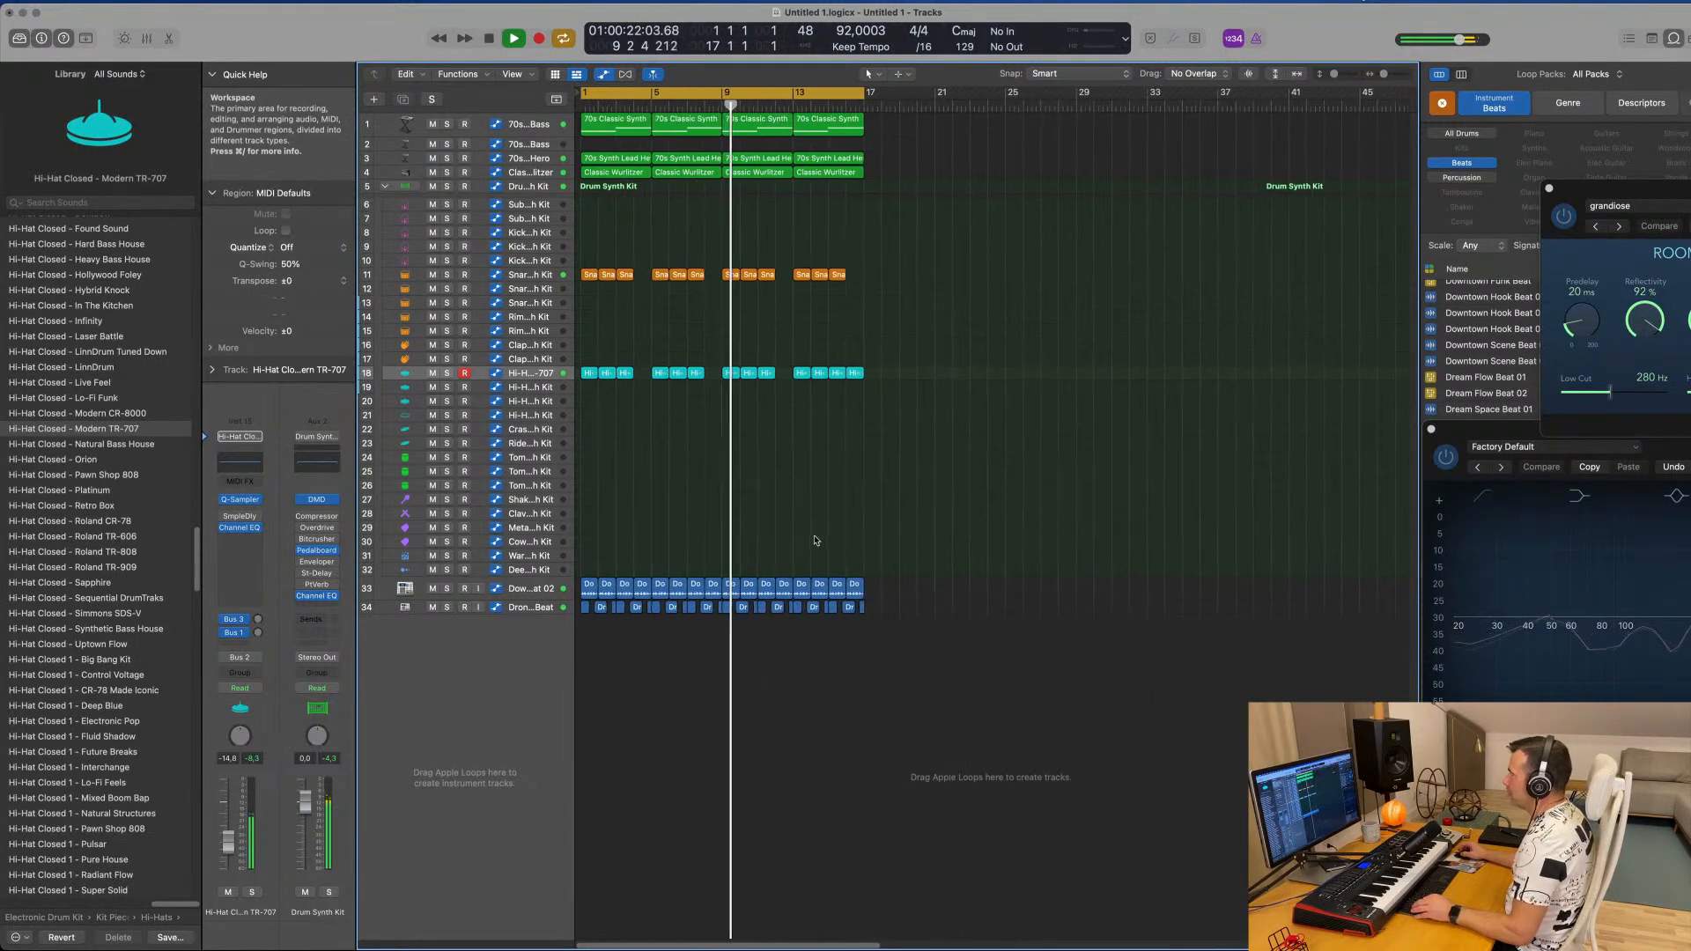
pyautogui.scroll(2, 885, 535)
pyautogui.hscroll(-3, 748, 504)
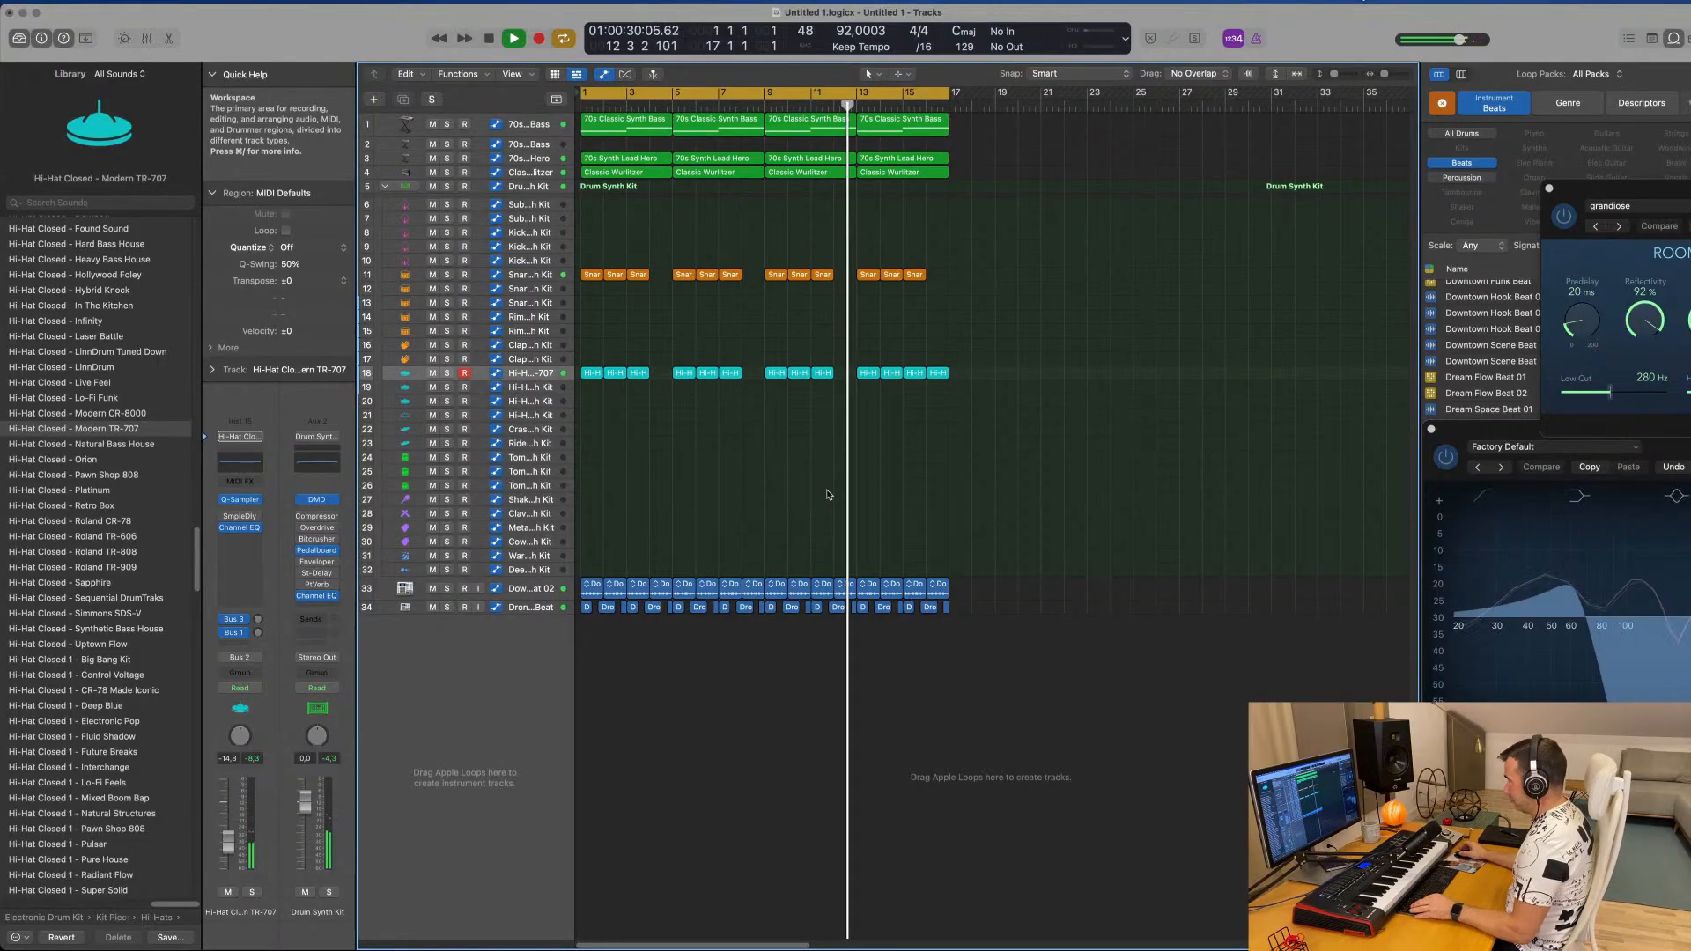
pyautogui.scroll(3, 827, 494)
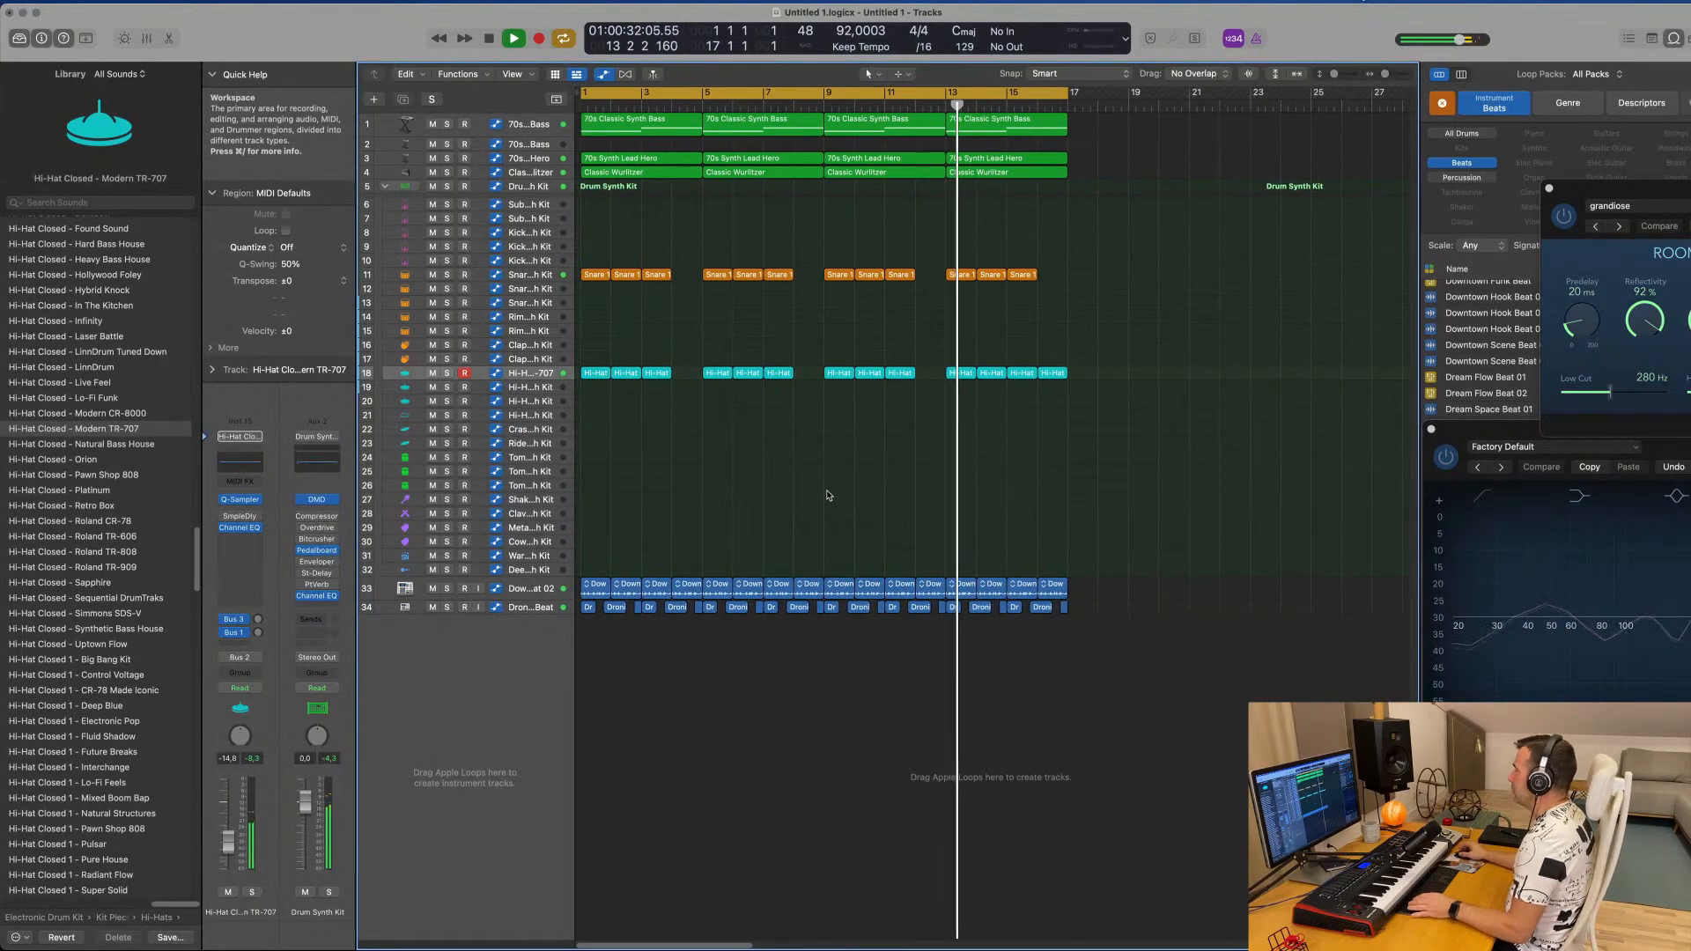
pyautogui.moveTo(1585, 188); pyautogui.dragTo(889, 205)
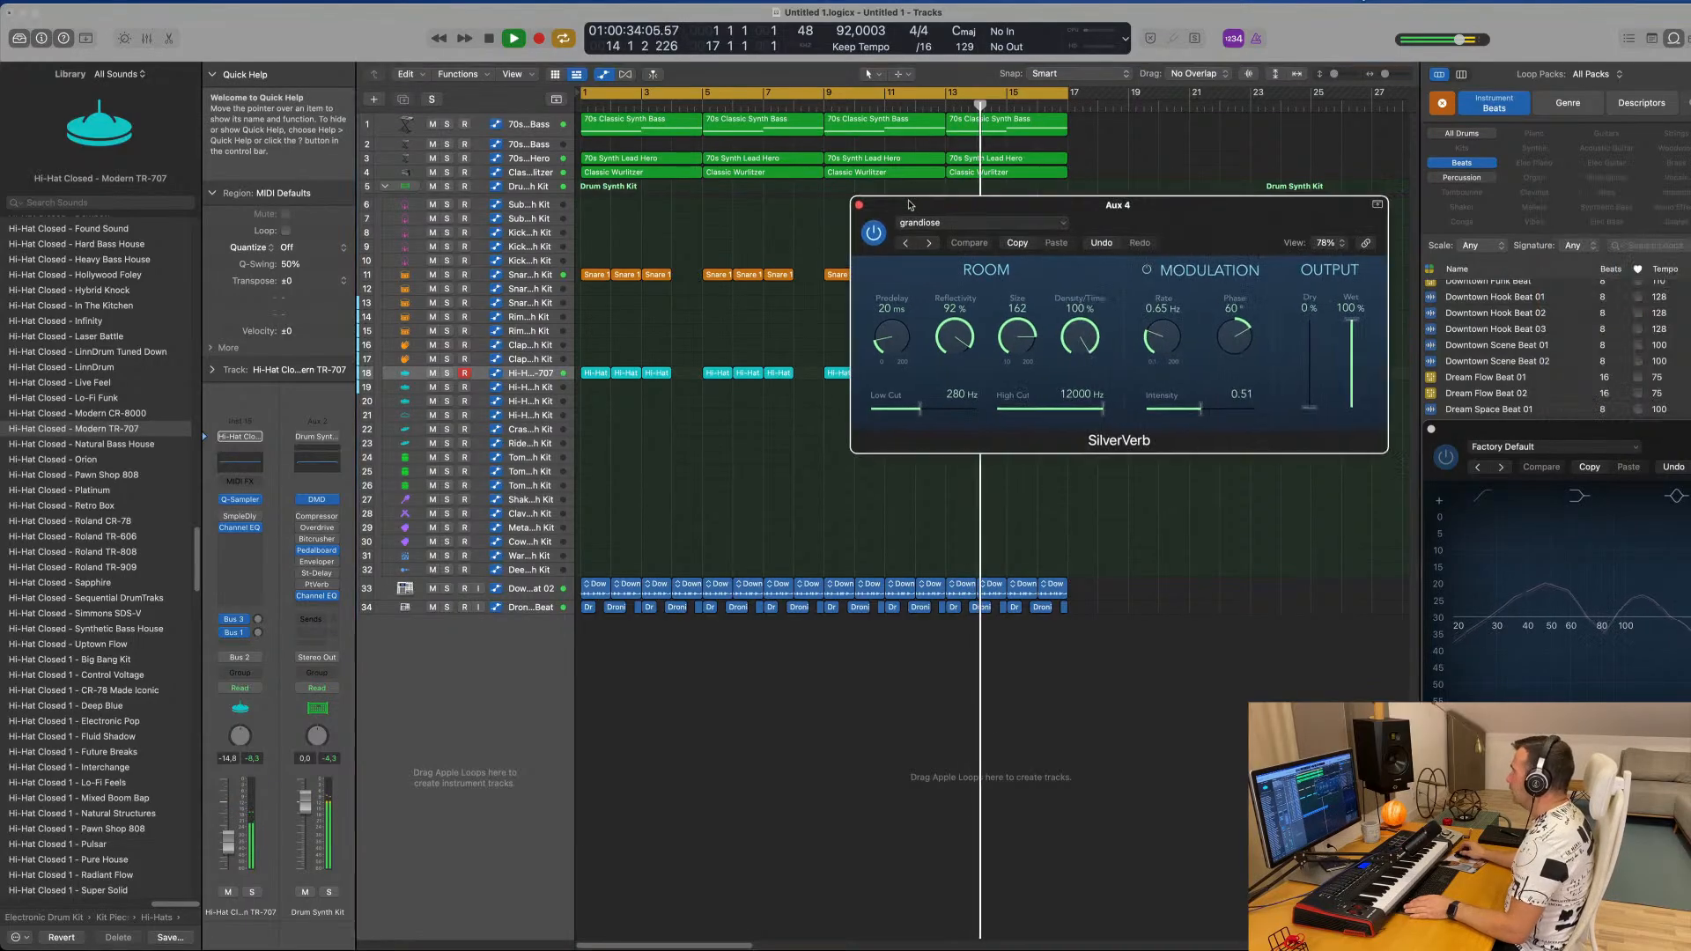
pyautogui.click(852, 206)
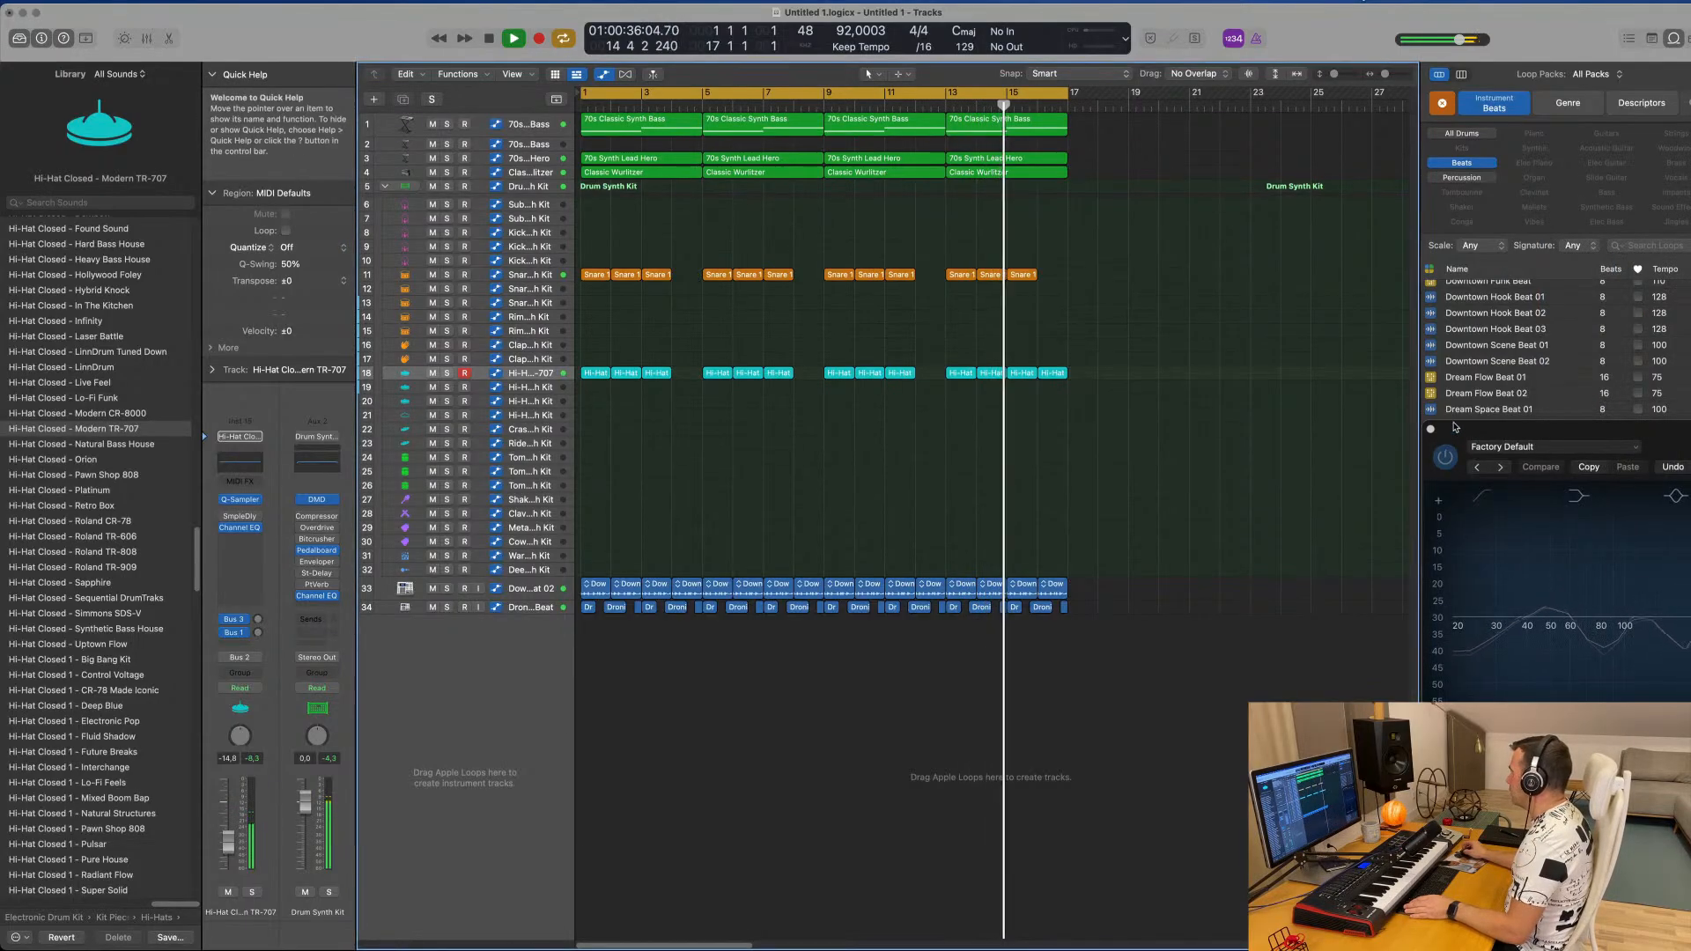
pyautogui.moveTo(1466, 429); pyautogui.dragTo(604, 283)
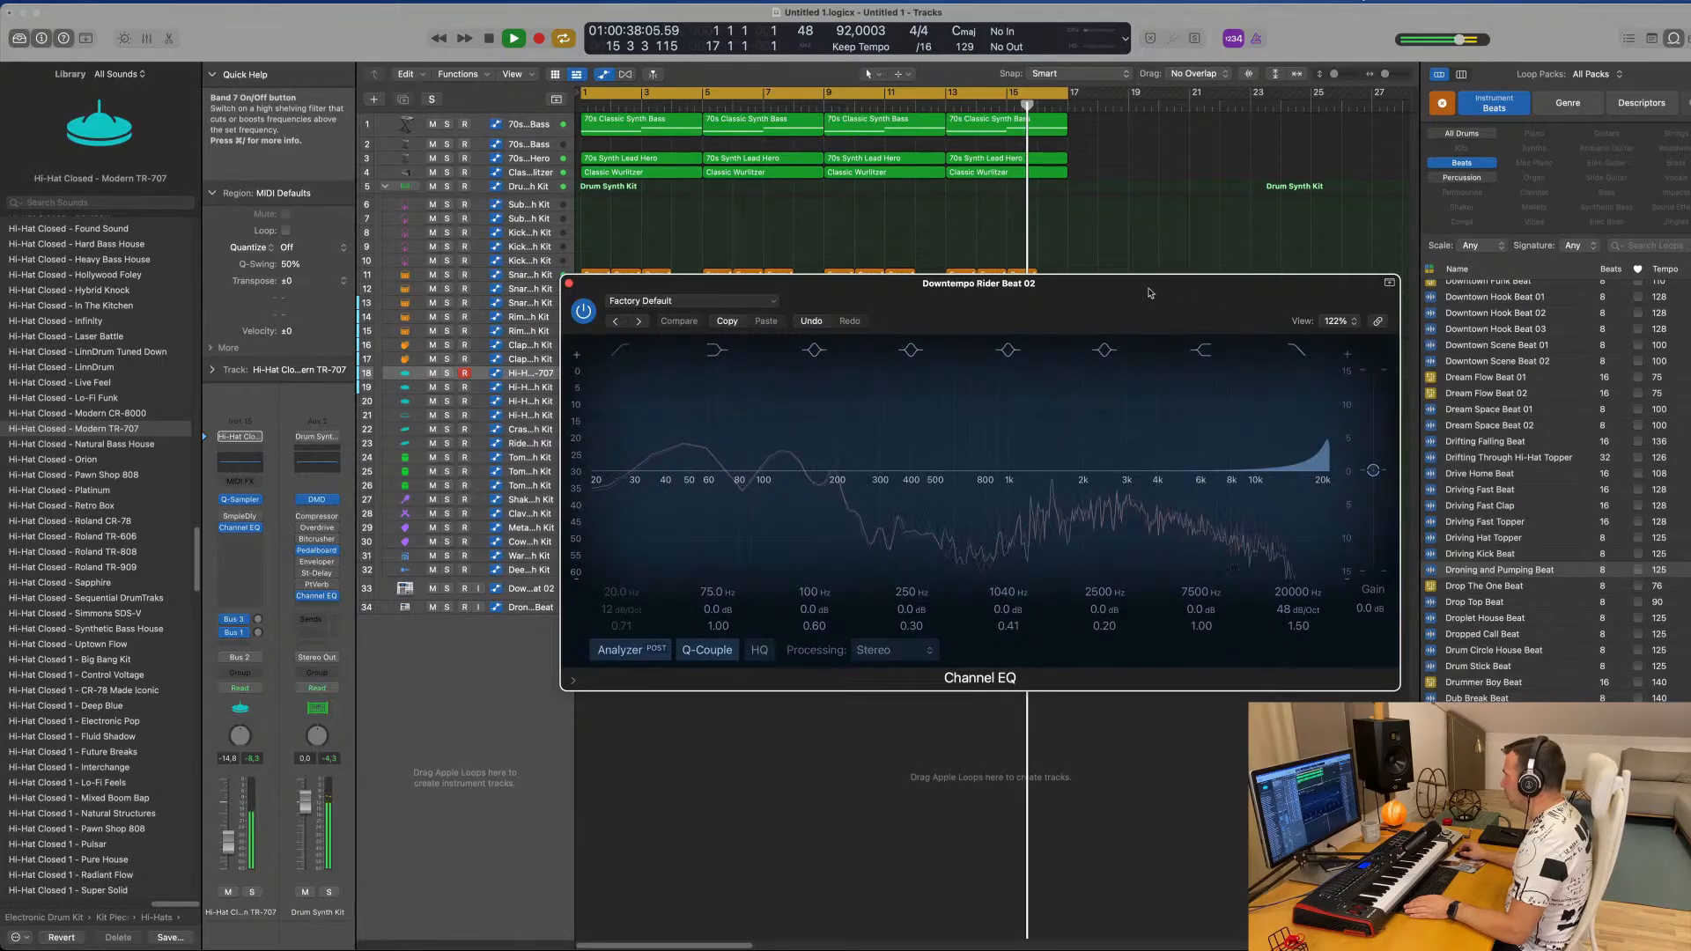
pyautogui.click(569, 285)
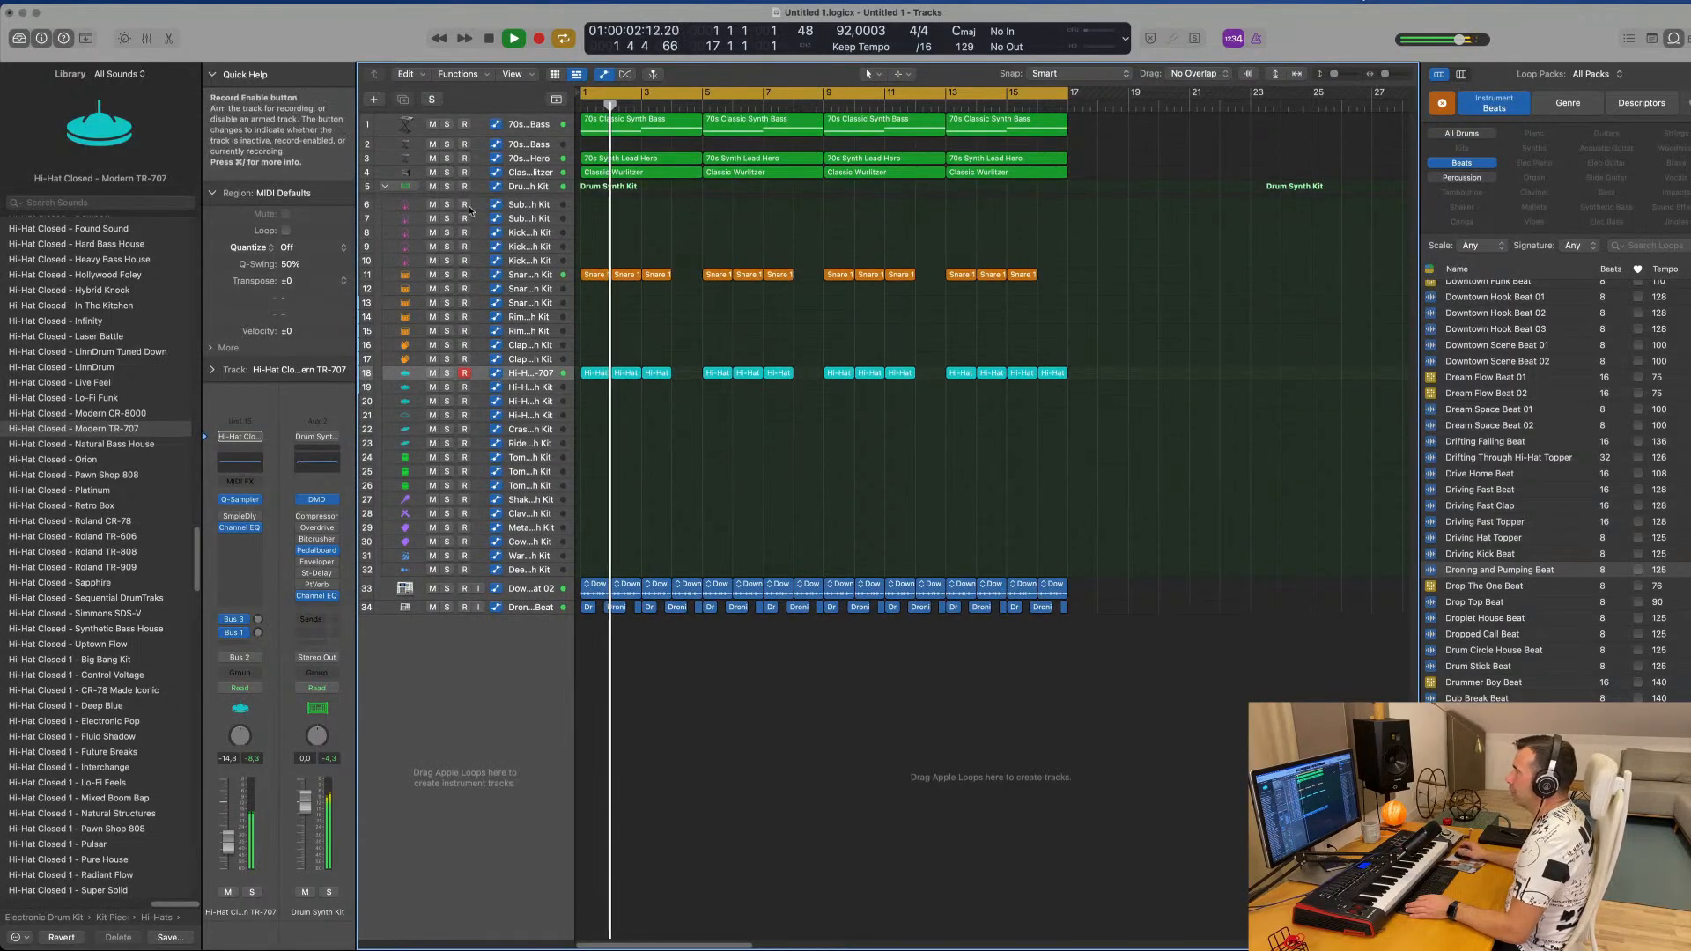
# Select the first 70s Classic Synth Bass track and mute it for playback.
pyautogui.click(545, 126)
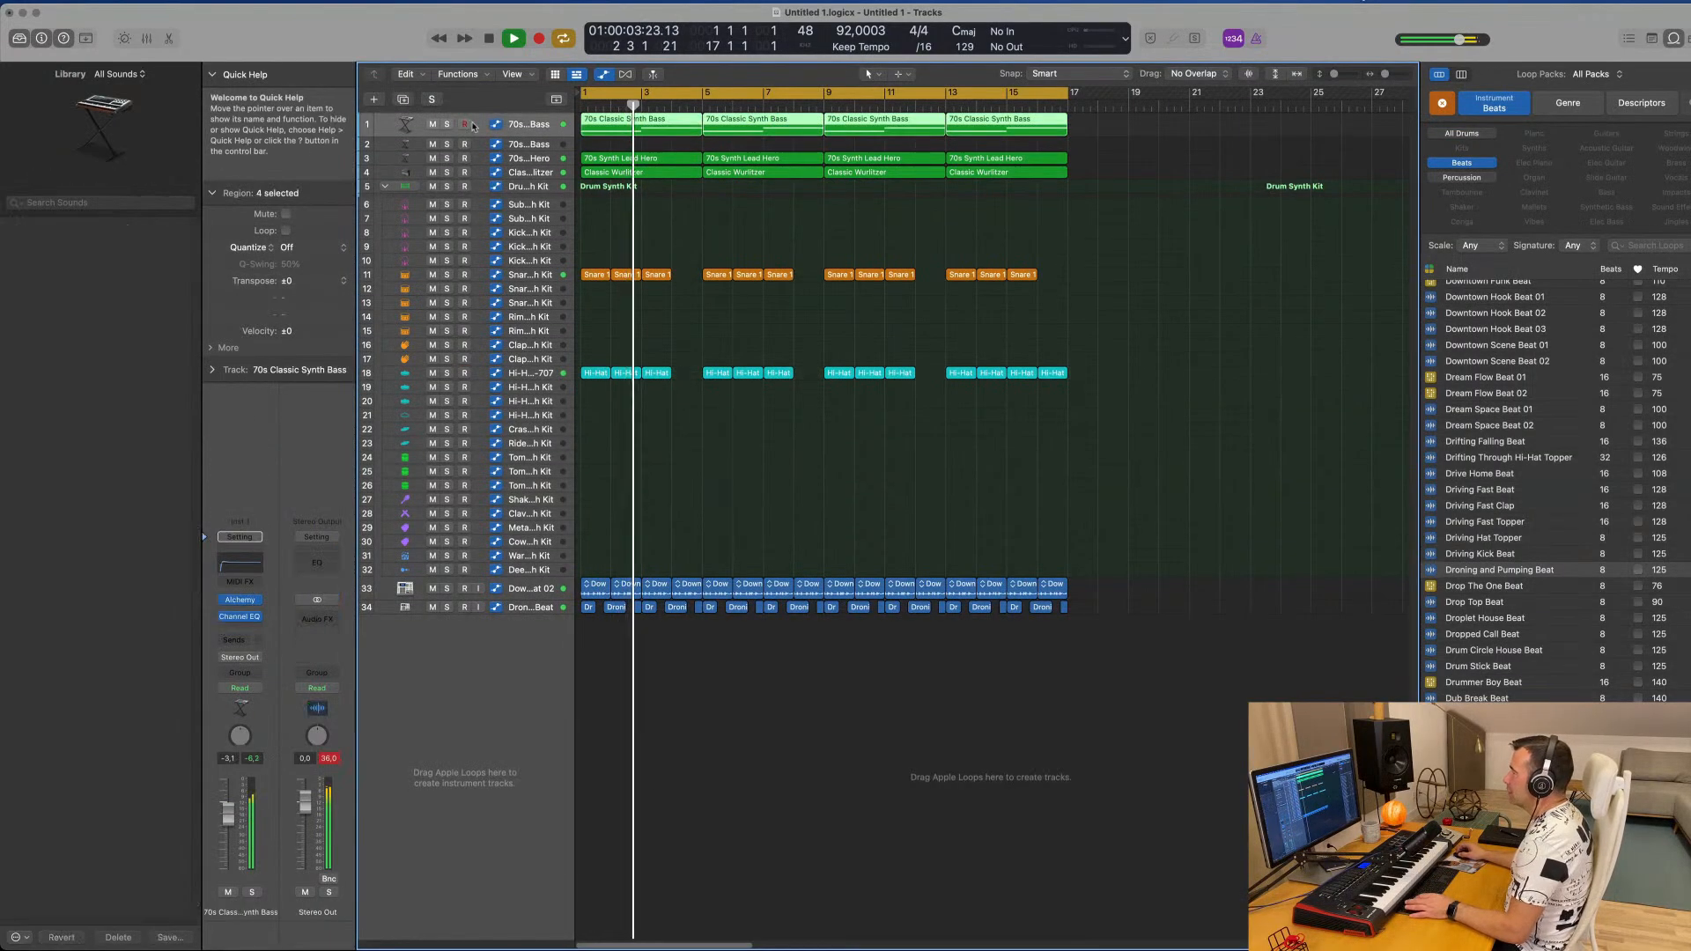
pyautogui.press('space')
pyautogui.click(432, 124)
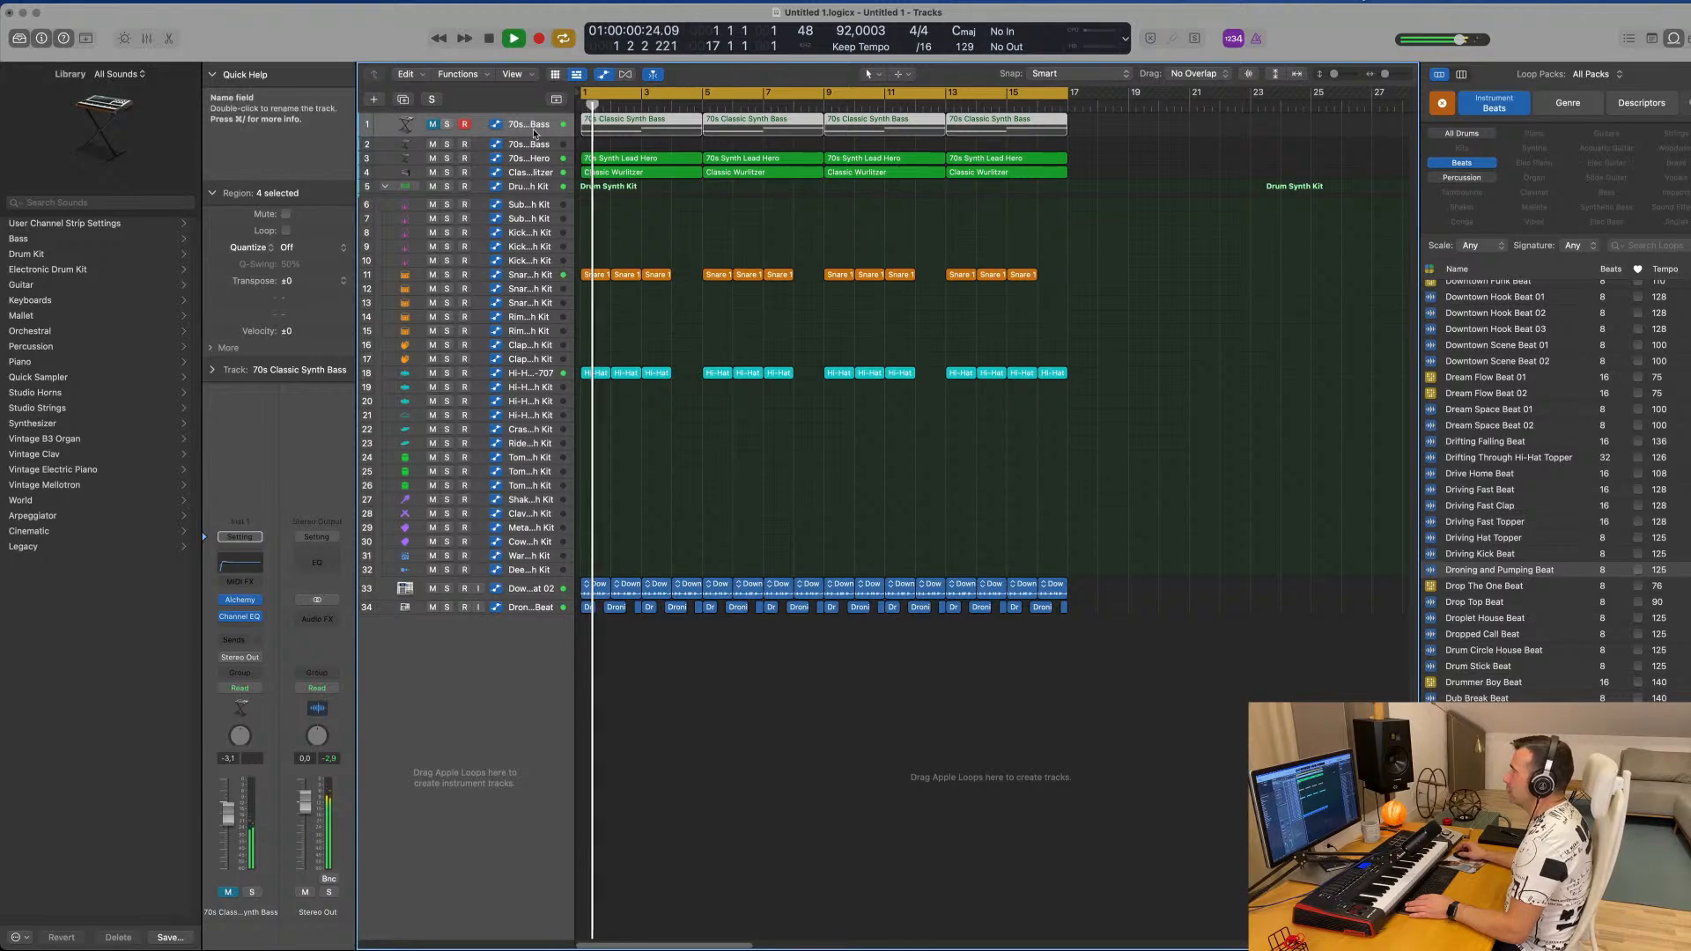
# Create a new track with duplicate settings below the first 70s Classic Synth Bass track and copy the first Classic Wurlitzer region onto it.
pyautogui.press('super+d')
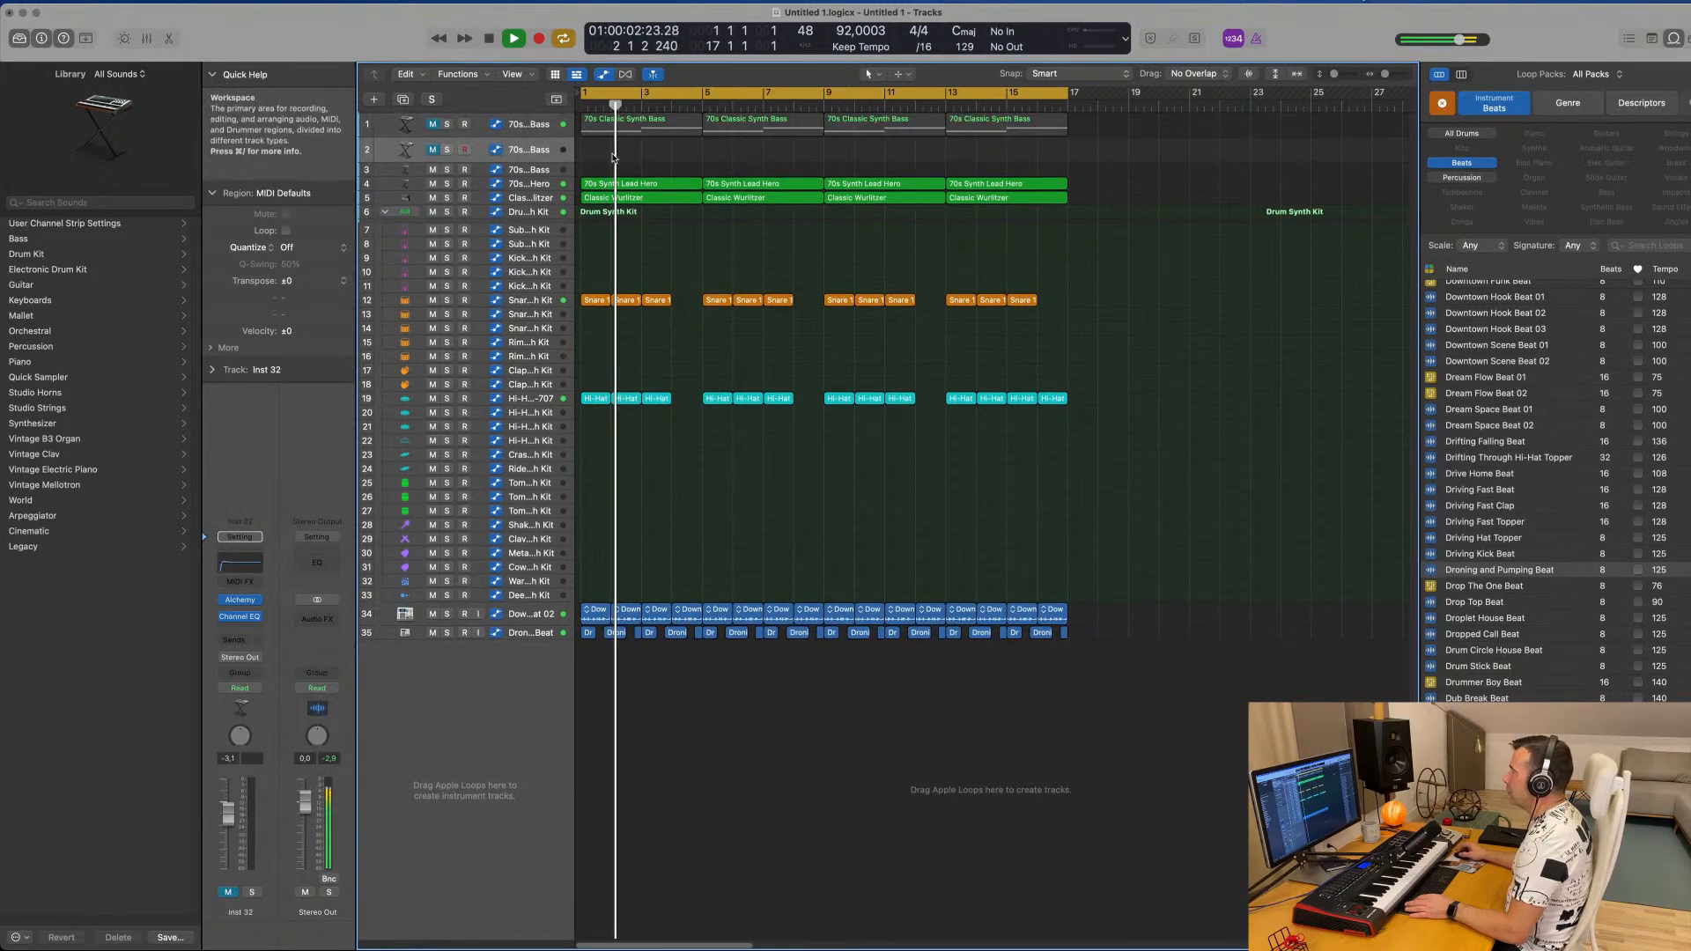
pyautogui.press('Return')
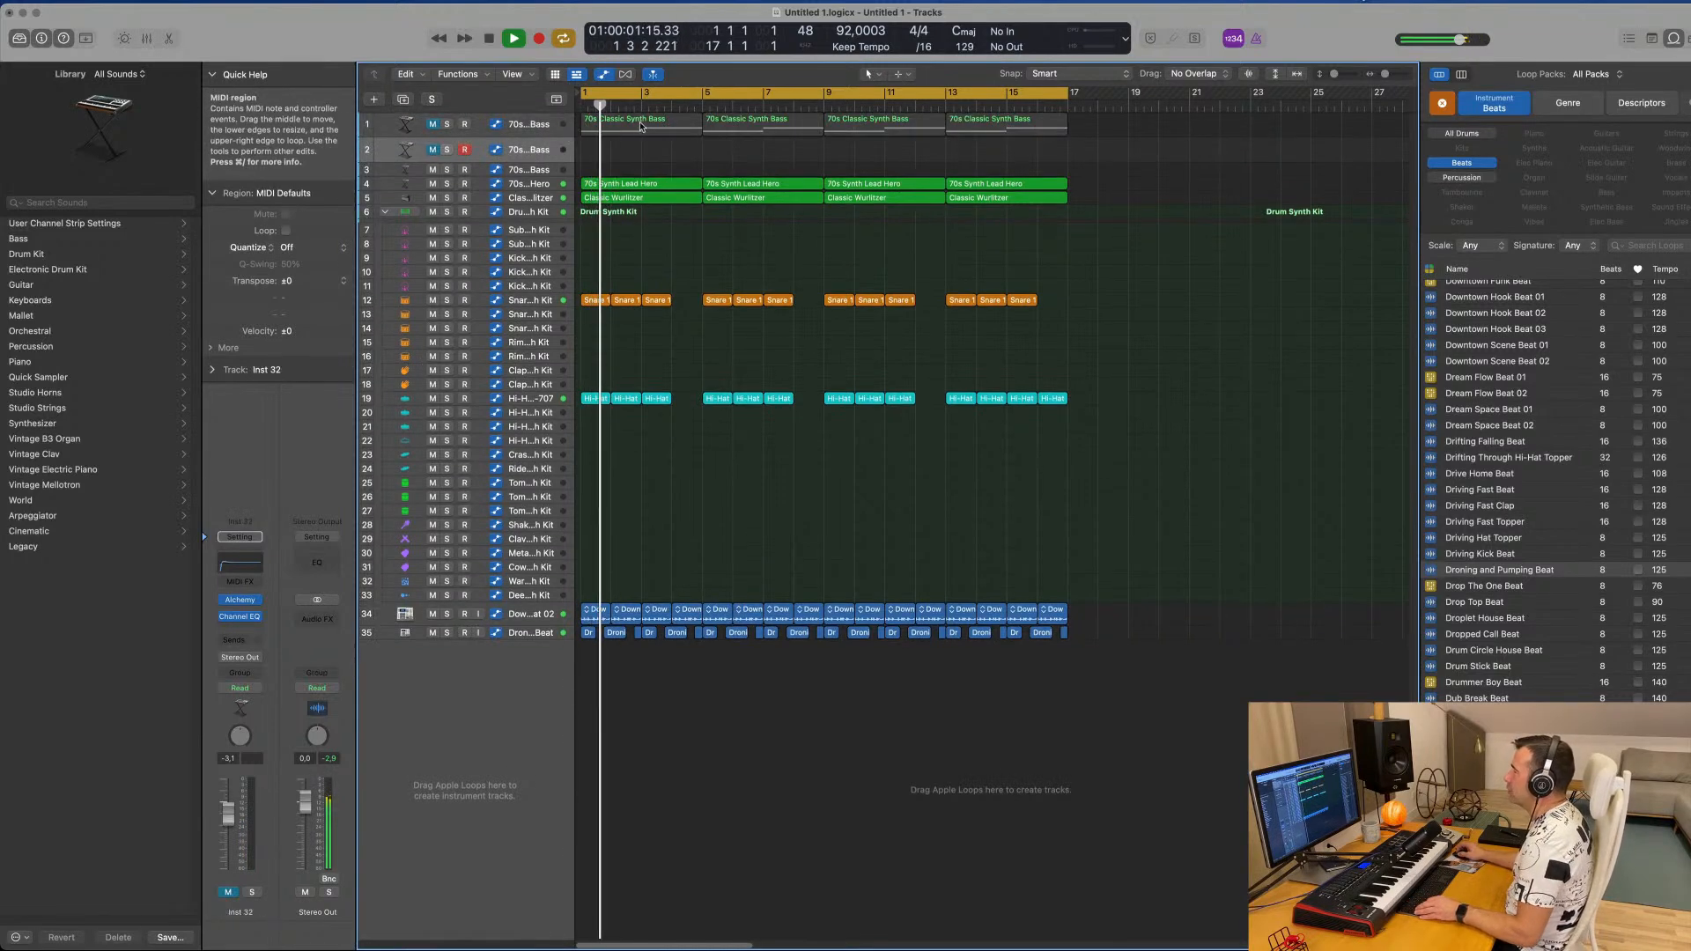
pyautogui.moveTo(632, 199); pyautogui.dragTo(631, 153)
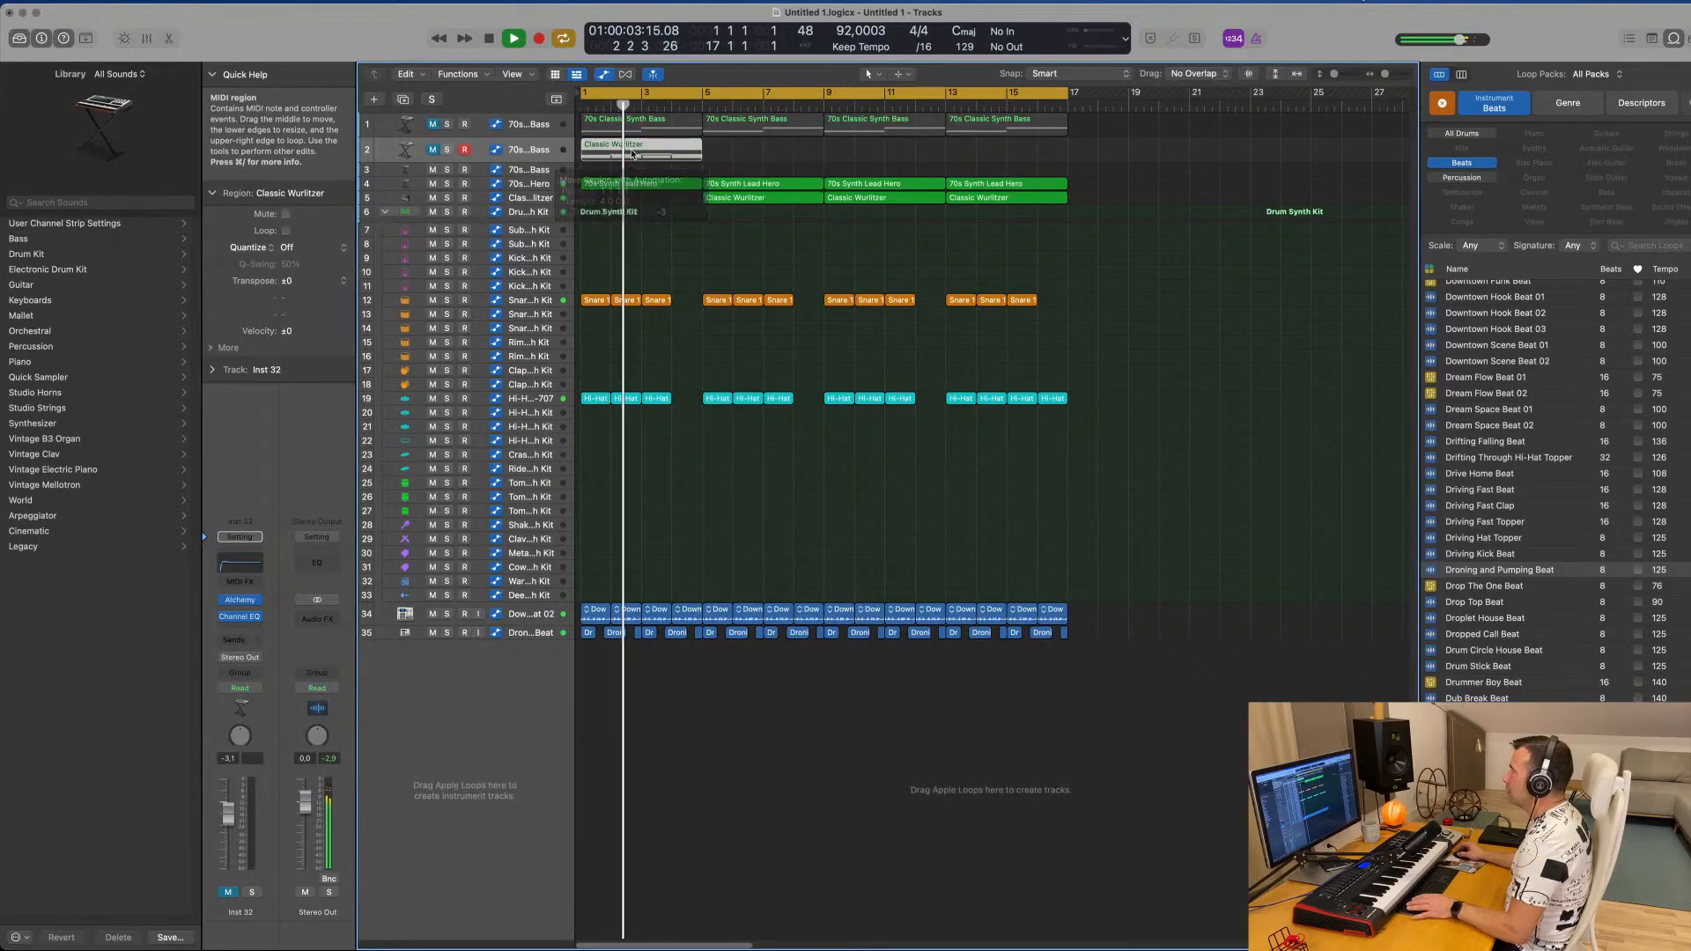
pyautogui.press('Return')
# Delete the upper two notes of every chord in the copied Classic Wurlitzer region, keeping only the lowest notes.
pyautogui.doubleClick(633, 153)
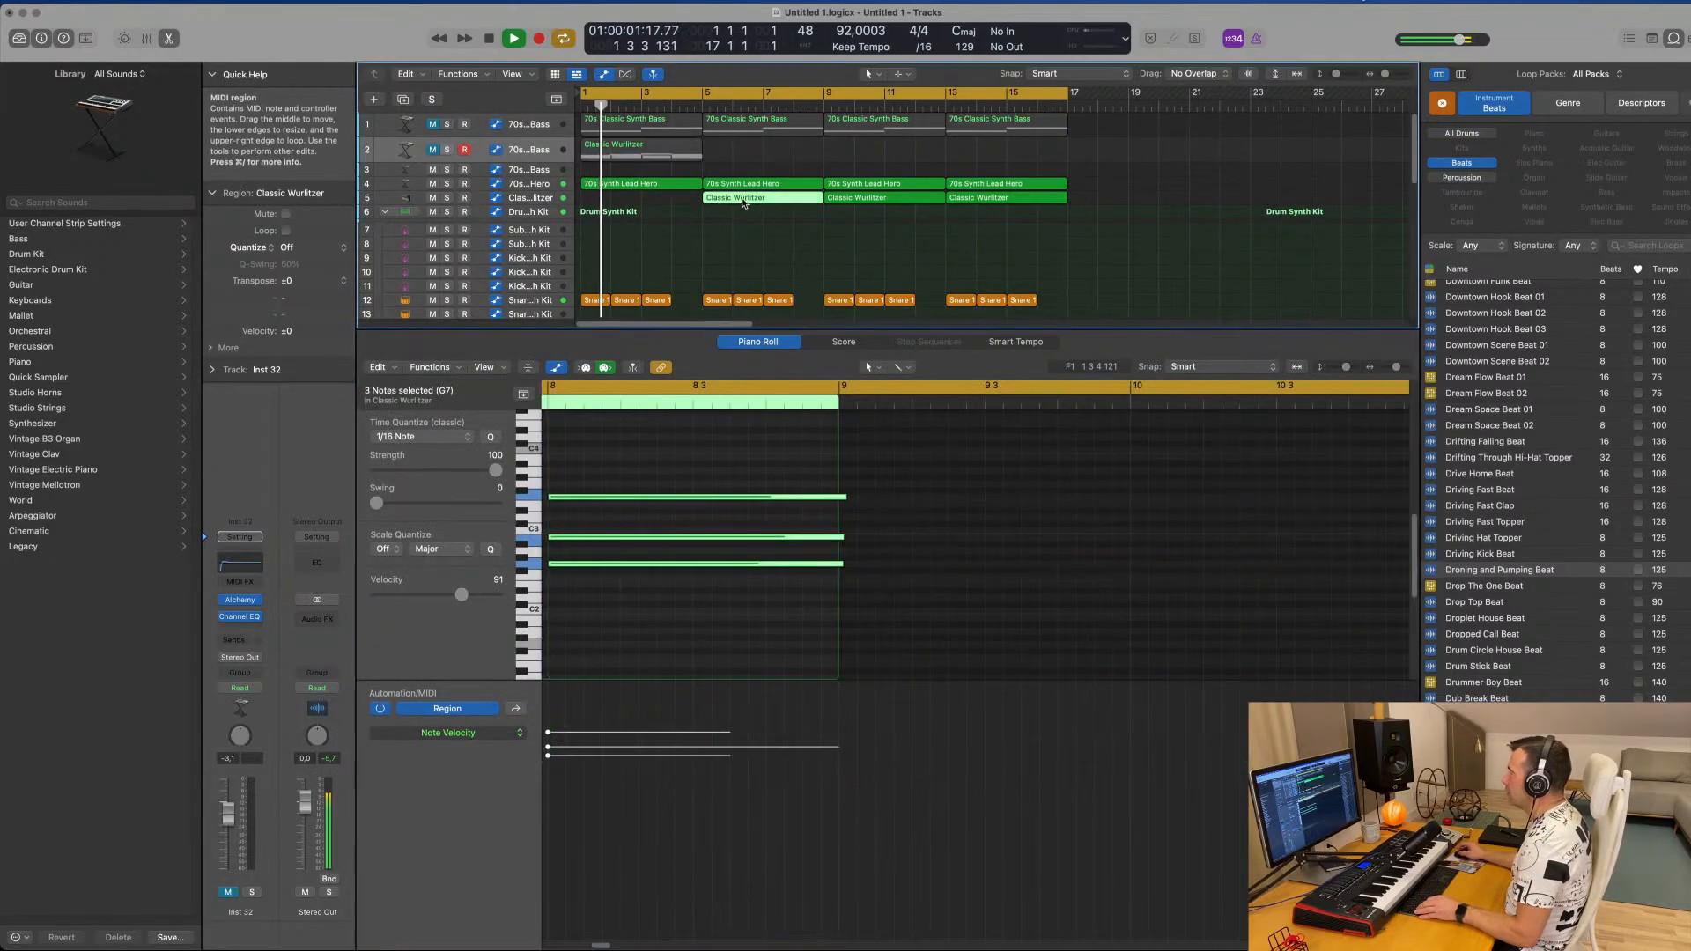
pyautogui.moveTo(742, 200); pyautogui.dragTo(632, 179)
pyautogui.press('space')
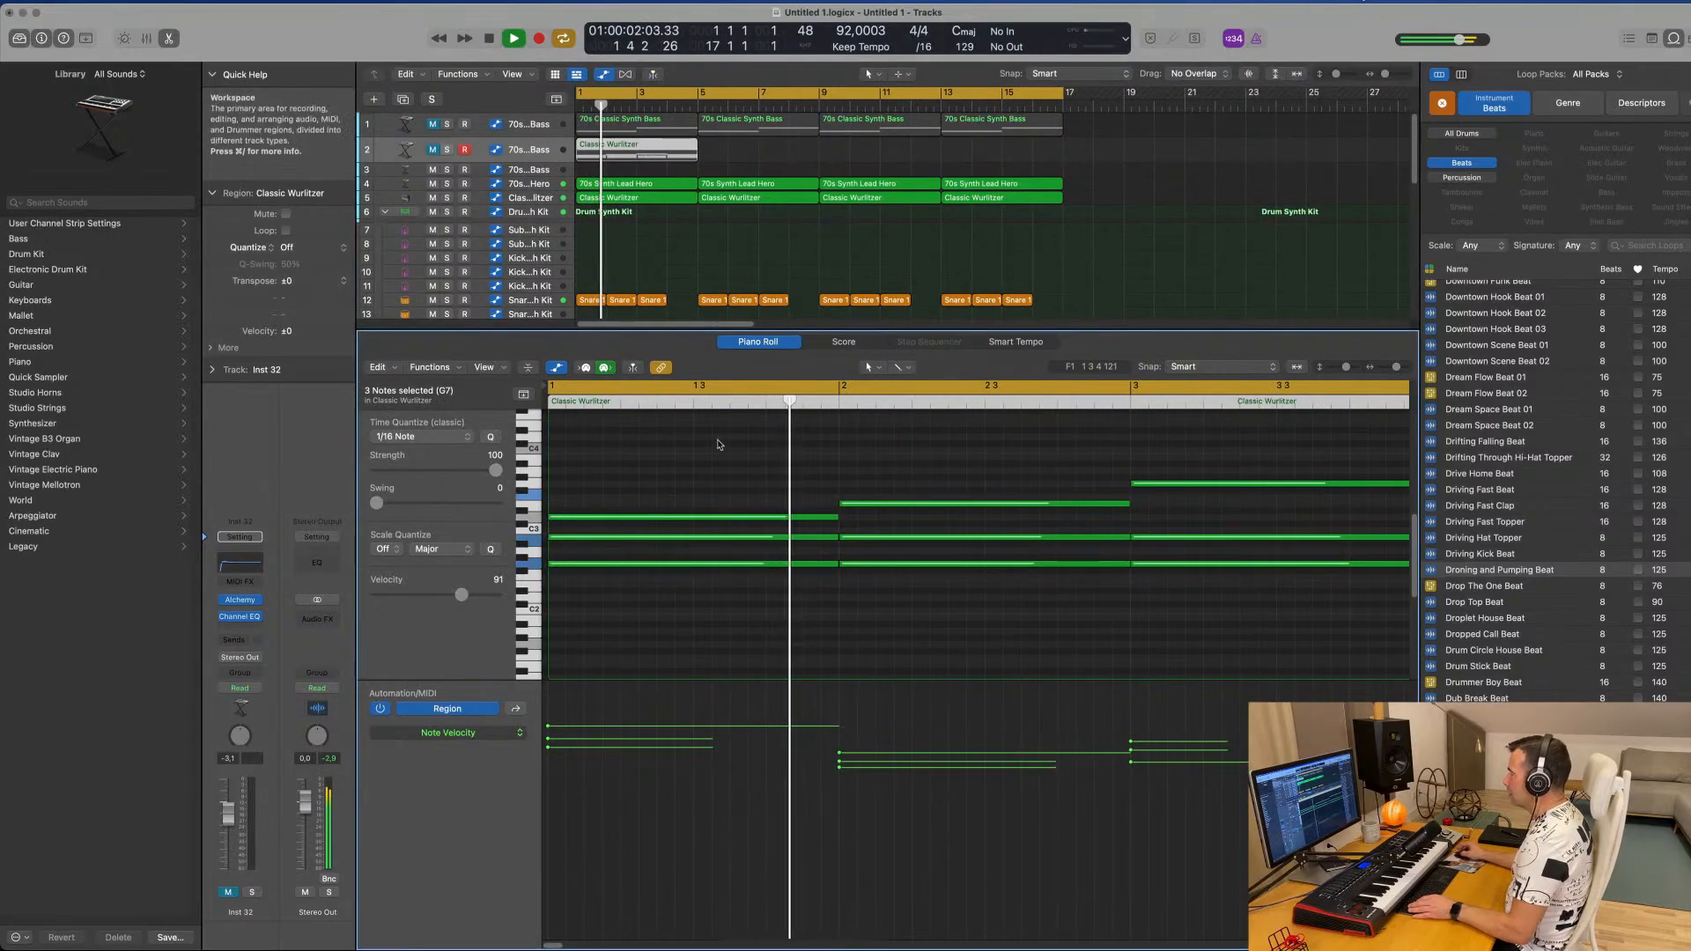
pyautogui.hscroll(-5, 781, 497)
pyautogui.moveTo(599, 464); pyautogui.dragTo(850, 539)
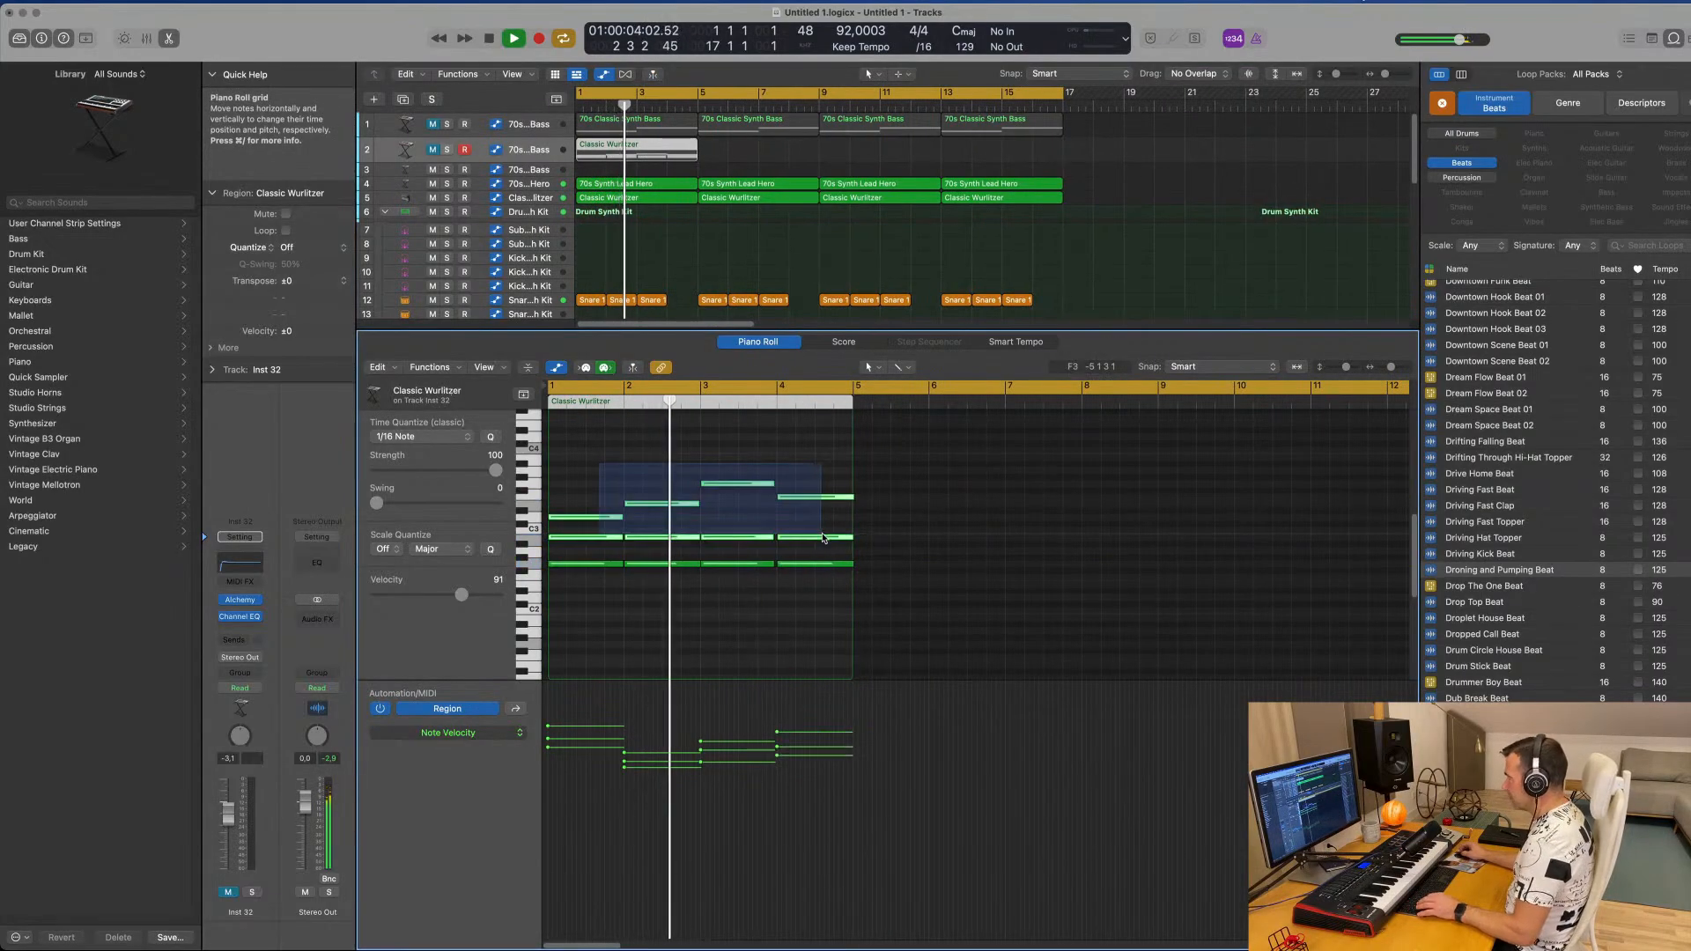
pyautogui.press('Delete')
# Lengthen the bar 3 bass note so it ends at the start of bar 4.
pyautogui.hscroll(5, 762, 596)
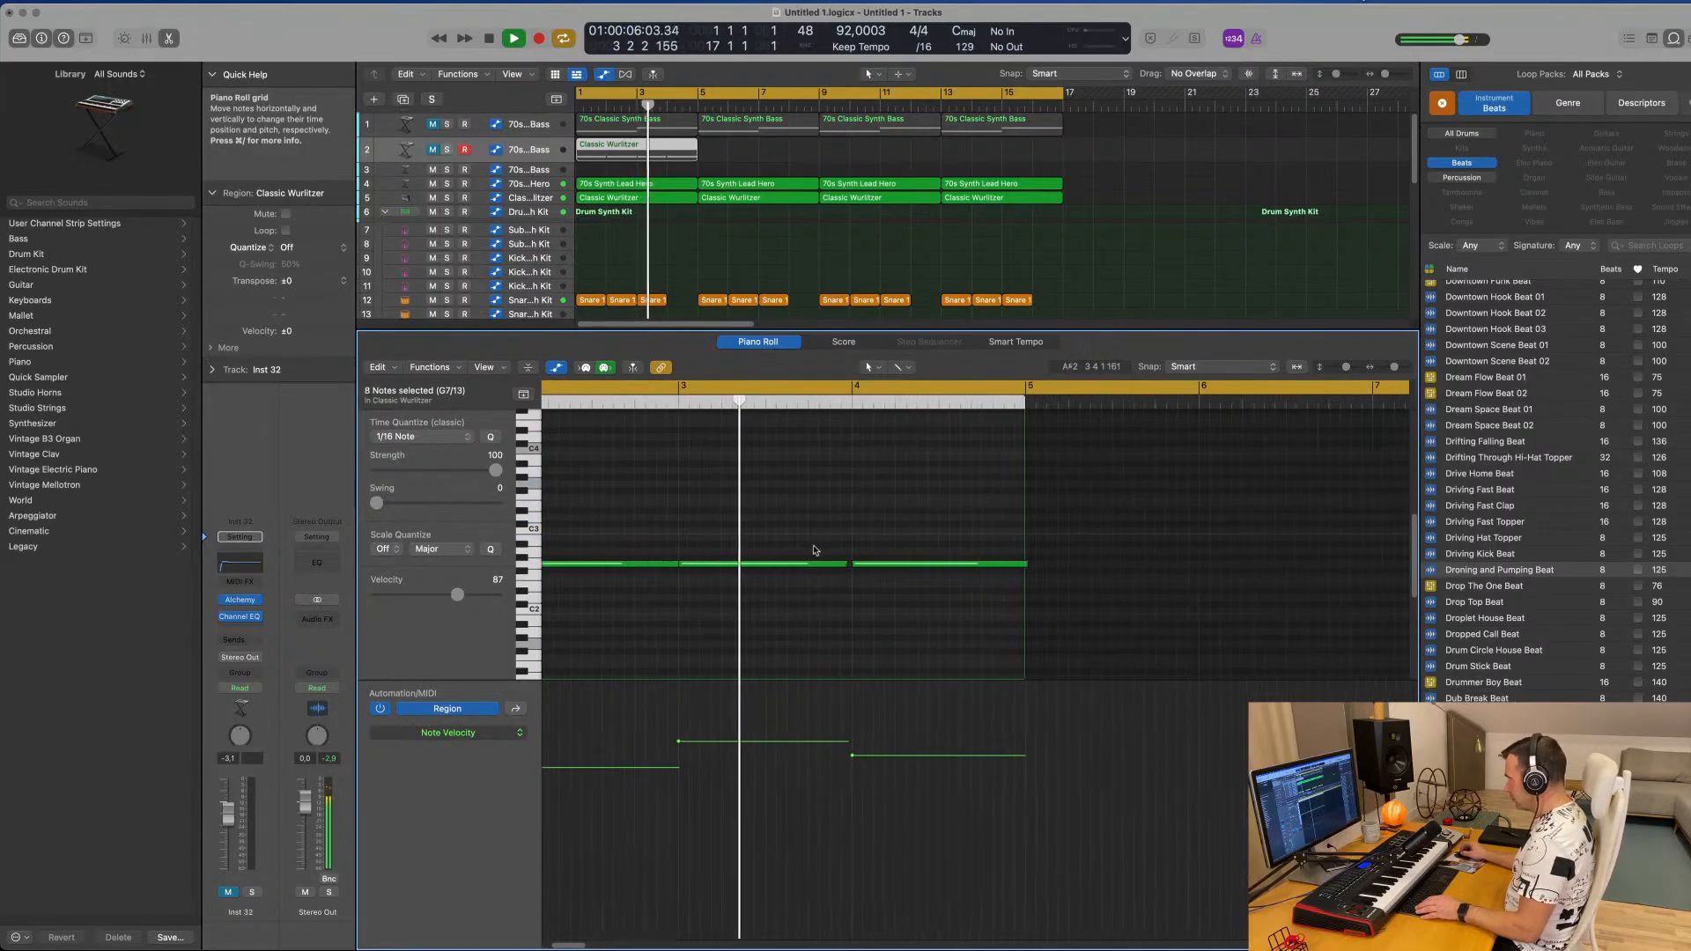
pyautogui.click(820, 564)
pyautogui.moveTo(844, 563); pyautogui.dragTo(847, 564)
pyautogui.hscroll(-5, 784, 524)
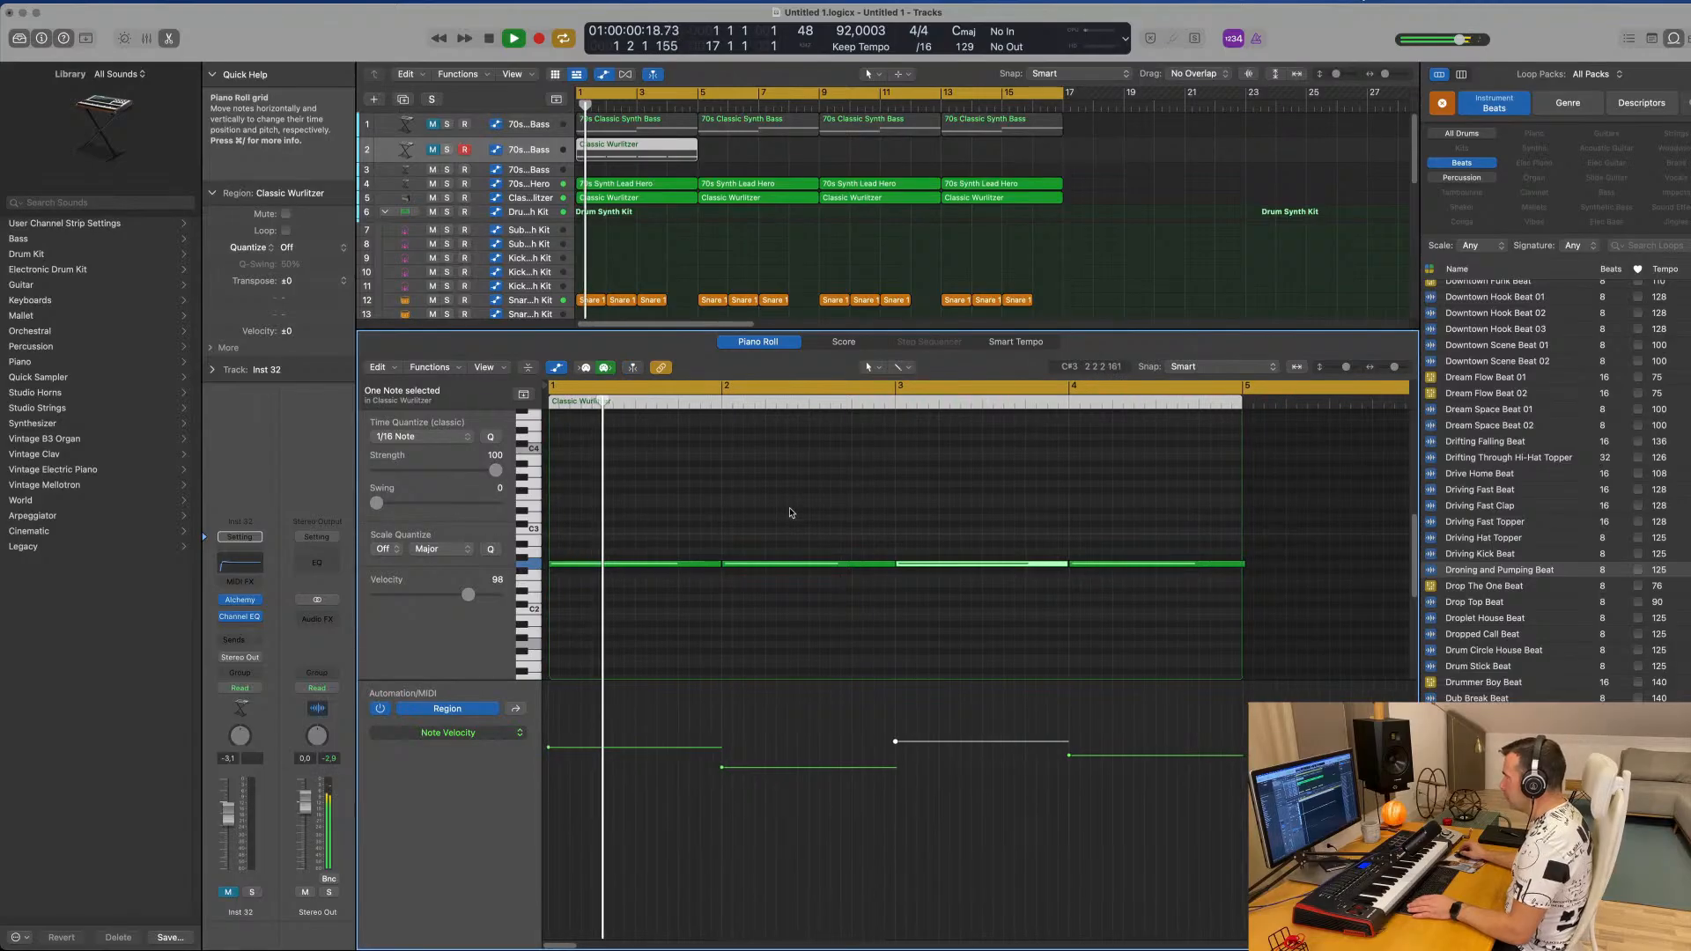
# Unmute the new bass track and repeat its four-bar region three times to fill the arrangement up to bar 17.
pyautogui.press('super+a')
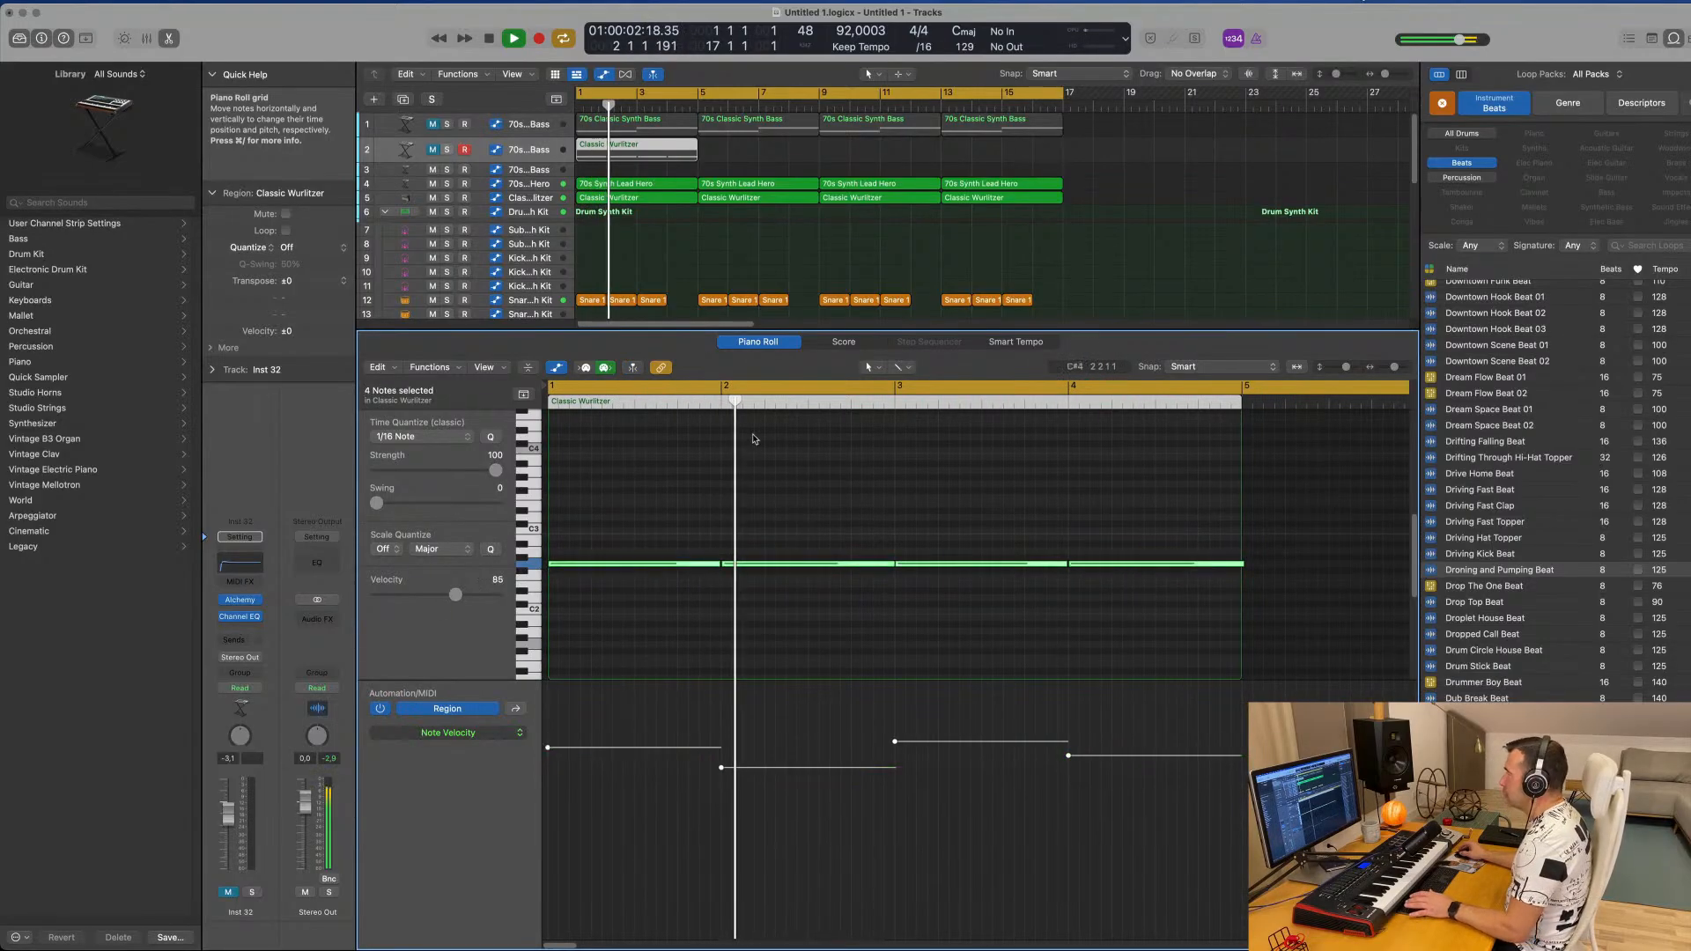
pyautogui.click(624, 157)
pyautogui.press('space')
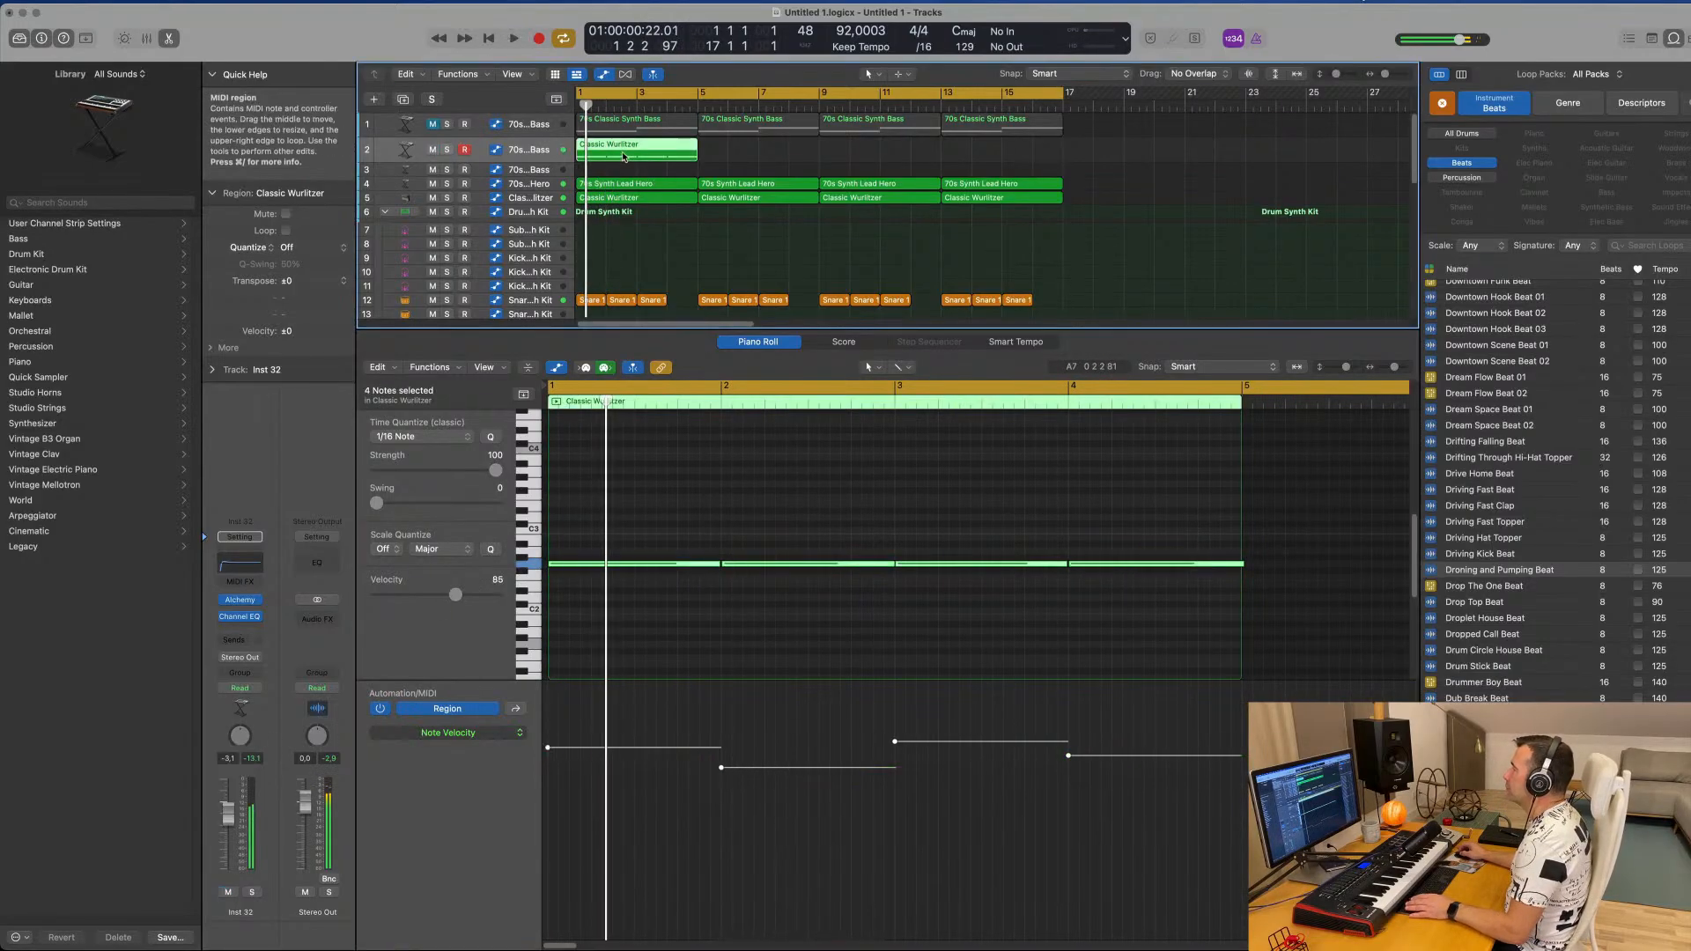
pyautogui.press('space')
pyautogui.press('super+r')
pyautogui.press('super+r')
pyautogui.press('super+r')
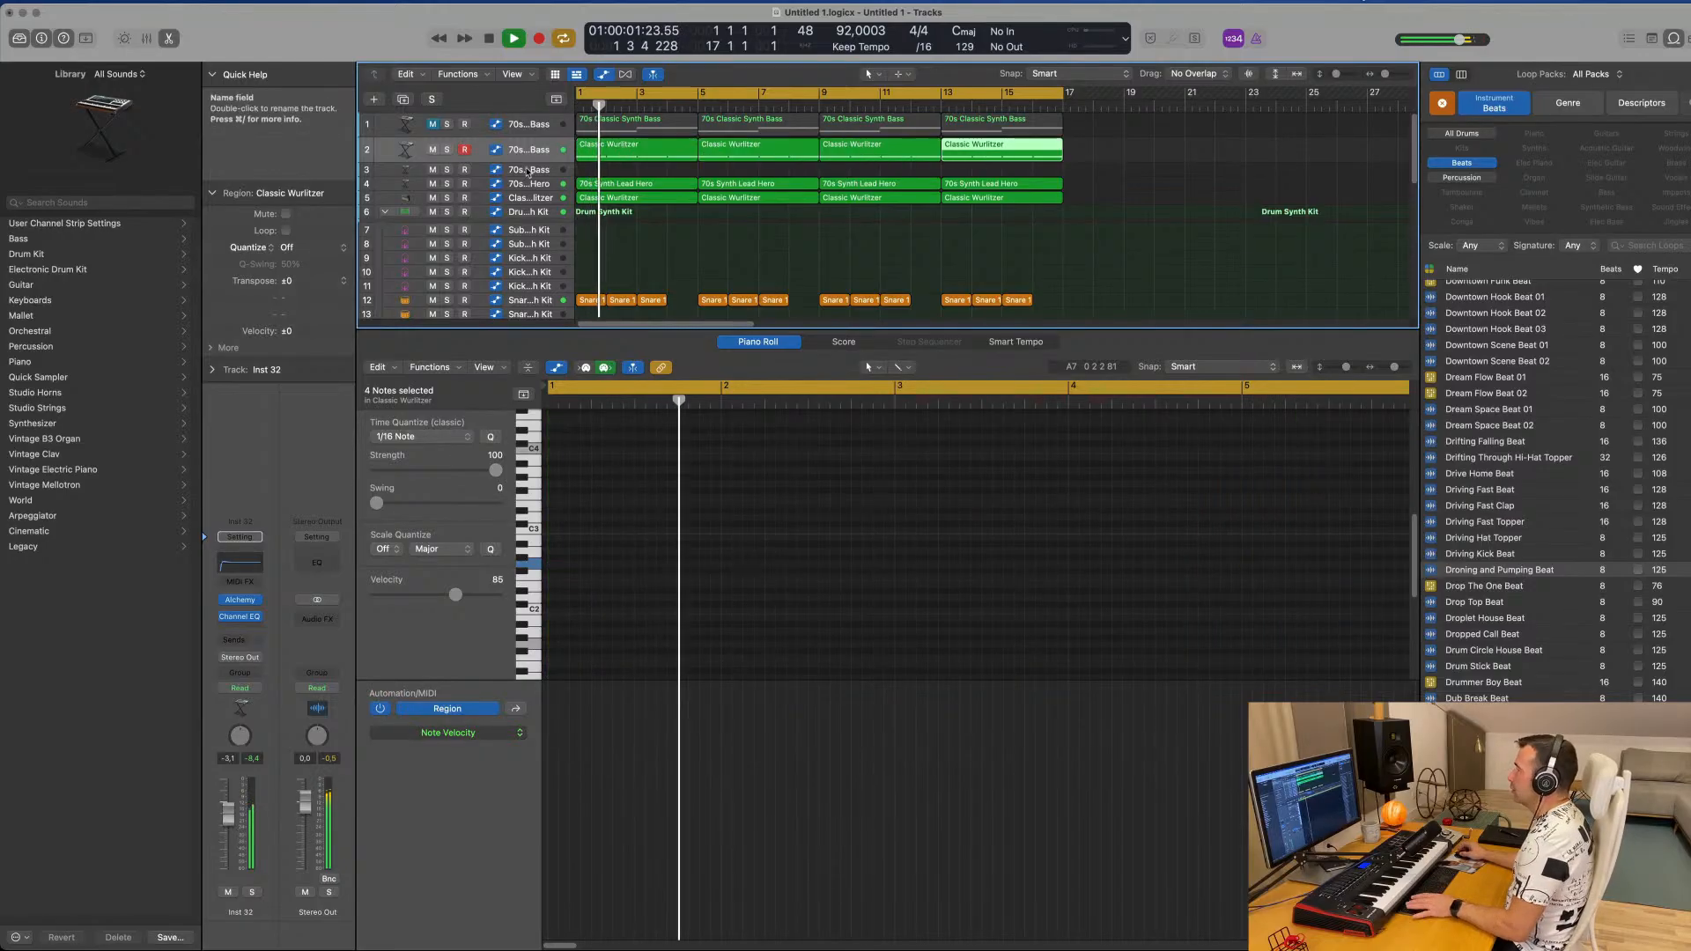
# Load the Chaotic Filter Lead preset from the Loops subcategory of Bass in the new track's Alchemy instrument.
pyautogui.press('space')
pyautogui.press('space')
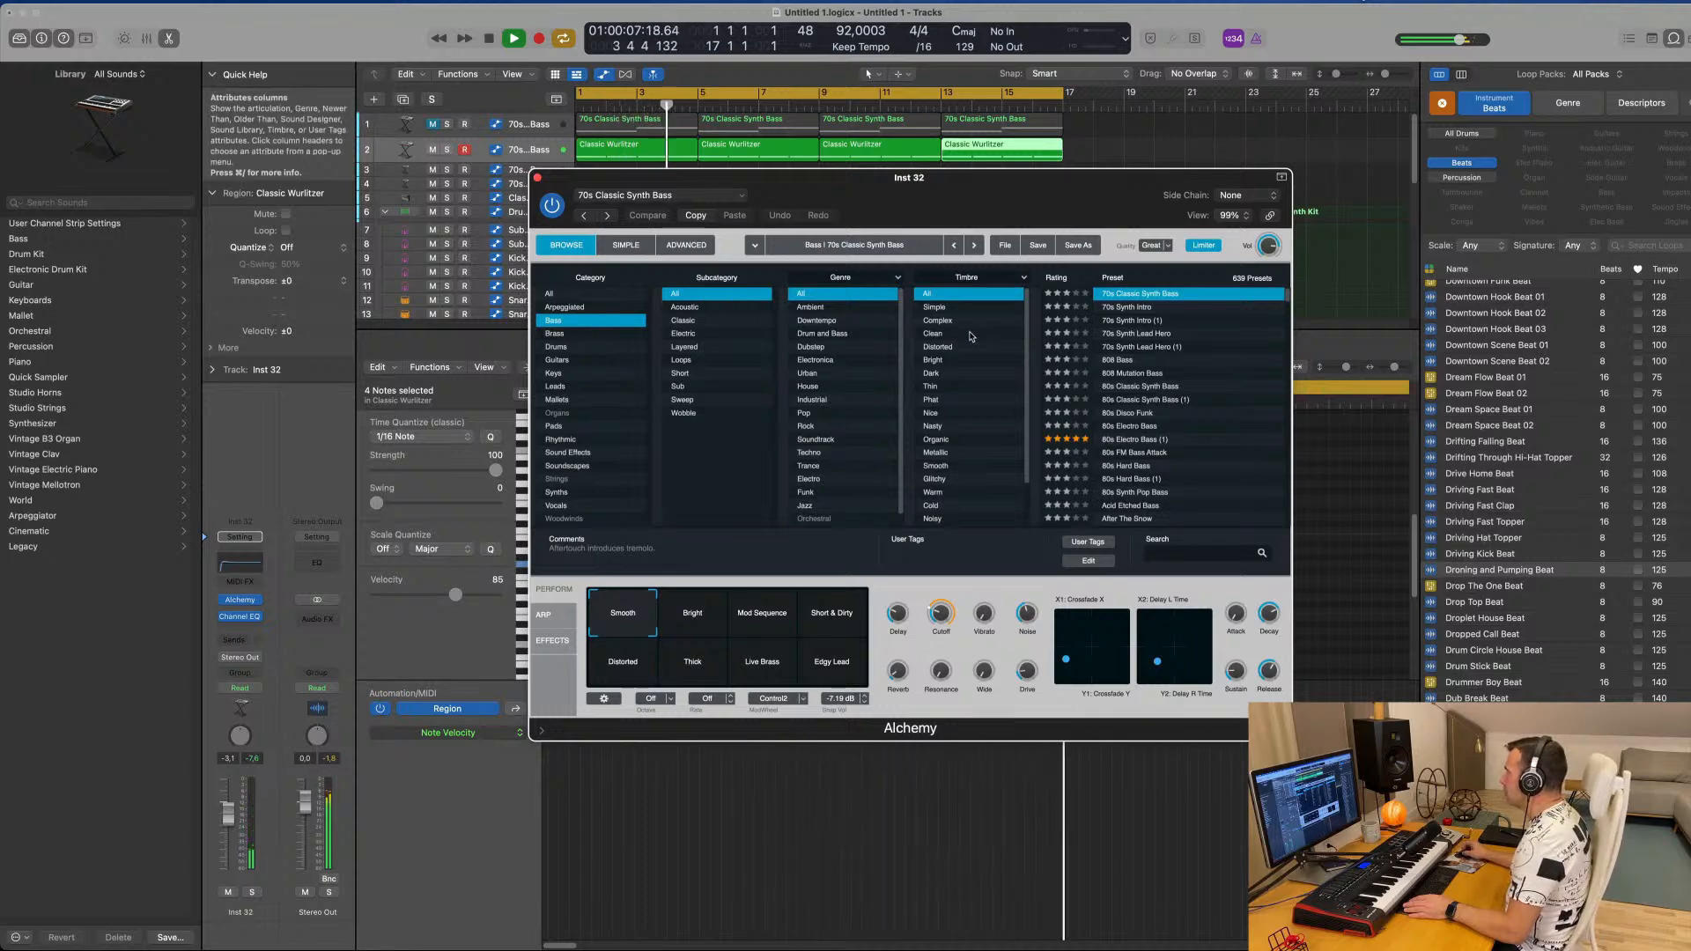
pyautogui.scroll(-4, 969, 352)
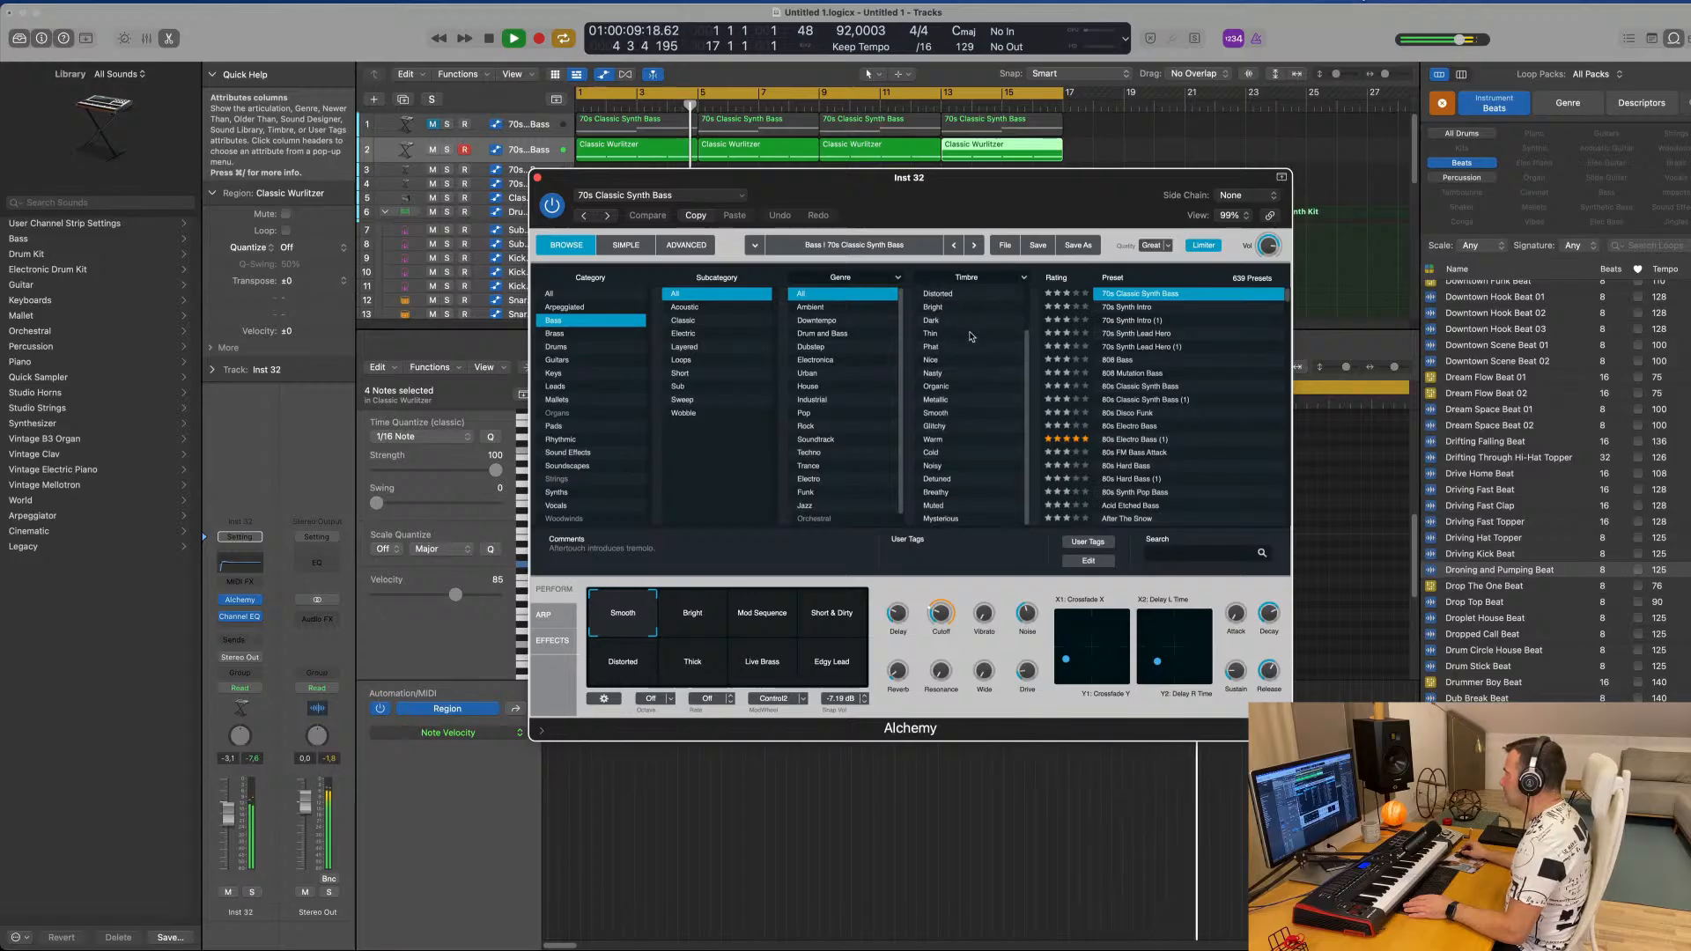
pyautogui.scroll(3, 971, 337)
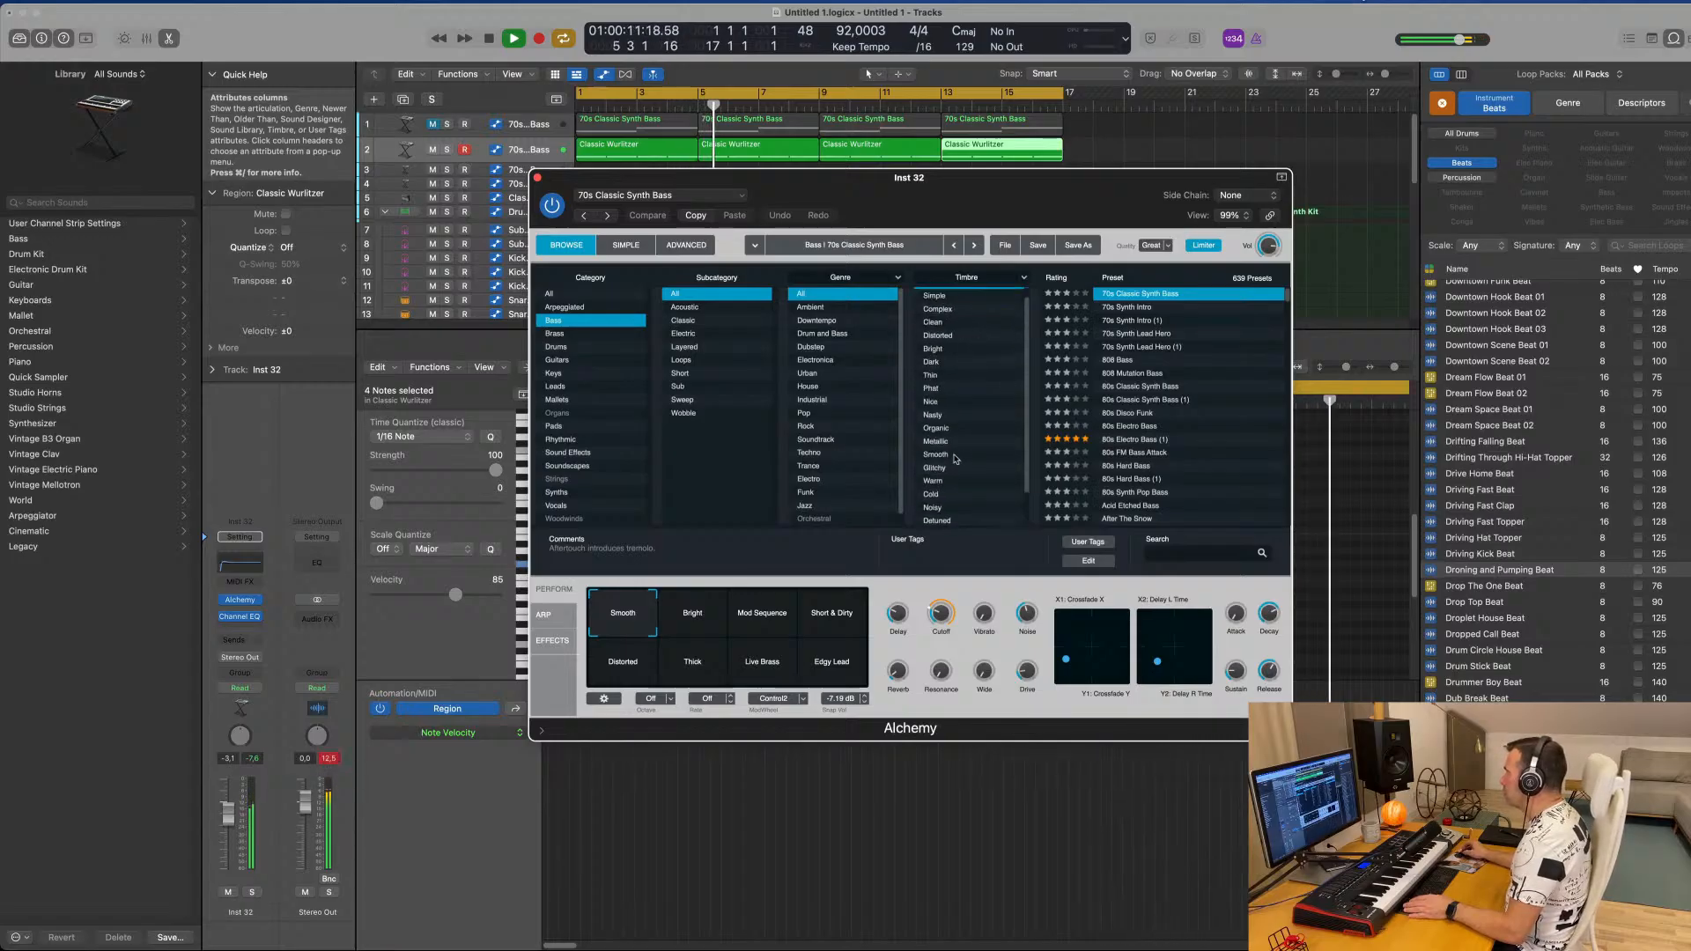
pyautogui.click(684, 361)
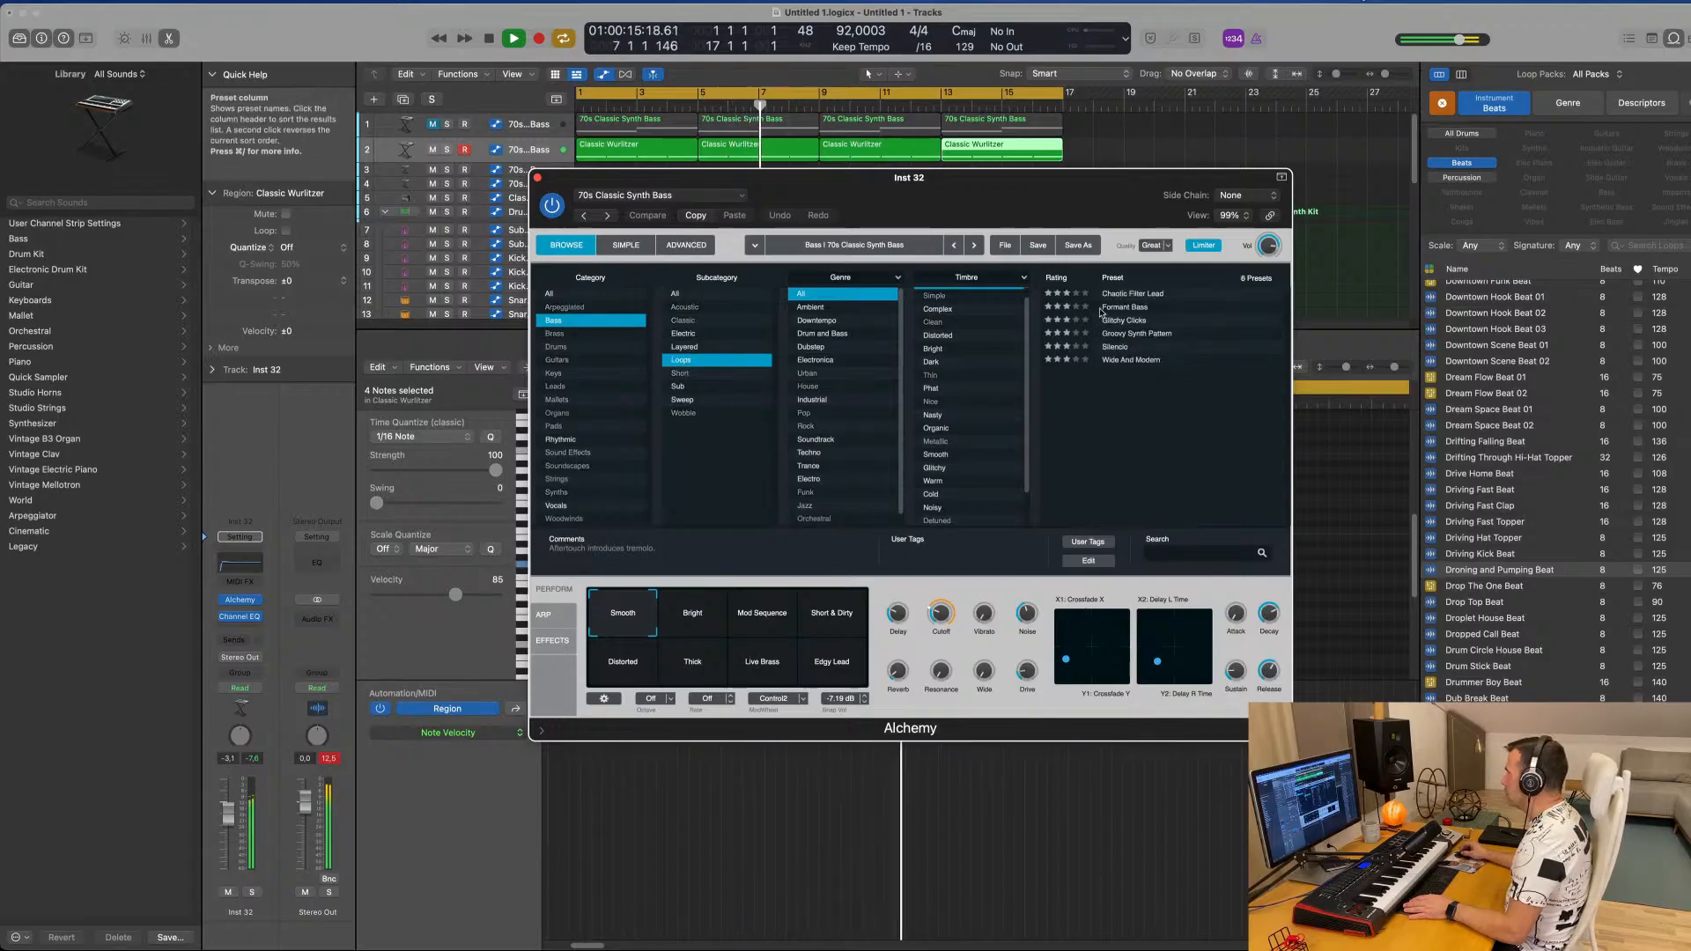
pyautogui.click(1136, 293)
pyautogui.moveTo(1000, 178); pyautogui.dragTo(928, 229)
pyautogui.press('space')
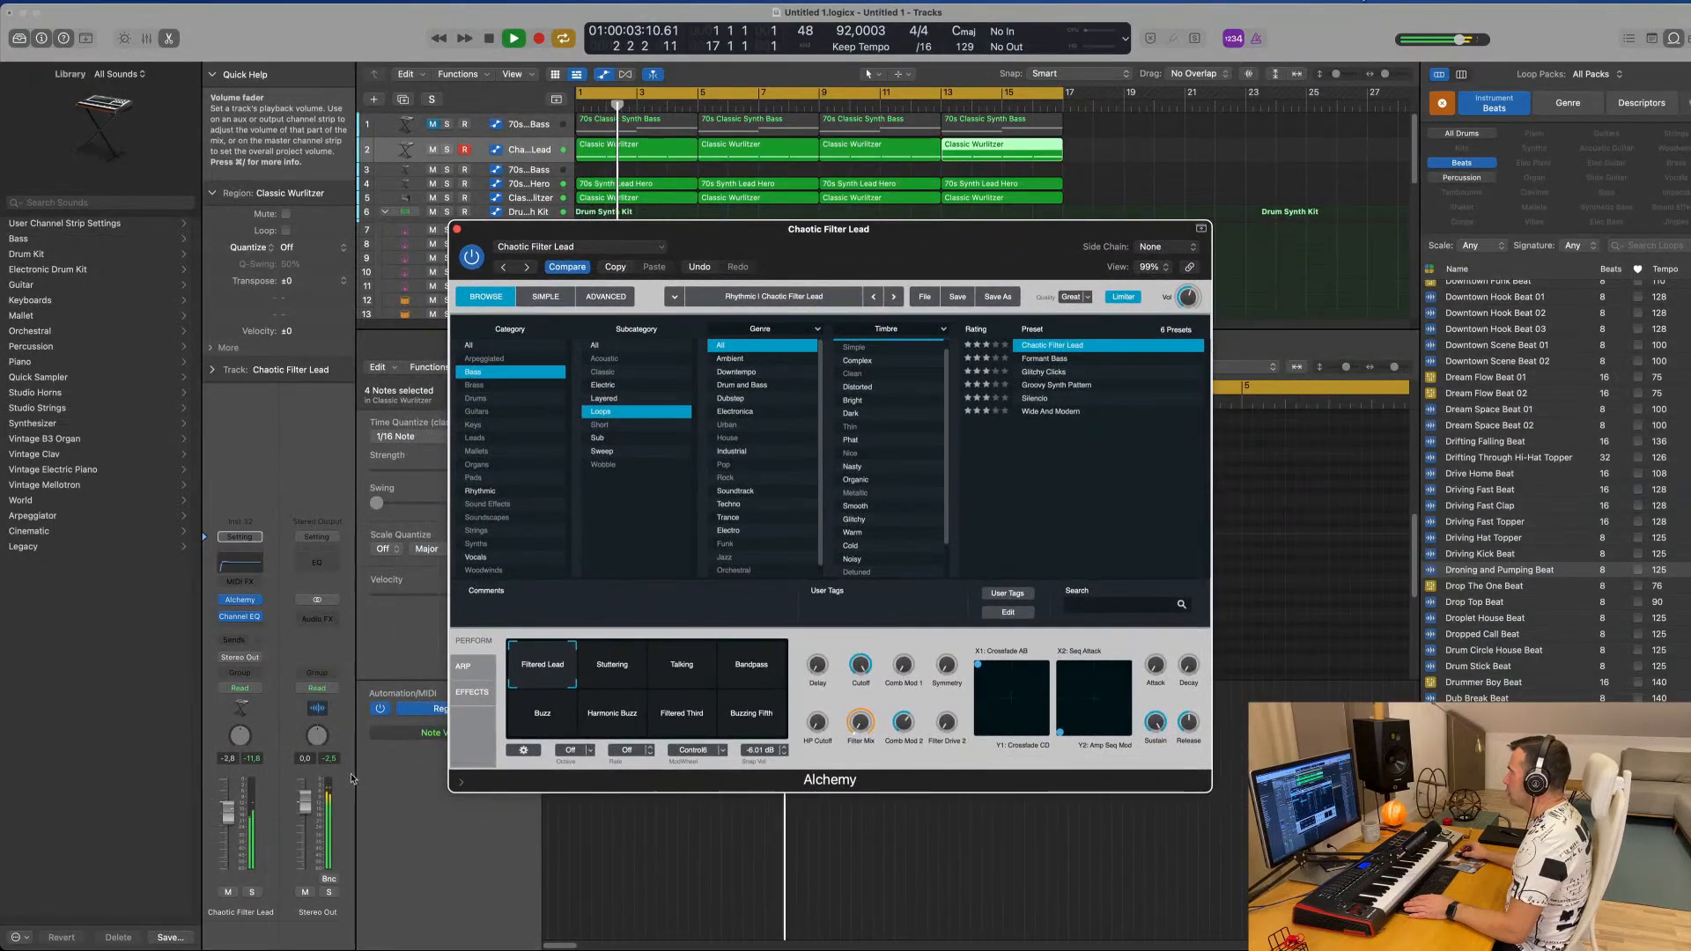
# Audition the Stuttering, Talking and Bandpass snapshots of the Chaotic Filter Lead preset during playback.
pyautogui.click(351, 778)
pyautogui.press('space')
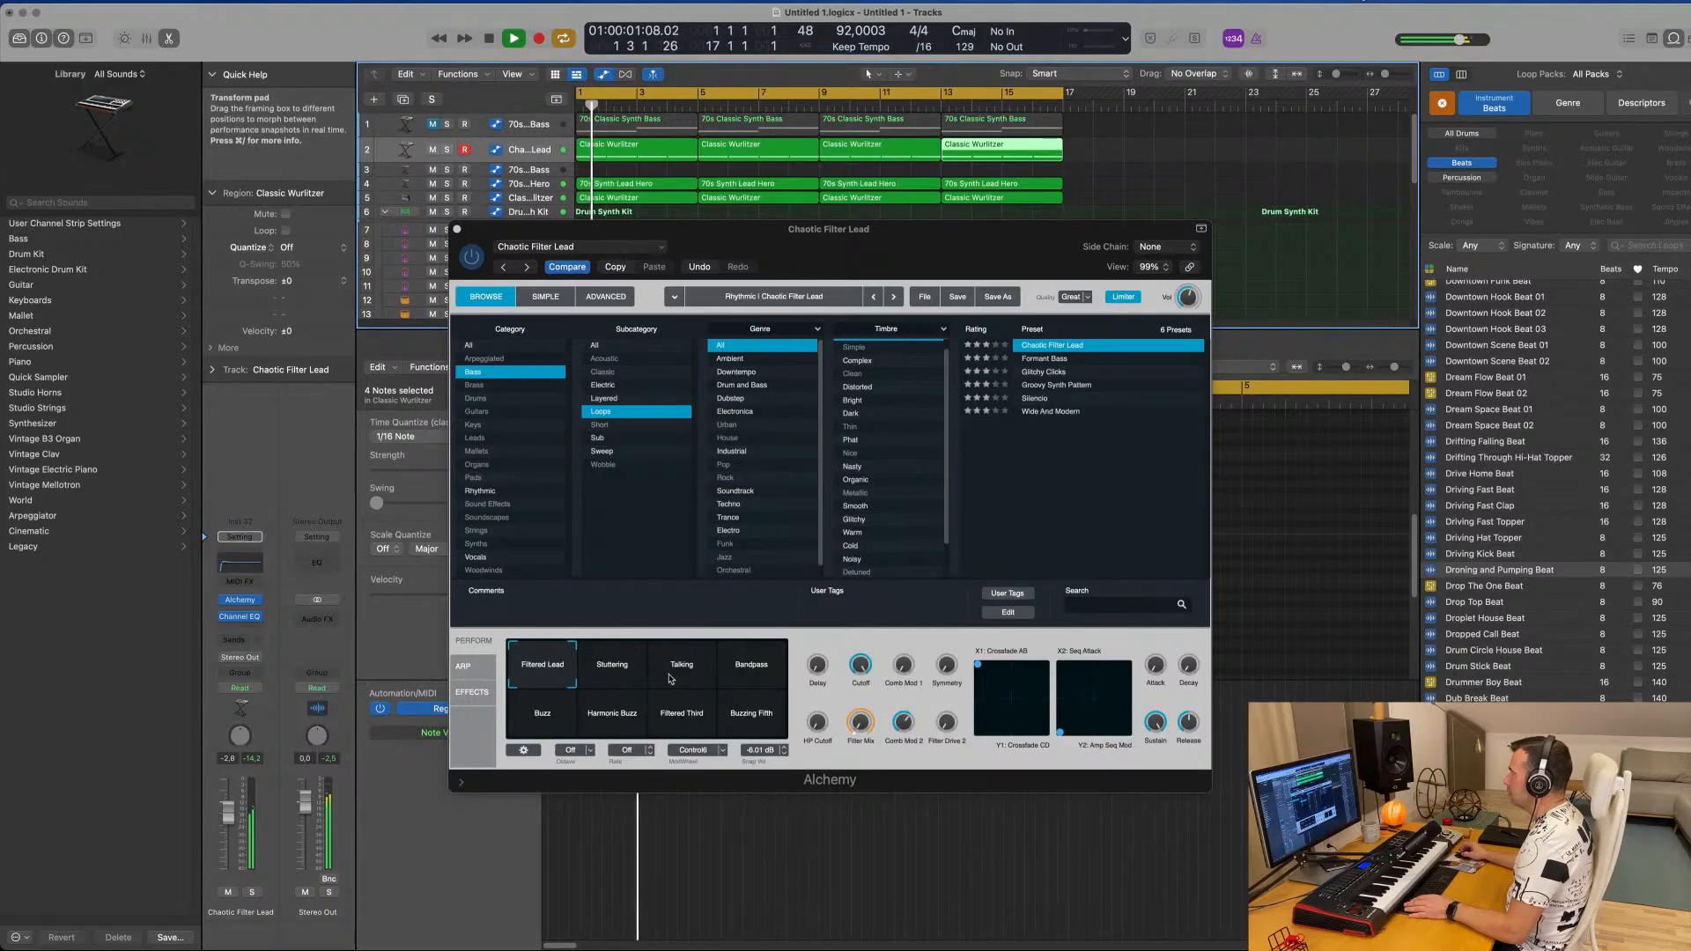
pyautogui.click(596, 685)
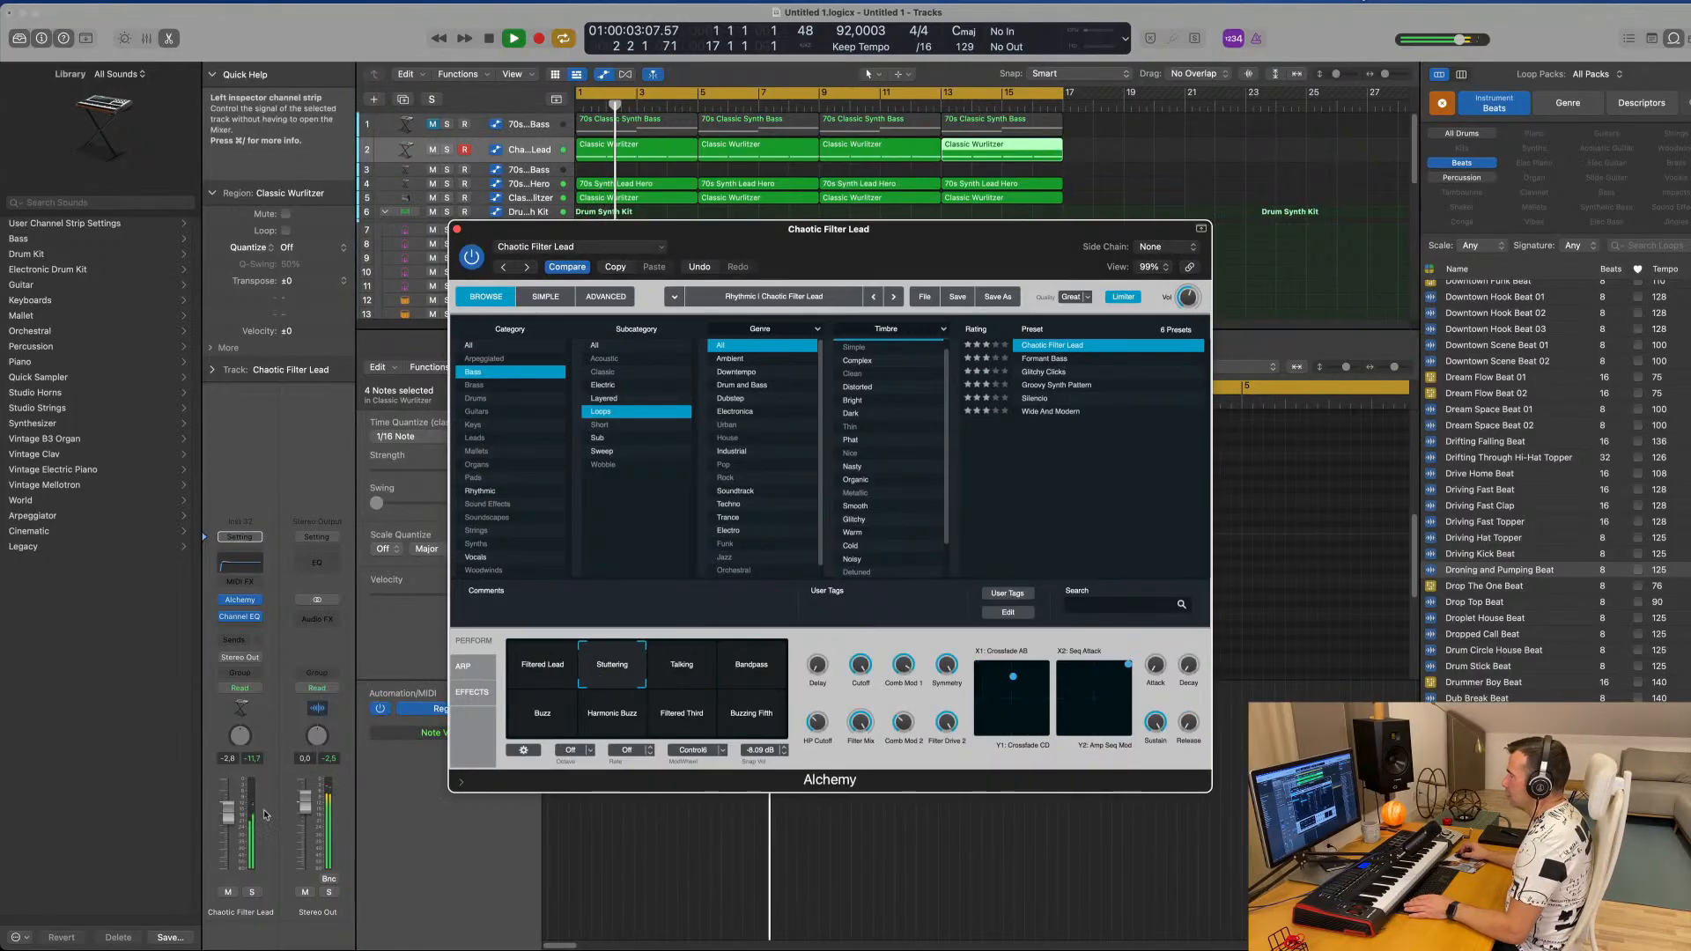
pyautogui.moveTo(220, 818); pyautogui.dragTo(221, 812)
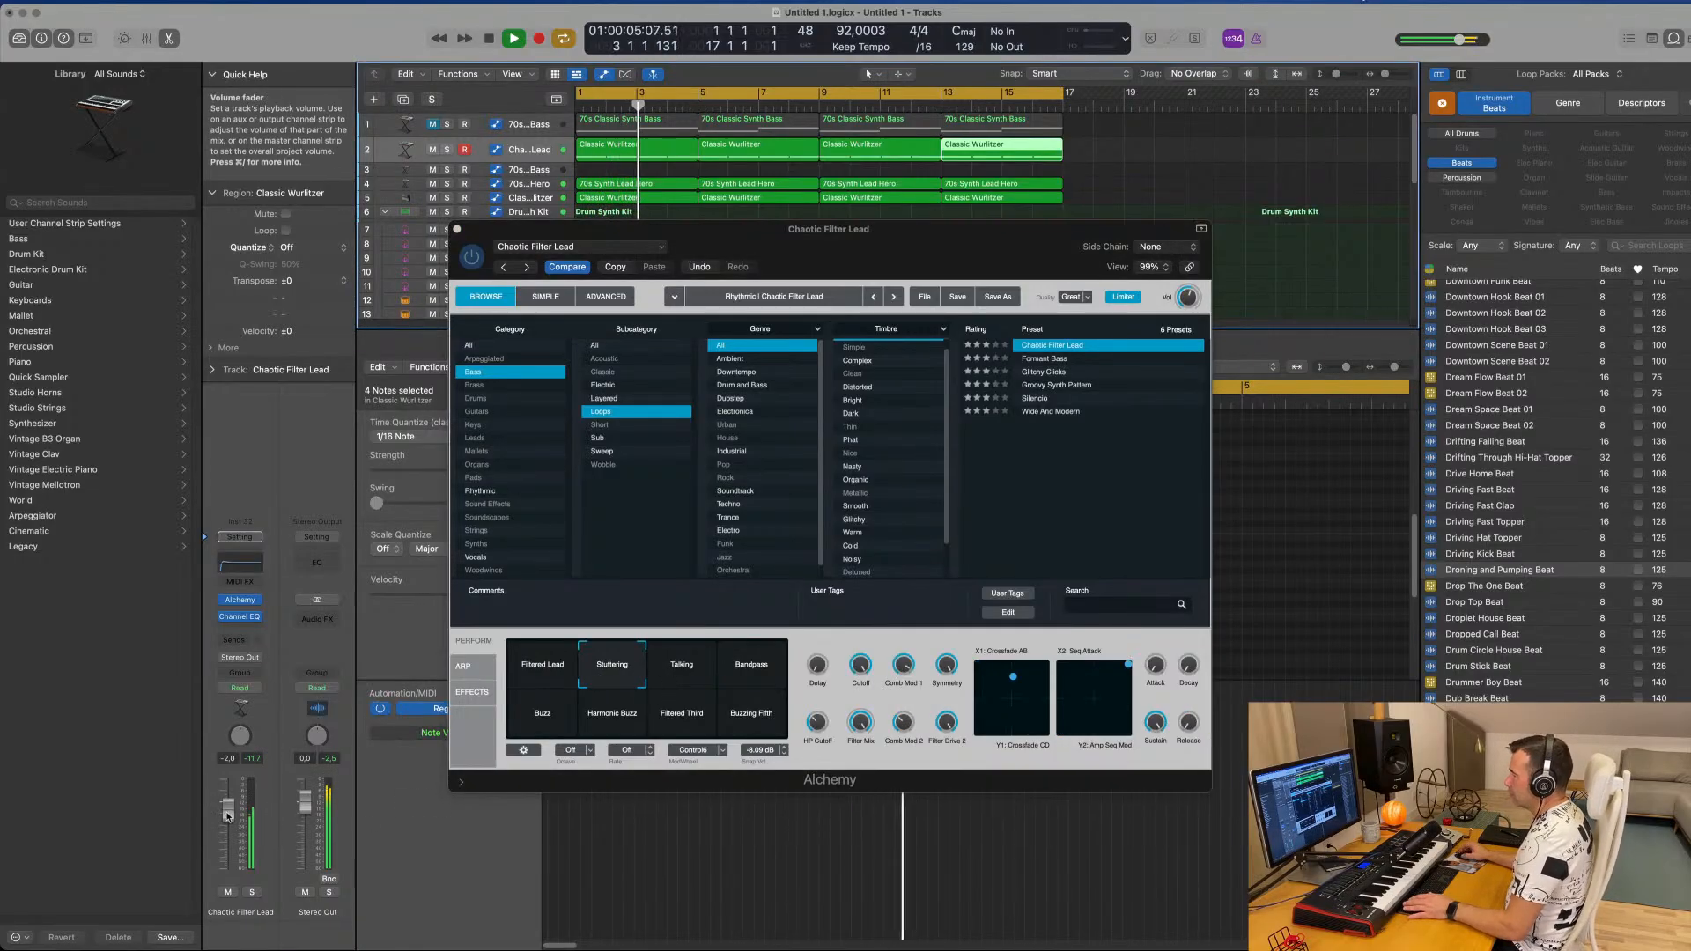
pyautogui.click(682, 667)
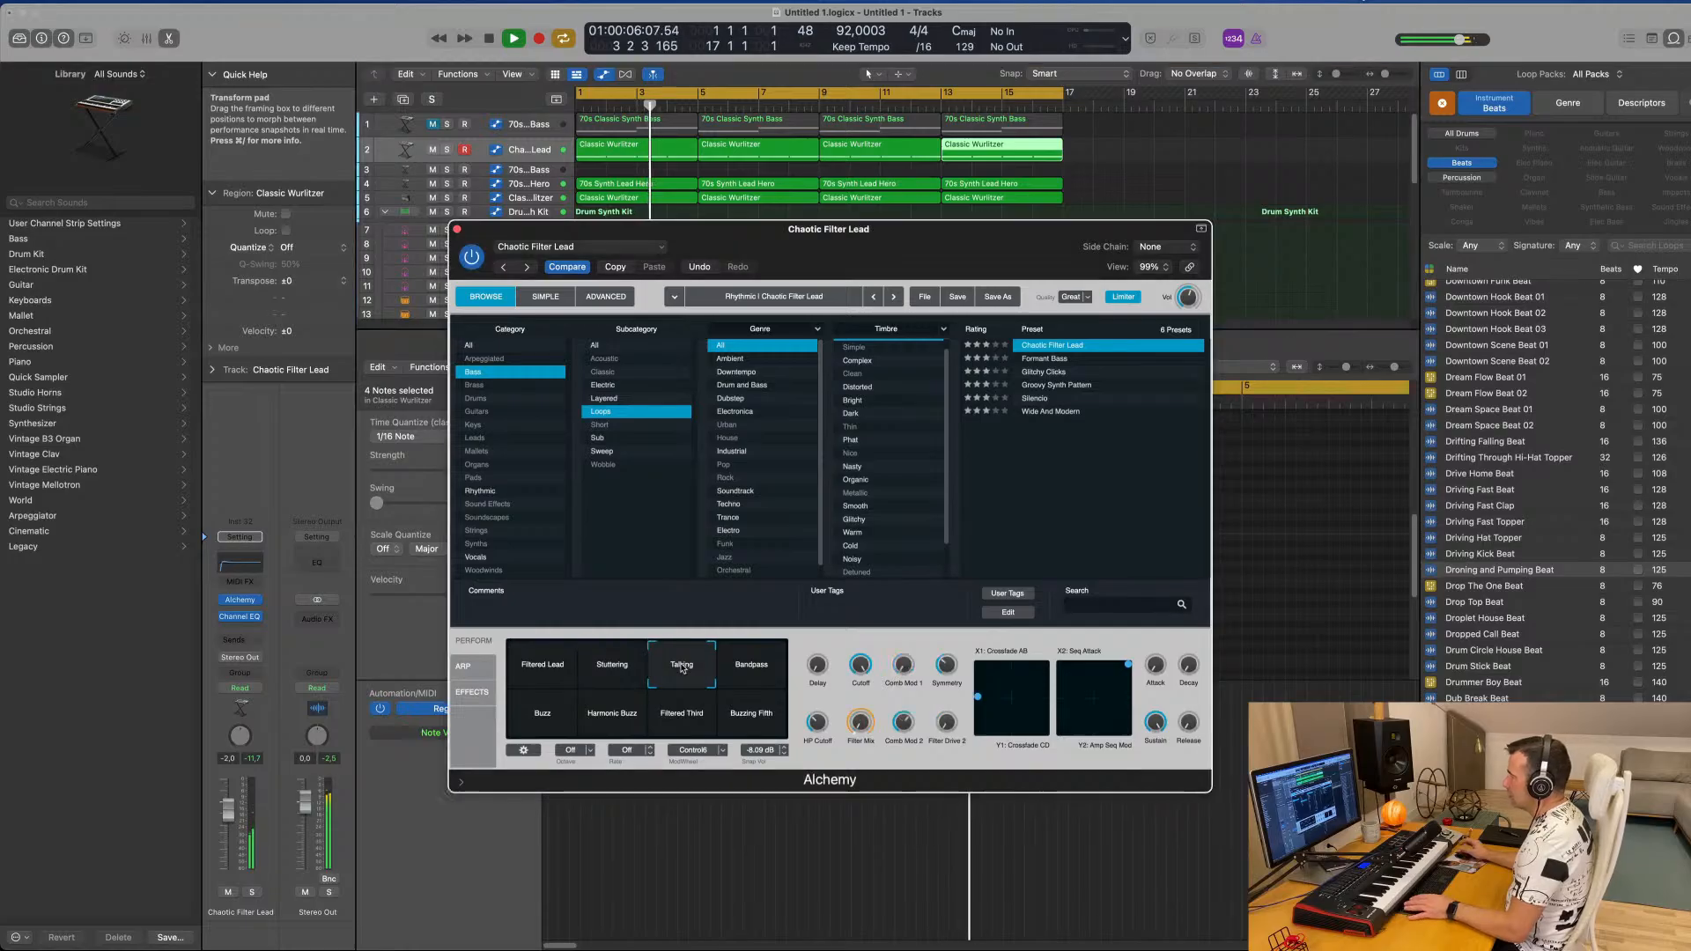
pyautogui.click(226, 811)
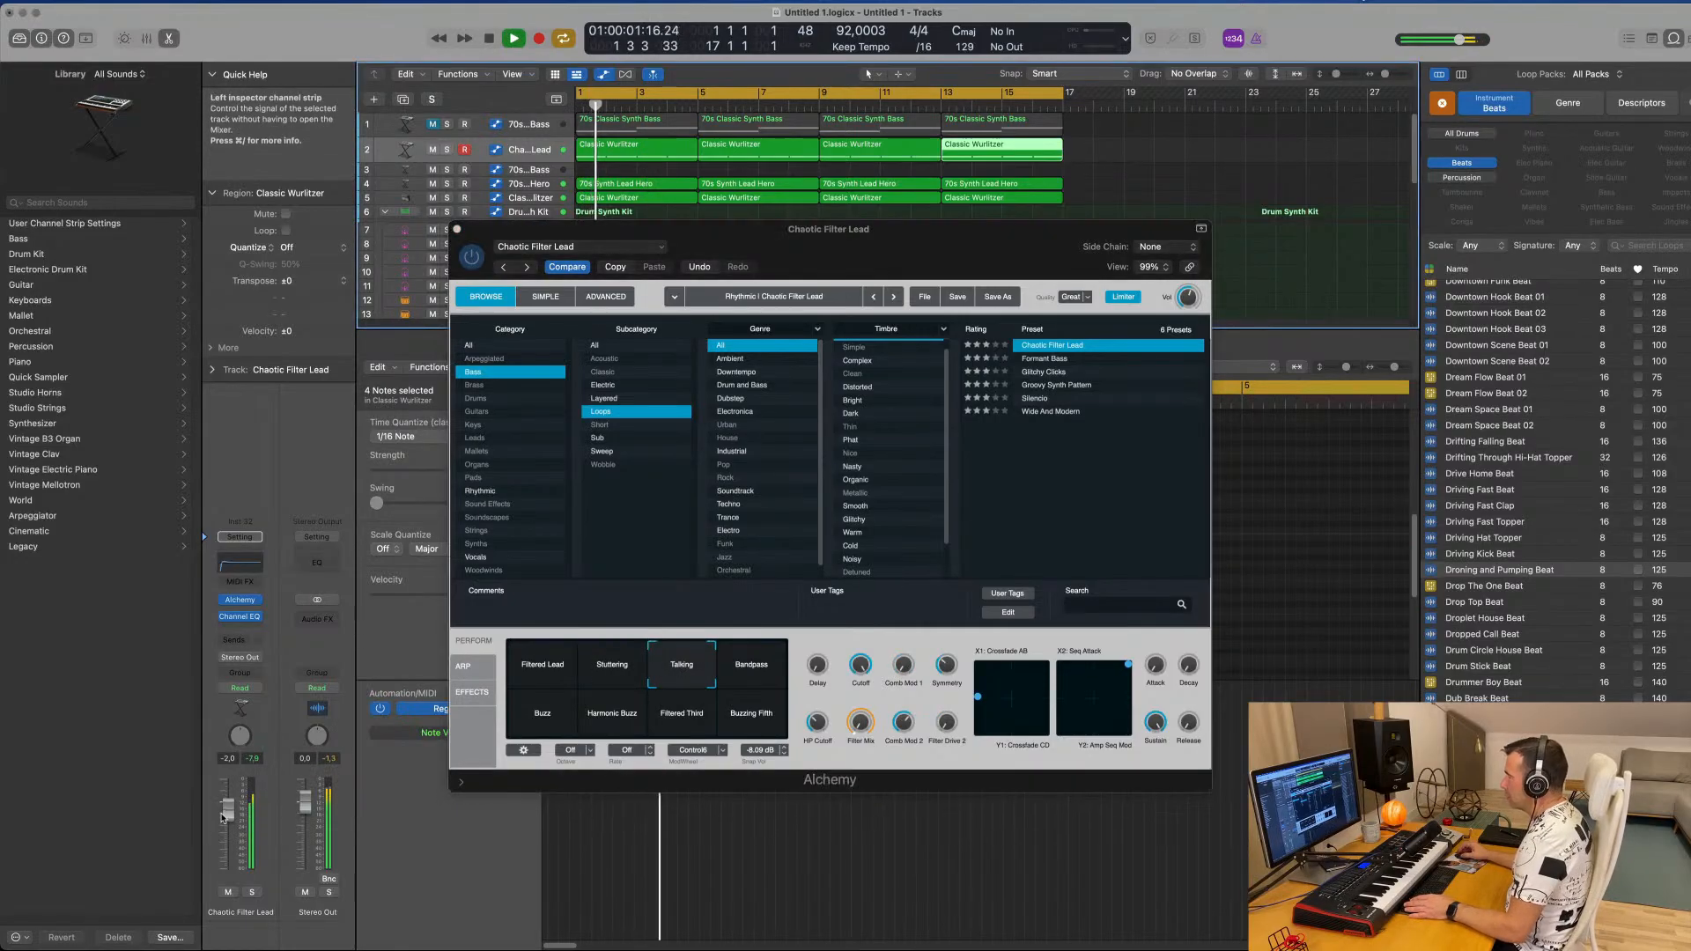
pyautogui.click(761, 674)
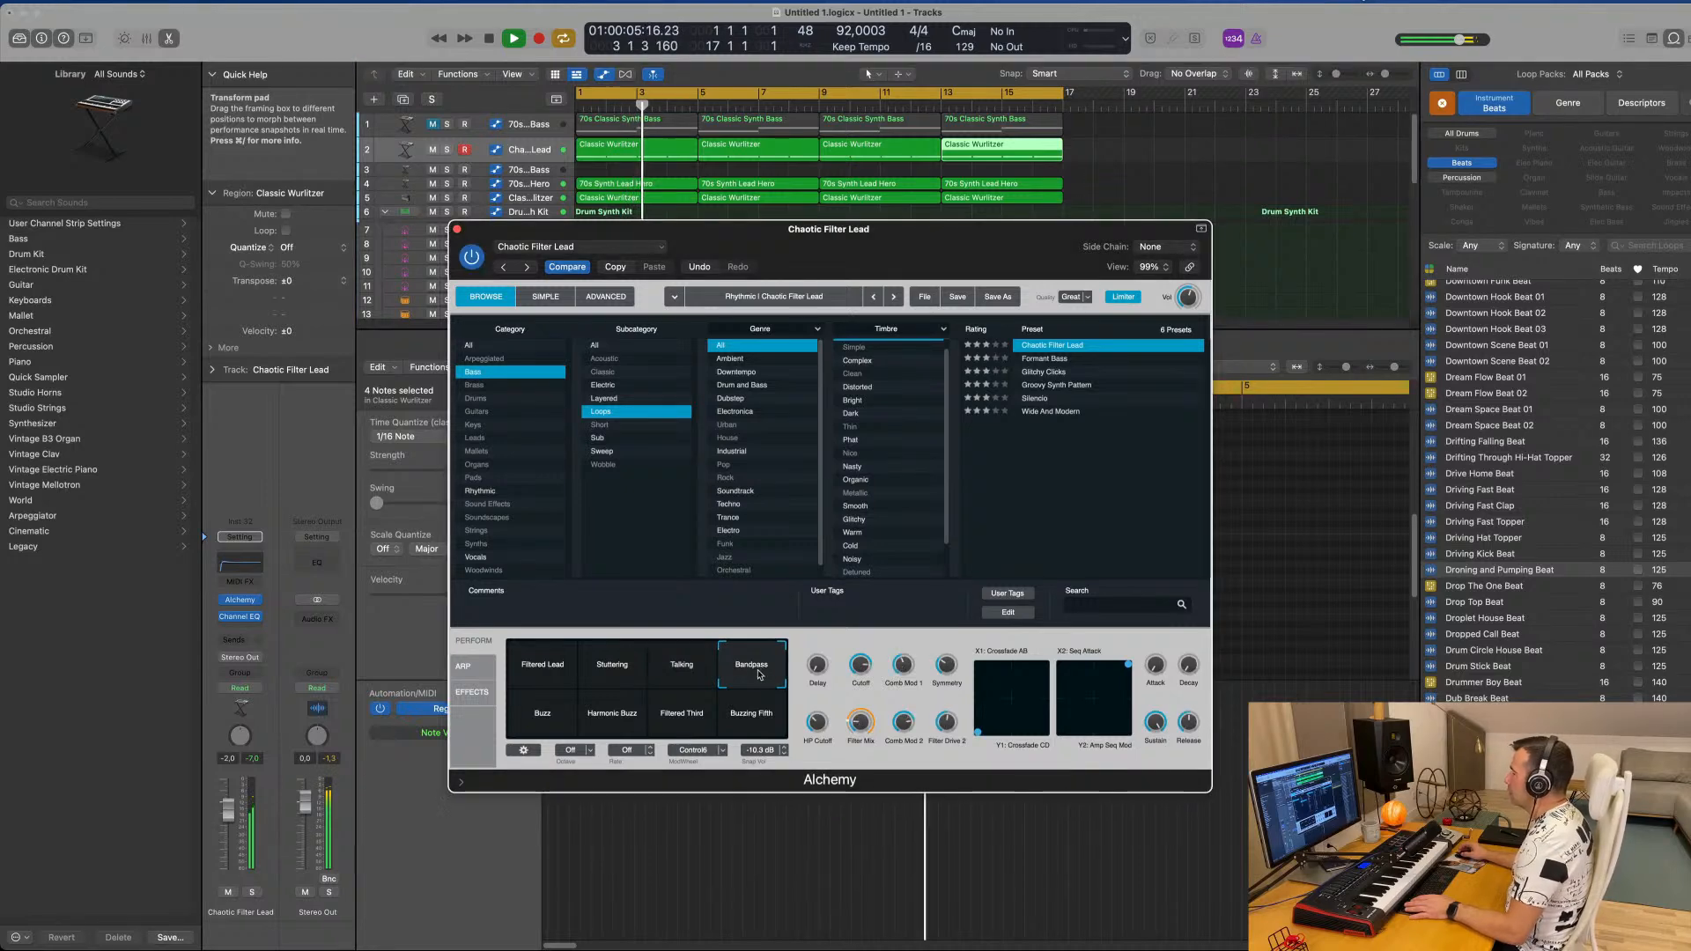
# Compare the Buzz, Harmonic Buzz and Filtered Third snapshots of the Chaotic Filter Lead preset during playback.
pyautogui.click(540, 726)
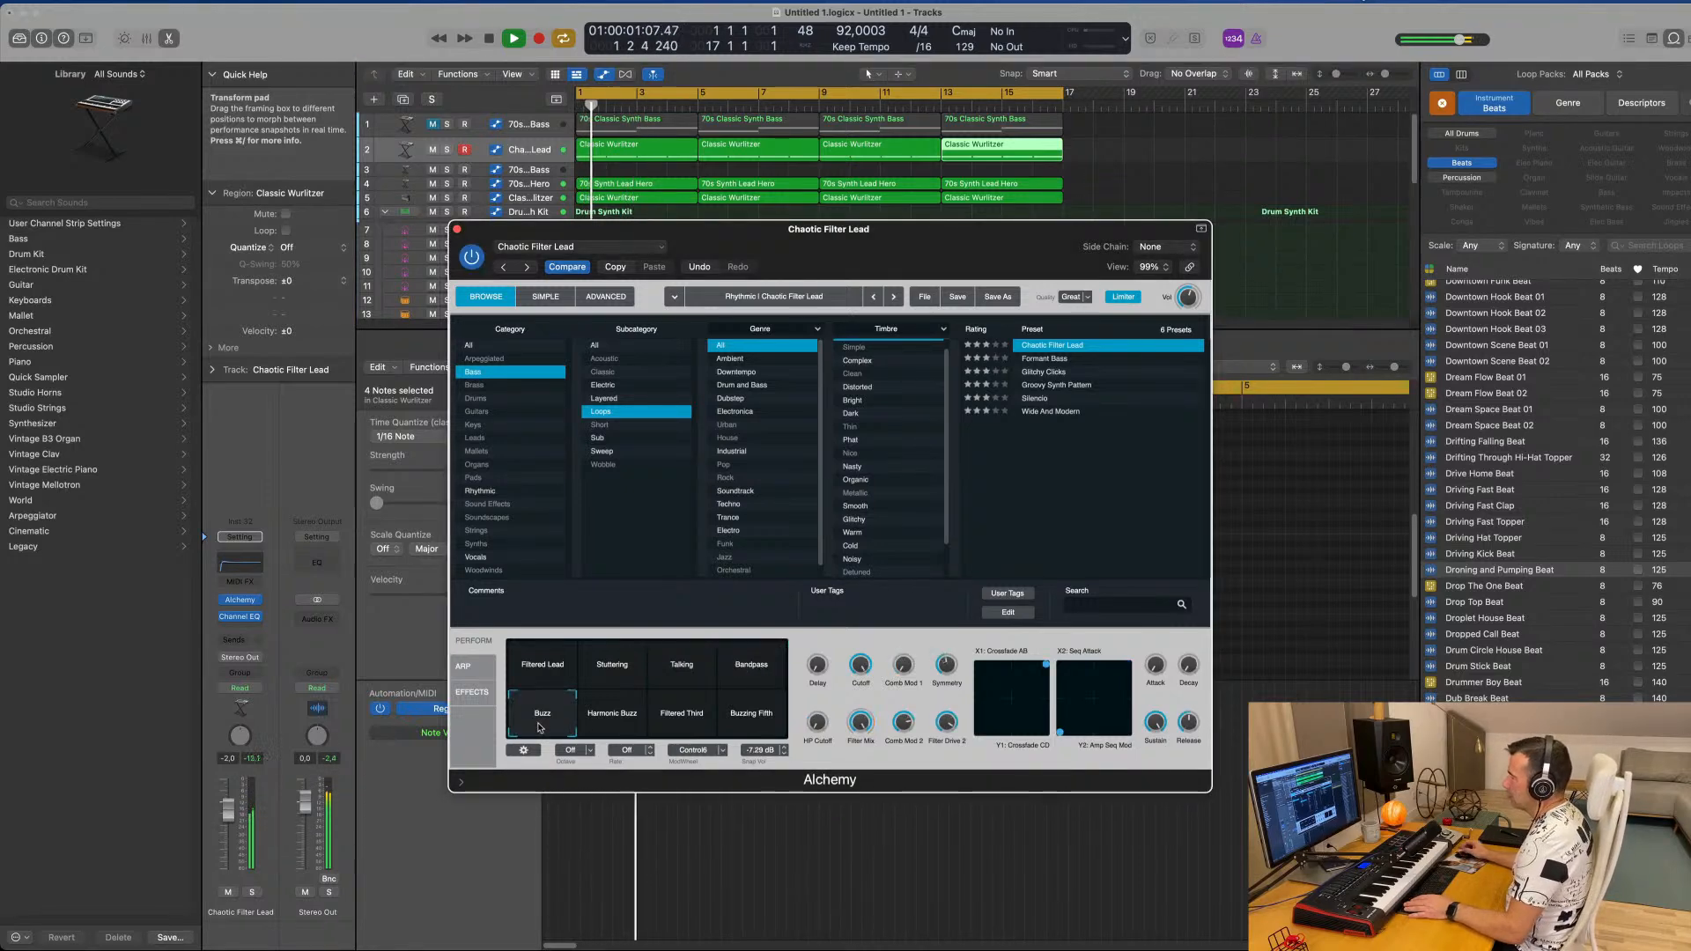
pyautogui.moveTo(913, 242); pyautogui.dragTo(1017, 150)
pyautogui.click(705, 627)
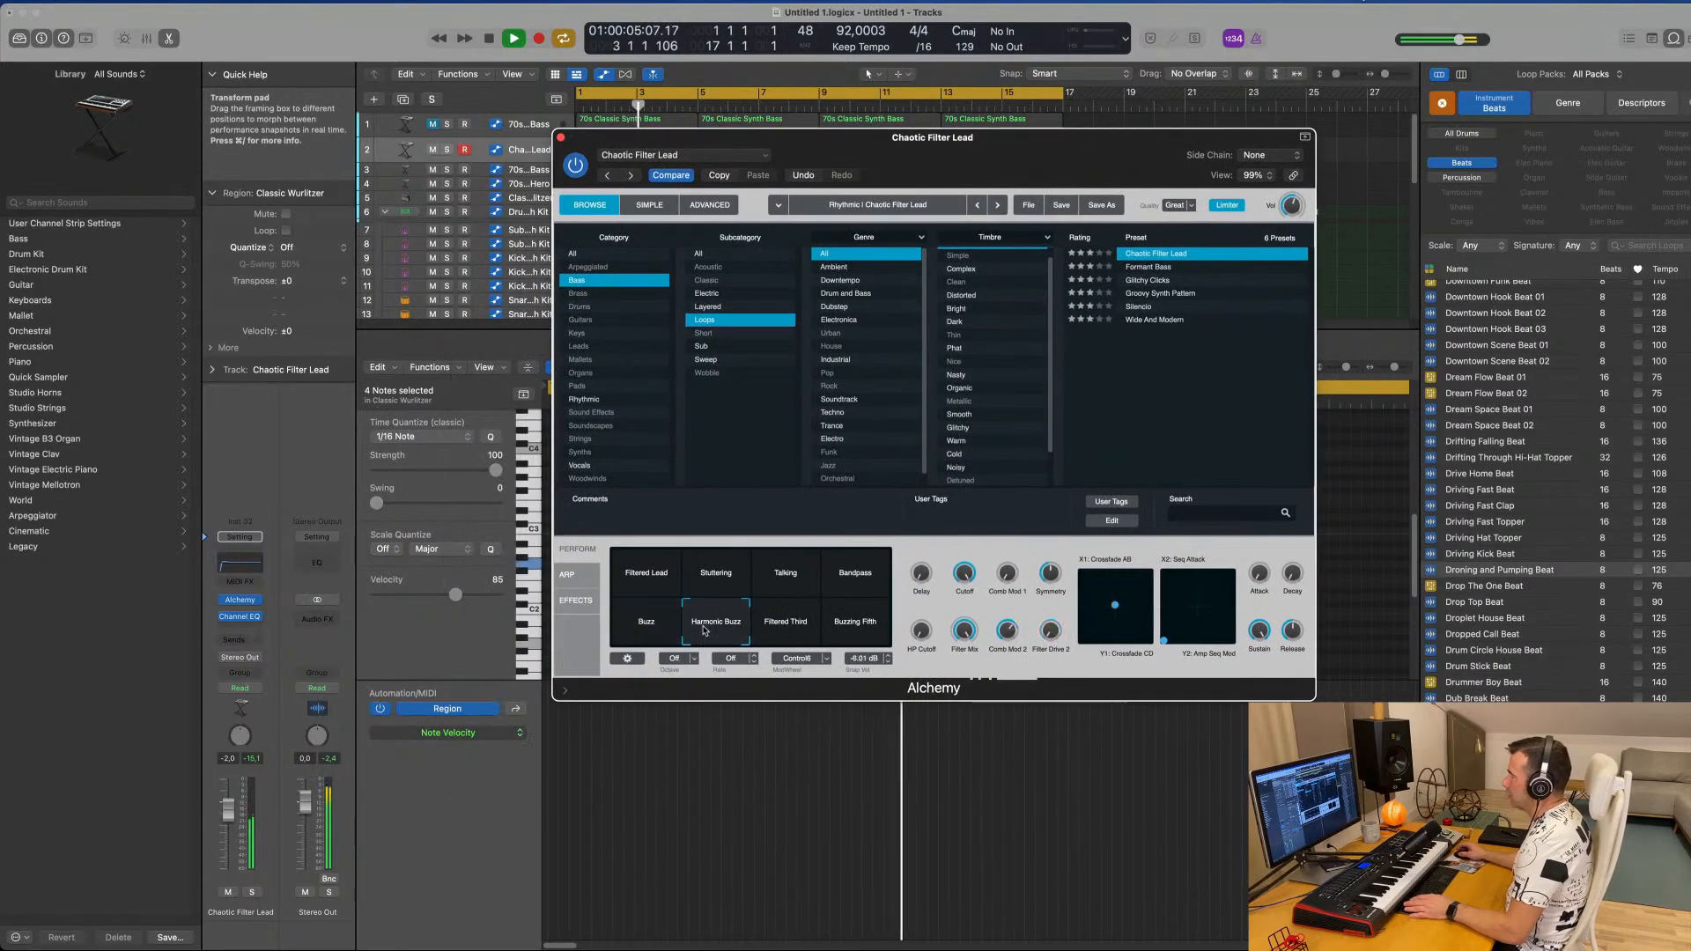
pyautogui.click(785, 630)
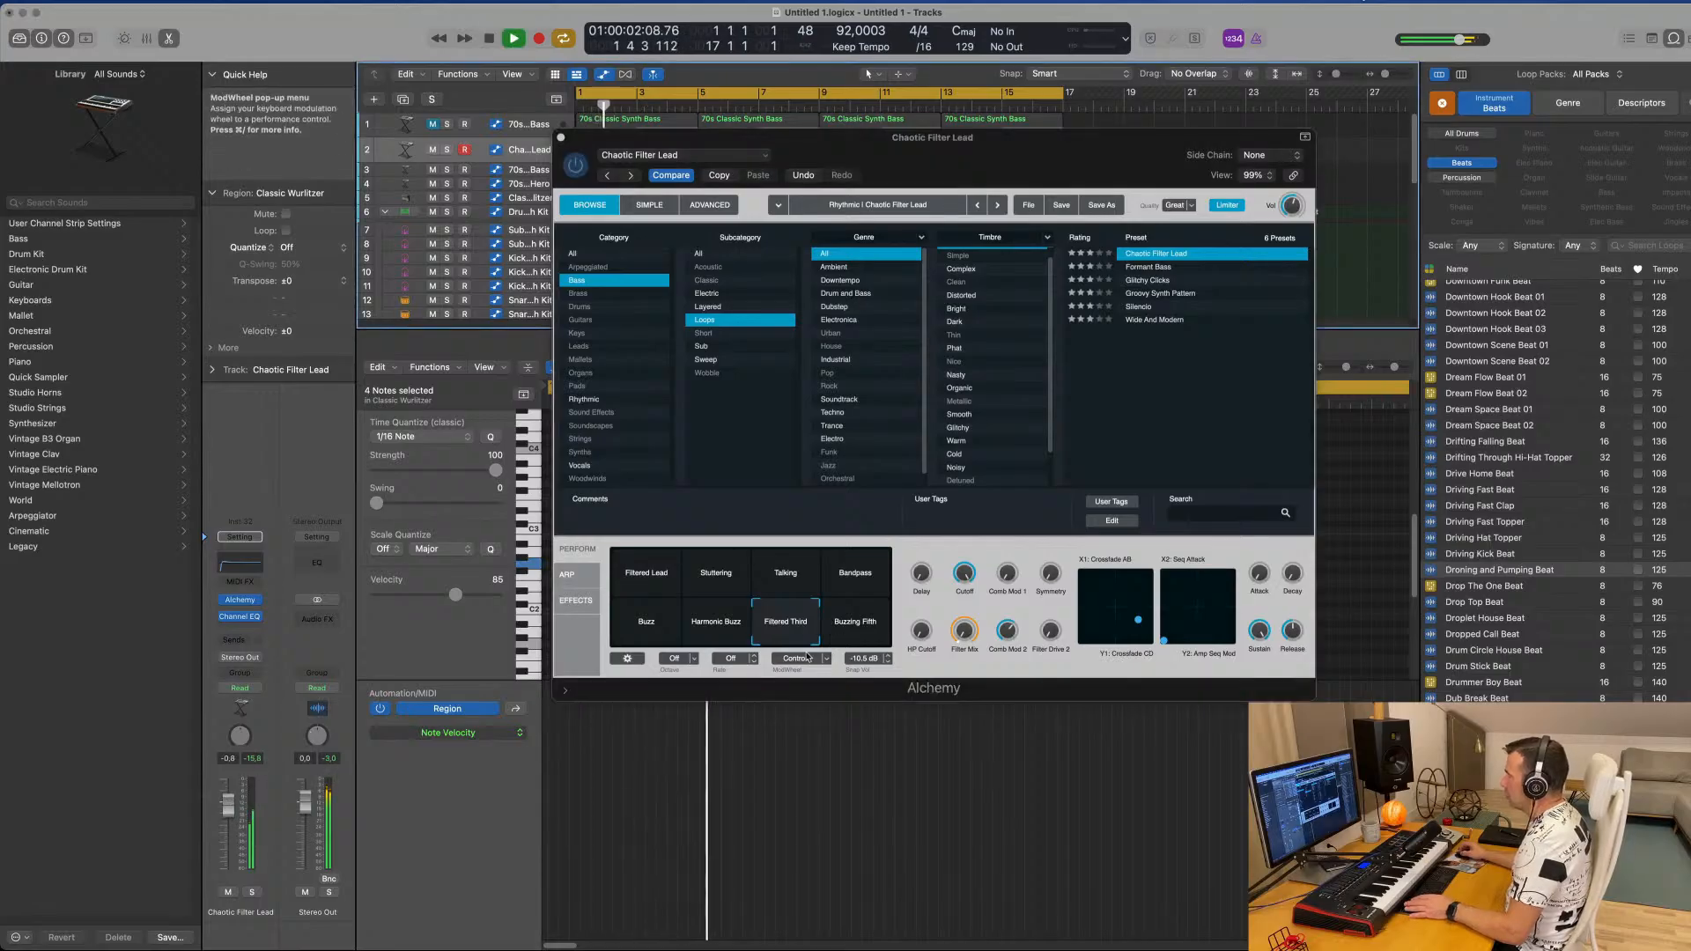
pyautogui.click(708, 631)
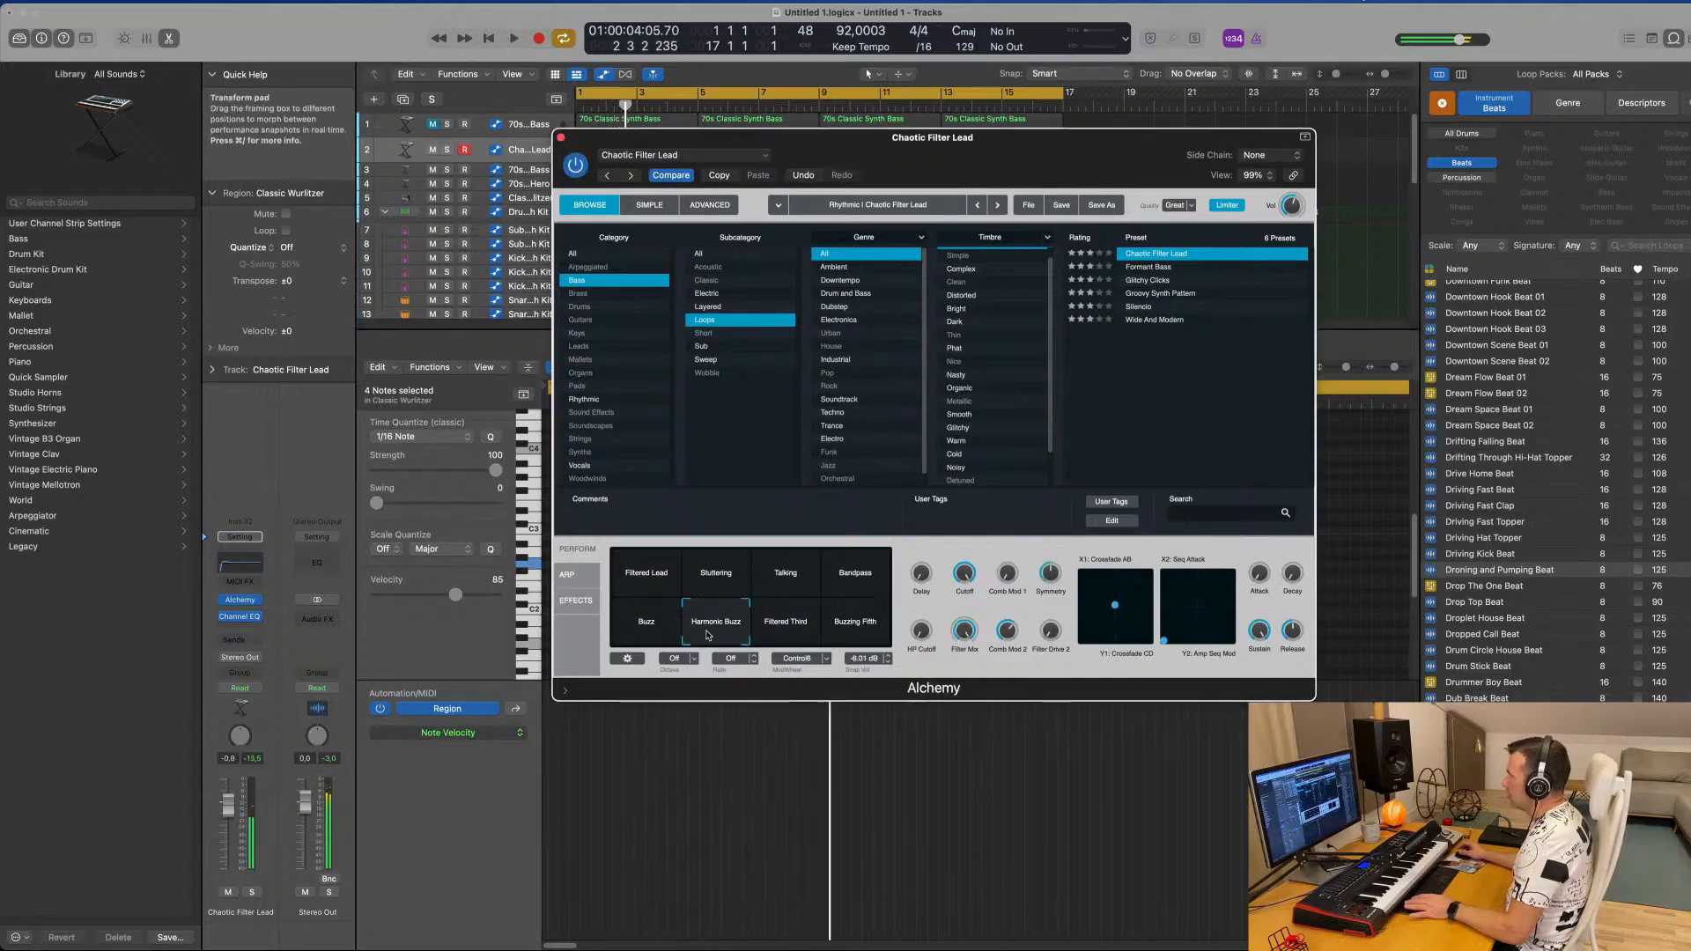
# Choose the Buzz snapshot and set the Chaotic Filter Lead track's volume to about -0.9 dB.
pyautogui.click(642, 629)
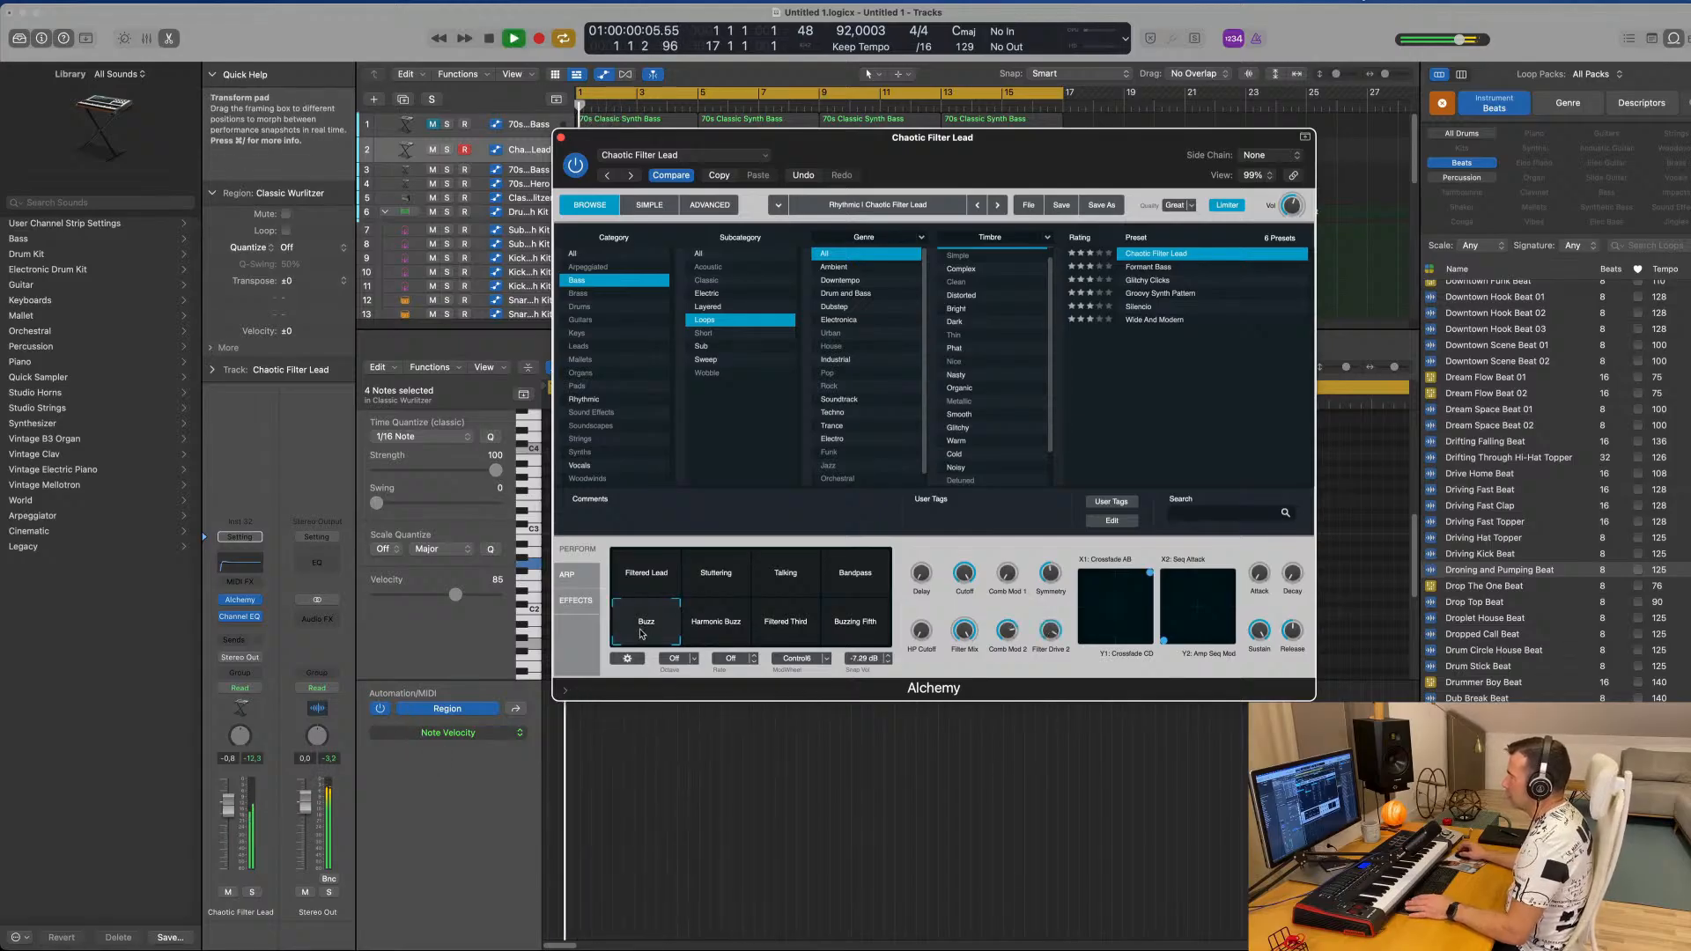
pyautogui.moveTo(228, 802); pyautogui.dragTo(228, 804)
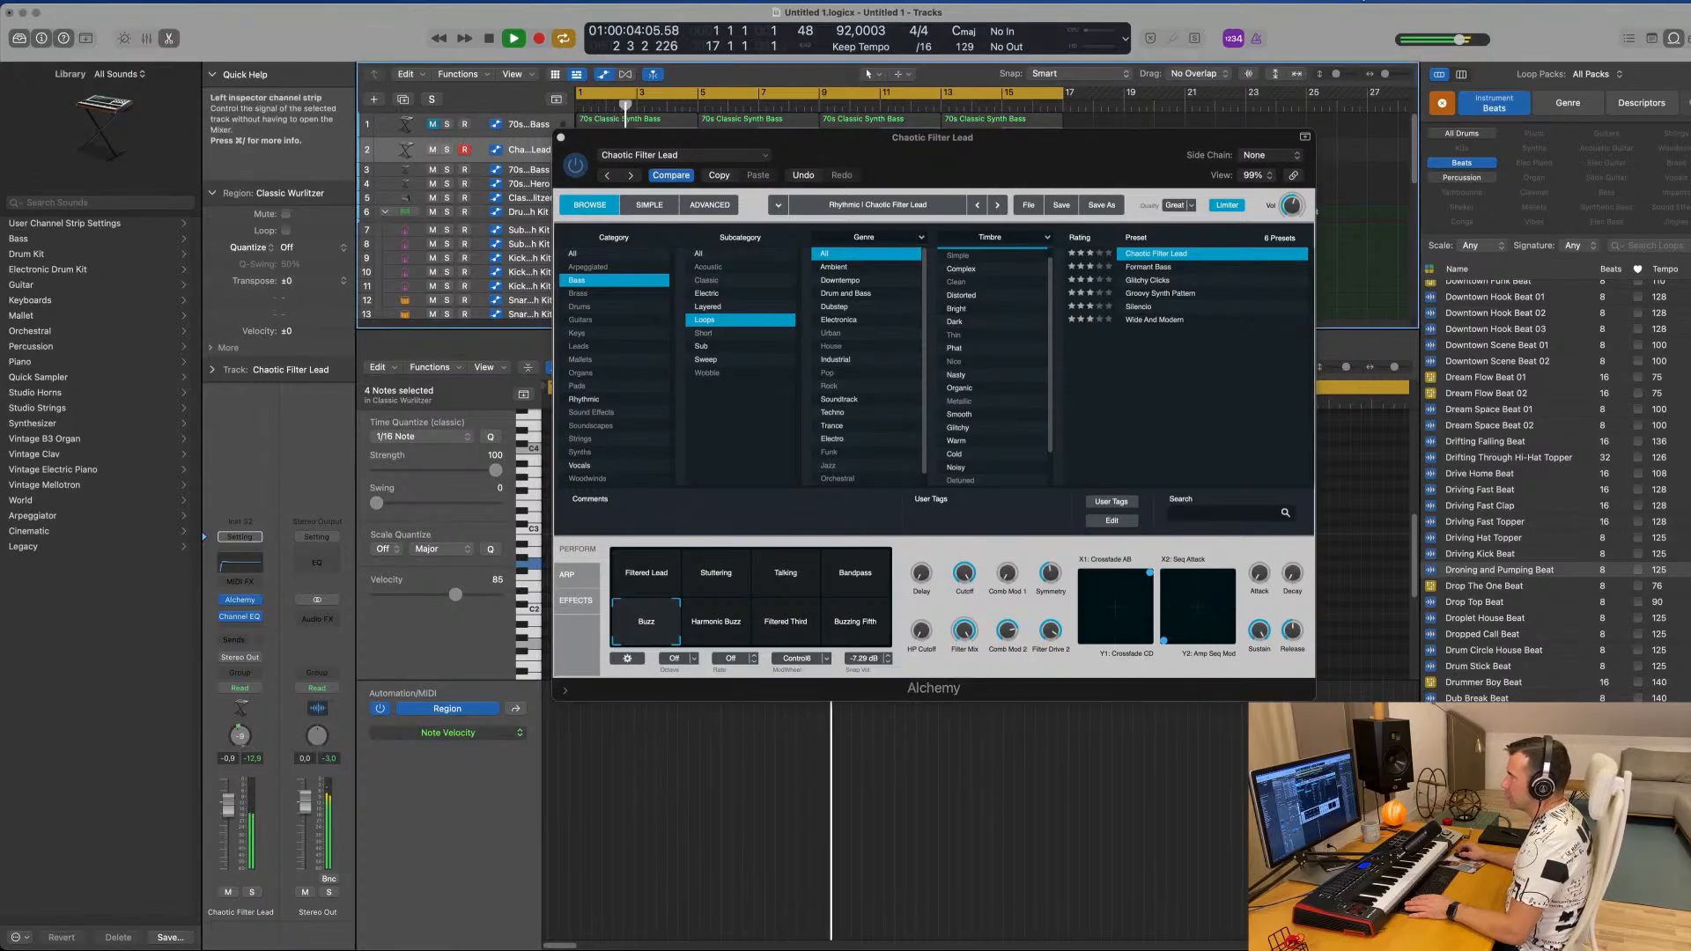
pyautogui.press('space')
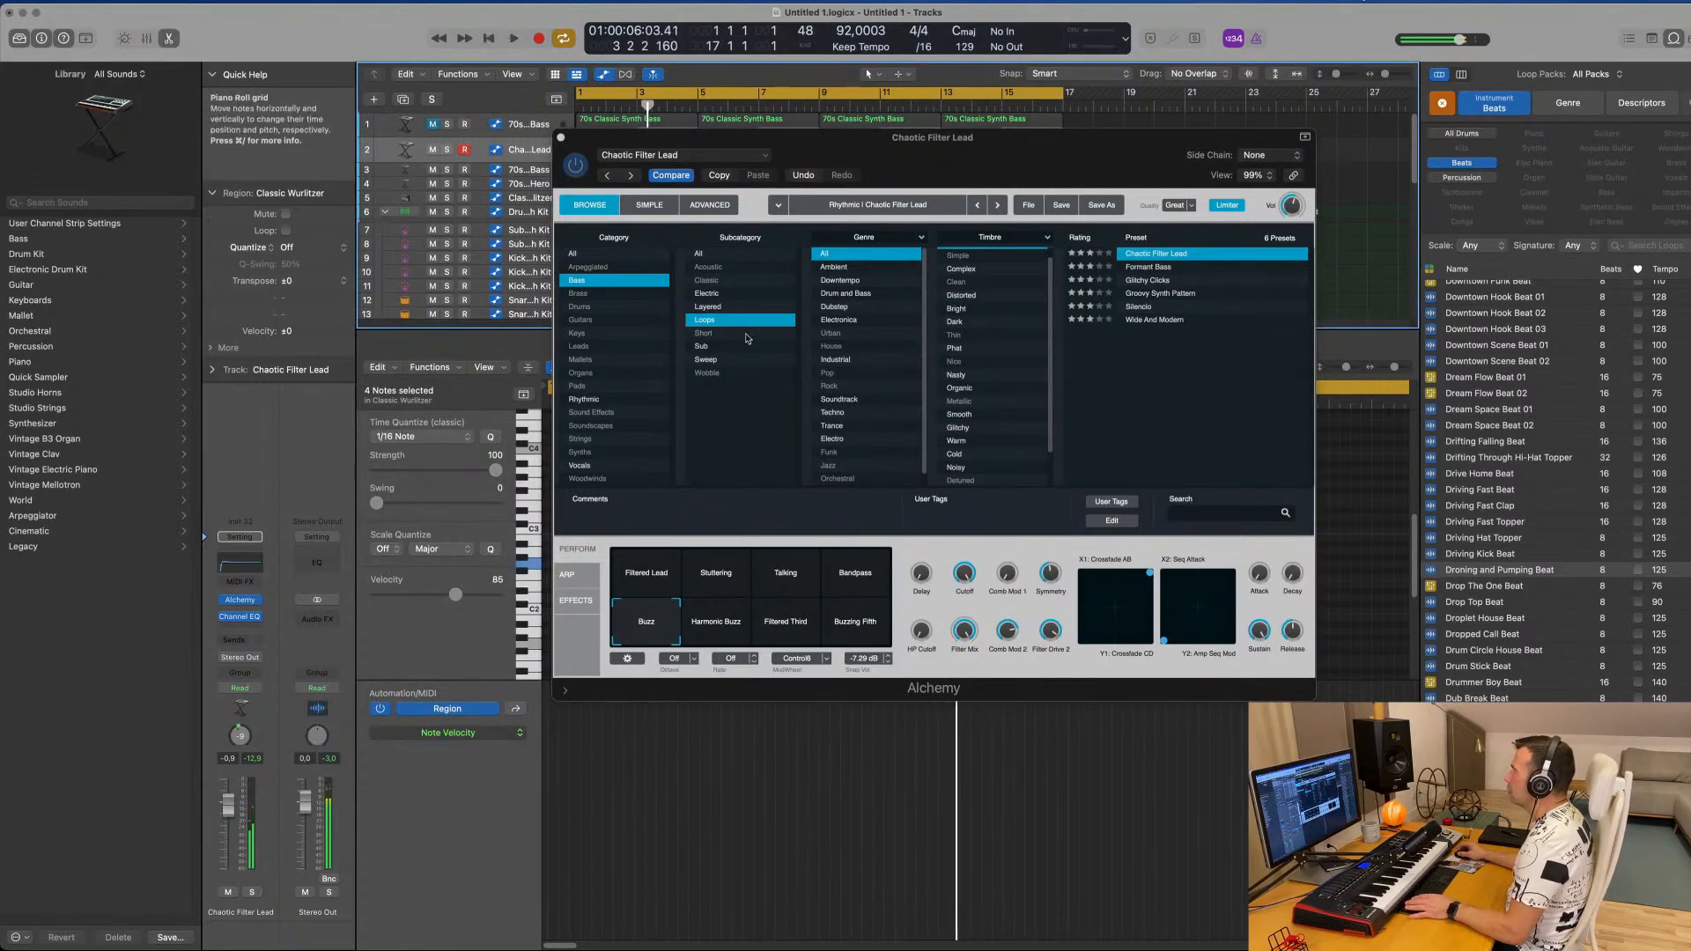
pyautogui.press('space')
# Show the first region of the Chaotic Filter Lead track in the Piano Roll and move the Alchemy window clear of its notes.
pyautogui.moveTo(954, 138); pyautogui.dragTo(832, 466)
pyautogui.click(668, 240)
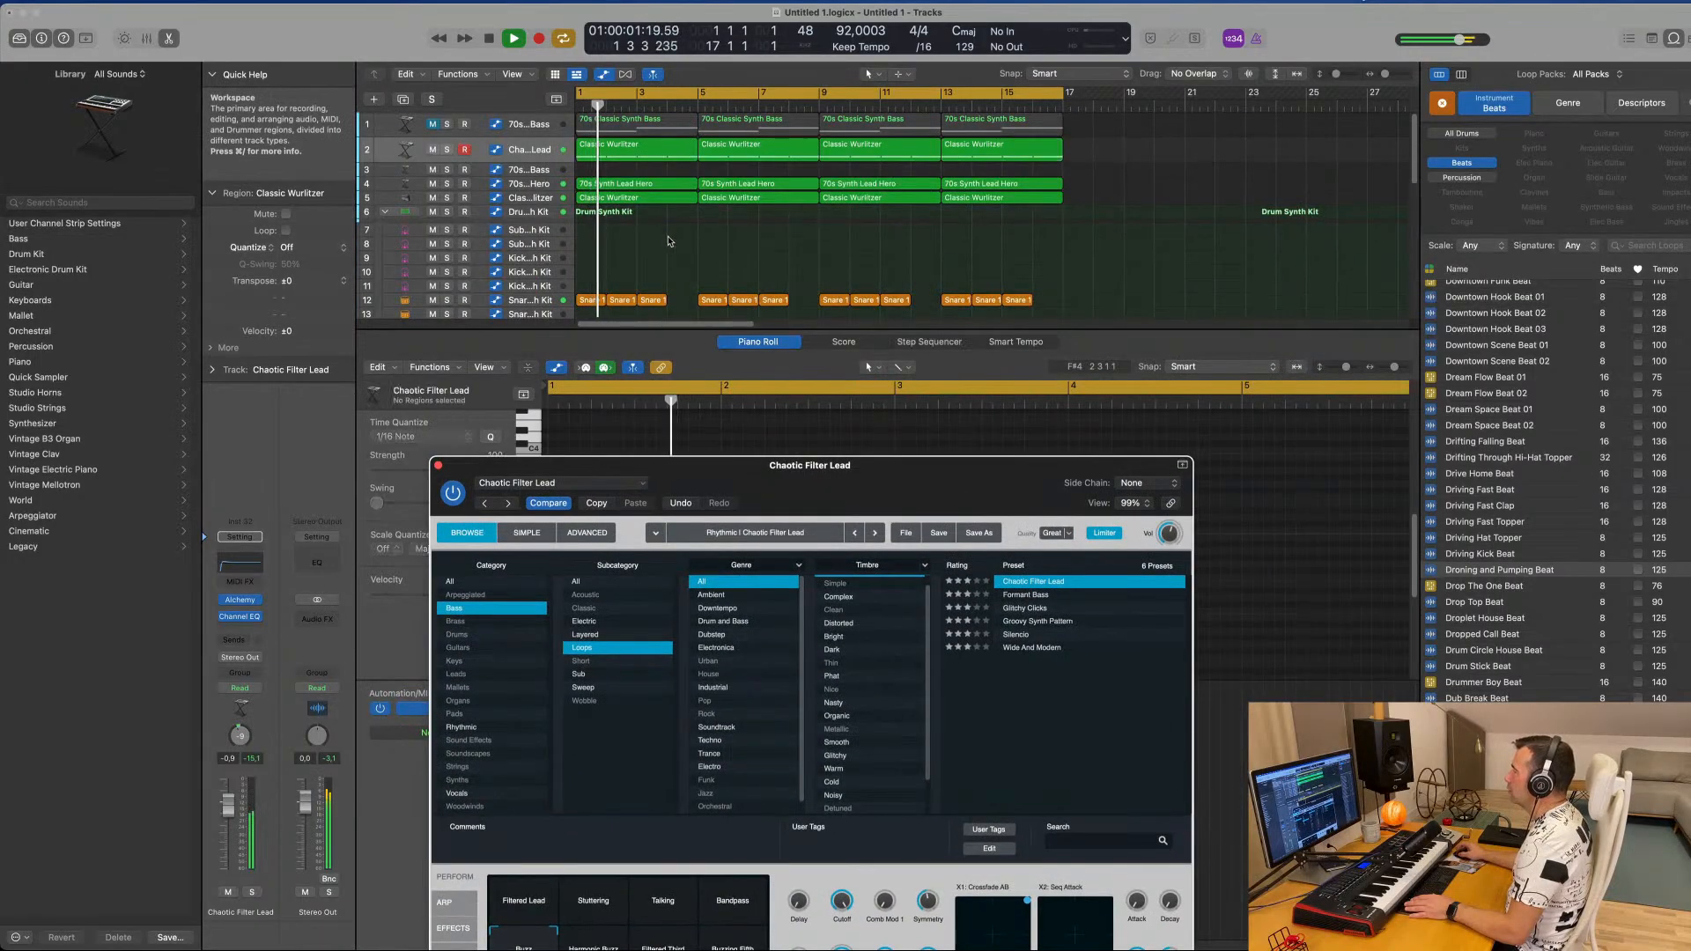
pyautogui.click(633, 158)
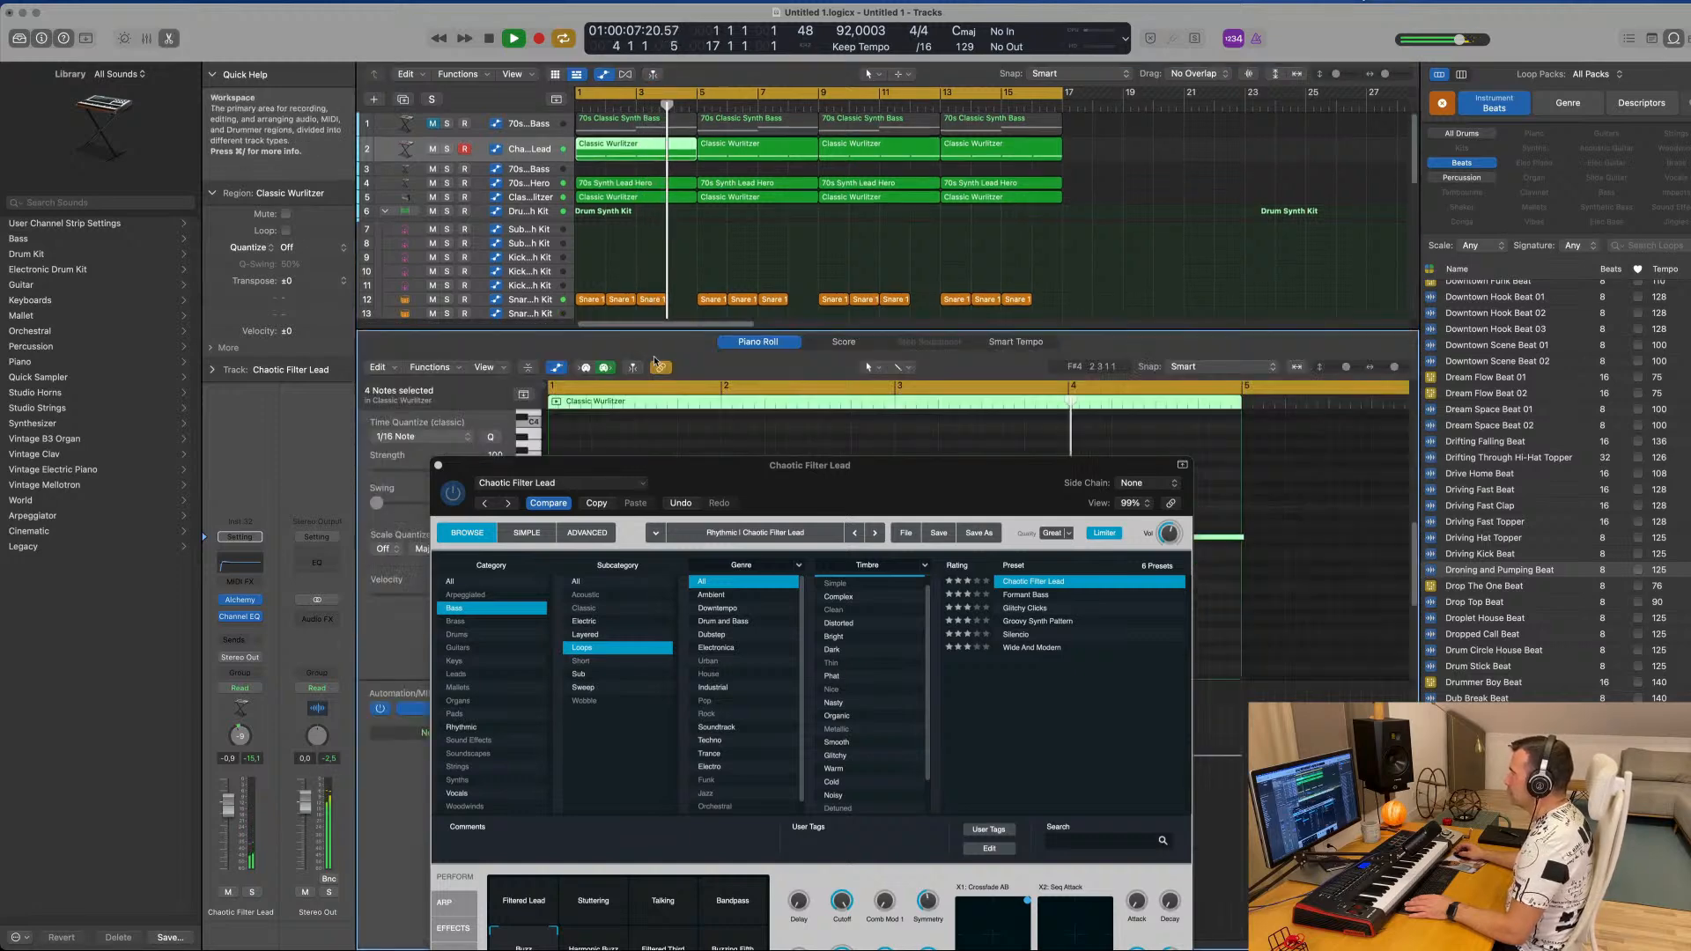
pyautogui.moveTo(733, 467); pyautogui.dragTo(1007, 830)
pyautogui.press('space')
pyautogui.press('space')
# Adjust the end of the bar 2 note so it meets the start of bar 3.
pyautogui.click(857, 518)
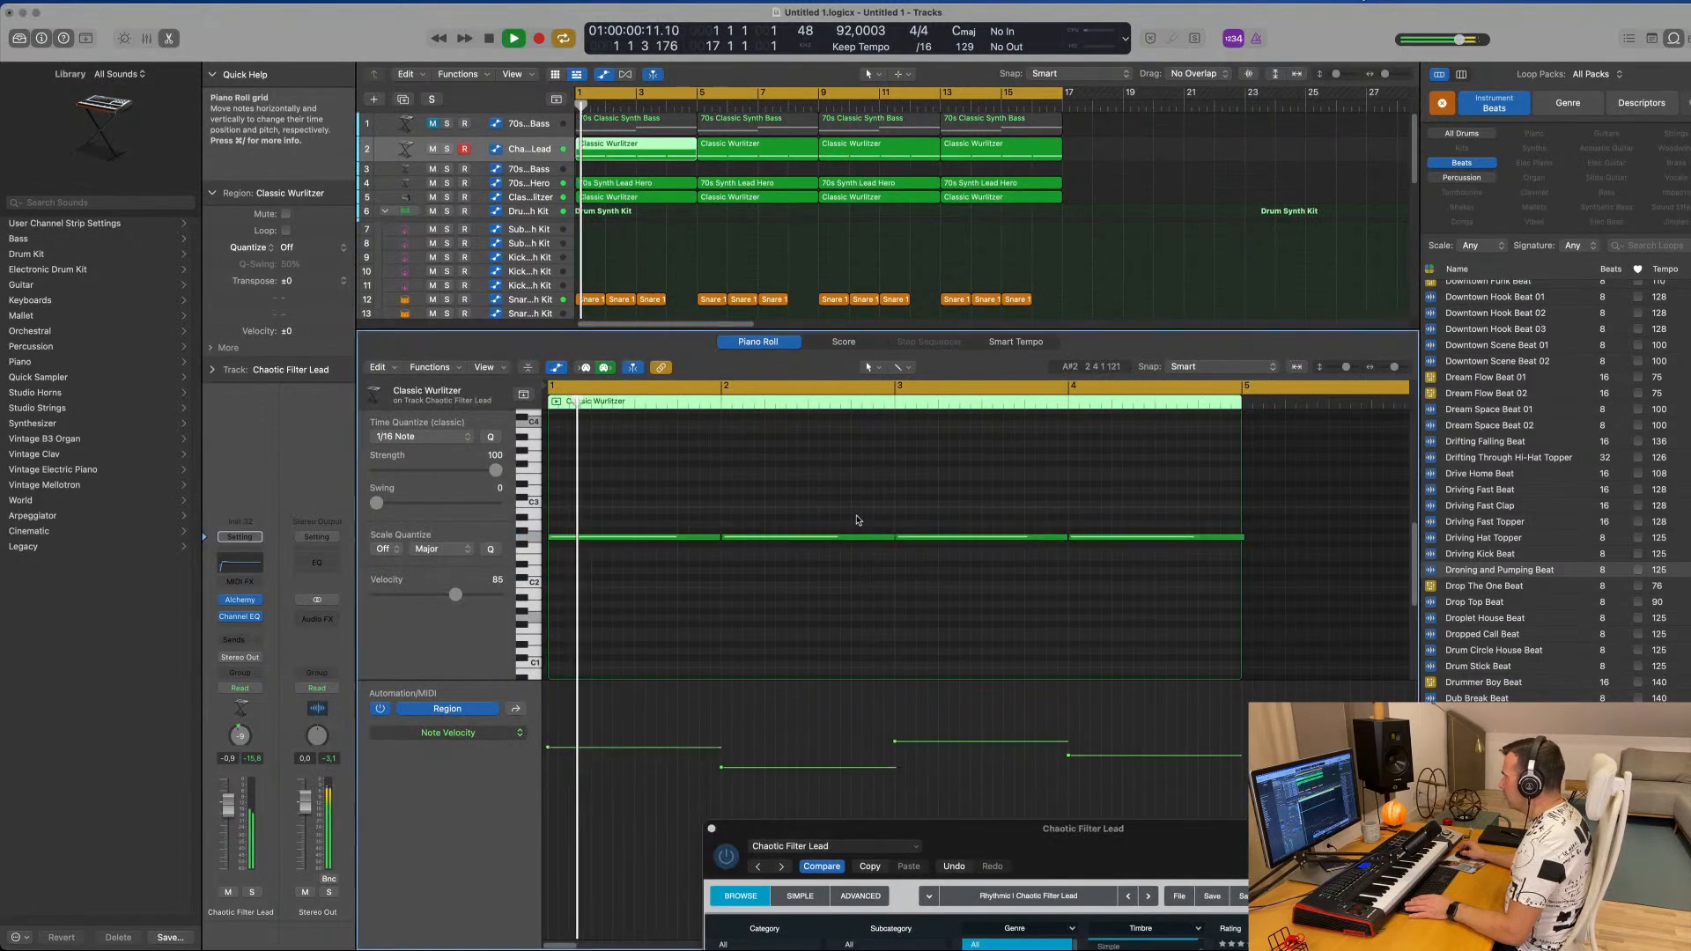
pyautogui.click(891, 537)
pyautogui.moveTo(893, 539); pyautogui.dragTo(891, 540)
pyautogui.press('space')
pyautogui.press('space')
# Raise the velocity of the bar 2 note to 96.
pyautogui.scroll(3, 884, 566)
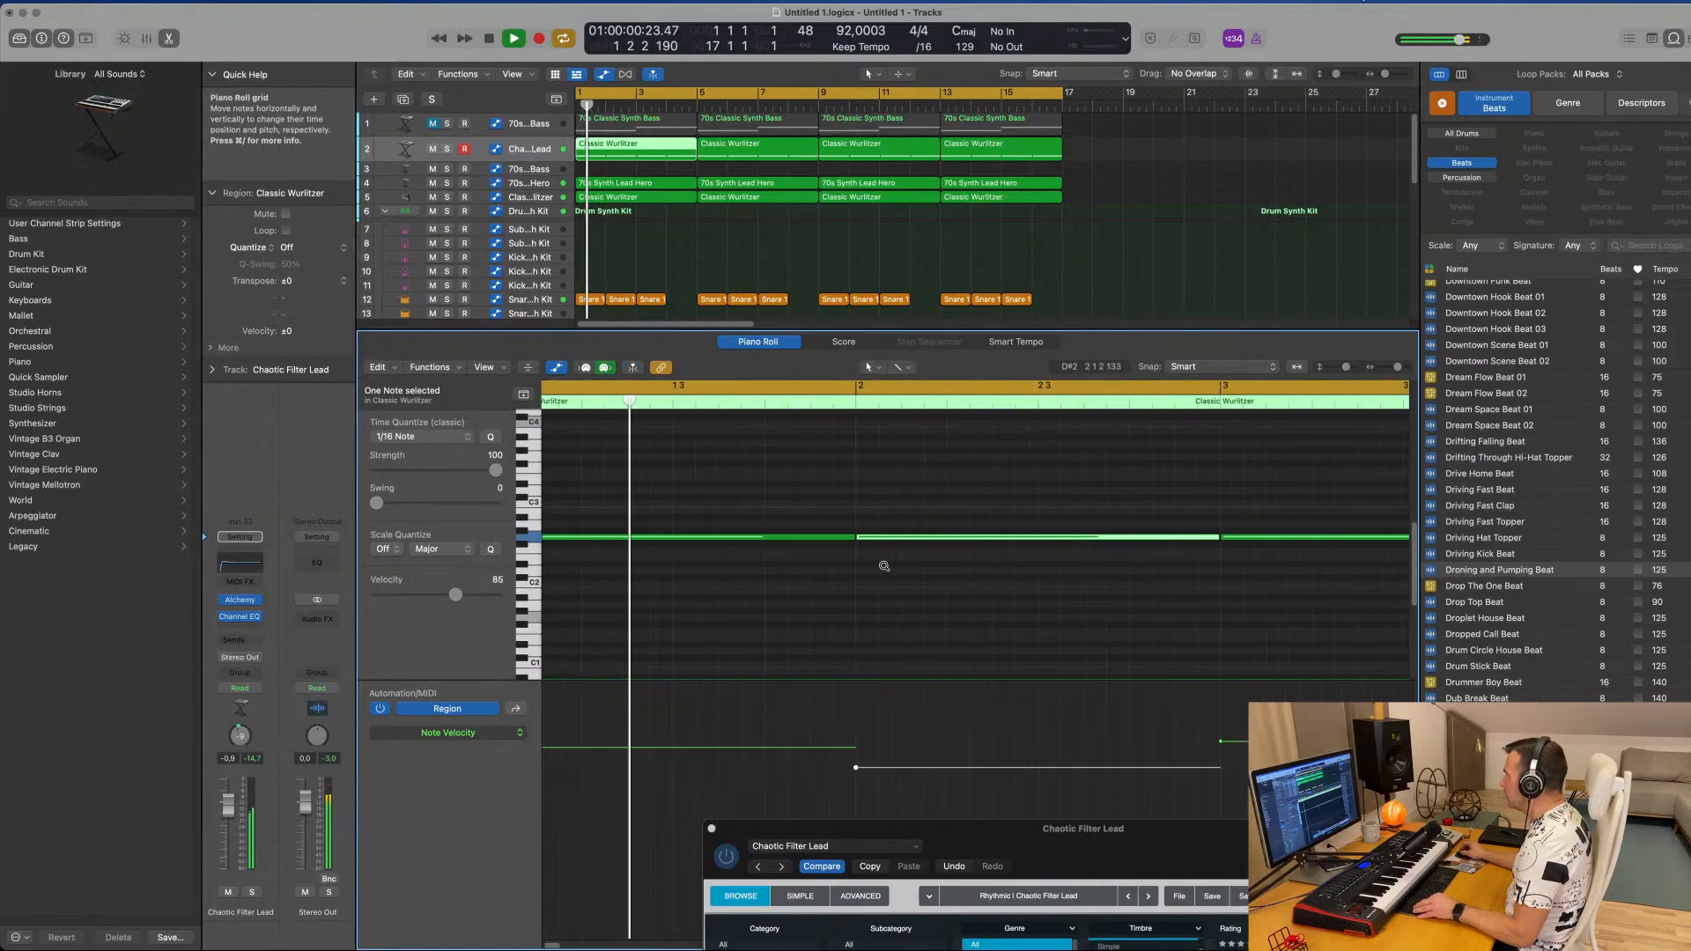
pyautogui.scroll(1, 884, 566)
pyautogui.moveTo(881, 767); pyautogui.dragTo(884, 745)
pyautogui.scroll(-1, 891, 744)
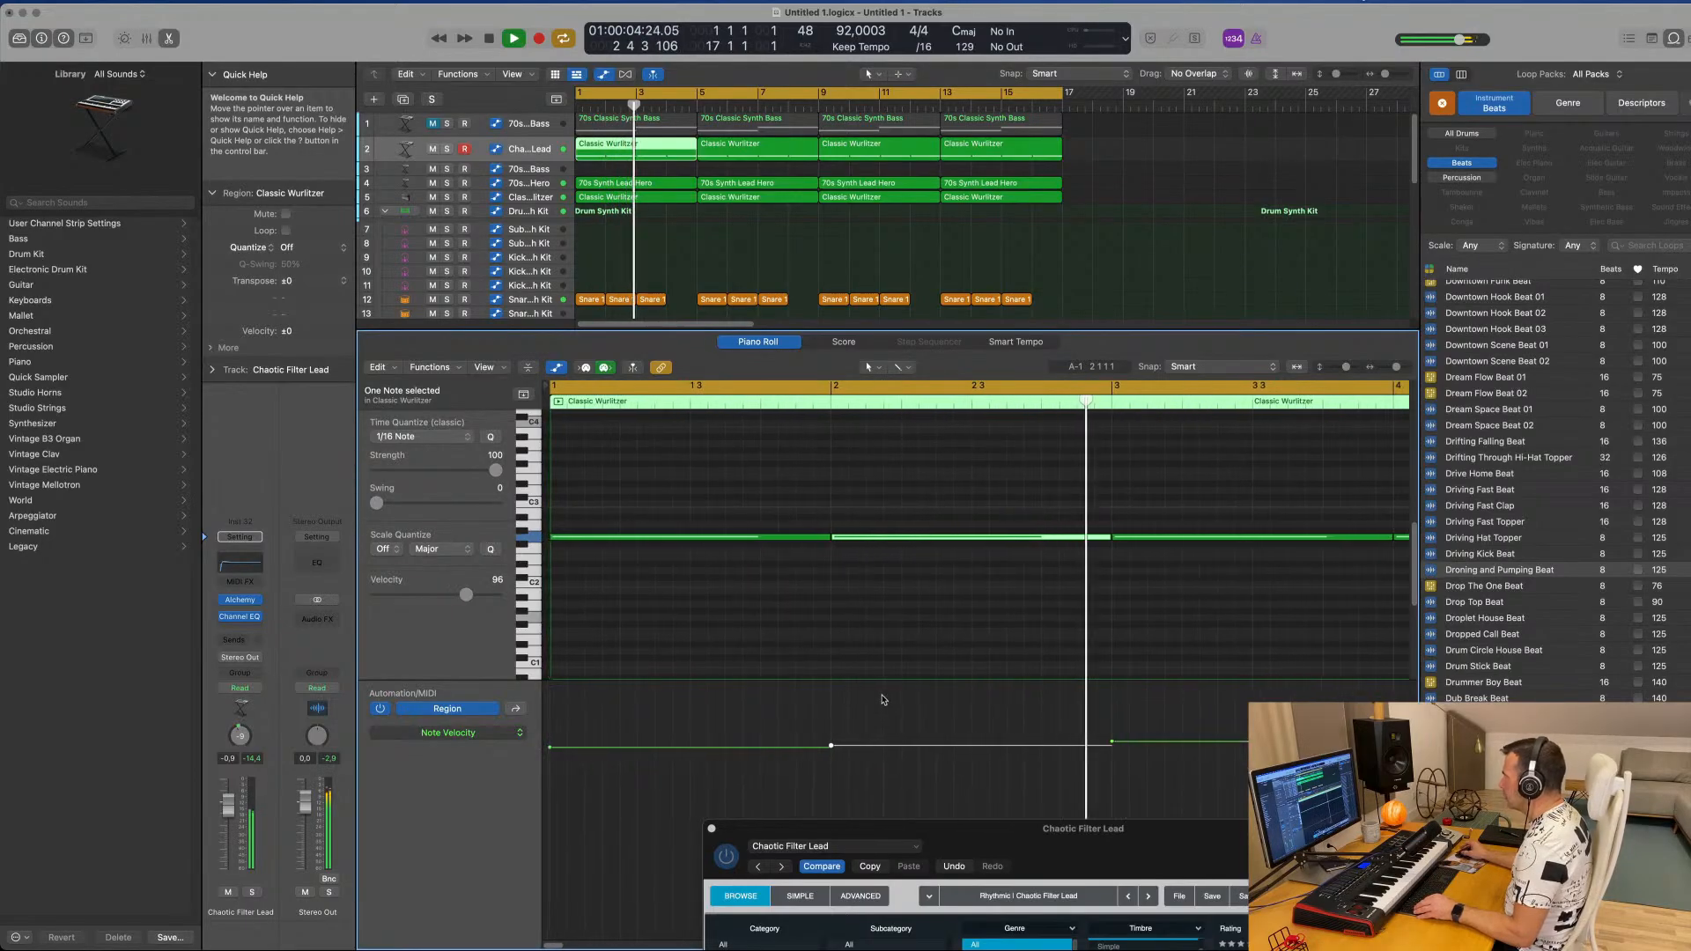
pyautogui.scroll(-3, 891, 672)
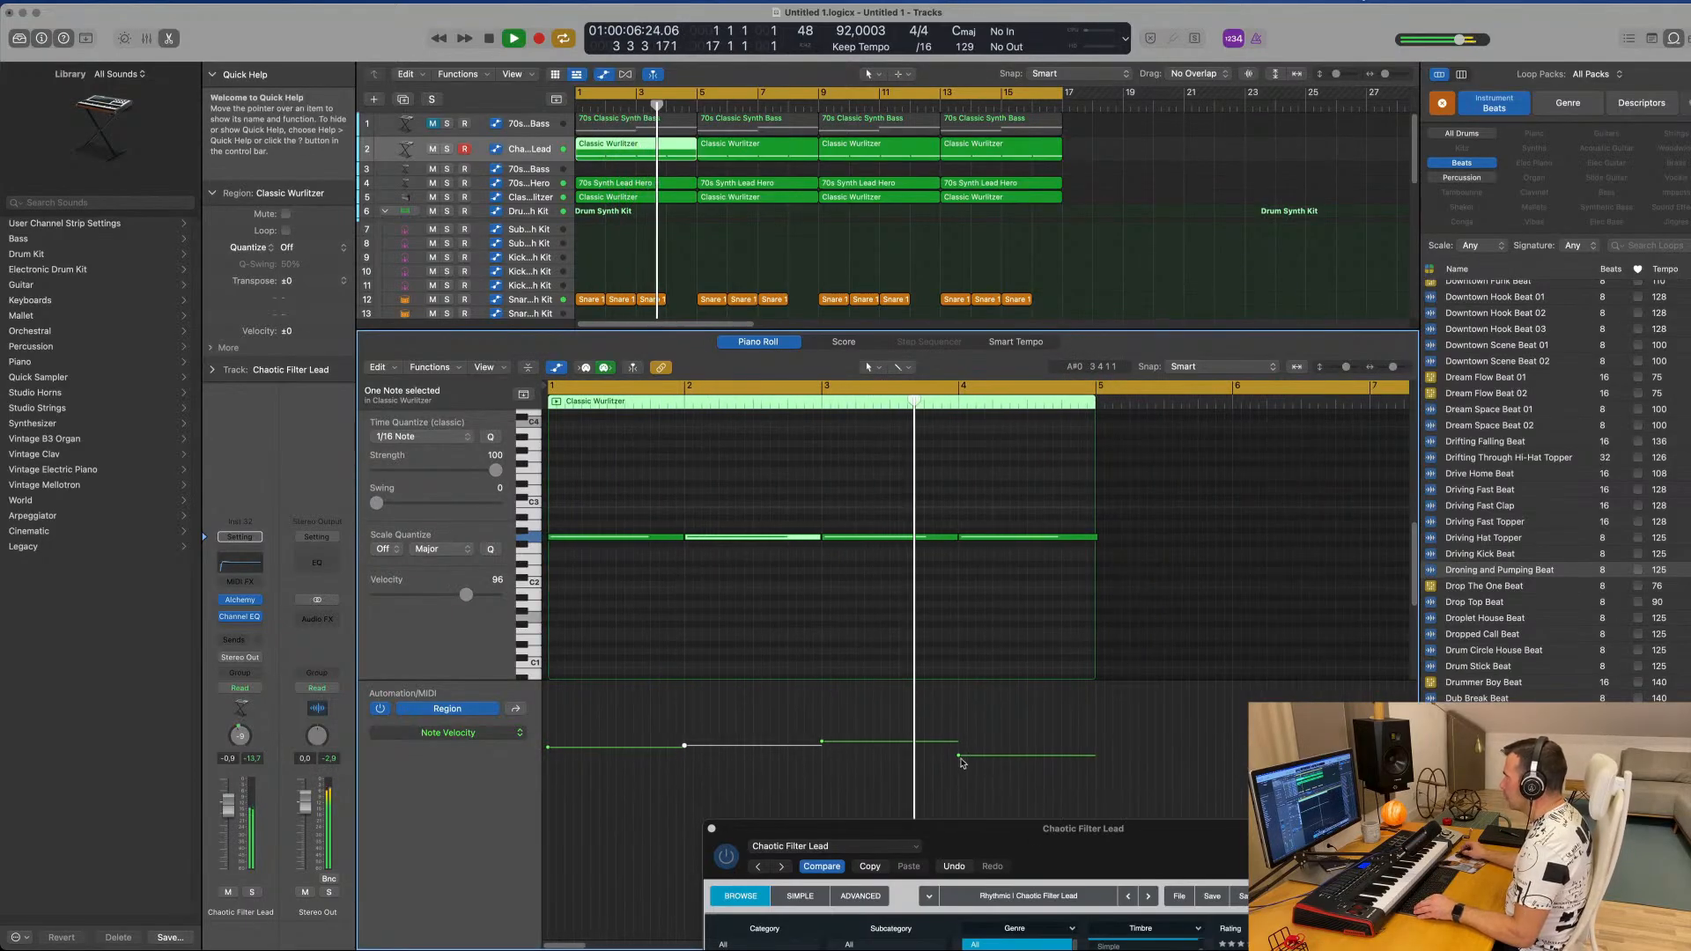
# Raise the velocity of the bar 4 note to 102 and restart playback.
pyautogui.moveTo(958, 755); pyautogui.dragTo(958, 732)
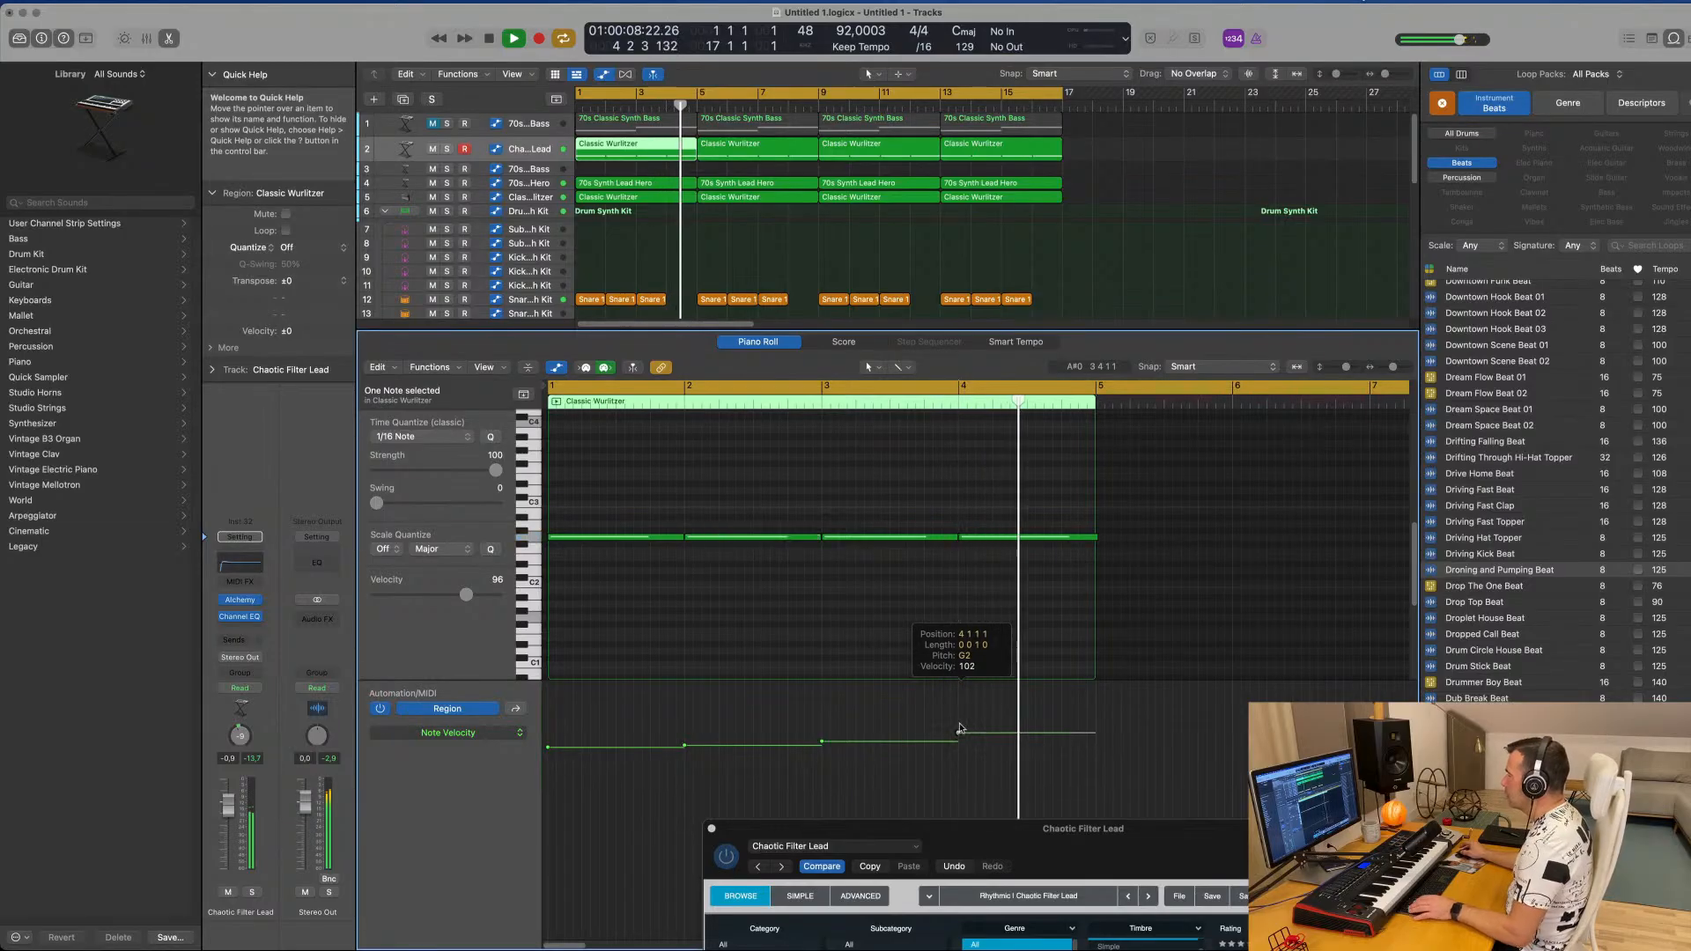
pyautogui.press('space')
pyautogui.press('space')
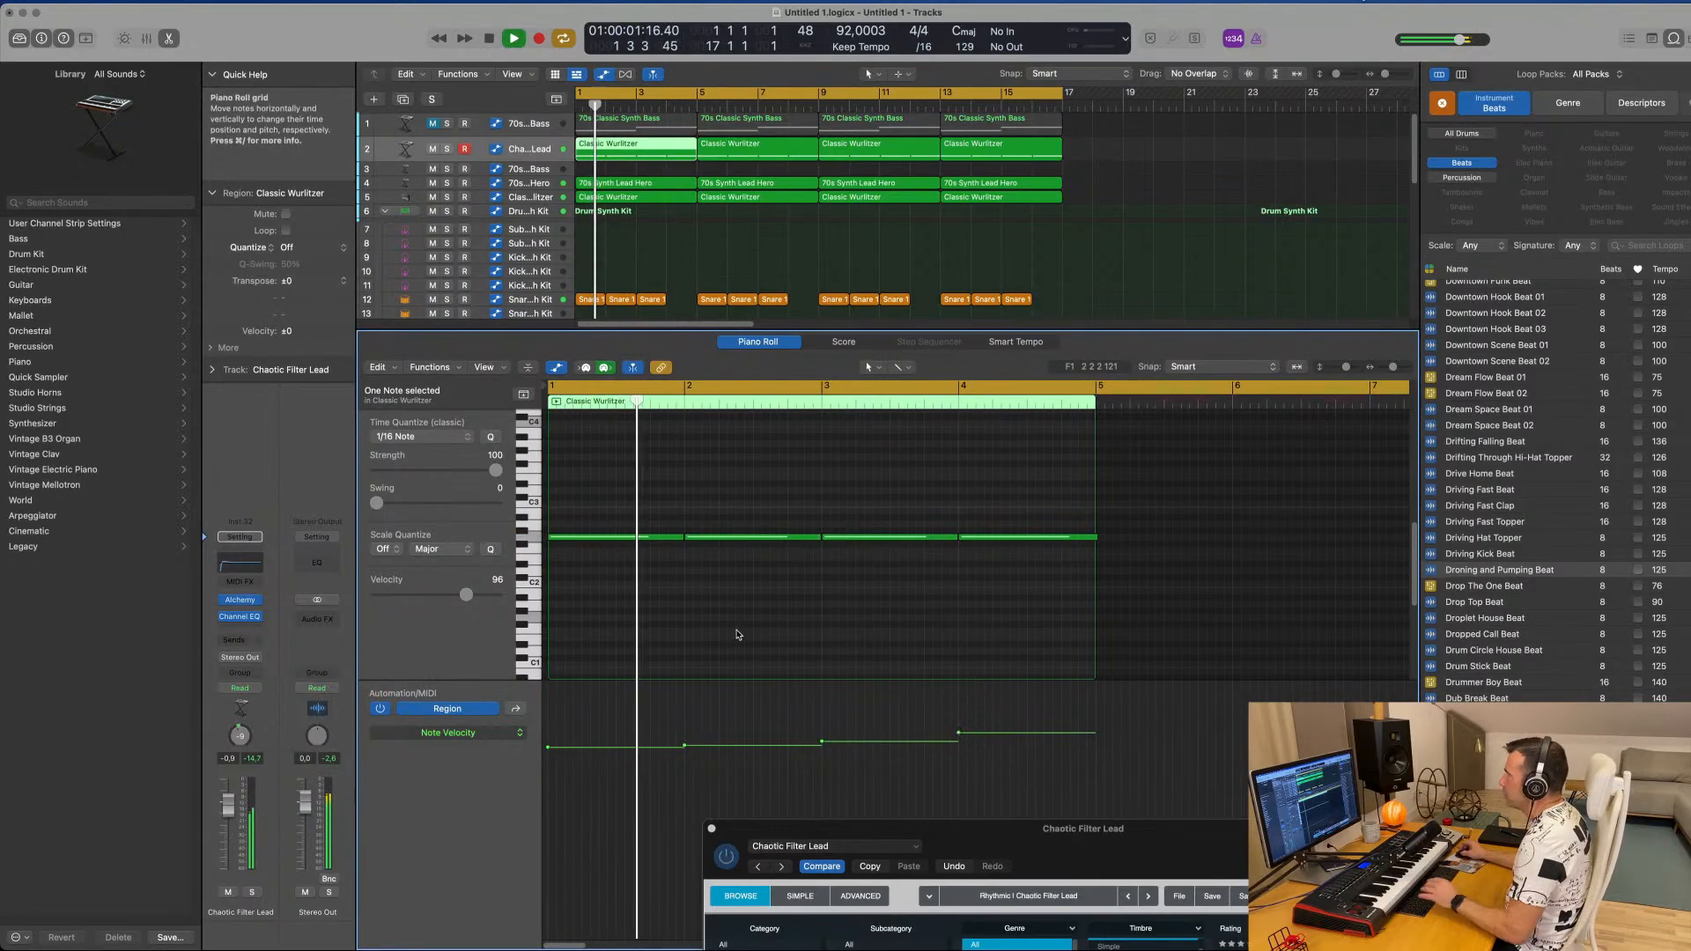
# Try different Symmetry amounts on Alchemy's Buzz snapshot during playback.
pyautogui.moveTo(1075, 843); pyautogui.dragTo(842, 408)
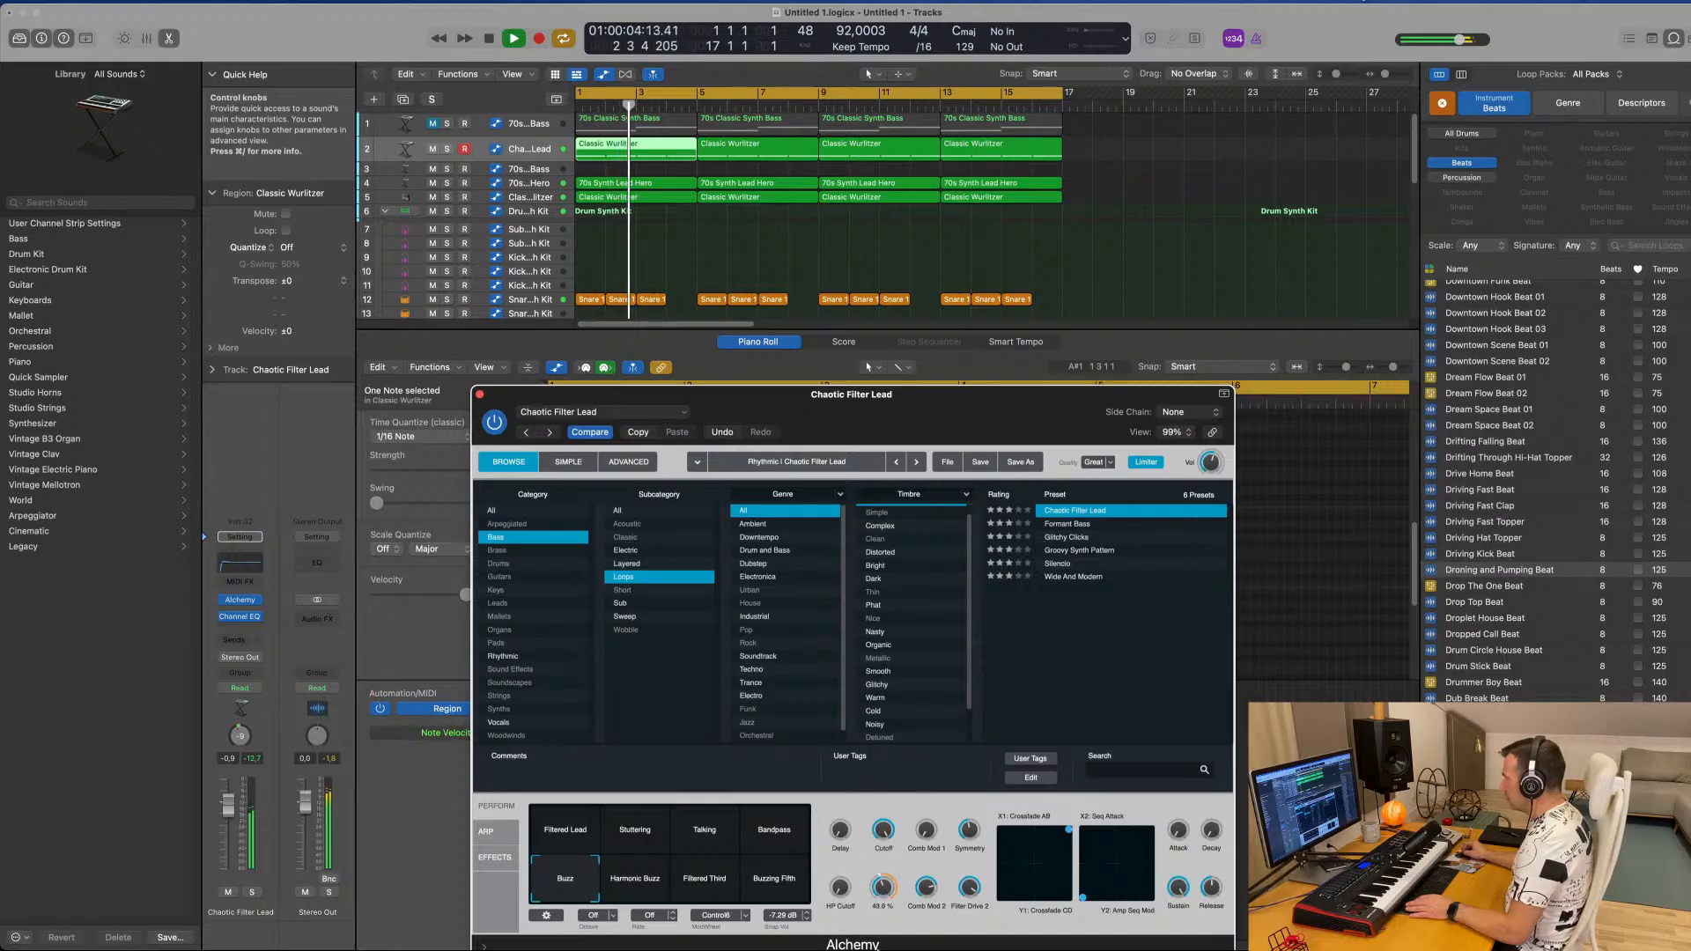
pyautogui.moveTo(962, 837)
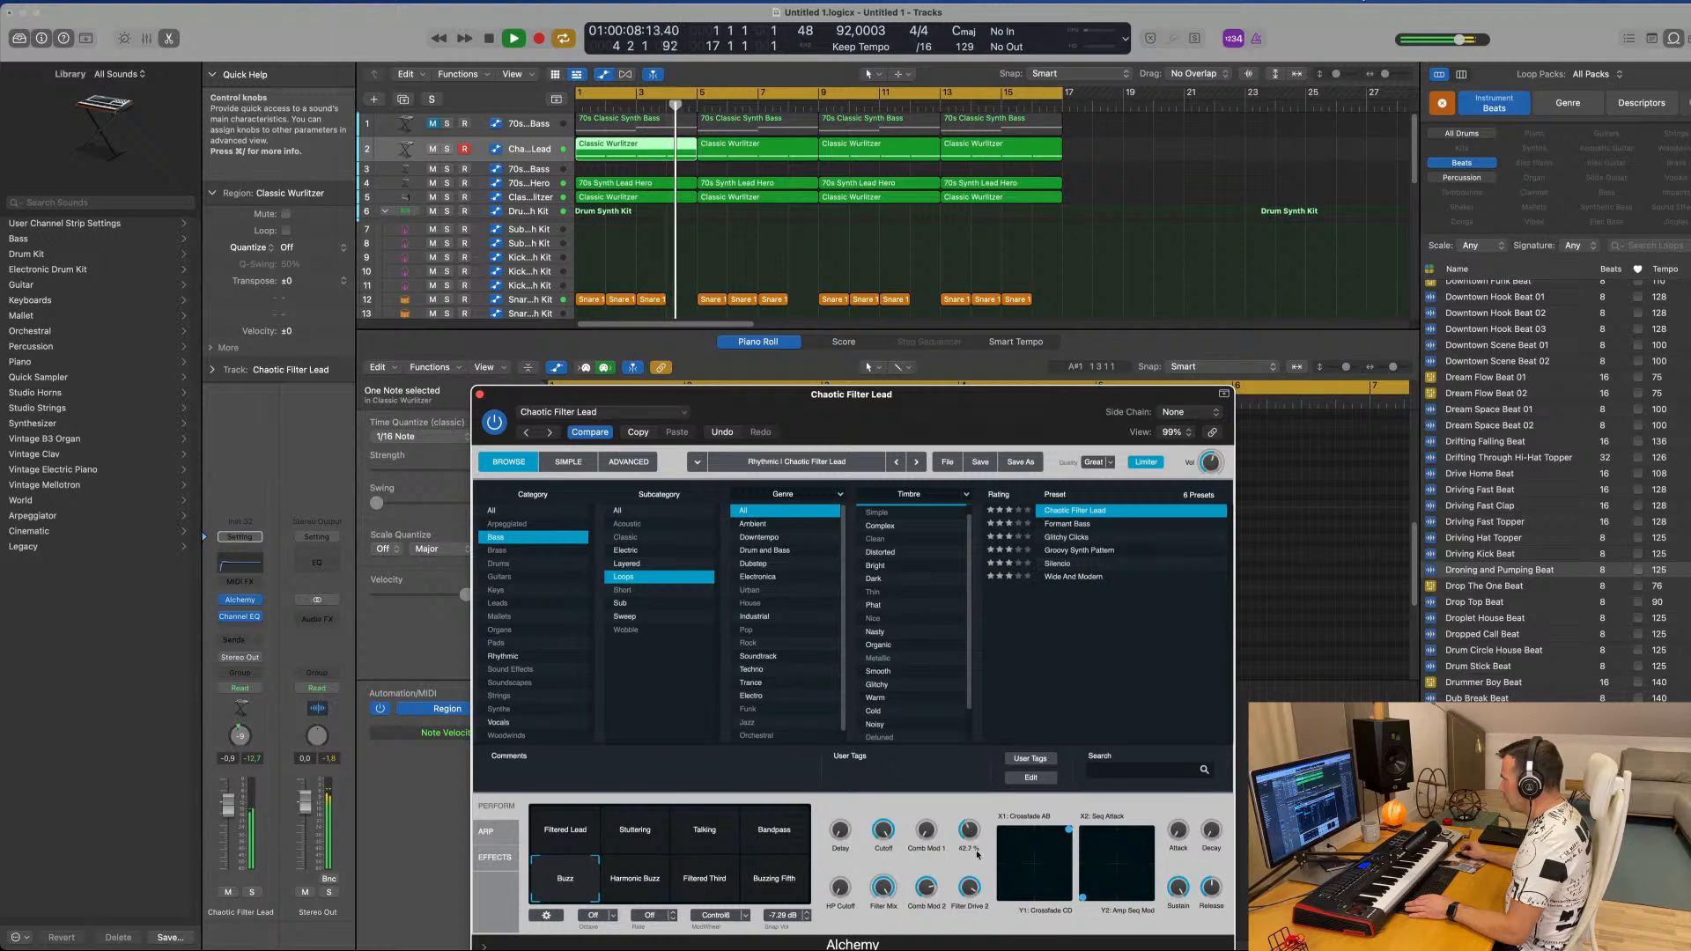
pyautogui.moveTo(909, 397); pyautogui.dragTo(1141, 231)
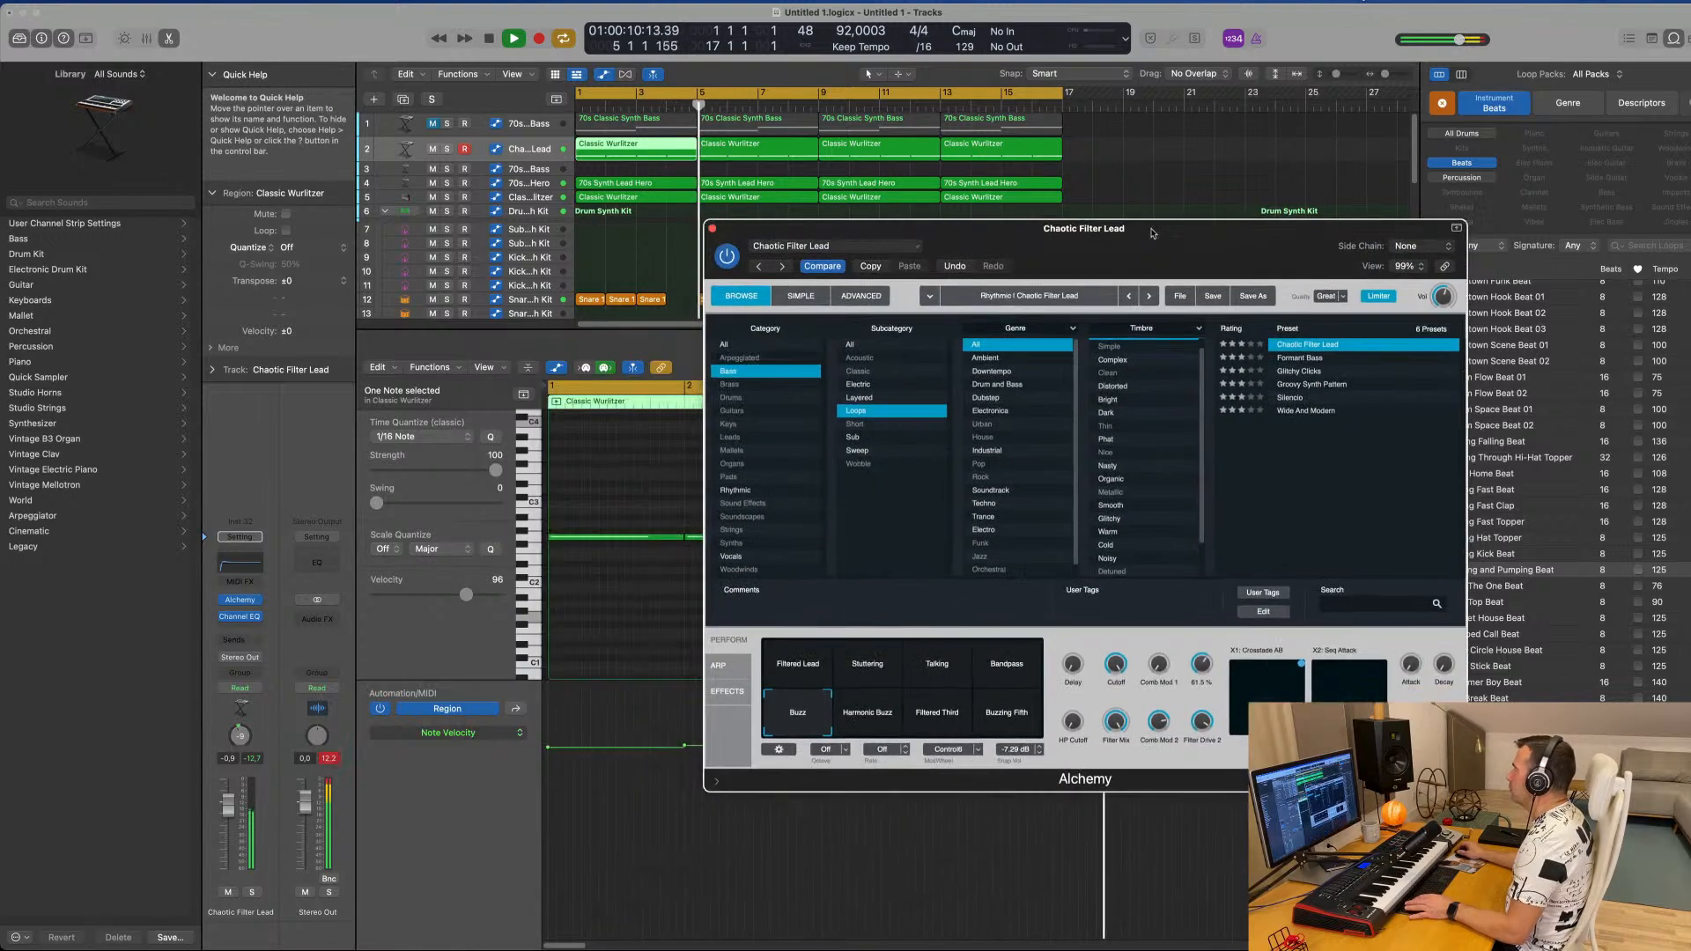
pyautogui.moveTo(1201, 667); pyautogui.dragTo(1201, 669)
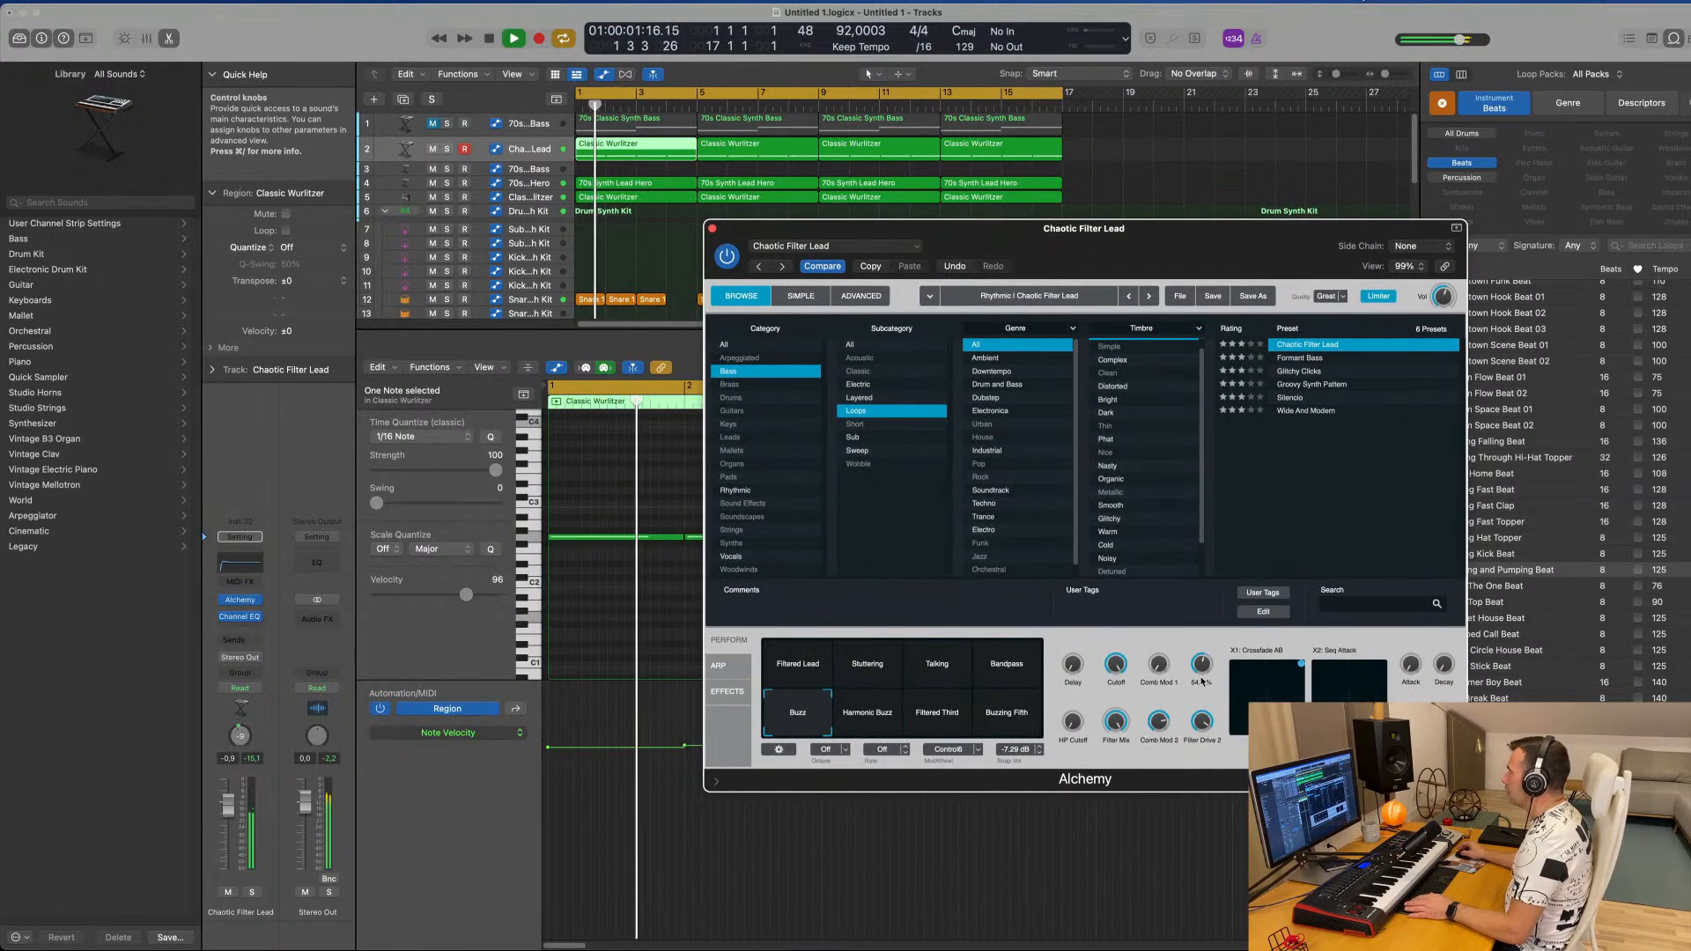
# Audition the Filtered Lead and Stuttering snapshots, and the Formant Bass preset with its Filter Mod 2 and Springy snapshots.
pyautogui.click(809, 675)
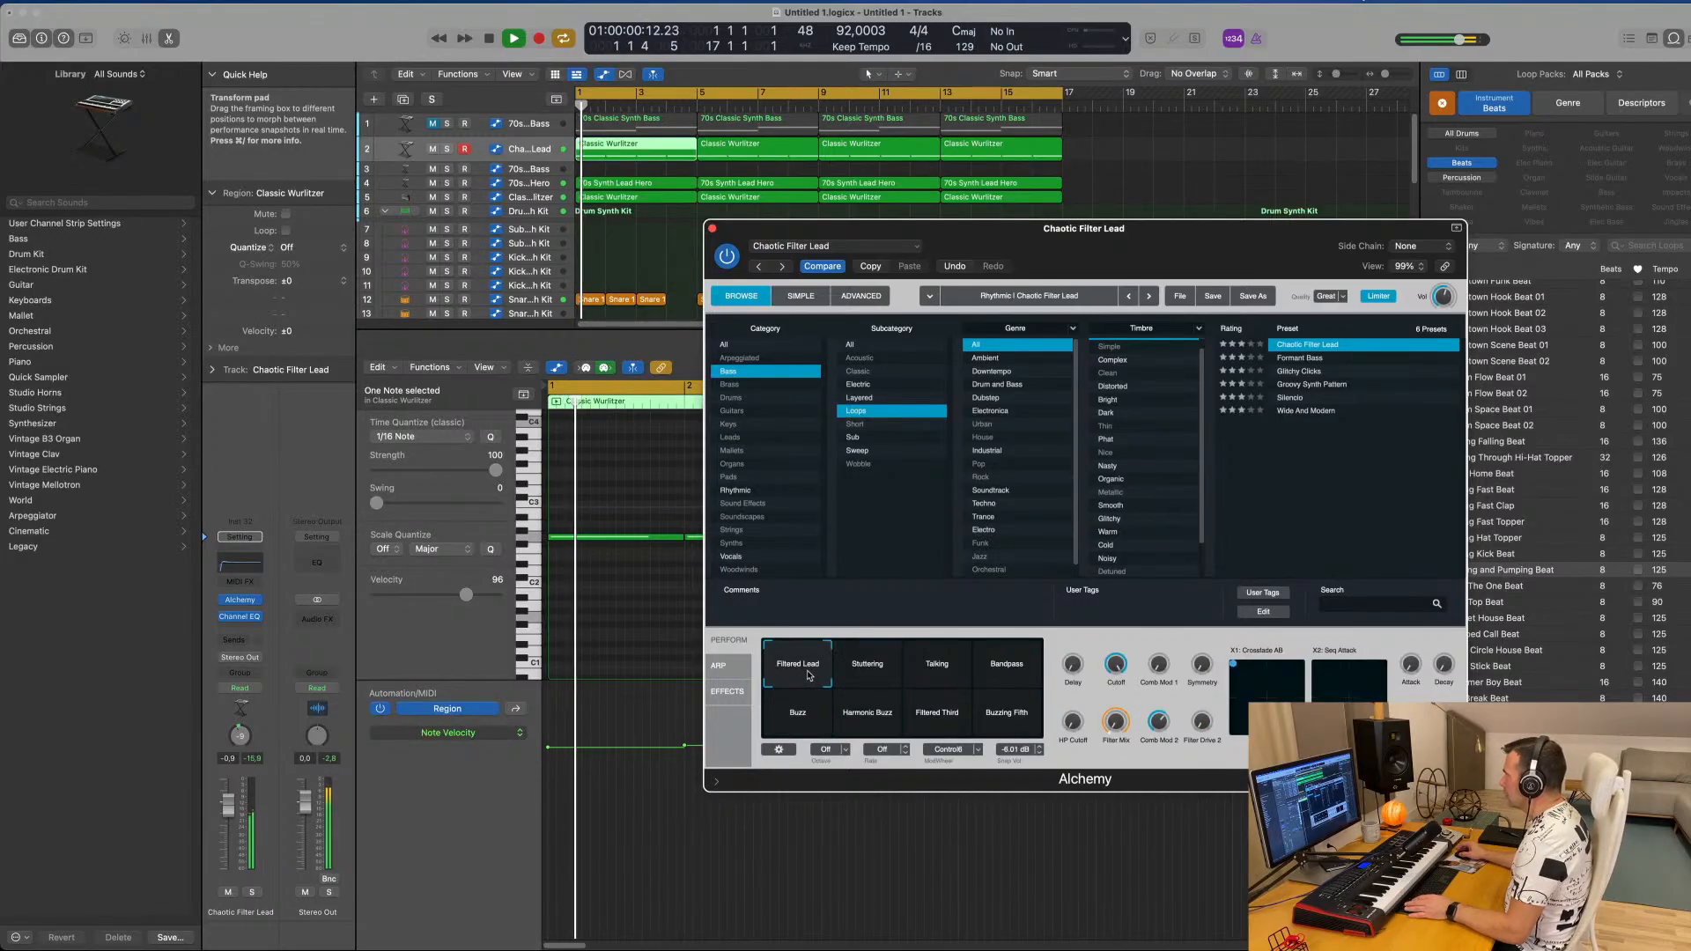
pyautogui.click(865, 676)
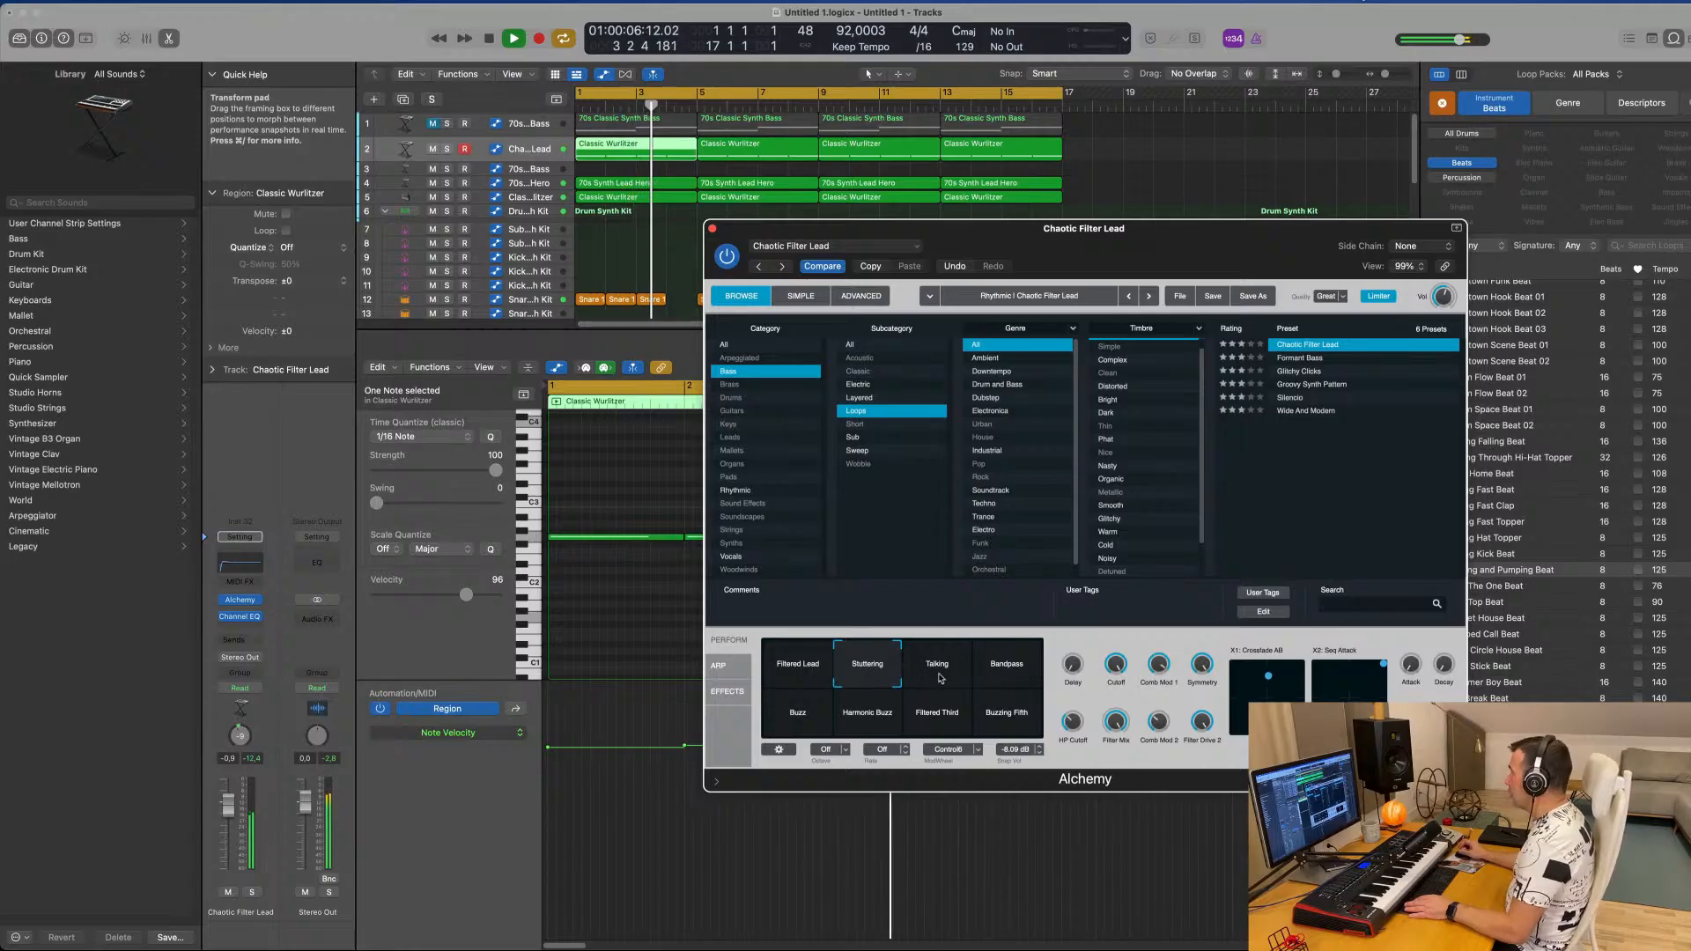
pyautogui.click(1311, 359)
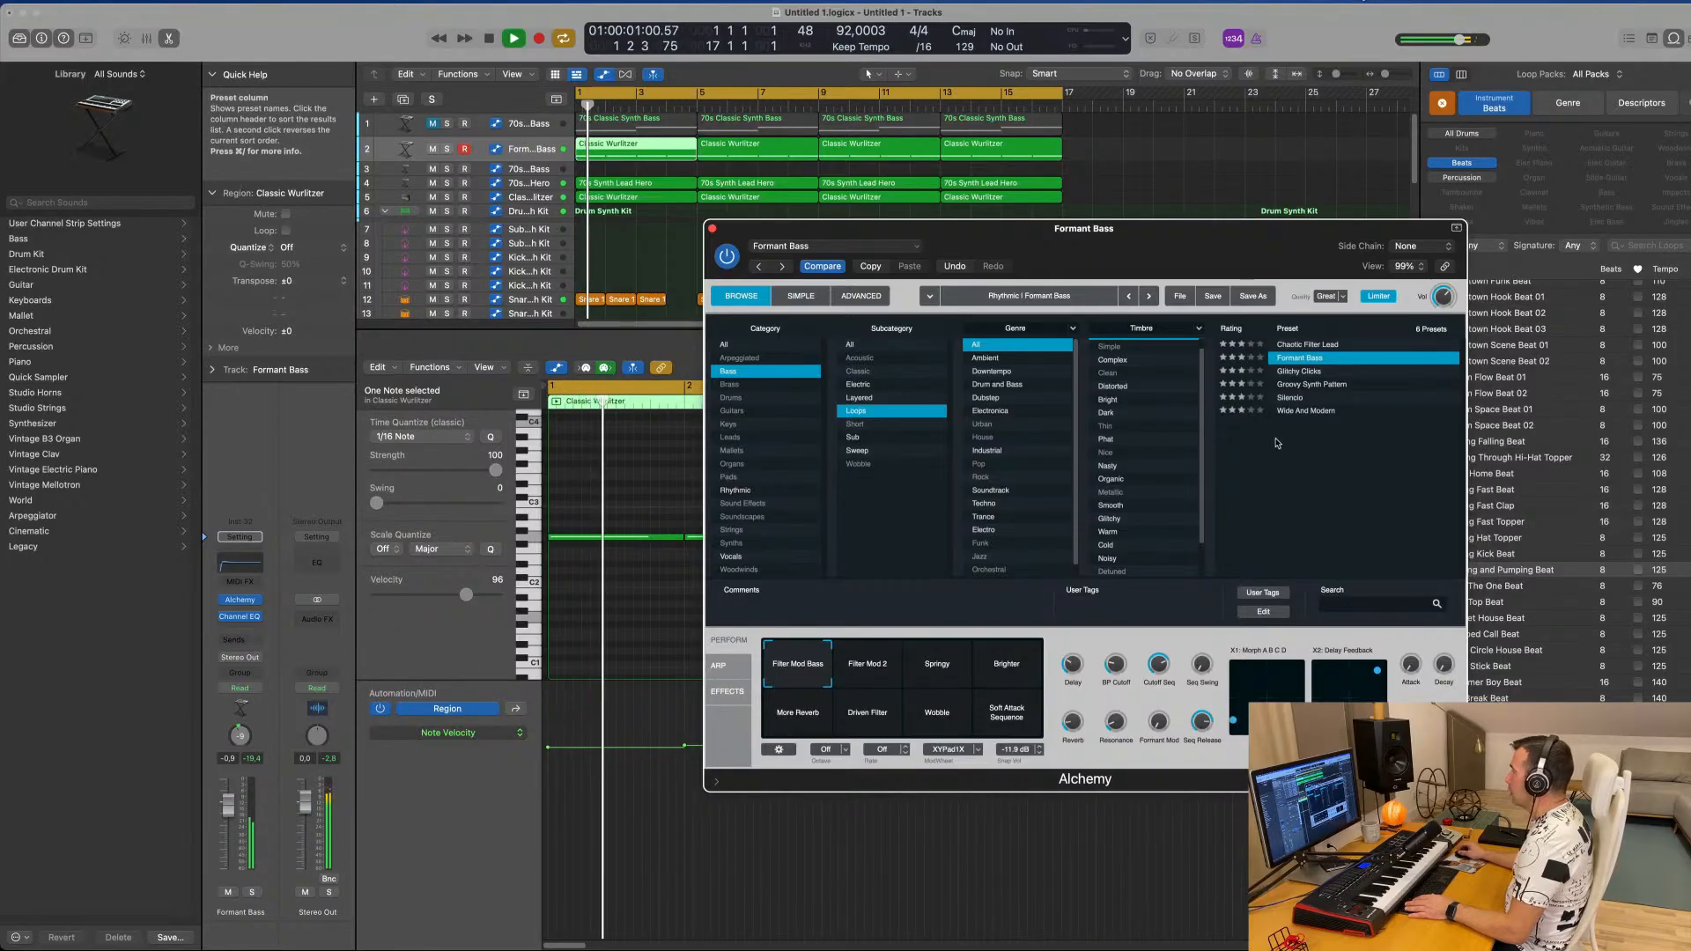
pyautogui.click(889, 667)
pyautogui.click(939, 677)
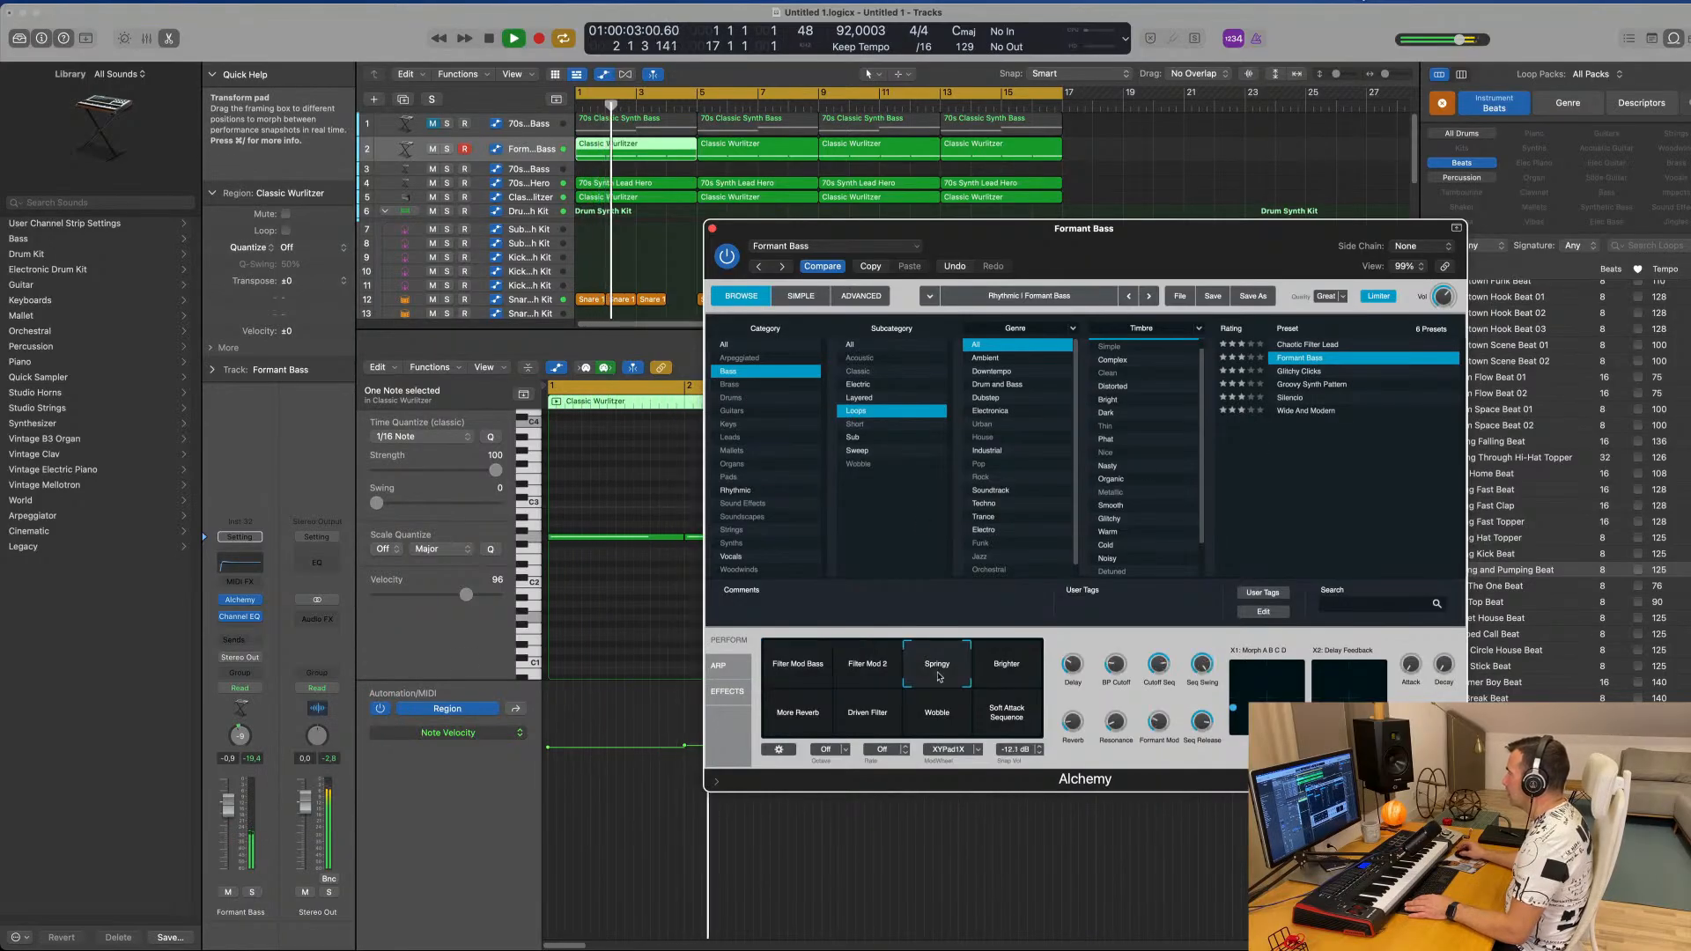
# Audition the Glitchy Clicks, Groovy Synth Pattern and Silencio presets, including Silencio's Slider 1 and Slicer snapshots.
pyautogui.click(1304, 372)
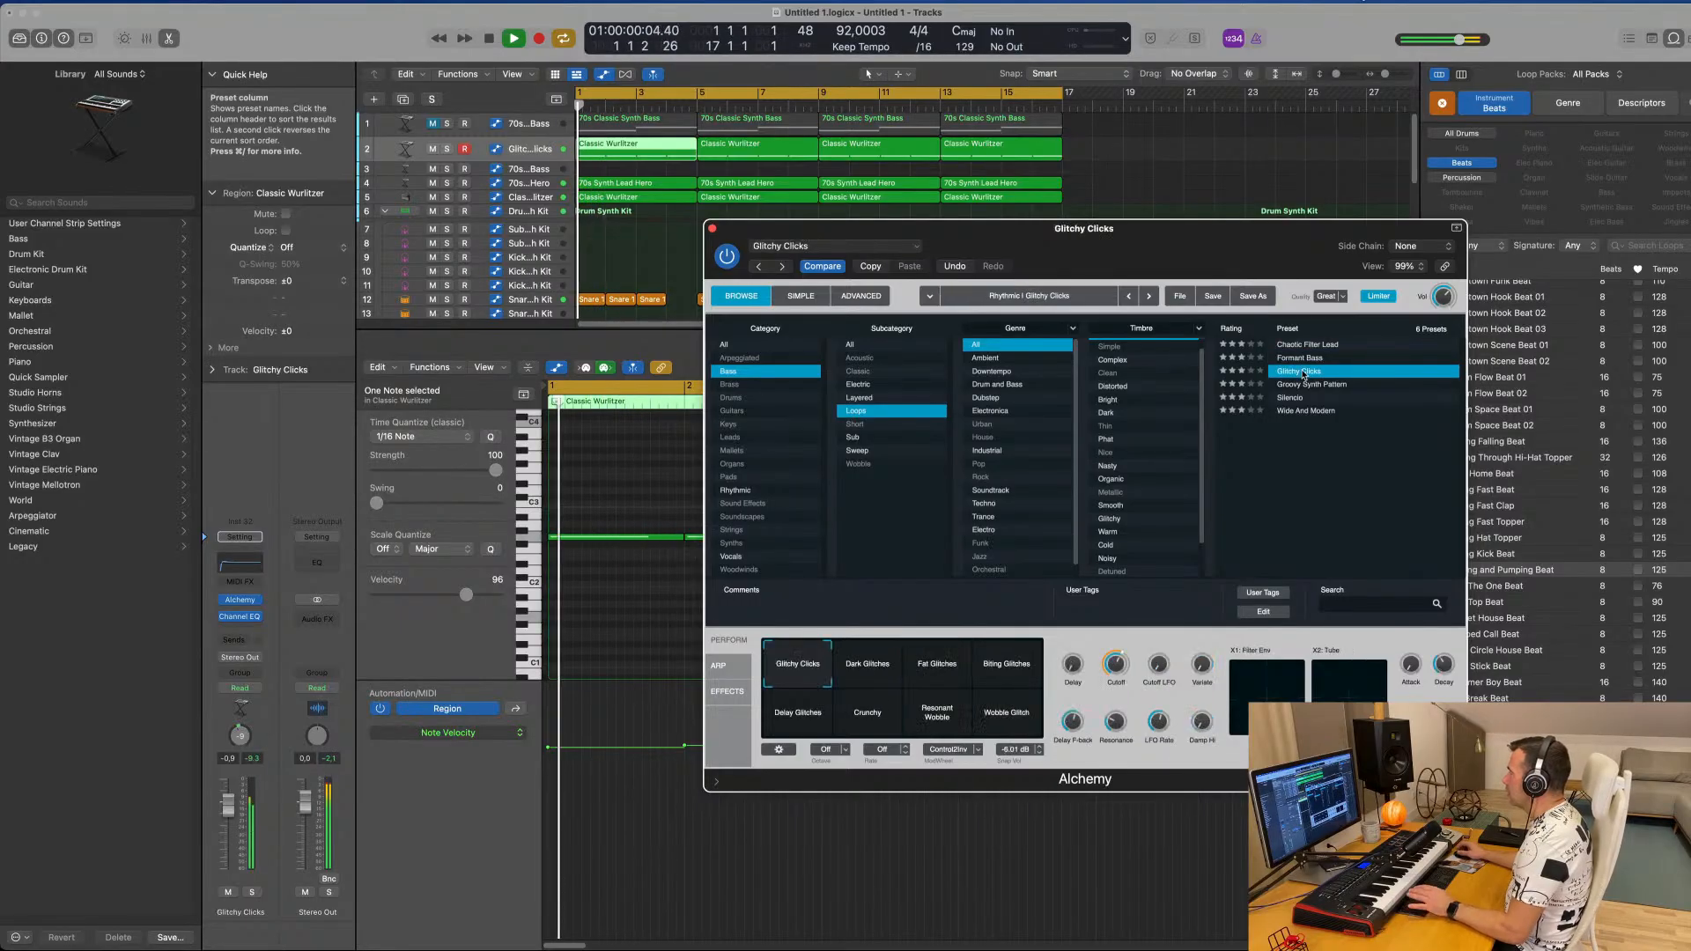
pyautogui.click(1303, 385)
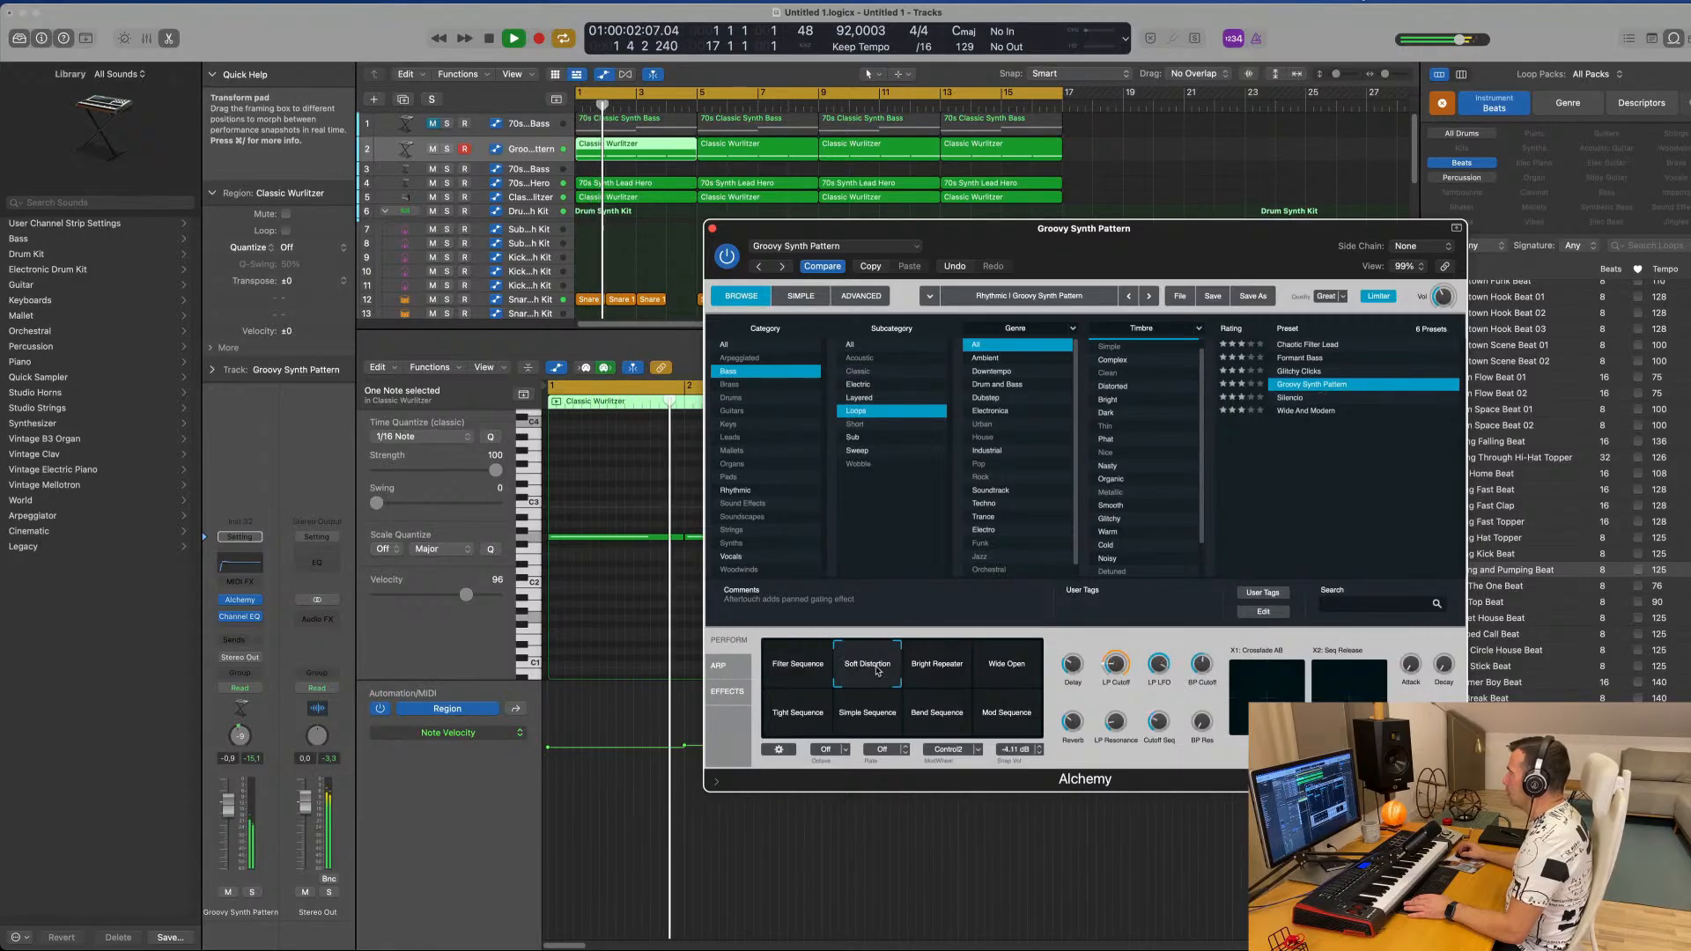
pyautogui.click(1290, 398)
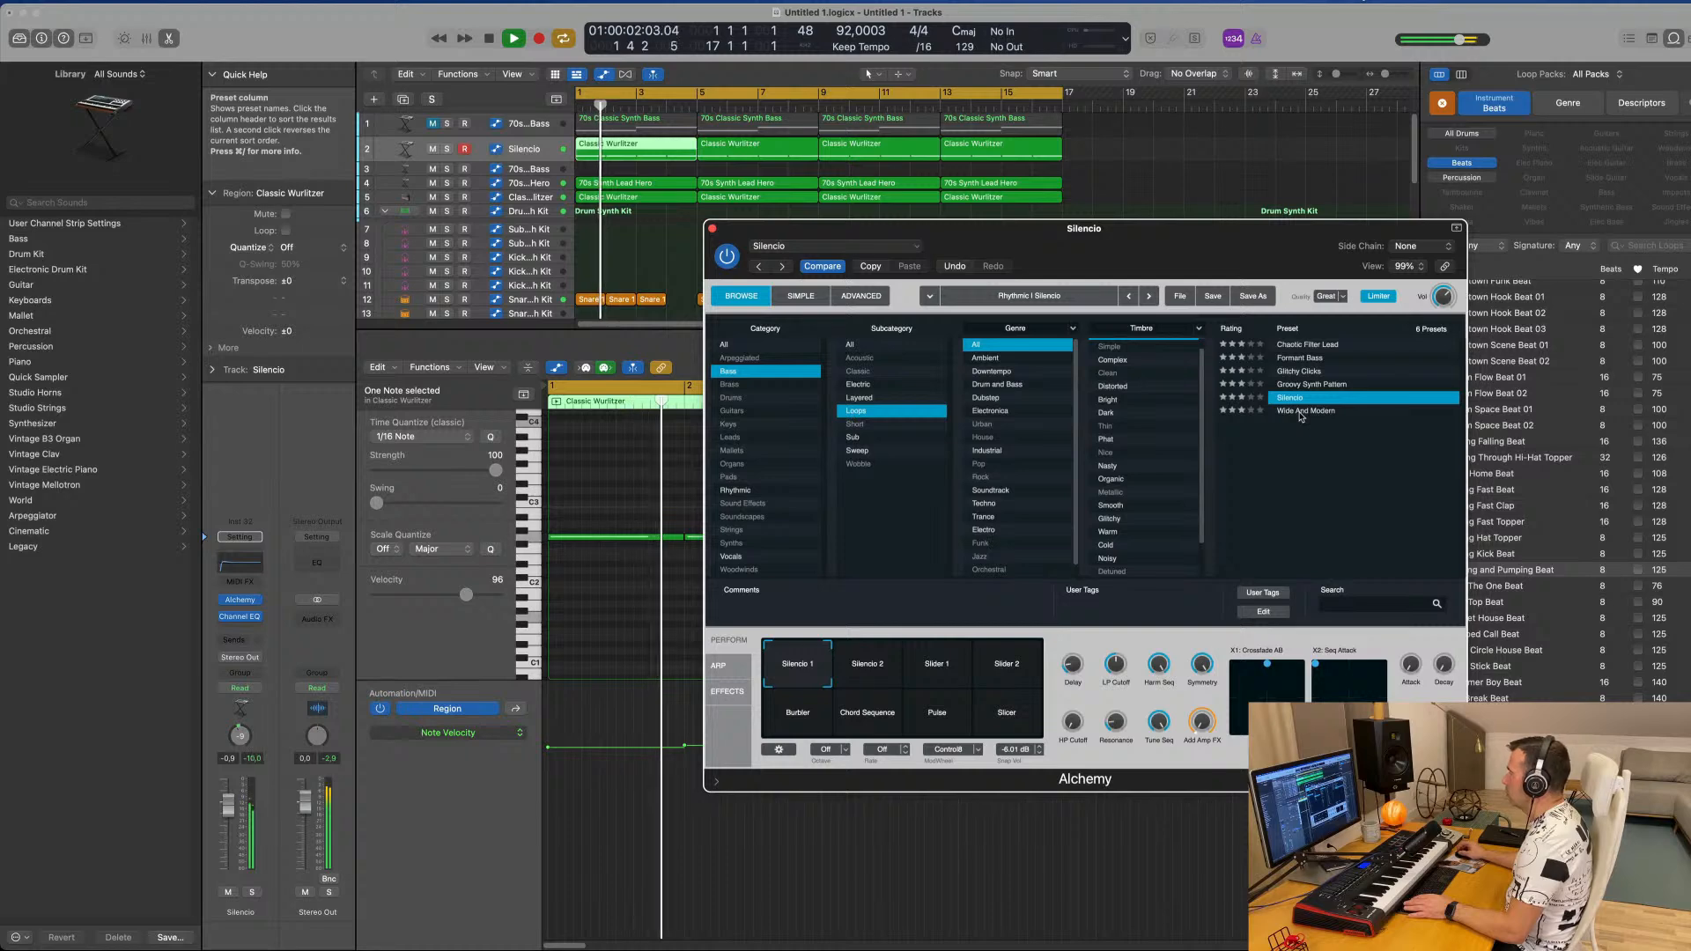
pyautogui.click(925, 680)
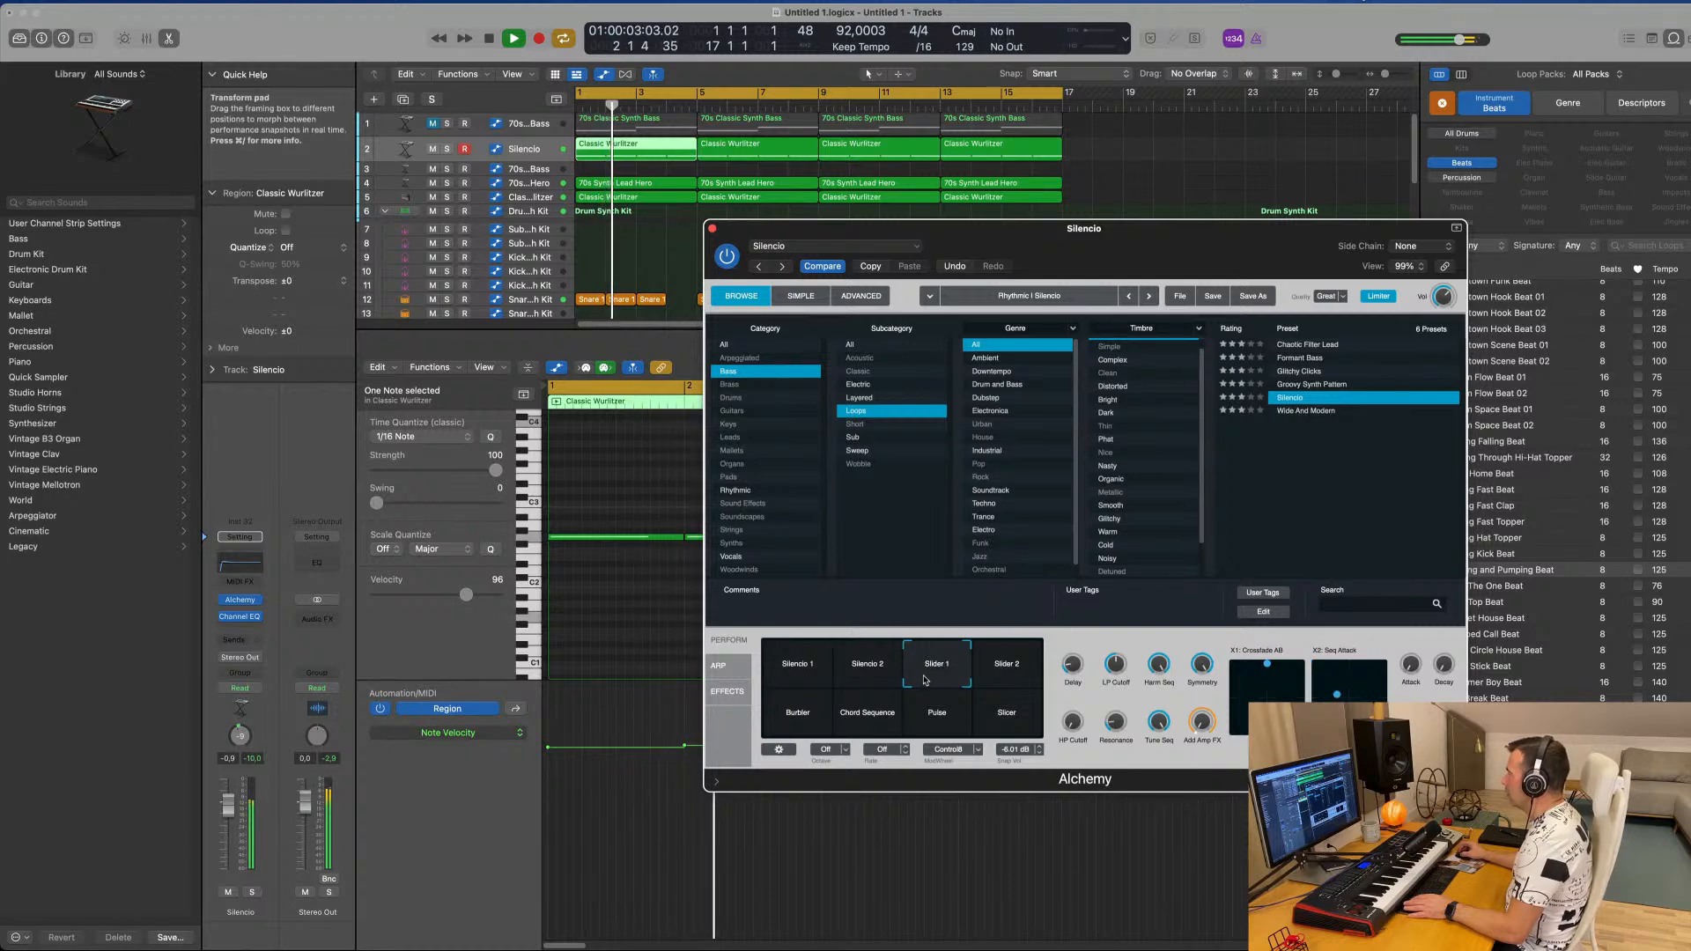
pyautogui.click(1013, 704)
# Load the Wide And Modern preset and lower the track's volume to about -3.1 dB.
pyautogui.click(1295, 411)
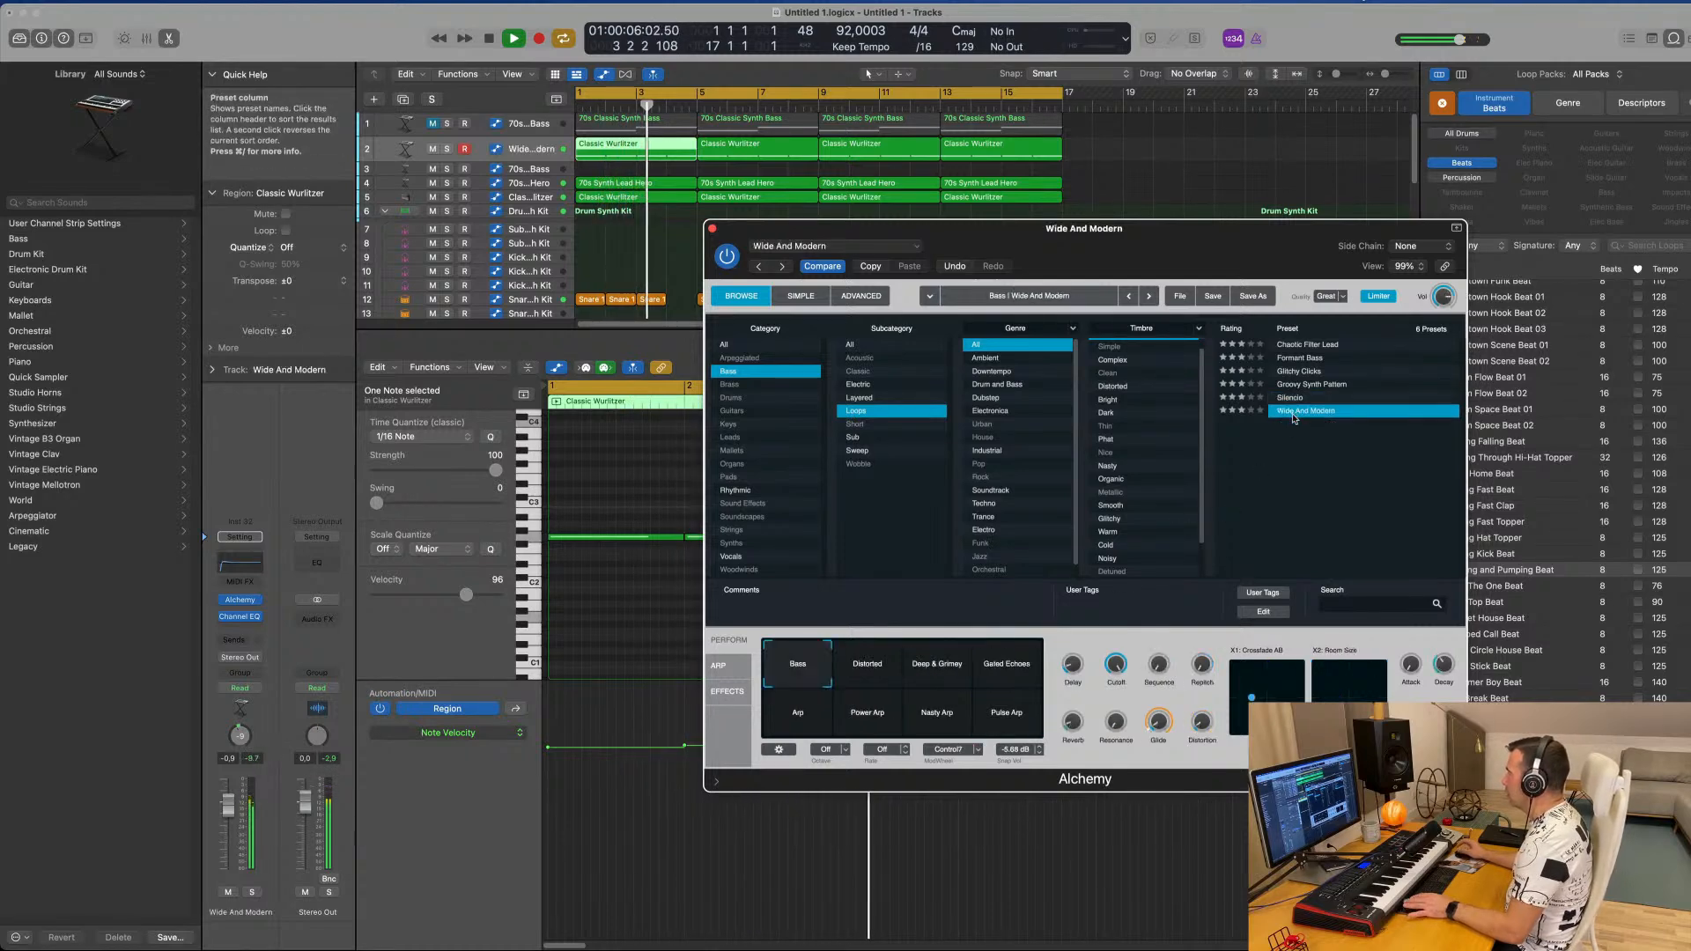
pyautogui.moveTo(1142, 249); pyautogui.dragTo(1208, 254)
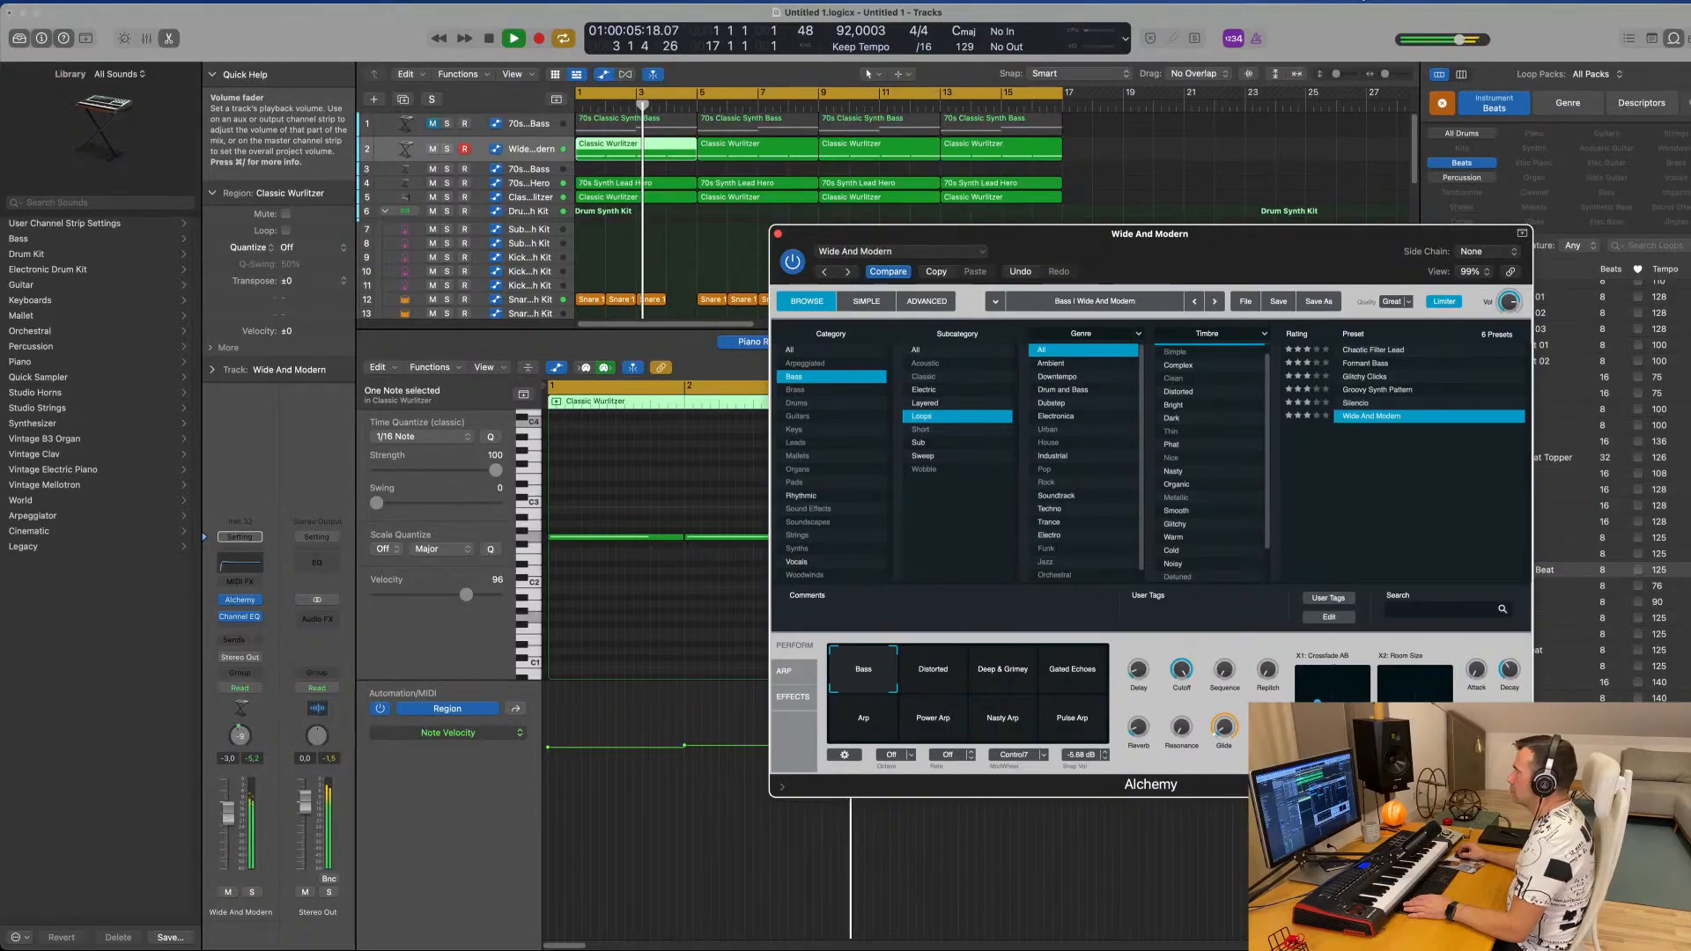
# Compare the Deep & Grimey, Gated Echoes, Arp, Power Arp, Nasty Arp and Pulse Arp snapshots and settle on Deep & Grimey.
pyautogui.click(1004, 673)
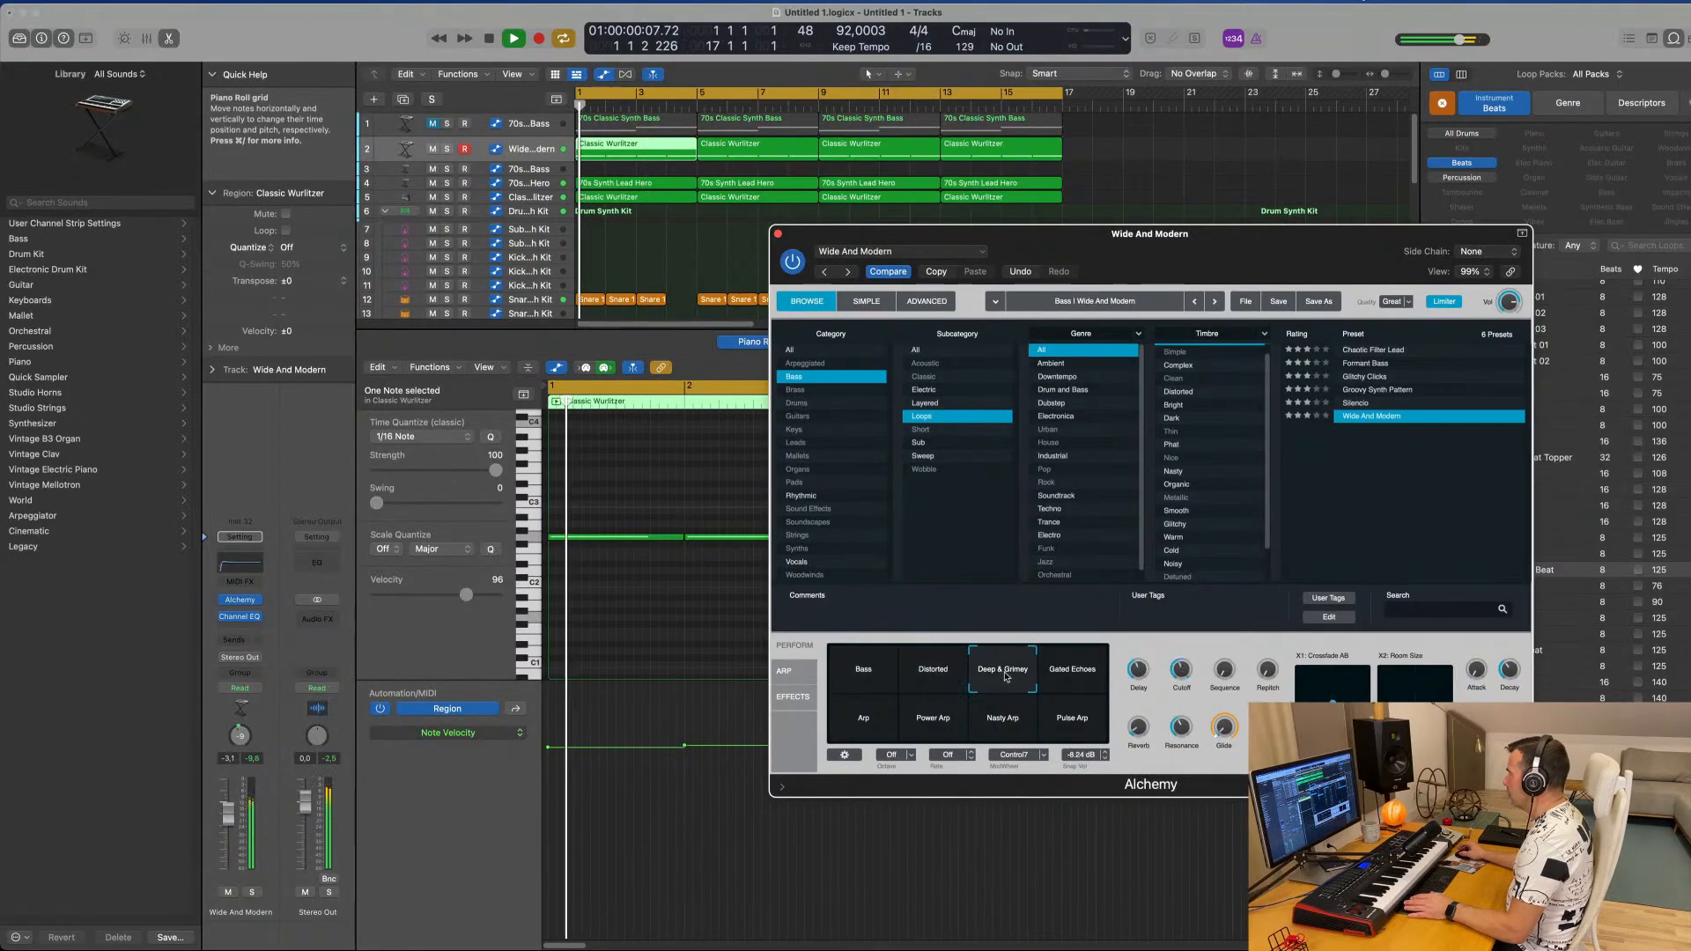
pyautogui.click(1078, 676)
pyautogui.click(1009, 680)
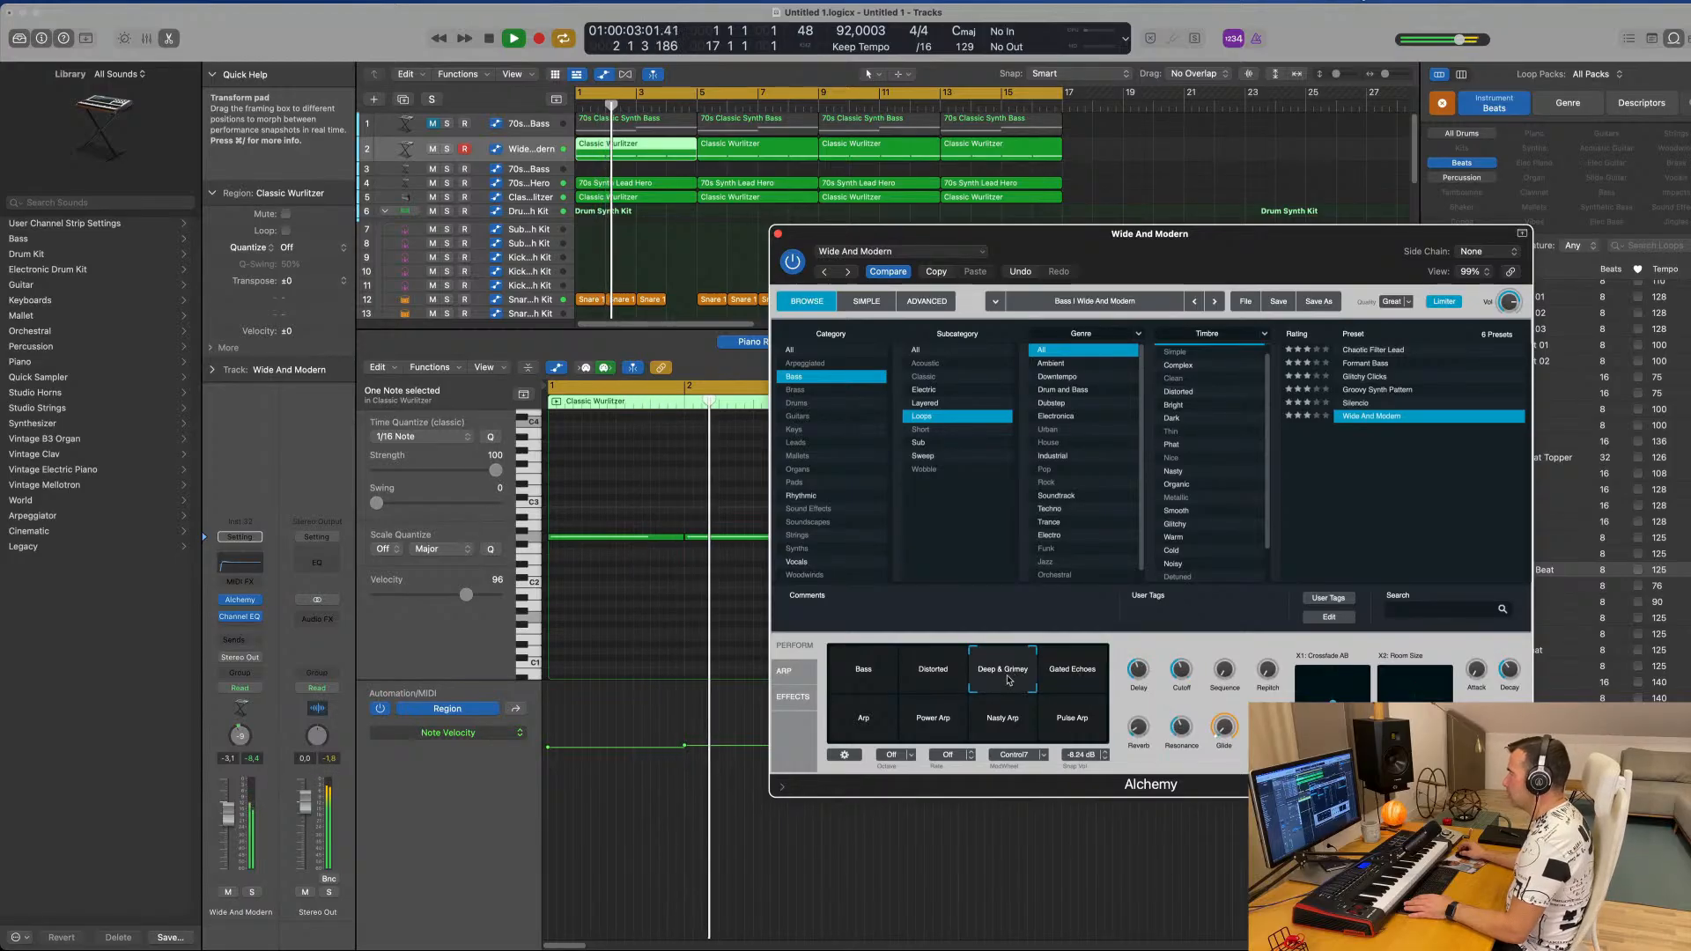
pyautogui.click(863, 717)
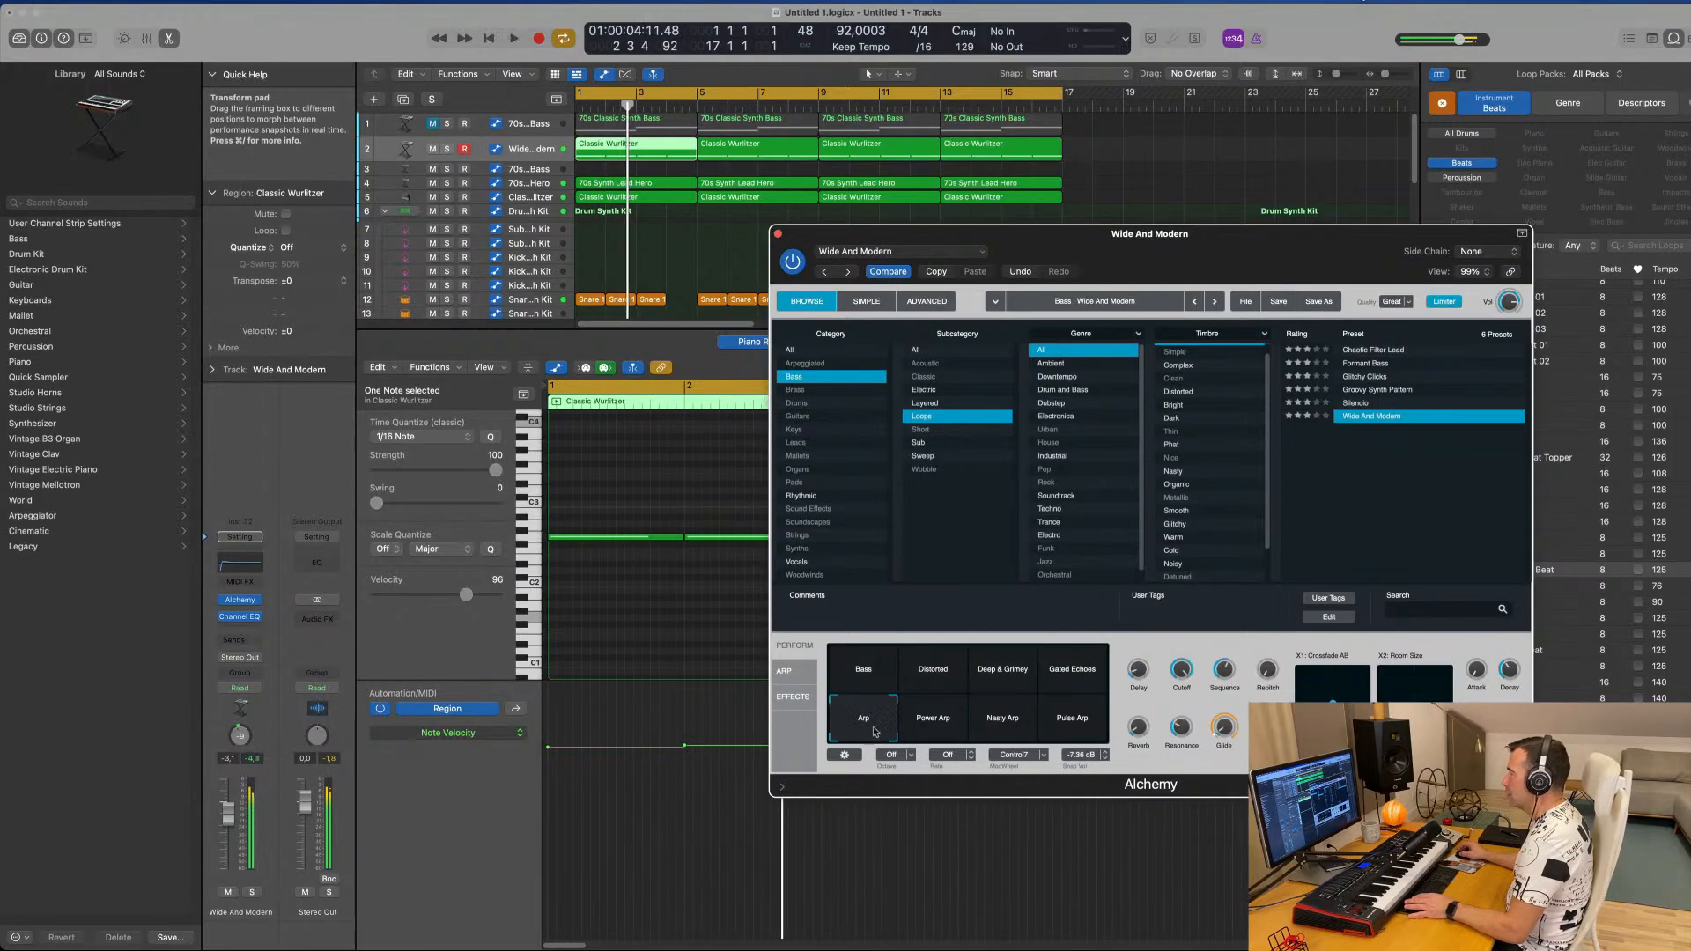
pyautogui.click(932, 728)
pyautogui.click(1002, 724)
pyautogui.click(1083, 727)
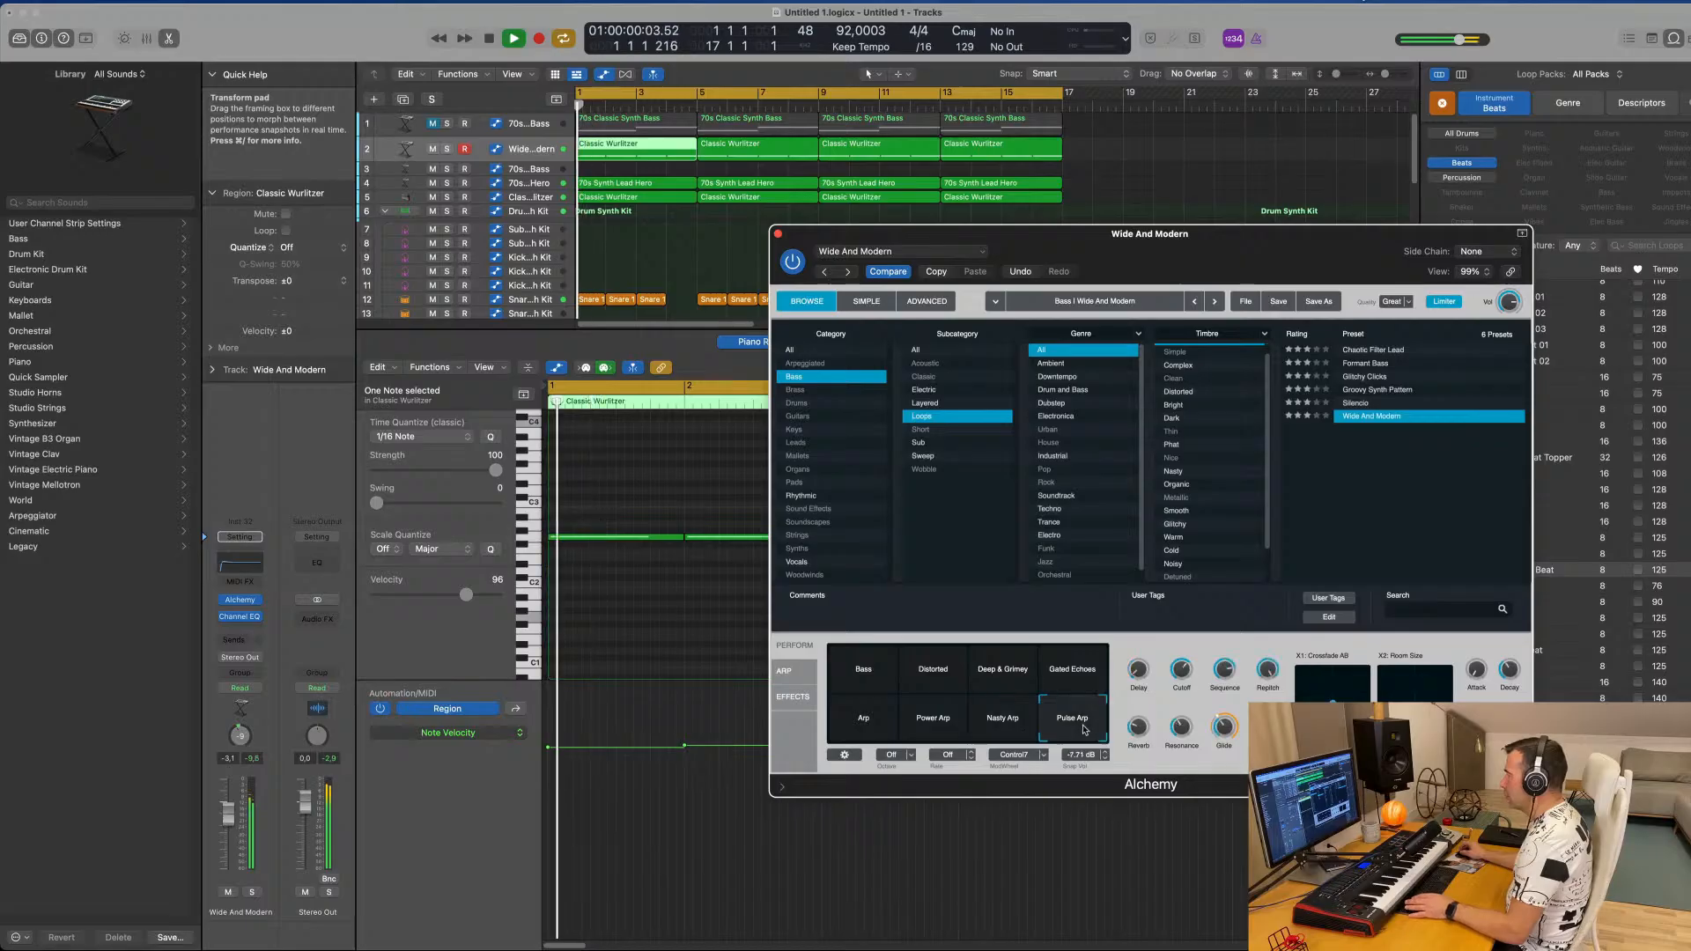
pyautogui.click(1022, 679)
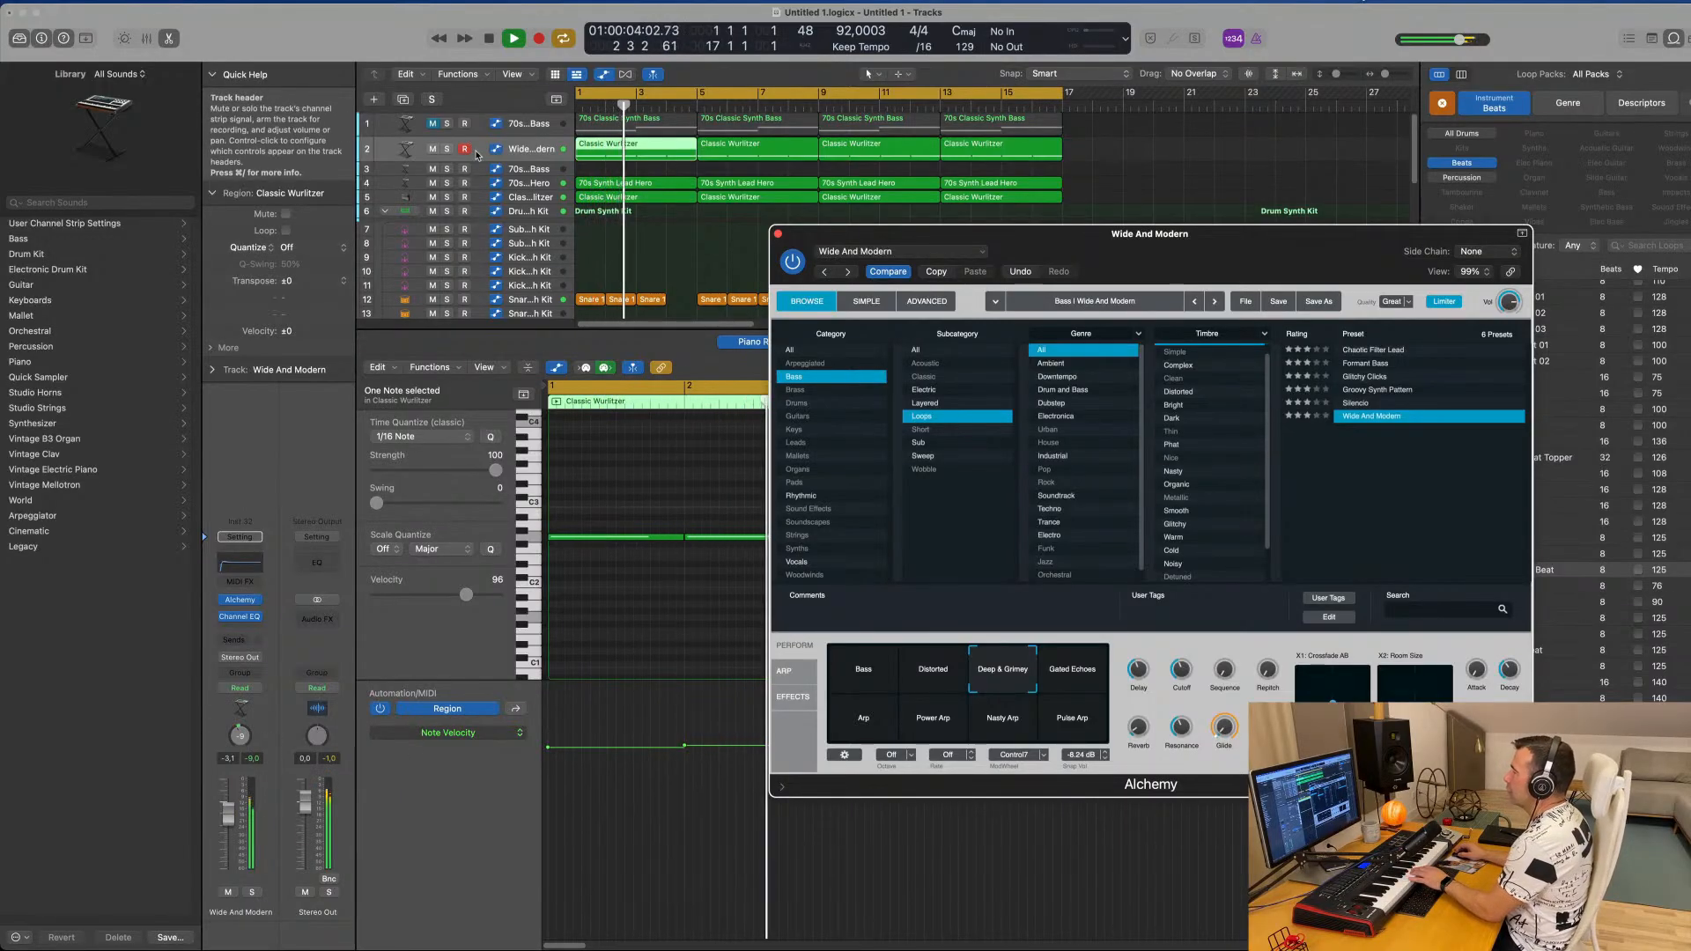
# Delete all four Classic Wurlitzer regions from the Wide And Modern track.
pyautogui.moveTo(977, 233); pyautogui.dragTo(878, 524)
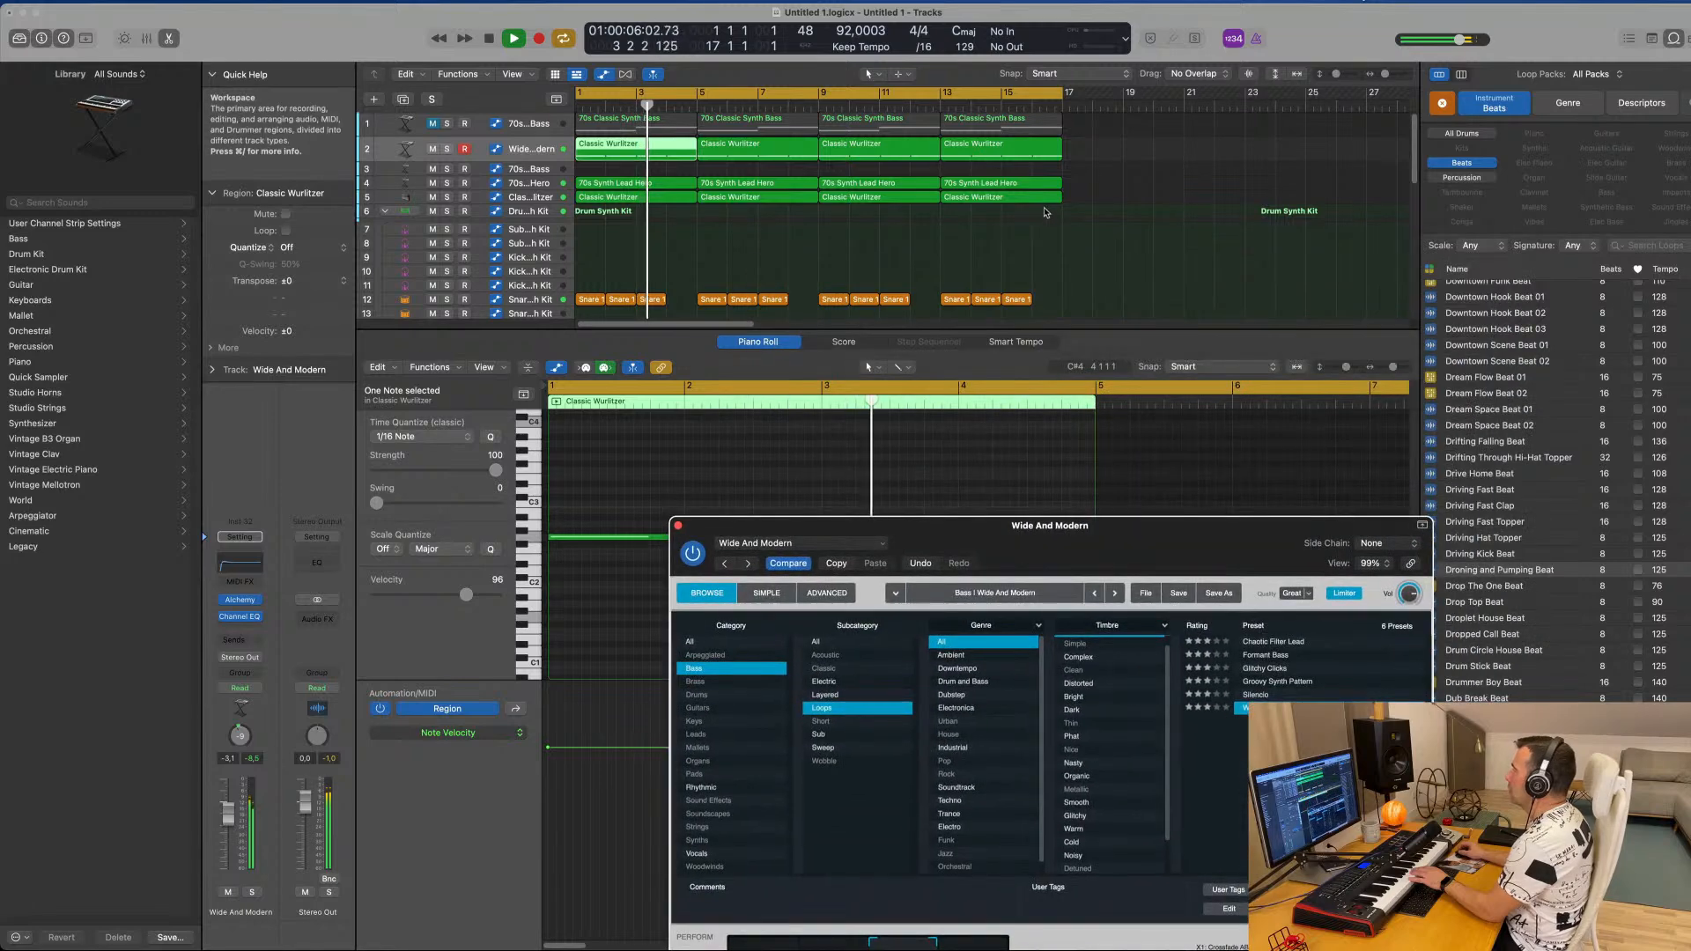
pyautogui.moveTo(1089, 158); pyautogui.dragTo(564, 171)
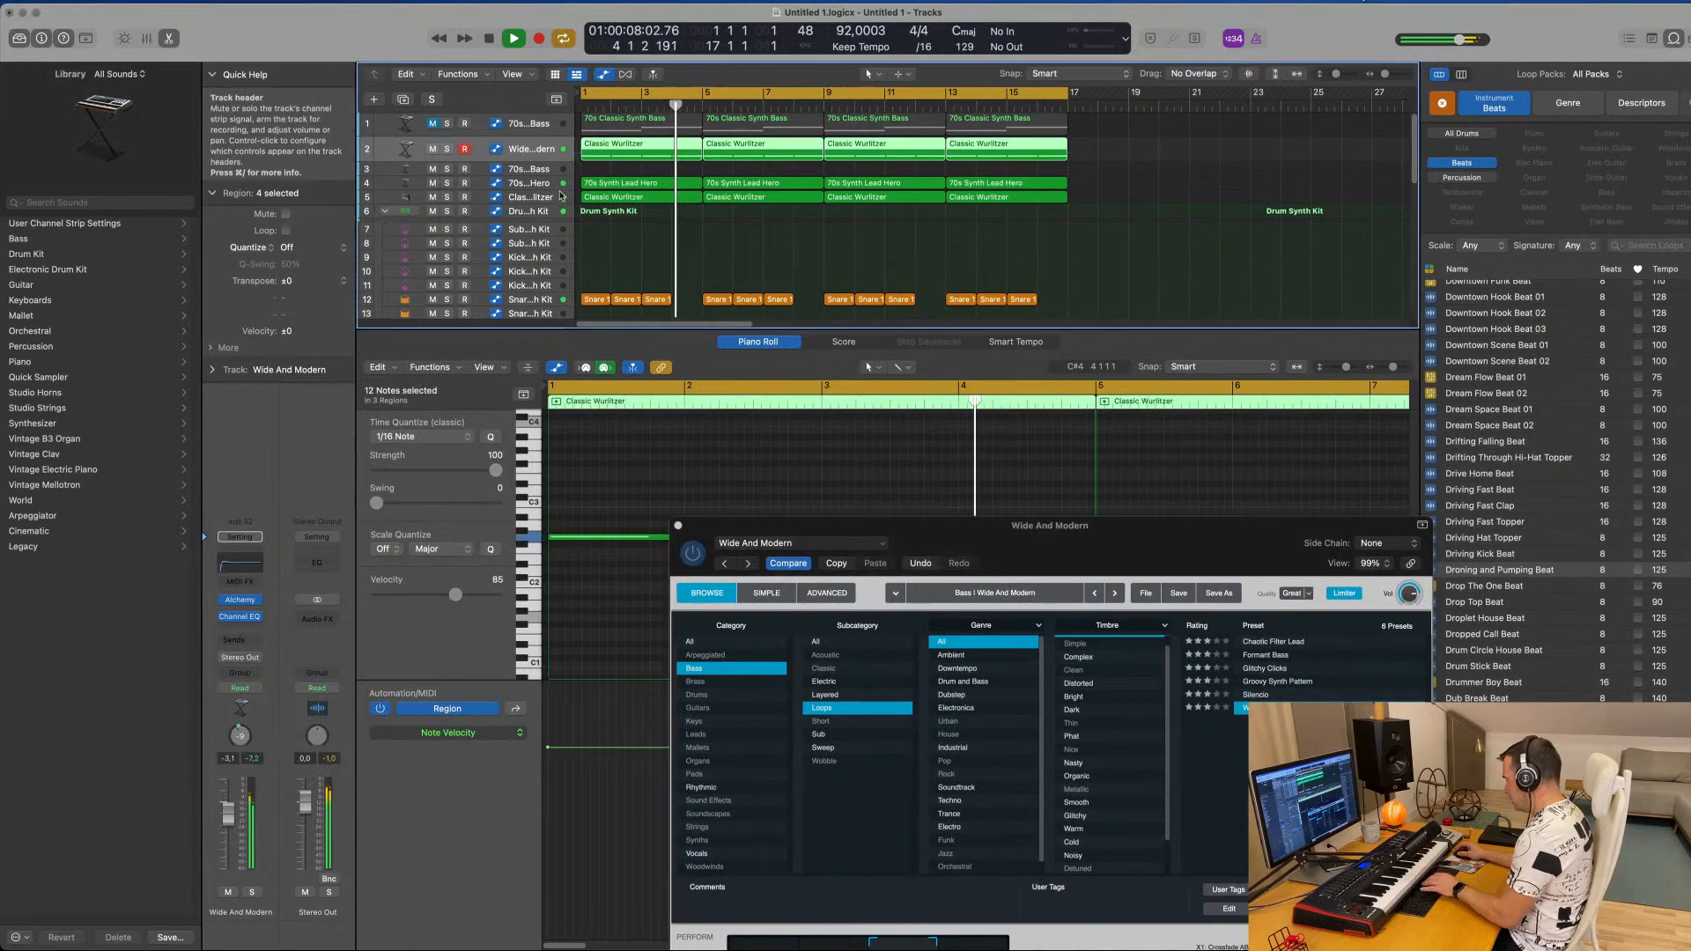
pyautogui.press('Delete')
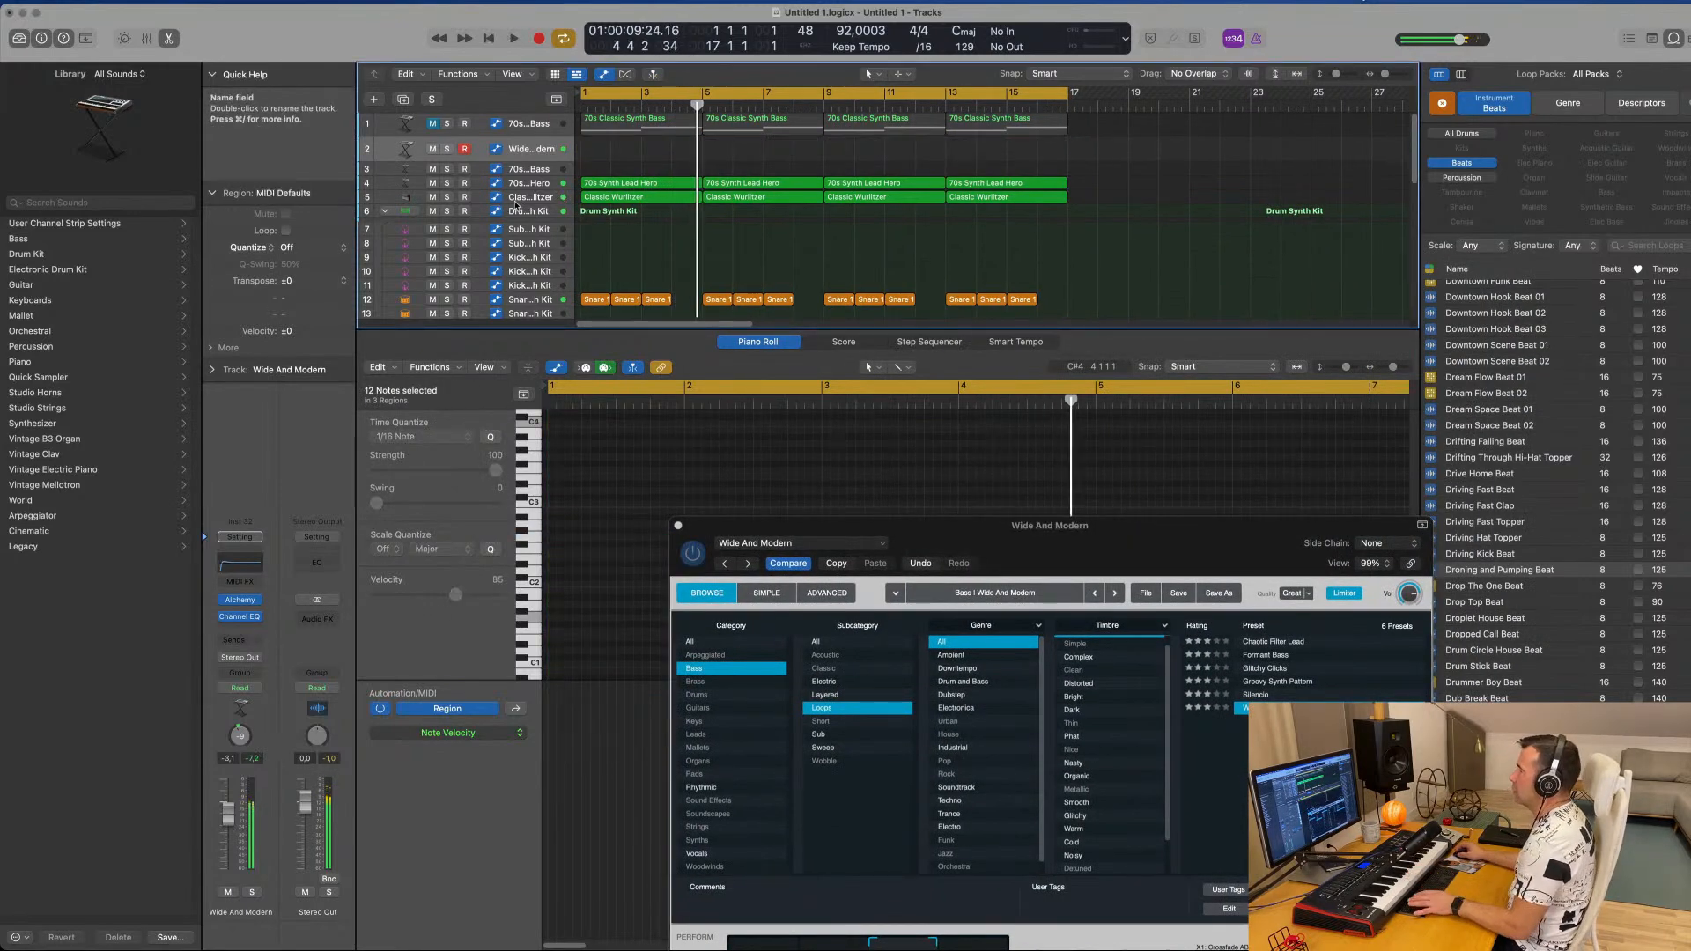
# Record a four-note bass part over bars 13 to 16 on the Wide And Modern track and move its region to bar 1.
pyautogui.press('space')
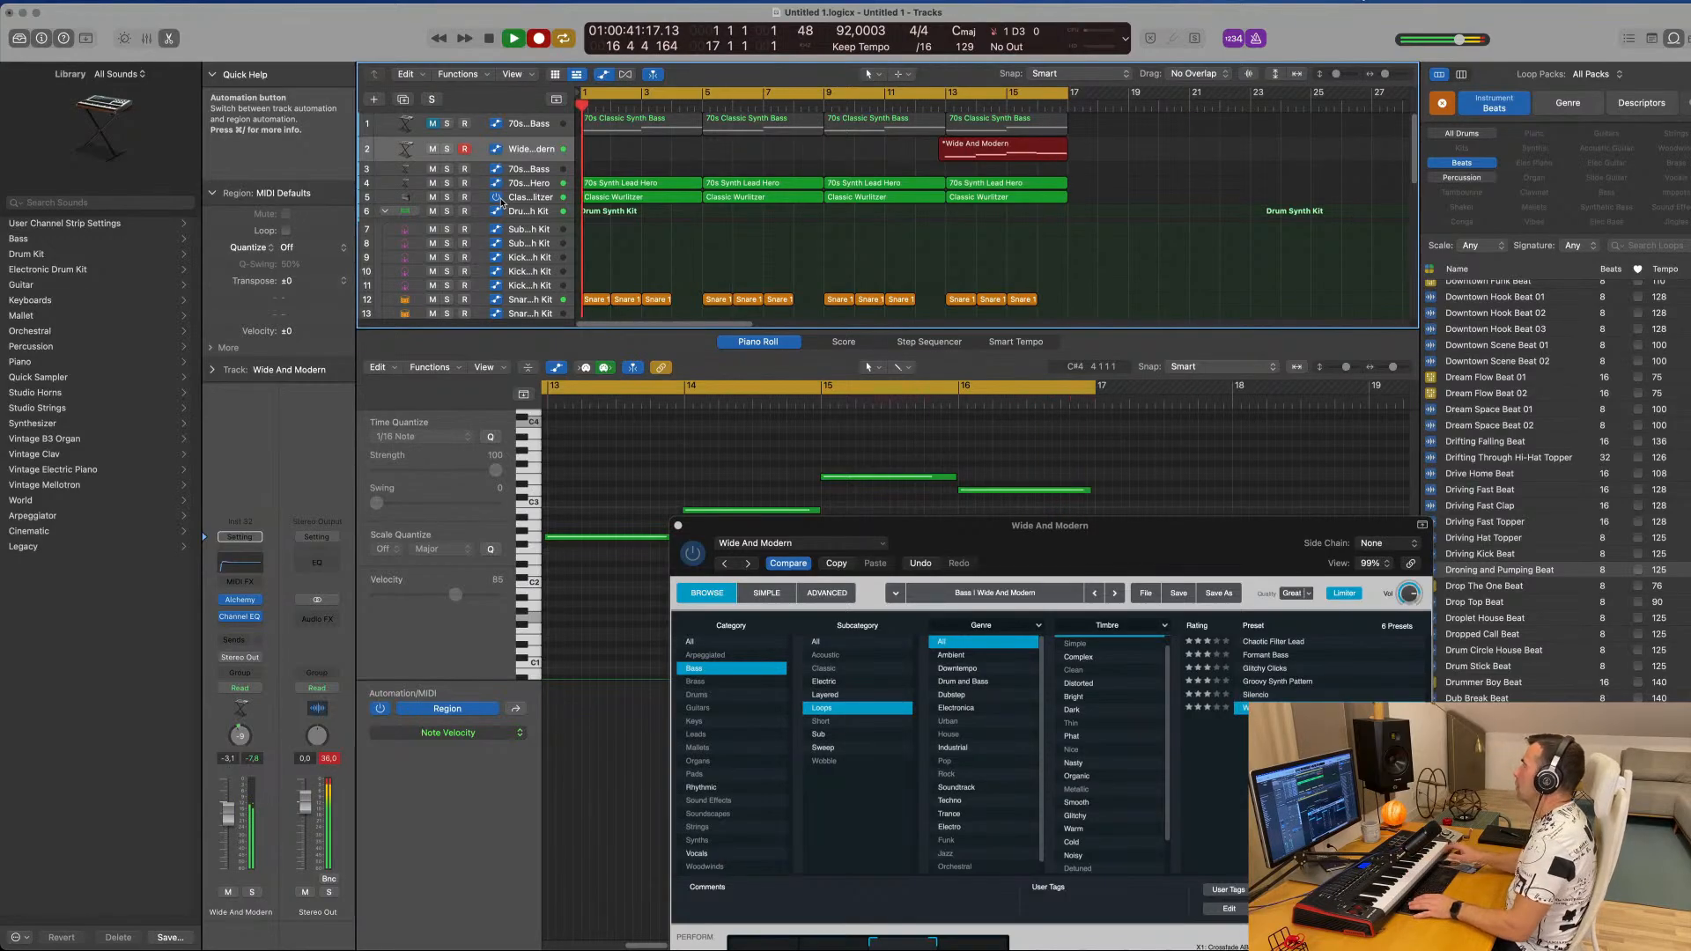
pyautogui.press('space')
pyautogui.moveTo(860, 149); pyautogui.dragTo(633, 150)
pyautogui.press('space')
pyautogui.press('space')
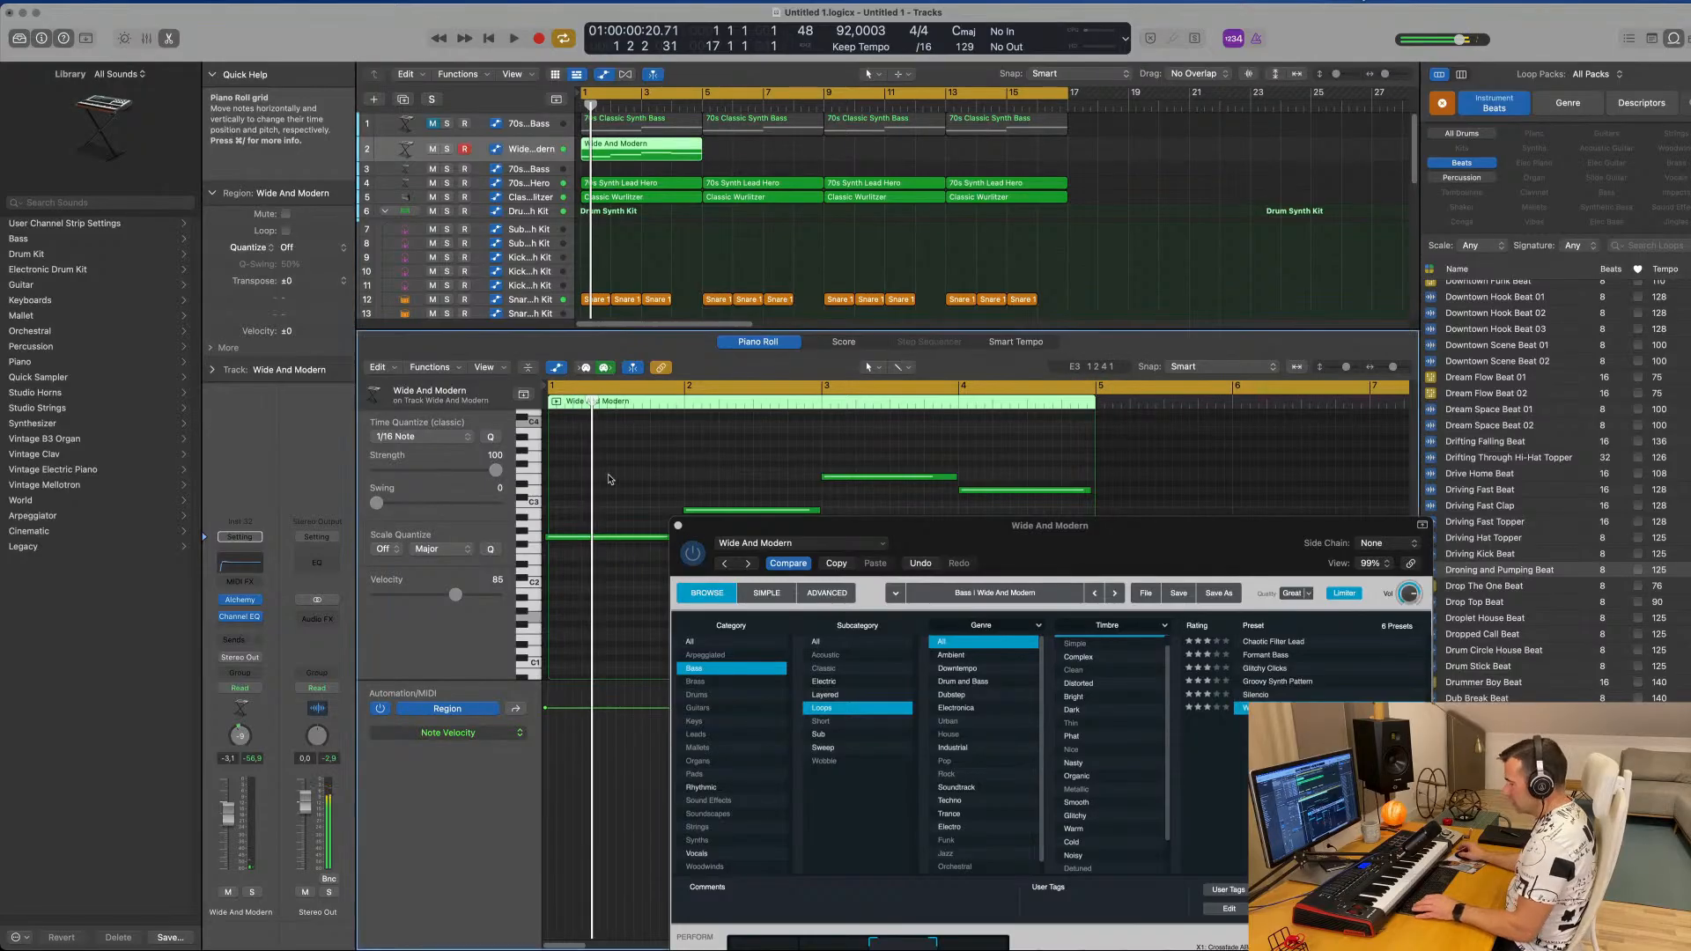
# Select all notes of the recorded region and move the Alchemy window clear of the later bars in the Piano Roll.
pyautogui.press('super+a')
pyautogui.press('space')
pyautogui.moveTo(795, 523); pyautogui.dragTo(316, 531)
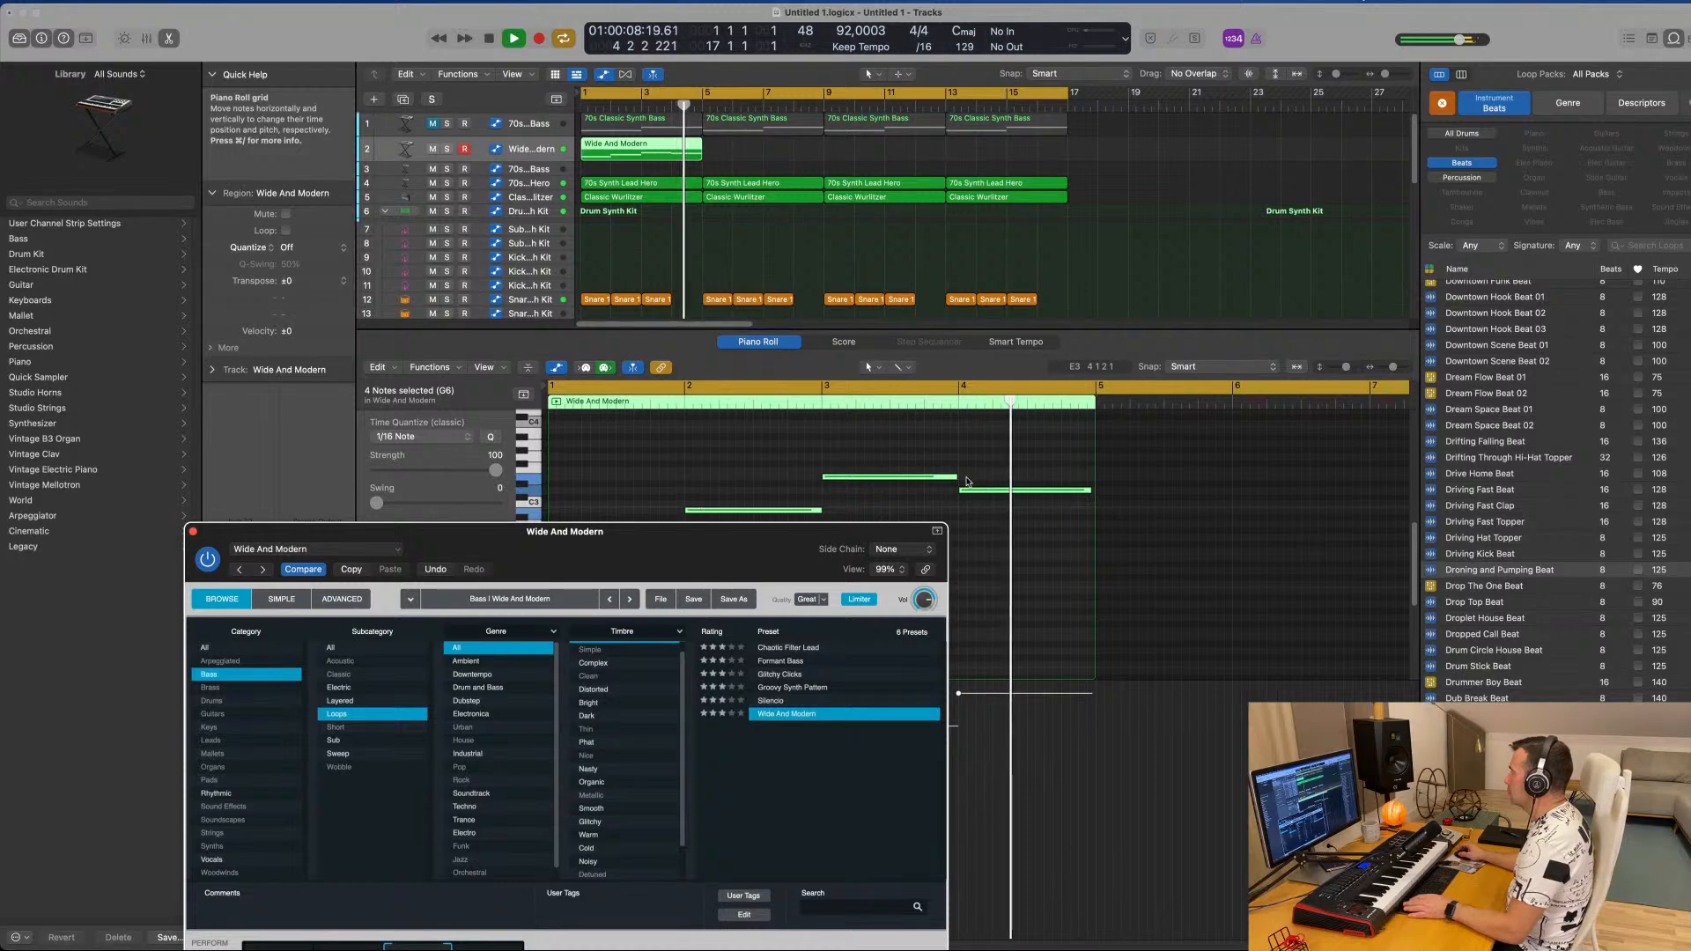
# Compare the notes of the first Classic Wurlitzer region with those of the Wide And Modern region.
pyautogui.press('space')
pyautogui.click(630, 197)
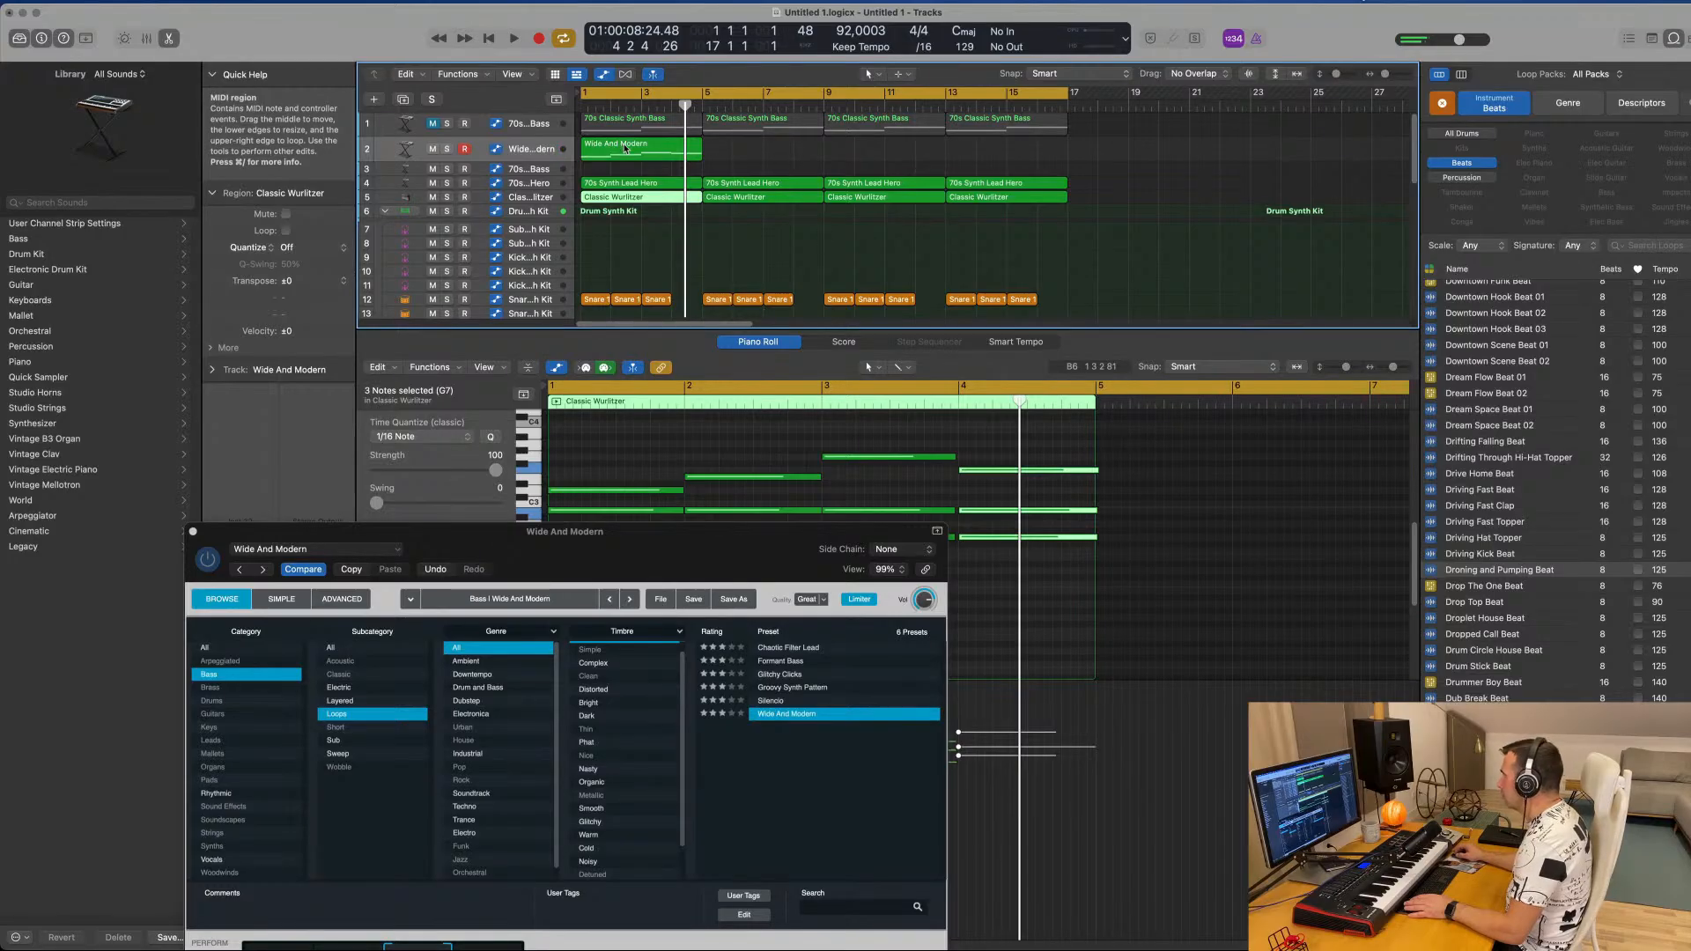
pyautogui.click(625, 149)
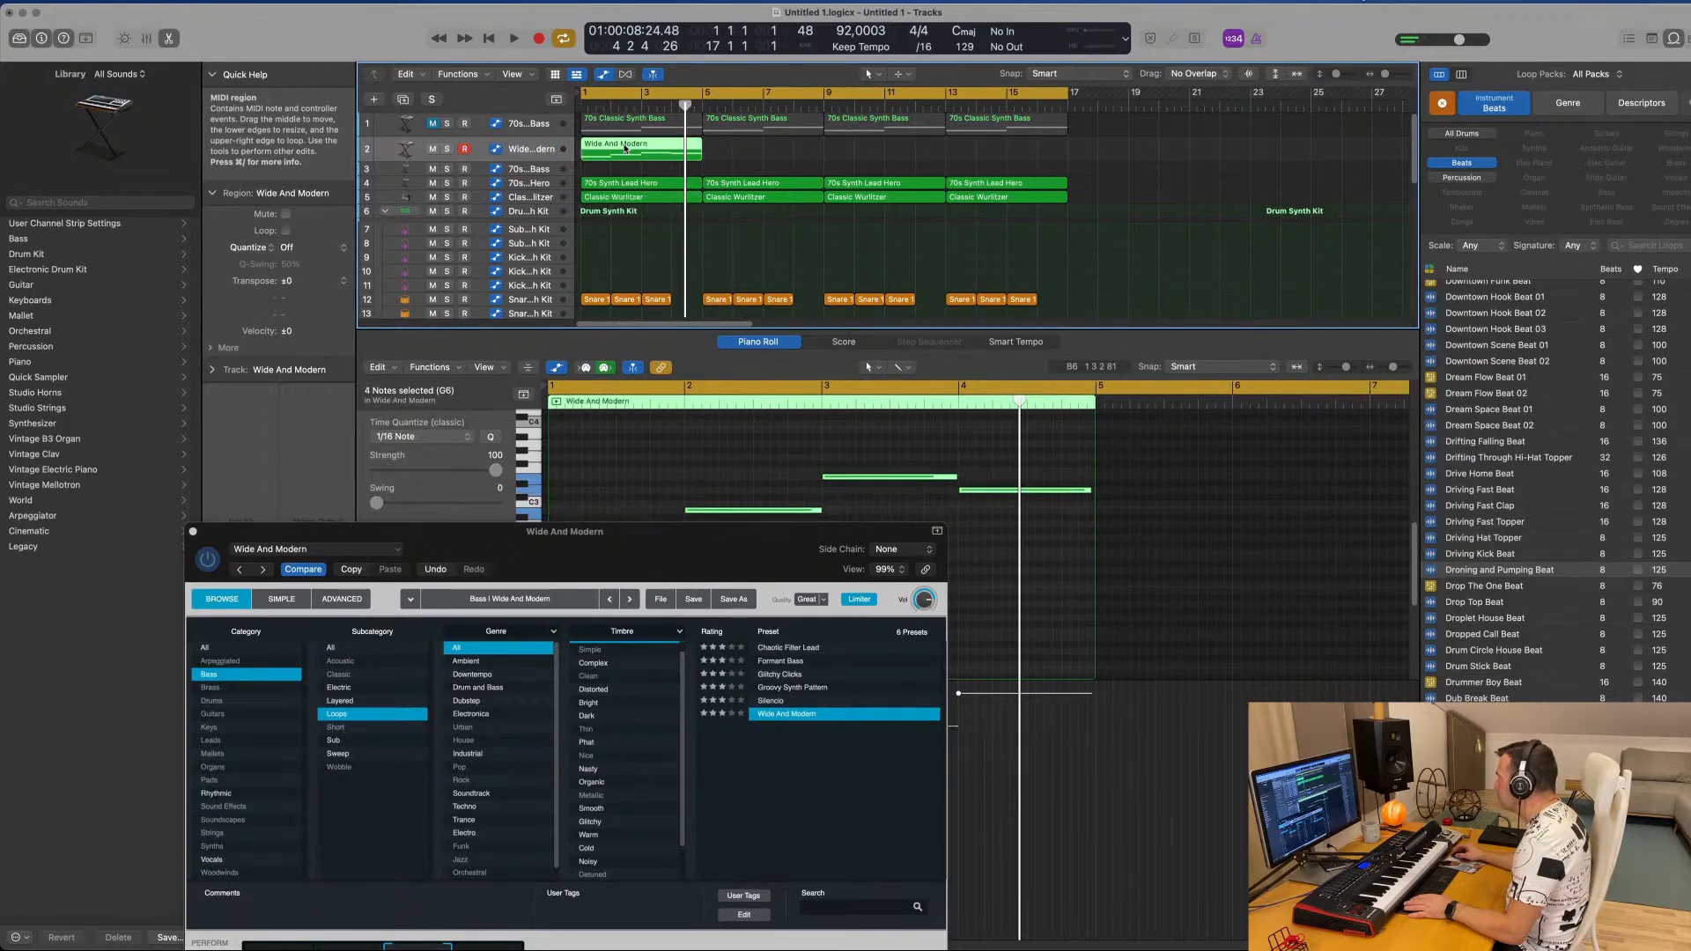
# Repeat the Wide And Modern region three times so it fills bars 5 to 16 during playback.
pyautogui.press('space')
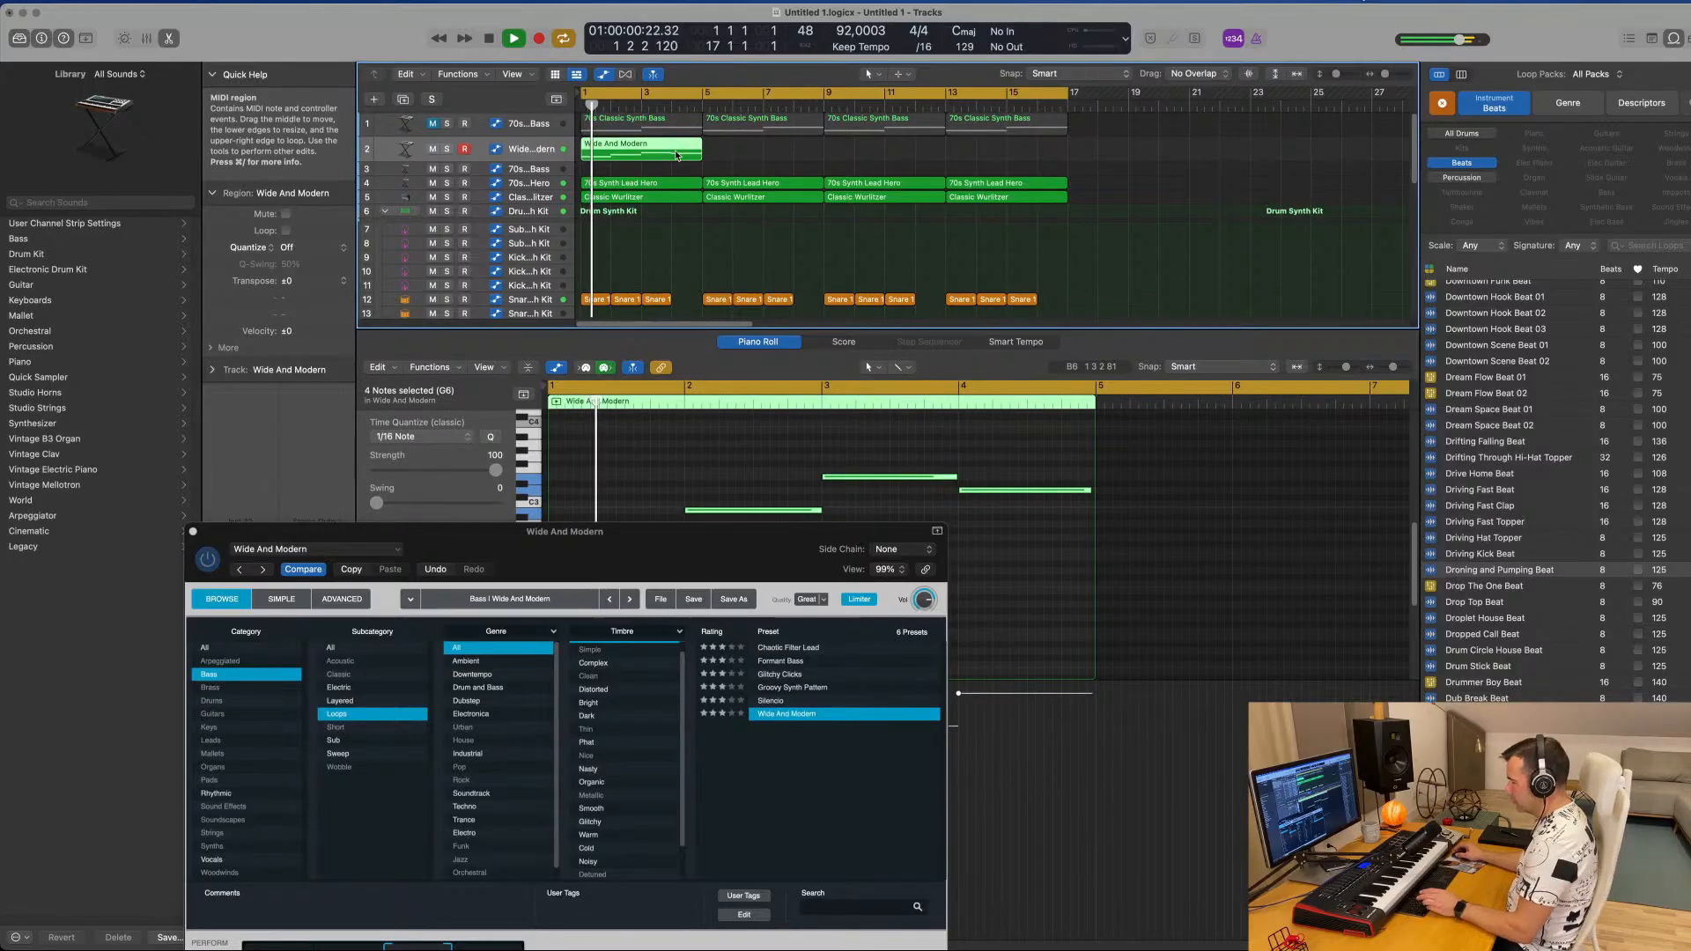
pyautogui.press('super+r')
pyautogui.press('super+r')
pyautogui.press('super+r')
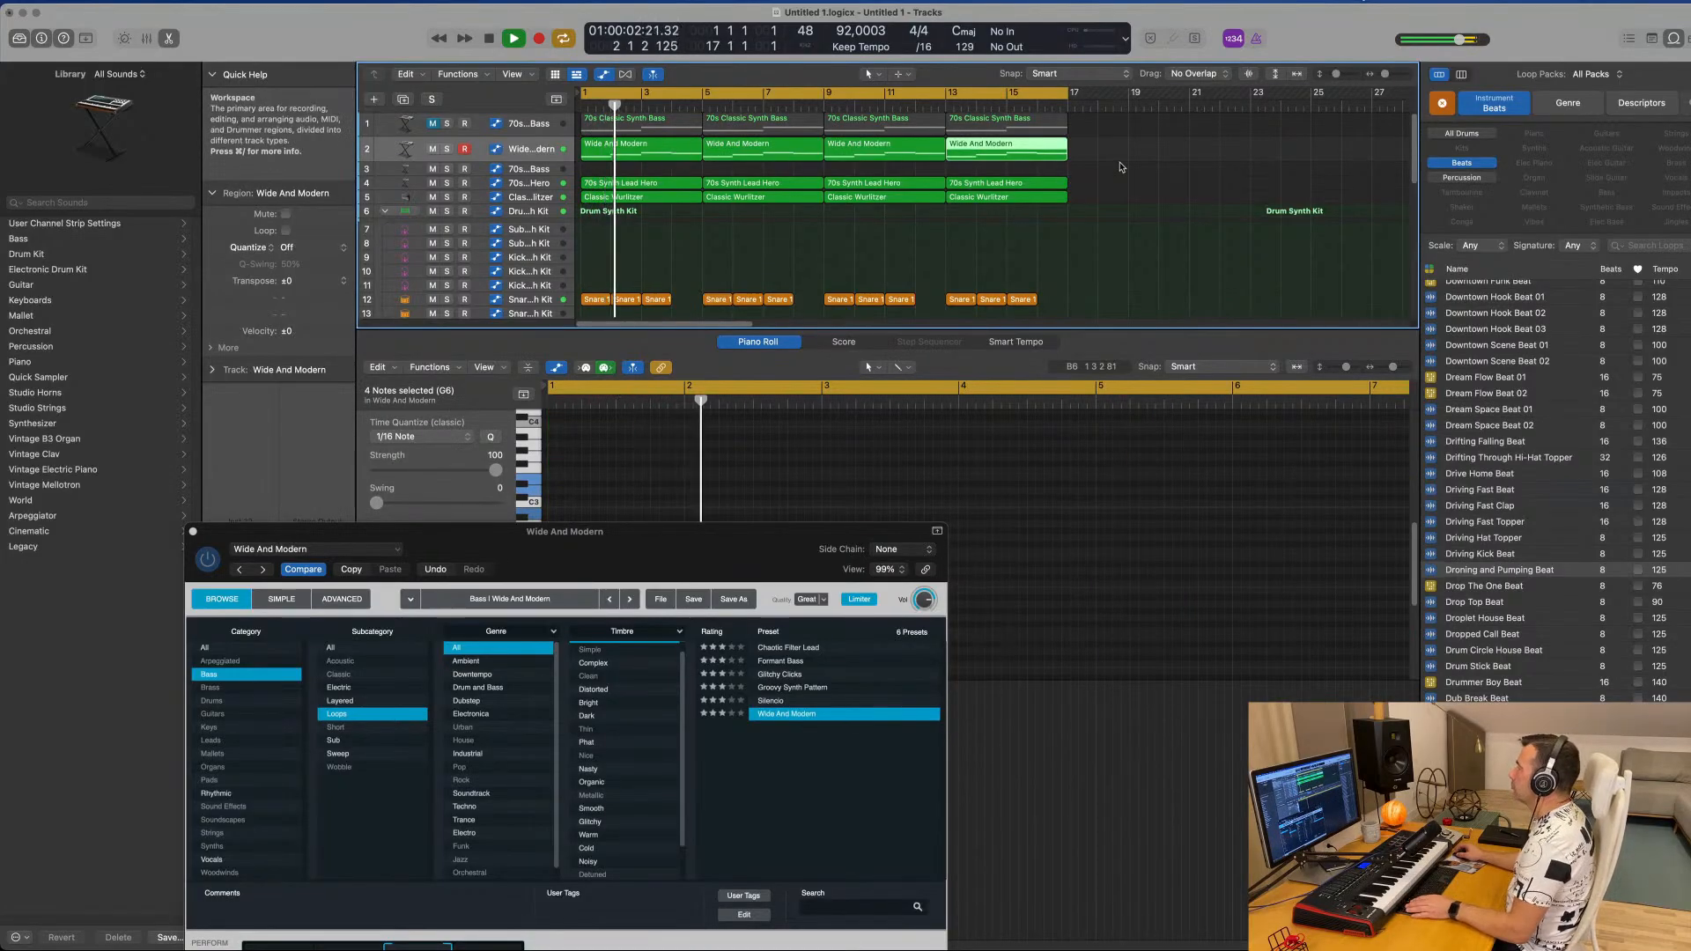
pyautogui.click(1121, 166)
pyautogui.press('super+Left')
pyautogui.hscroll(-2, 687, 194)
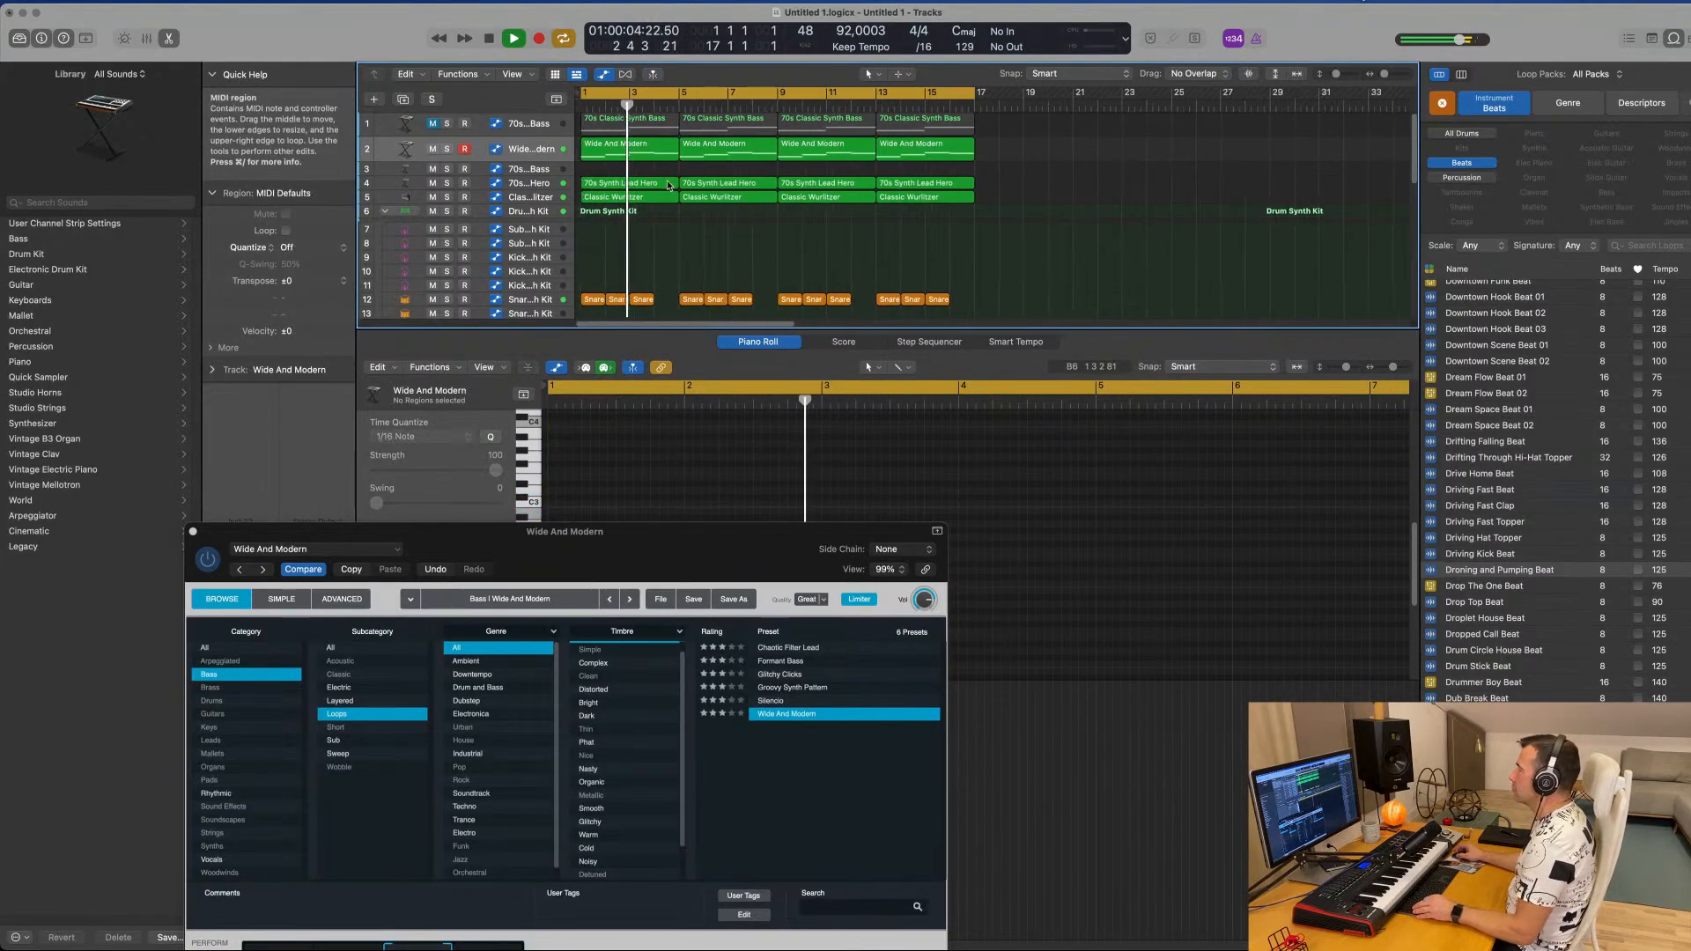
# Transpose the four notes of the first Wide And Modern region down one octave.
pyautogui.click(528, 150)
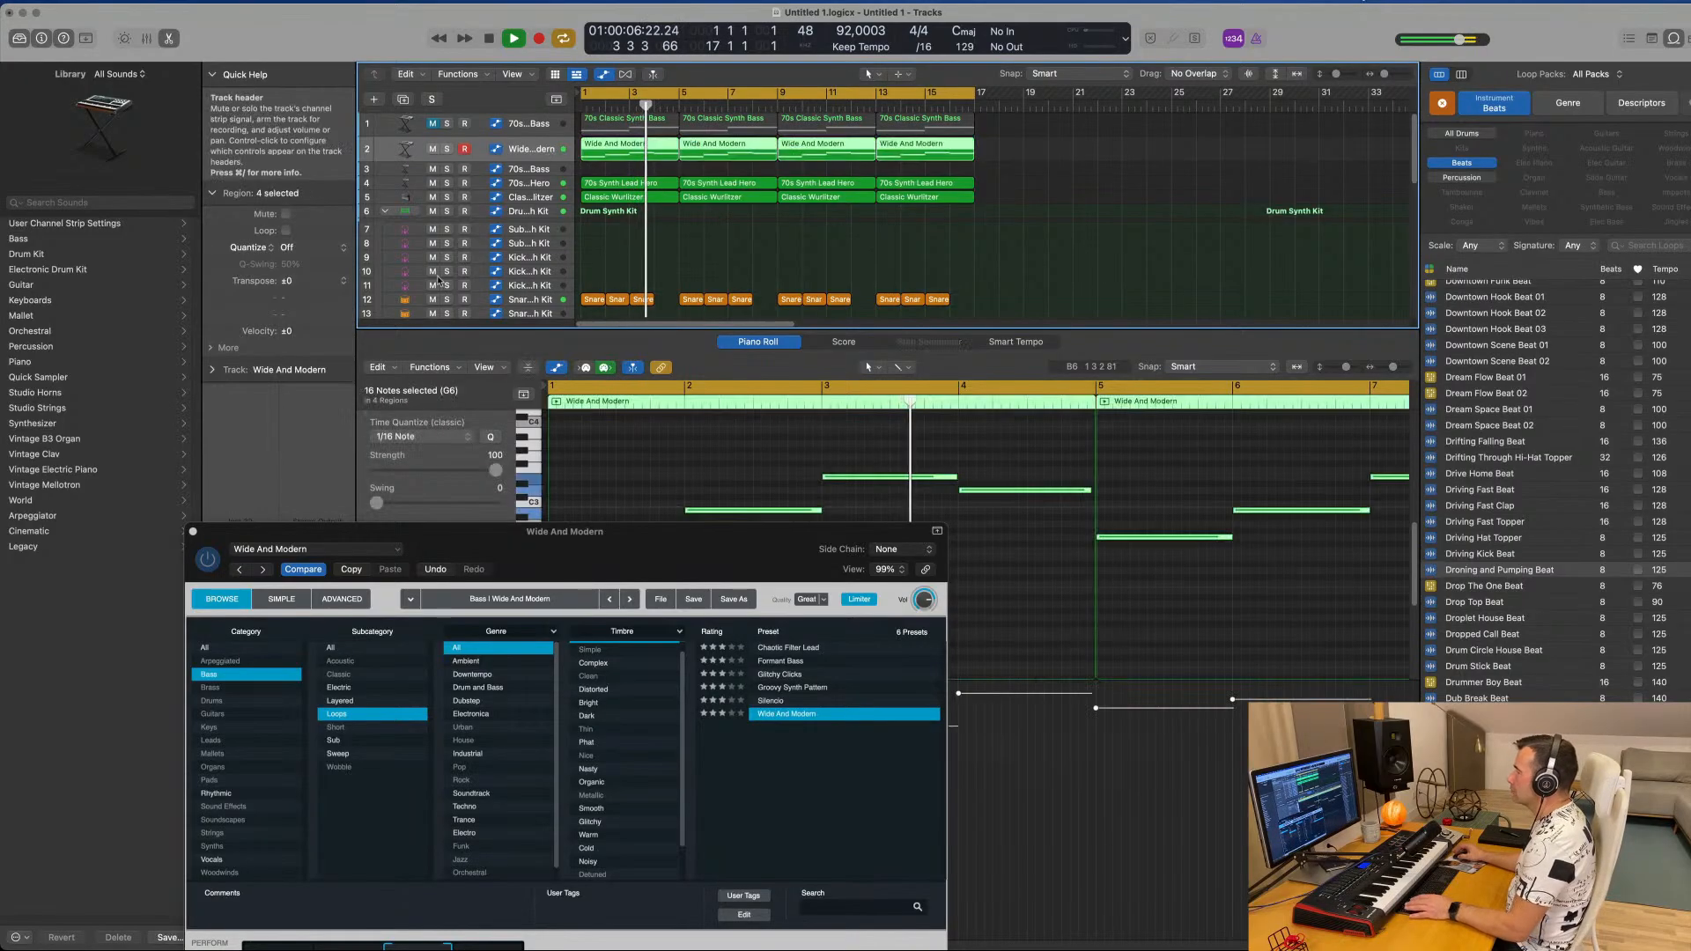
pyautogui.press('Return')
pyautogui.moveTo(692, 554); pyautogui.dragTo(757, 587)
pyautogui.click(632, 151)
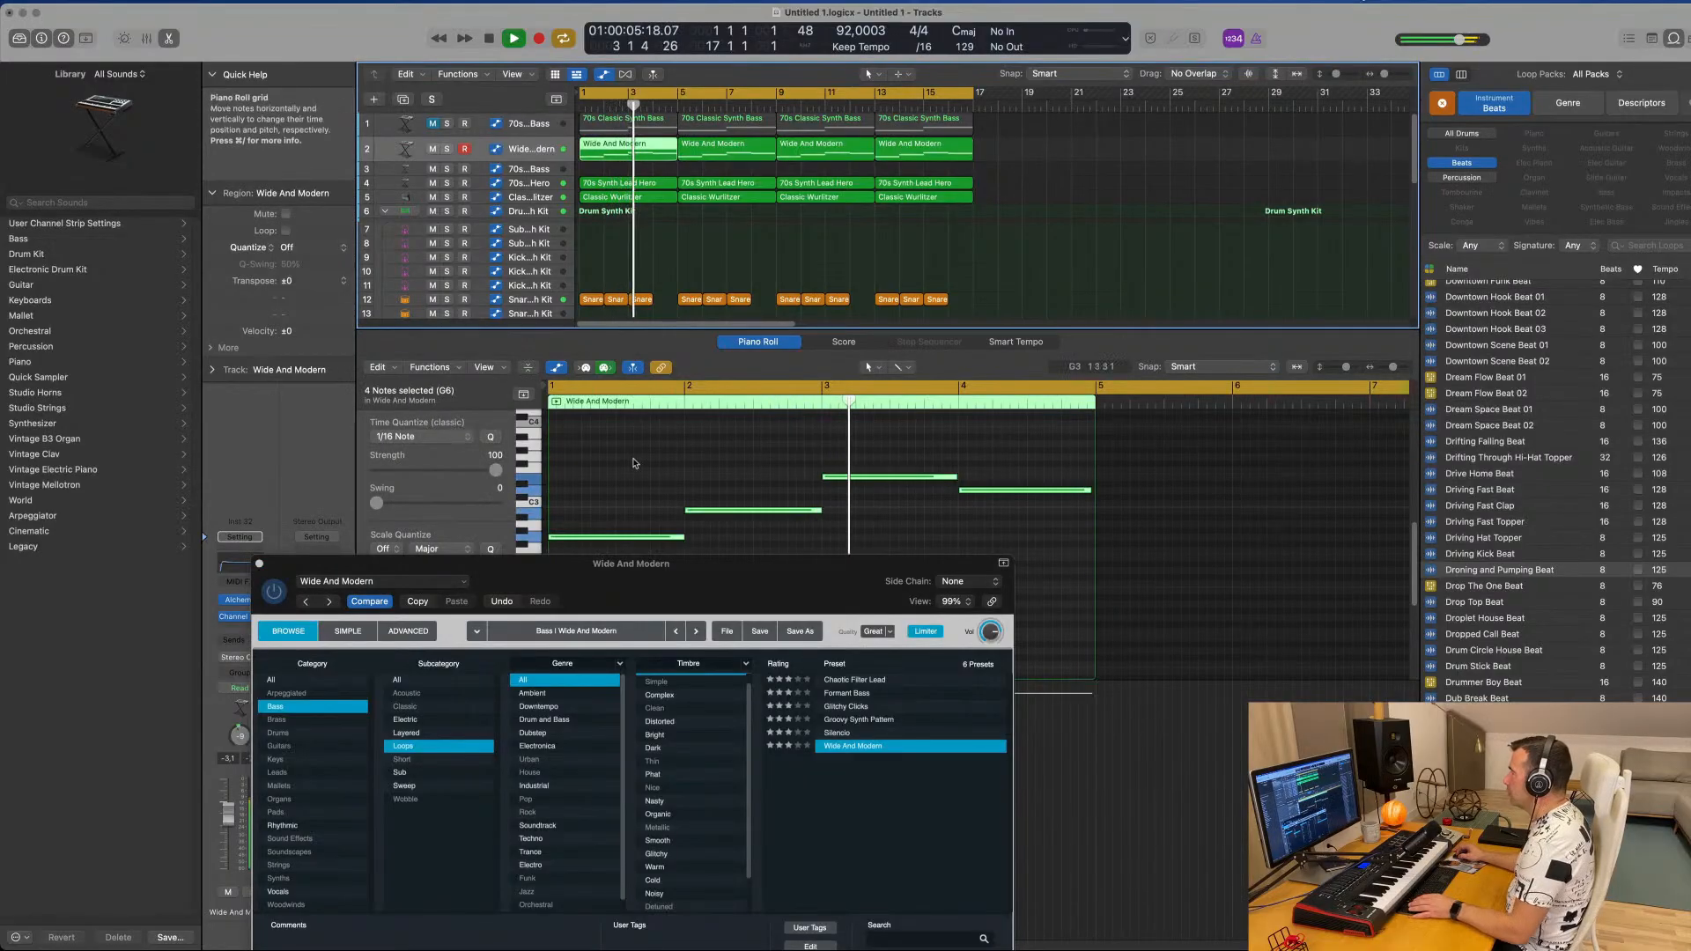
pyautogui.hotkey('alt', 'shift', 'Down')
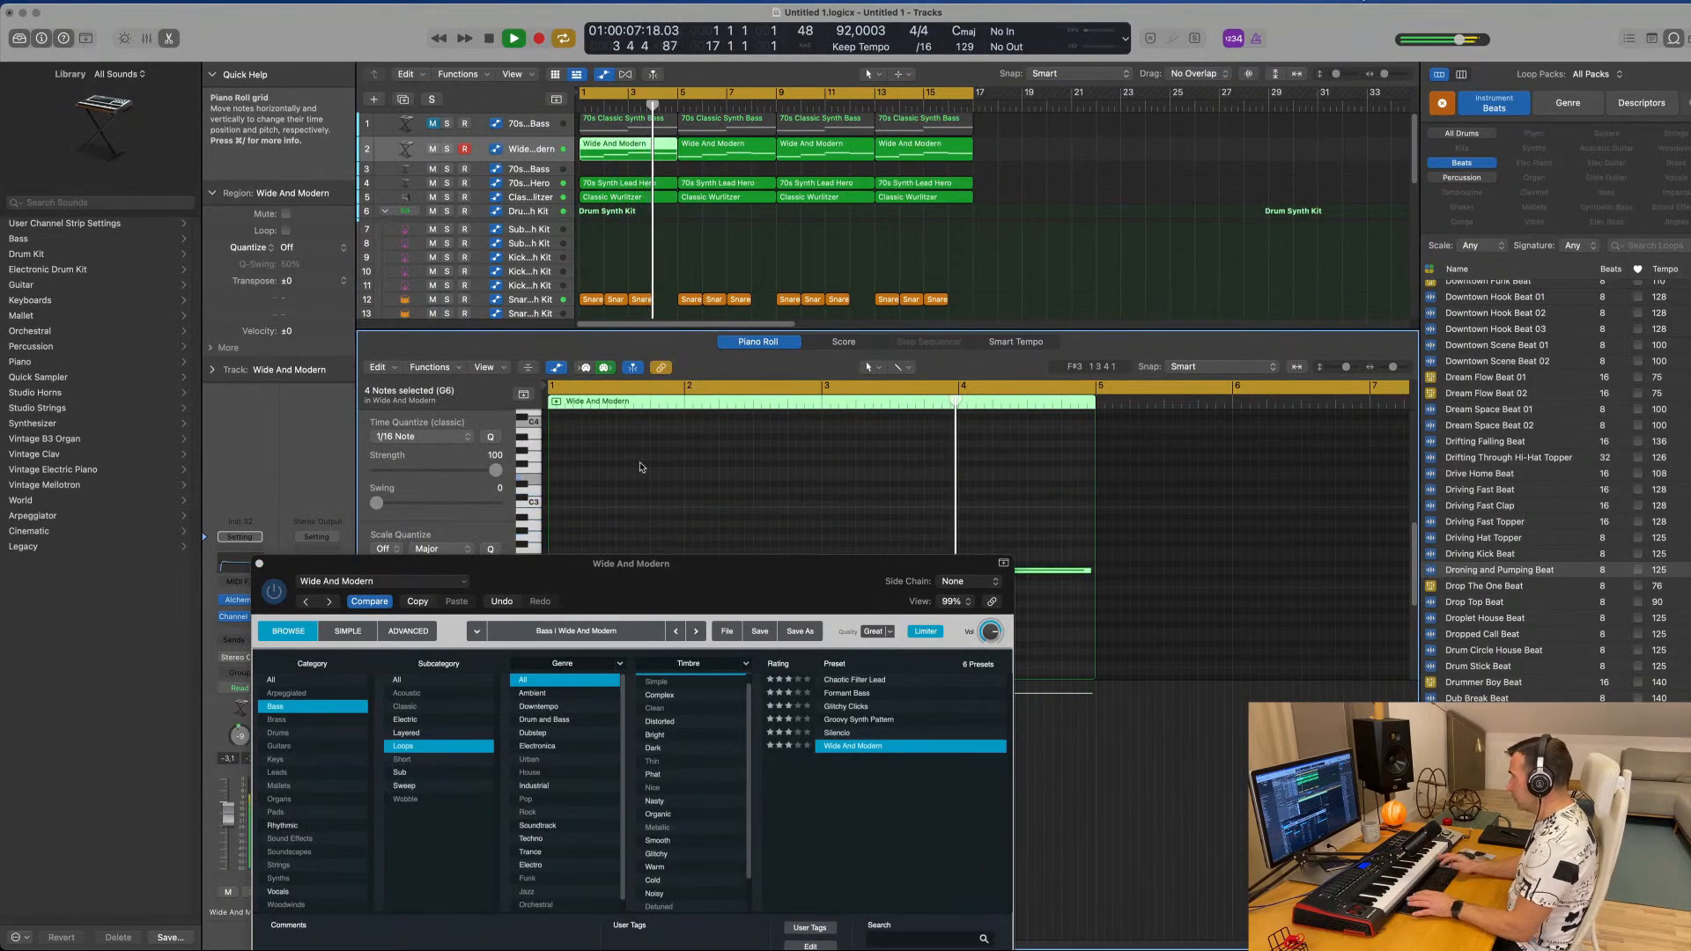
# Transpose the four selected notes of the first Wide And Modern region up one octave, moving the Alchemy window aside to view them.
pyautogui.moveTo(678, 561); pyautogui.dragTo(1482, 368)
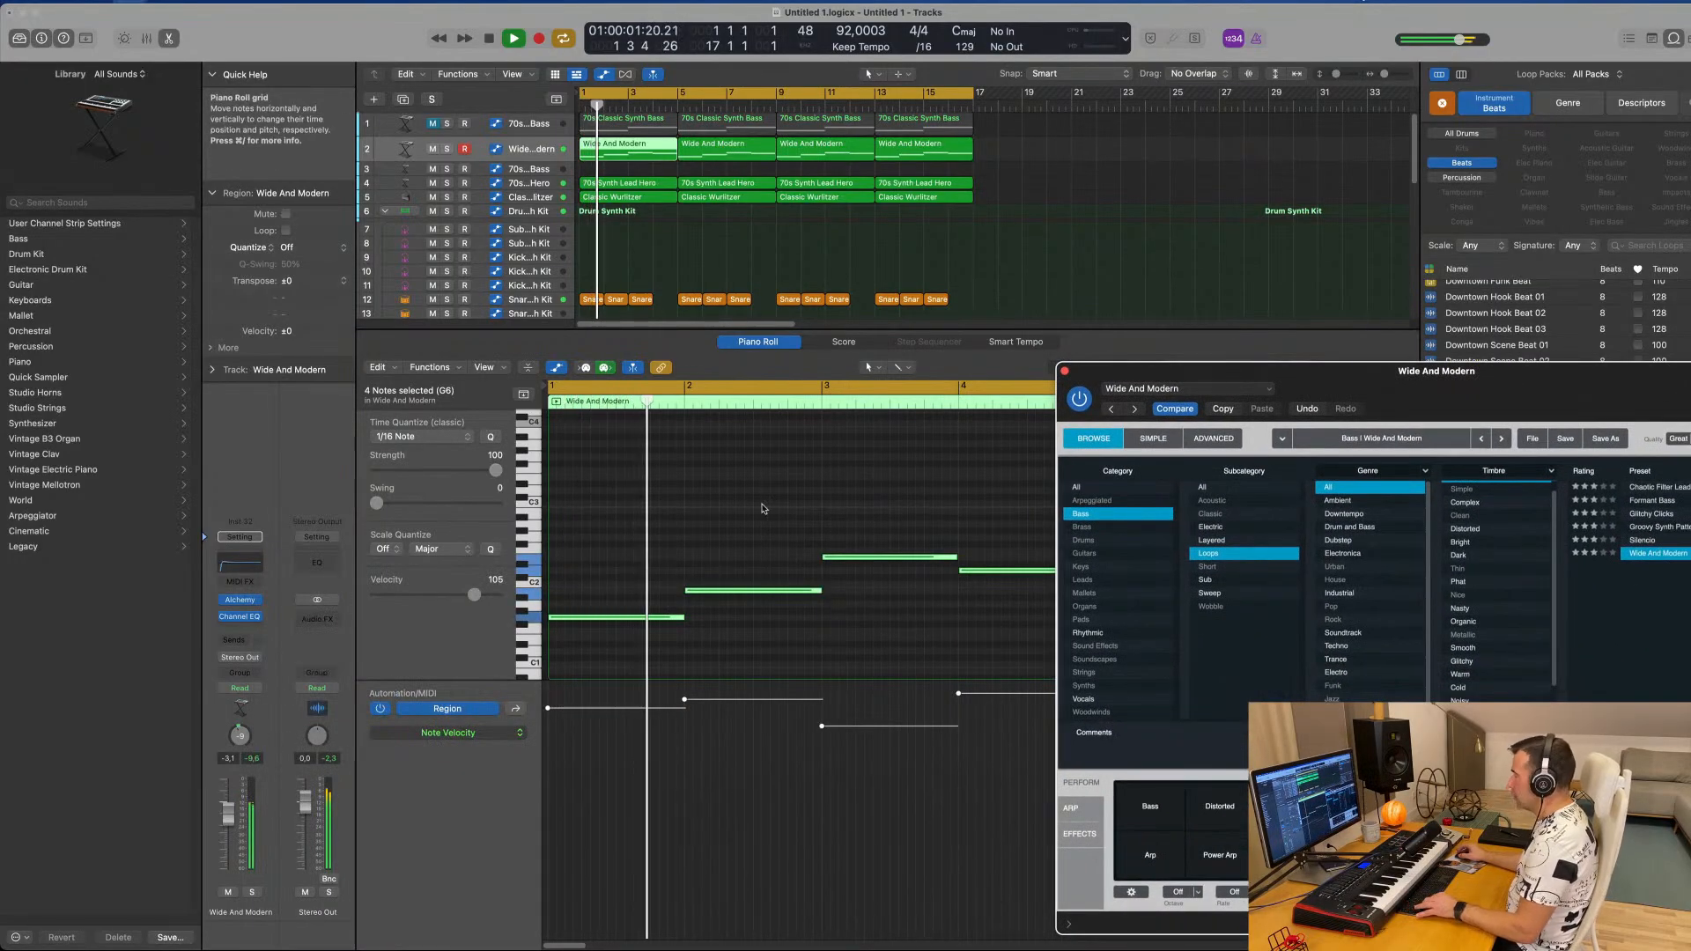
pyautogui.hotkey('alt', 'shift', 'Up')
pyautogui.moveTo(1385, 373); pyautogui.dragTo(870, 215)
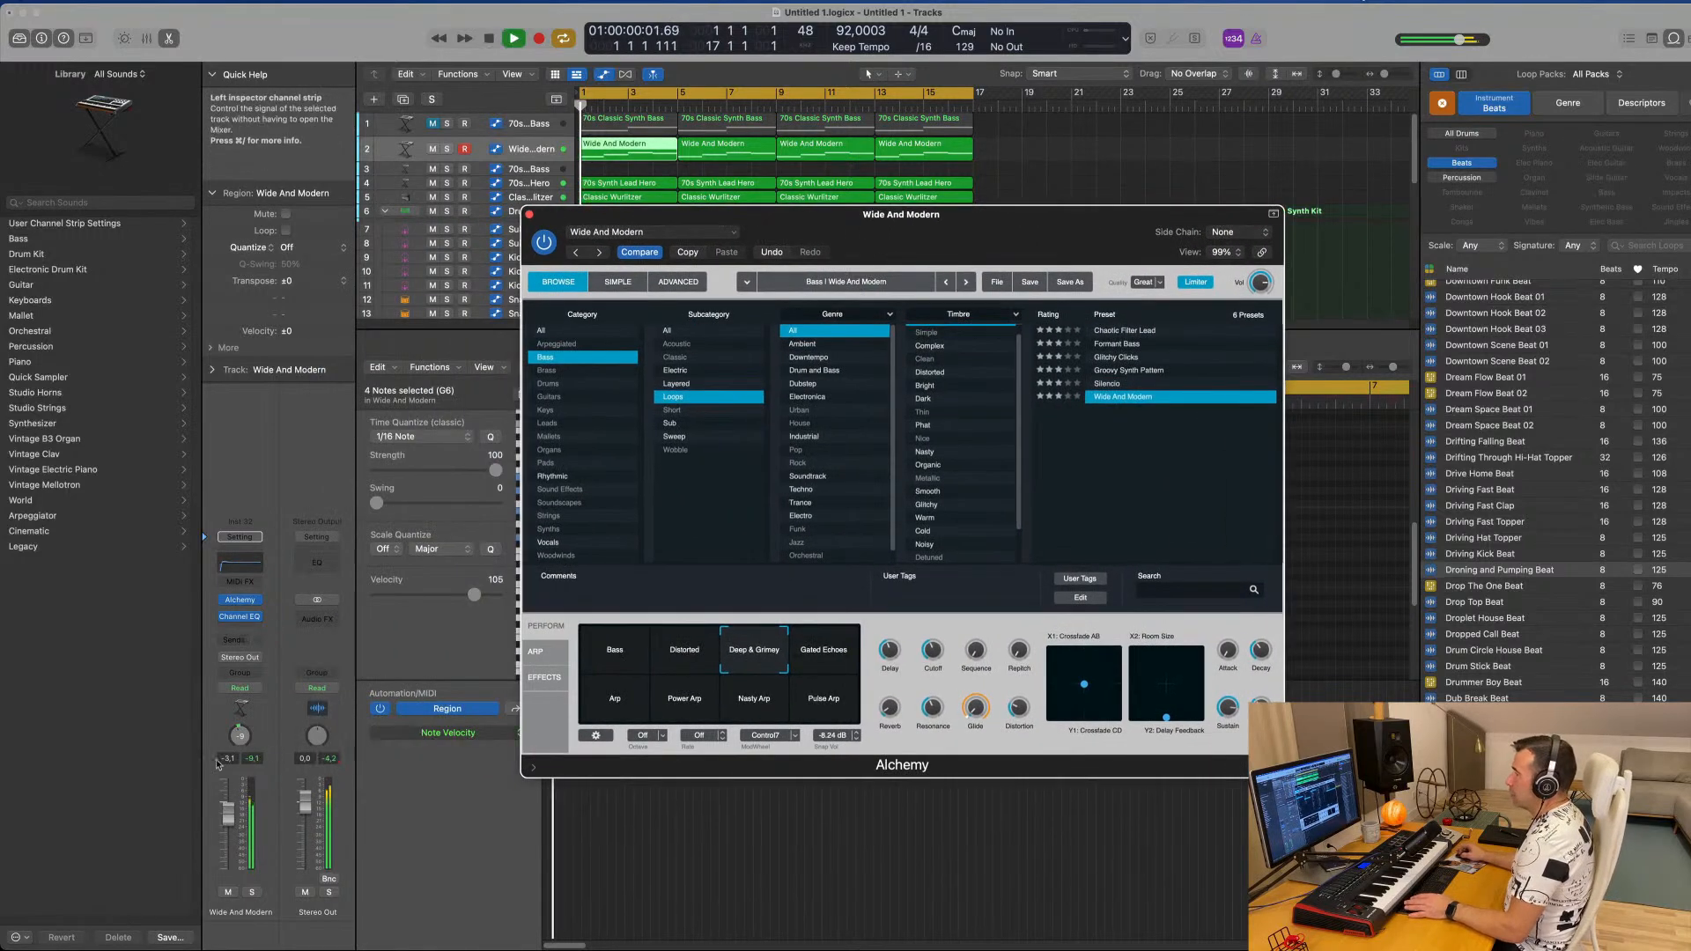
# Solo the Wide And Modern track, listen to it from the start, and turn the solo off.
pyautogui.click(253, 891)
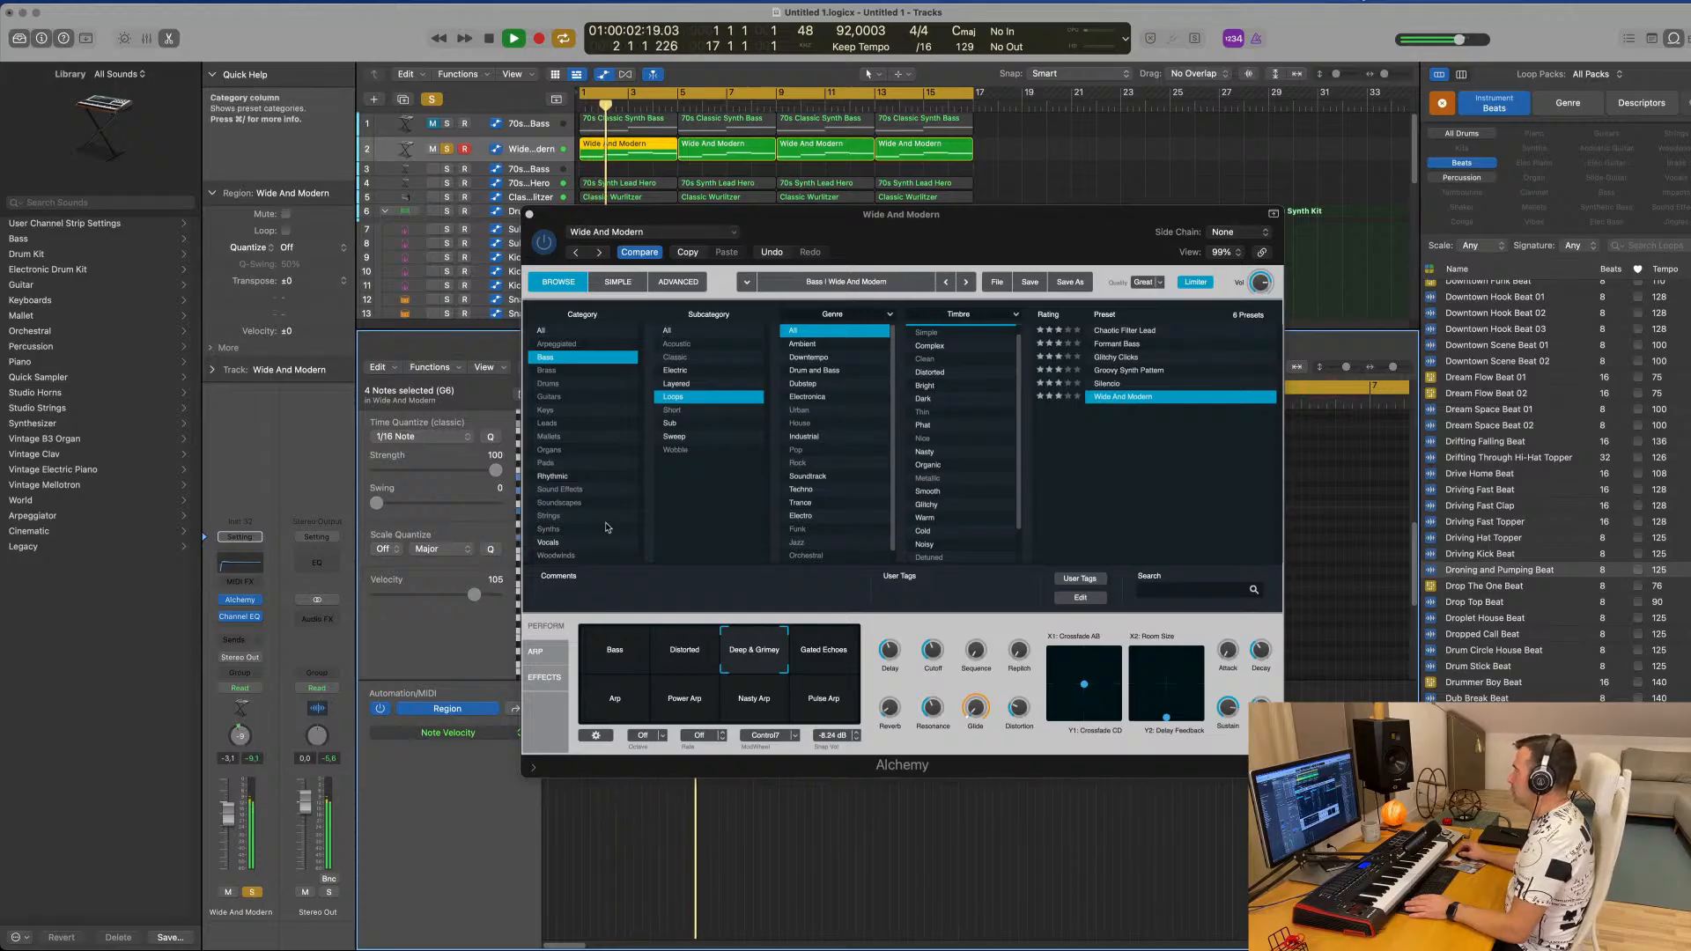
pyautogui.moveTo(584, 214); pyautogui.dragTo(691, 234)
pyautogui.press('space')
pyautogui.press('space')
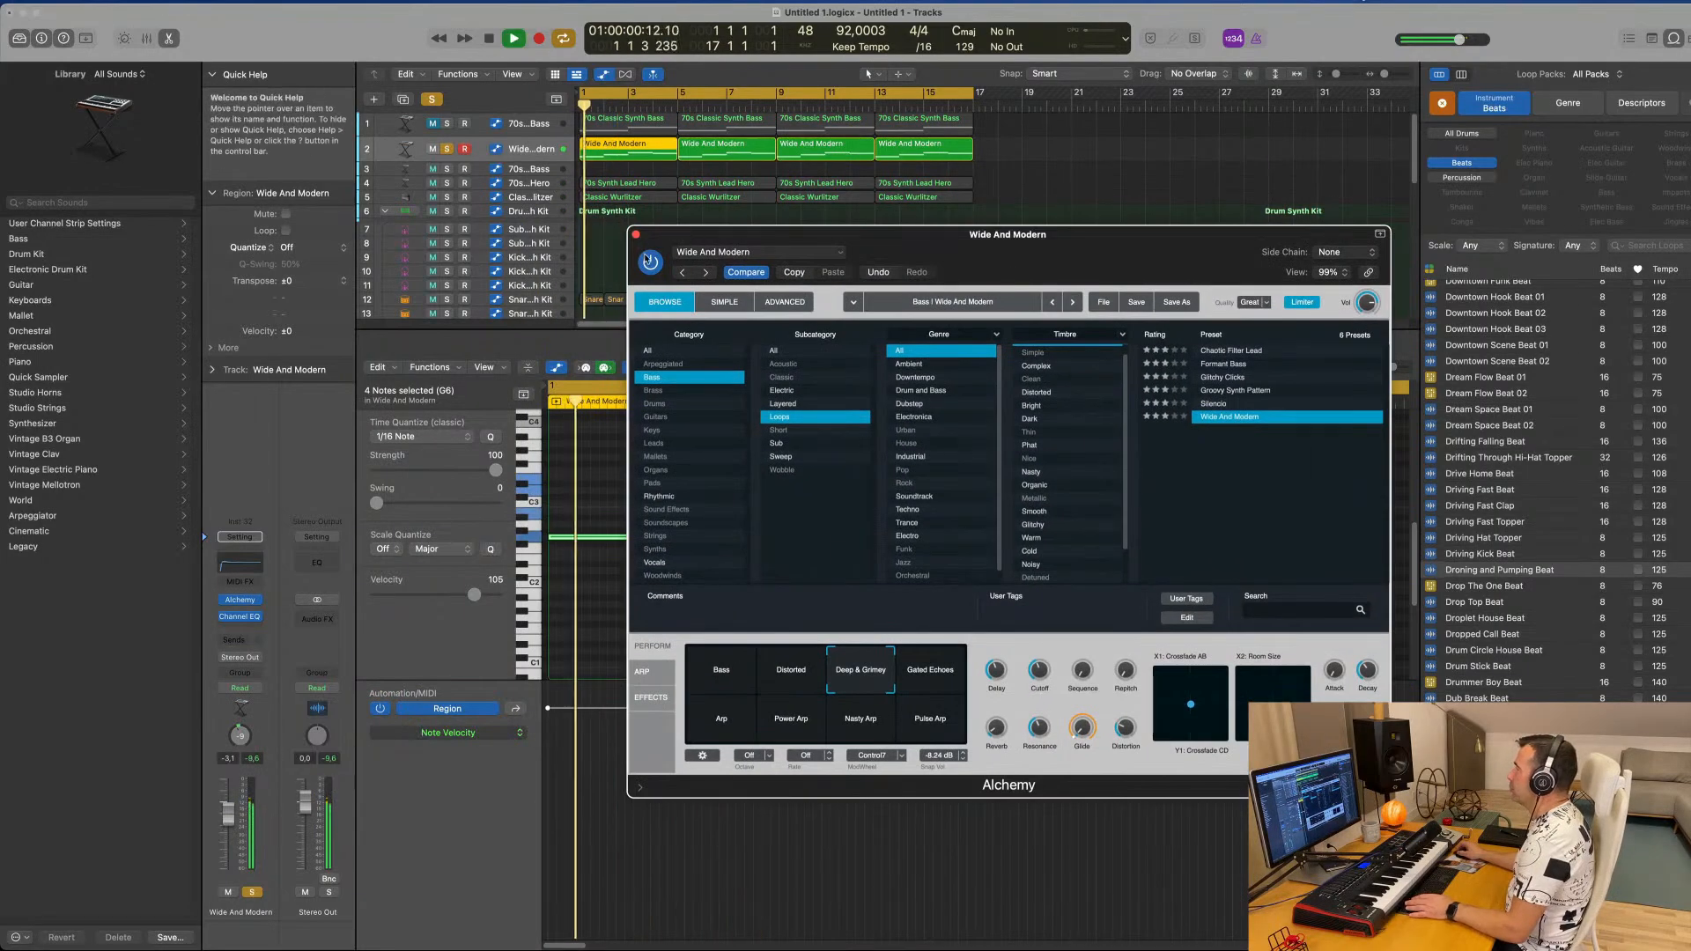
pyautogui.click(432, 101)
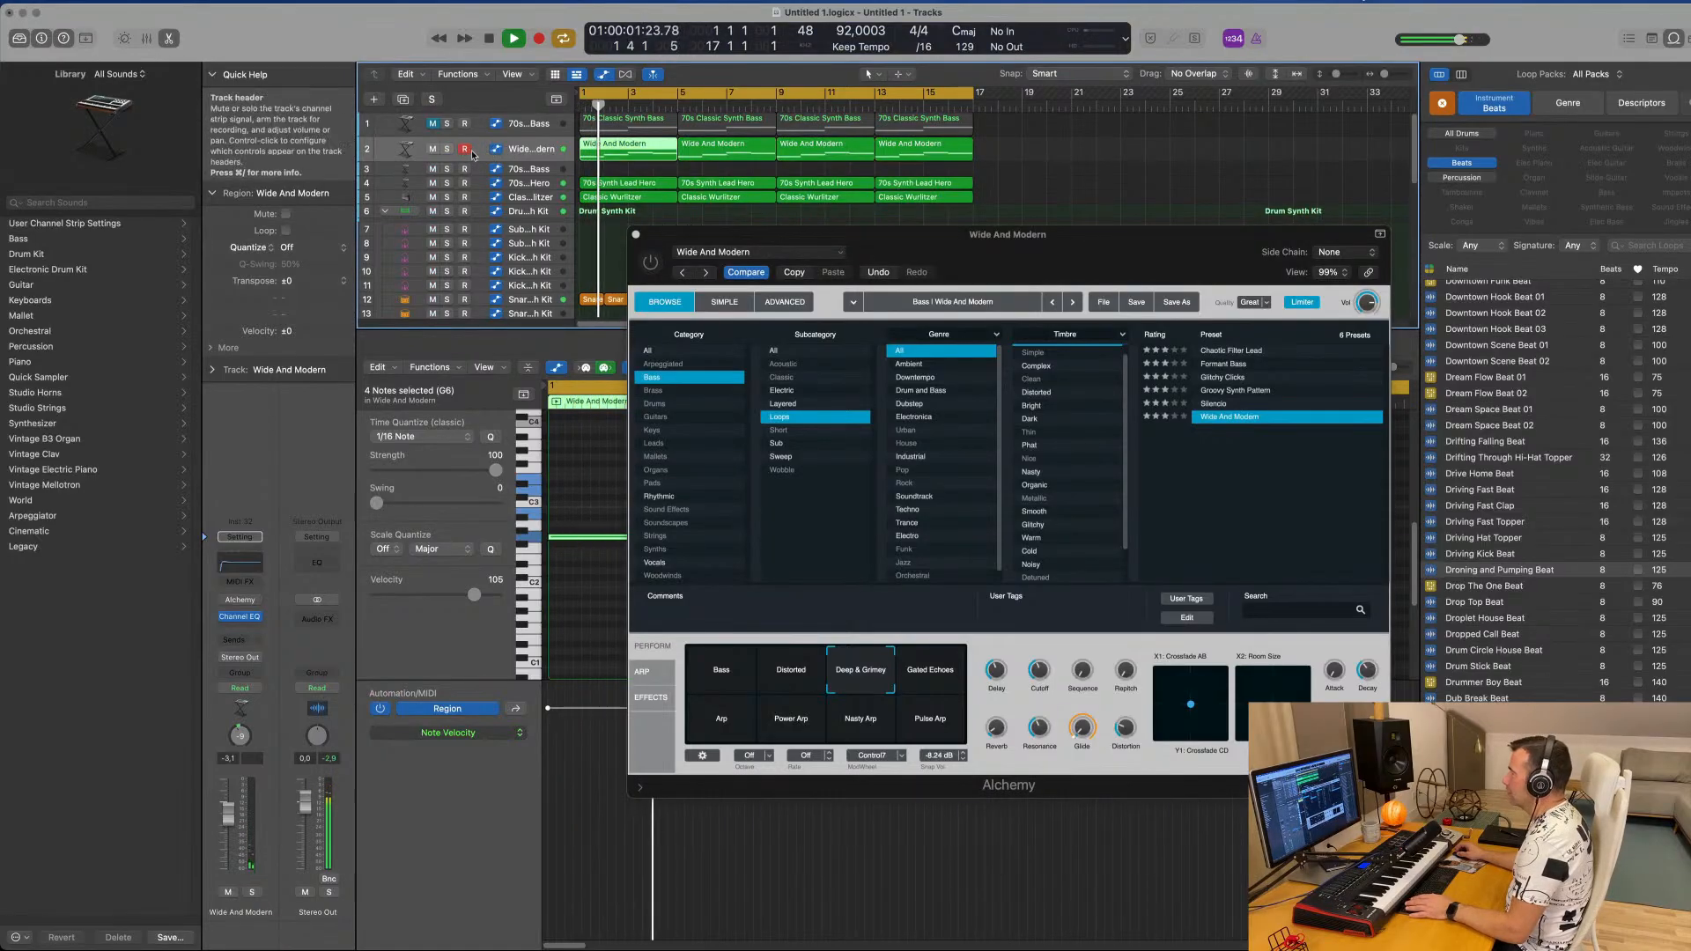
# Disarm the Wide And Modern track and duplicate it with its Alchemy settings onto a new track directly below.
pyautogui.click(465, 150)
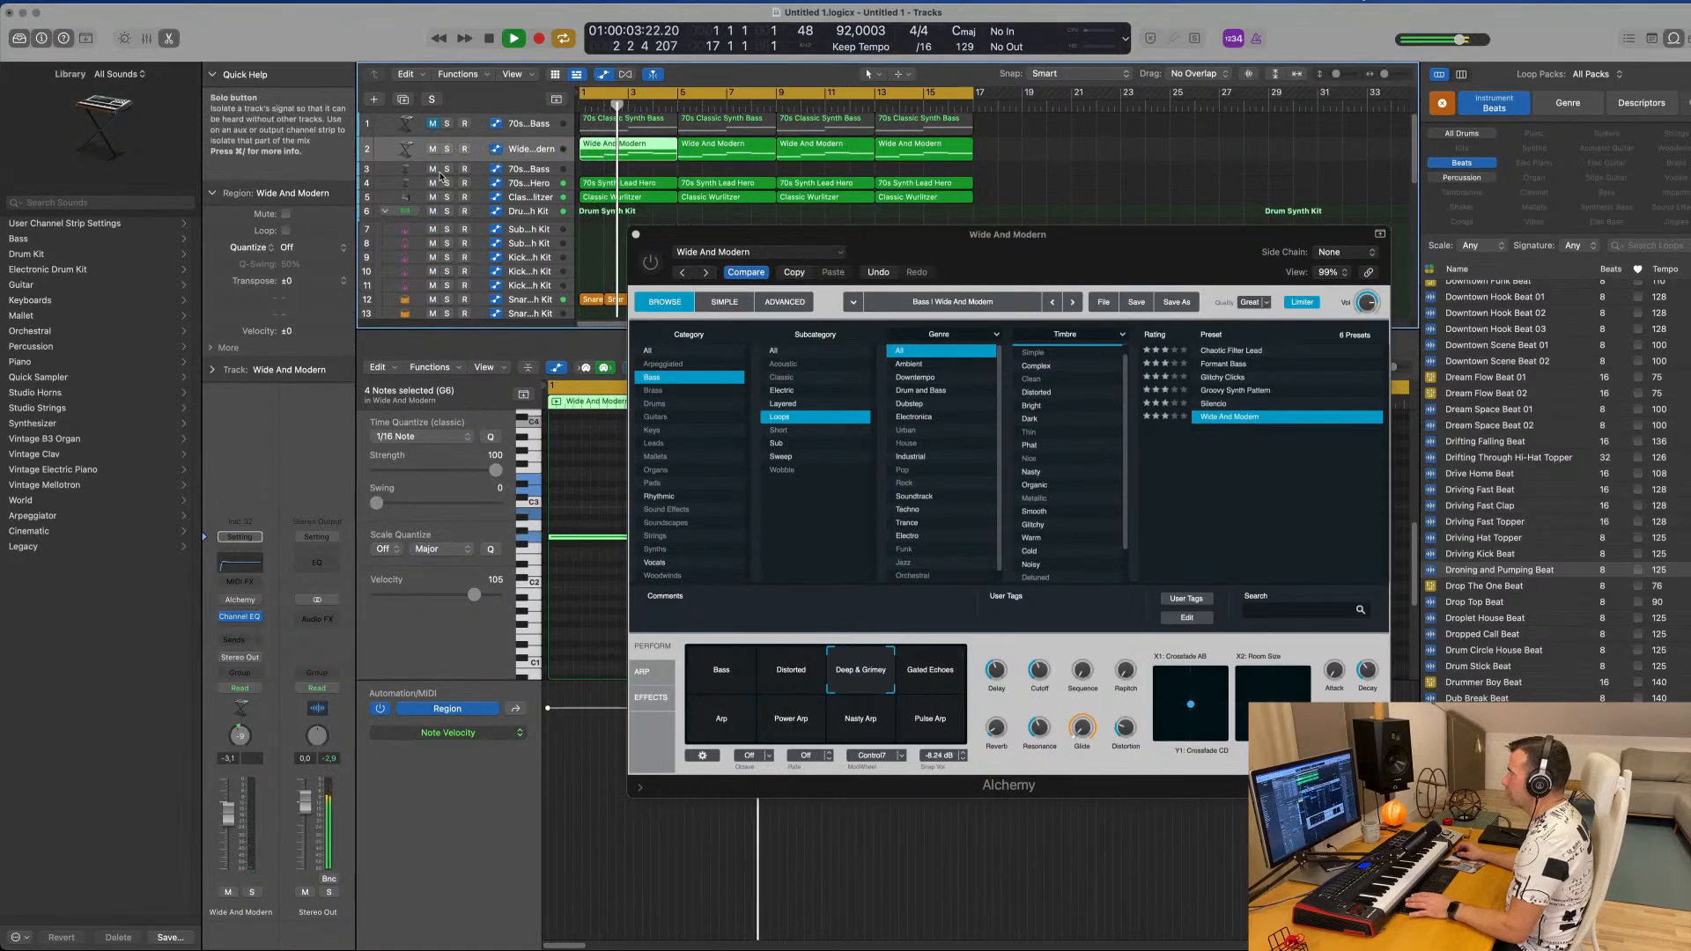
pyautogui.press('Return')
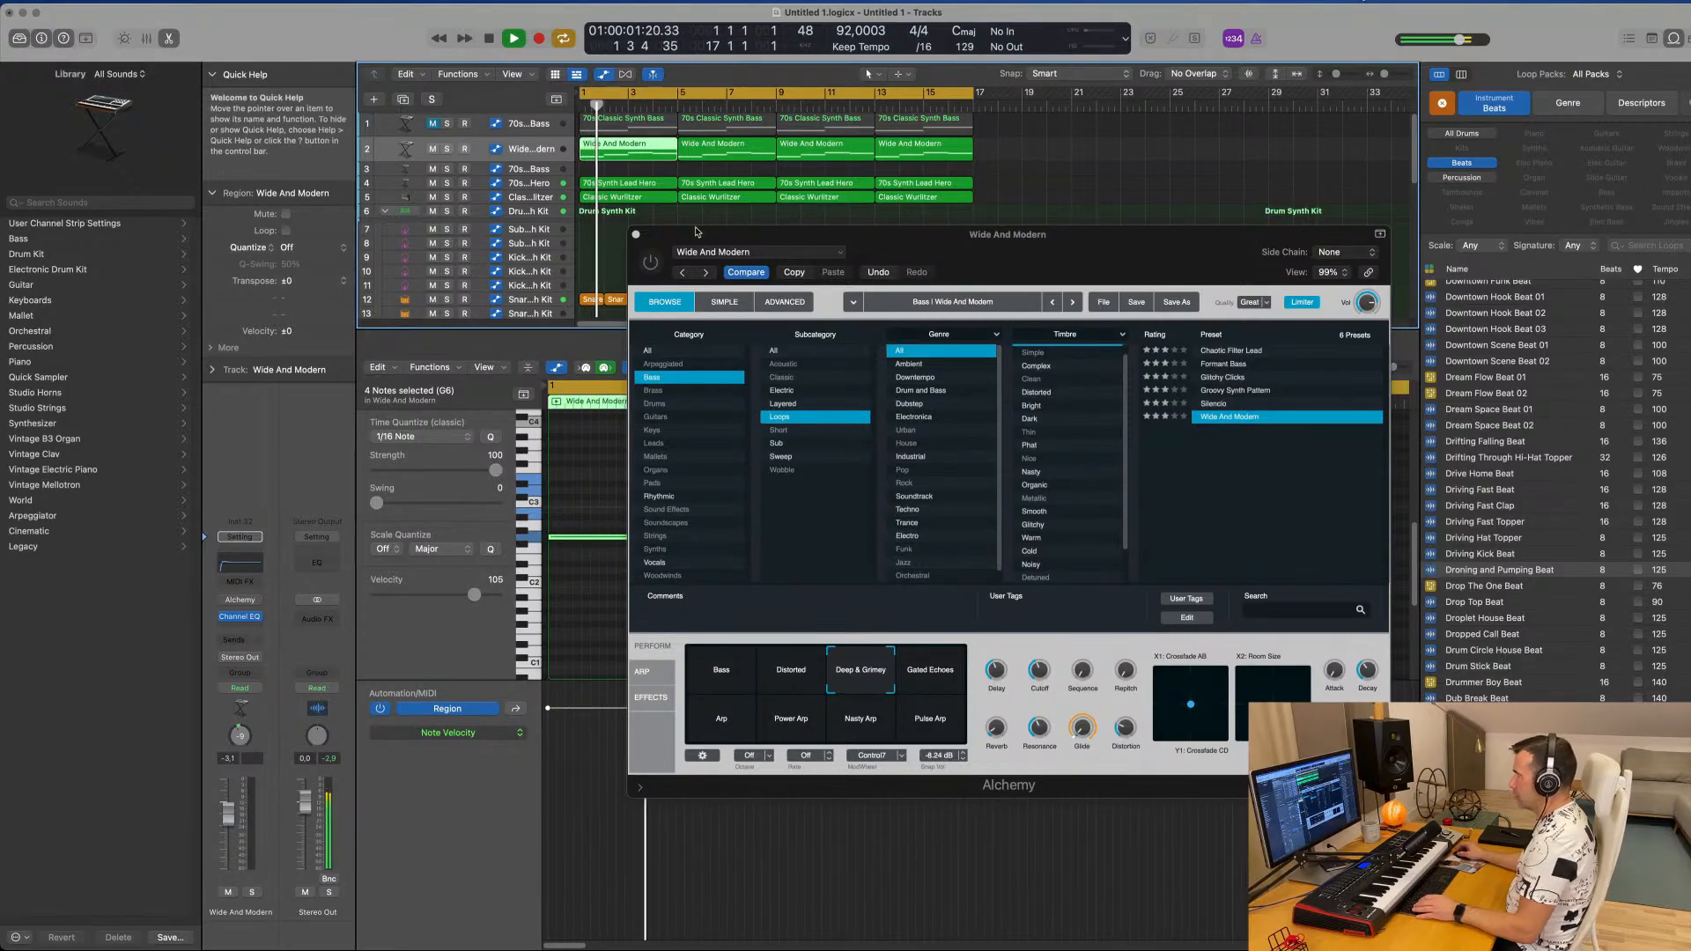
pyautogui.click(649, 262)
pyautogui.press('Return')
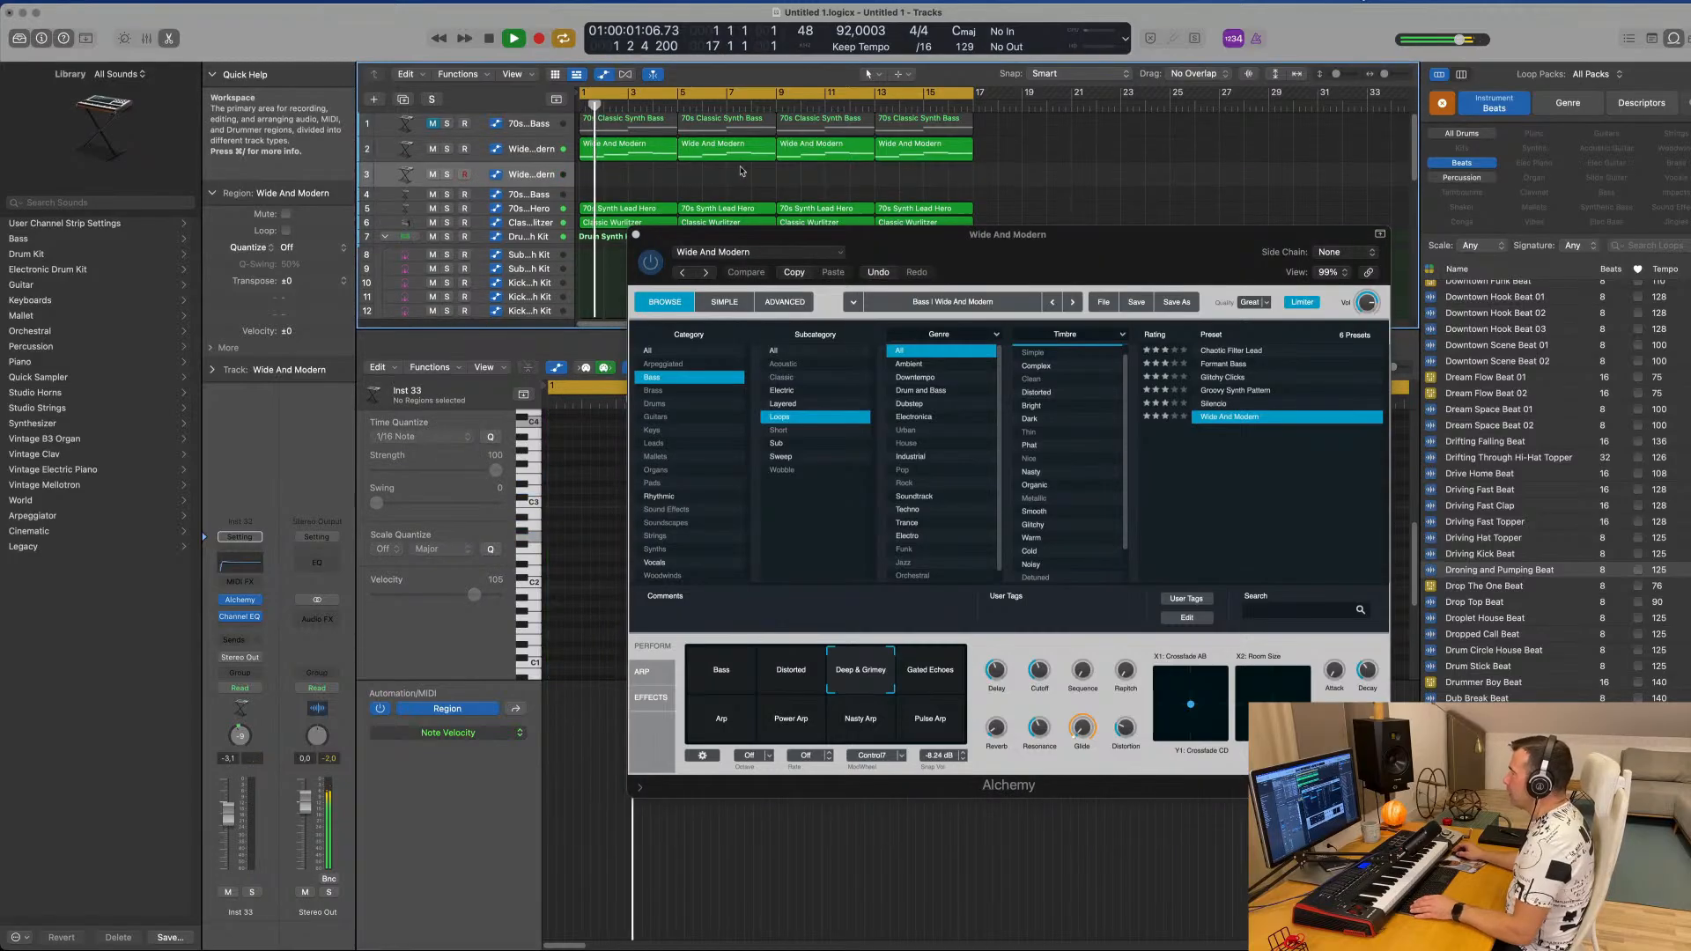
# Copy the four Wide And Modern regions onto the duplicated track at bars 1 to 16 and play them from the start.
pyautogui.moveTo(1013, 160); pyautogui.dragTo(619, 159)
pyautogui.press('Return')
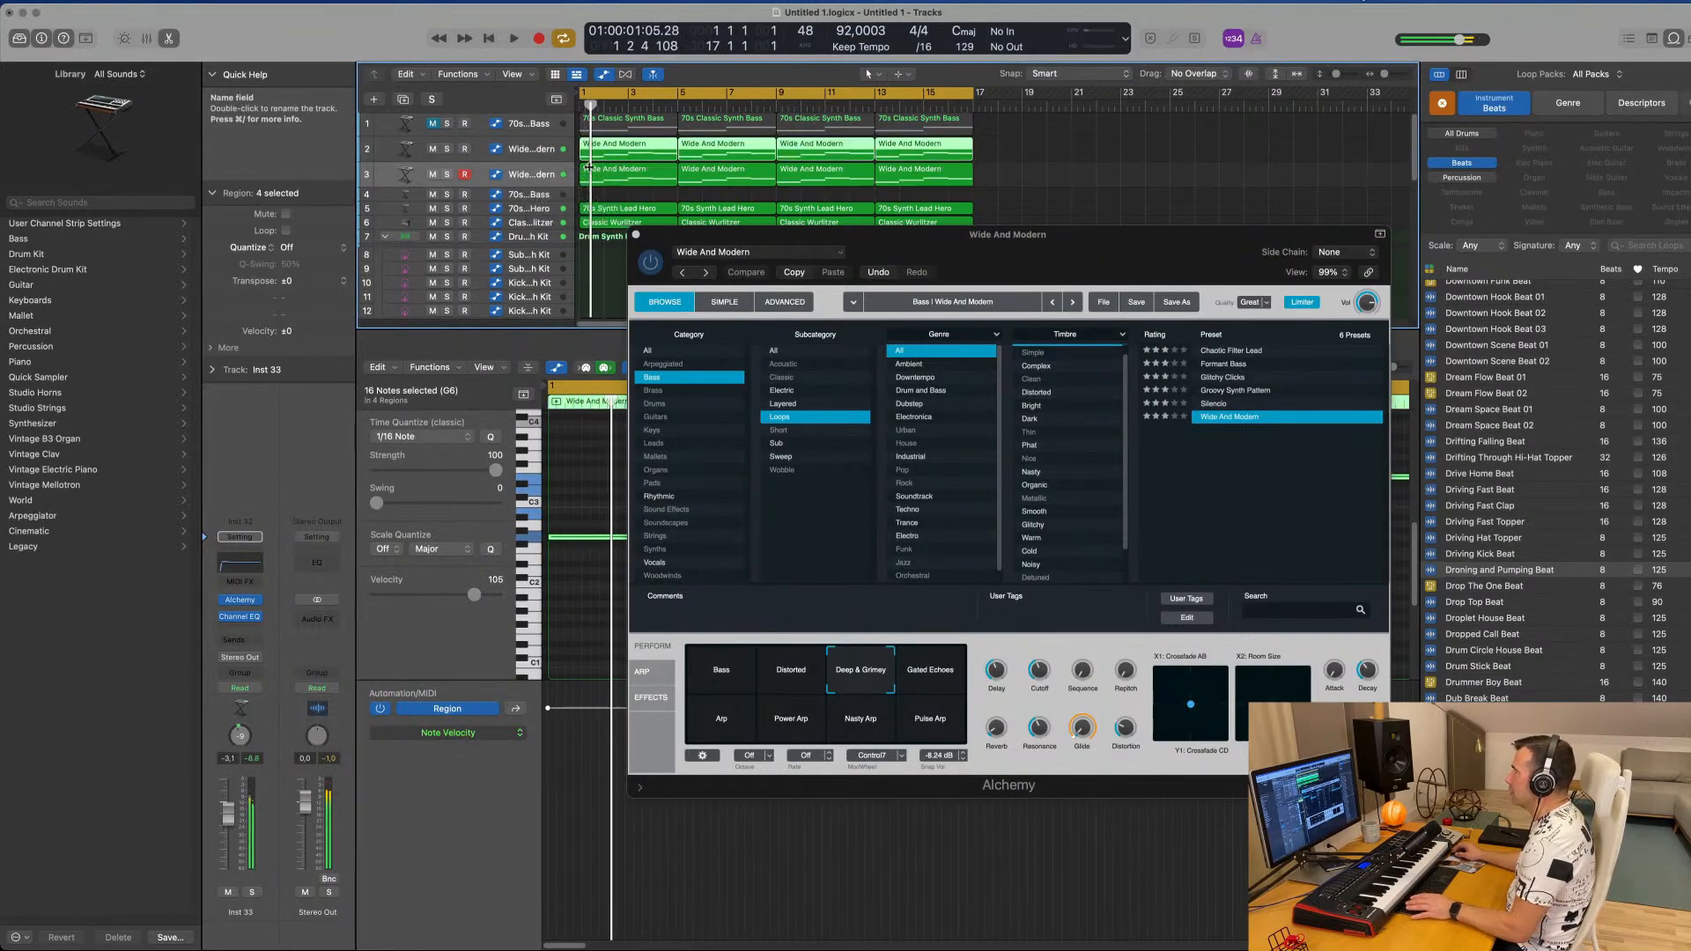
pyautogui.click(589, 179)
pyautogui.press('space')
pyautogui.press('space')
pyautogui.press('space')
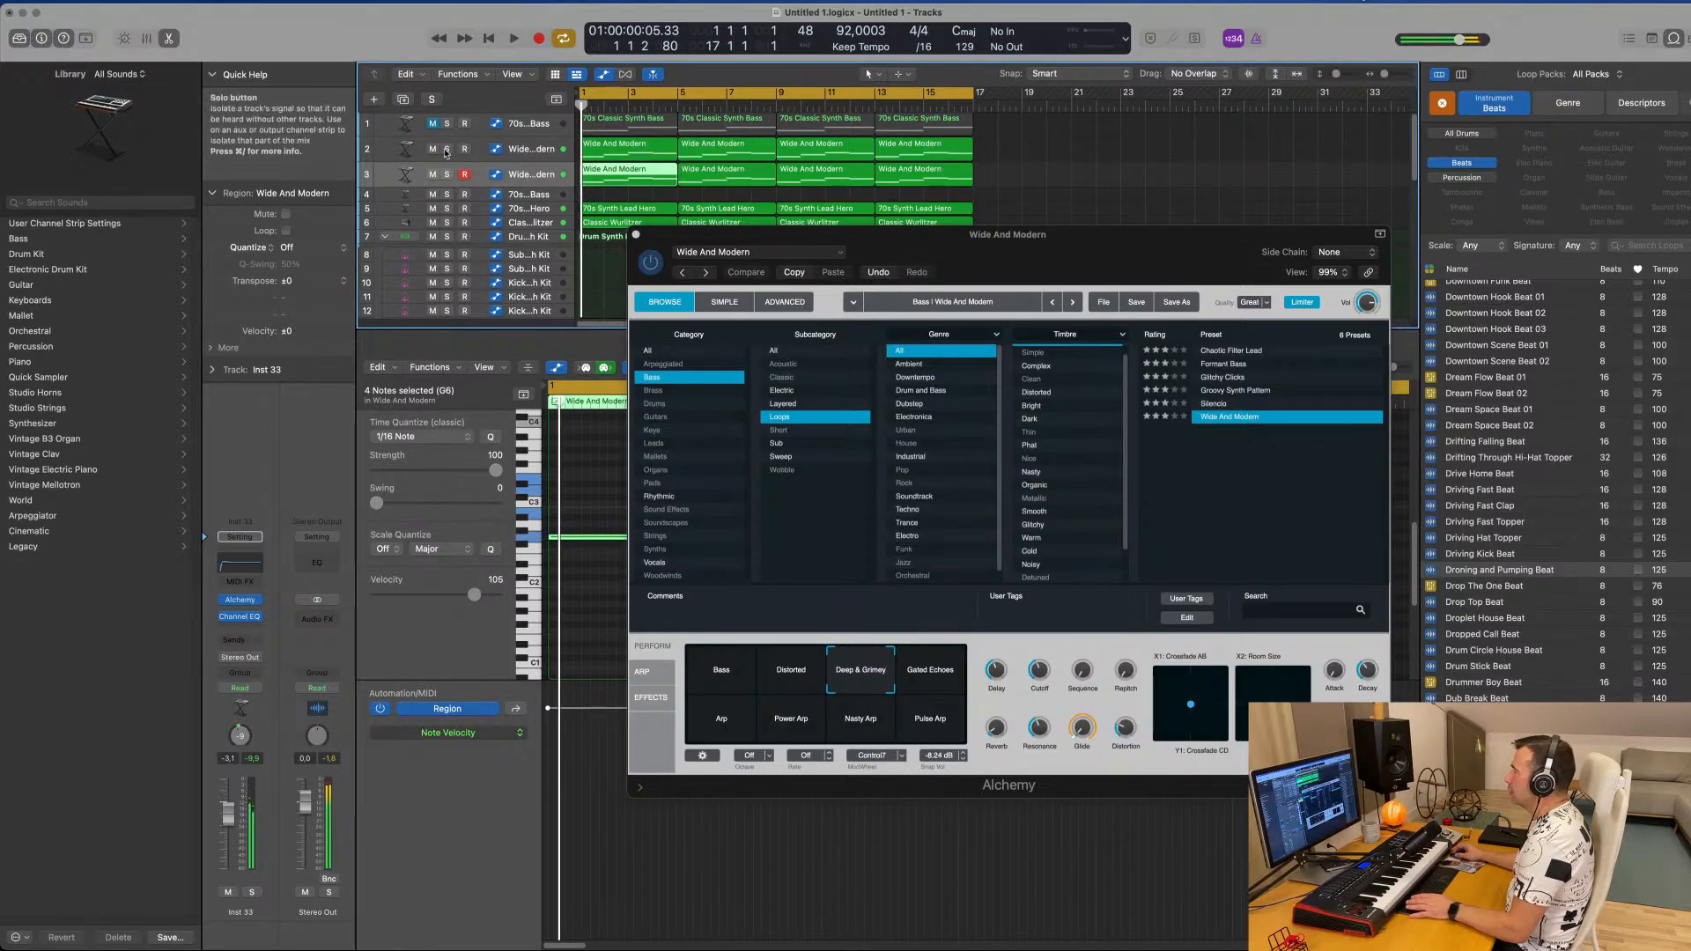
# Mute the original Wide And Modern track, select the duplicated track with its regions, and restart playback.
pyautogui.click(432, 150)
pyautogui.click(528, 179)
pyautogui.press('space')
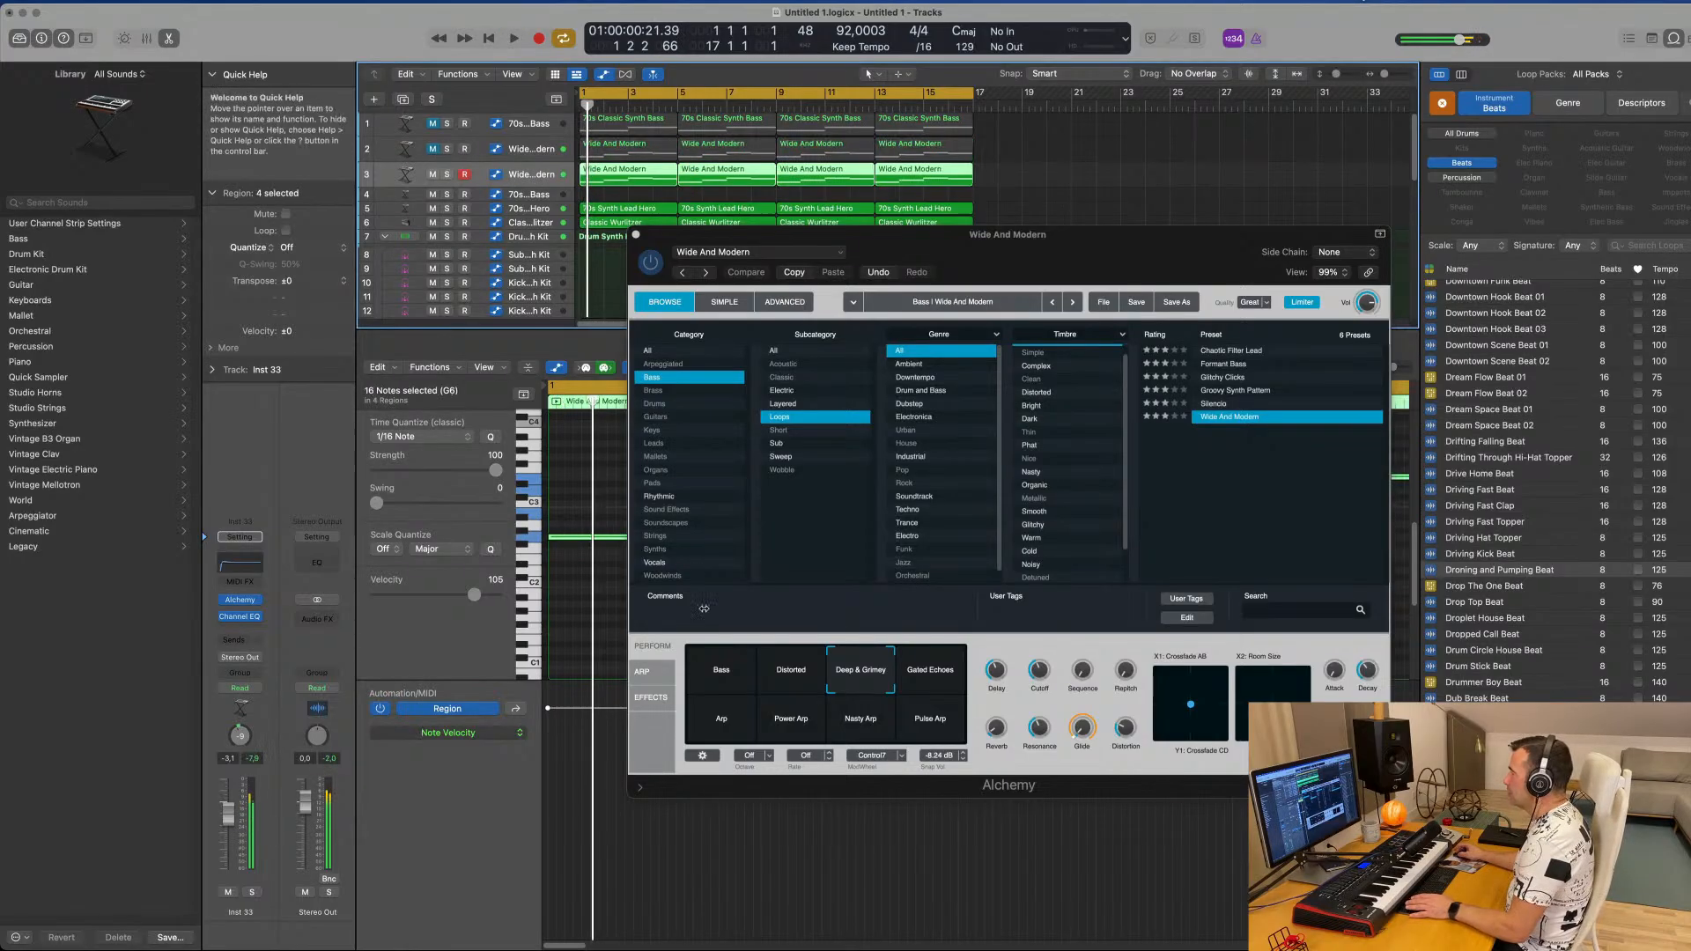
# Try the Bass and Distorted performance snapshots in the open Alchemy window, and return to Deep & Grimey.
pyautogui.click(740, 672)
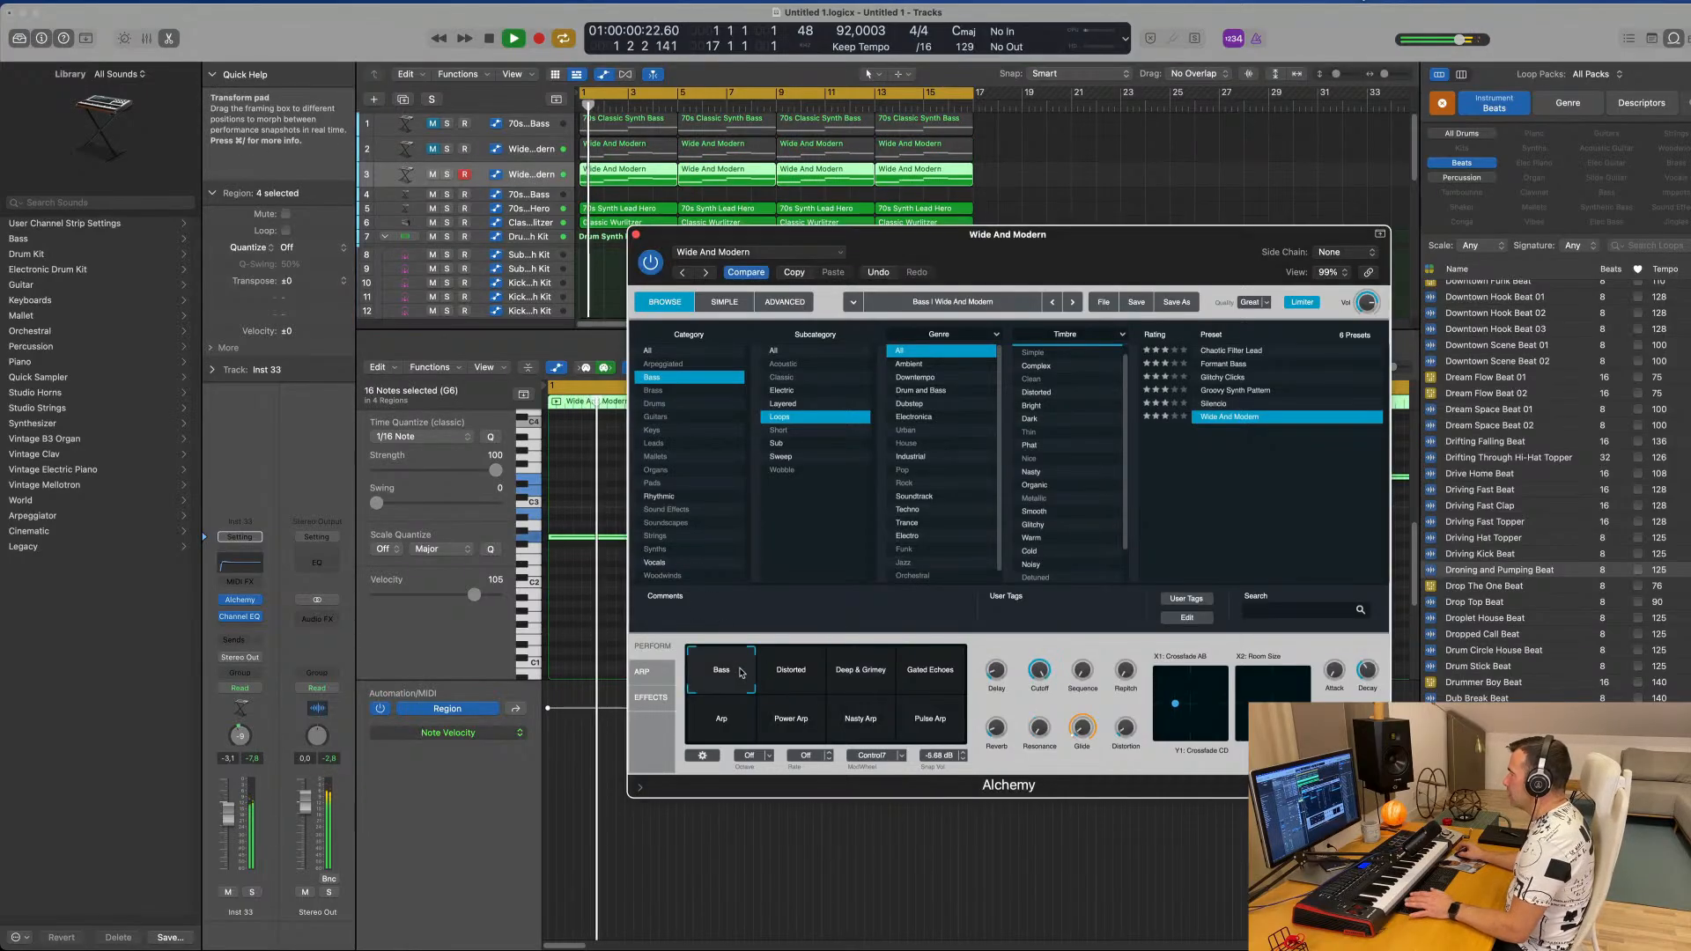
pyautogui.click(797, 679)
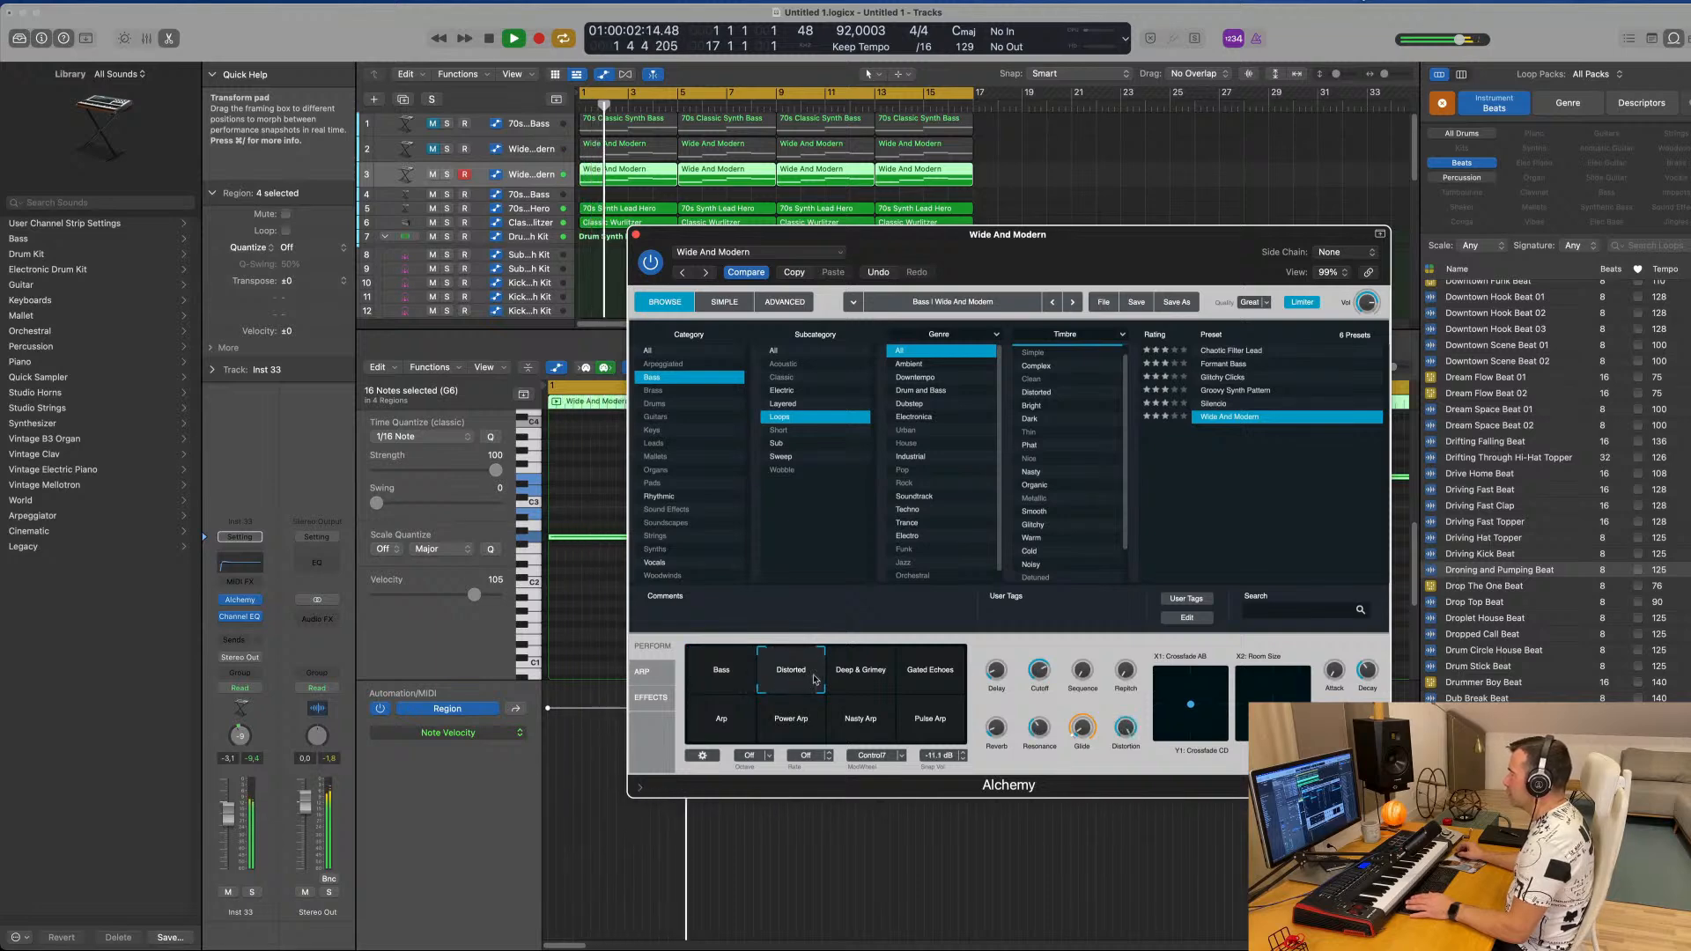
pyautogui.click(860, 674)
pyautogui.press('space')
# Select the duplicated track and open its own Alchemy window, arranging it beside the original track's Alchemy window.
pyautogui.click(546, 162)
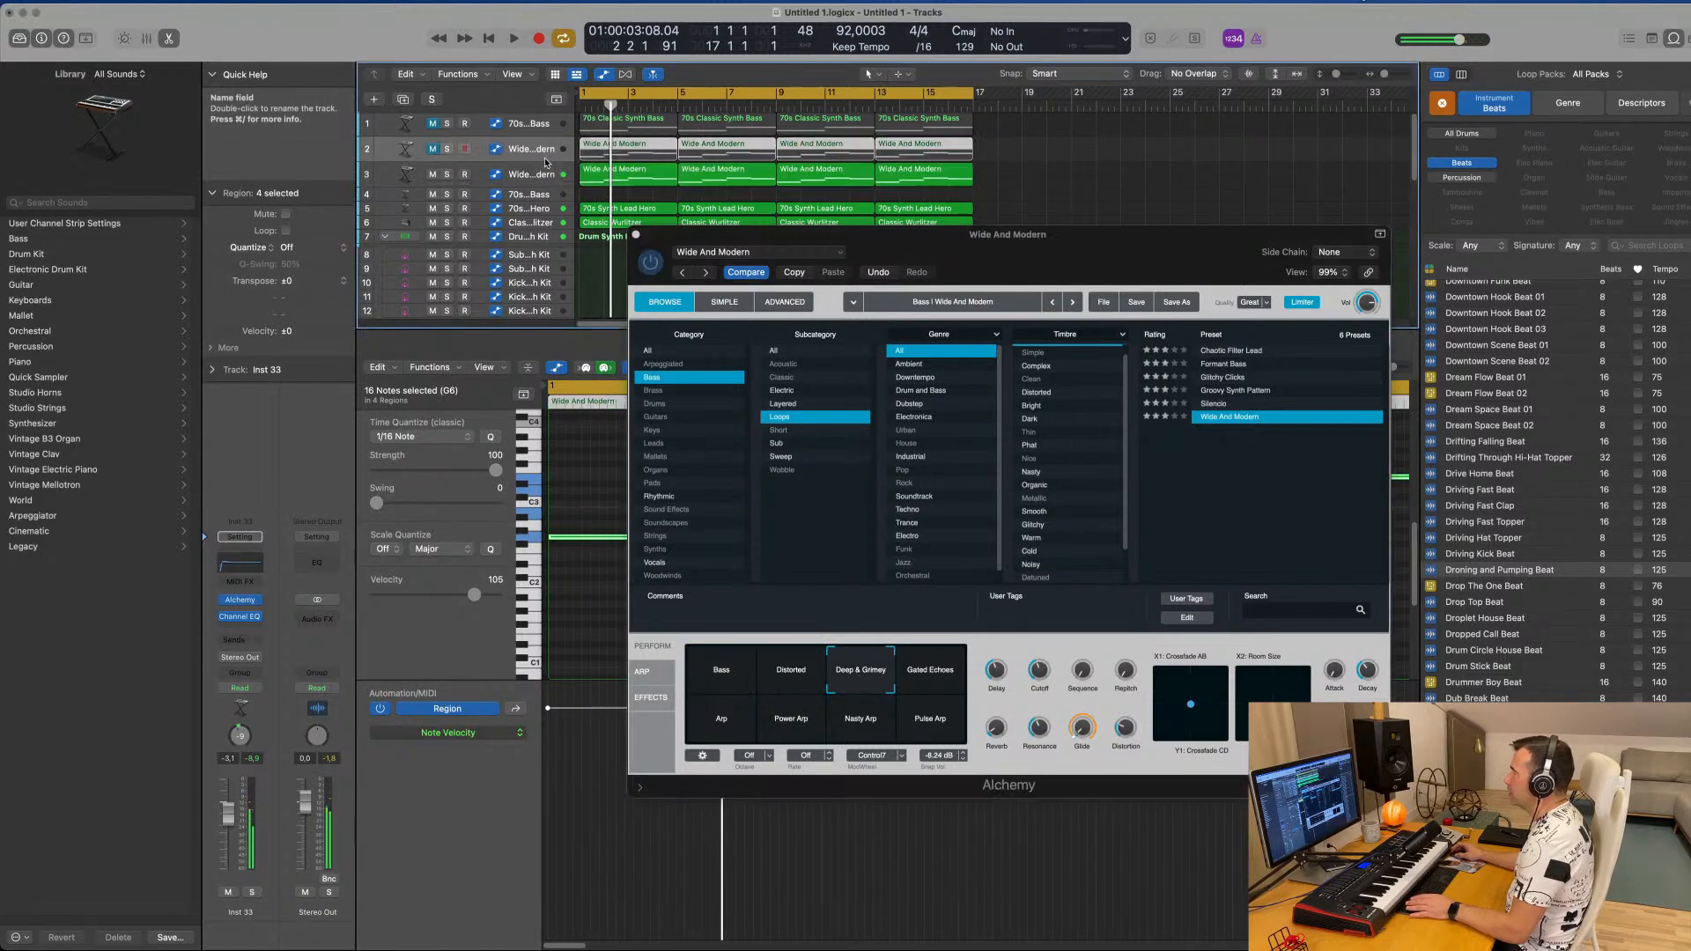
pyautogui.click(526, 182)
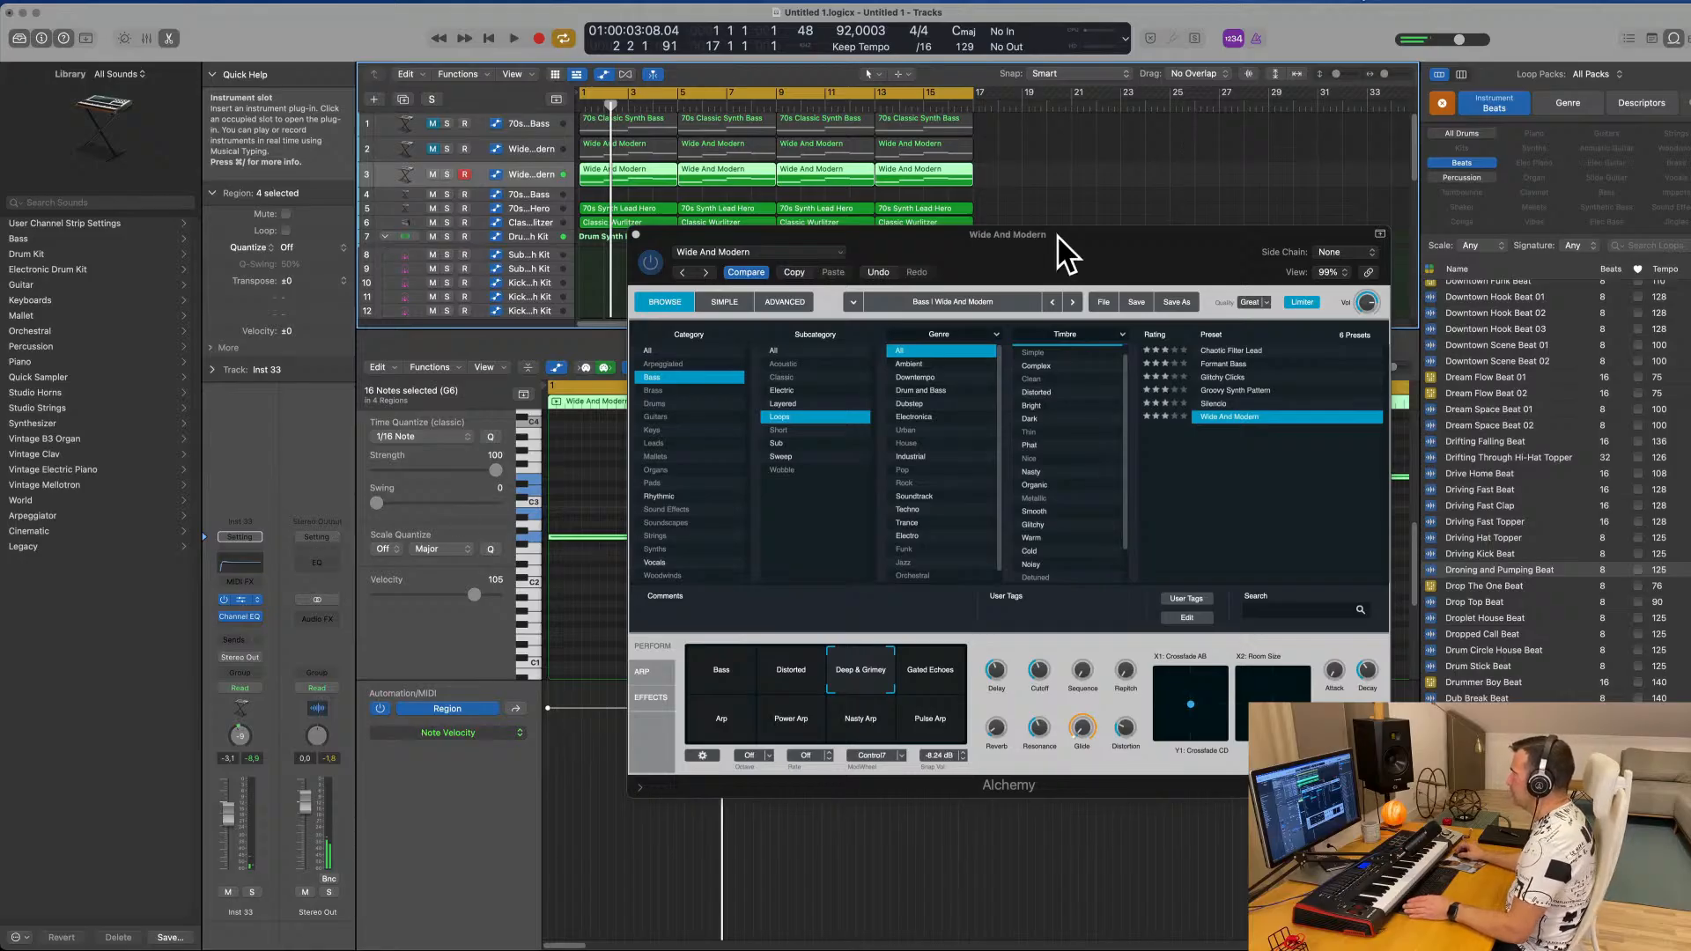
pyautogui.moveTo(1066, 241); pyautogui.dragTo(1145, 147)
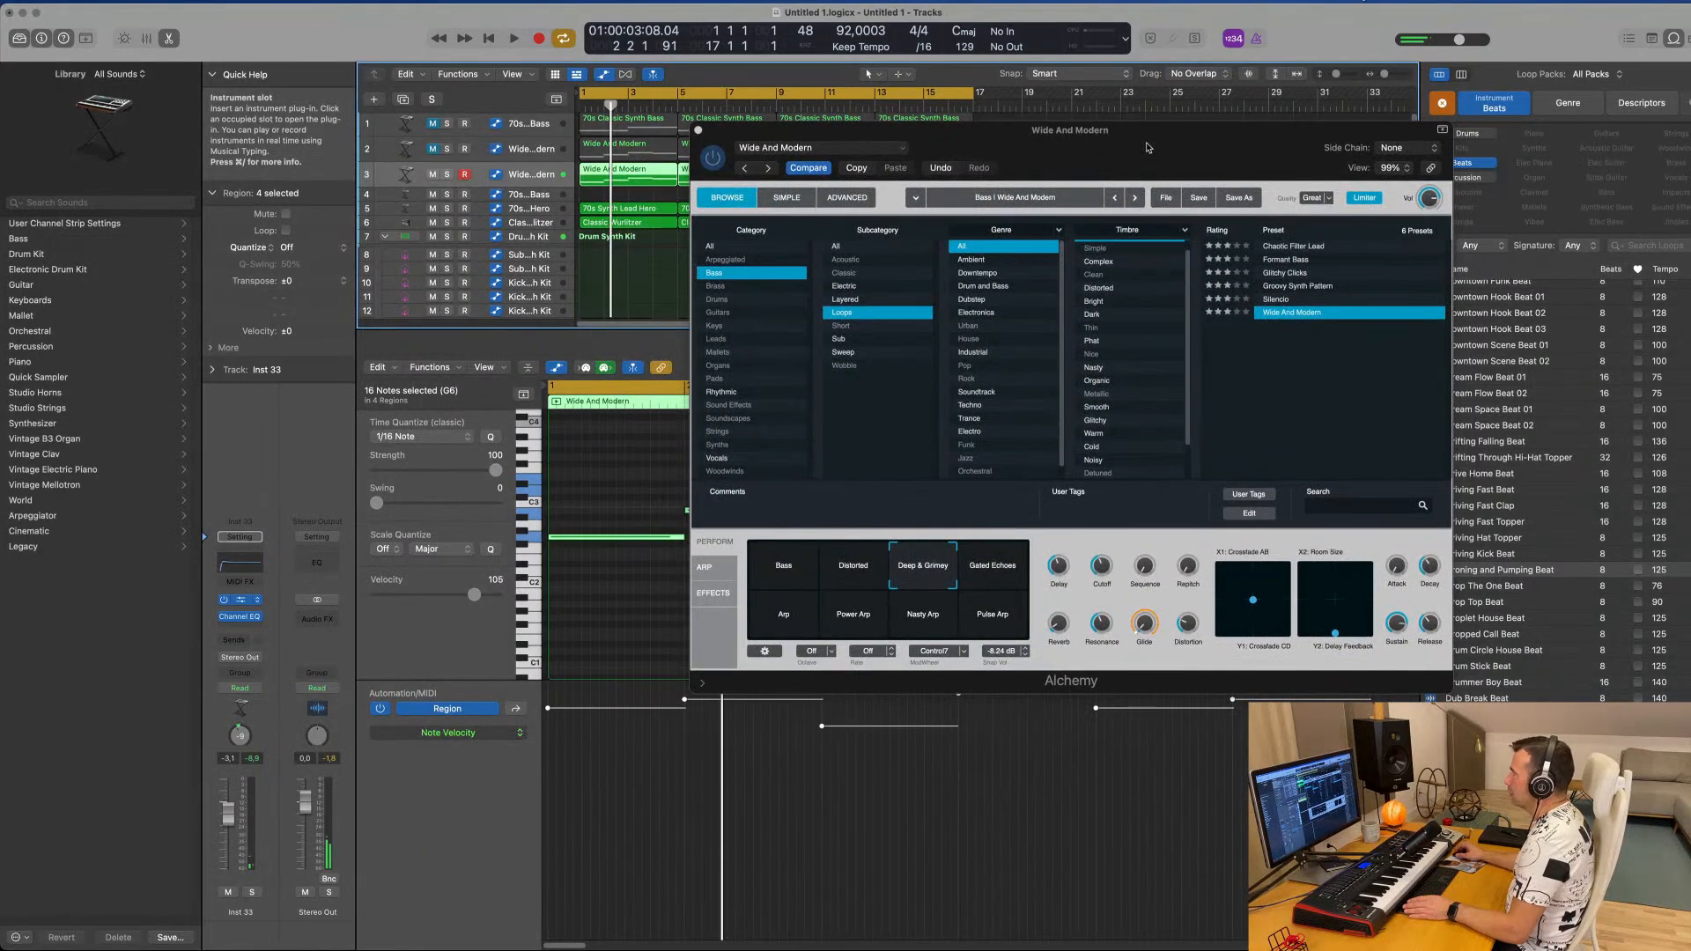
pyautogui.moveTo(1146, 147); pyautogui.dragTo(1052, 124)
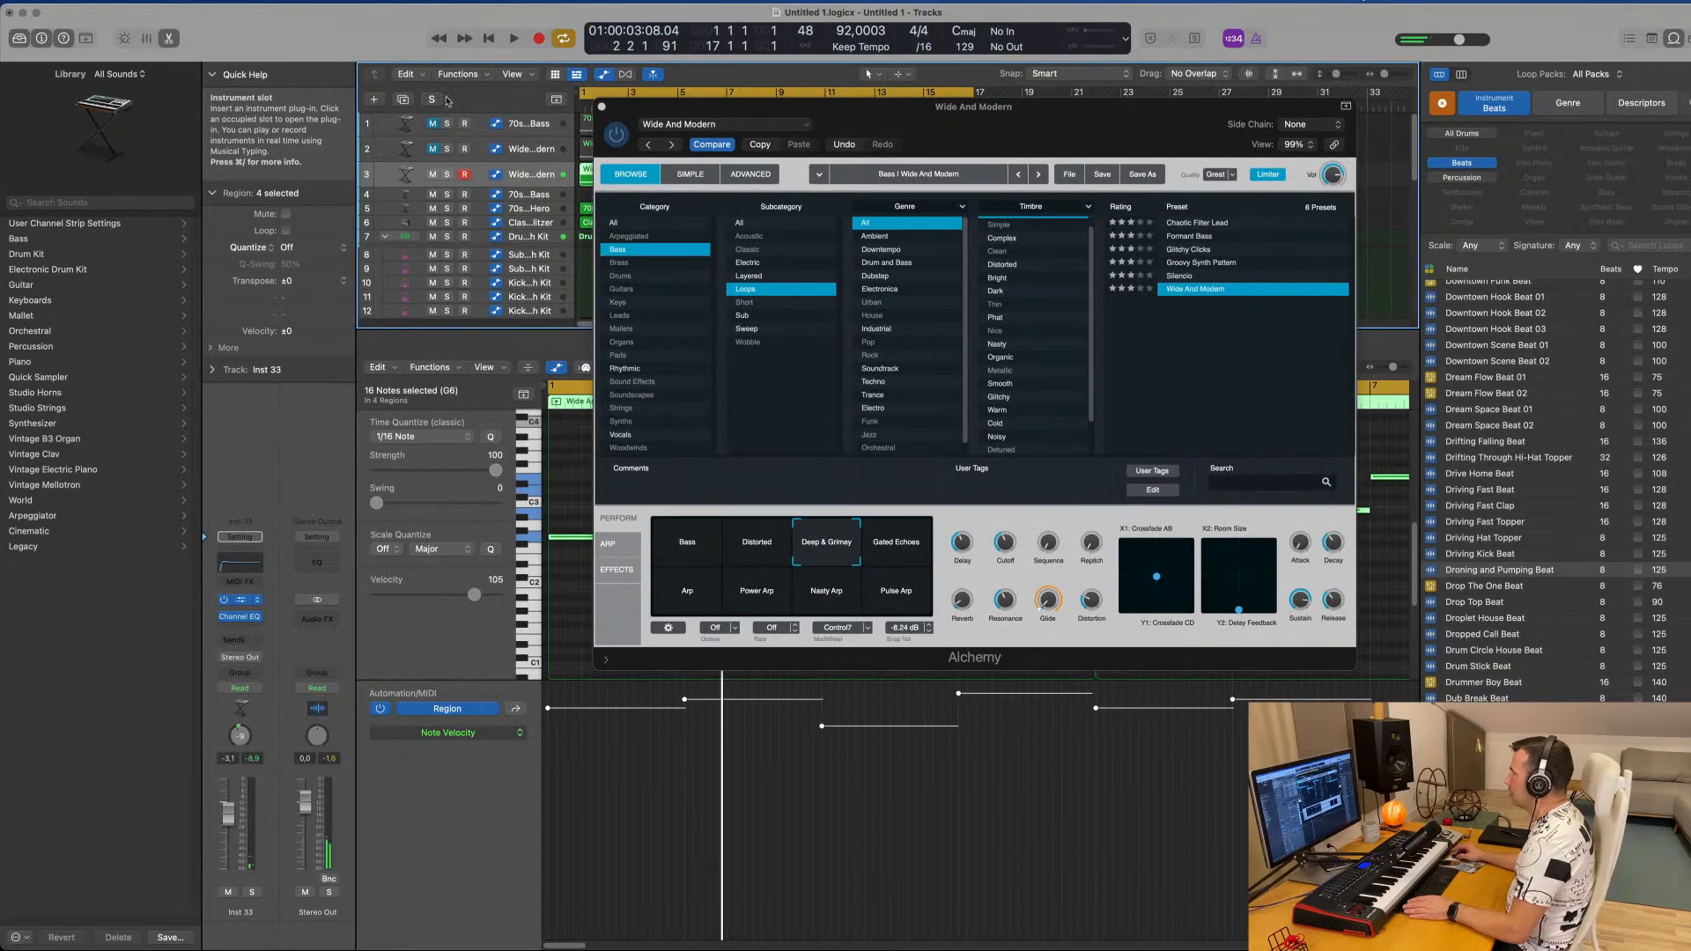
pyautogui.moveTo(1053, 144); pyautogui.dragTo(1053, 142)
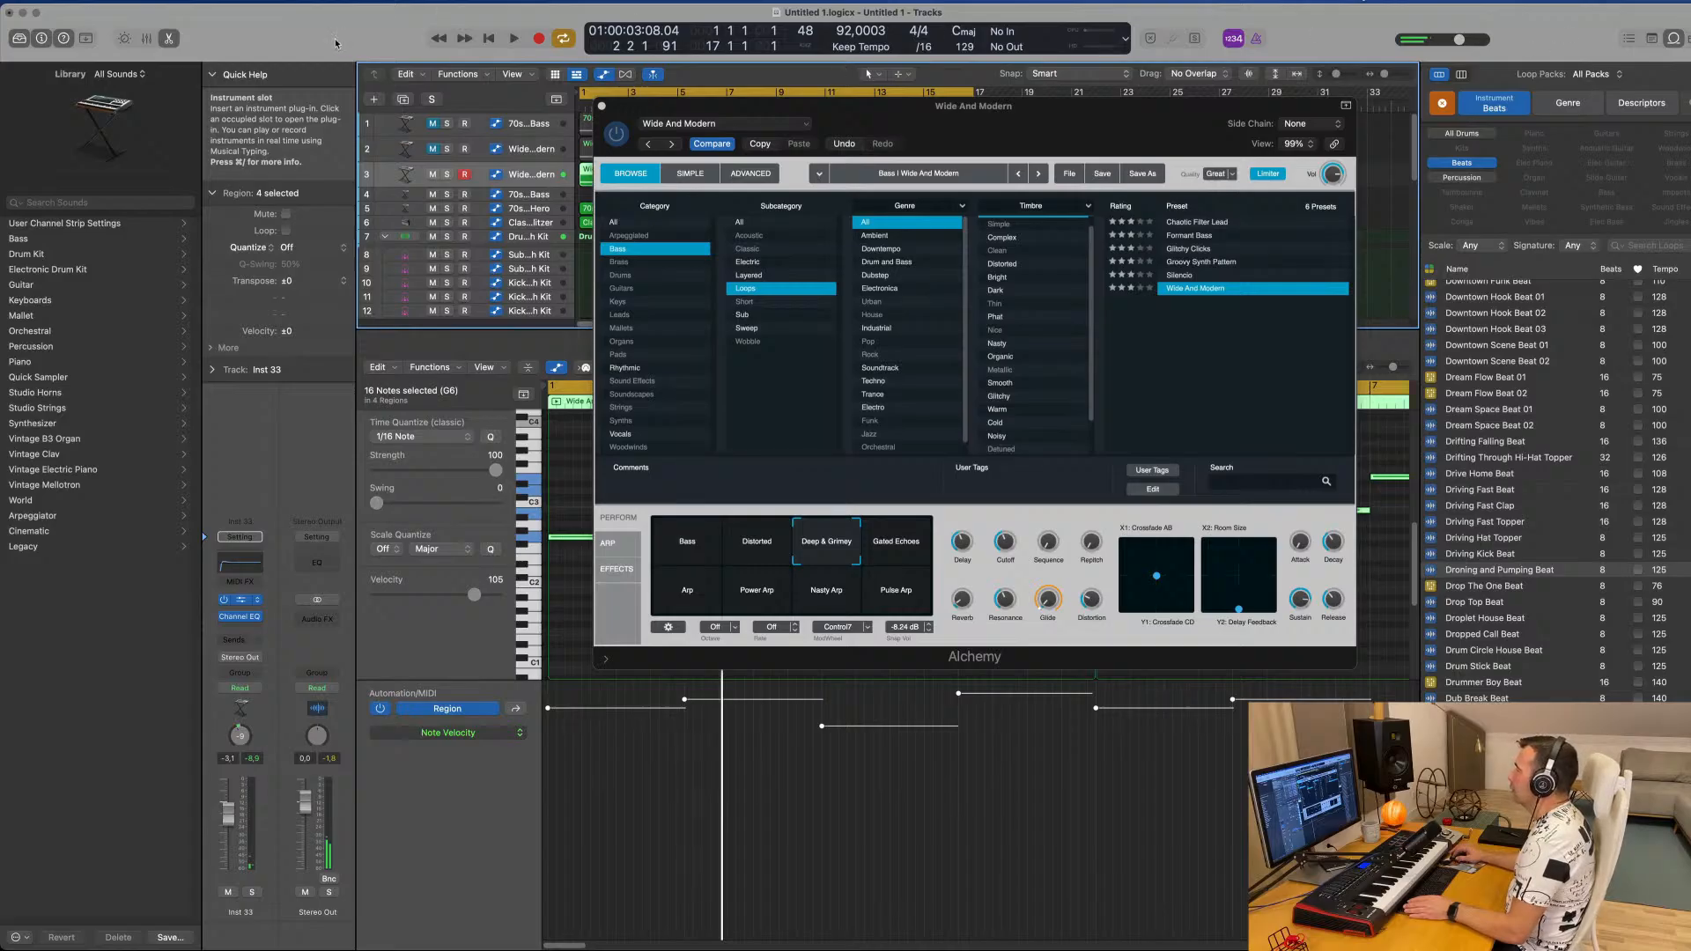
pyautogui.moveTo(1004, 133); pyautogui.dragTo(1150, 149)
pyautogui.press('space')
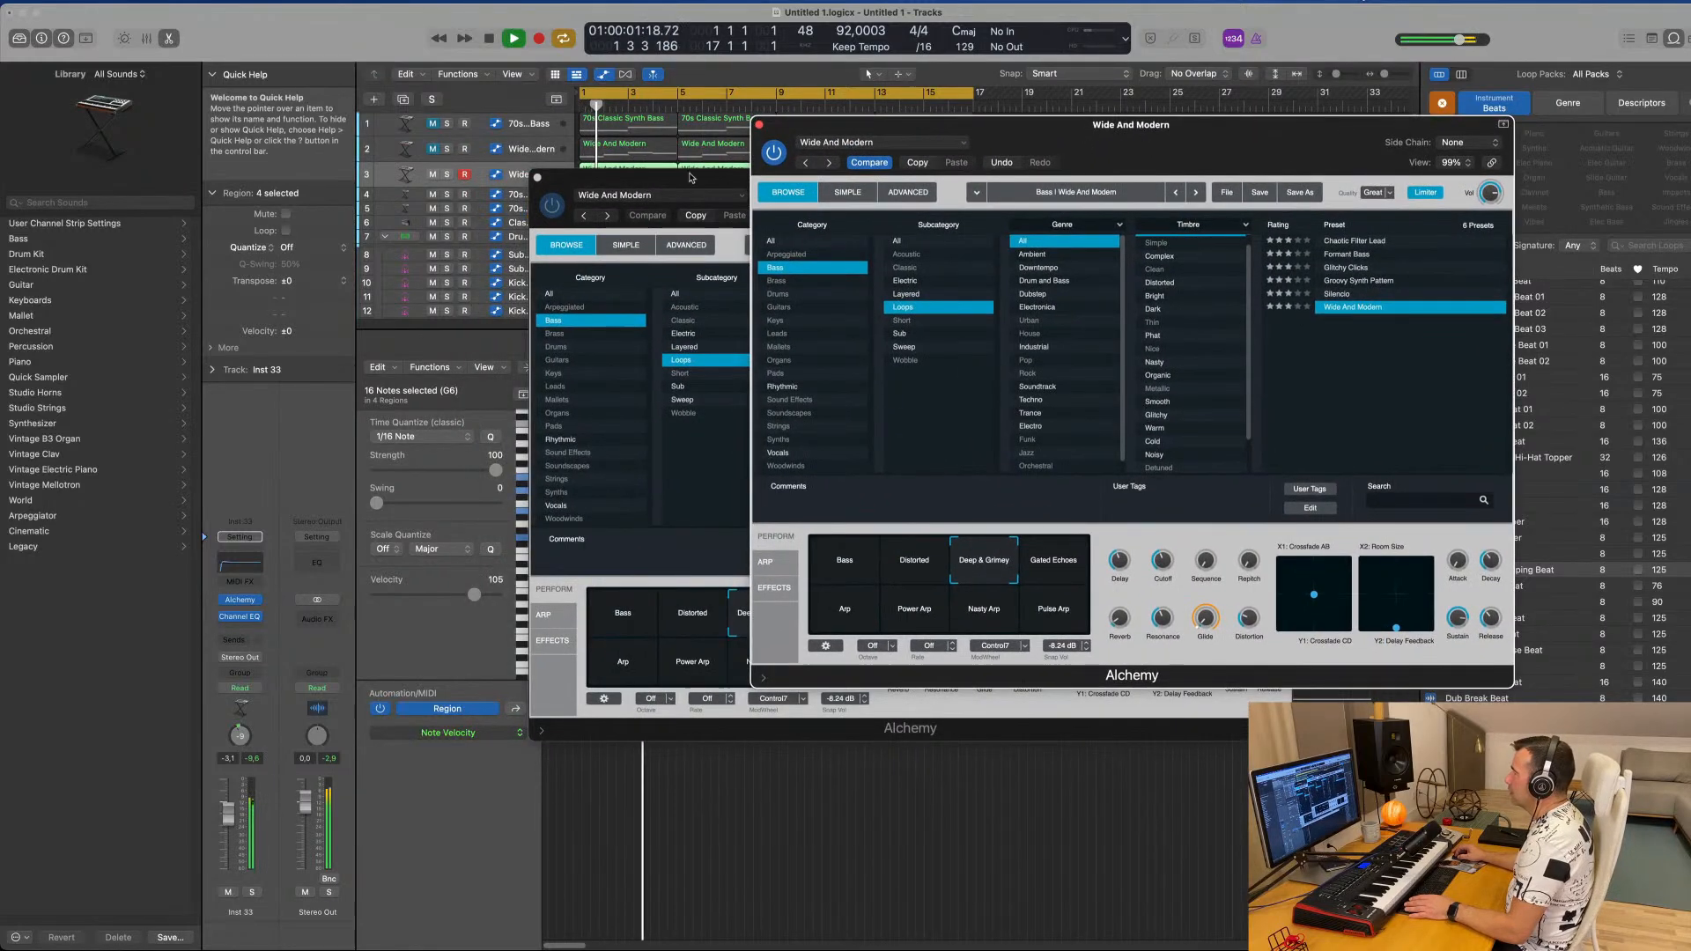
pyautogui.moveTo(693, 179); pyautogui.dragTo(1009, 177)
pyautogui.press('space')
pyautogui.click(361, 20)
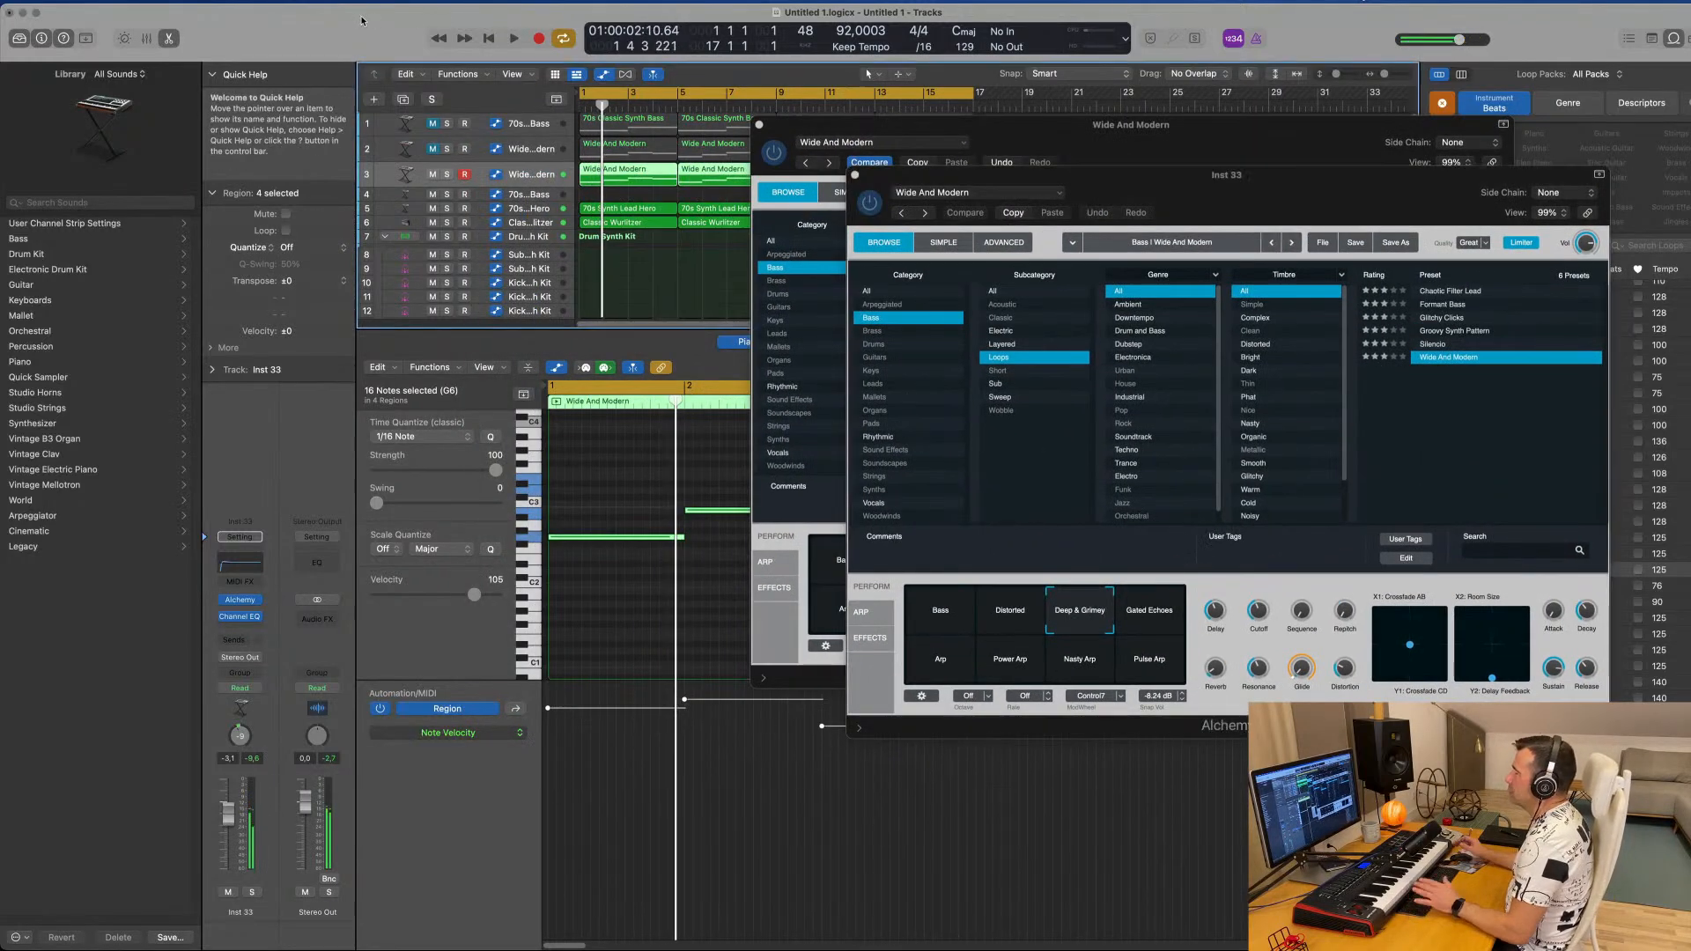
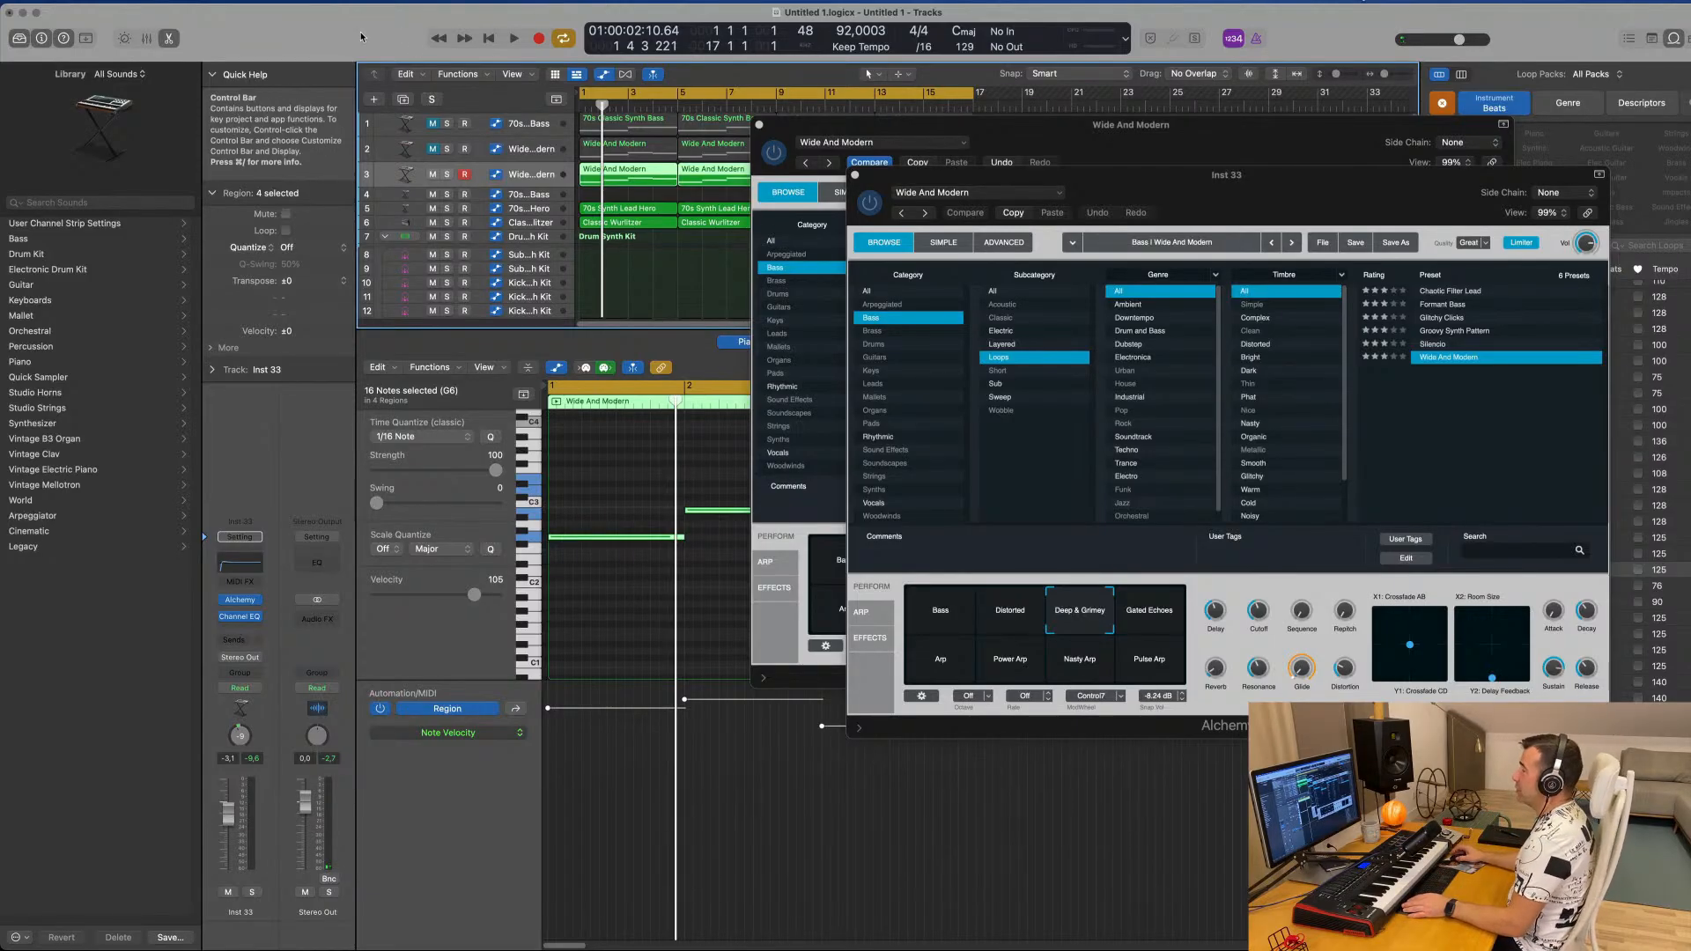
# Audition the Bass snapshot in the duplicated track's Alchemy during playback, and return to Deep & Grimey.
pyautogui.click(636, 194)
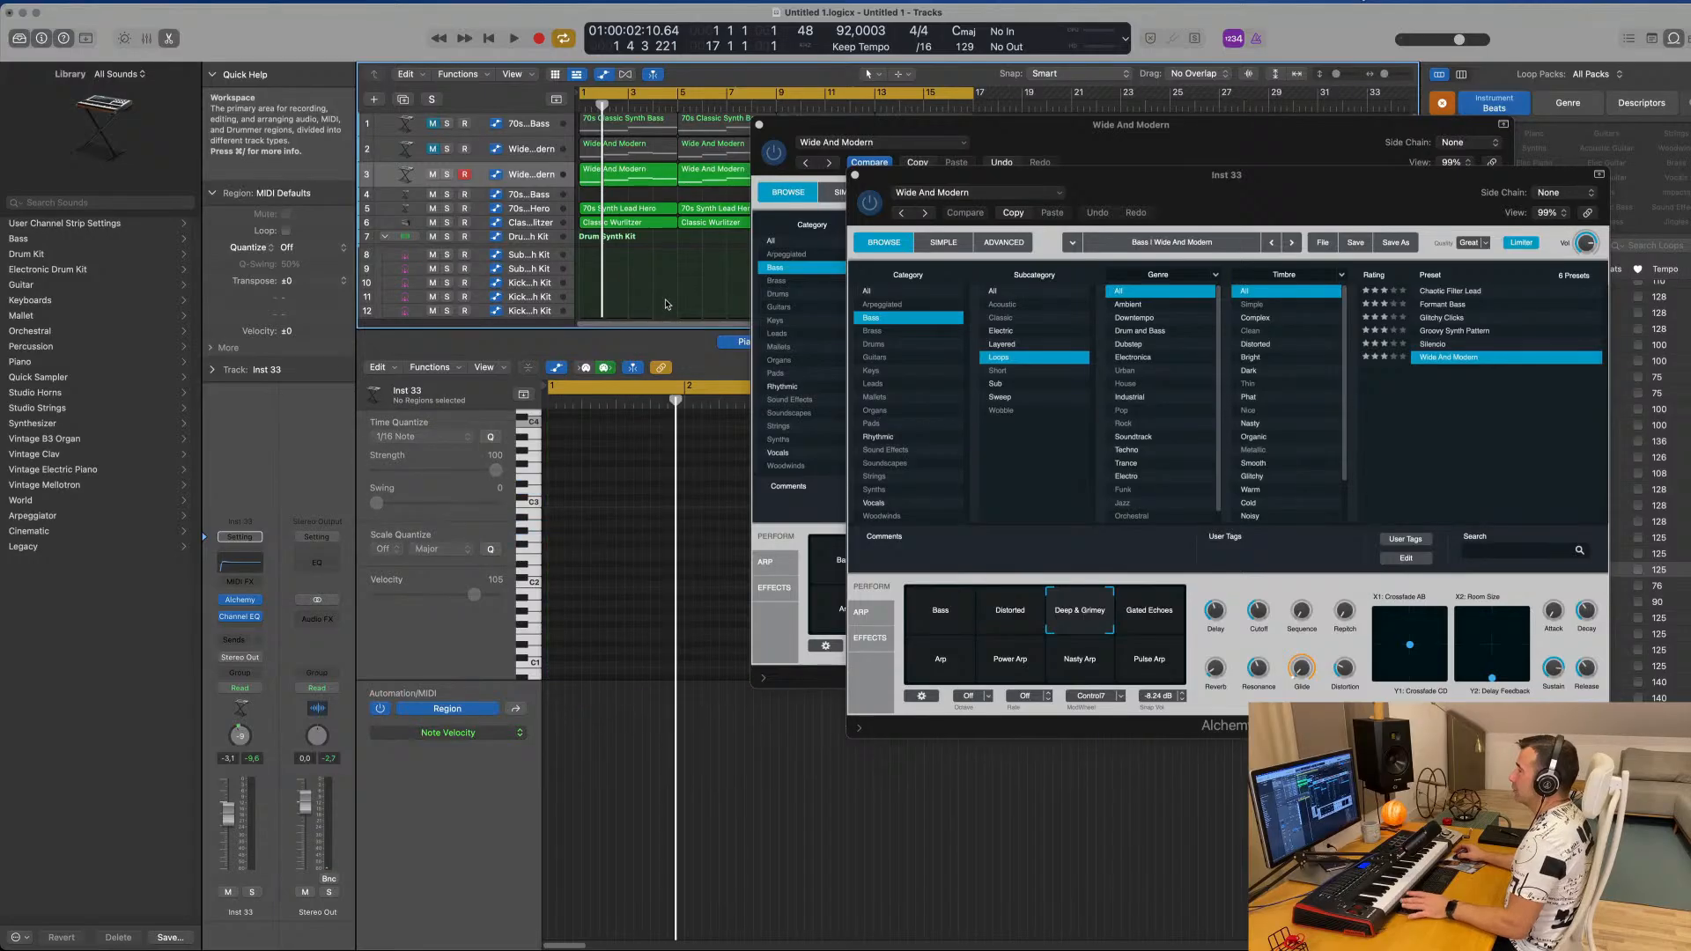
pyautogui.press('space')
pyautogui.press('space')
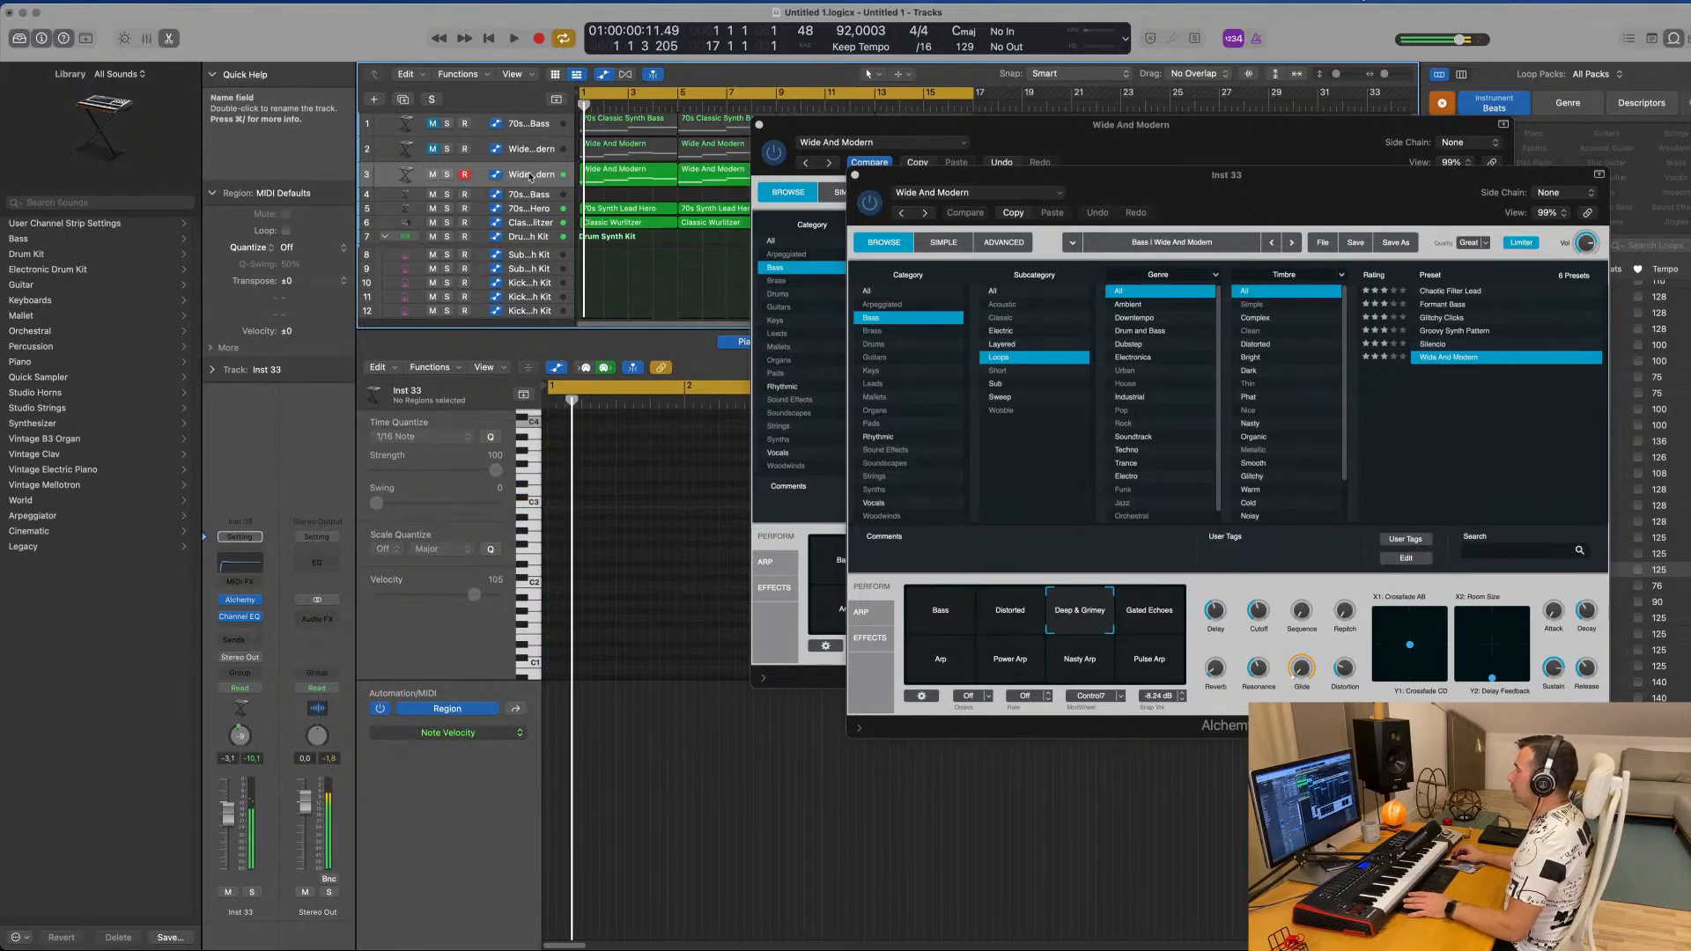
pyautogui.moveTo(1159, 188); pyautogui.dragTo(998, 205)
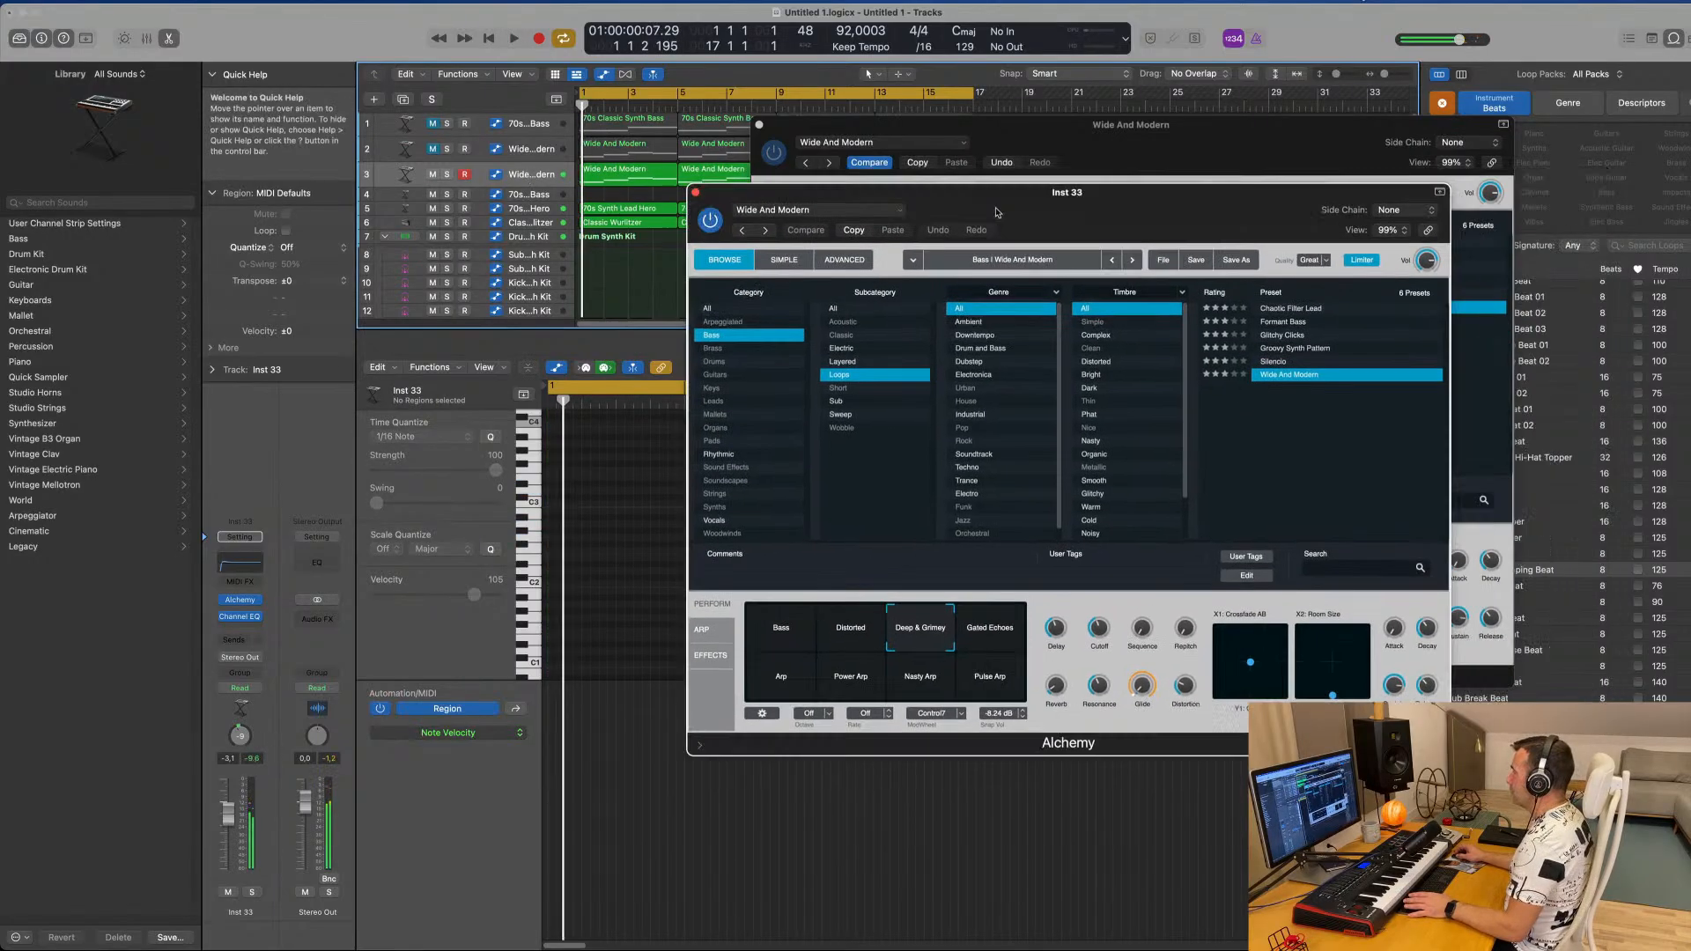
pyautogui.click(786, 631)
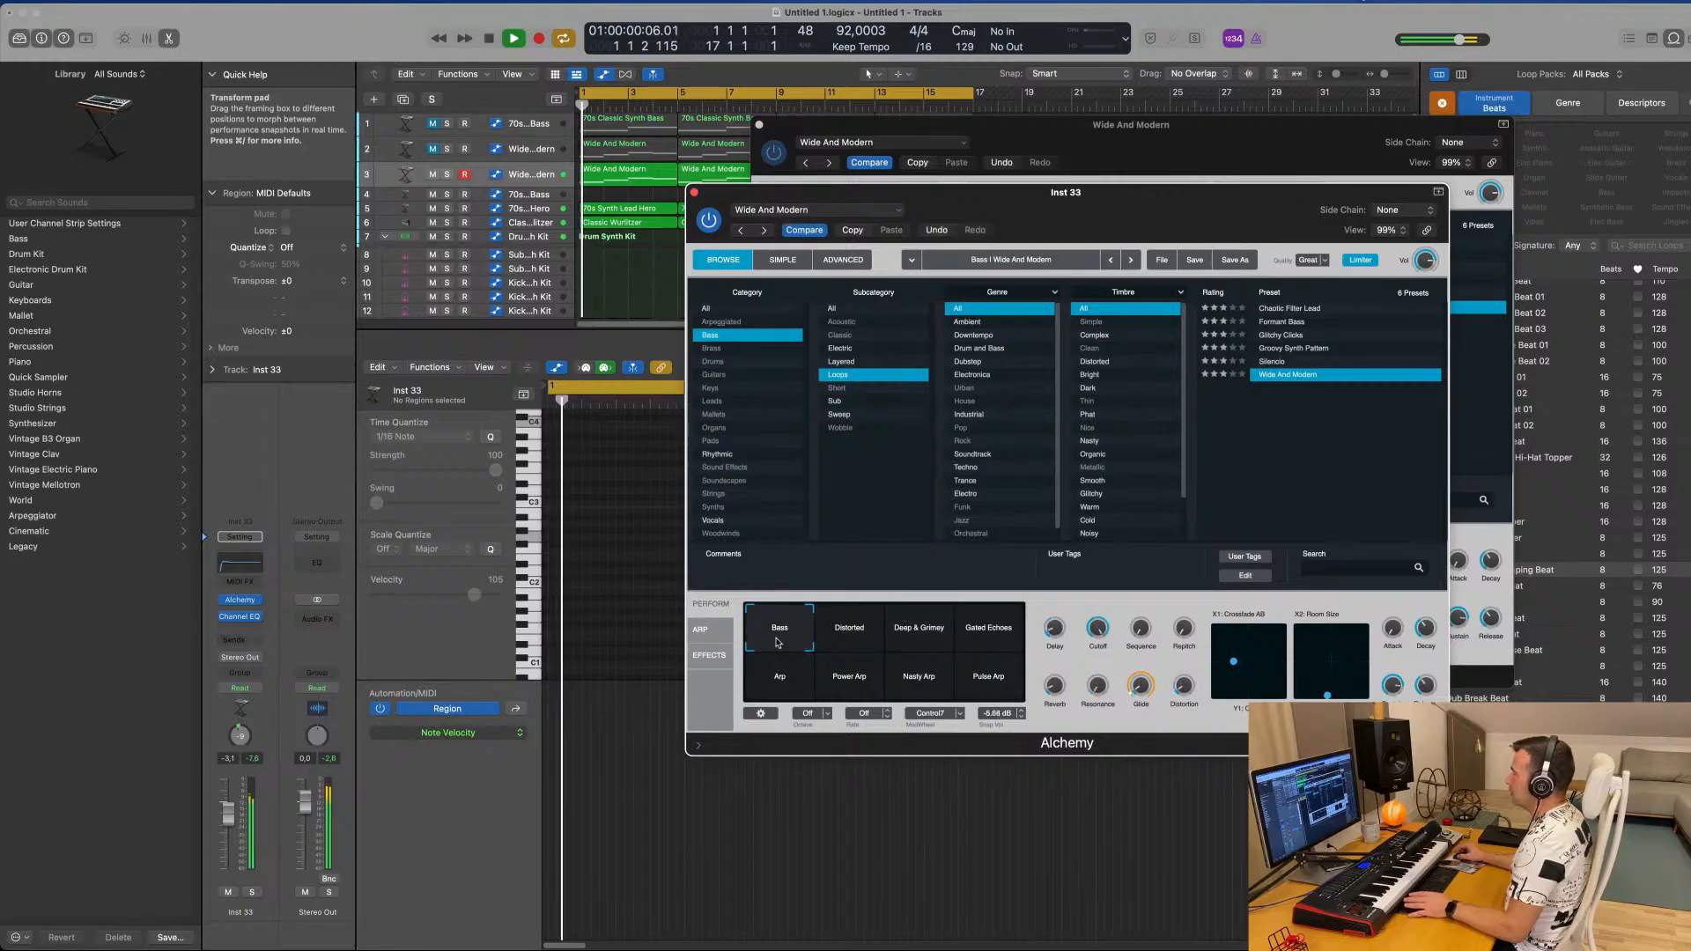
pyautogui.click(916, 638)
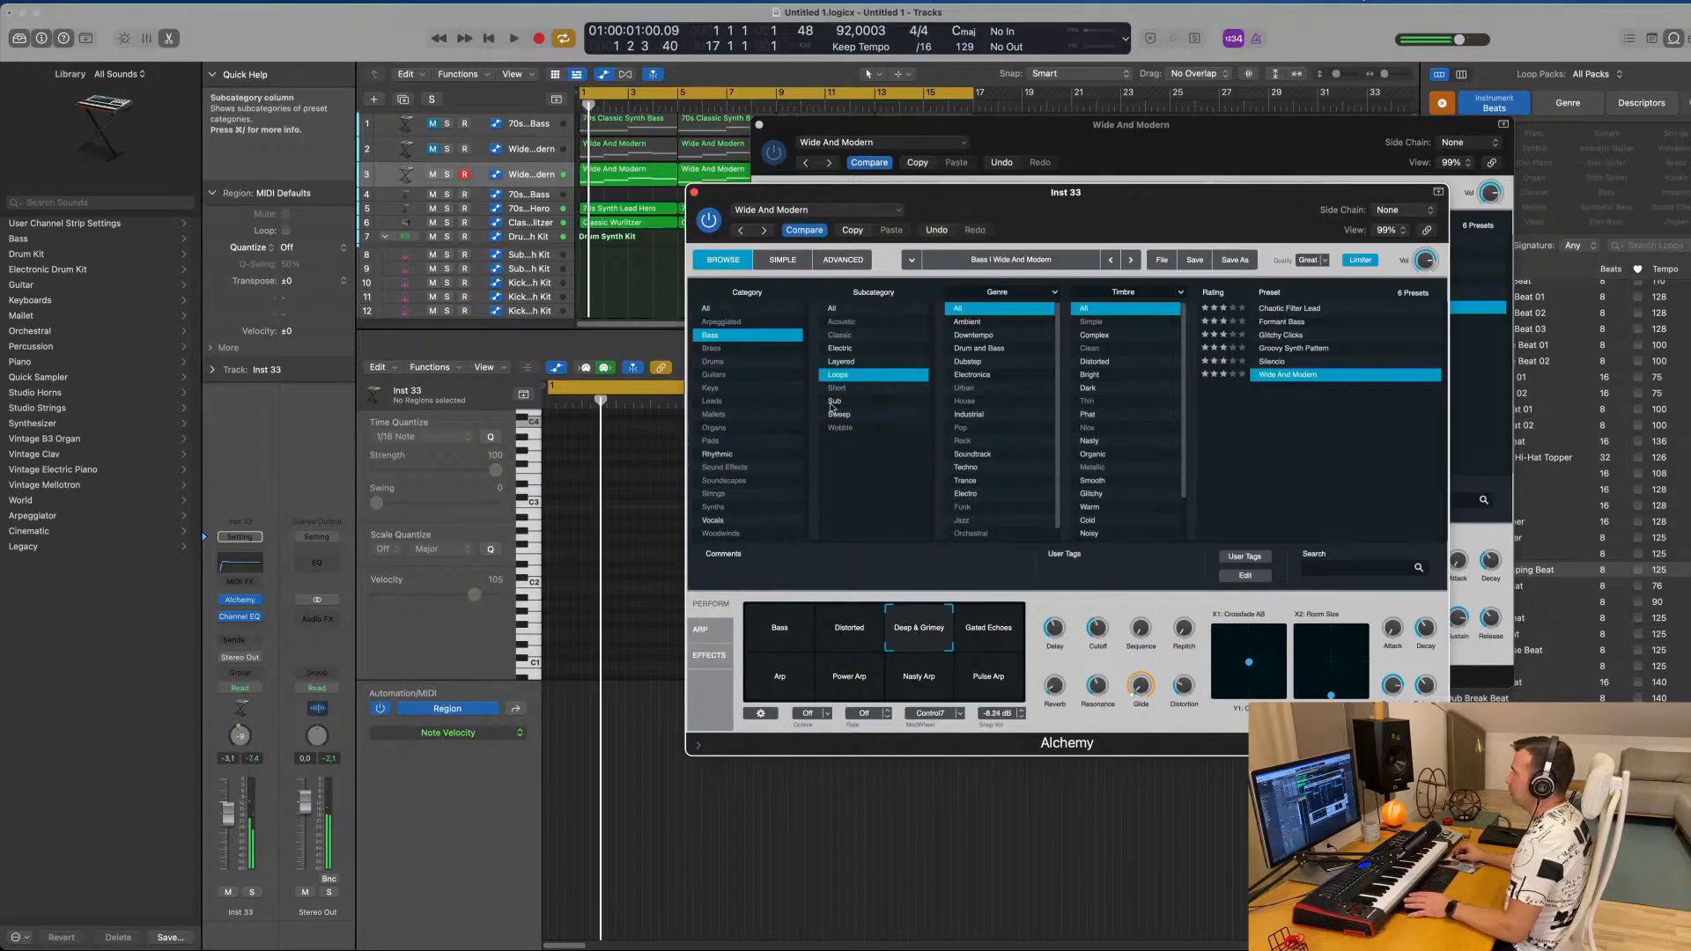
# Hide the duplicated track's Alchemy window, audition Distorted and Bass in the original track's Alchemy, and return to Deep & Grimey.
pyautogui.click(530, 175)
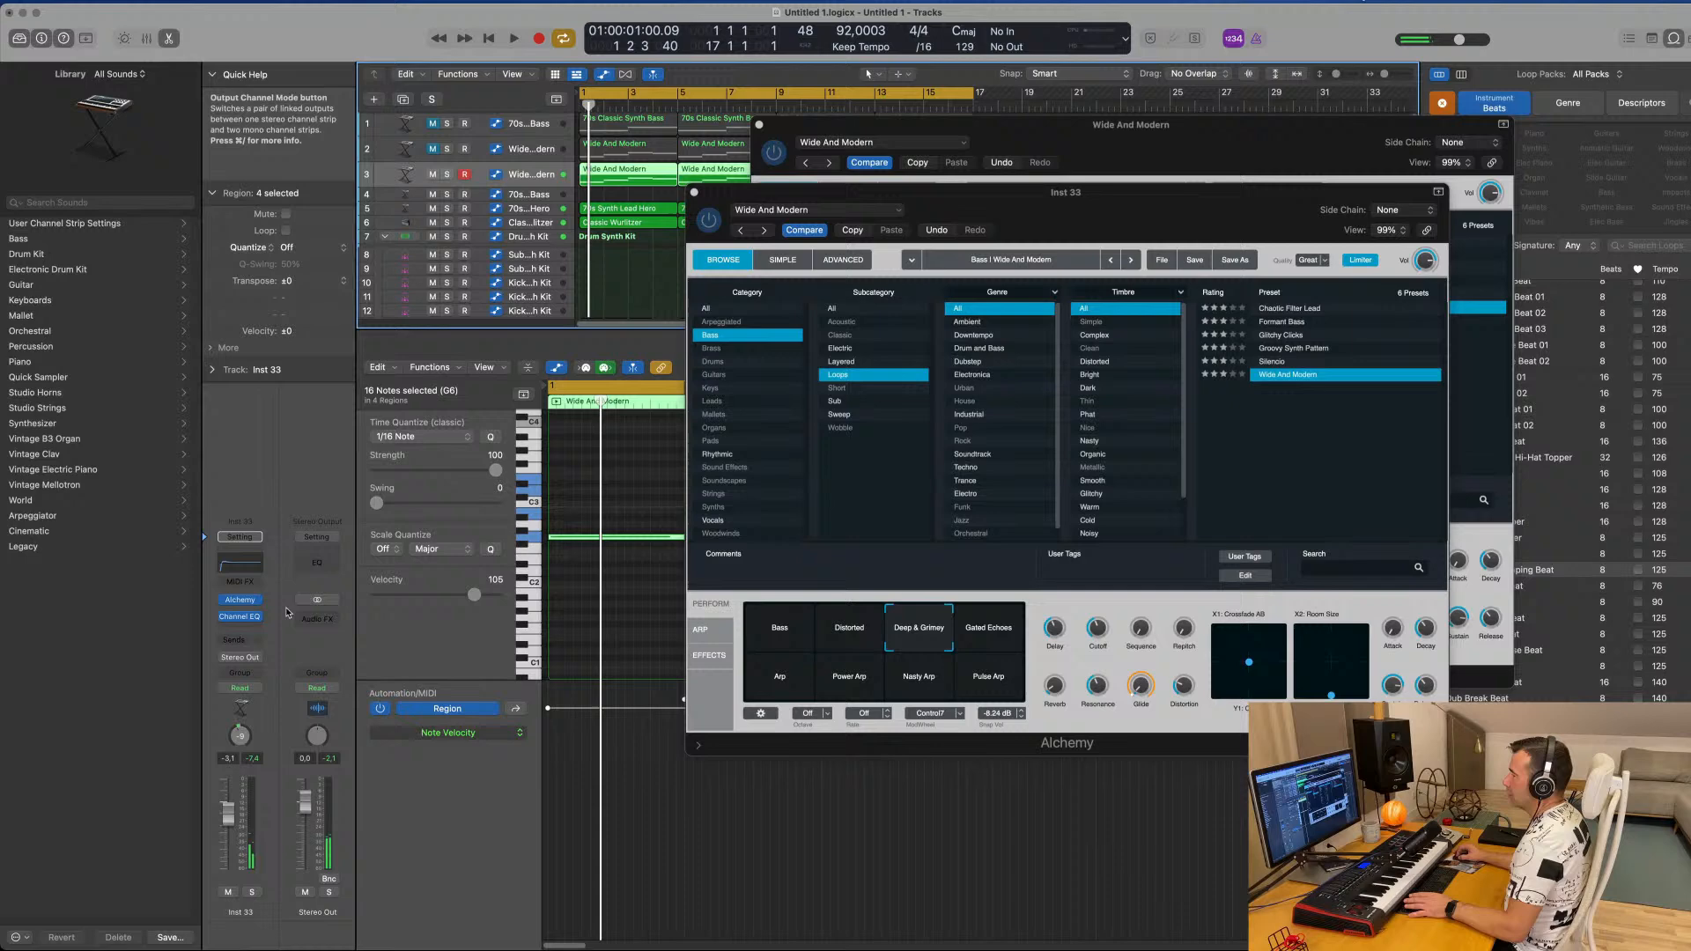
pyautogui.click(241, 602)
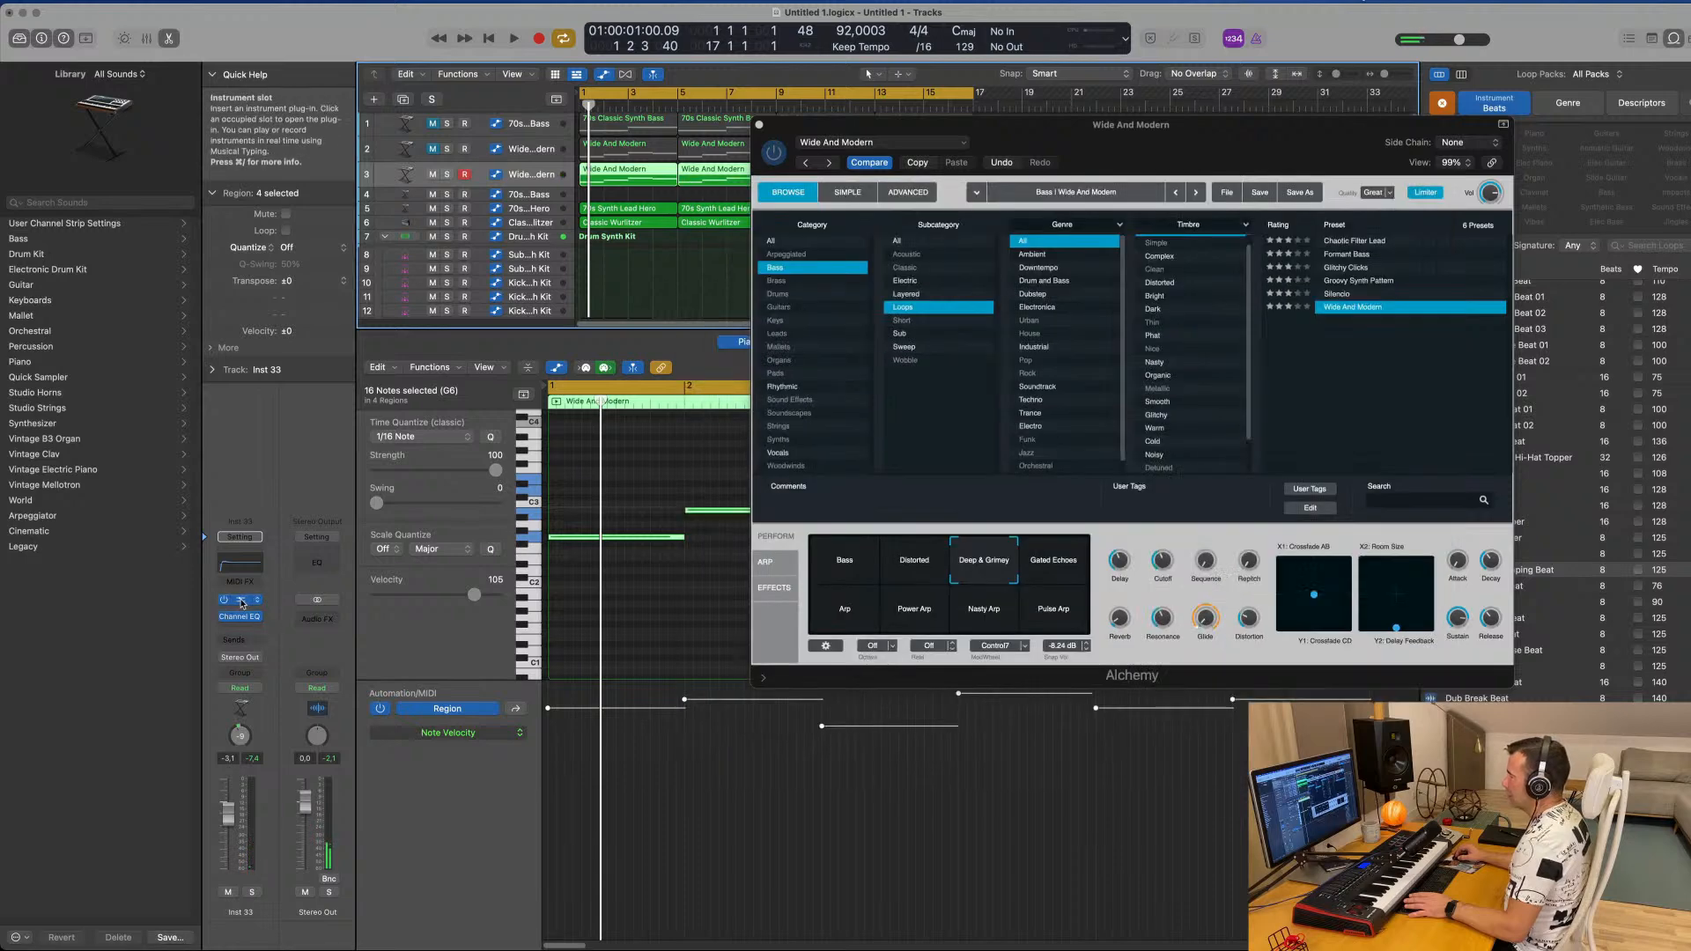
pyautogui.click(916, 568)
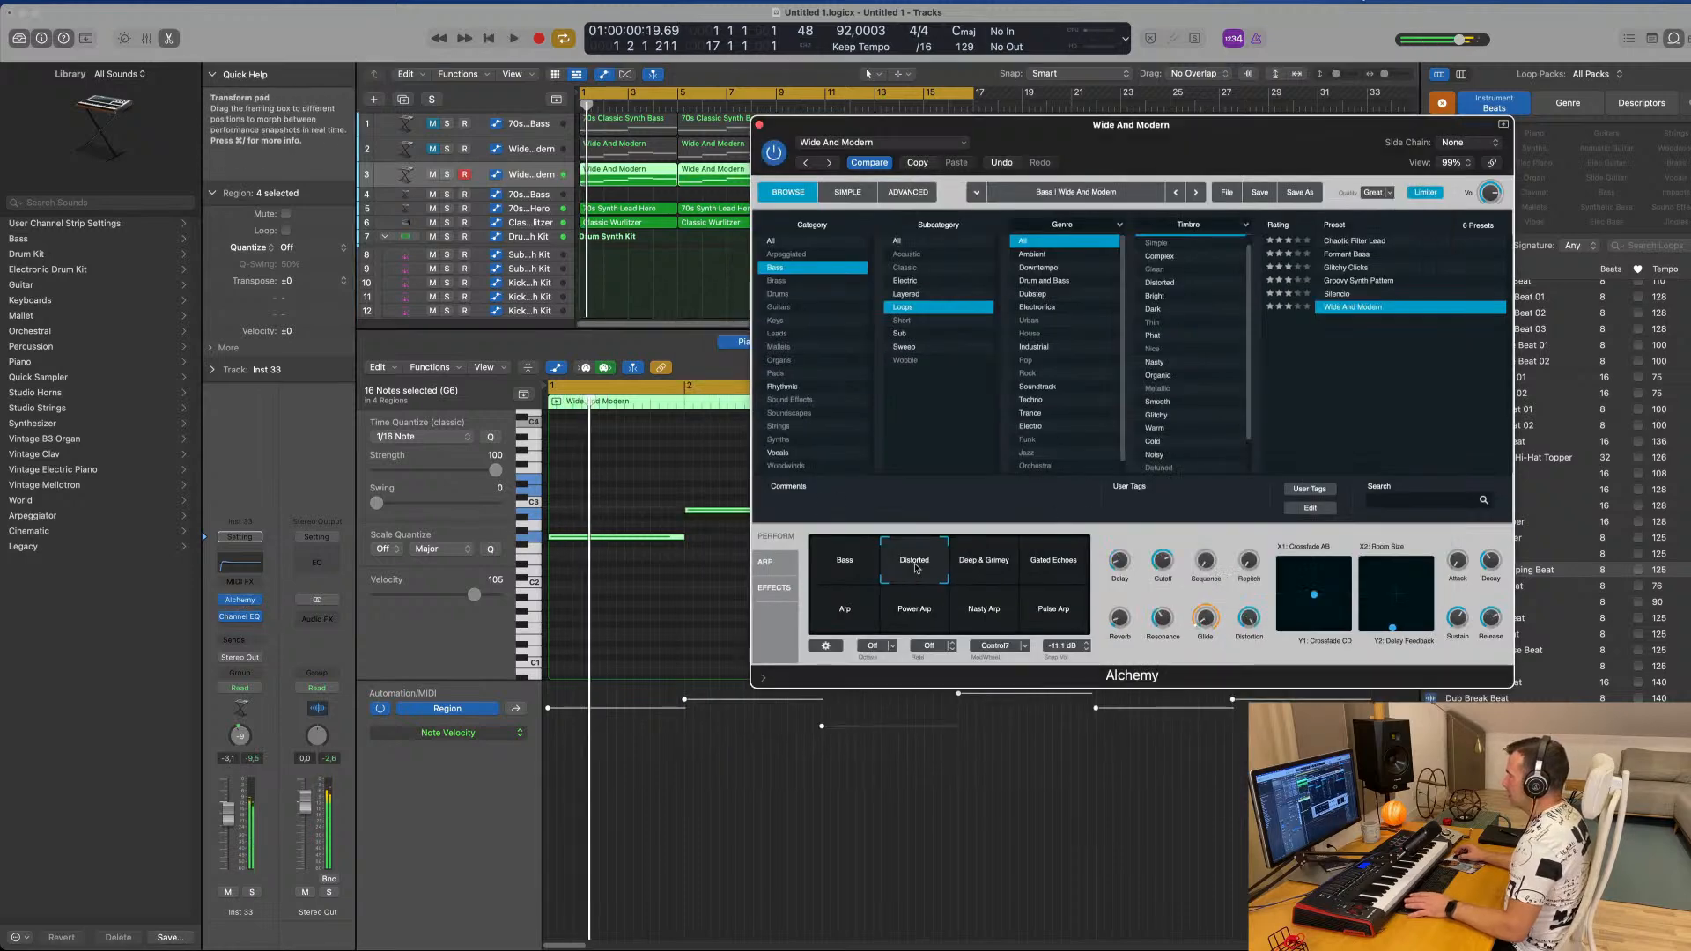
pyautogui.click(853, 572)
pyautogui.click(1008, 572)
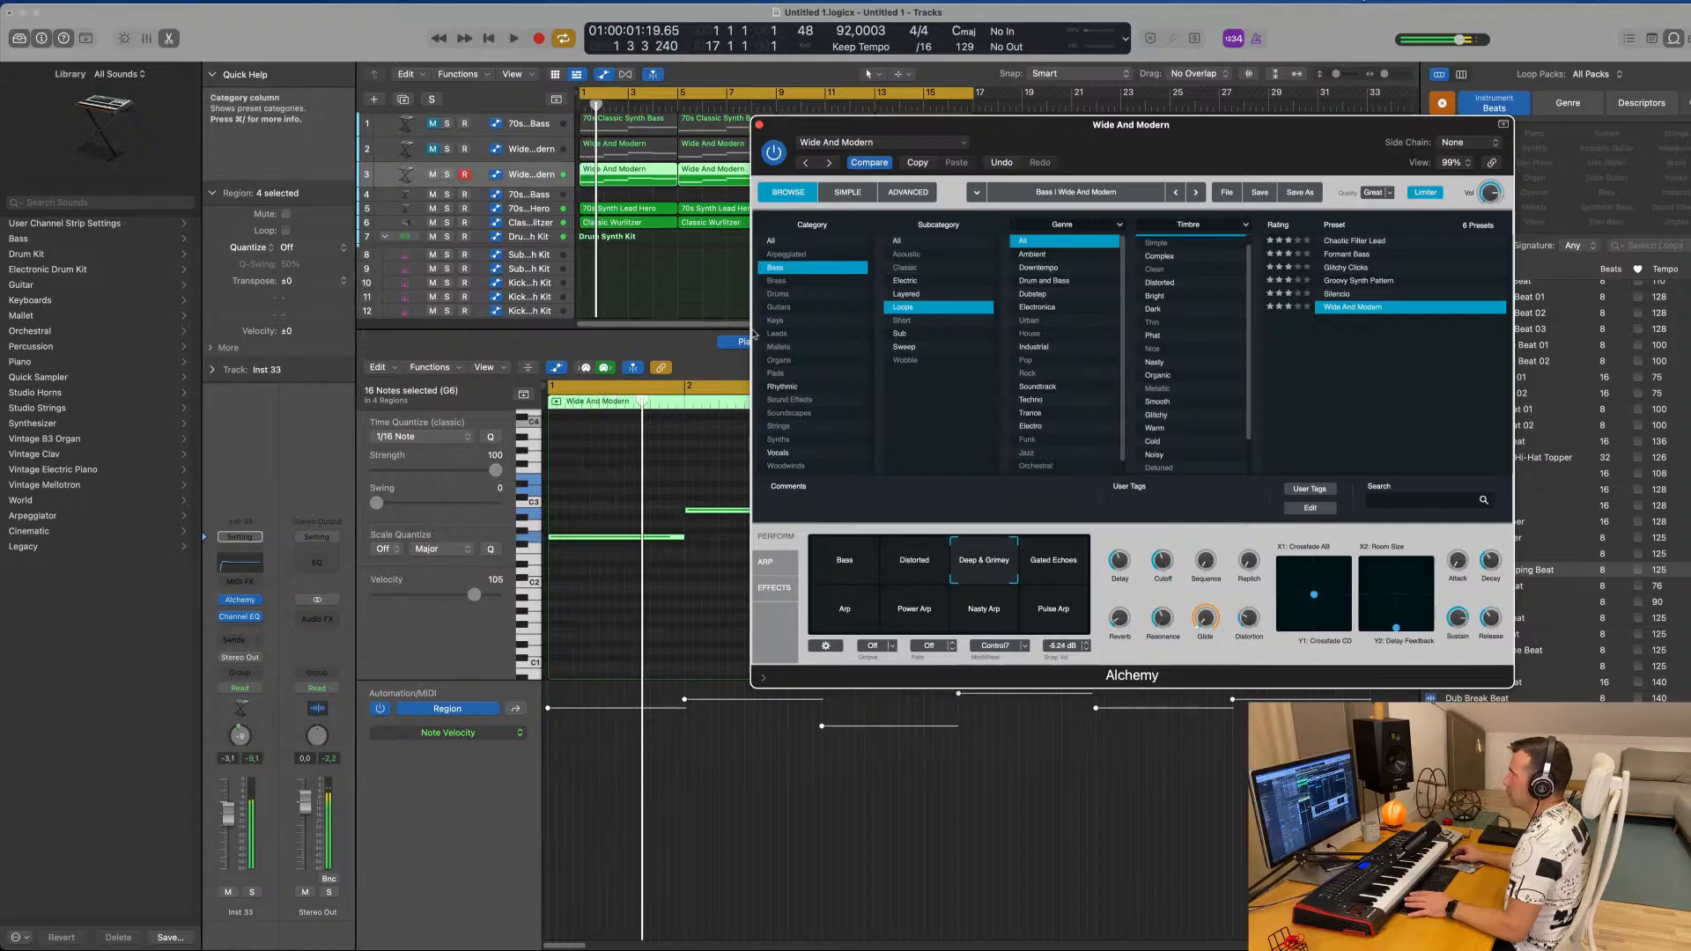
# Solo the duplicated Wide And Modern track during playback and reopen its Alchemy instrument.
pyautogui.press('space')
pyautogui.click(446, 173)
pyautogui.press('space')
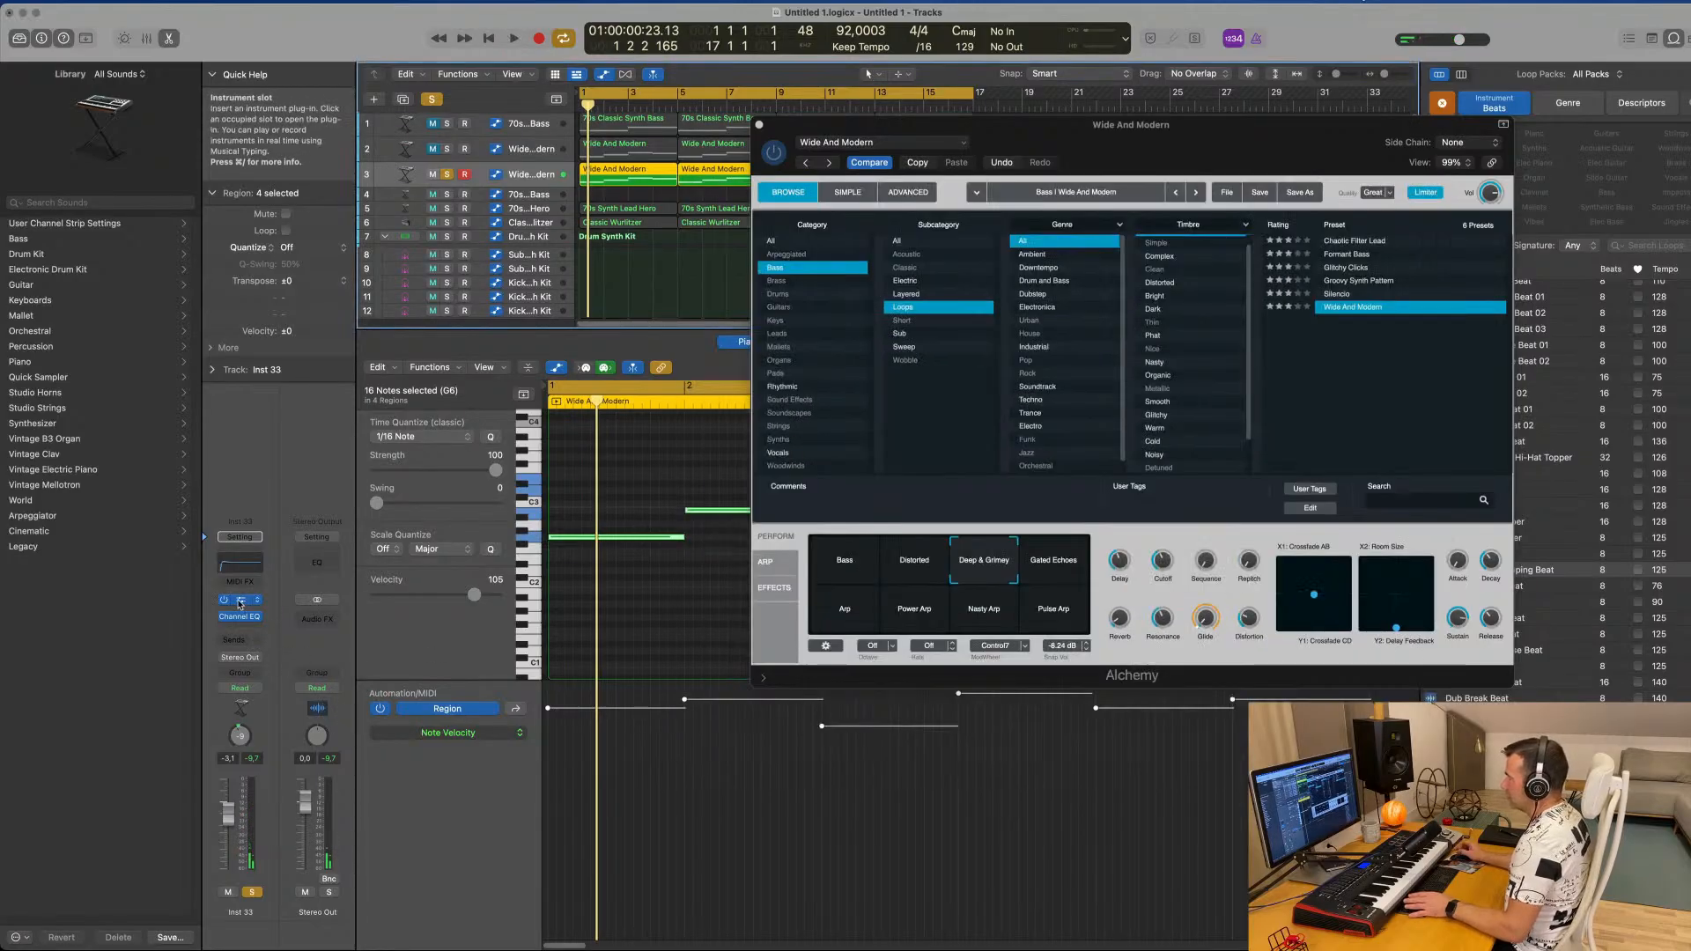
pyautogui.click(240, 602)
pyautogui.press('space')
# Audition Distorted in the duplicated track's Alchemy, choose the Arp snapshot instead, and turn the track's solo off.
pyautogui.click(850, 629)
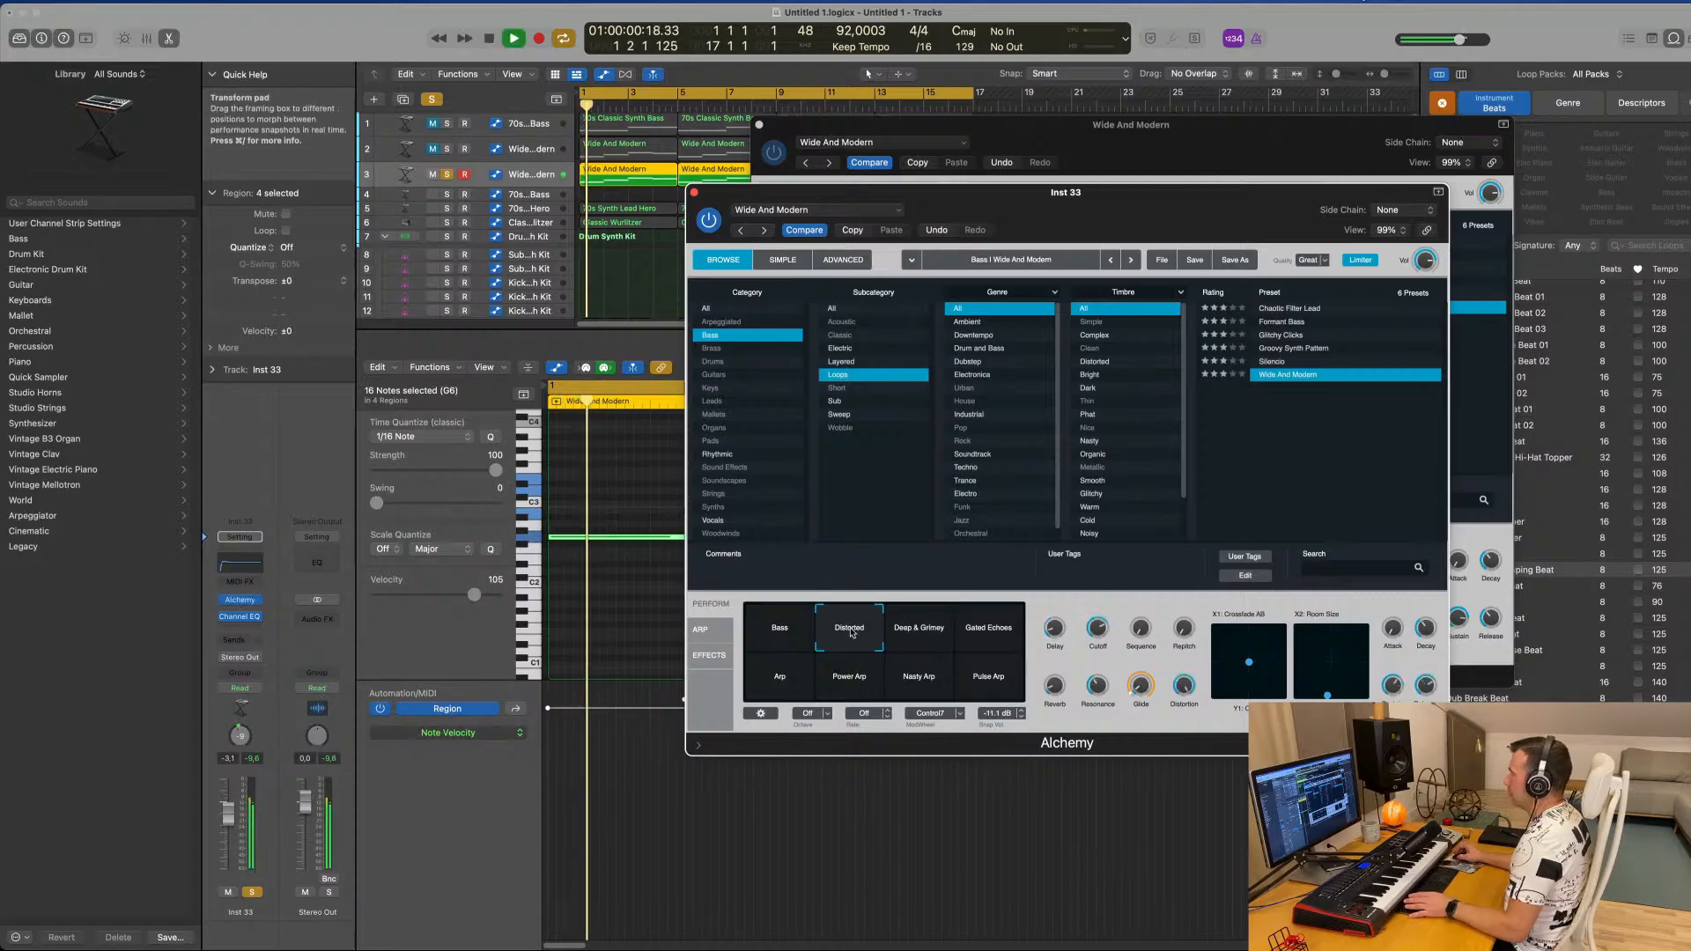
pyautogui.press('space')
pyautogui.click(784, 685)
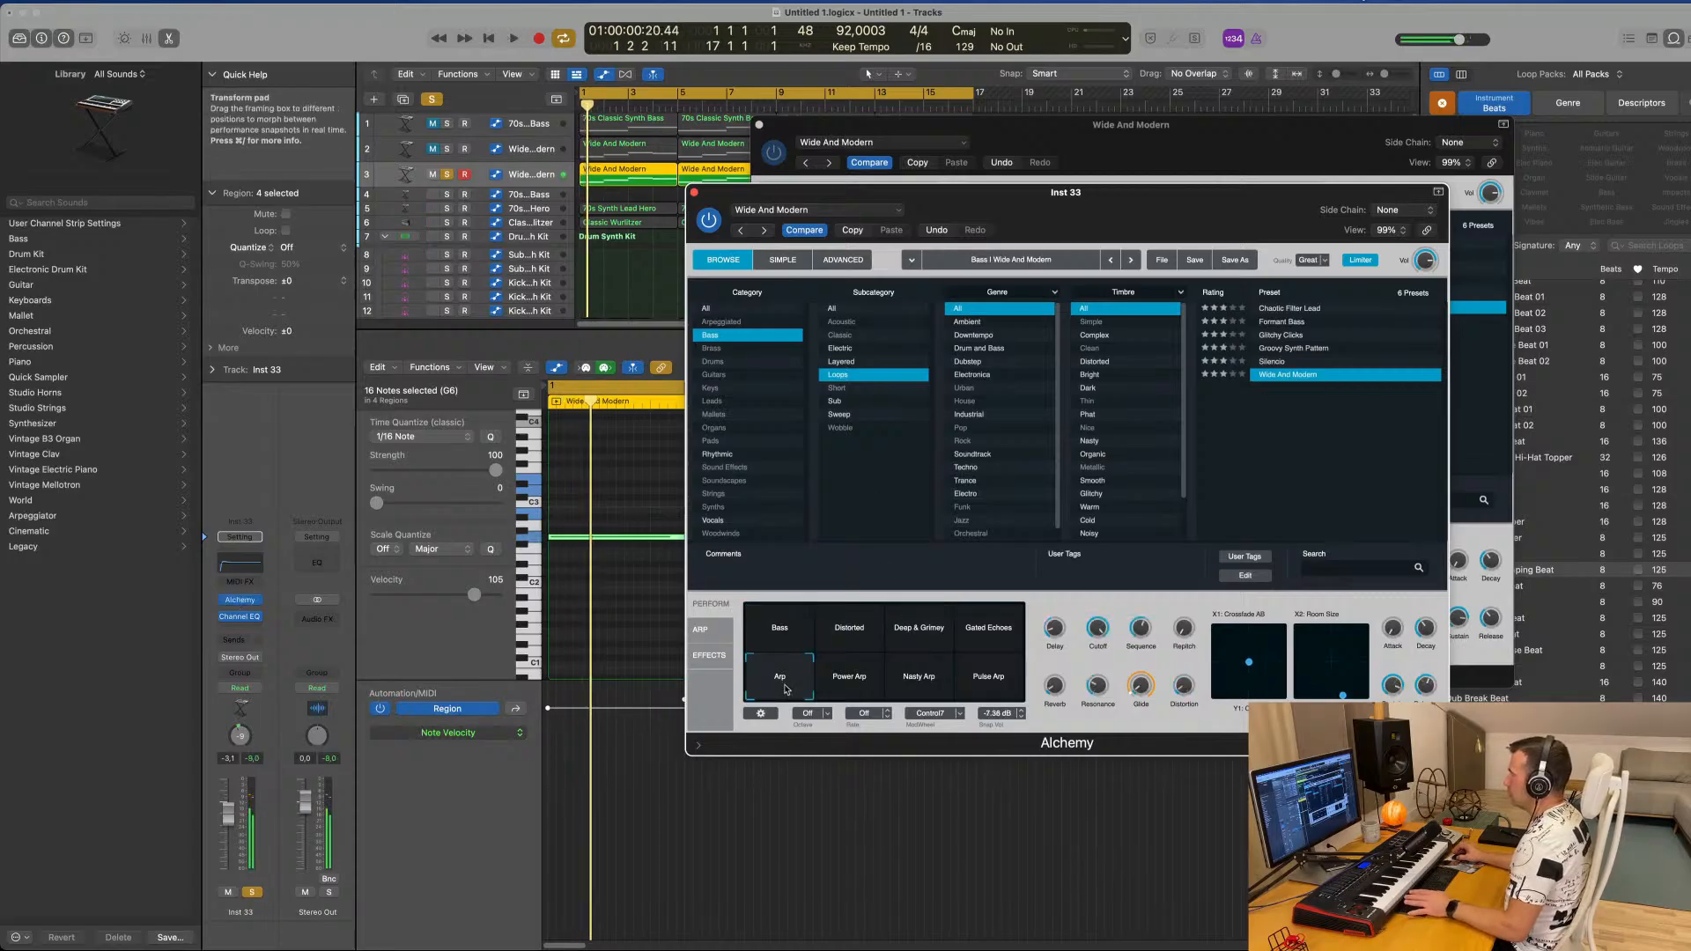
pyautogui.press('space')
pyautogui.moveTo(1065, 192); pyautogui.dragTo(1265, 207)
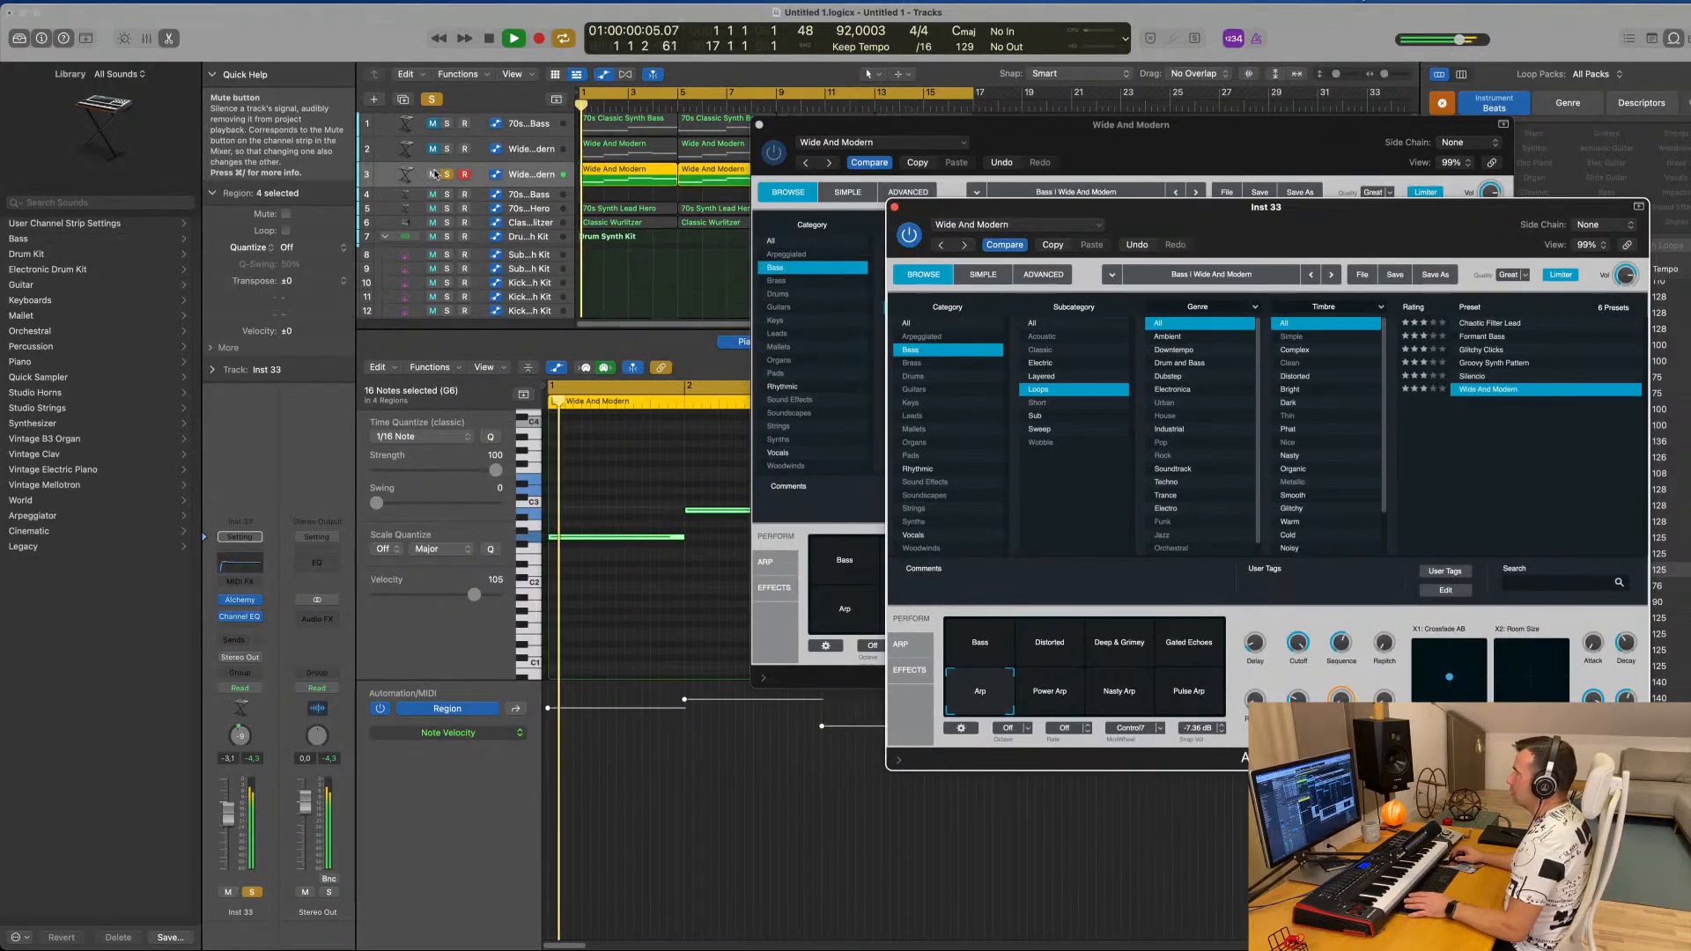
pyautogui.click(446, 173)
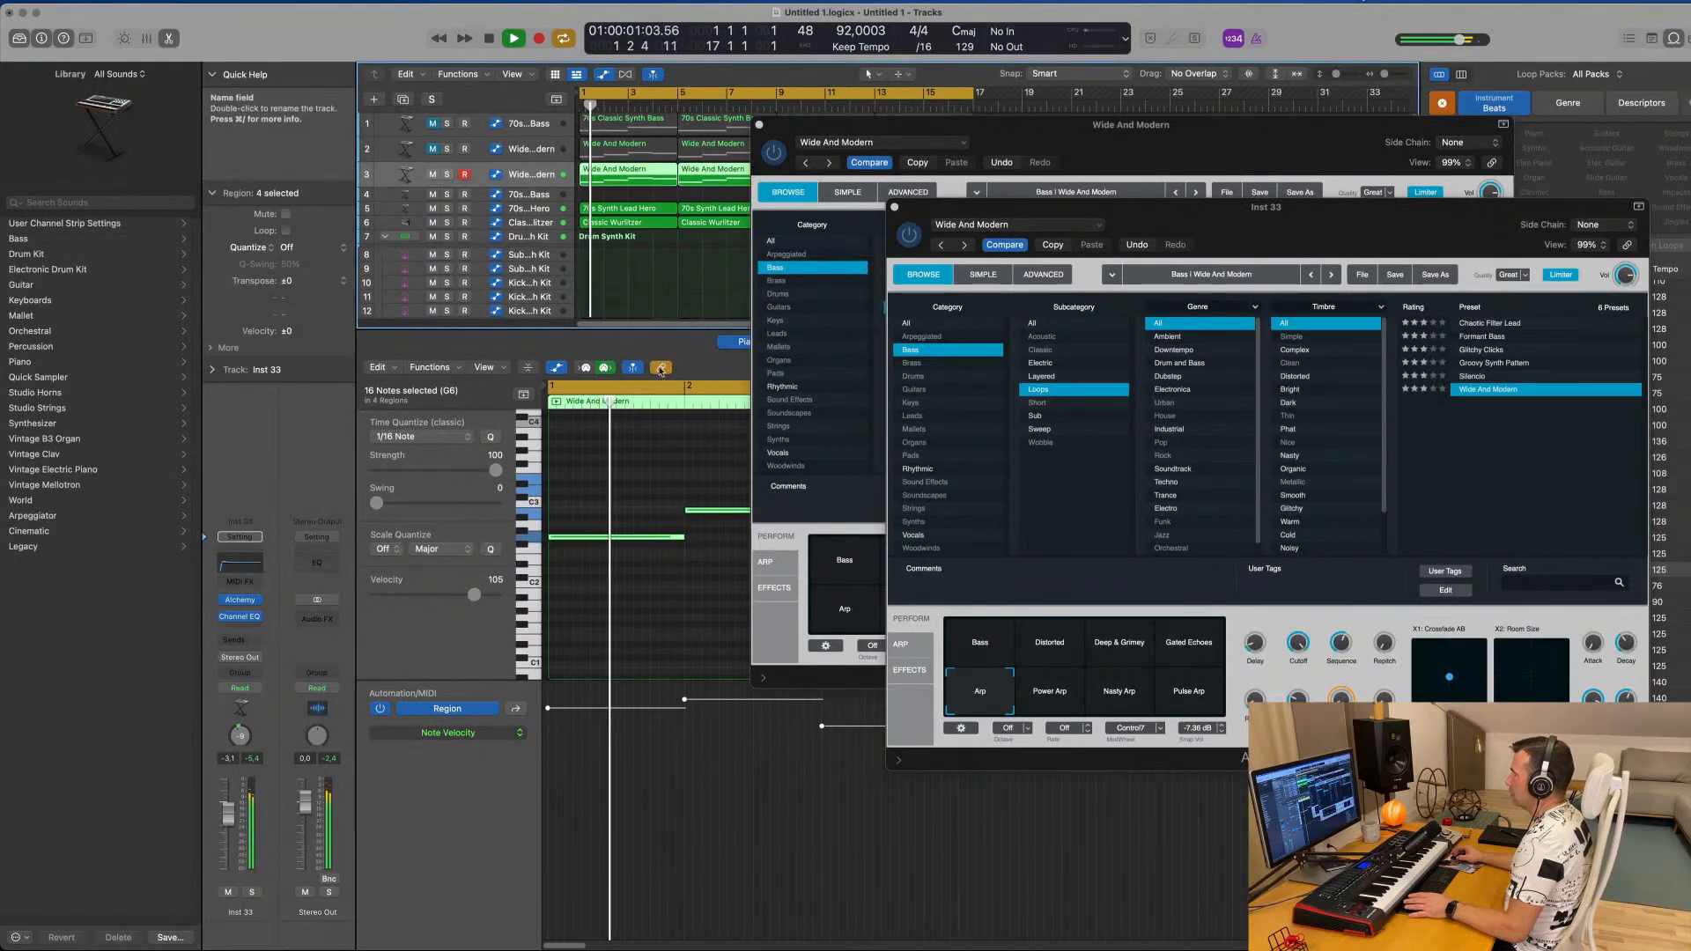
# Restart playback from the beginning and audition the Gated Echoes snapshot in the duplicated track's Alchemy.
pyautogui.moveTo(1004, 208); pyautogui.dragTo(1130, 157)
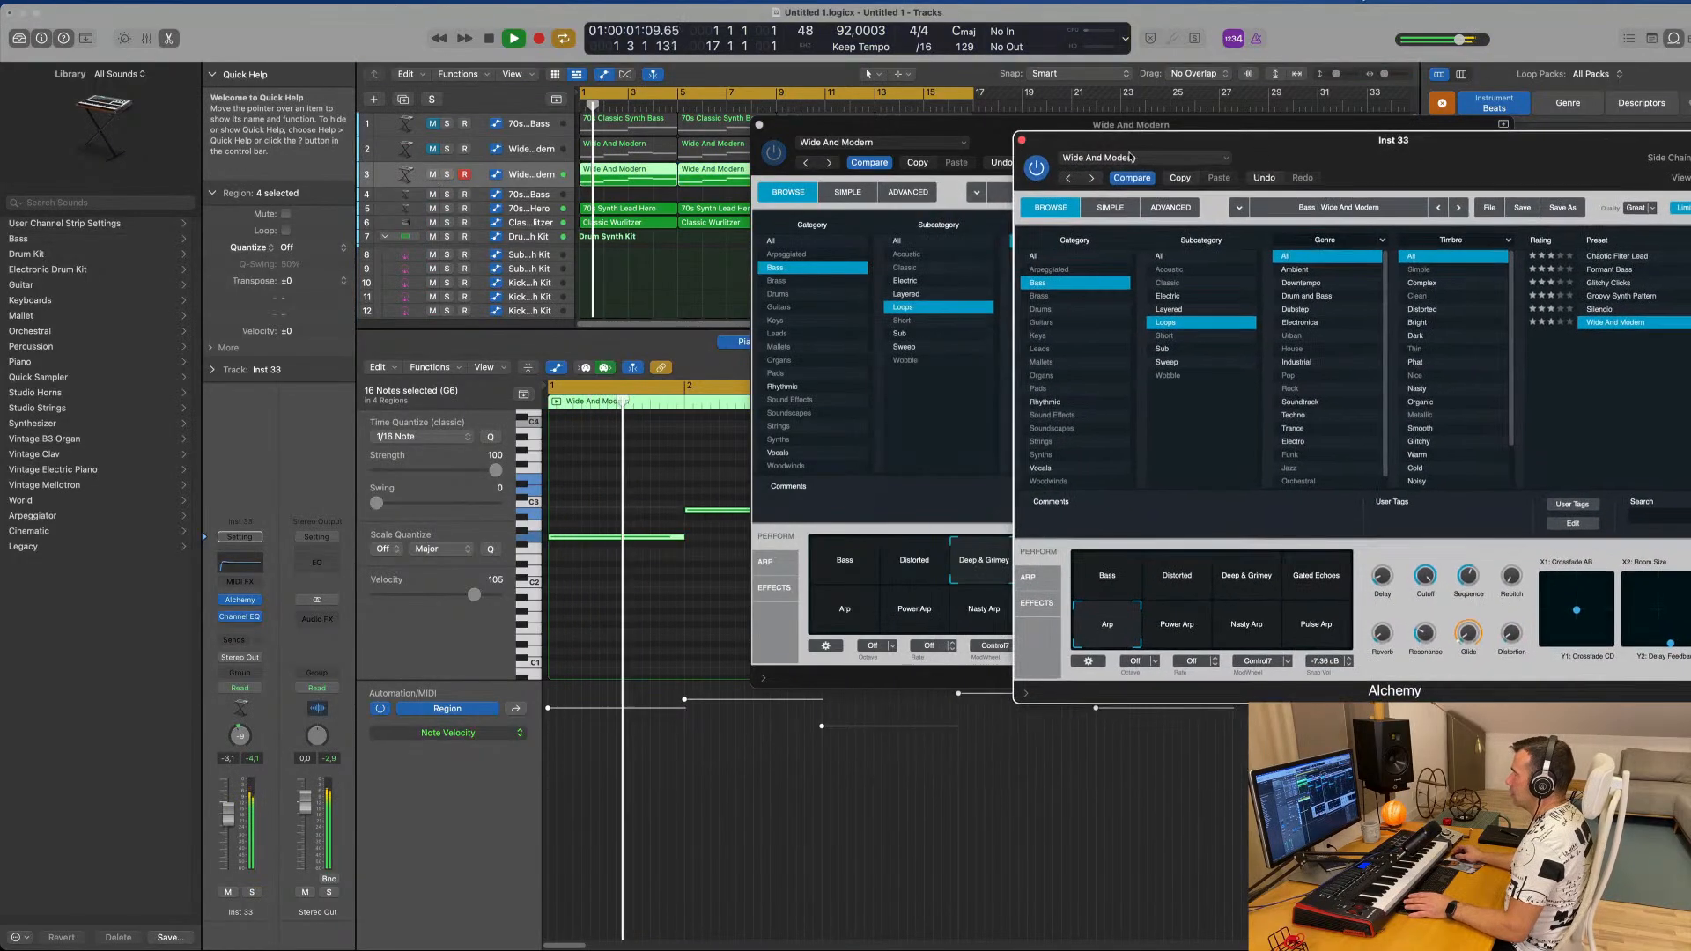
pyautogui.press('space')
pyautogui.click(644, 172)
pyautogui.press('space')
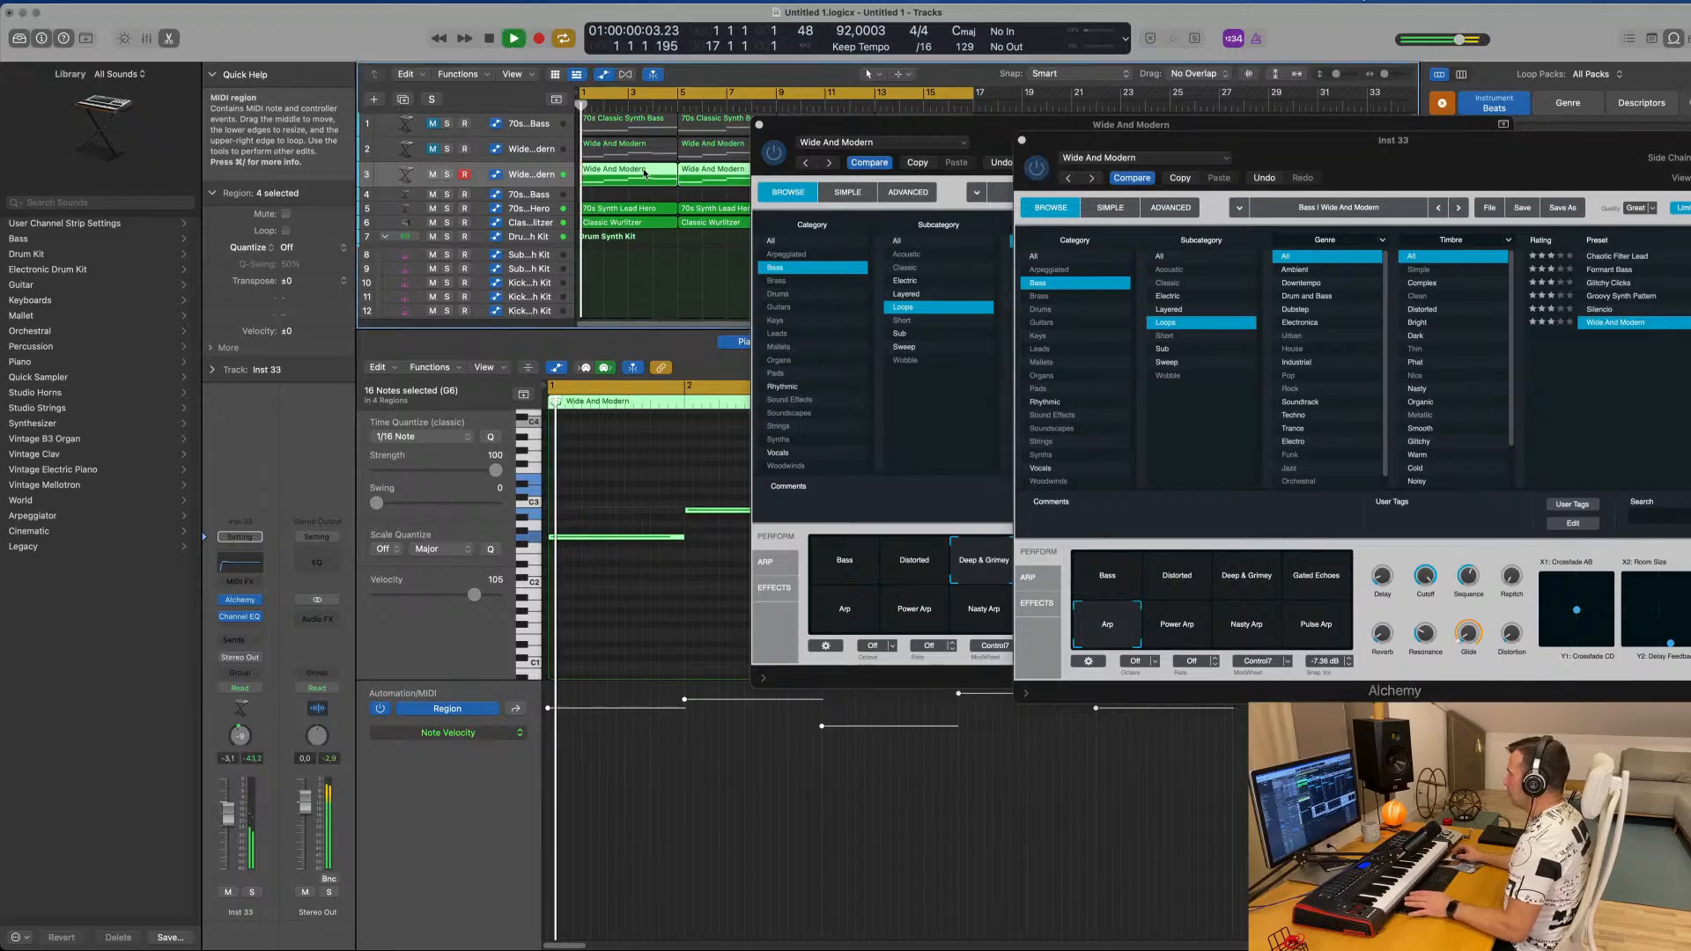
pyautogui.moveTo(1287, 159); pyautogui.dragTo(802, 219)
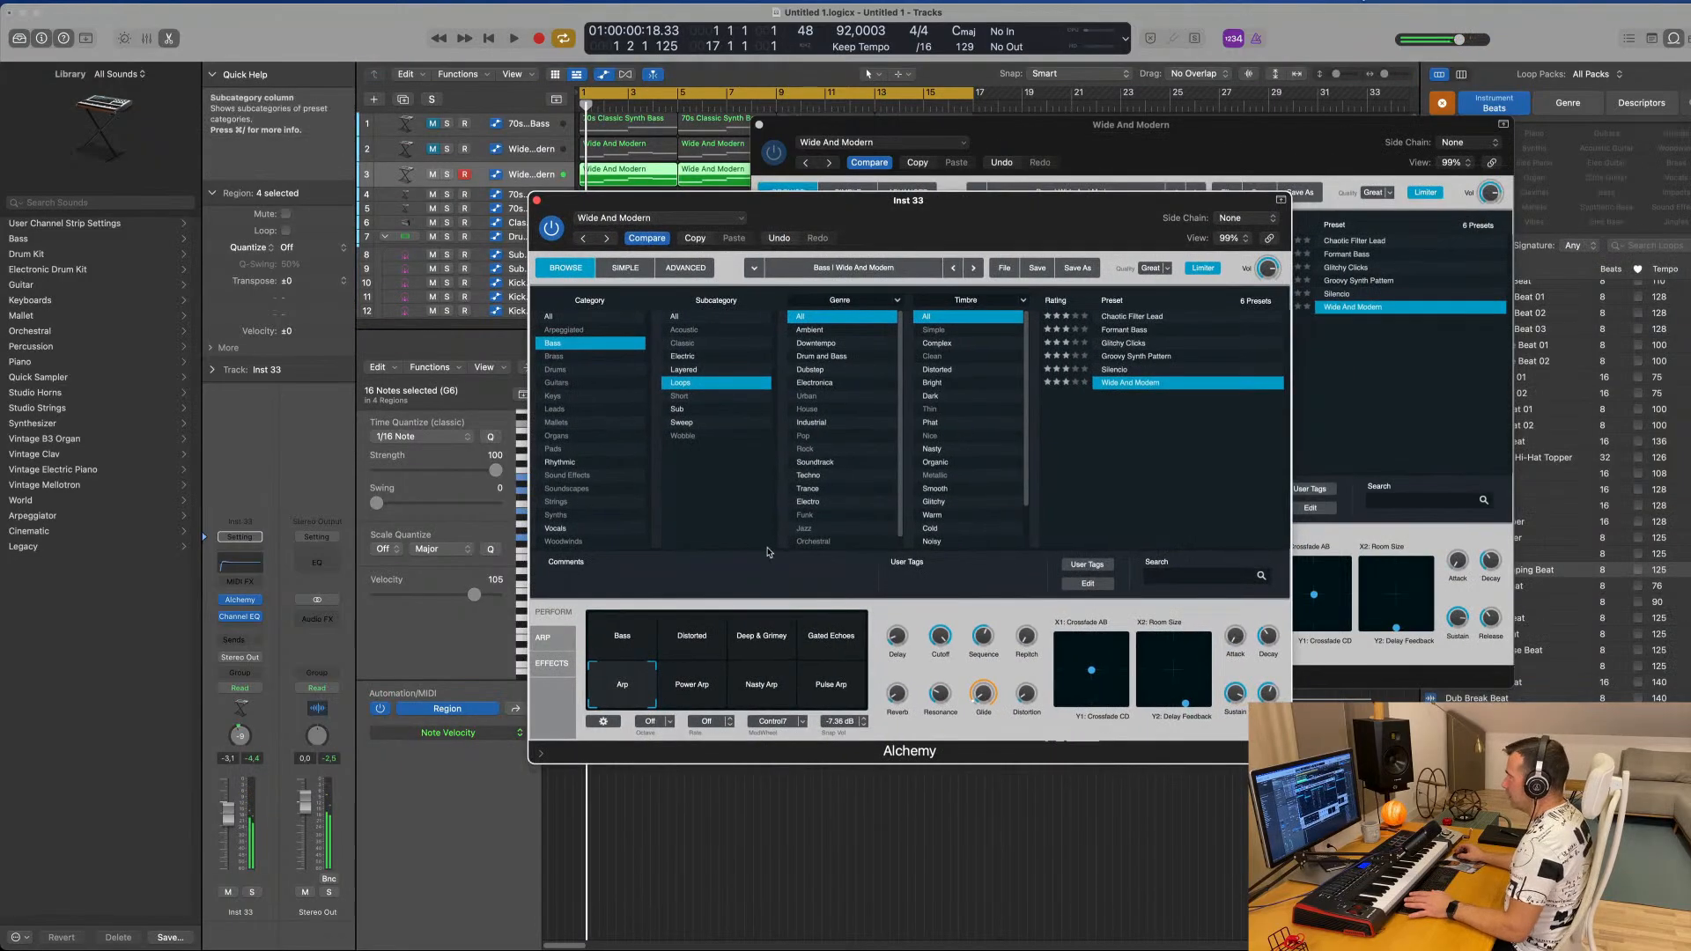
pyautogui.click(841, 634)
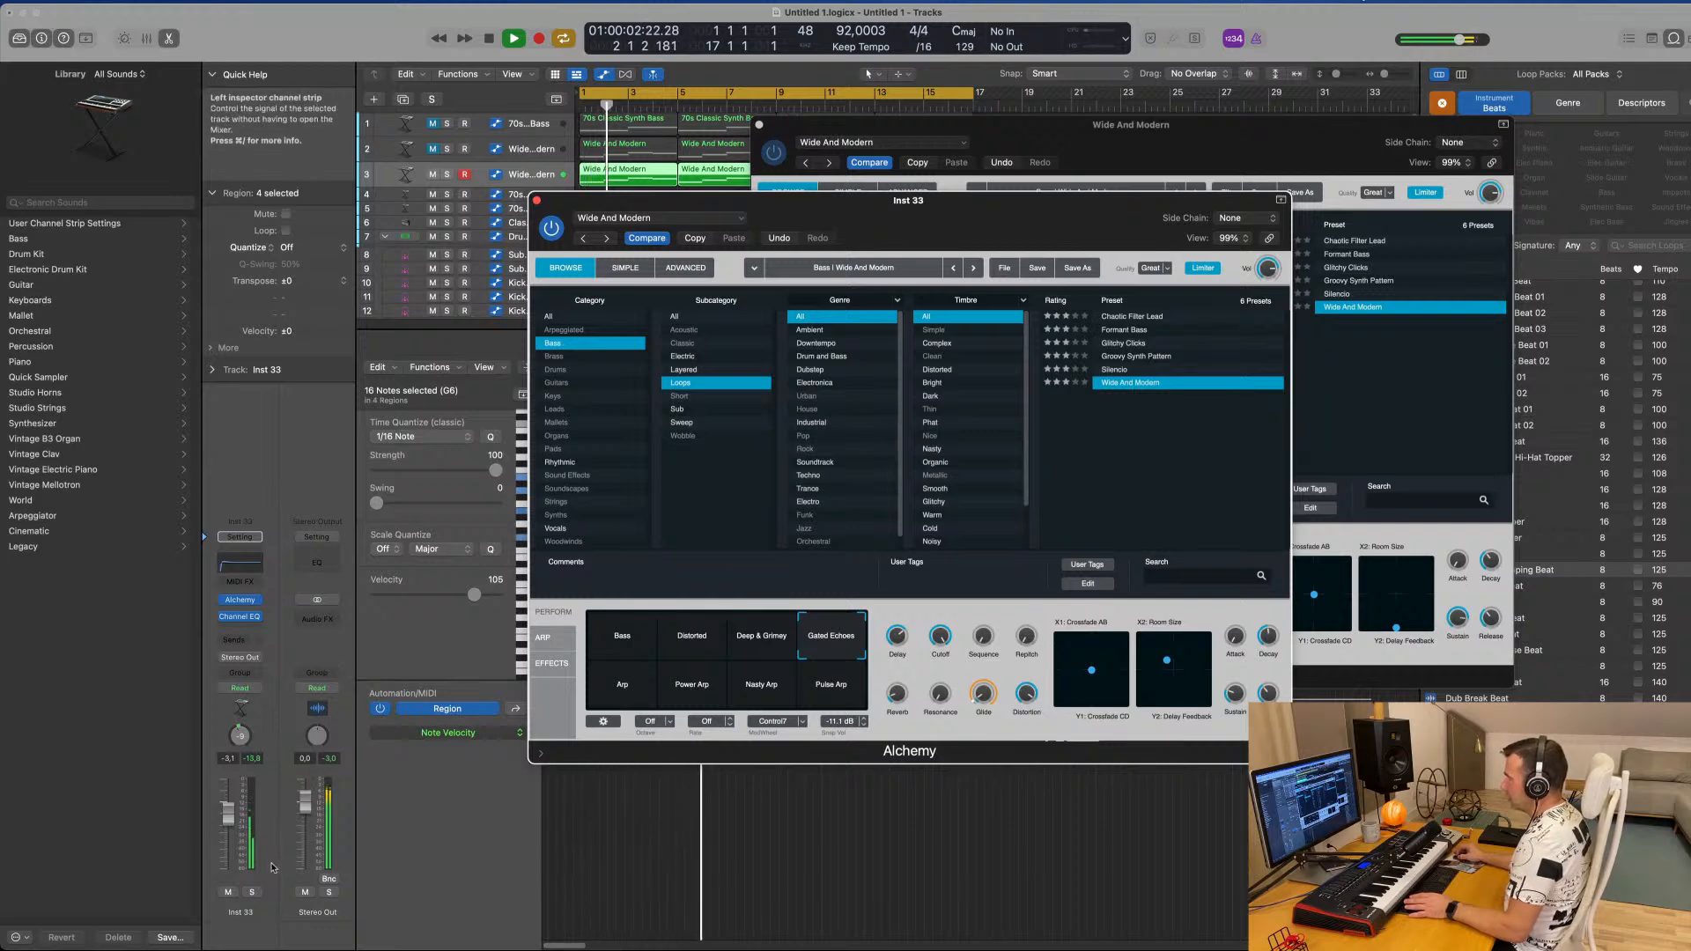
# Solo the duplicated track, try the Pulse Arp snapshot from the start of the song, and turn the solo off.
pyautogui.click(253, 893)
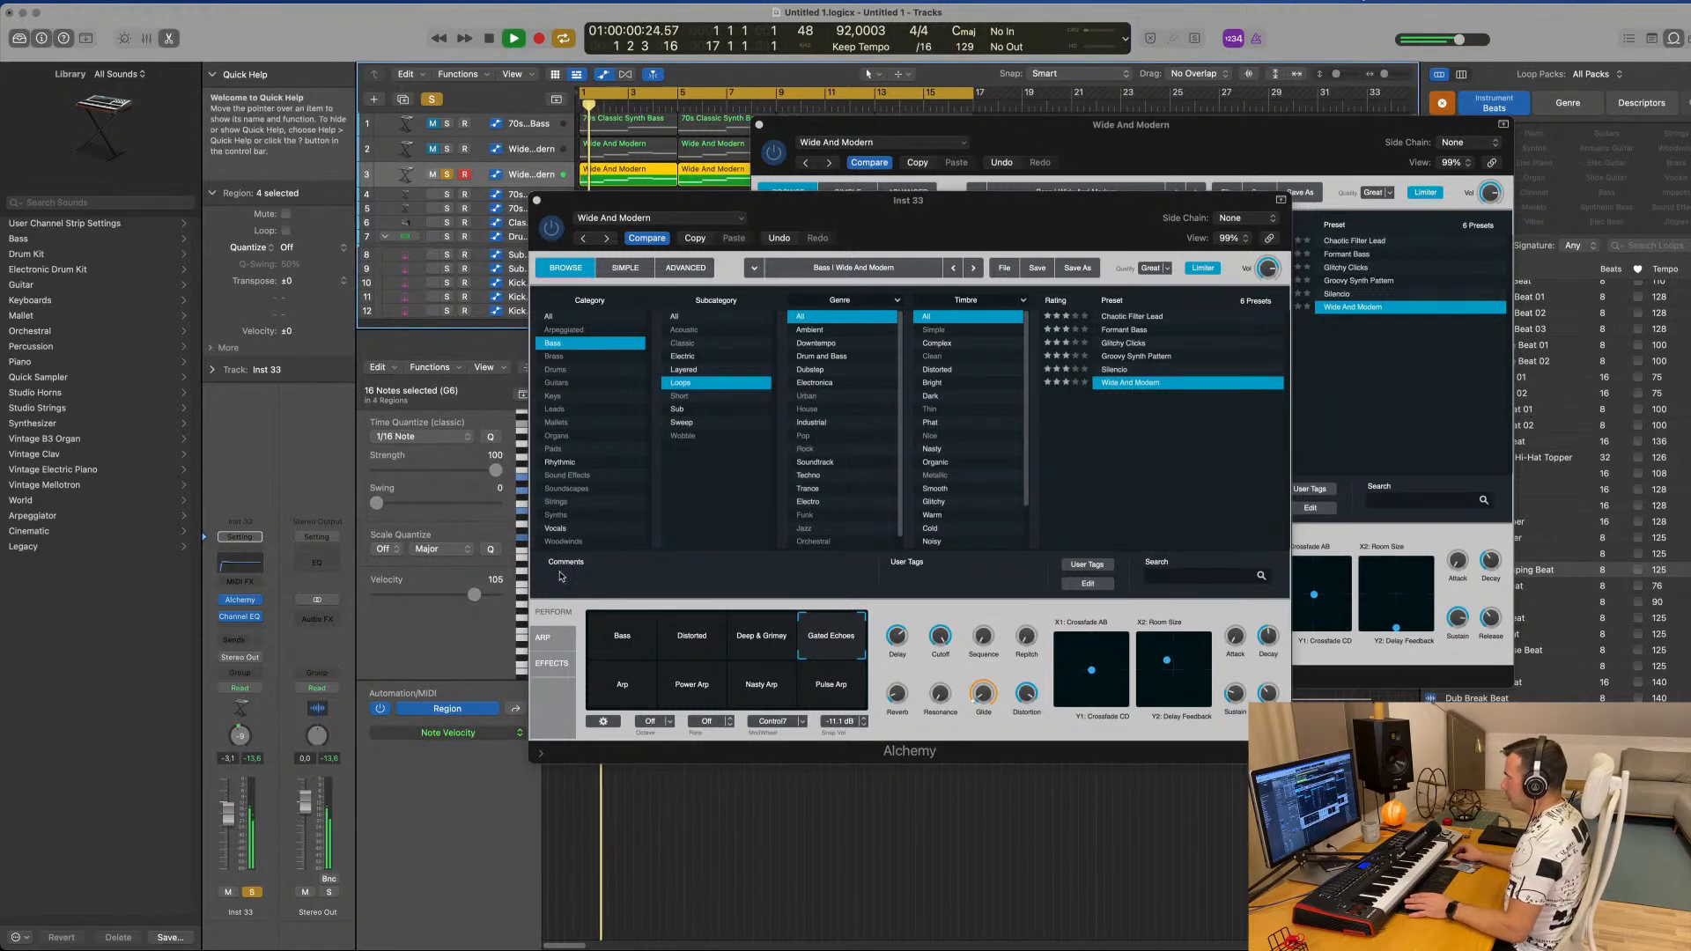
pyautogui.click(832, 695)
pyautogui.press('Return')
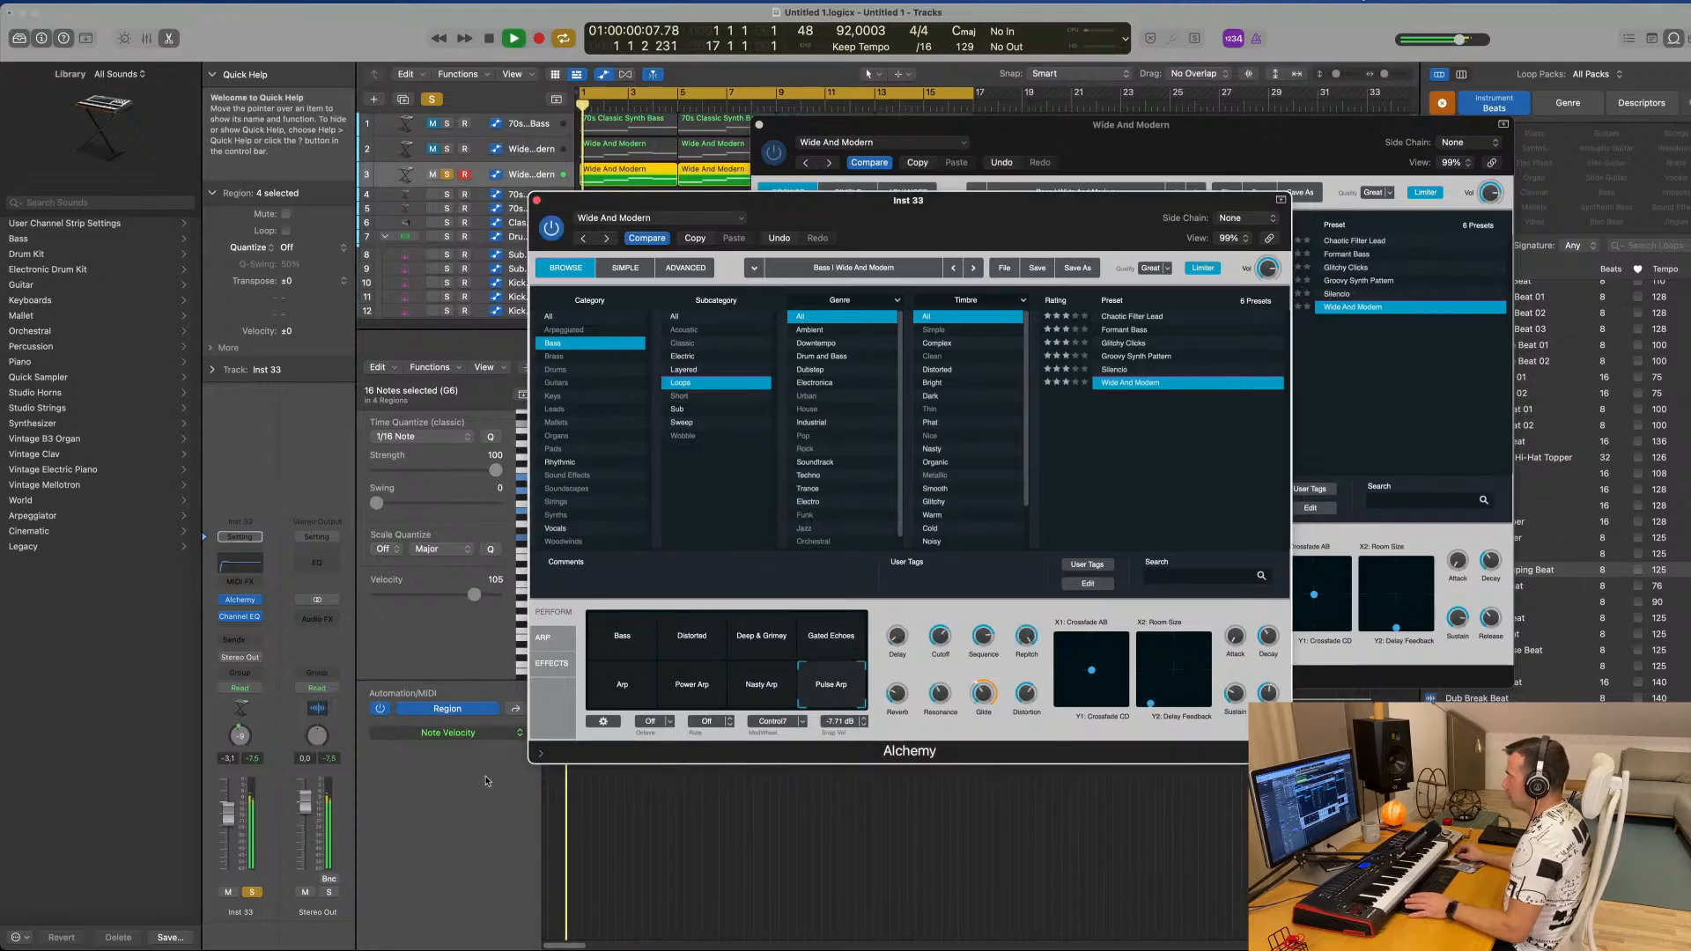
pyautogui.click(252, 892)
pyautogui.press('space')
pyautogui.press('space')
pyautogui.moveTo(962, 220); pyautogui.dragTo(1313, 187)
pyautogui.press('space')
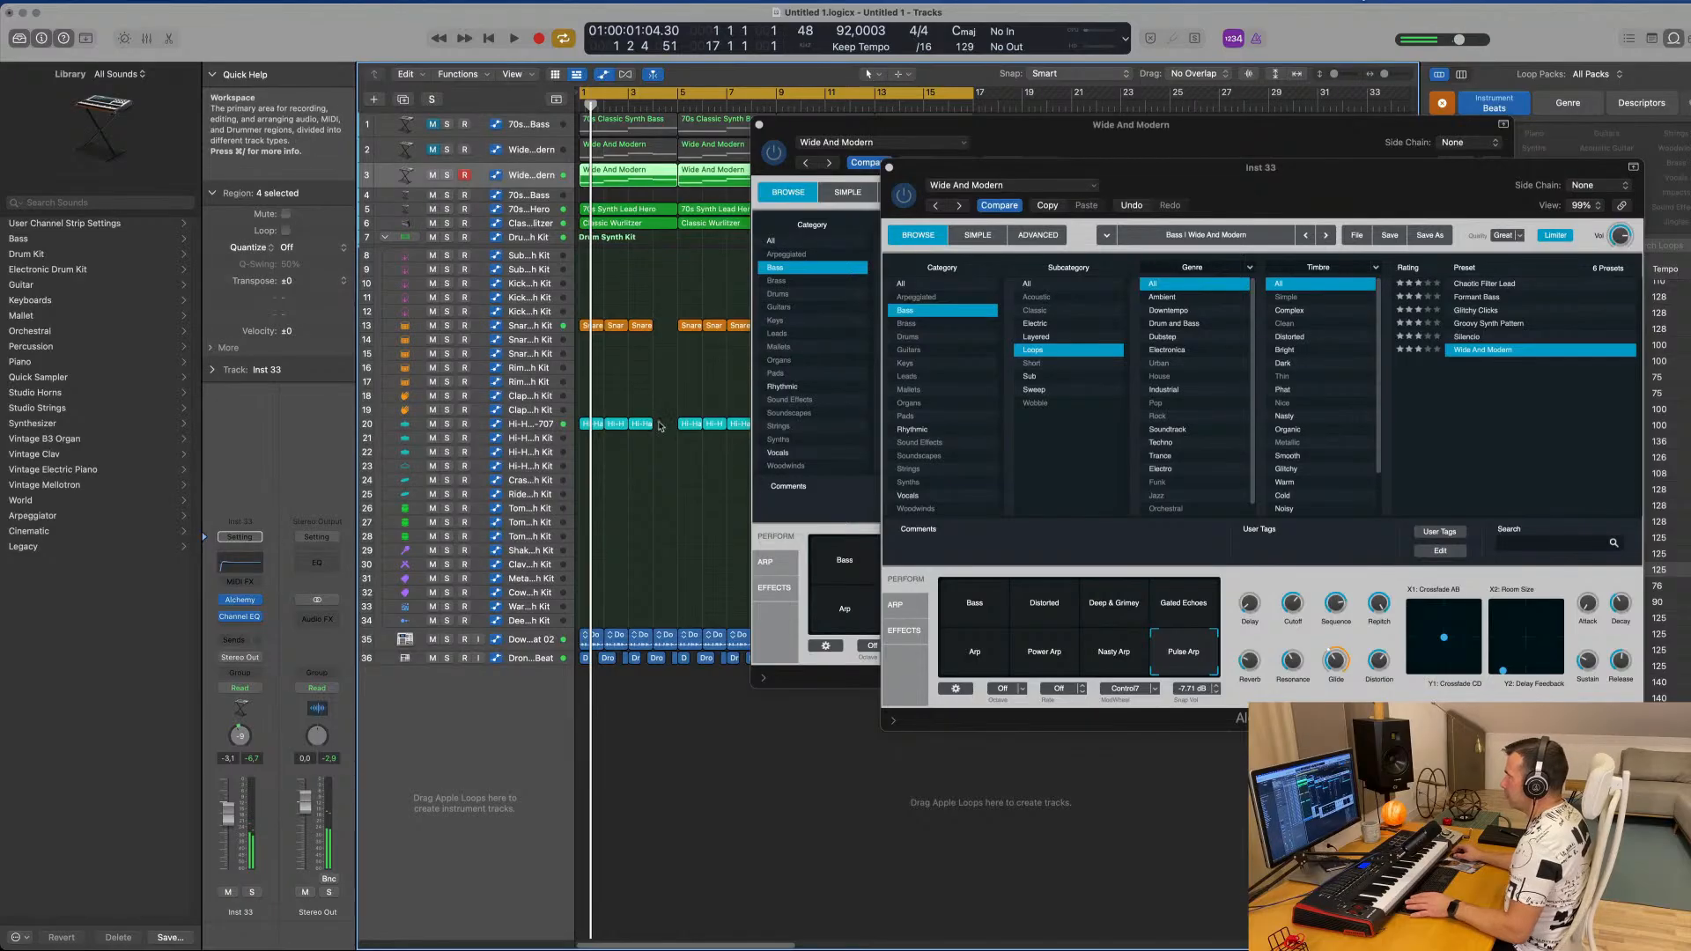
# Open the duplicated track's first Wide And Modern region in the Piano Roll and play it.
pyautogui.doubleClick(654, 173)
pyautogui.scroll(3, 664, 650)
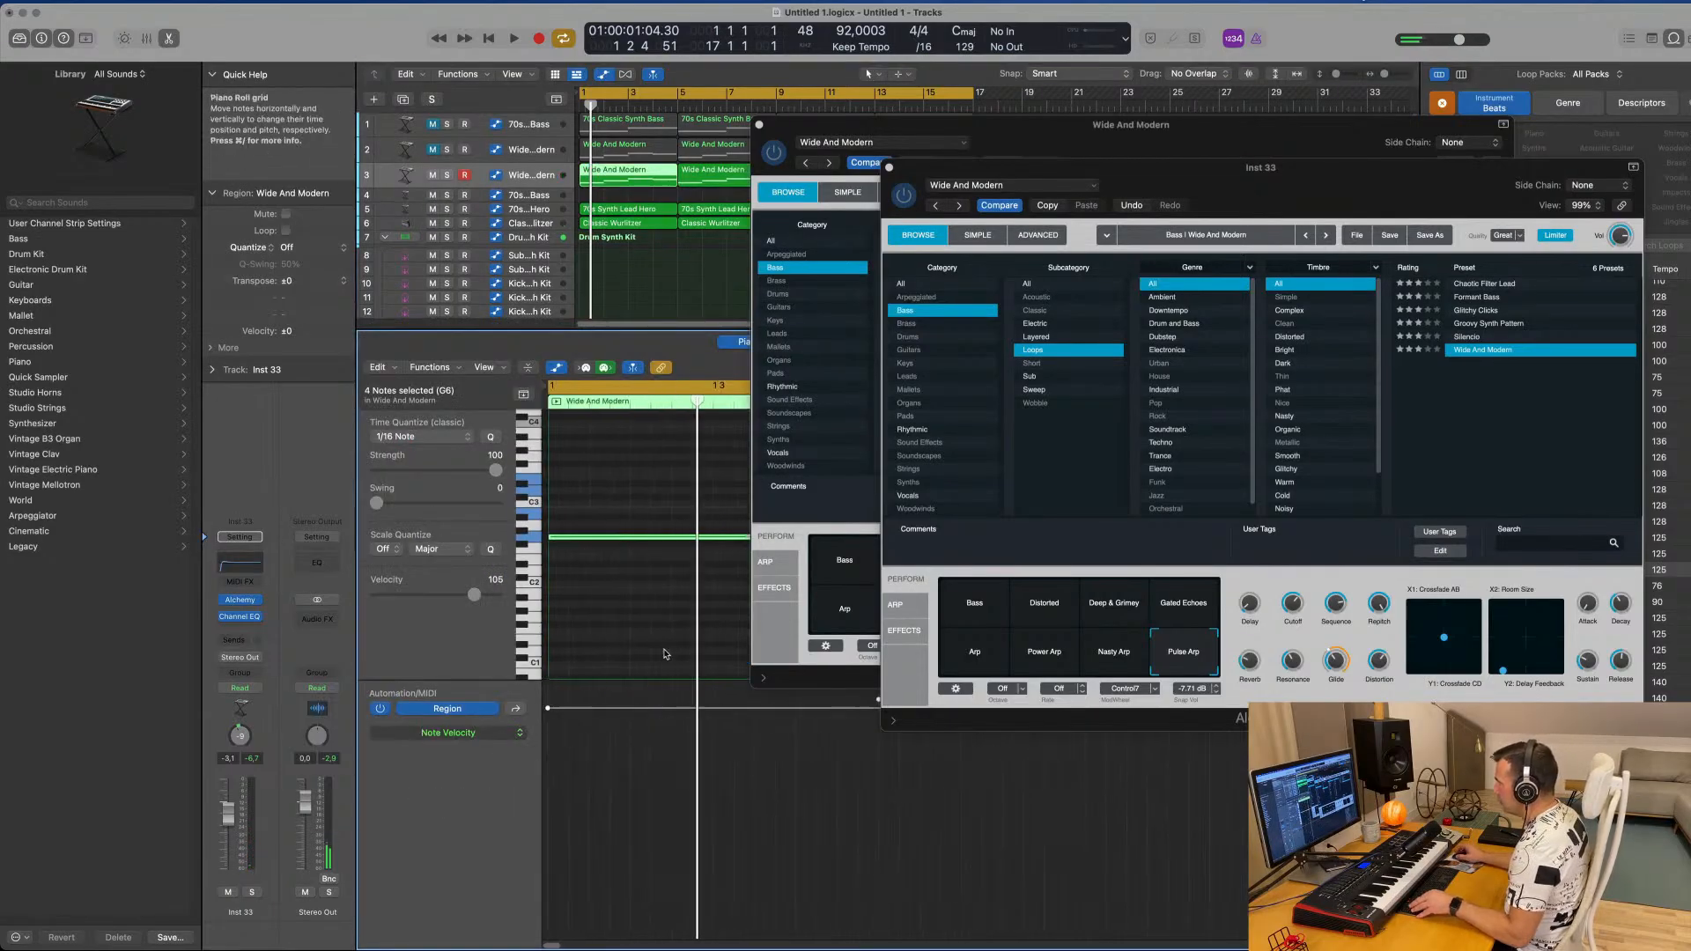
pyautogui.press('space')
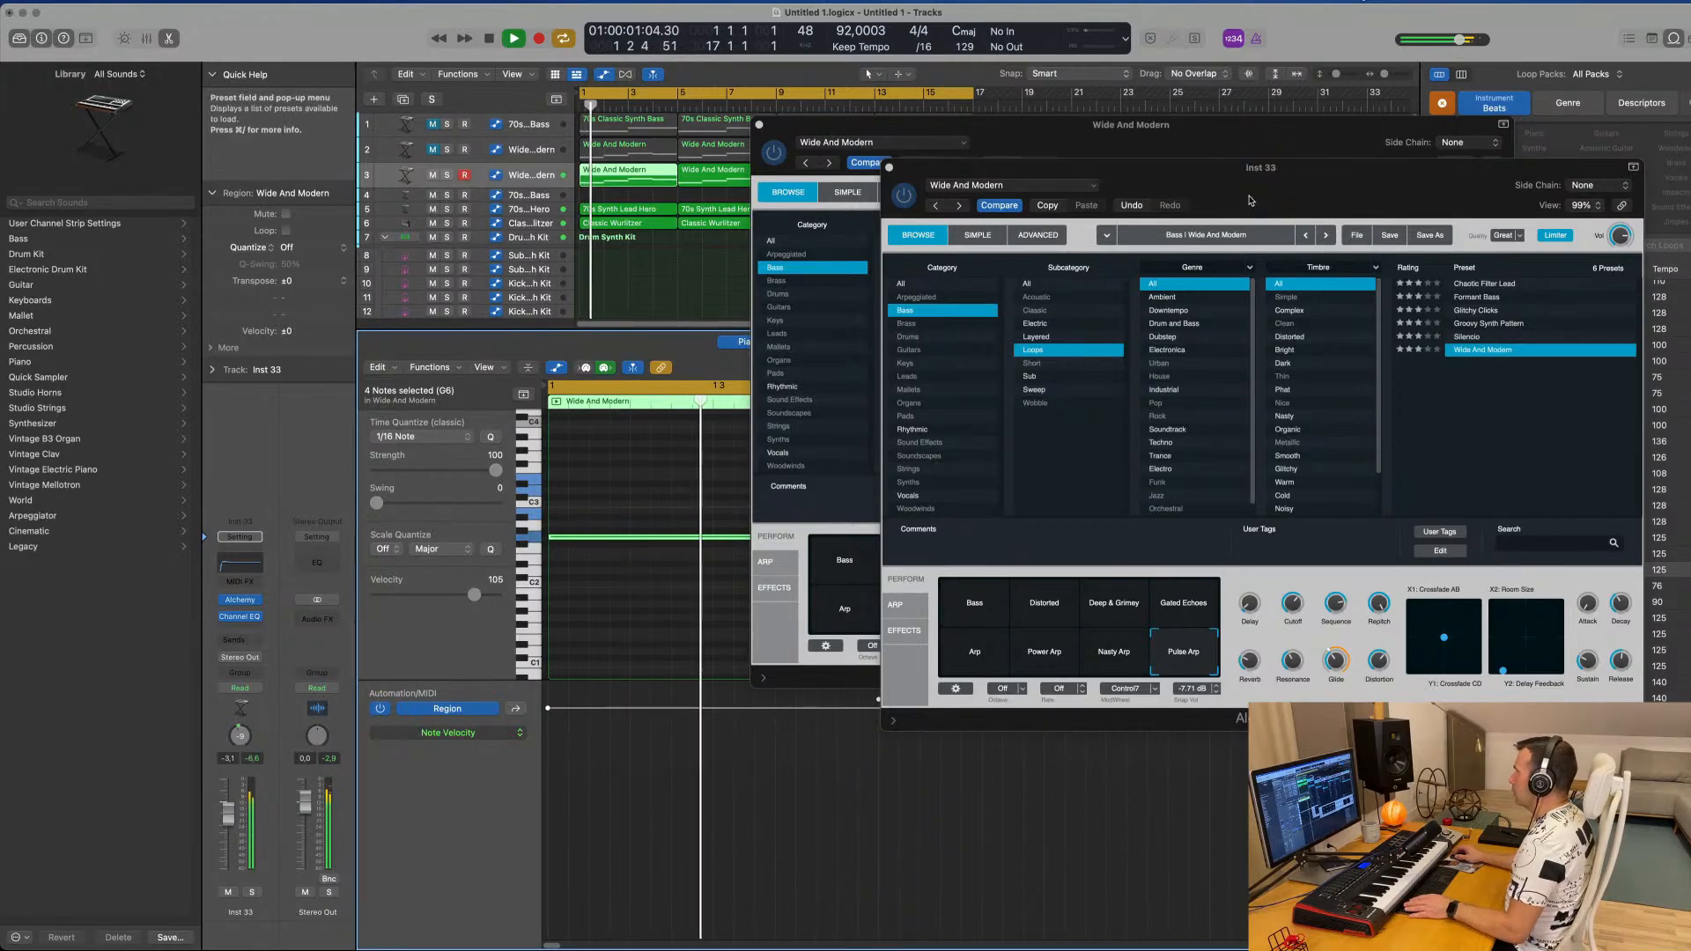
# Move the overlapping Alchemy windows apart and close both of them.
pyautogui.moveTo(1244, 201); pyautogui.dragTo(1027, 430)
pyautogui.moveTo(1090, 135); pyautogui.dragTo(1396, 148)
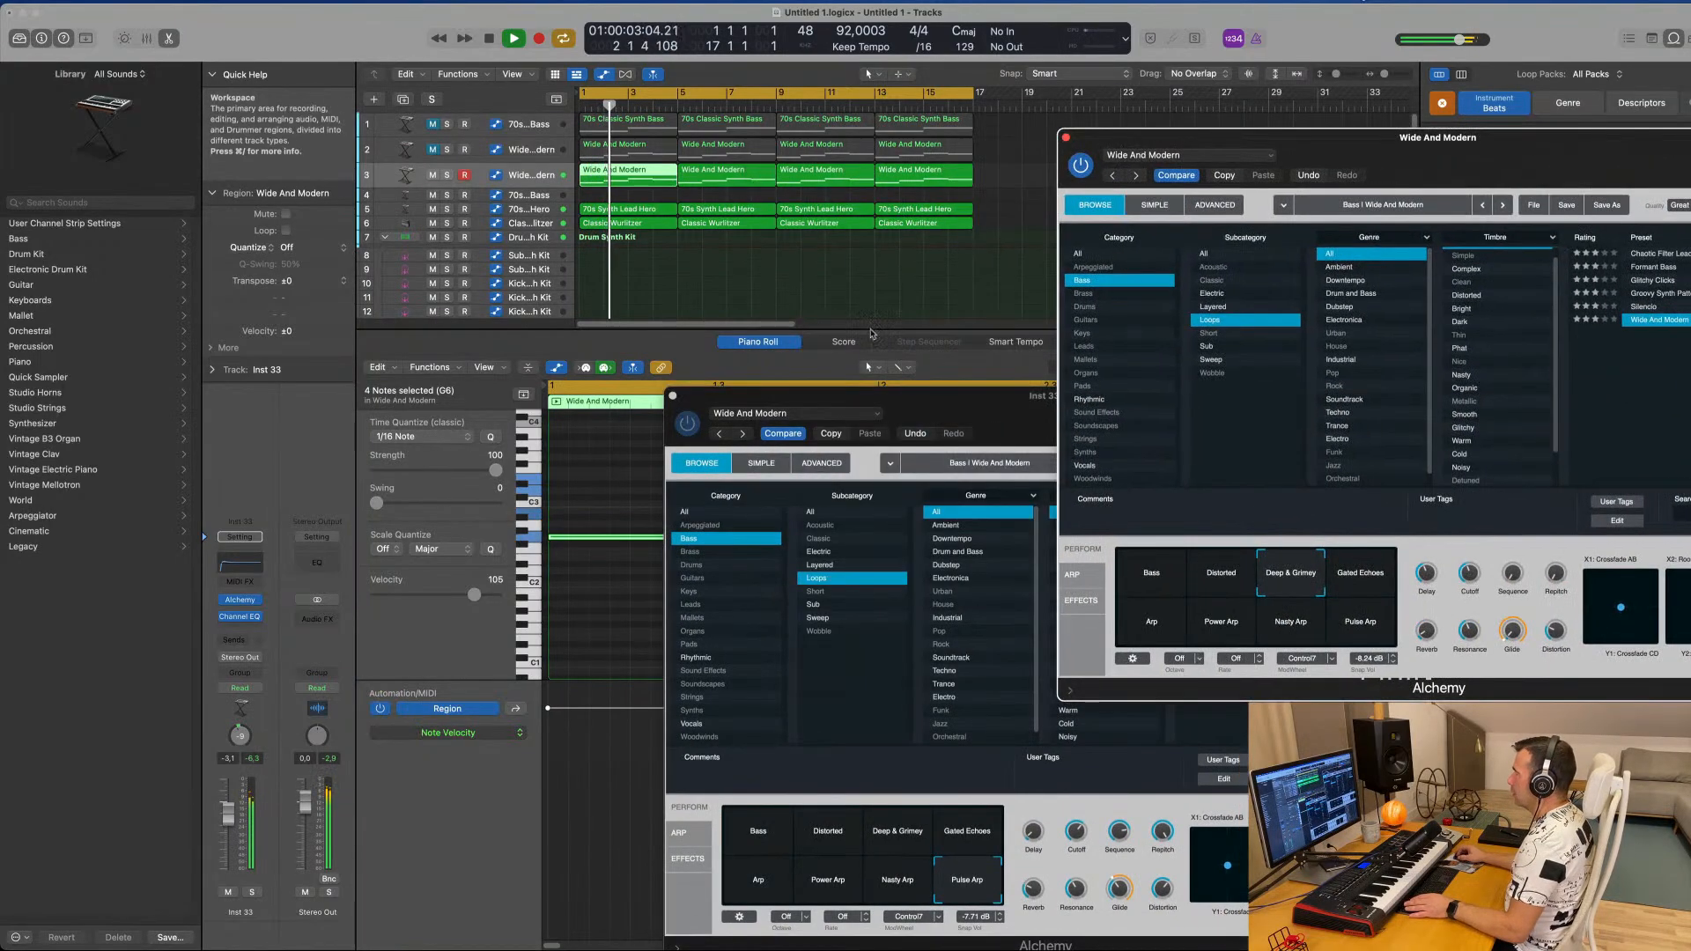
pyautogui.moveTo(925, 408); pyautogui.dragTo(813, 273)
pyautogui.click(559, 261)
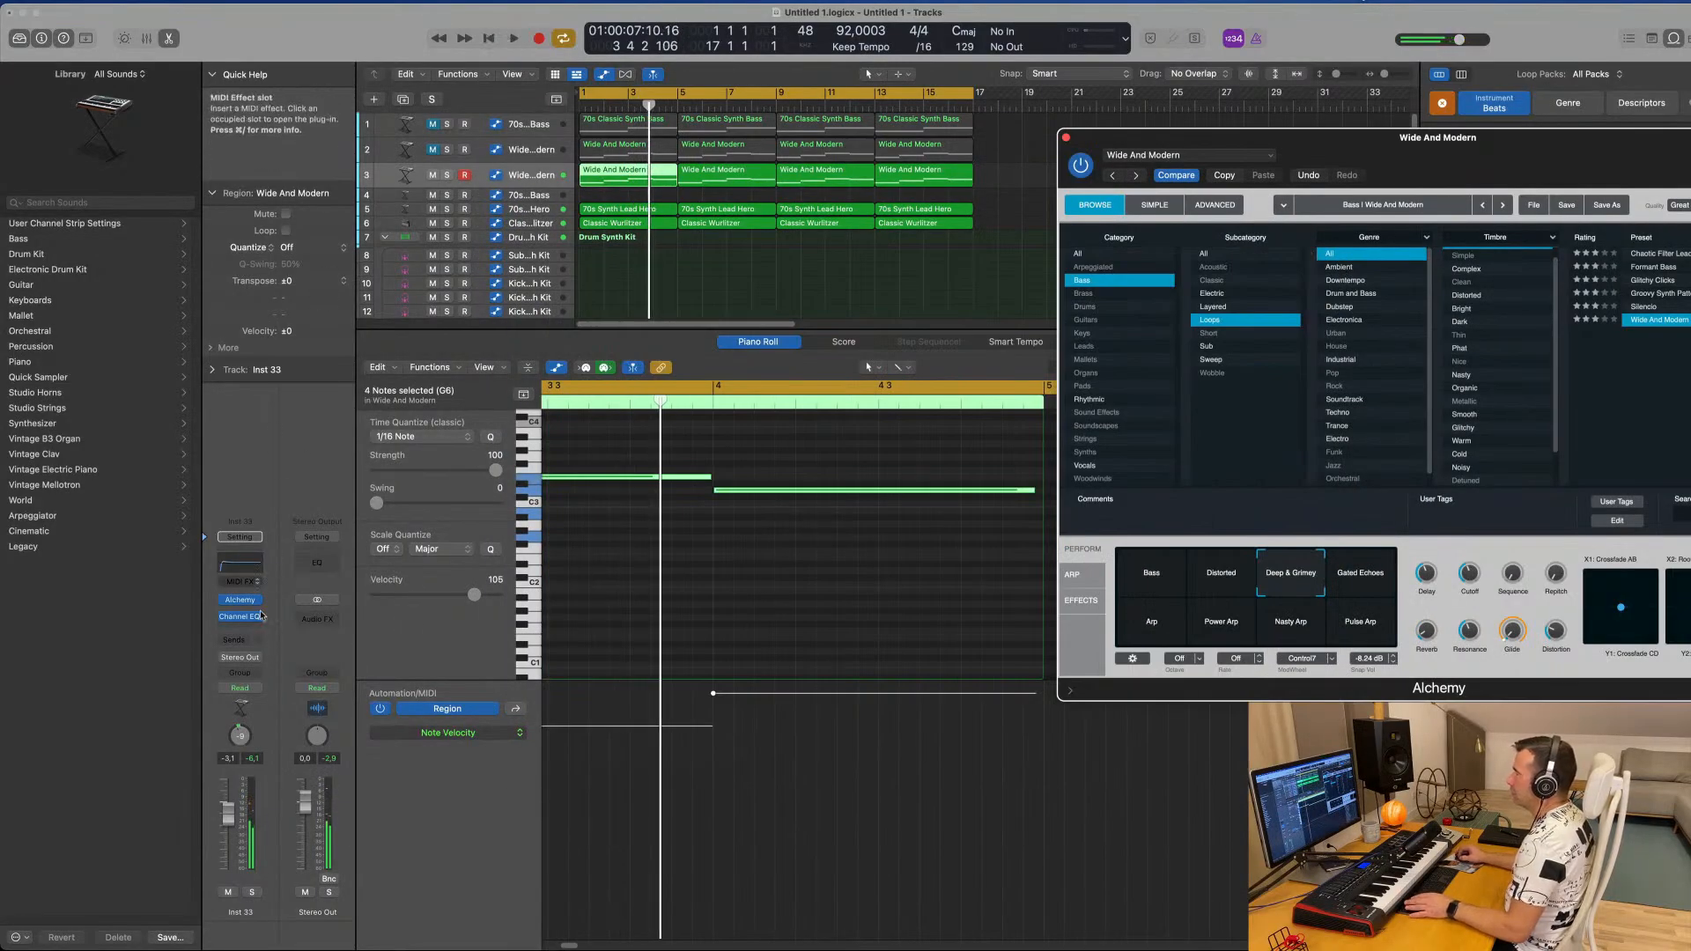
pyautogui.moveTo(1248, 134); pyautogui.dragTo(850, 191)
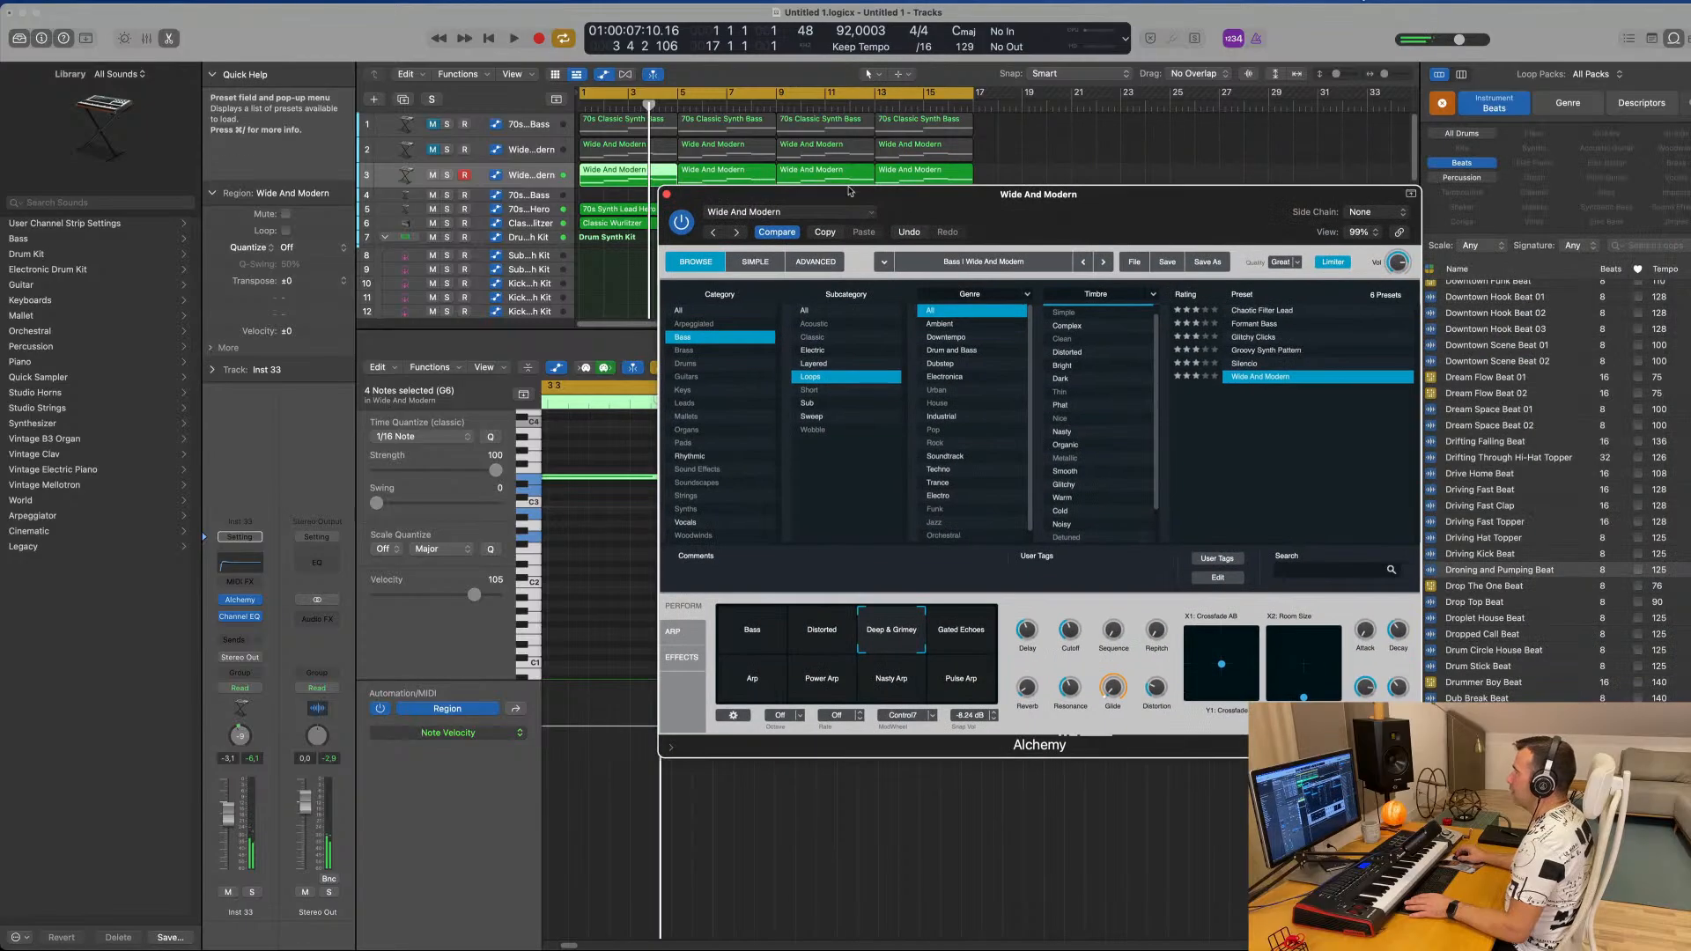
pyautogui.click(667, 195)
# Reopen the duplicated track's Alchemy, audition Gated Echoes and Distorted during playback, and choose the Bass snapshot.
pyautogui.click(530, 173)
pyautogui.hotkey('shift', 'space')
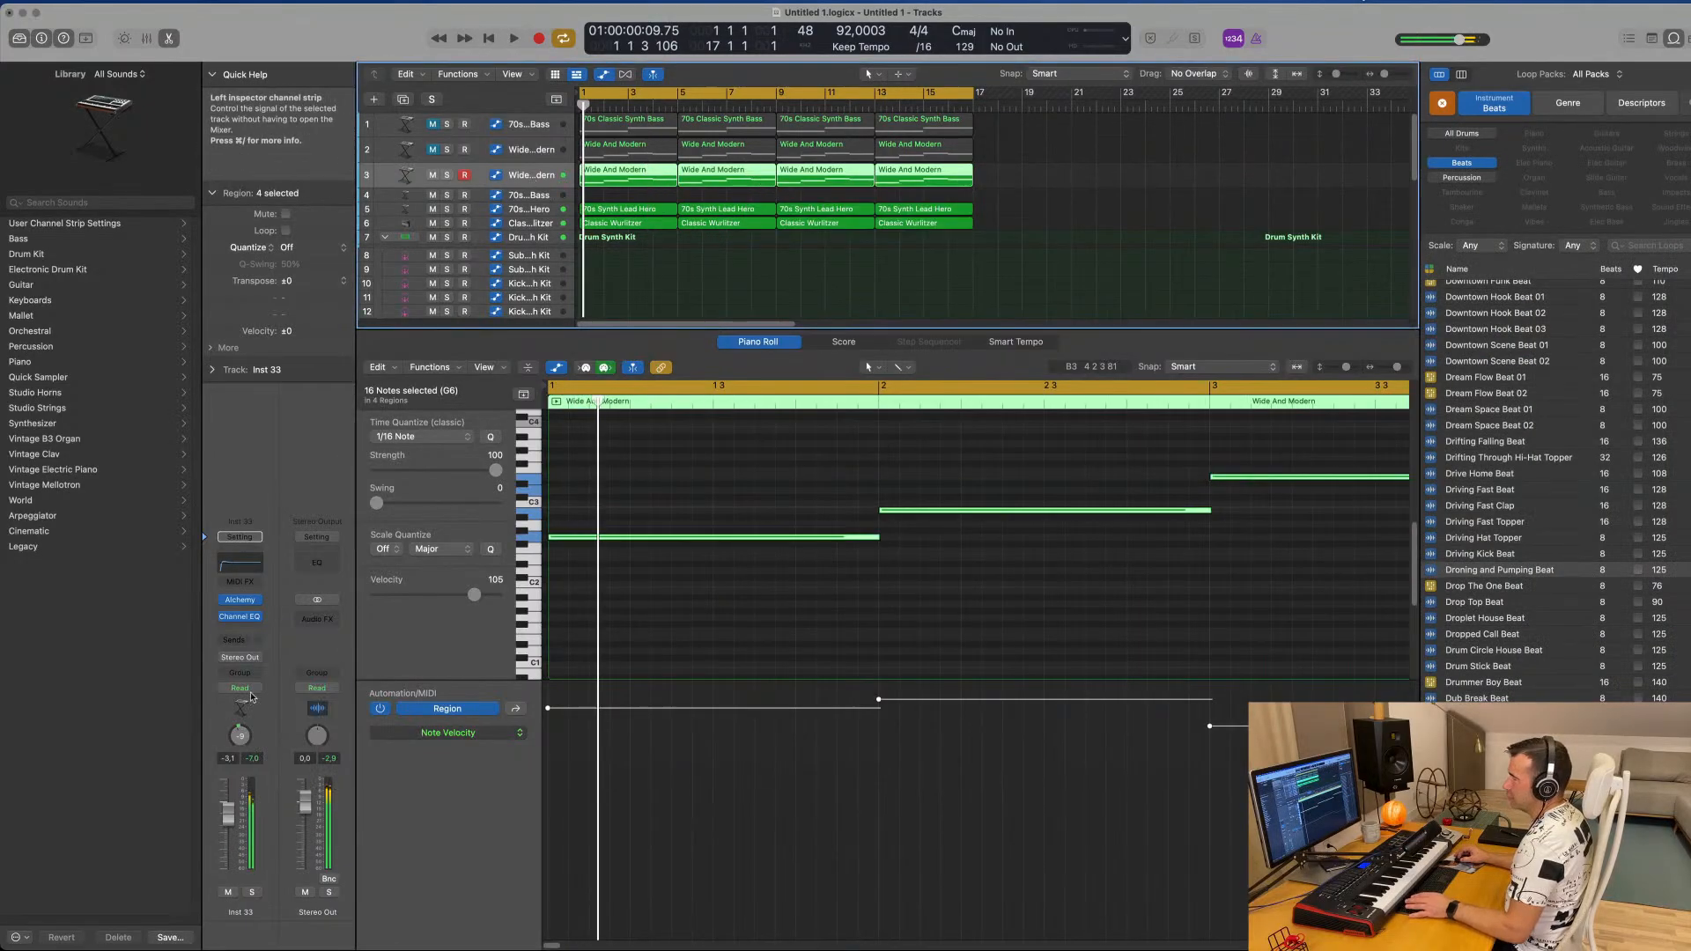
pyautogui.click(243, 602)
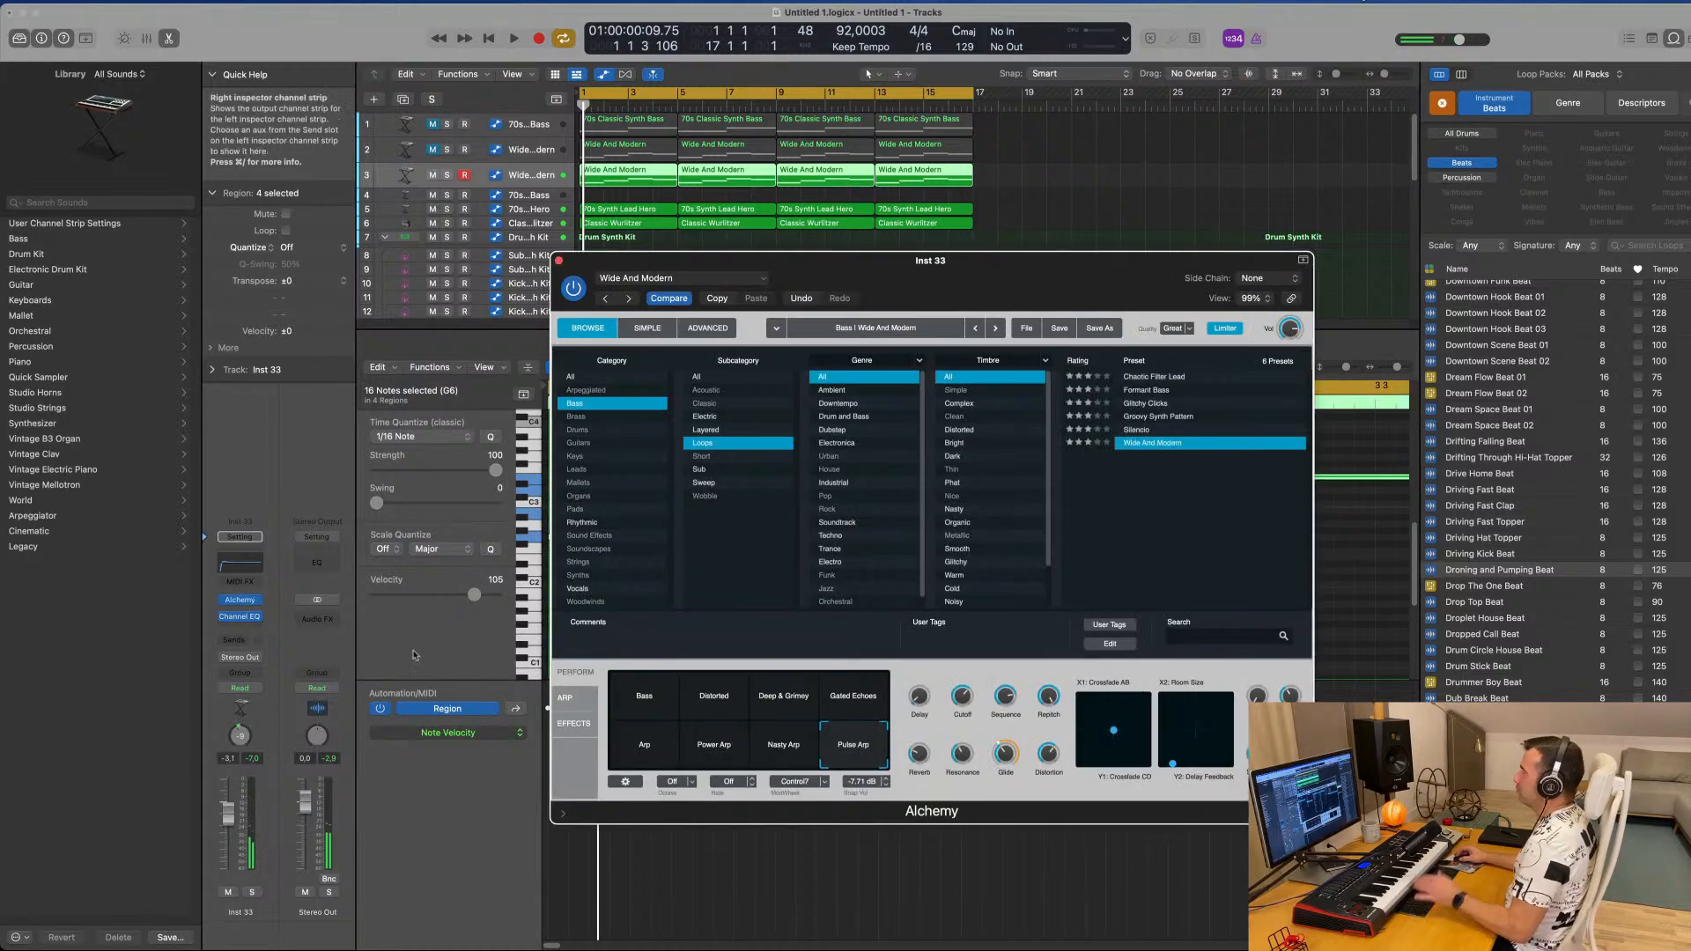
pyautogui.click(855, 696)
pyautogui.press('space')
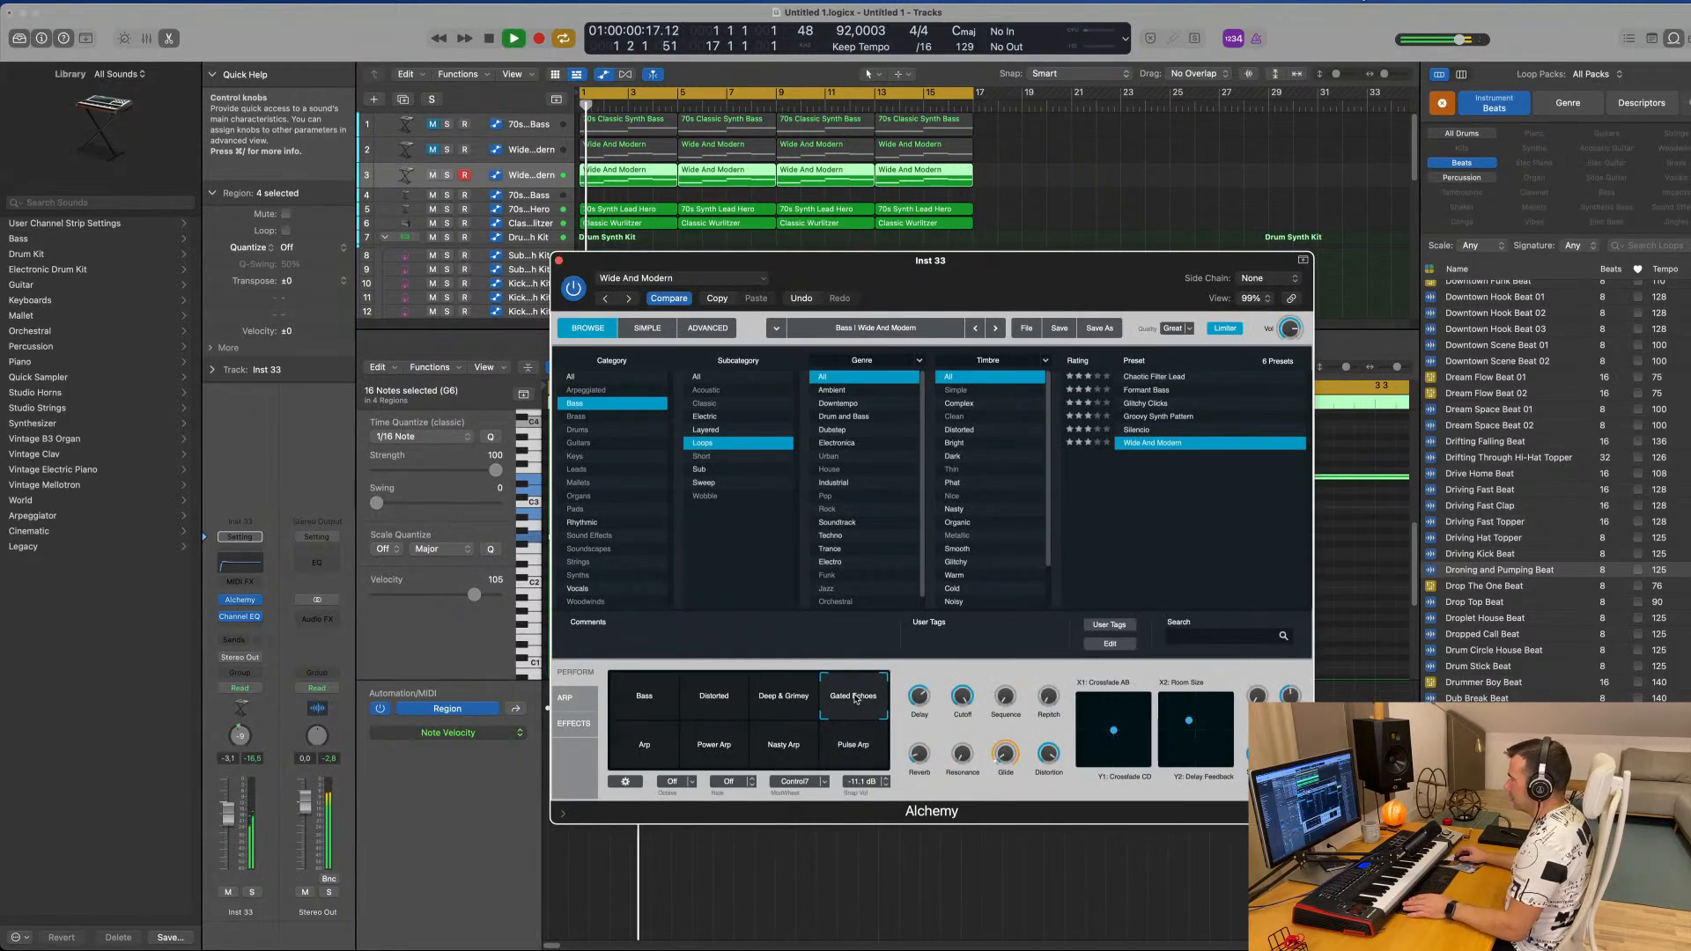
pyautogui.click(713, 697)
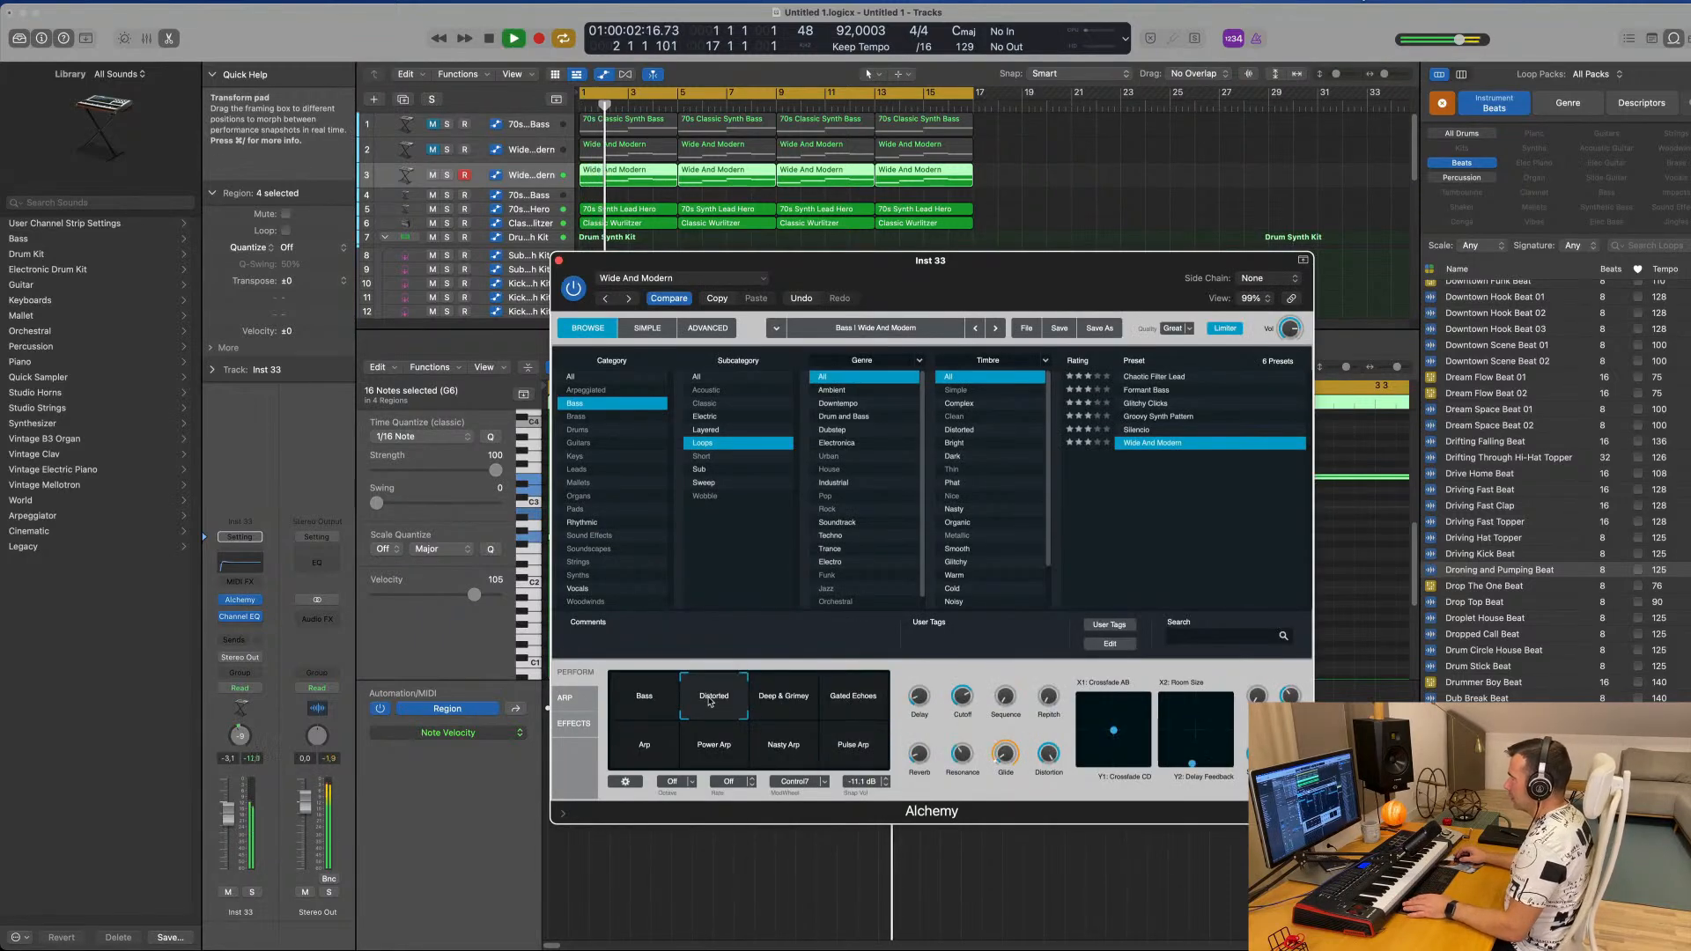
pyautogui.click(655, 699)
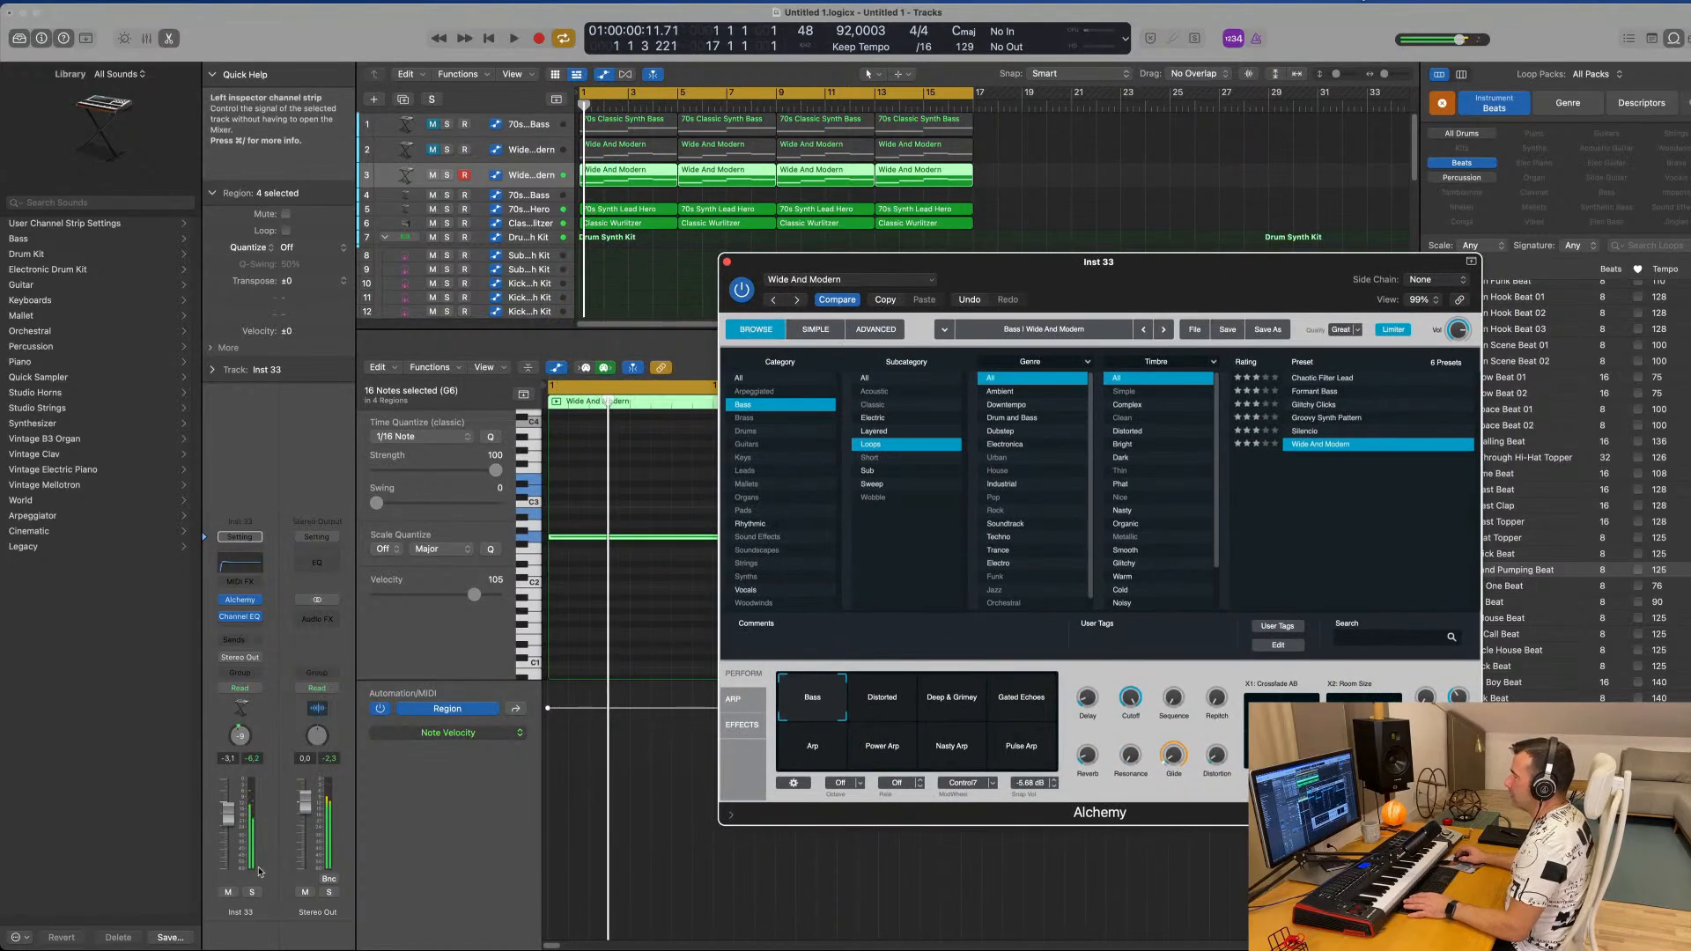
# Unmute the original Wide And Modern track at -6.0 dB, lower the duplicate to -9.2 dB, and close its Alchemy window.
pyautogui.press('space')
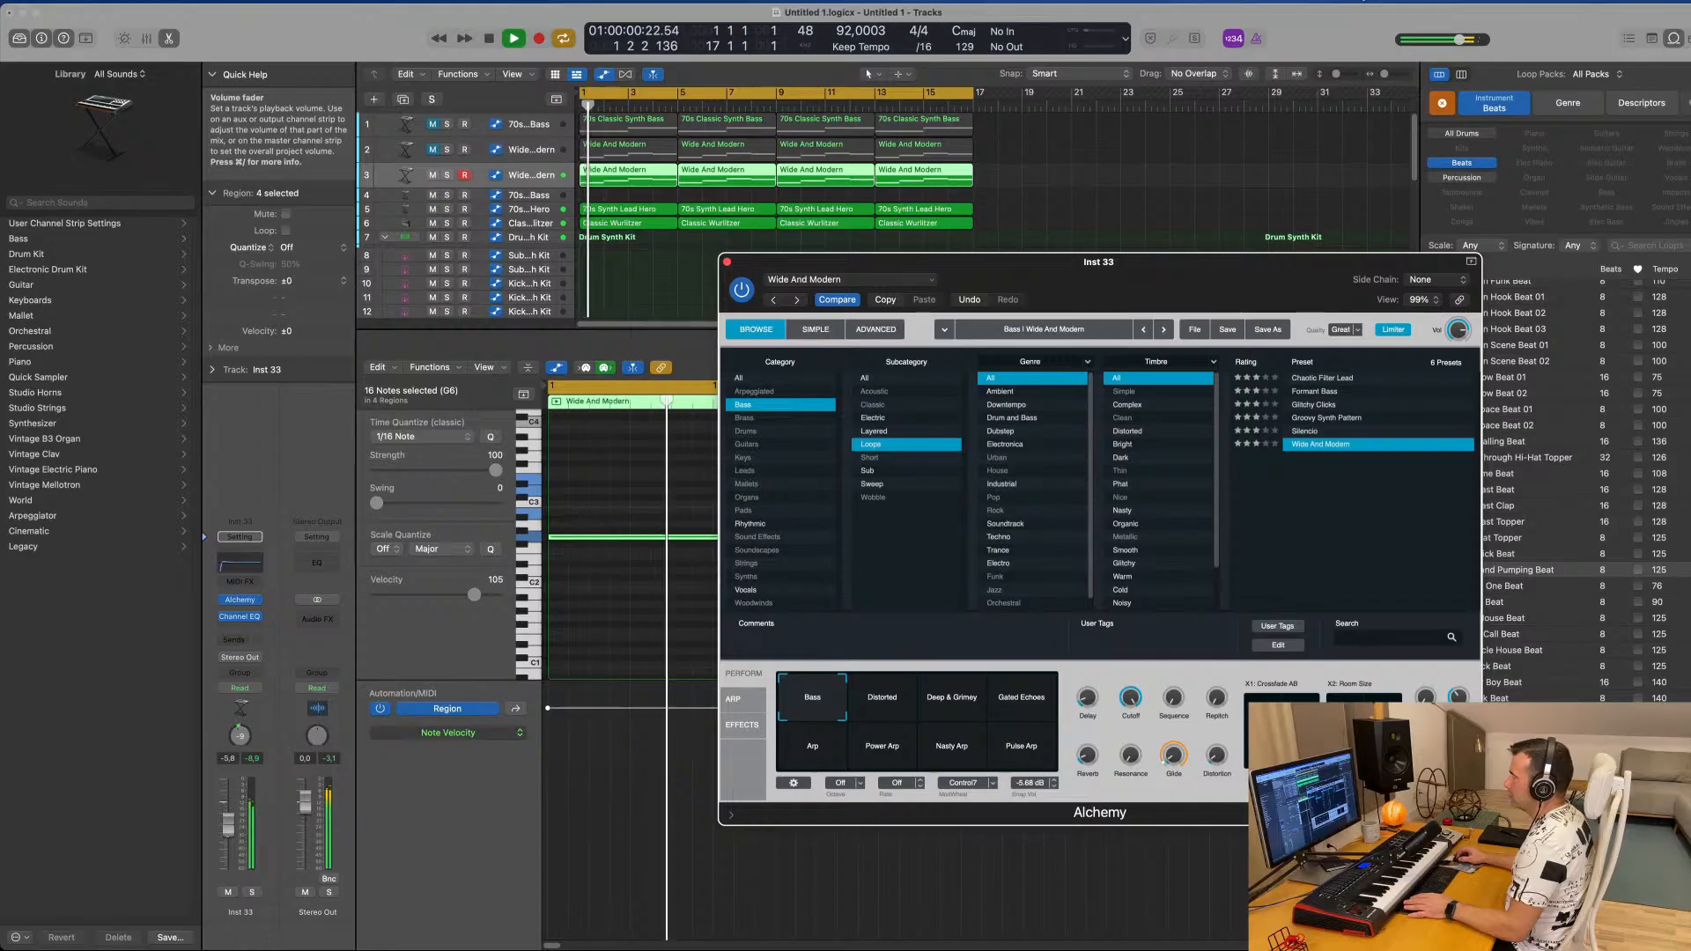
pyautogui.click(562, 165)
pyautogui.click(539, 151)
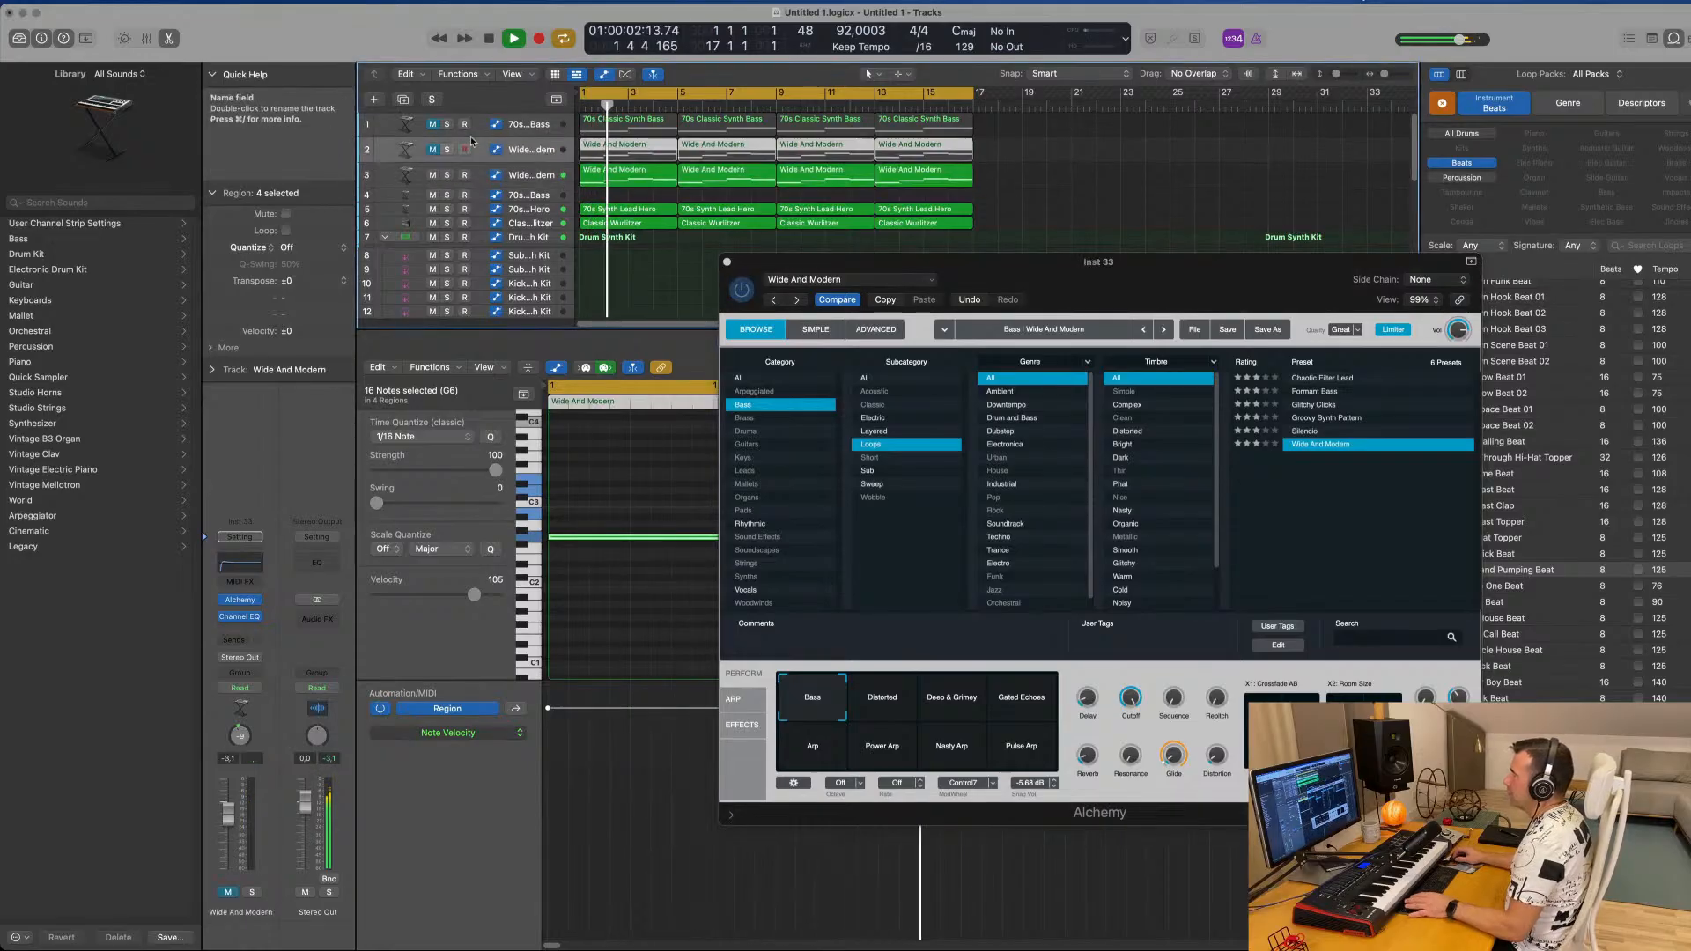
pyautogui.press('Return')
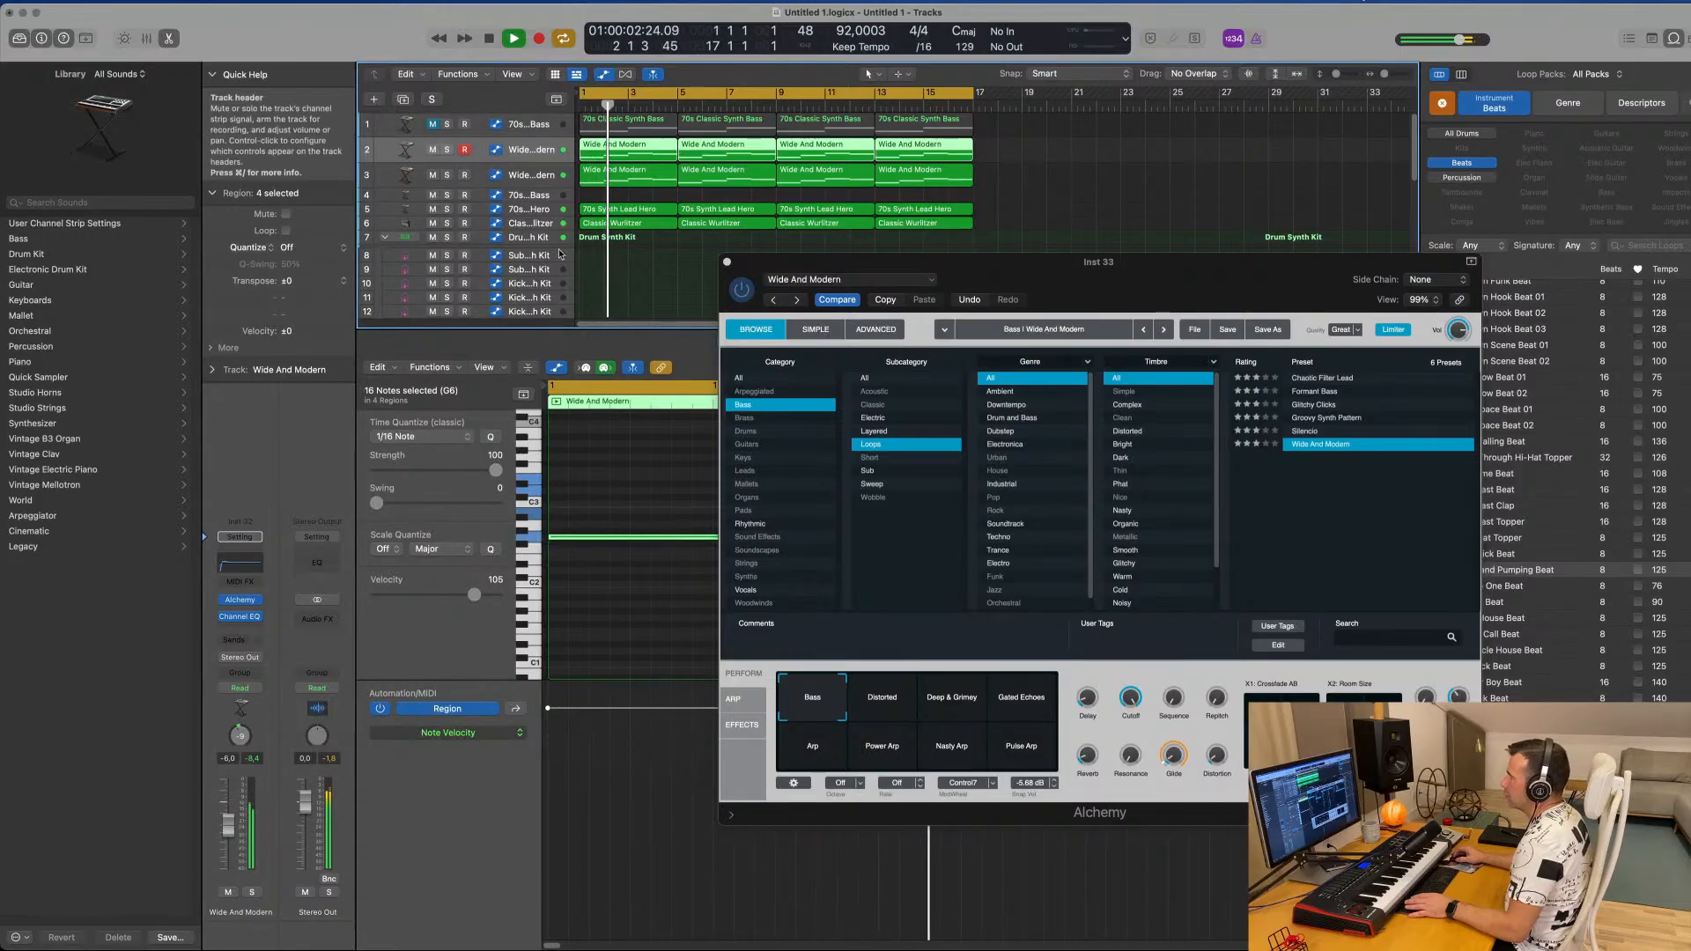
pyautogui.click(546, 182)
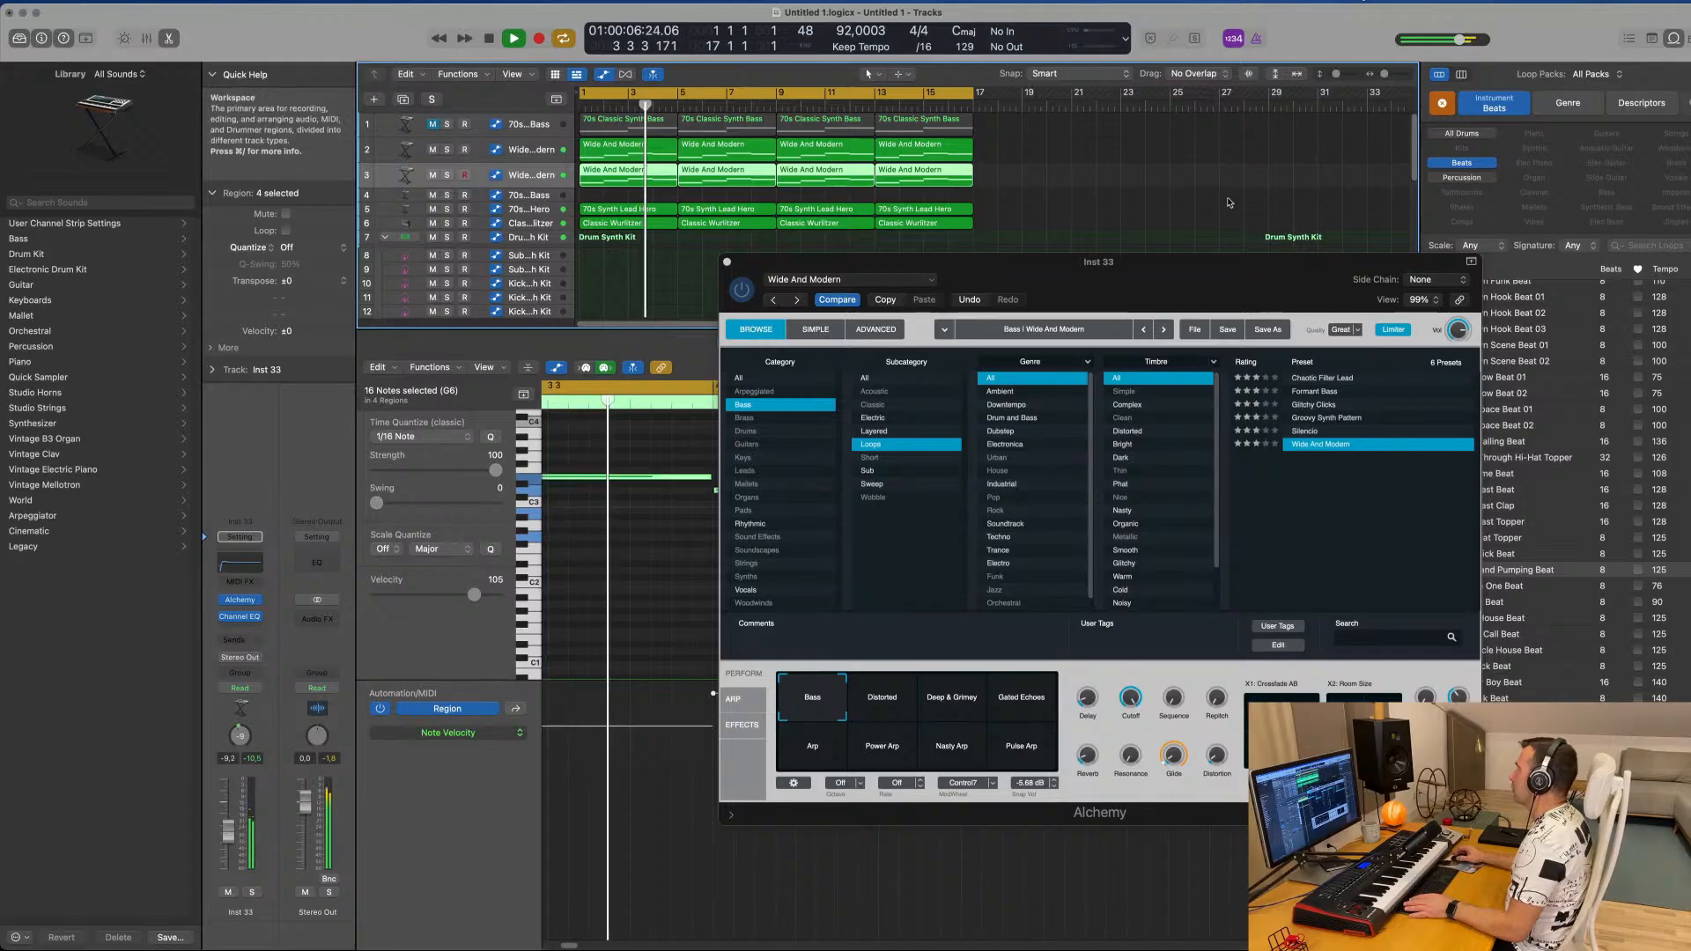
pyautogui.moveTo(720, 262); pyautogui.dragTo(628, 287)
pyautogui.click(635, 289)
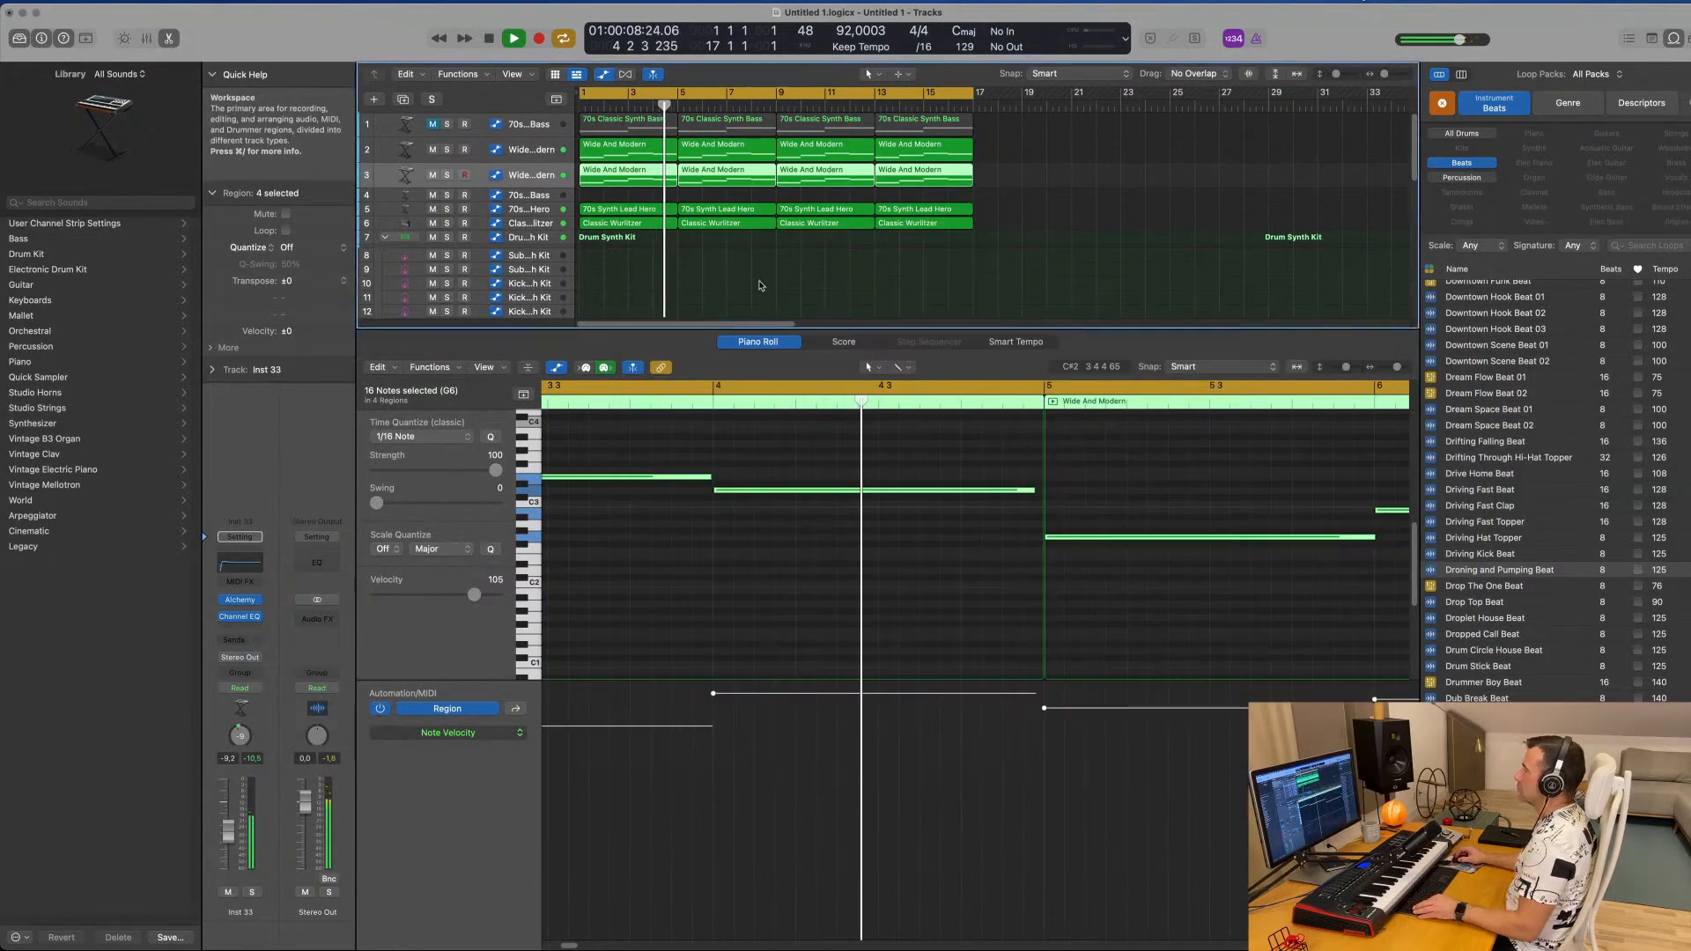
# Duplicate the second Wide And Modern track and copy its first four-bar region onto the new track.
pyautogui.scroll(3, 797, 284)
pyautogui.scroll(-1, 805, 286)
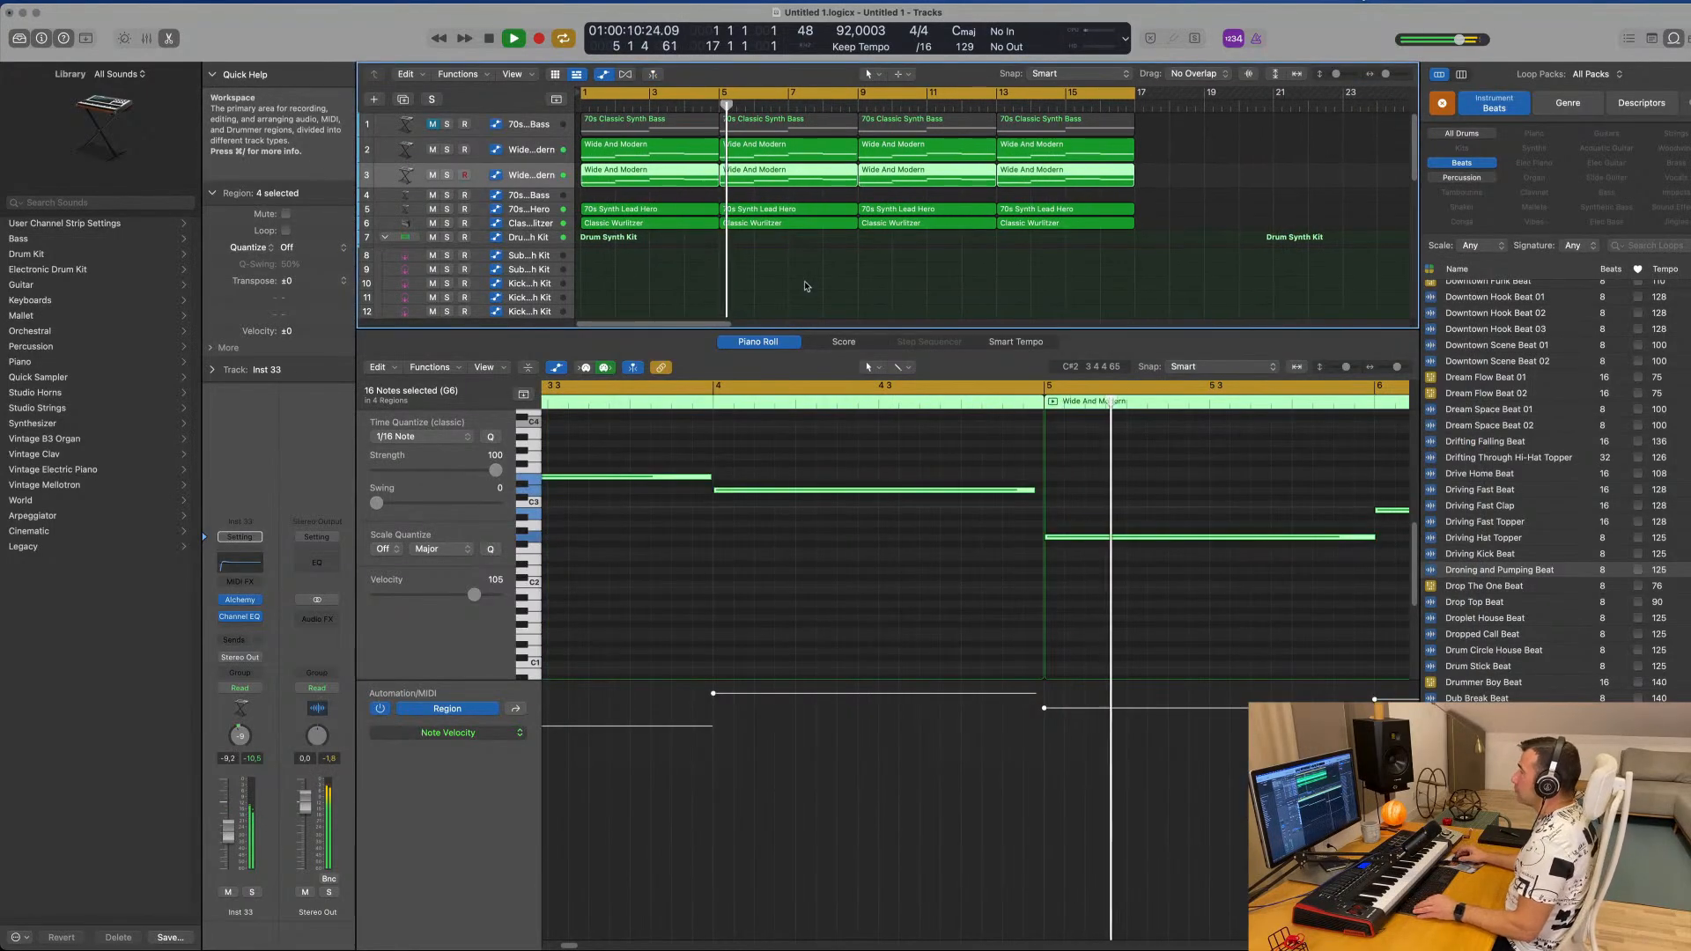
pyautogui.scroll(-5, 805, 286)
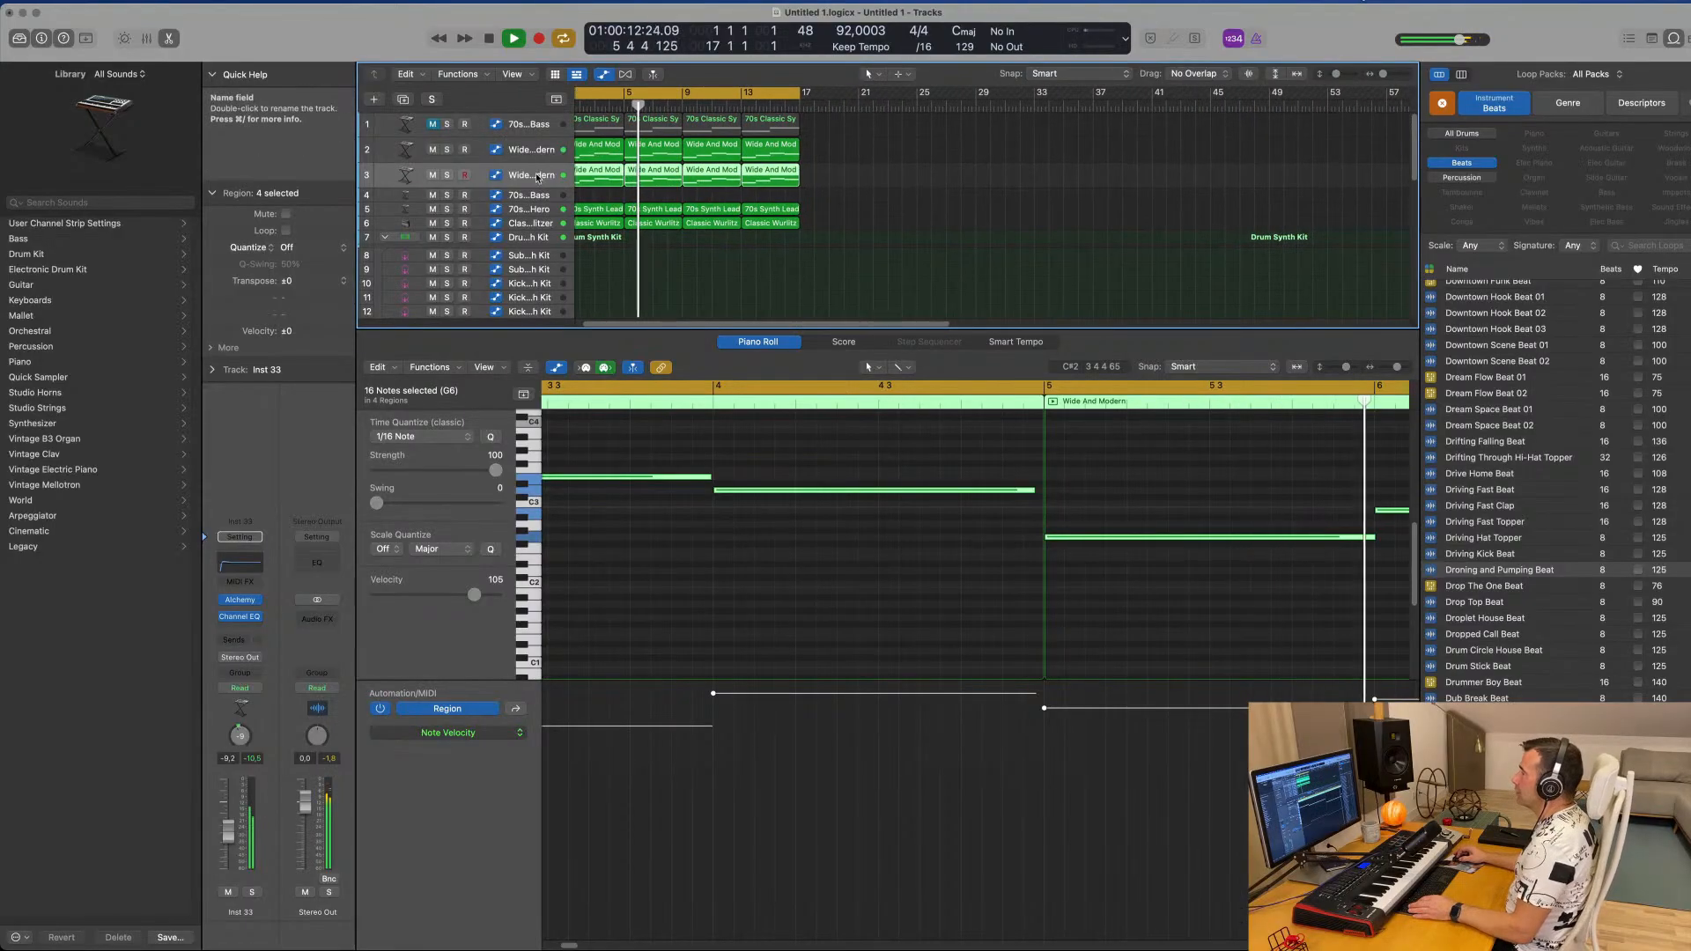
pyautogui.scroll(-1, 536, 178)
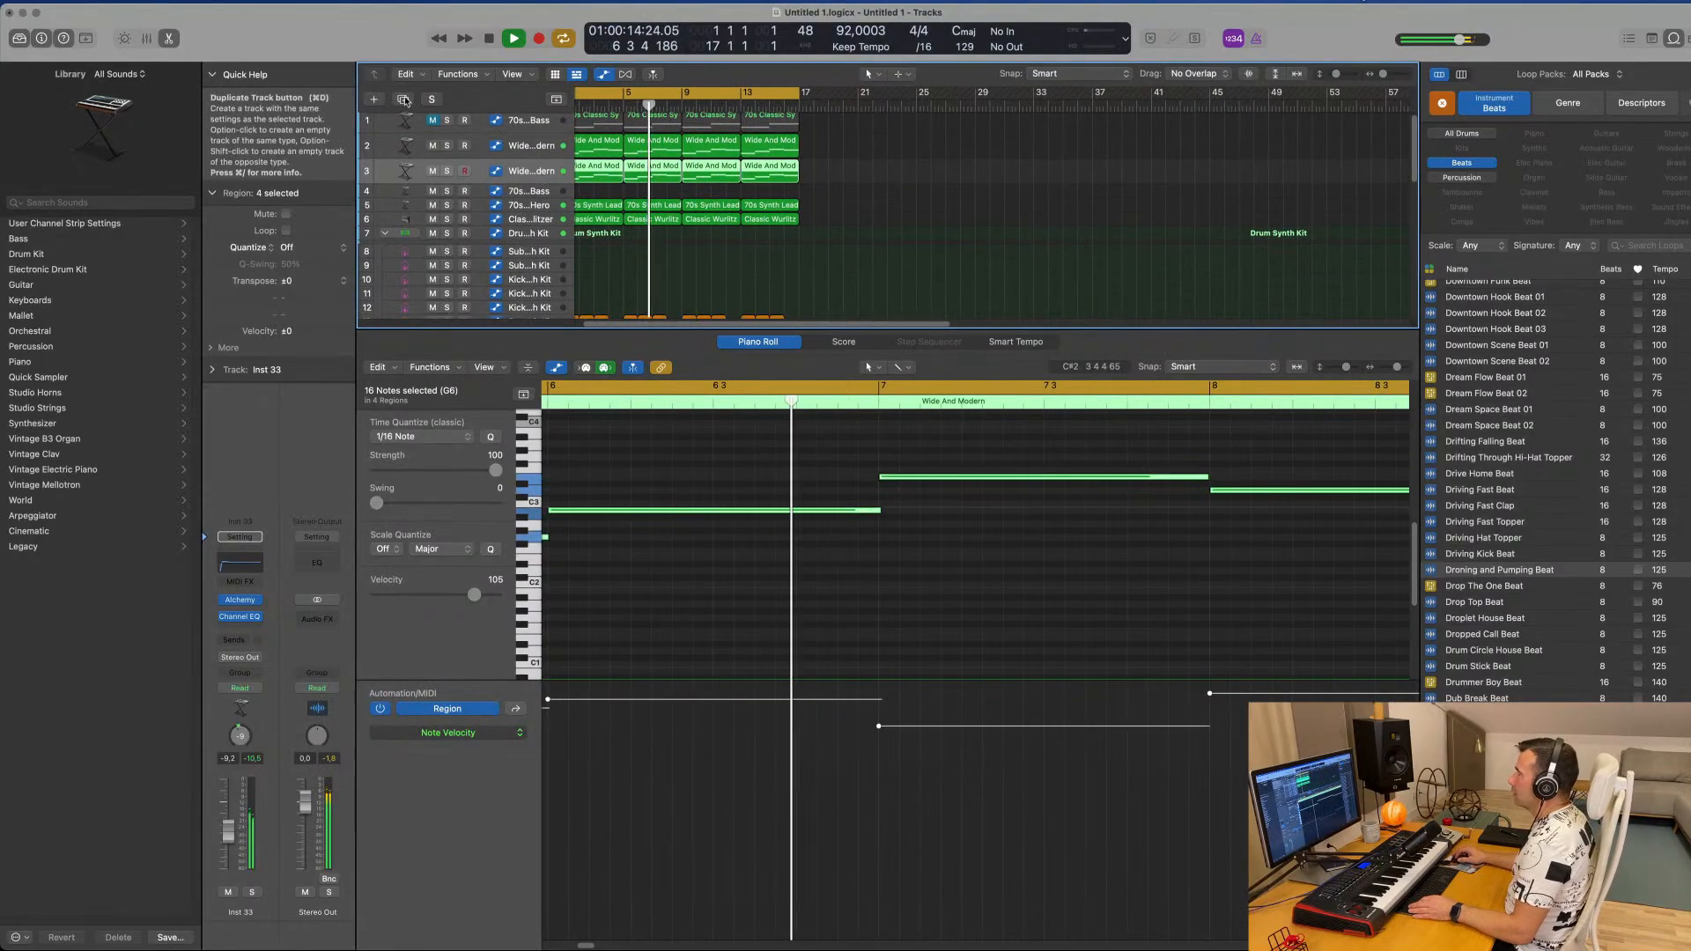
pyautogui.press('super+d')
pyautogui.click(588, 175)
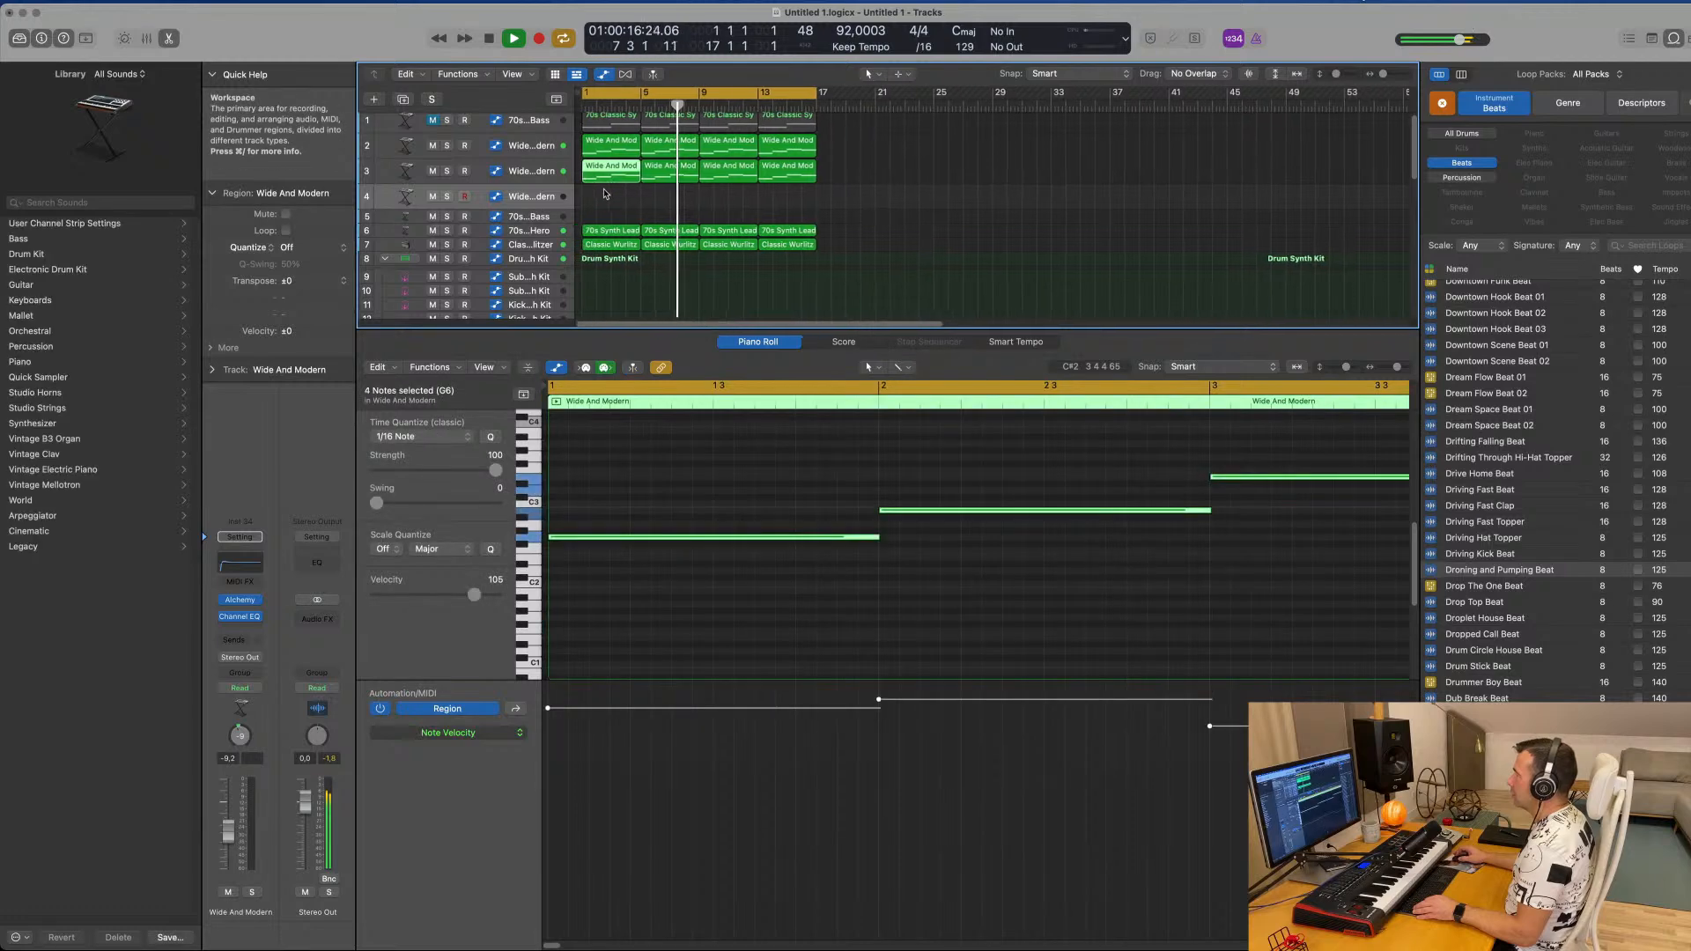
pyautogui.press('Return')
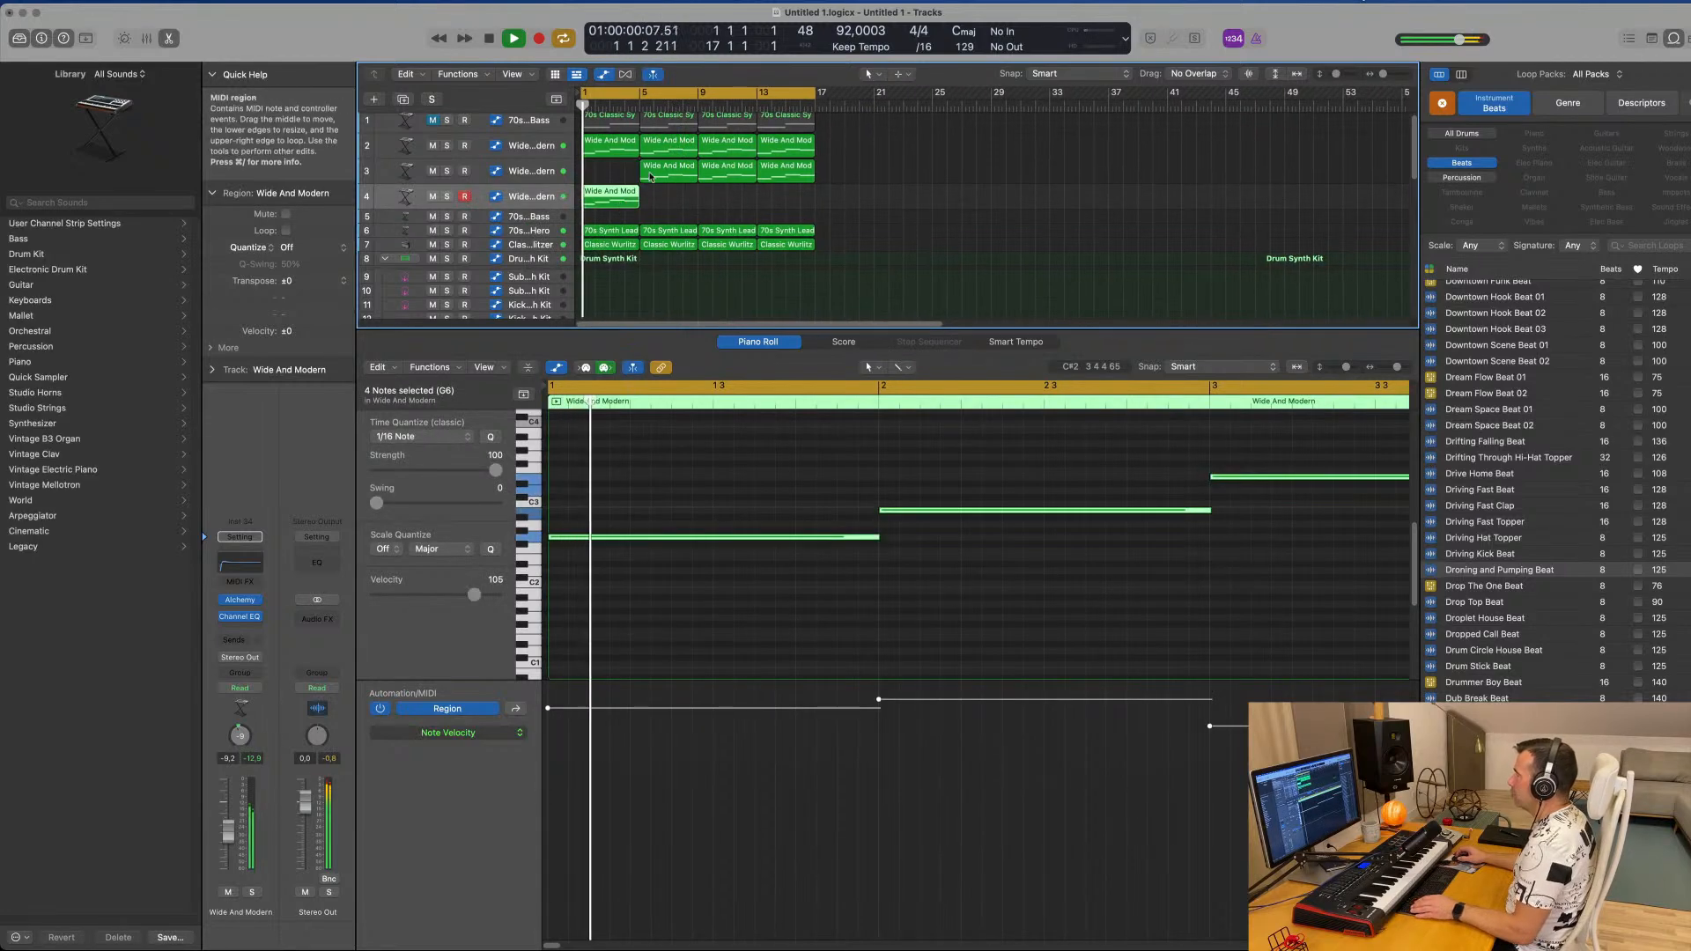
pyautogui.click(610, 172)
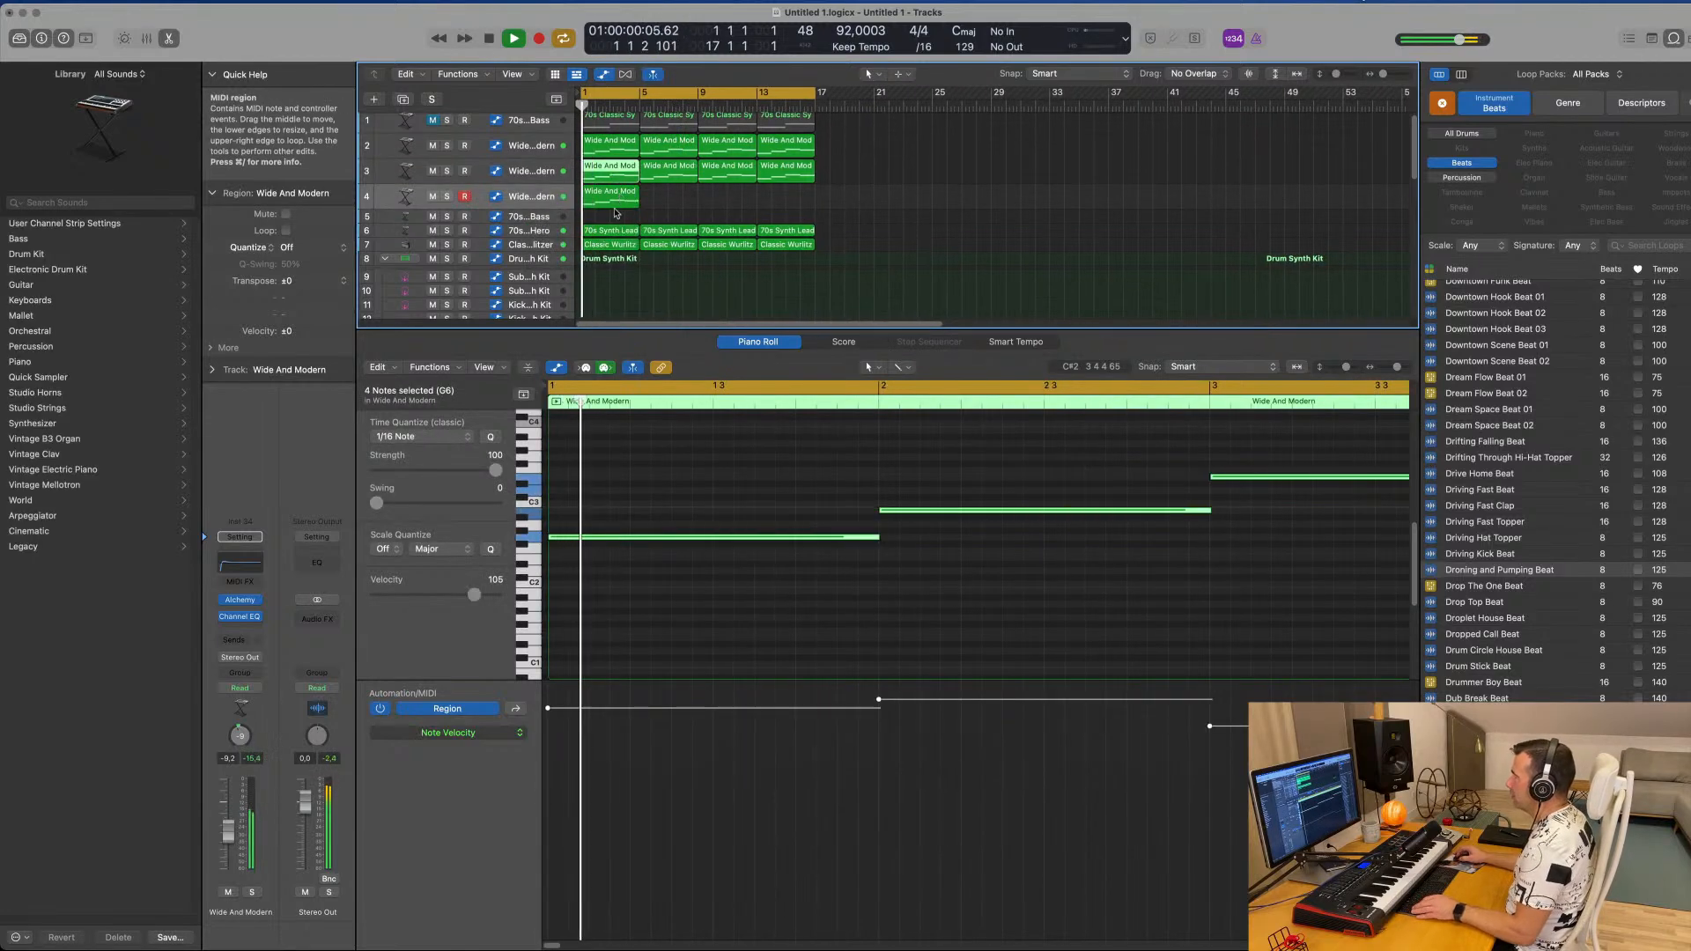
# Stack the region's first three notes as a chord at bar 1 and delete the remaining note in bar 4.
pyautogui.scroll(-5, 704, 531)
pyautogui.click(679, 481)
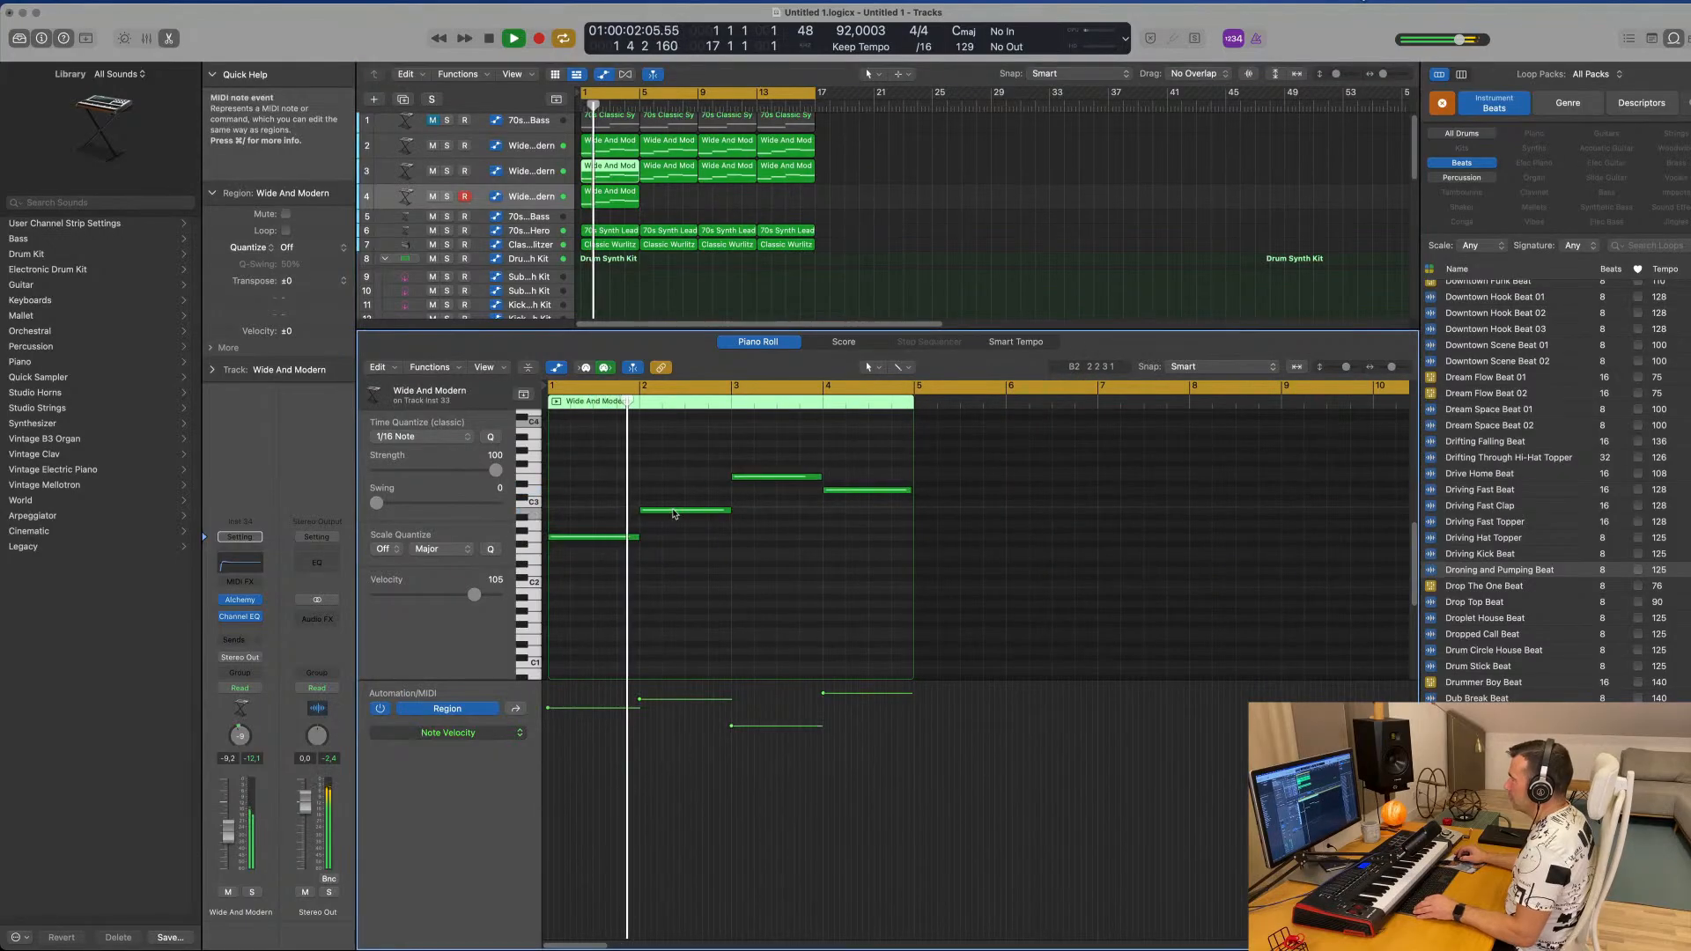
pyautogui.moveTo(674, 511); pyautogui.dragTo(578, 512)
pyautogui.moveTo(762, 479); pyautogui.dragTo(591, 492)
pyautogui.press('space')
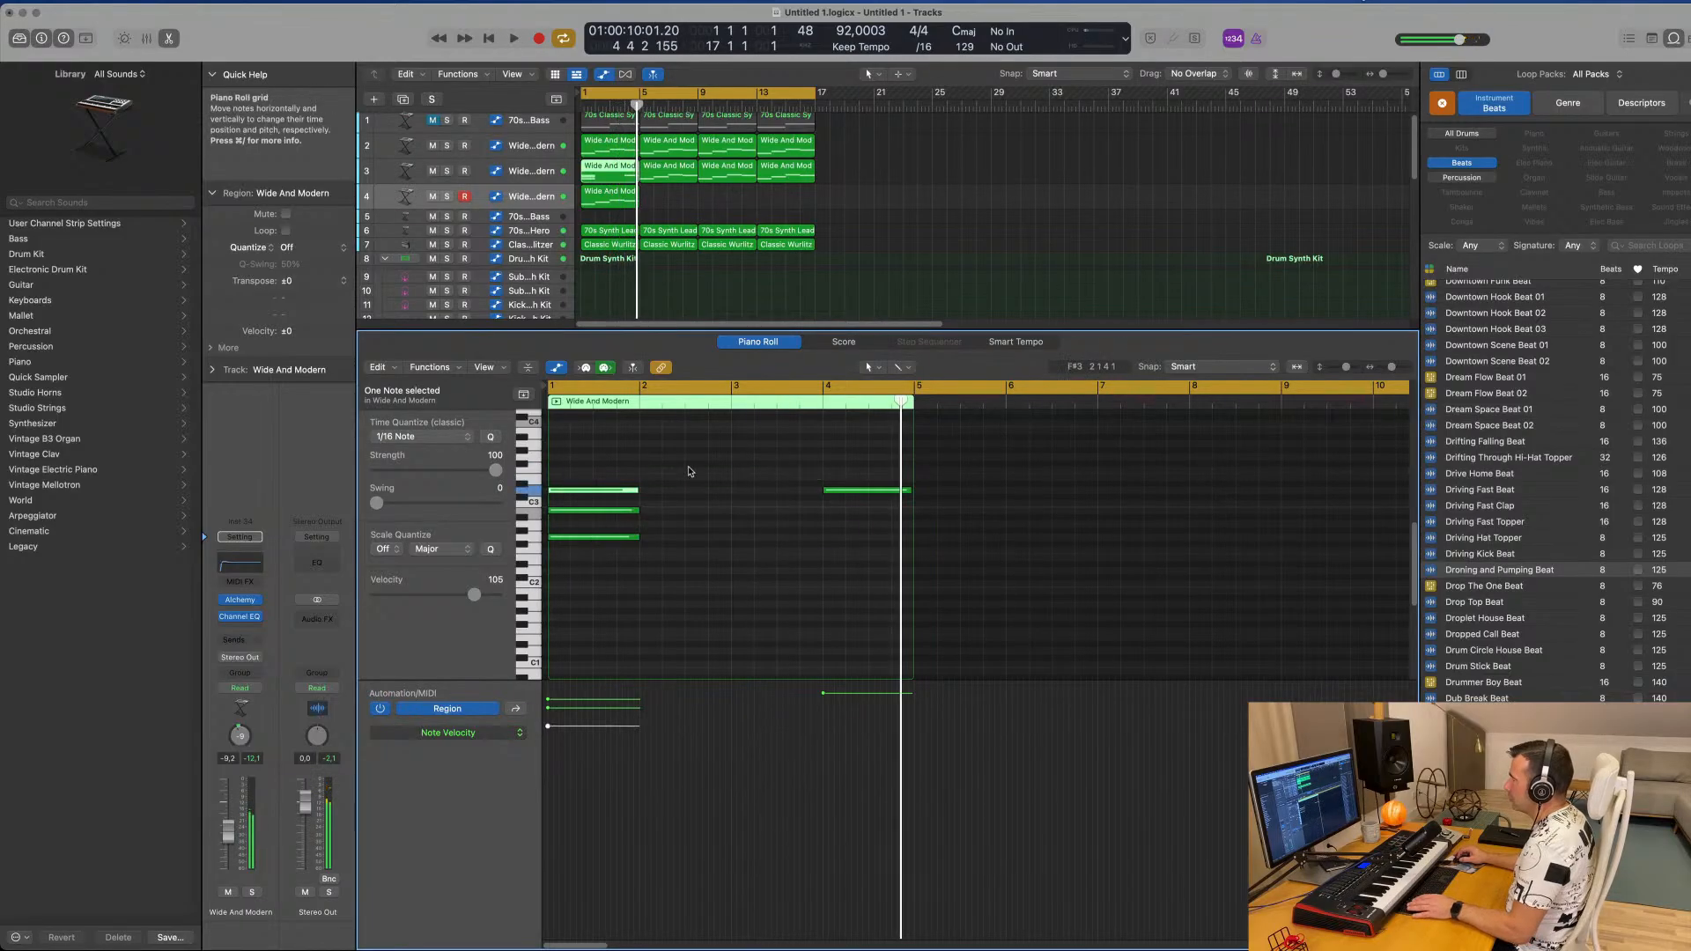
pyautogui.press('space')
pyautogui.moveTo(786, 456); pyautogui.dragTo(909, 519)
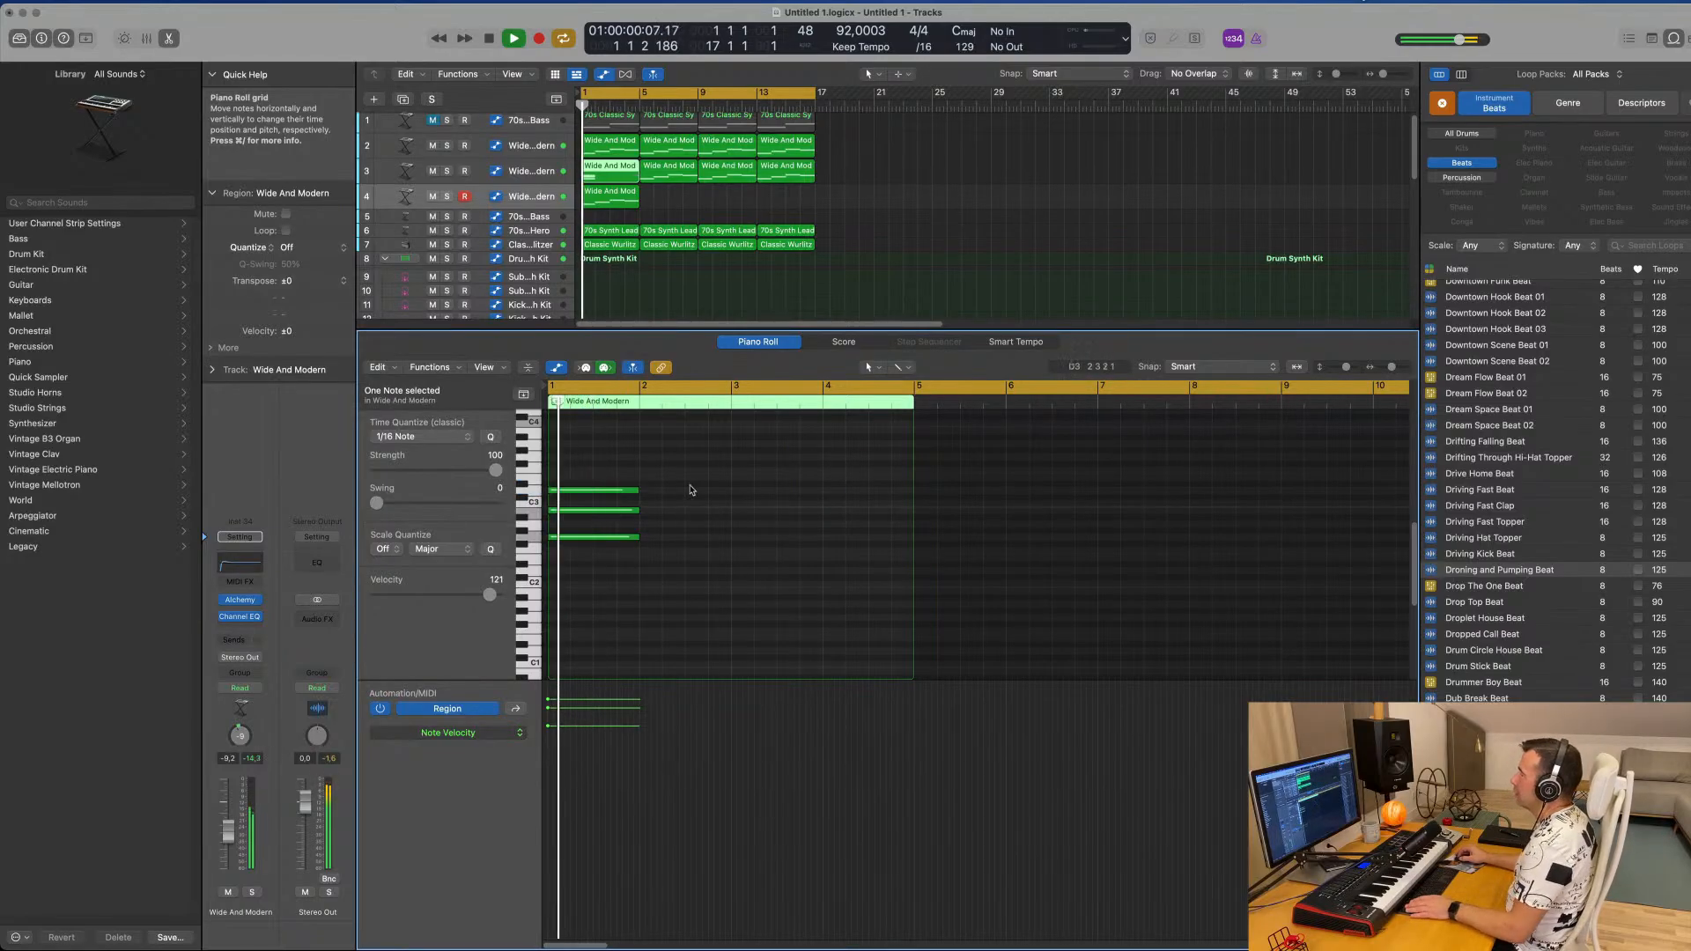
# Lengthen the three chord notes to fill all four bars and place the chord region on the new track.
pyautogui.moveTo(690, 490); pyautogui.dragTo(914, 501)
pyautogui.moveTo(617, 201)
pyautogui.mouseDown()
pyautogui.moveTo(677, 200)
pyautogui.moveTo(607, 205)
pyautogui.mouseUp()
pyautogui.press('space')
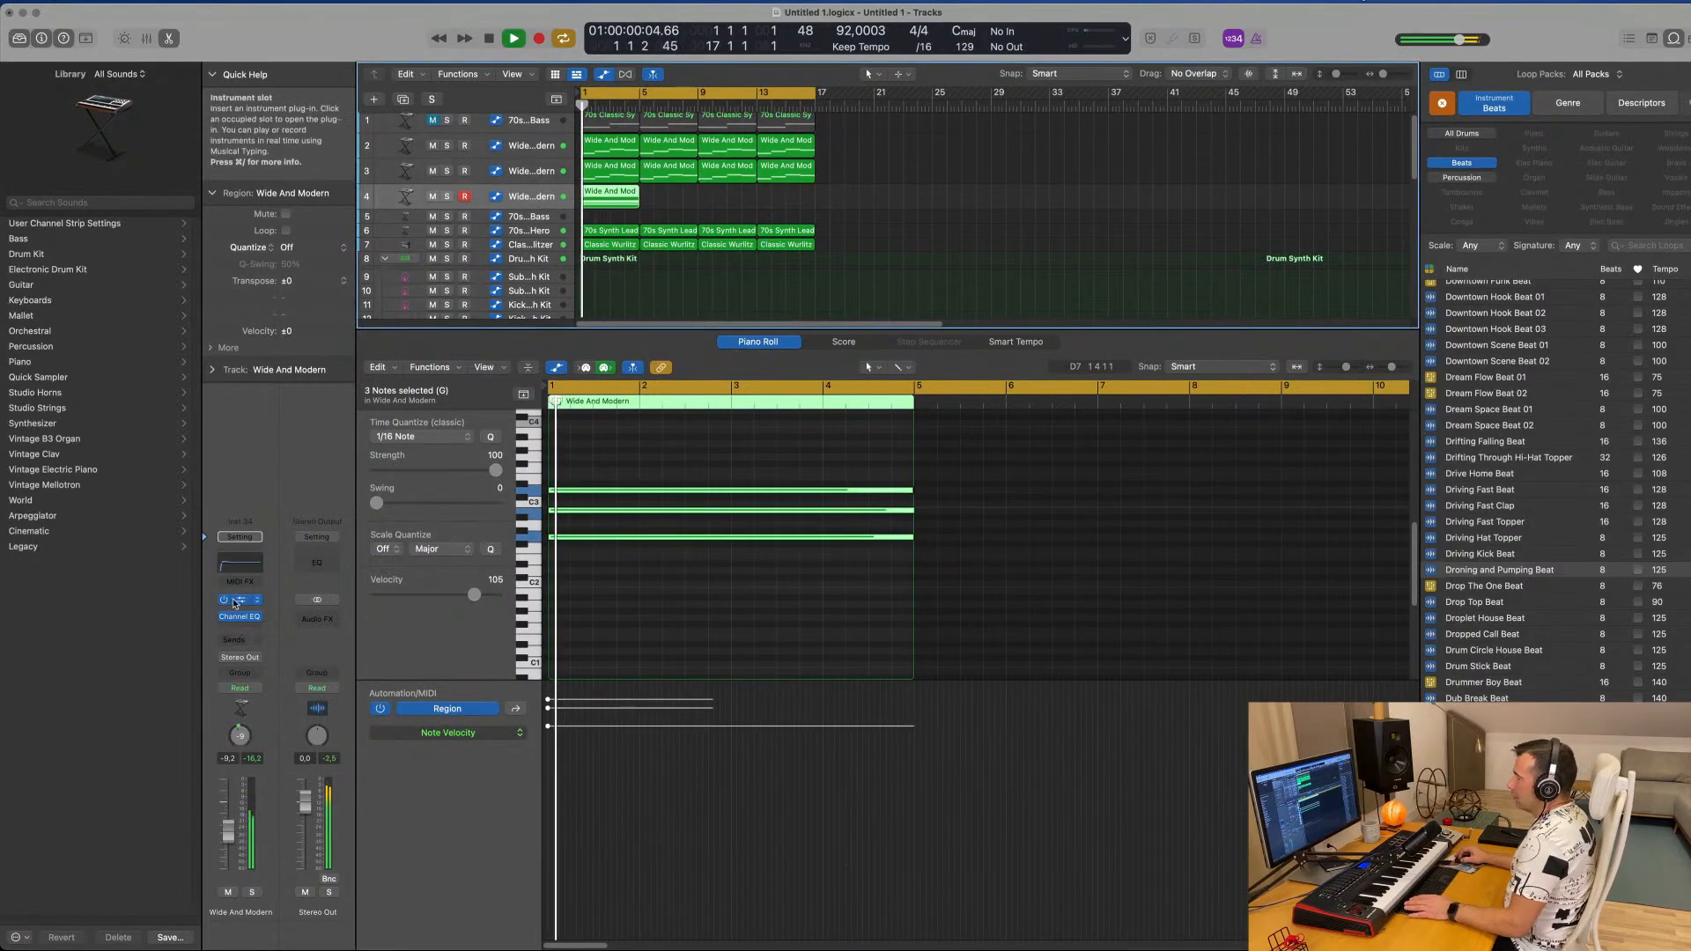
# Open the new track's Alchemy and load the Dream Voice preset from the Pads category.
pyautogui.click(242, 603)
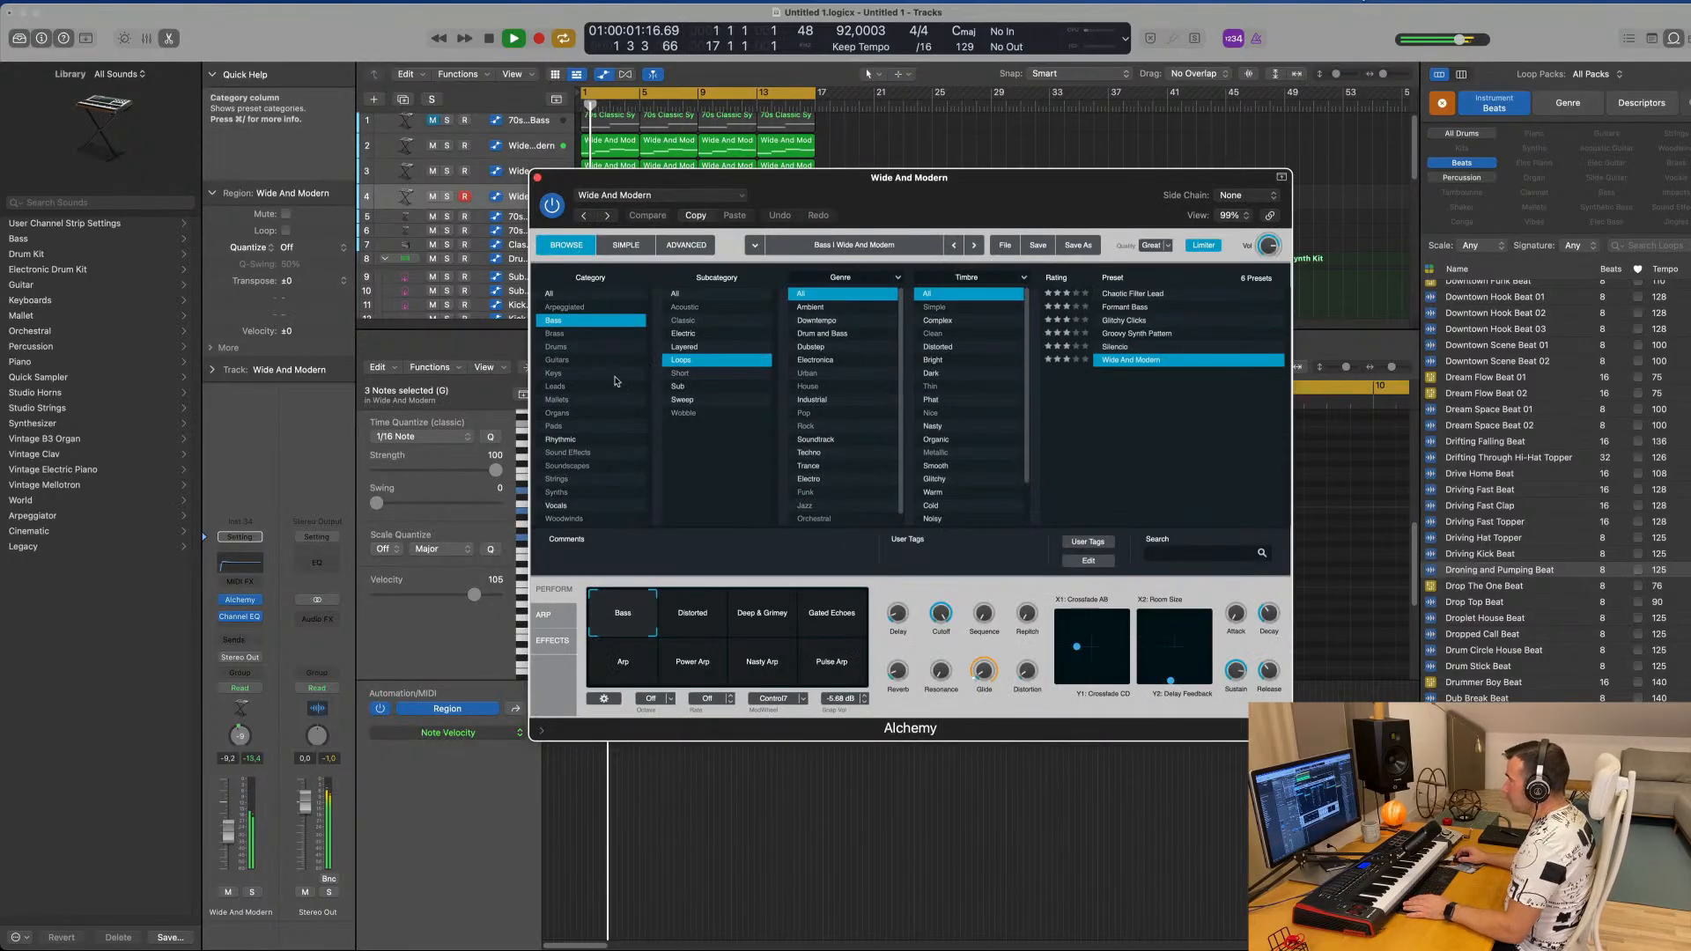
pyautogui.click(581, 425)
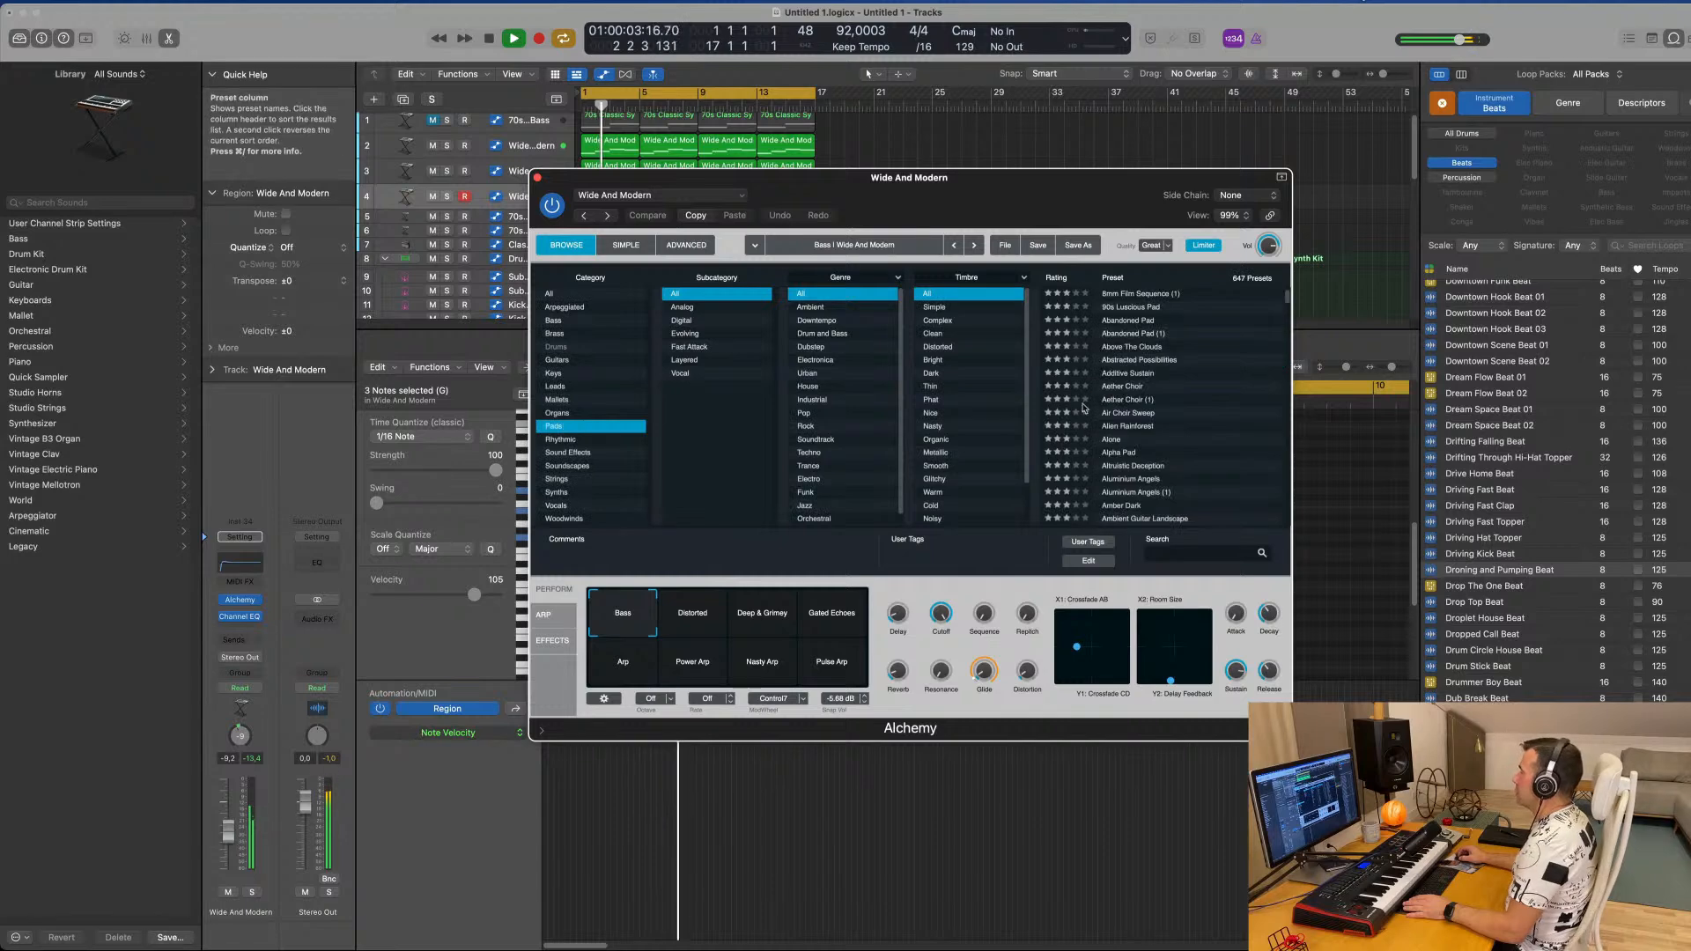
pyautogui.scroll(-5, 1136, 405)
pyautogui.scroll(-5, 1136, 405)
pyautogui.click(1136, 402)
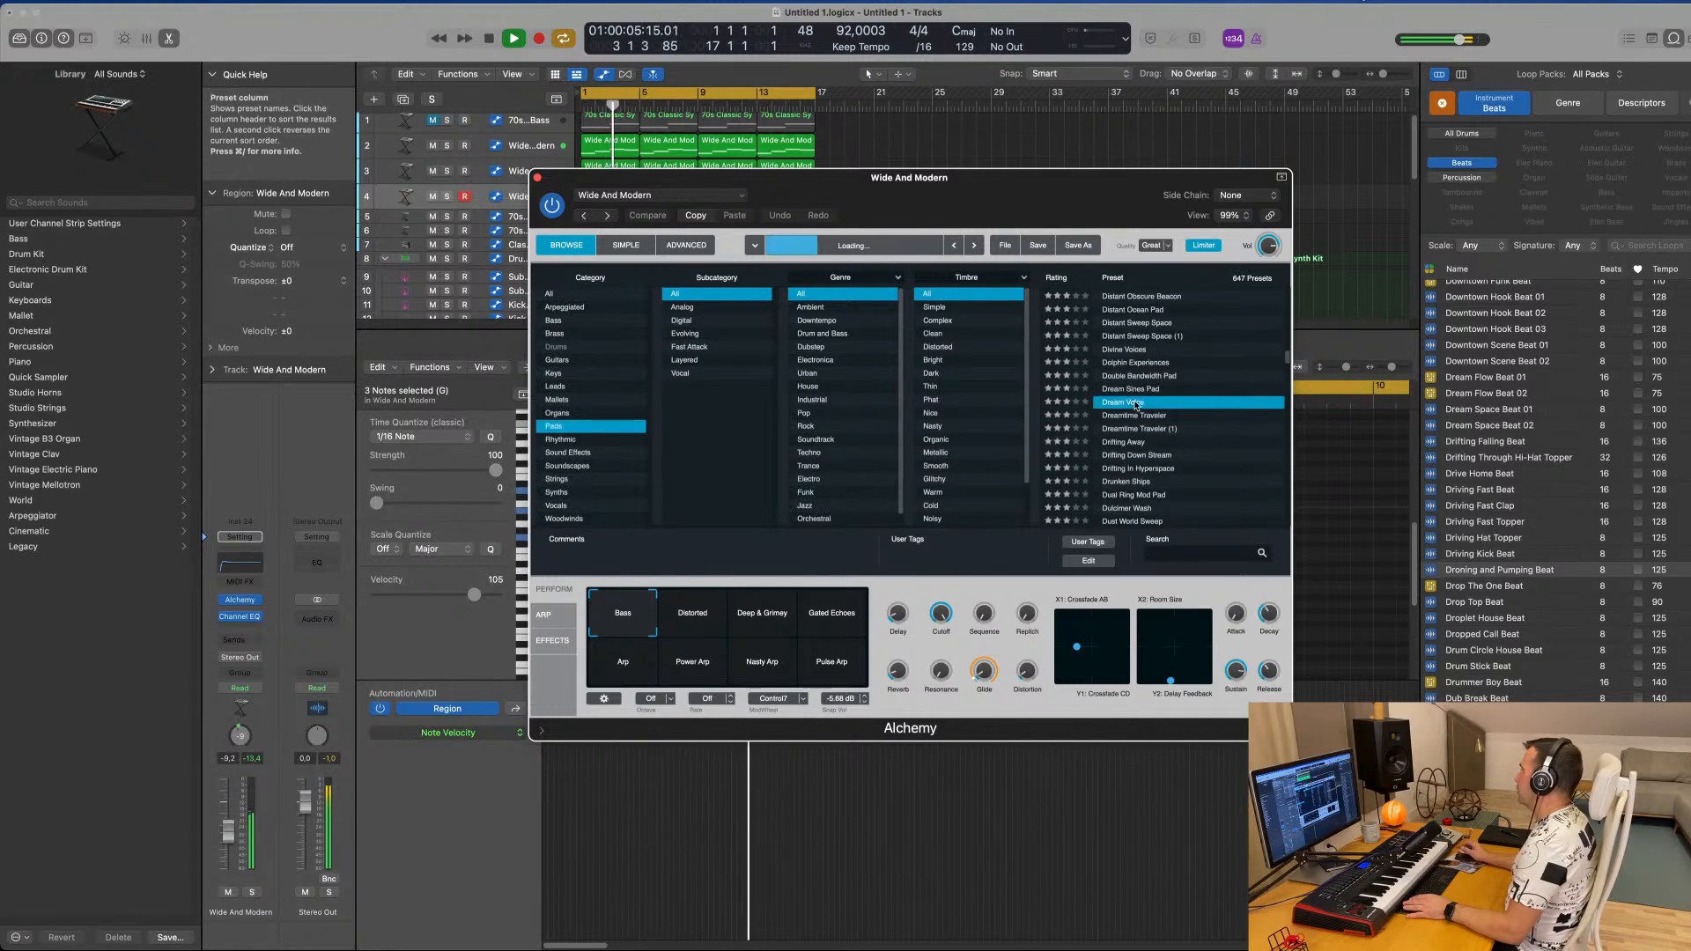
# Play the Dream Voice pad from the start and raise its track volume to about -2.7 dB.
pyautogui.press('Return')
pyautogui.moveTo(1020, 182); pyautogui.dragTo(1402, 197)
pyautogui.press('Return')
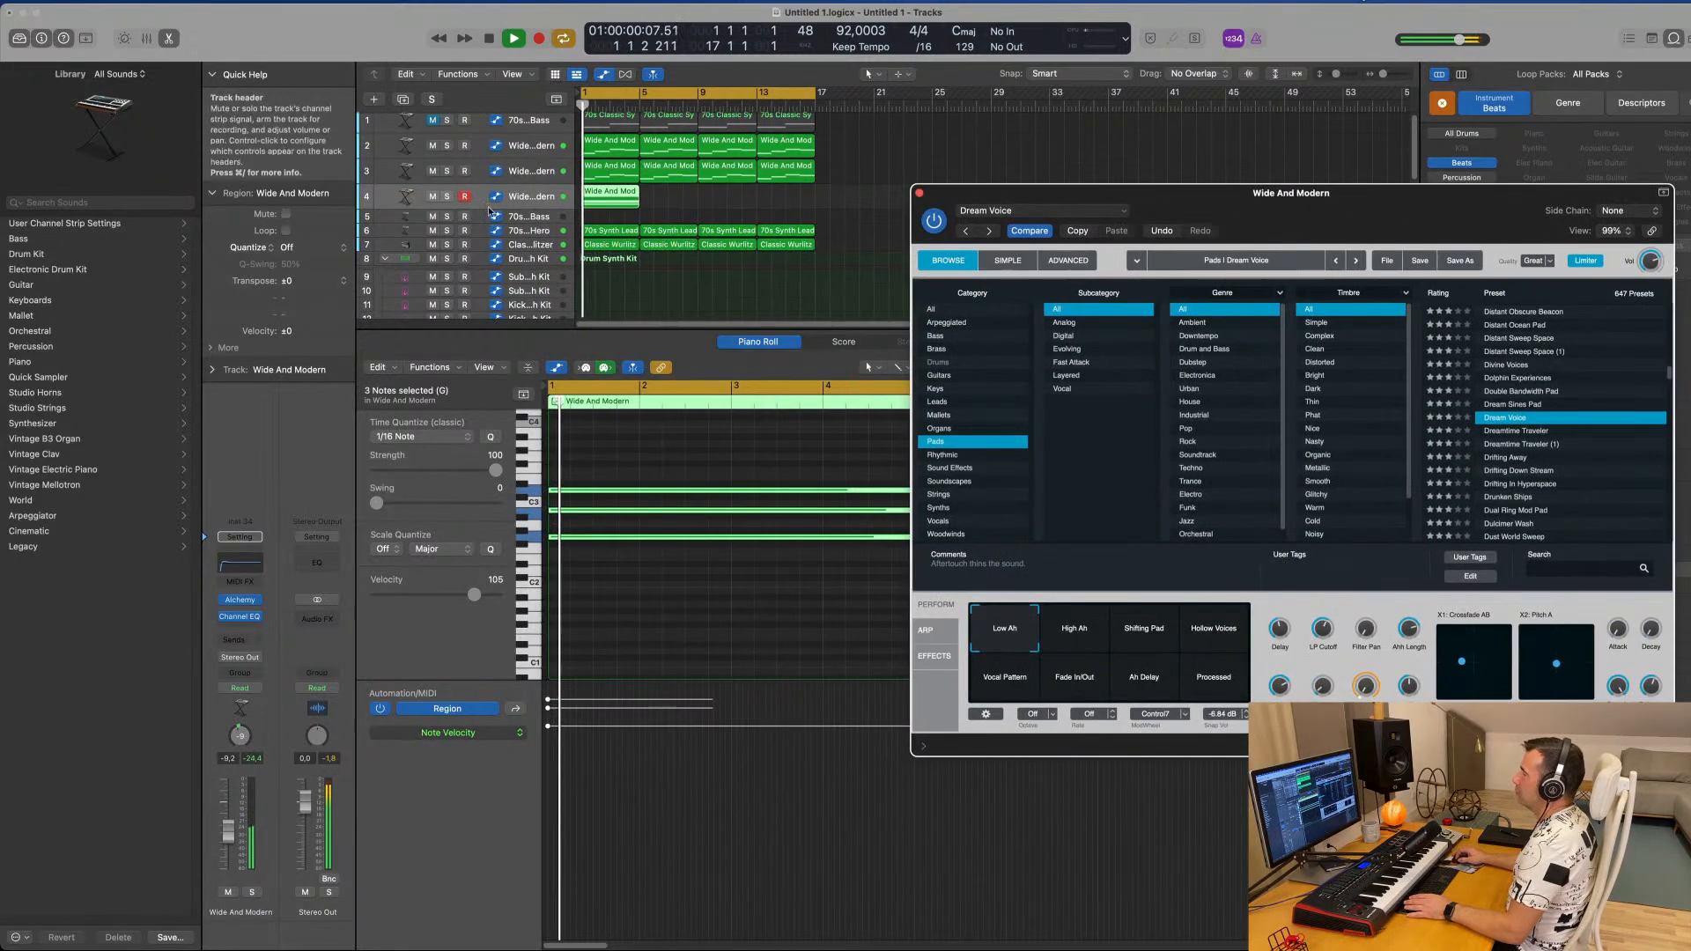
pyautogui.moveTo(236, 830); pyautogui.dragTo(232, 821)
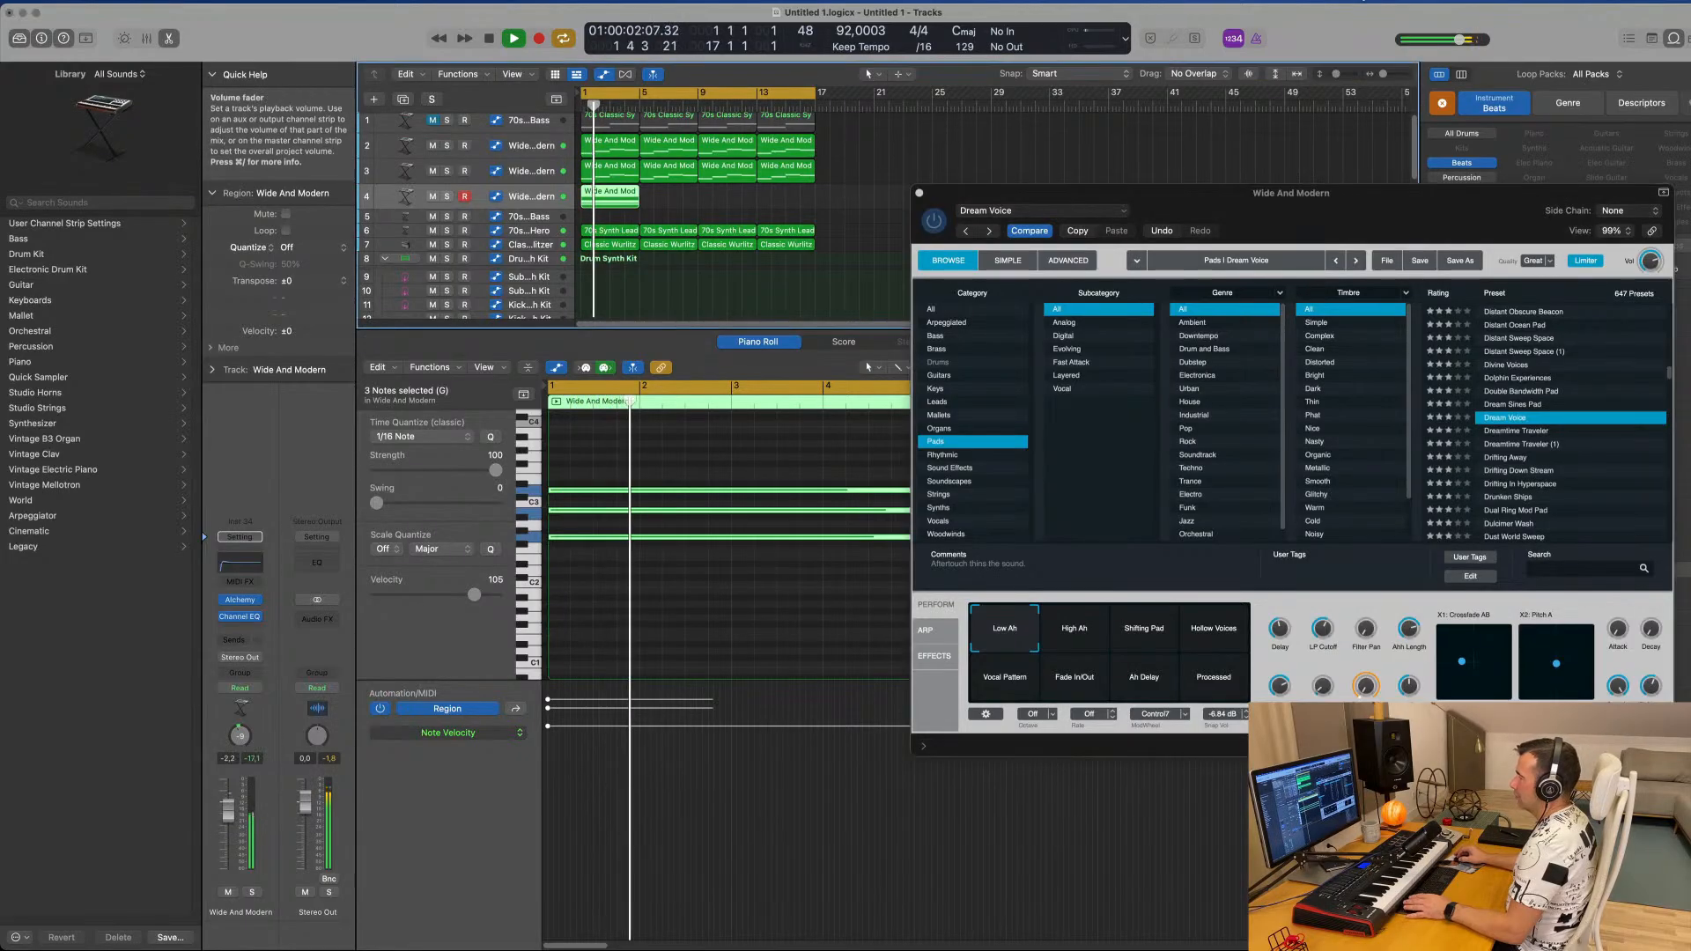
pyautogui.press('Return')
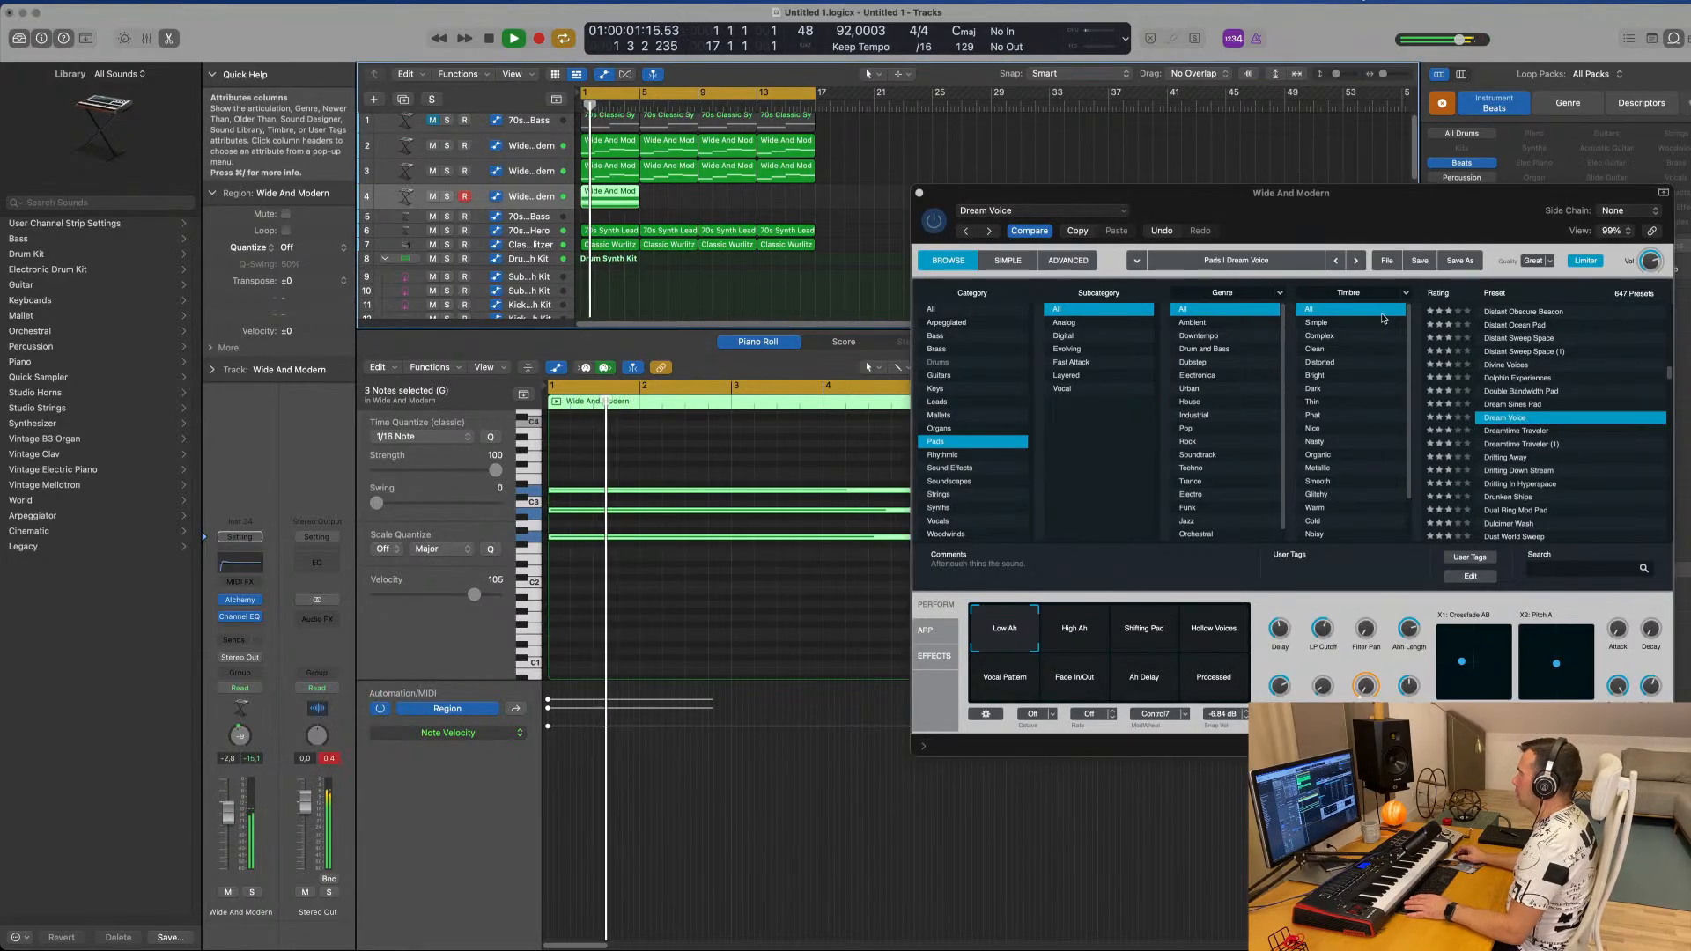
pyautogui.moveTo(1385, 211); pyautogui.dragTo(1053, 337)
pyautogui.press('space')
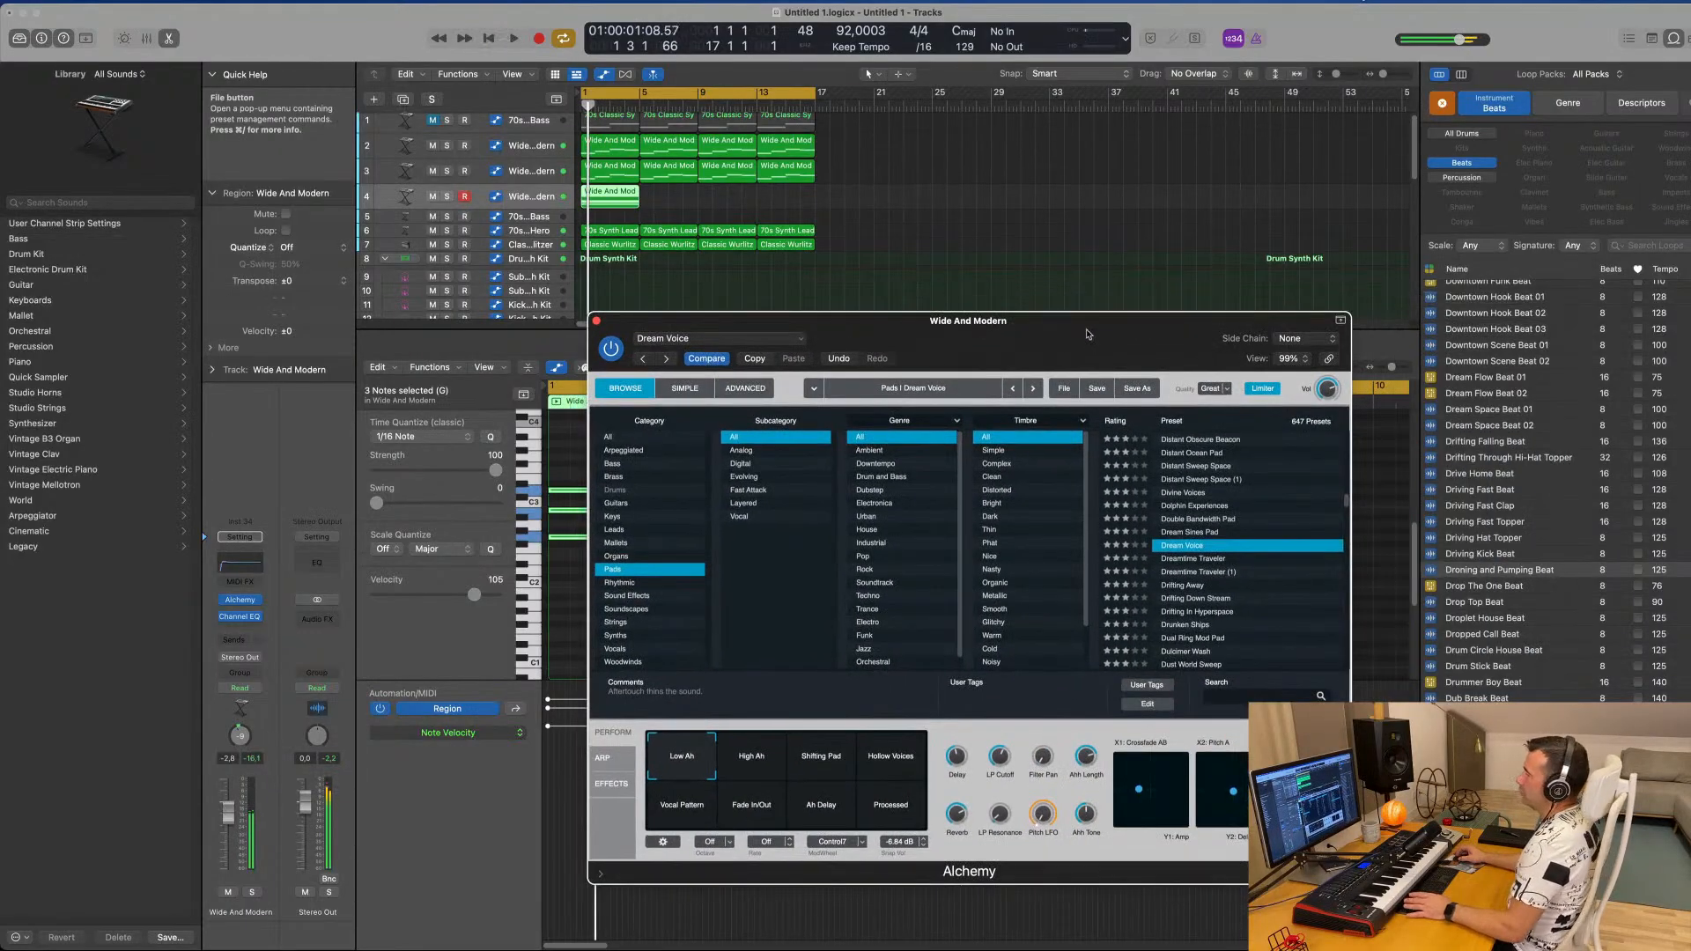
# Raise the low-cut frequency in the pad track's Channel EQ to 184 Hz and close the EQ.
pyautogui.press('space')
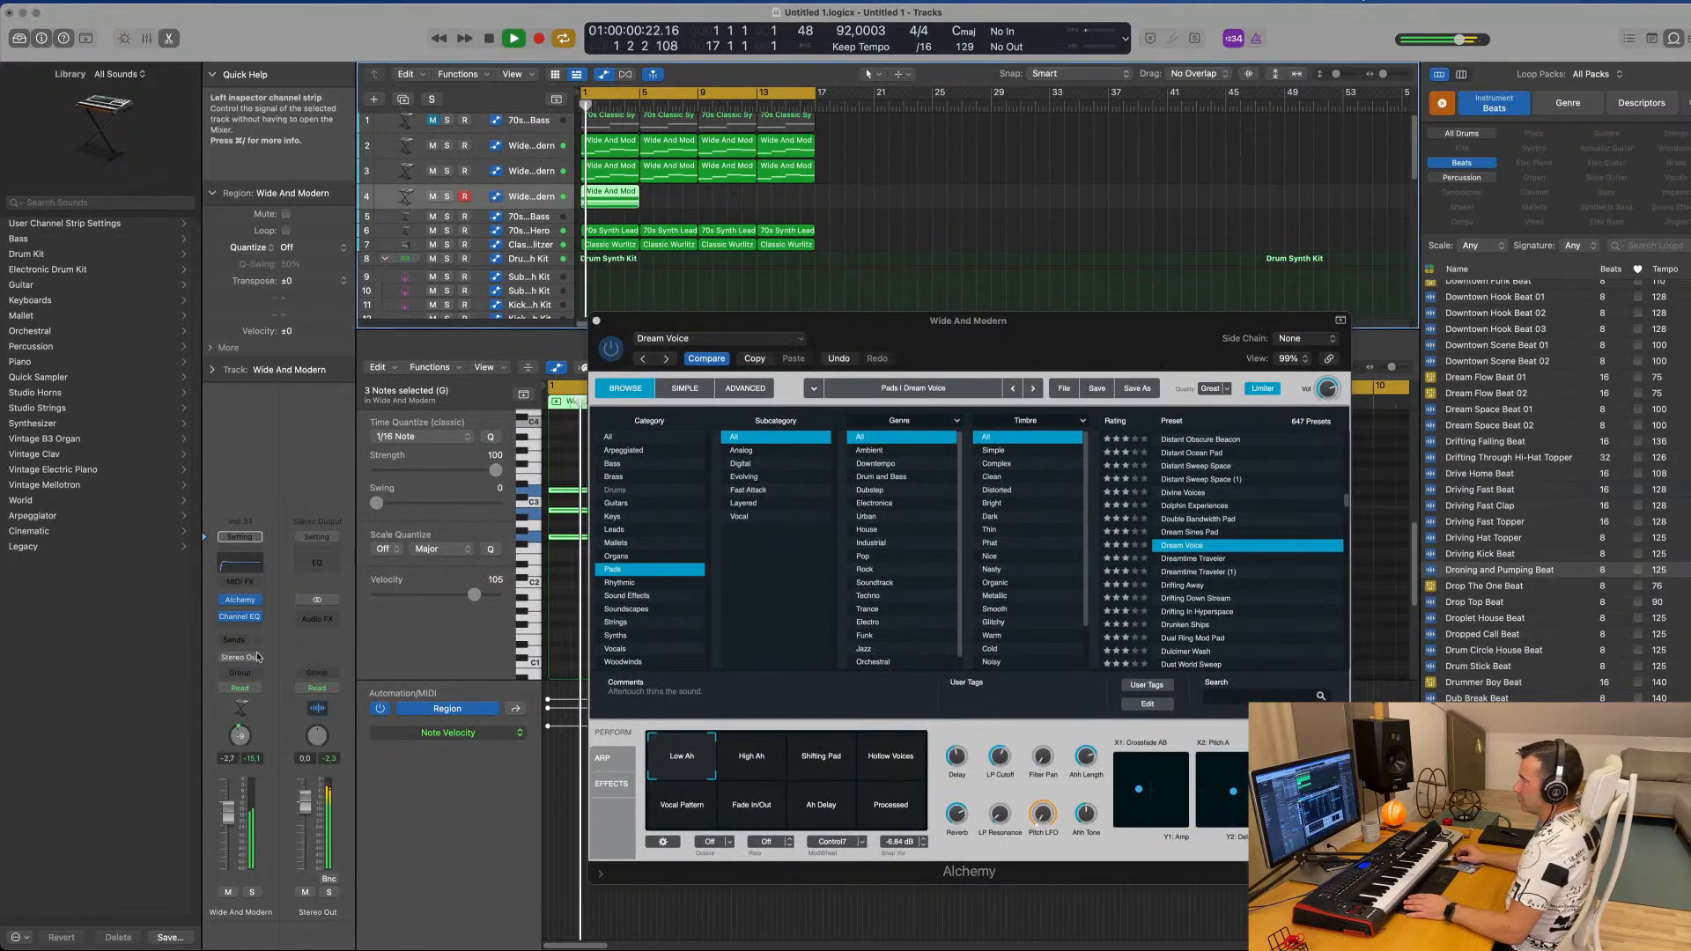
pyautogui.click(239, 563)
pyautogui.press('space')
pyautogui.moveTo(603, 364); pyautogui.dragTo(806, 385)
pyautogui.press('space')
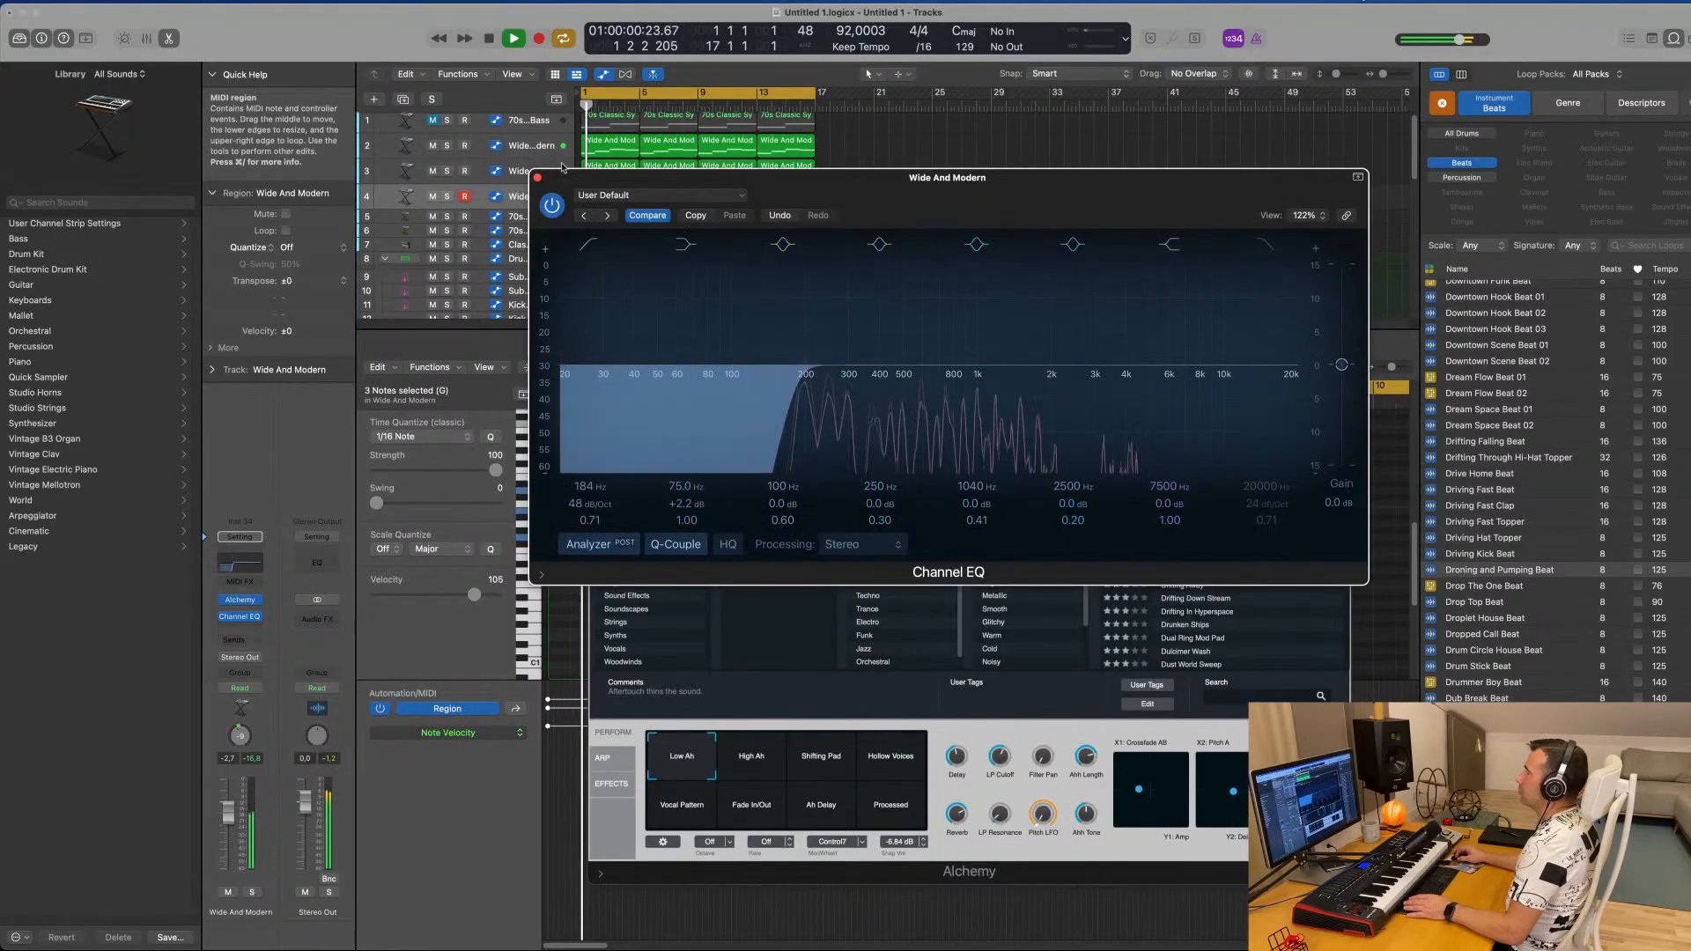
pyautogui.click(537, 178)
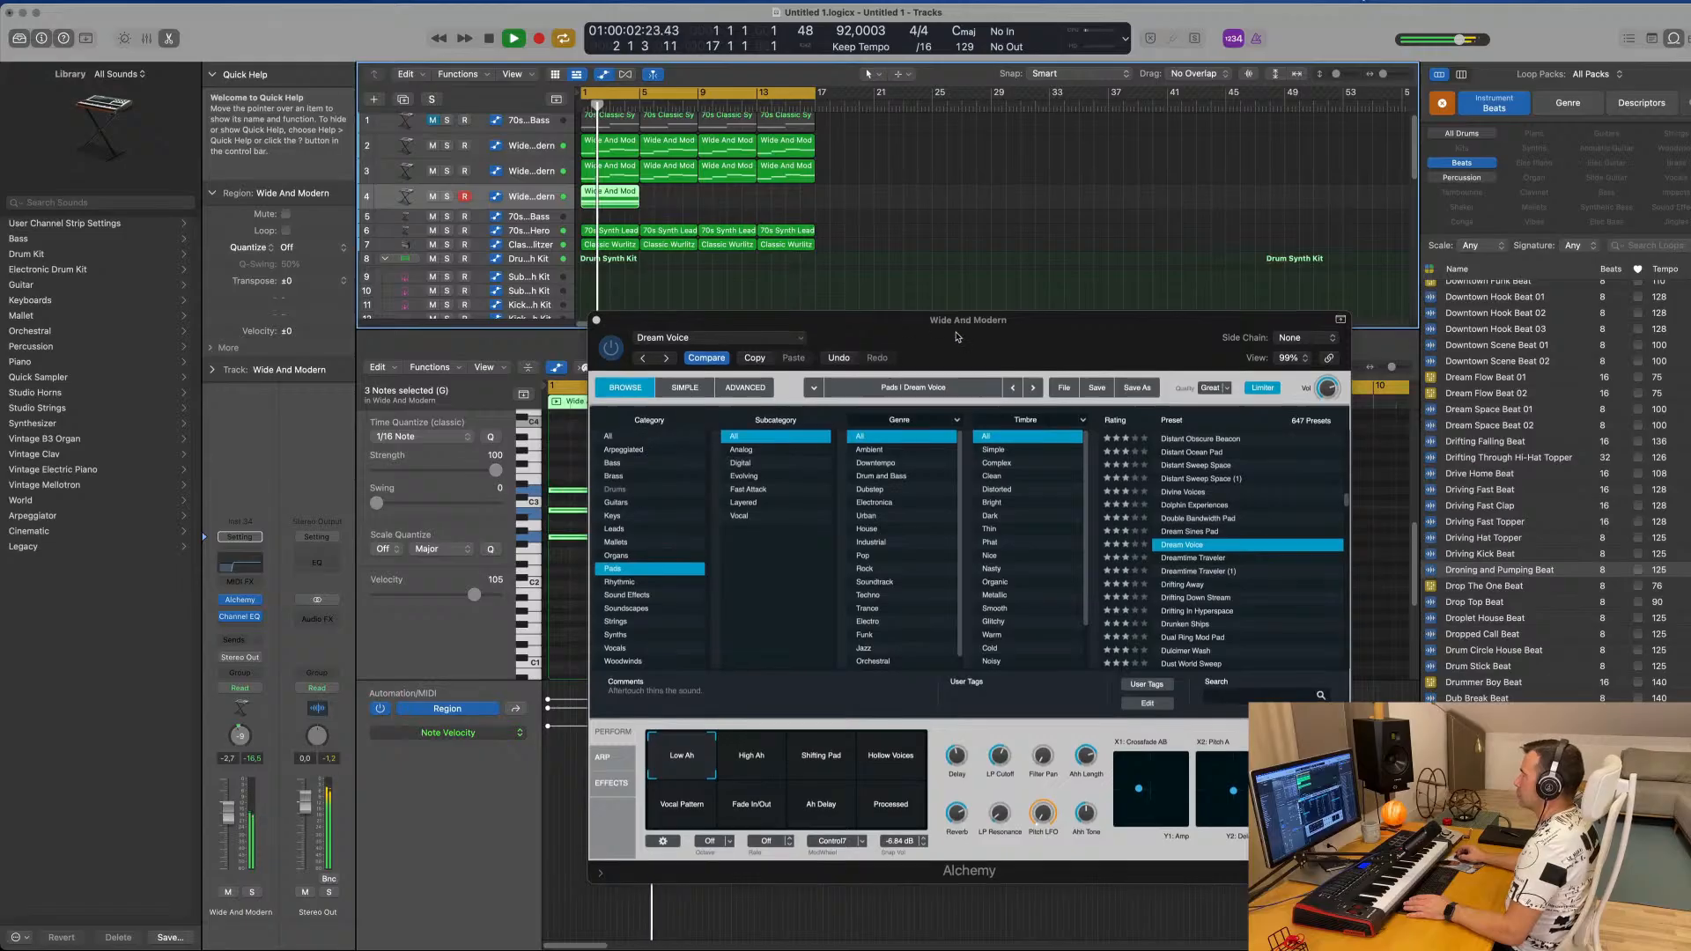
# Switch the Dream Voice pad to the High Ah performance snapshot and listen to it in the mix.
pyautogui.moveTo(1045, 320); pyautogui.dragTo(869, 224)
pyautogui.press('space')
pyautogui.press('space')
pyautogui.press('space')
pyautogui.click(685, 670)
pyautogui.press('space')
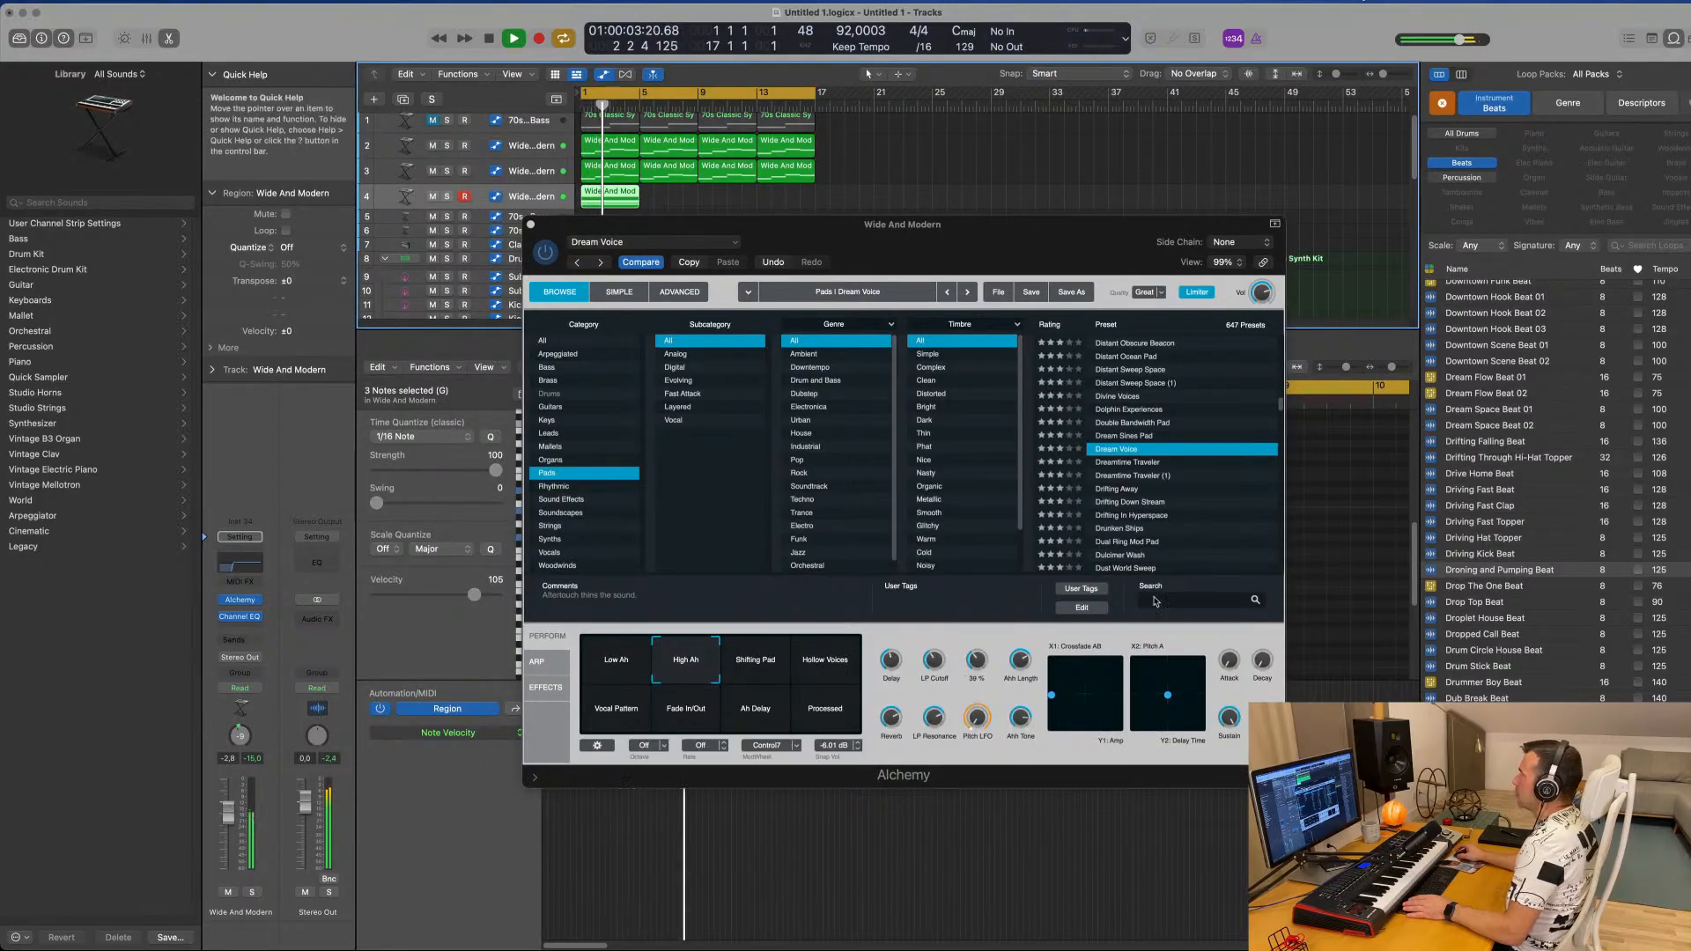
# Raise the pad track's volume to -1.2 dB while replaying the section.
pyautogui.moveTo(931, 273); pyautogui.dragTo(1200, 275)
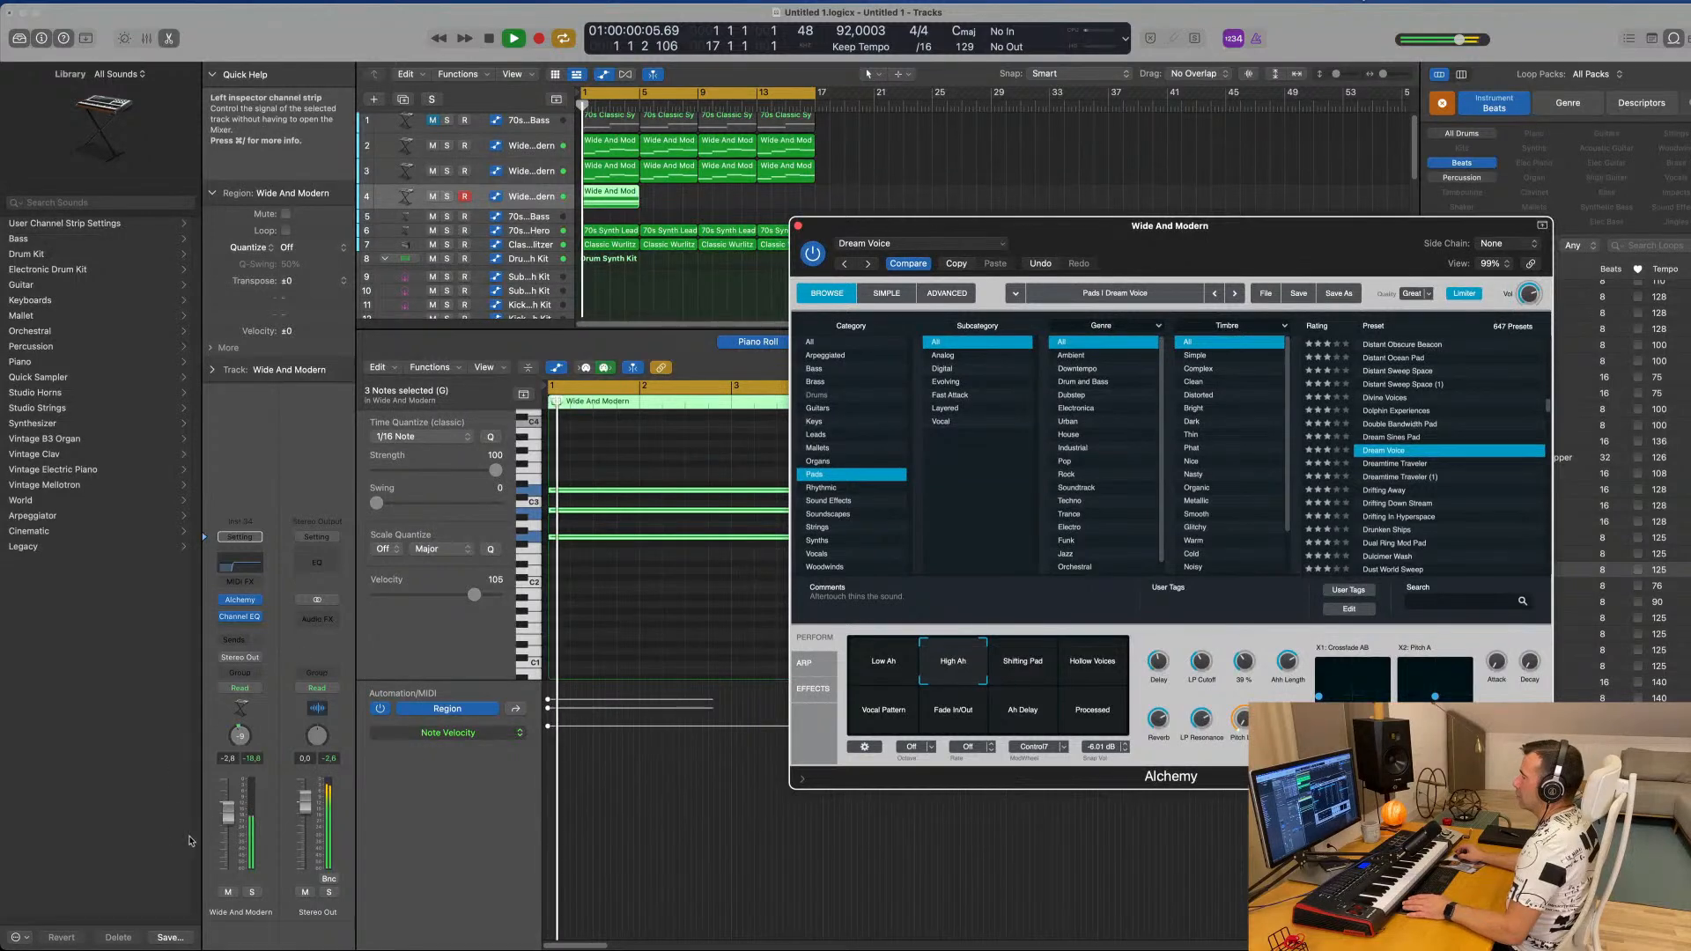
pyautogui.moveTo(239, 736); pyautogui.dragTo(239, 733)
pyautogui.press('Return')
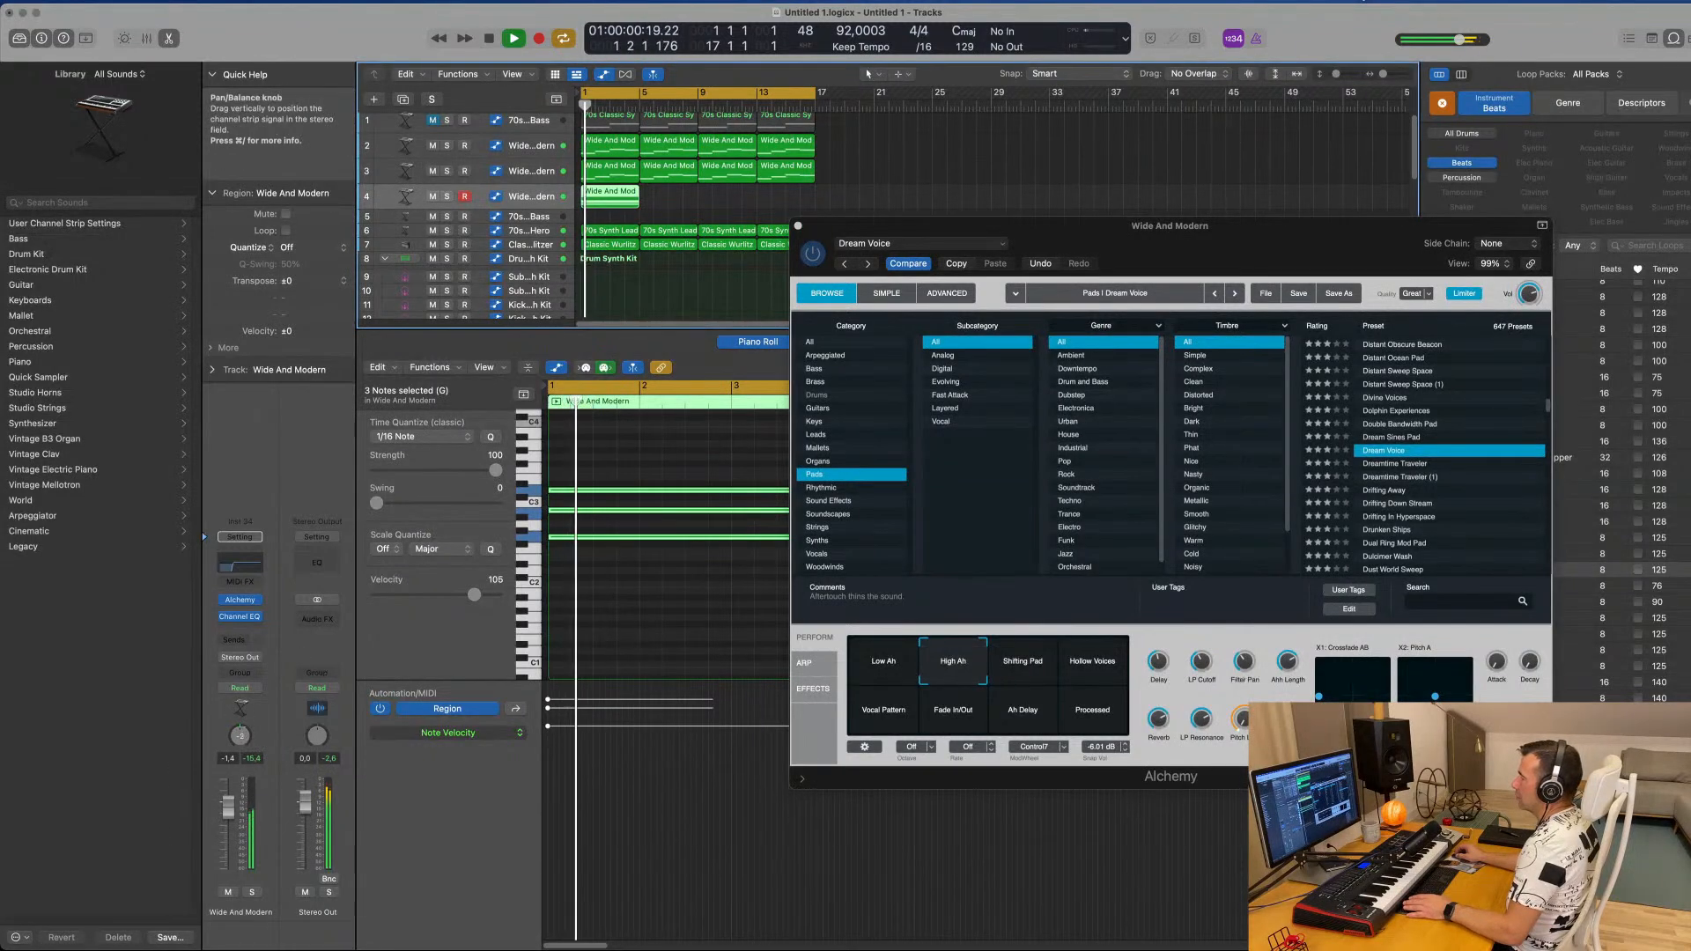
pyautogui.moveTo(220, 807); pyautogui.dragTo(220, 807)
pyautogui.press('space')
pyautogui.press('space')
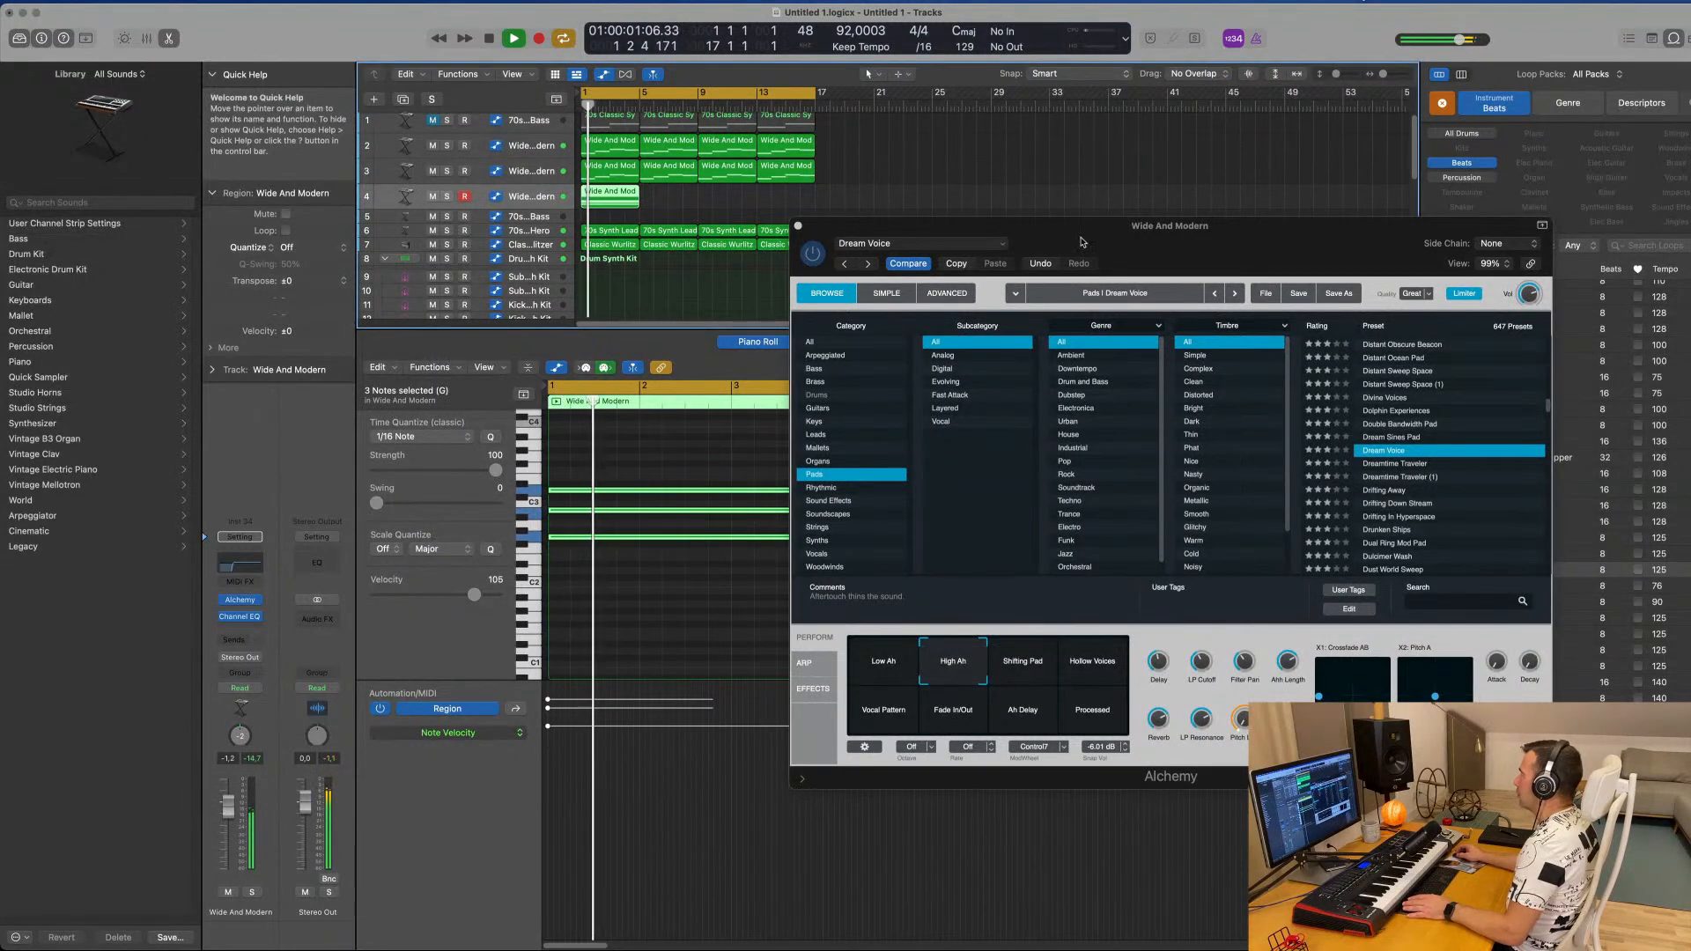
# Try the Shifting Pad snapshot of Dream Voice with the full arrangement playing.
pyautogui.moveTo(1083, 240); pyautogui.dragTo(1065, 222)
pyautogui.press('space')
pyautogui.press('space')
pyautogui.click(1001, 641)
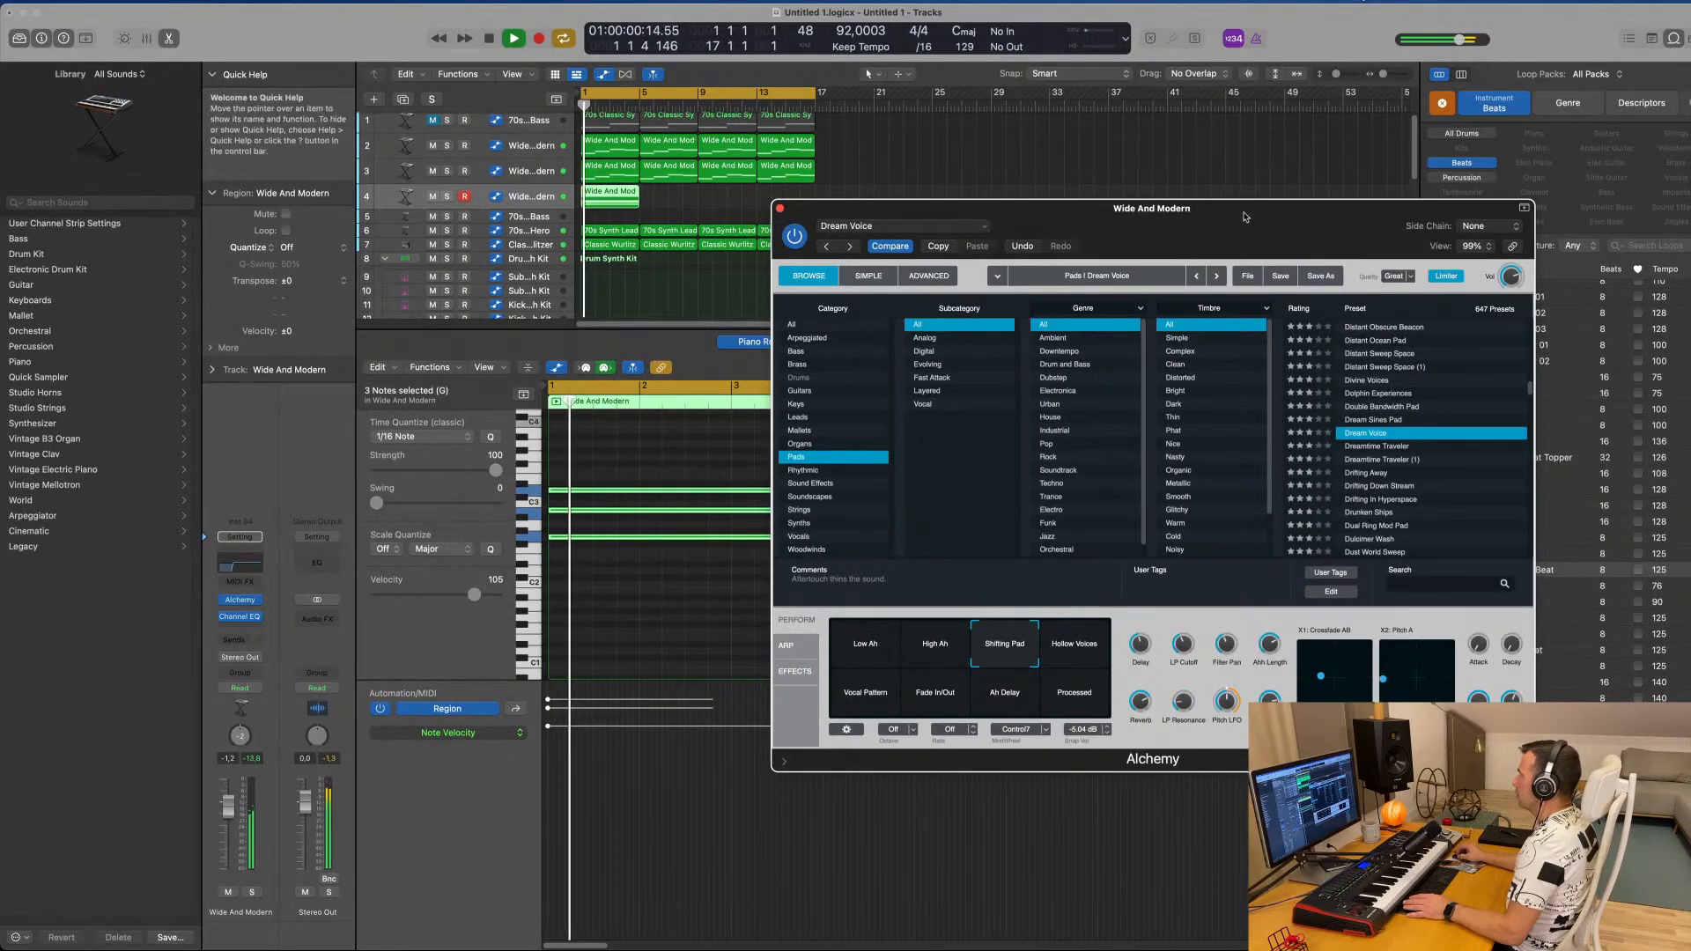
pyautogui.moveTo(1225, 228); pyautogui.dragTo(1190, 179)
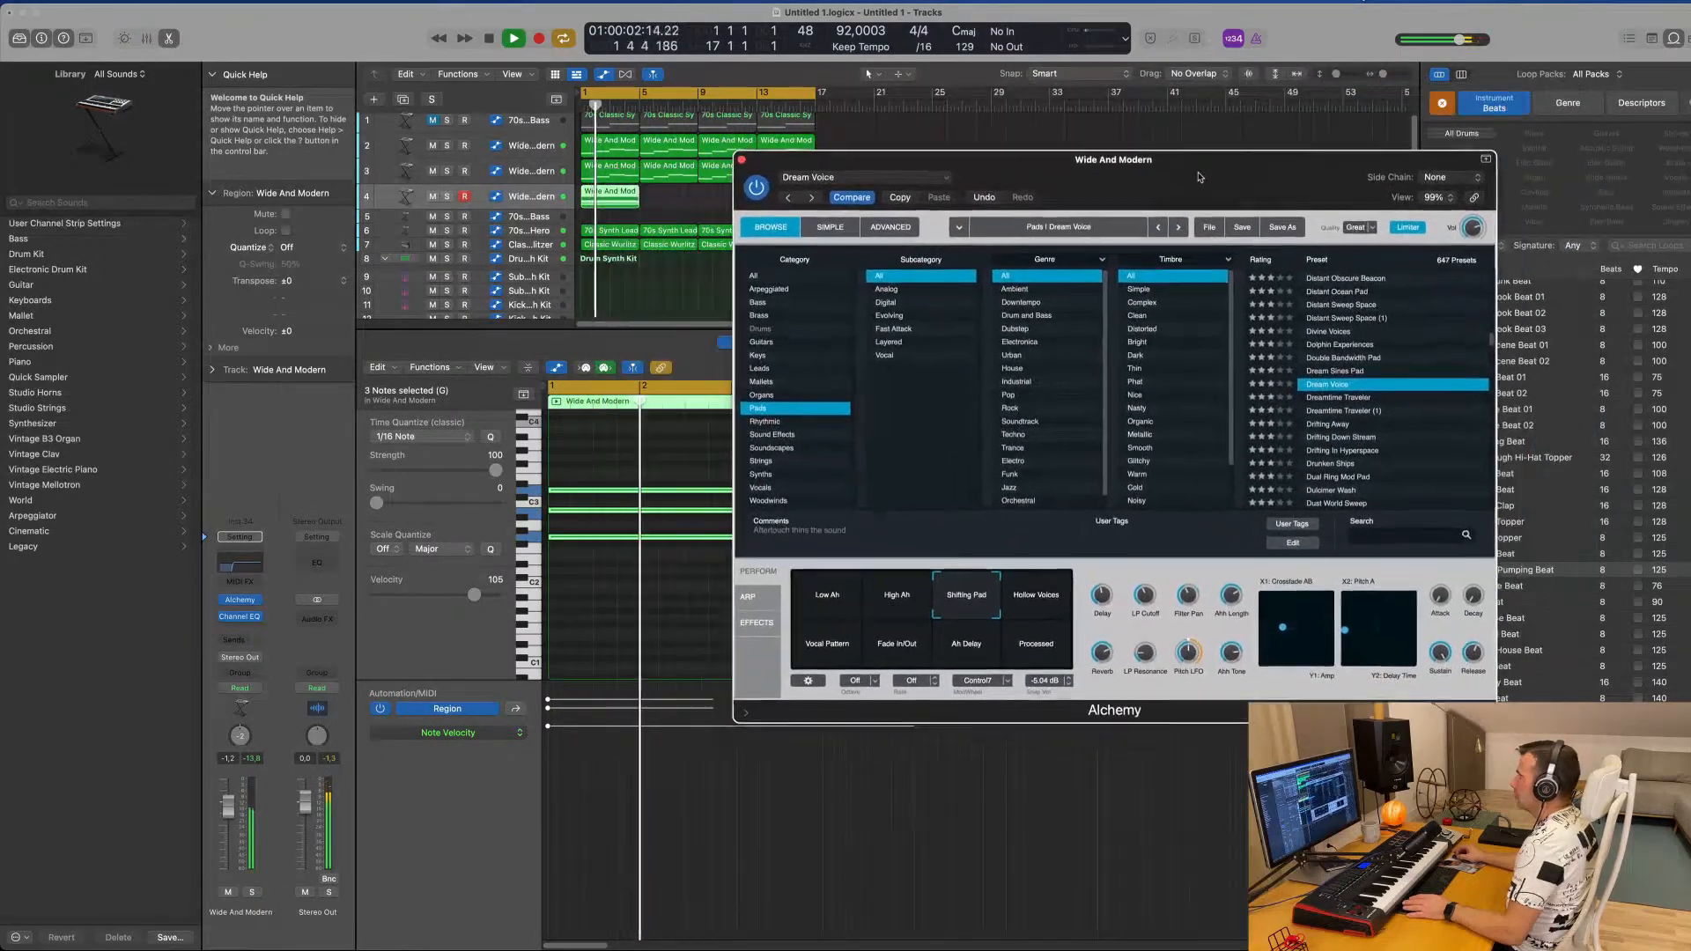
# Solo the pad track, audition the remaining Dream Voice snapshots, choose Vocal Pattern and unsolo the track.
pyautogui.click(252, 892)
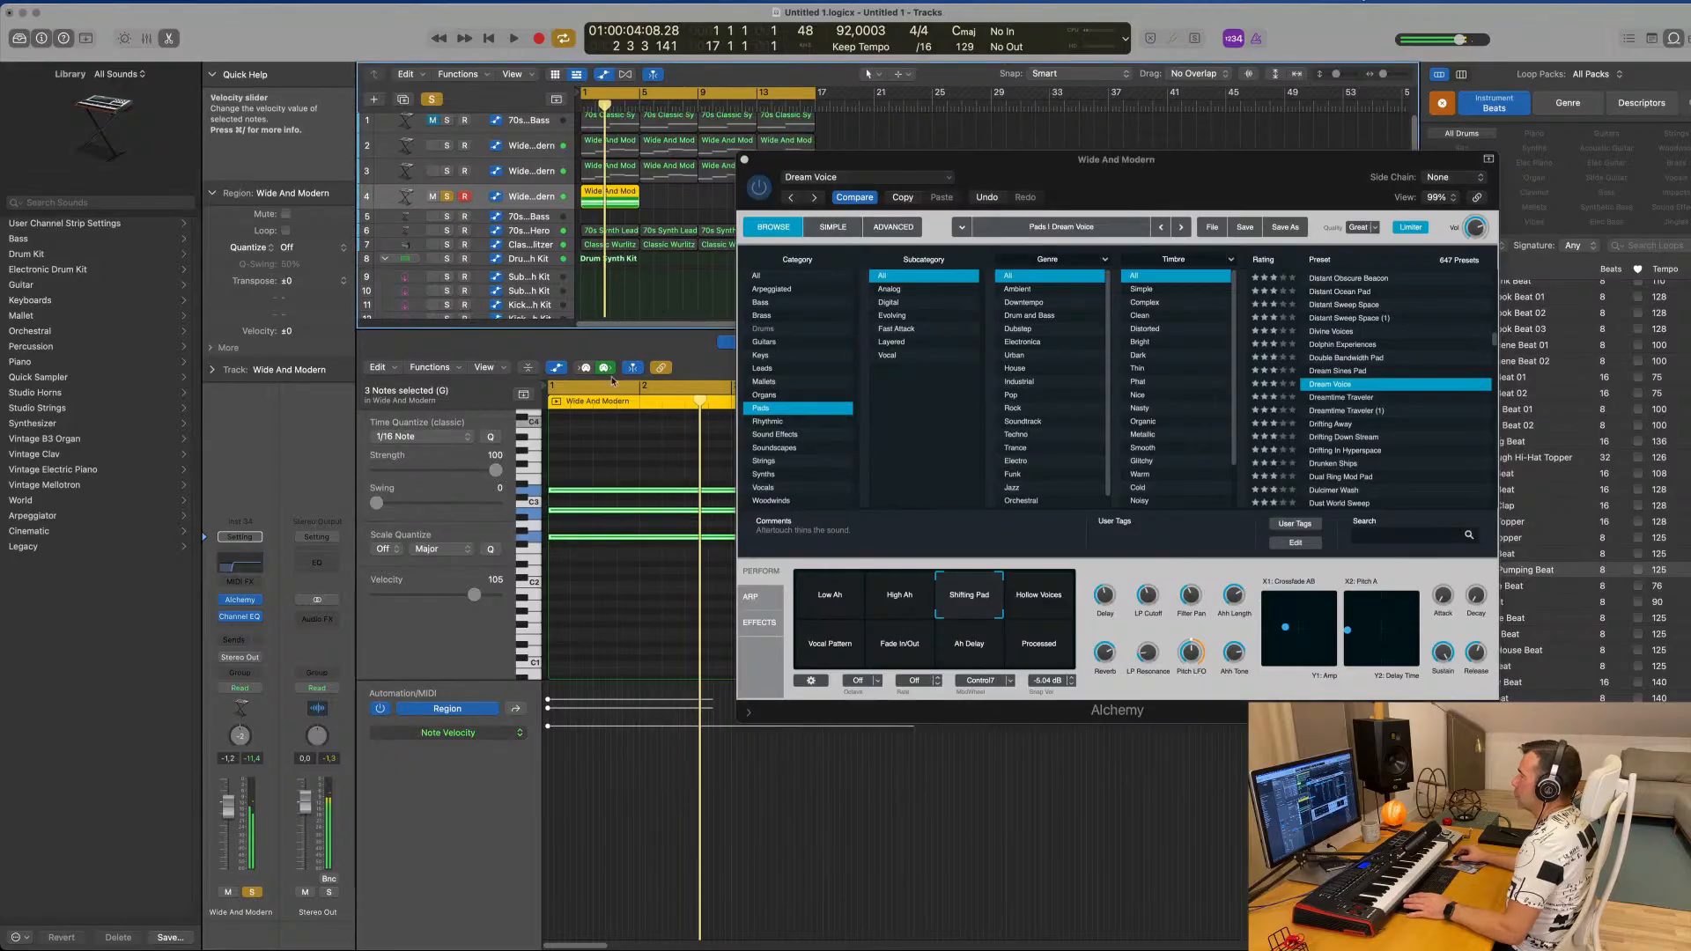
pyautogui.moveTo(1186, 179); pyautogui.dragTo(1084, 266)
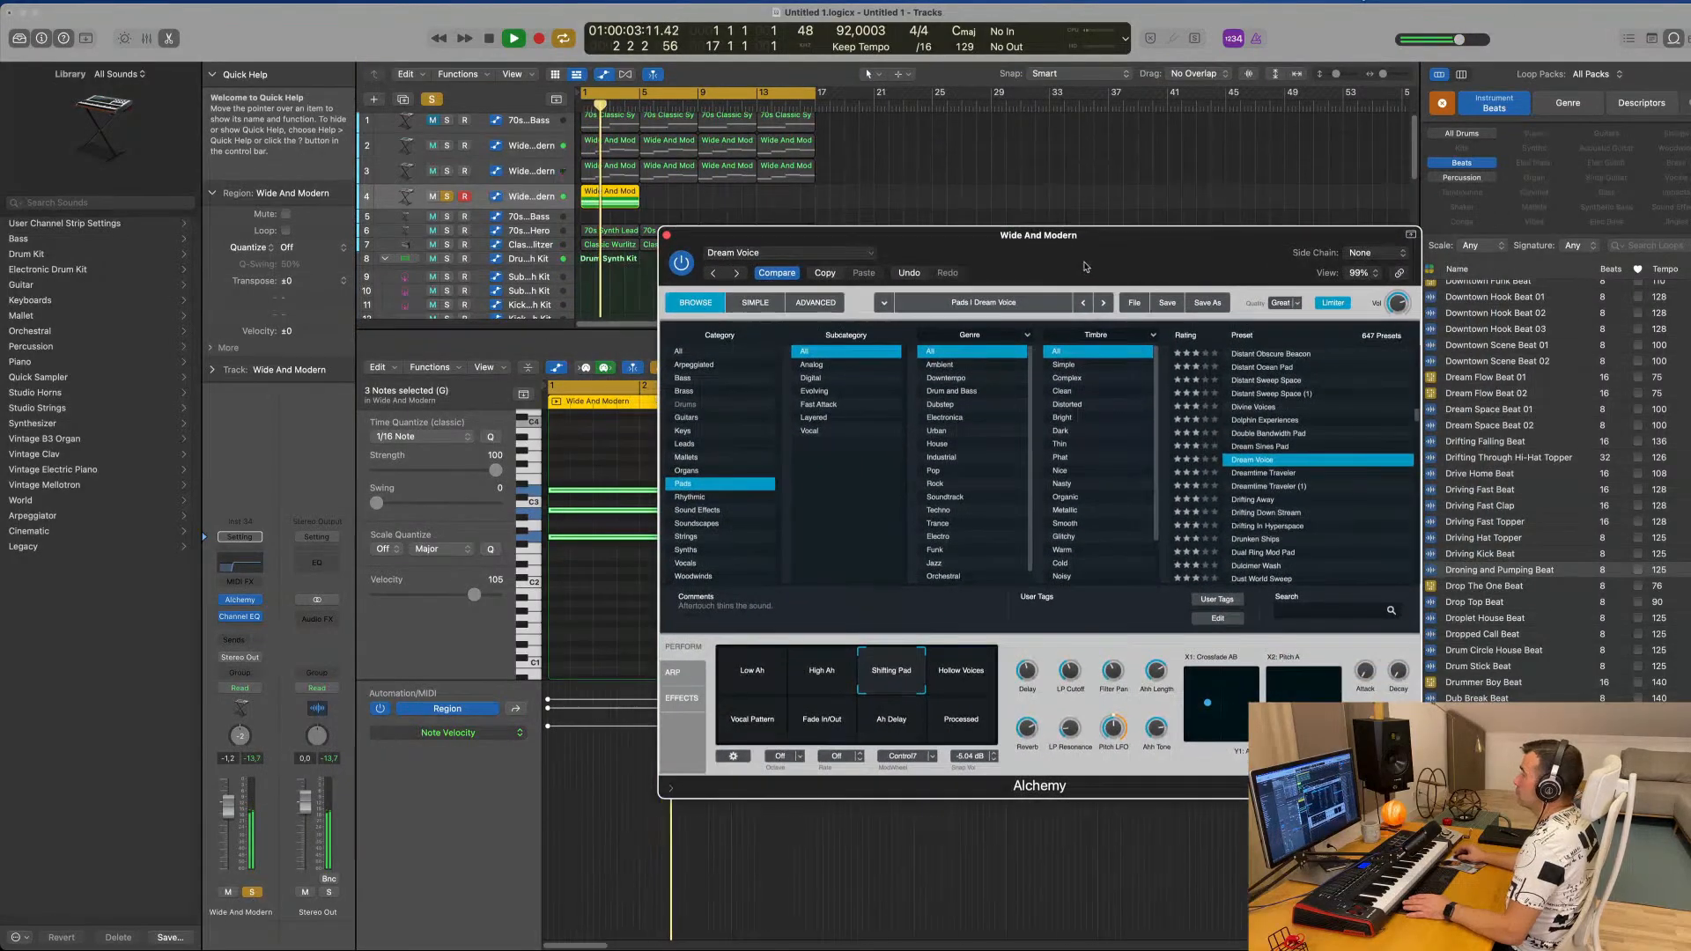
pyautogui.click(967, 676)
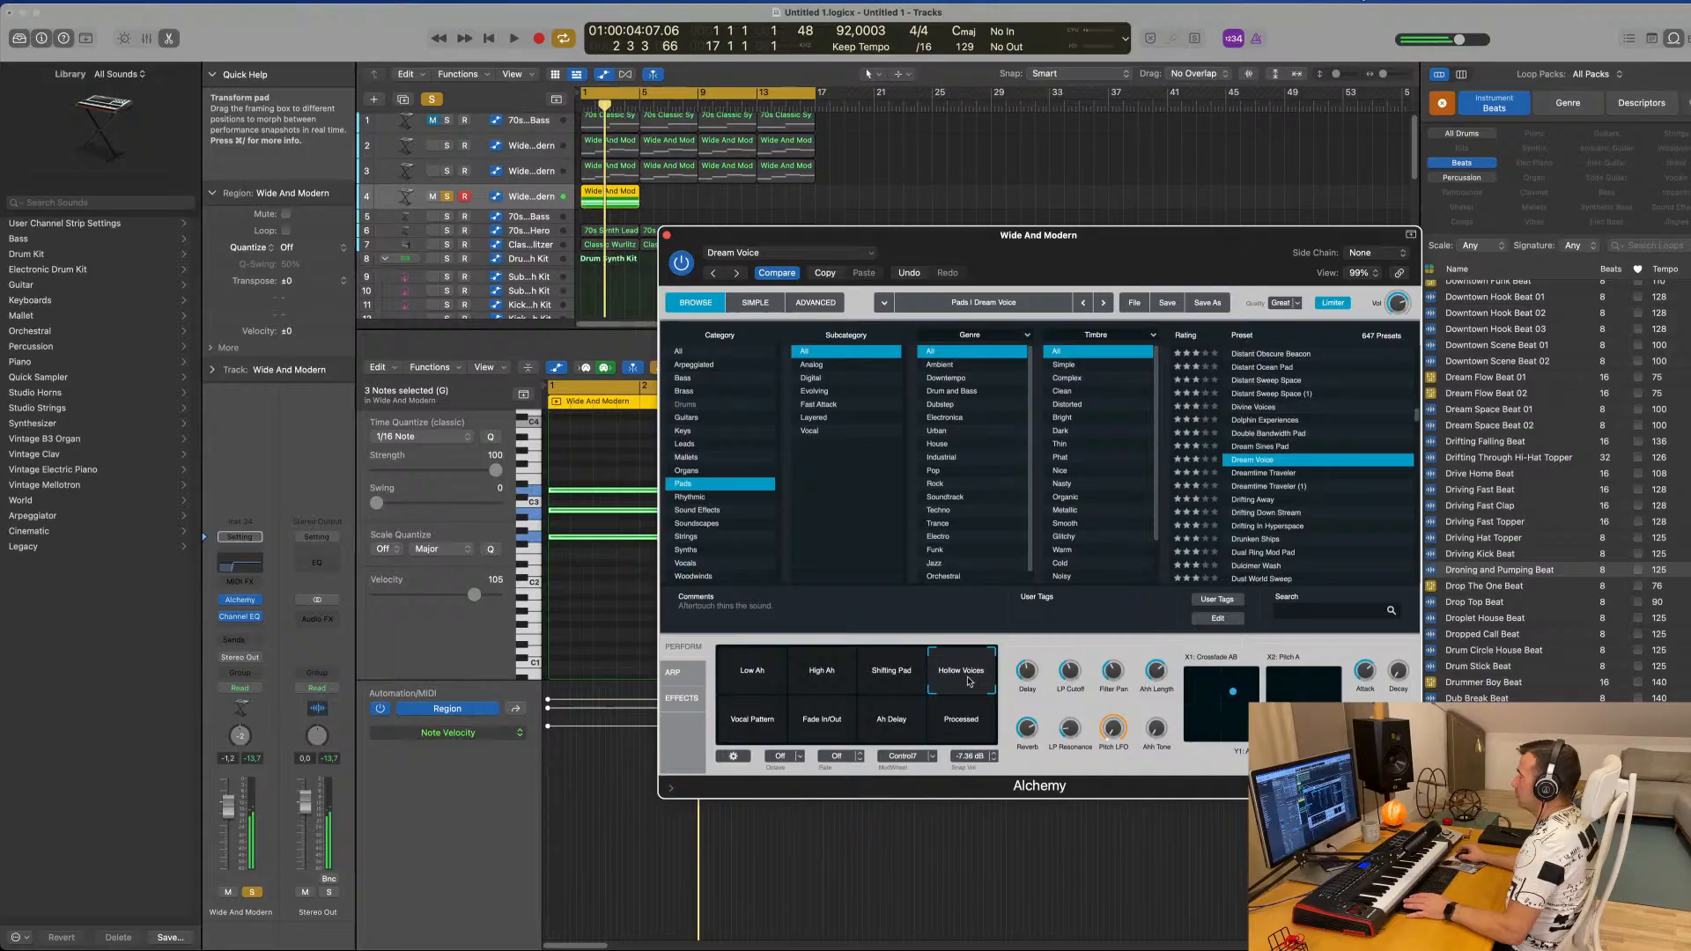
pyautogui.click(761, 739)
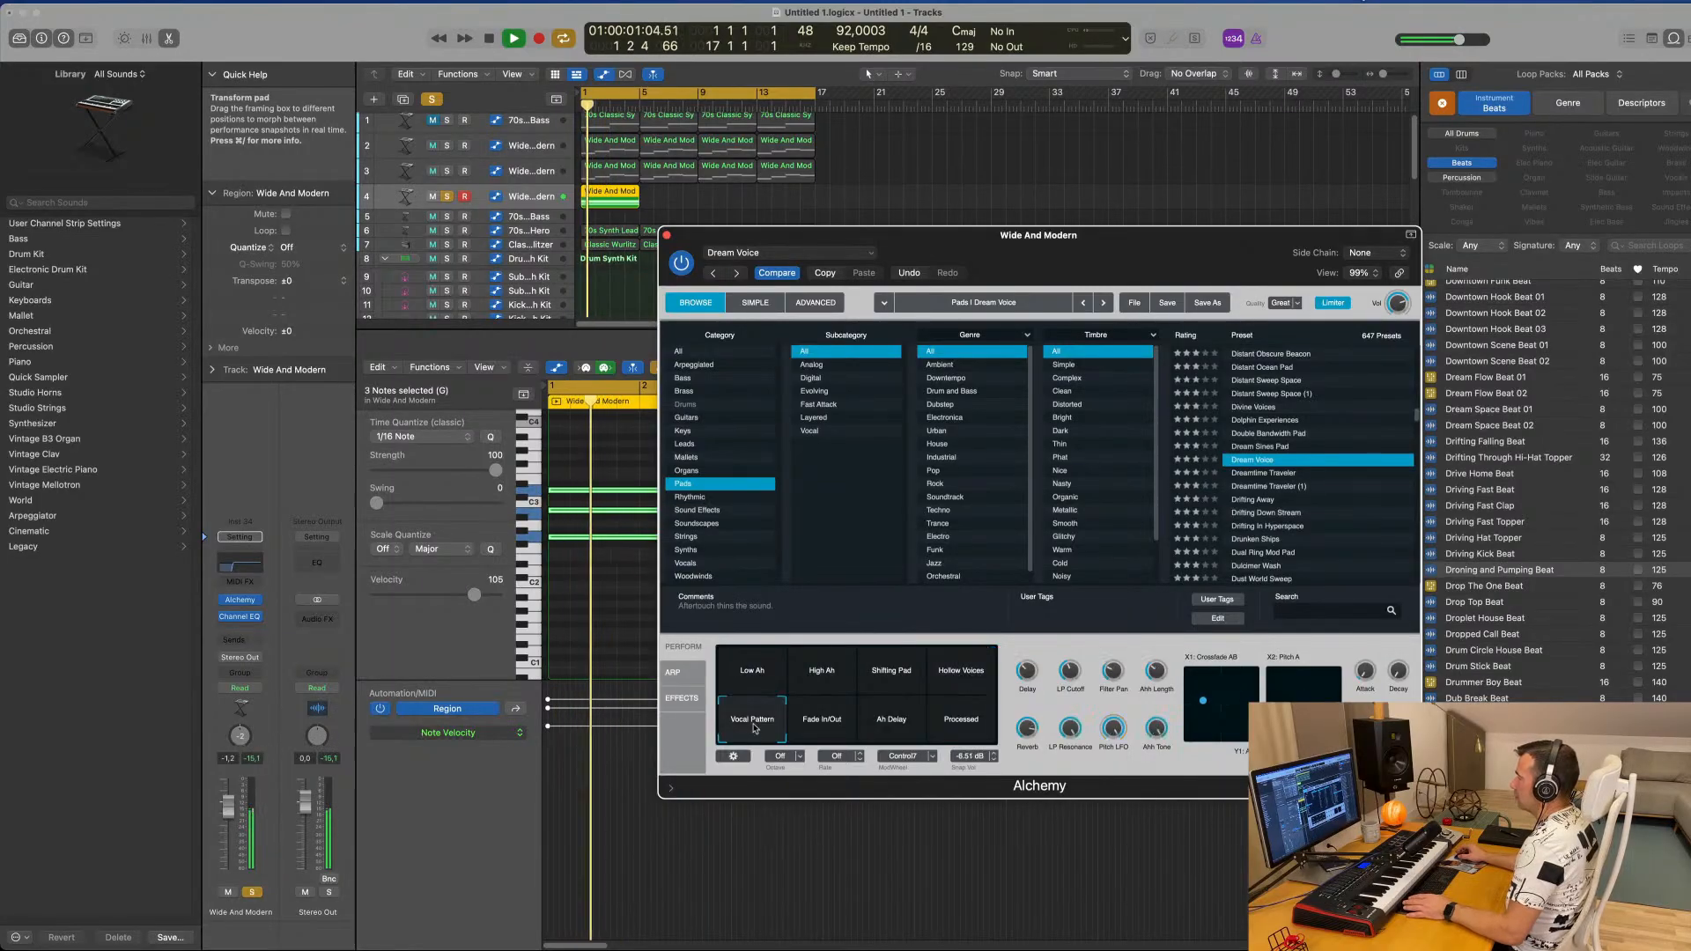
pyautogui.click(823, 728)
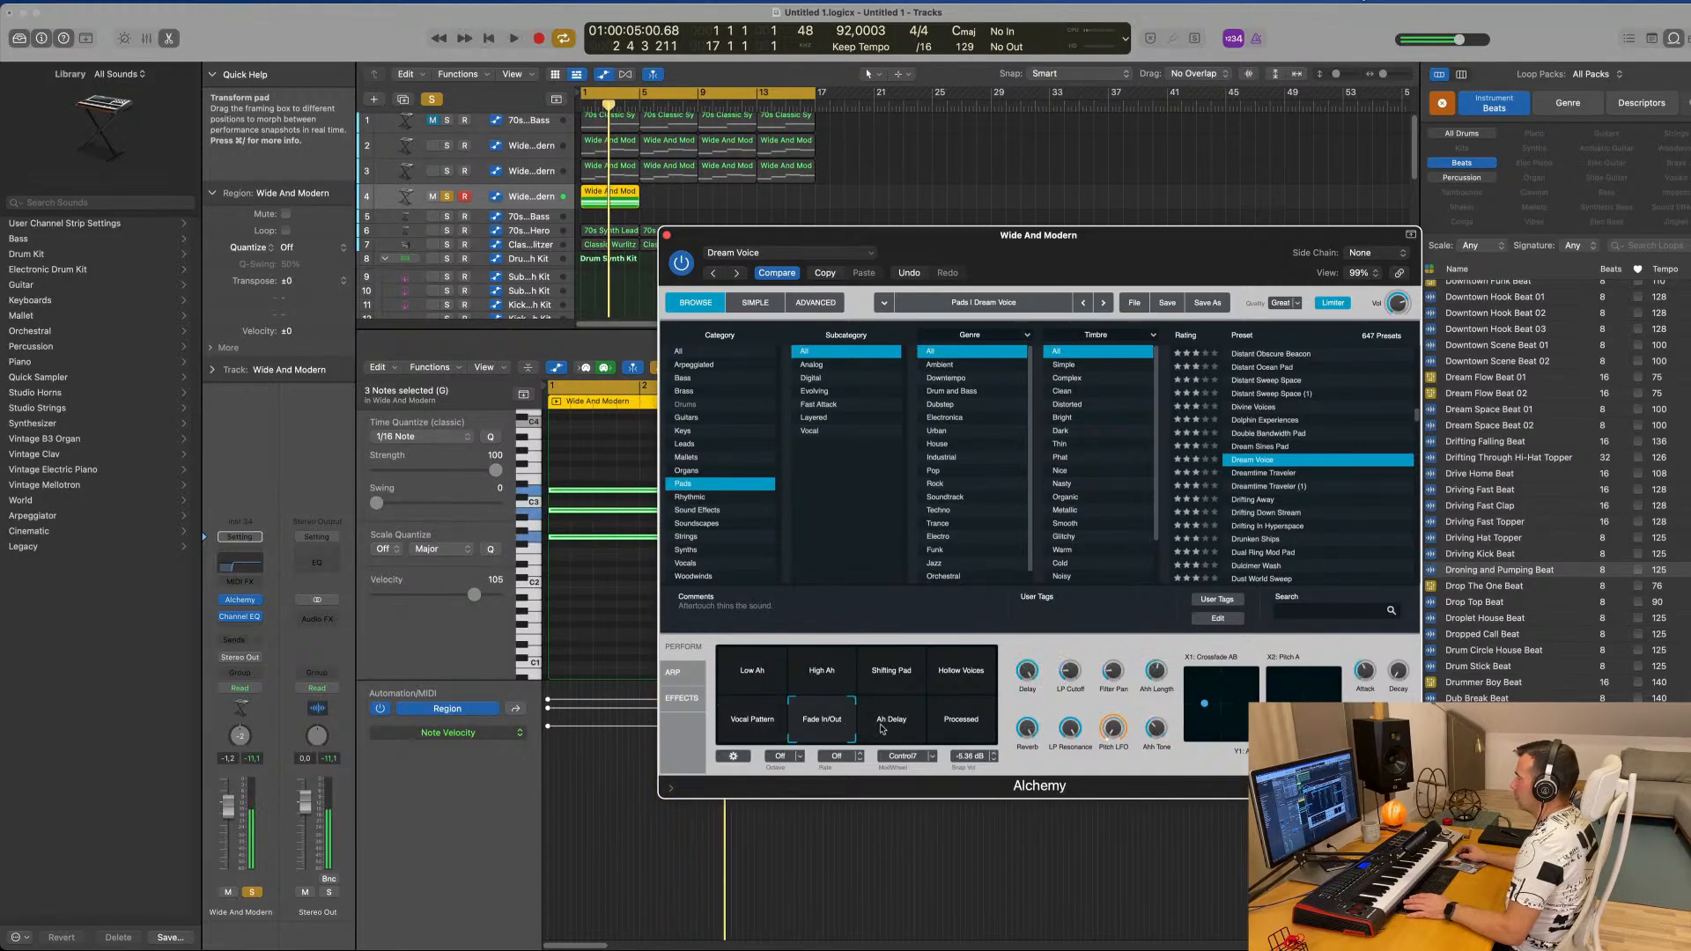
pyautogui.click(895, 727)
pyautogui.click(954, 730)
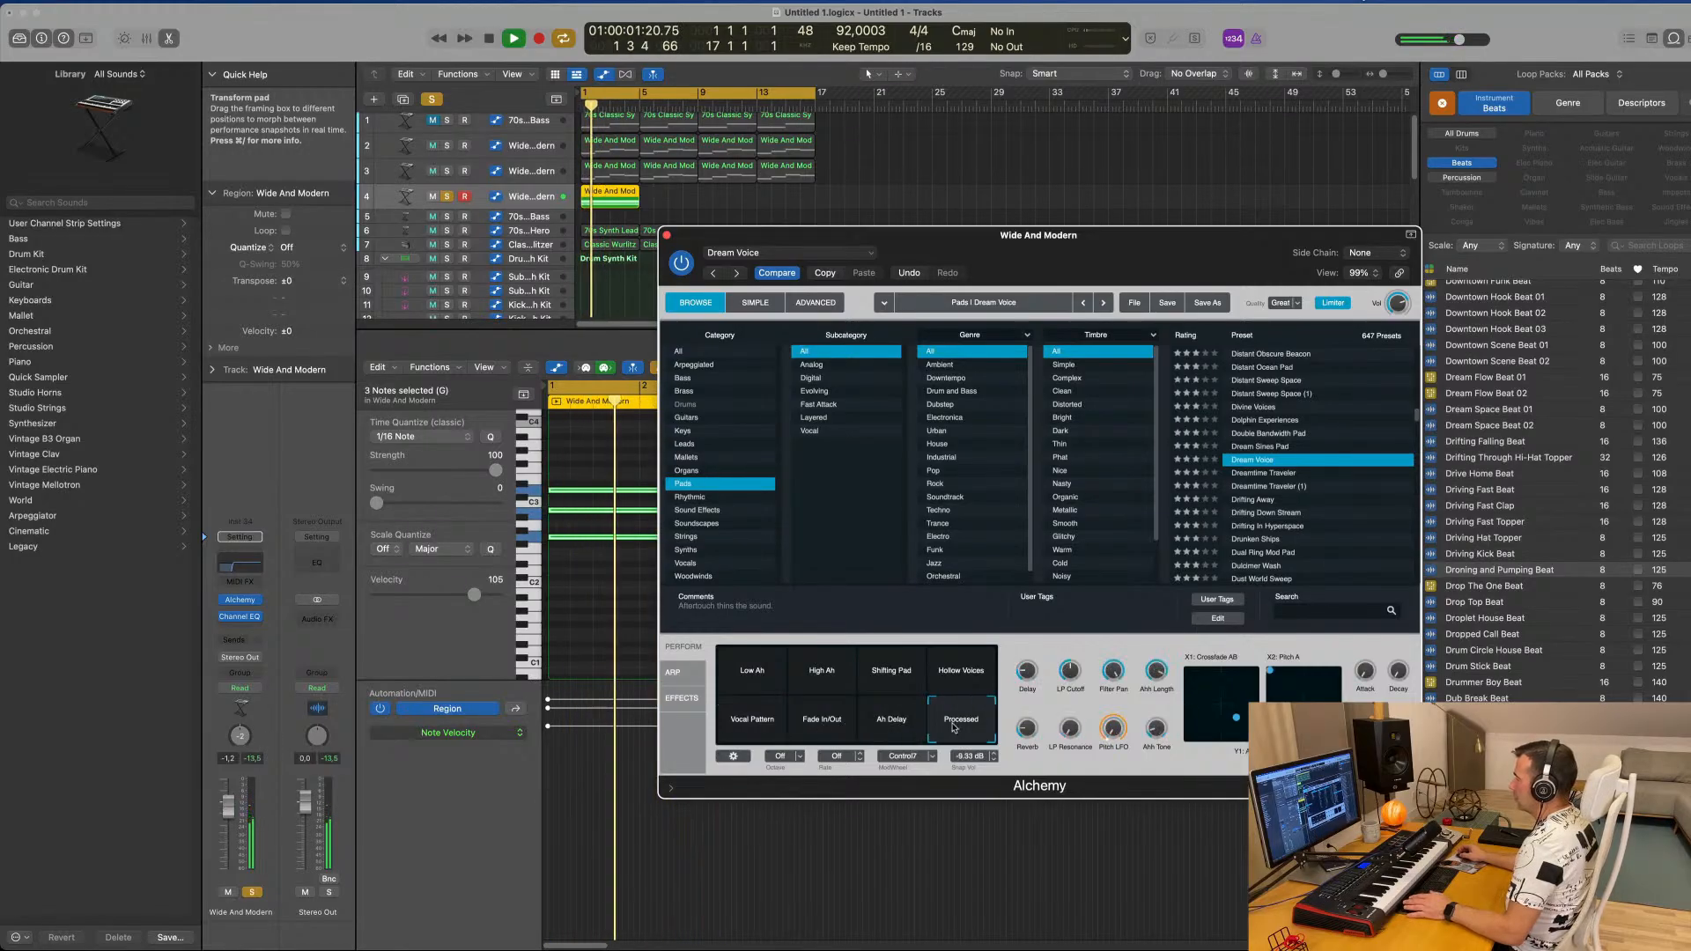
pyautogui.click(755, 726)
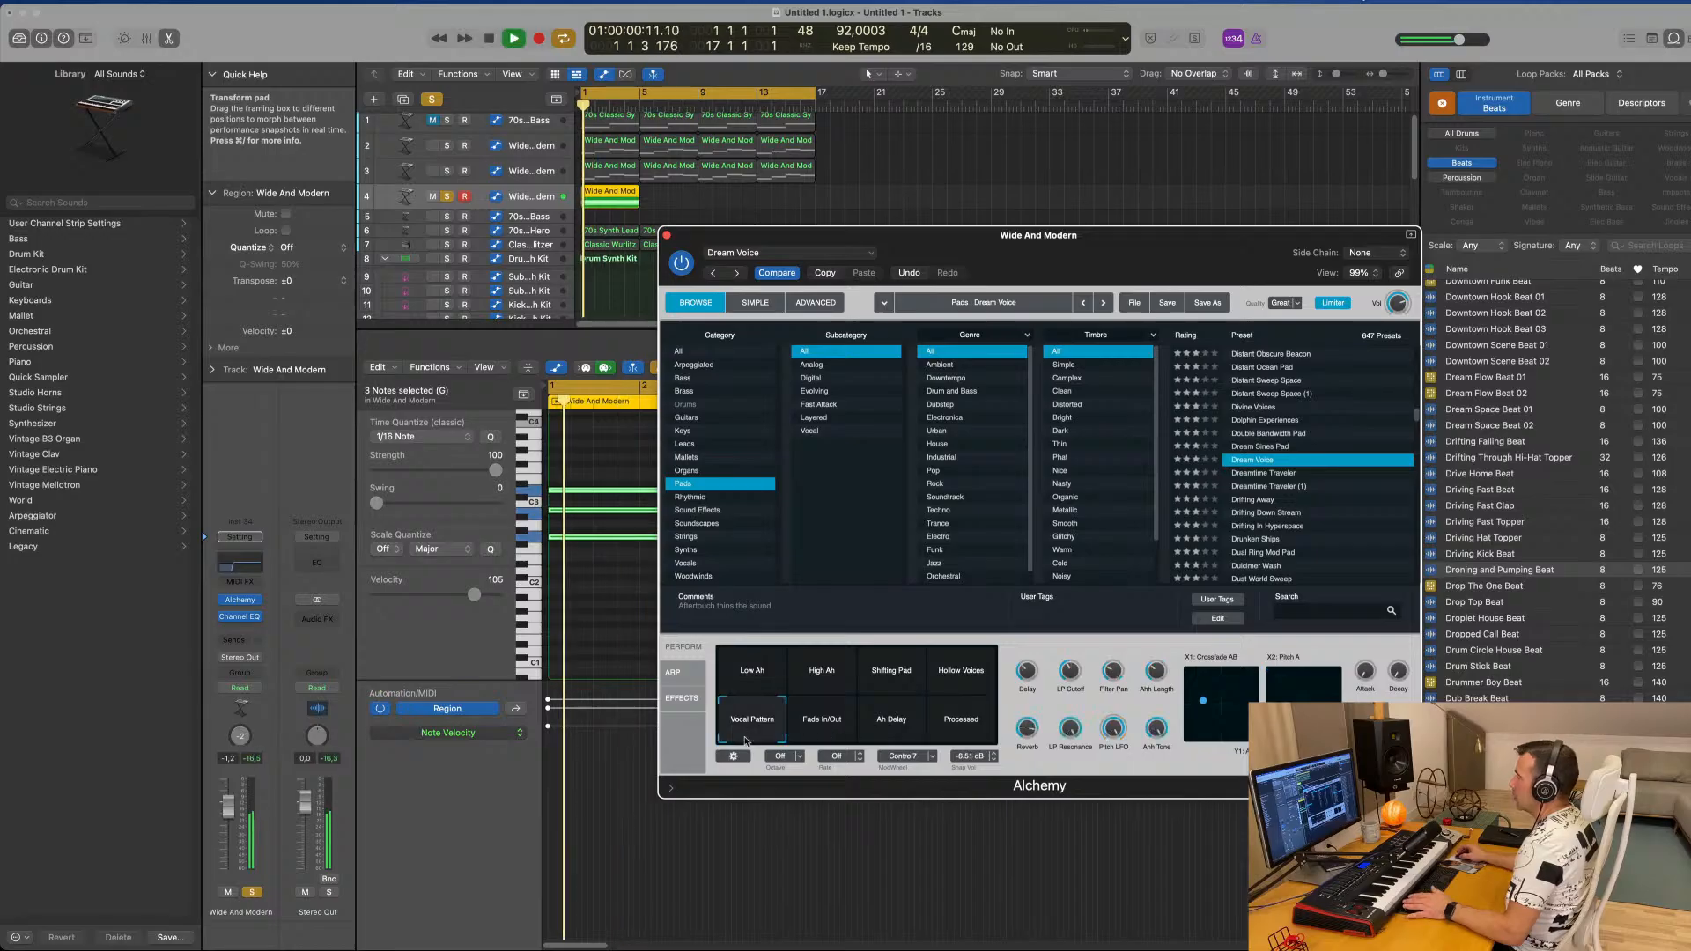
pyautogui.click(253, 892)
pyautogui.press('space')
pyautogui.moveTo(1145, 256); pyautogui.dragTo(1104, 399)
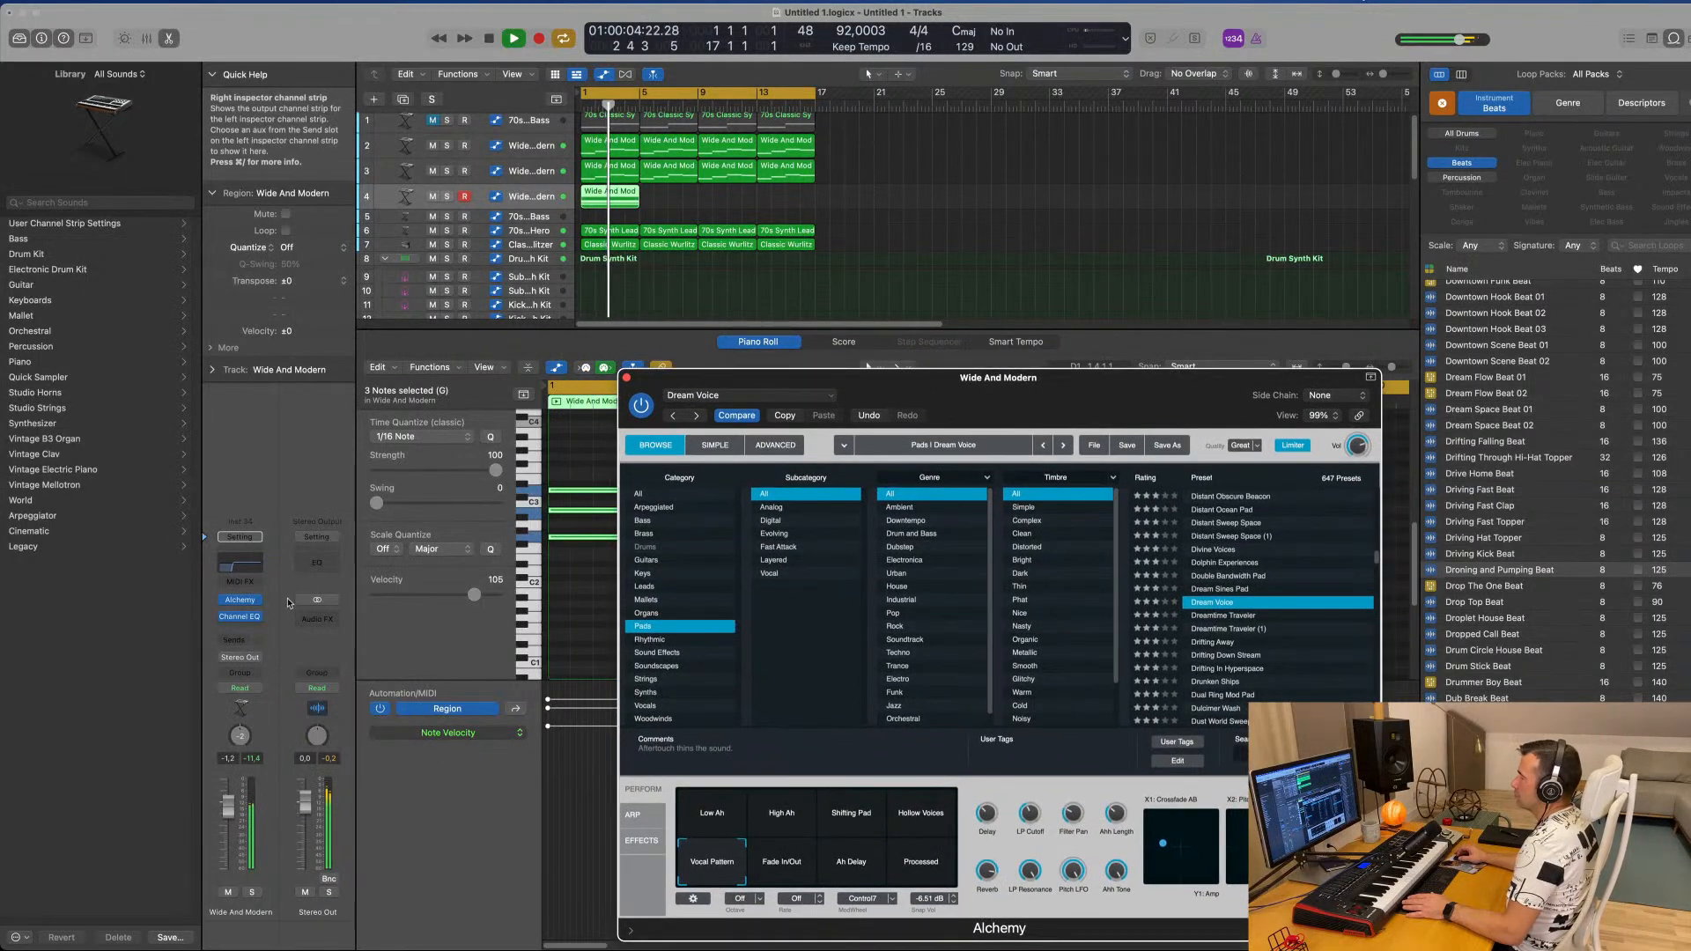
# Add a send from the pad track to the Bus 3 Reverb and raise its send level.
pyautogui.click(243, 641)
pyautogui.moveTo(264, 662)
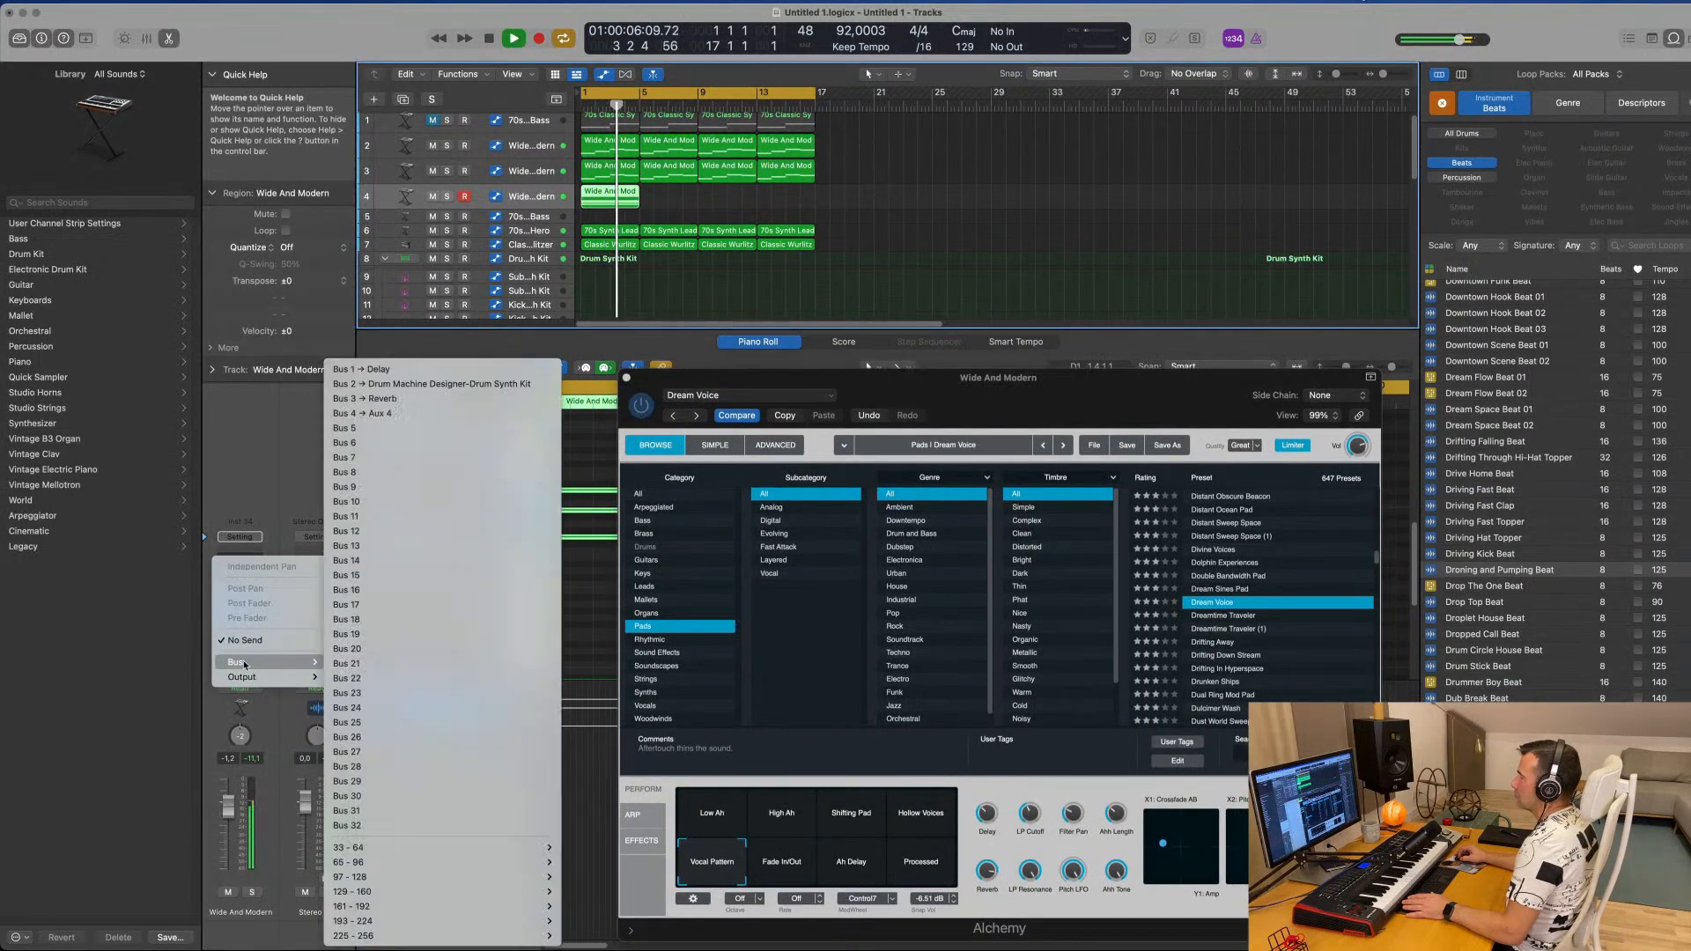
pyautogui.click(452, 397)
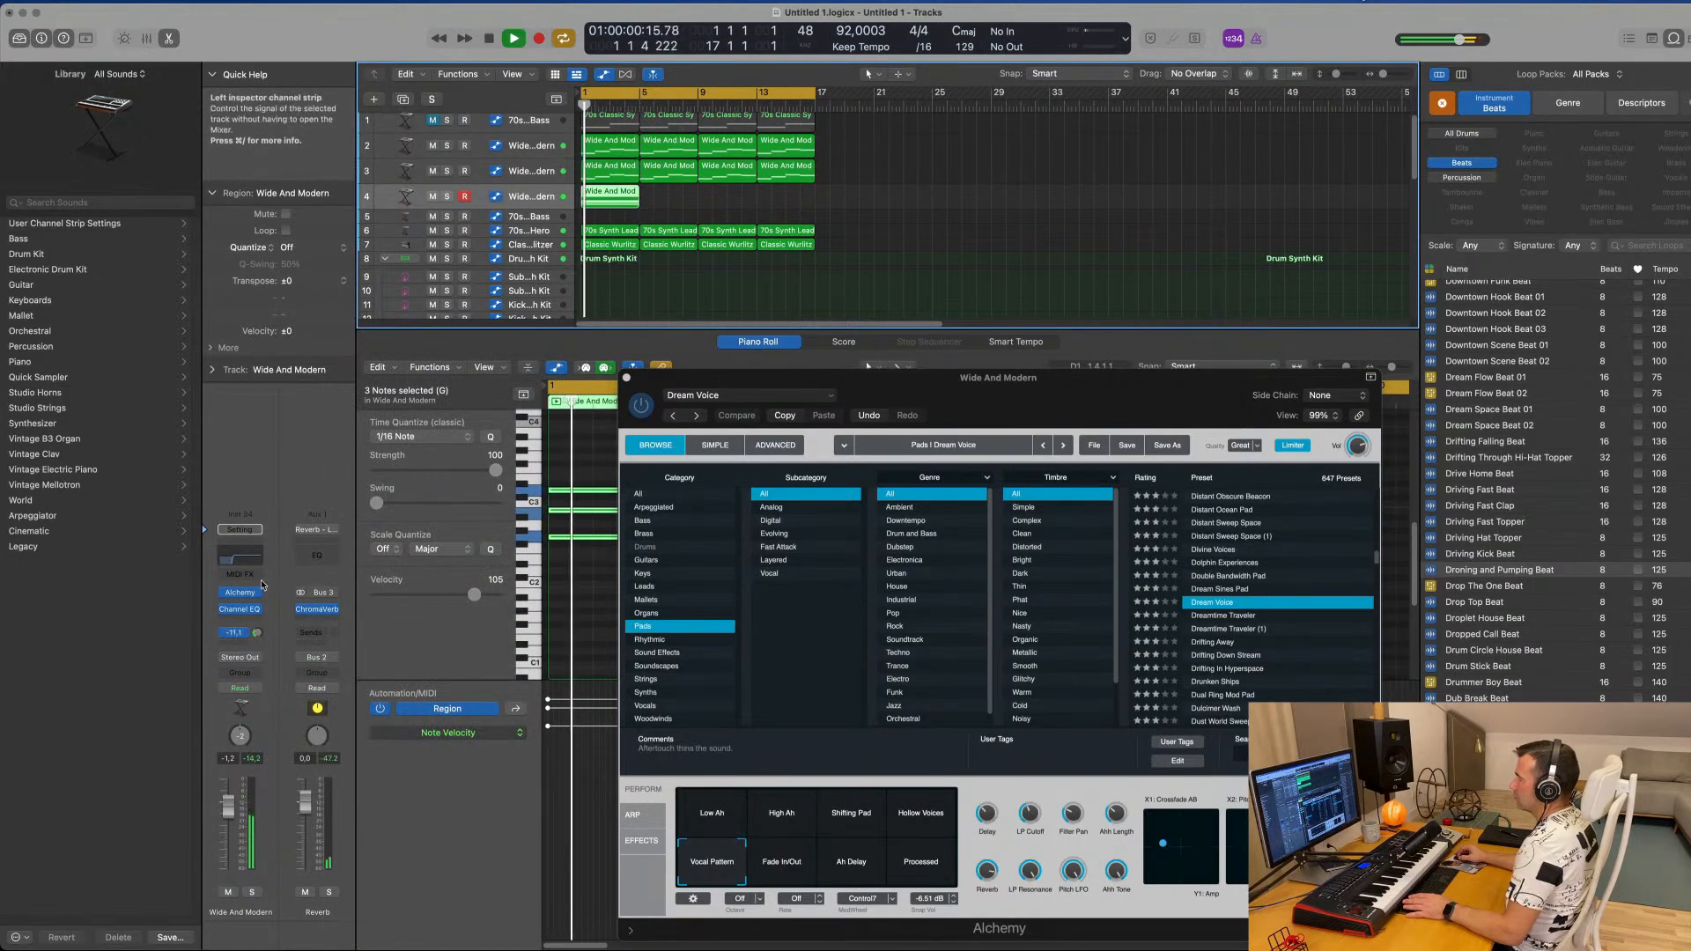
pyautogui.moveTo(258, 633); pyautogui.dragTo(263, 624)
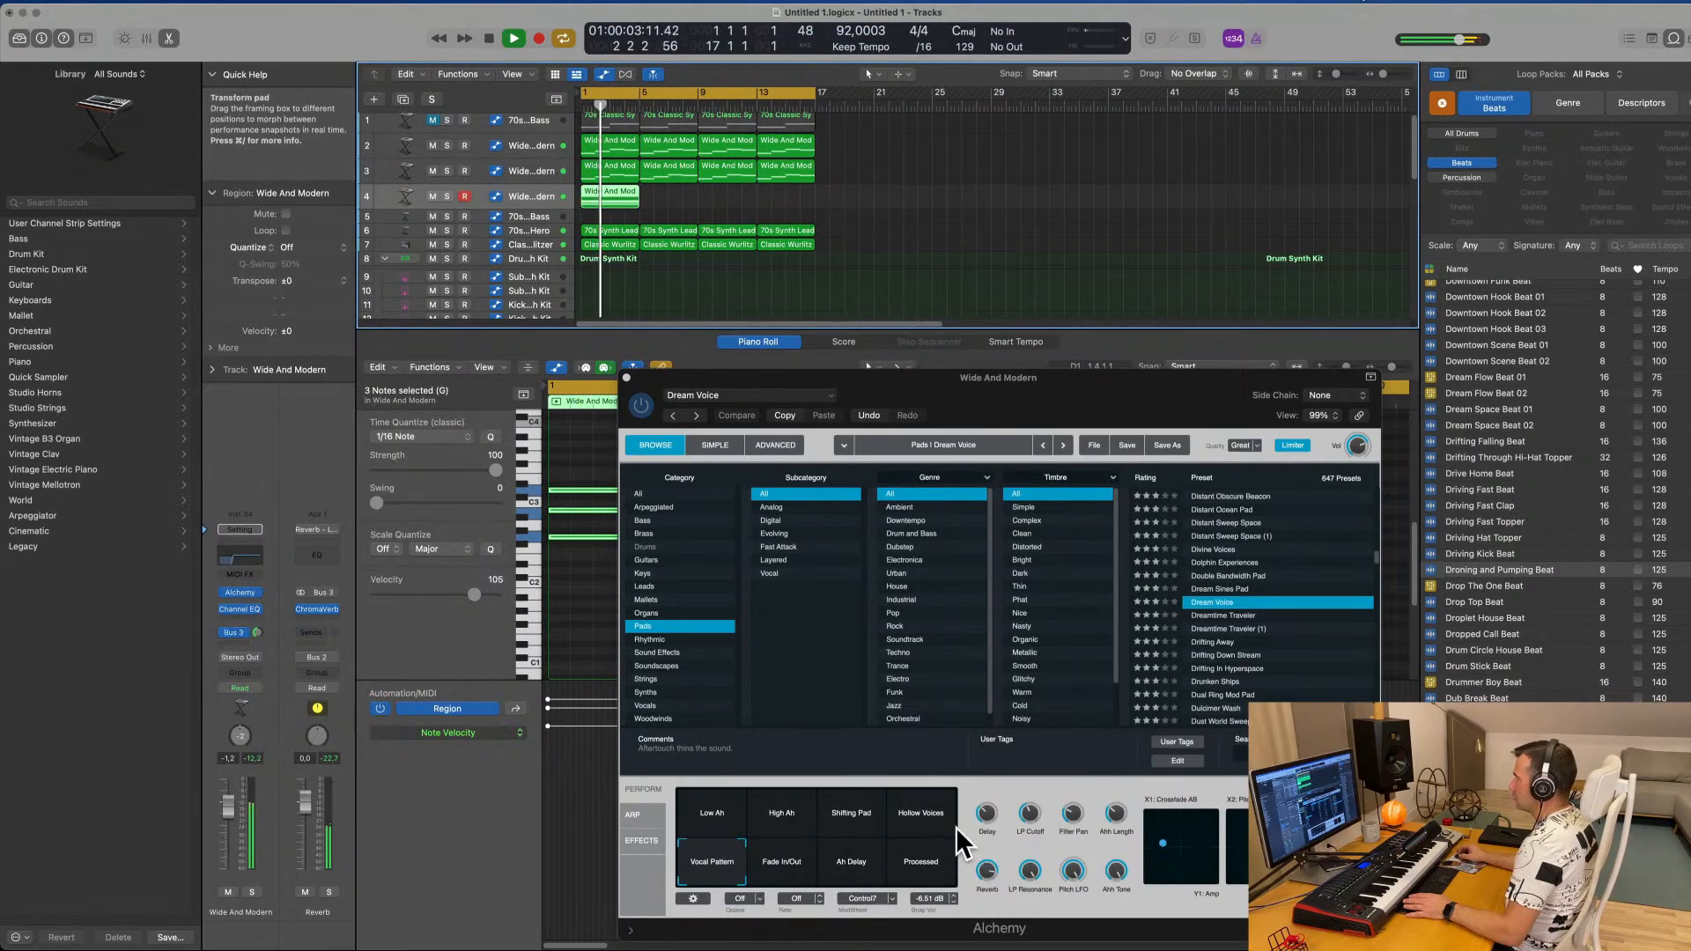
# Copy the four-bar chord region along the pad track to bars 5, 9 and 13.
pyautogui.moveTo(1090, 390); pyautogui.dragTo(1374, 311)
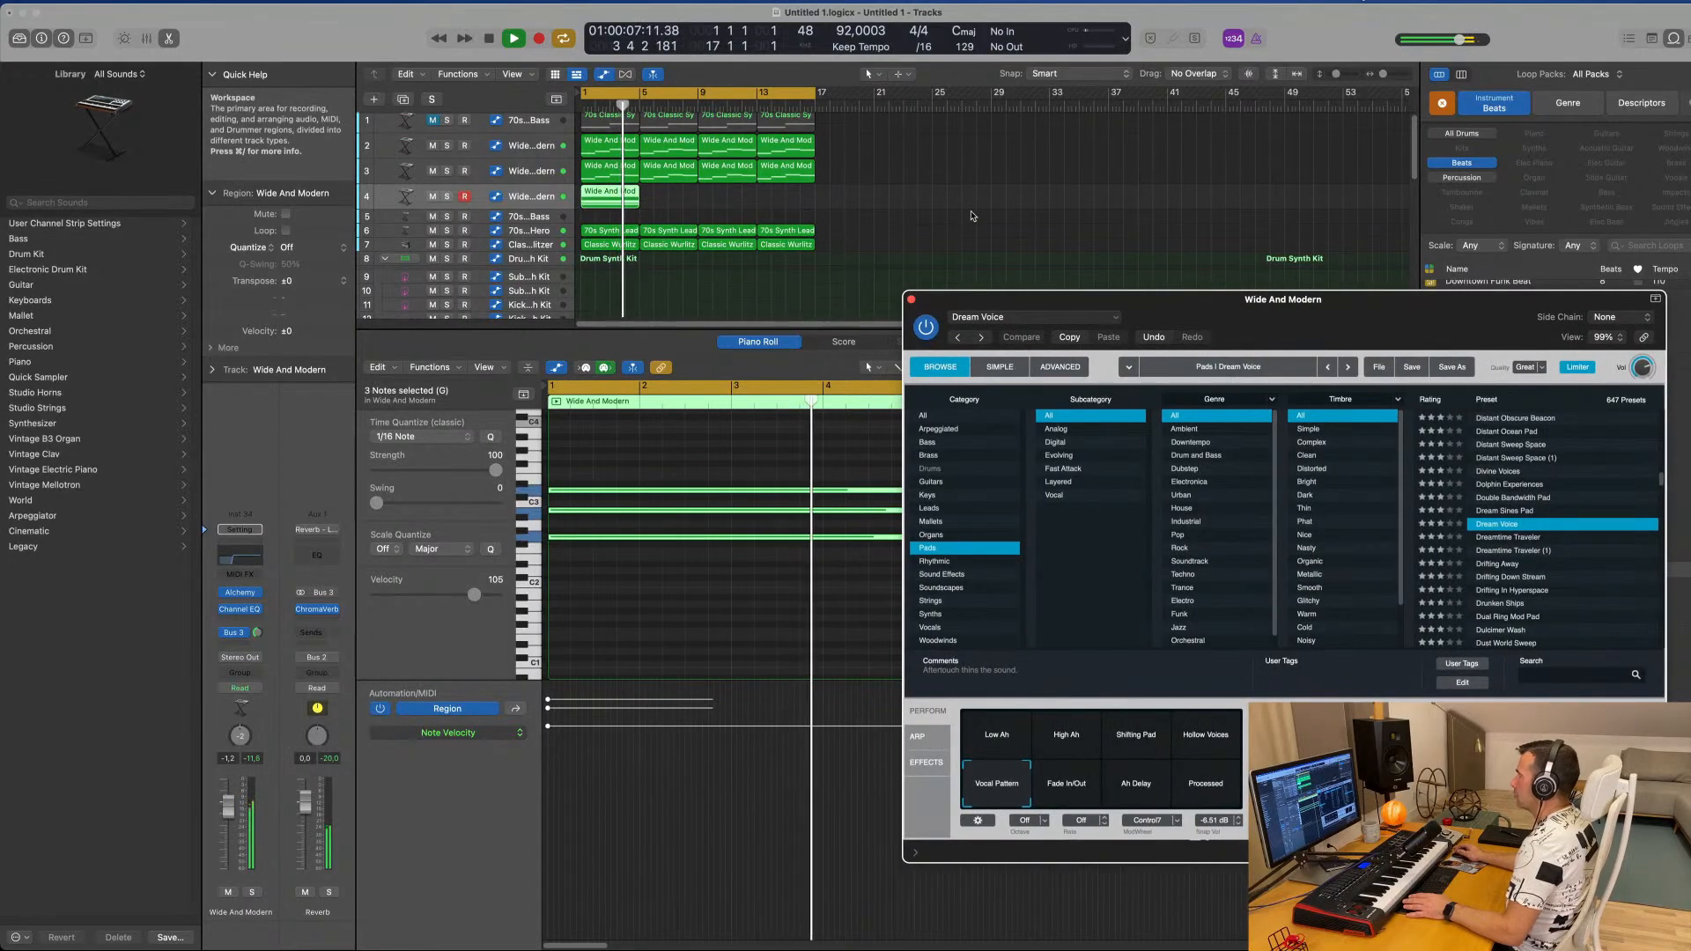
pyautogui.click(611, 199)
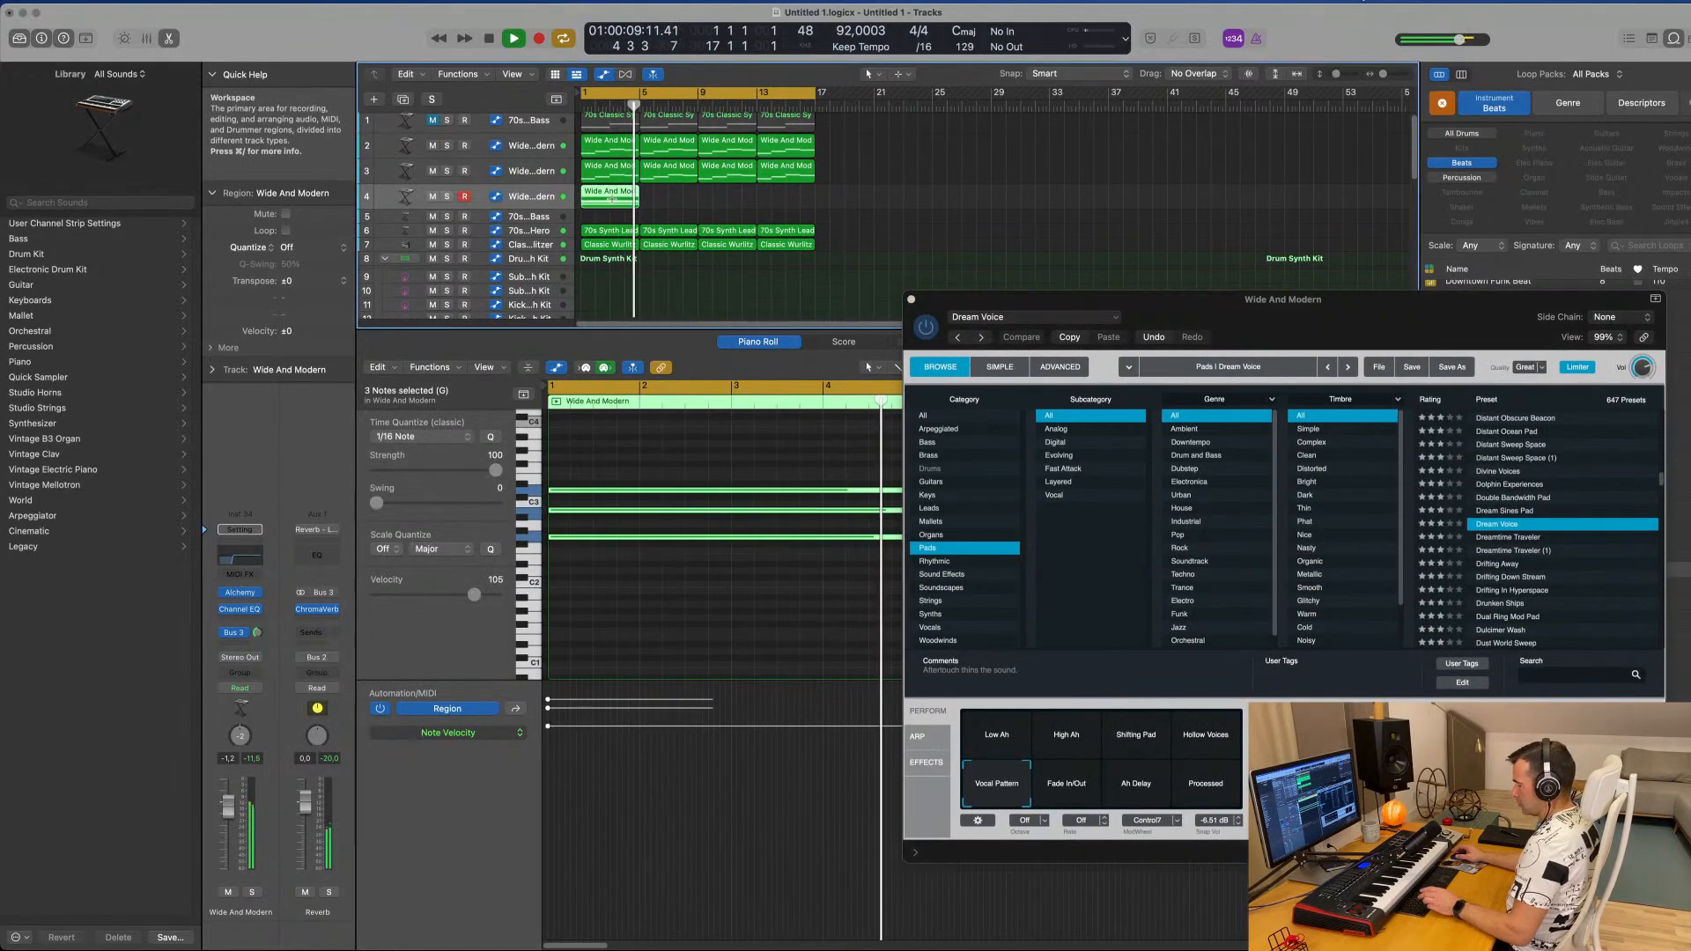
pyautogui.moveTo(611, 199); pyautogui.dragTo(733, 201)
pyautogui.press('space')
pyautogui.press('space')
# Set the Dream Voice performance snapshot to Shifting Pad and play the arrangement.
pyautogui.moveTo(1276, 303); pyautogui.dragTo(1208, 296)
pyautogui.click(834, 711)
pyautogui.press('space')
pyautogui.press('space')
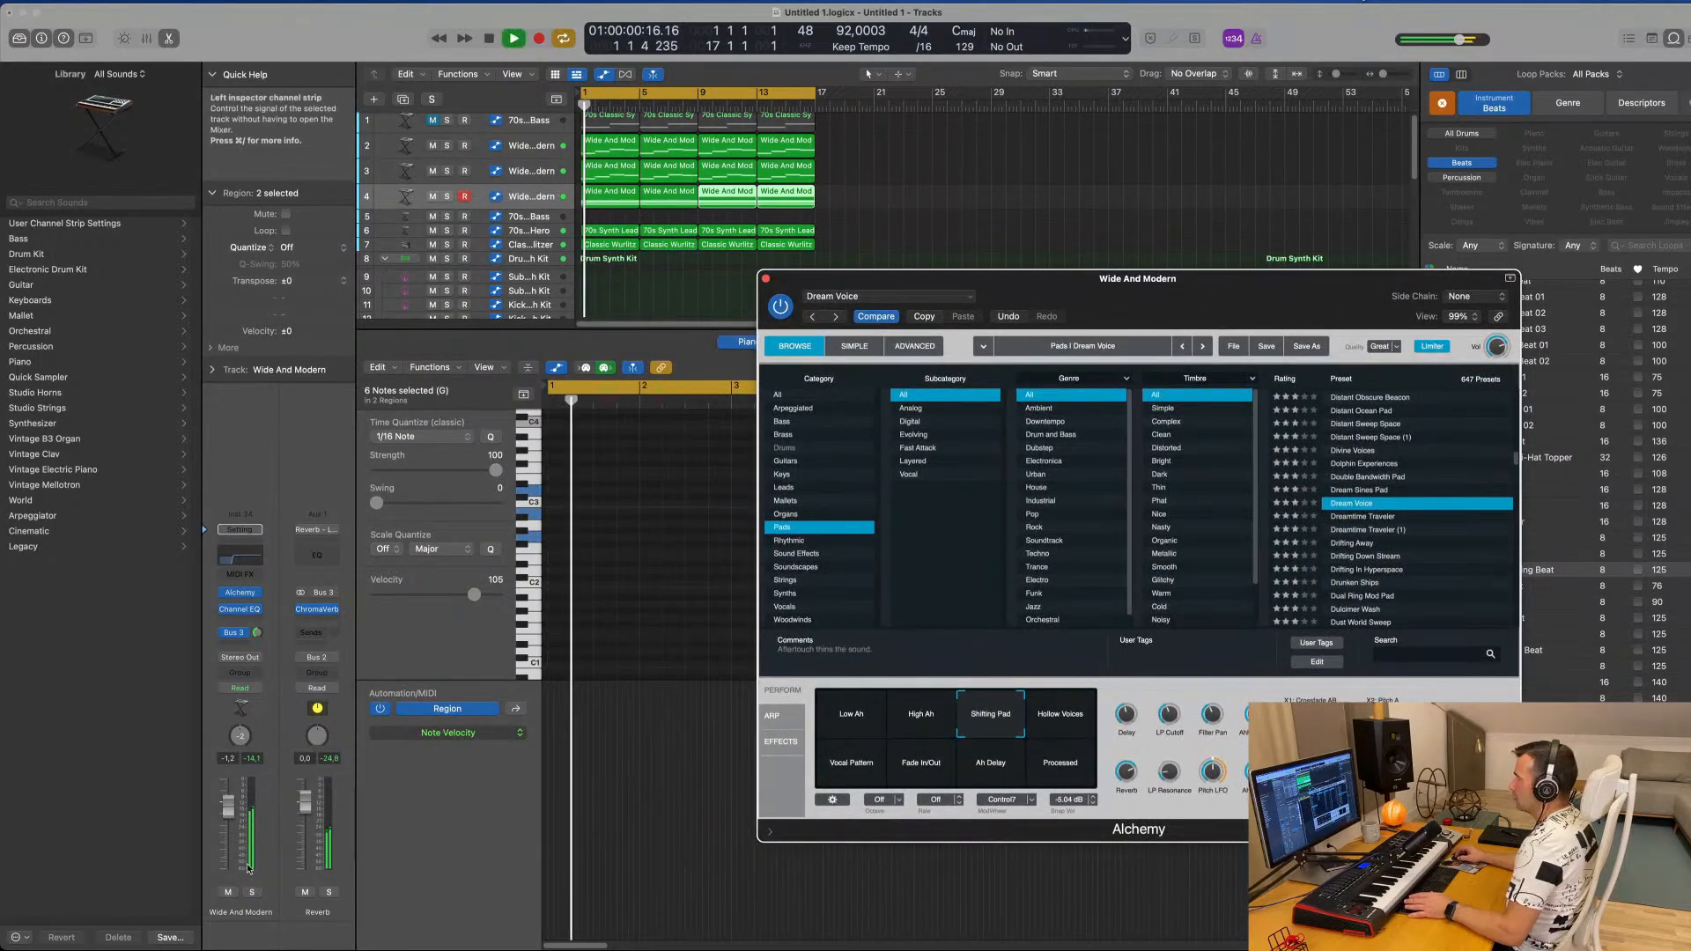
# Lower the pad track's volume to about -3.4 dB and close the Alchemy window.
pyautogui.moveTo(228, 812); pyautogui.dragTo(228, 816)
pyautogui.press('Return')
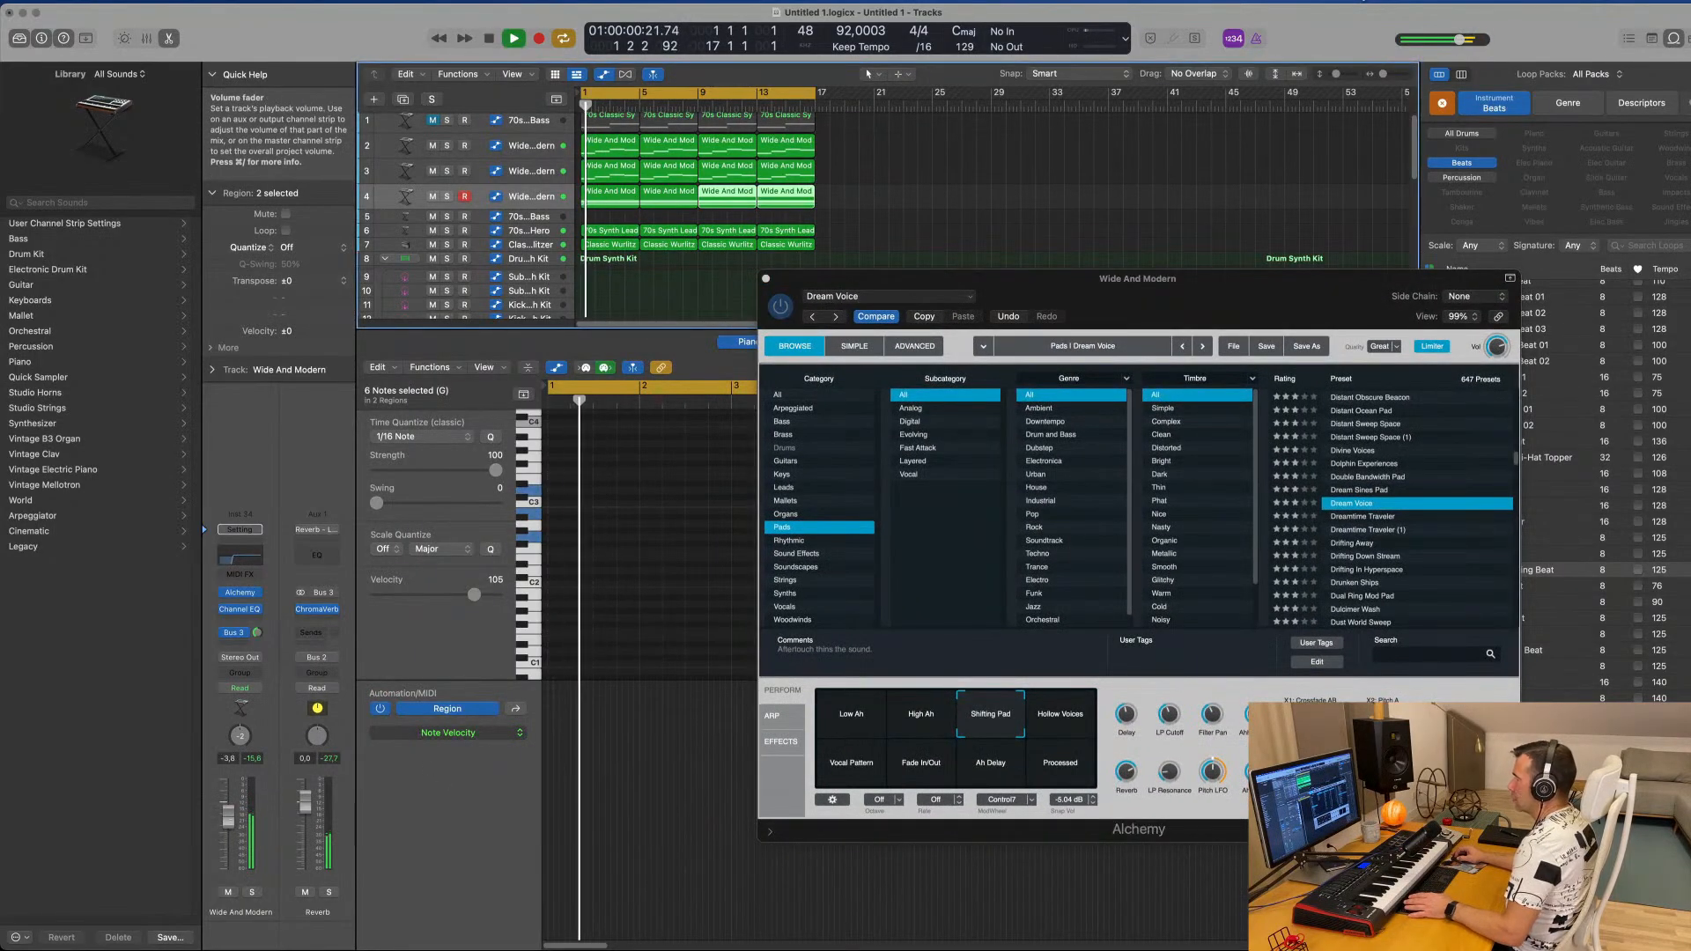
pyautogui.moveTo(819, 291); pyautogui.dragTo(527, 447)
pyautogui.click(474, 436)
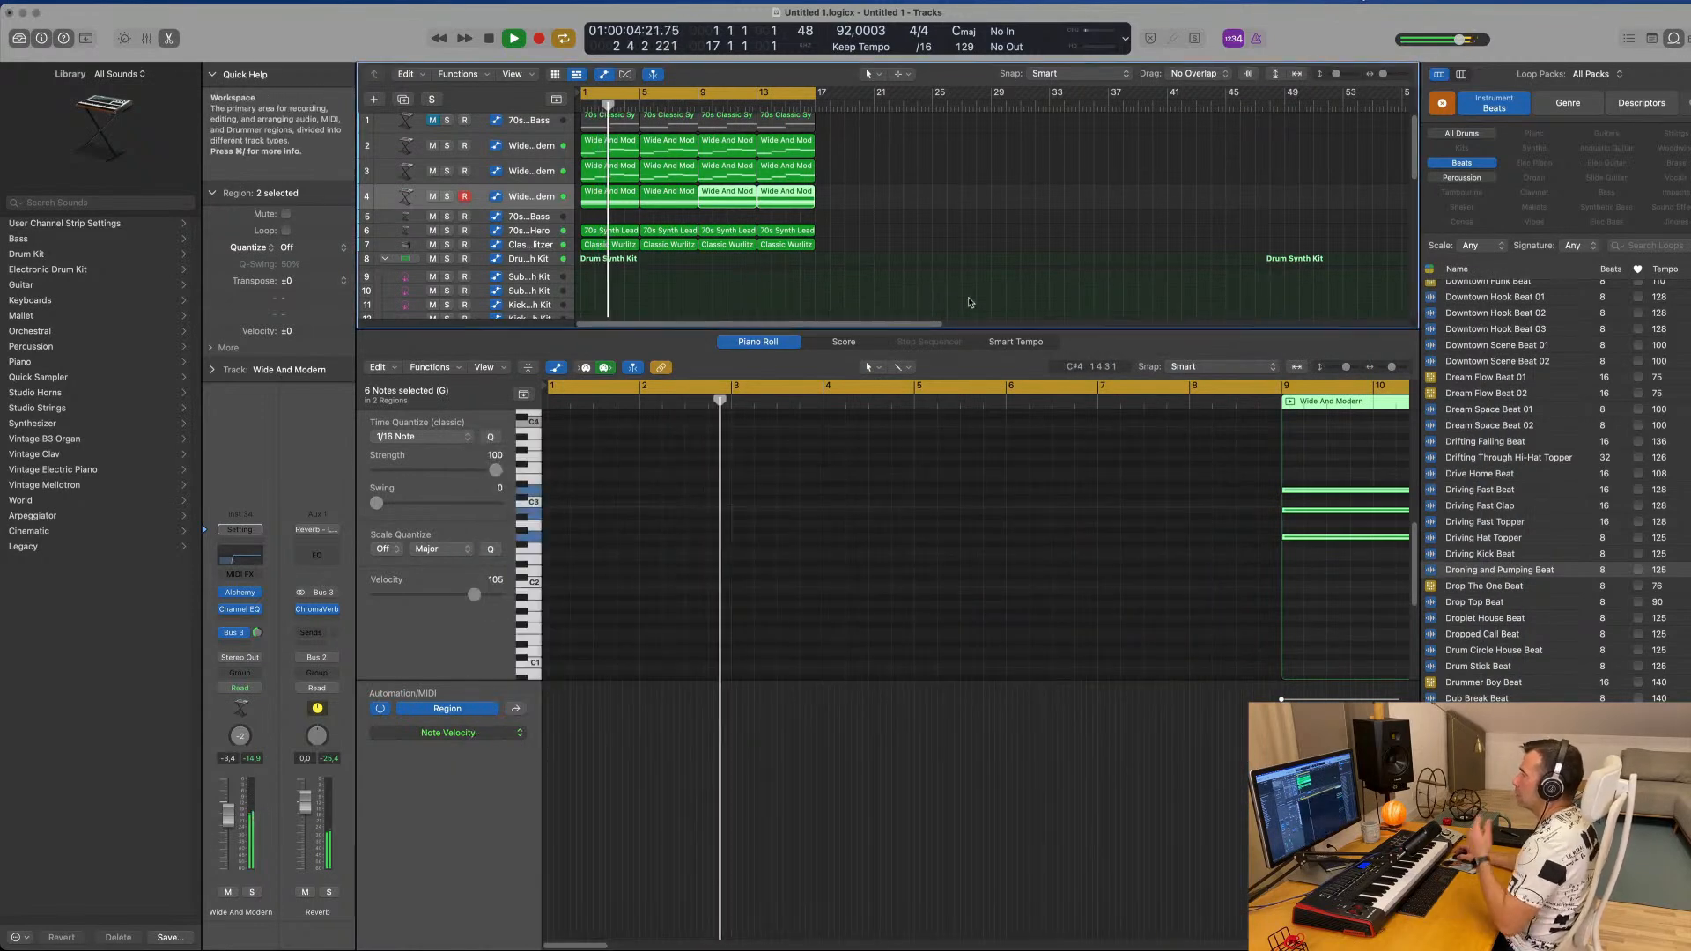
# Select the empty 70s Classic Synth Bass track and add a send to the Bus 3 Reverb.
pyautogui.click(779, 219)
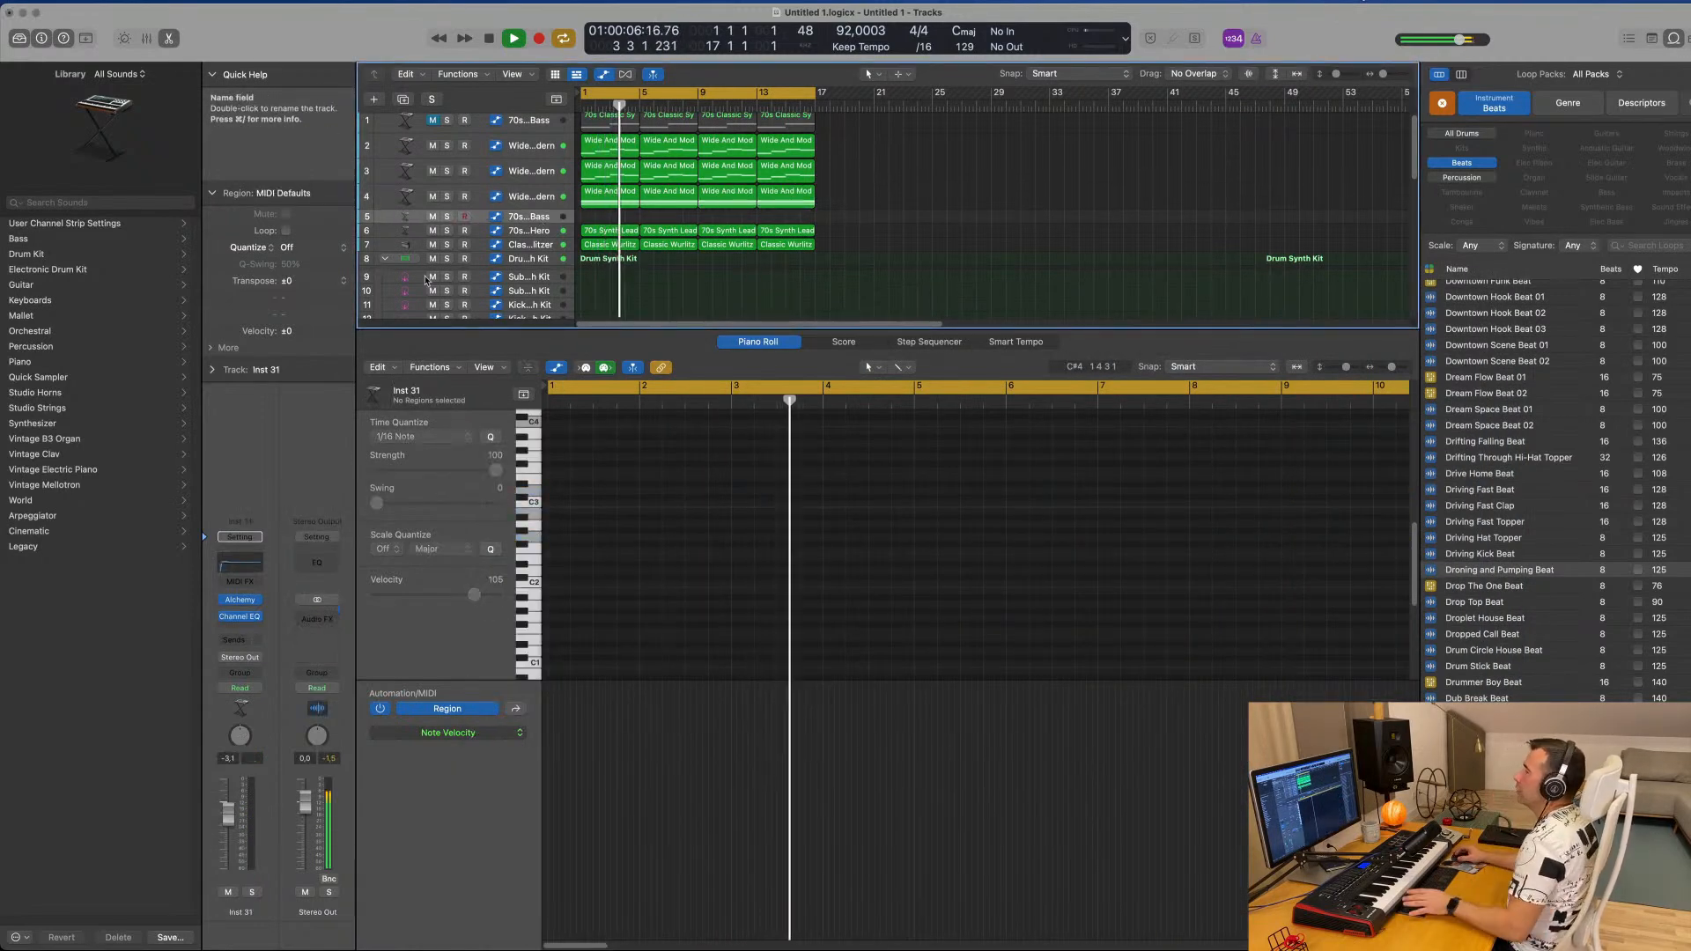
pyautogui.click(234, 640)
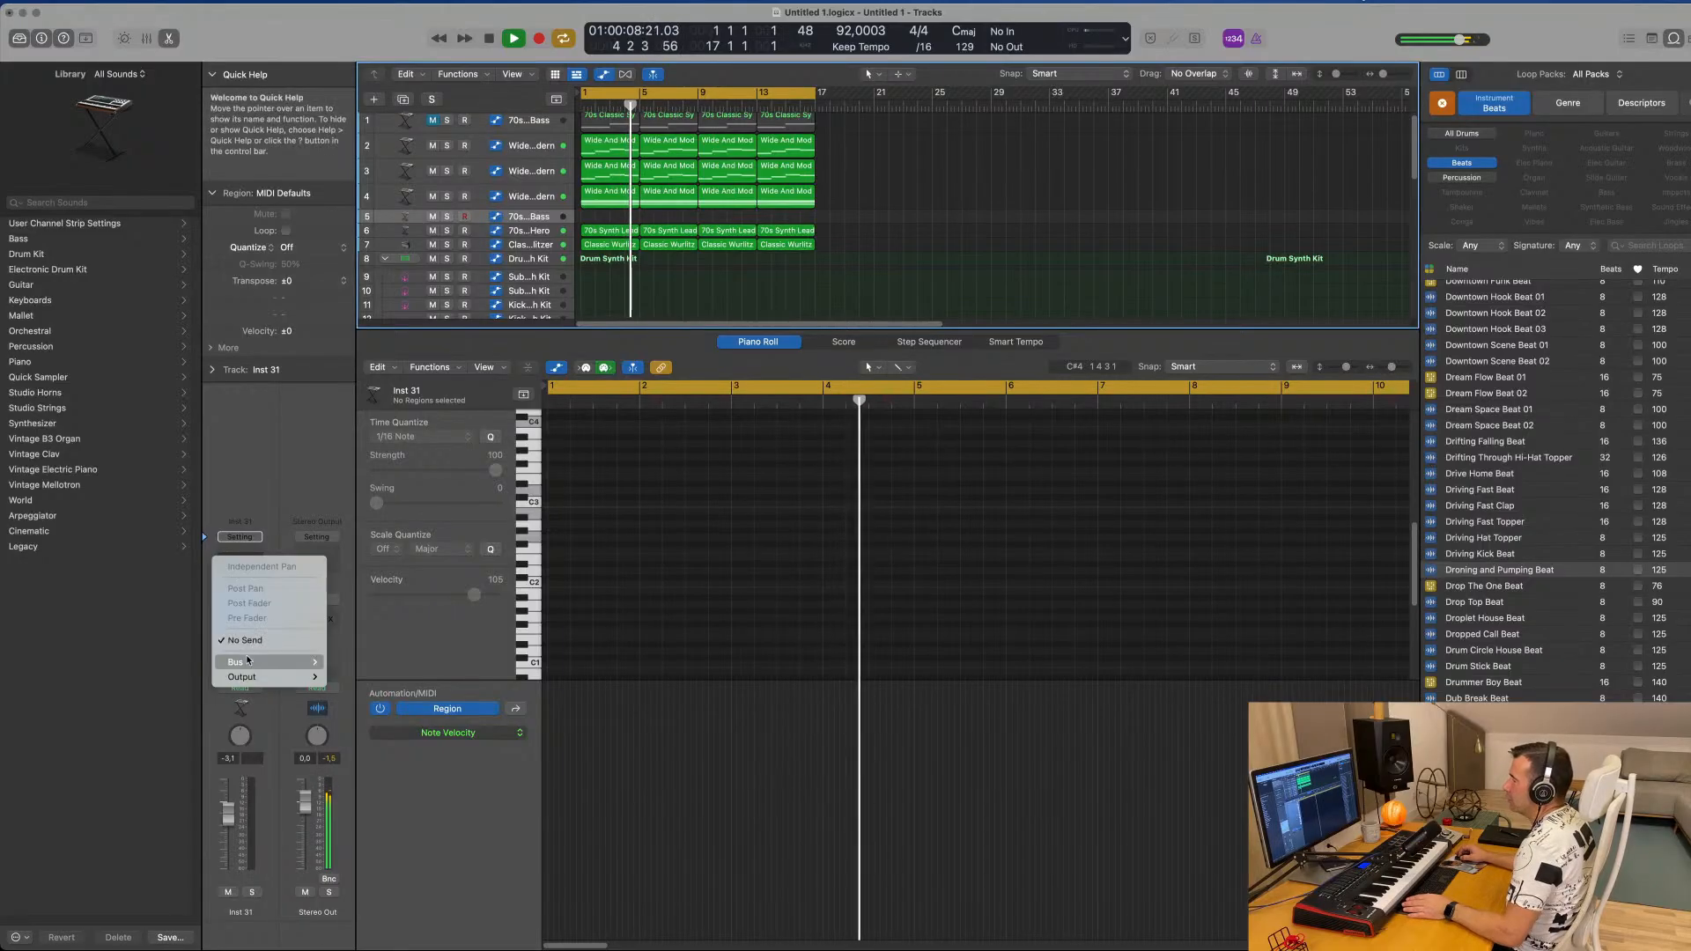
pyautogui.moveTo(264, 661)
pyautogui.click(482, 398)
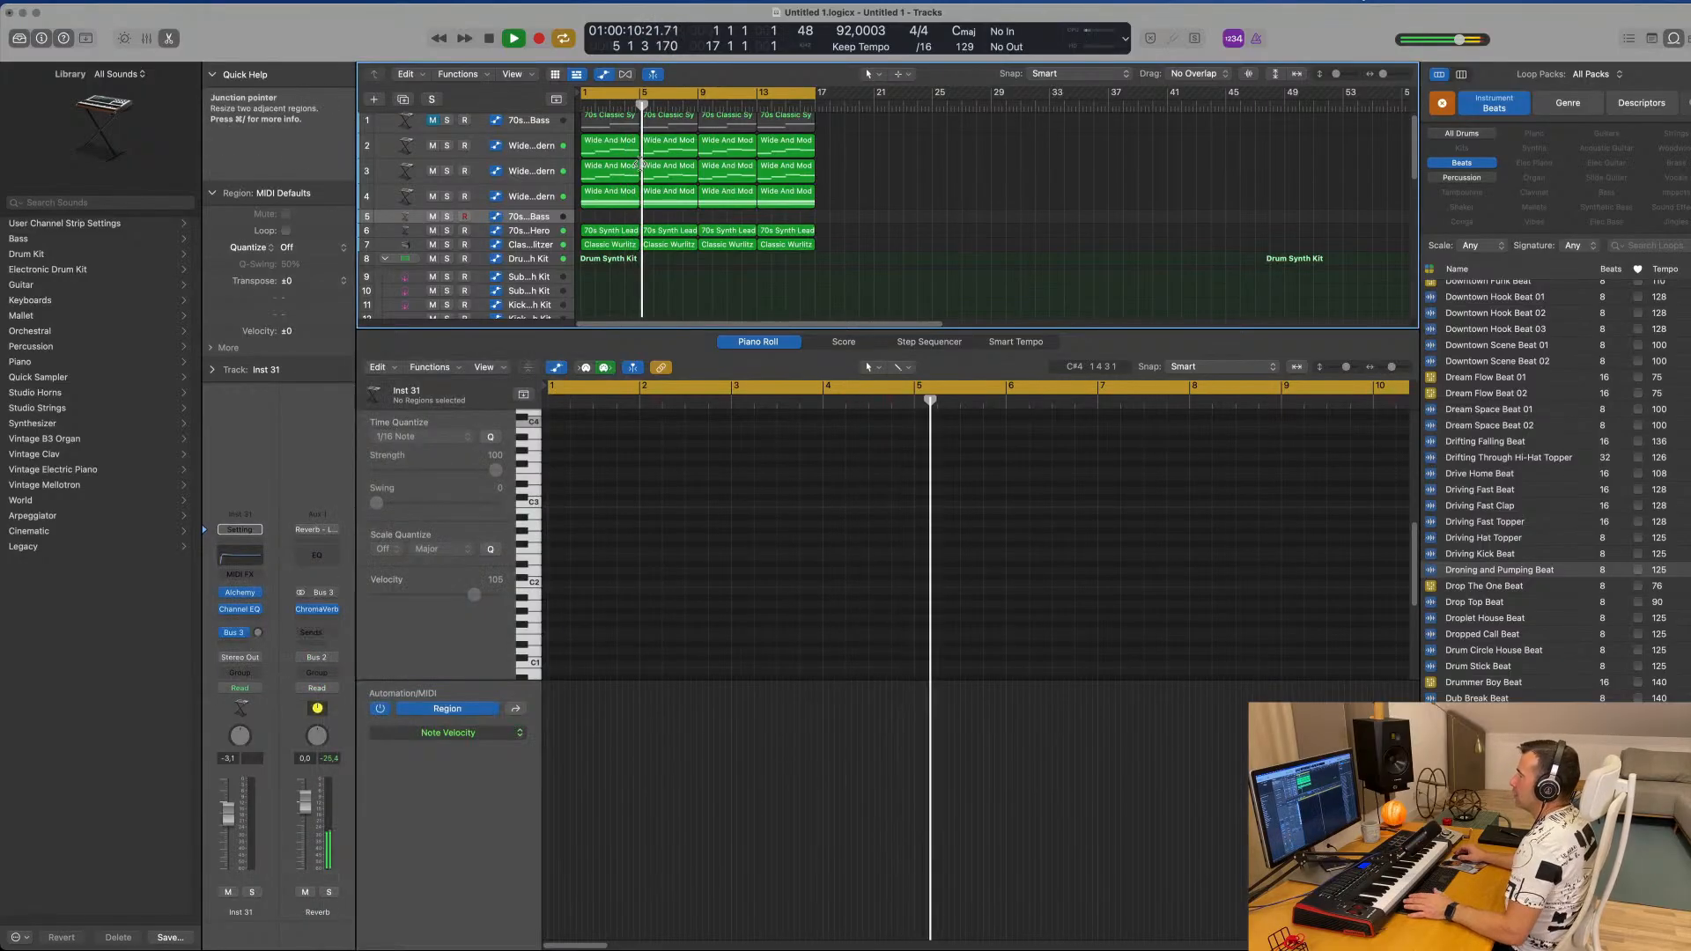
# Enlarge the height of the empty 70s Classic Synth Bass track and select the first Wide And Modern track.
pyautogui.press('space')
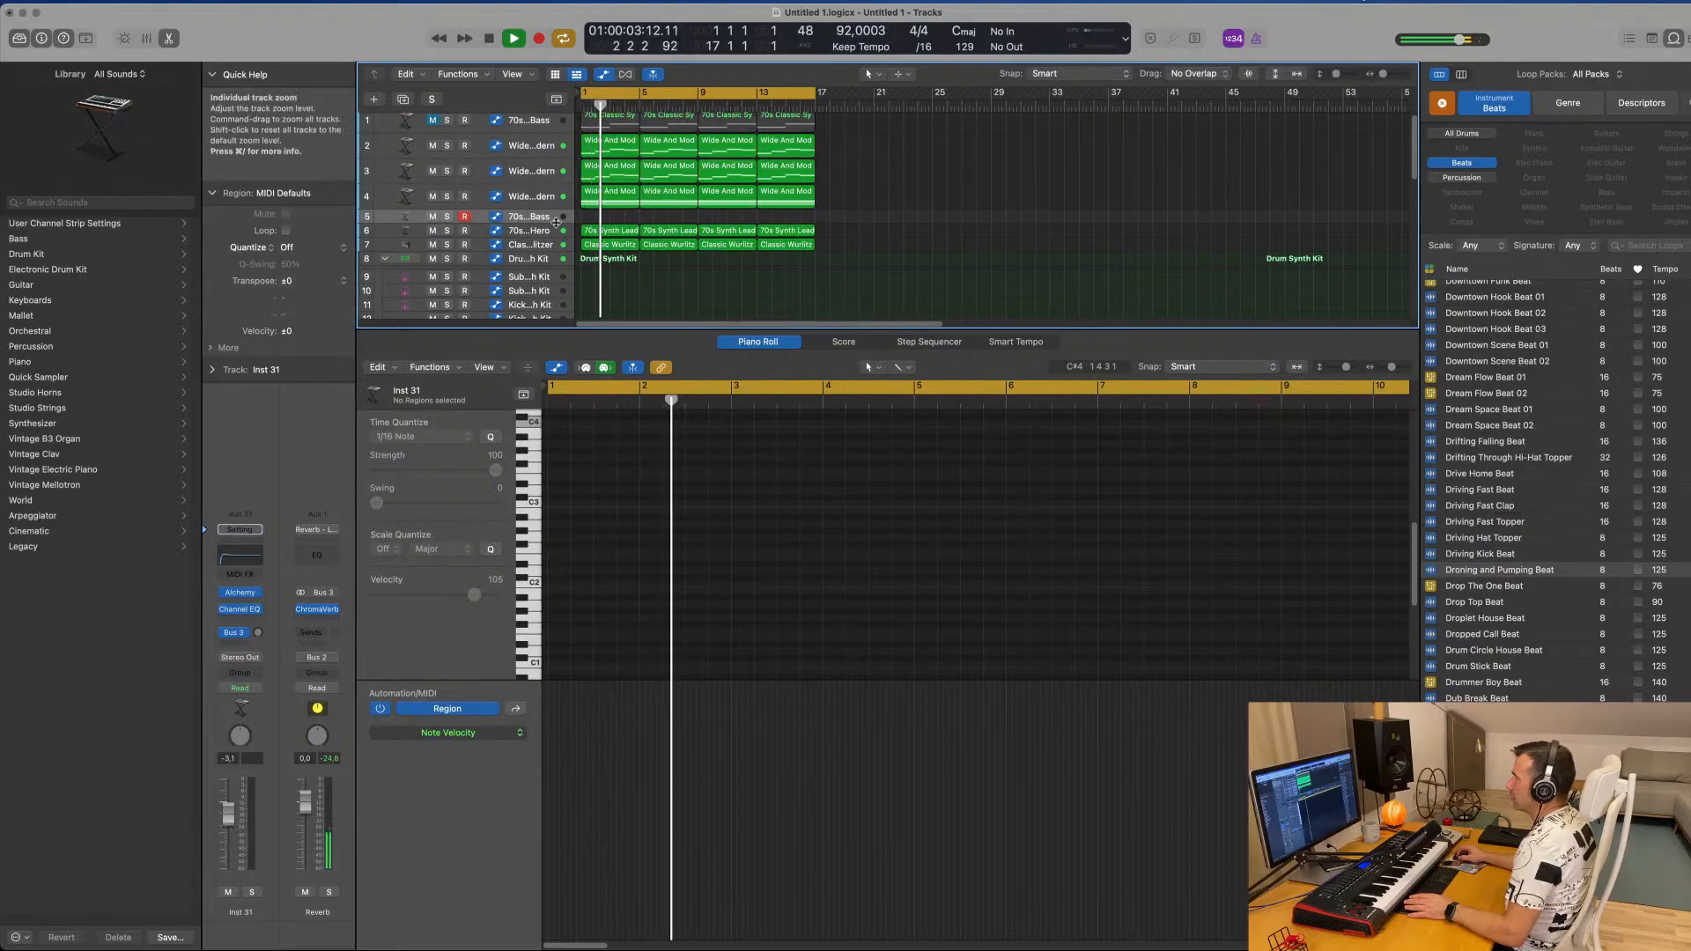
pyautogui.moveTo(556, 225); pyautogui.dragTo(557, 304)
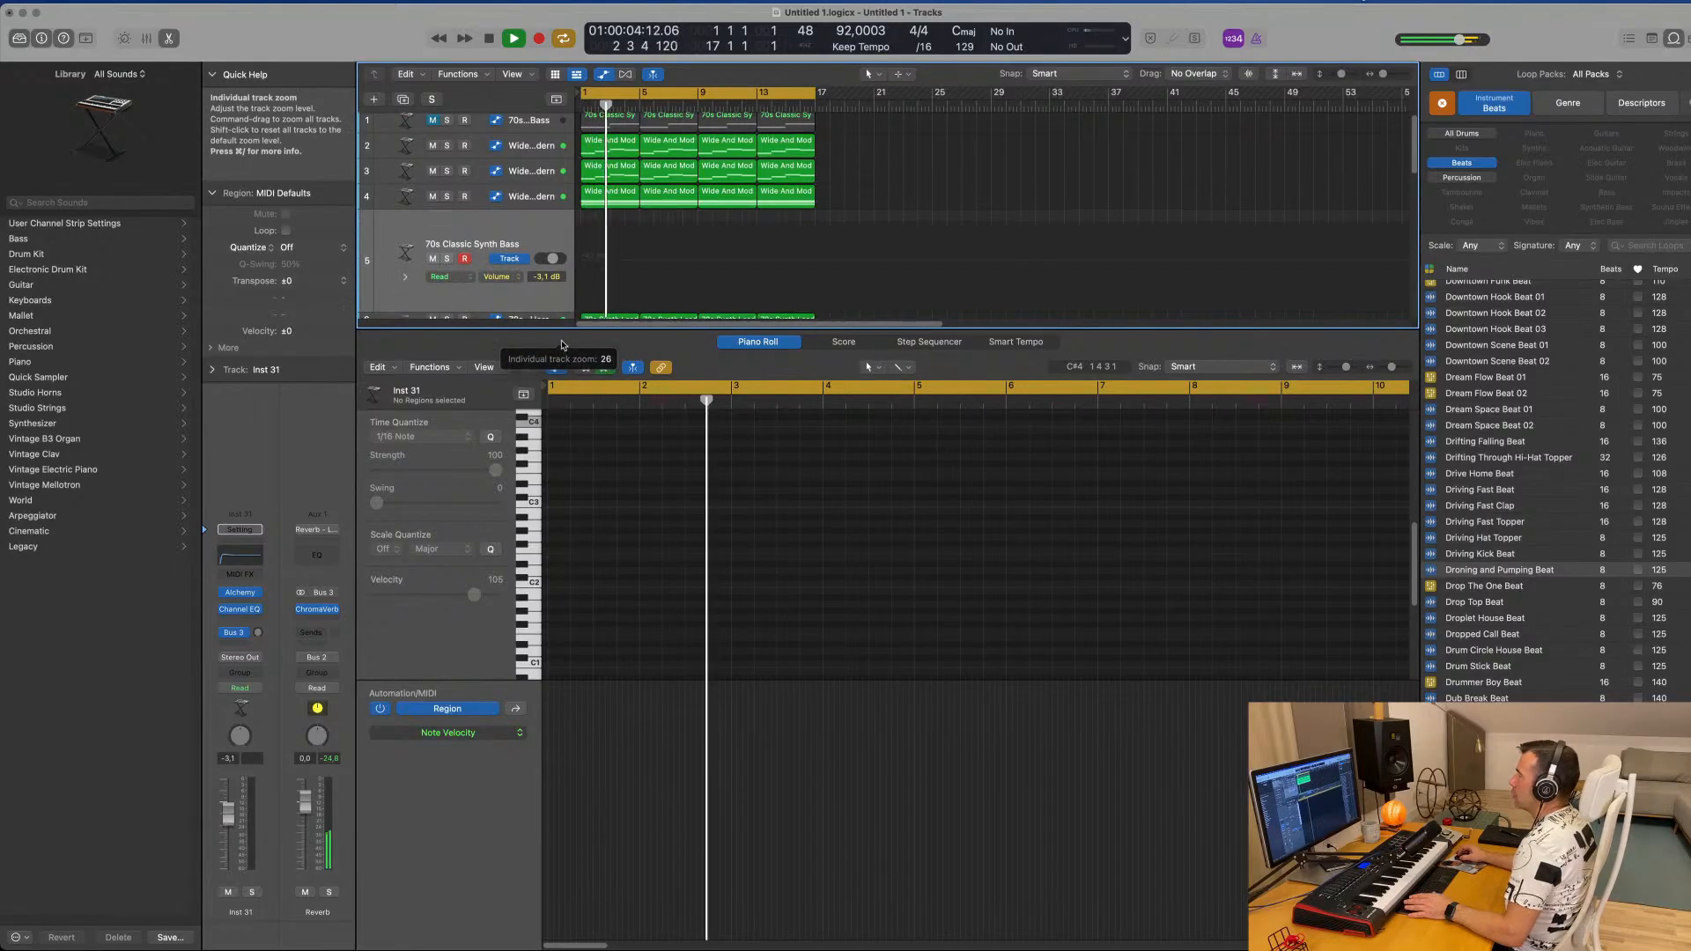
pyautogui.click(544, 143)
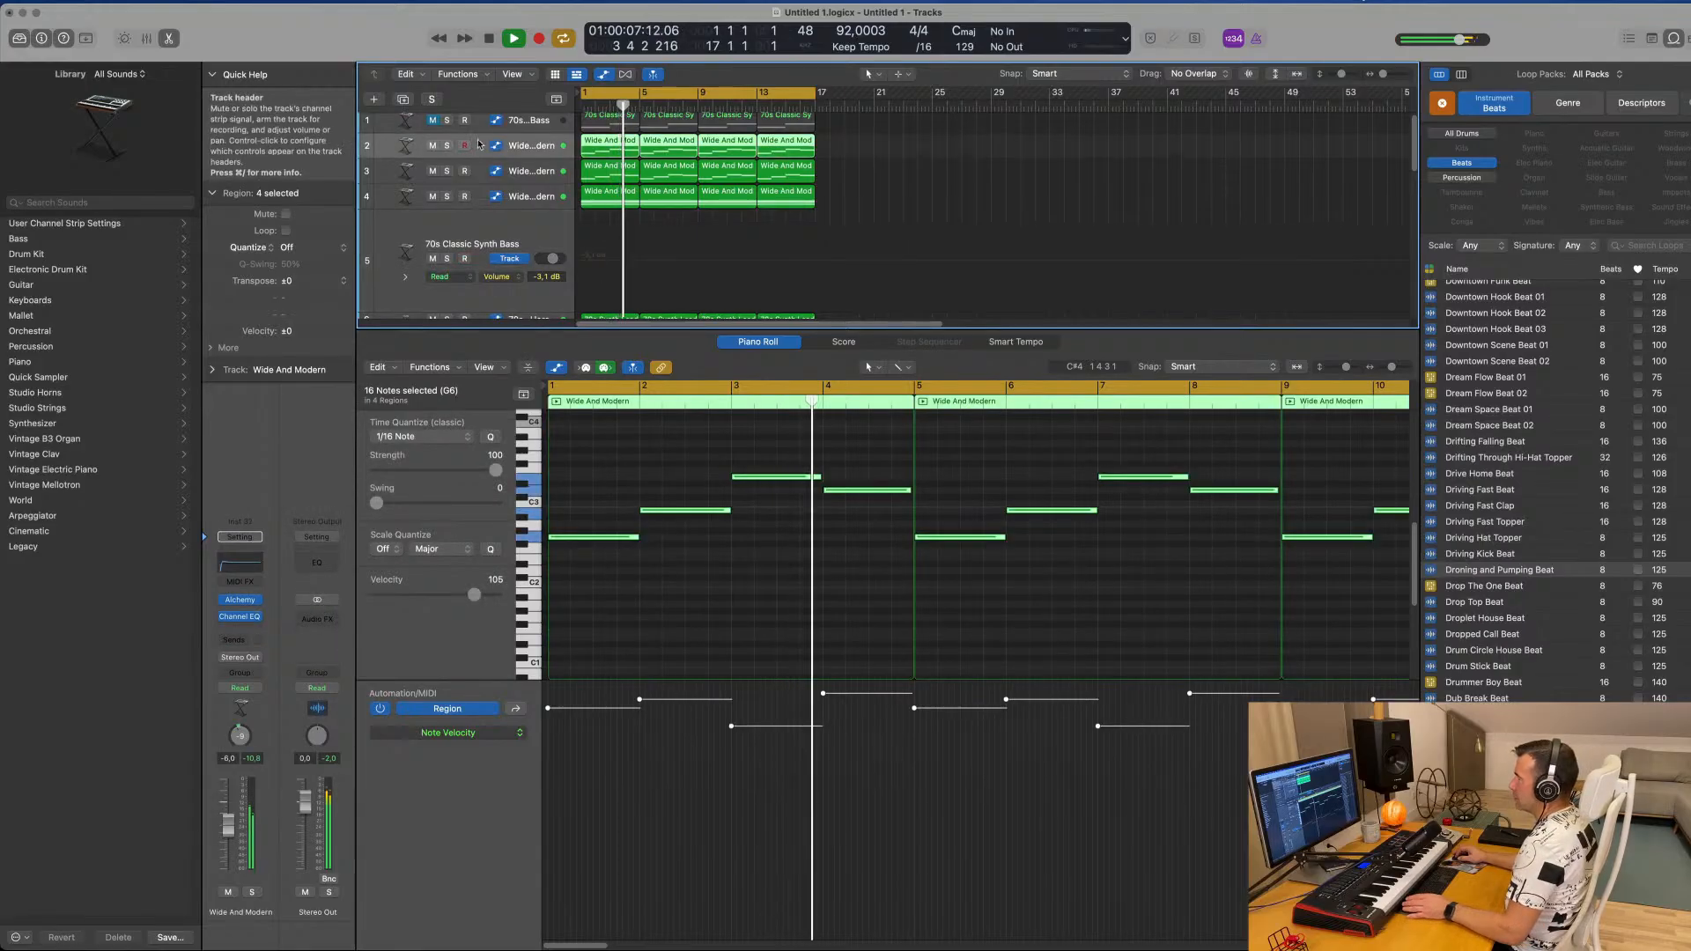
# Mute and unmute the first Wide And Modern track to compare the playback with and without it.
pyautogui.click(436, 147)
pyautogui.press('Return')
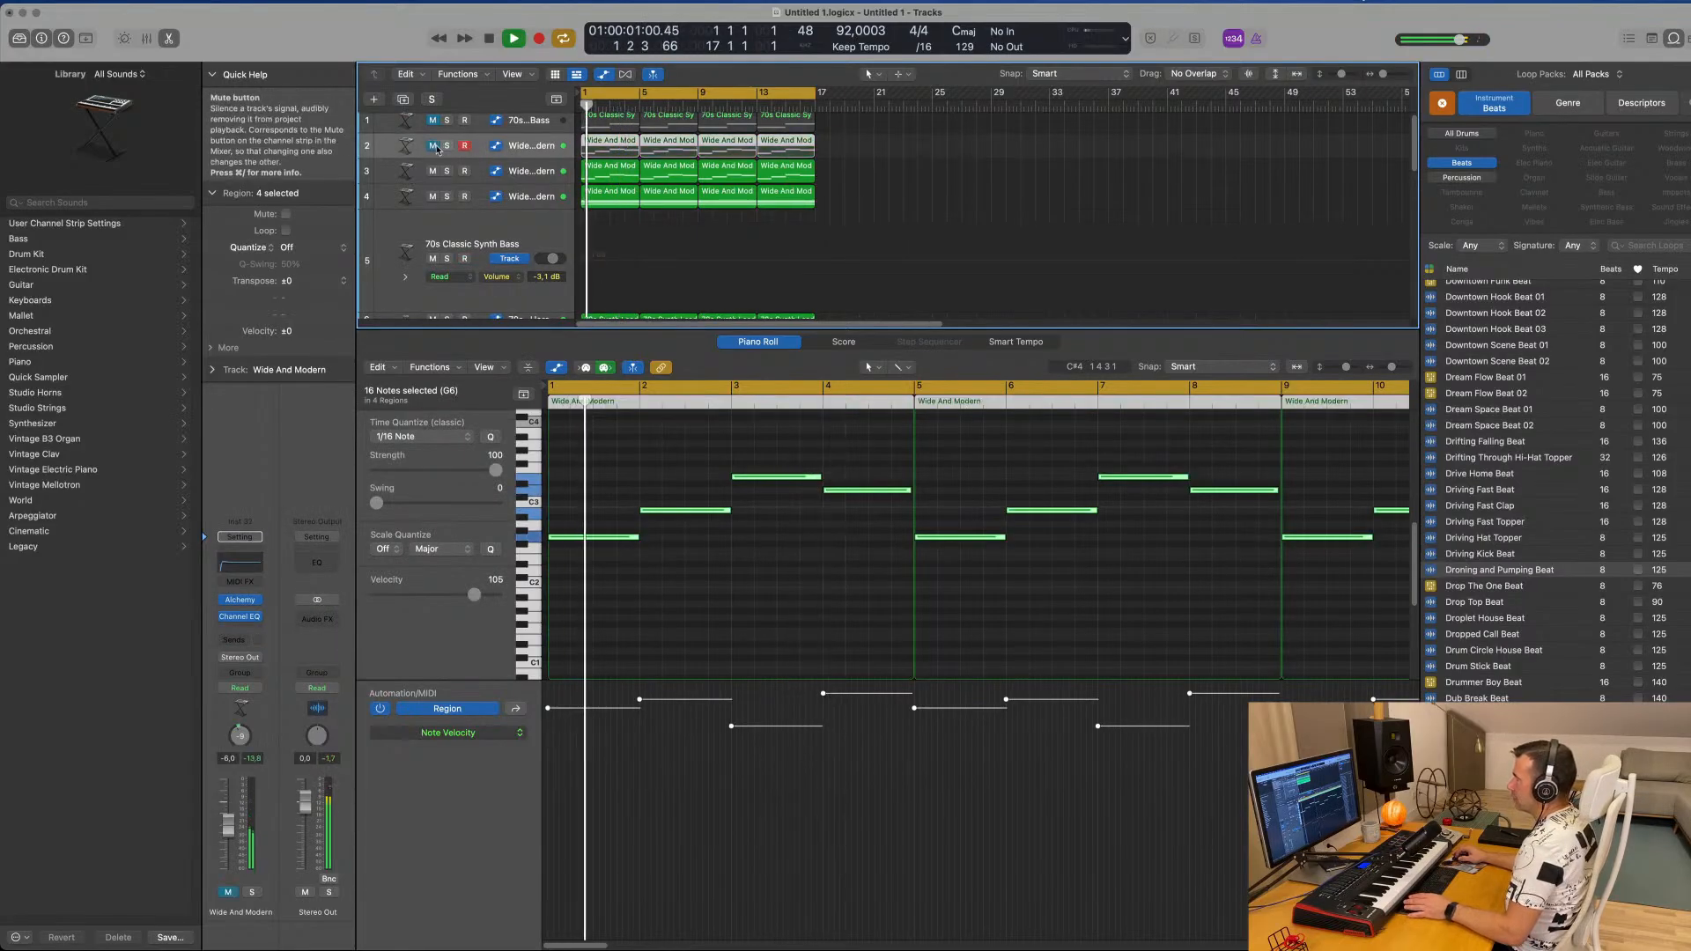
pyautogui.click(435, 146)
pyautogui.press('space')
pyautogui.press('space')
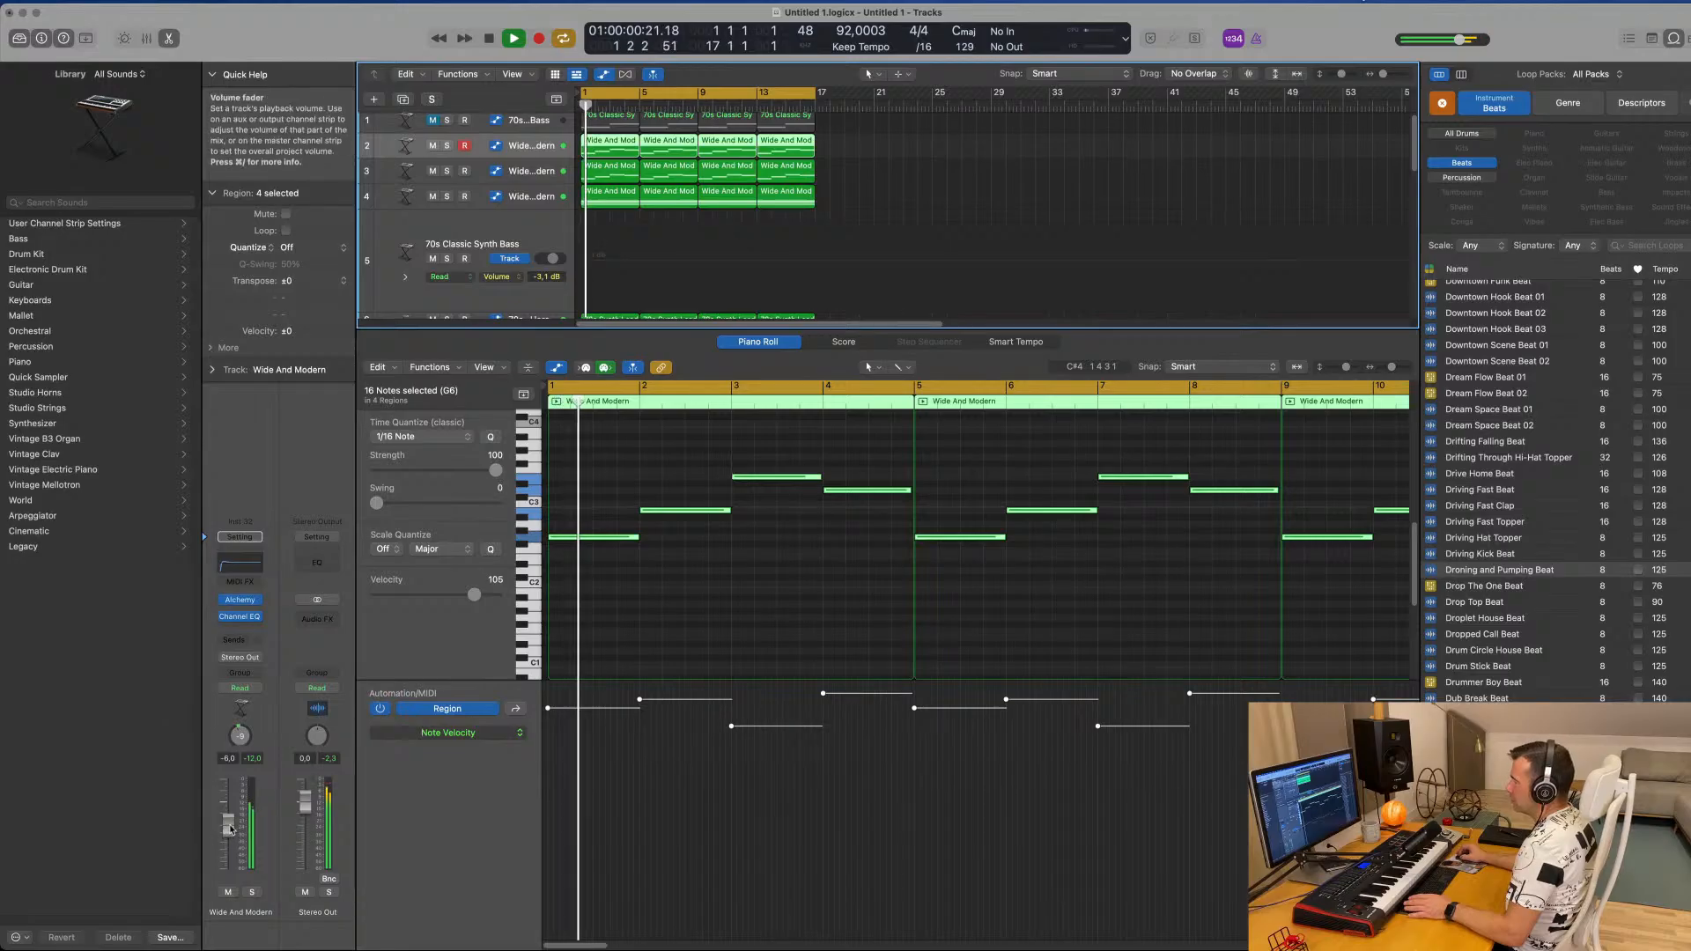
# Lower the first Wide And Modern track's volume to about -10.2 dB and replay from the beginning.
pyautogui.press('space')
pyautogui.press('space')
pyautogui.moveTo(229, 835); pyautogui.dragTo(227, 835)
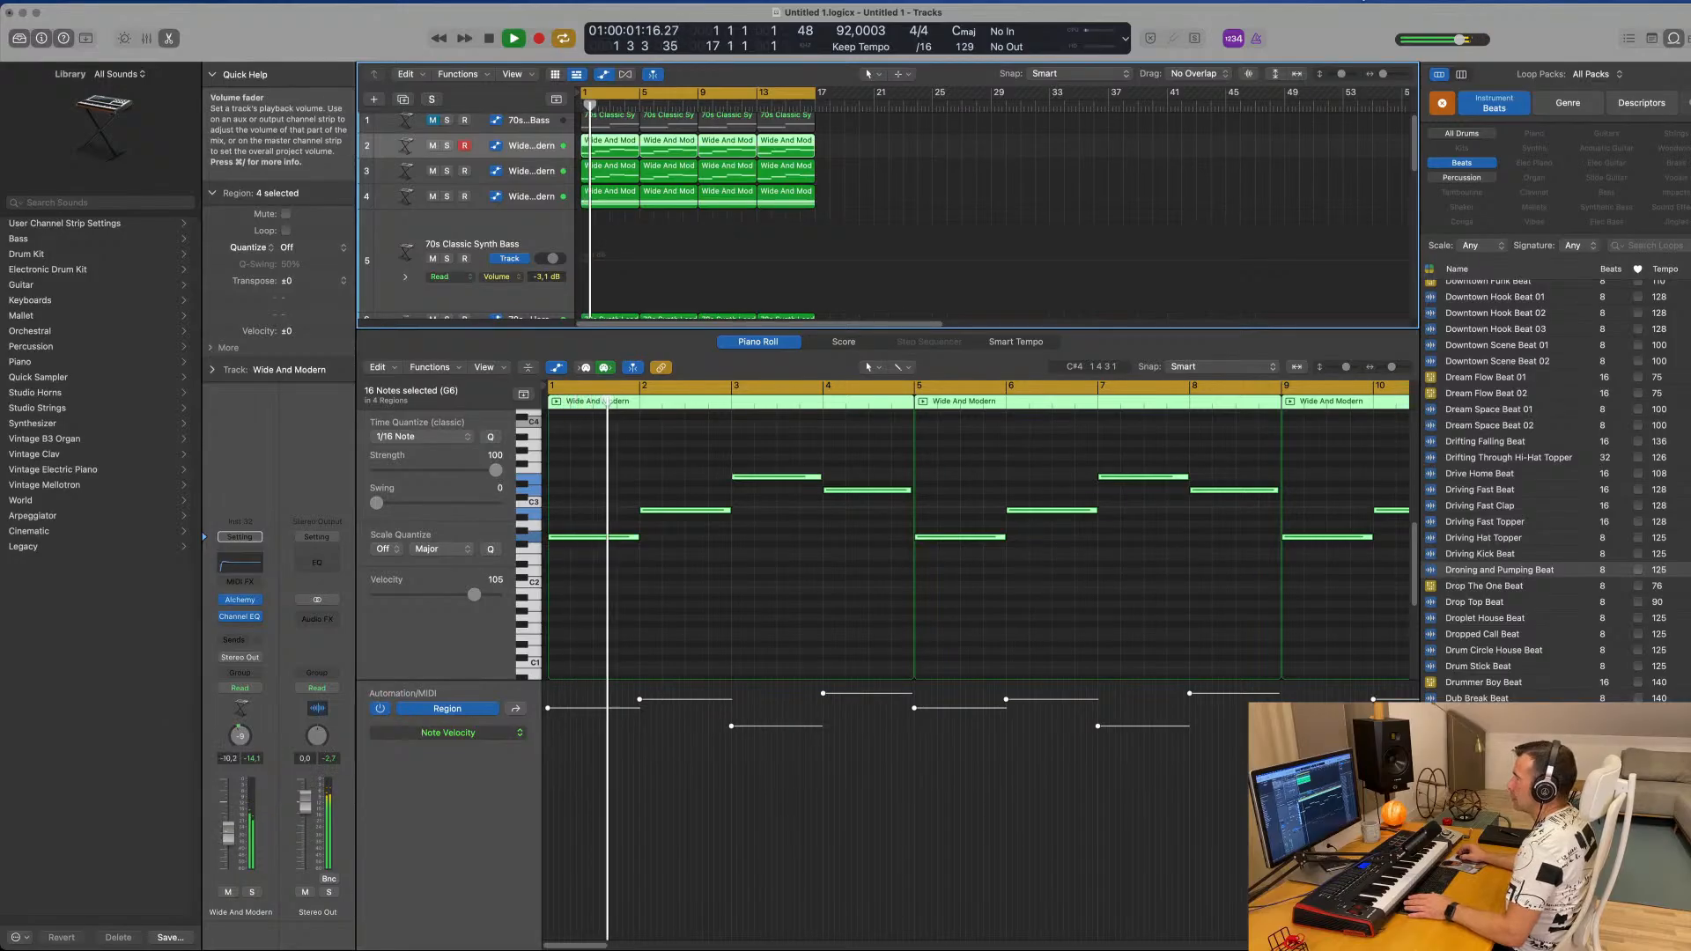
pyautogui.press('Return')
# Select the empty 70s Classic Synth Bass track and open its Alchemy instrument.
pyautogui.click(482, 230)
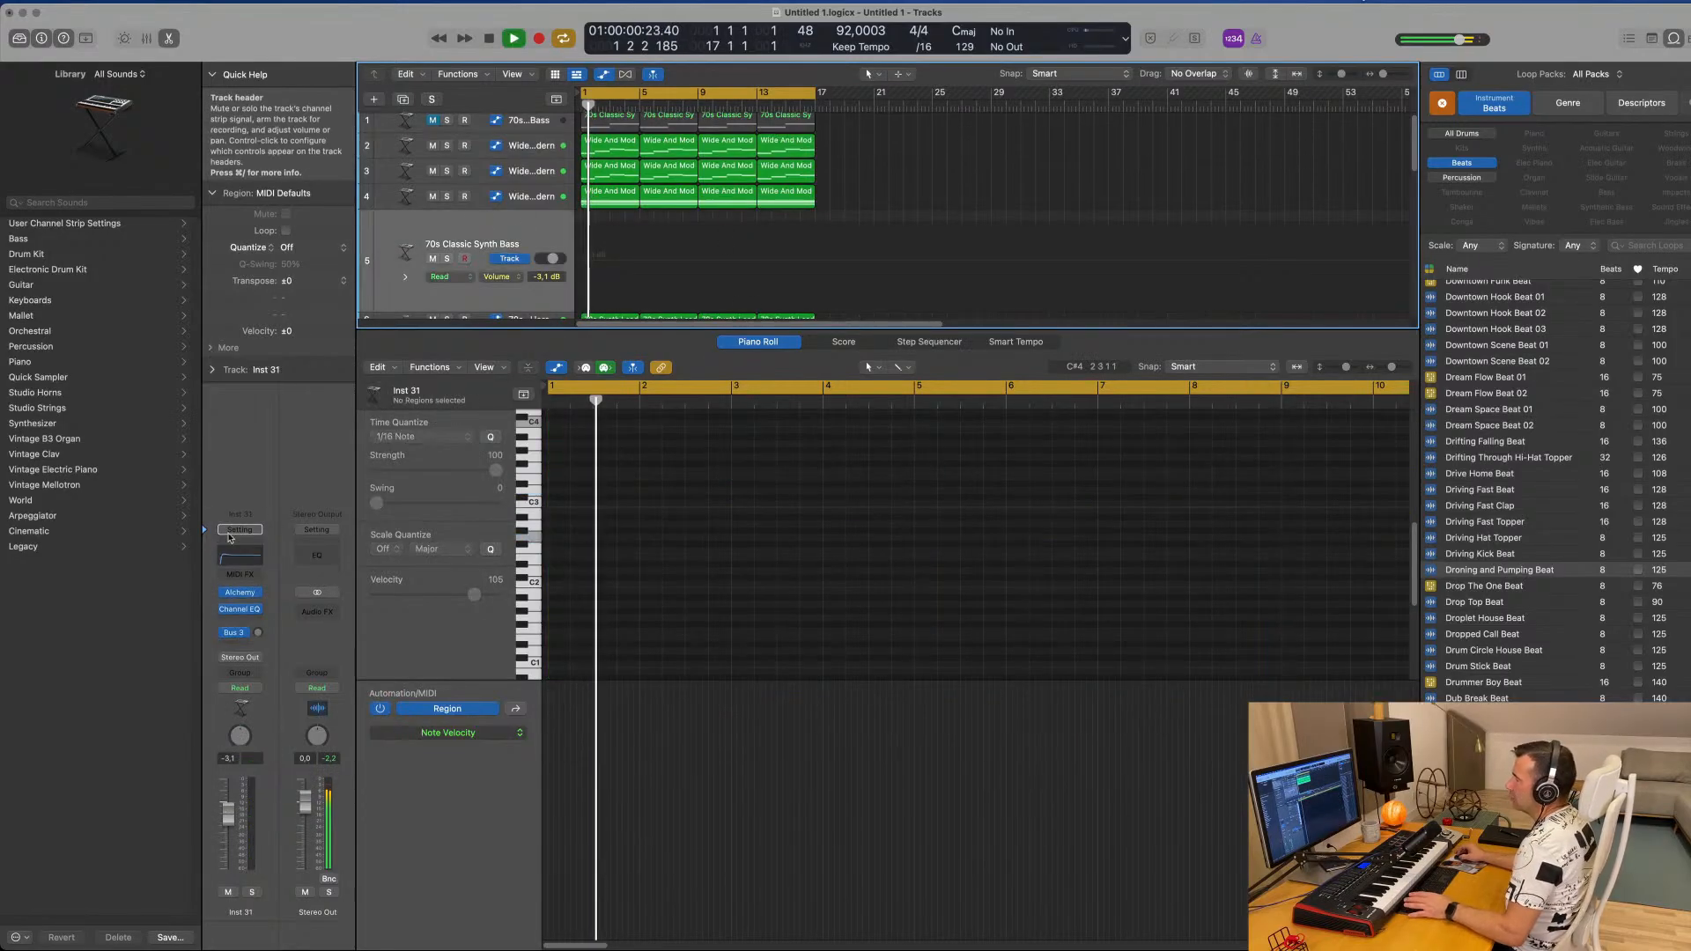
pyautogui.click(241, 595)
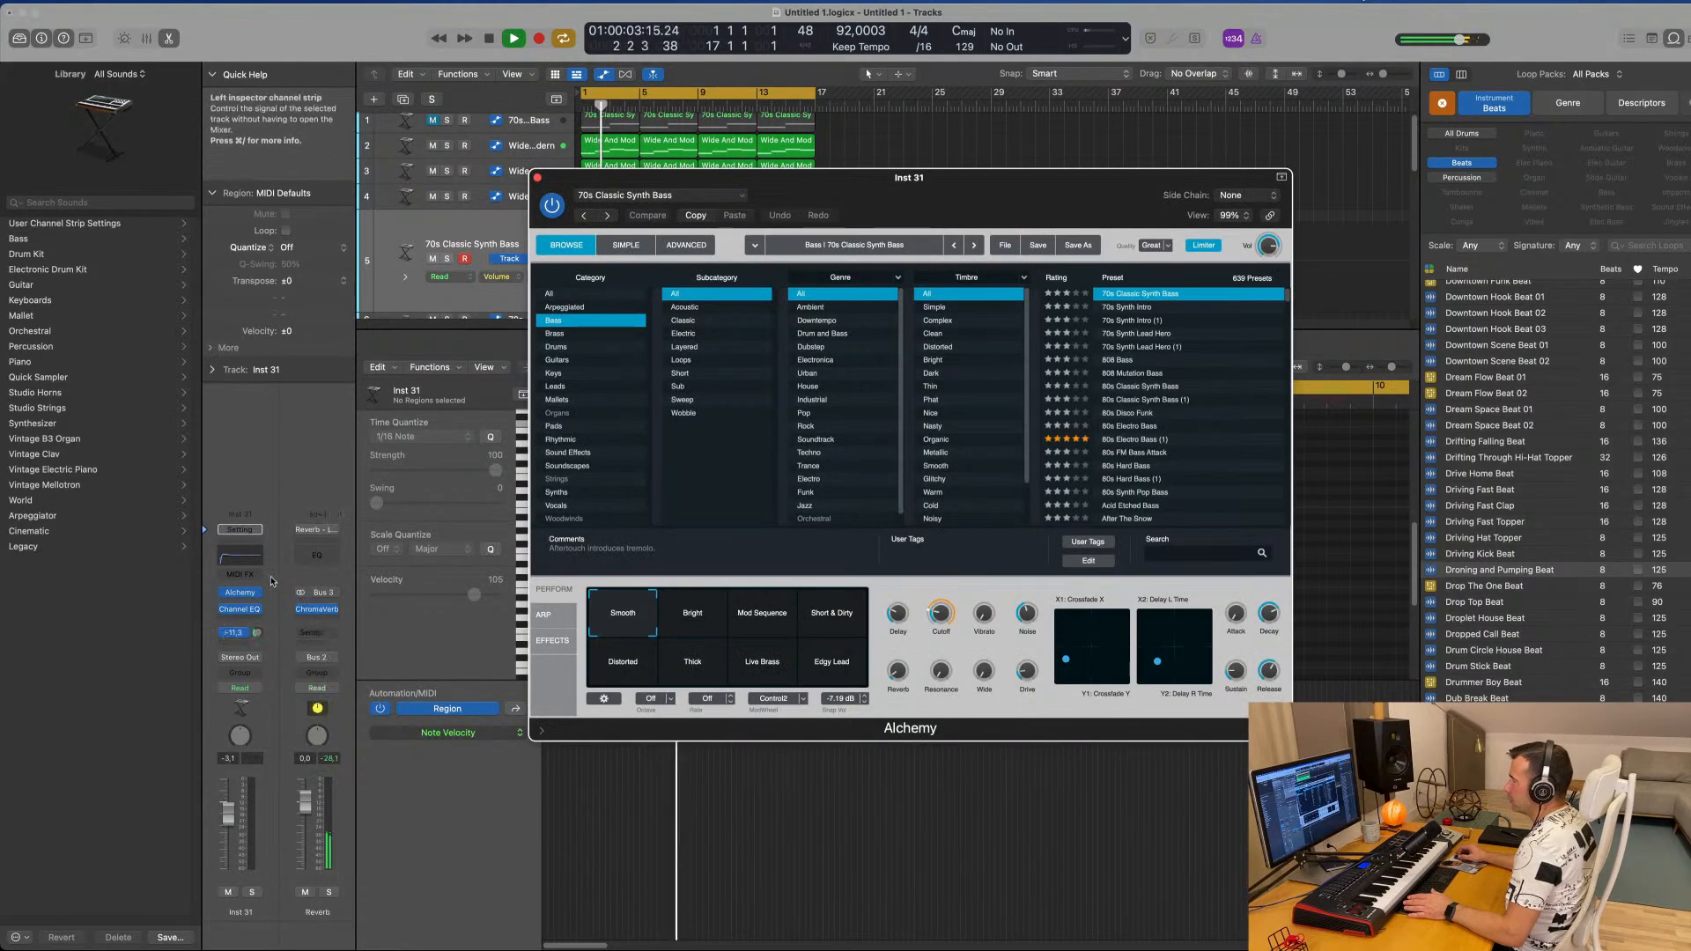
pyautogui.press('space')
# Audition the Analog Sub Sonic and Astro Funk bass presets in Alchemy.
pyautogui.scroll(-5, 1153, 429)
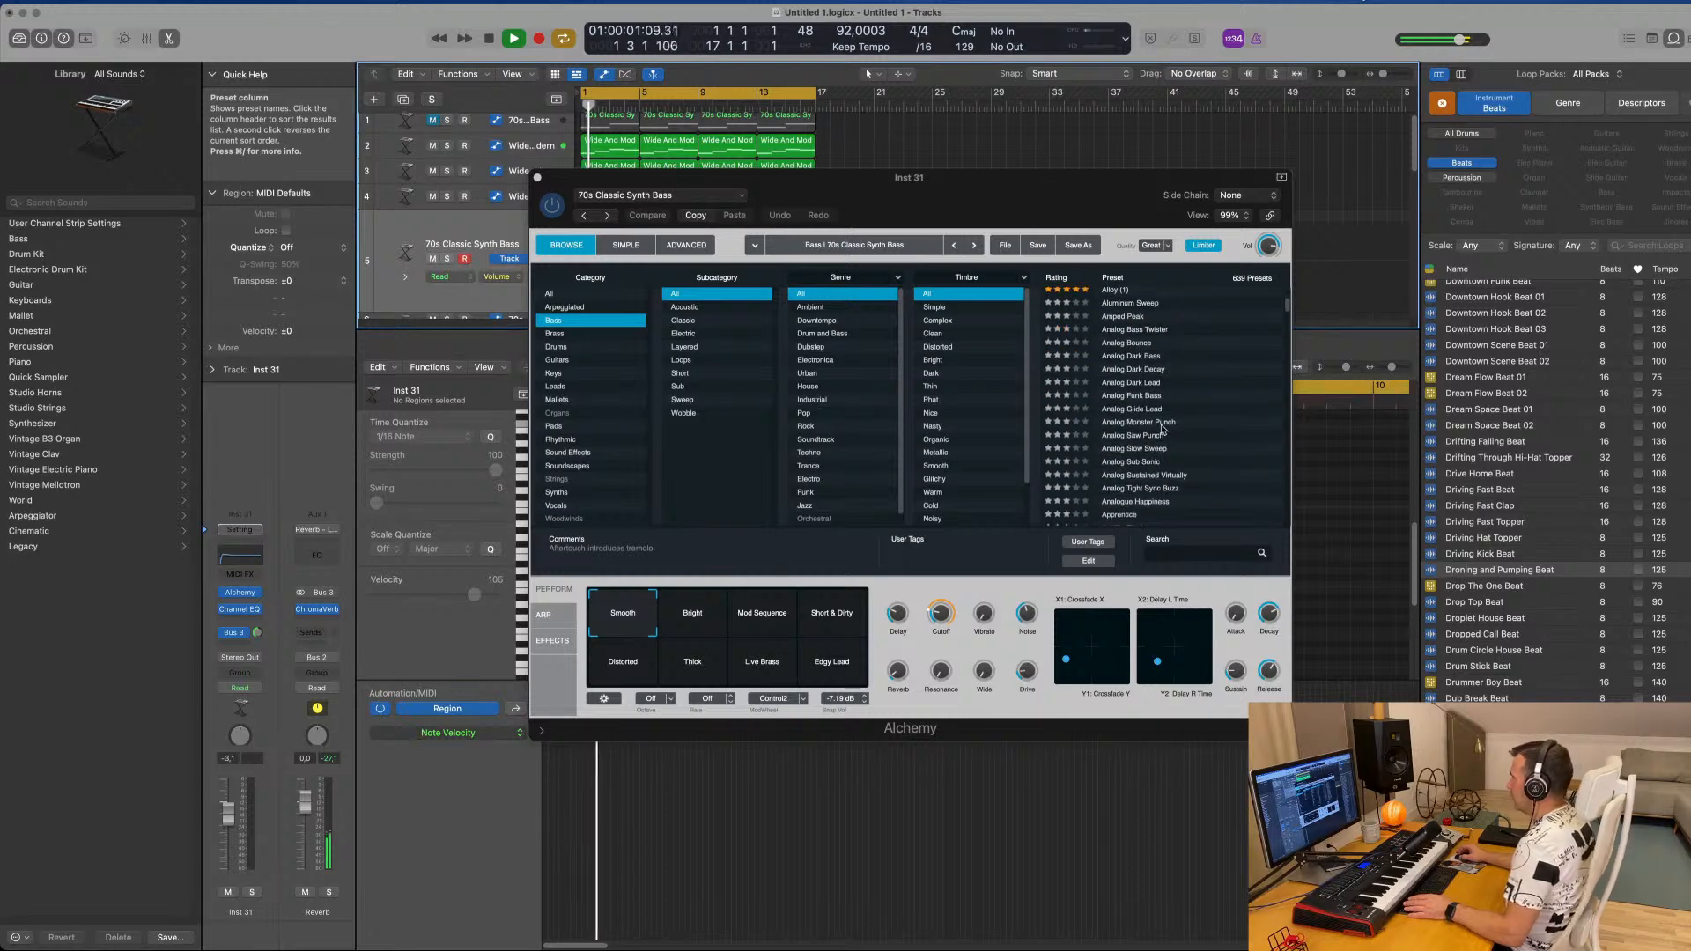
pyautogui.click(1150, 459)
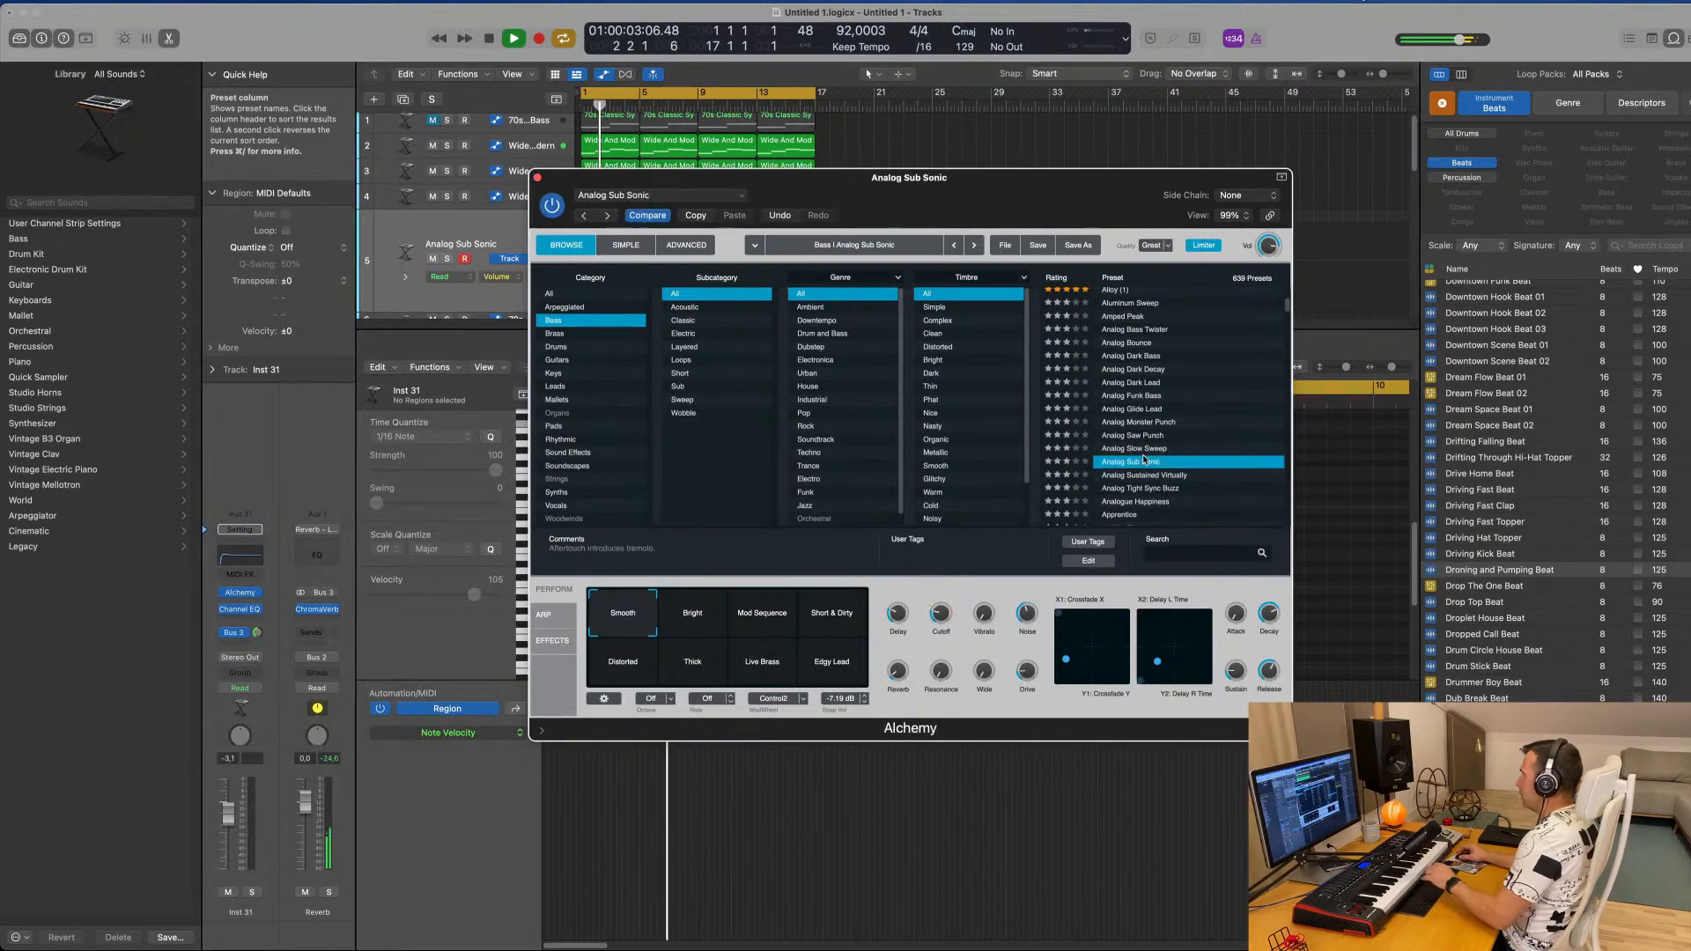
pyautogui.scroll(-3, 1156, 471)
pyautogui.click(1141, 447)
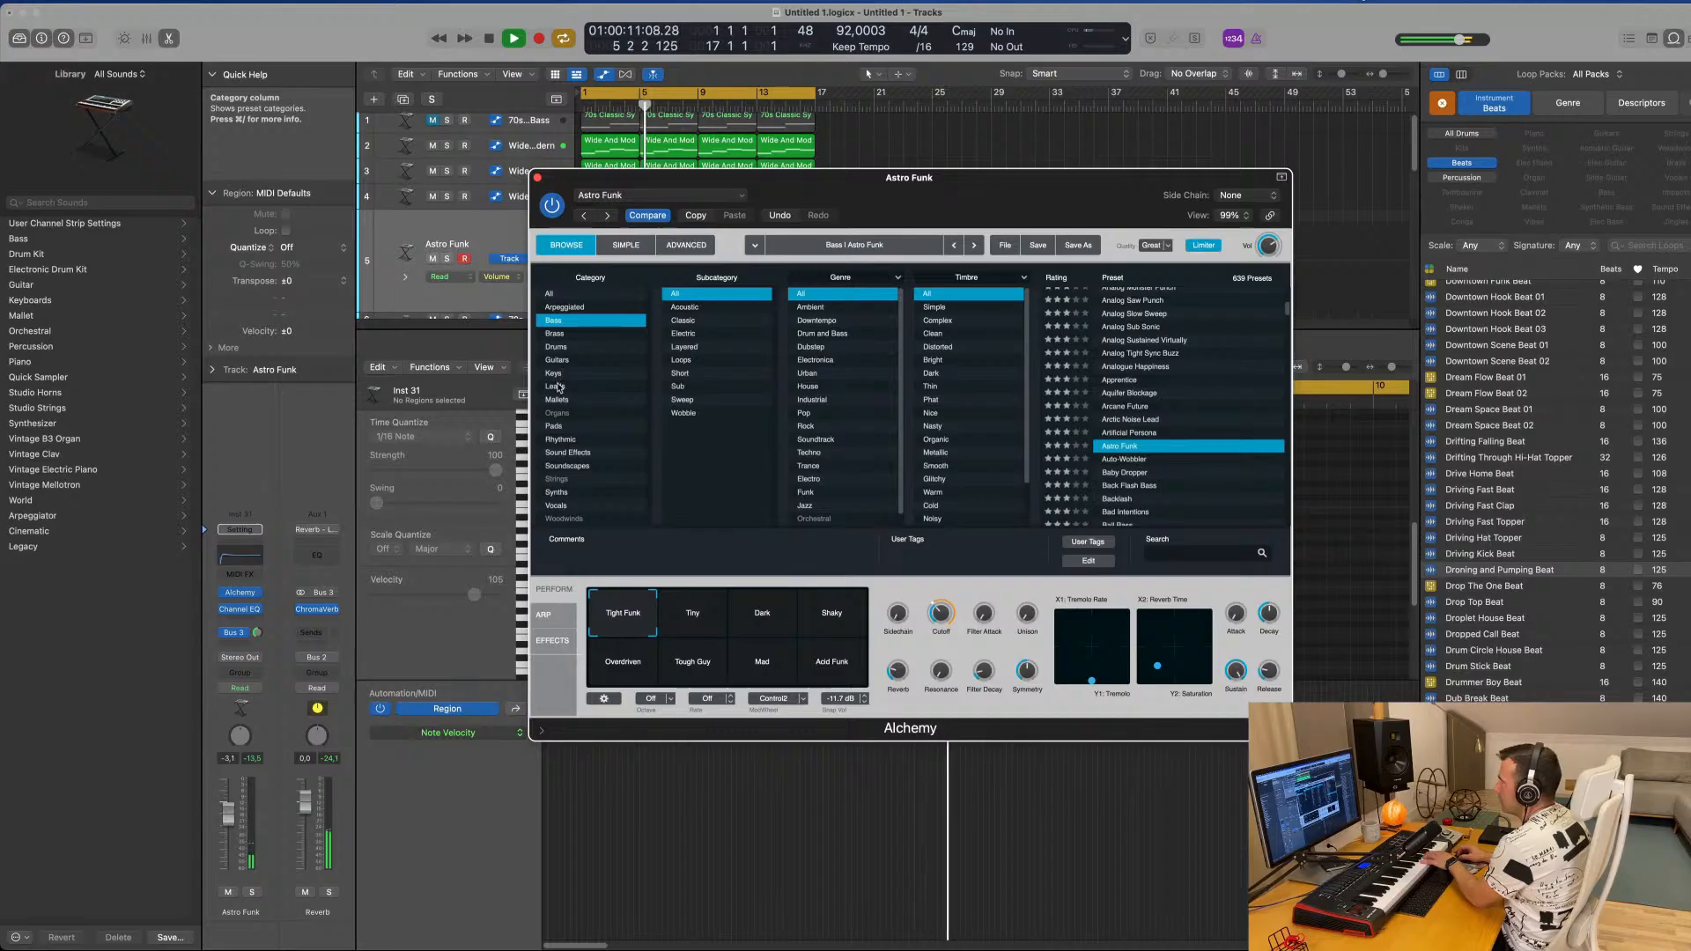
# Load the Fantasia Frets preset from Alchemy's Keys category and raise the track's volume to about 0.9 dB.
pyautogui.click(555, 375)
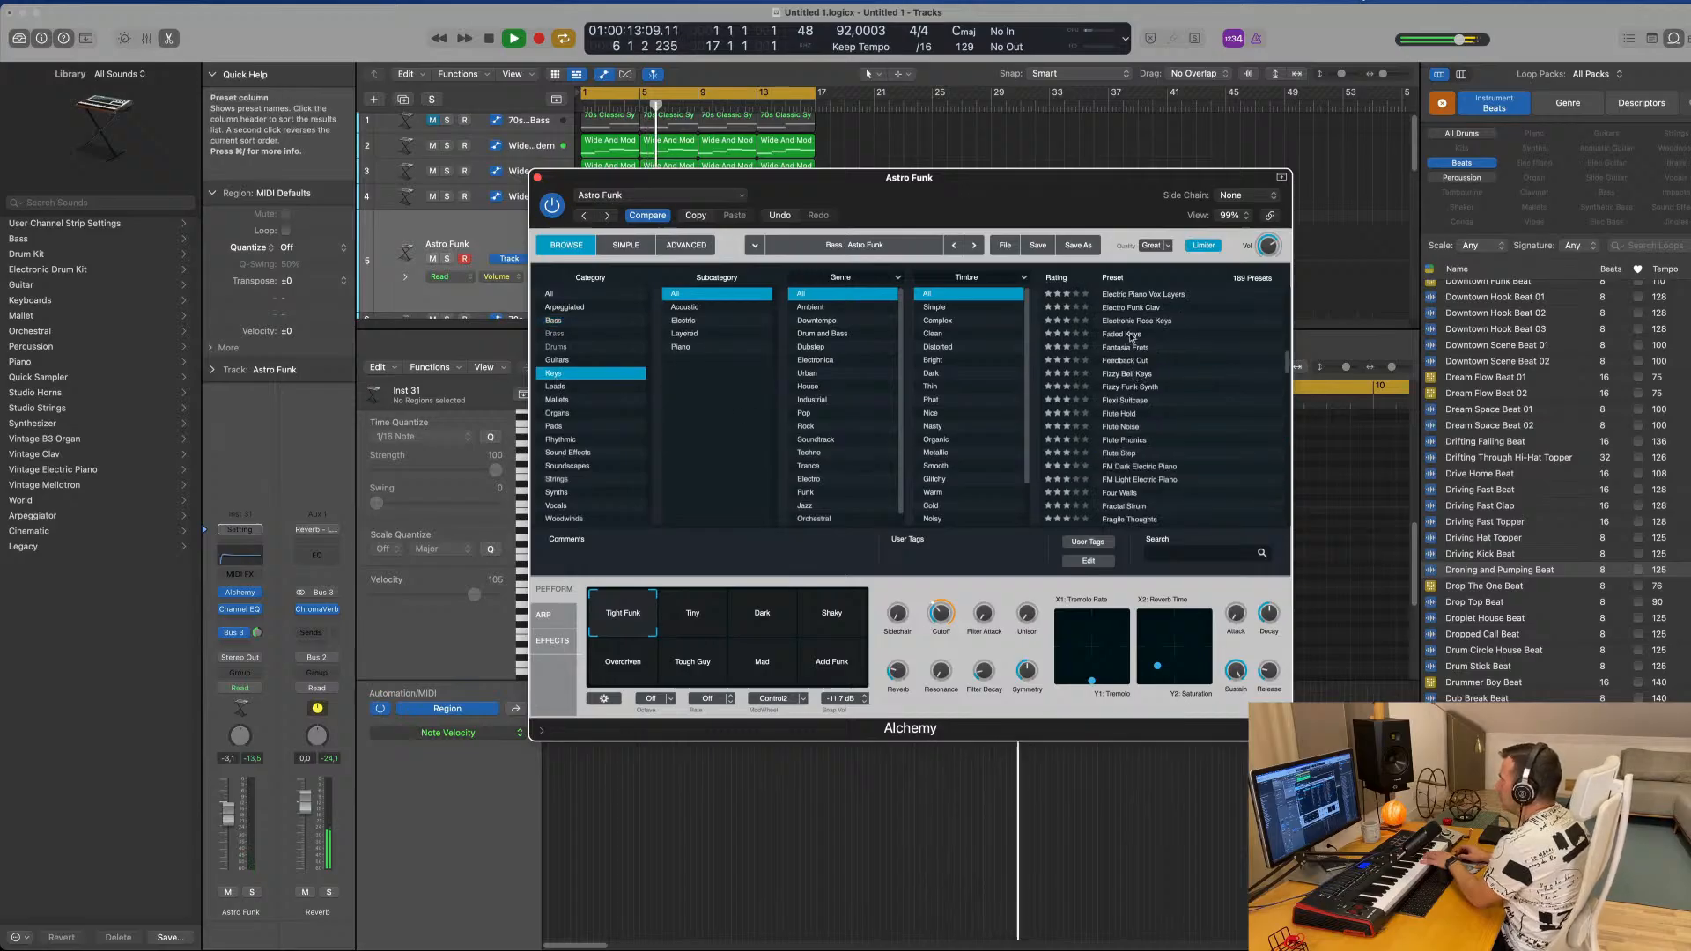
pyautogui.click(1132, 347)
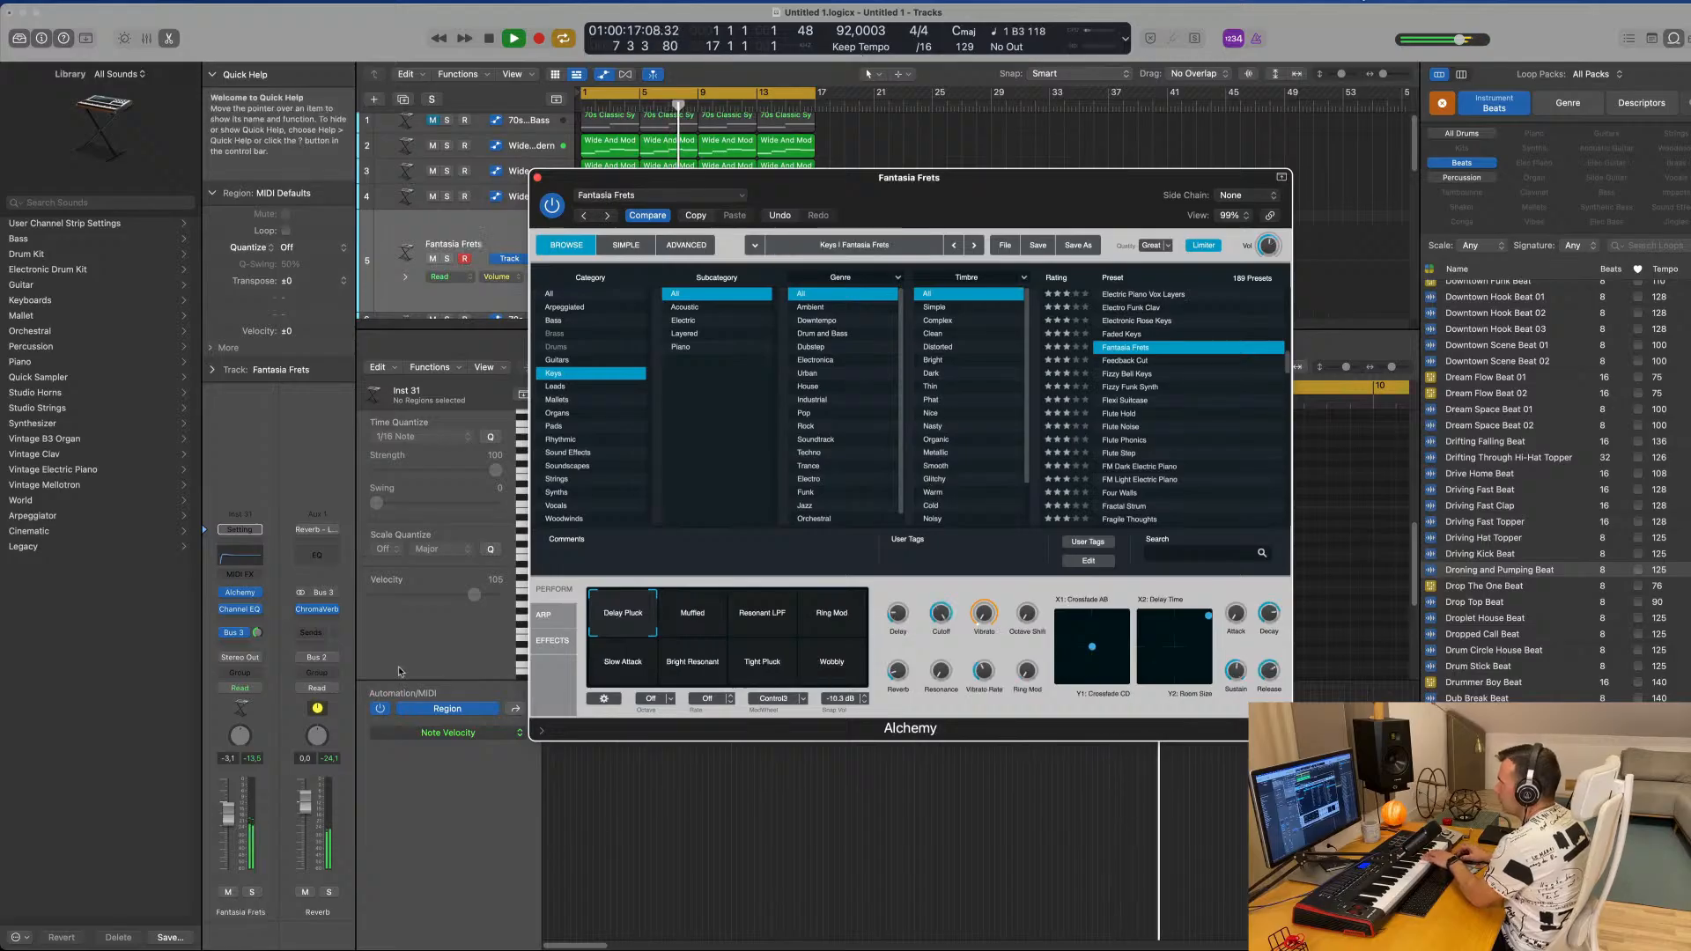
pyautogui.moveTo(228, 814); pyautogui.dragTo(228, 800)
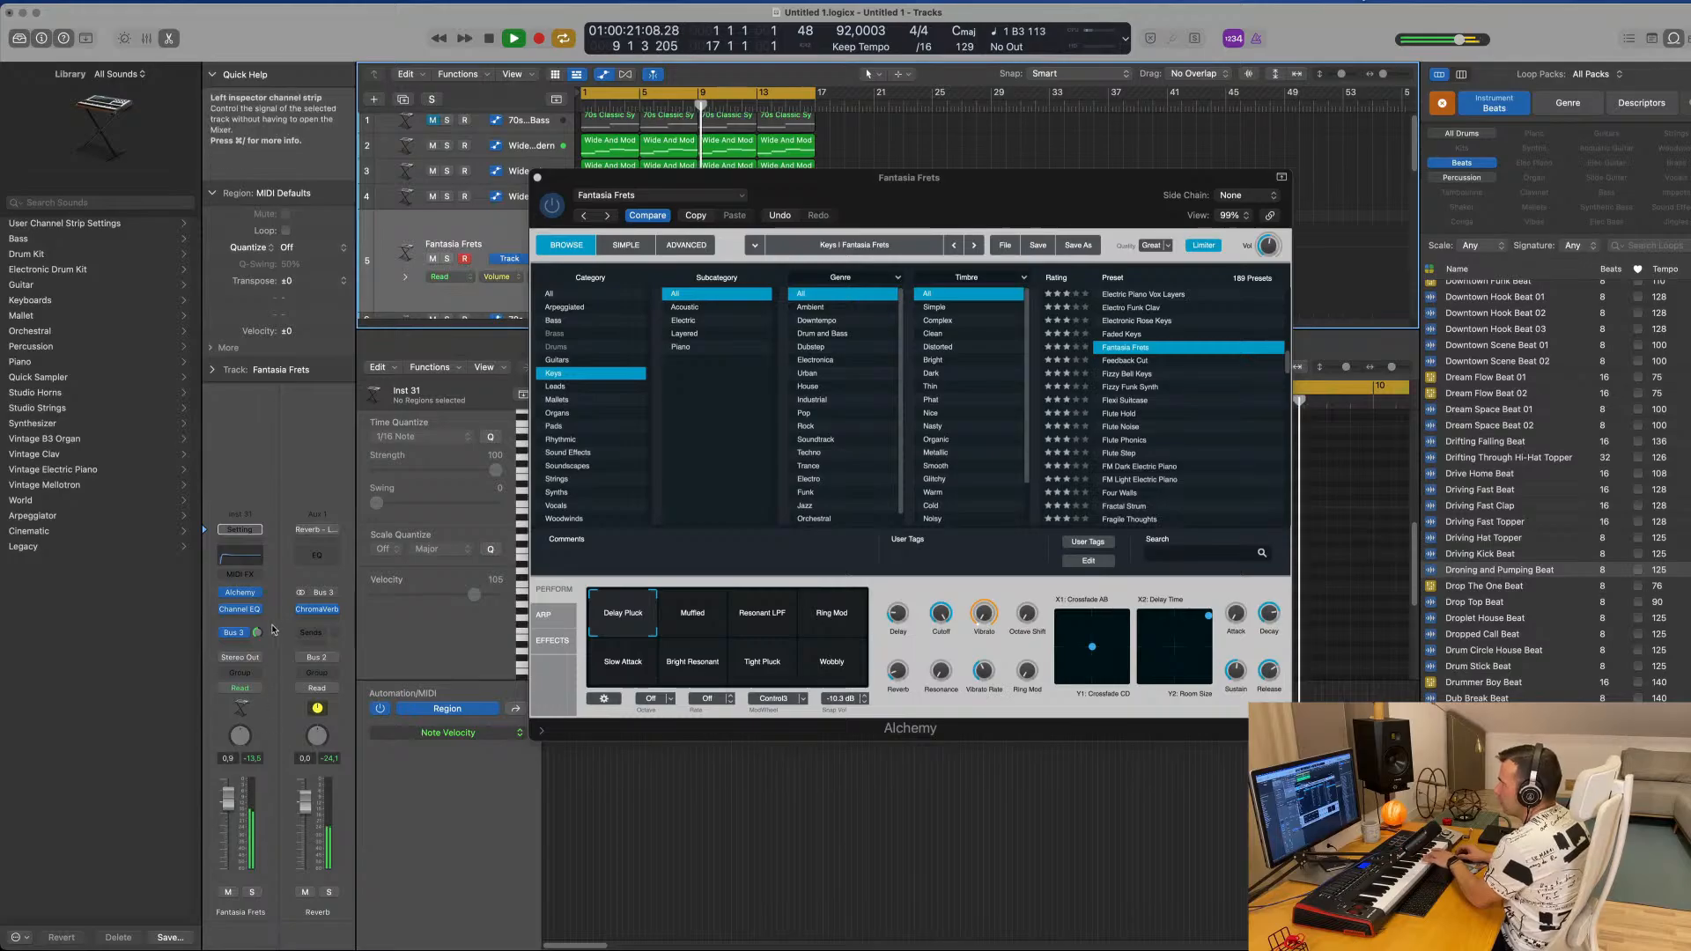
# Load the Flute Step preset and try its Big Delays, Distant Flute Tremolo and Breathing snapshots.
pyautogui.click(1139, 453)
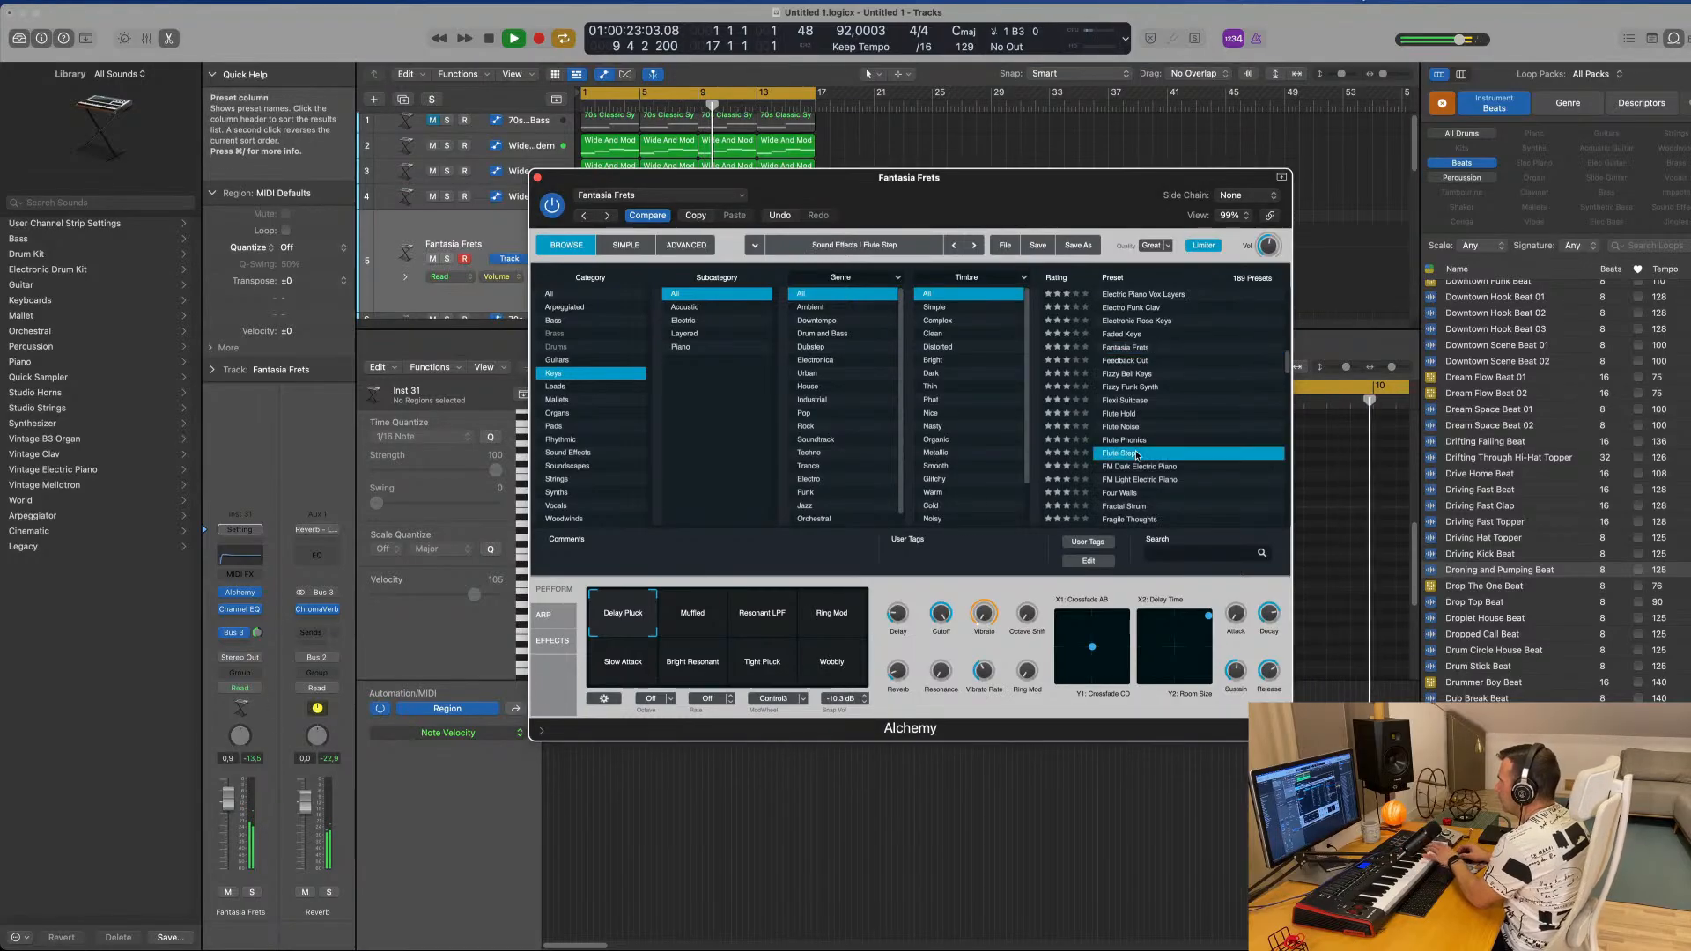
pyautogui.click(689, 629)
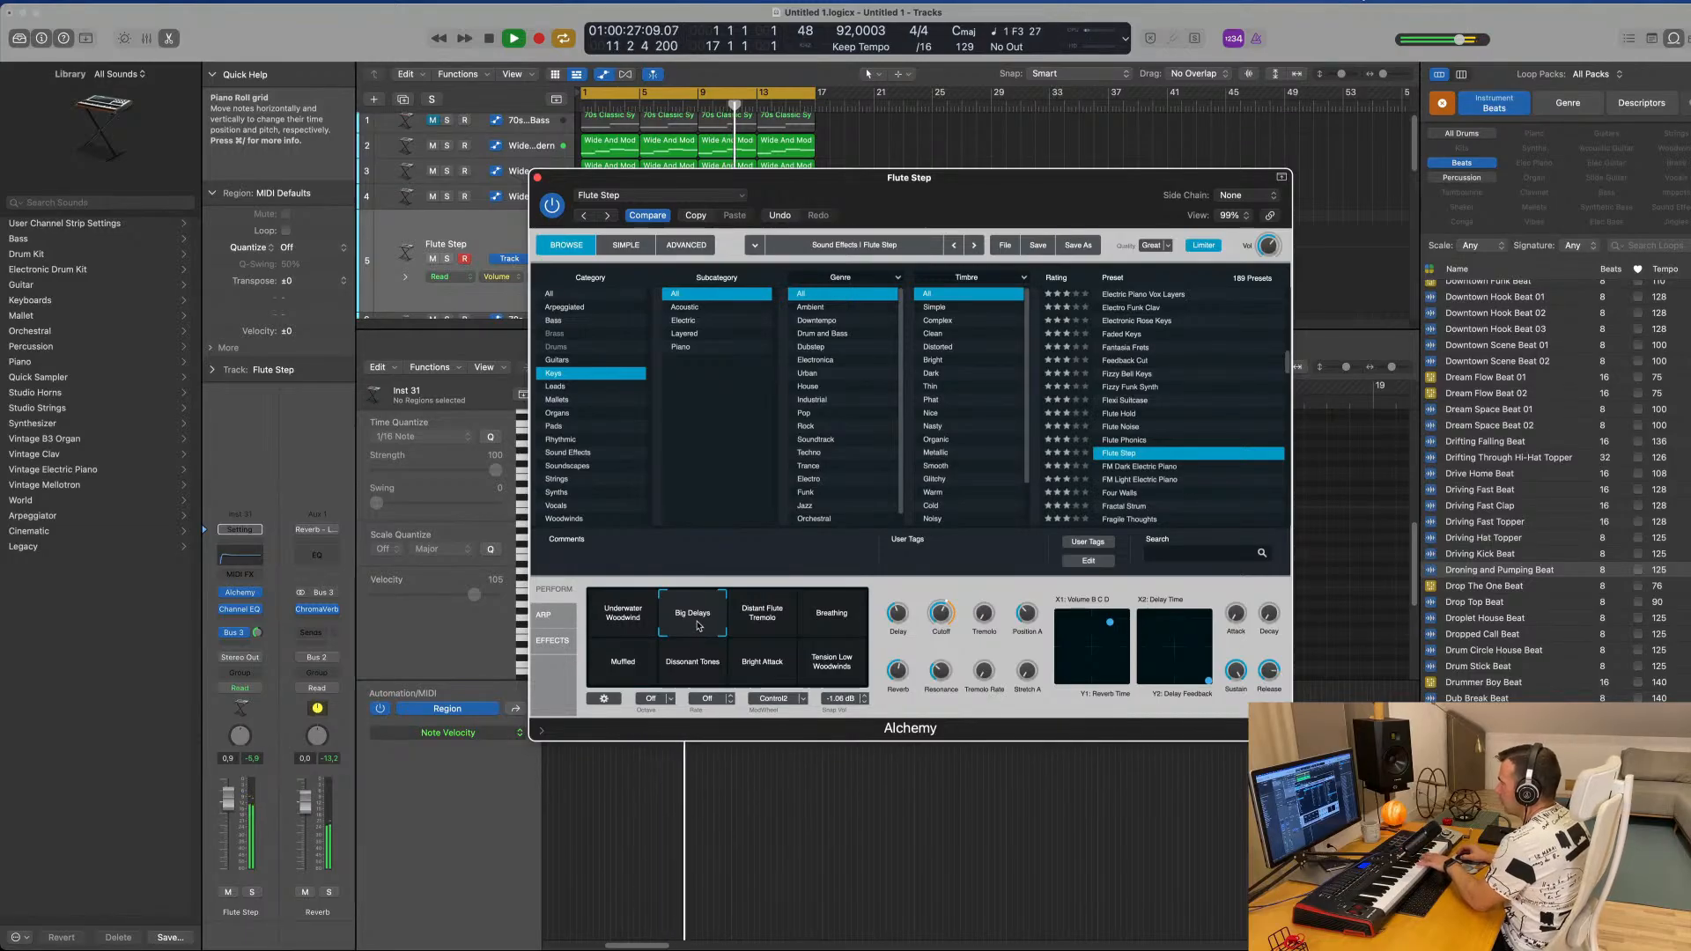
pyautogui.click(767, 619)
pyautogui.click(829, 619)
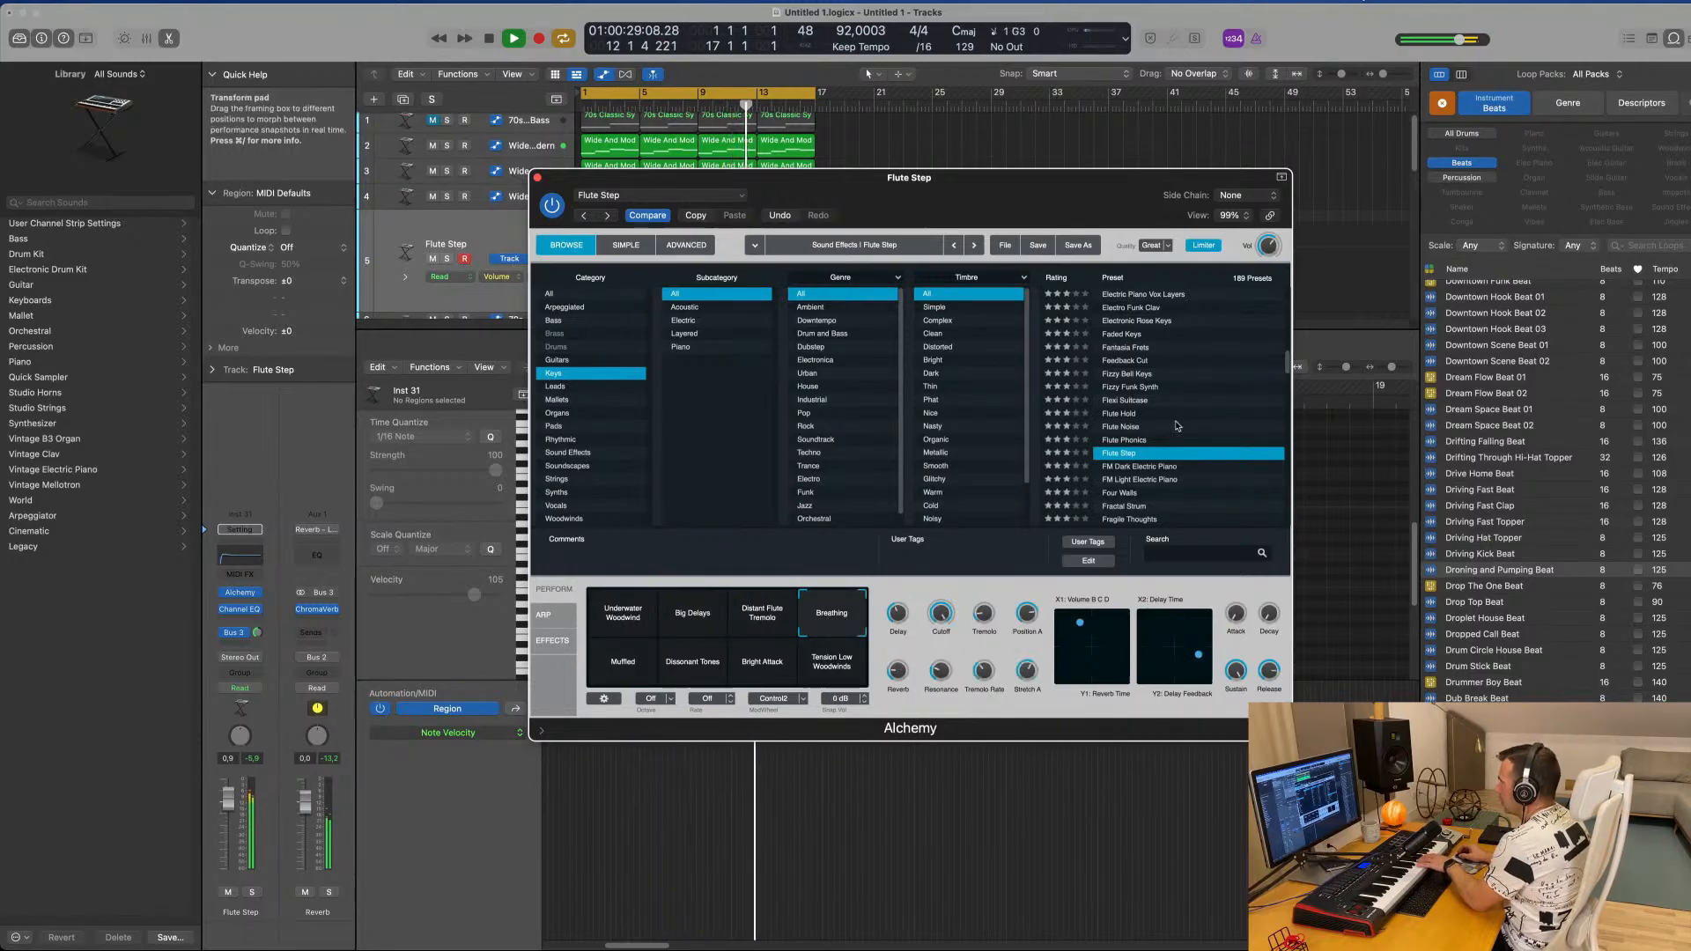
# Audition the FM Dark Electric Piano and Four Walls presets during playback.
pyautogui.scroll(-2, 1190, 414)
pyautogui.click(1145, 421)
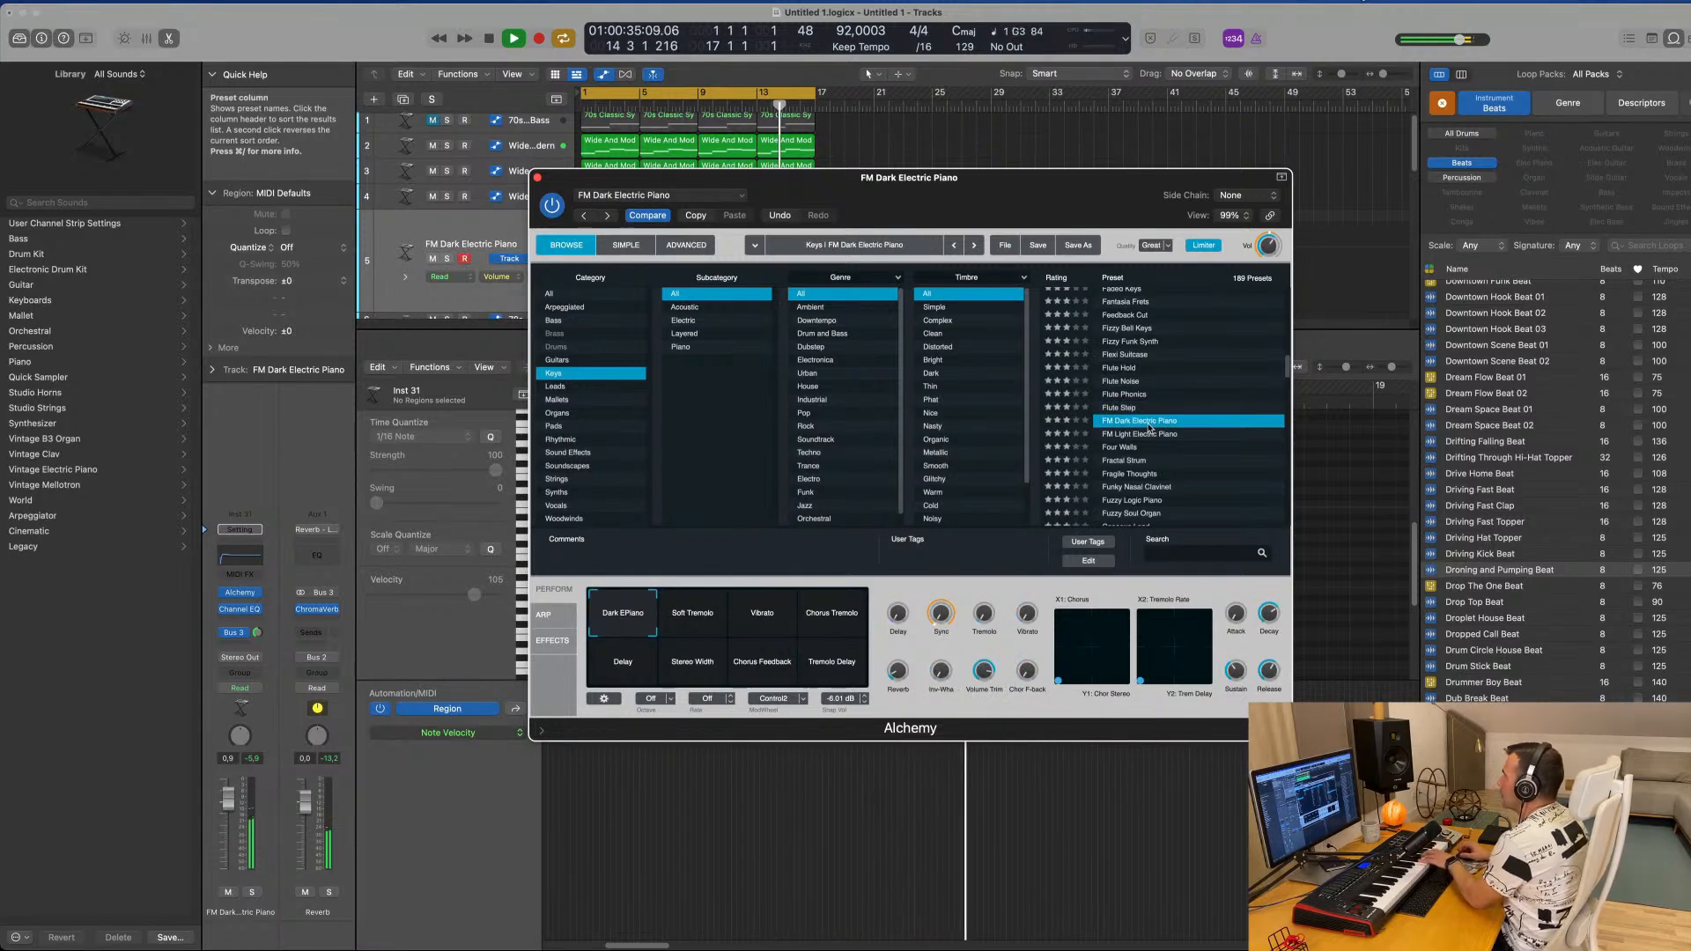
pyautogui.click(1127, 447)
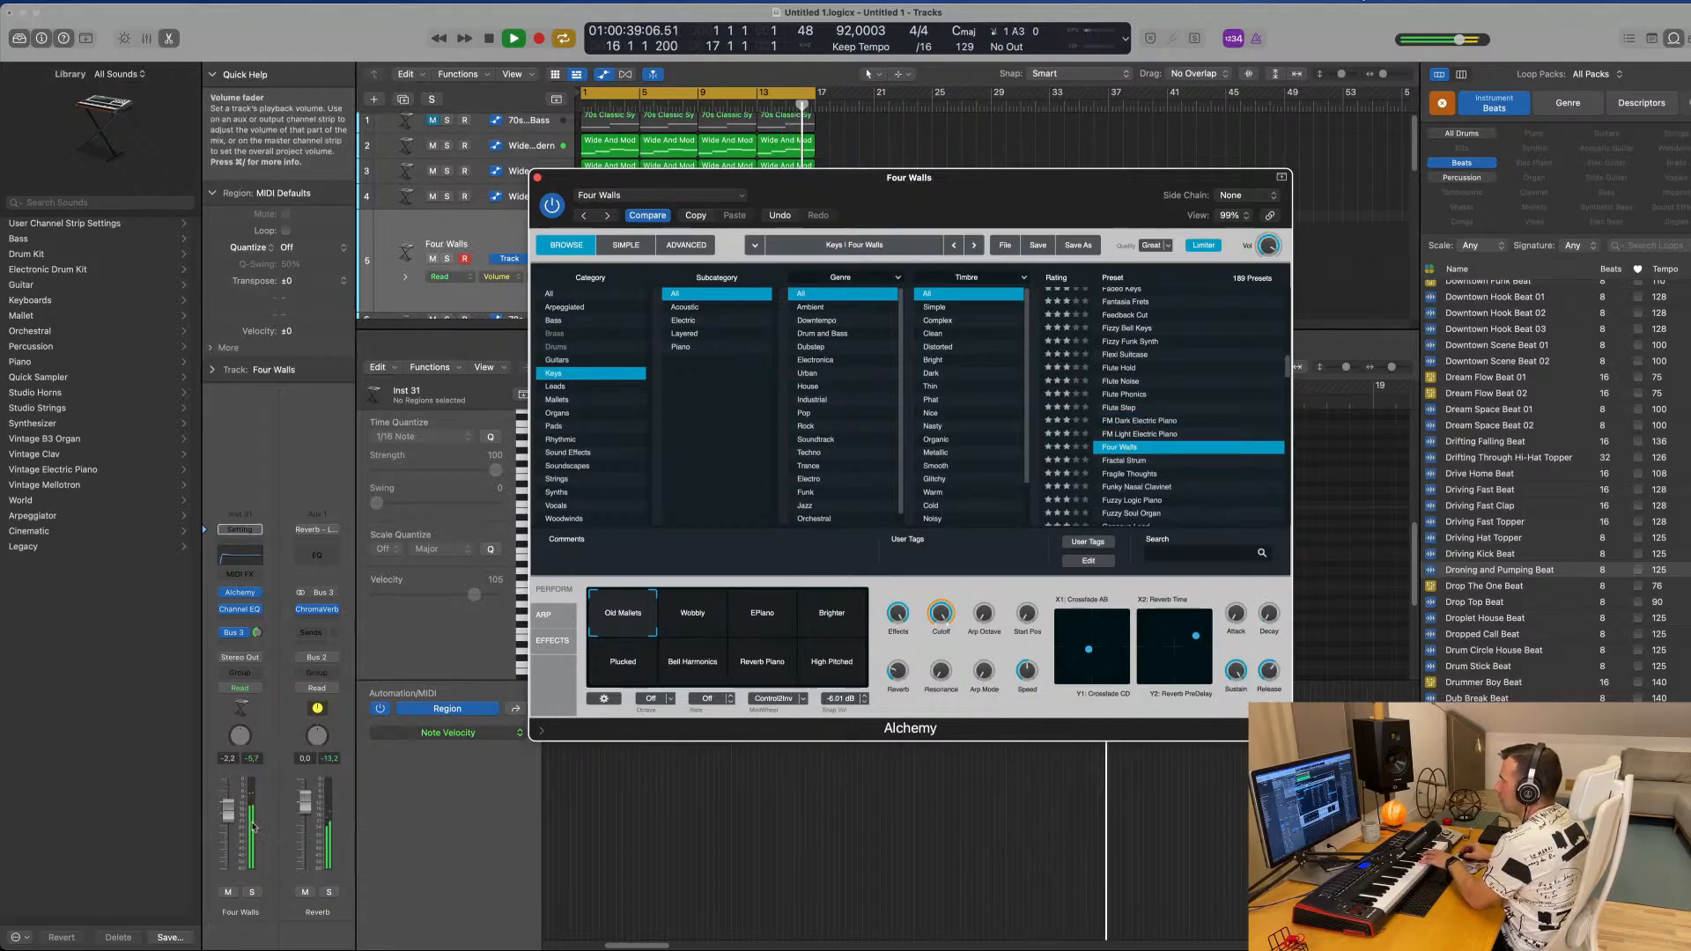
# Load the Fragile Thoughts keys preset and raise the track's volume to about 2.1 dB.
pyautogui.click(1180, 141)
pyautogui.click(1145, 476)
pyautogui.click(1145, 476)
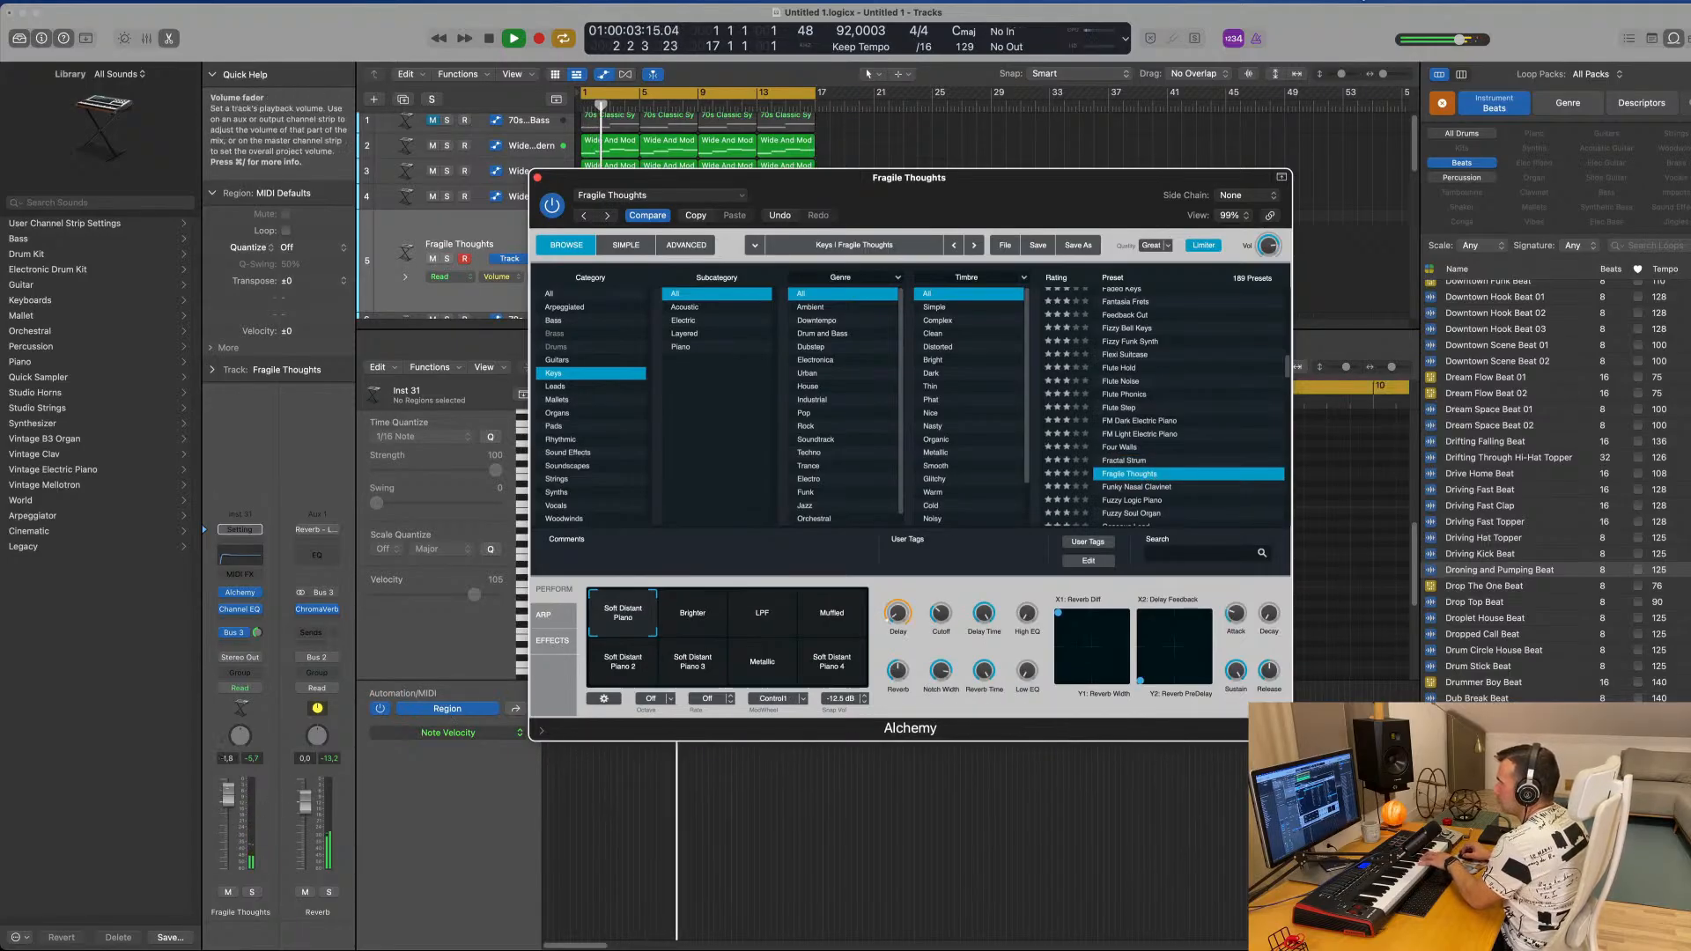
pyautogui.moveTo(228, 817); pyautogui.dragTo(228, 801)
# Try the Brighter and LPF snapshots of Fragile Thoughts and settle on Soft Distant Piano 2.
pyautogui.click(761, 624)
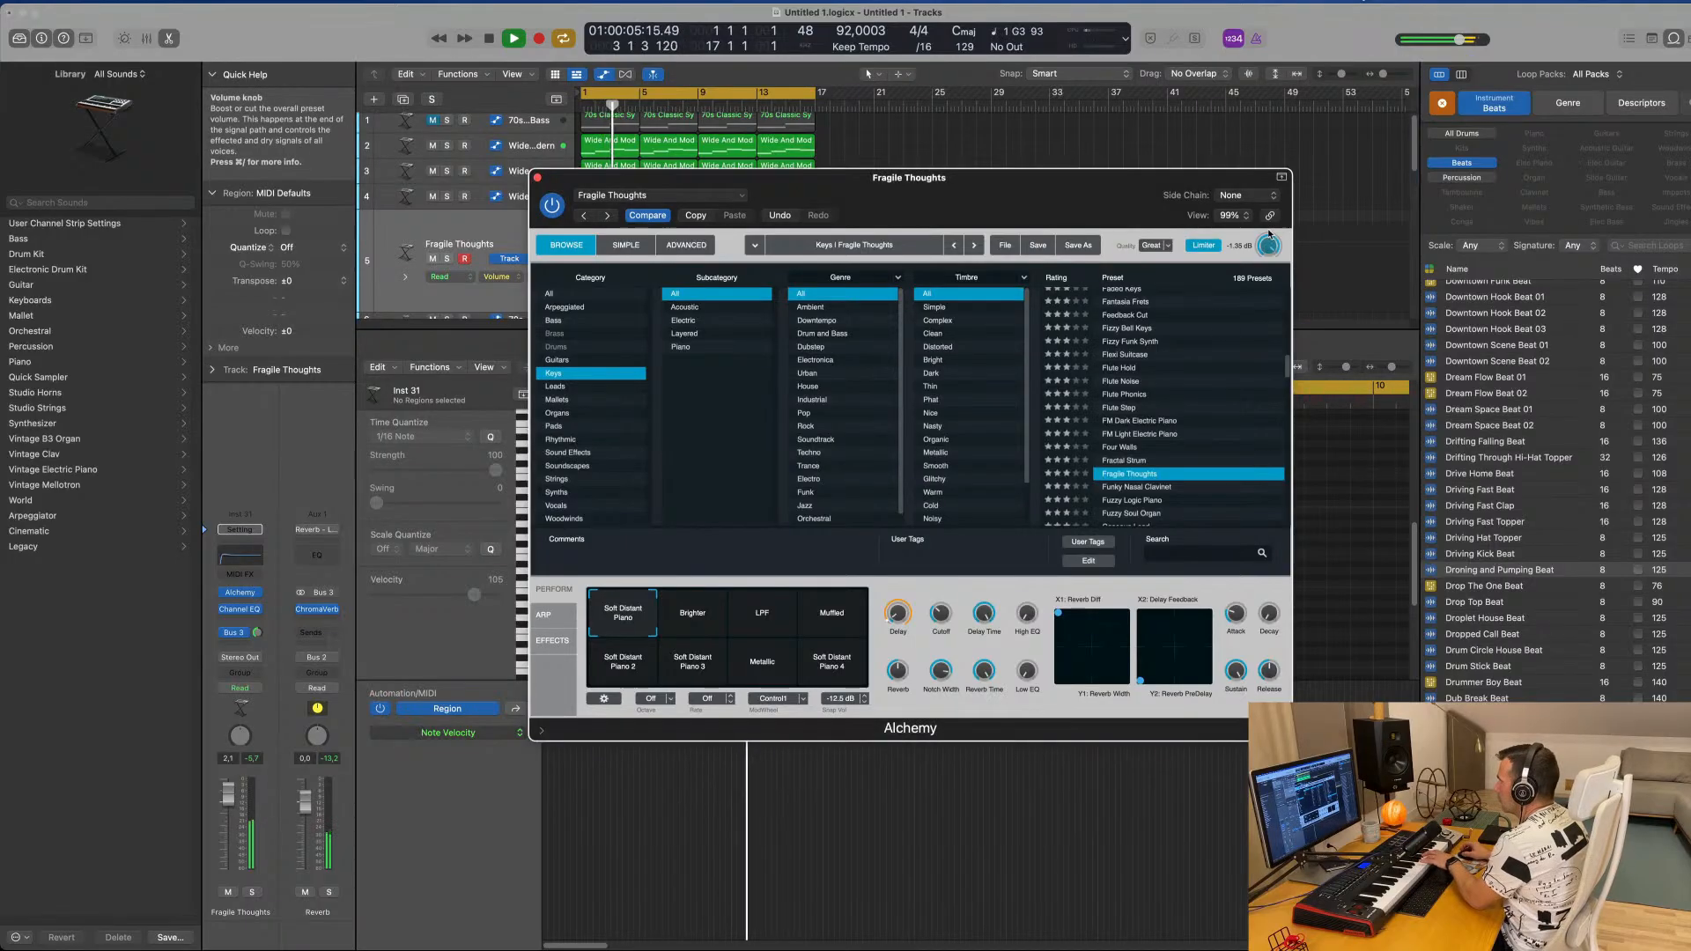
pyautogui.click(689, 619)
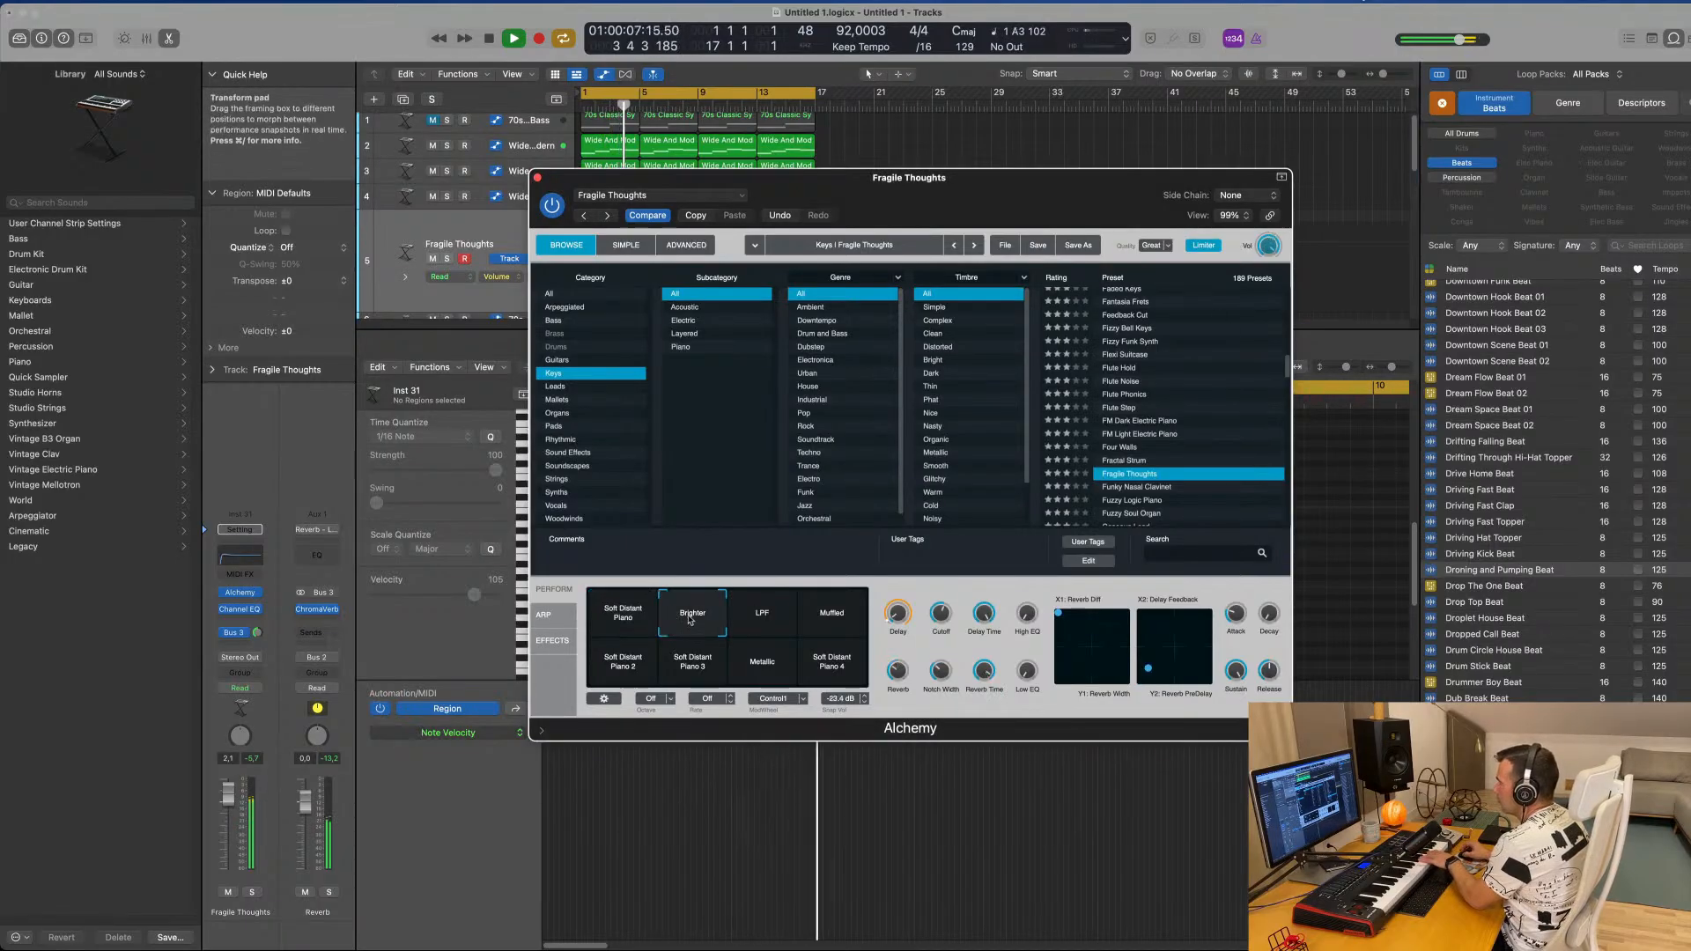
pyautogui.click(769, 624)
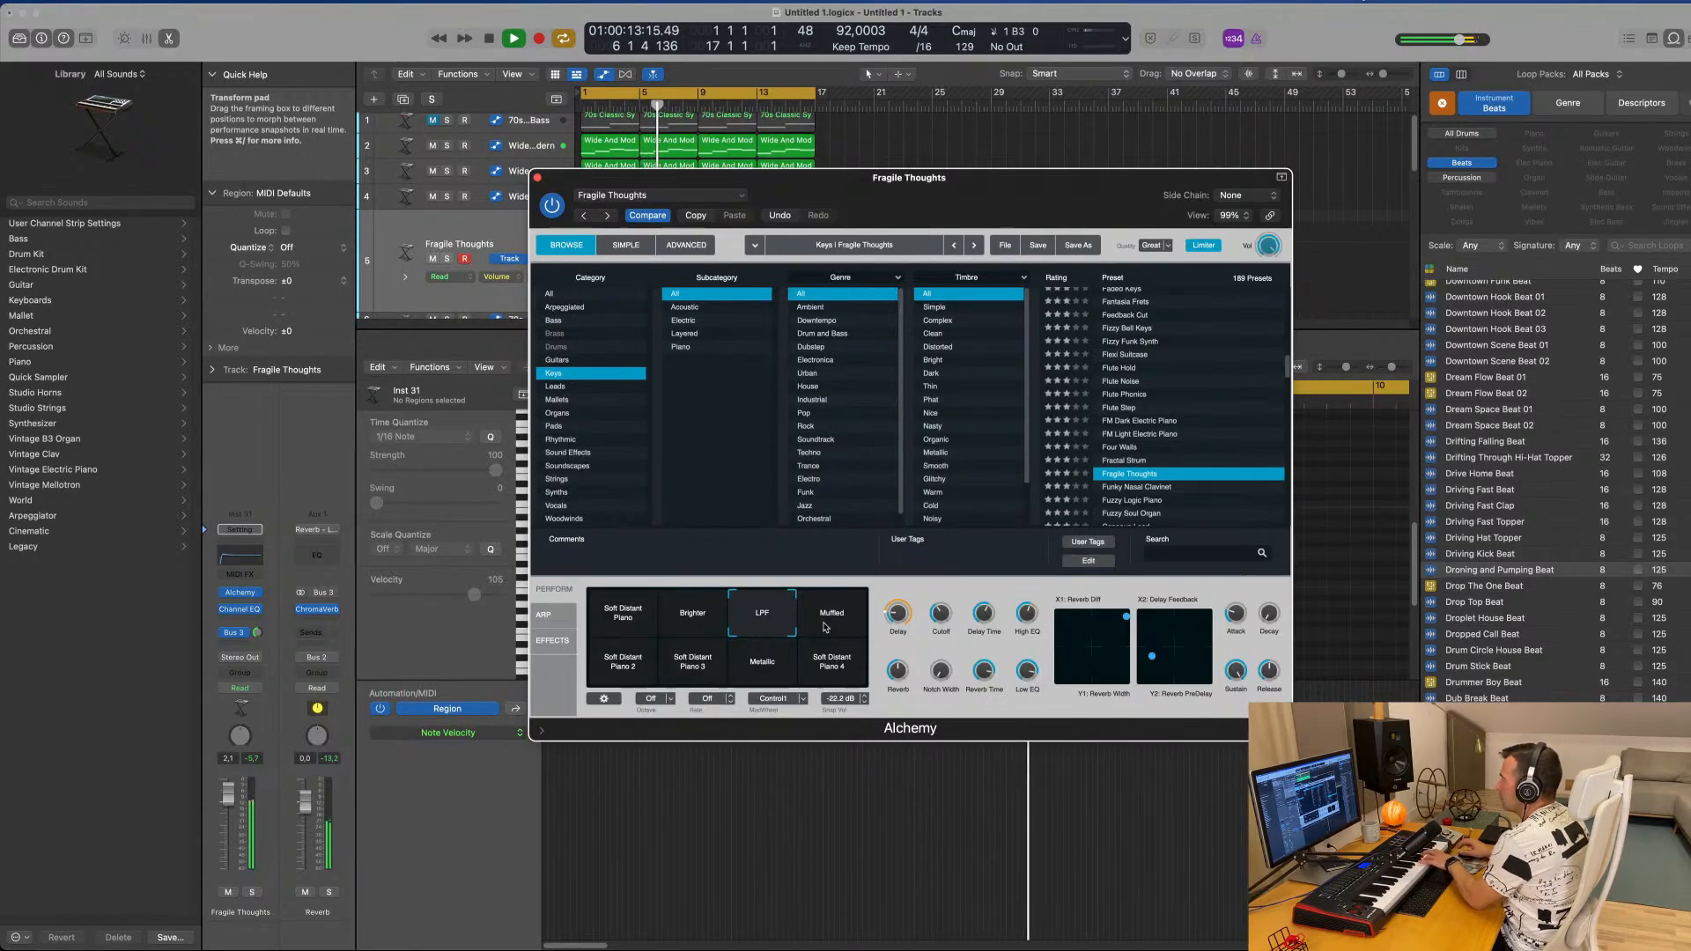
pyautogui.click(615, 662)
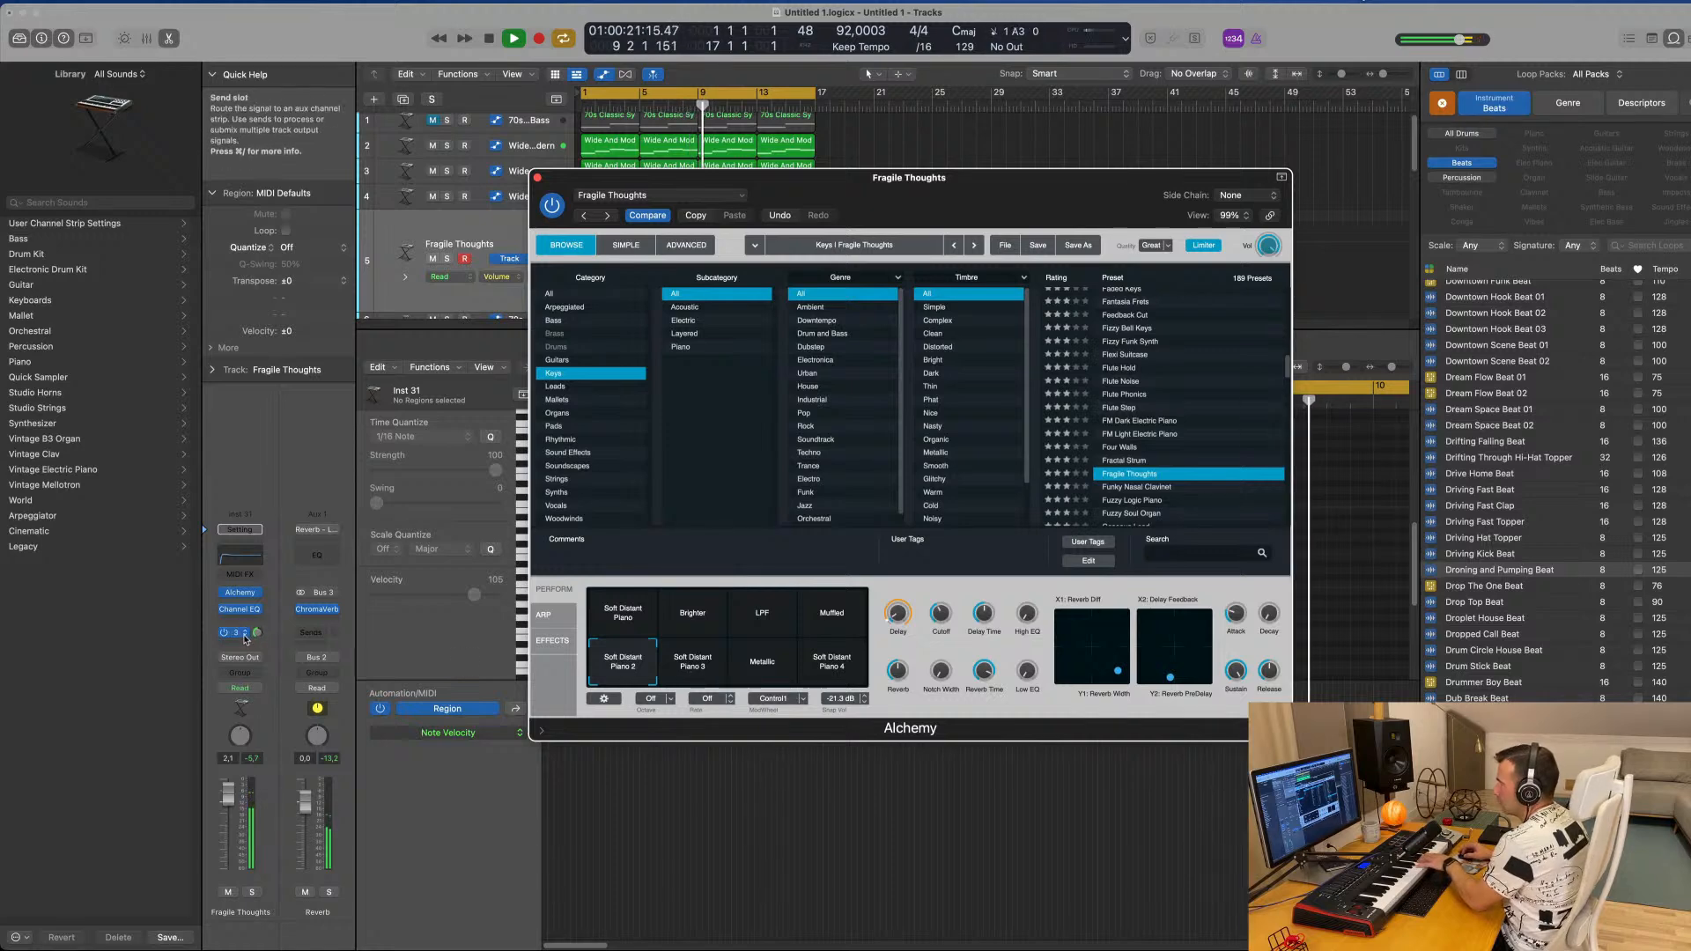
# Switch the Fragile Thoughts track's send from the Reverb bus to Bus 4 (Aux 4) at about -12.1 dB.
pyautogui.click(244, 633)
pyautogui.moveTo(269, 752)
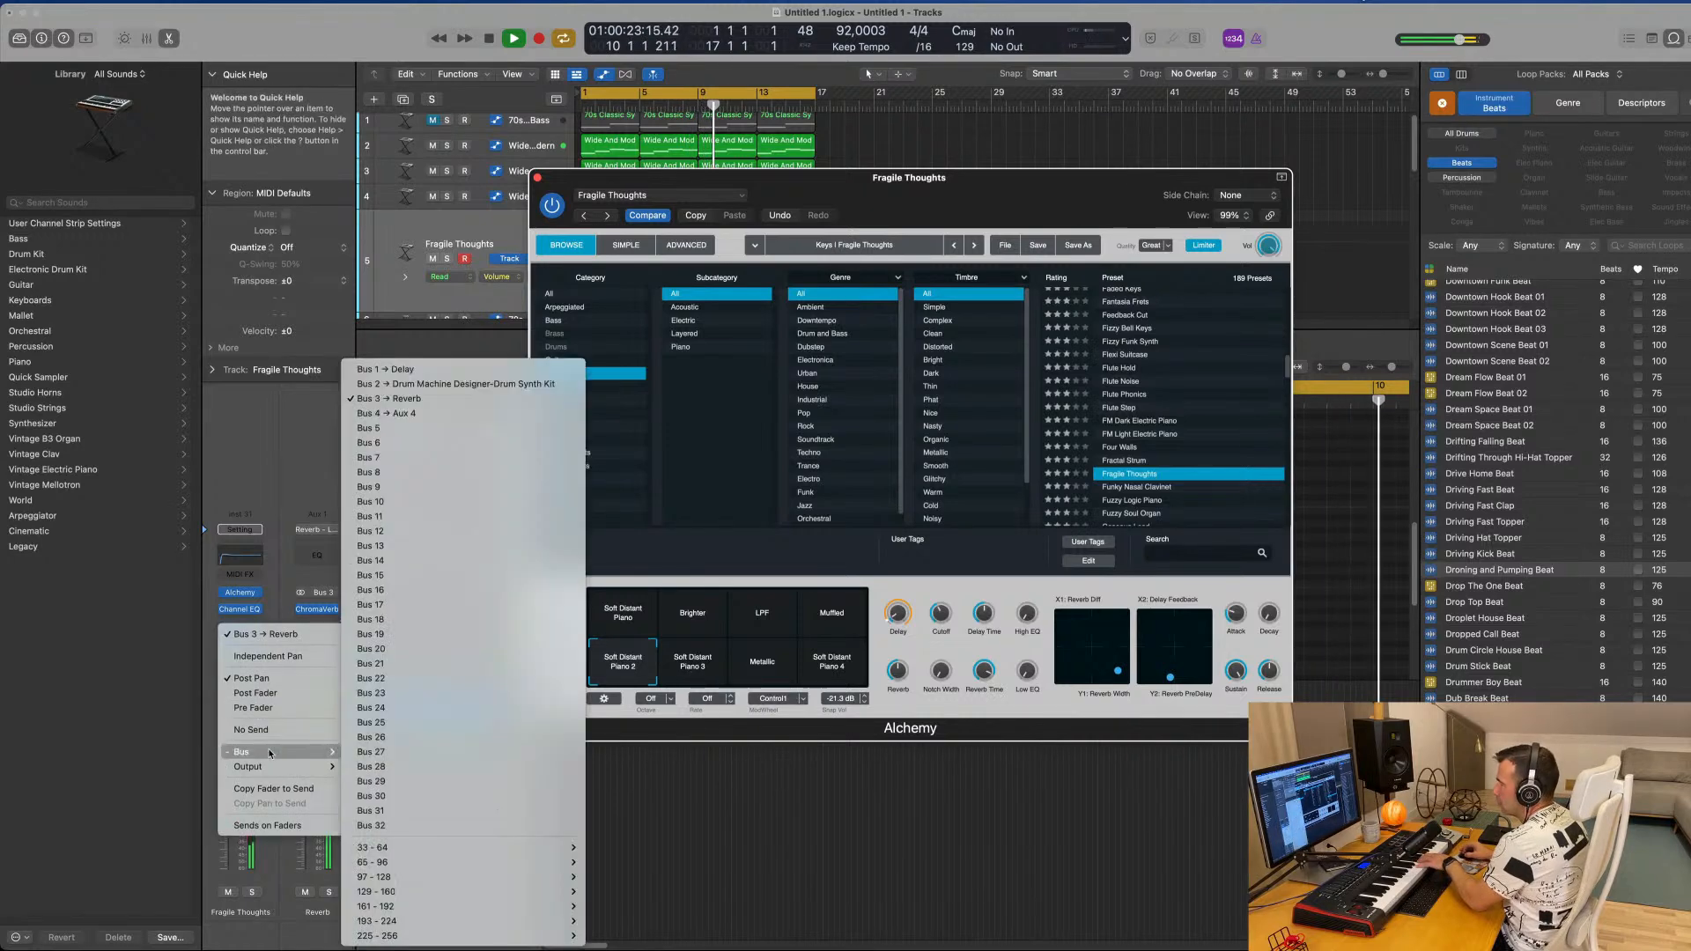
pyautogui.click(388, 412)
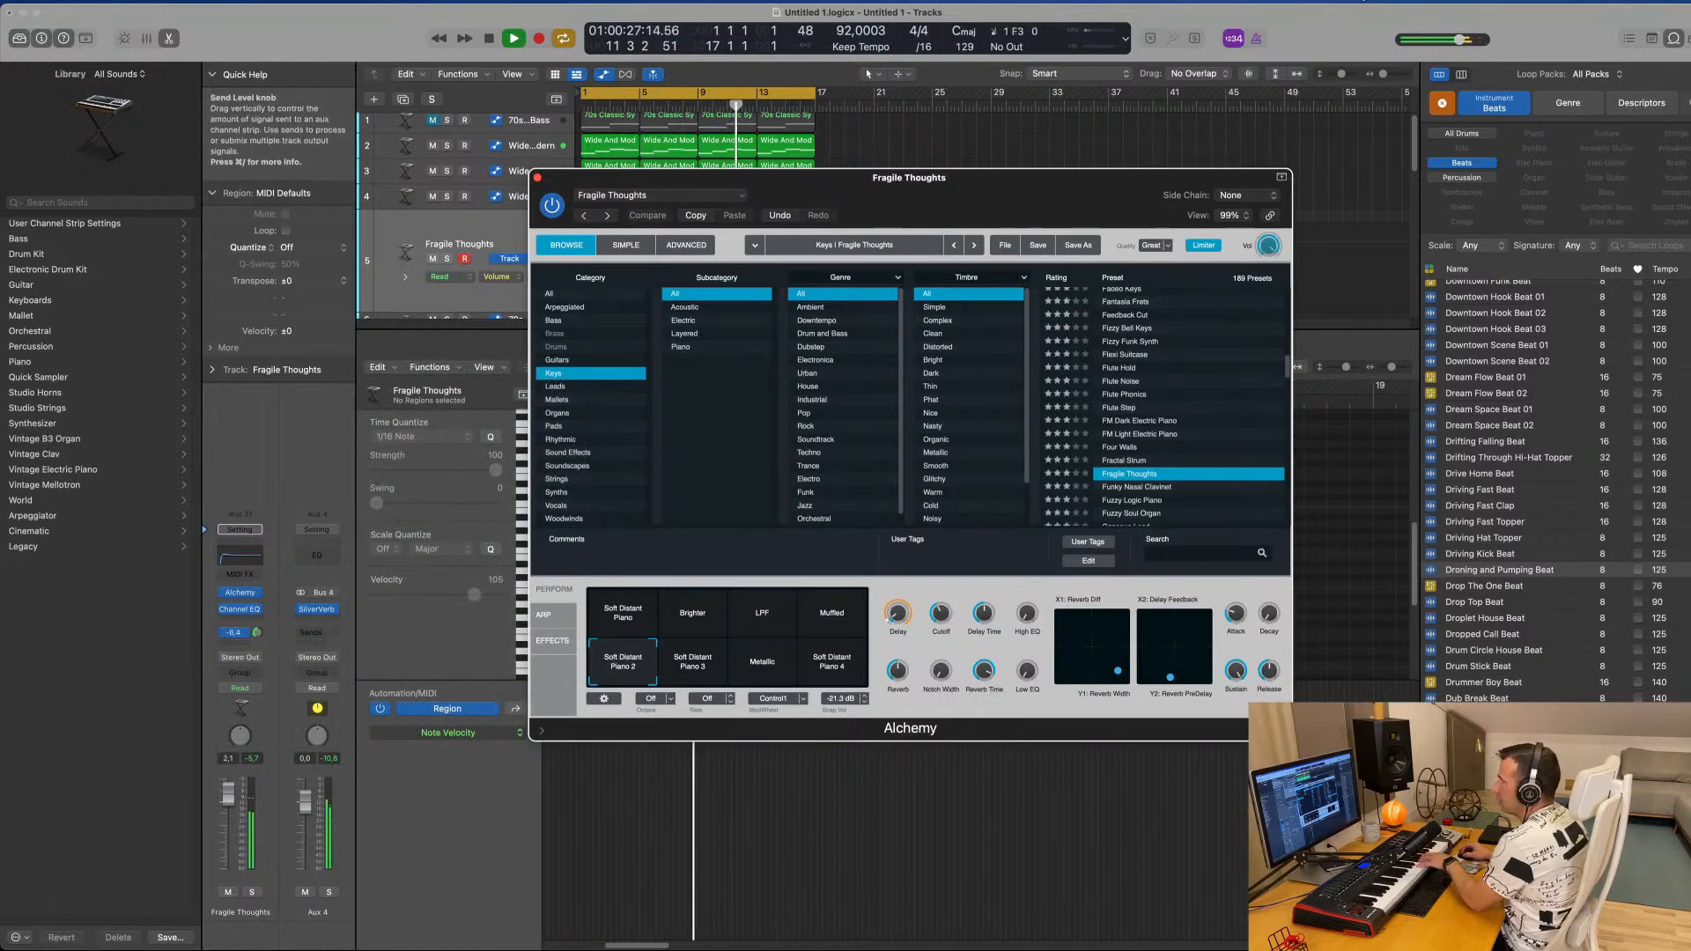
pyautogui.moveTo(257, 633); pyautogui.dragTo(261, 656)
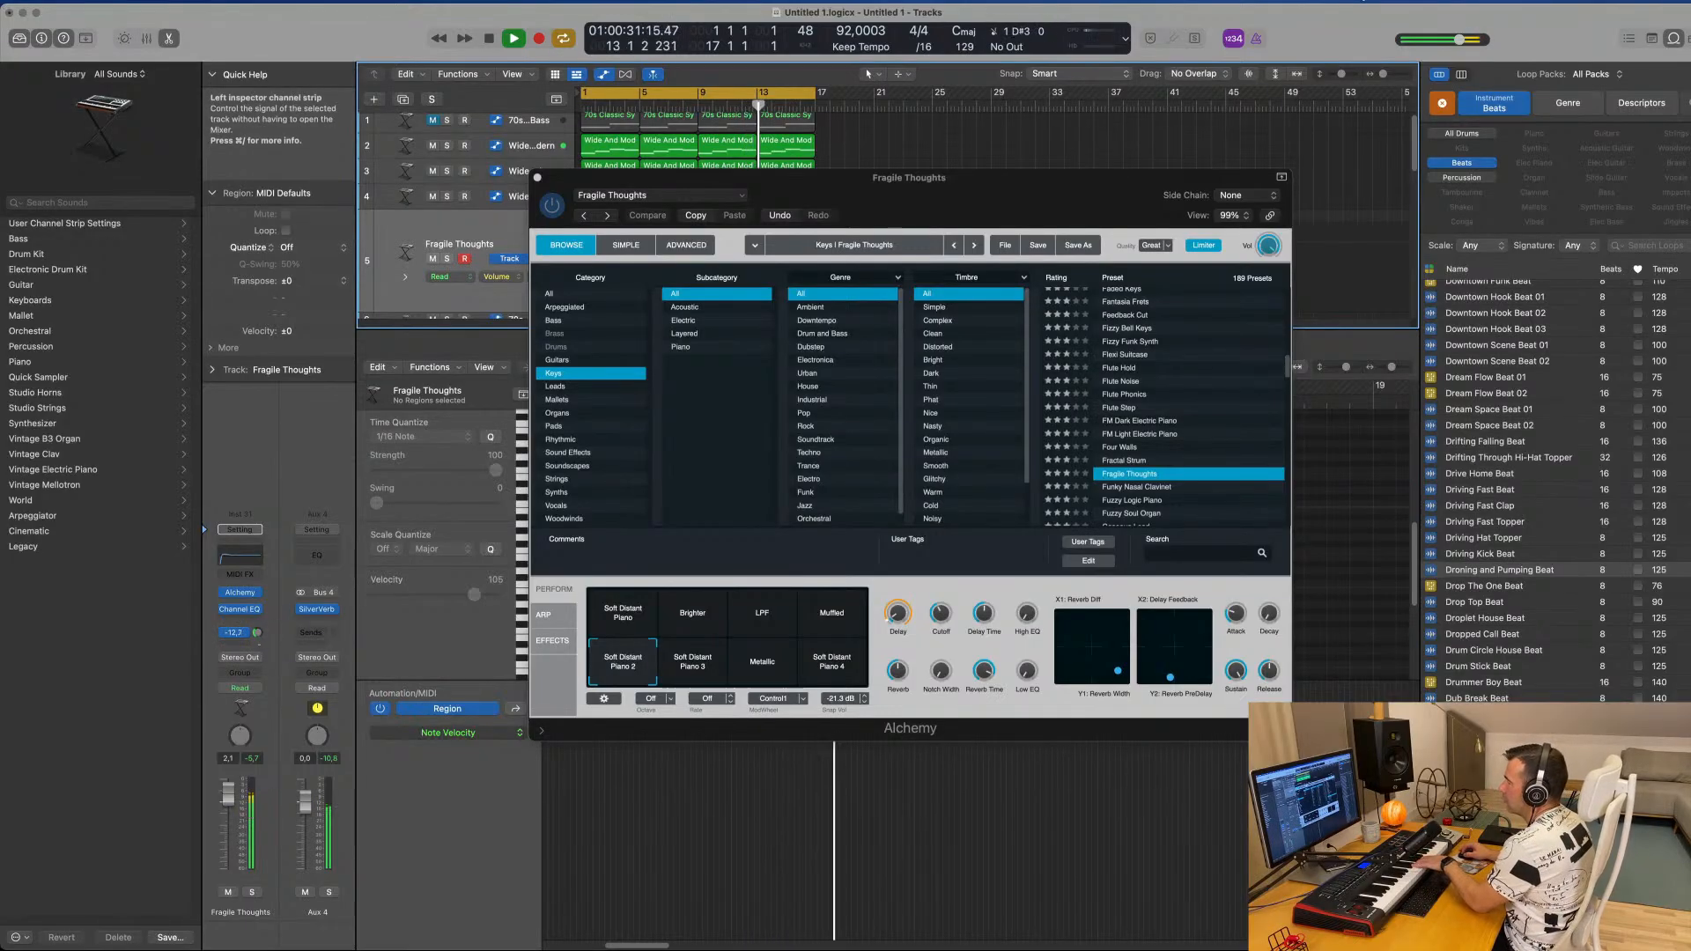
pyautogui.moveTo(257, 633); pyautogui.dragTo(261, 656)
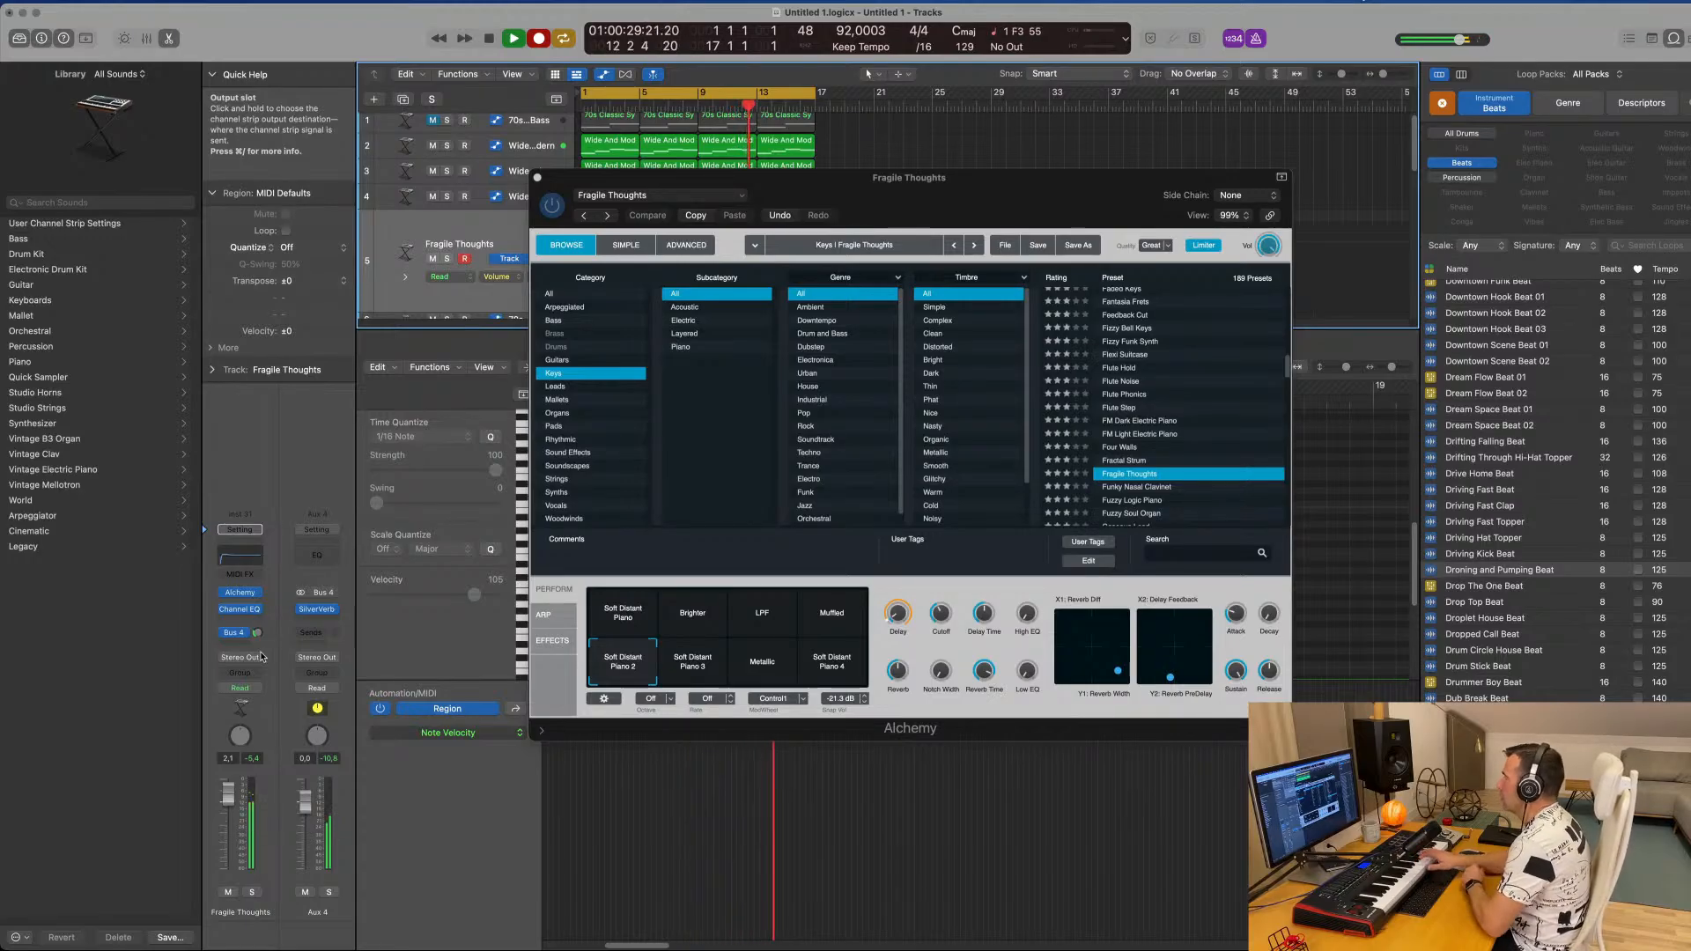
# Stop recording the Fragile Thoughts part, move the Alchemy window aside and play back the take from the start.
pyautogui.press('space')
pyautogui.moveTo(968, 187); pyautogui.dragTo(1493, 227)
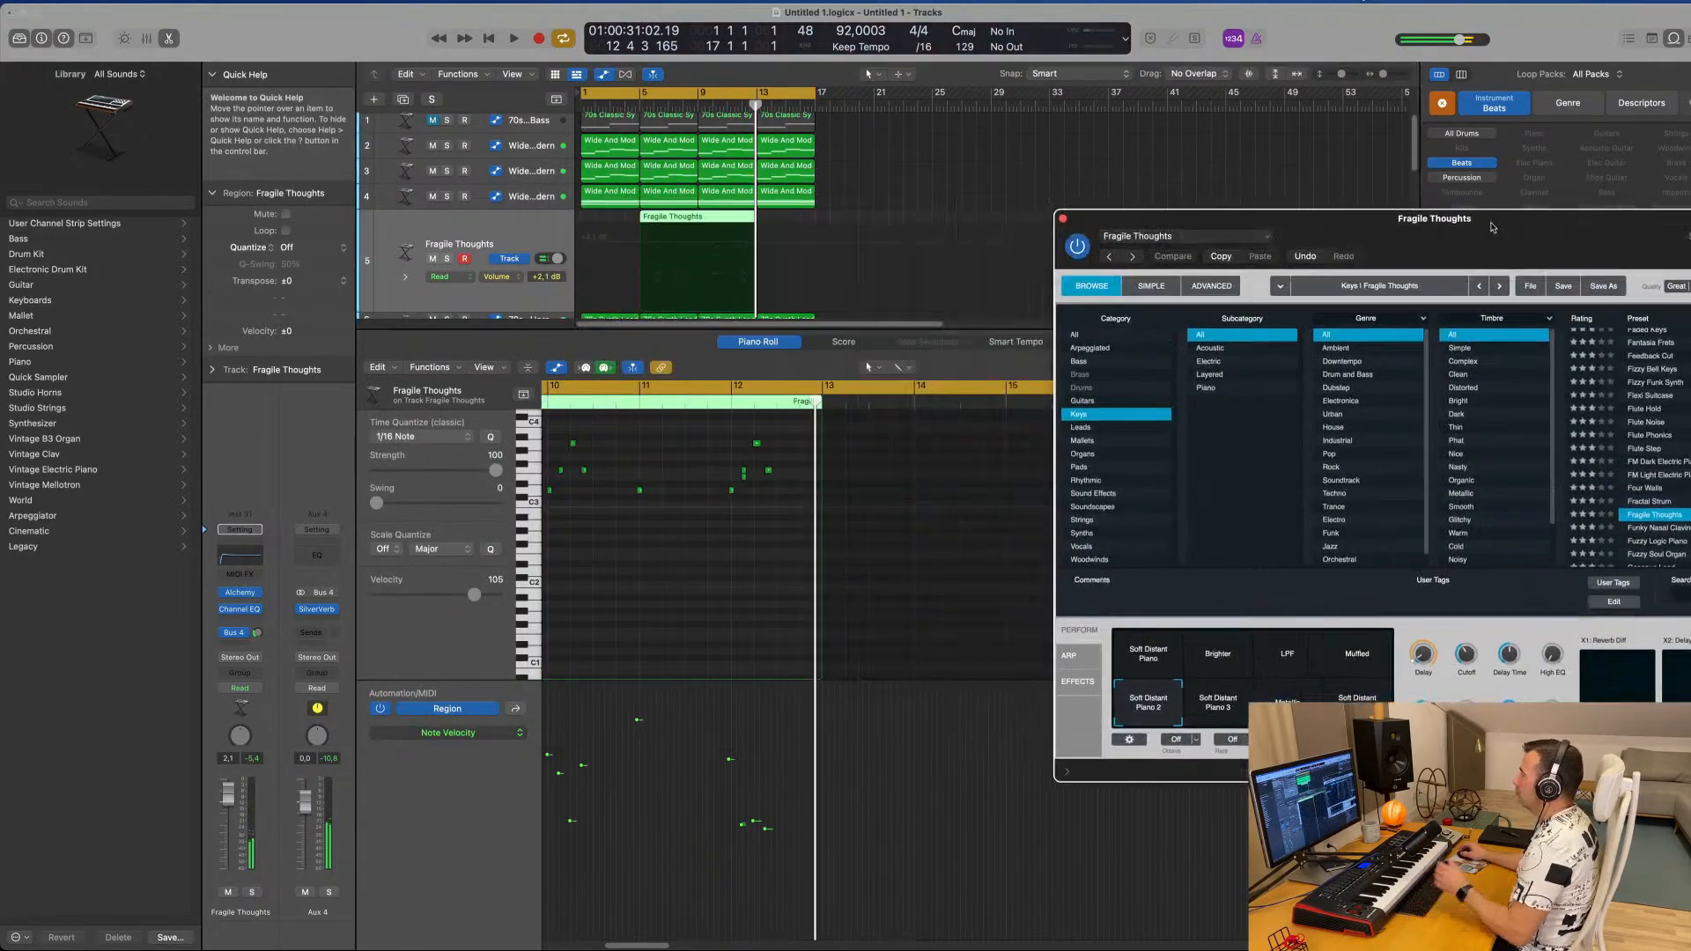
pyautogui.hscroll(-5, 700, 582)
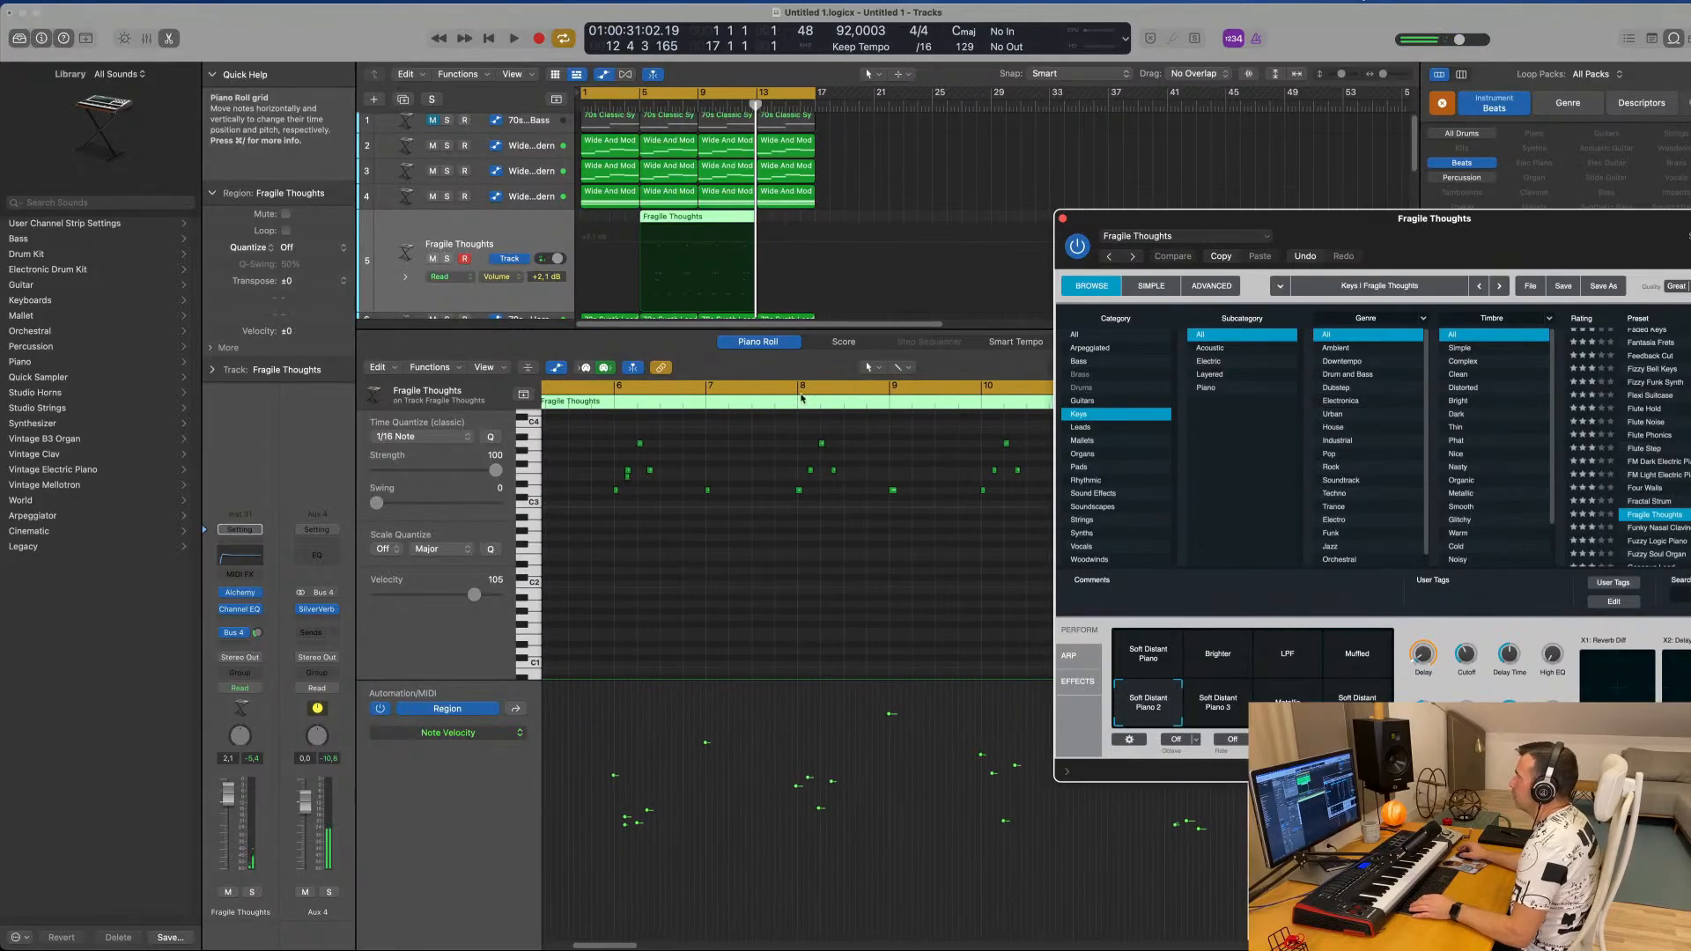
pyautogui.press('space')
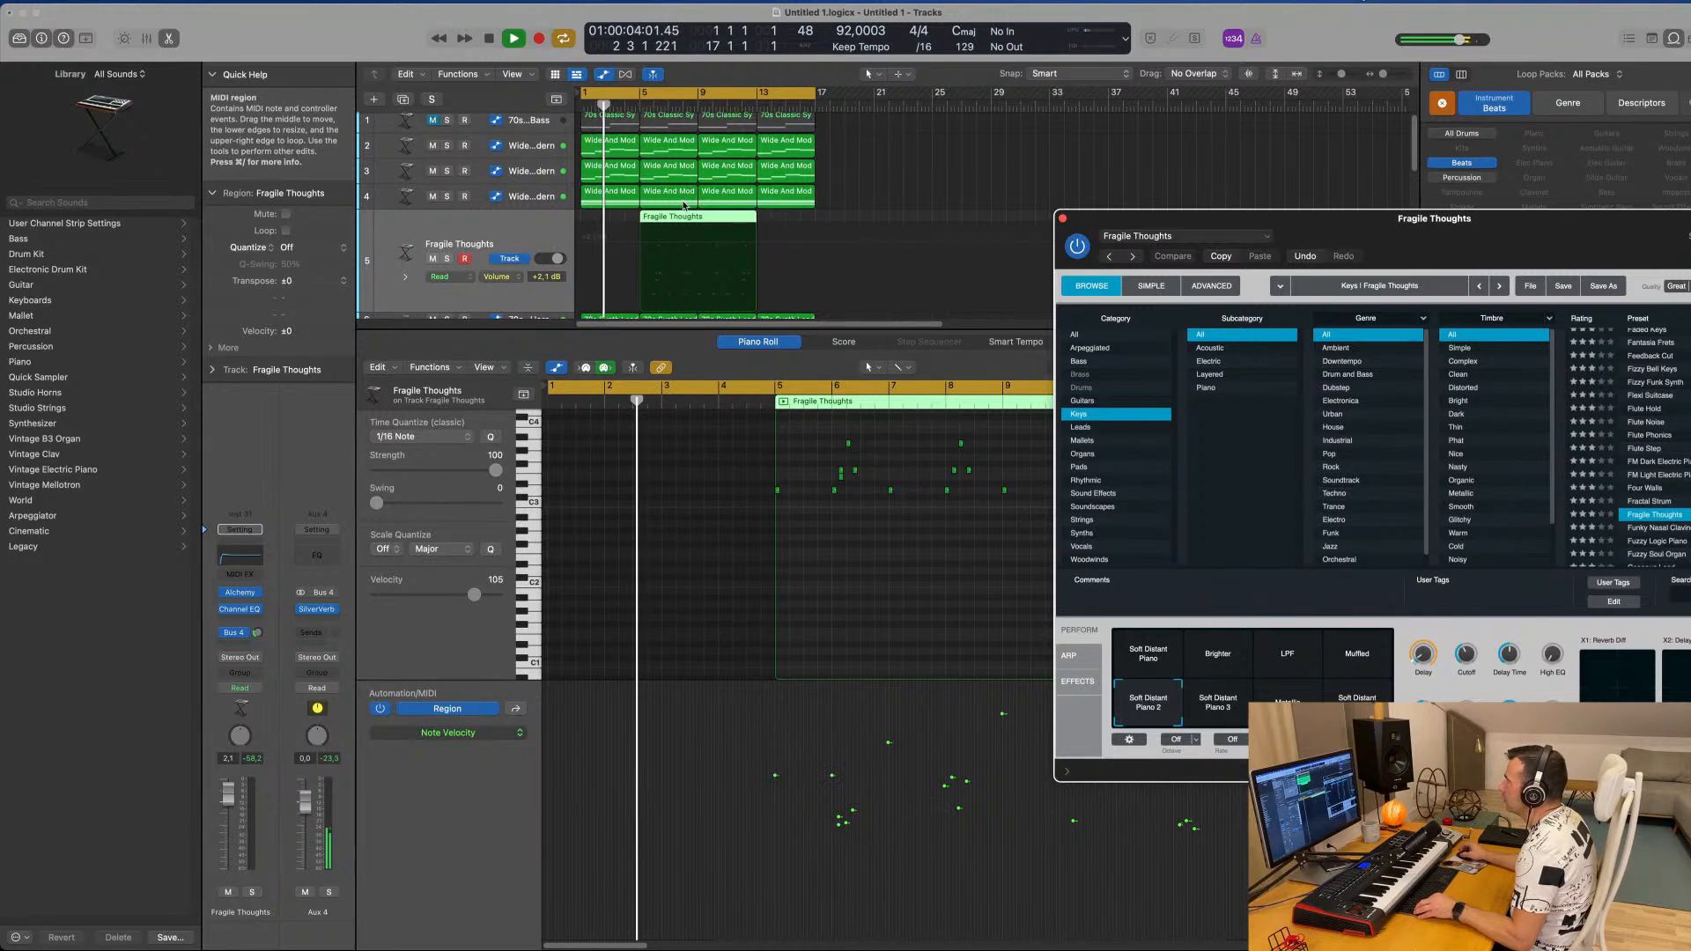
# Try splitting the Fragile Thoughts region near bar 8 with crossing notes shortened, and undo the split.
pyautogui.press('super+Right')
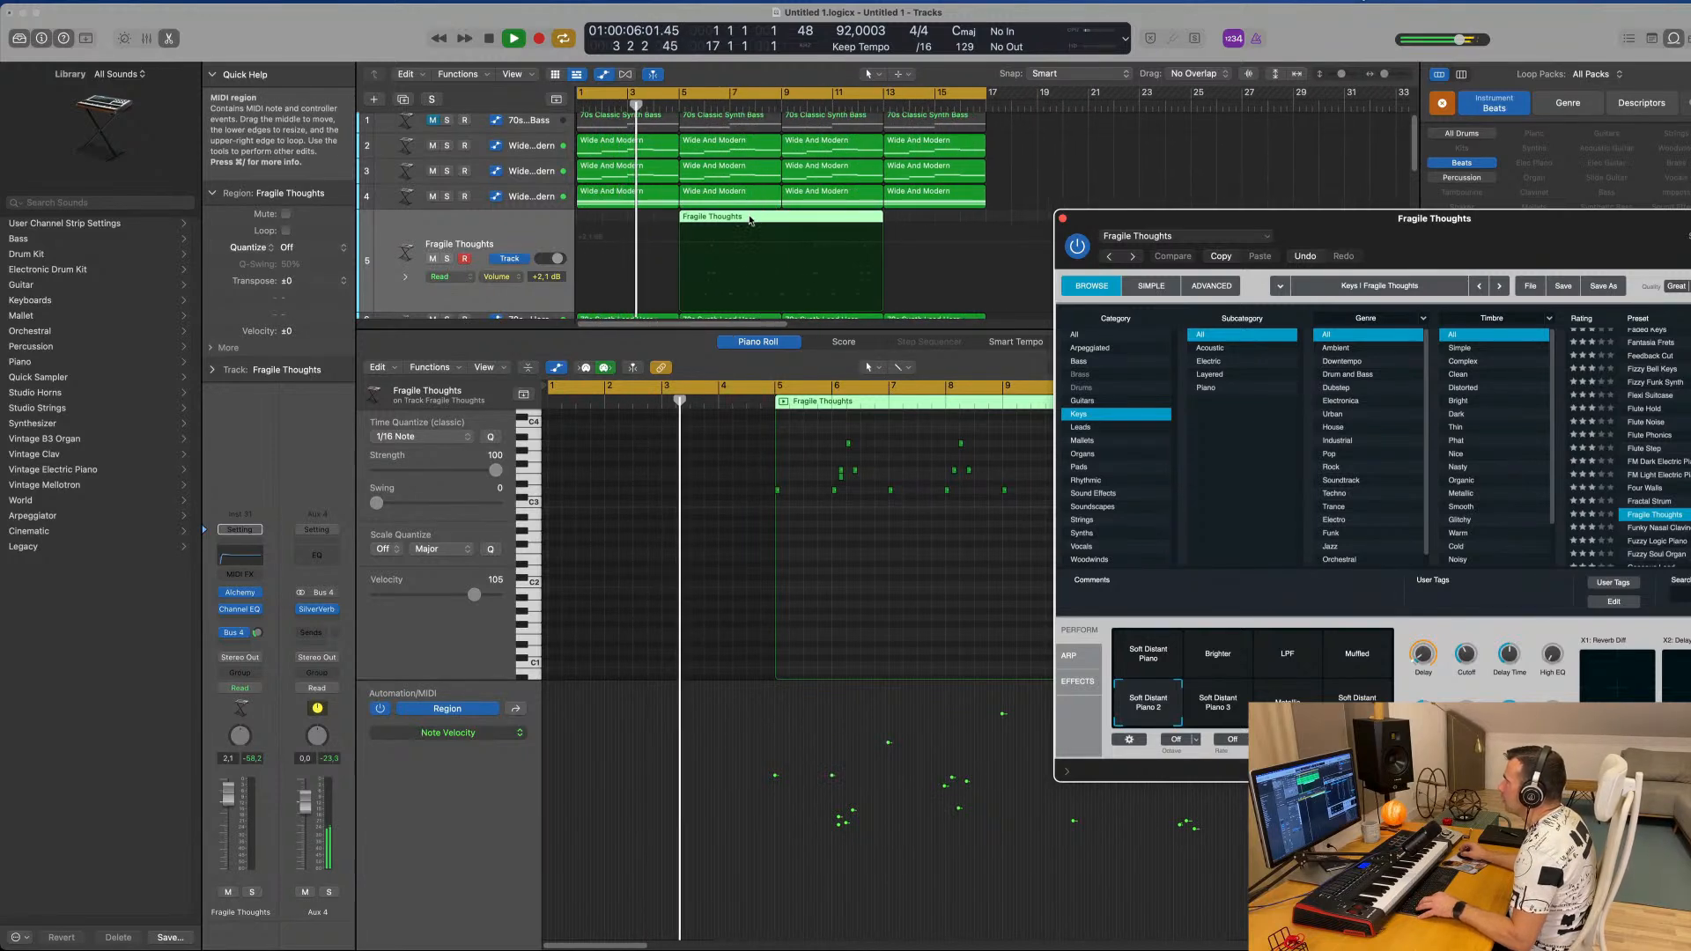
pyautogui.click(751, 218)
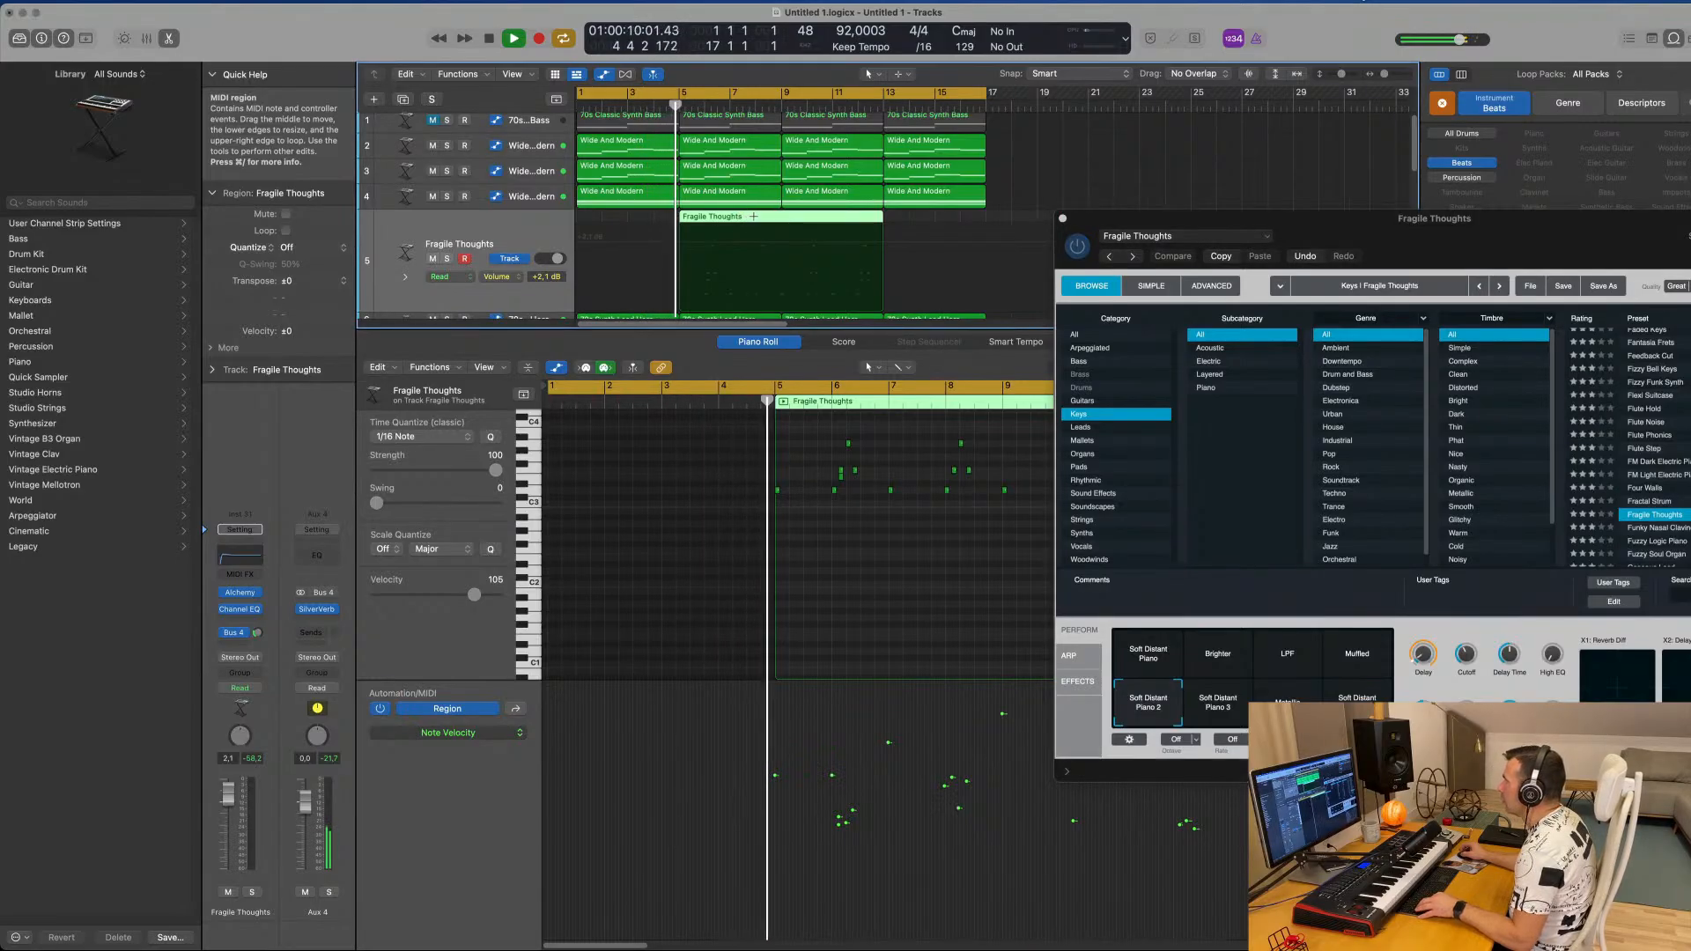
pyautogui.keyDown('super'); pyautogui.doubleClick(745, 216); pyautogui.keyUp('super')
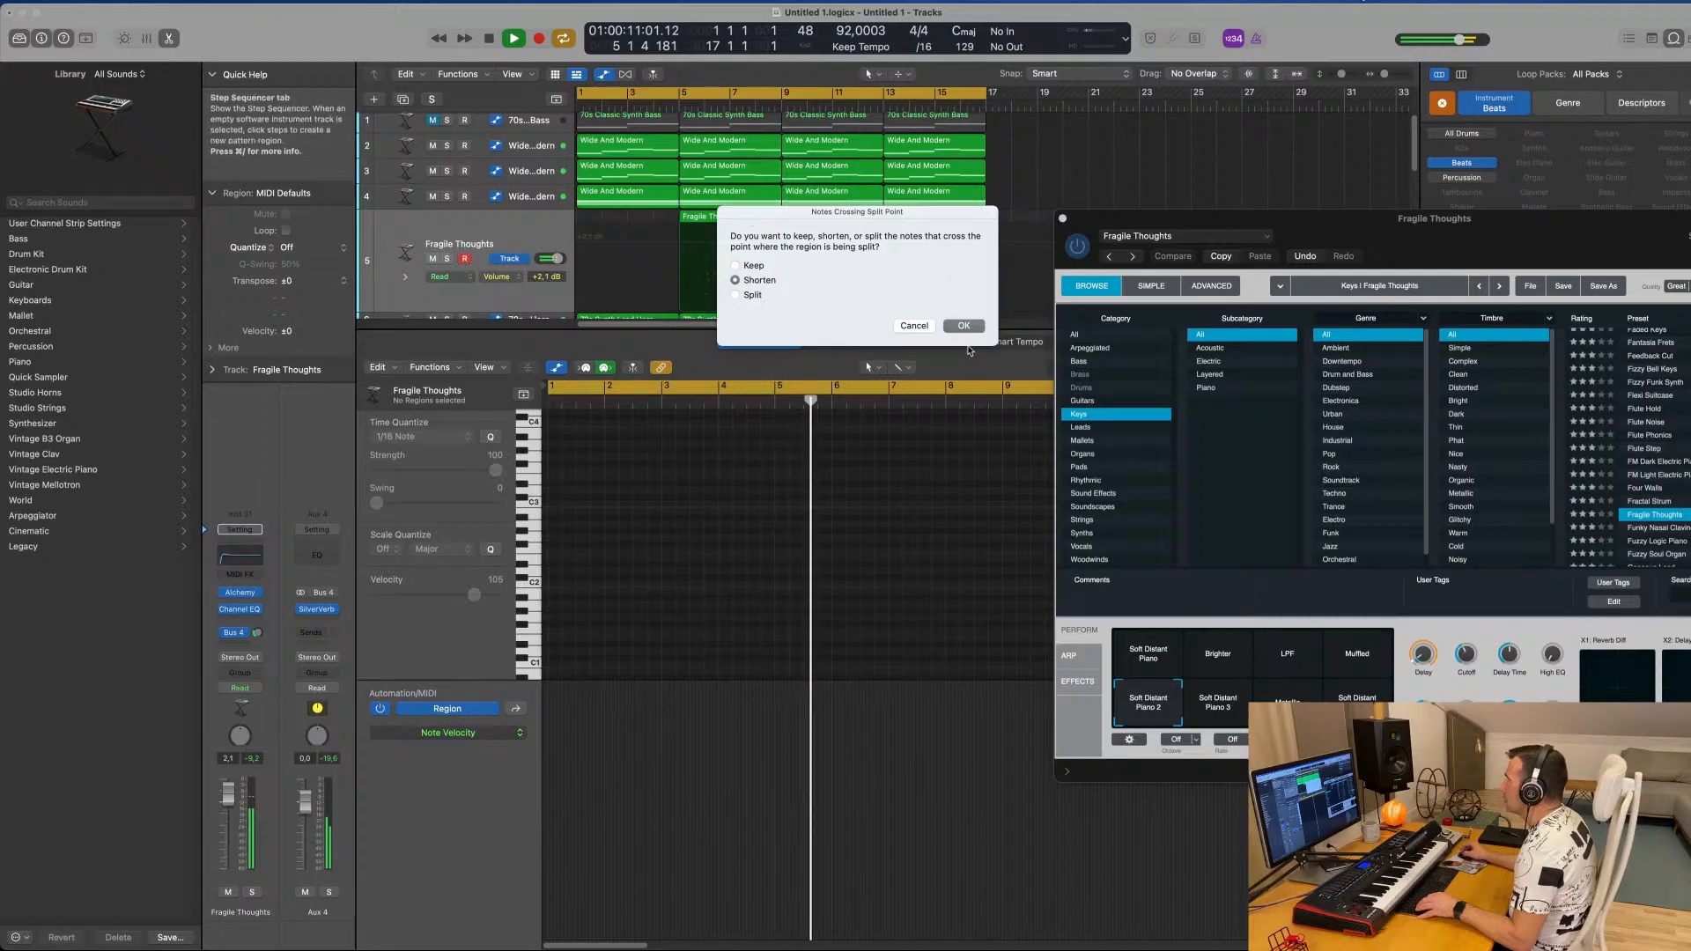
pyautogui.click(963, 326)
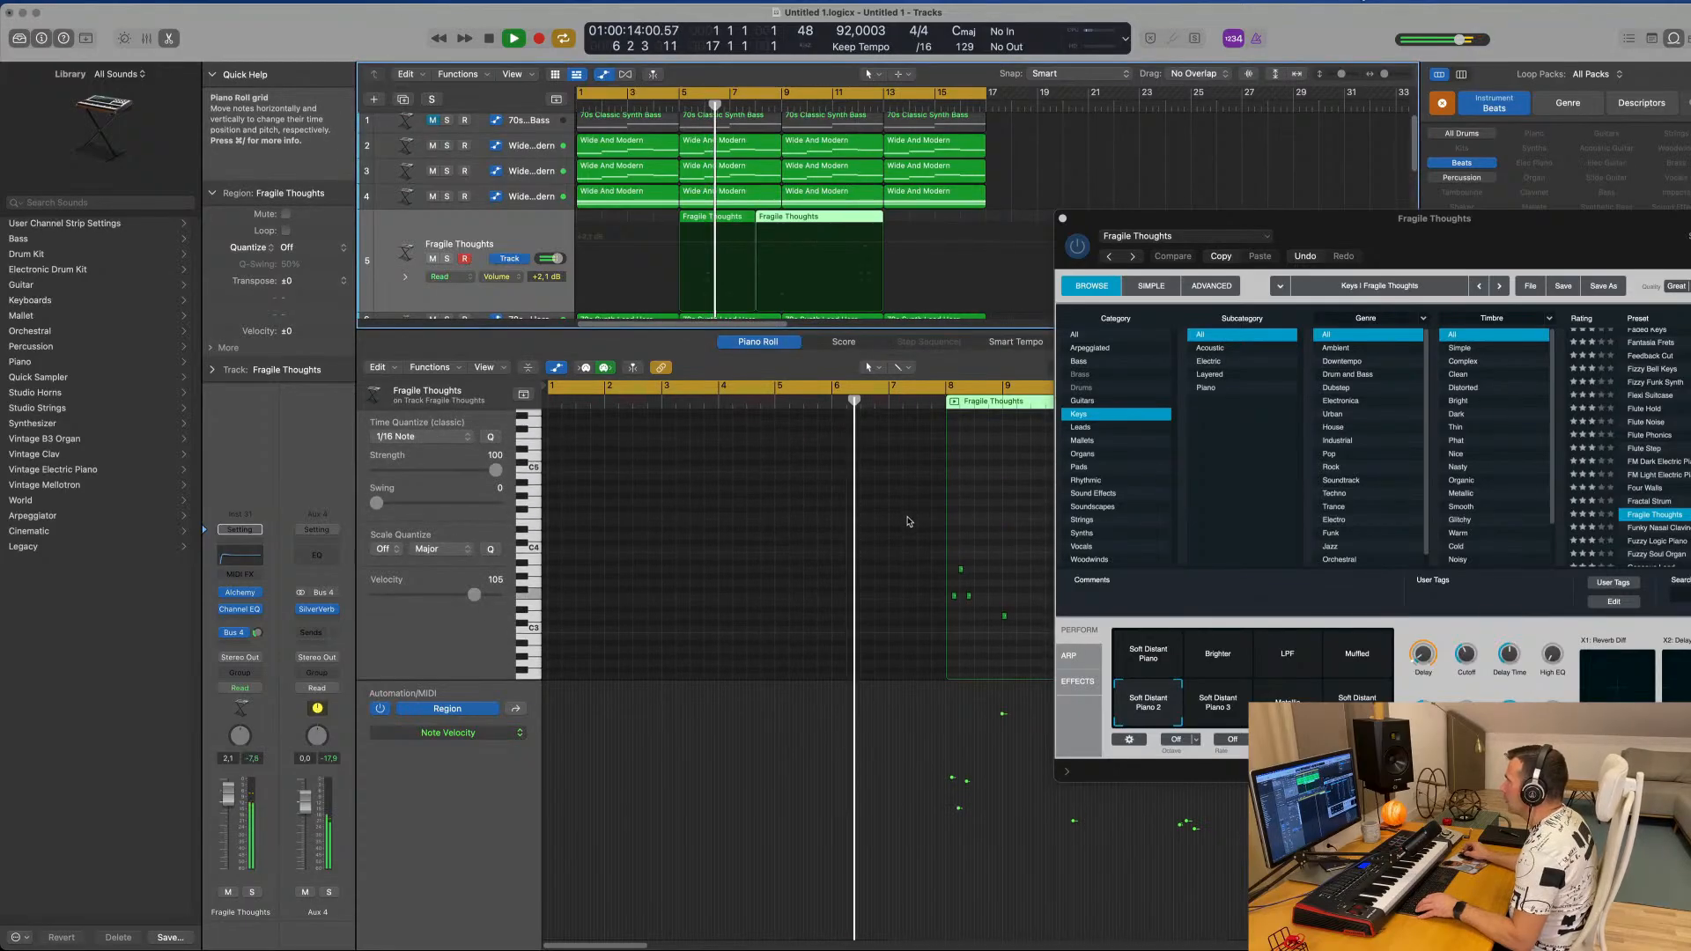
pyautogui.press('super+z')
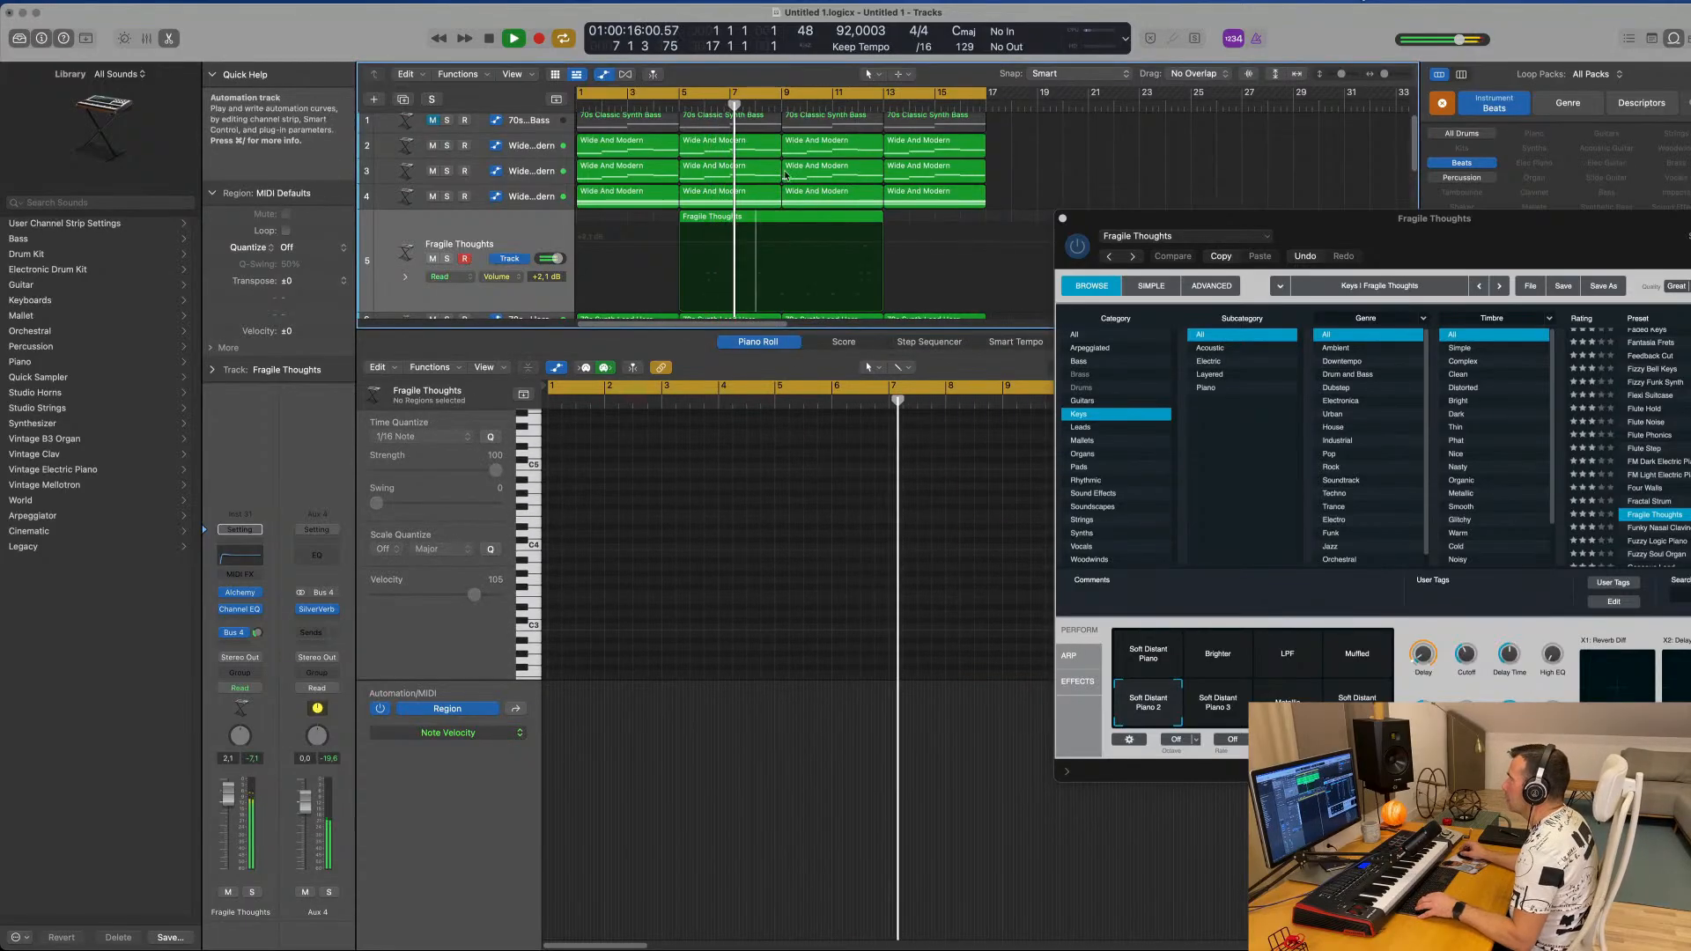
# Quantize the Fragile Thoughts region to 1/16 notes and restart playback from the beginning.
pyautogui.click(627, 198)
pyautogui.click(720, 219)
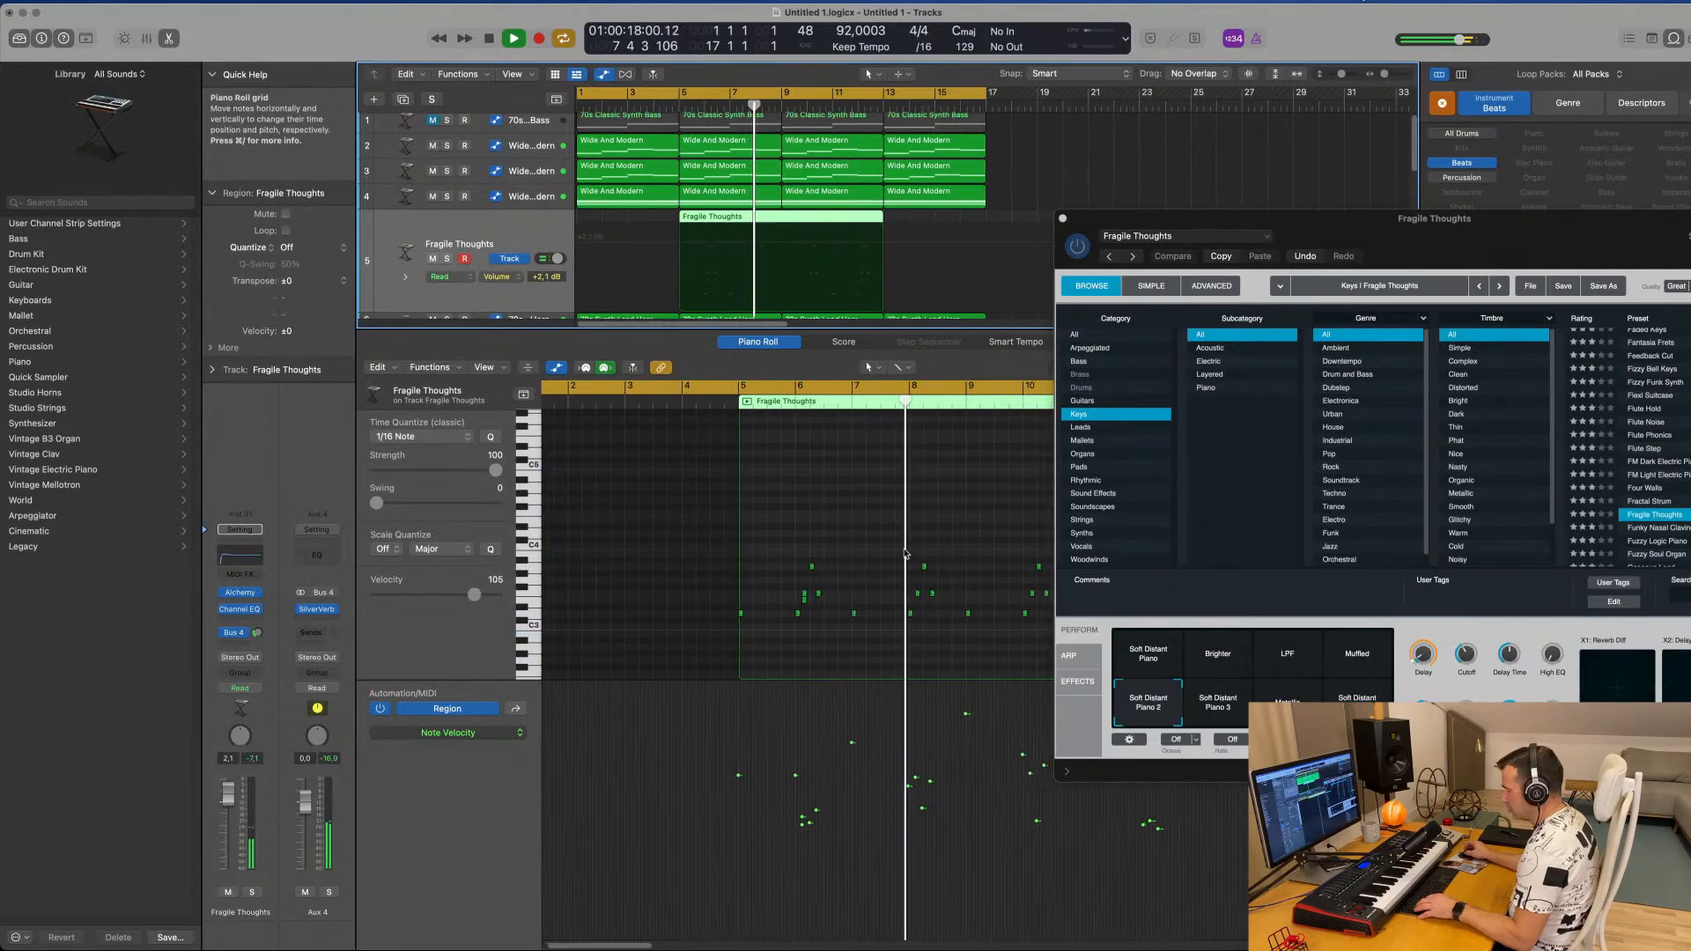
pyautogui.press('super+a')
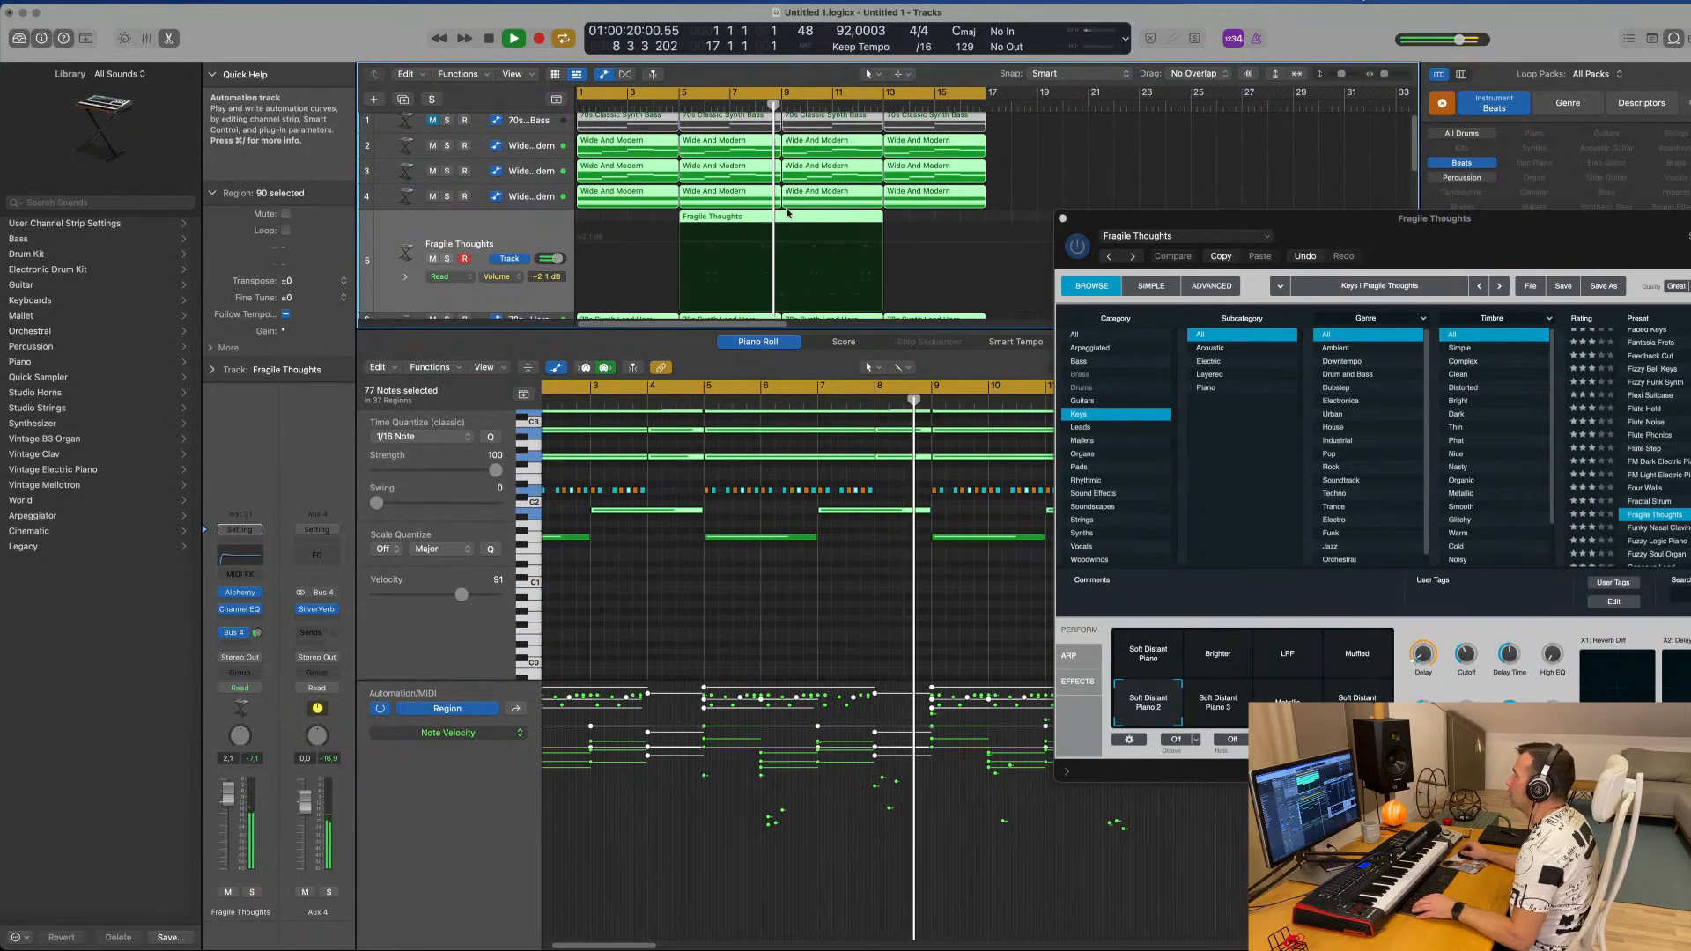
pyautogui.click(659, 230)
pyautogui.press('space')
pyautogui.press('space')
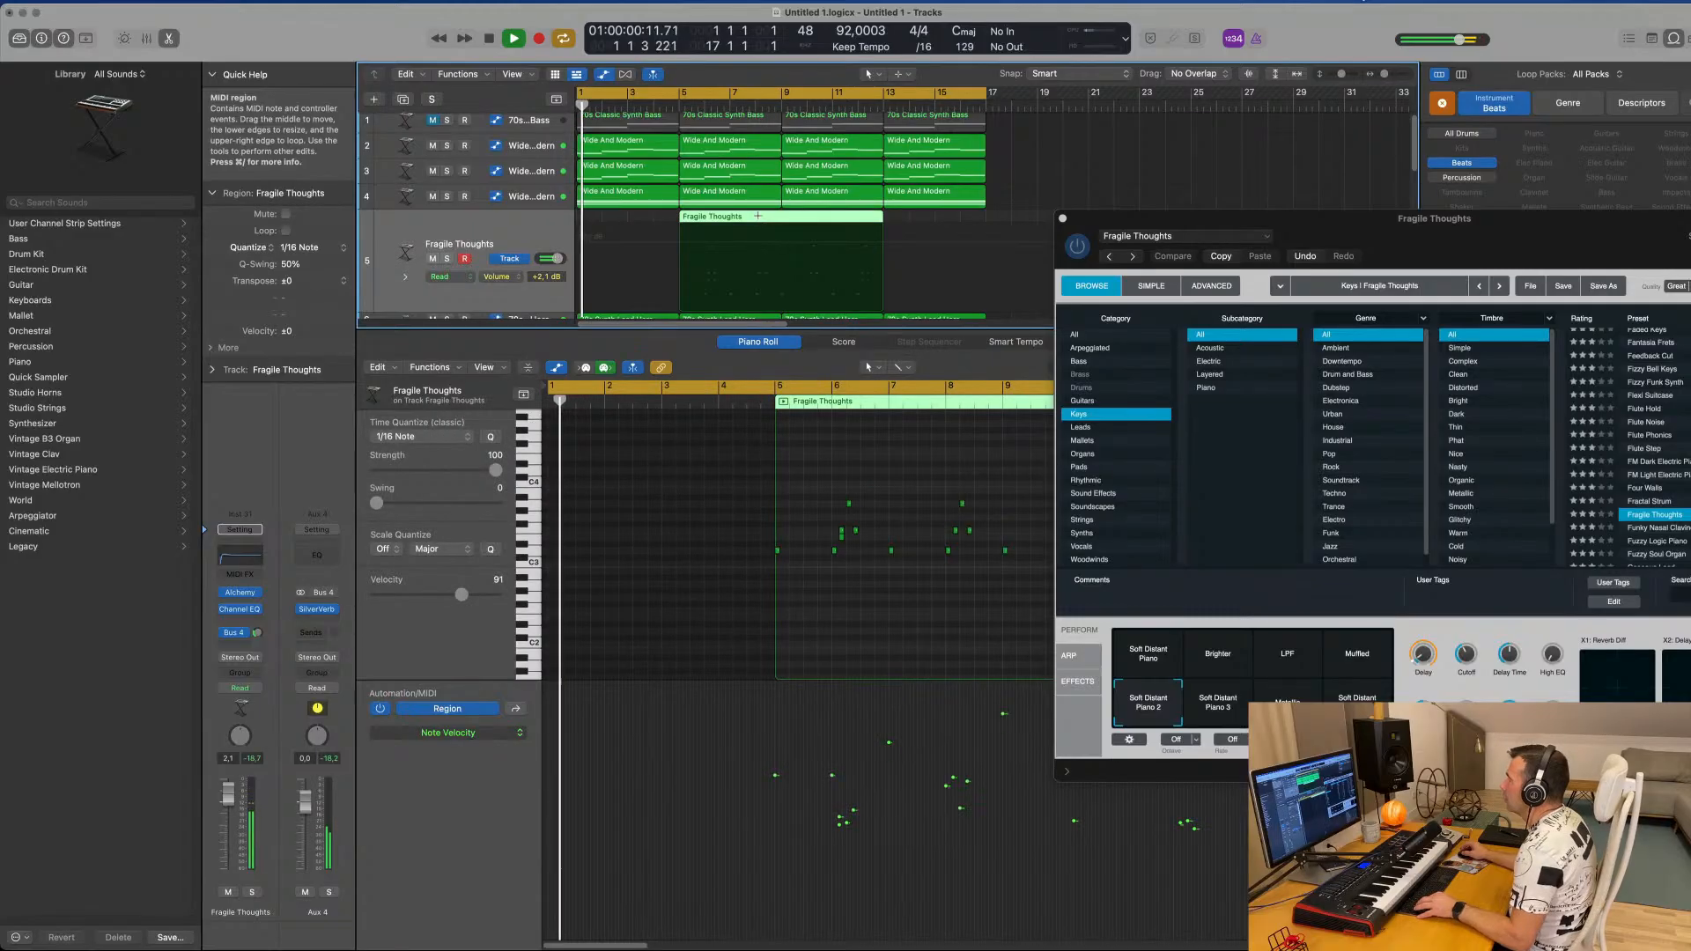
# Split the Fragile Thoughts region at bar 8, delete the part before the cut and restart playback.
pyautogui.click(753, 218)
pyautogui.click(739, 218)
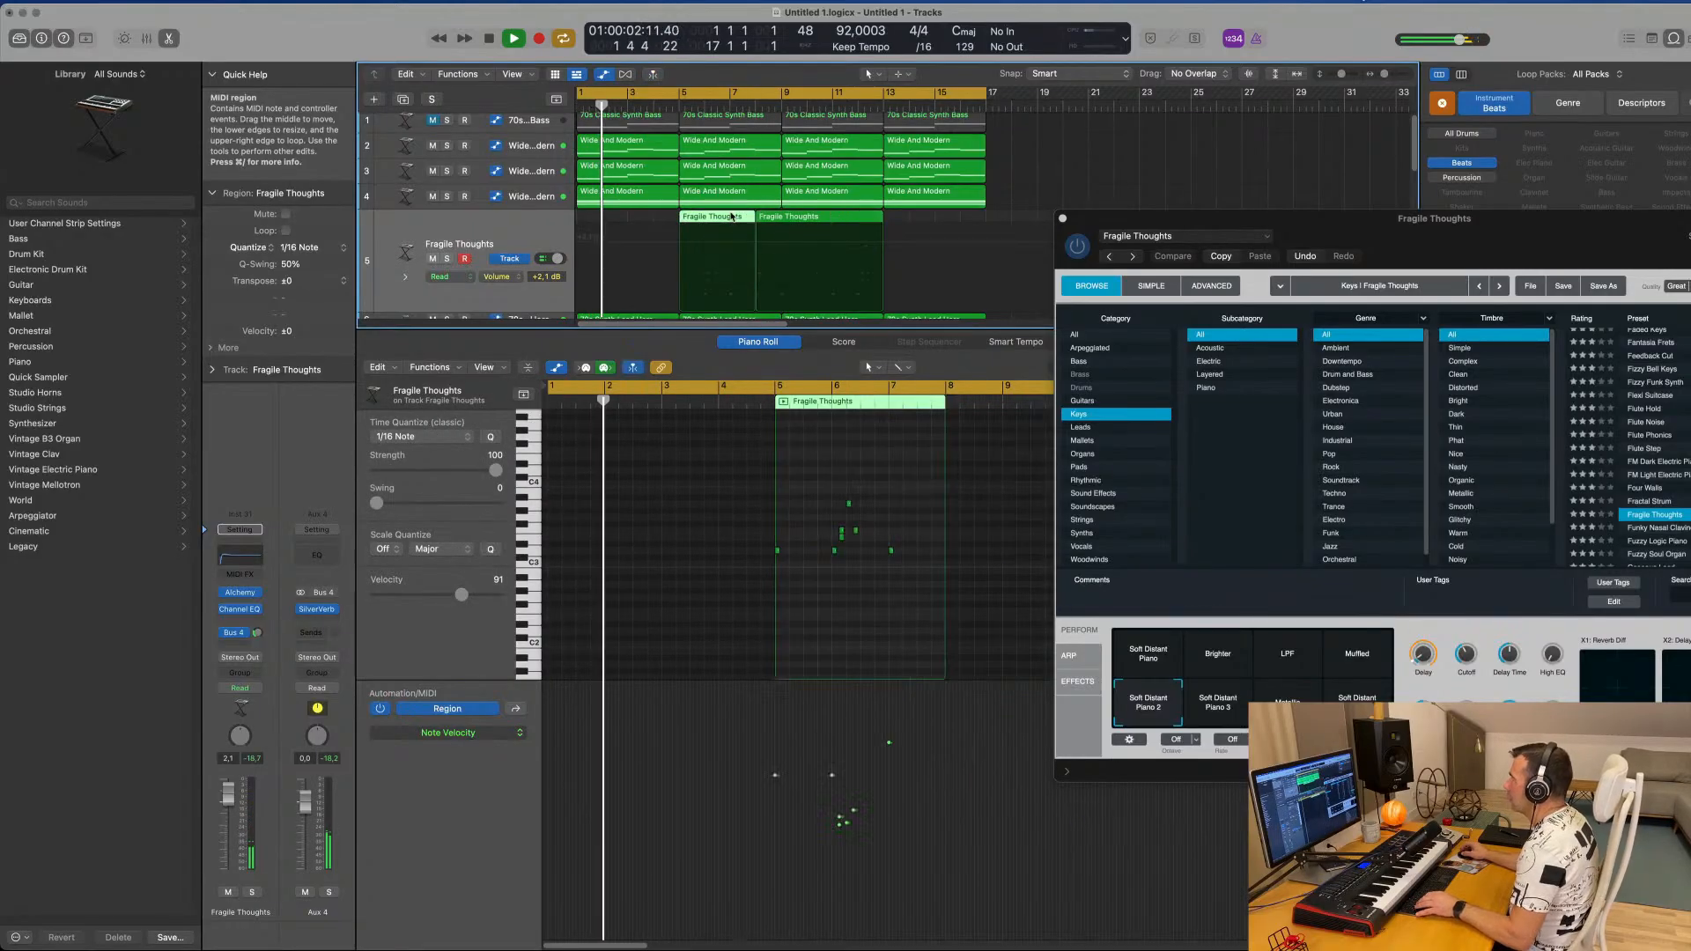
pyautogui.press('Delete')
pyautogui.press('space')
pyautogui.press('space')
# Move the remaining five-bar Fragile Thoughts region to bar 1 and listen to it there.
pyautogui.moveTo(774, 222); pyautogui.dragTo(595, 221)
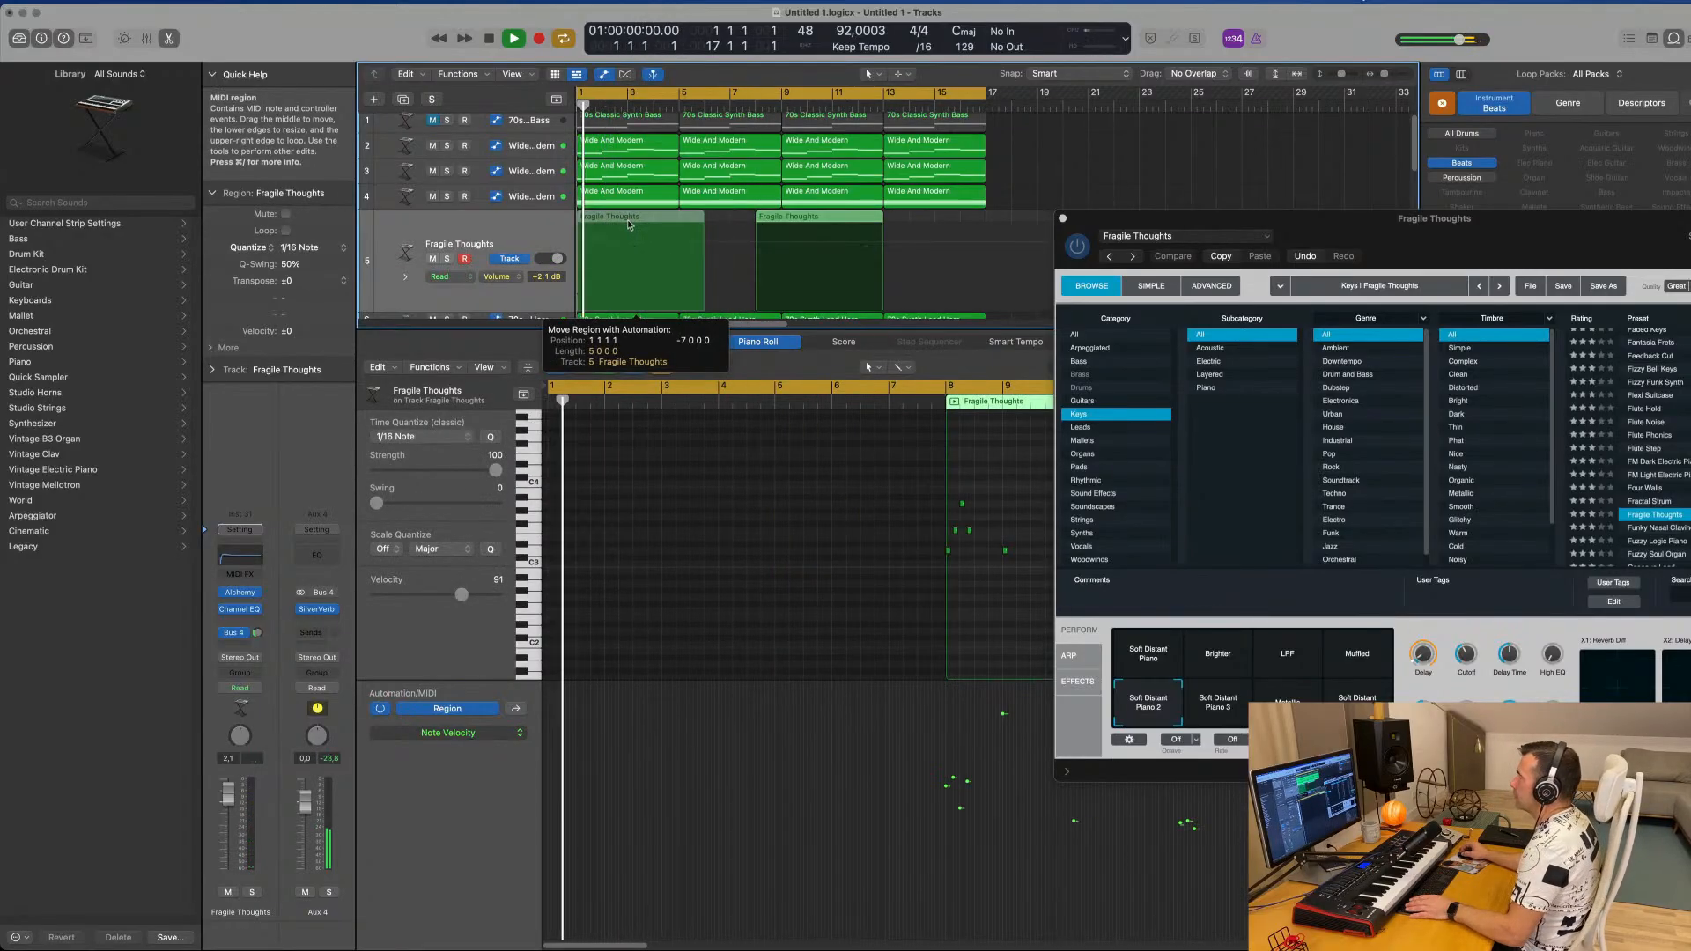
pyautogui.keyDown('ctrl'); pyautogui.keyDown('alt'); pyautogui.click(656, 553); pyautogui.keyUp('alt'); pyautogui.keyUp('ctrl')
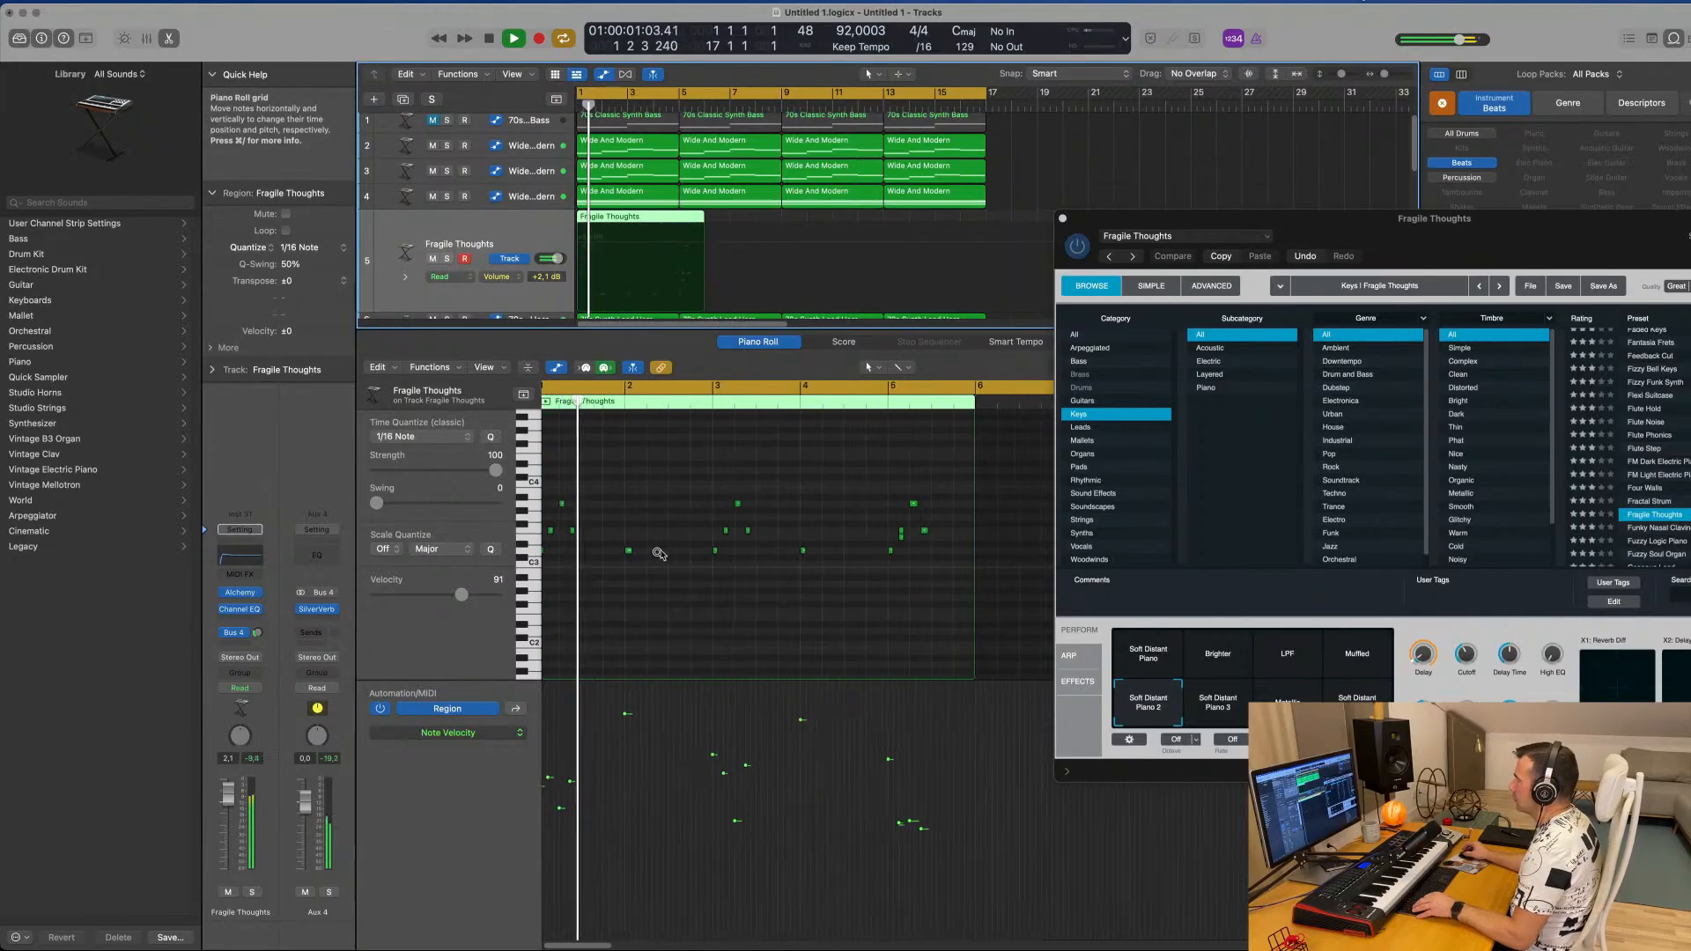
pyautogui.scroll(-2, 692, 547)
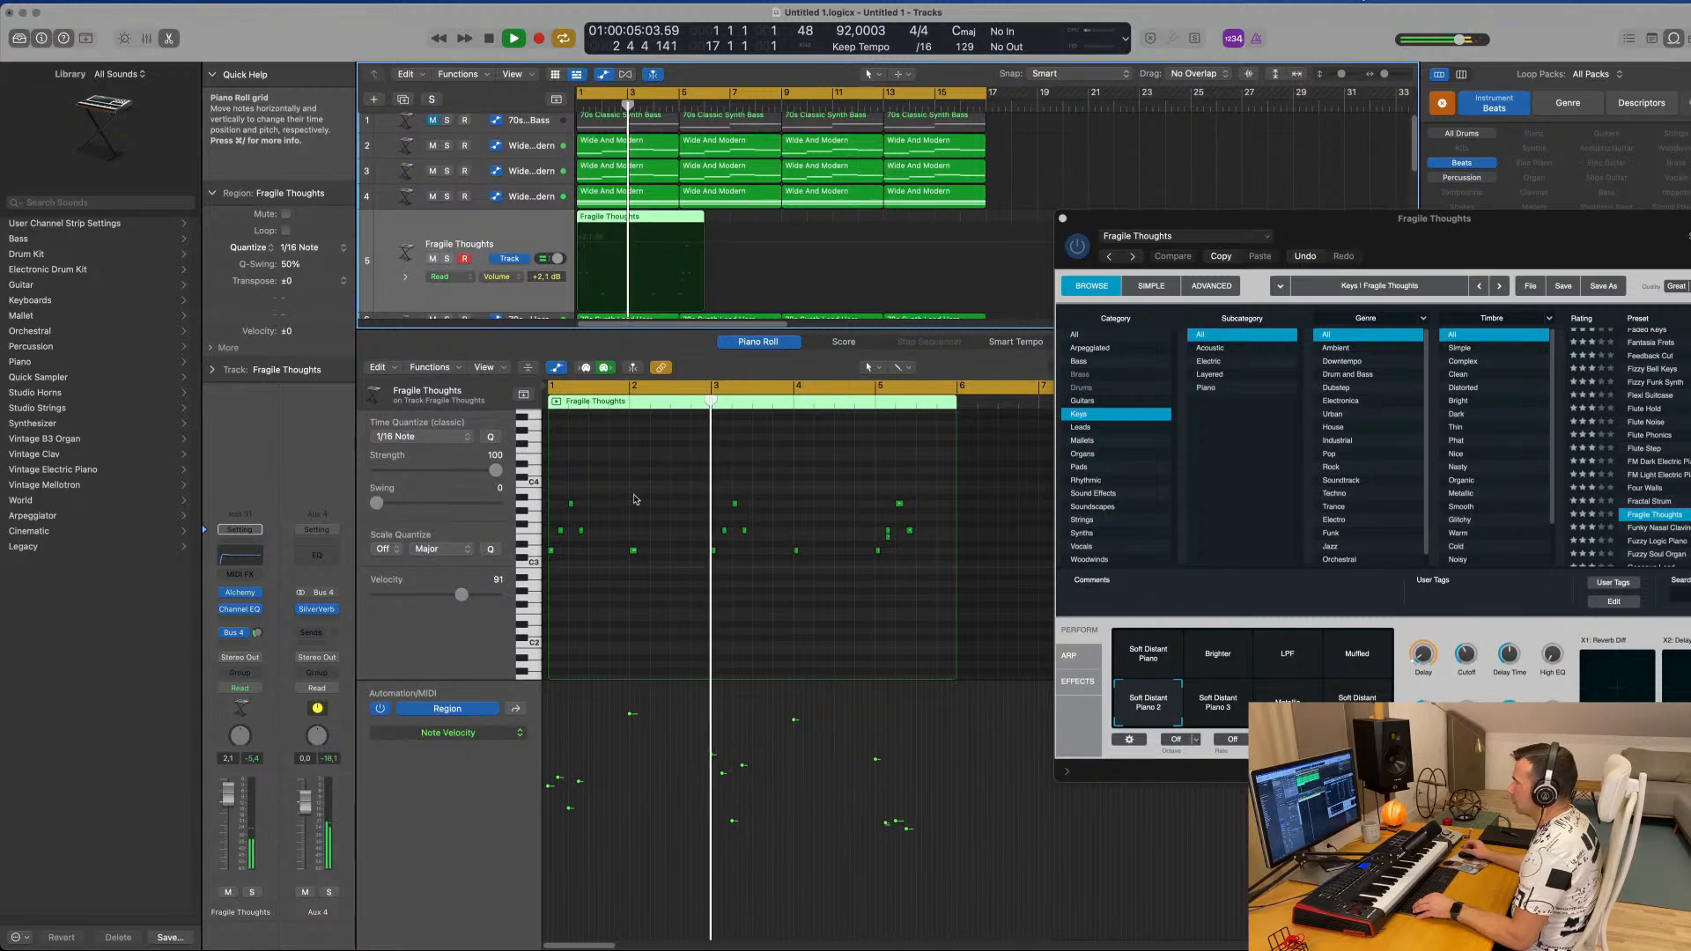
pyautogui.scroll(2, 652, 502)
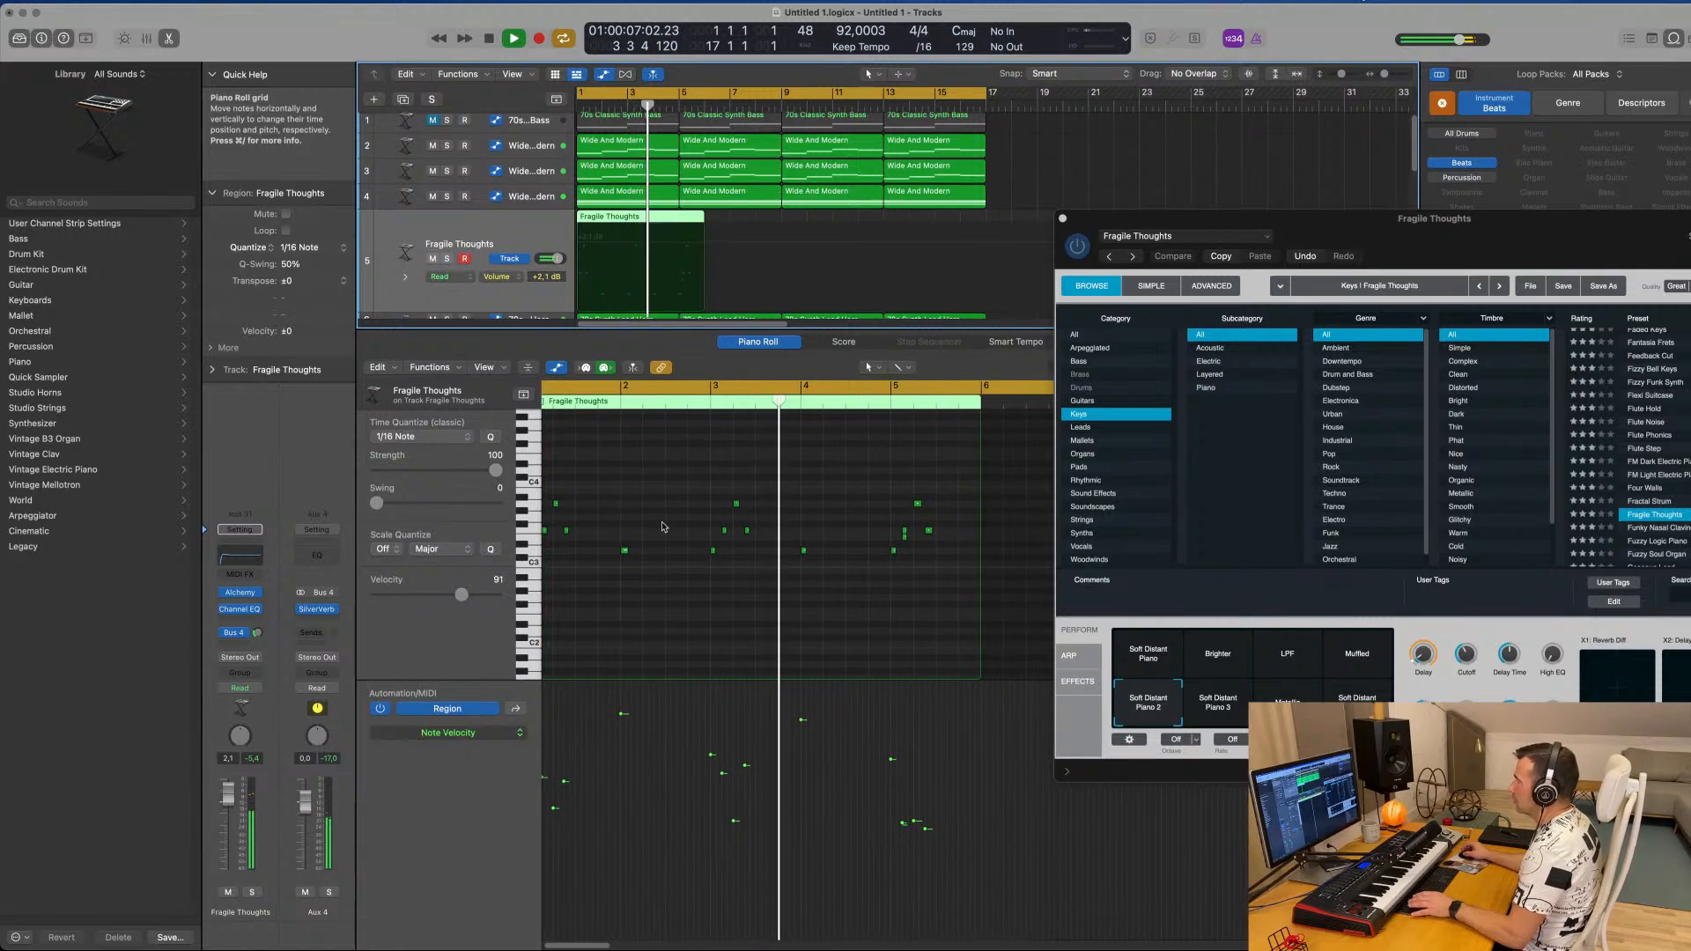
pyautogui.press('space')
# Cut off the first bar of the Fragile Thoughts region, shift the remaining four bars back to bar 1 and play them.
pyautogui.scroll(5, 623, 185)
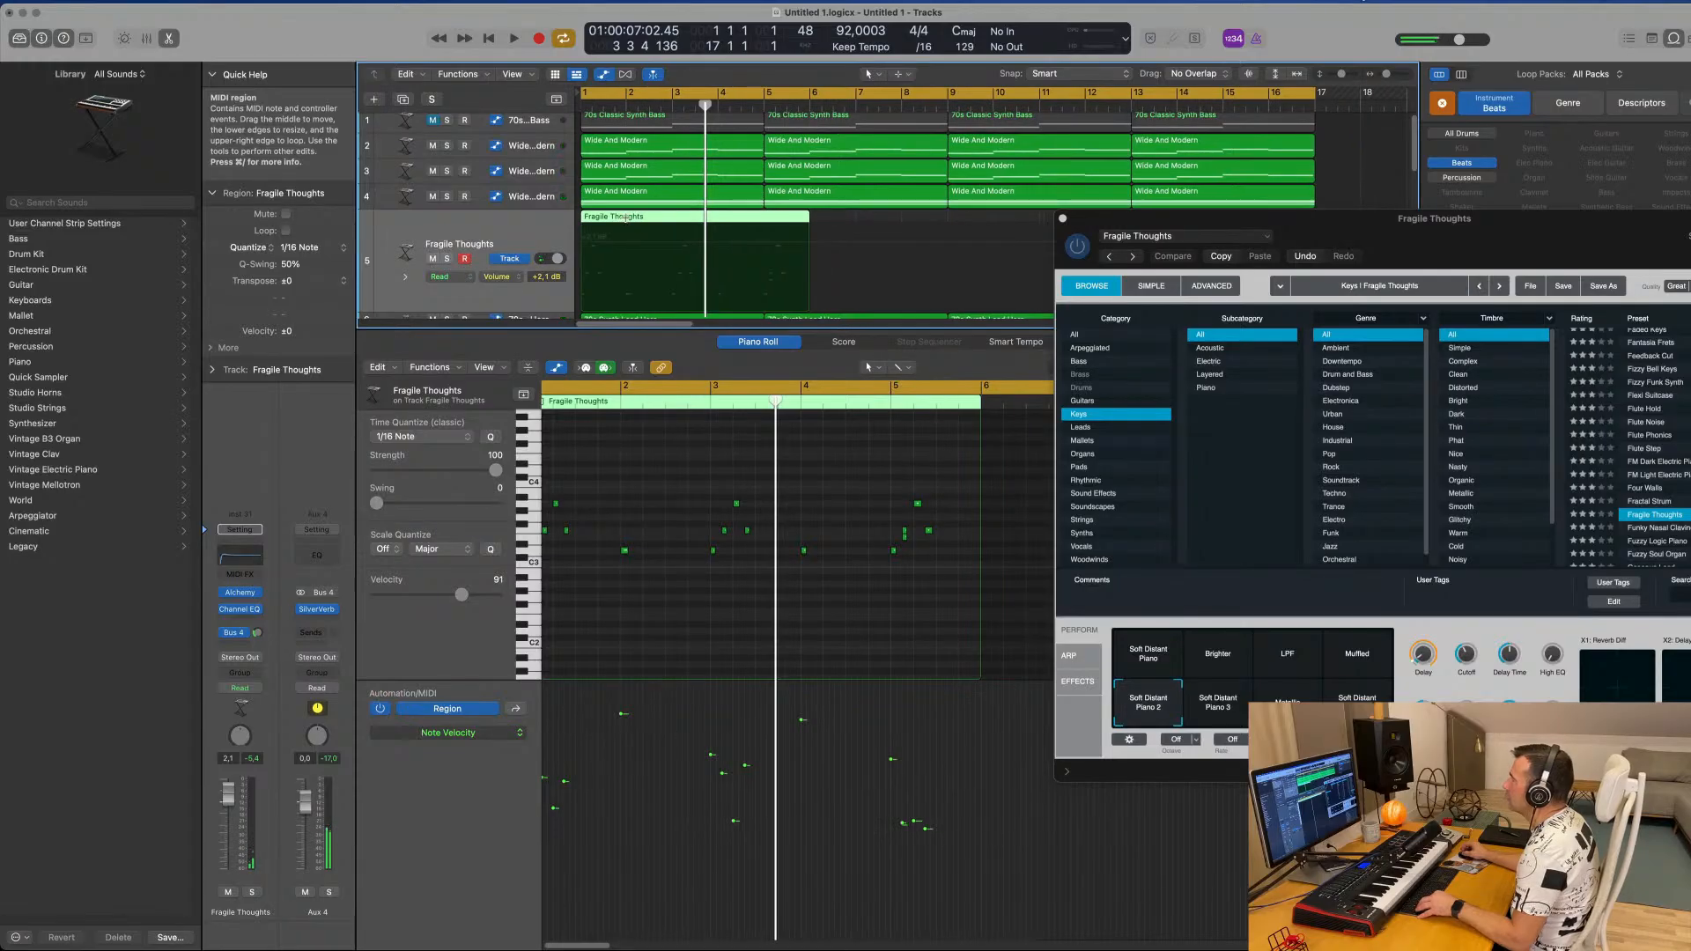
pyautogui.click(625, 217)
pyautogui.press('Delete')
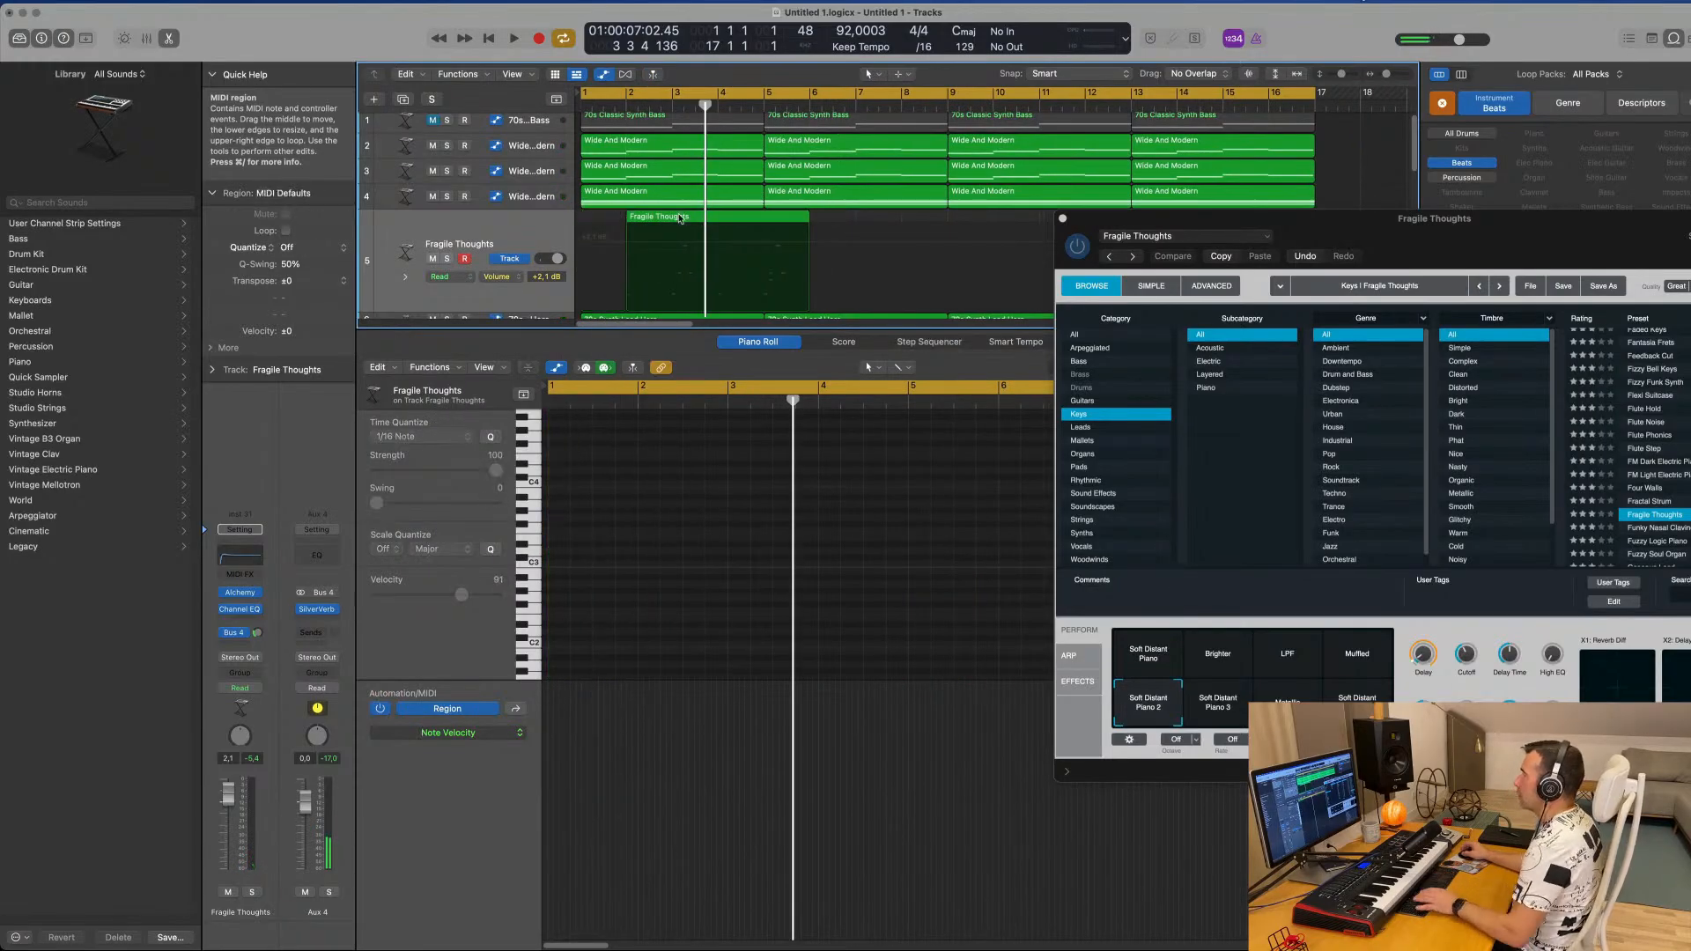
pyautogui.moveTo(682, 217); pyautogui.dragTo(636, 218)
pyautogui.press('space')
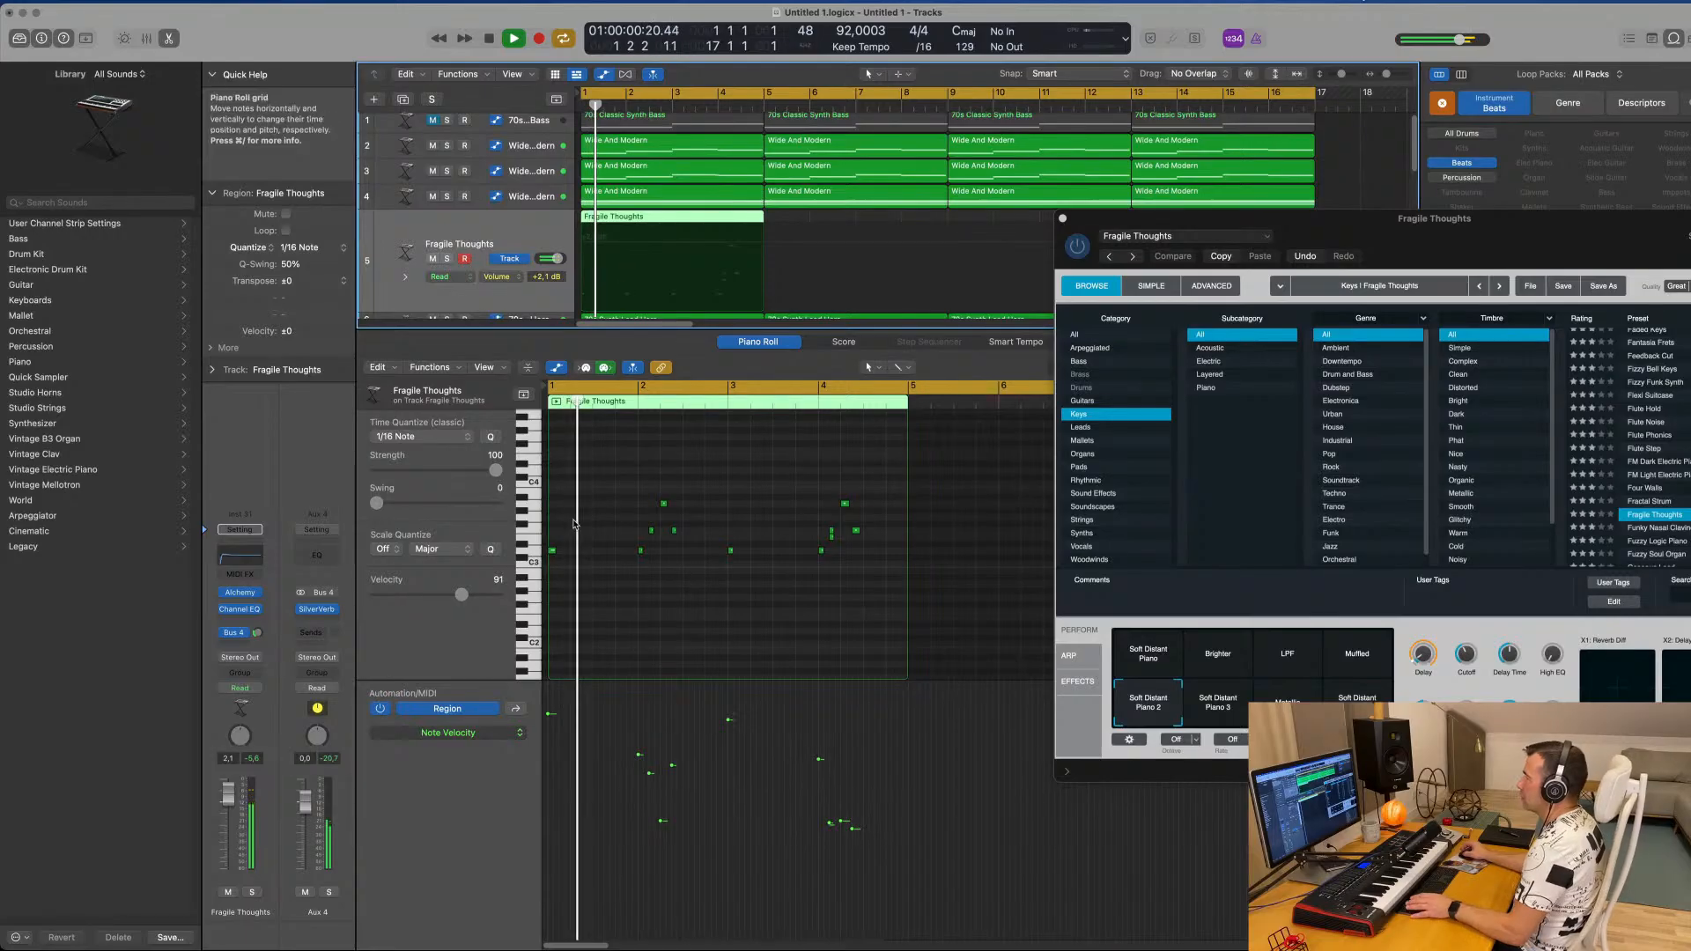
pyautogui.press('space')
pyautogui.press('space')
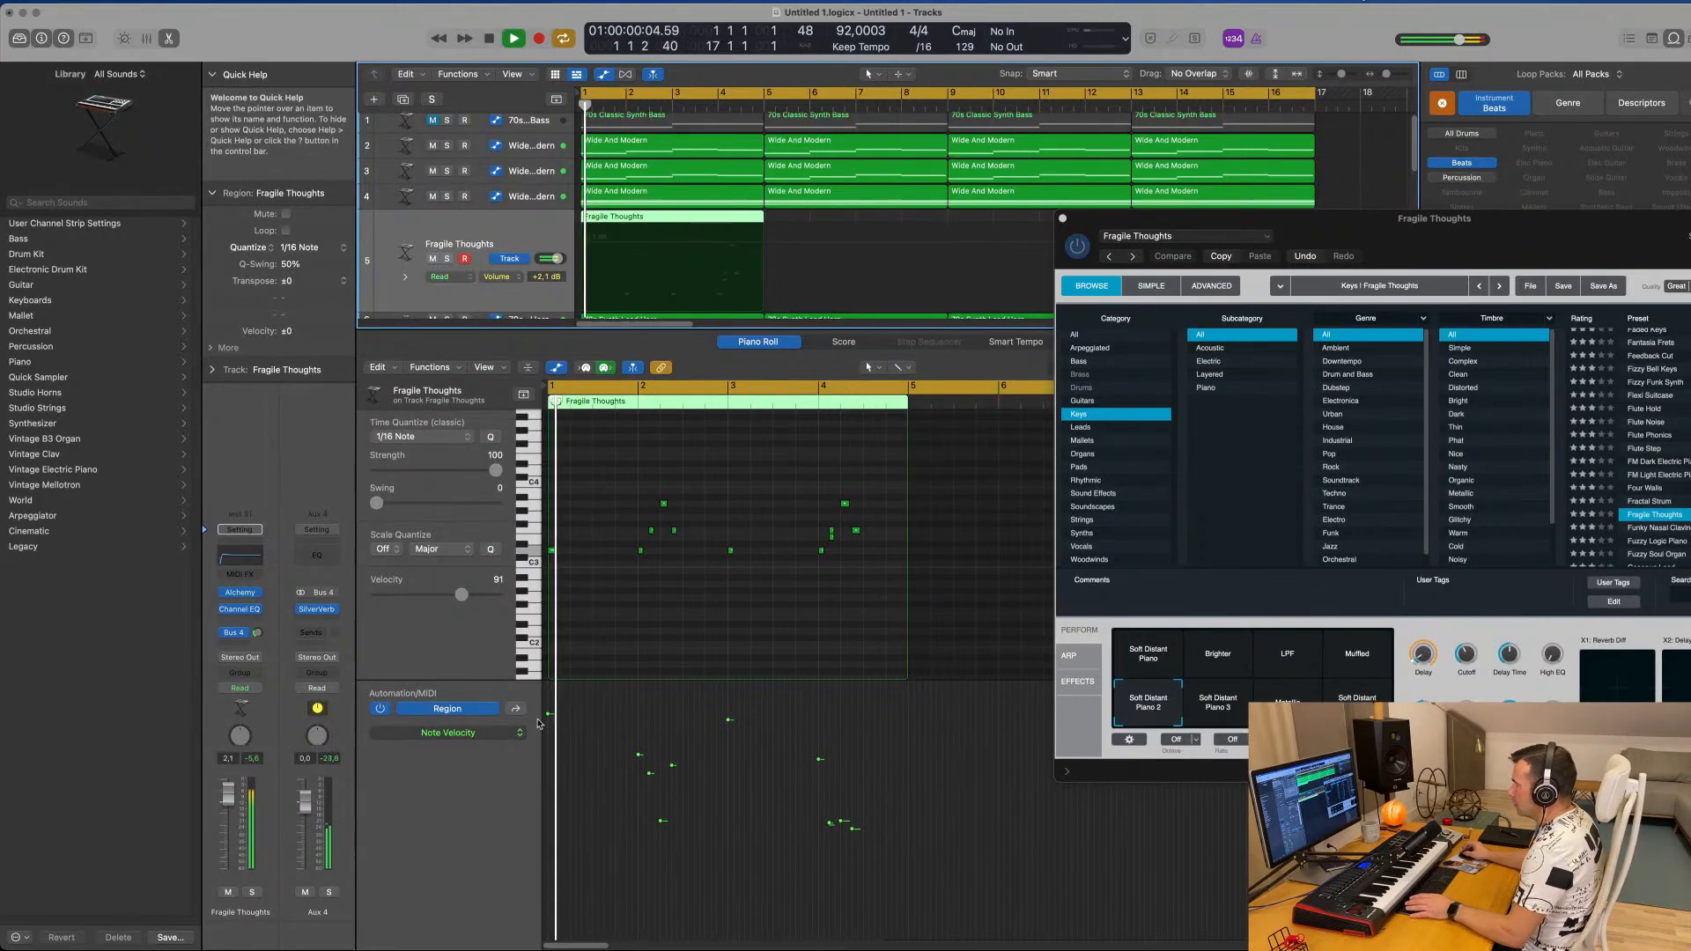
# Lower the velocity of the Fragile Thoughts notes at the start of bars 1 and 3 in the Piano Roll.
pyautogui.moveTo(548, 713); pyautogui.dragTo(549, 755)
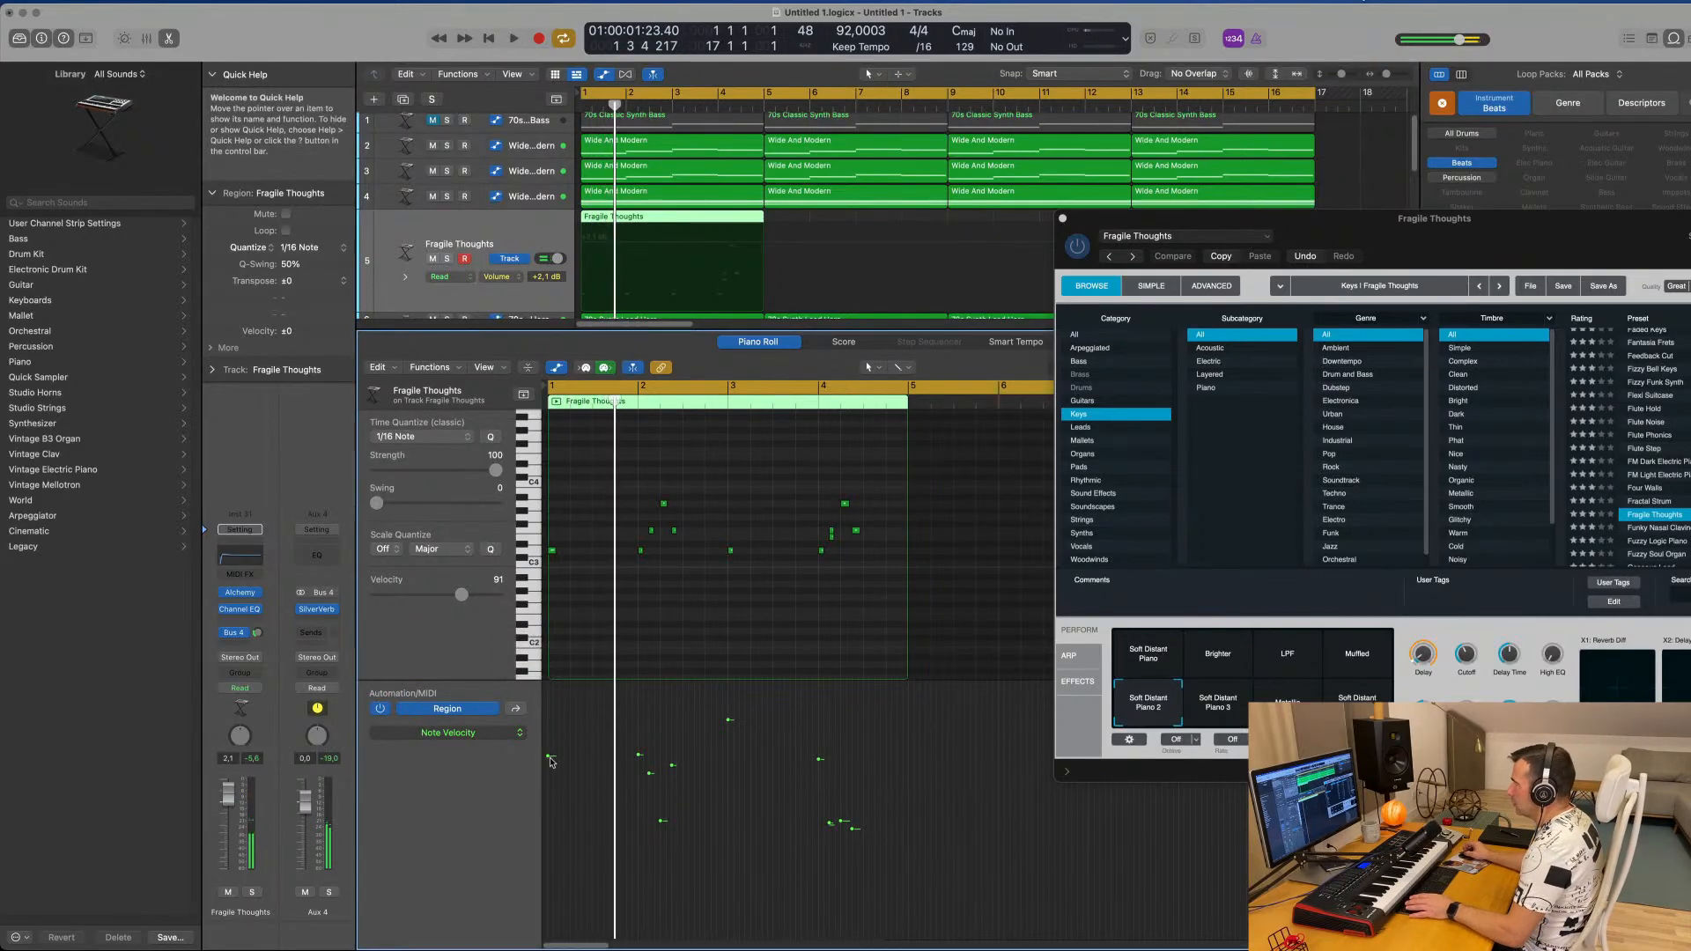
pyautogui.moveTo(728, 721); pyautogui.dragTo(728, 750)
pyautogui.press('super+Right')
pyautogui.press('super+Right')
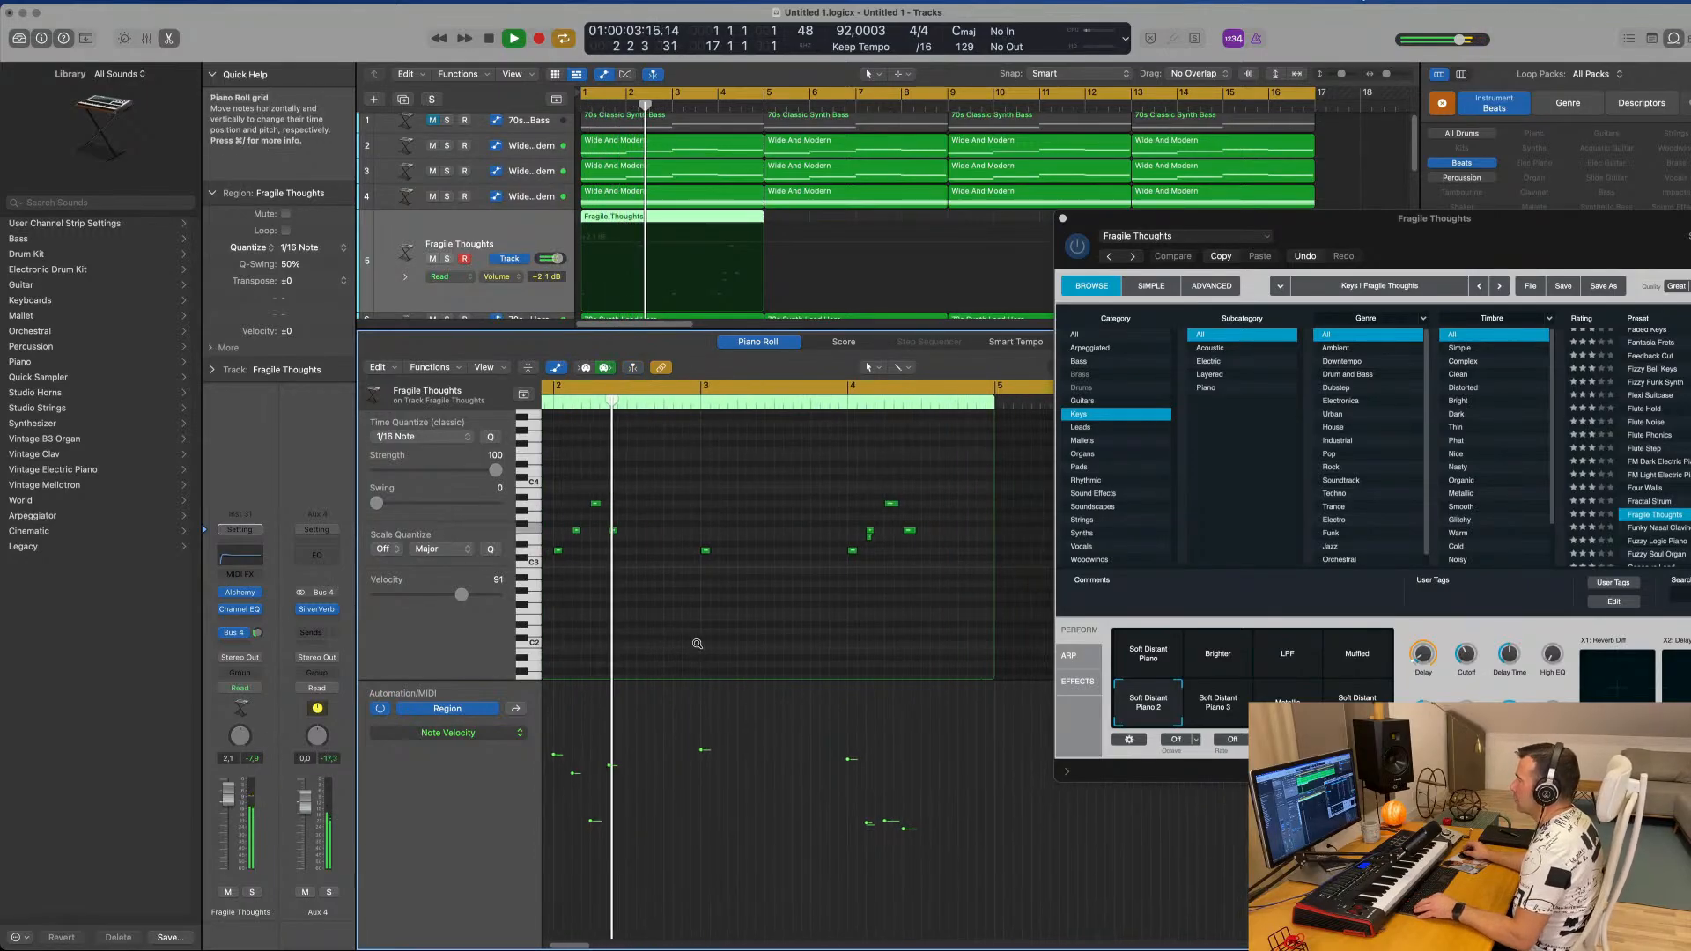
pyautogui.press('super+Right')
pyautogui.hscroll(-5, 699, 631)
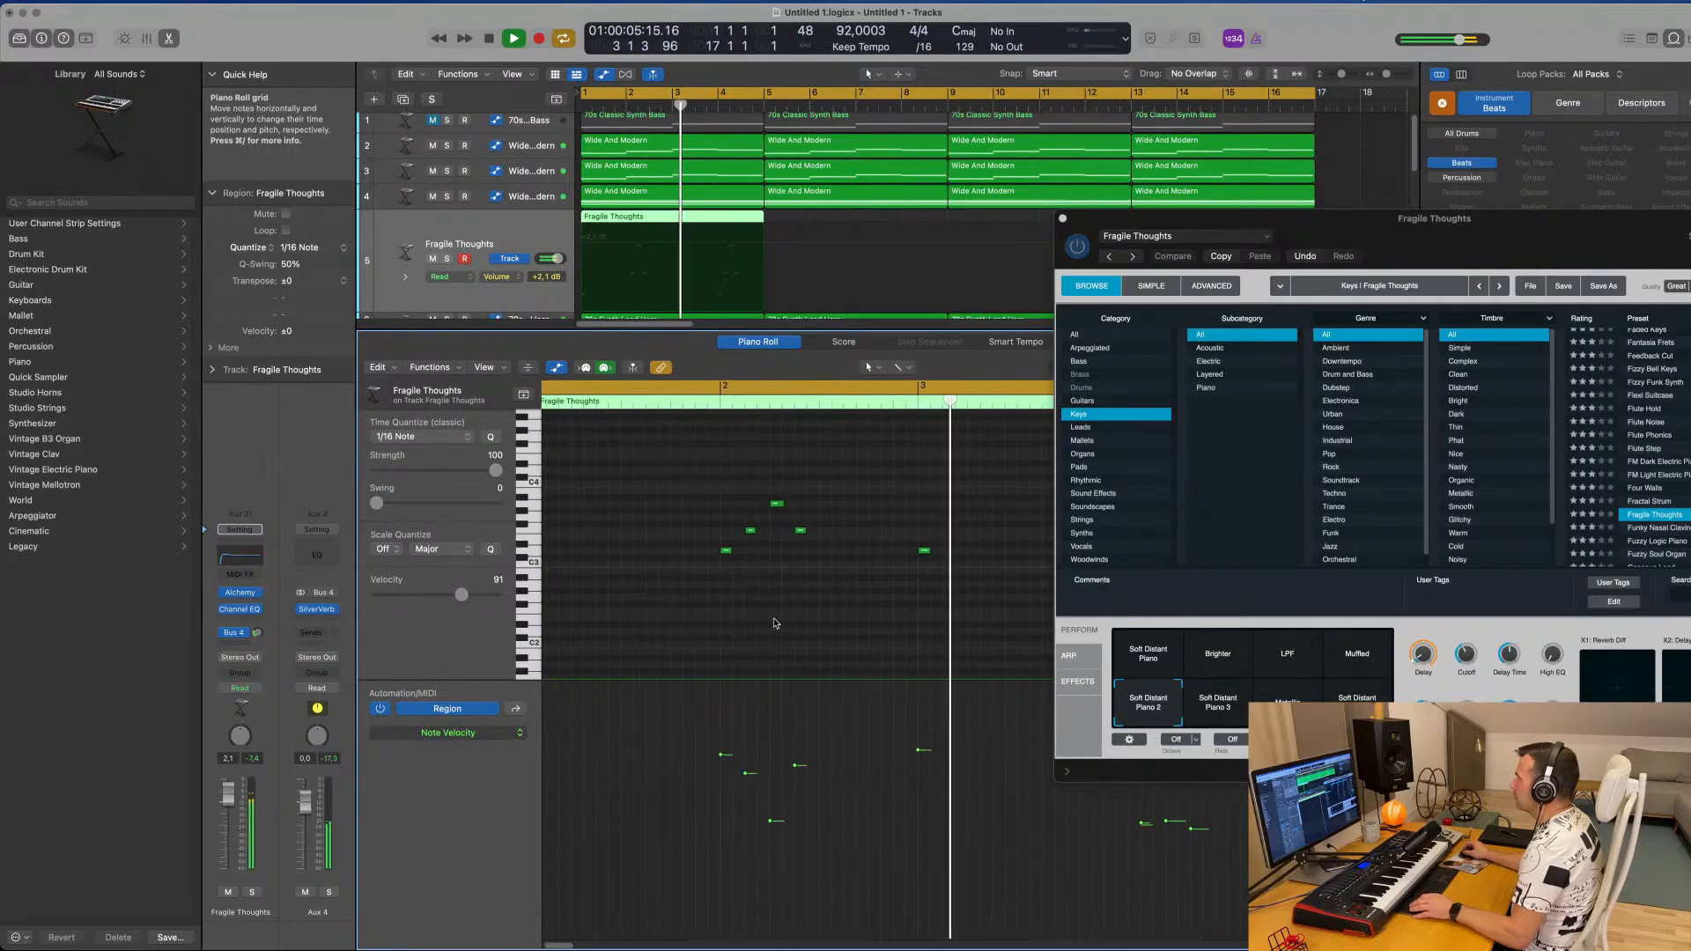
pyautogui.press('super+Left')
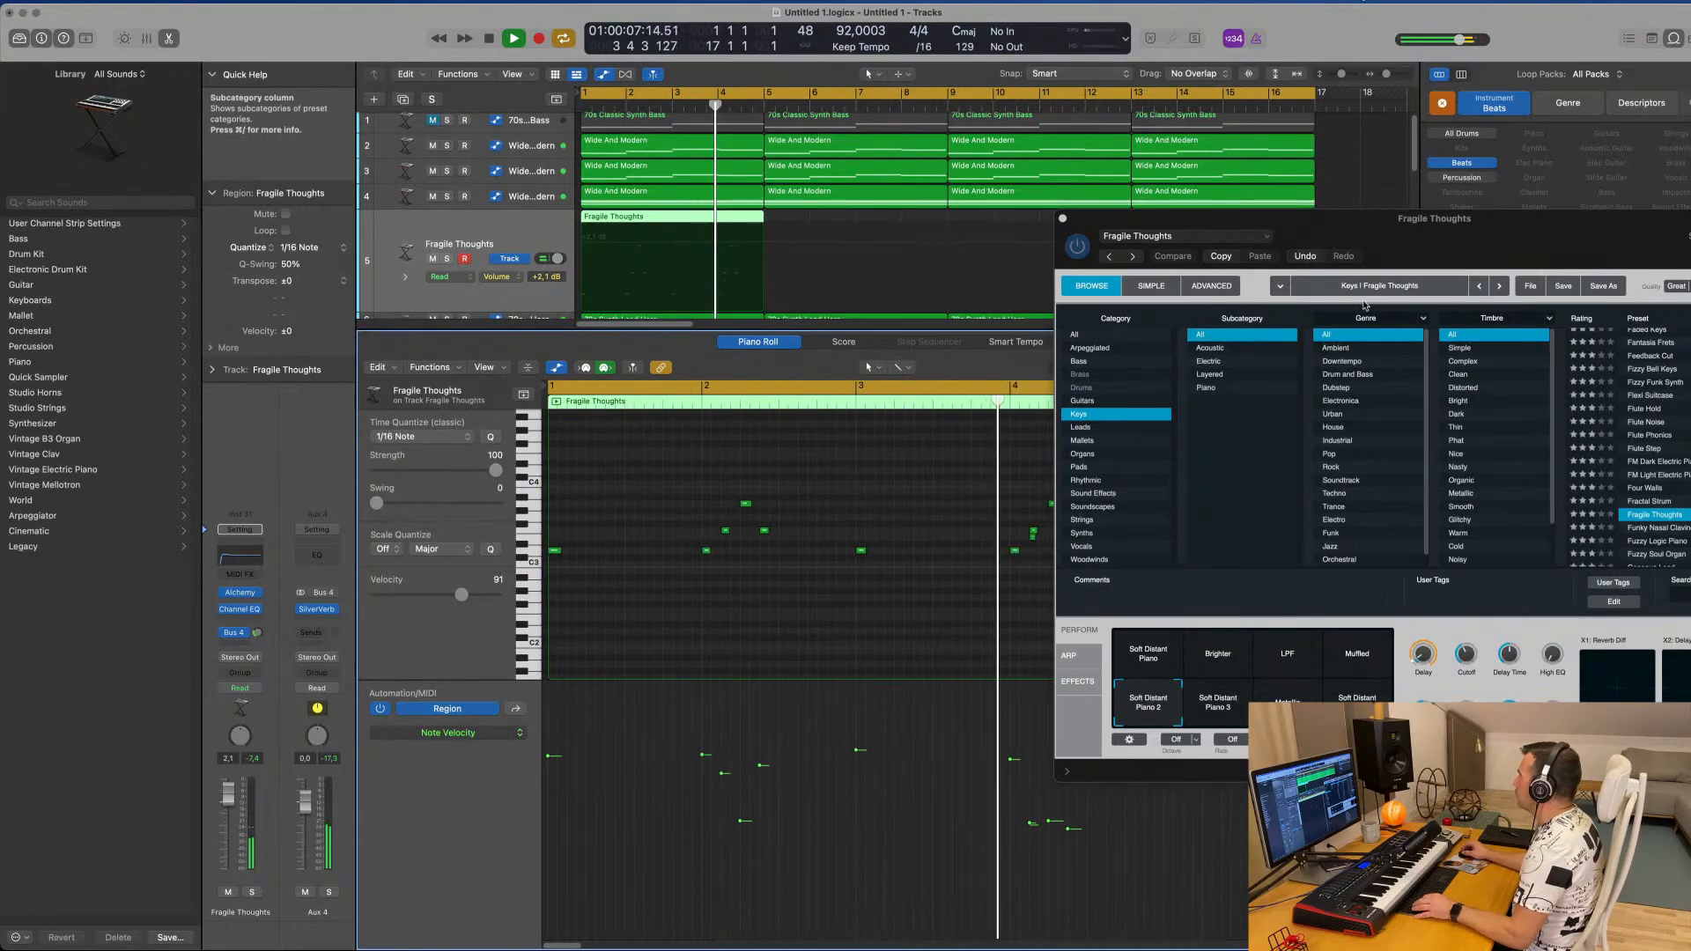
# Replace bars 3 and 4 of the Fragile Thoughts part with a repeat of its first two bars, and play it back.
pyautogui.moveTo(1435, 219); pyautogui.dragTo(1632, 287)
pyautogui.press('space')
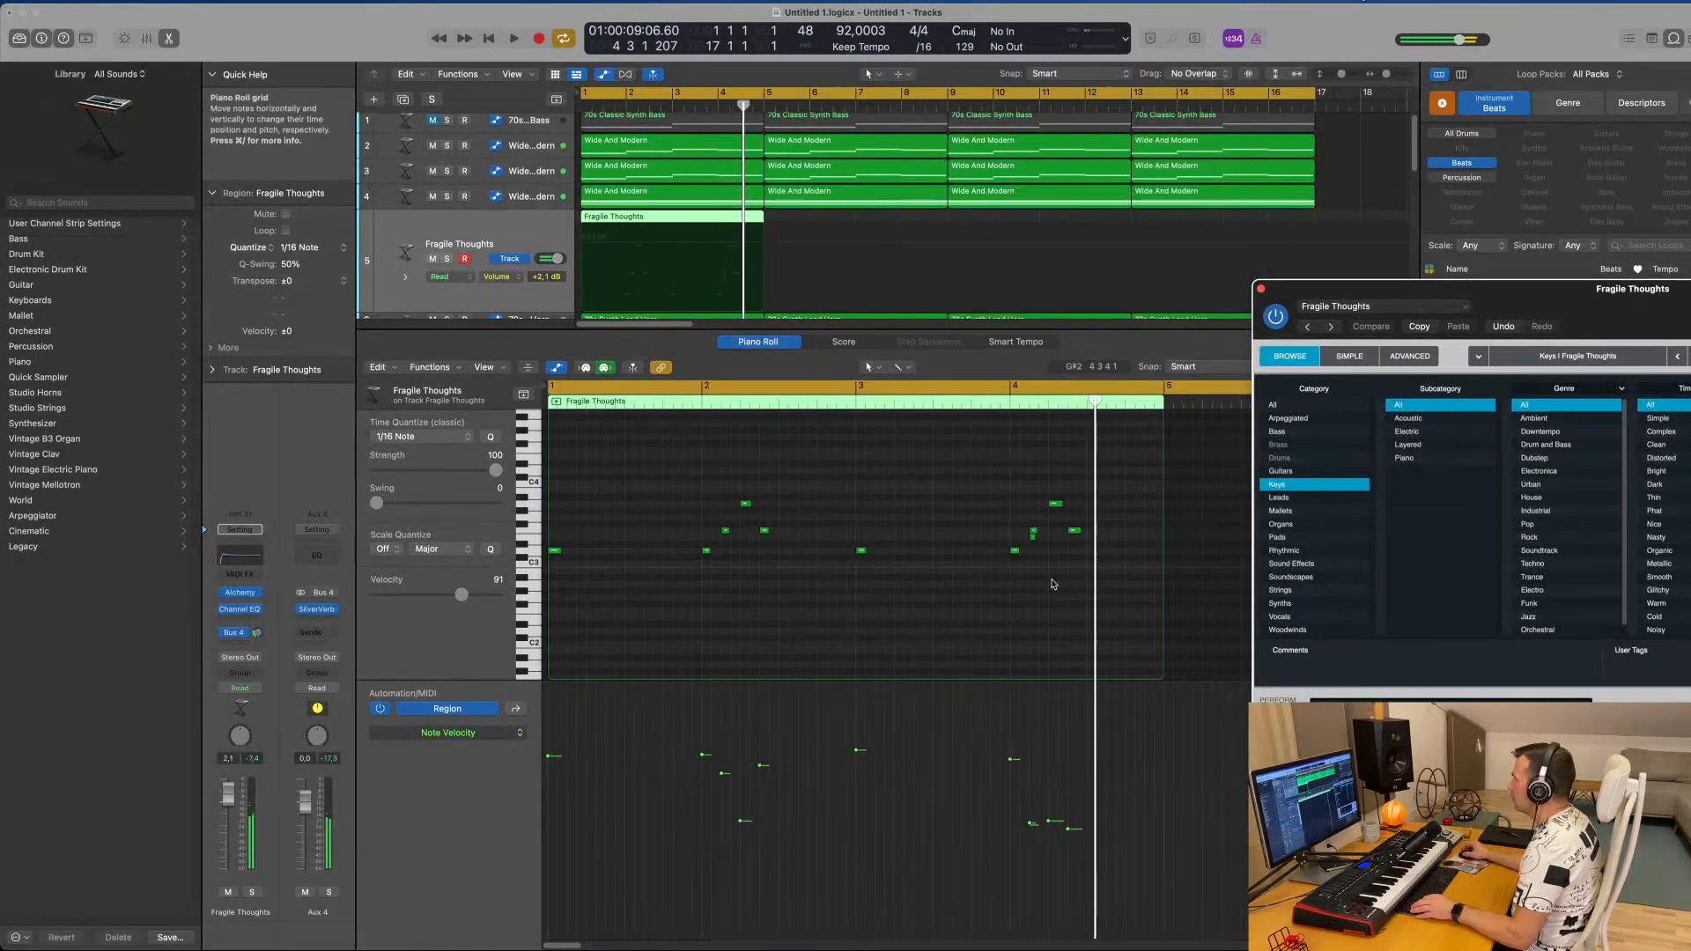
pyautogui.press('super+Left')
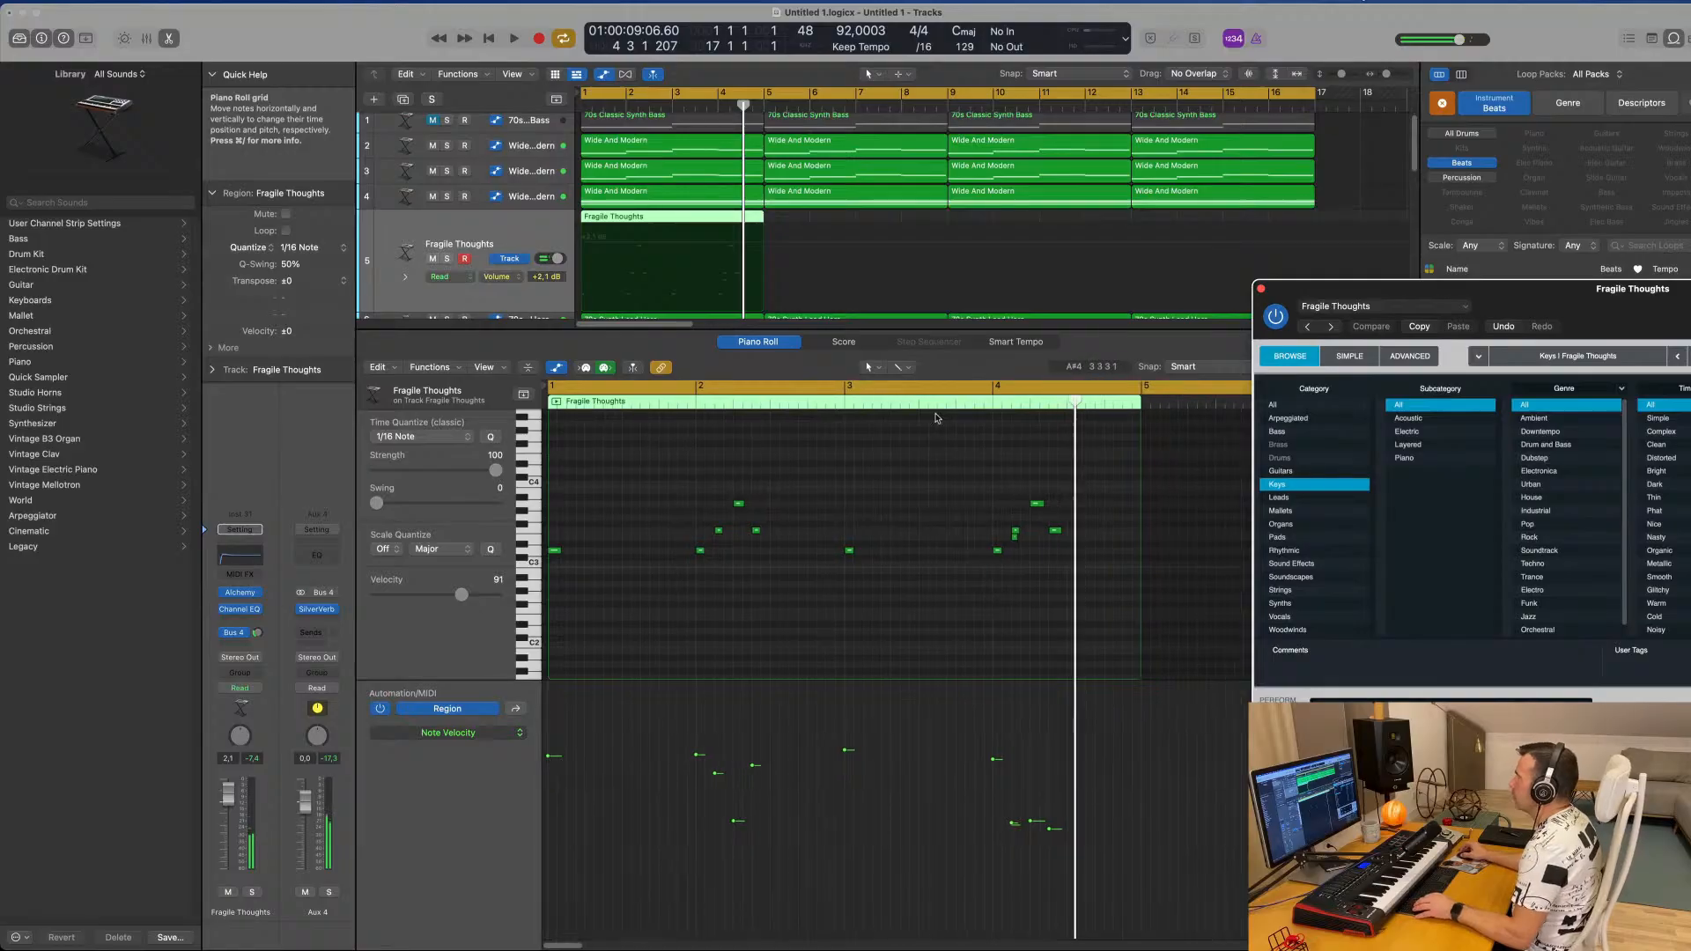
pyautogui.click(671, 217)
pyautogui.press('Delete')
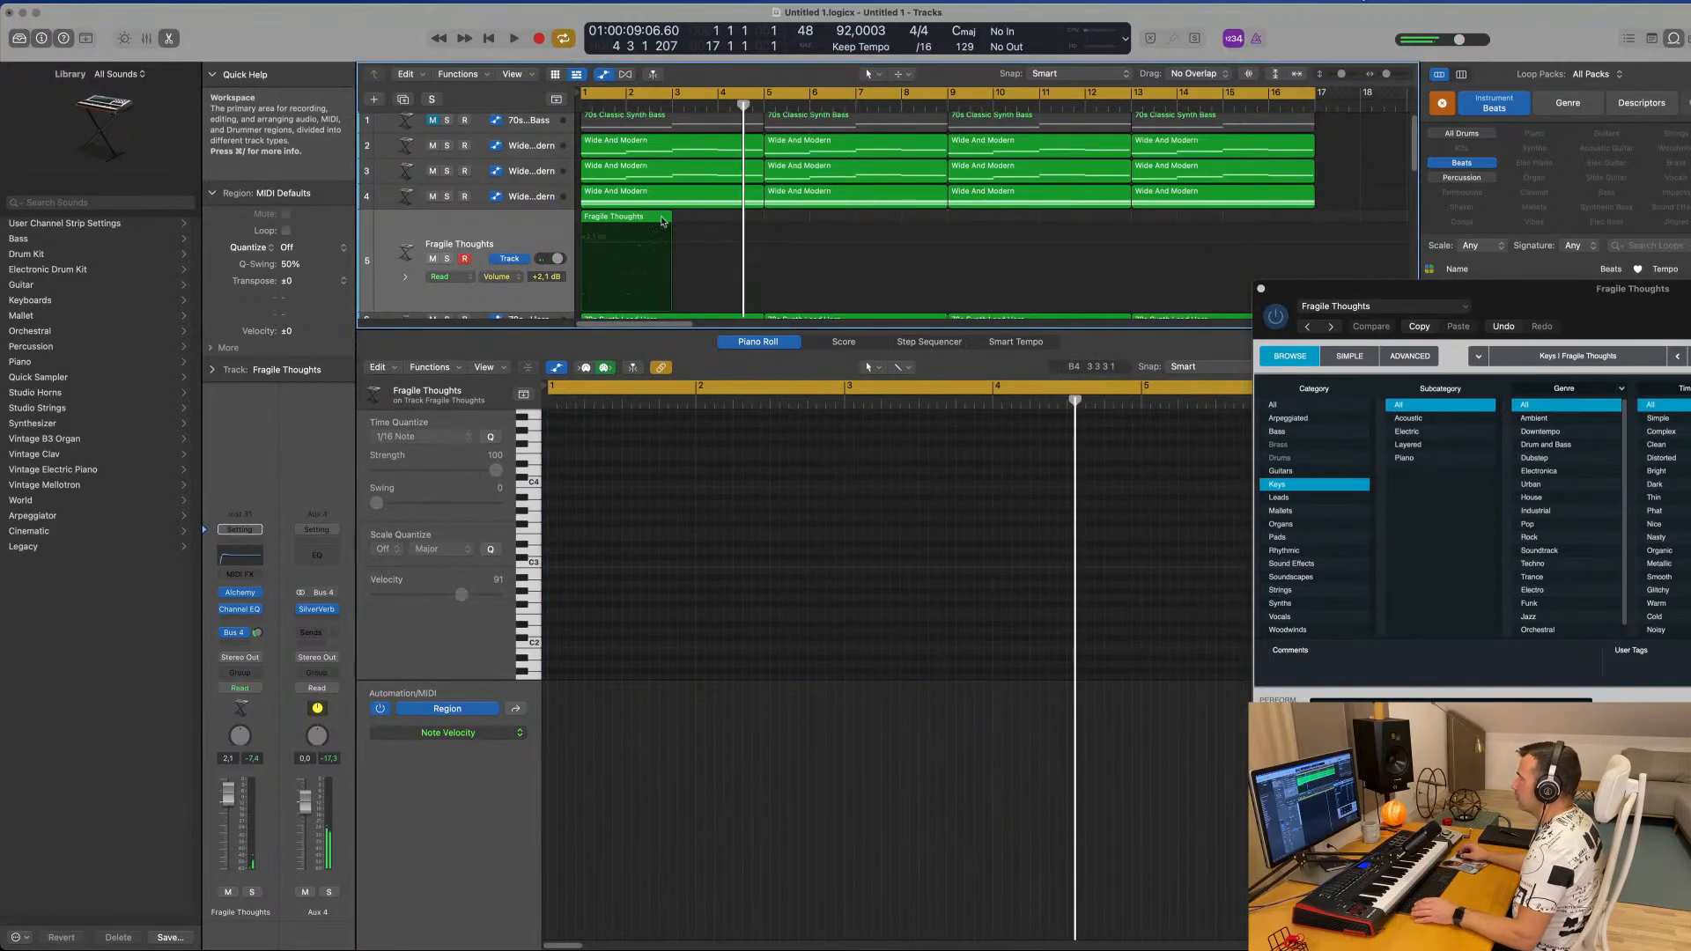
pyautogui.click(654, 218)
pyautogui.press('super+r')
pyautogui.press('space')
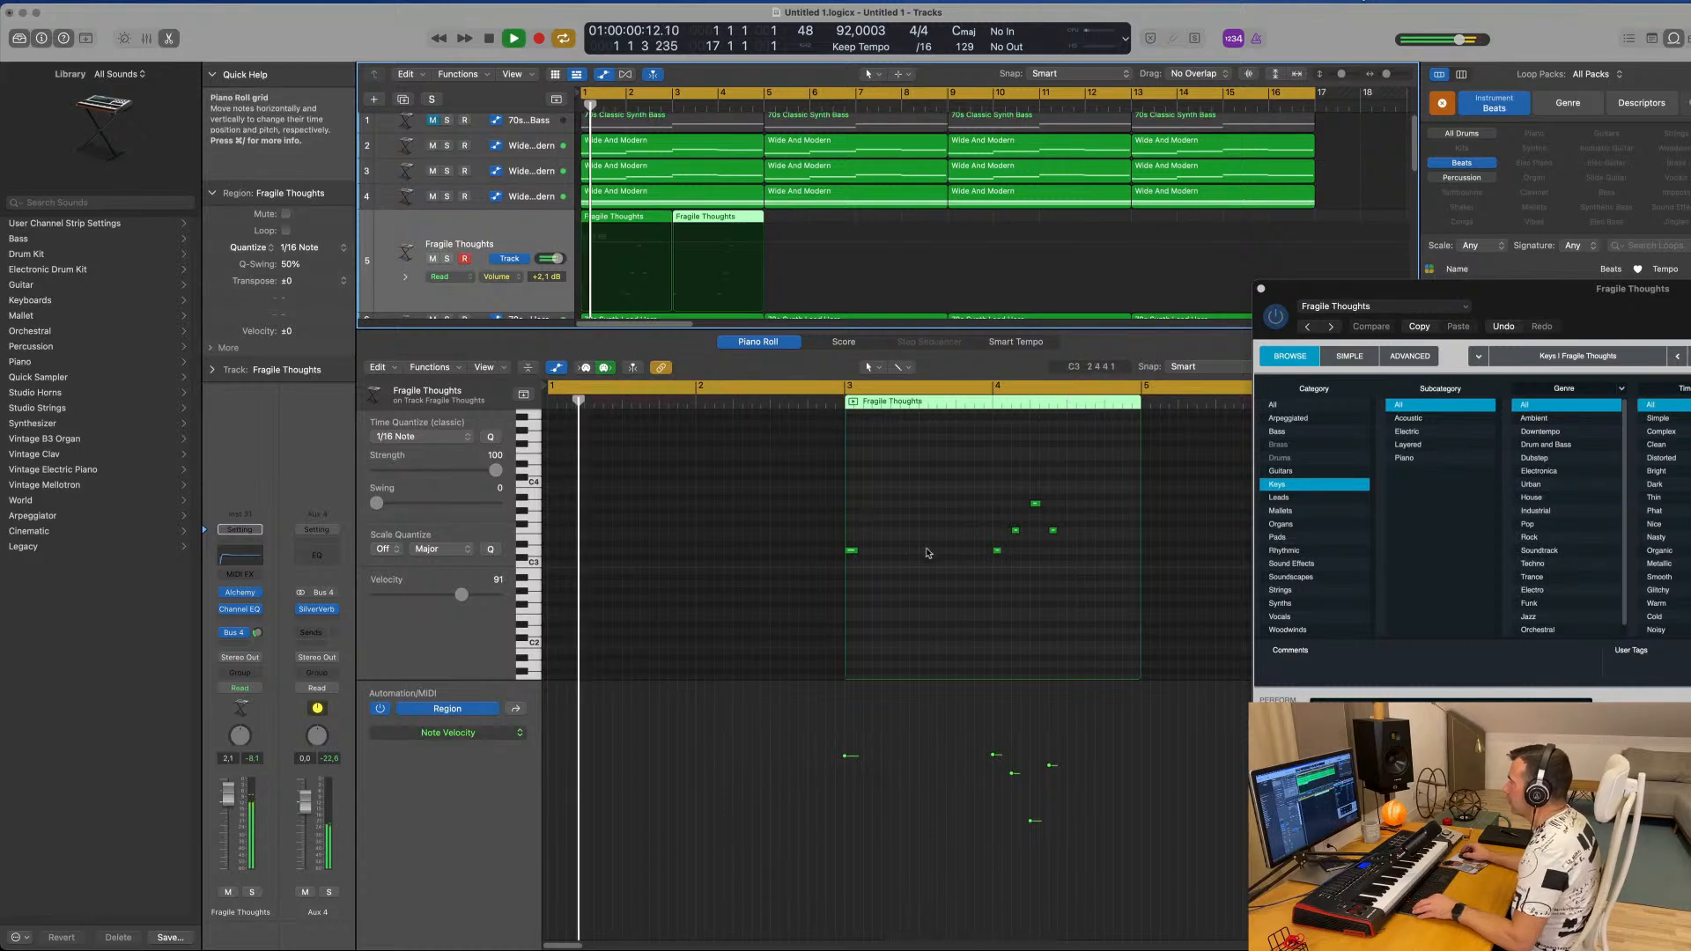
# Repeat the two two-bar Fragile Thoughts regions together three times to fill the arrangement up to bar 17.
pyautogui.press('super+Right')
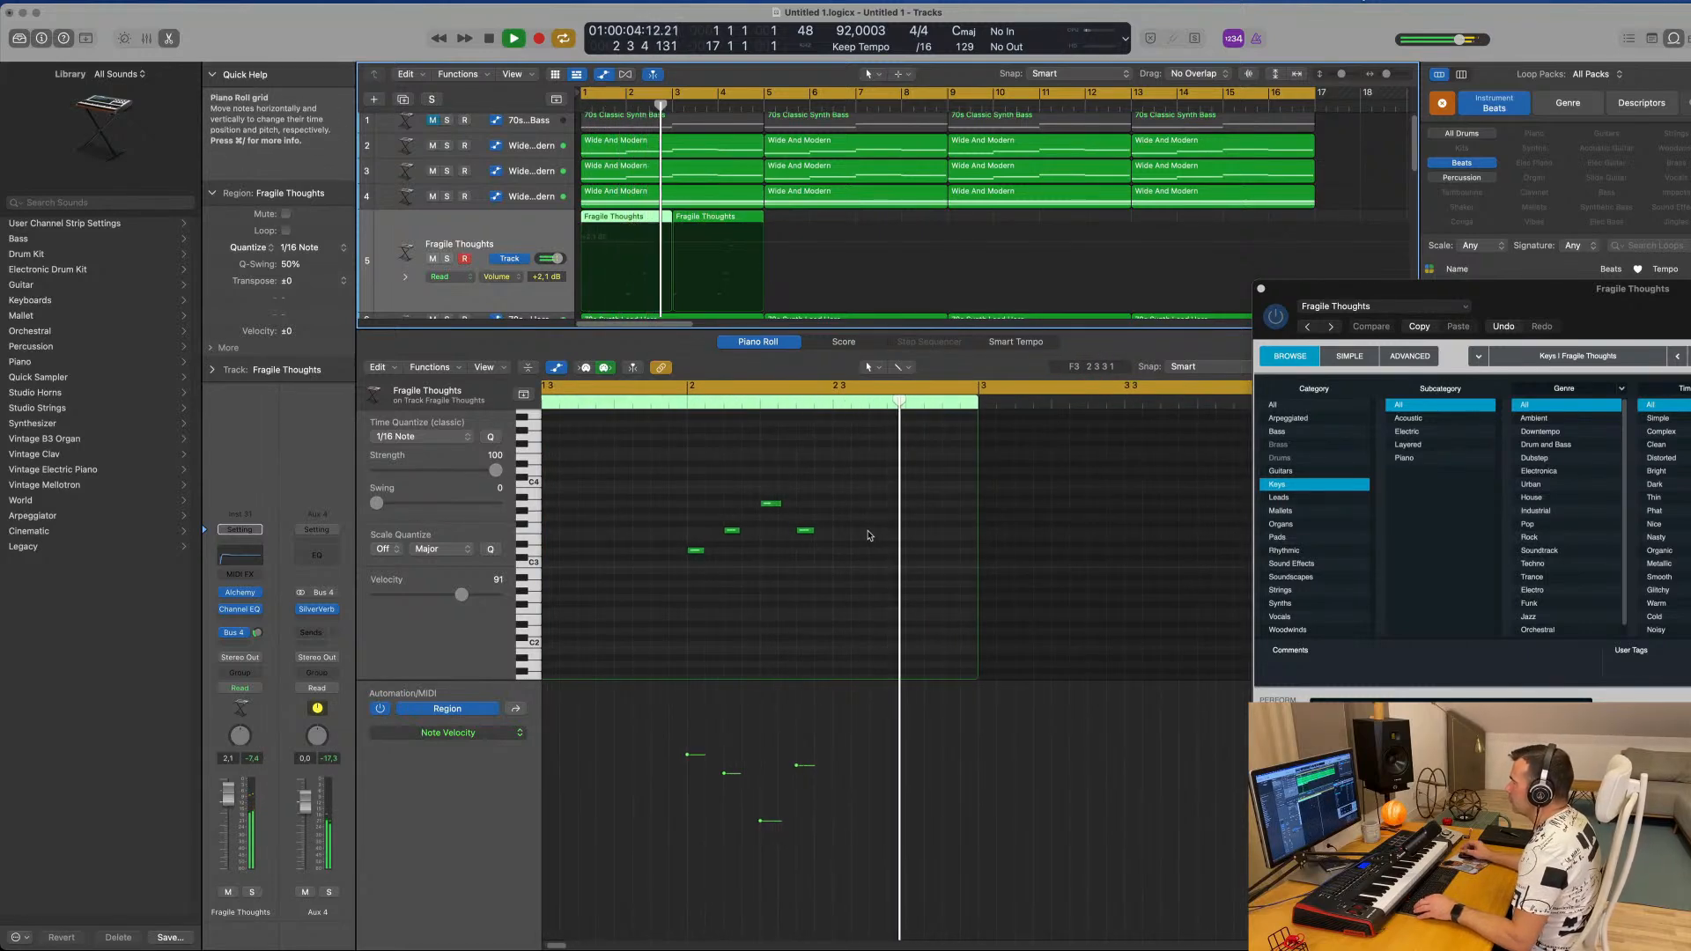
pyautogui.press('super+Left')
pyautogui.moveTo(1477, 331); pyautogui.dragTo(783, 332)
pyautogui.press('space')
pyautogui.press('space')
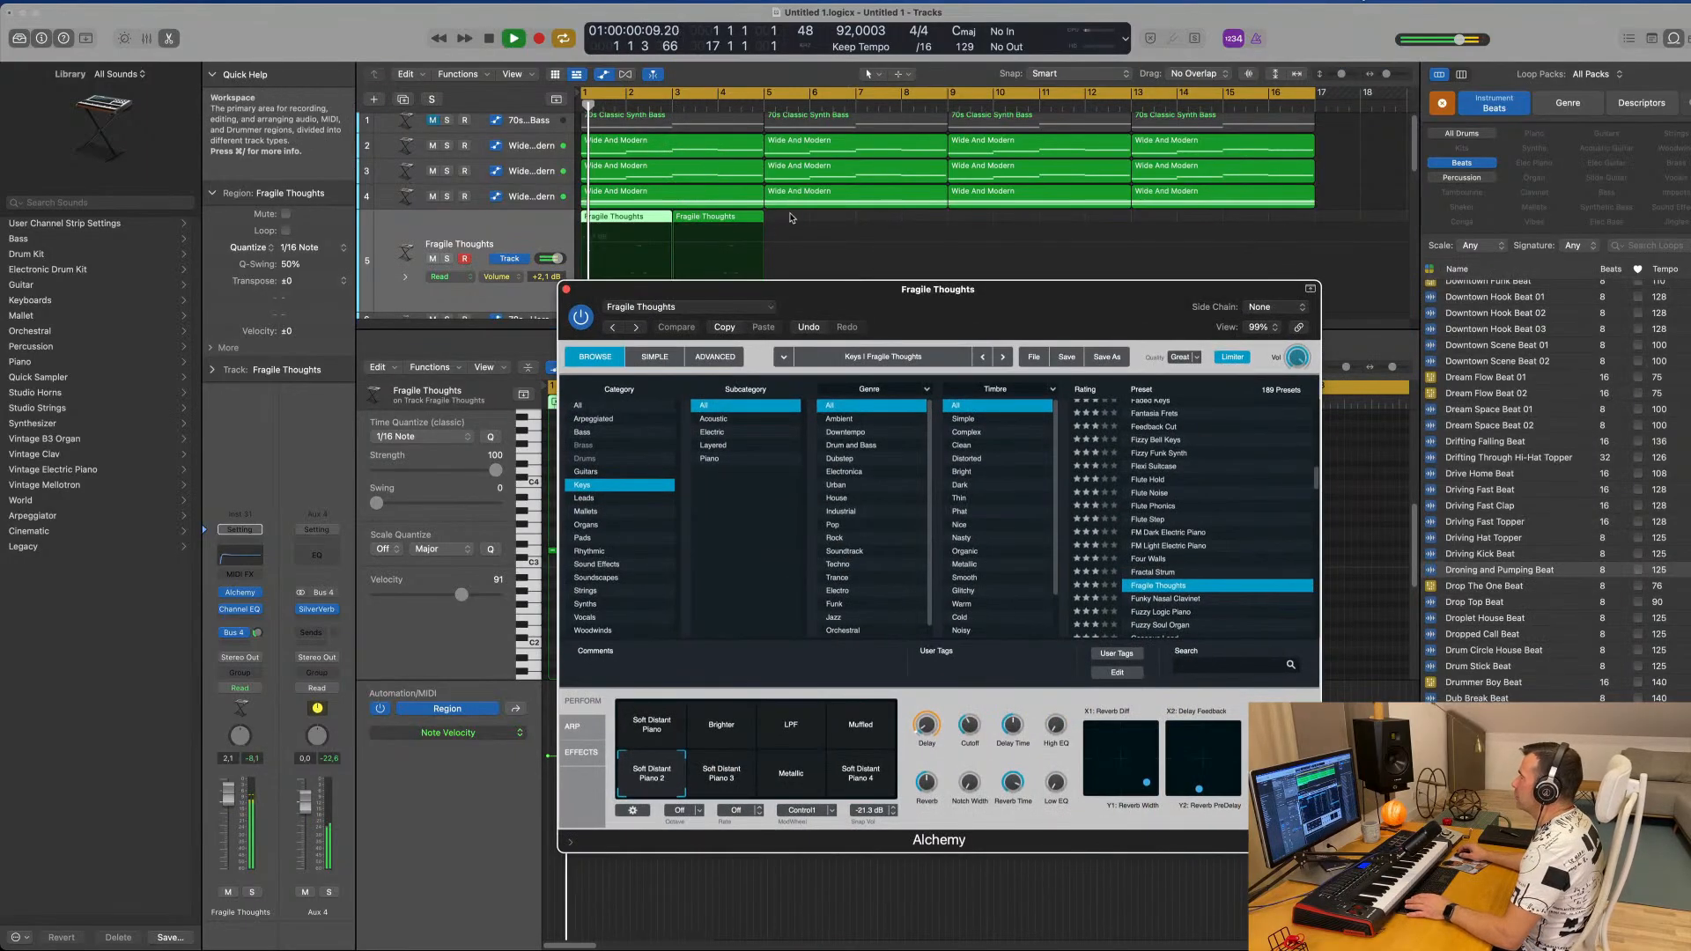
pyautogui.moveTo(788, 230); pyautogui.dragTo(626, 217)
pyautogui.press('super+r')
pyautogui.press('super+r')
pyautogui.press('super+r')
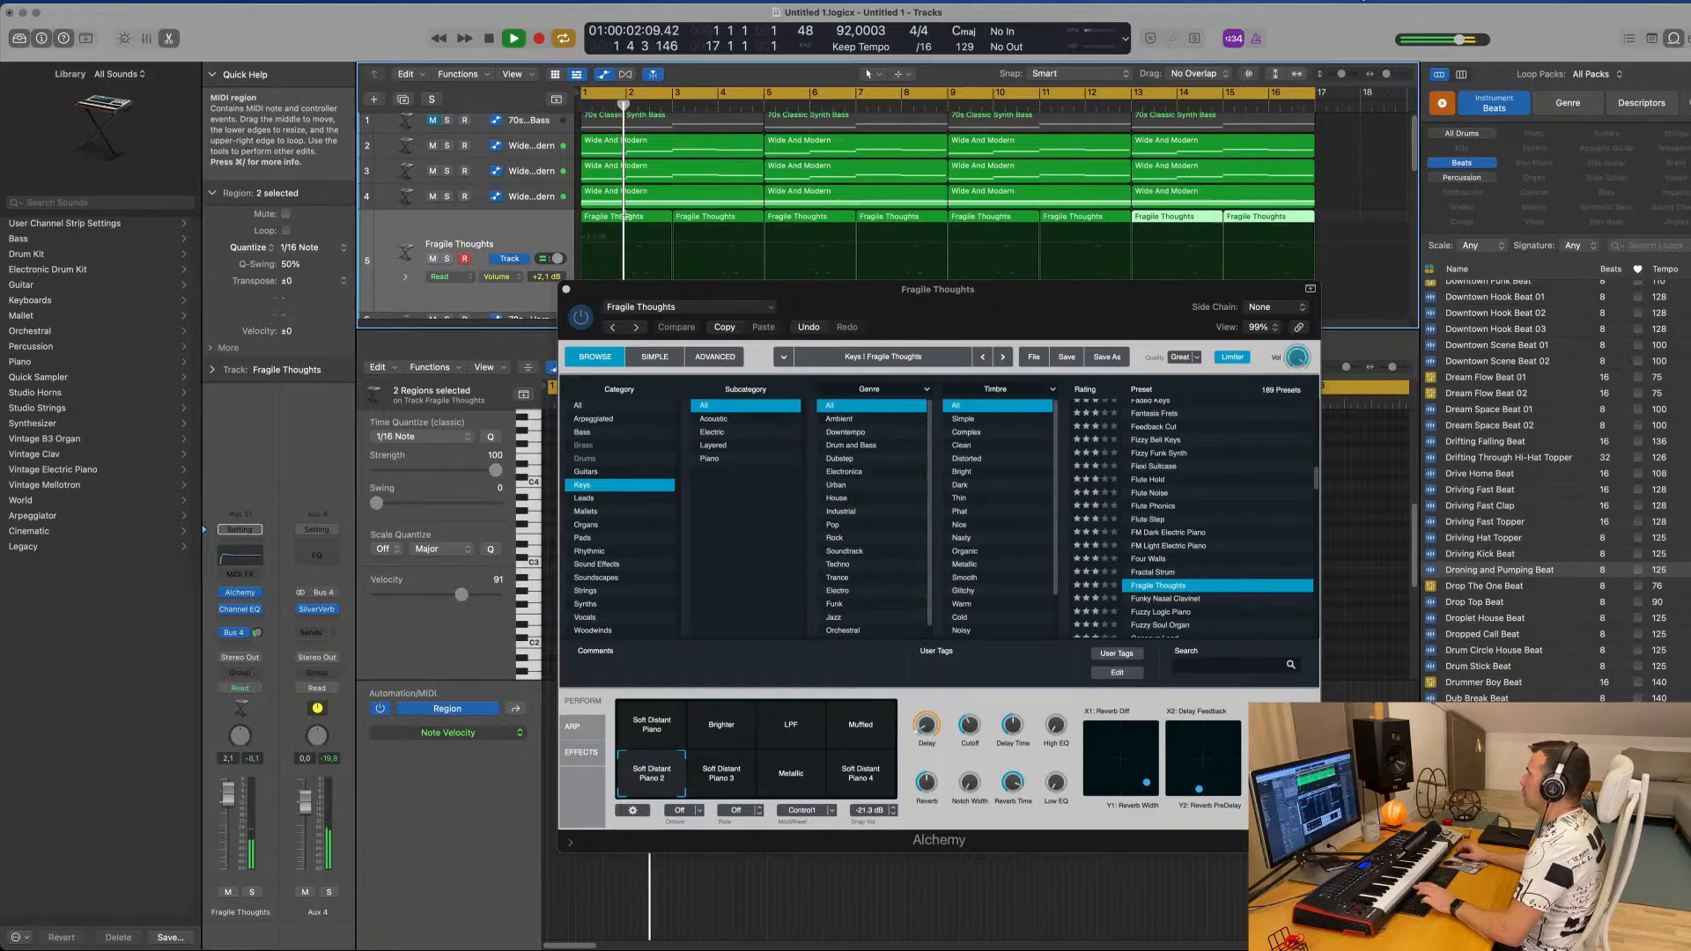
# Try the Muffled and Soft Distant Piano 4 snapshots of Fragile Thoughts during playback.
pyautogui.moveTo(1001, 295); pyautogui.dragTo(995, 294)
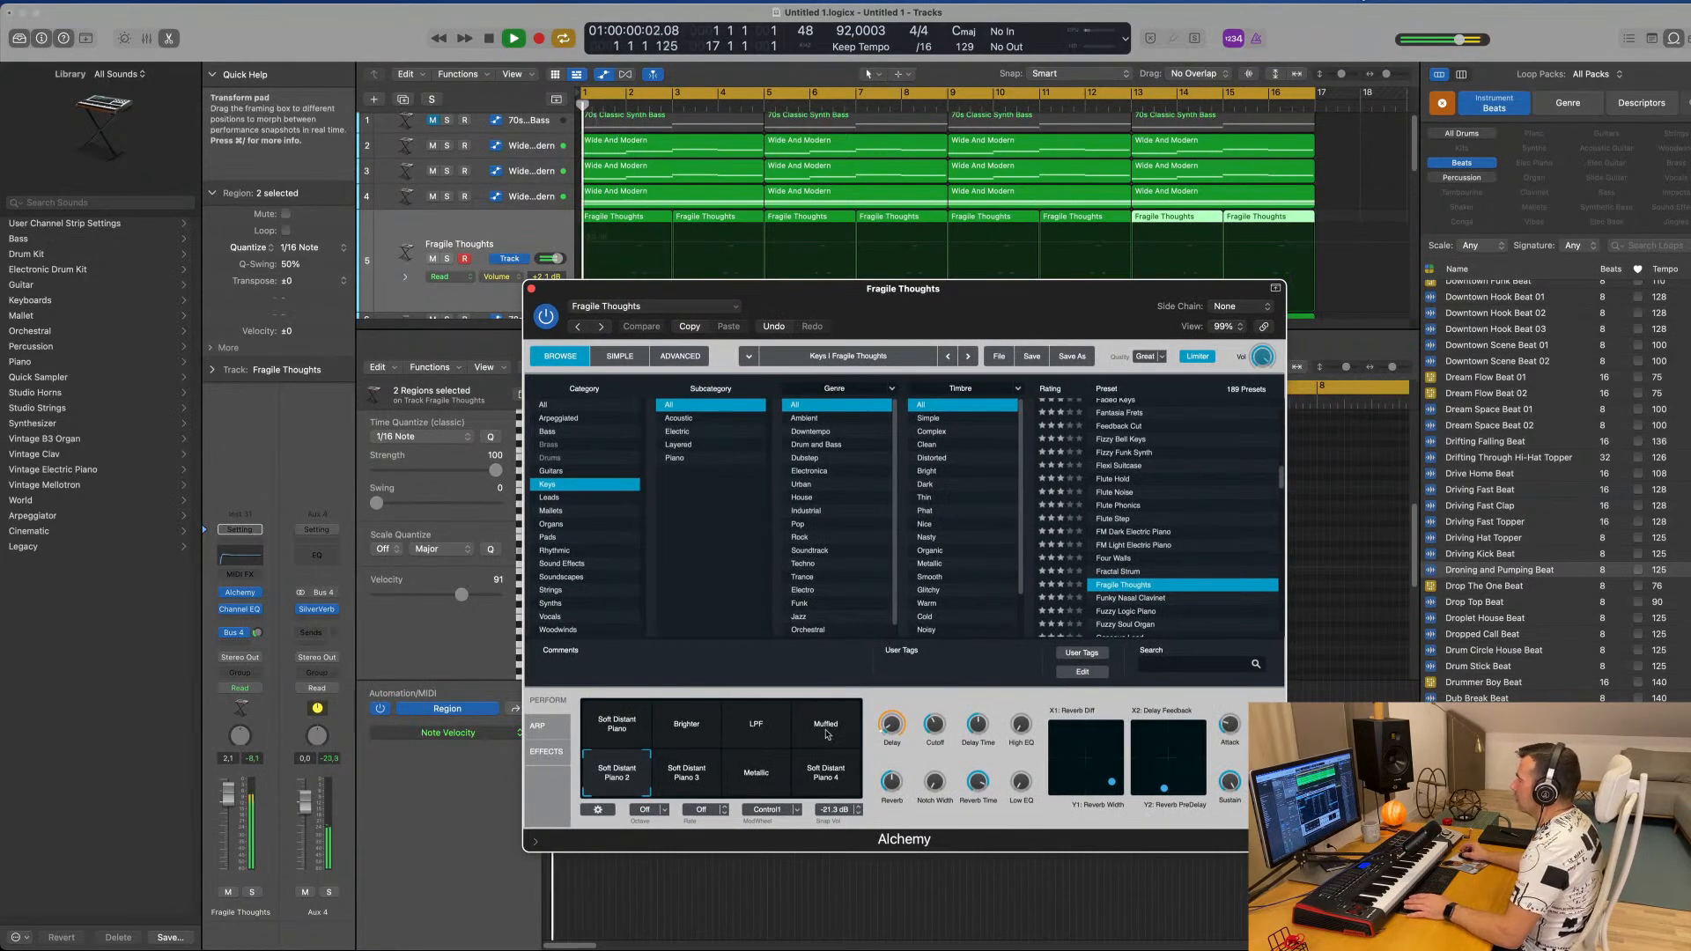
pyautogui.click(826, 725)
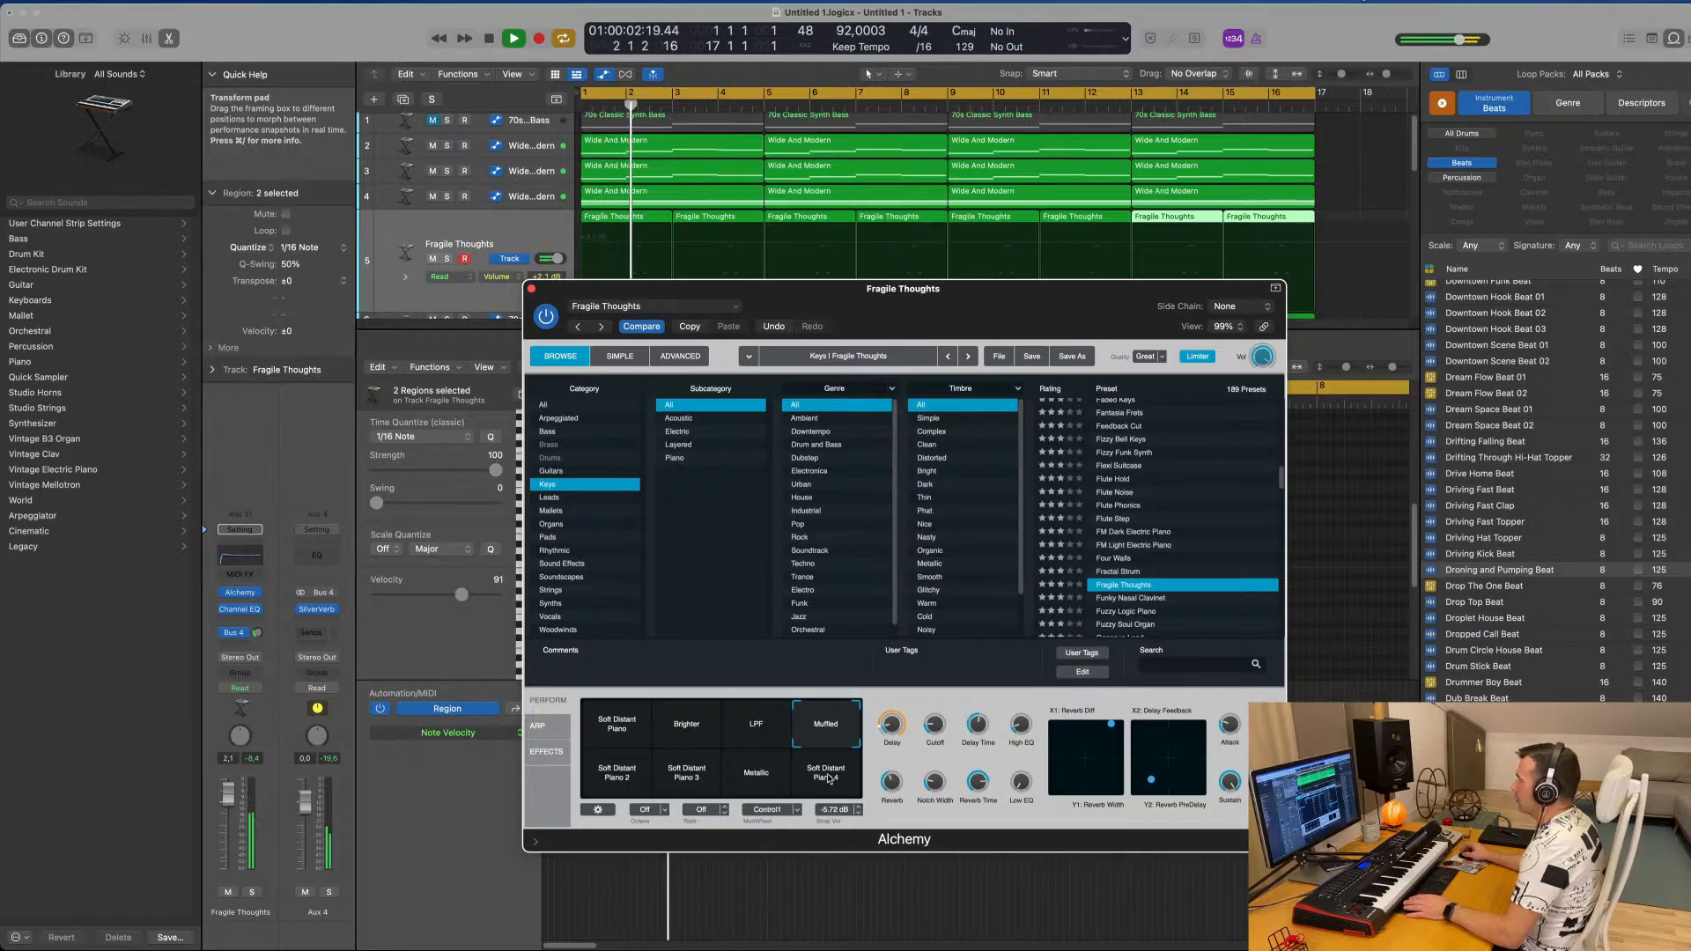
pyautogui.click(827, 775)
pyautogui.press('space')
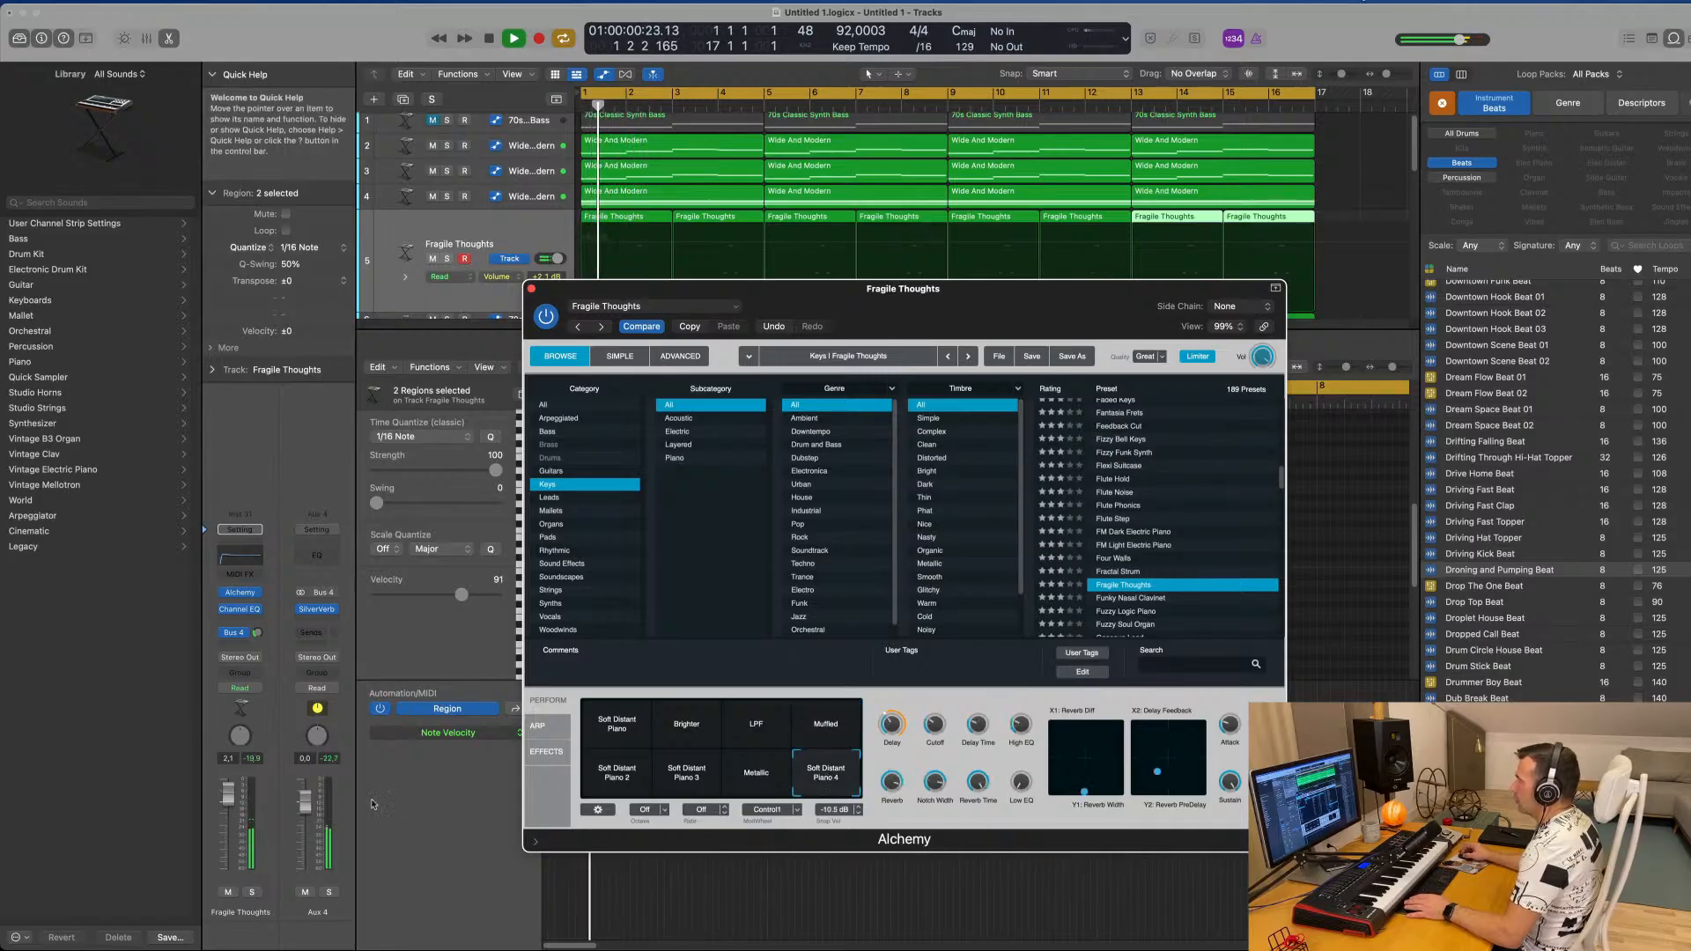
pyautogui.press('space')
pyautogui.moveTo(1027, 300); pyautogui.dragTo(1279, 293)
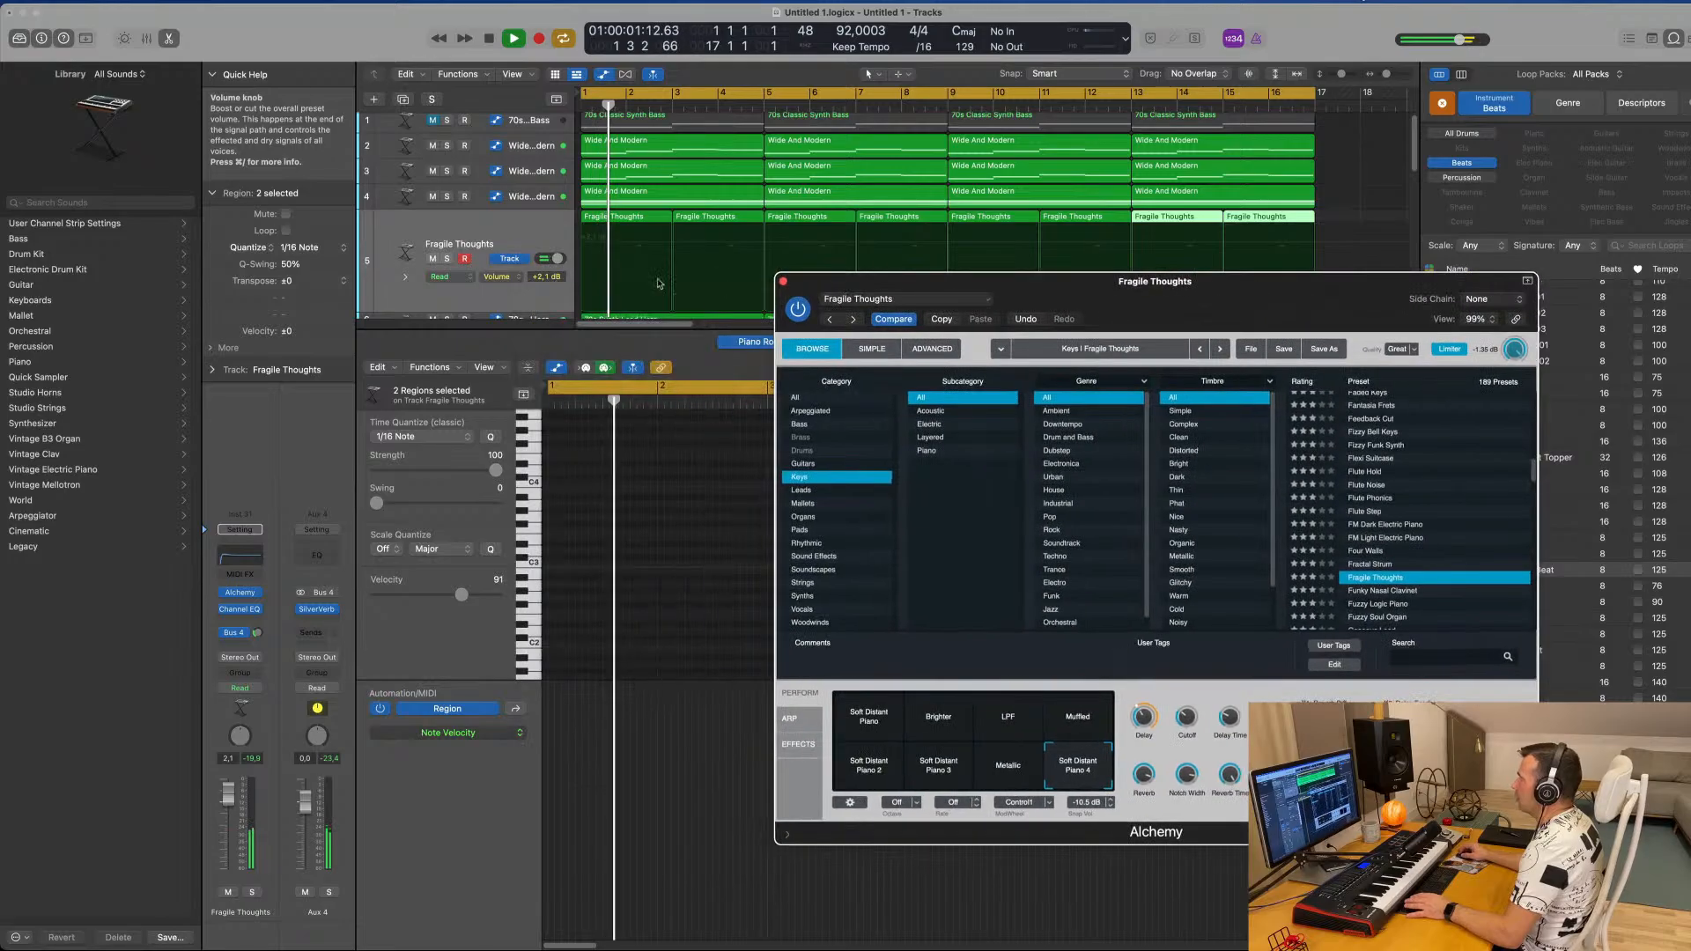
pyautogui.press('space')
pyautogui.press('space')
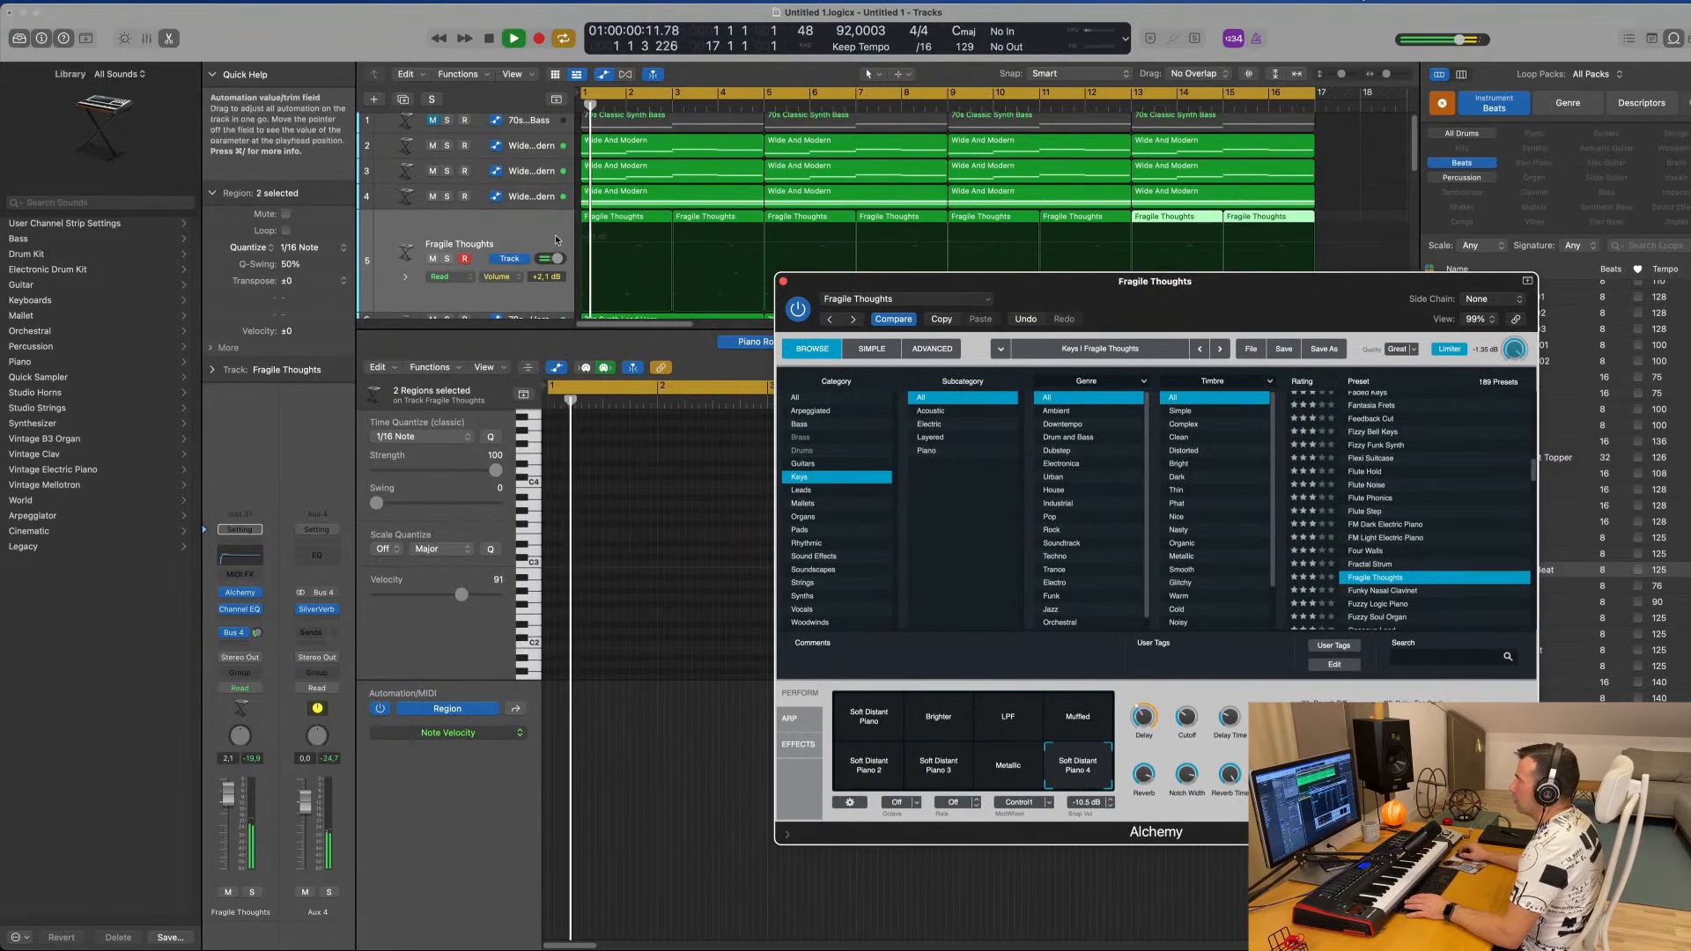
# Raise the Fragile Thoughts track volume to +3.8 dB and restart playback.
pyautogui.click(412, 250)
pyautogui.press('space')
pyautogui.press('space')
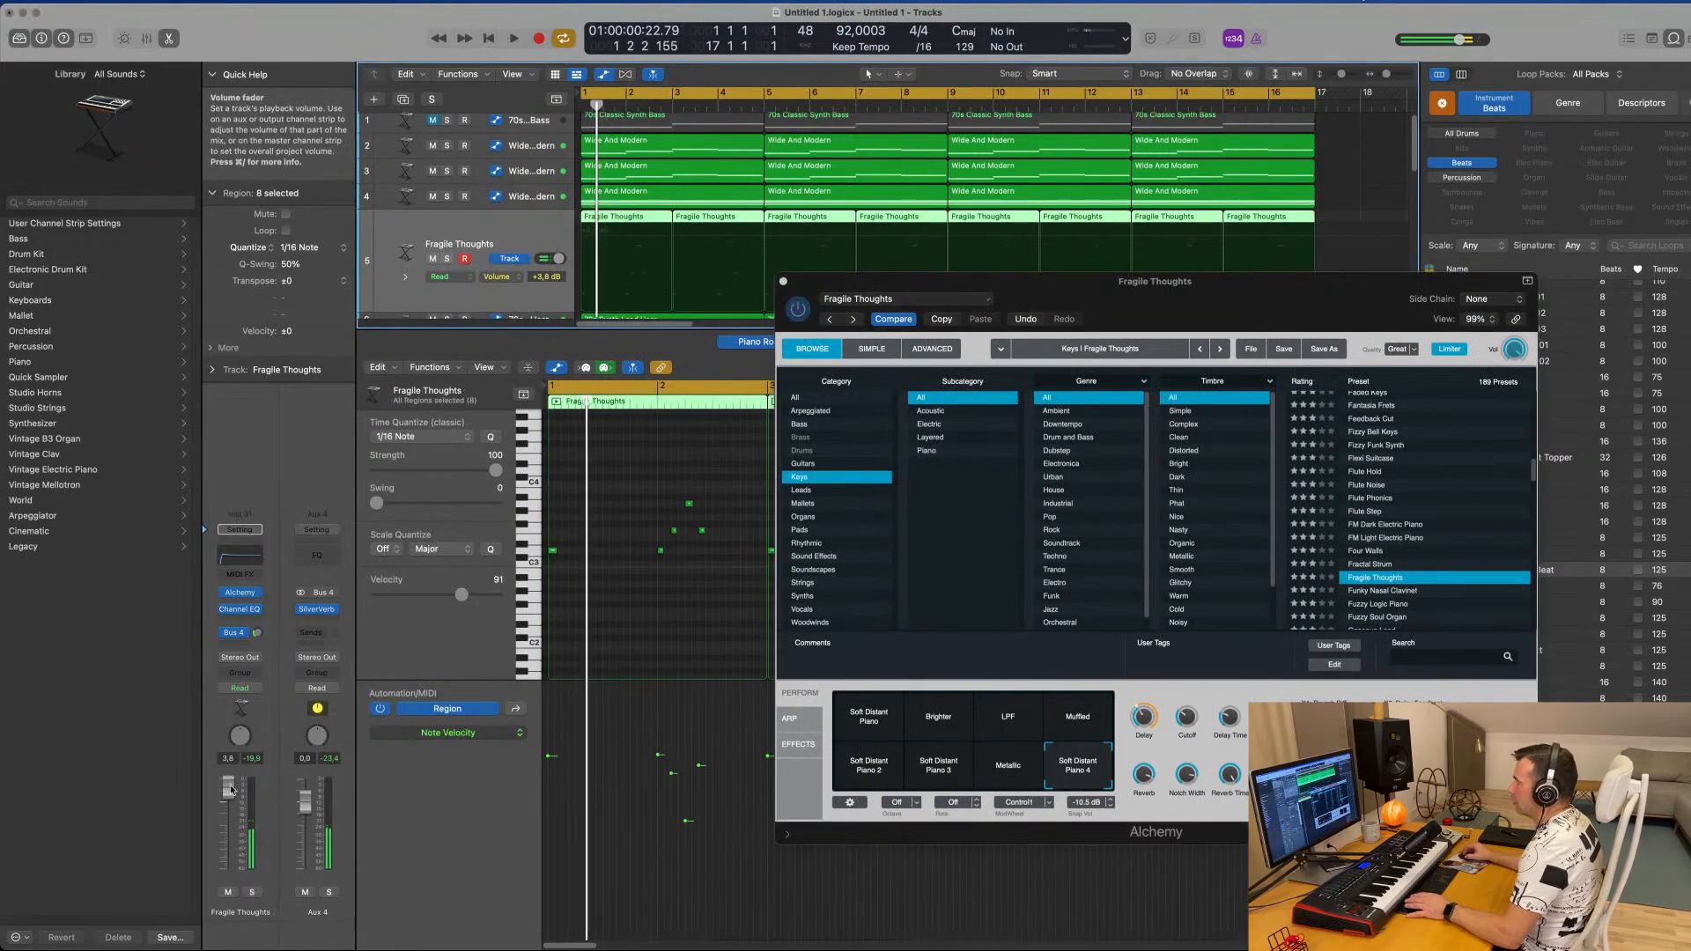
pyautogui.press('space')
pyautogui.press('space')
# Compare the Brighter, LPF and Soft Distant Piano snapshots of Fragile Thoughts during playback and settle on LPF.
pyautogui.click(947, 717)
pyautogui.press('space')
pyautogui.press('space')
pyautogui.press('space')
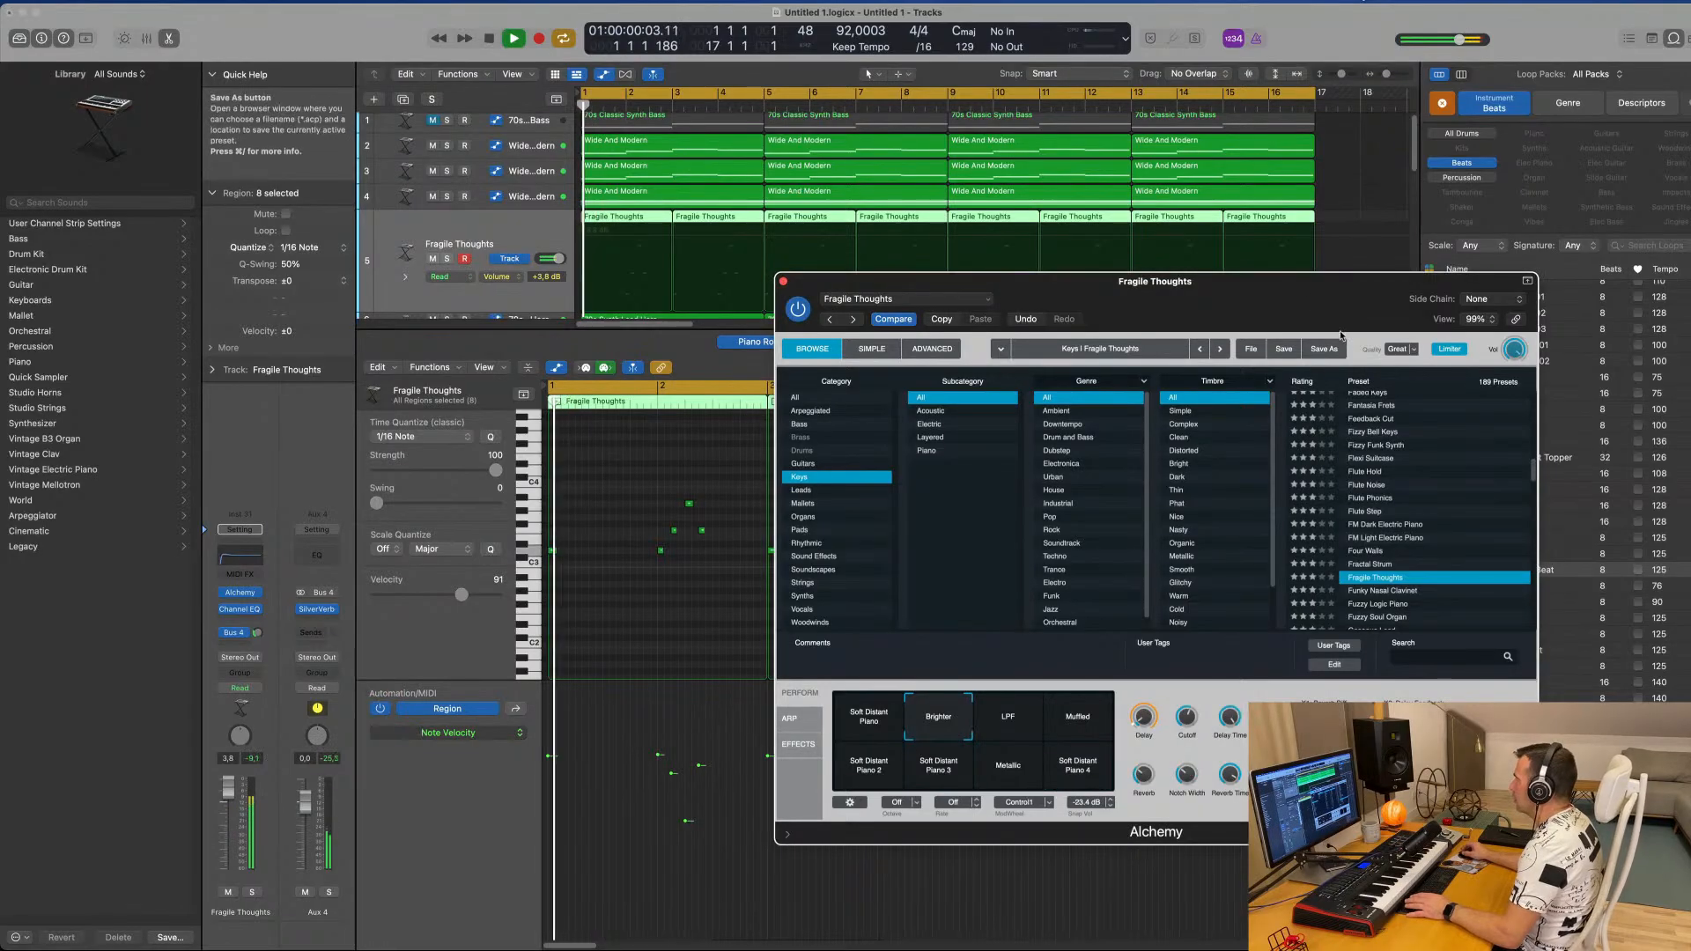
pyautogui.moveTo(1282, 292); pyautogui.dragTo(955, 233)
pyautogui.scroll(-3, 1100, 493)
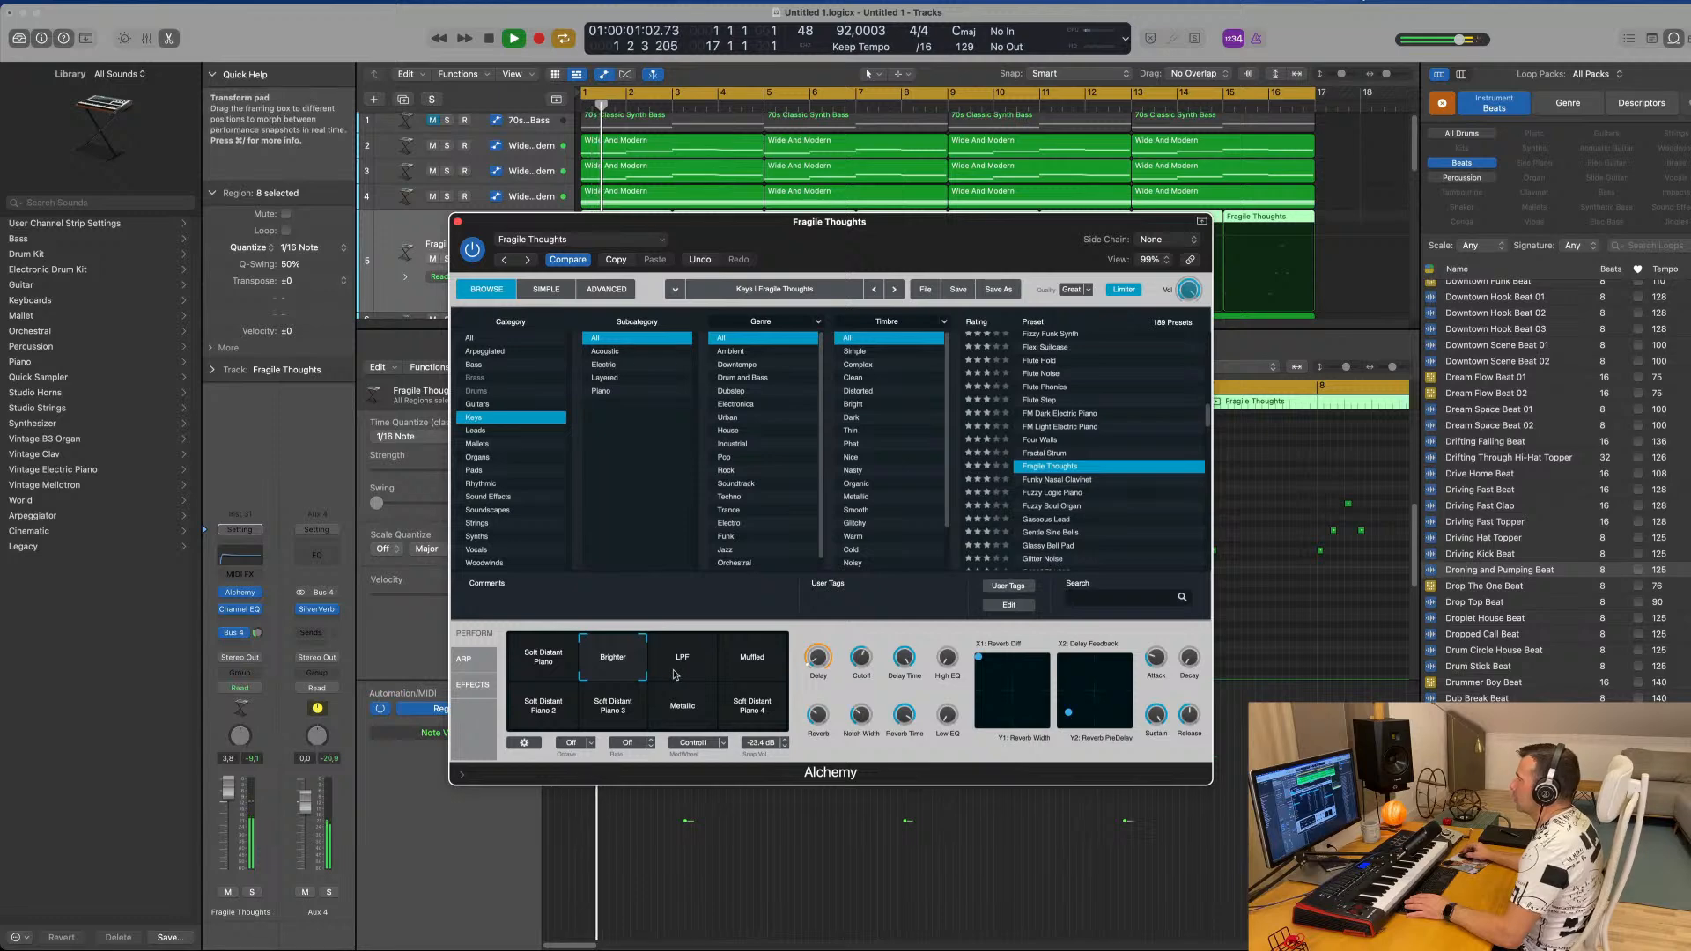
pyautogui.click(679, 671)
pyautogui.click(539, 670)
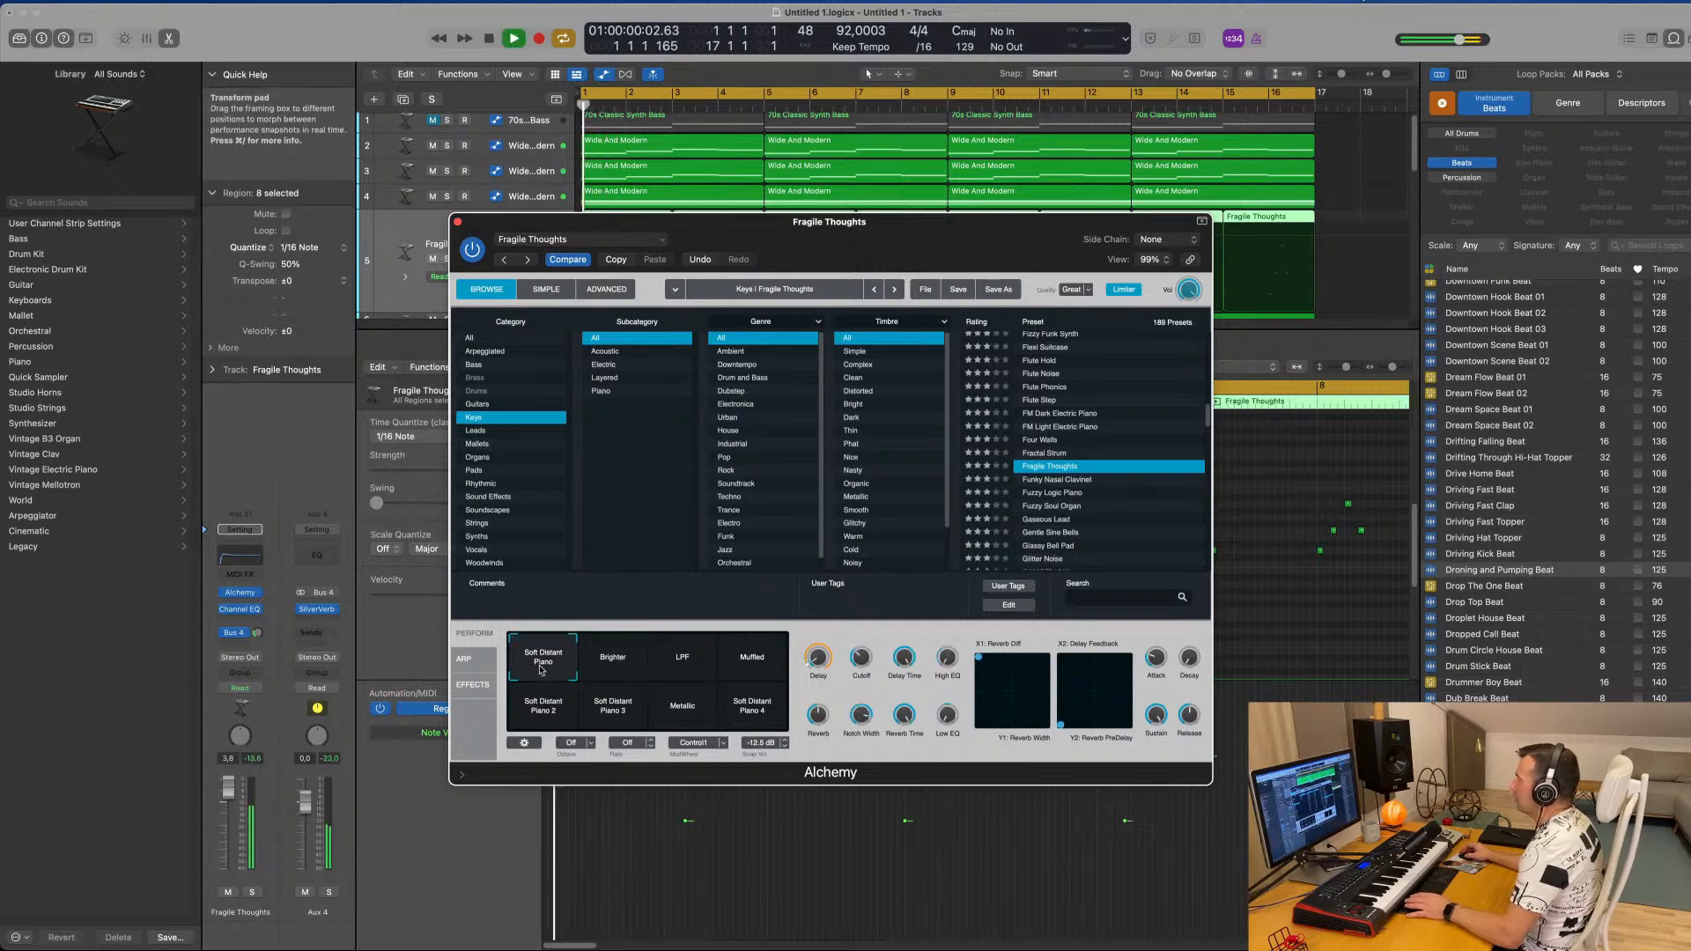
pyautogui.click(680, 667)
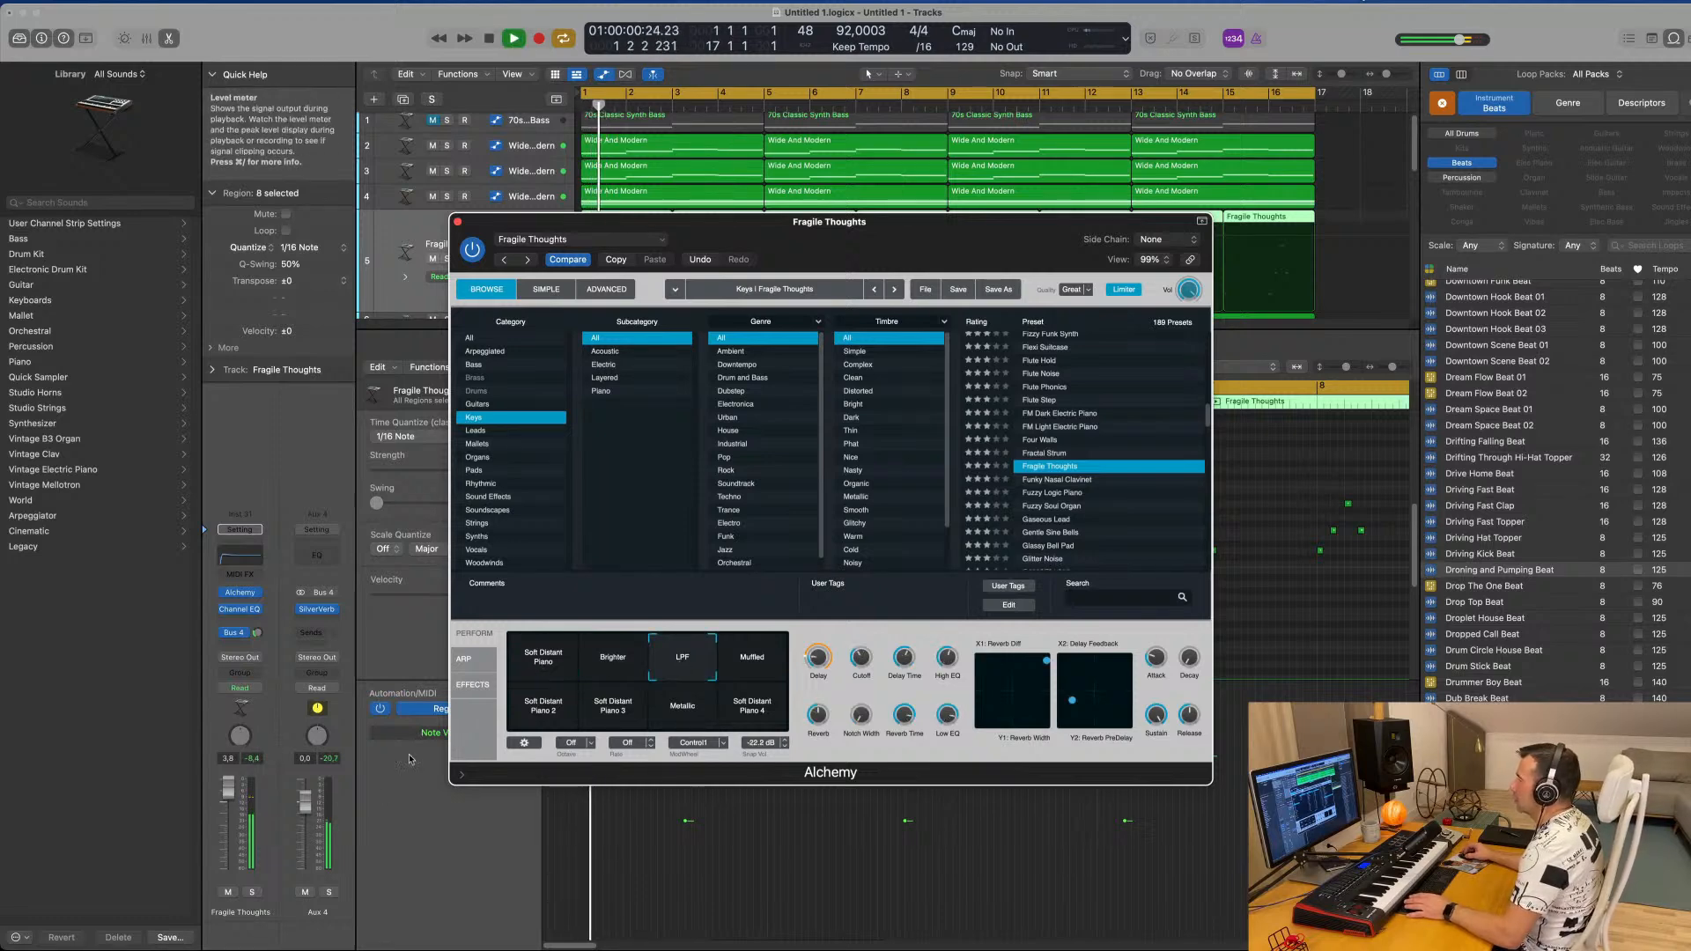
# Move the Alchemy window aside and raise the Fragile Thoughts track's send level to Bus 4.
pyautogui.moveTo(941, 236); pyautogui.dragTo(989, 272)
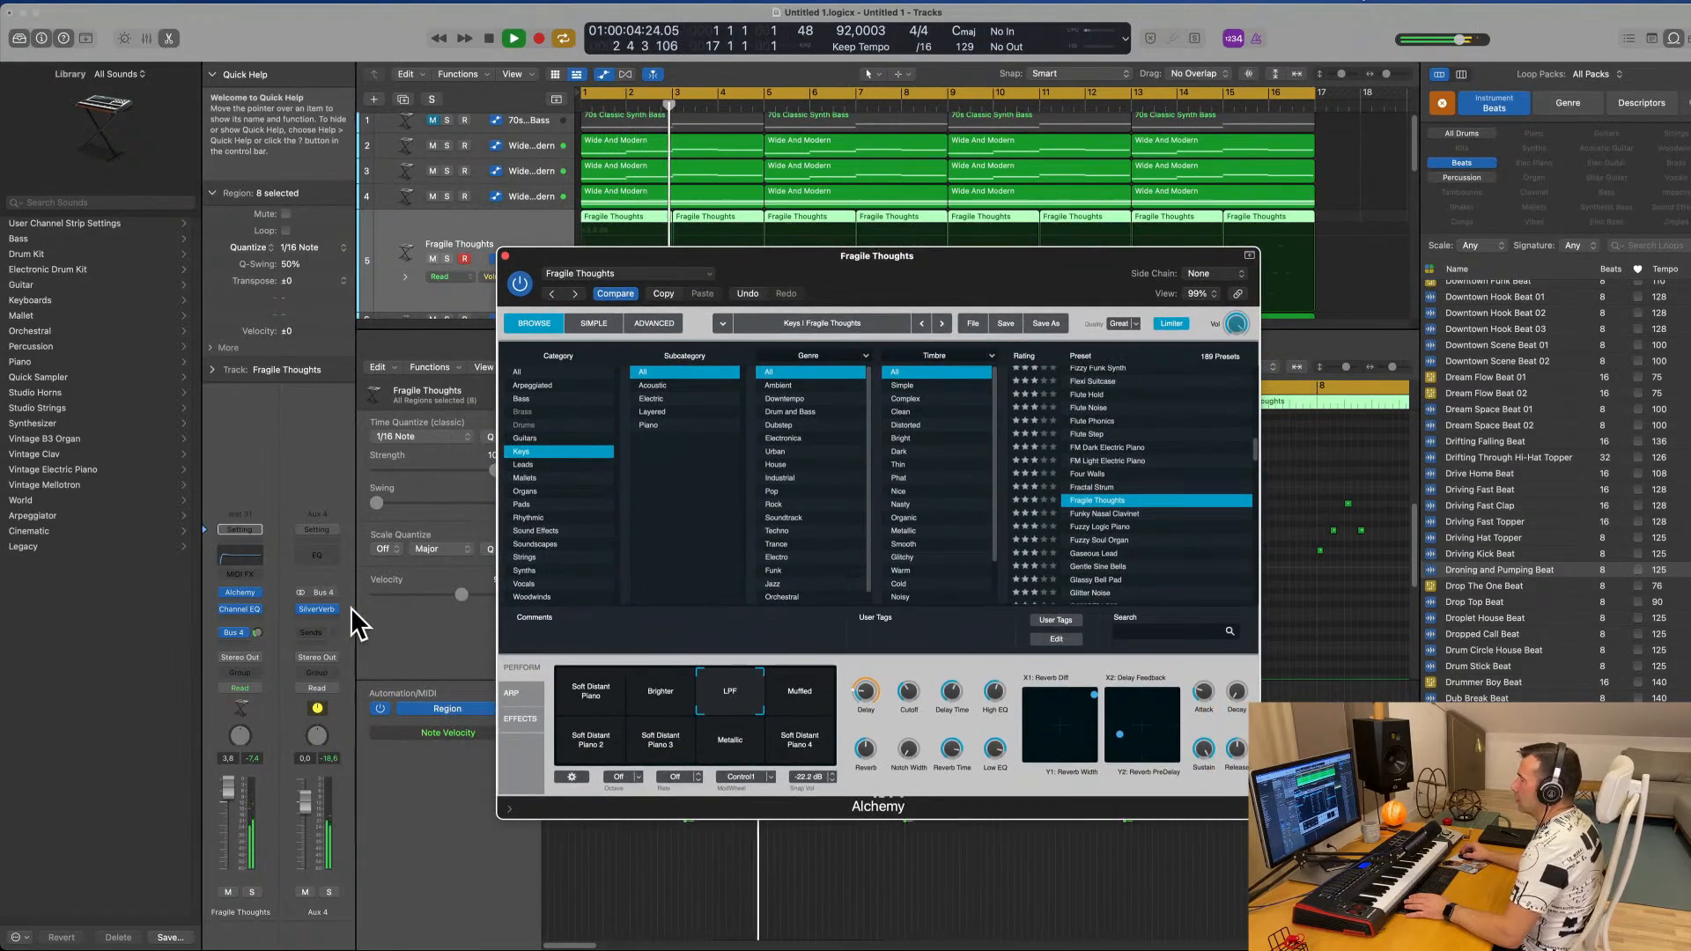
pyautogui.click(261, 636)
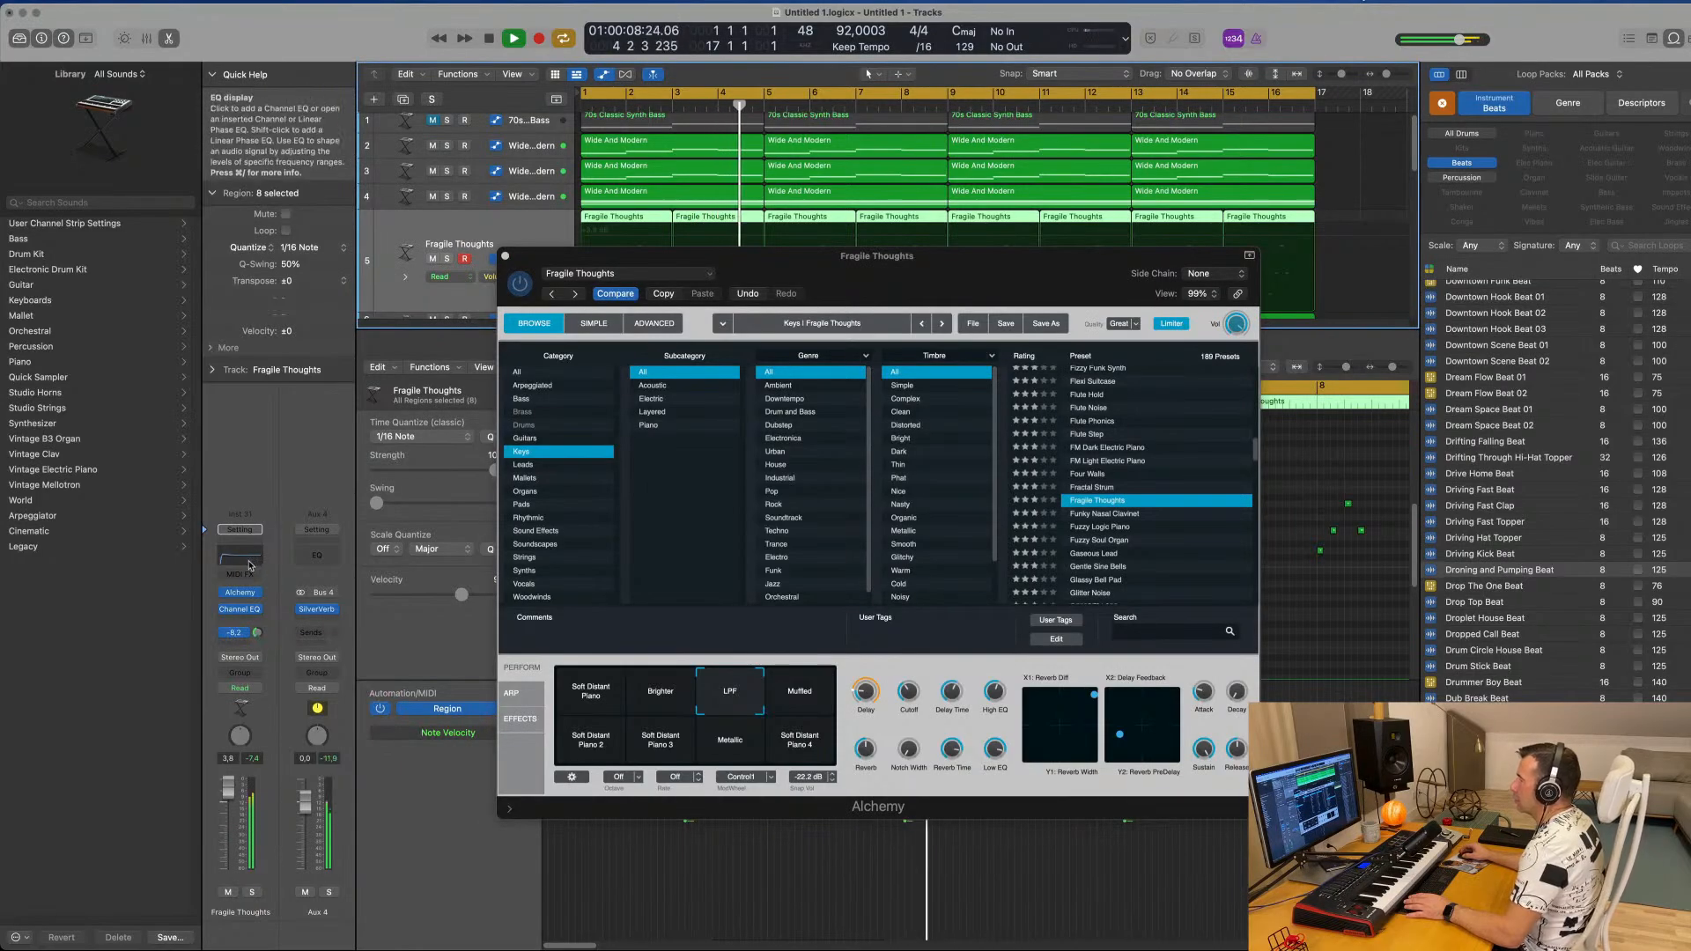
# Raise the low-cut frequency in the Fragile Thoughts track's Channel EQ to just below 400 Hz and close the EQ.
pyautogui.click(240, 609)
pyautogui.moveTo(611, 377); pyautogui.dragTo(882, 381)
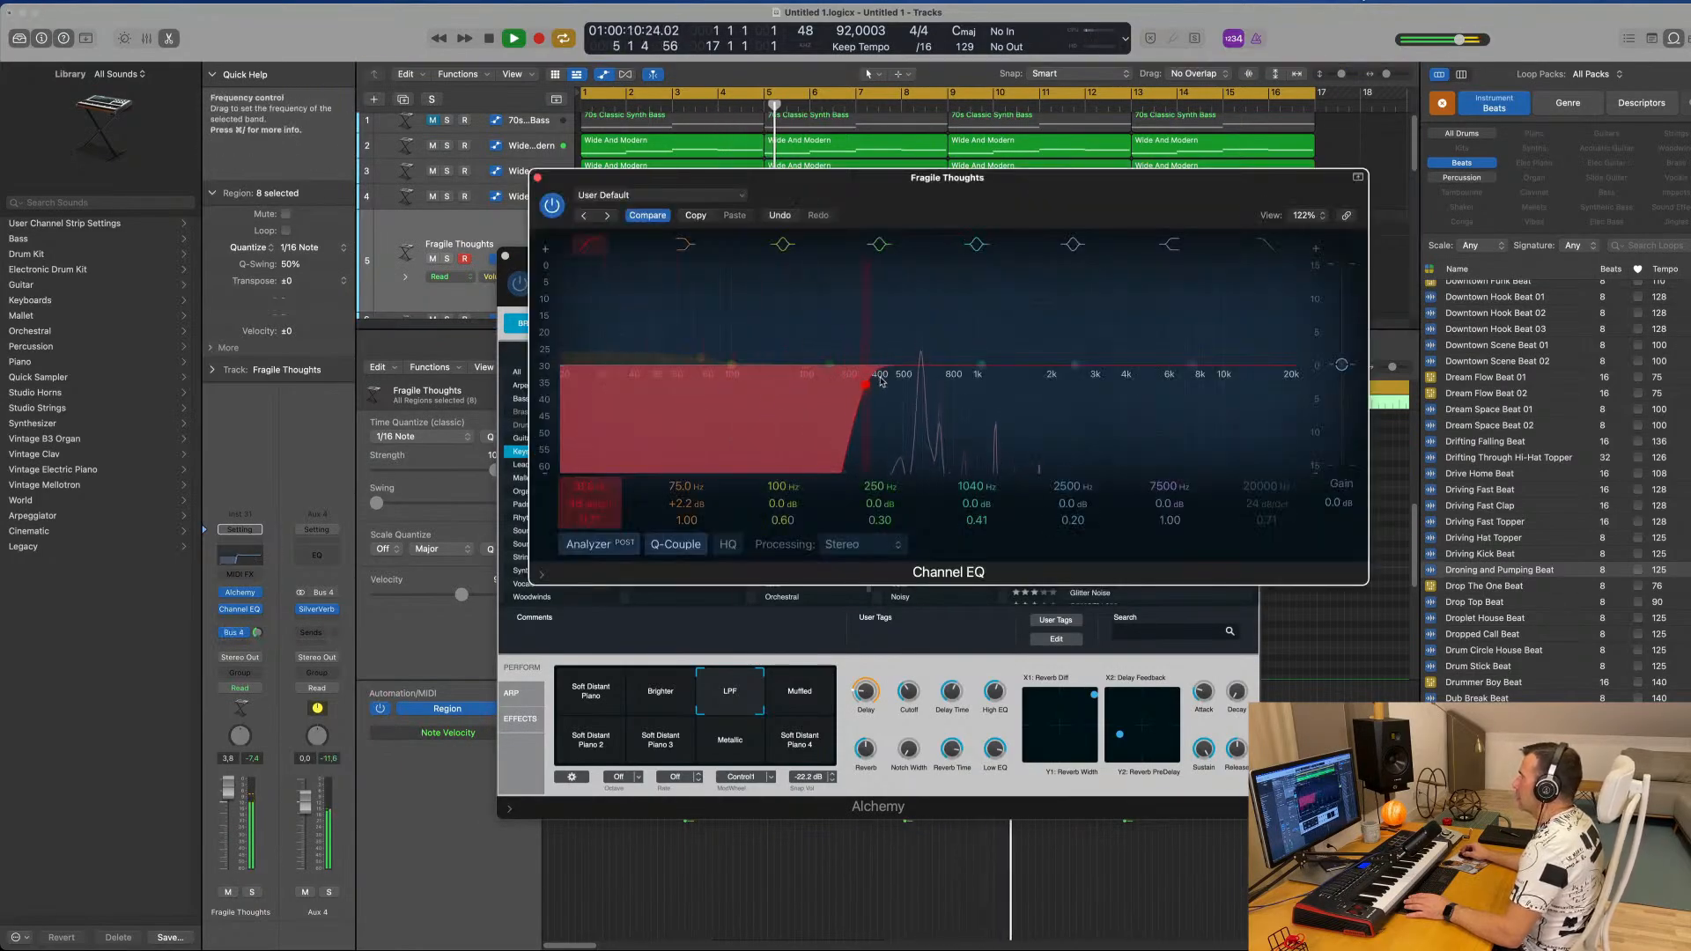
pyautogui.click(537, 178)
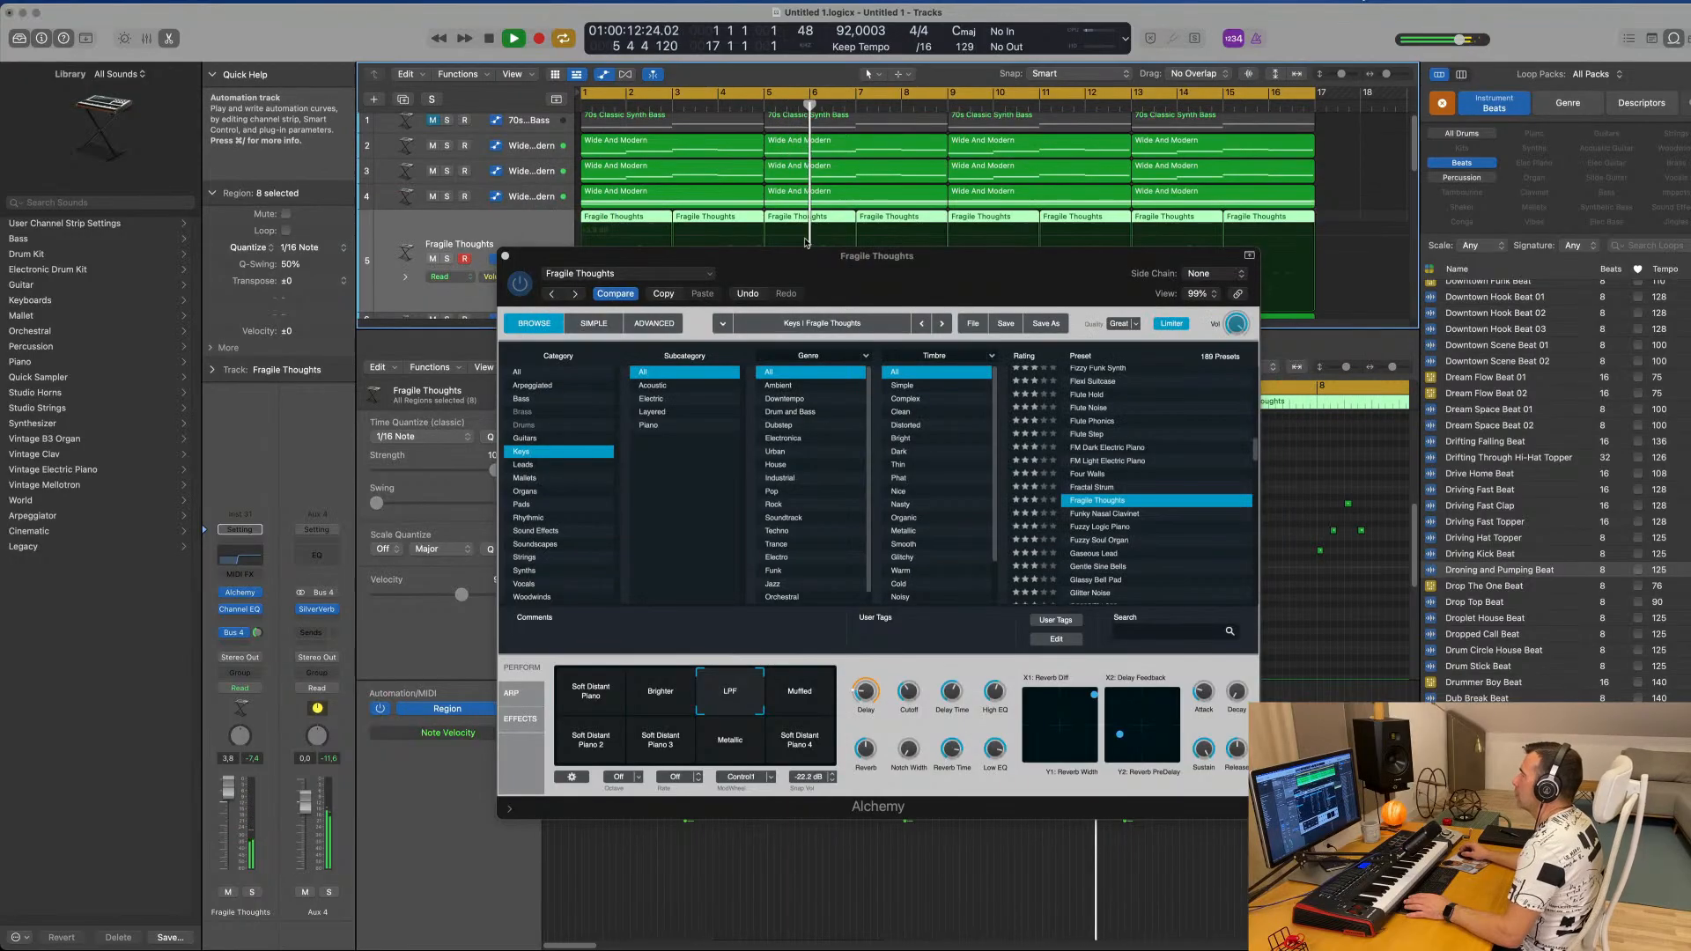
# Move the Alchemy window aside, restart playback and transpose all Fragile Thoughts notes down one octave.
pyautogui.moveTo(914, 279); pyautogui.dragTo(1370, 367)
pyautogui.press('Return')
pyautogui.click(626, 524)
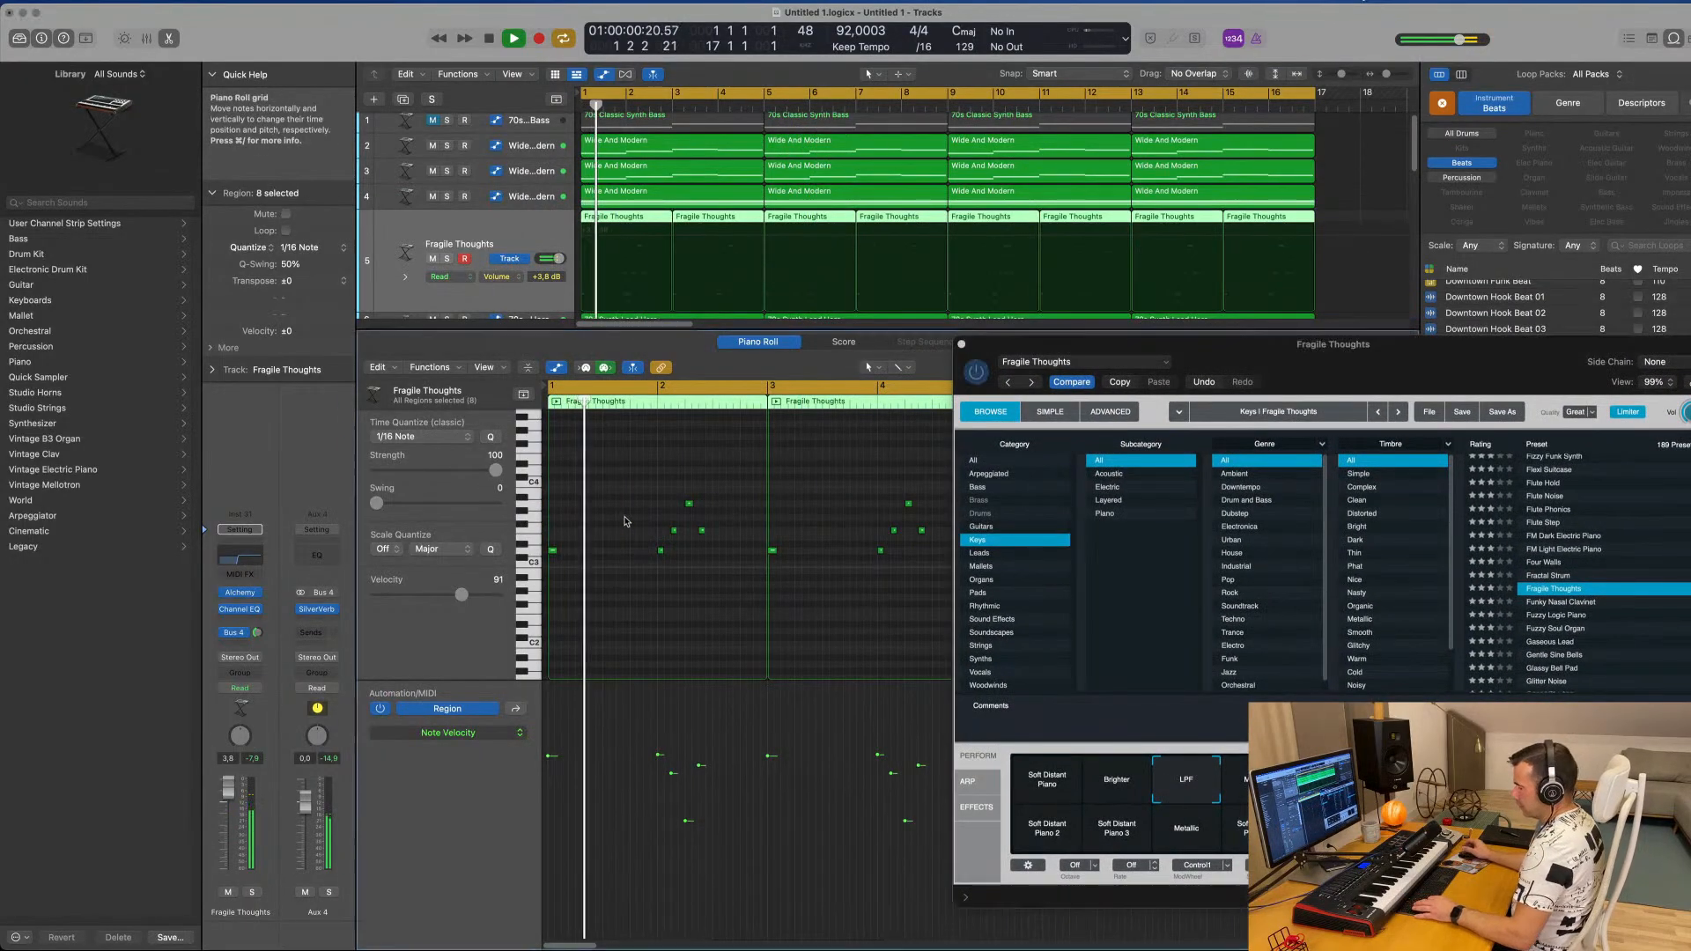
pyautogui.press('super+a')
pyautogui.hotkey('alt', 'shift', 'Down')
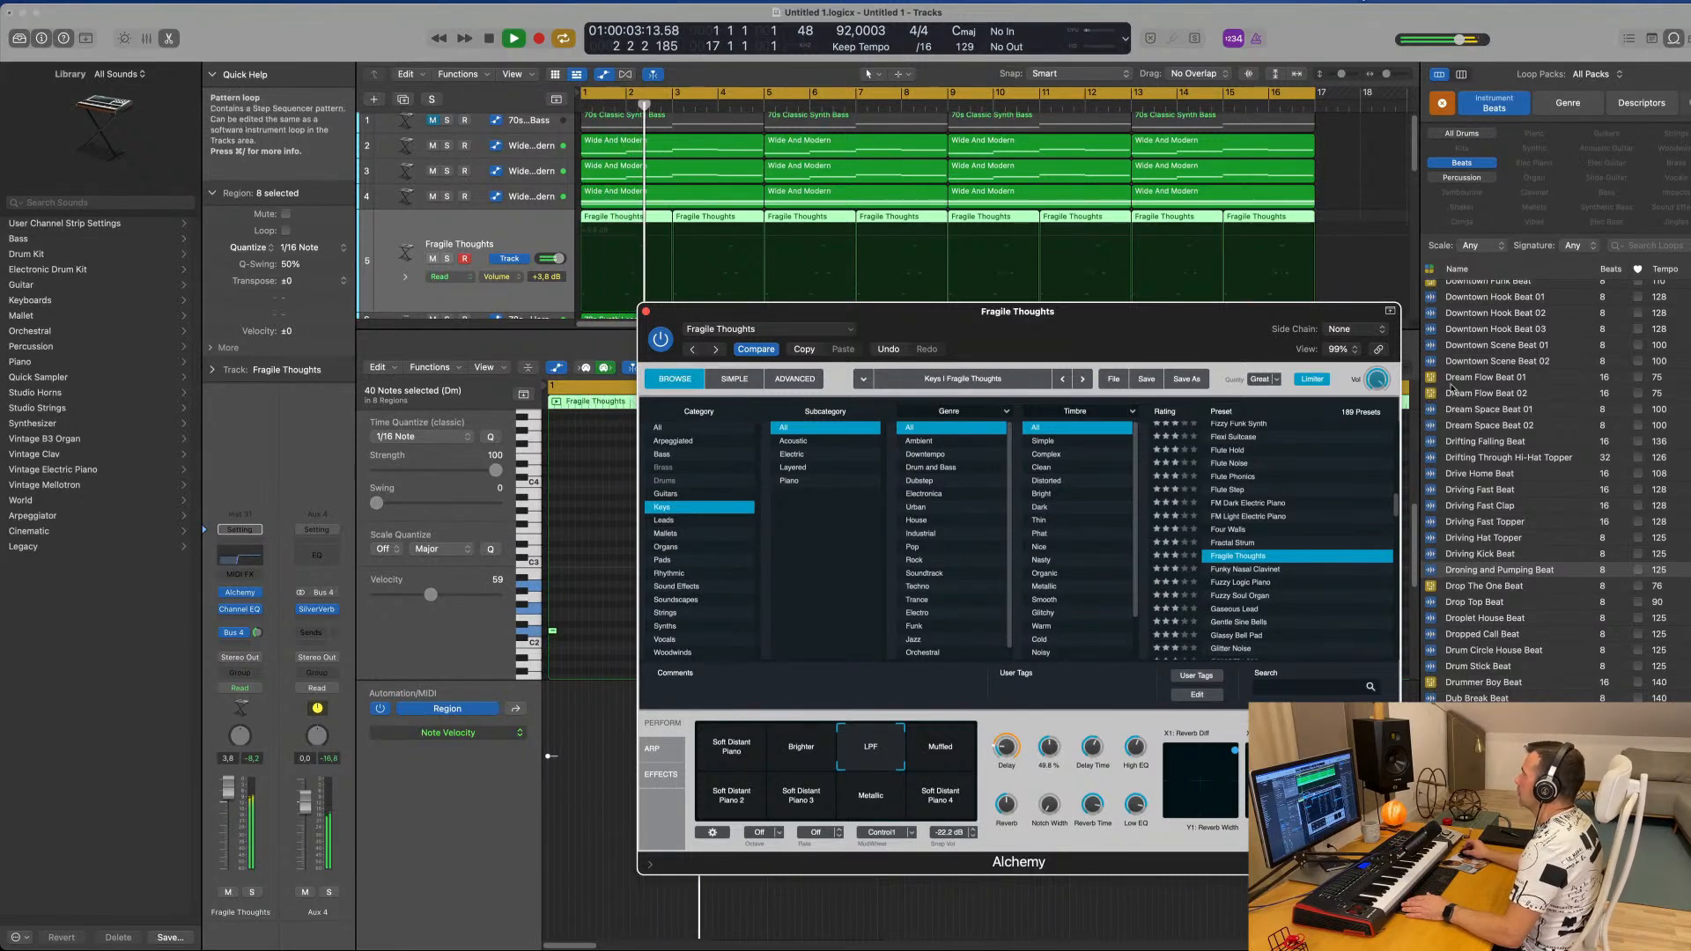
# Hide the Loop Browser and reposition the Alchemy window, stopping playback.
pyautogui.click(1673, 37)
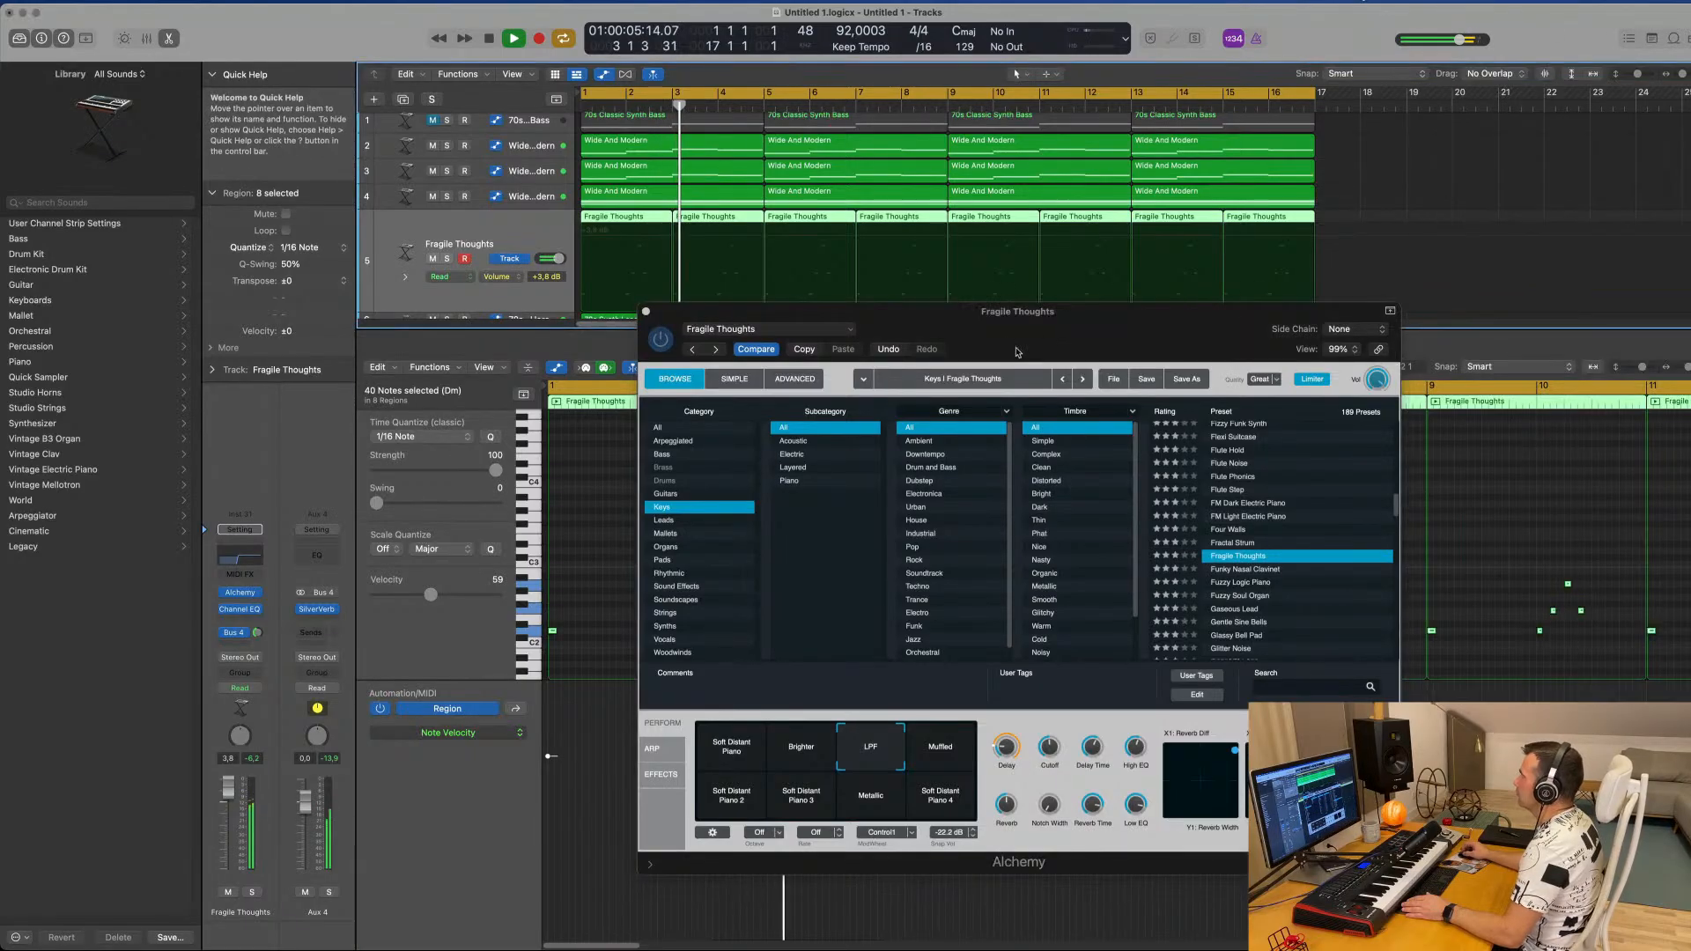
pyautogui.moveTo(1091, 327); pyautogui.dragTo(1143, 312)
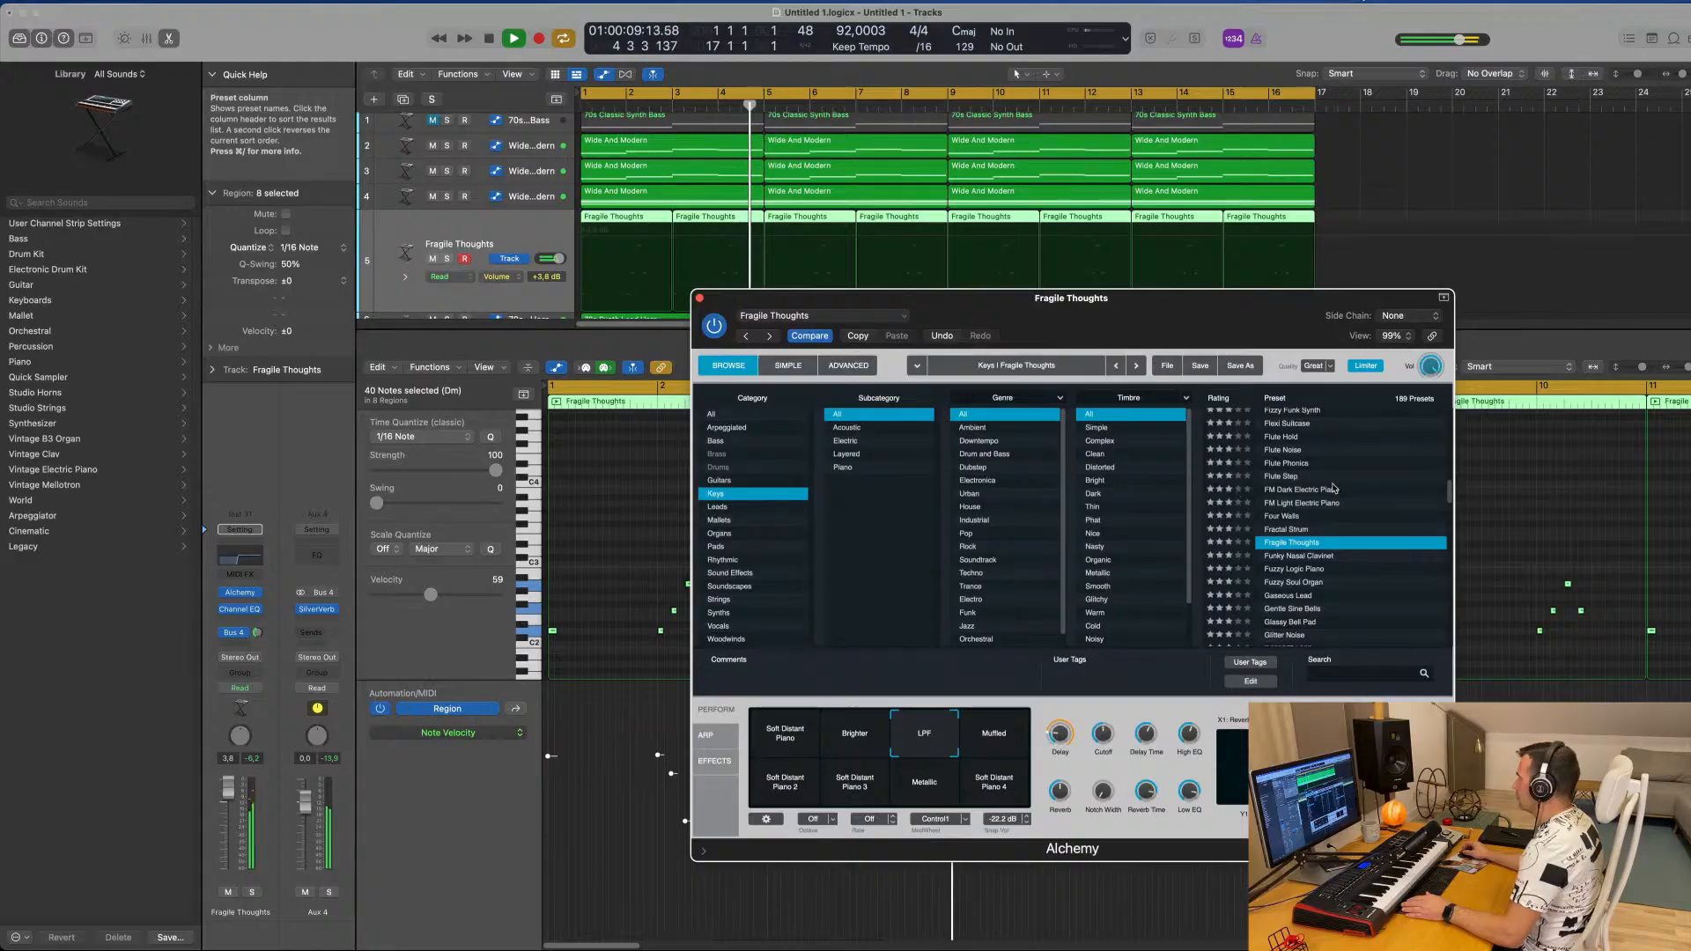
pyautogui.press('space')
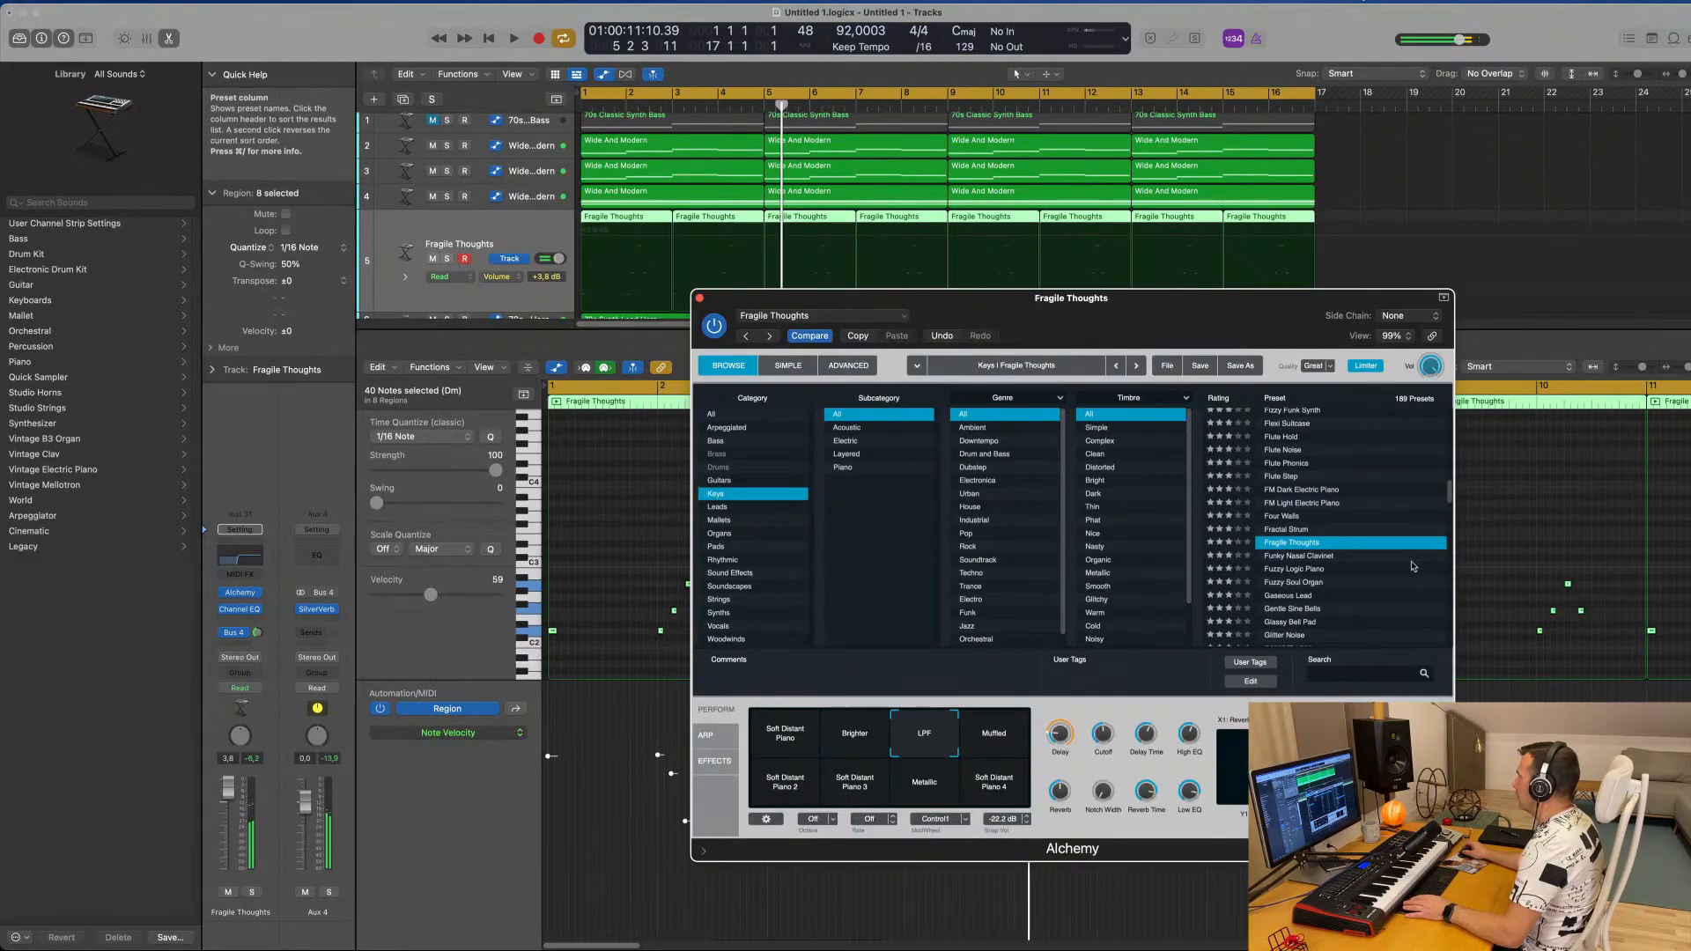
# Copy the Fragile Thoughts plug-in settings and audition the Fuzzy Logic Piano and Glassy Bell Pad presets.
pyautogui.click(1301, 568)
pyautogui.press('space')
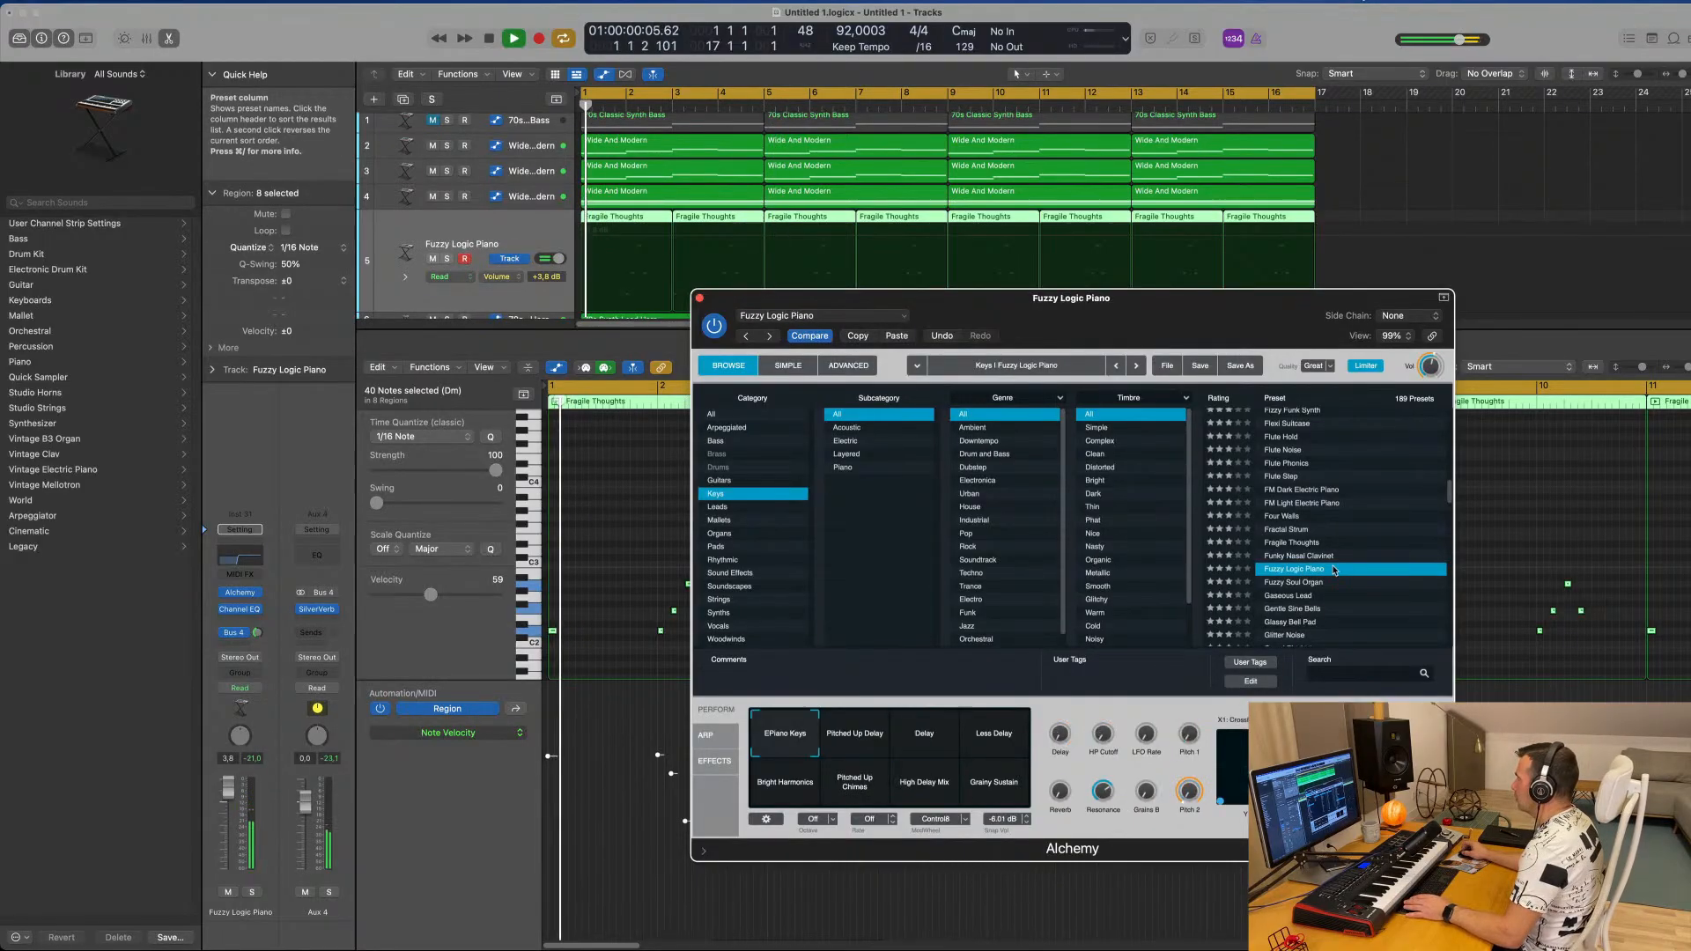
pyautogui.scroll(-2, 1285, 570)
pyautogui.scroll(-2, 1283, 537)
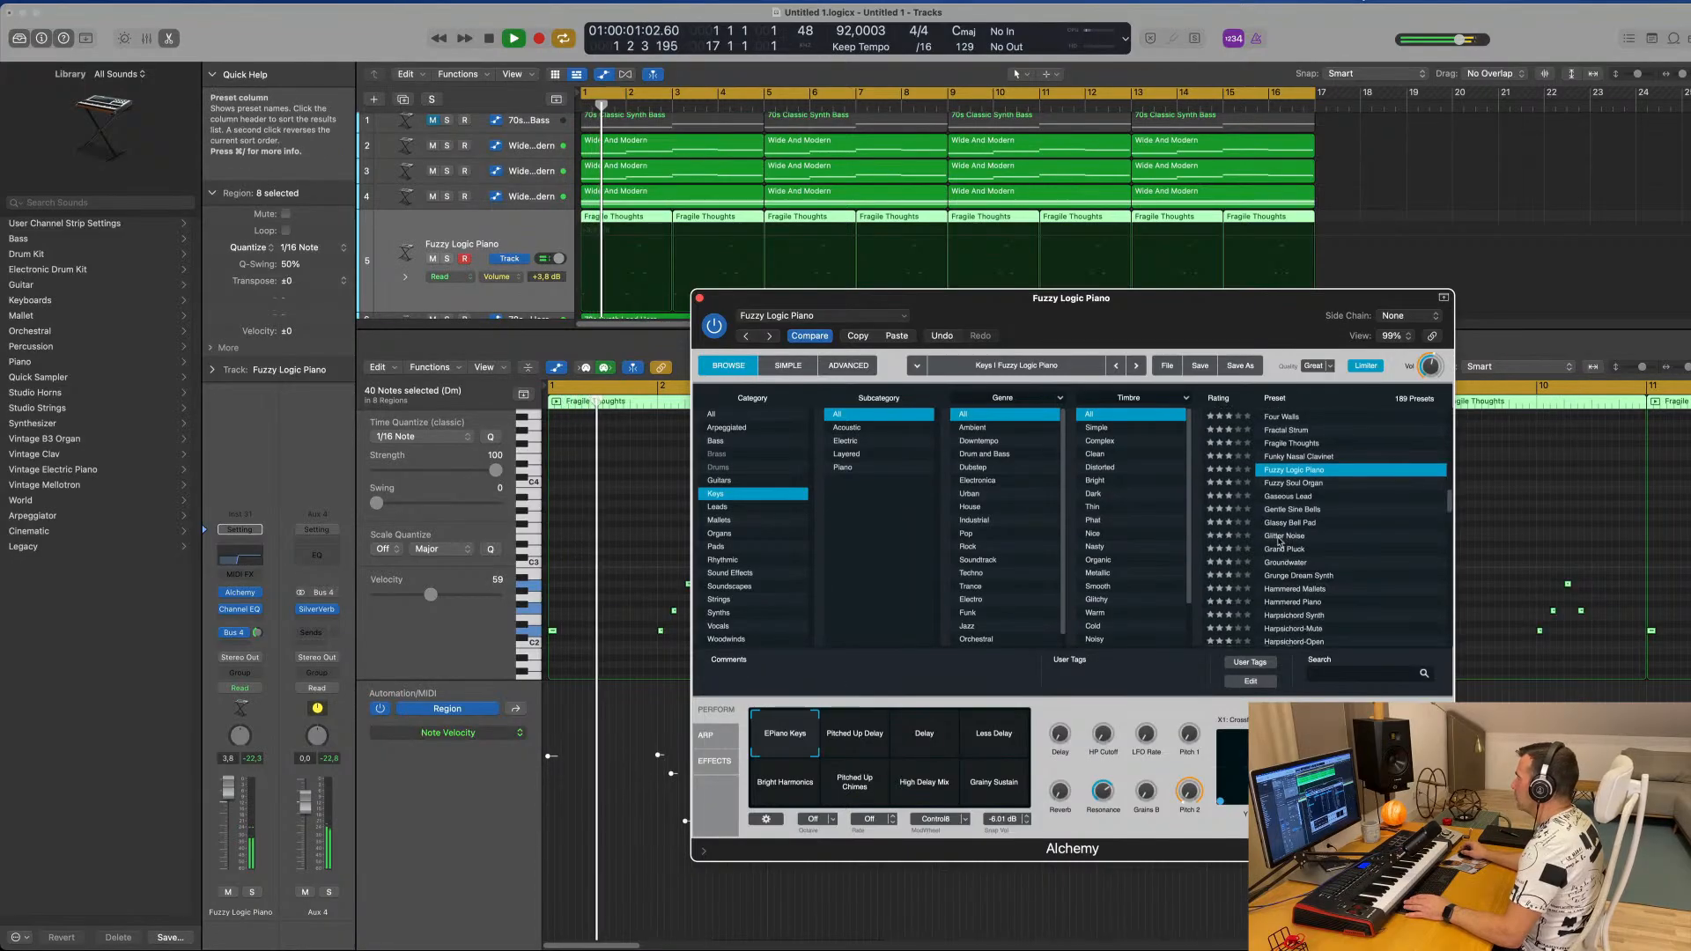
pyautogui.click(1287, 523)
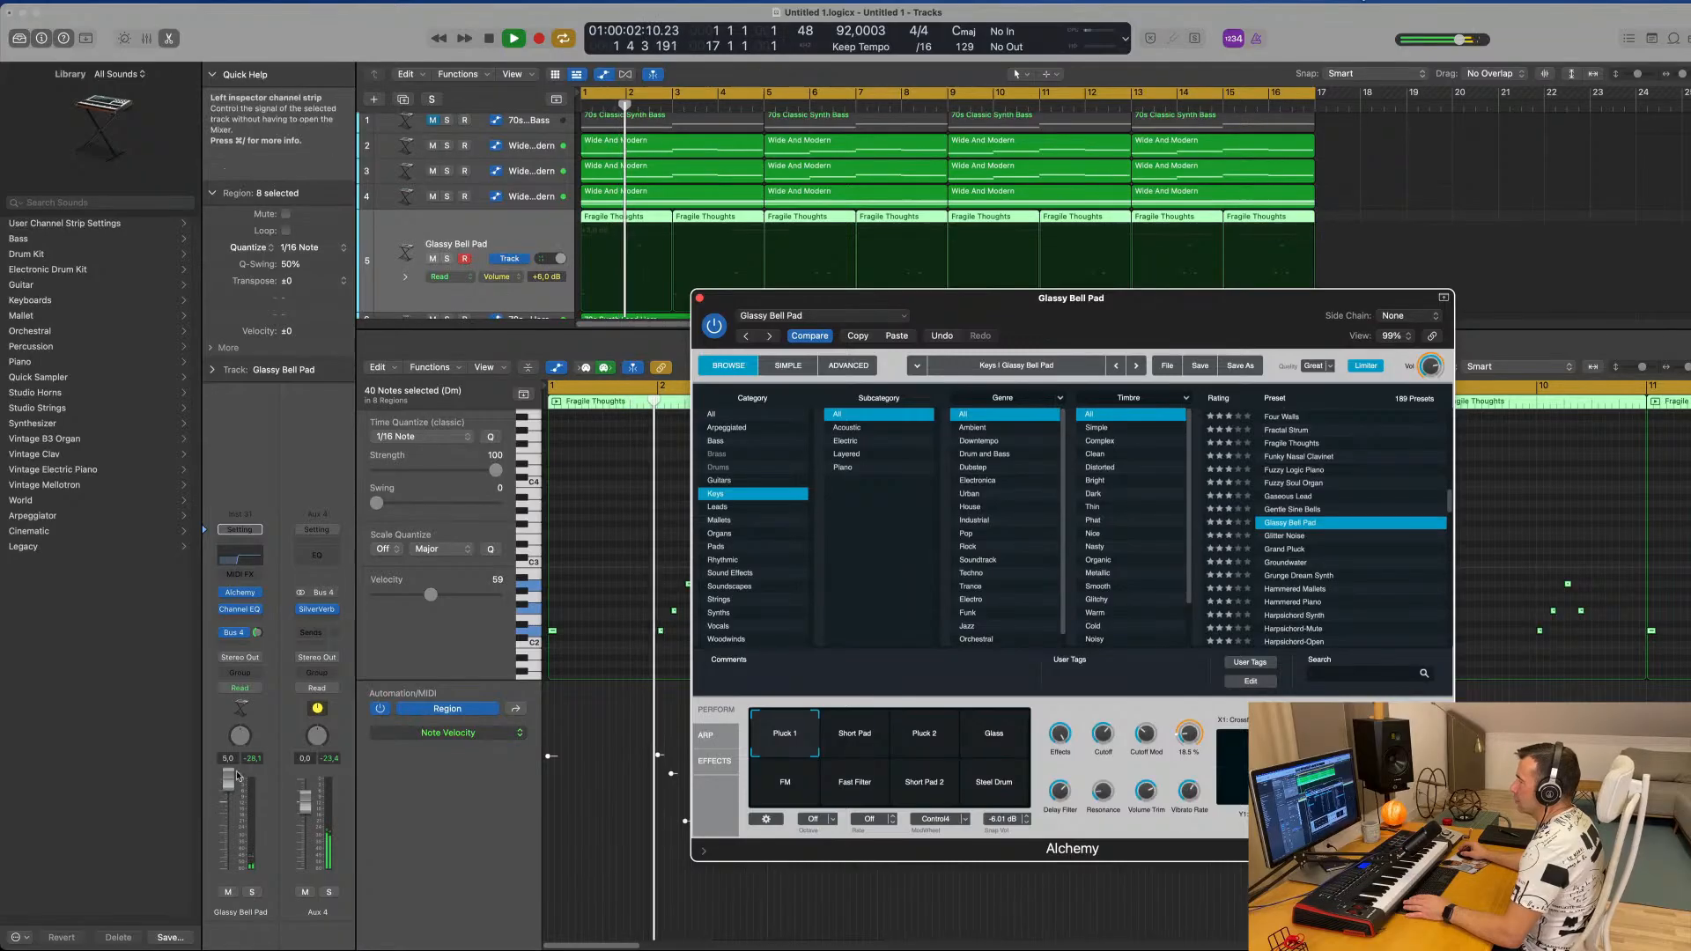
# Raise the track volume to +6.0 dB and audition the Grand Pluck preset with its Brighter snapshot and the Heart Flutters Synth preset.
pyautogui.click(1455, 304)
pyautogui.moveTo(1244, 308); pyautogui.dragTo(1261, 388)
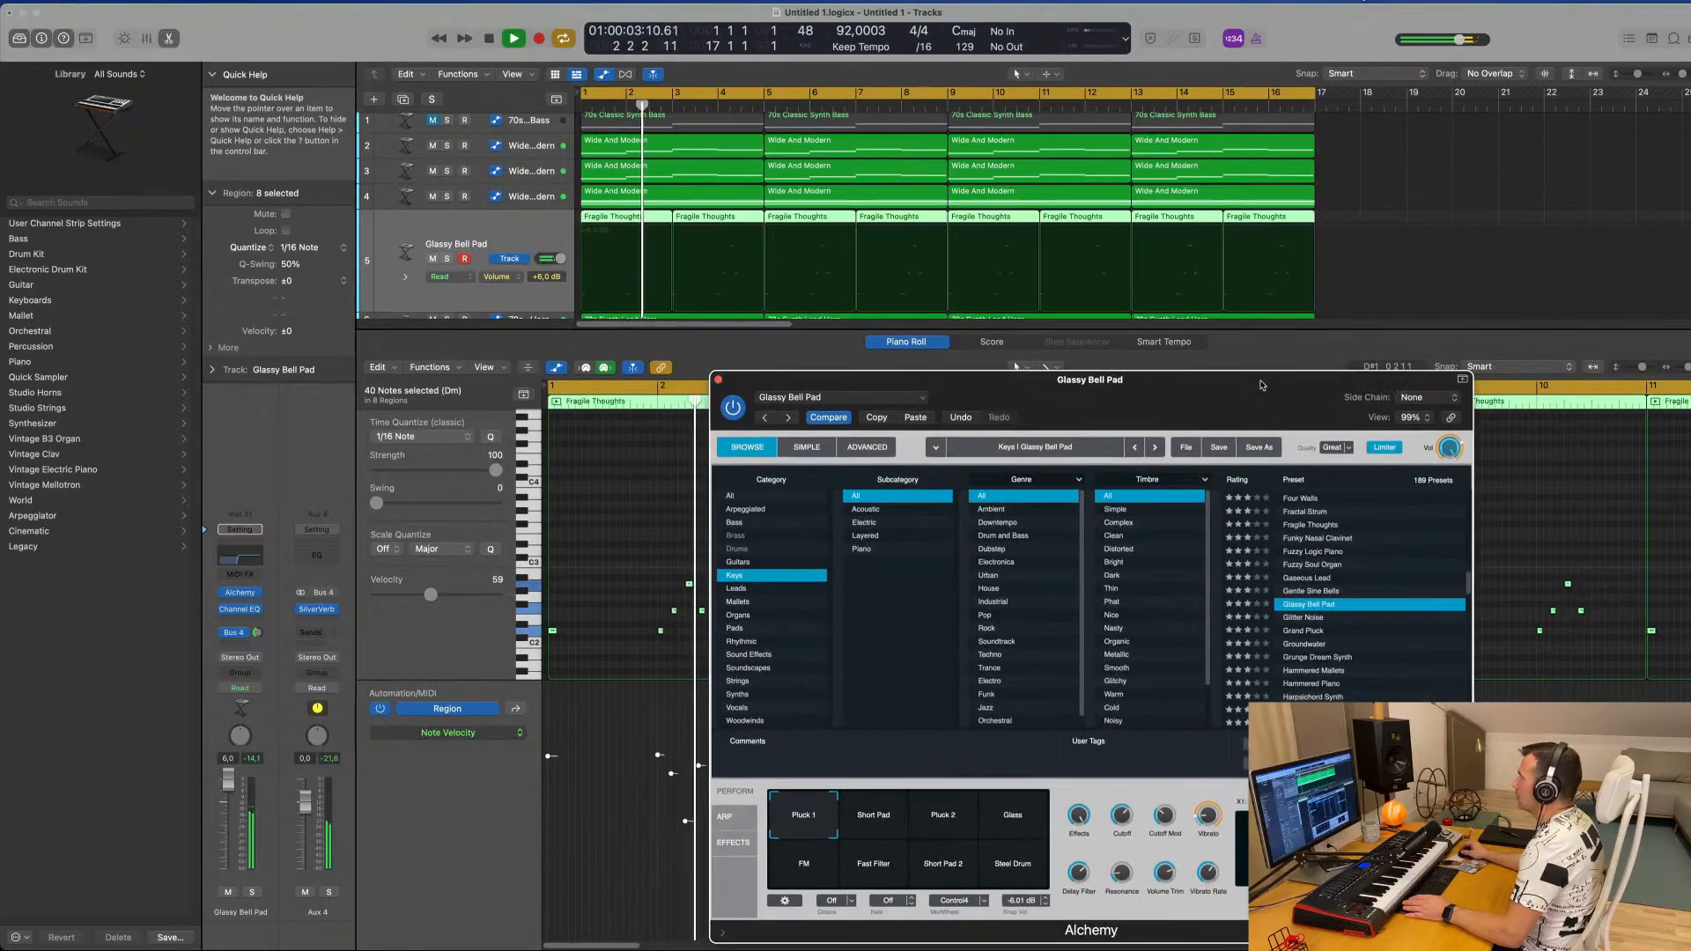
pyautogui.click(1305, 631)
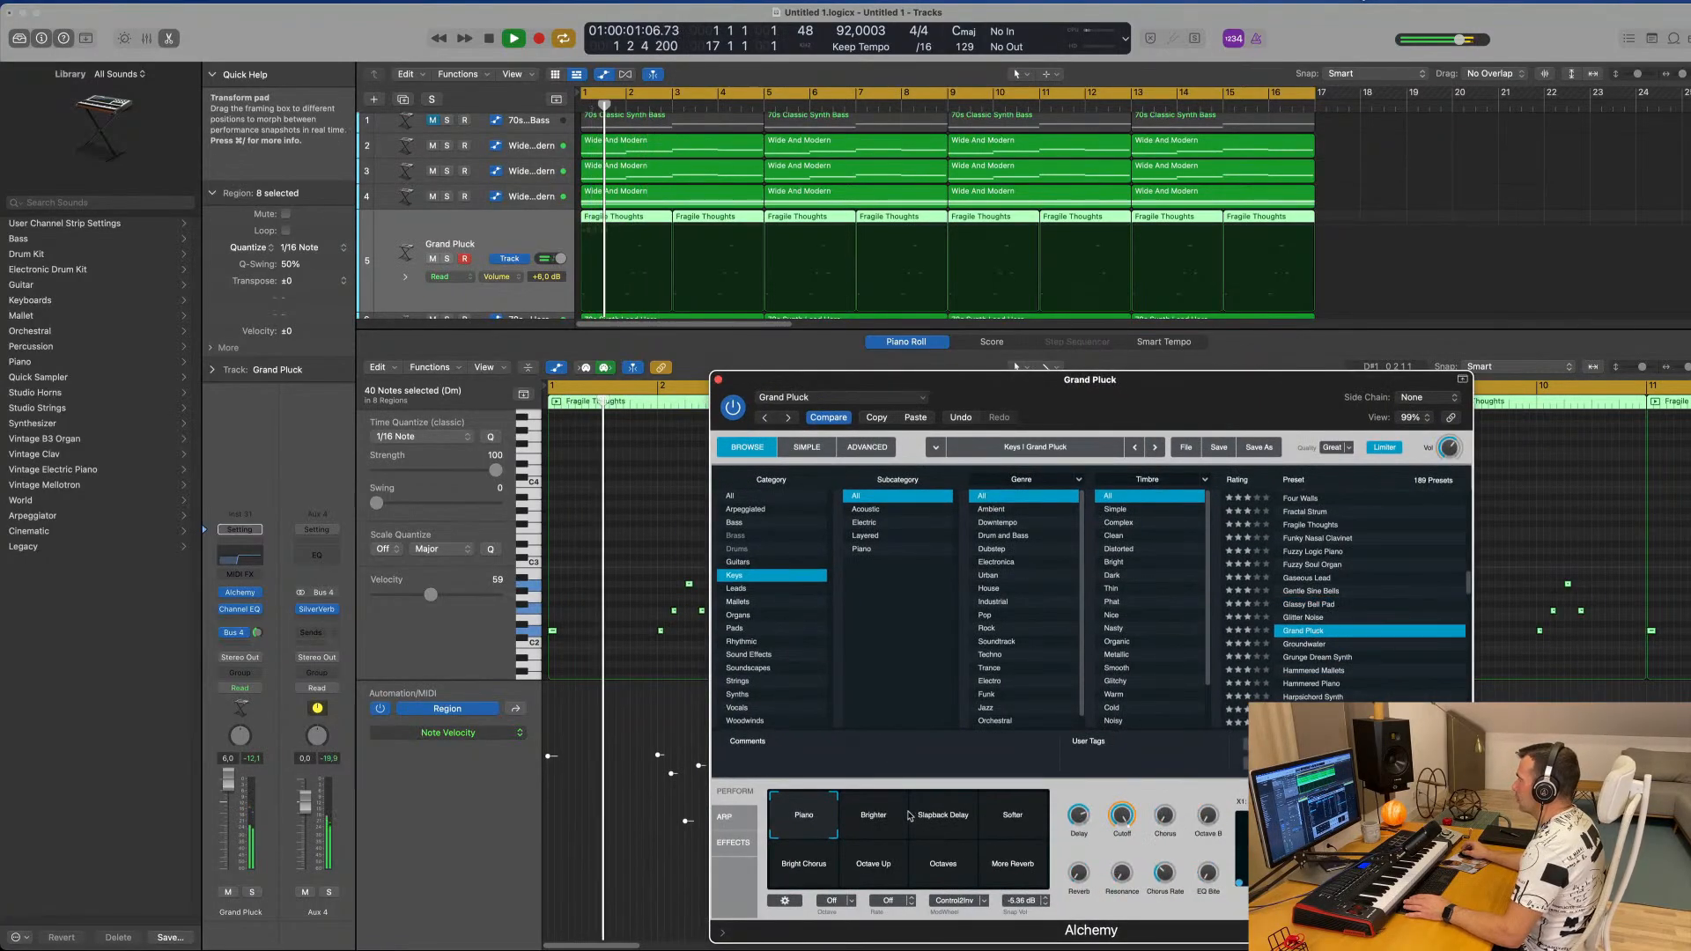
pyautogui.click(905, 816)
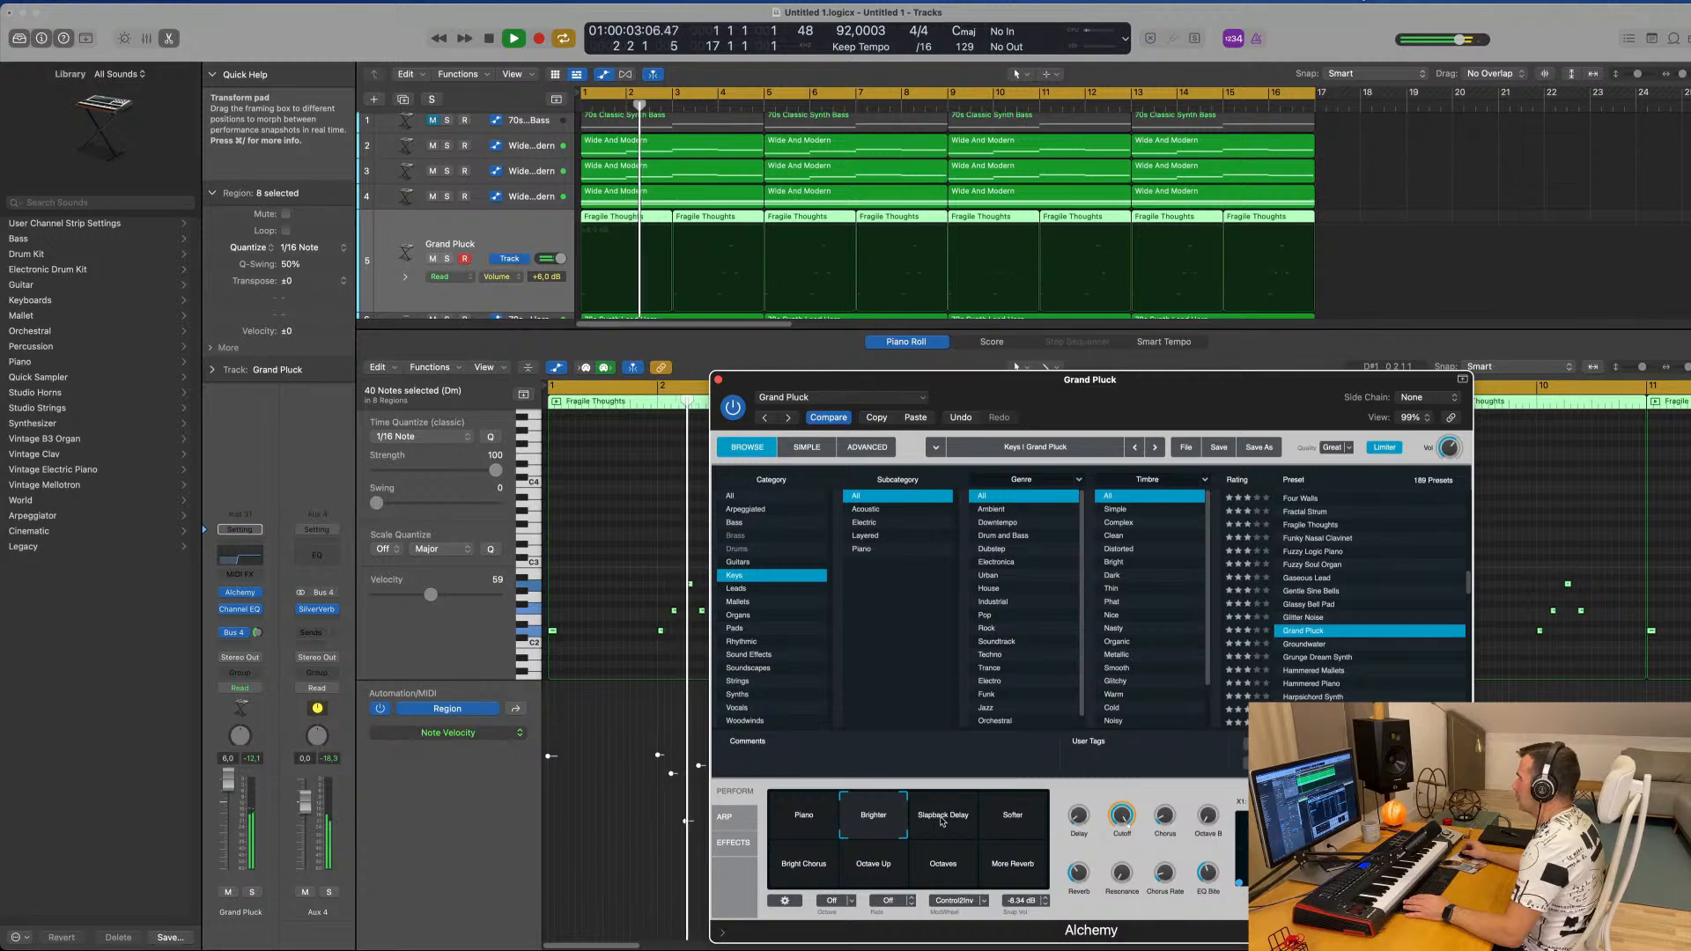
pyautogui.scroll(-3, 1314, 671)
pyautogui.click(1315, 671)
pyautogui.press('space')
pyautogui.press('space')
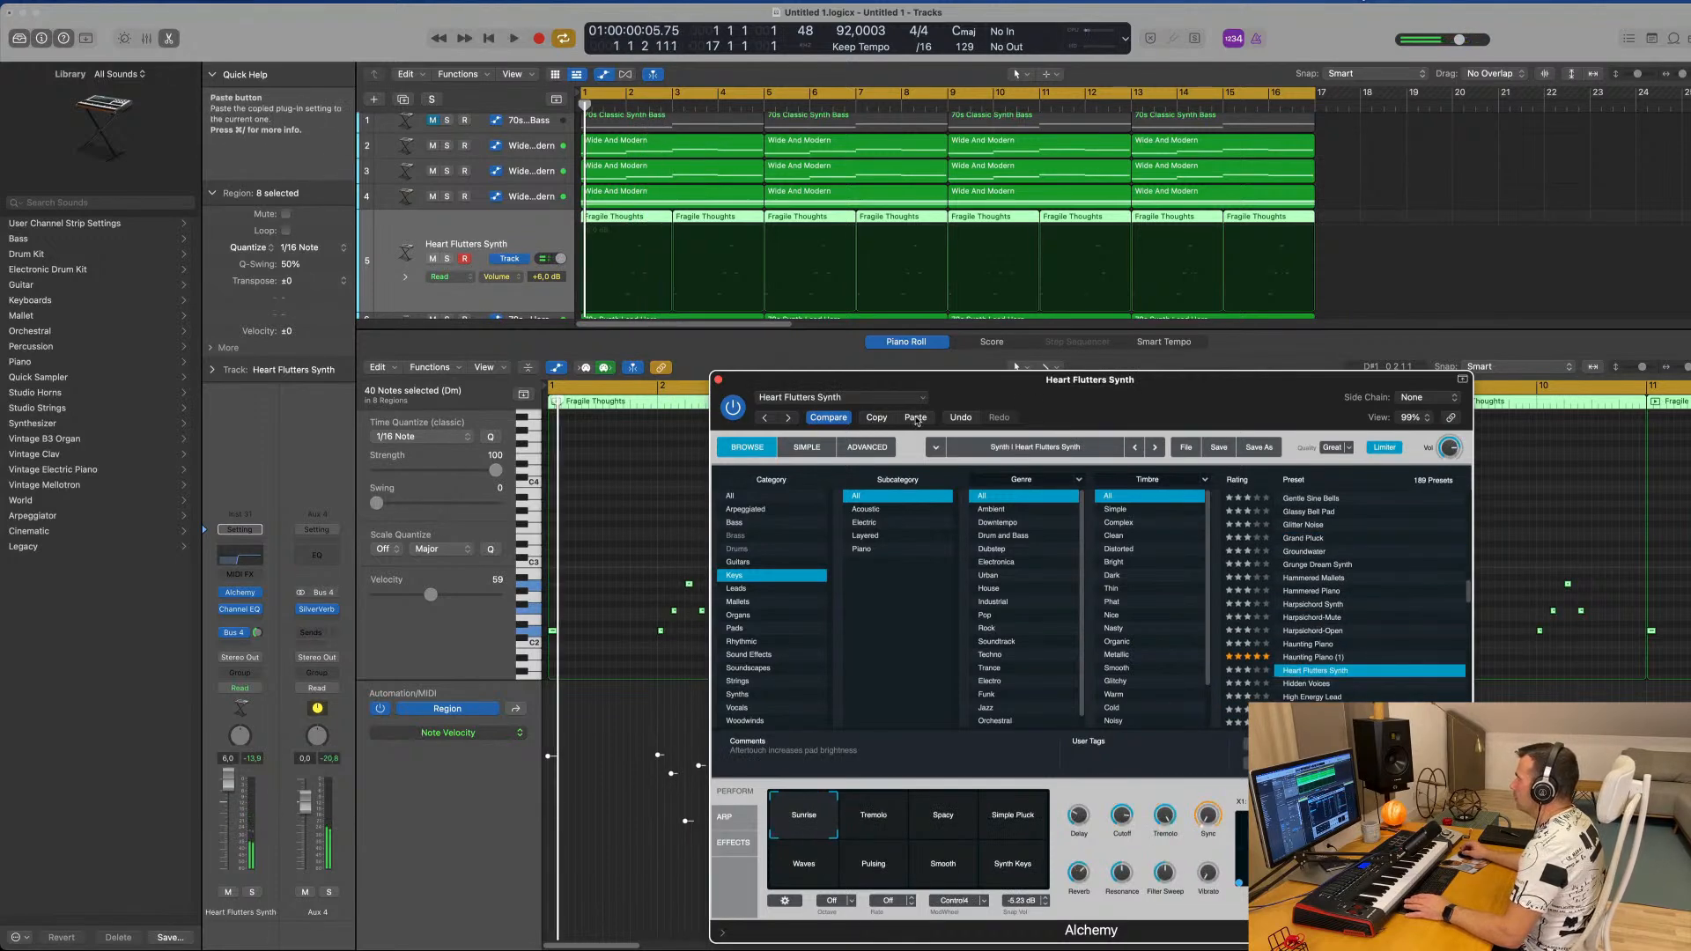
# Paste the copied Fragile Thoughts settings with the LPF snapshot back into Alchemy, restart playback and close the plug-in window.
pyautogui.moveTo(1177, 403); pyautogui.dragTo(1159, 288)
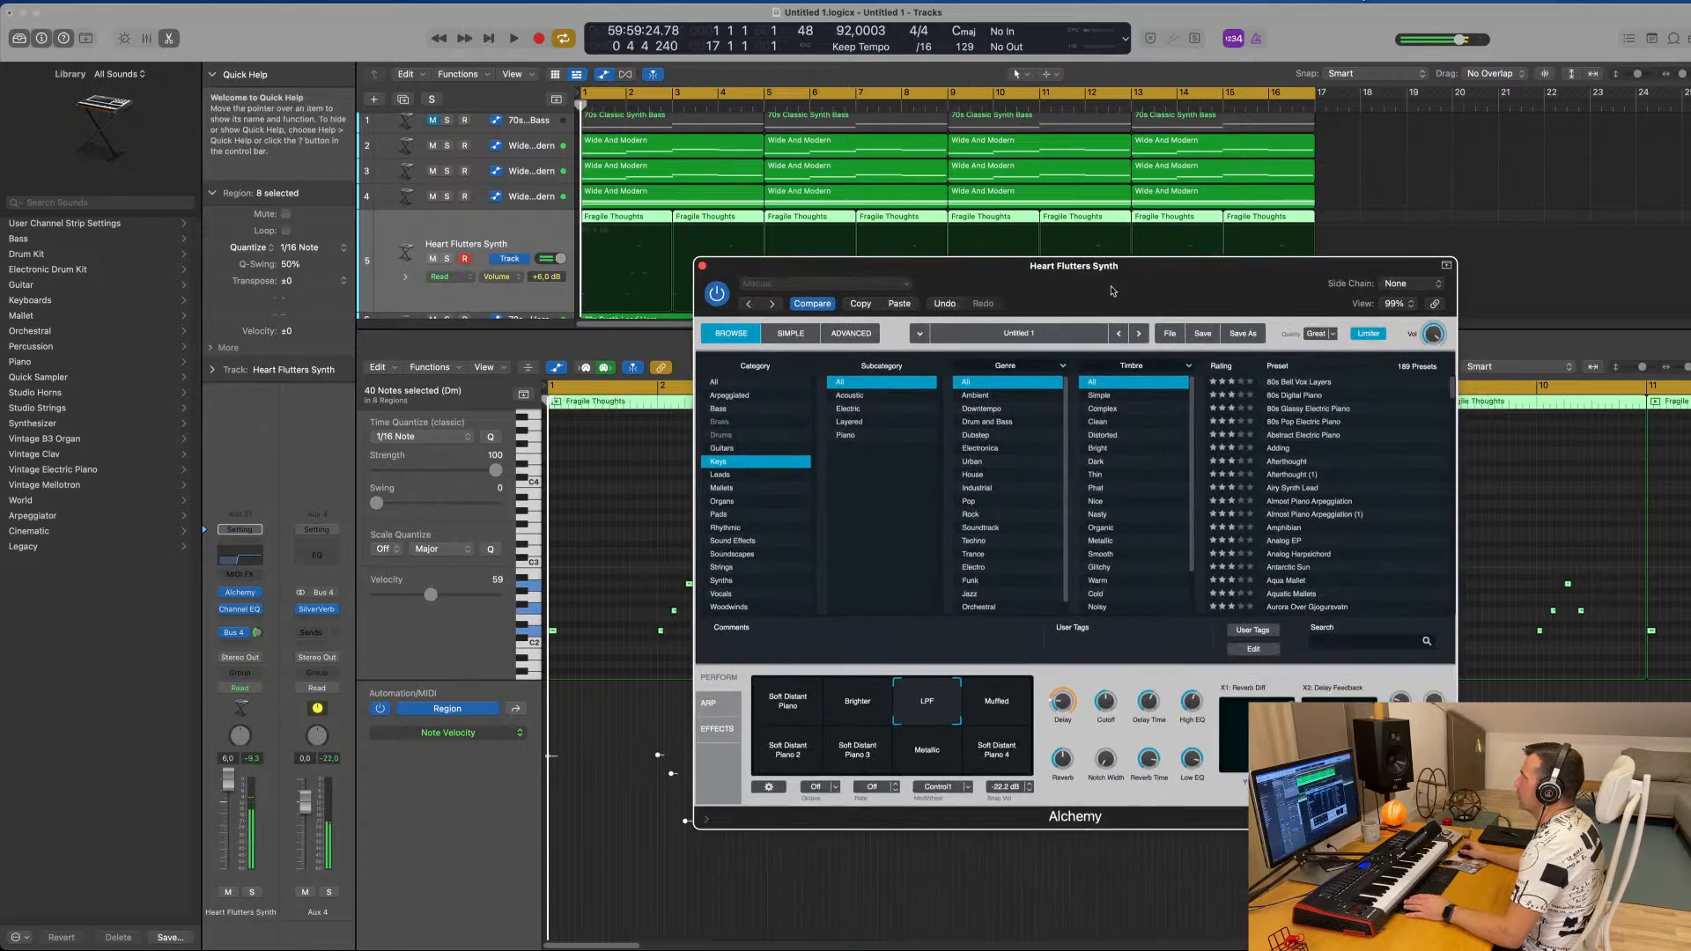
pyautogui.press('space')
pyautogui.moveTo(751, 276); pyautogui.dragTo(675, 321)
pyautogui.click(624, 311)
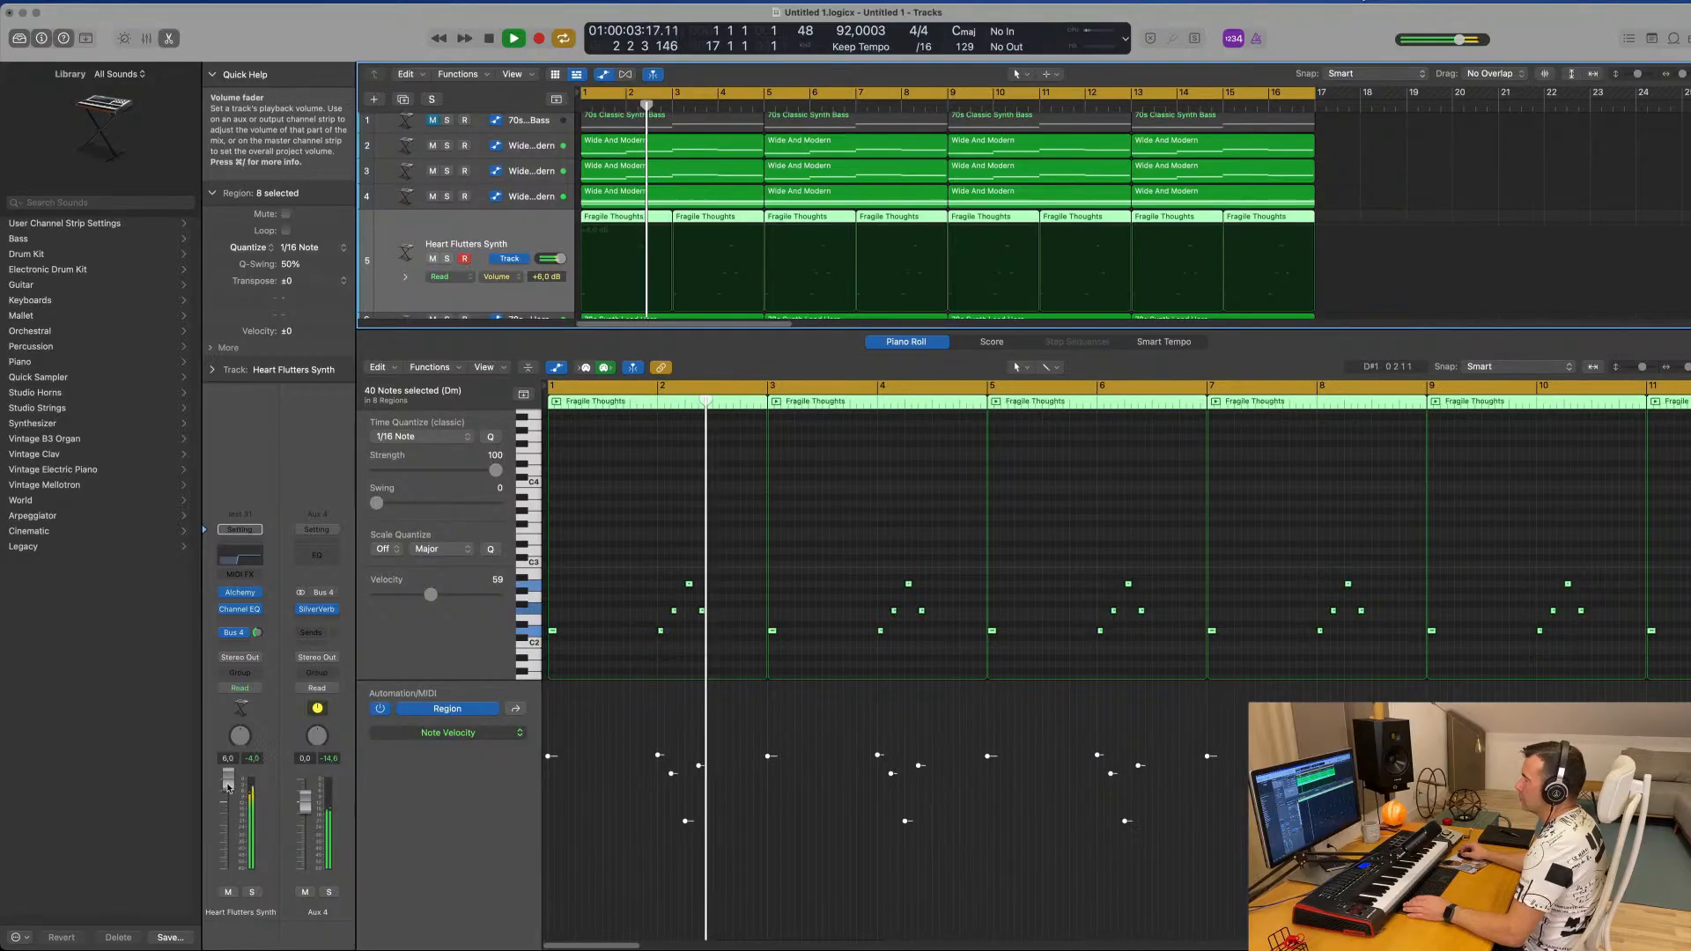
# Lower the track volume to -0.3 dB, check the tracks in the Mixer during playback and return to the full arrangement with nothing selected.
pyautogui.moveTo(228, 780); pyautogui.dragTo(228, 803)
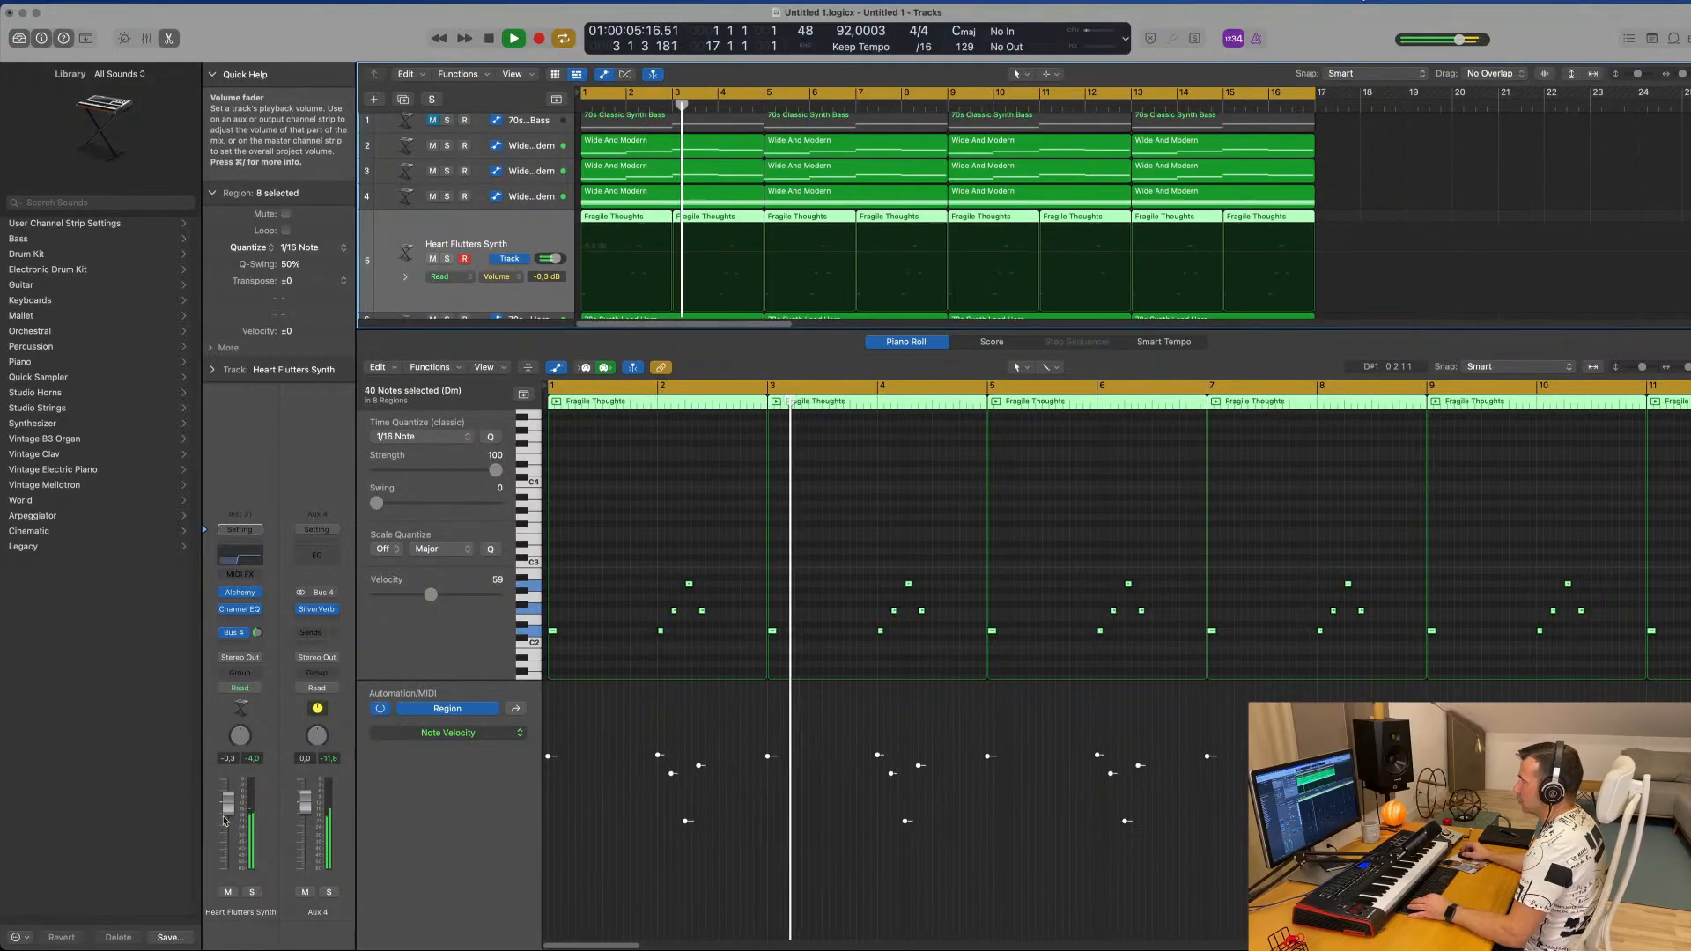
pyautogui.press('x')
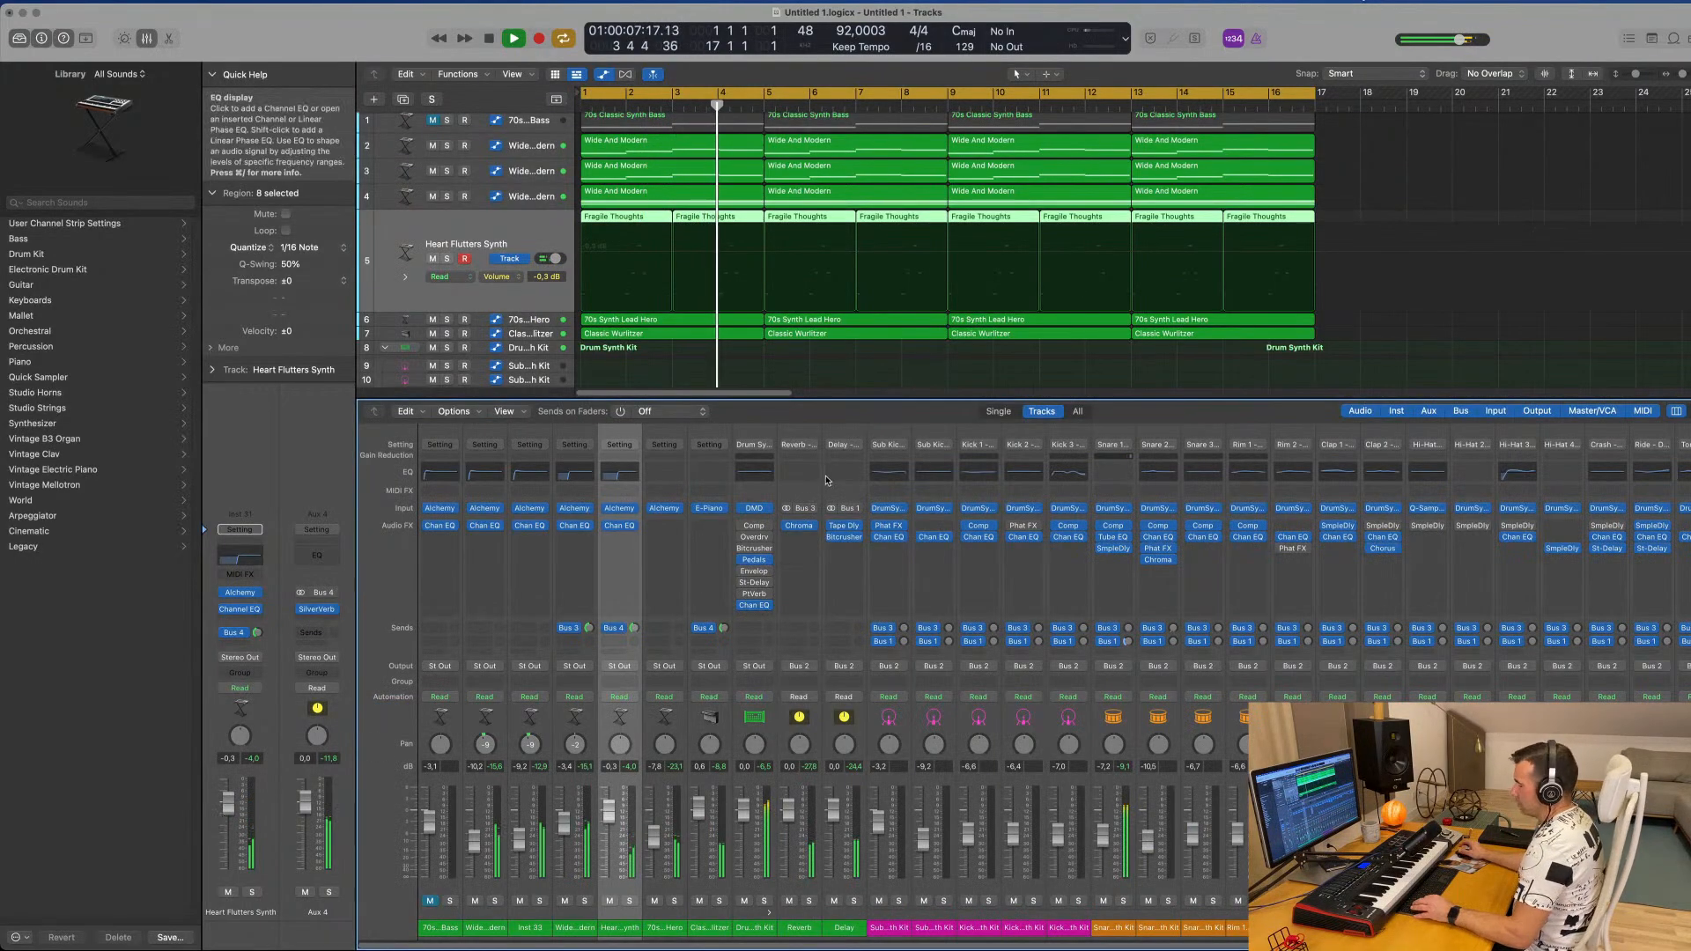
pyautogui.press('x')
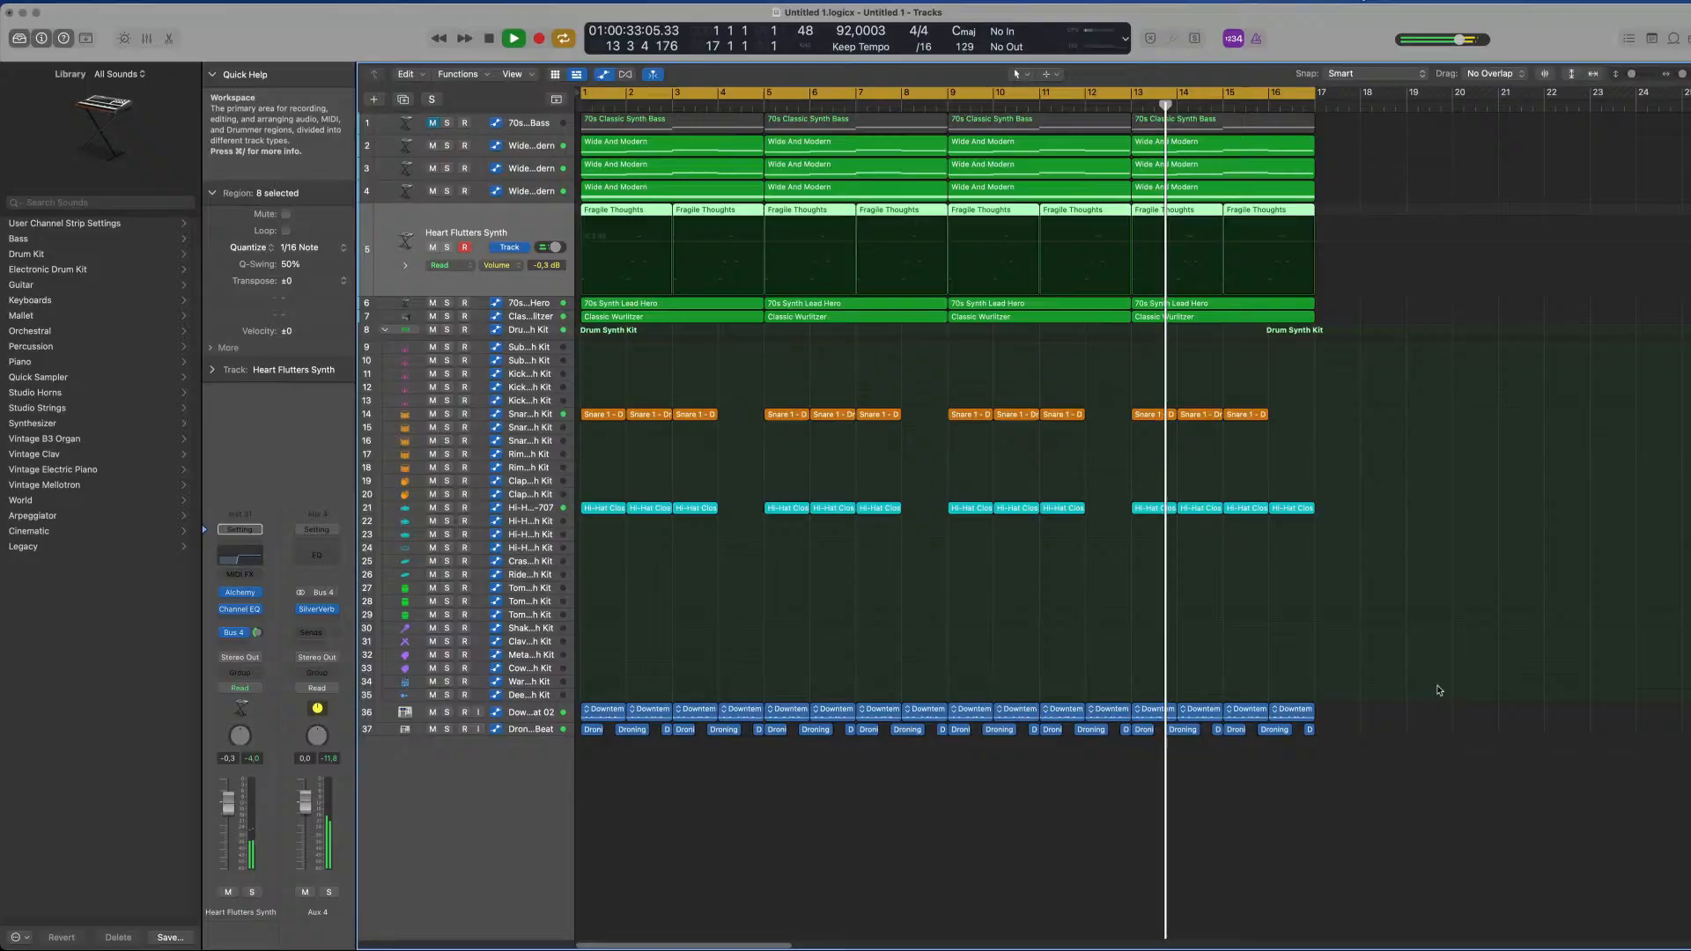
pyautogui.click(1438, 690)
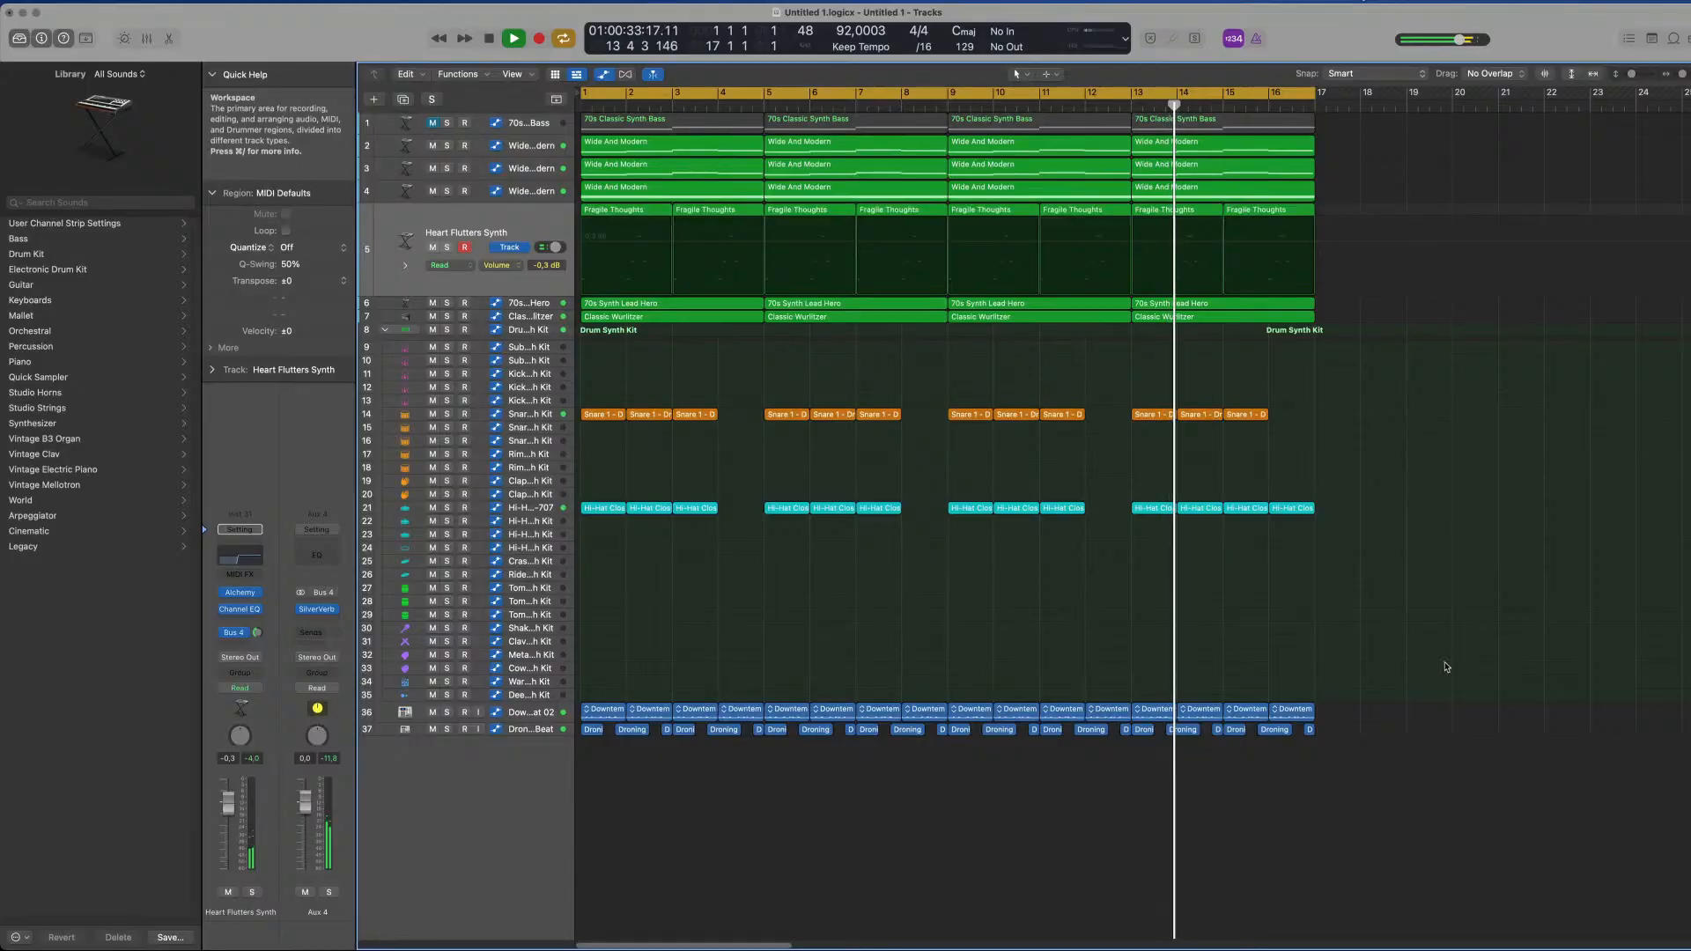